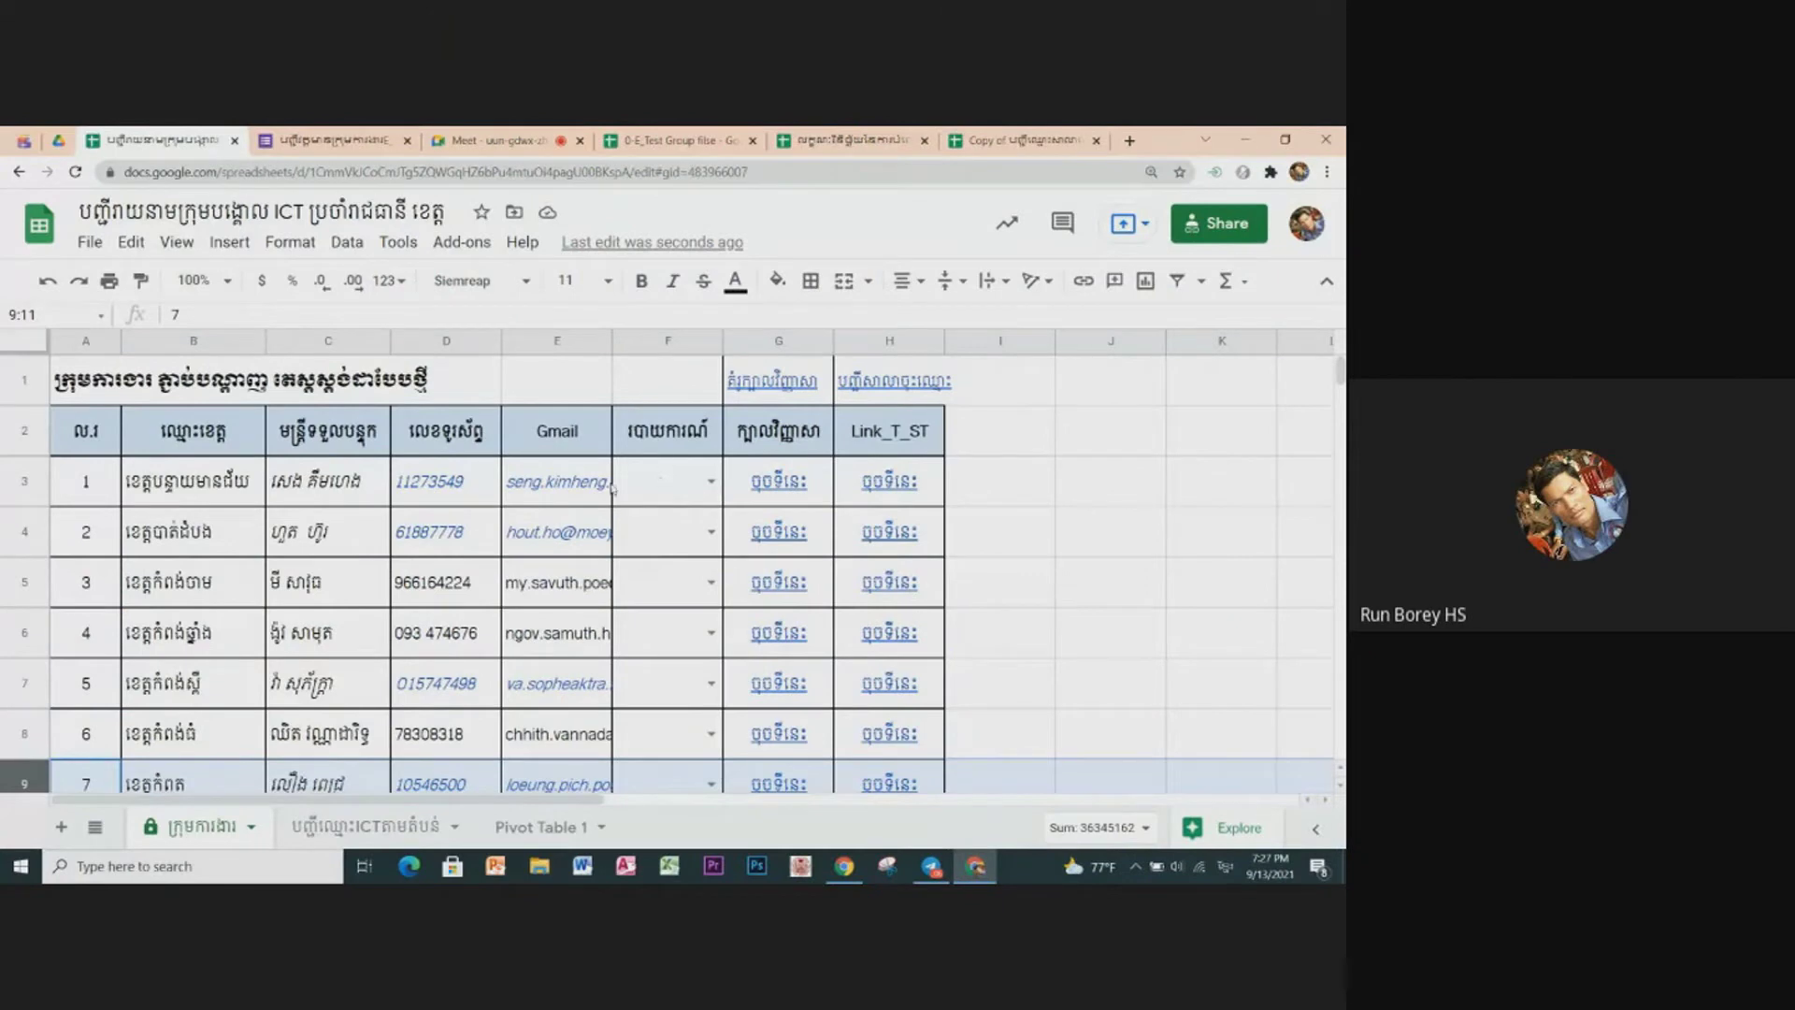
Step: Set F3's status to the first option, then change it to the longer 'ប្រពល់ និងបានផ្ទៀងផ្ទាត់'
left_click(665, 483)
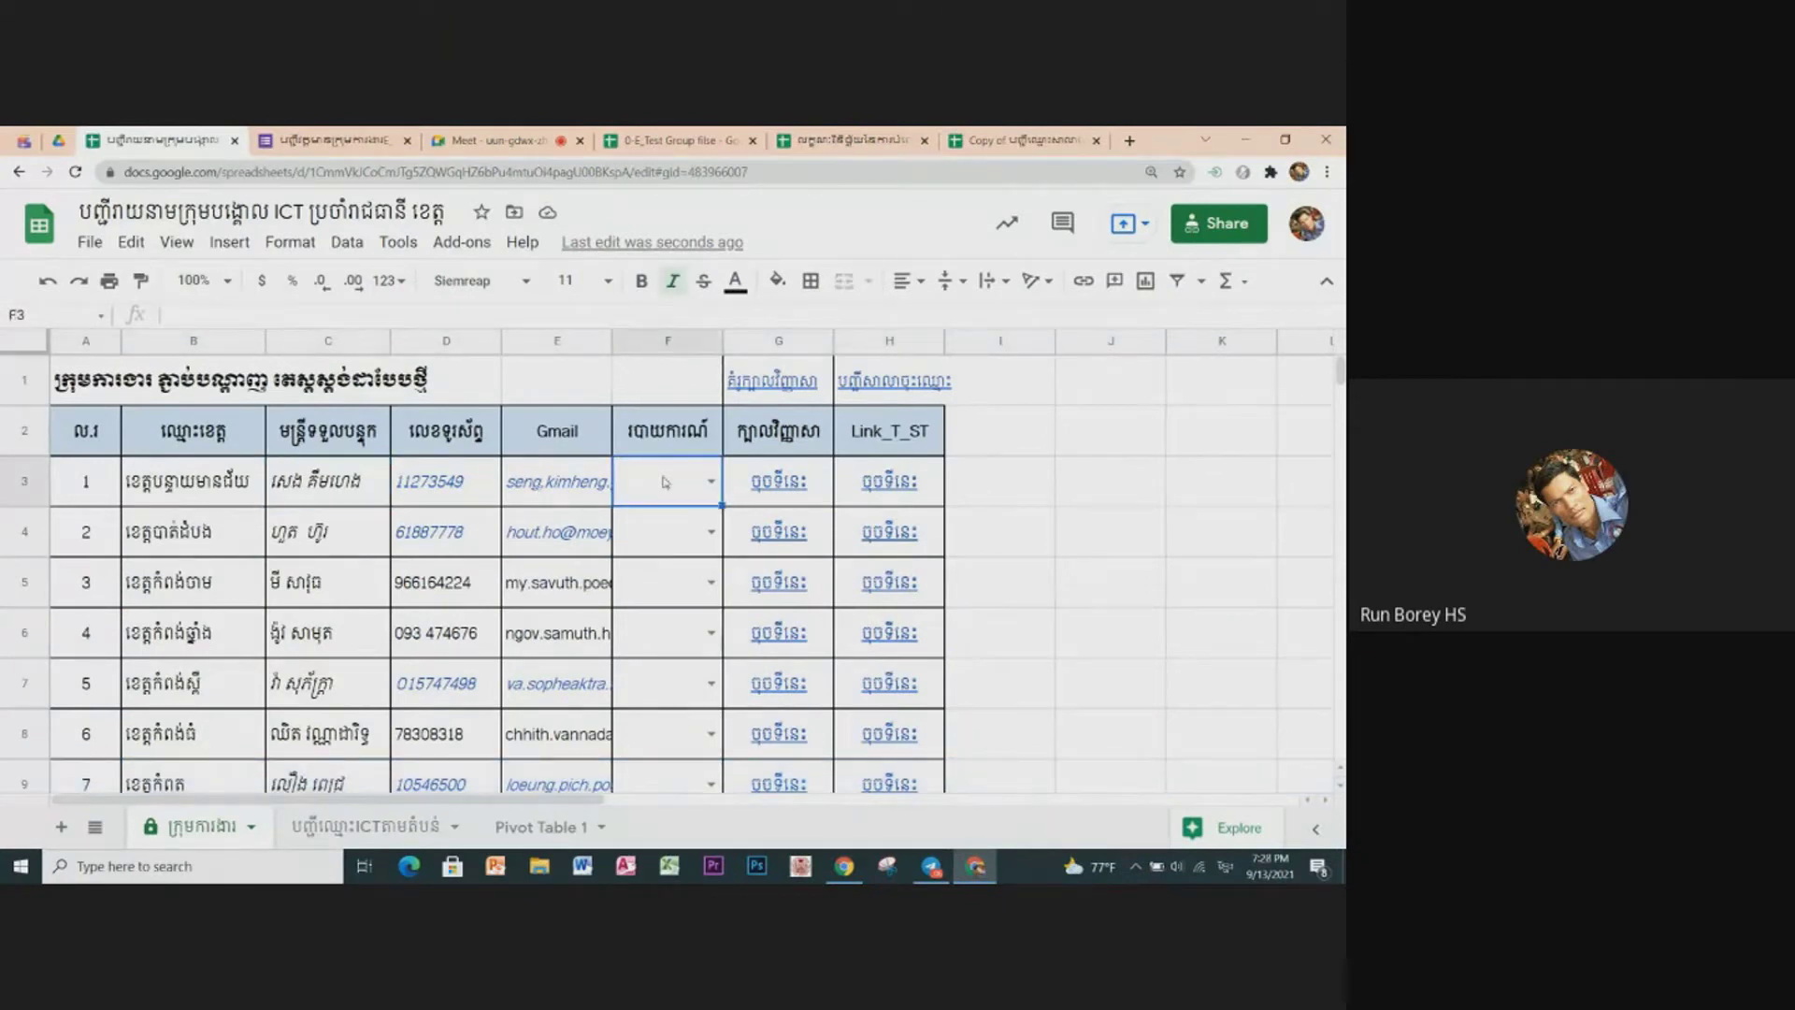
left_click(711, 482)
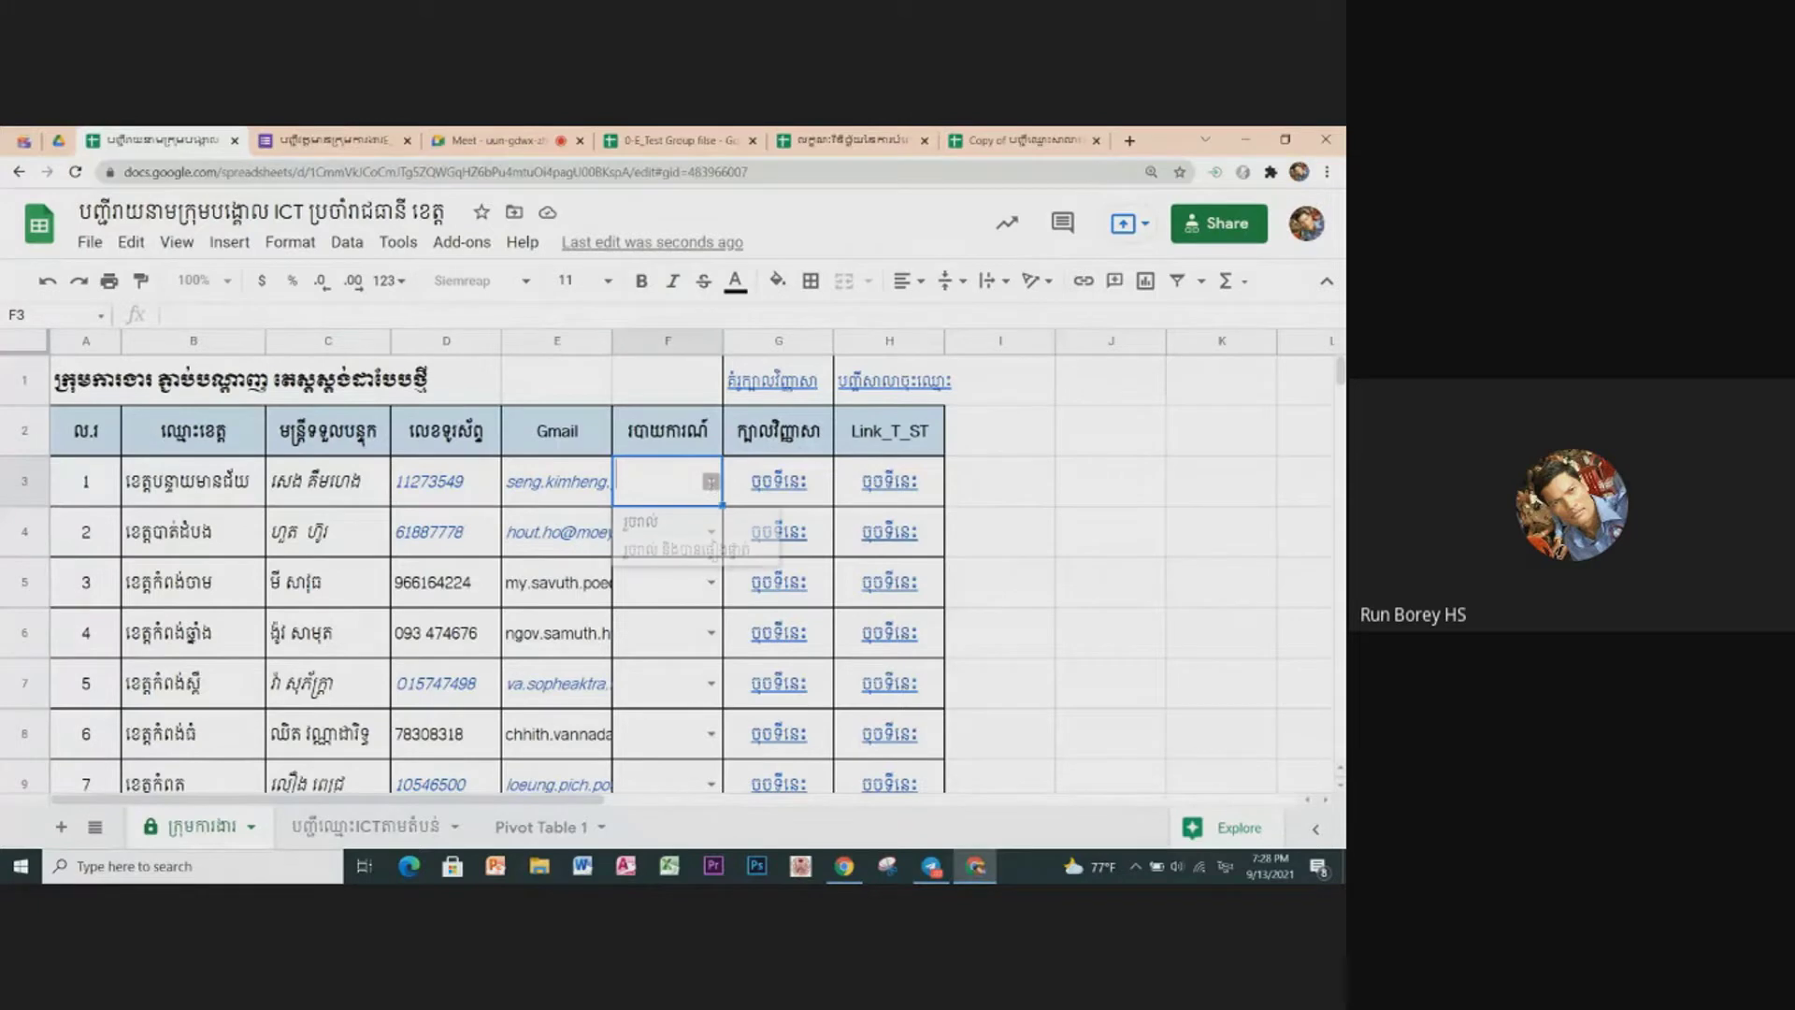
left_click(631, 523)
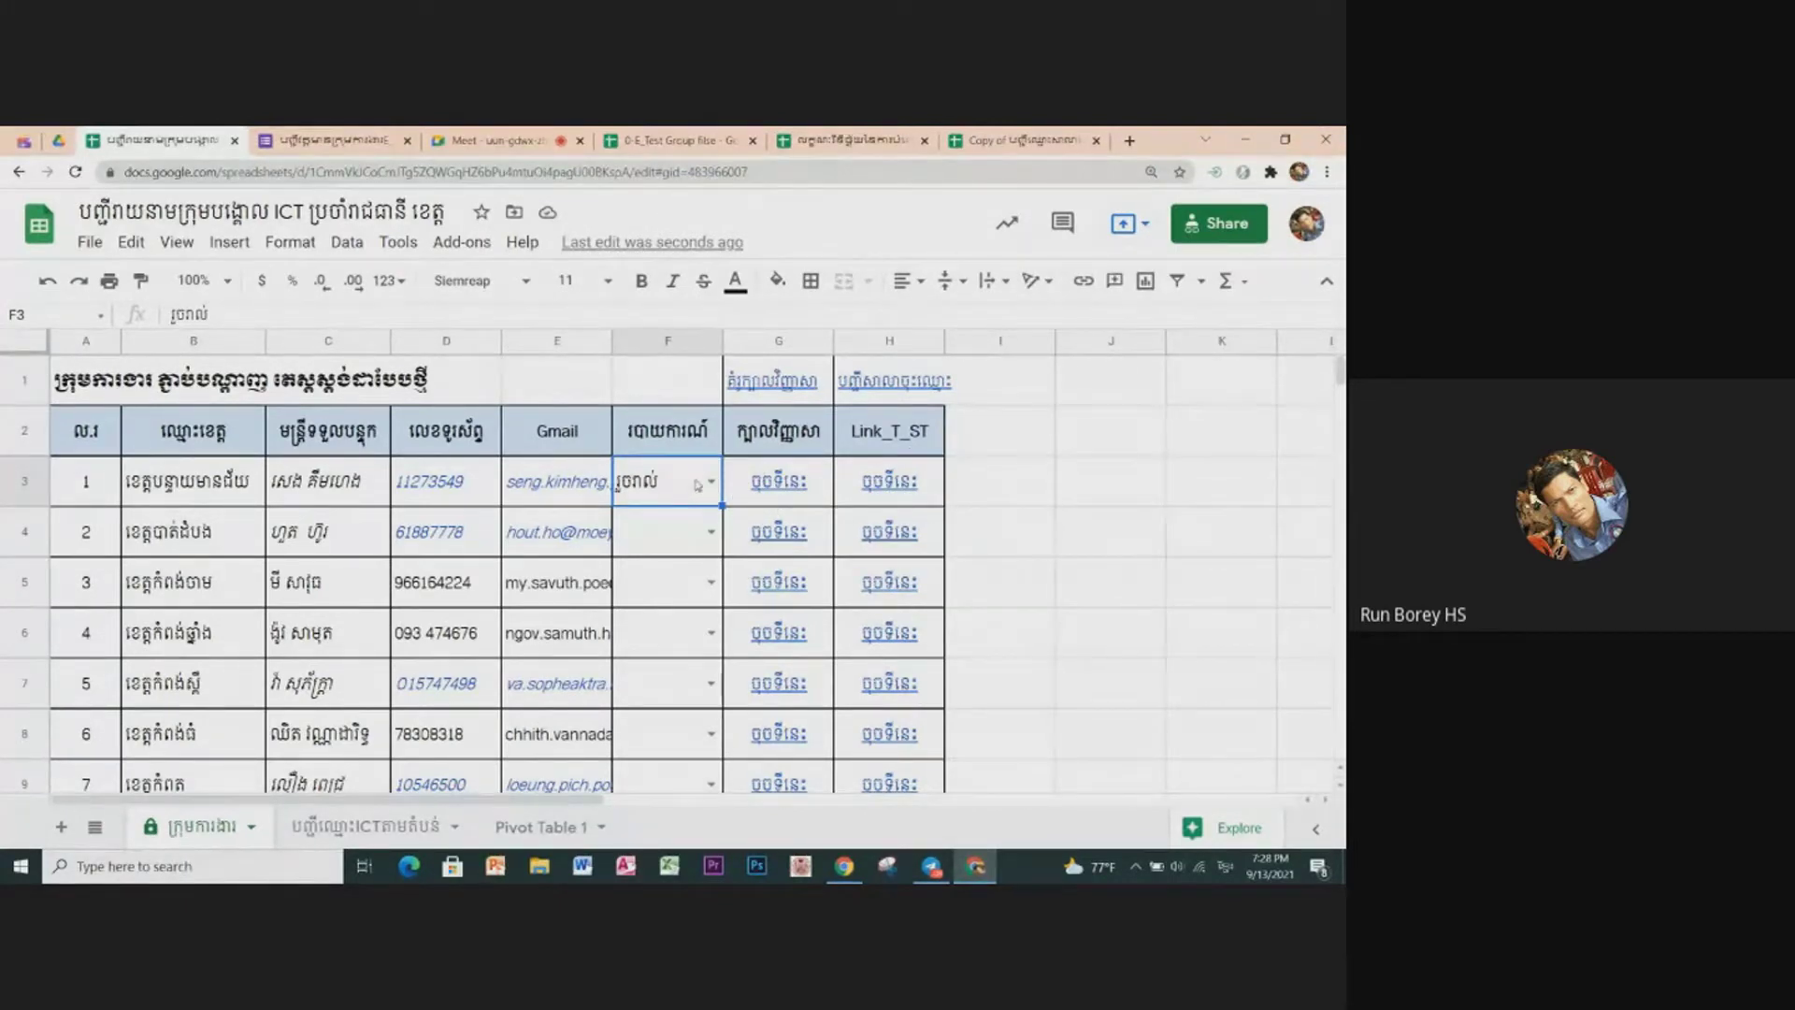
left_click(710, 481)
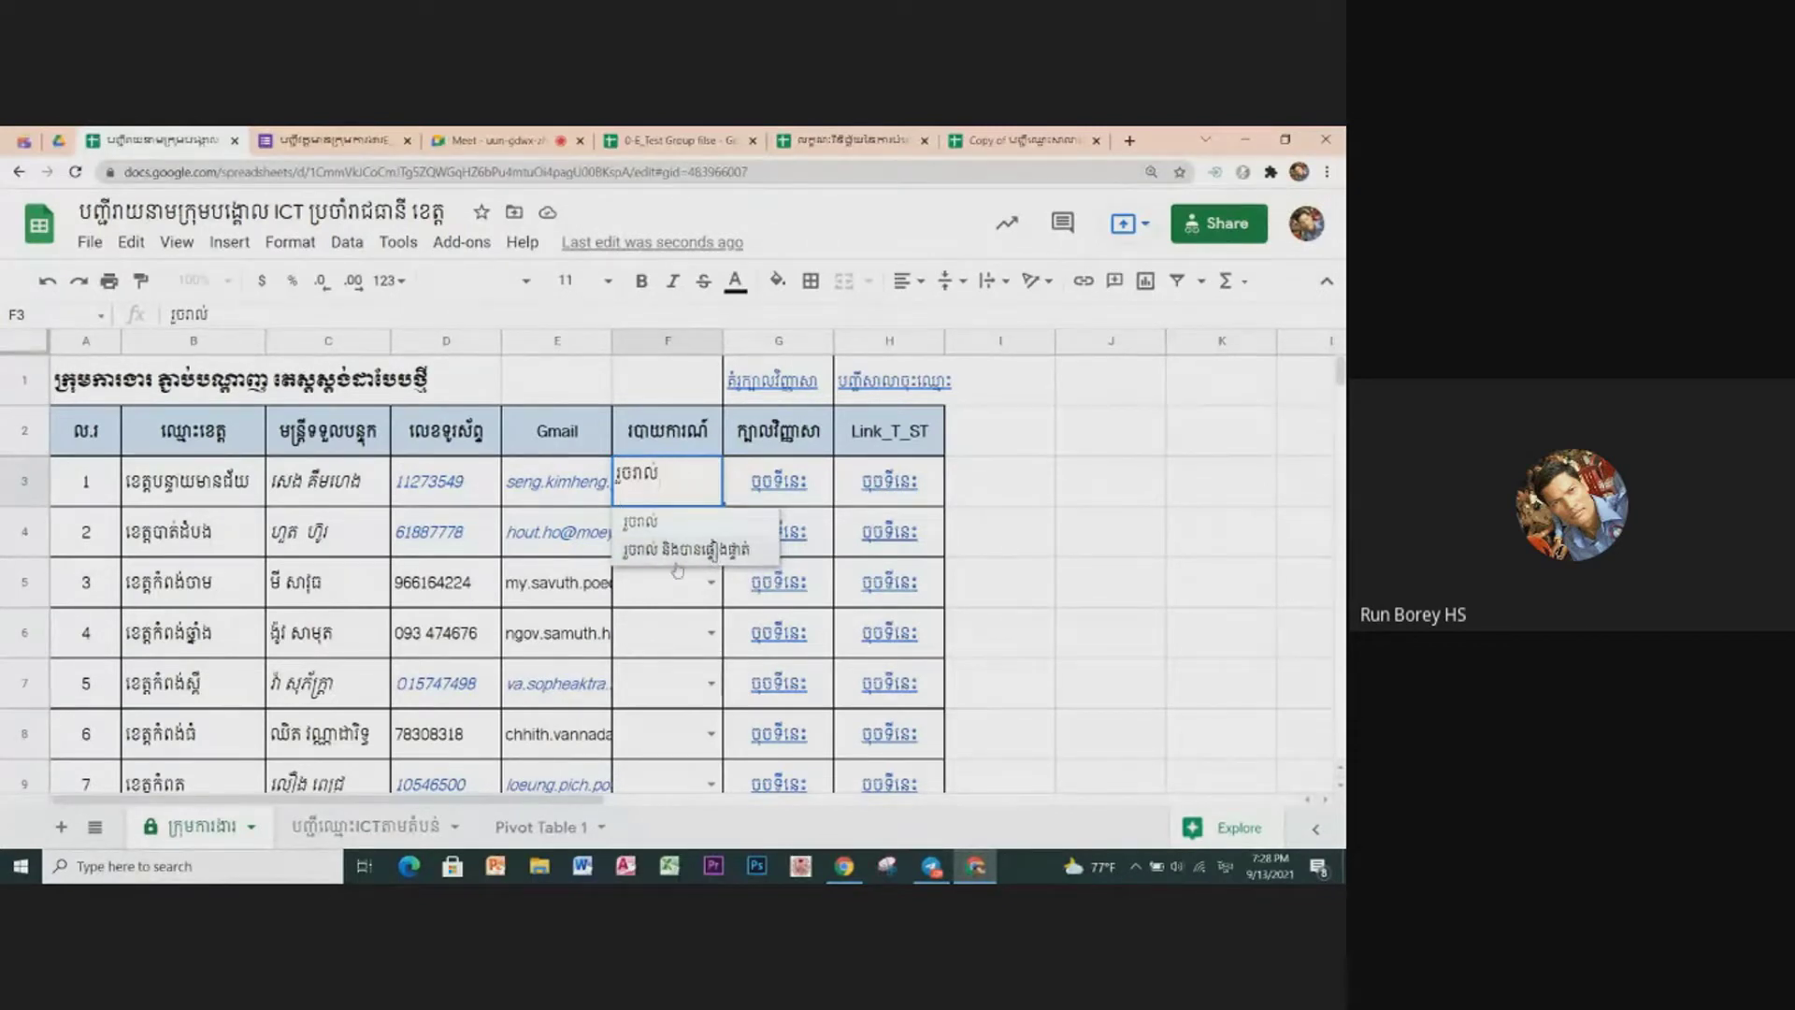
left_click(665, 552)
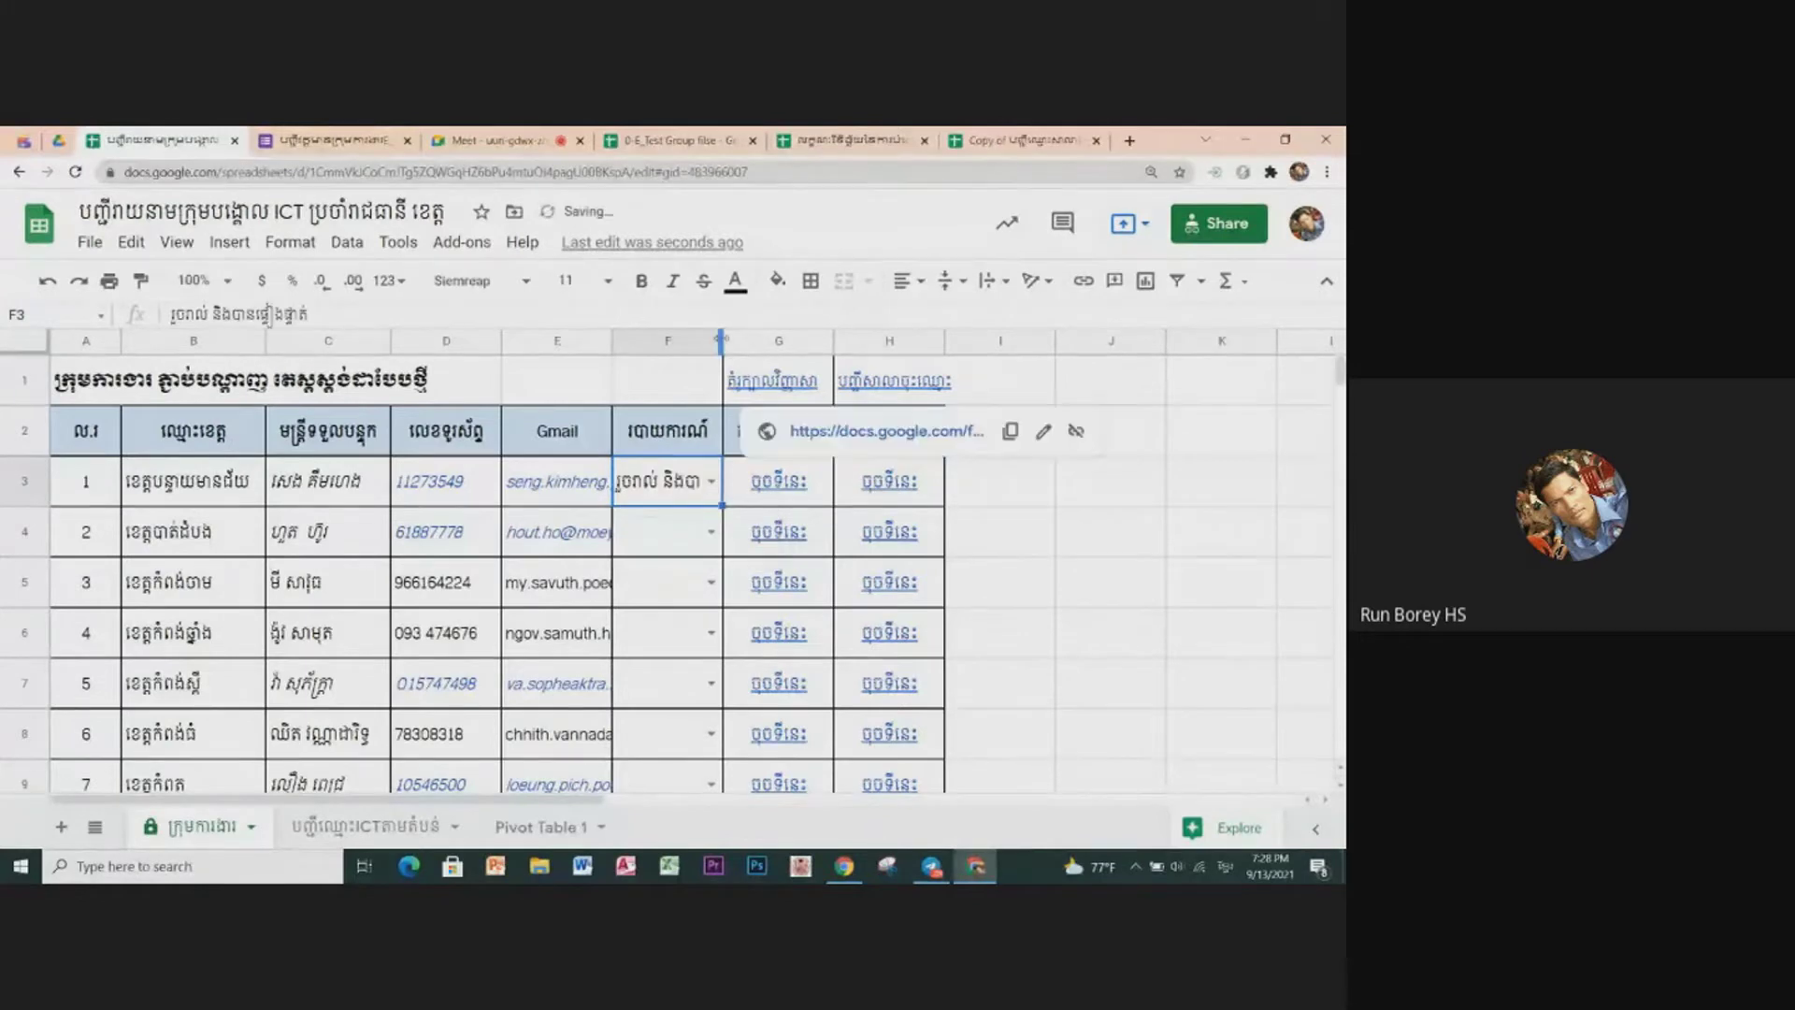
Step: Drag column F's header border wider so the long status fits
left_click_drag(830, 341, 806, 339)
left_click(707, 531)
key("Up")
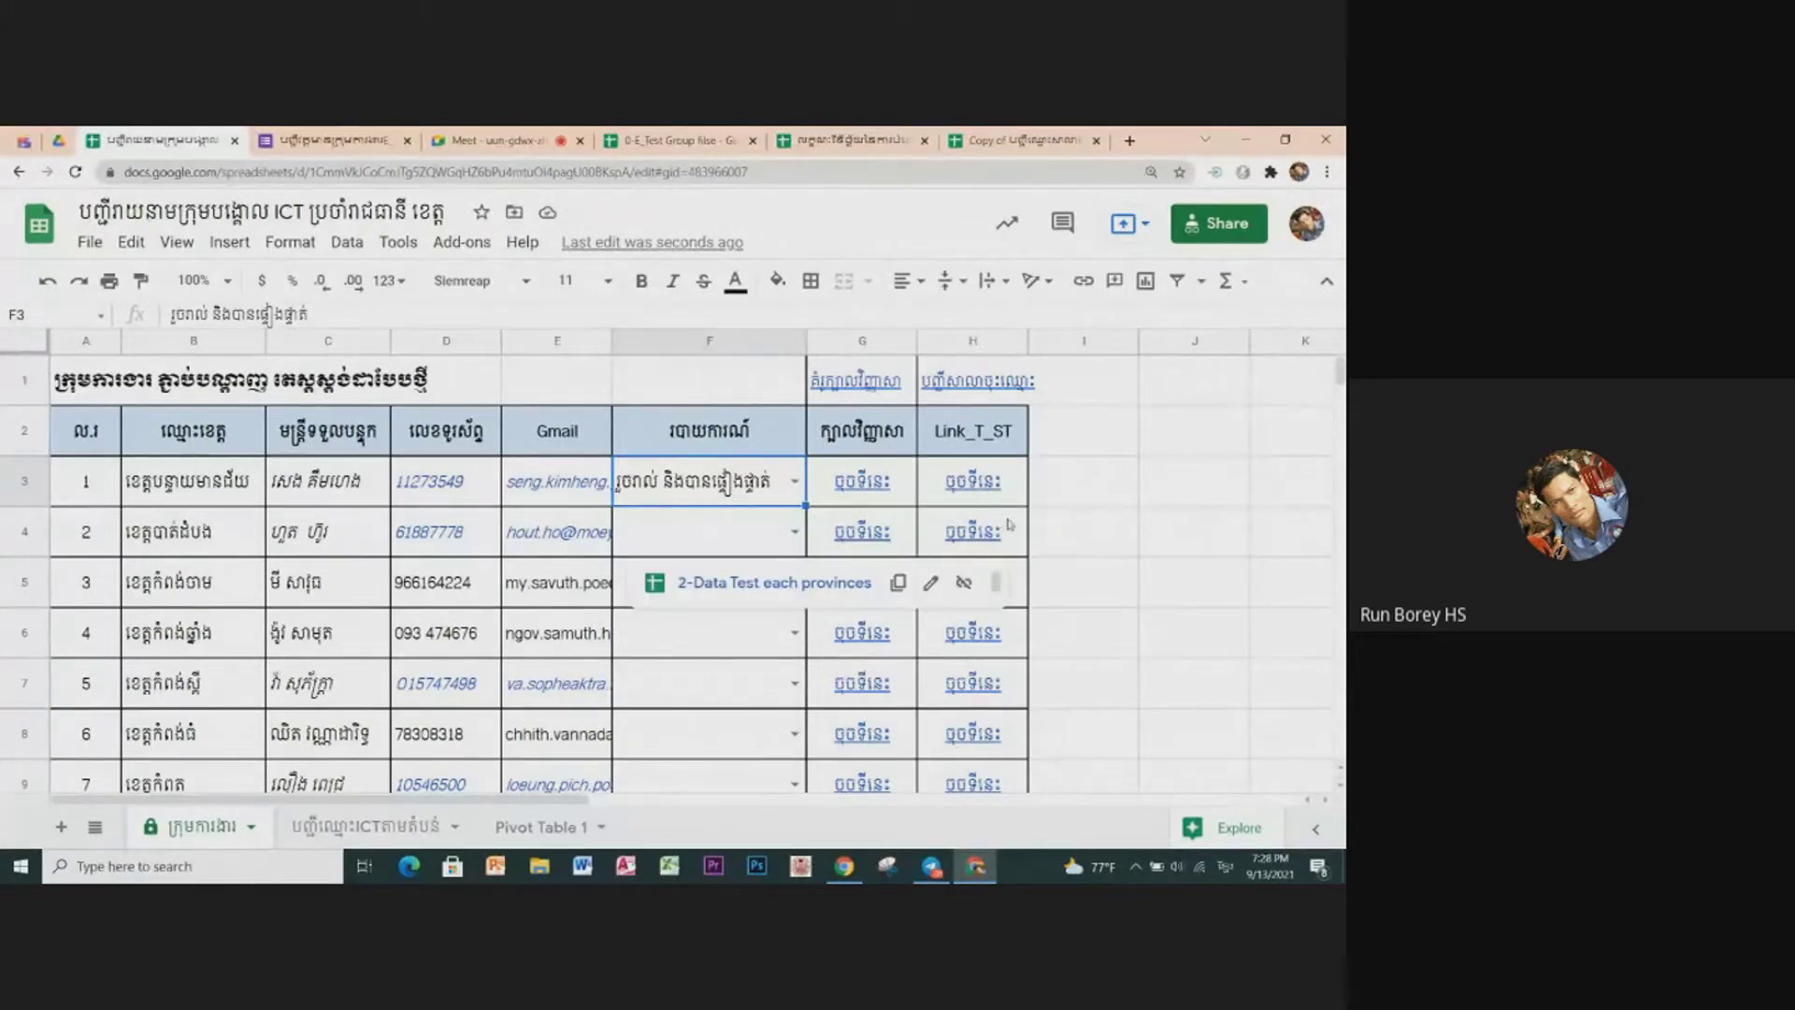
left_click(1219, 495)
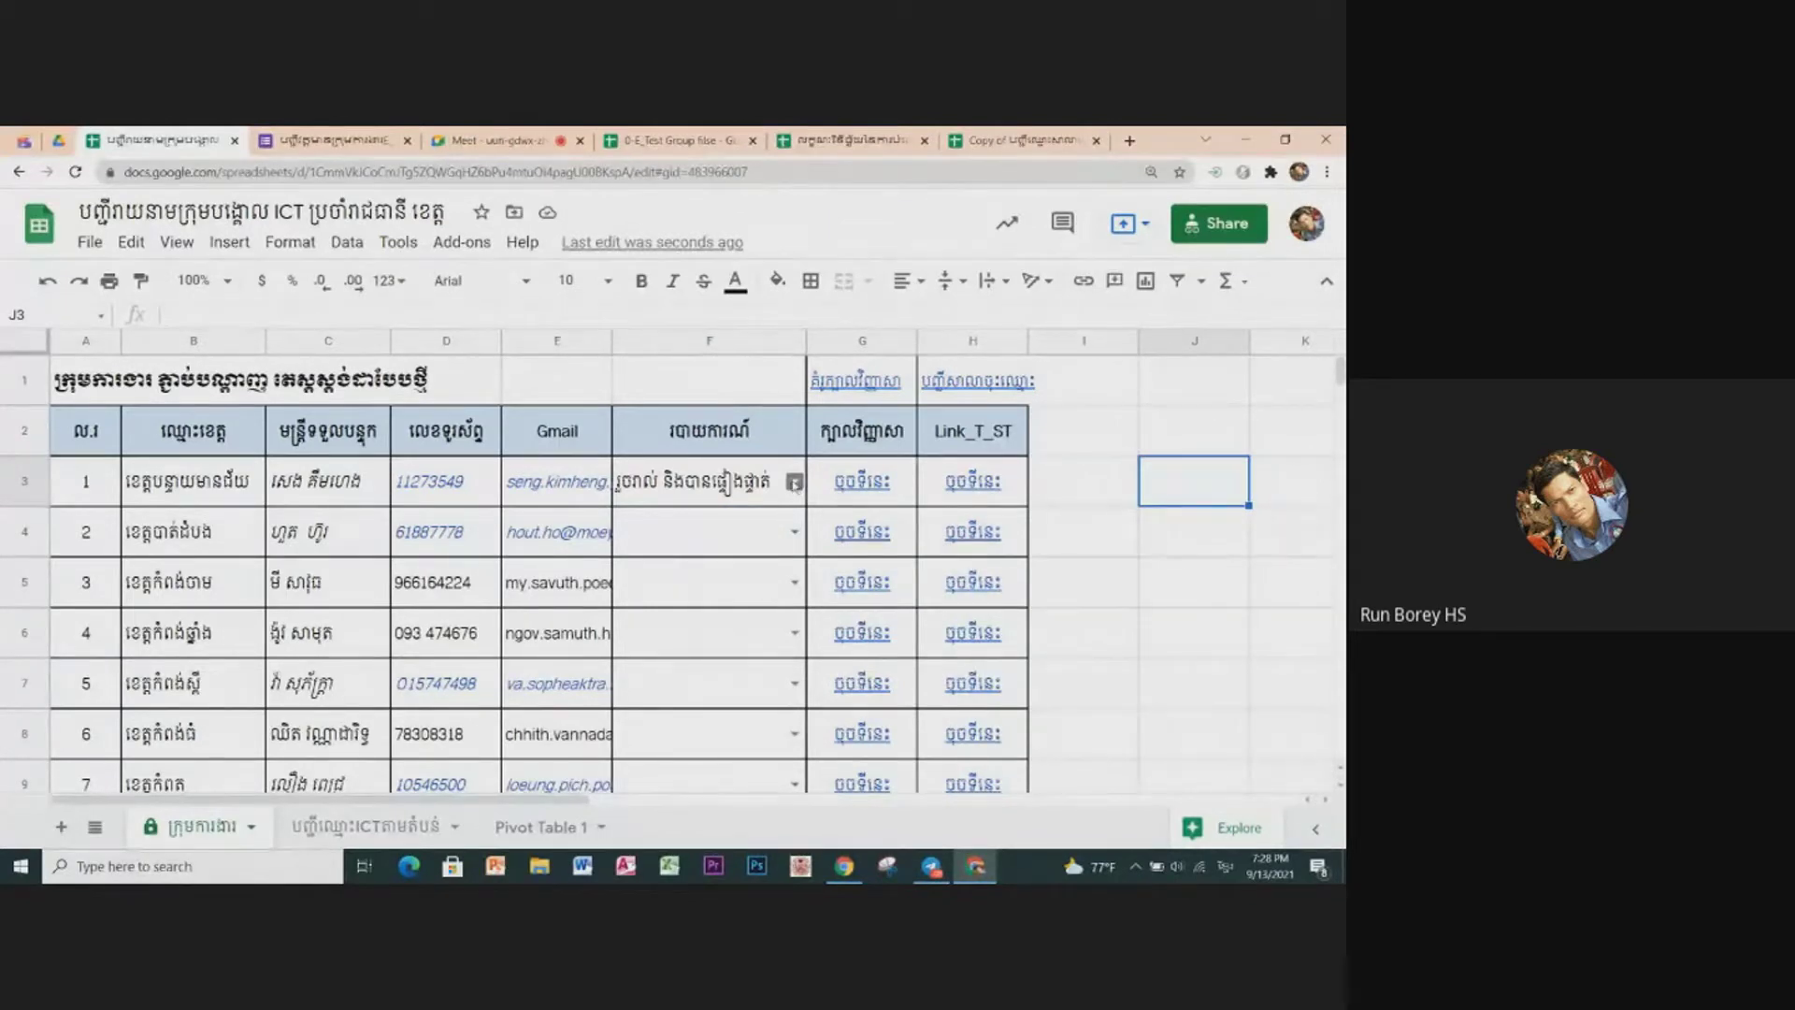
Step: Re-pick F3's status, first option then the longer second option
left_click(794, 482)
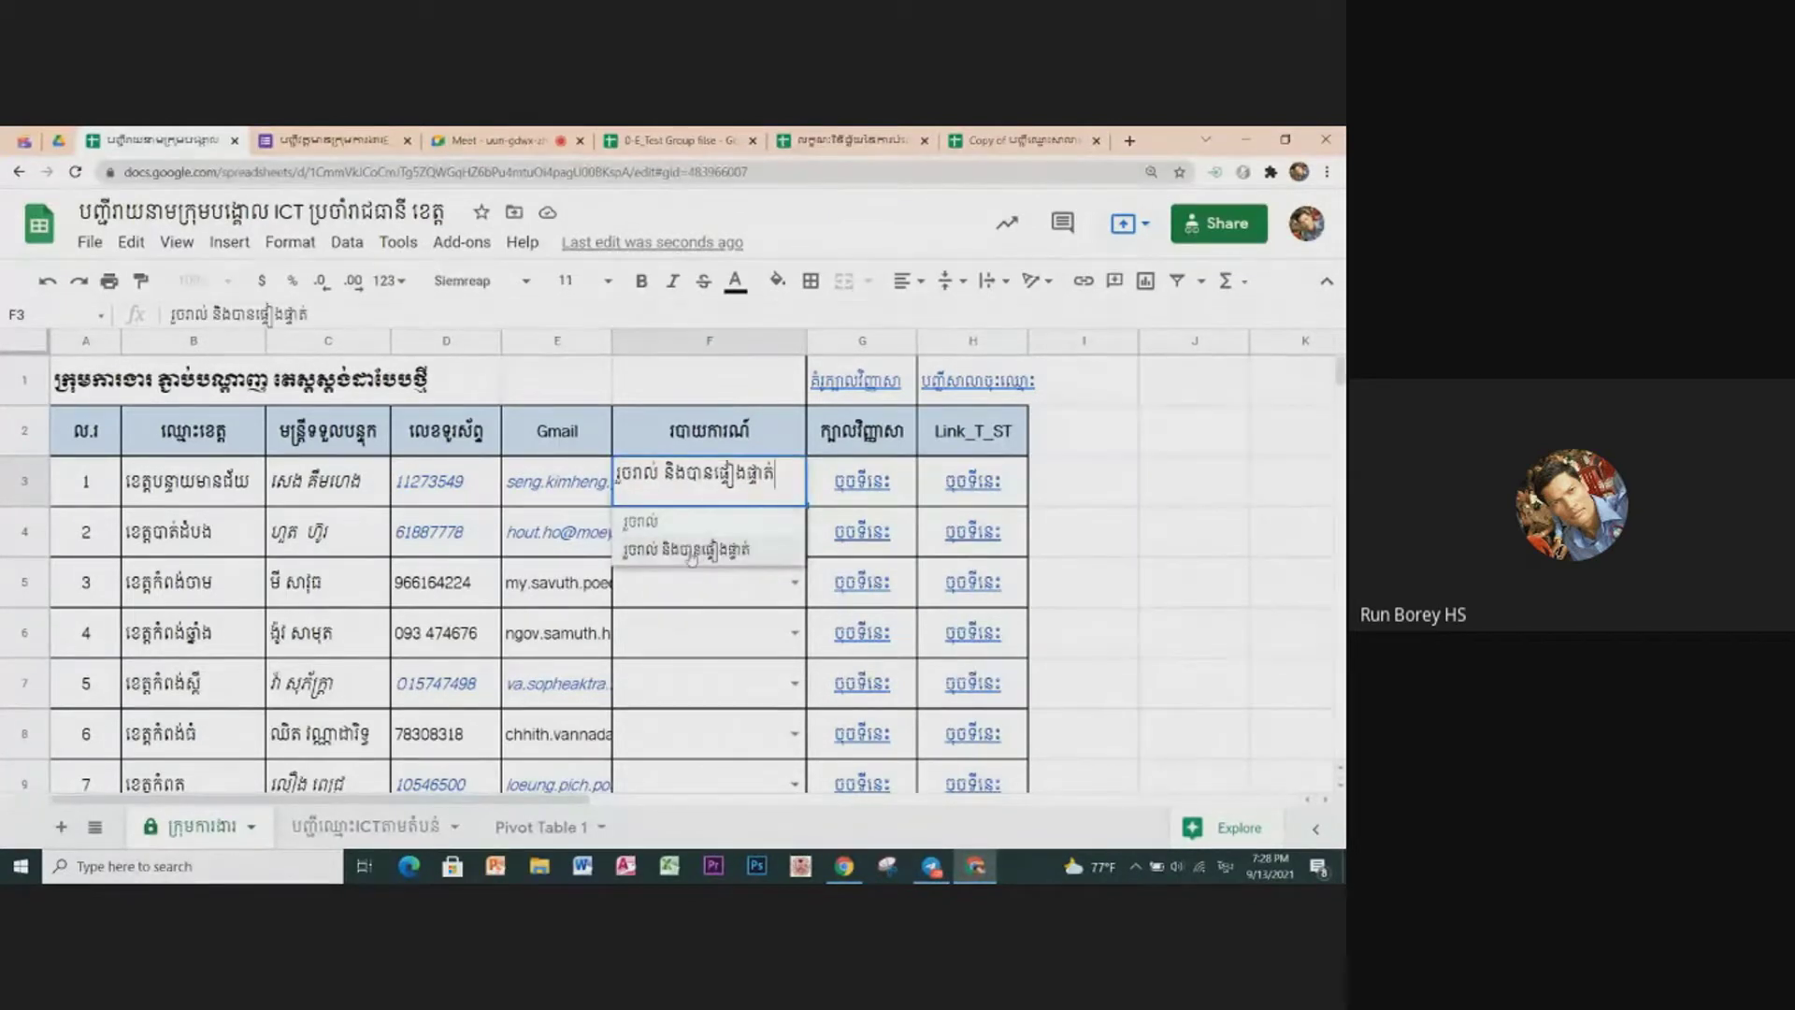
left_click(687, 524)
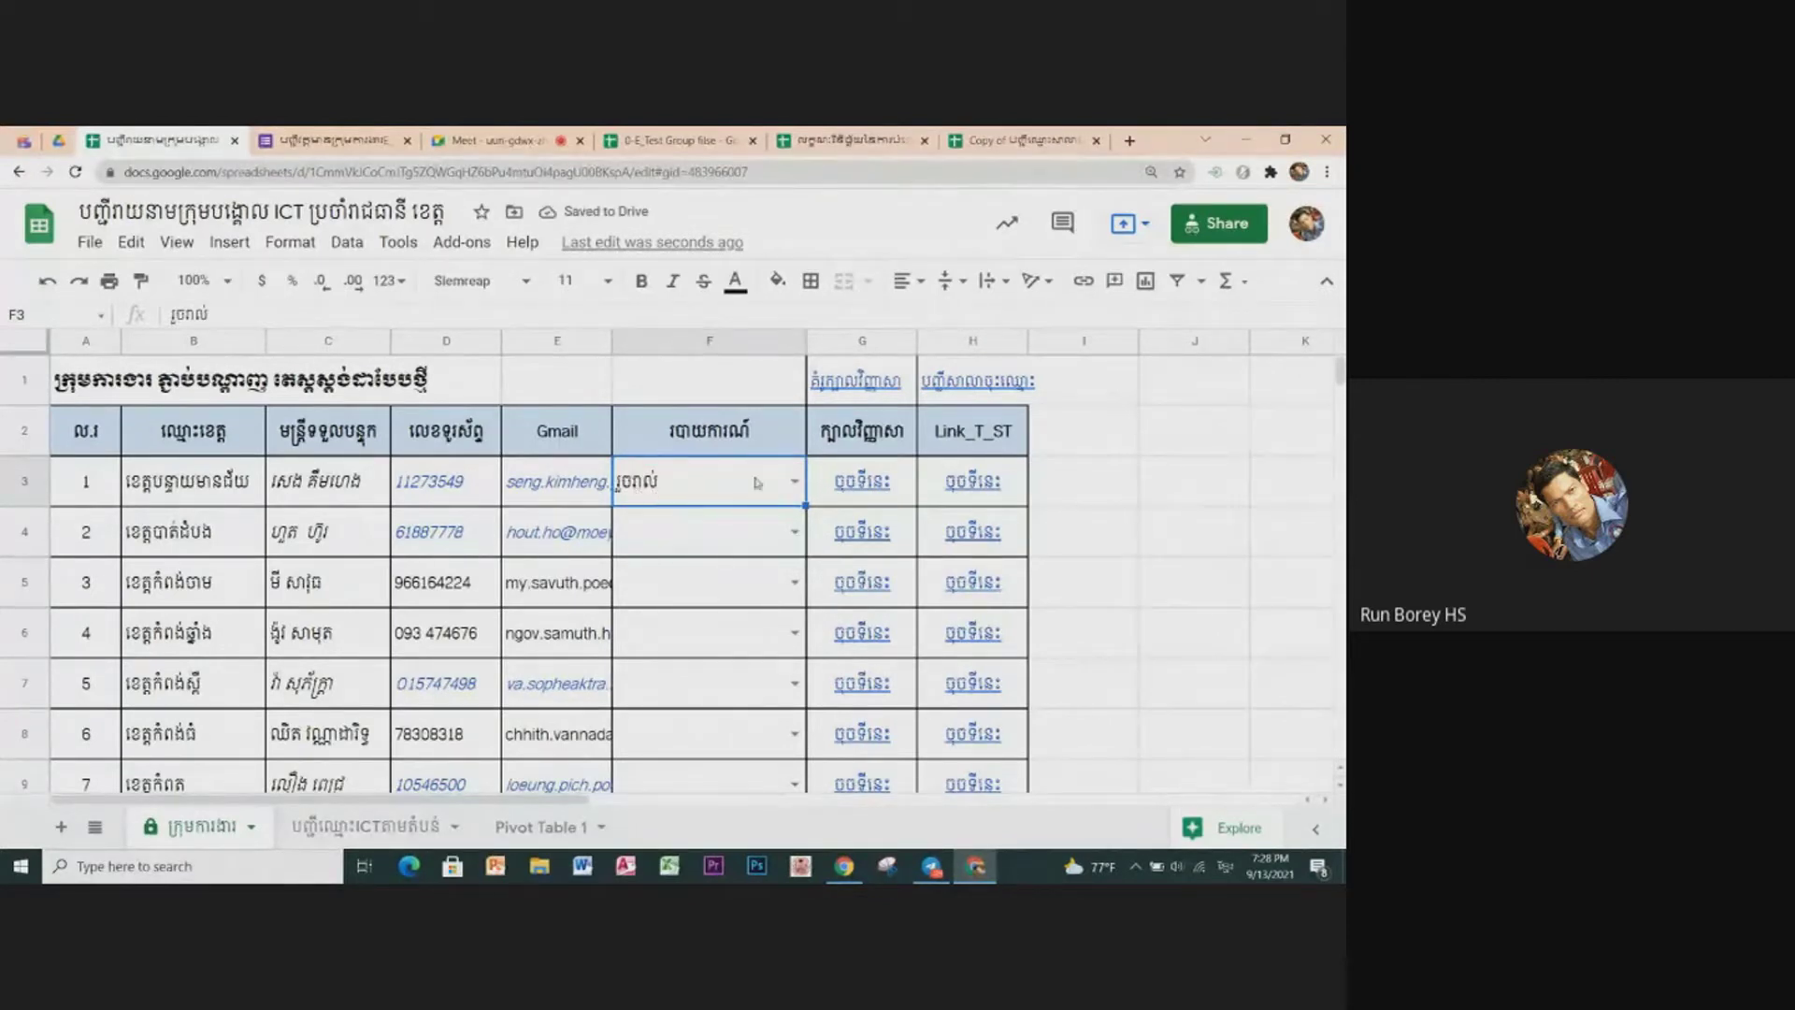
left_click(794, 482)
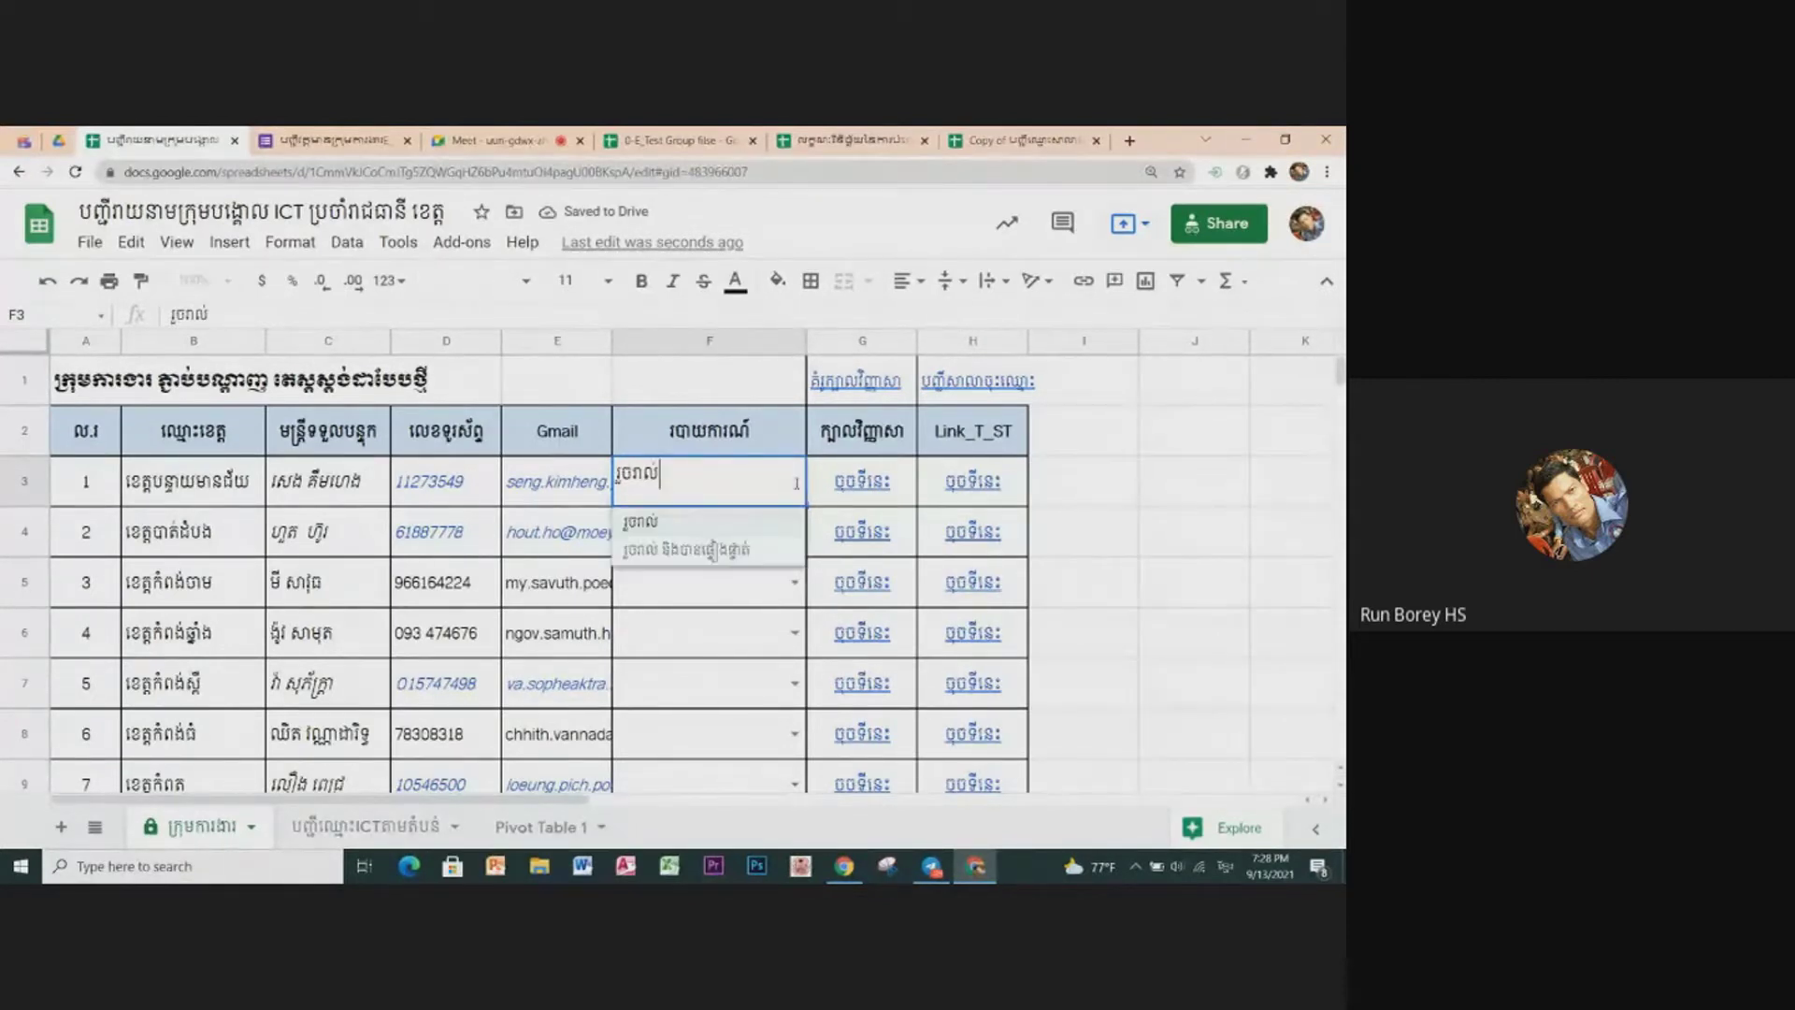
left_click(685, 553)
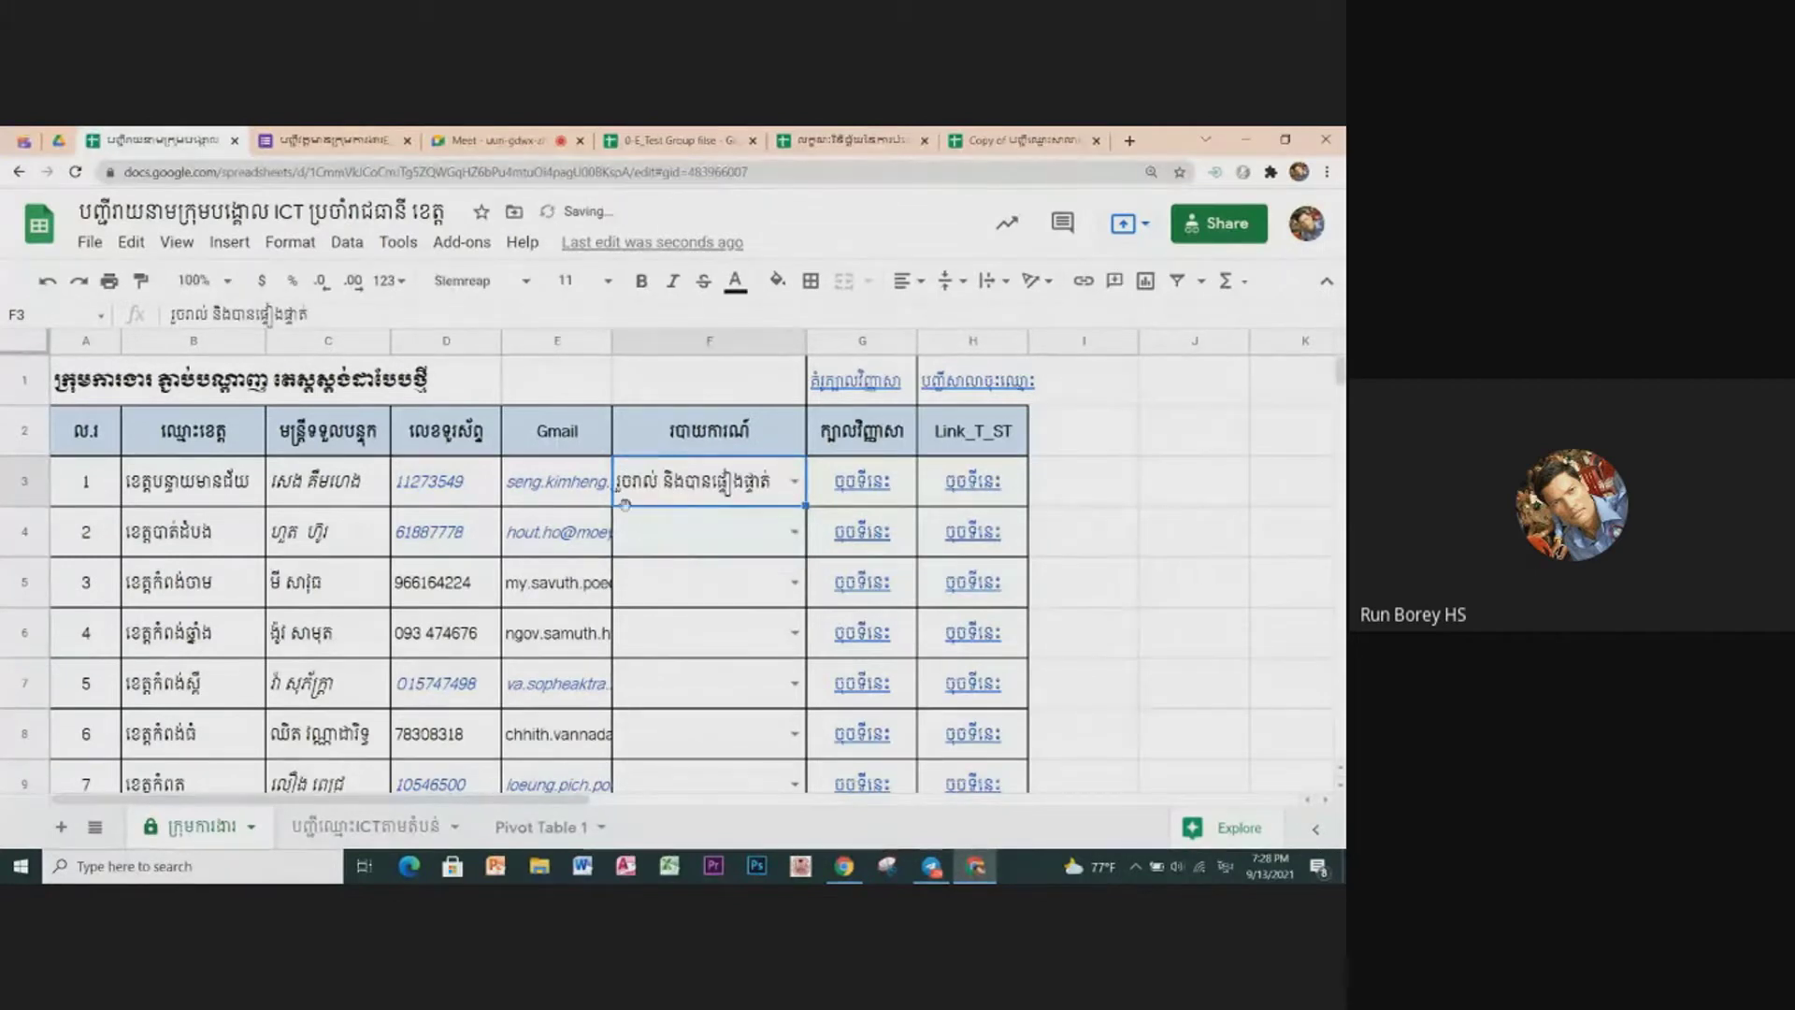
mouse_move(861, 480)
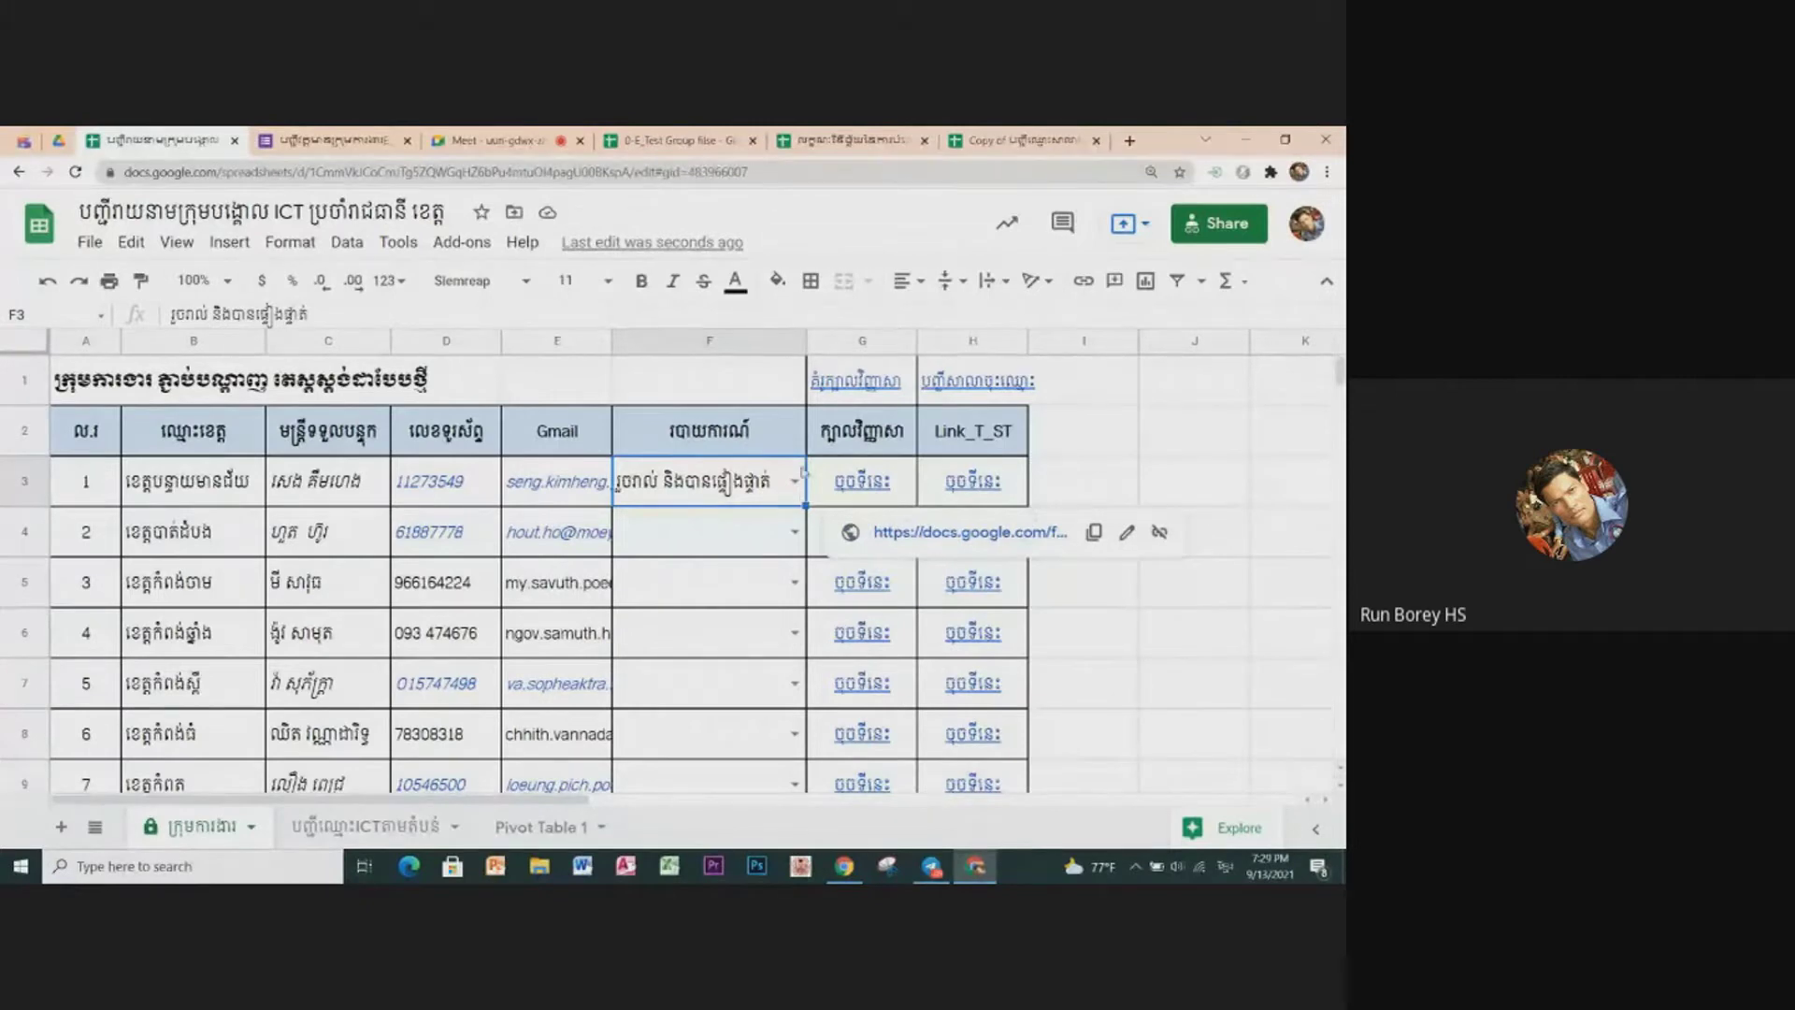
left_click(1073, 498)
left_click(1197, 498)
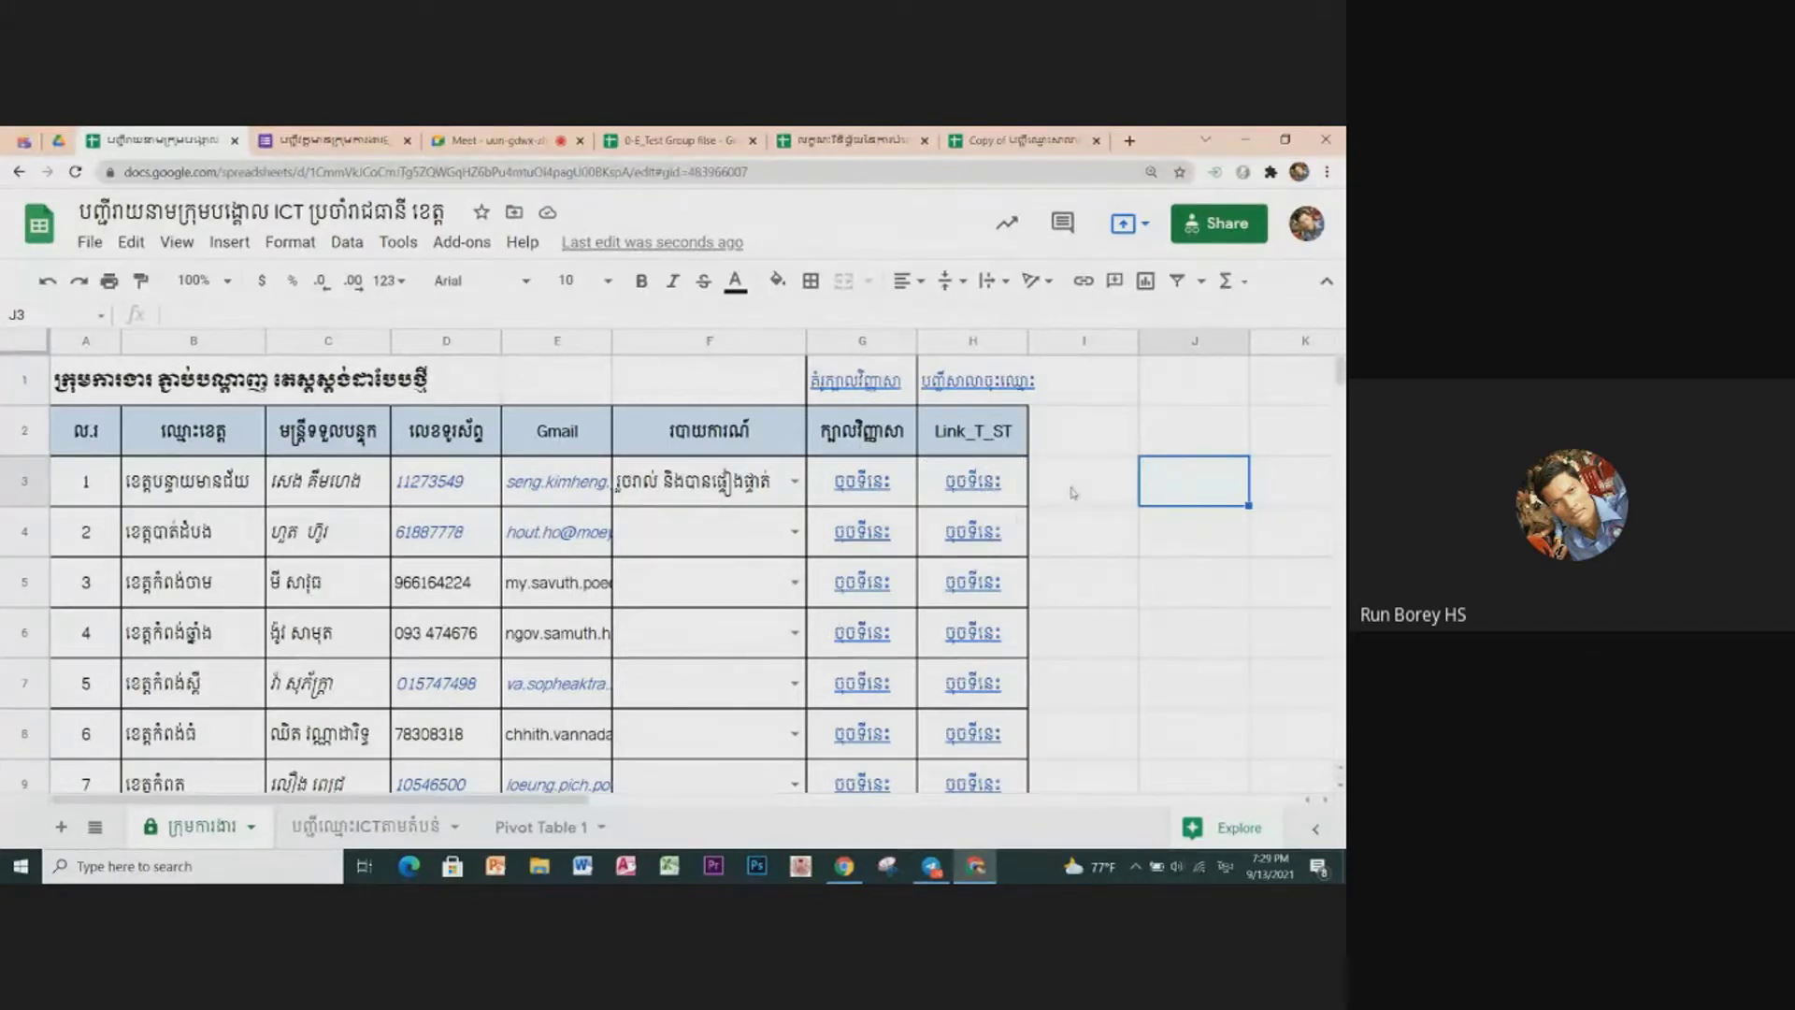
Step: Select F4, then briefly switch to Telegram and back to the spreadsheet
left_click(664, 553)
left_click(1166, 485)
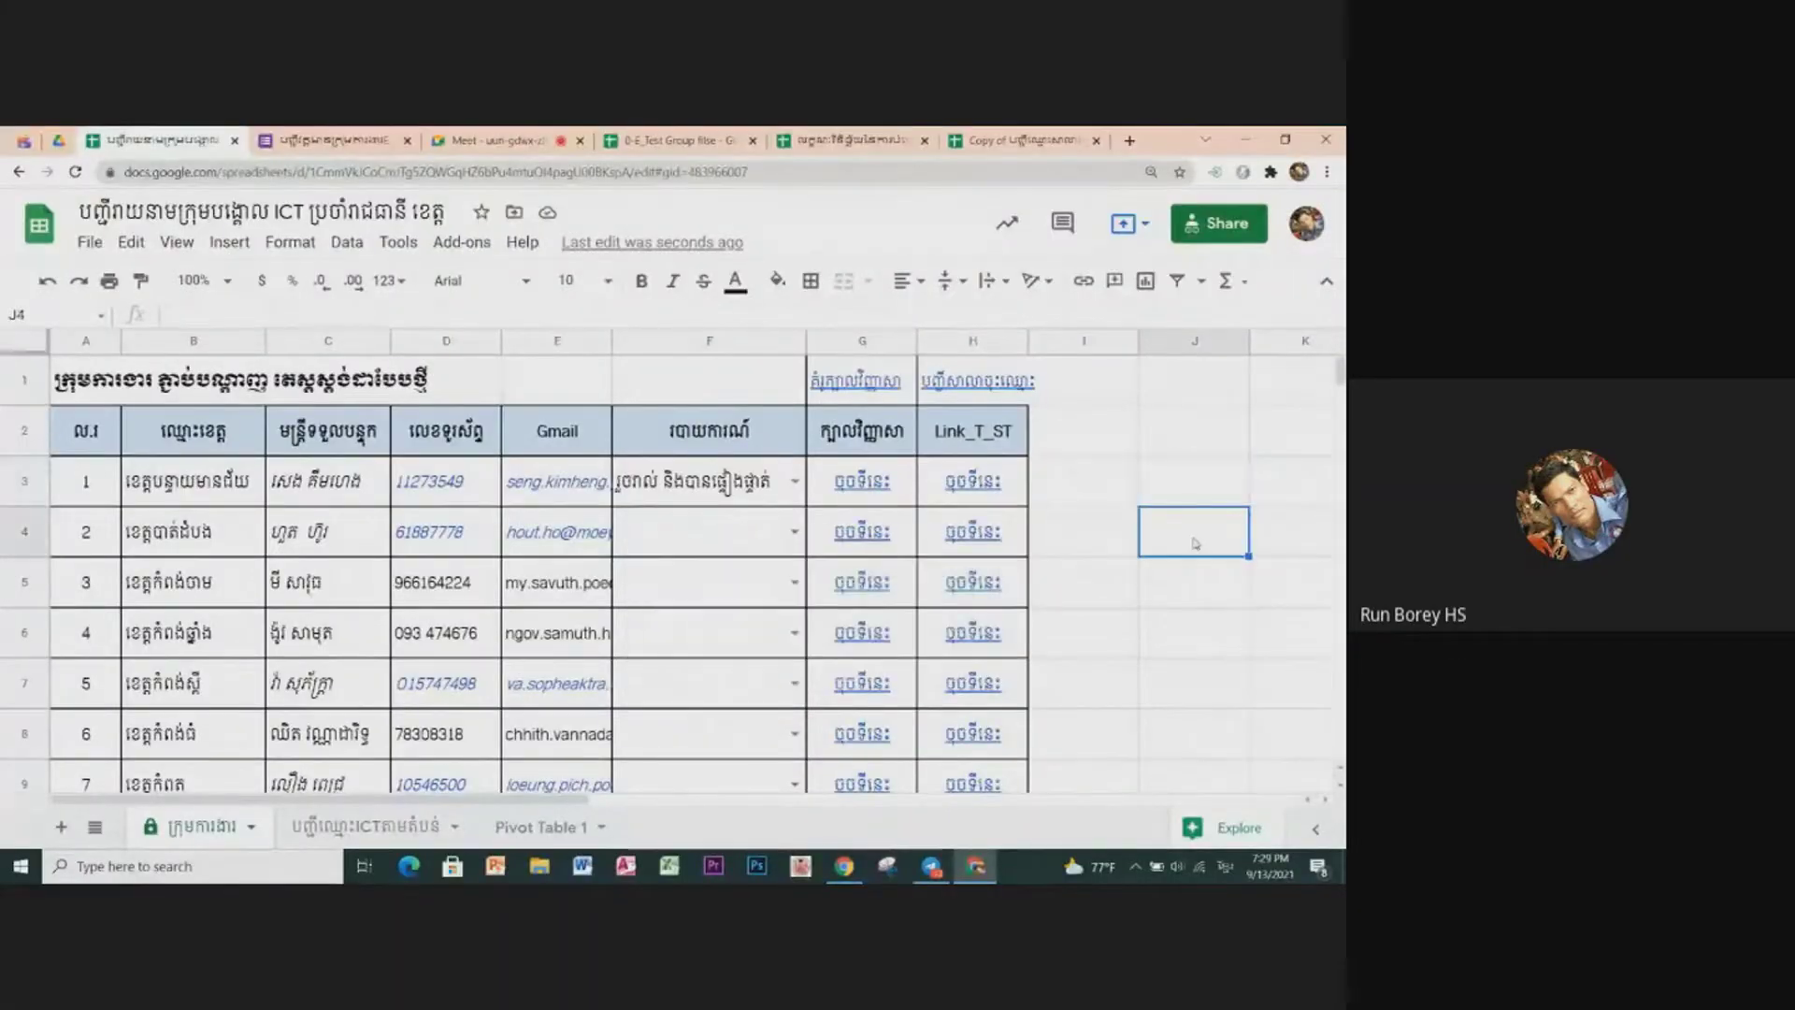
mouse_move(861, 683)
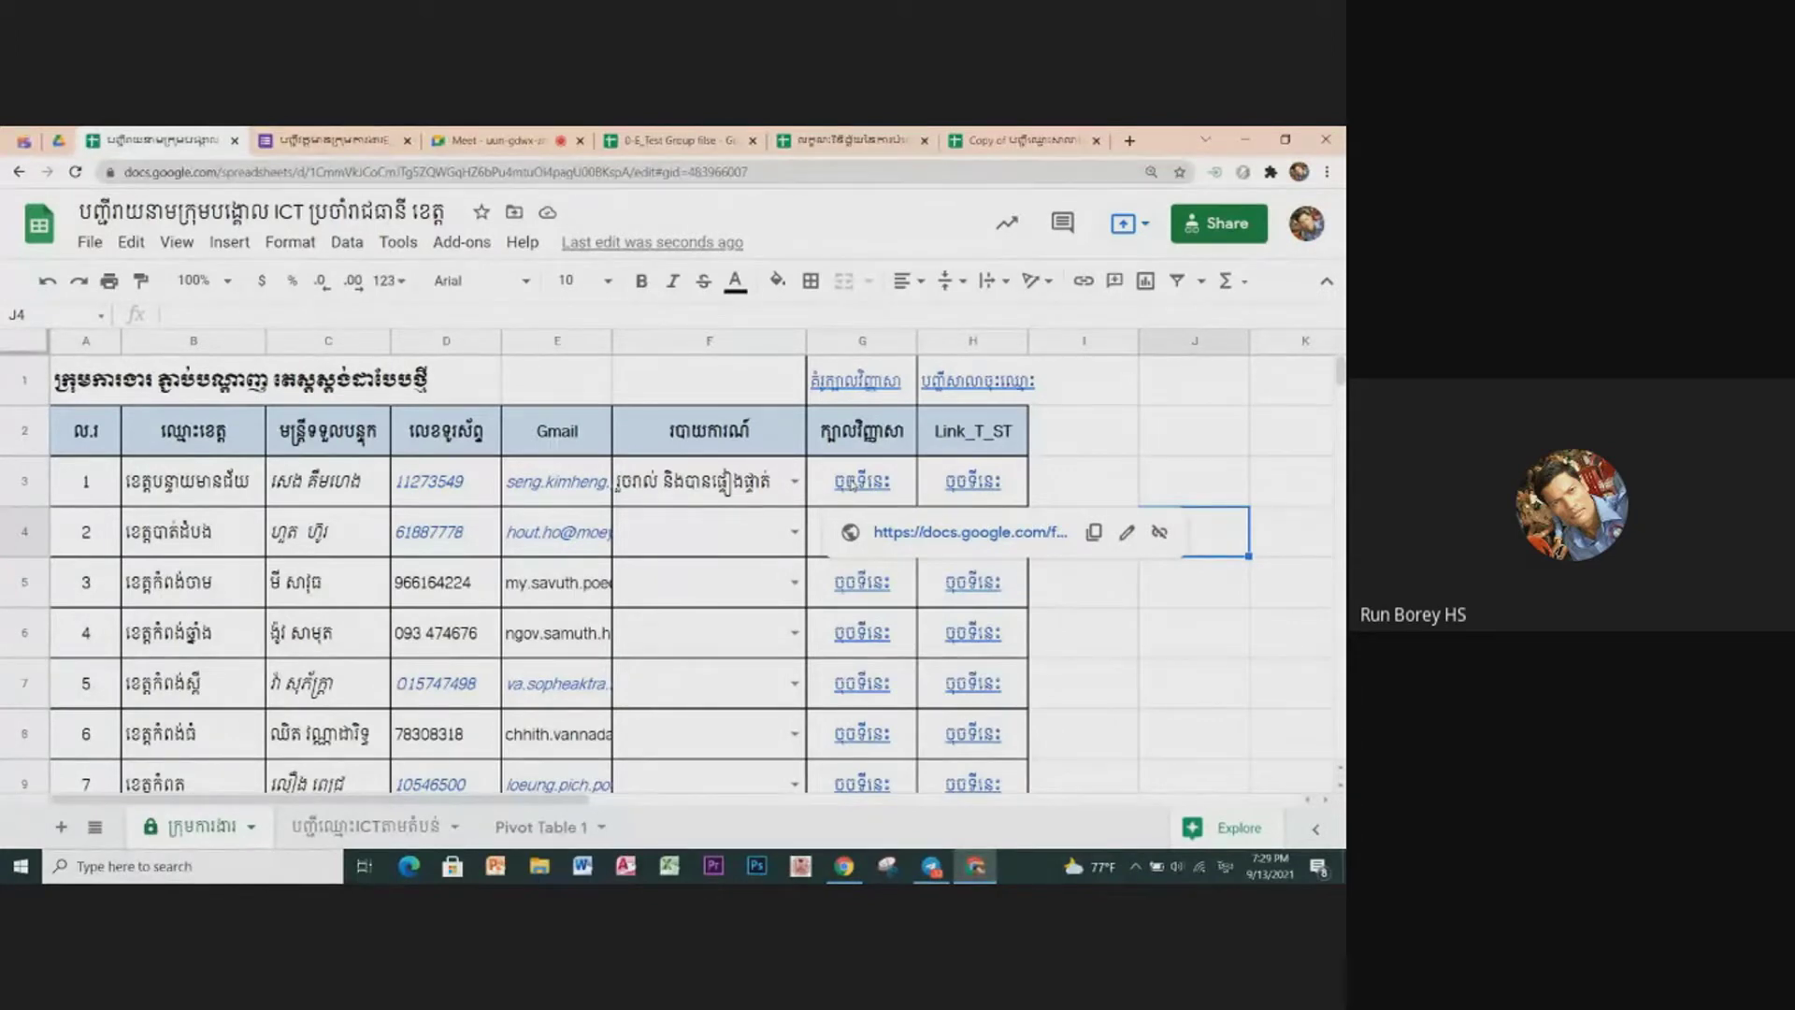
left_click(931, 866)
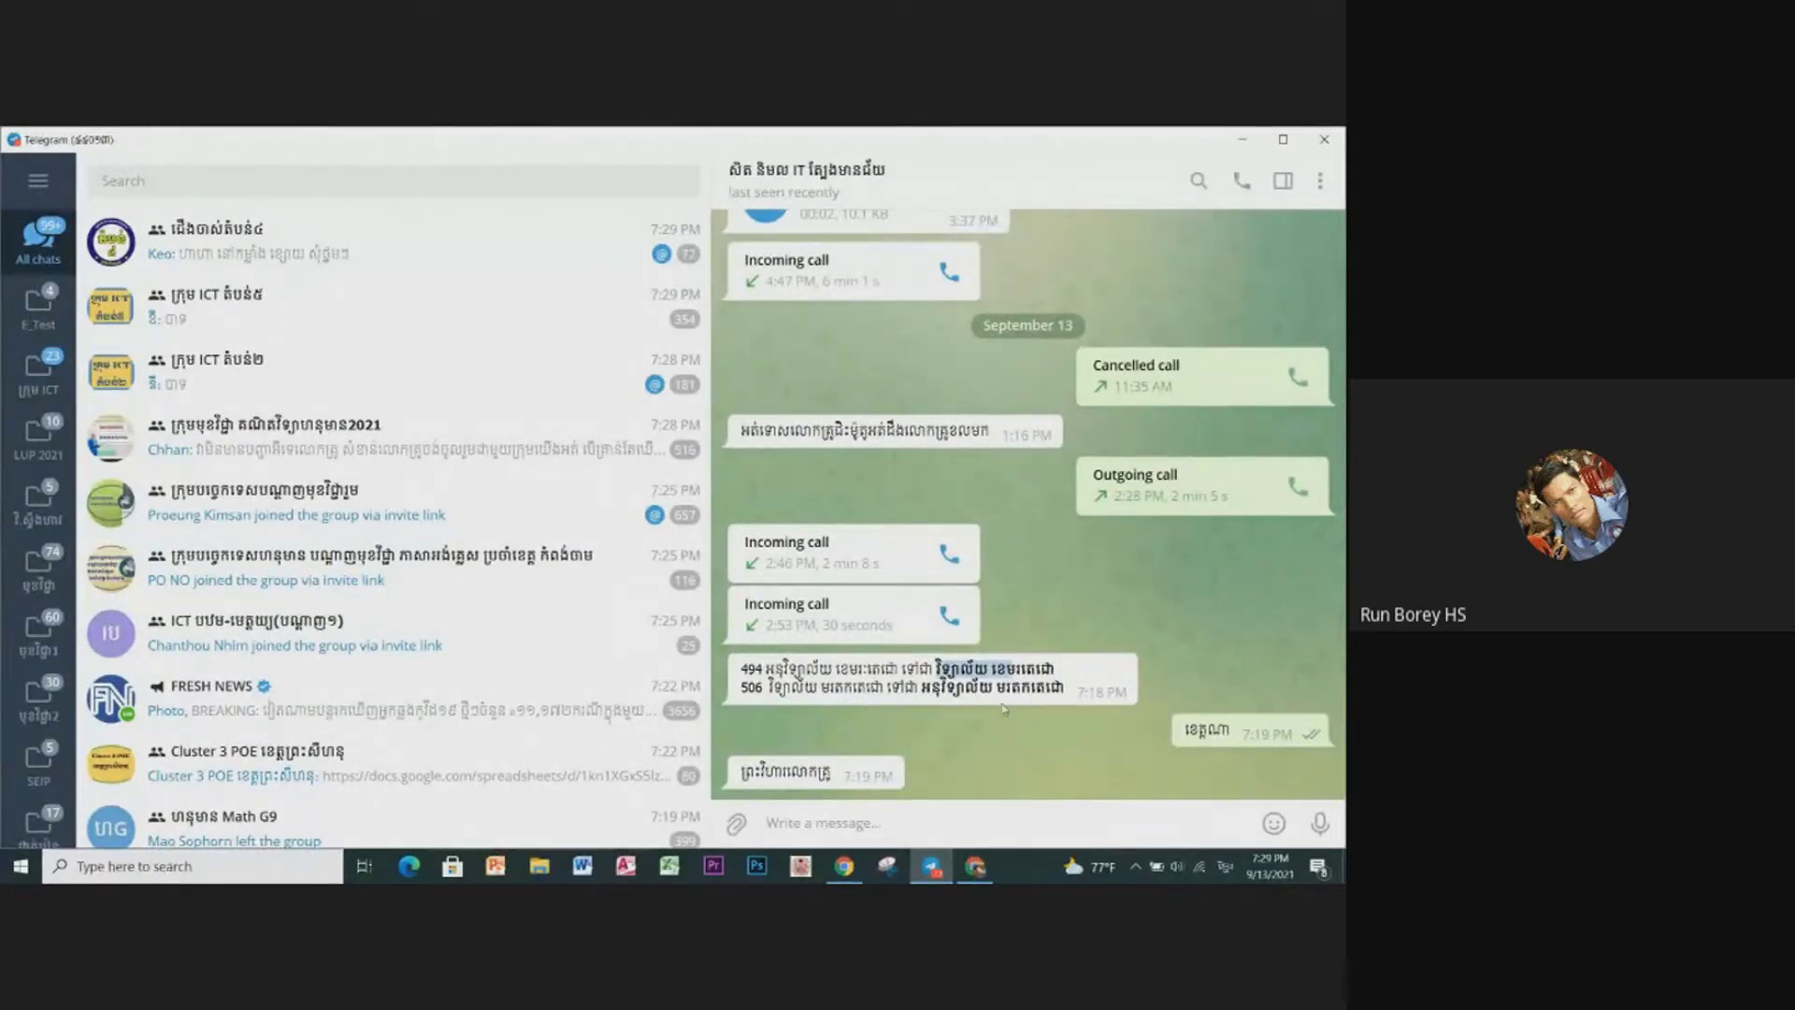
left_click(975, 866)
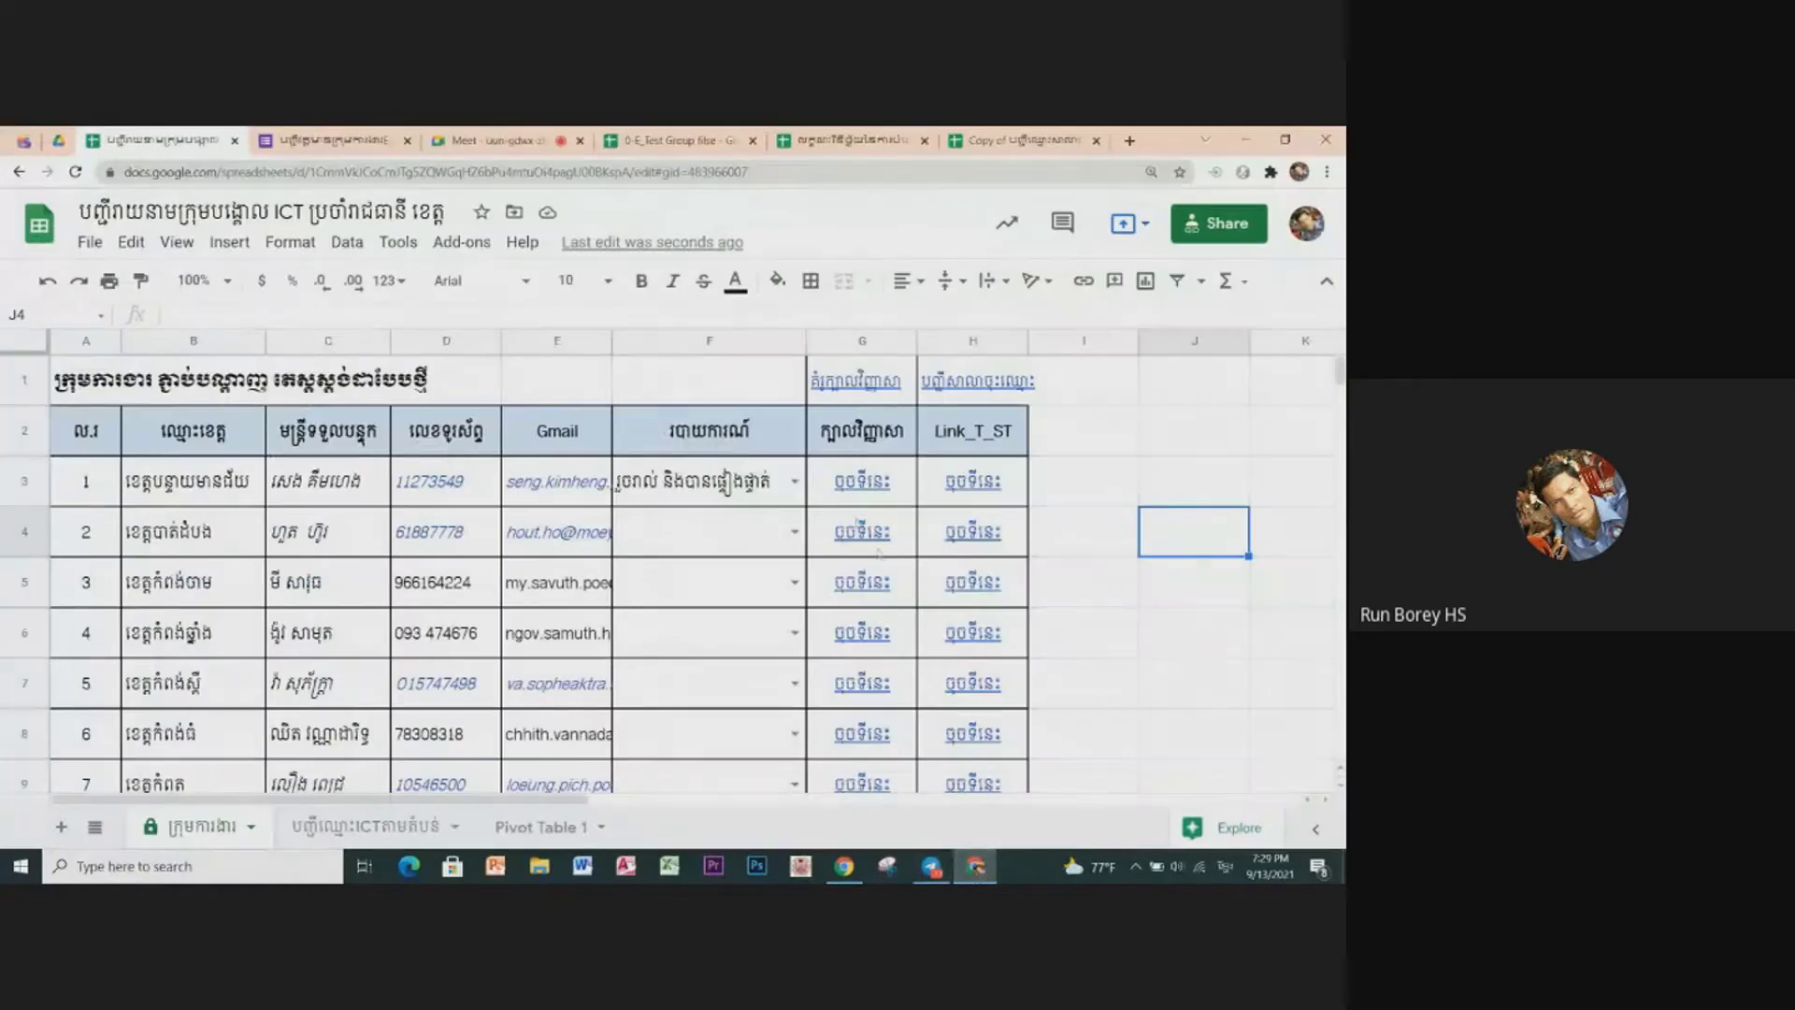
mouse_move(861, 480)
mouse_move(861, 531)
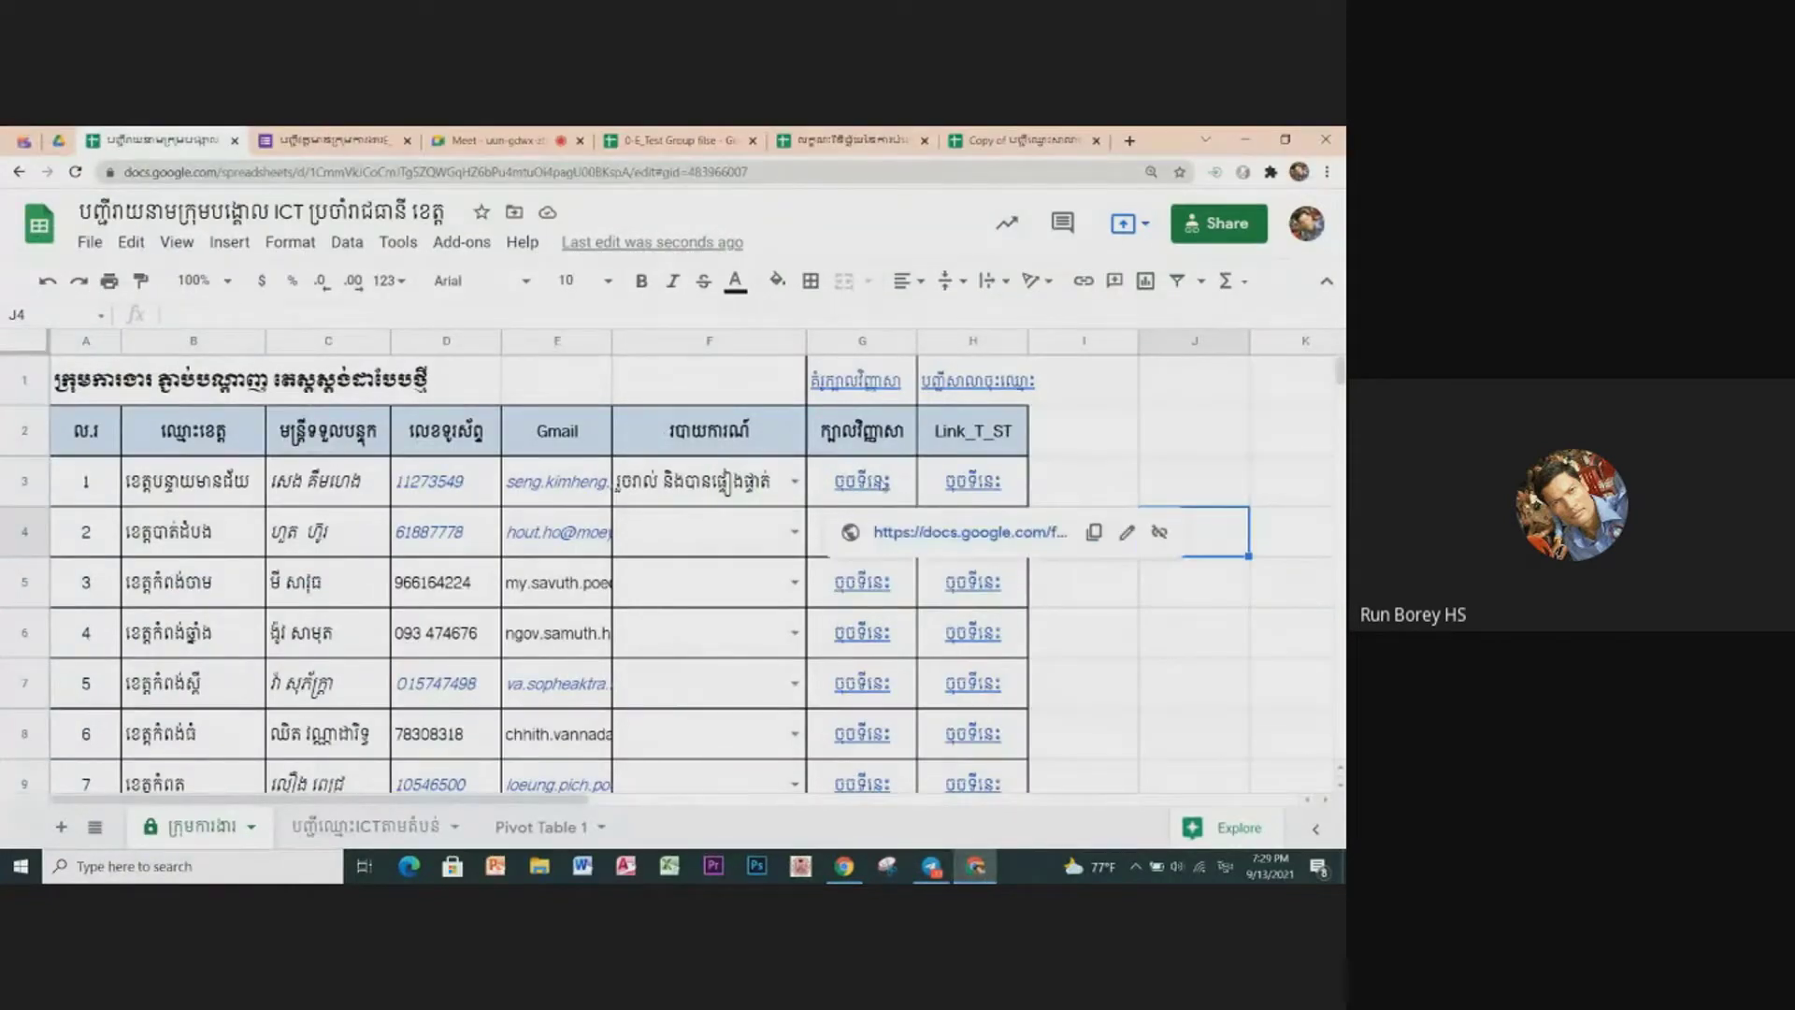
left_click(1169, 478)
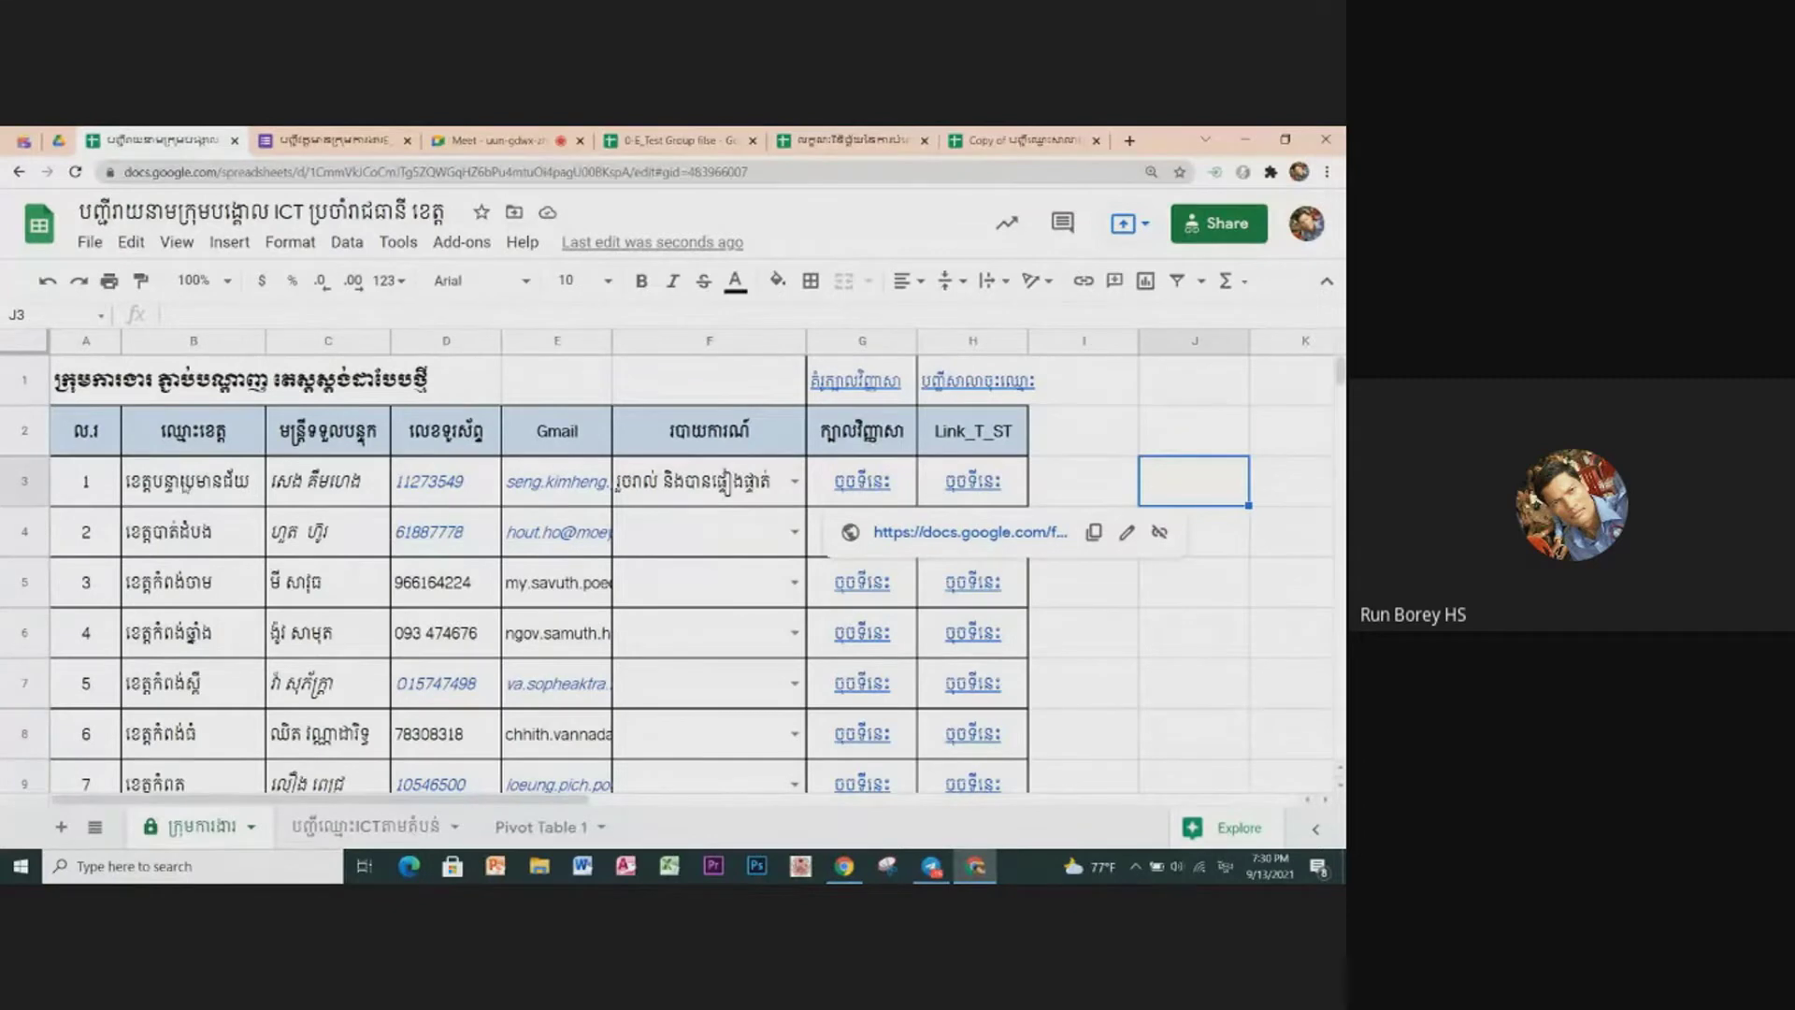
Step: Select the first and second province rows and the G3 form link
left_click(11, 481)
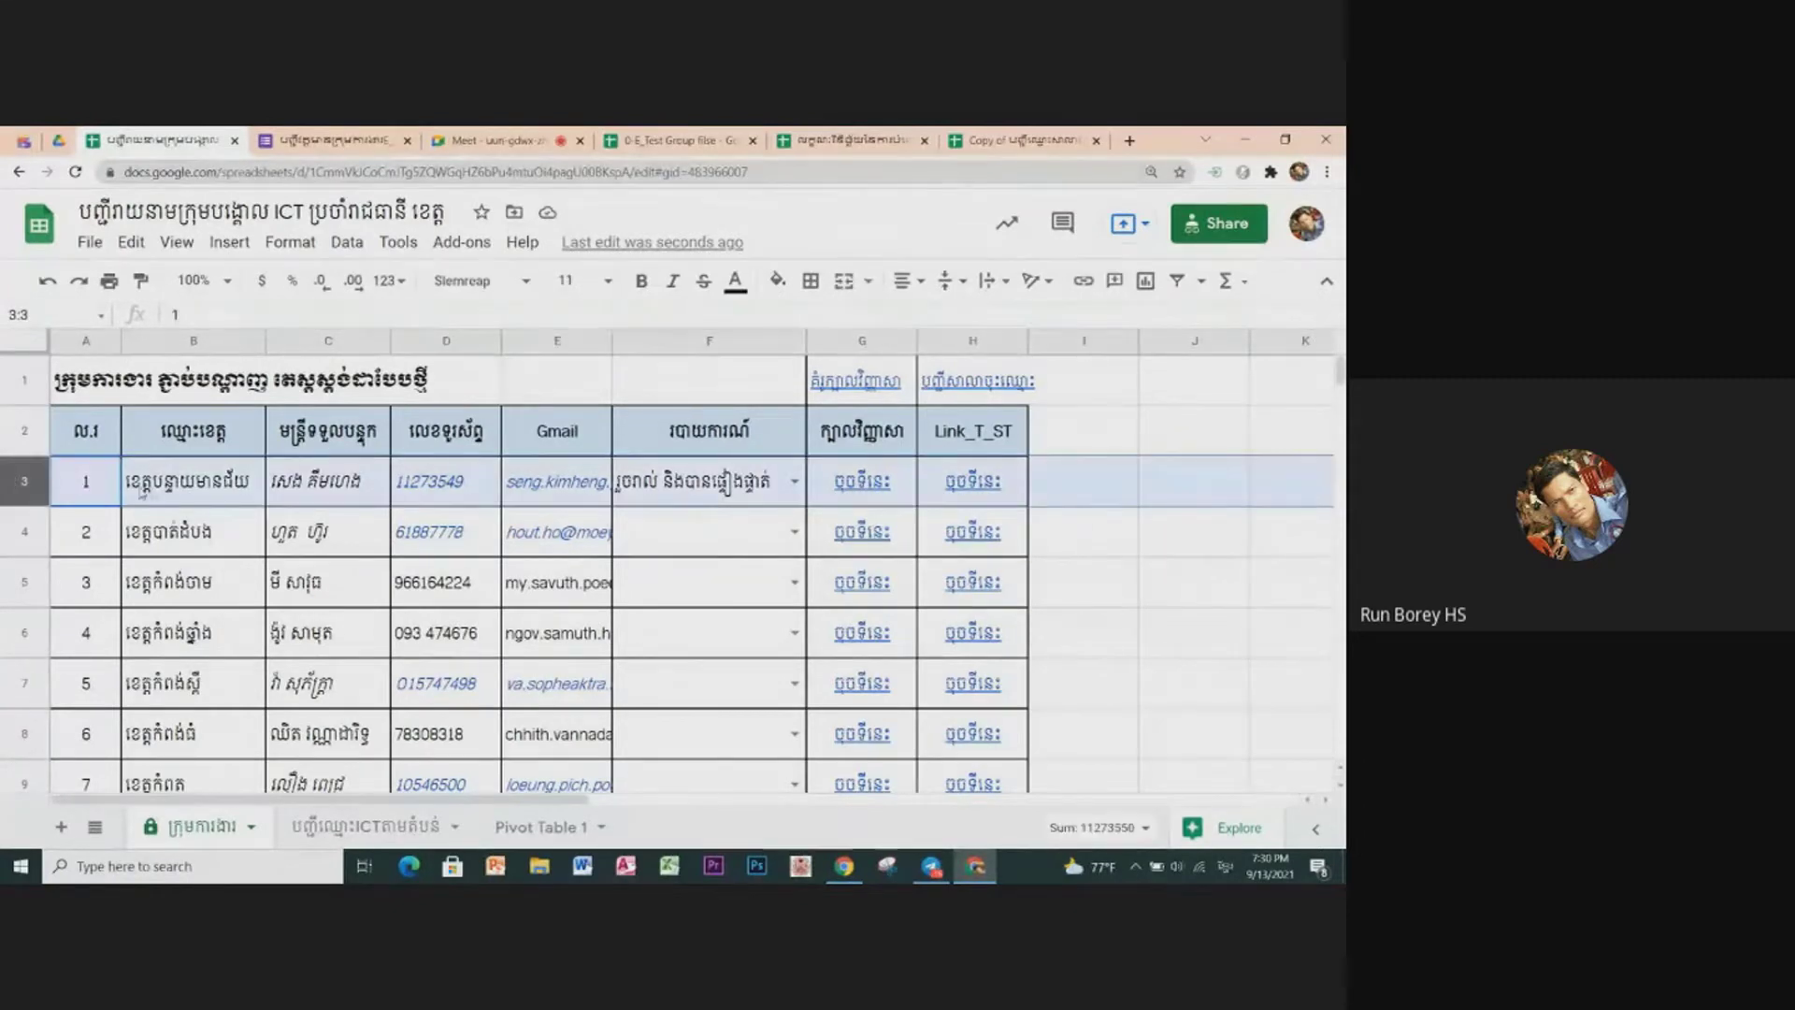
left_click(858, 488)
left_click(18, 542)
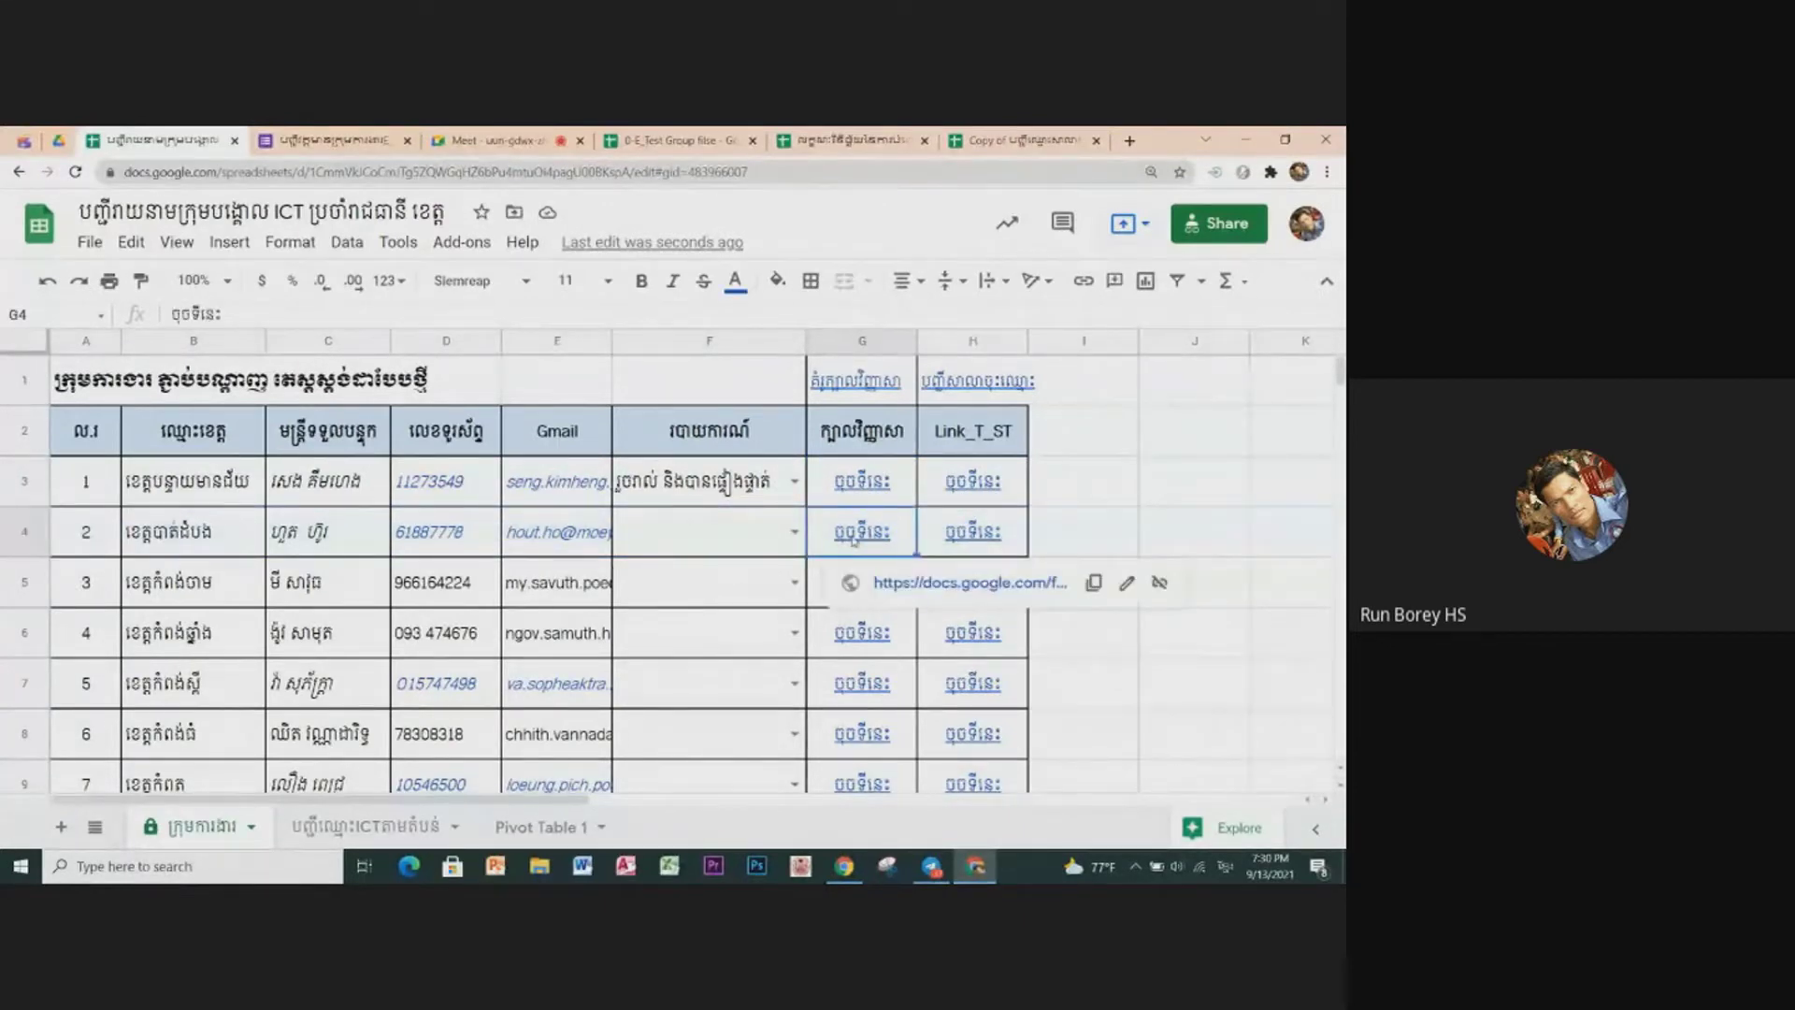
key("Up")
key("Right")
key("Right")
key("Right")
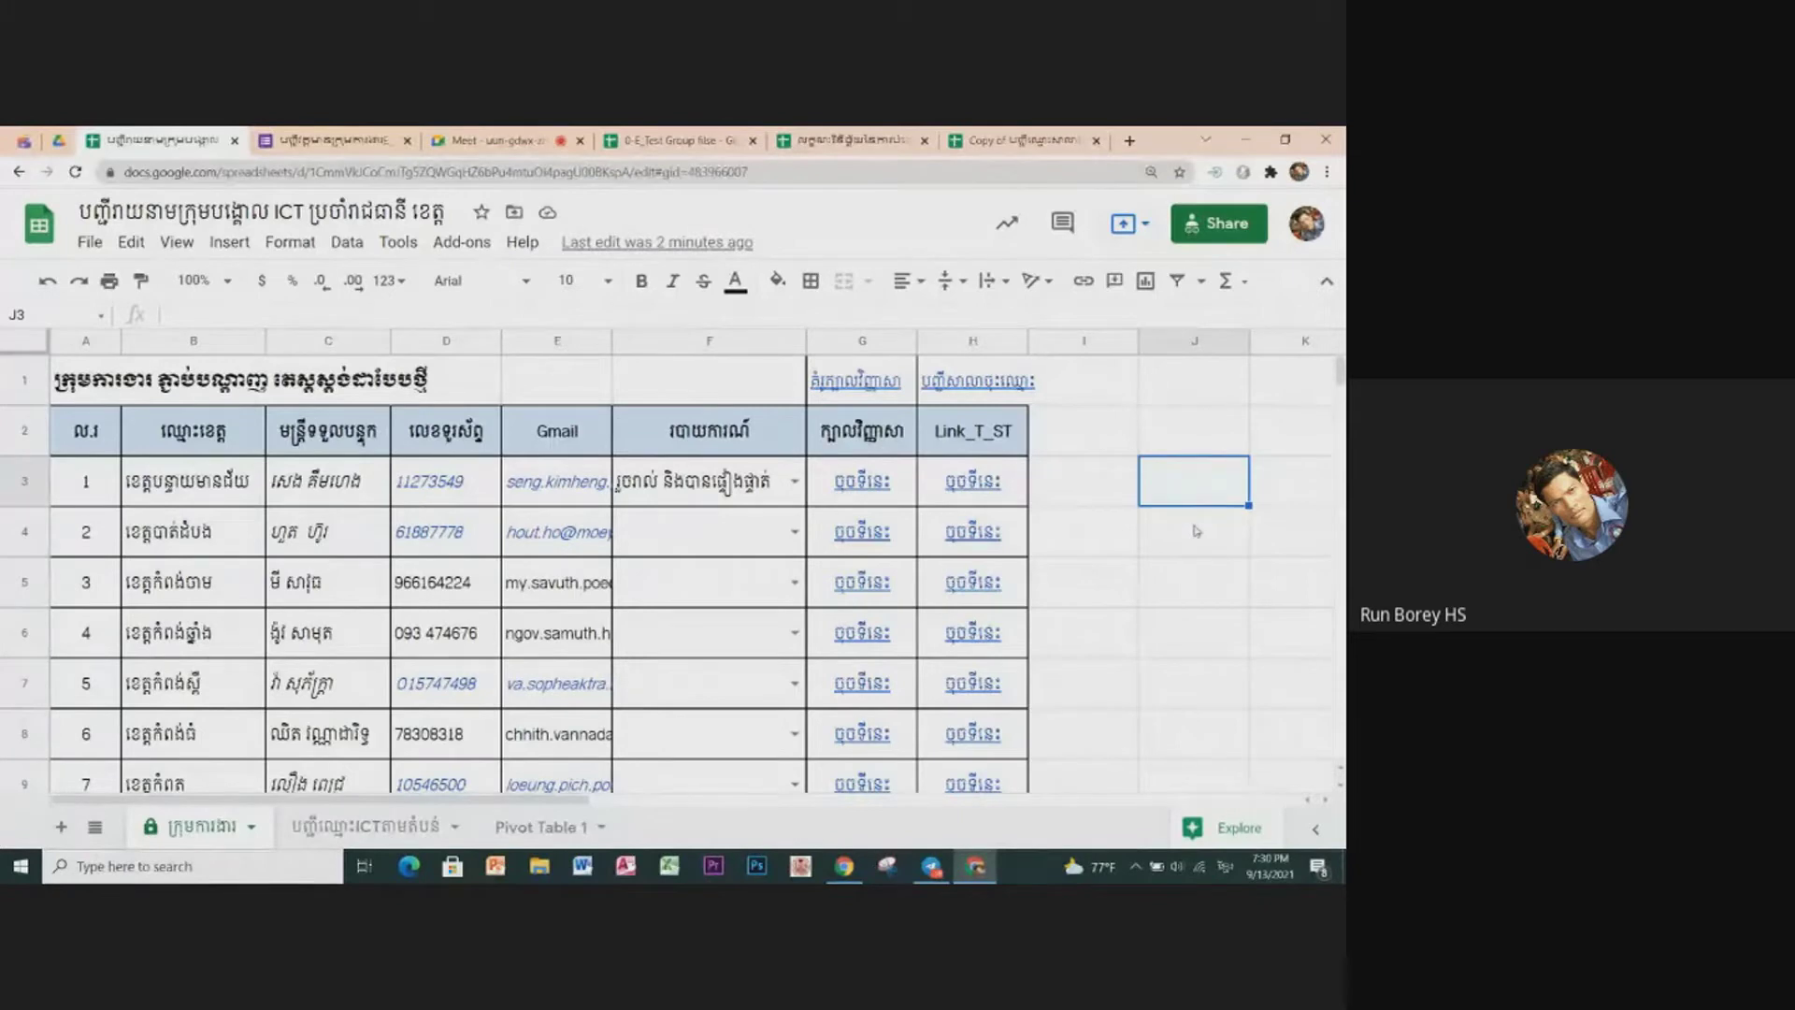
left_click(1130, 585)
Step: Select the third province row, its G5 link, then the three province rows
left_click(41, 581)
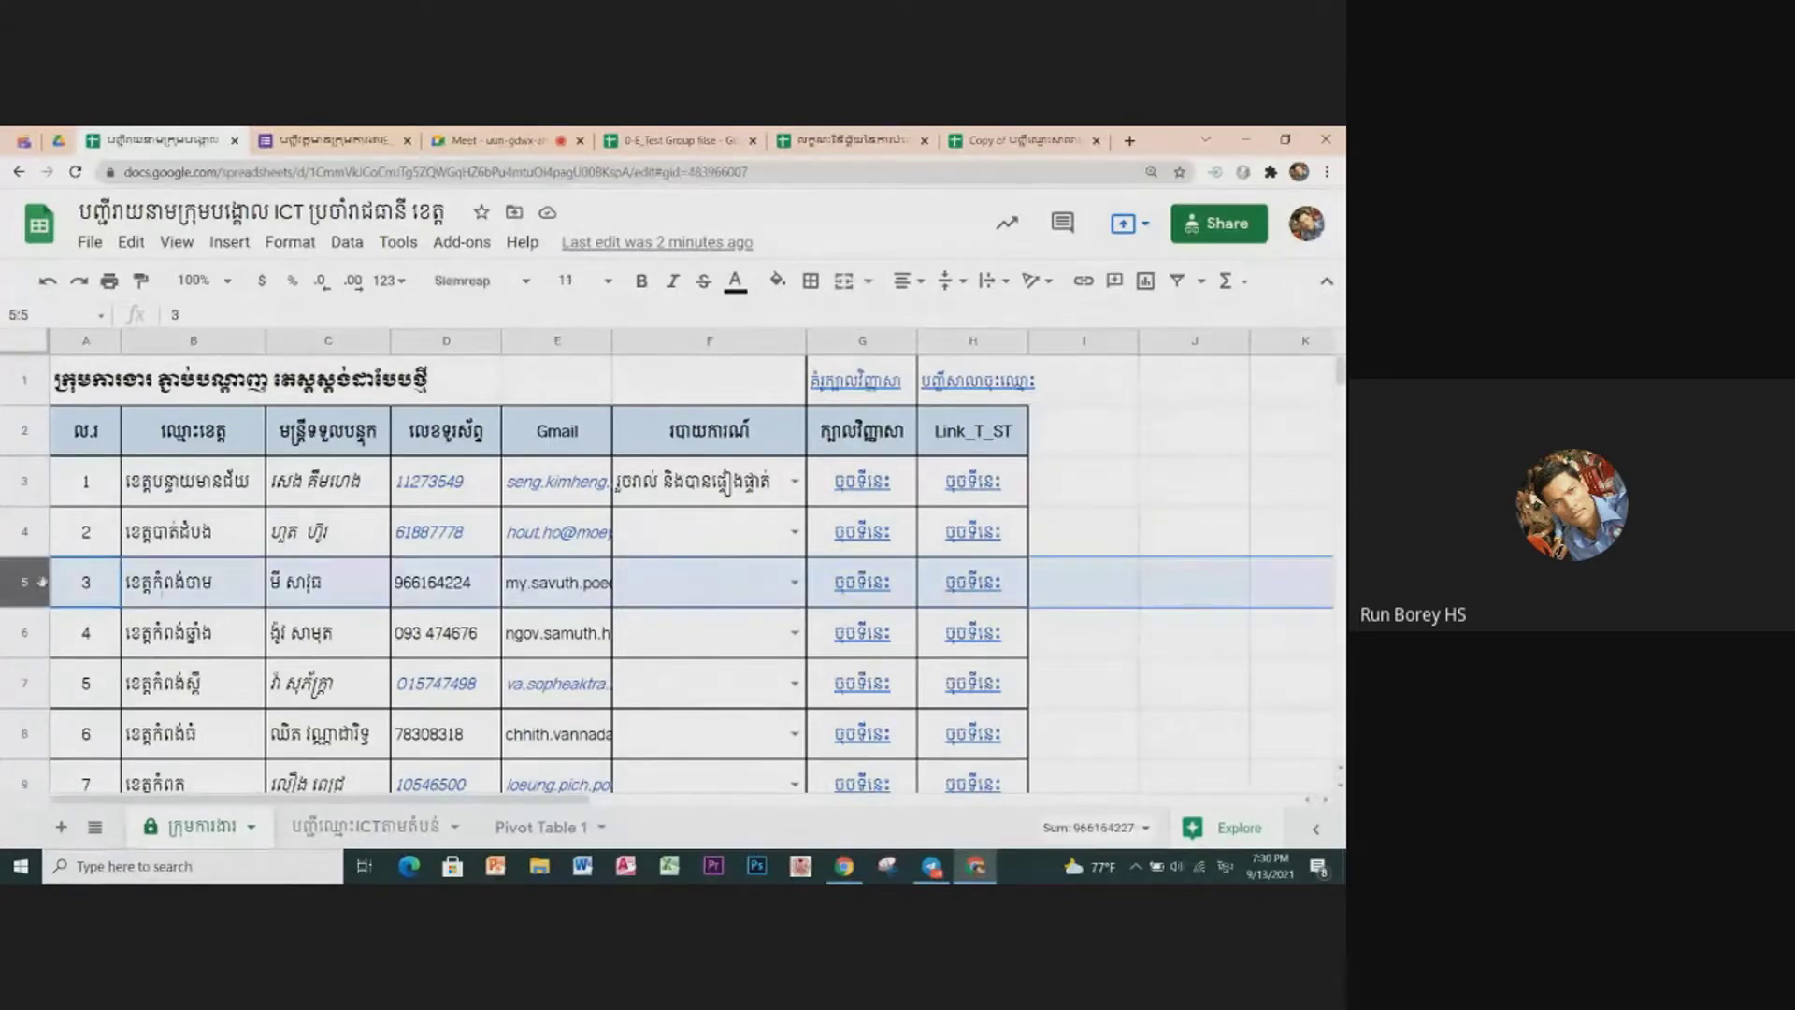
left_click(866, 583)
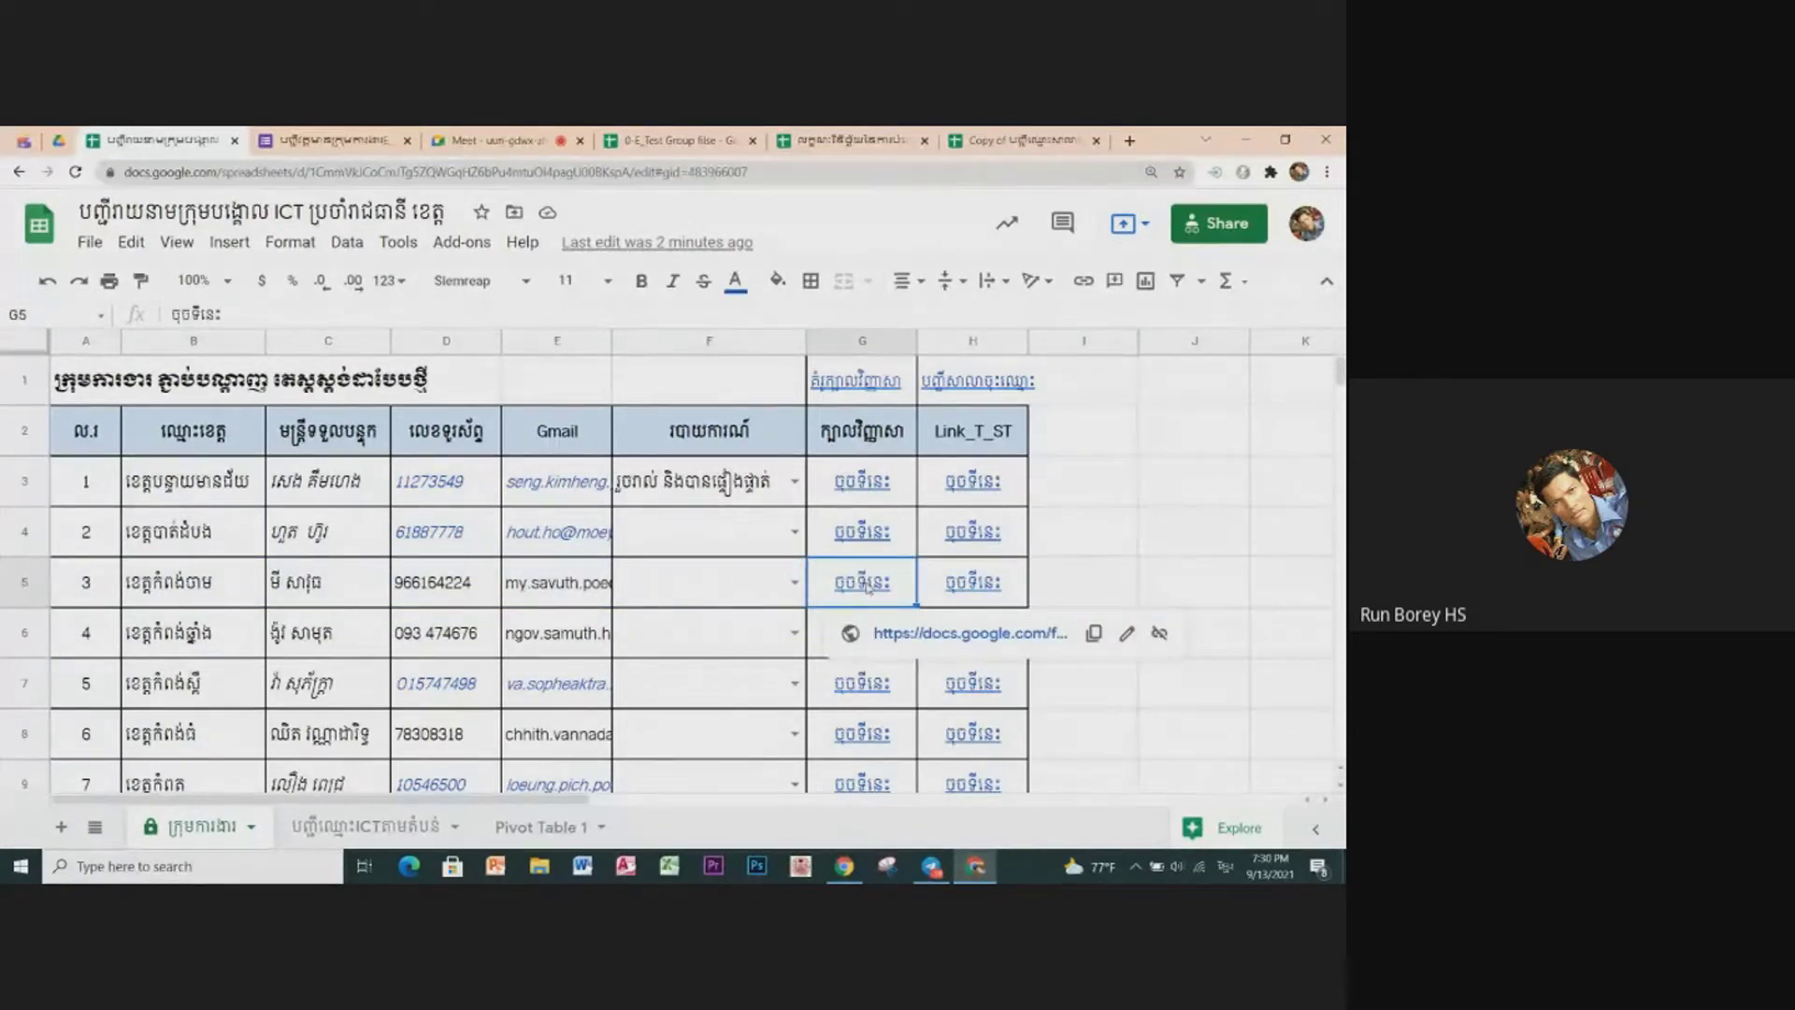
left_click(40, 486)
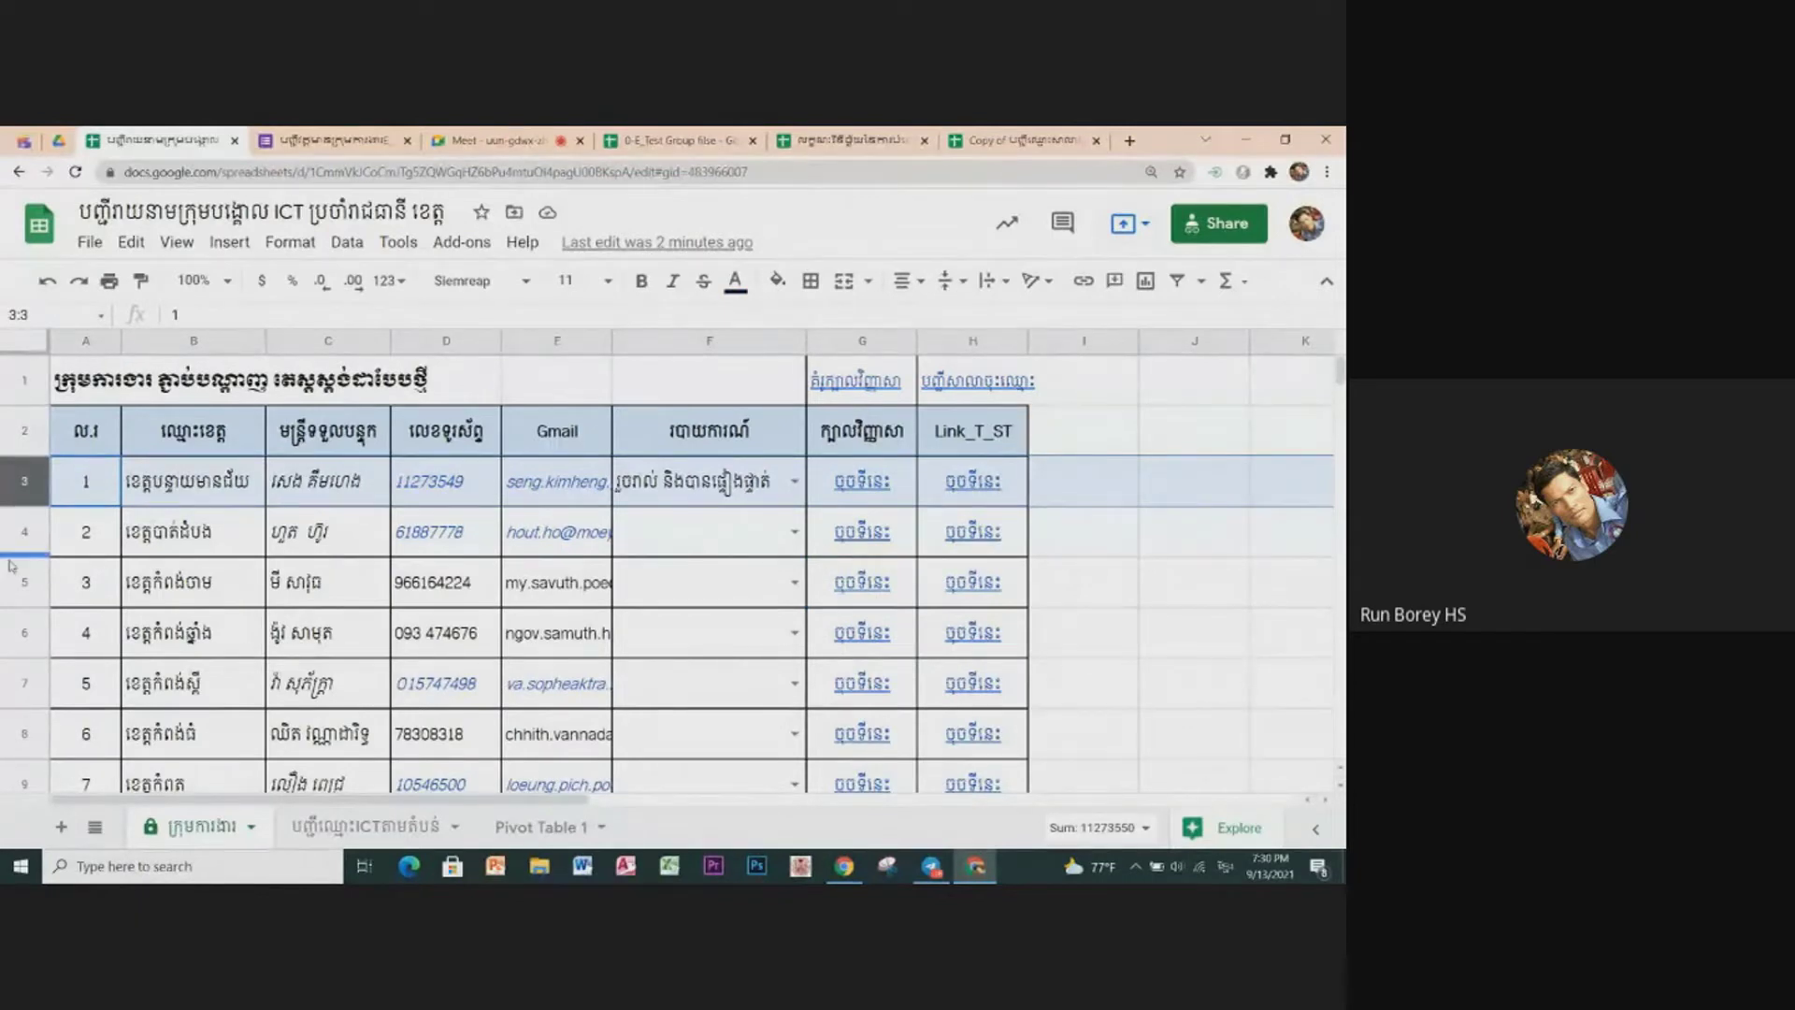
left_click(9, 551)
left_click(11, 590)
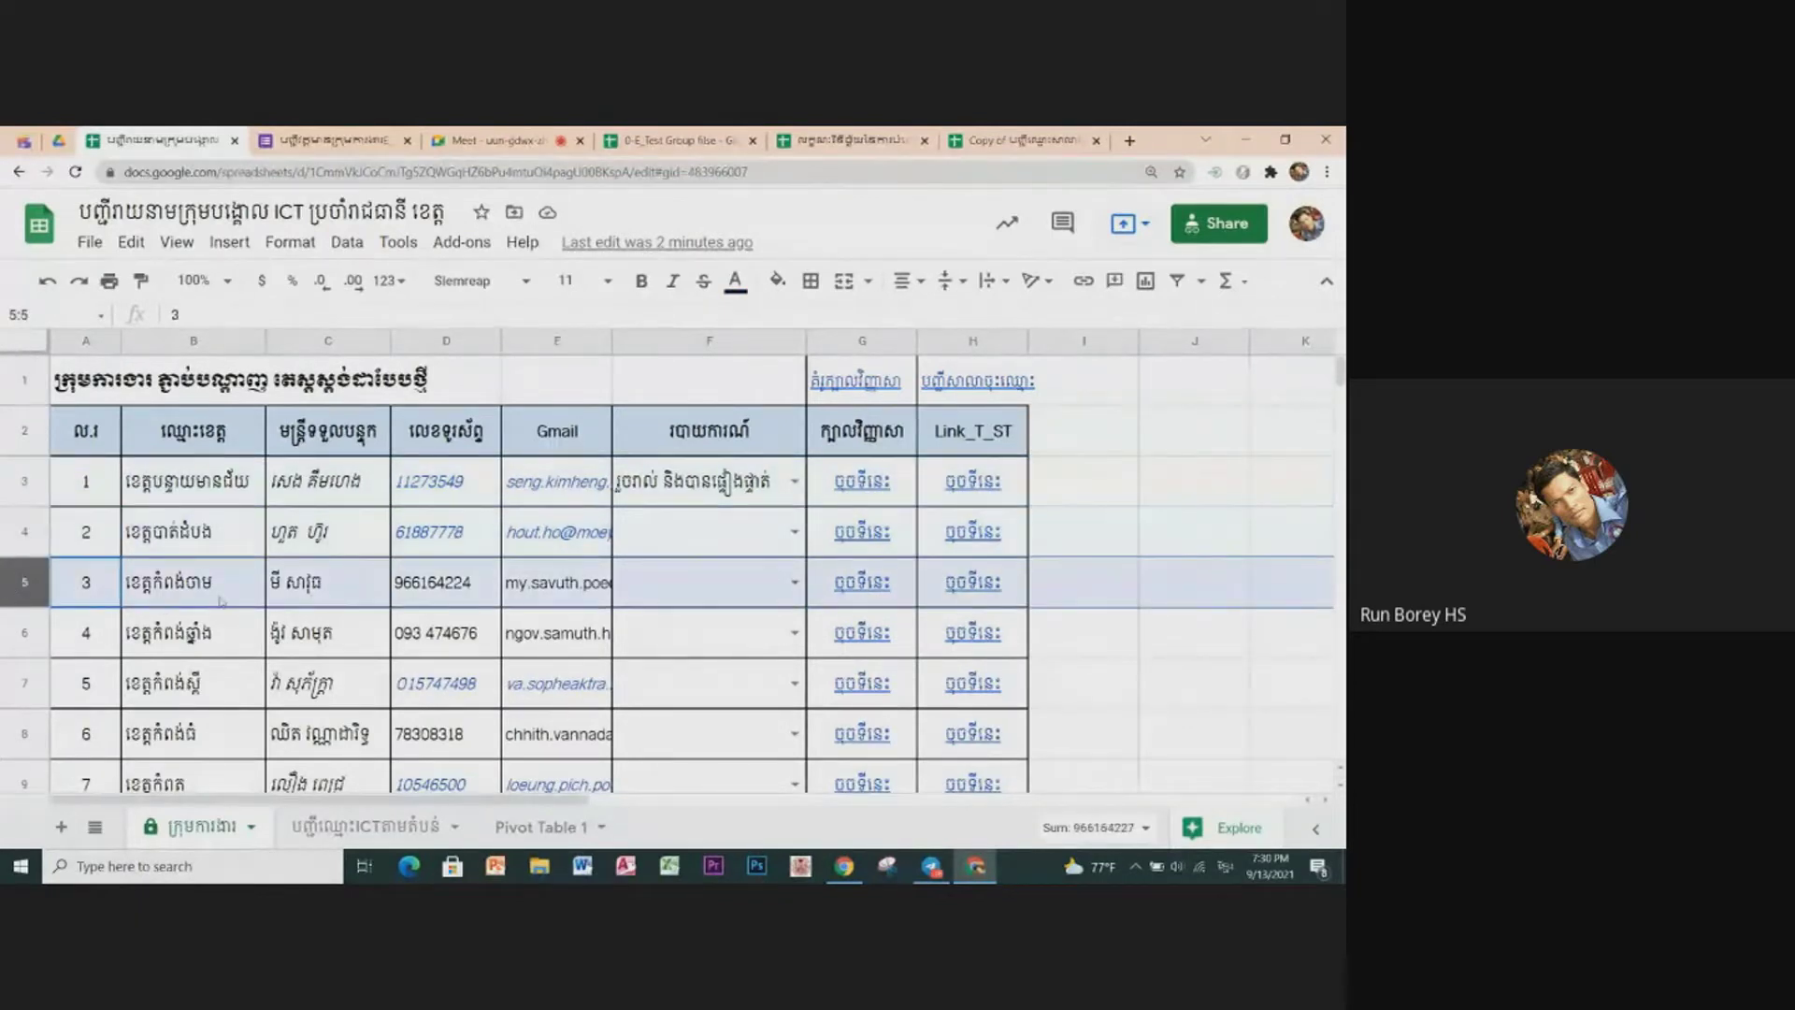
mouse_move(861, 582)
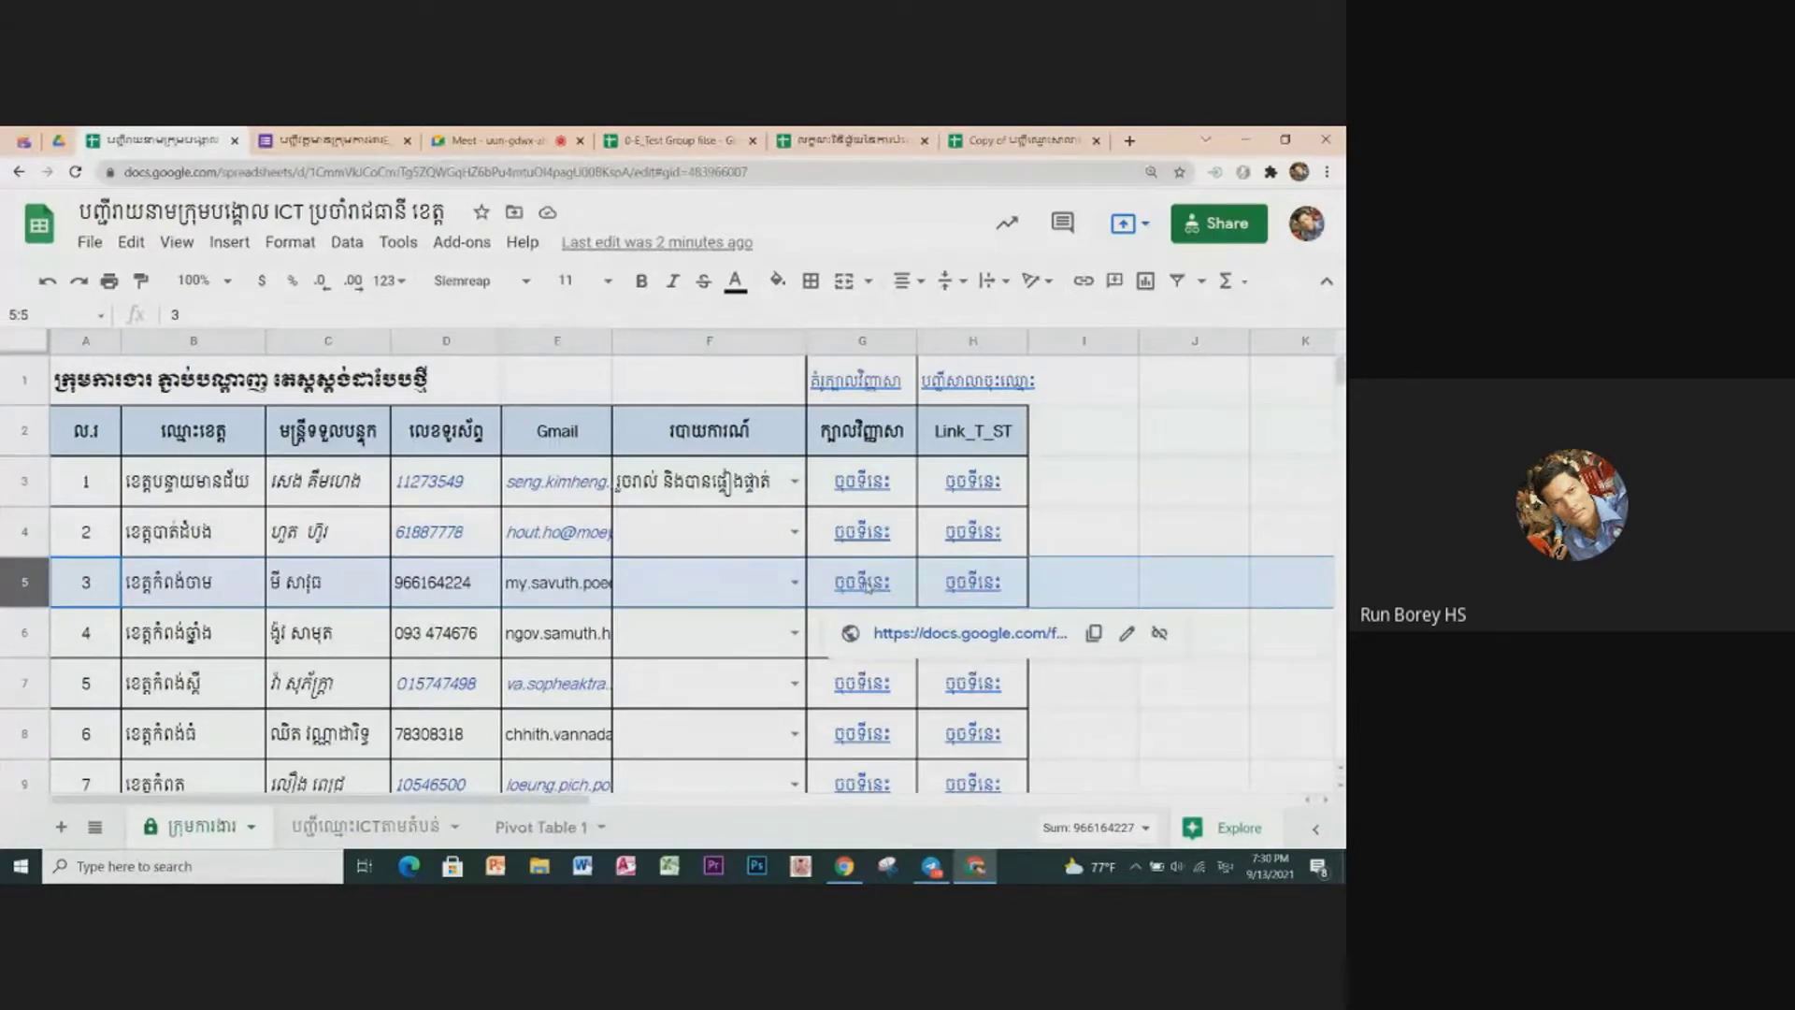
left_click(1225, 596)
left_click(1227, 678)
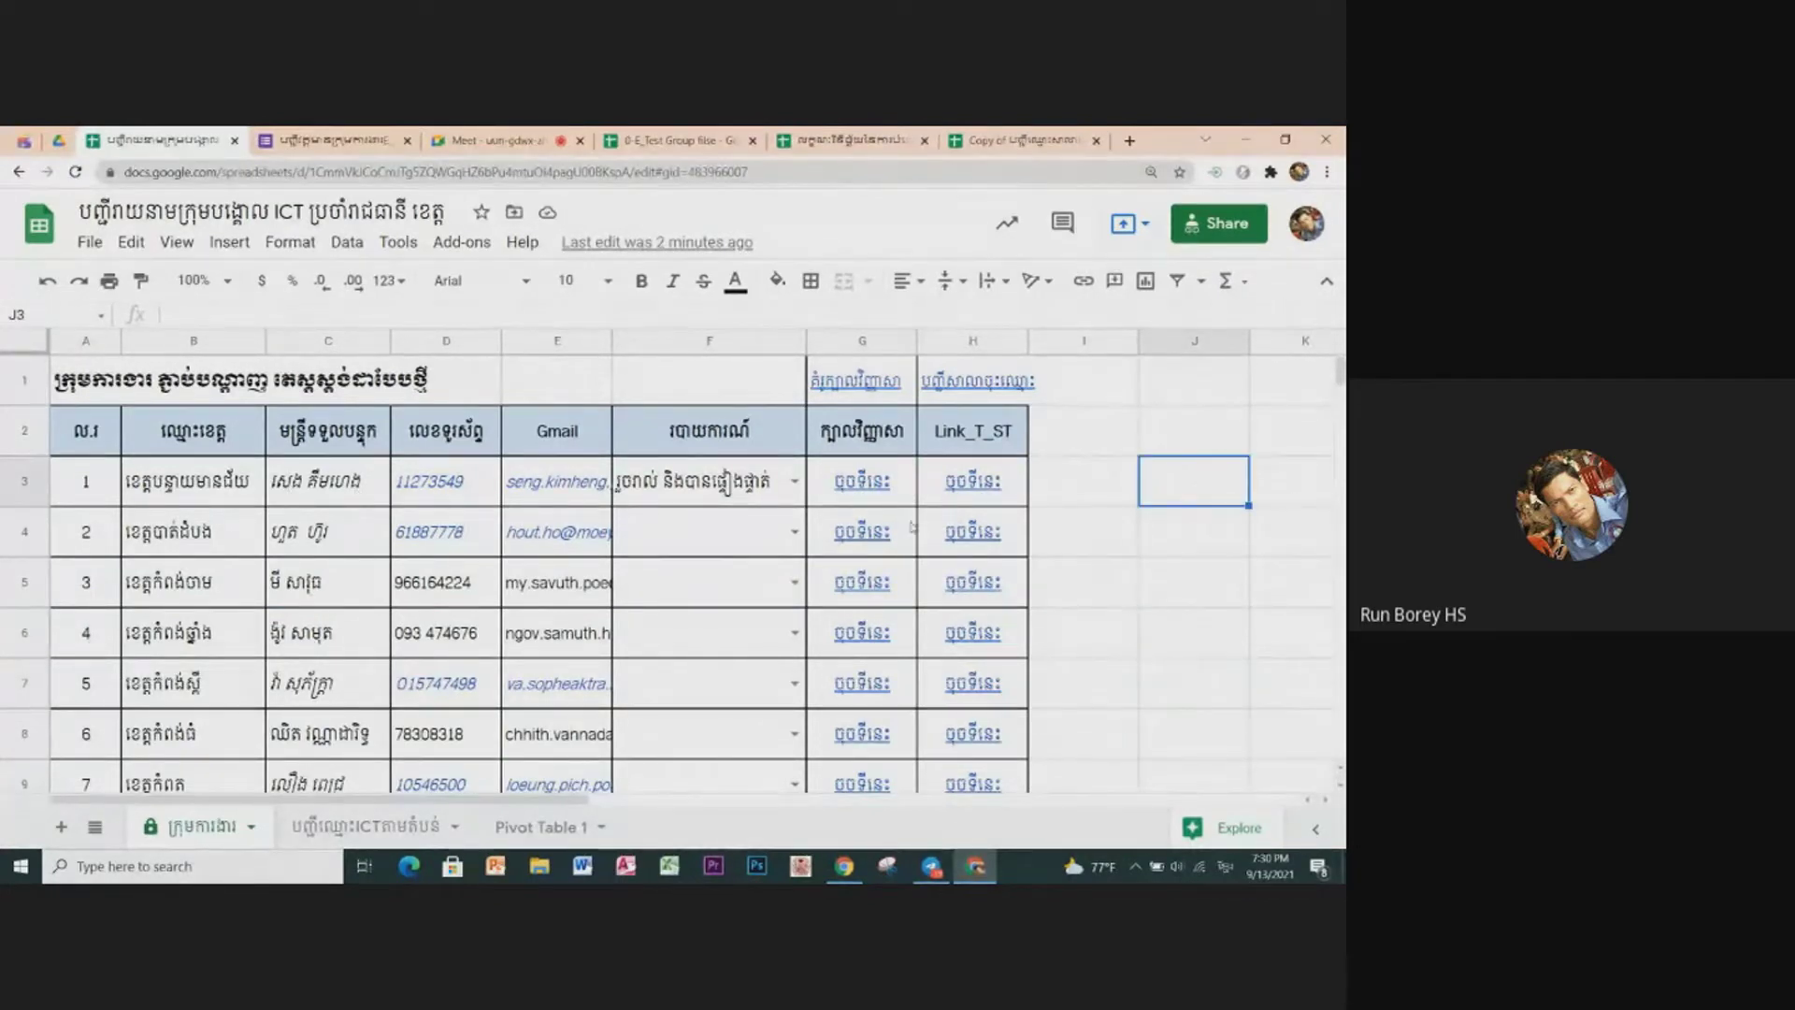
Step: Follow G3's form link from its preview popup
left_click(856, 486)
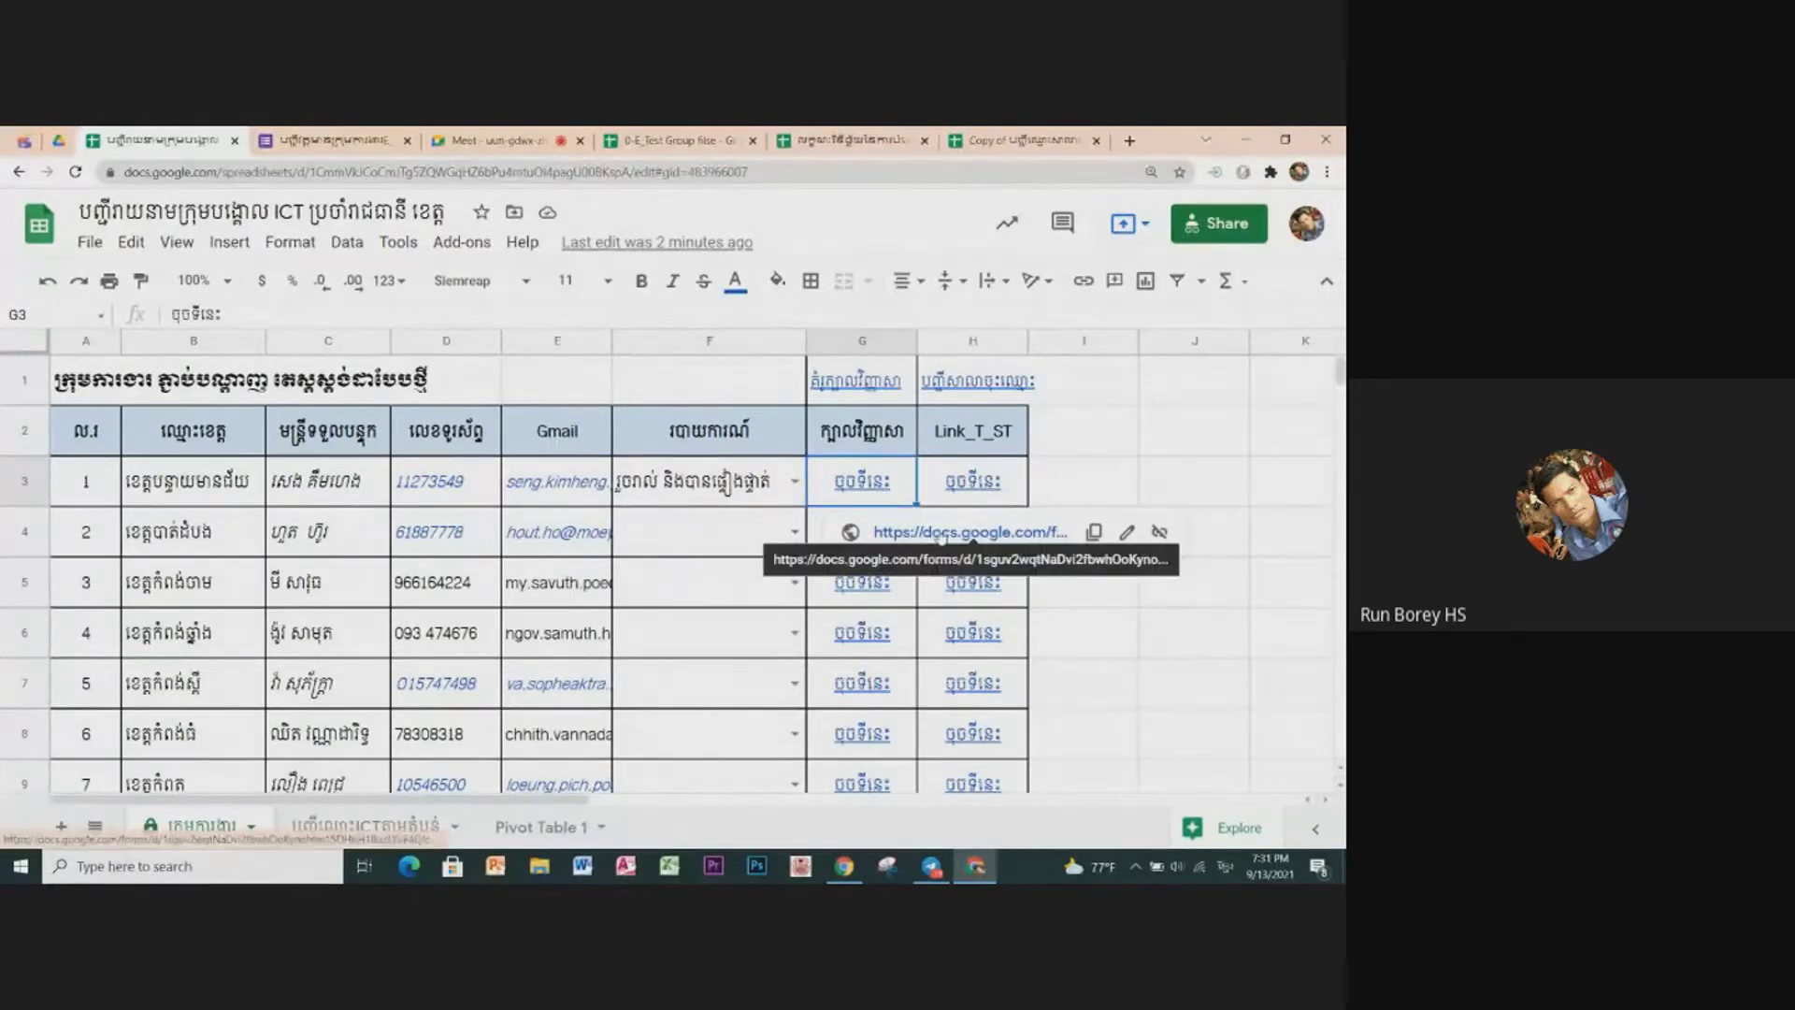
left_click(1193, 502)
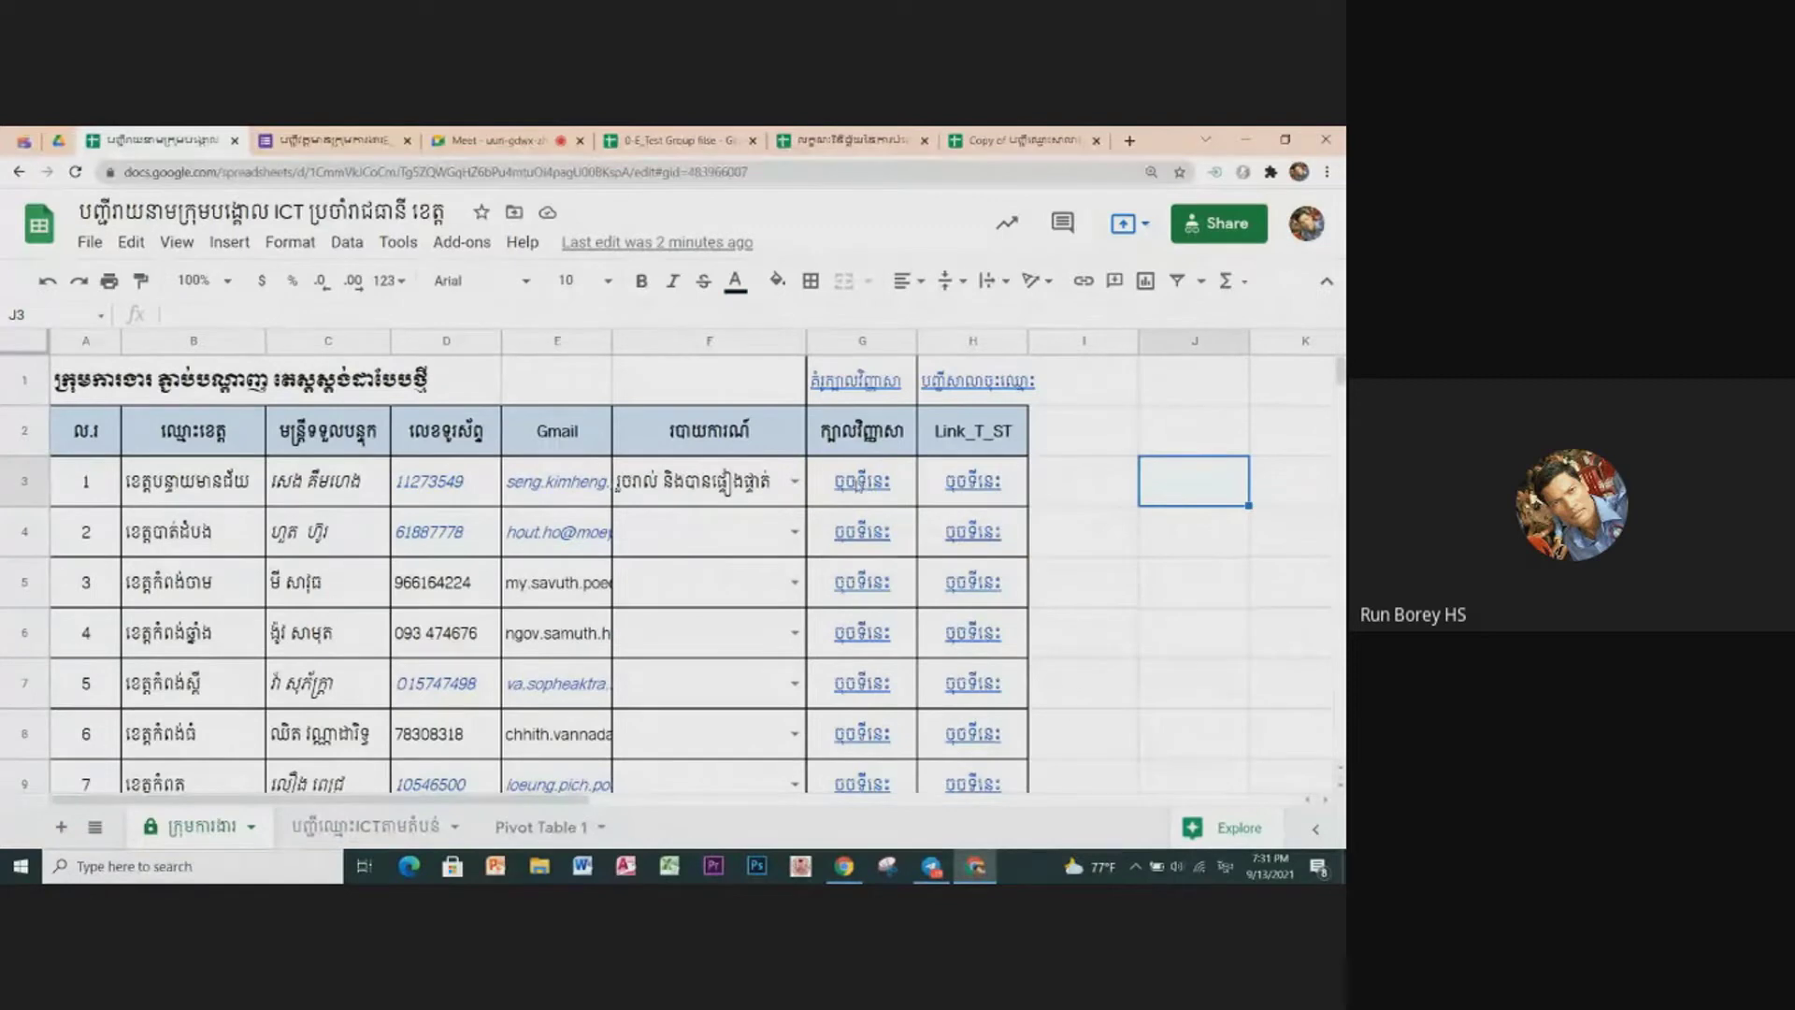
left_click(888, 491)
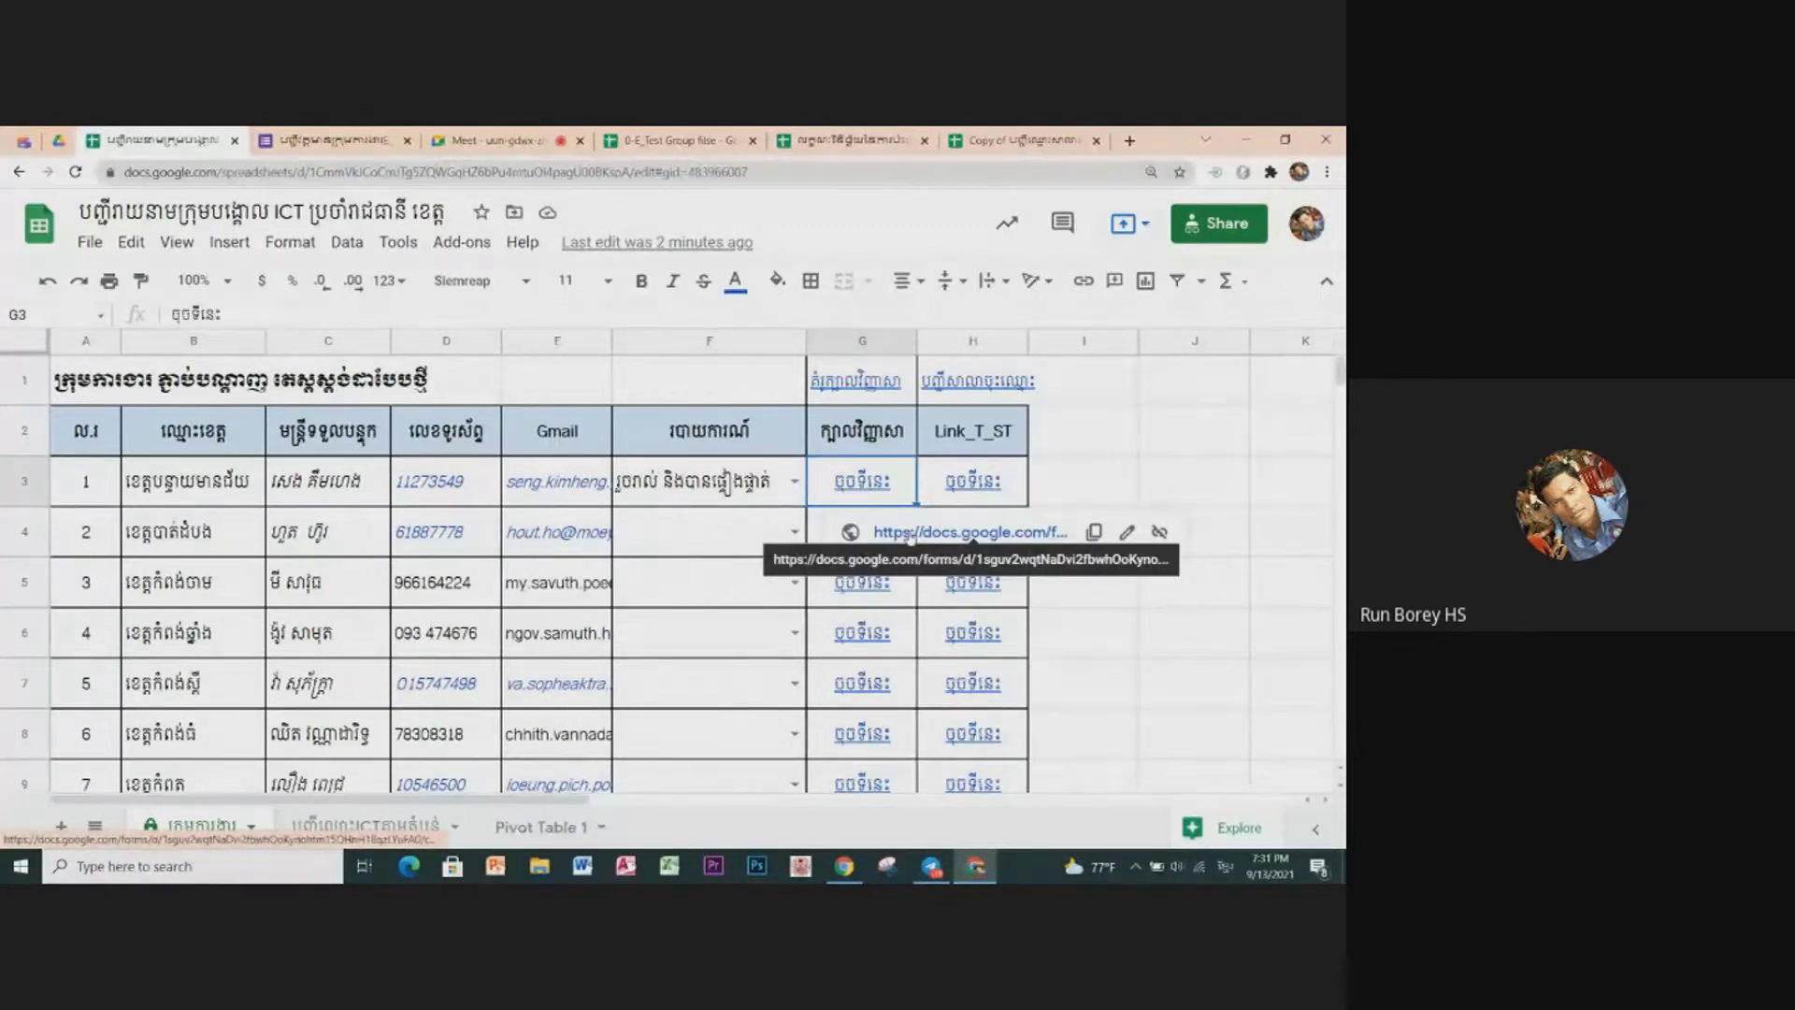
left_click(909, 532)
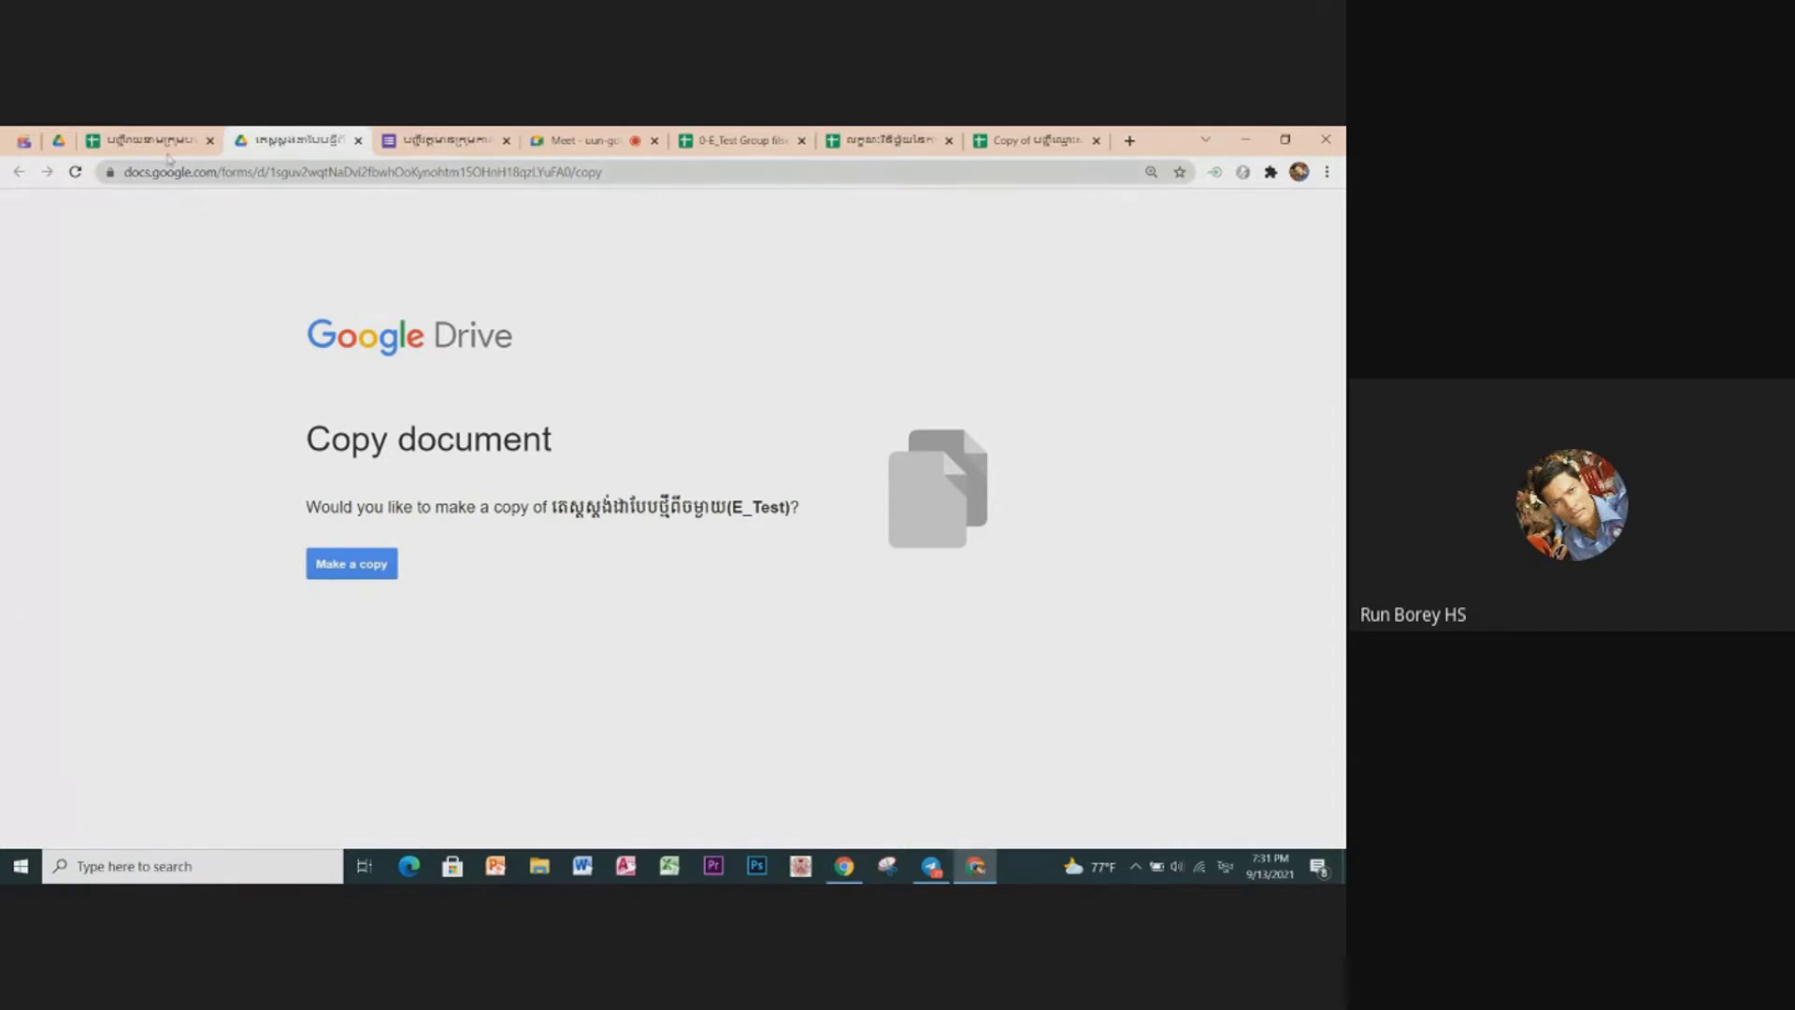
Step: Go back from the Copy document page to the province spreadsheet tab
left_click(164, 143)
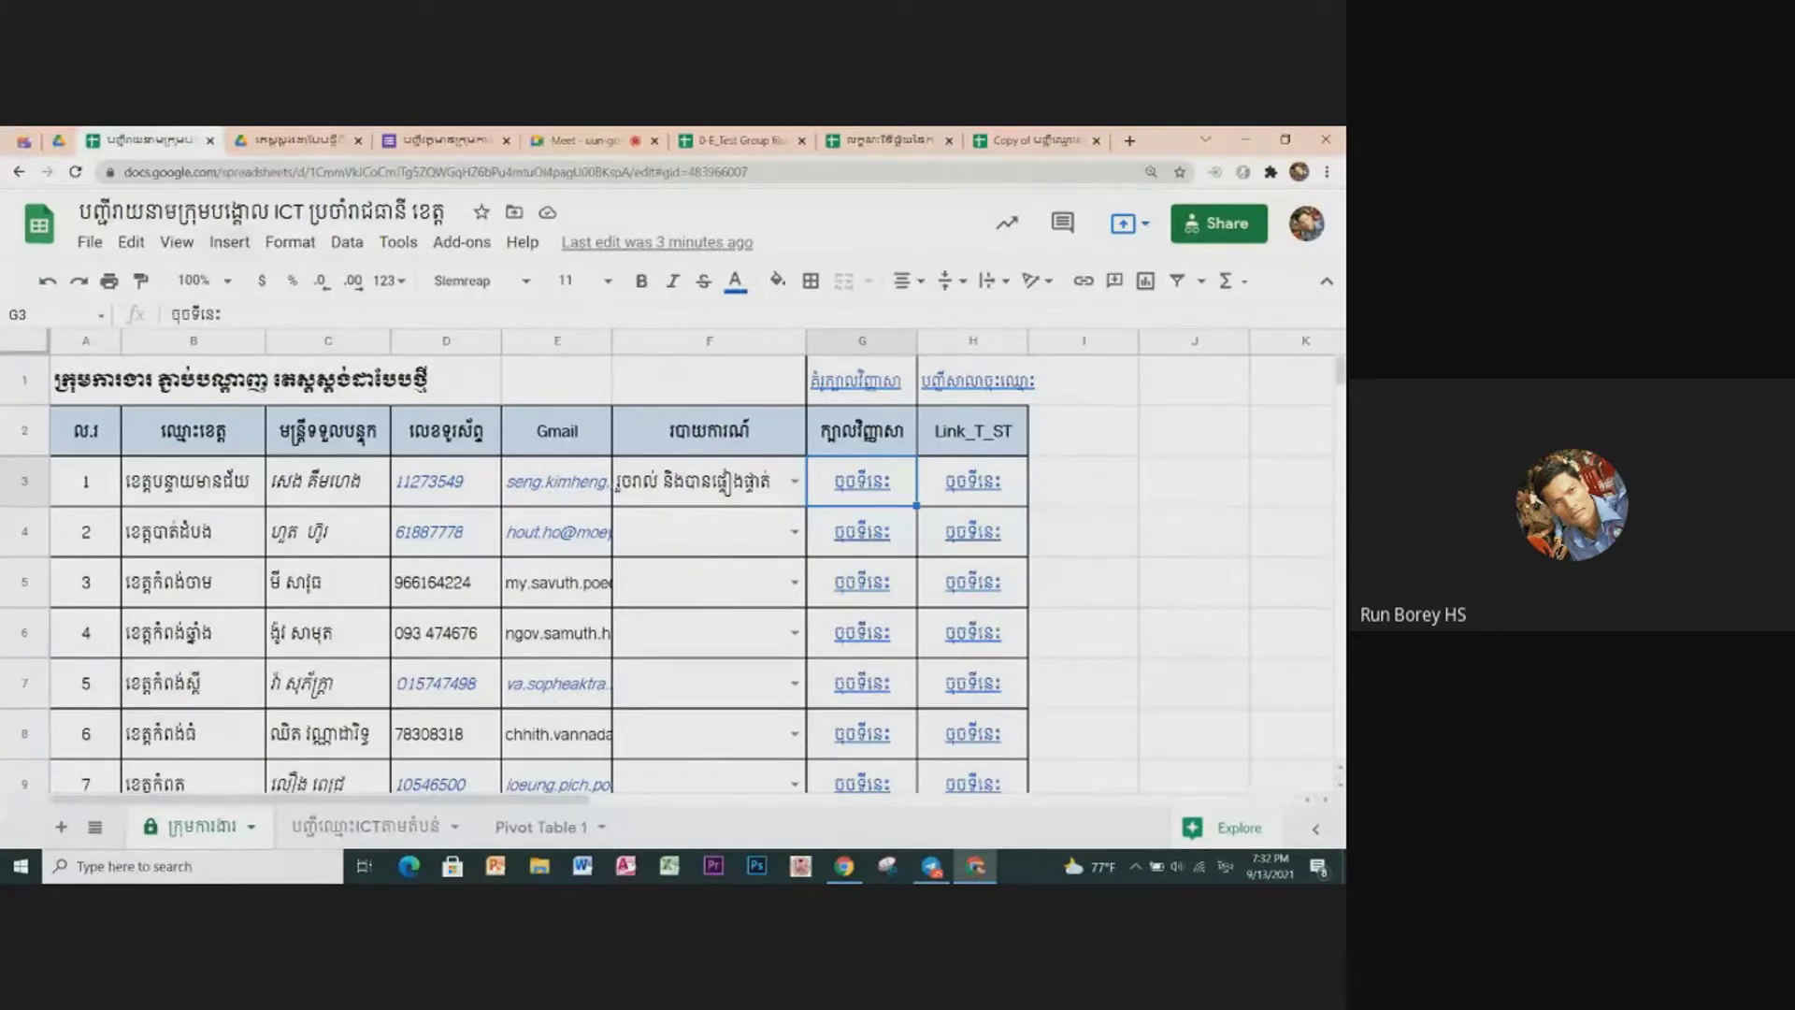
Step: Close the extra copy-document tab and return to the ICT team spreadsheet
left_click(1038, 140)
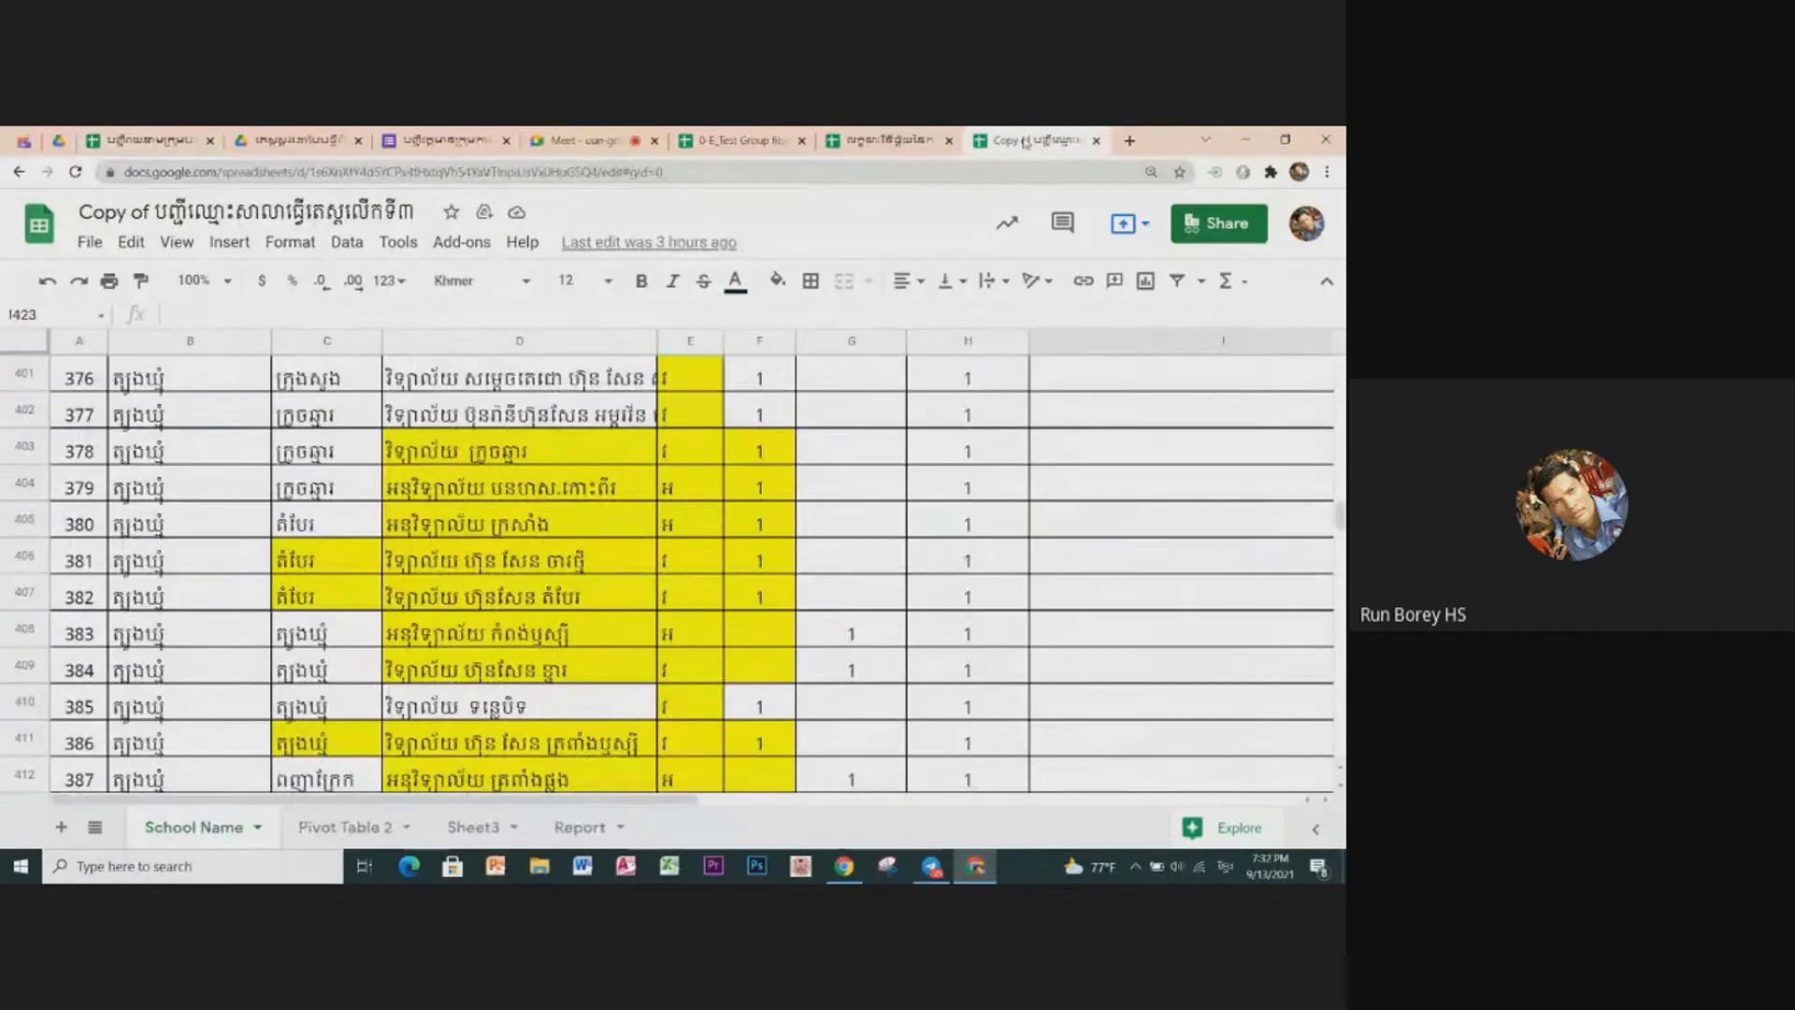
left_click(90, 140)
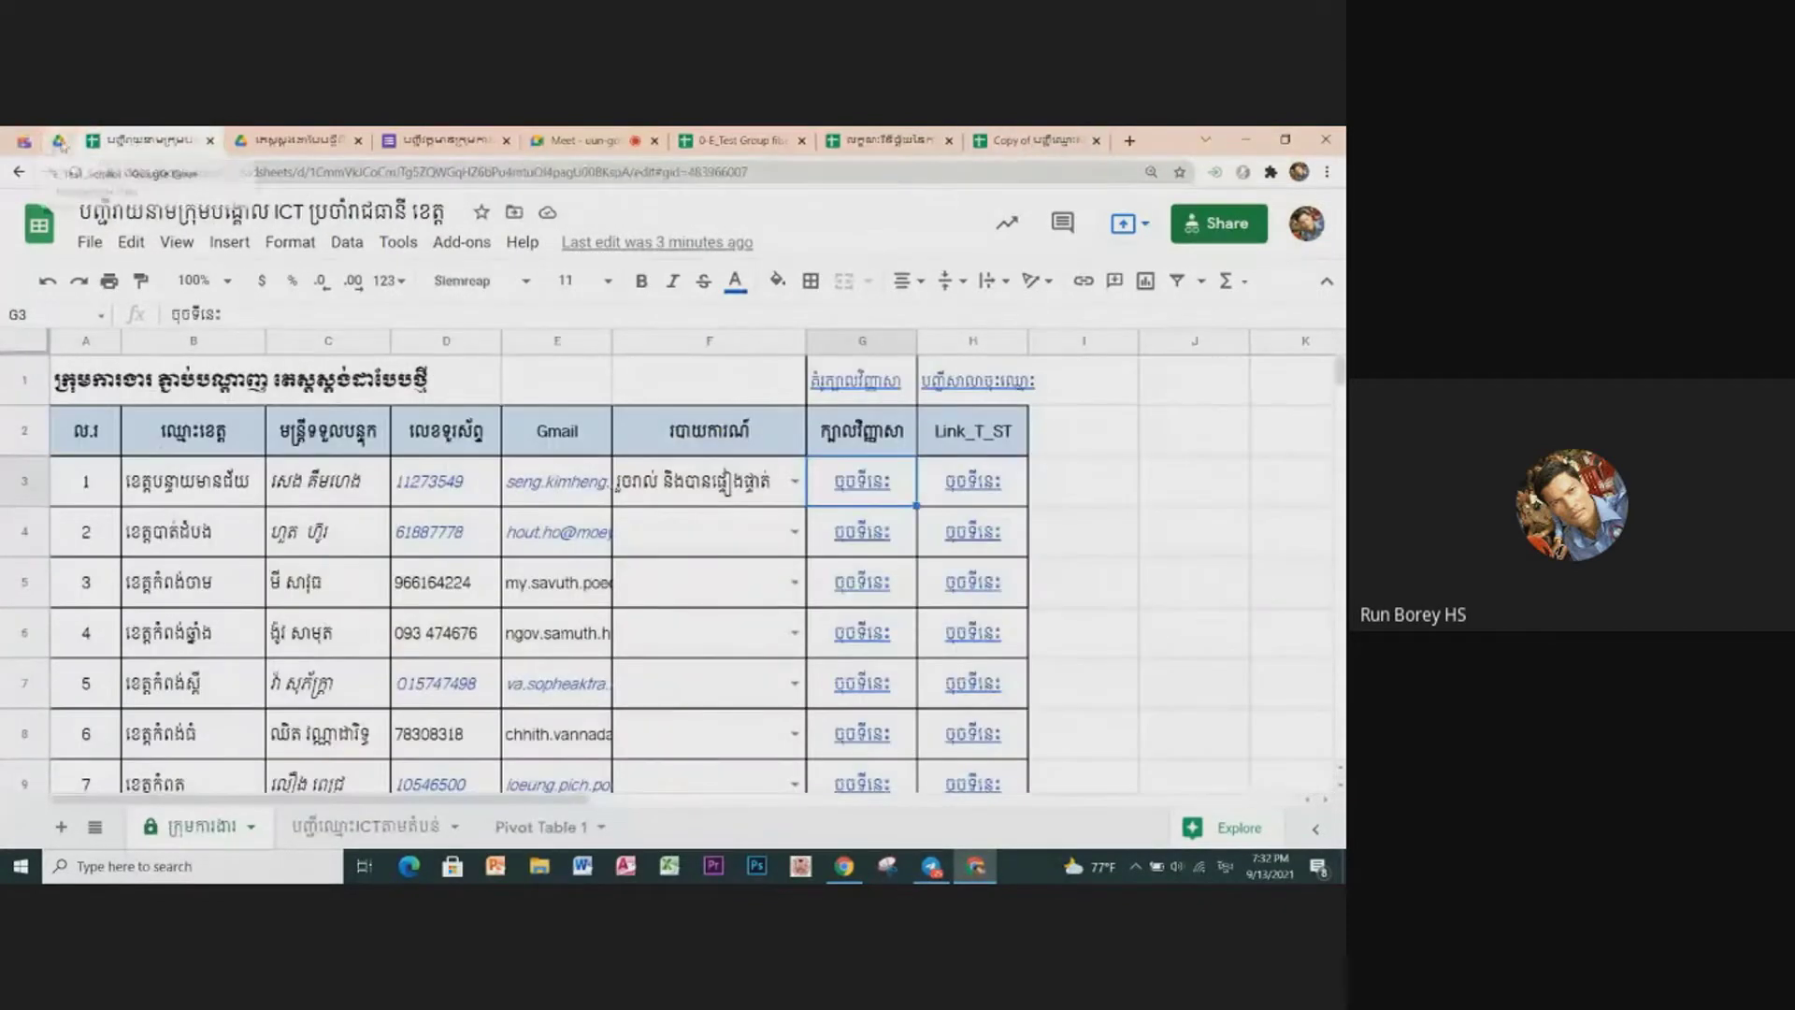
left_click(297, 140)
left_click(140, 141)
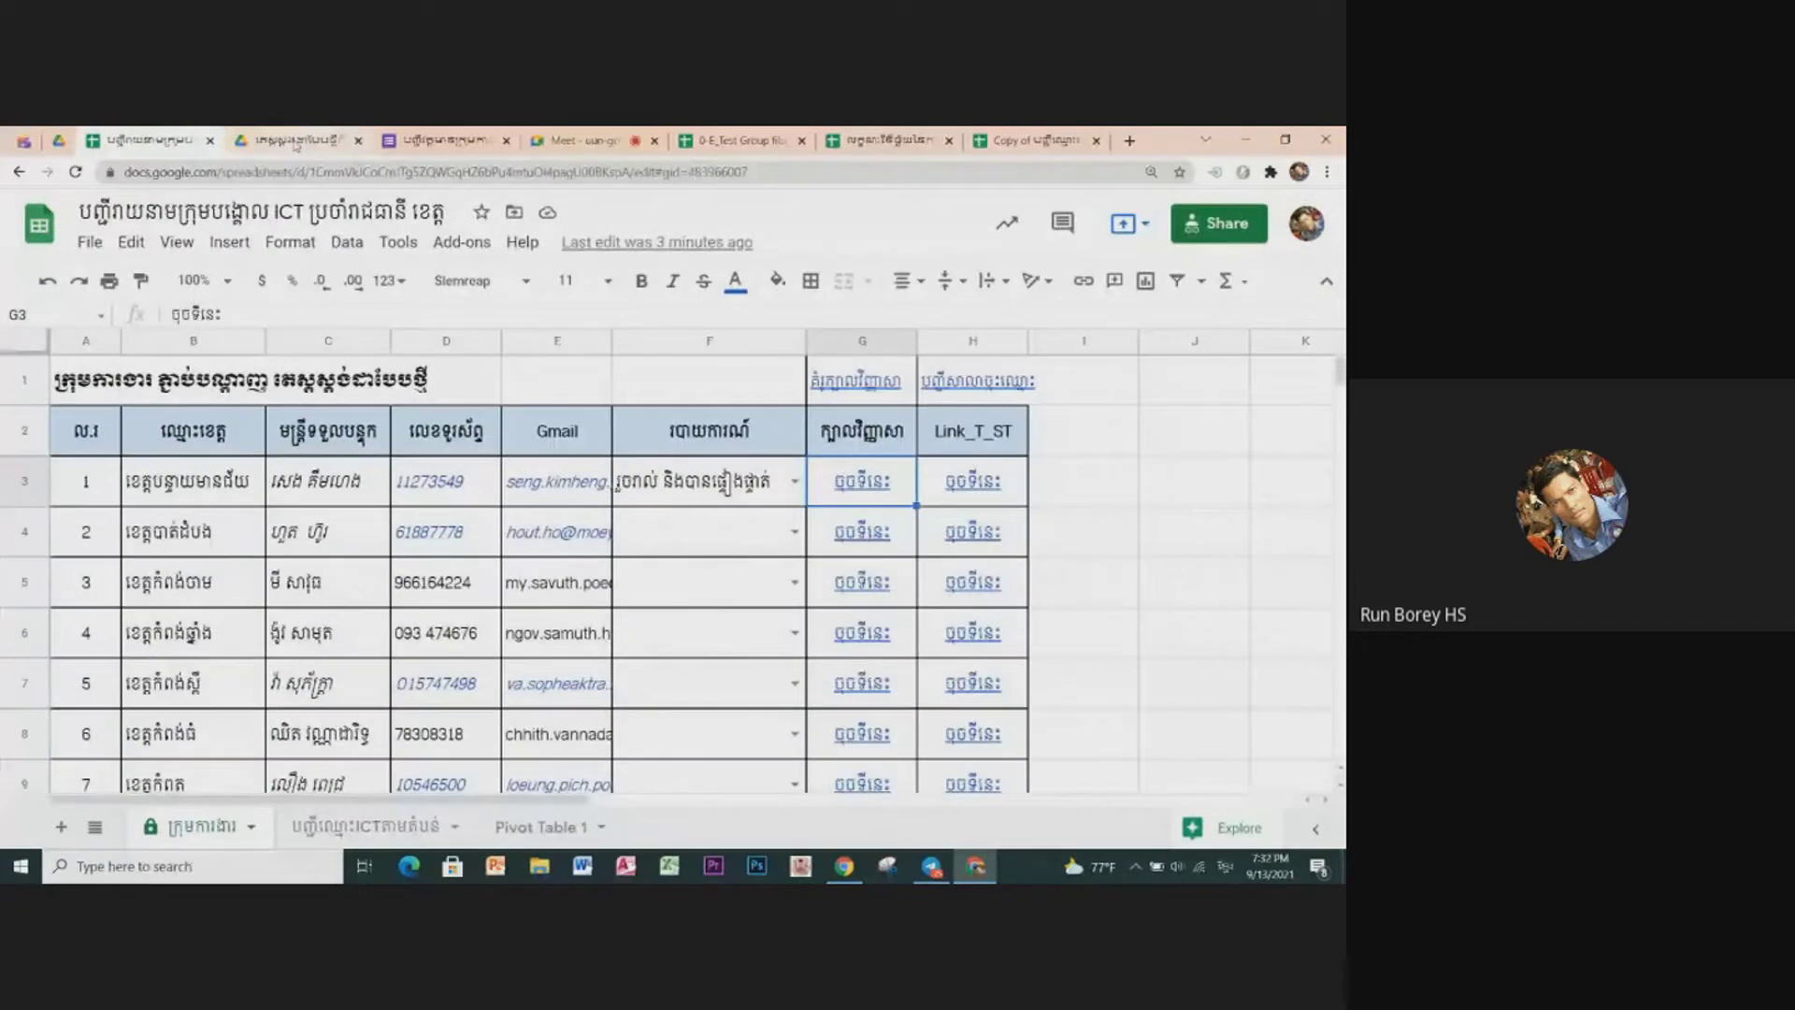
left_click(855, 142)
left_click(297, 141)
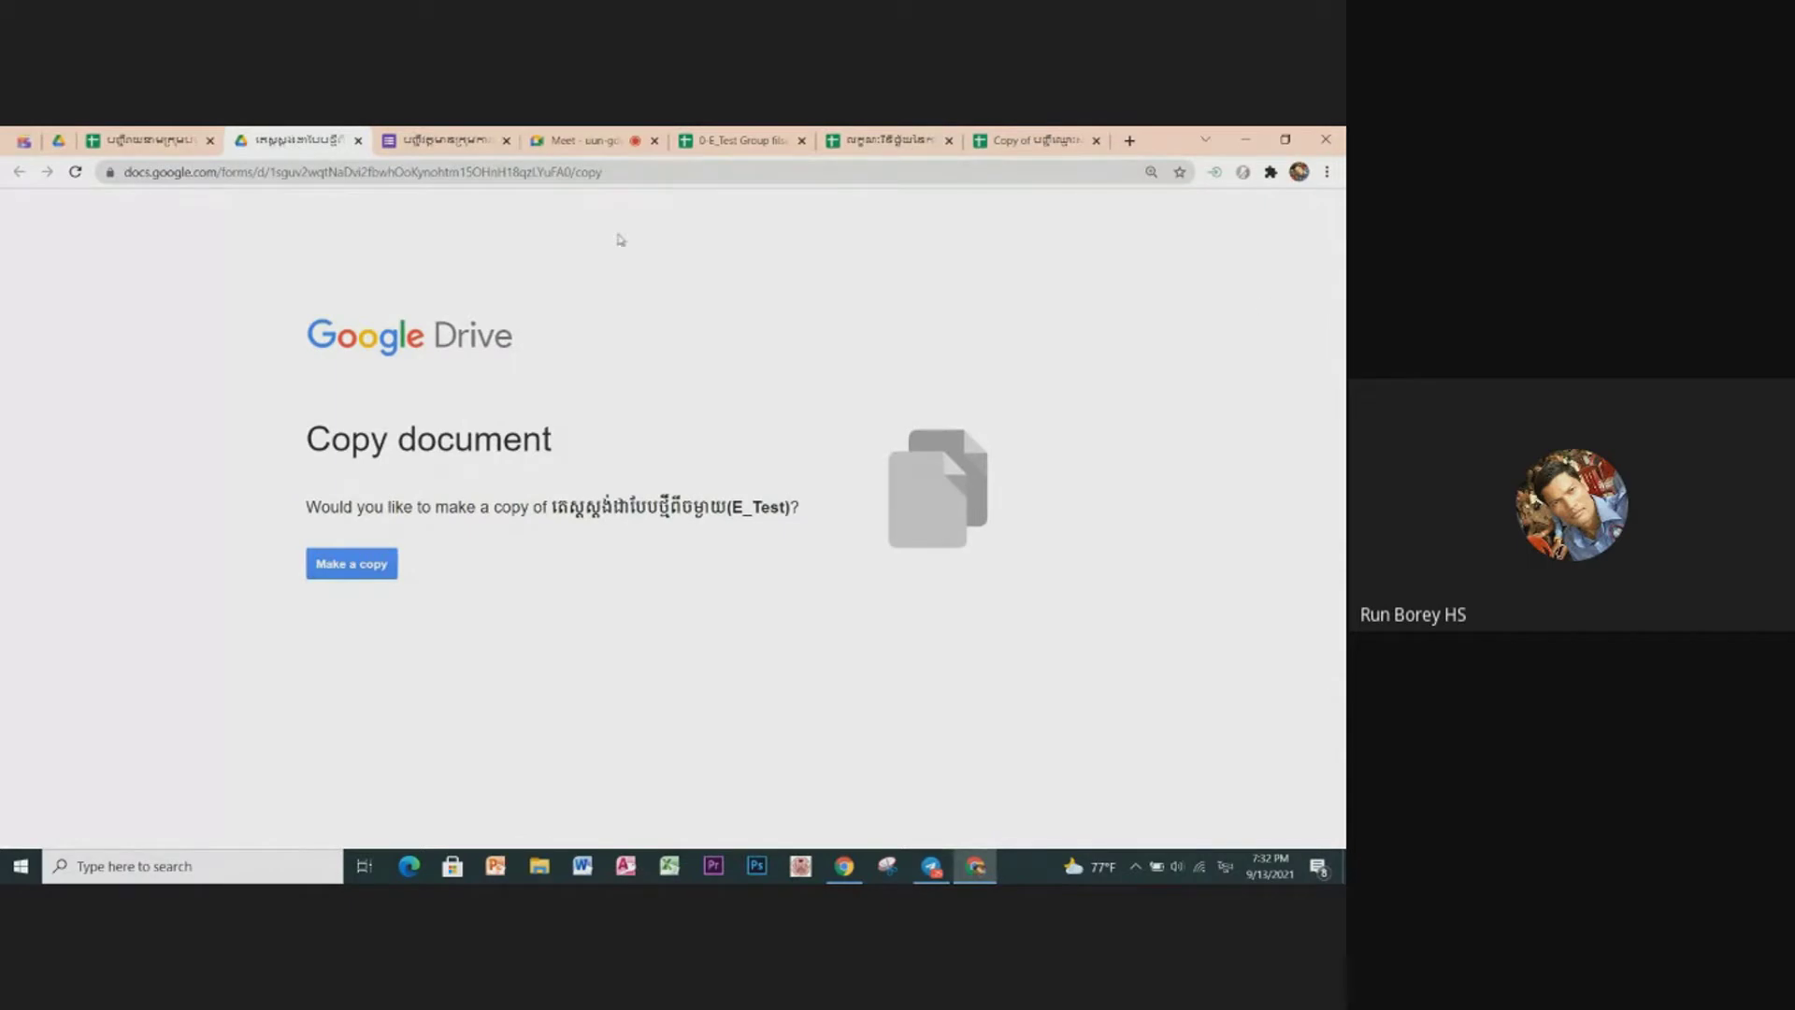
left_click(358, 140)
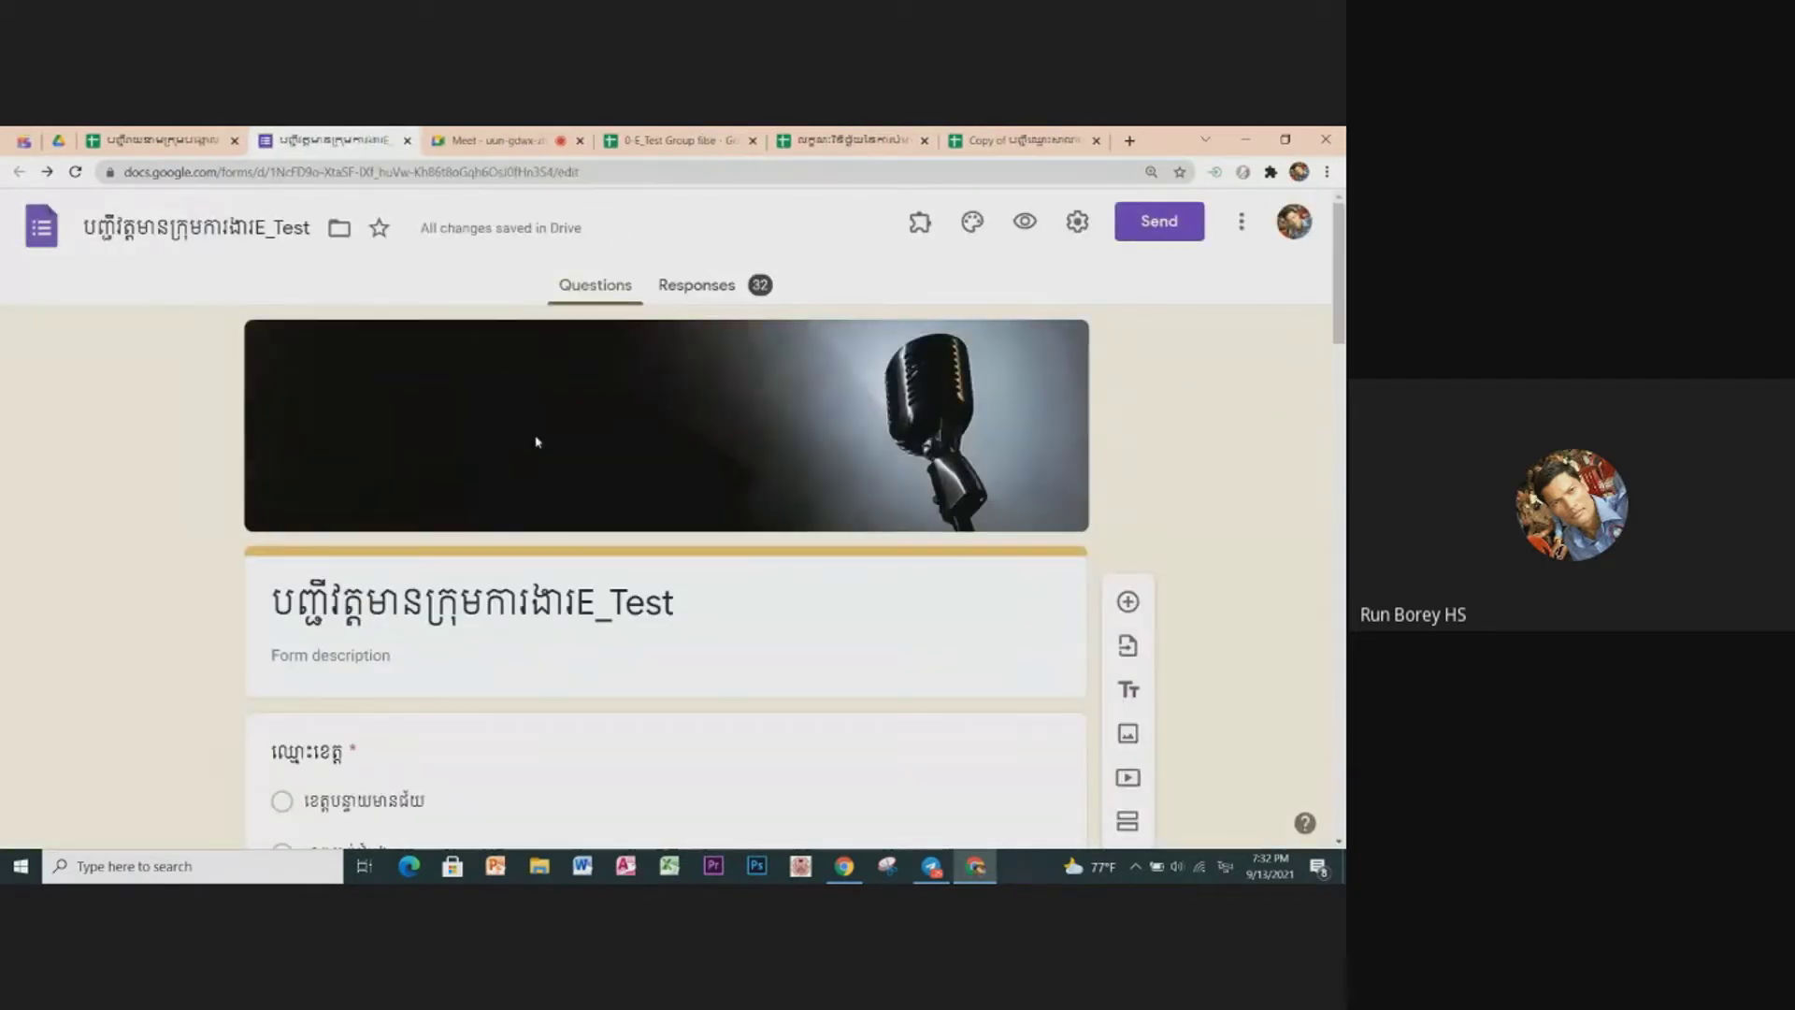
key("ctrl+shift+Tab")
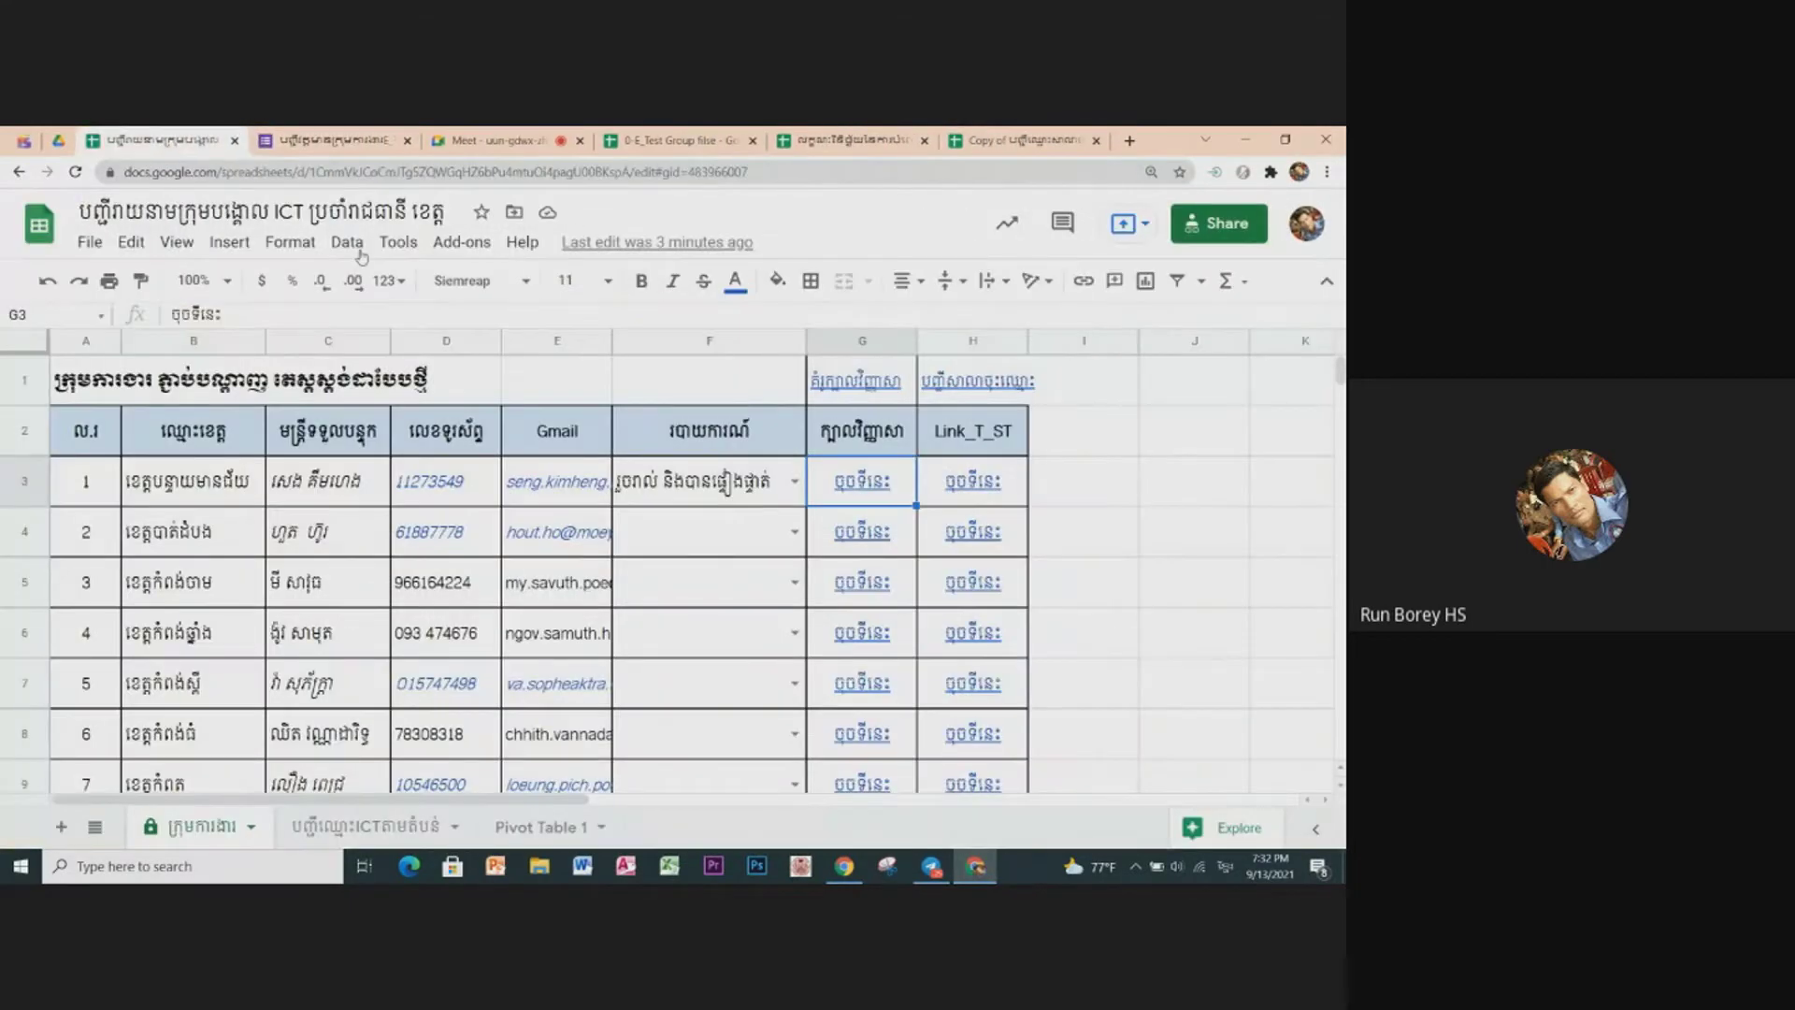
Step: Follow G3's link again to reach the E_Test form's copy page
left_click(1245, 547)
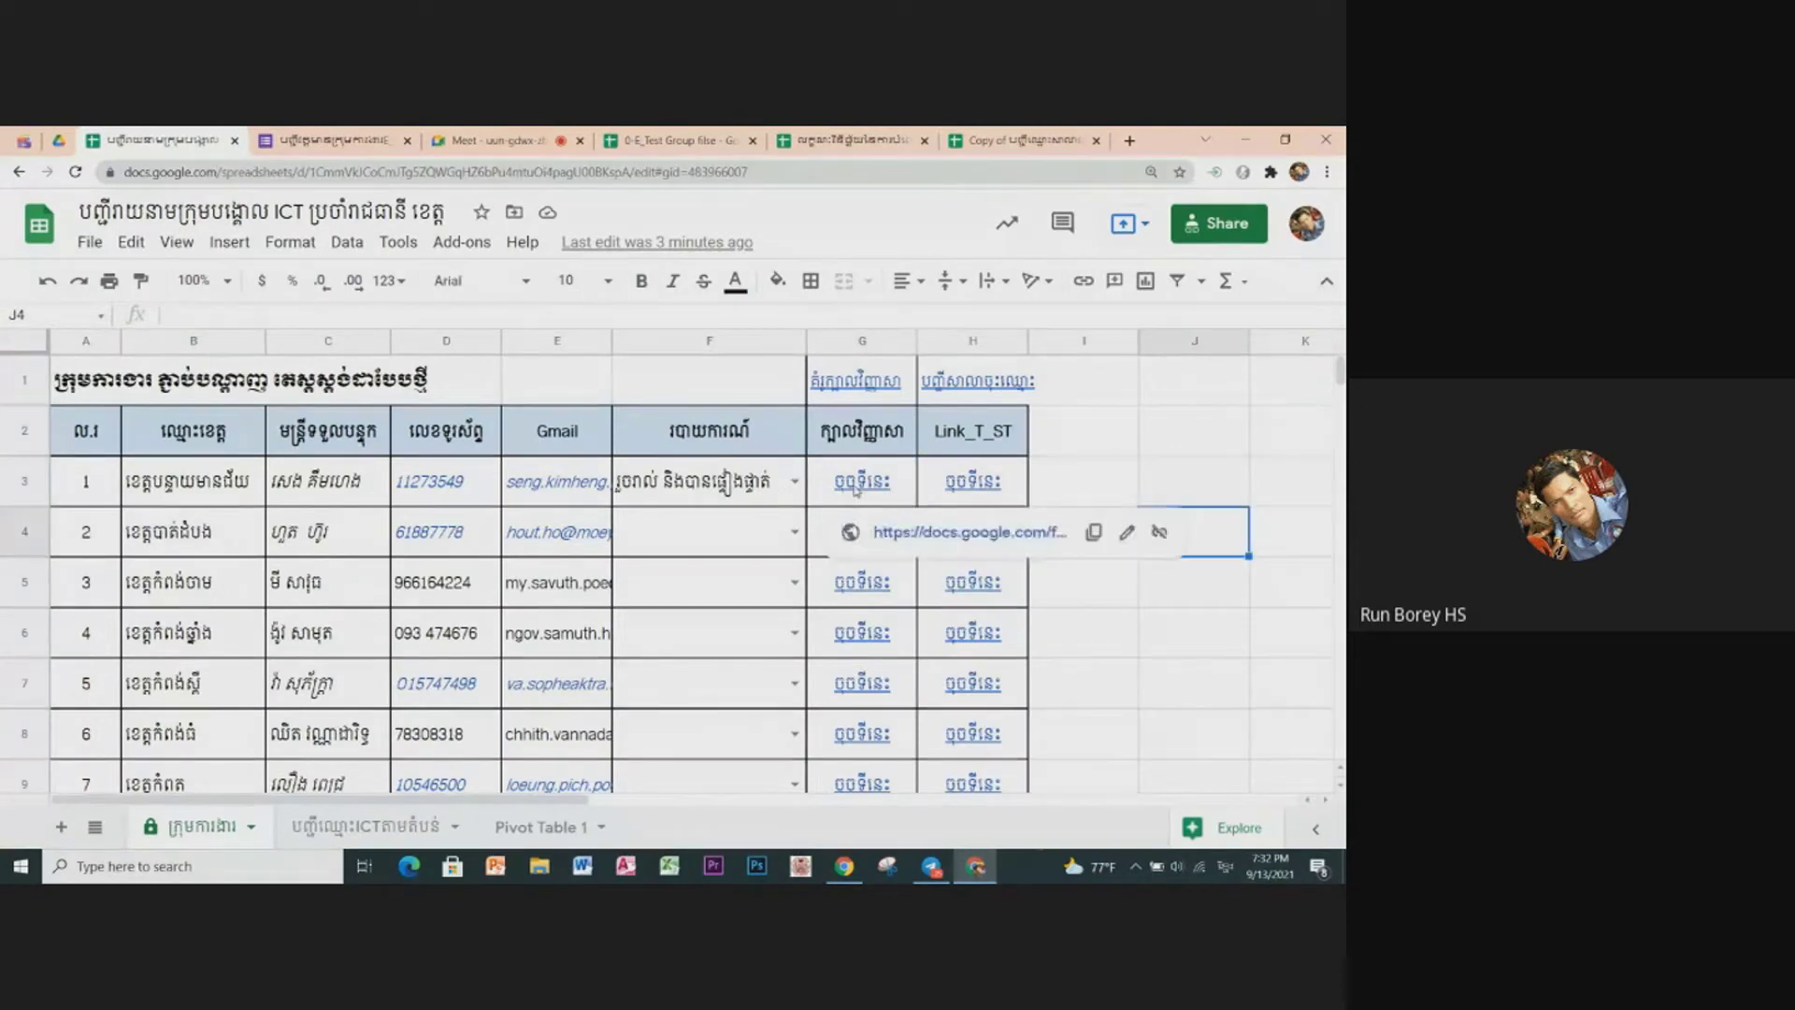
left_click(856, 489)
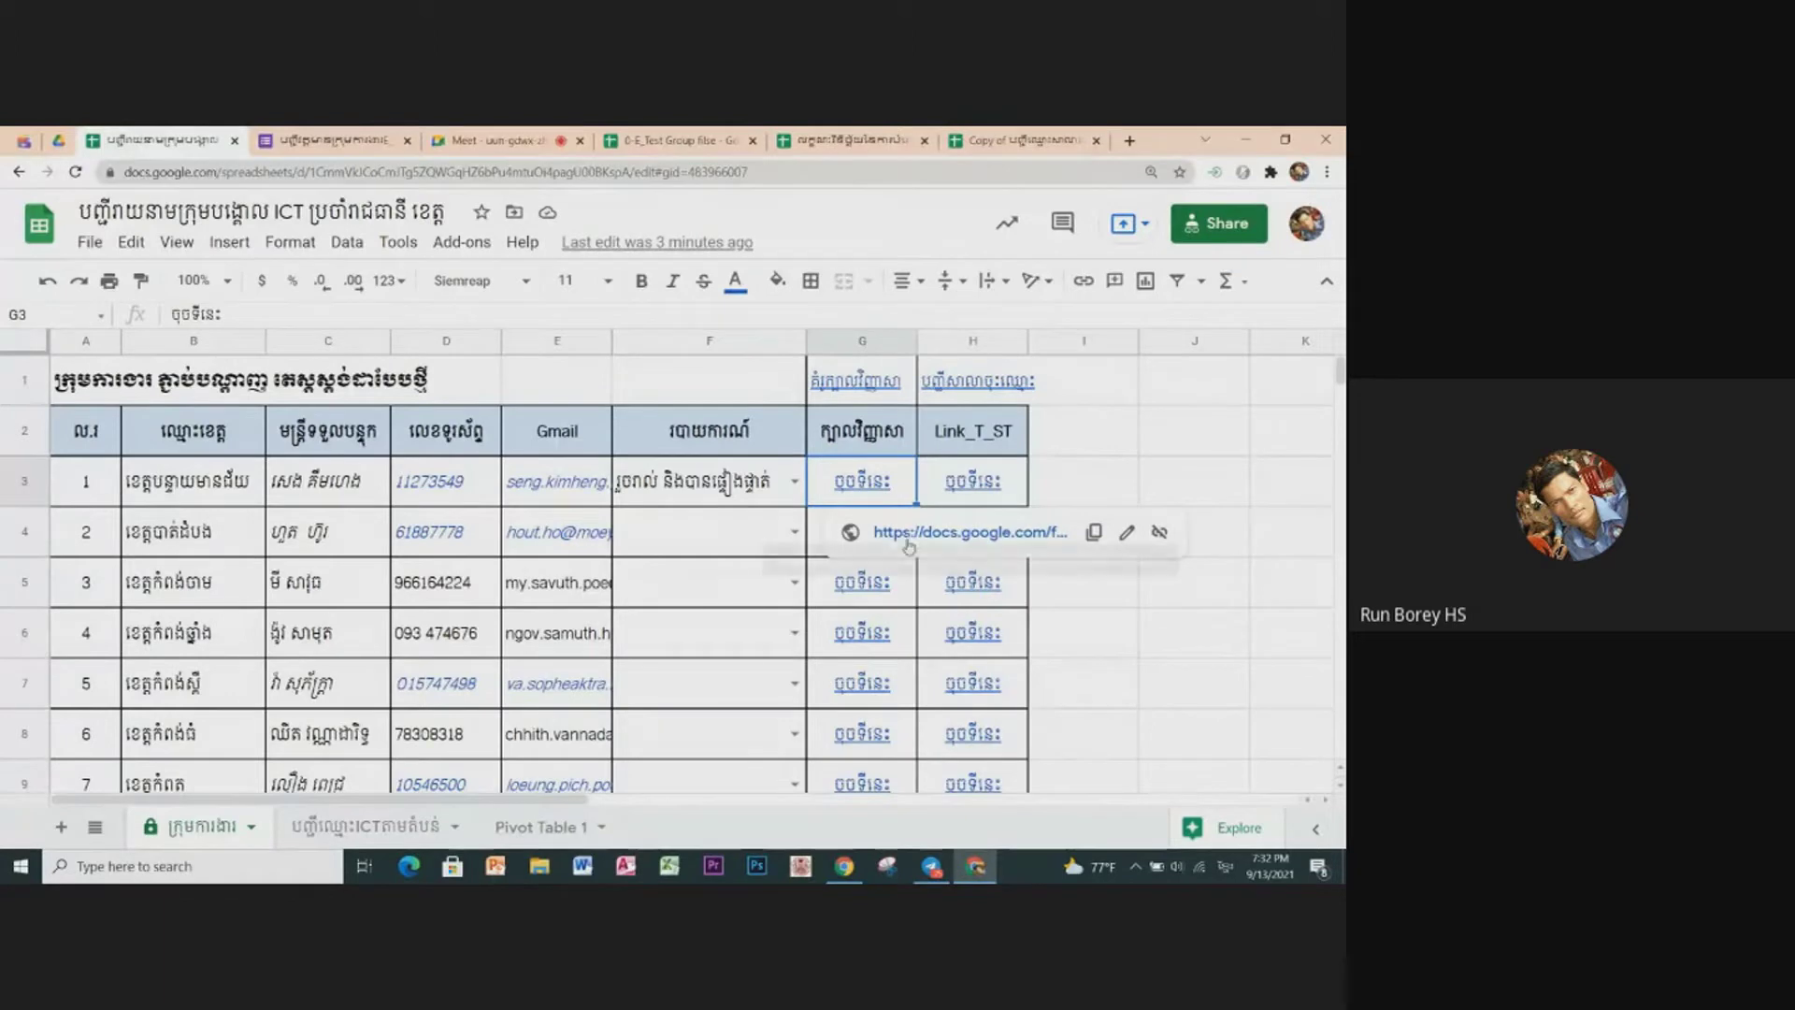
left_click(1191, 446)
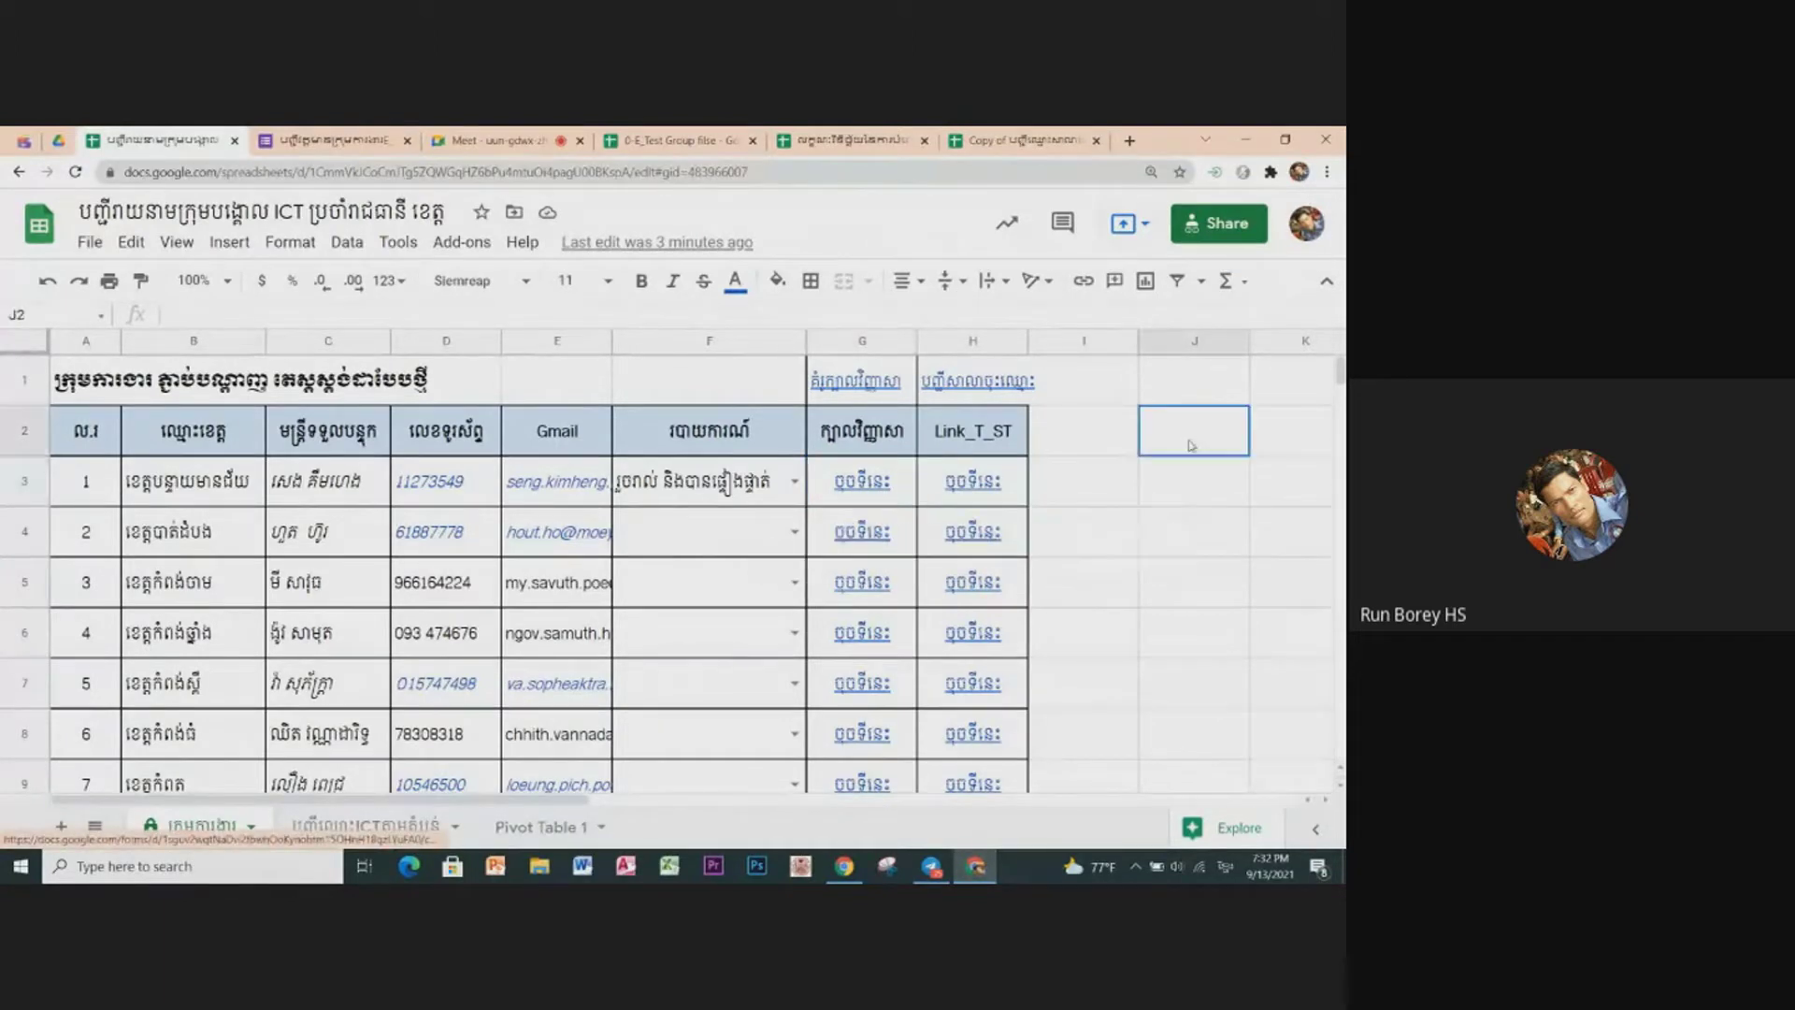
left_click(903, 492)
left_click(890, 533)
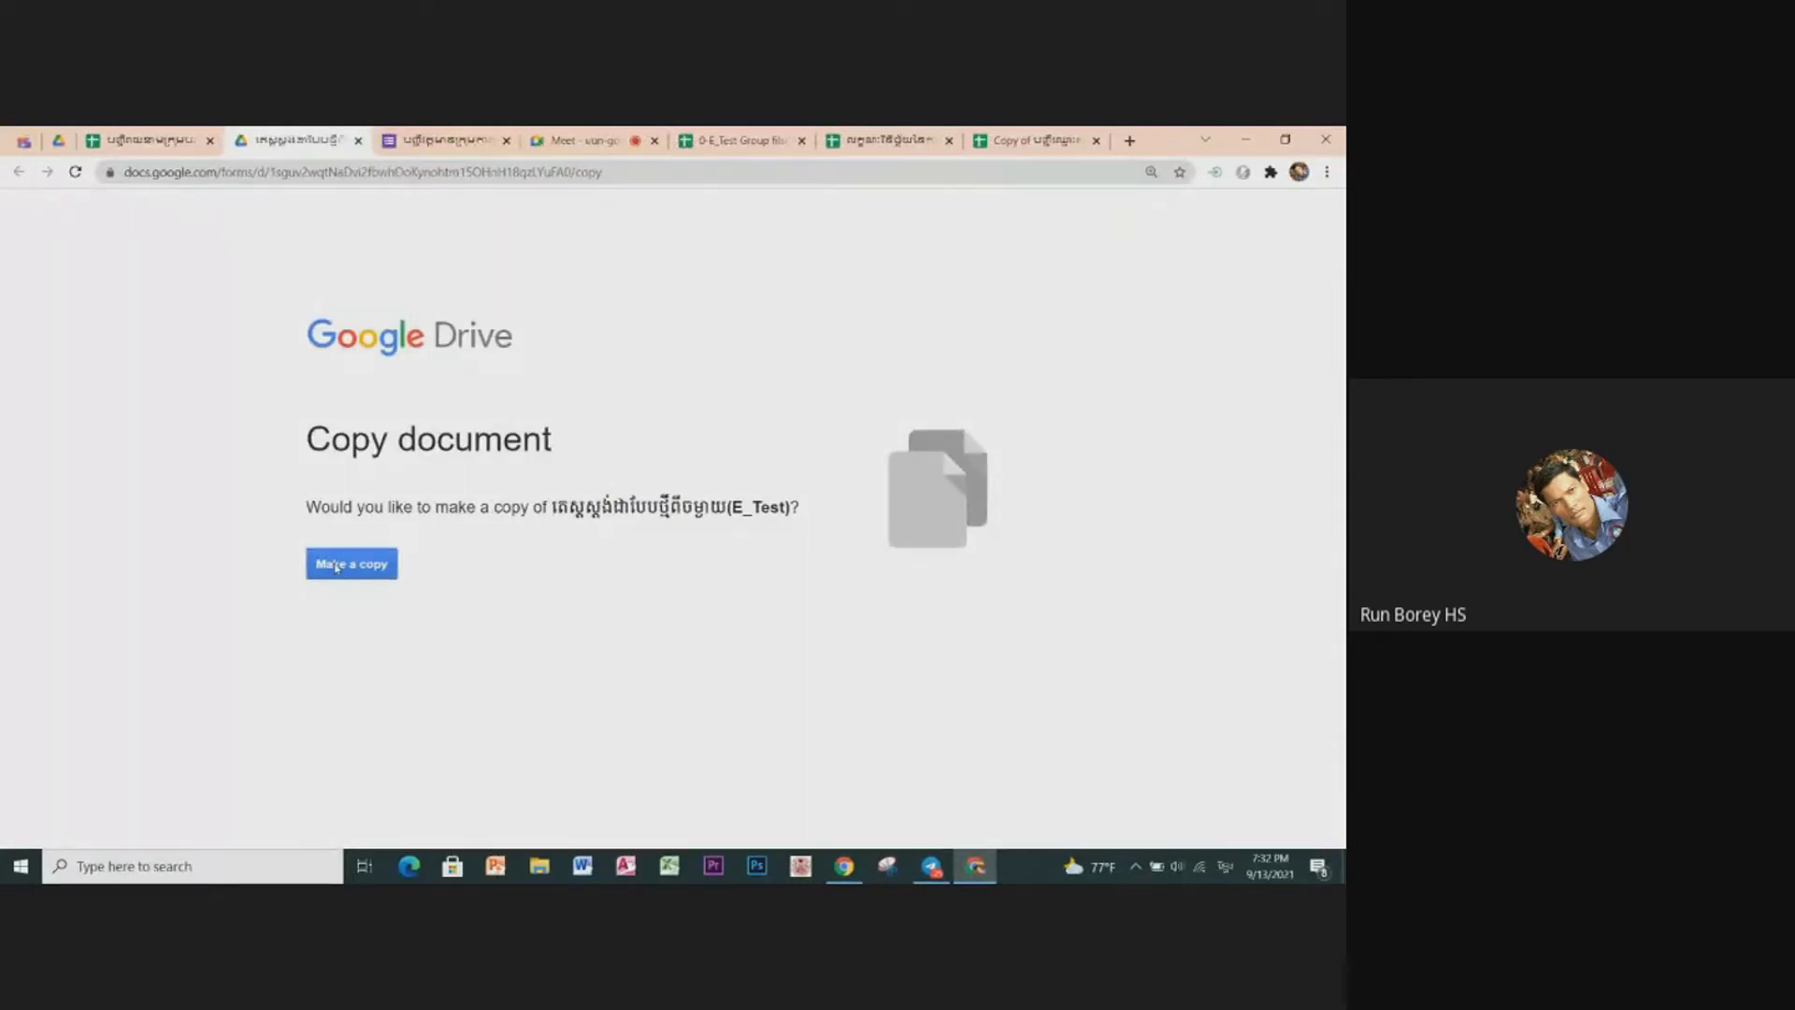
Step: Make a copy of the E_Test form and scroll through its questions
left_click(339, 565)
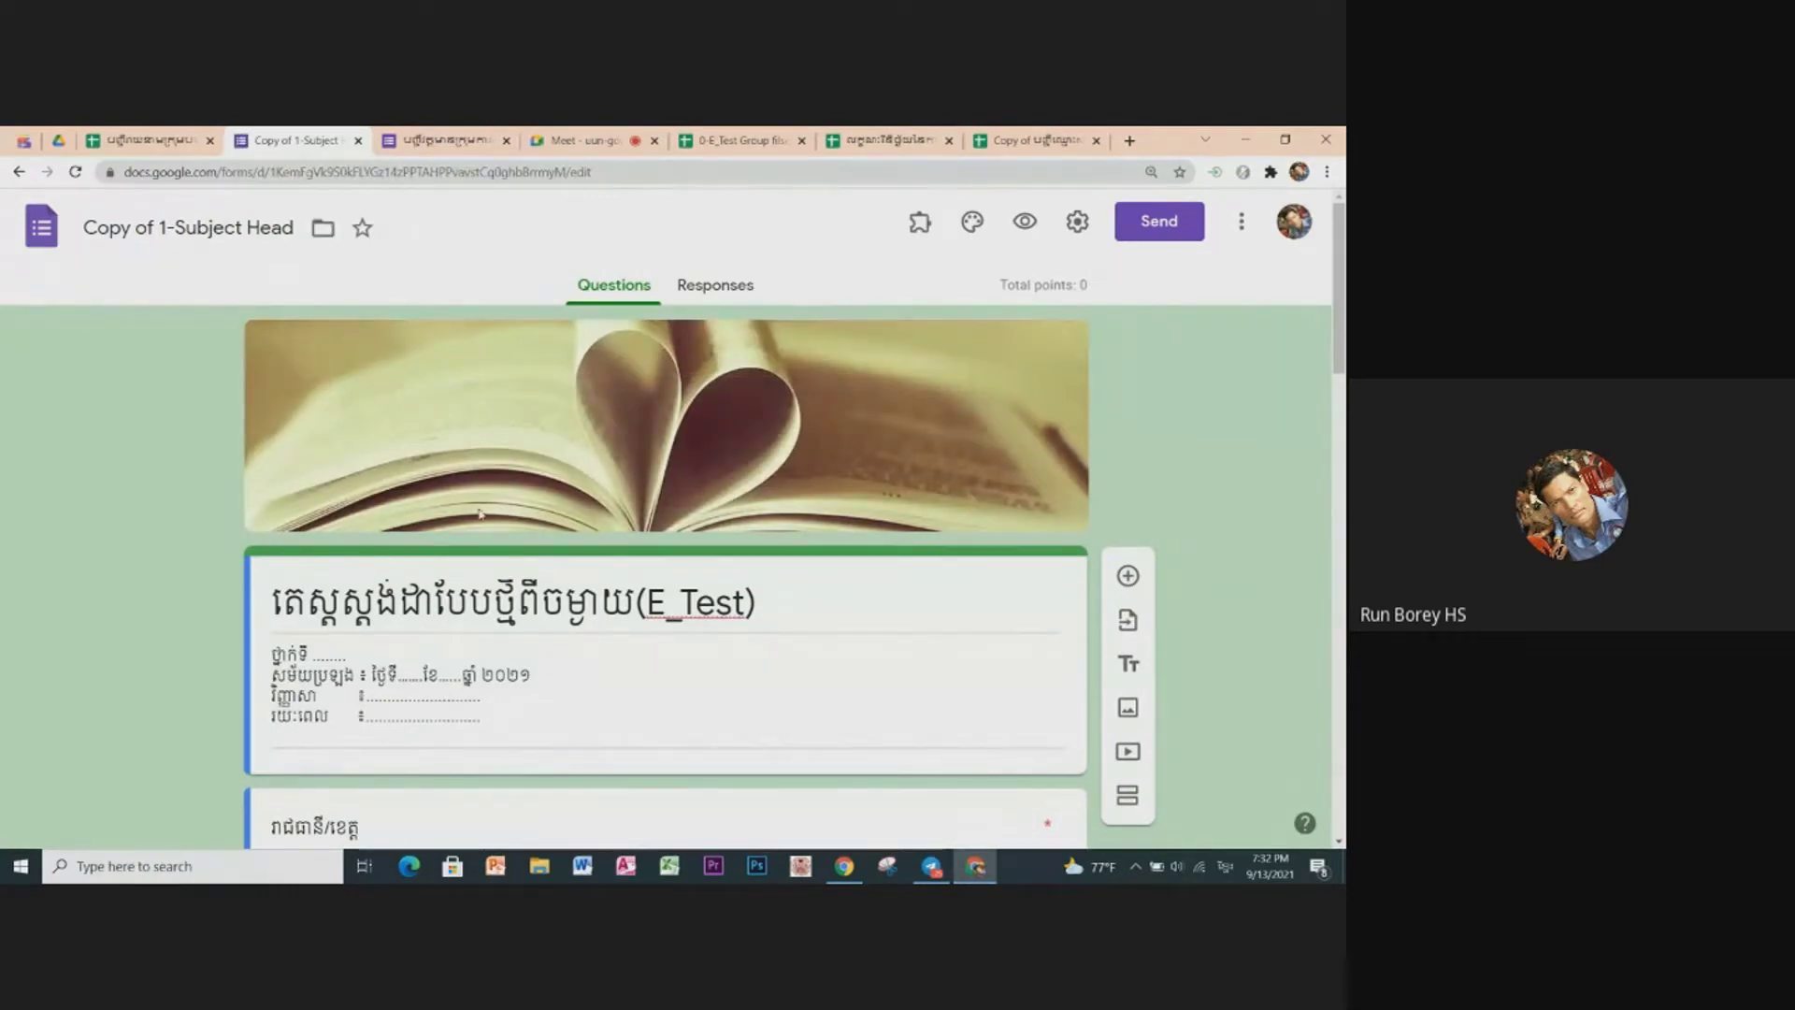
scroll(484, 513, "down", 1)
scroll(484, 513, "down", 2)
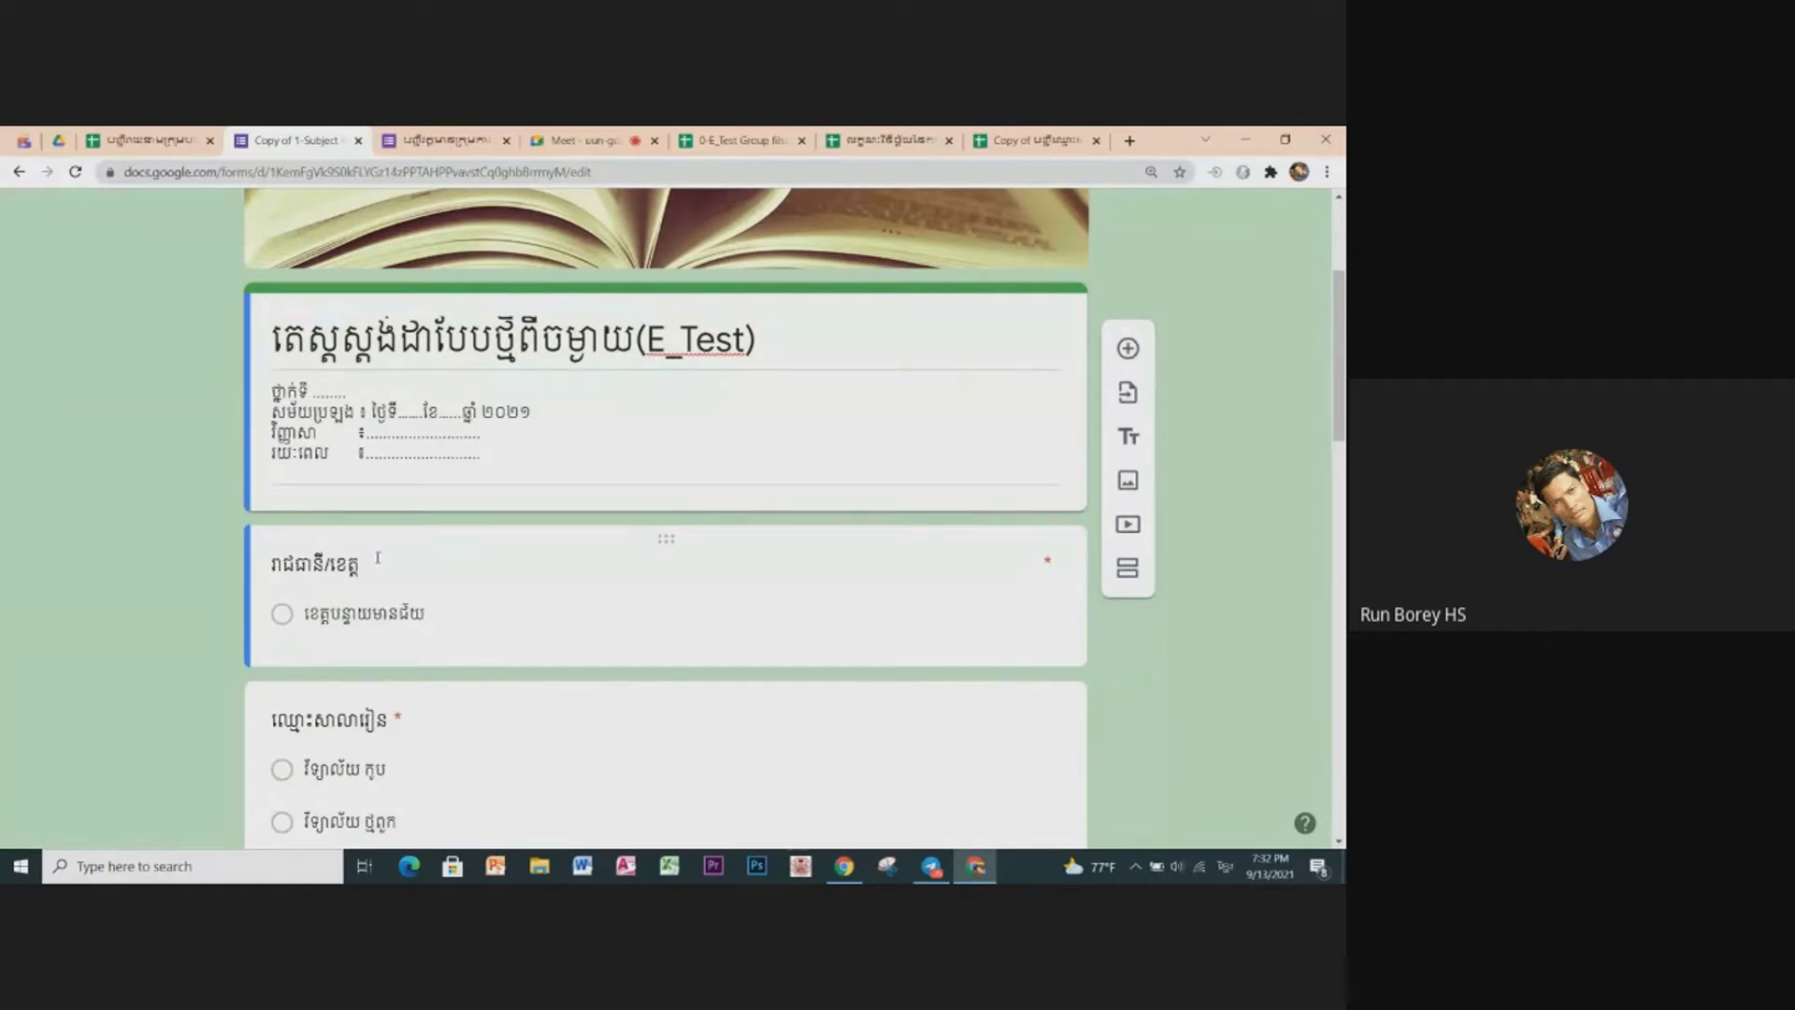
scroll(463, 586, "down", 2)
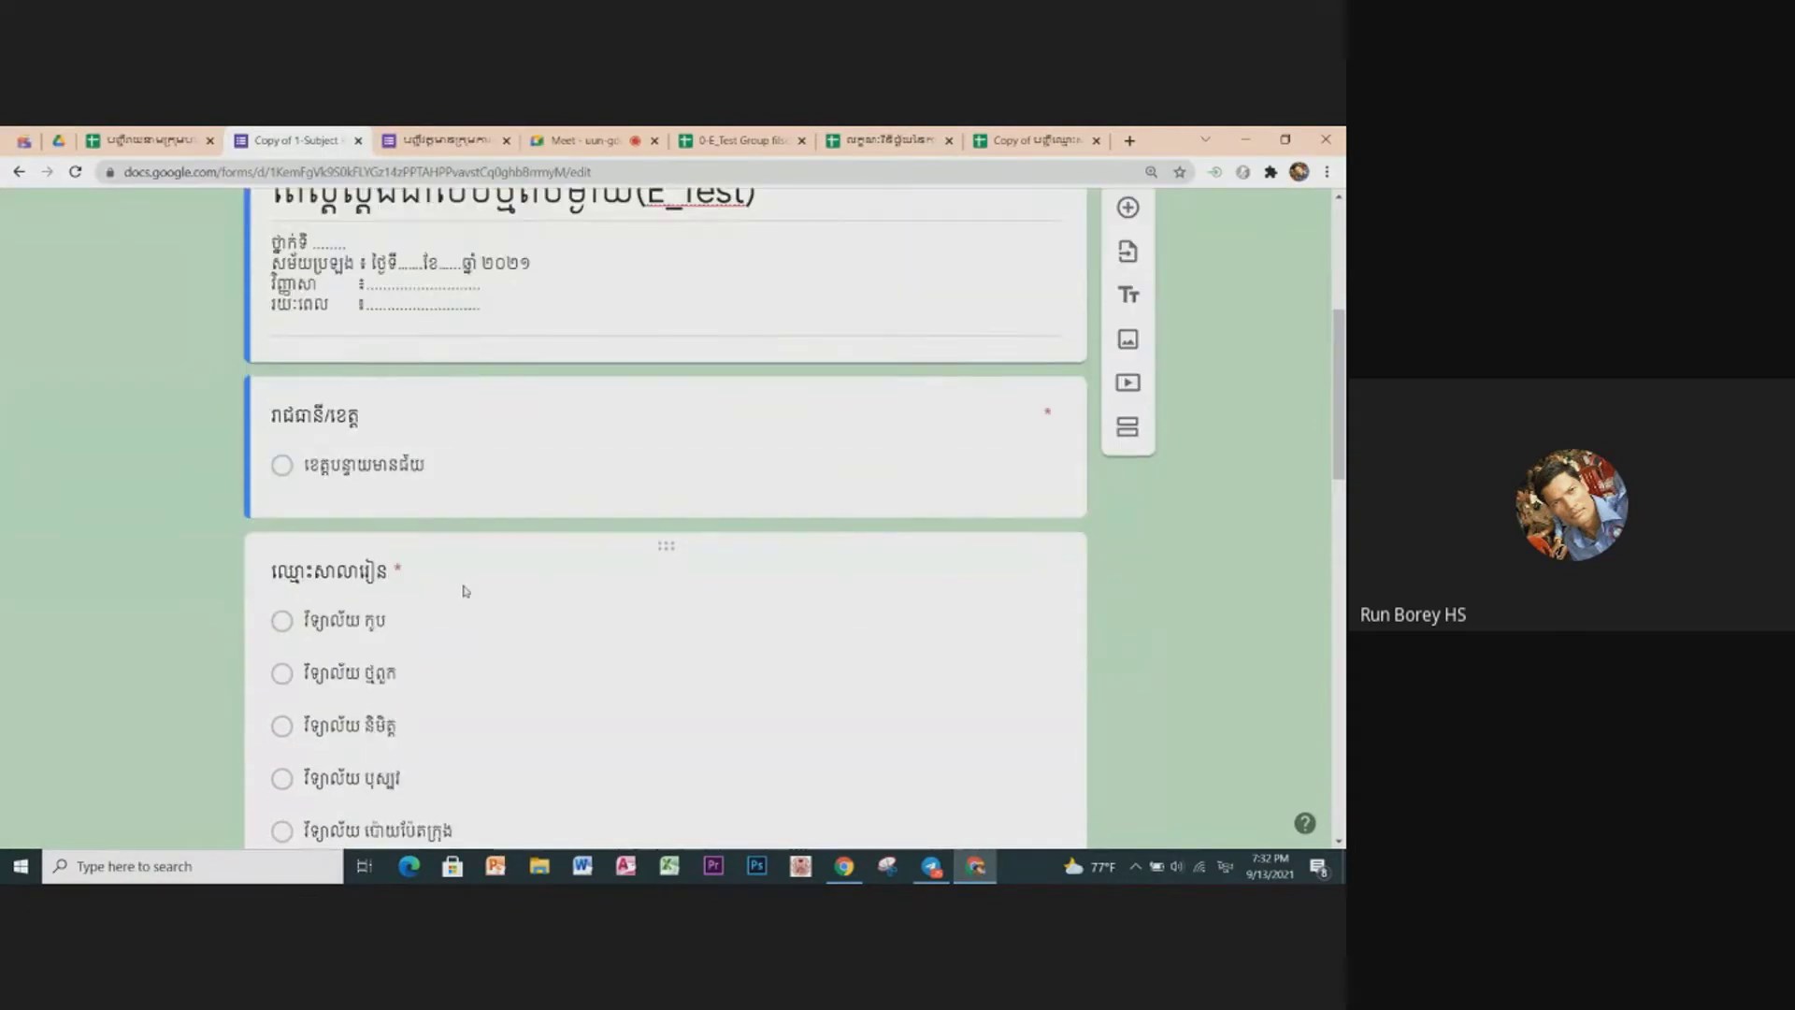
scroll(464, 586, "up", 1)
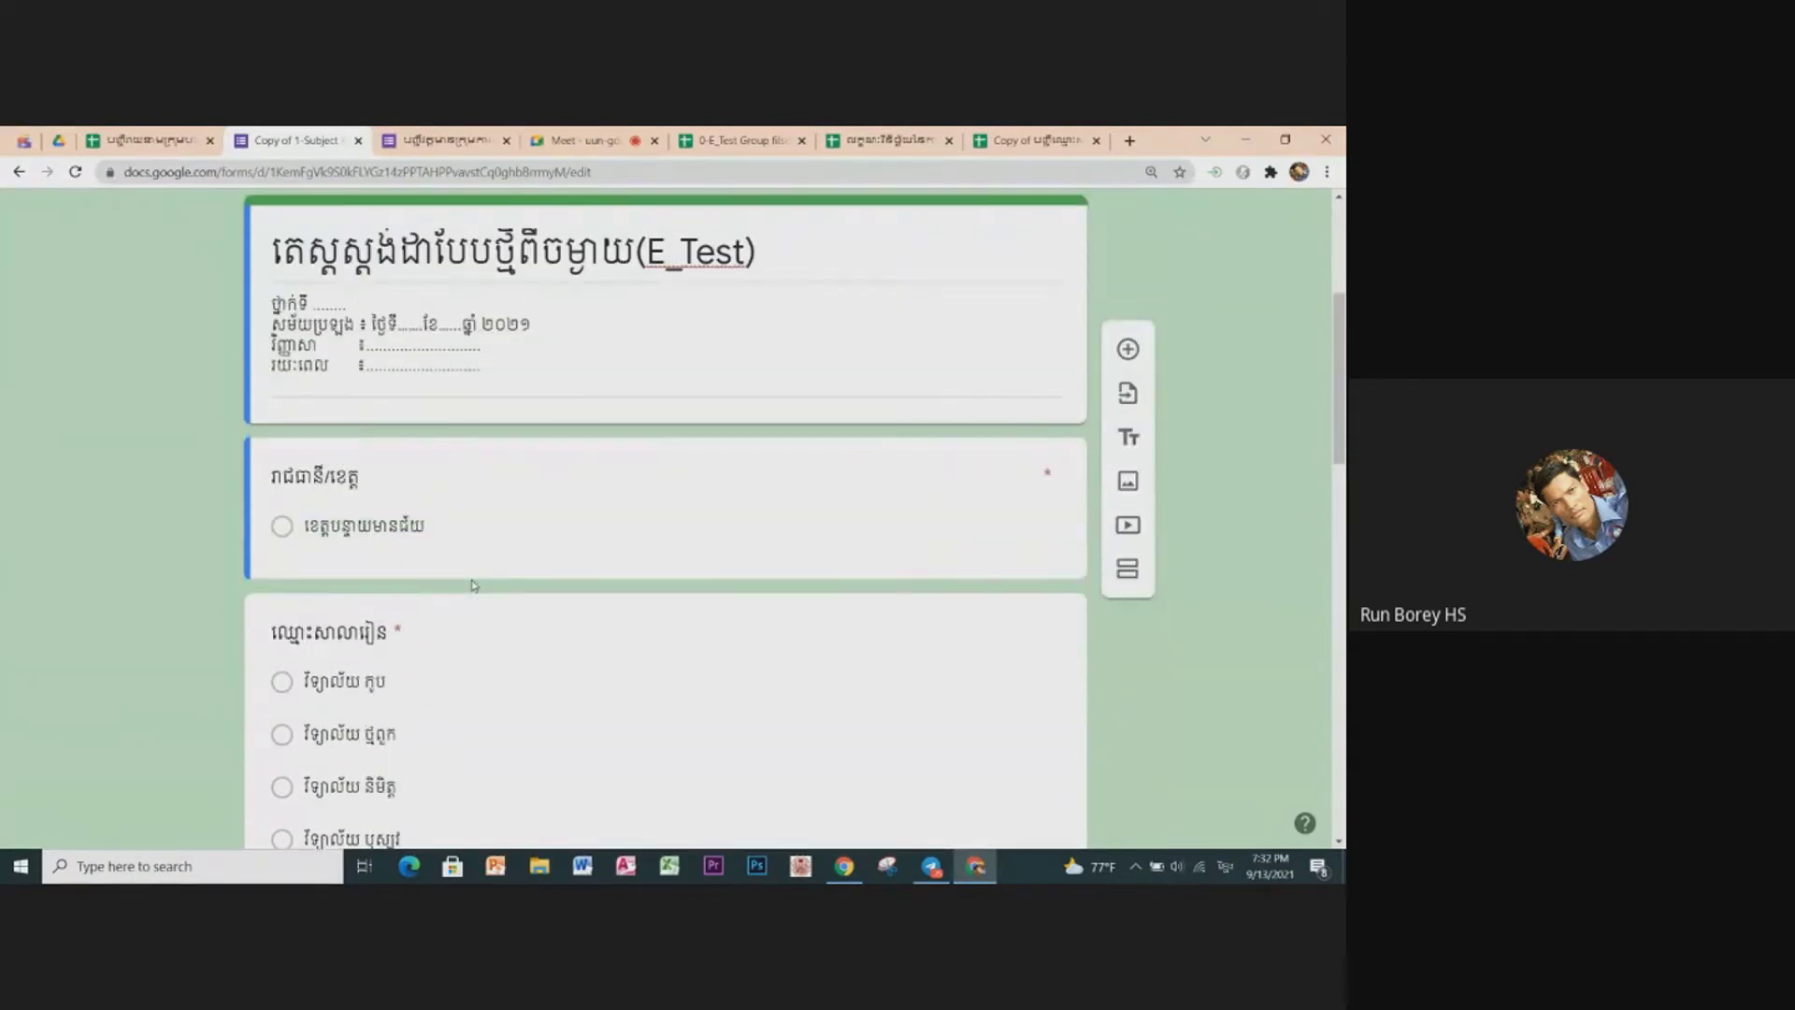
mouse_move(365, 464)
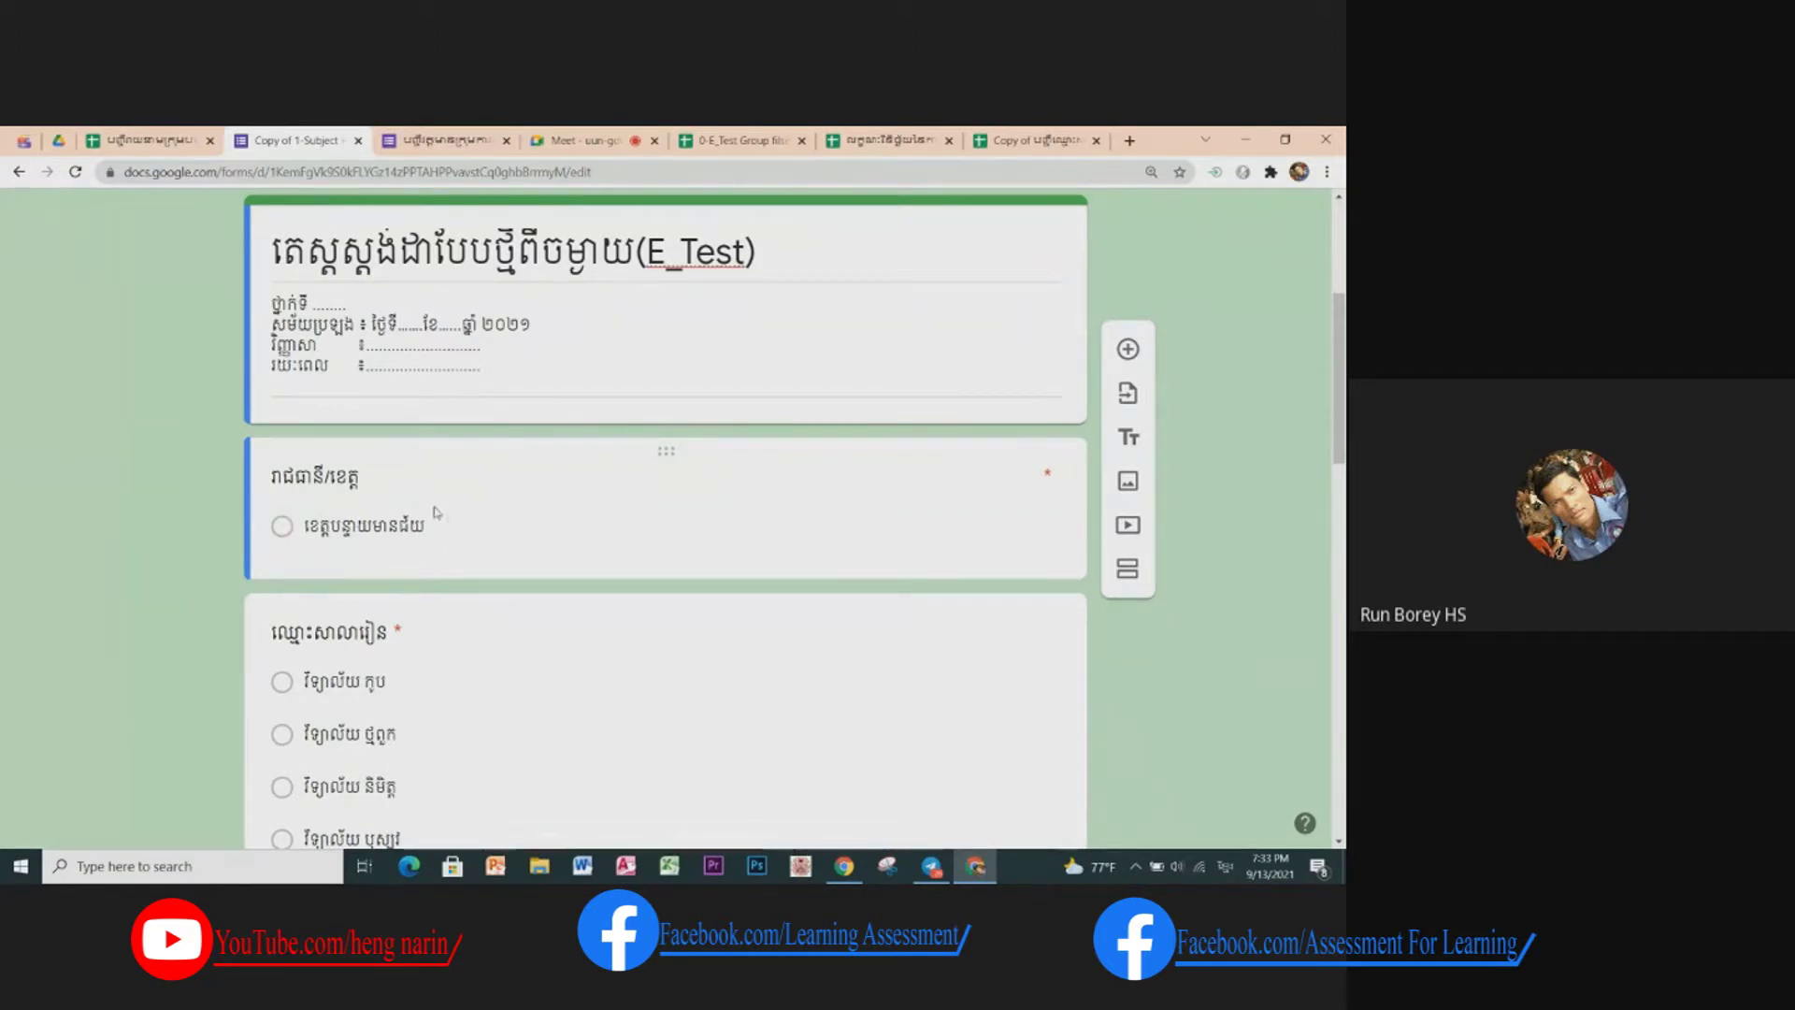
scroll(304, 561, "up", 3)
scroll(300, 474, "up", 2)
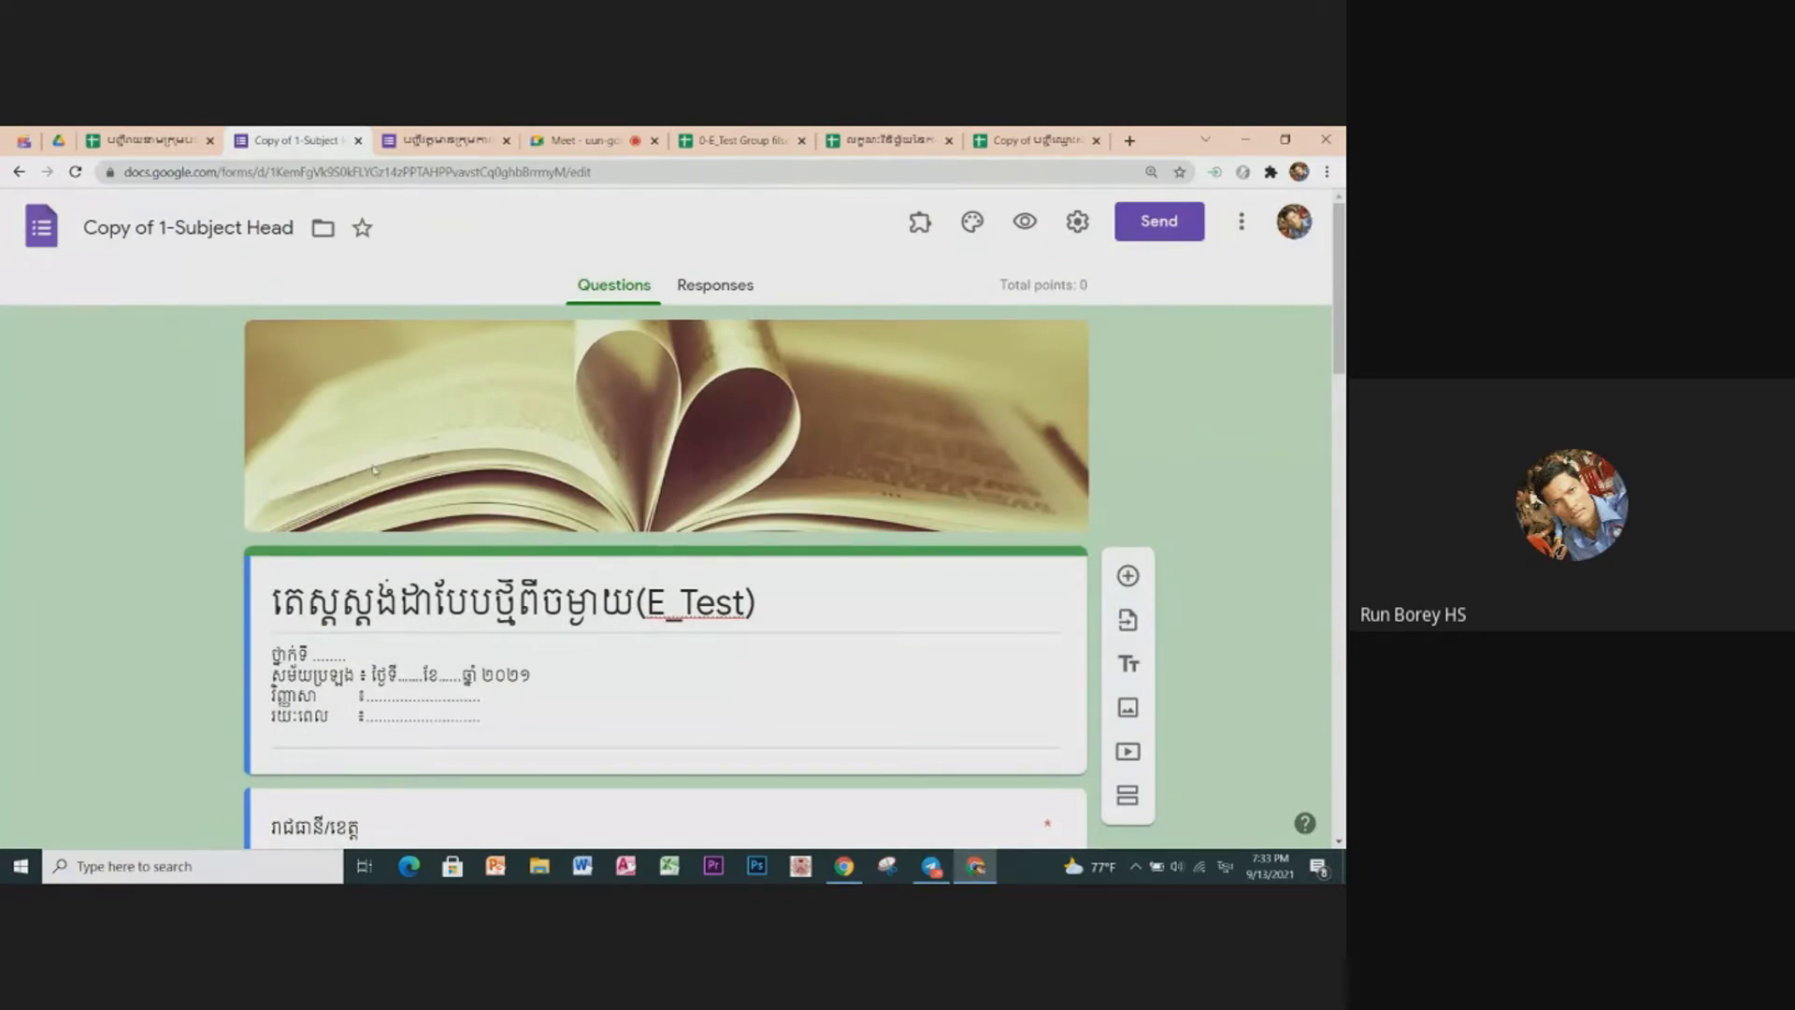
Step: Delete the 'Copy of ' prefix so the form title reads '1-Subject Head'
left_click(160, 227)
key("BackSpace")
key("BackSpace")
key("BackSpace")
key("BackSpace")
key("BackSpace")
key("BackSpace")
key("BackSpace")
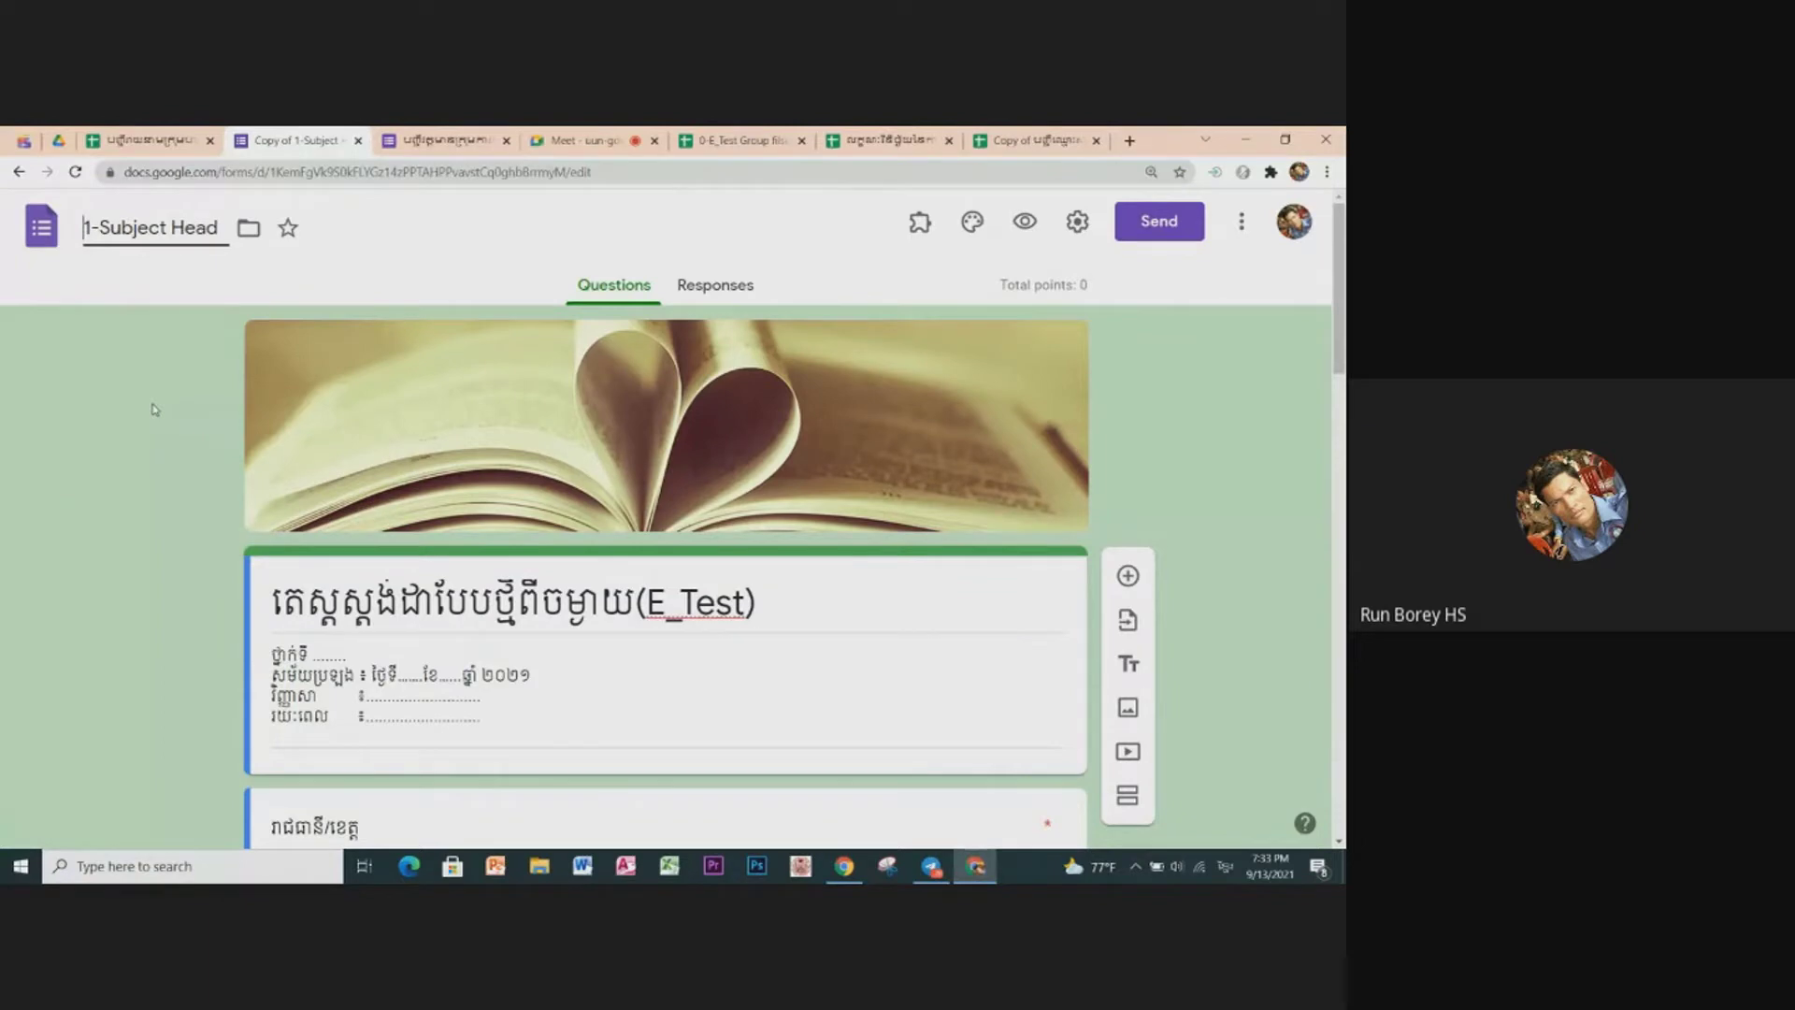
left_click(149, 227)
left_click(327, 232)
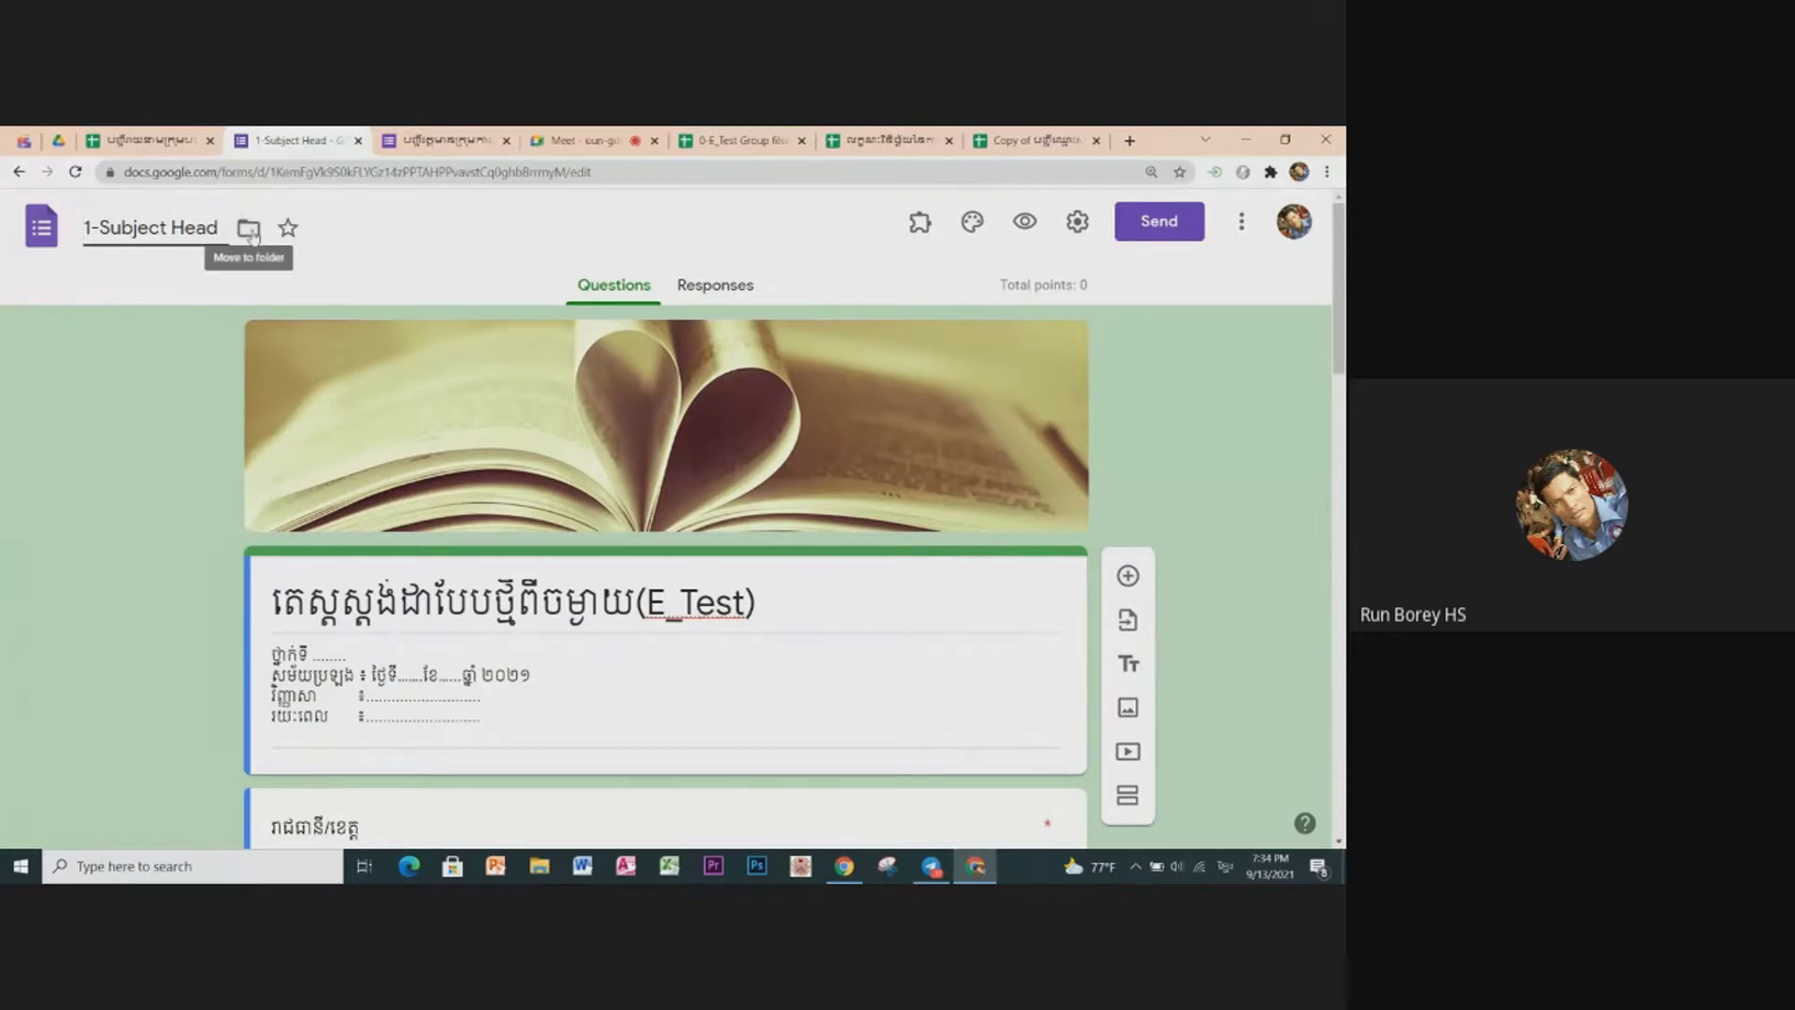
Step: Create a new My Drive folder named '1' from the form's folder menu
left_click(251, 234)
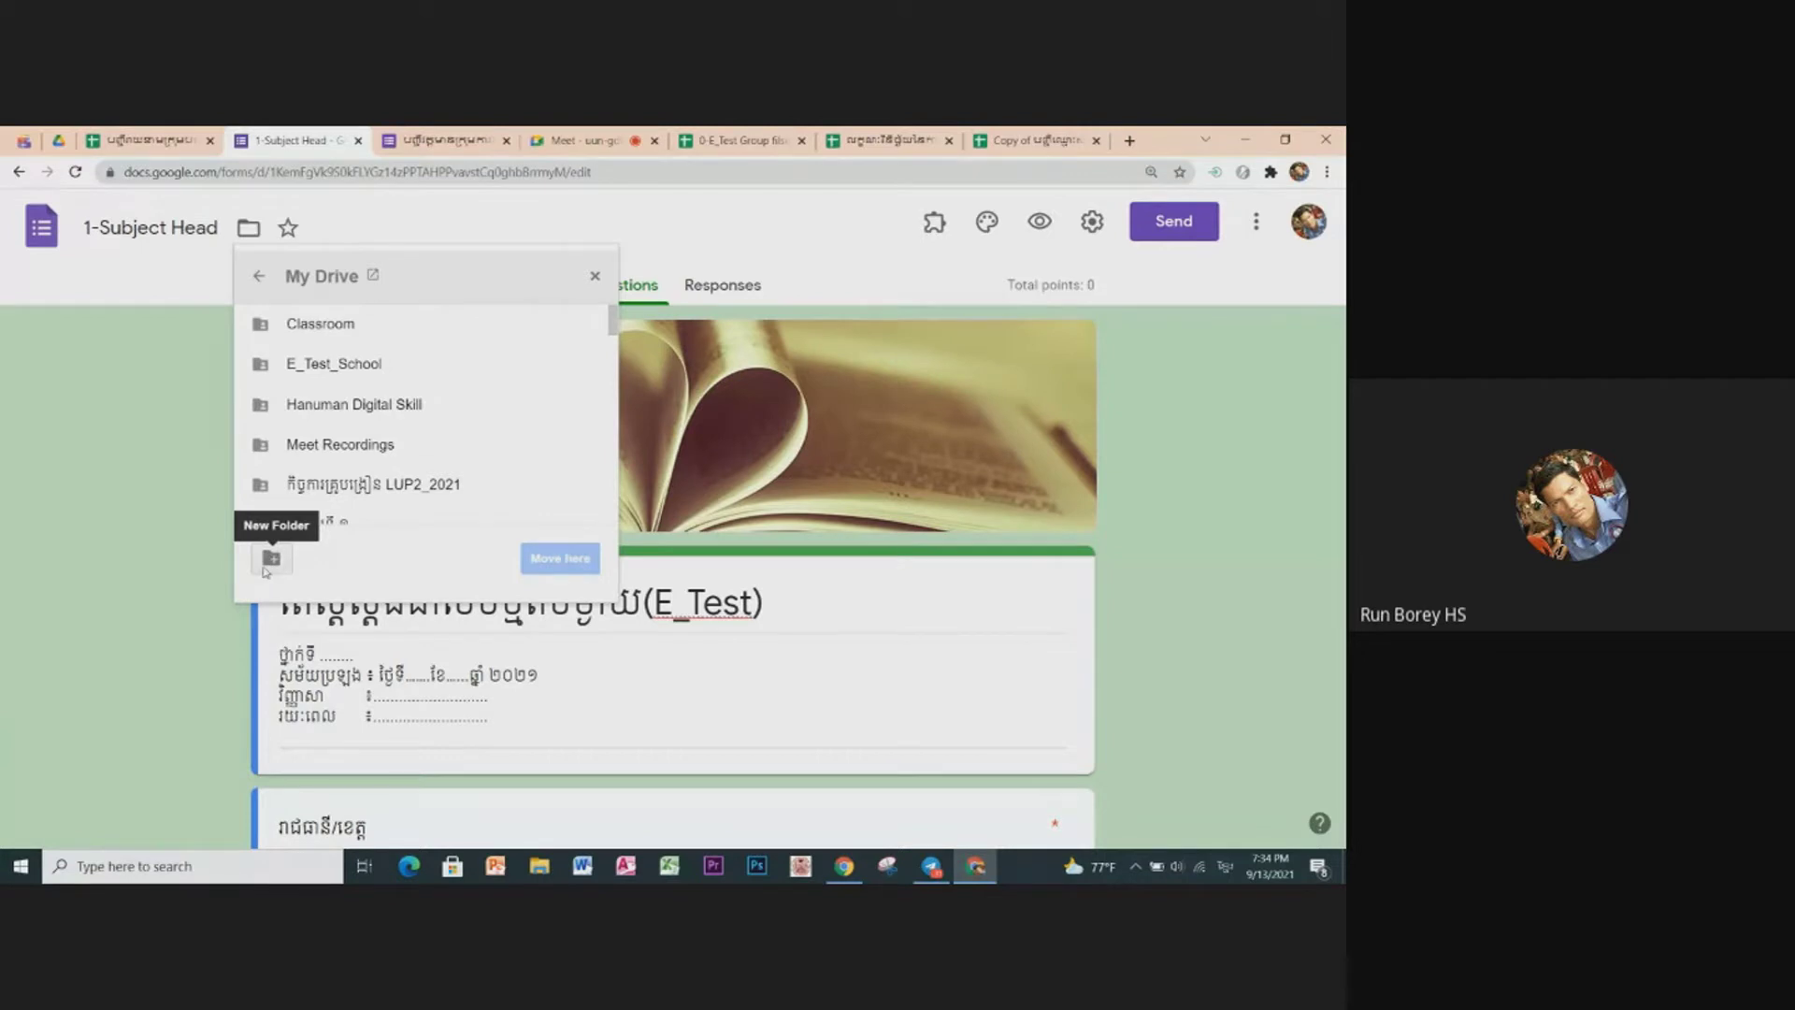
left_click(266, 561)
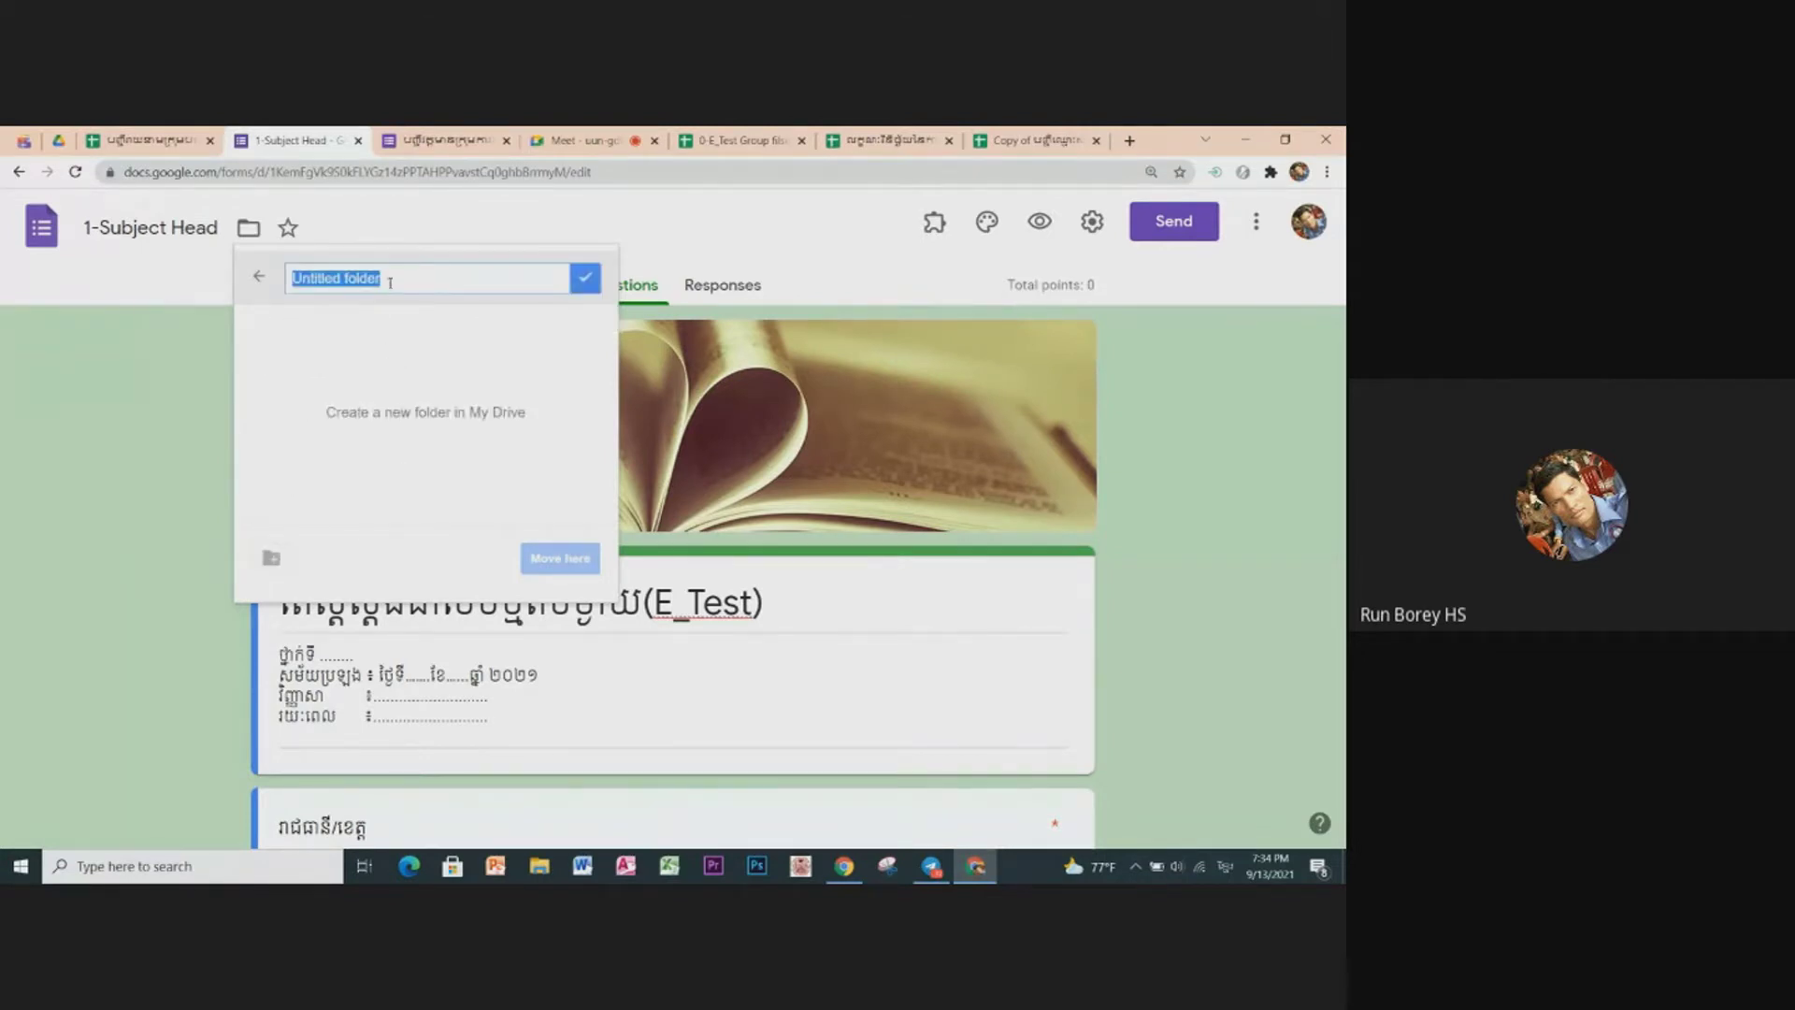
type("១")
key("BackSpace")
type("1")
left_click(586, 278)
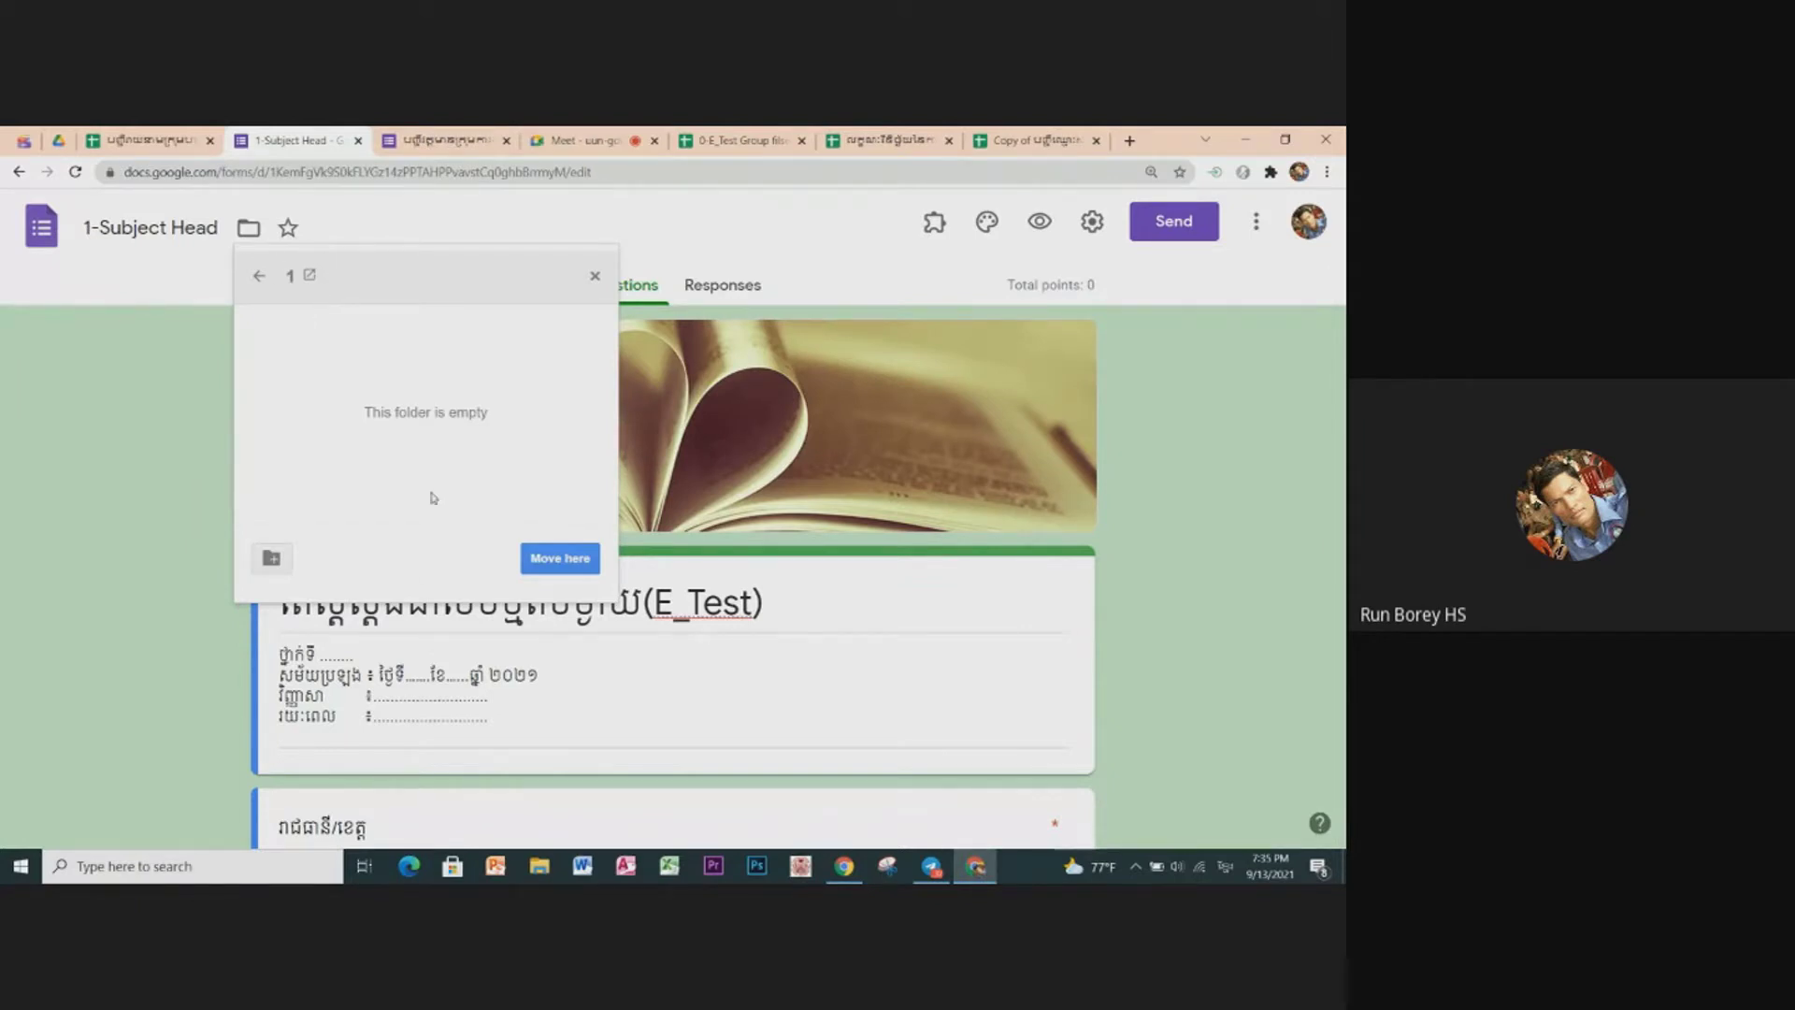
Step: Move the 1-Subject Head form into folder 1 and confirm
left_click(563, 561)
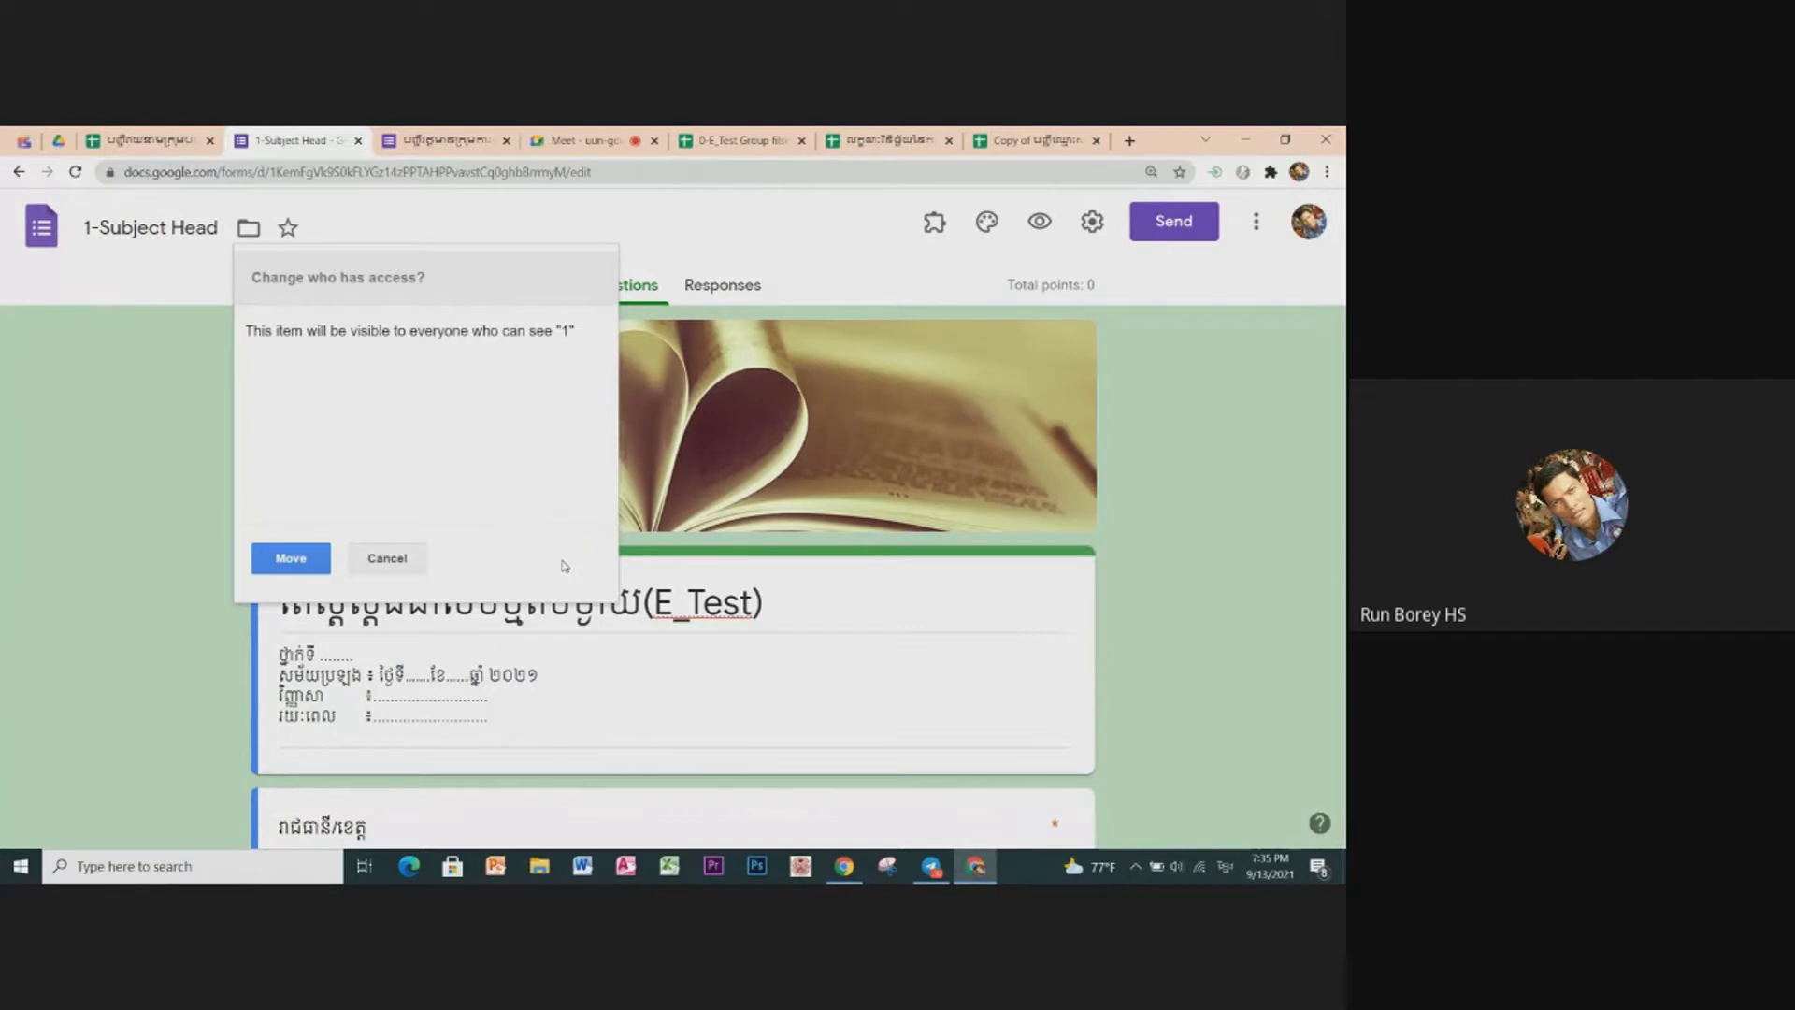
left_click(290, 559)
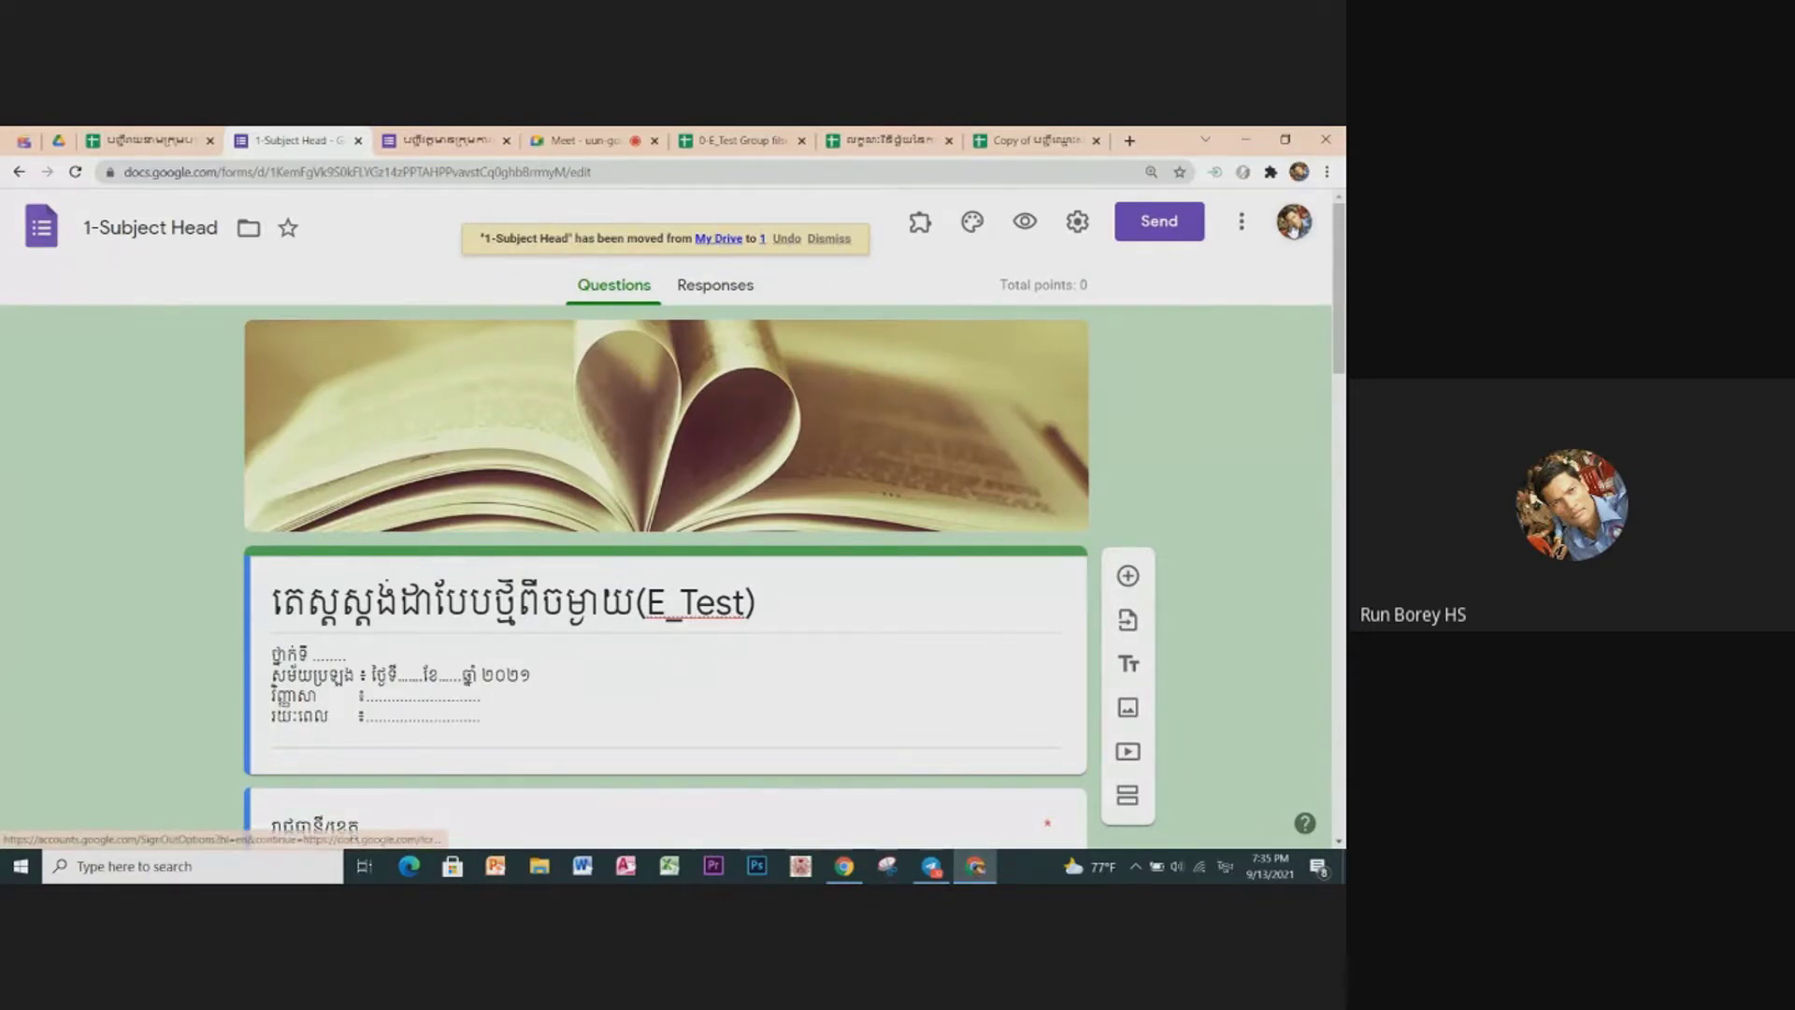
left_click(1294, 222)
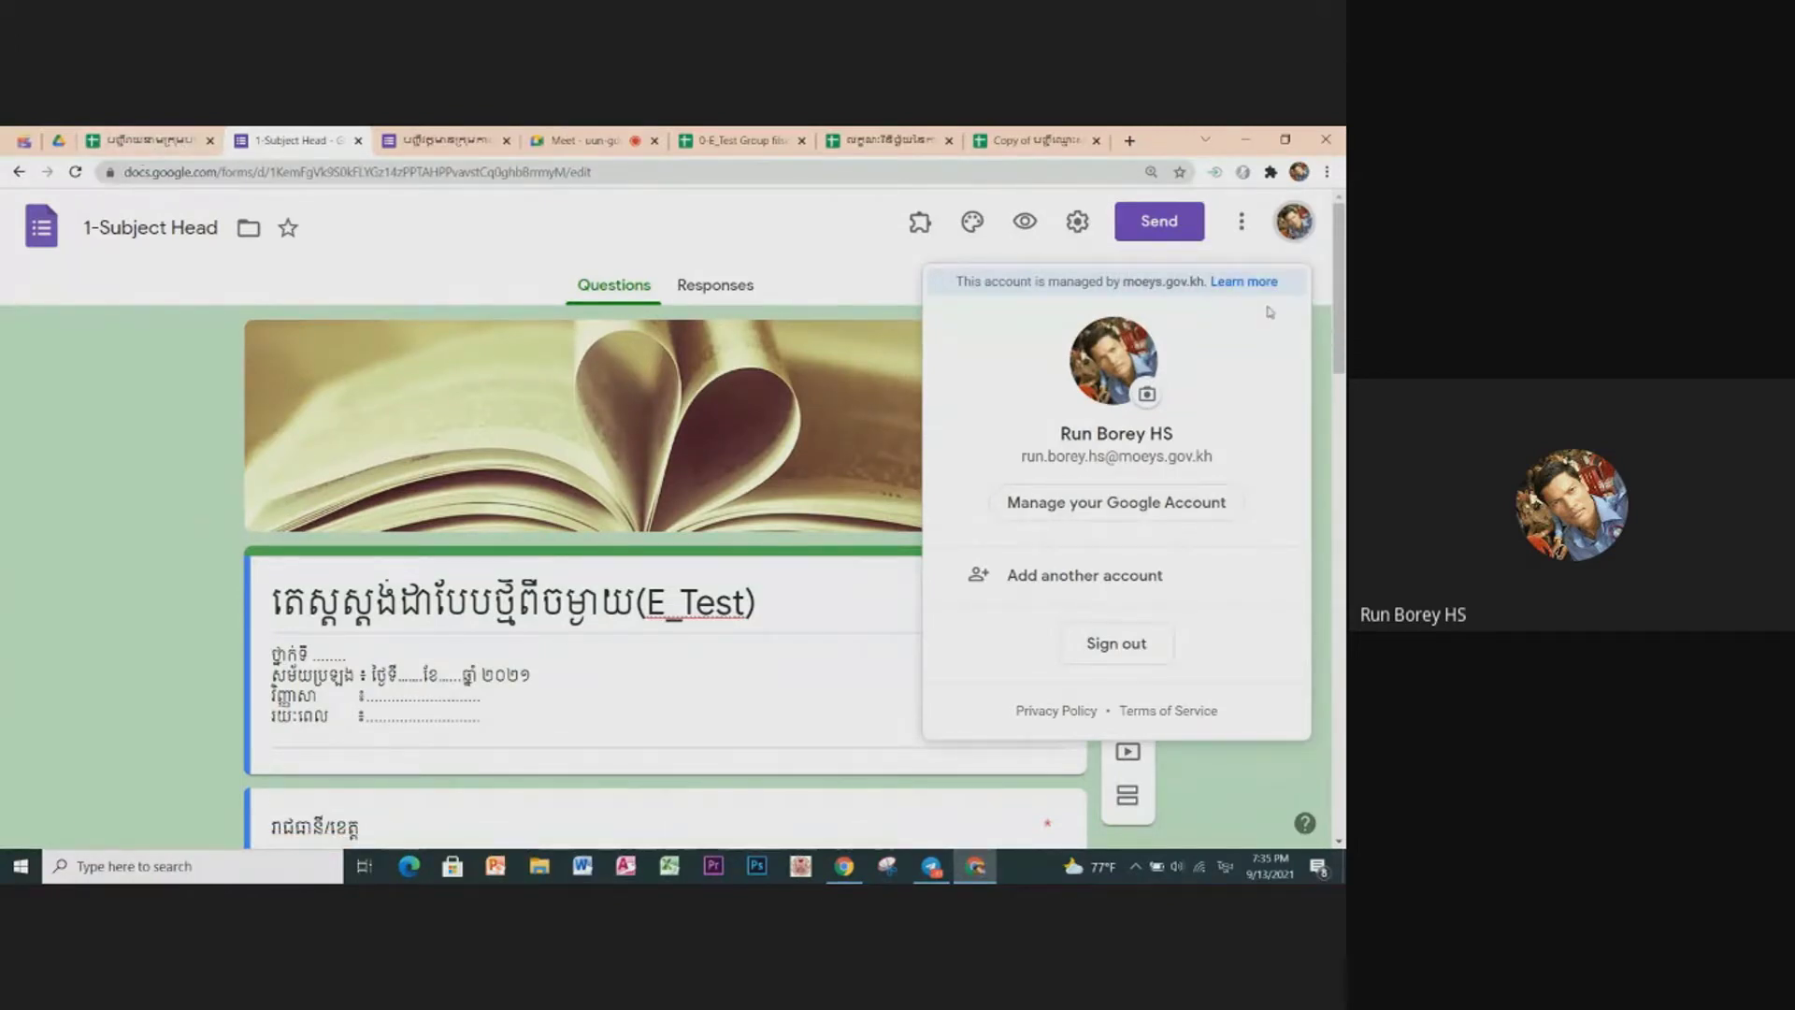
Step: Dismiss the account popup and close the 1-Subject Head form tab
left_click(1294, 230)
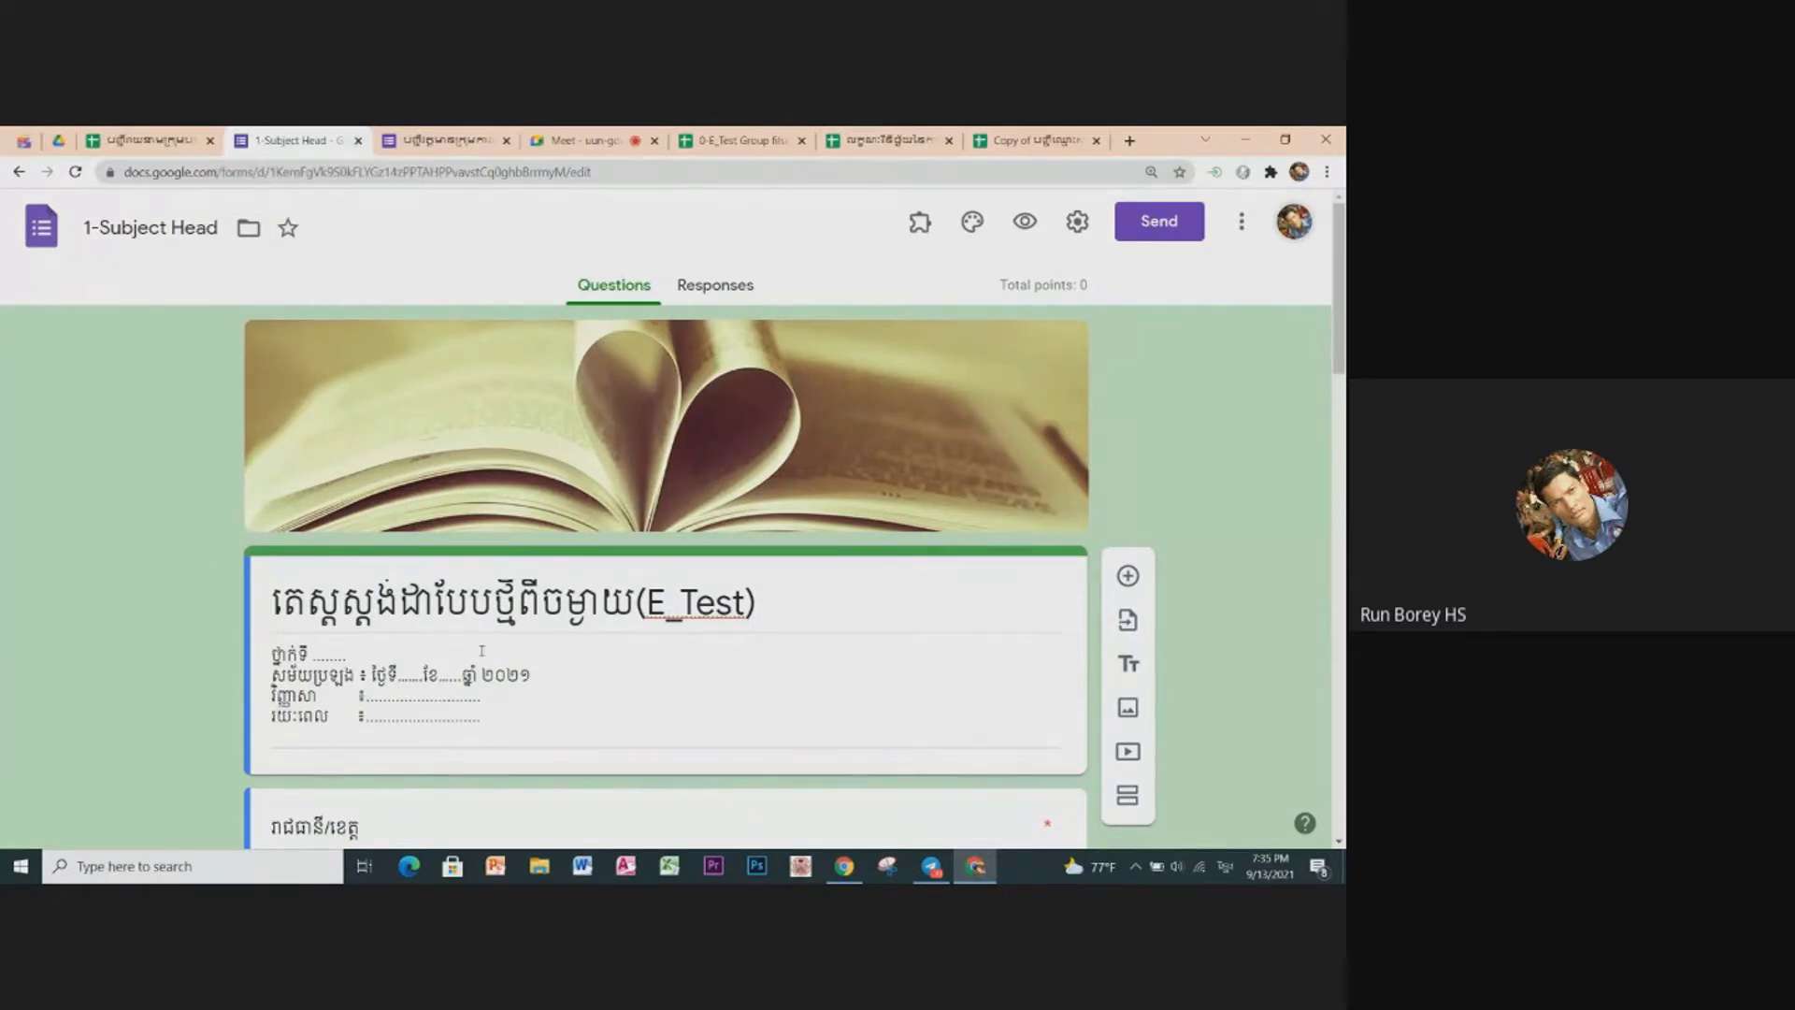
left_click(359, 140)
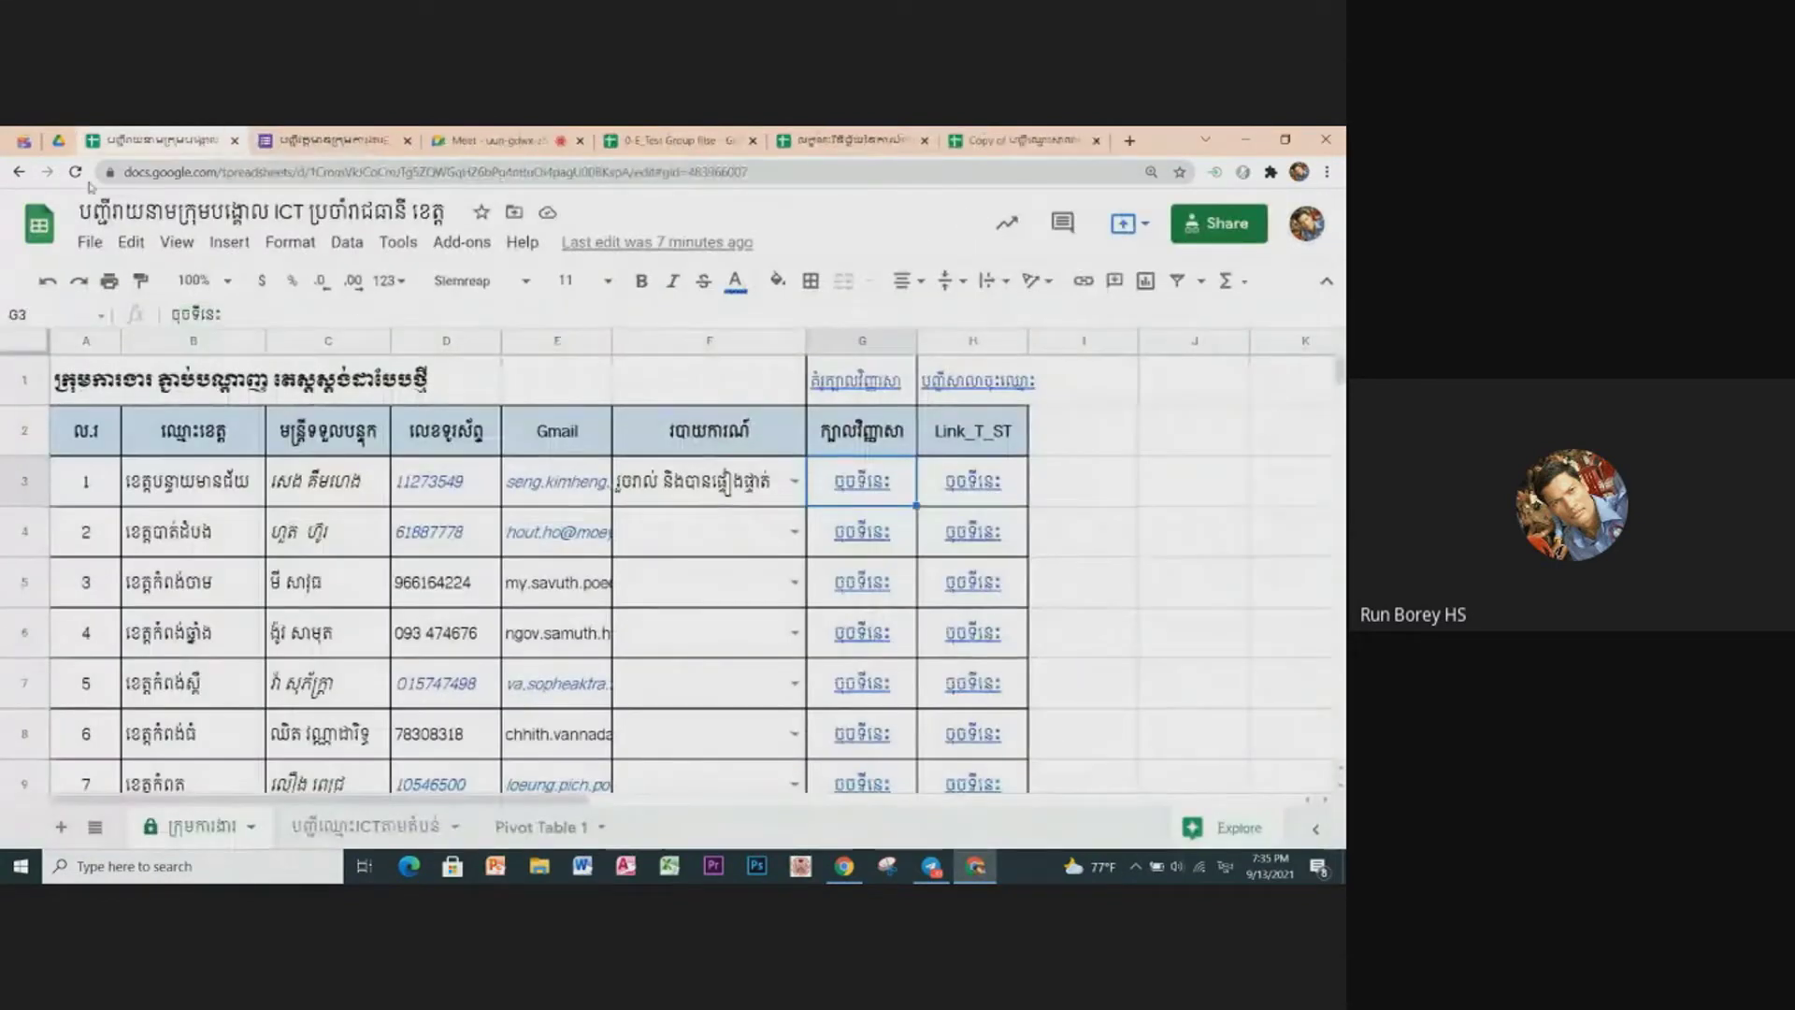
left_click(59, 140)
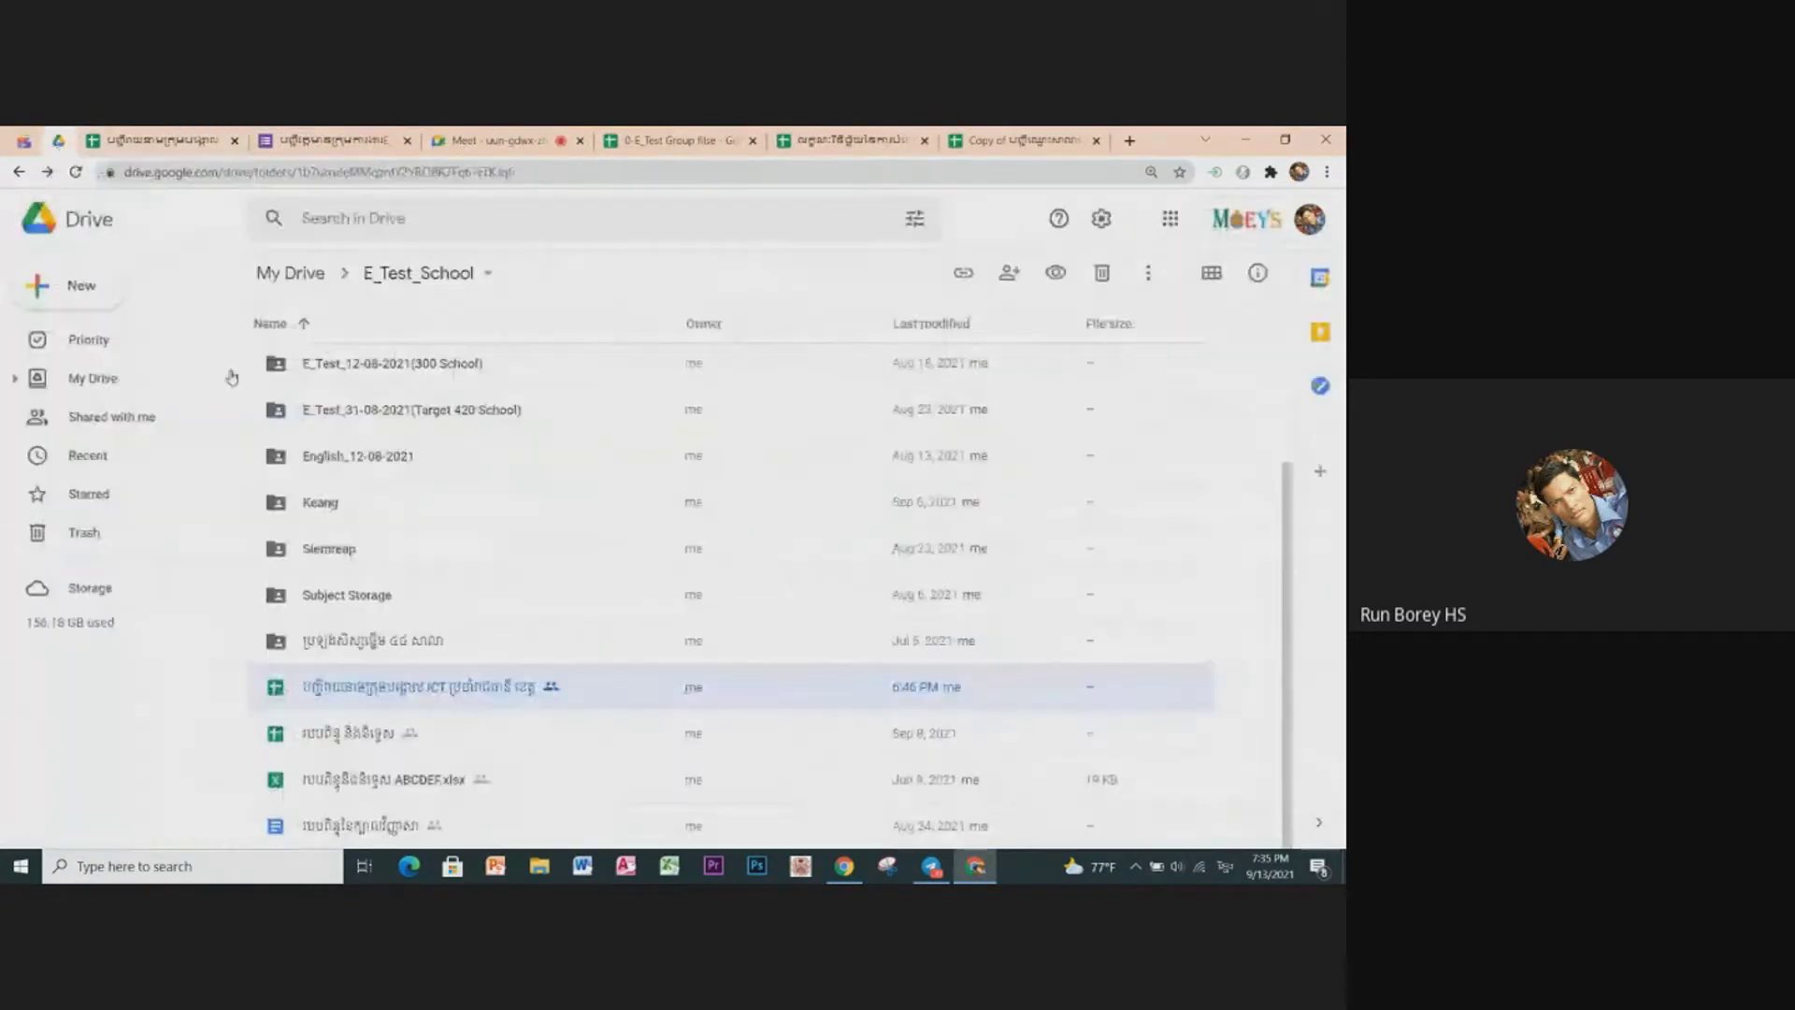
left_click(84, 380)
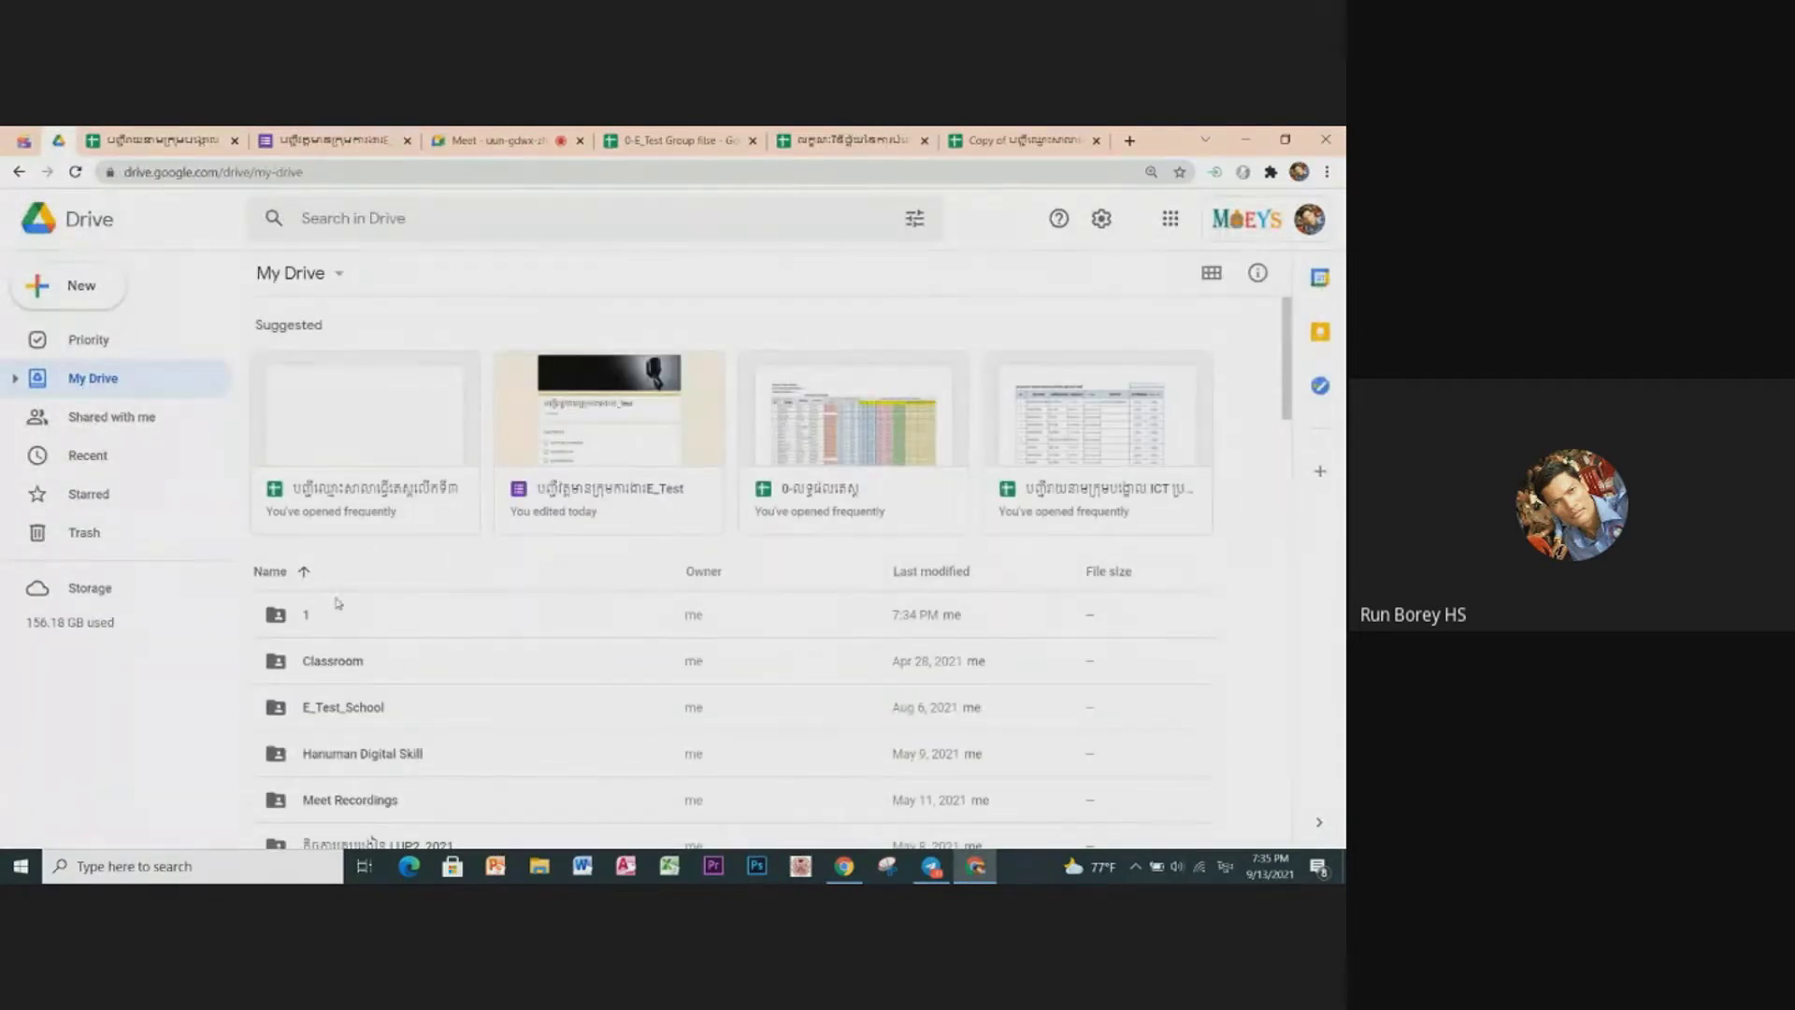
double_click(278, 617)
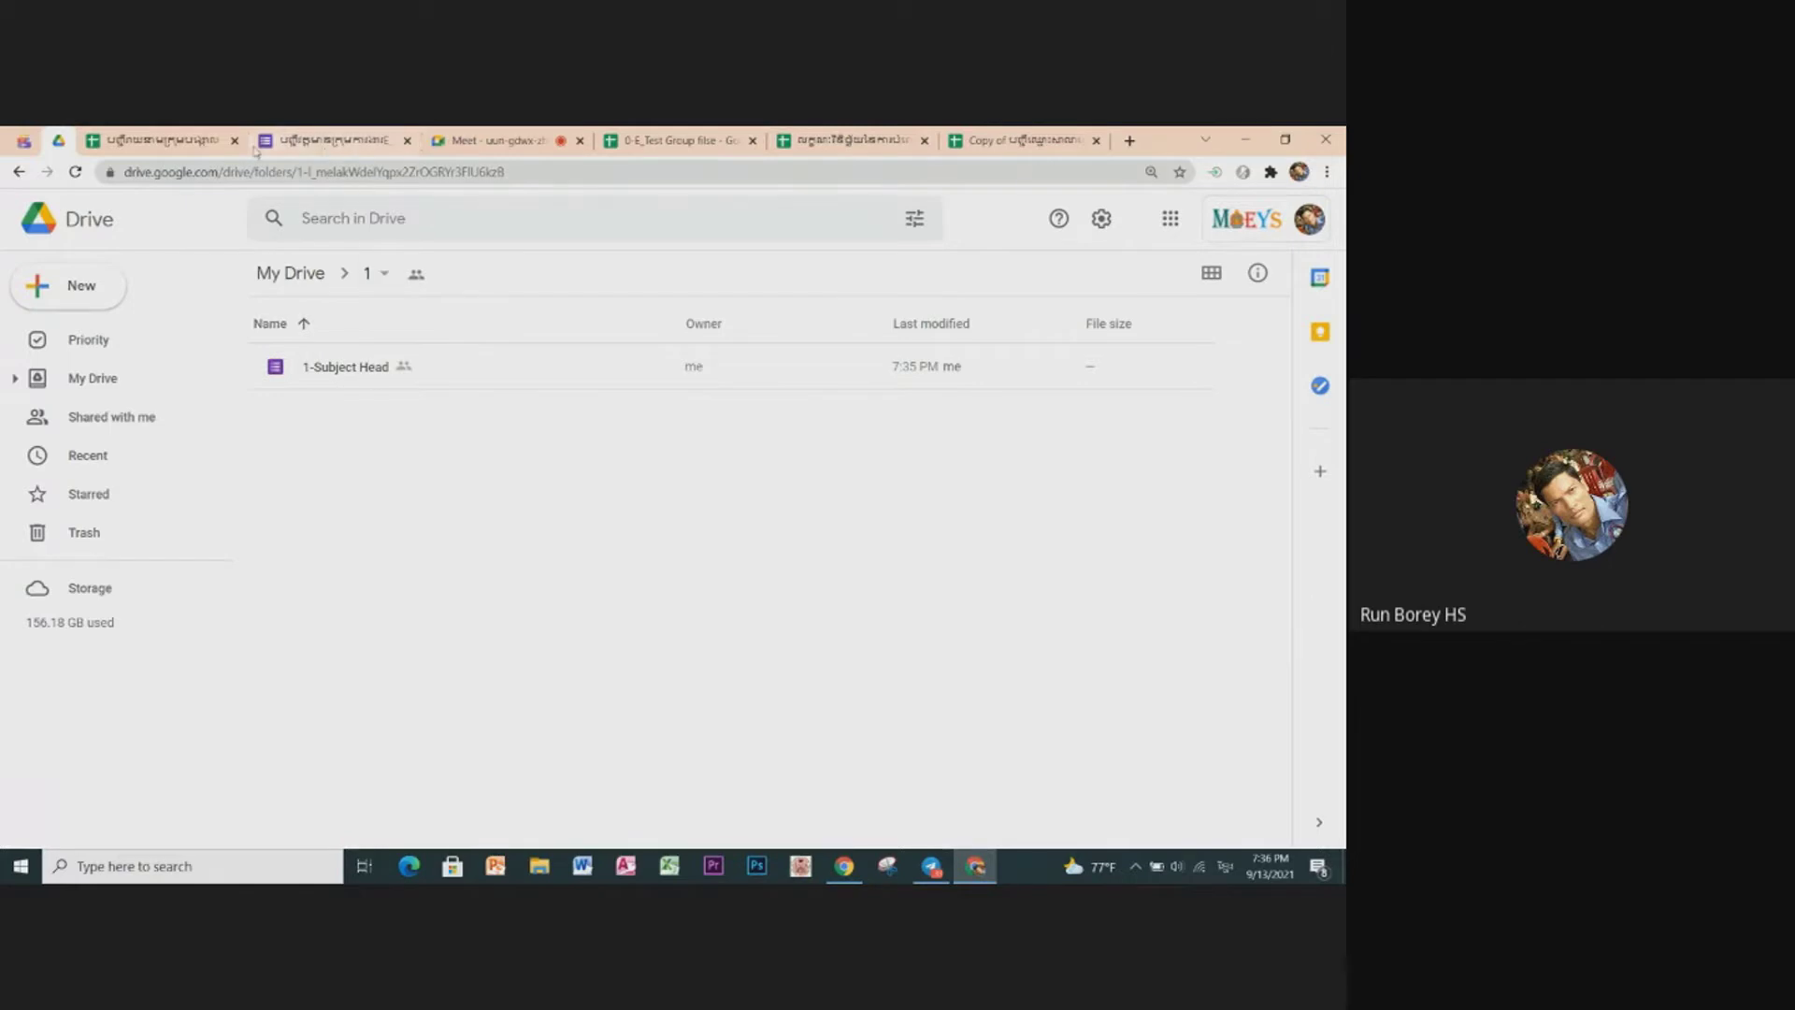
left_click(153, 142)
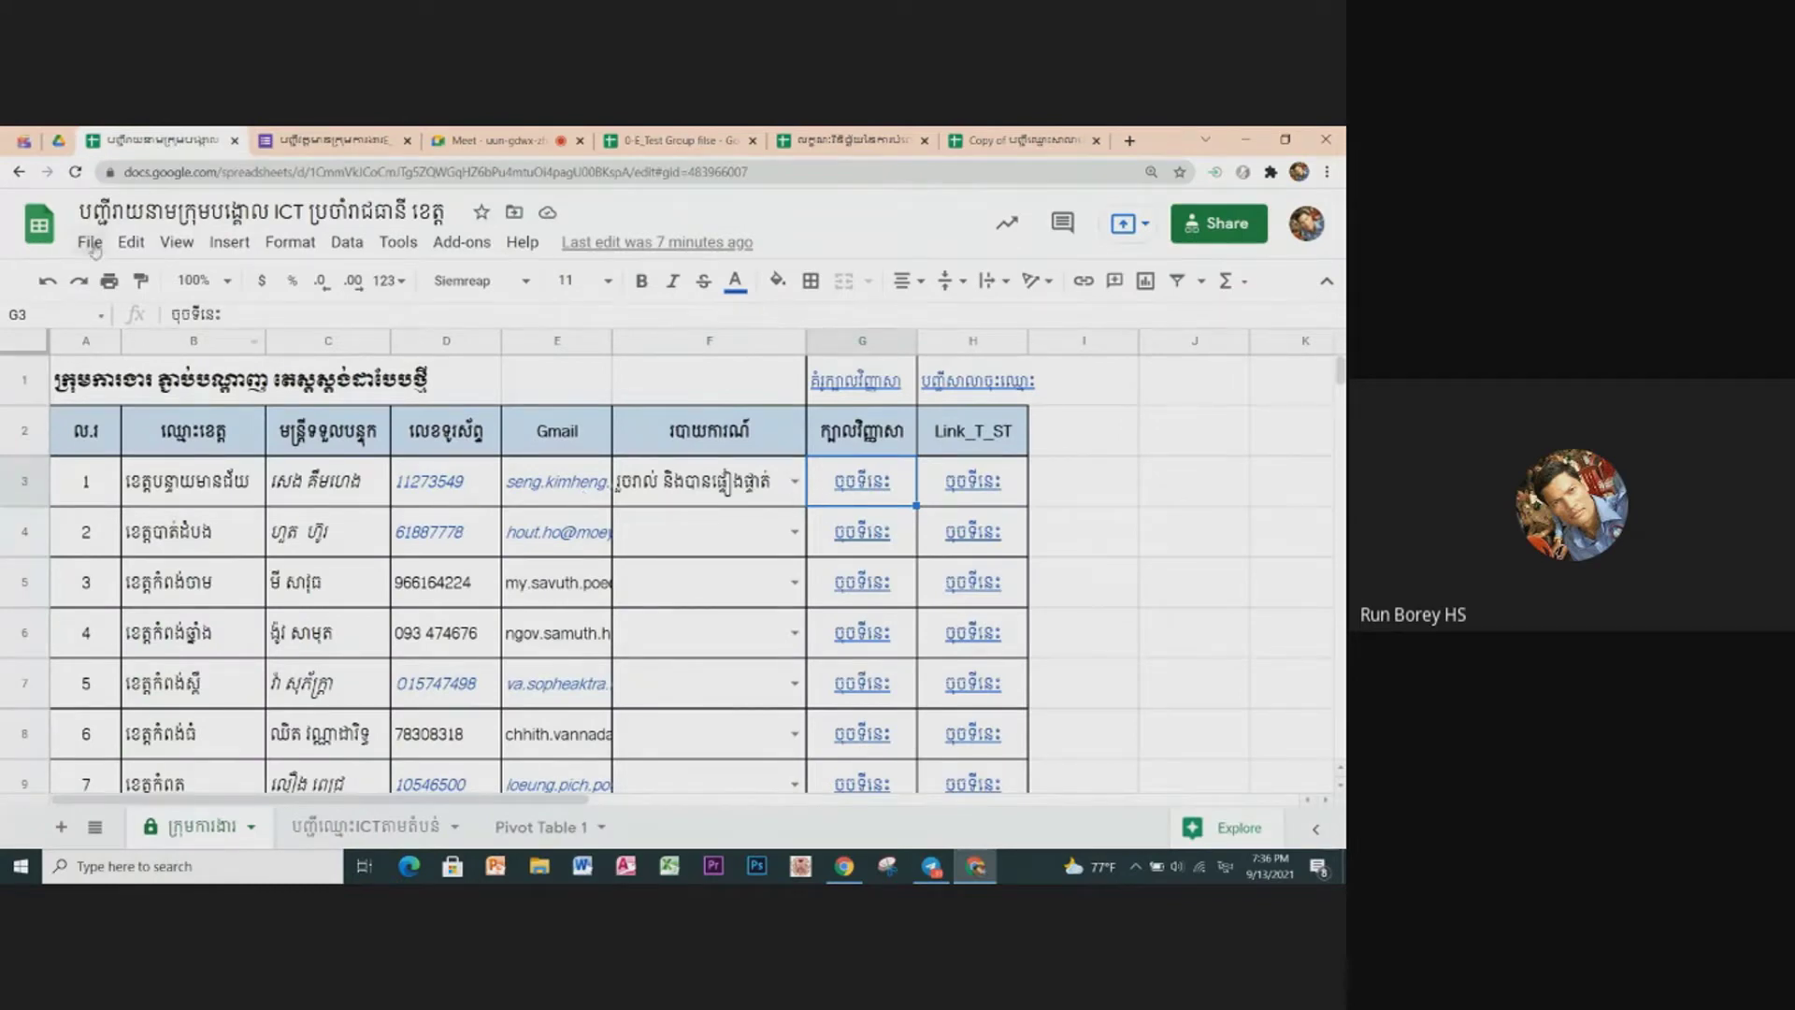
Step: Select columns G and H, then inspect the Link_T_ST heading and H3's test link
left_click(857, 344)
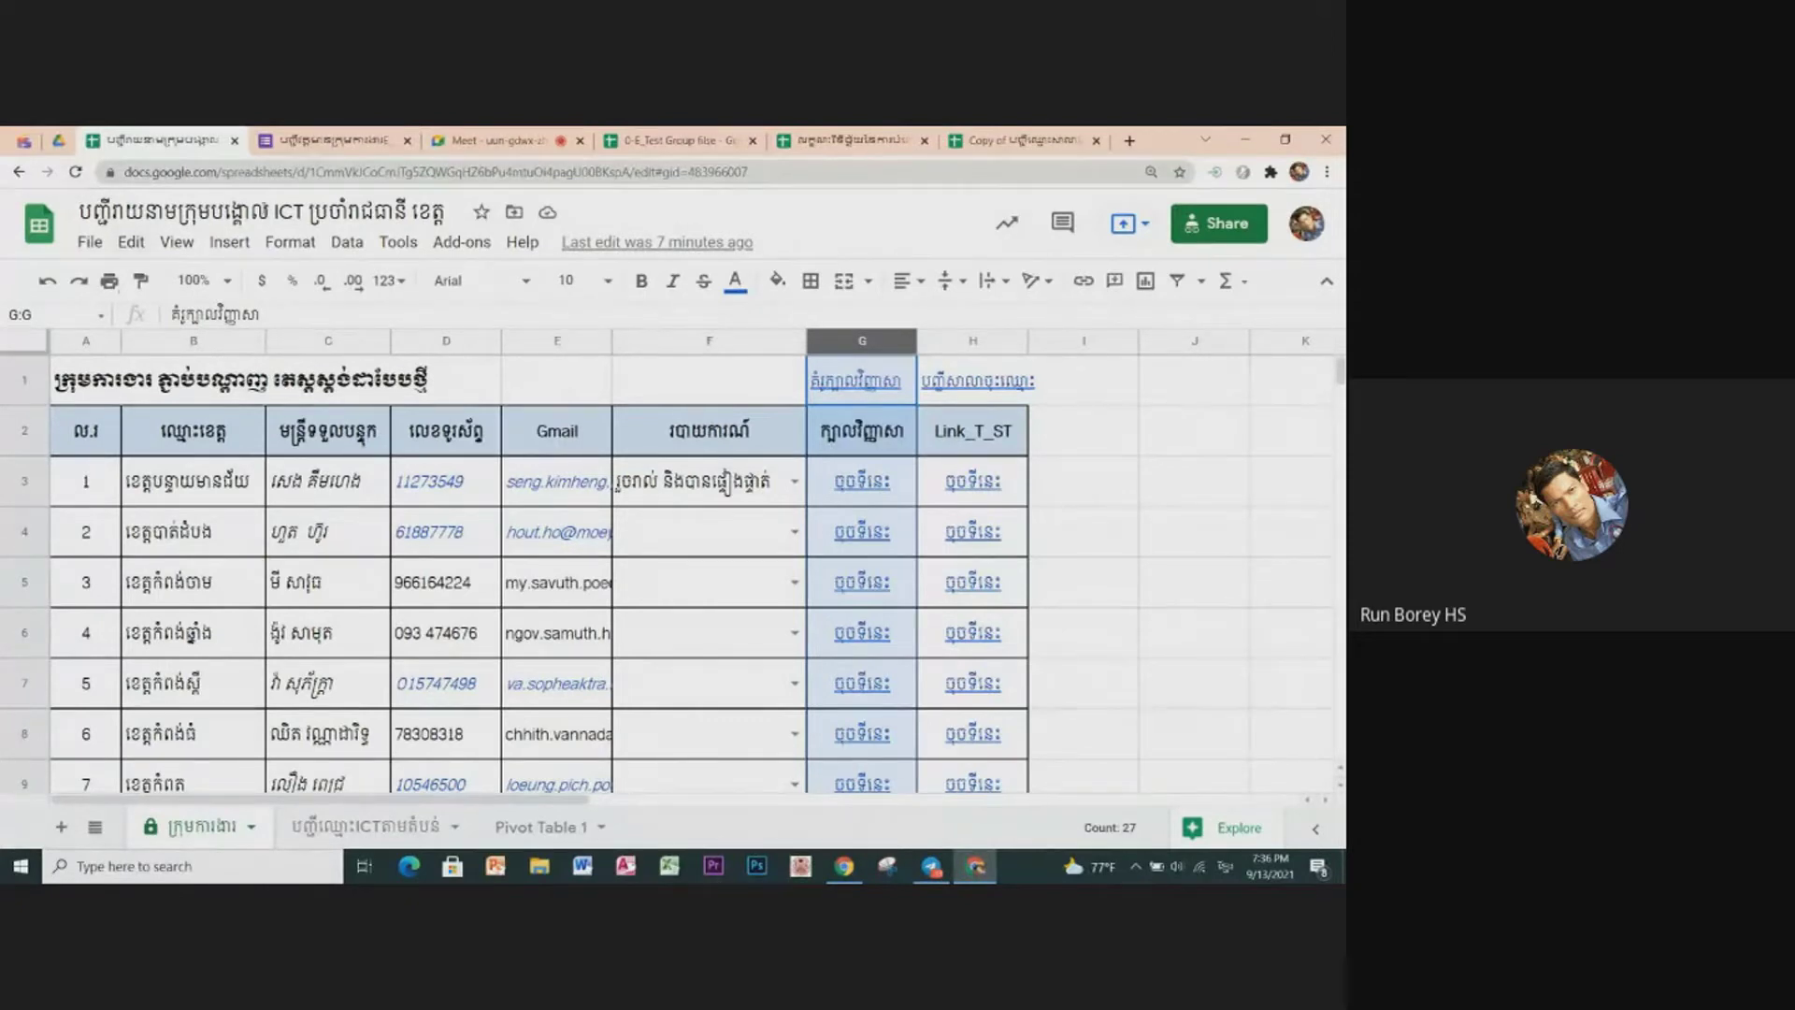
left_click(1167, 500)
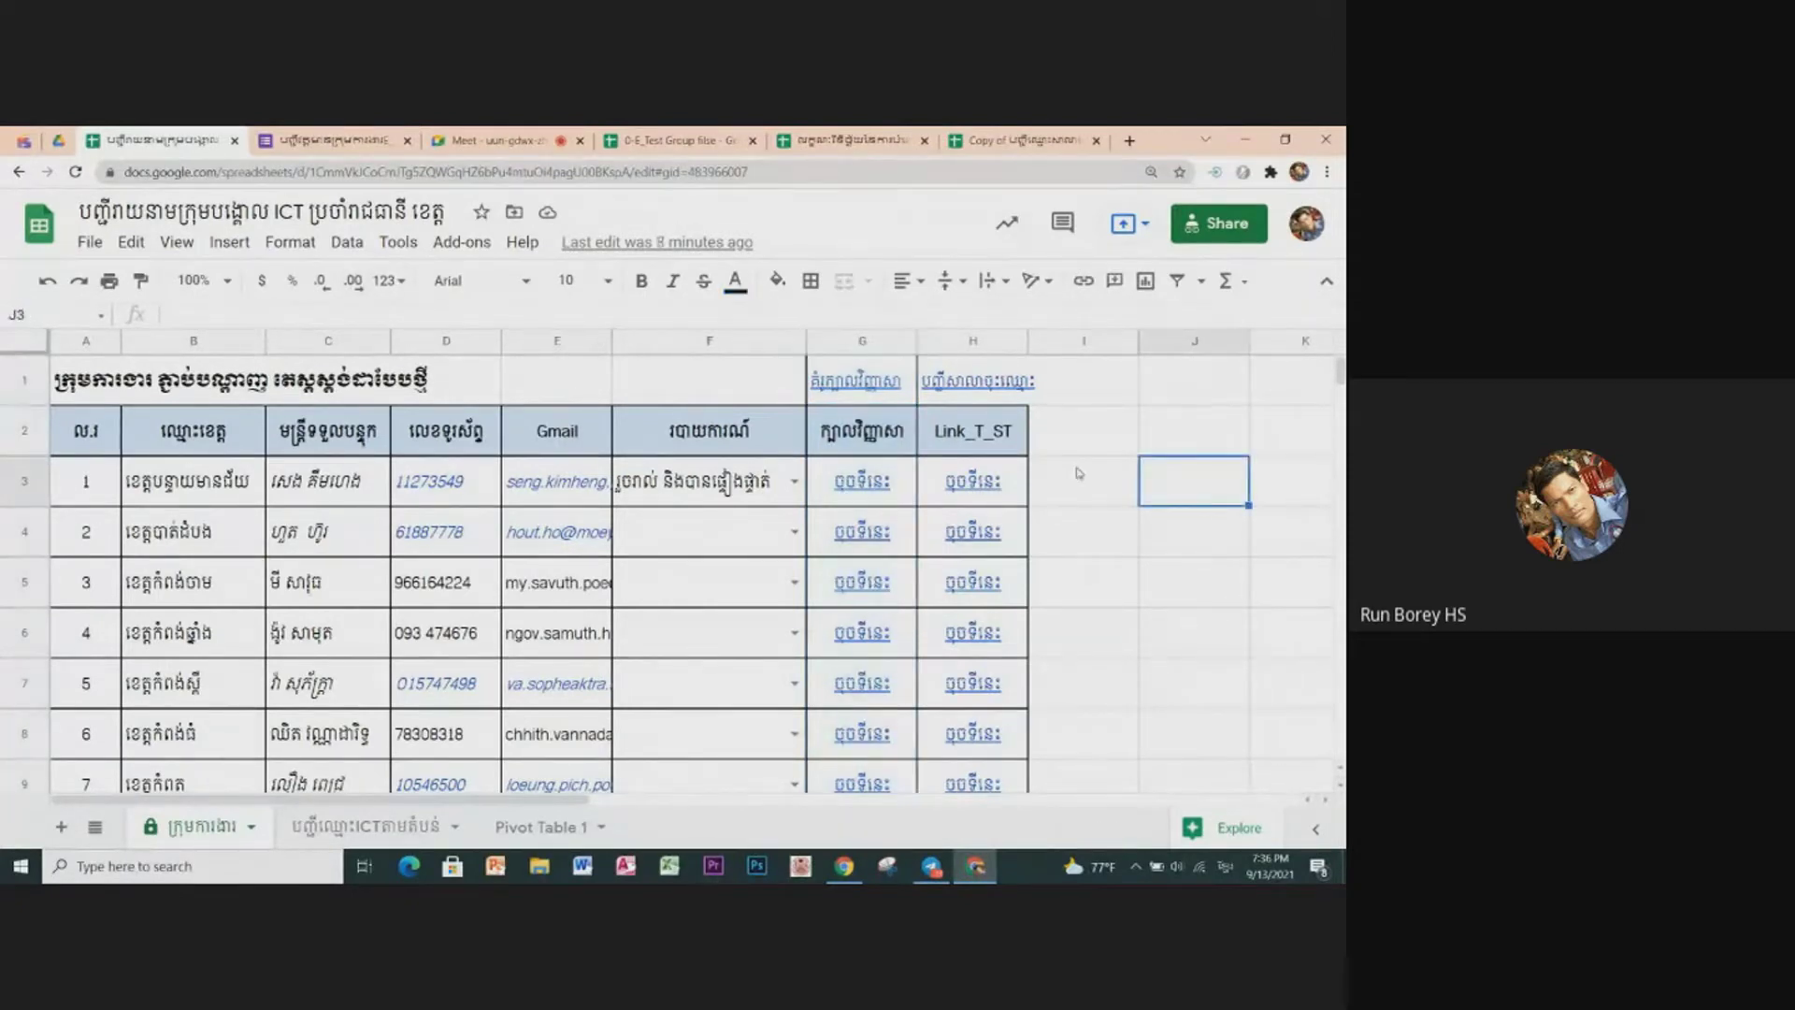
left_click(962, 346)
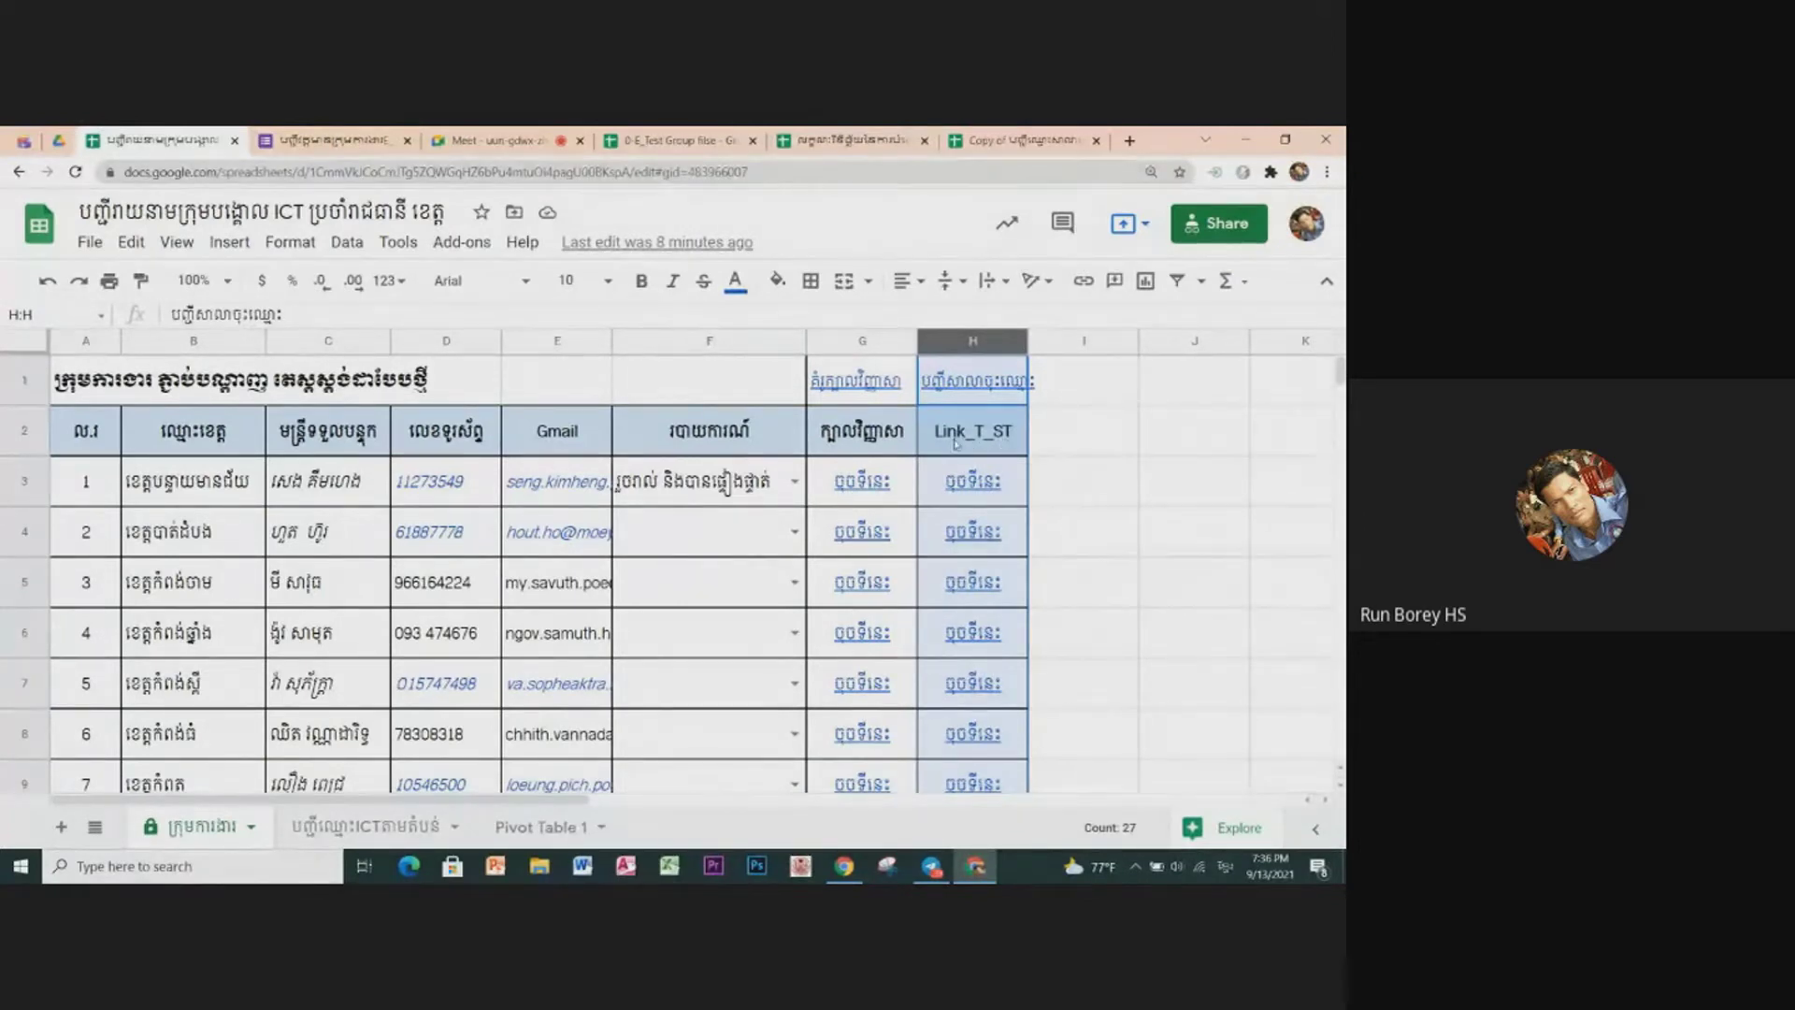
left_click(972, 440)
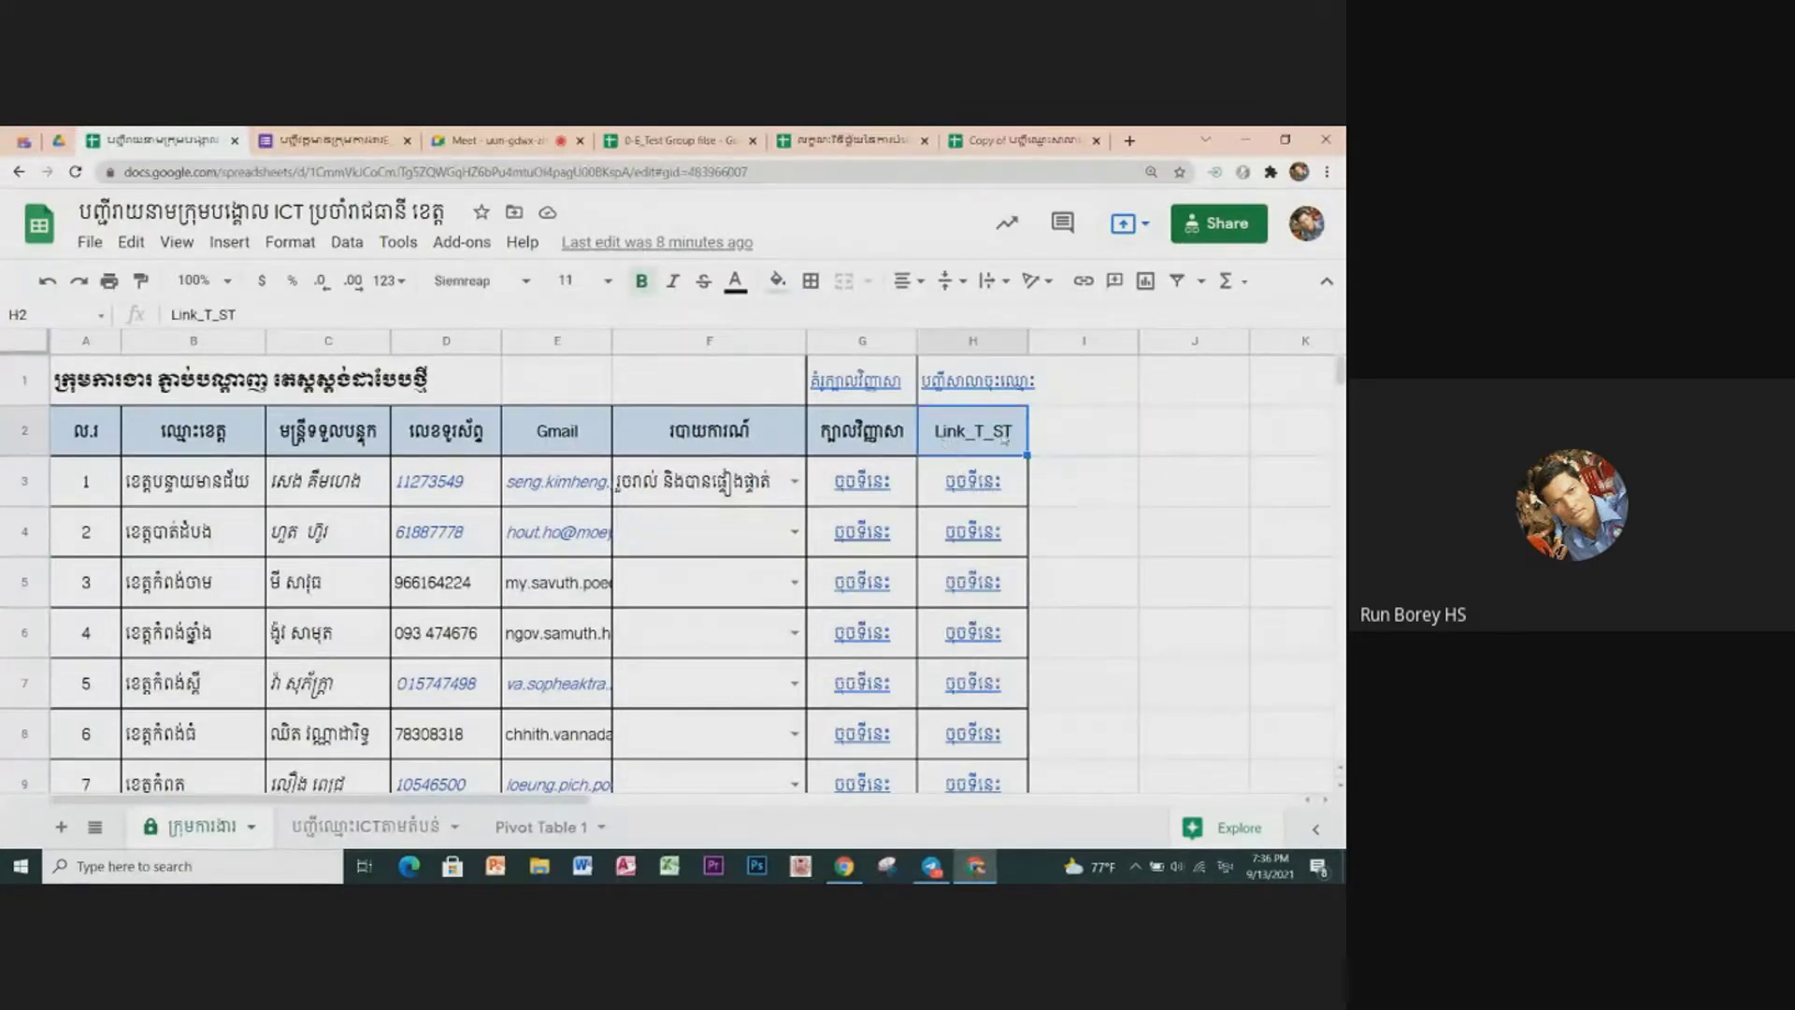
left_click(968, 488)
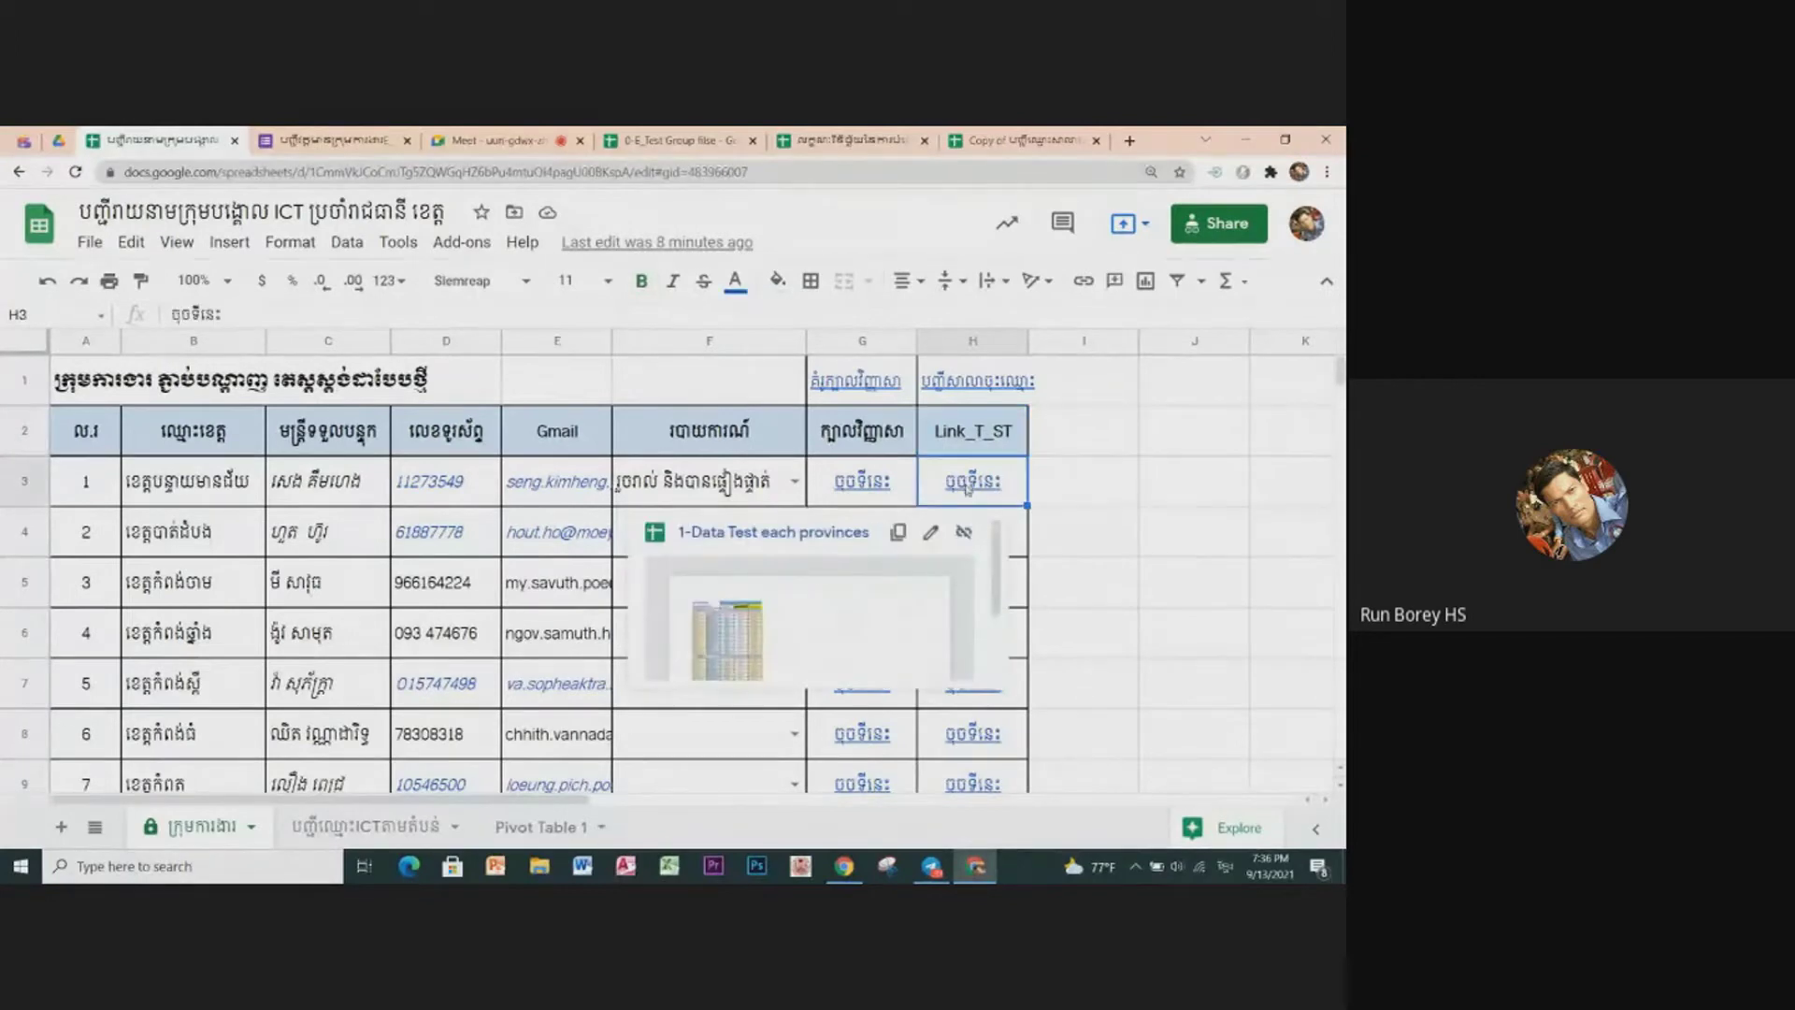
Step: Preview the Link_T_ST links for the first and second province rows in column H
left_click(1168, 487)
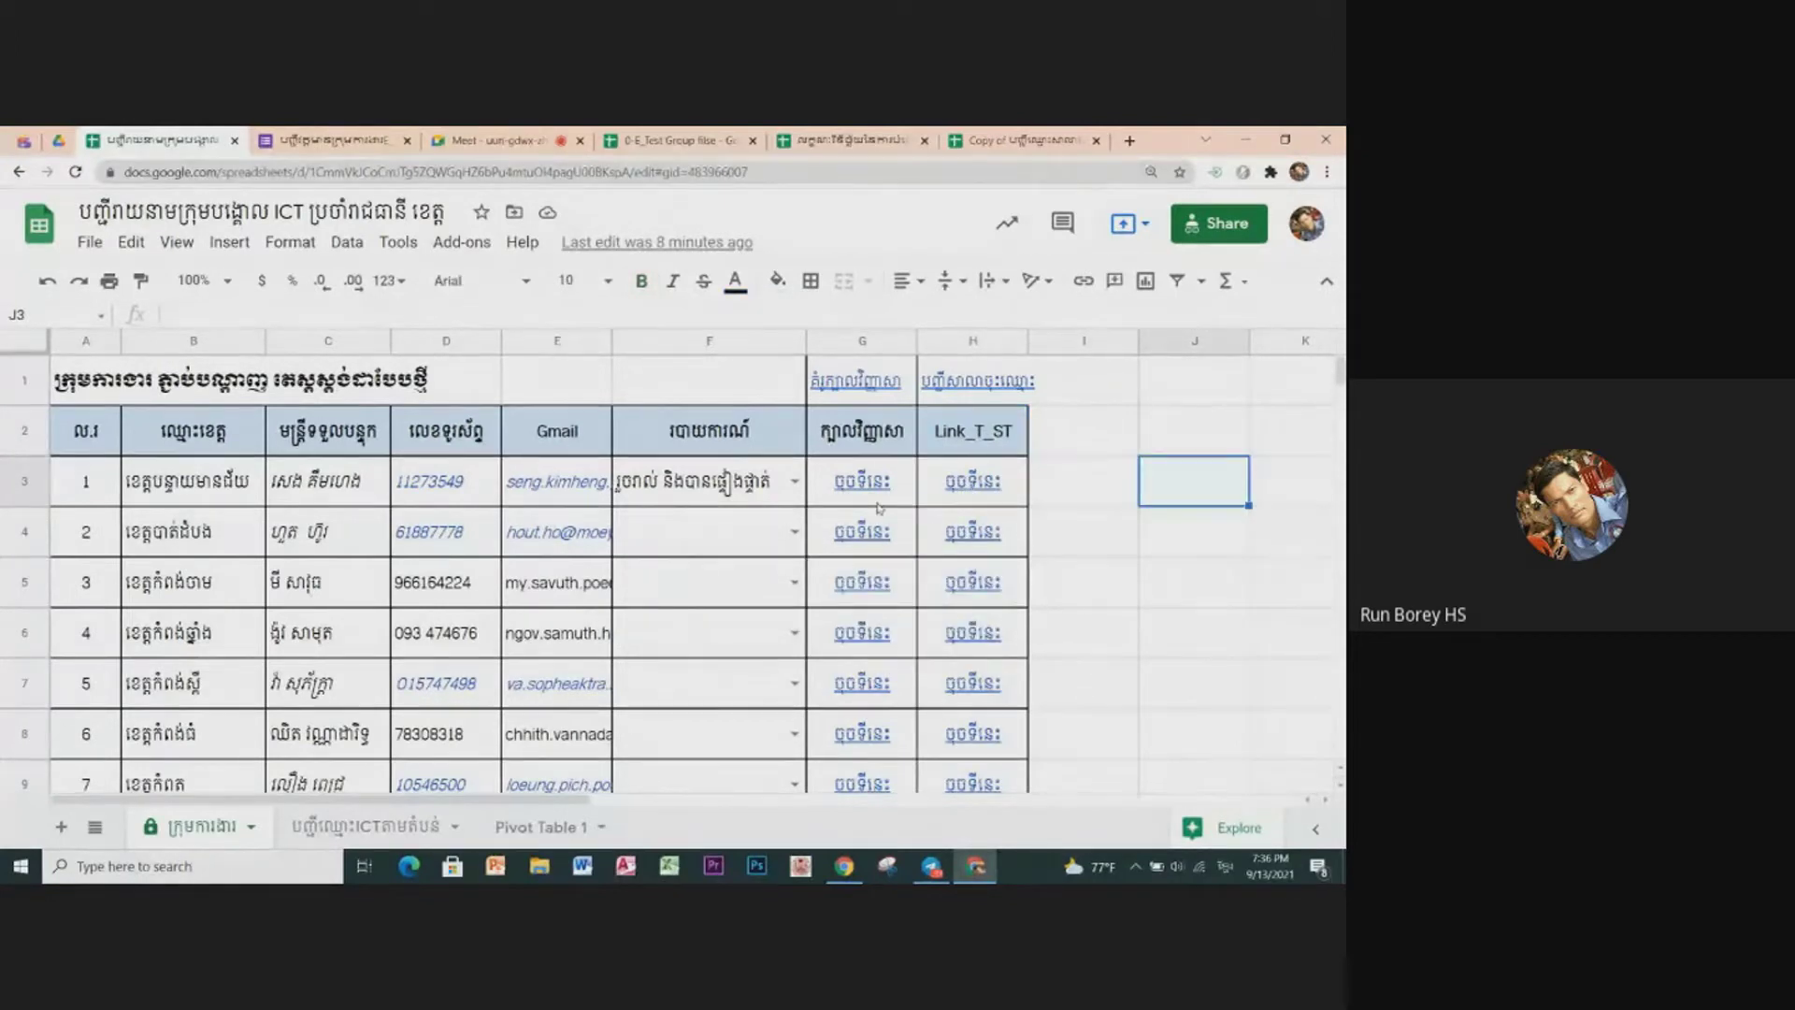
left_click(22, 482)
left_click(973, 491)
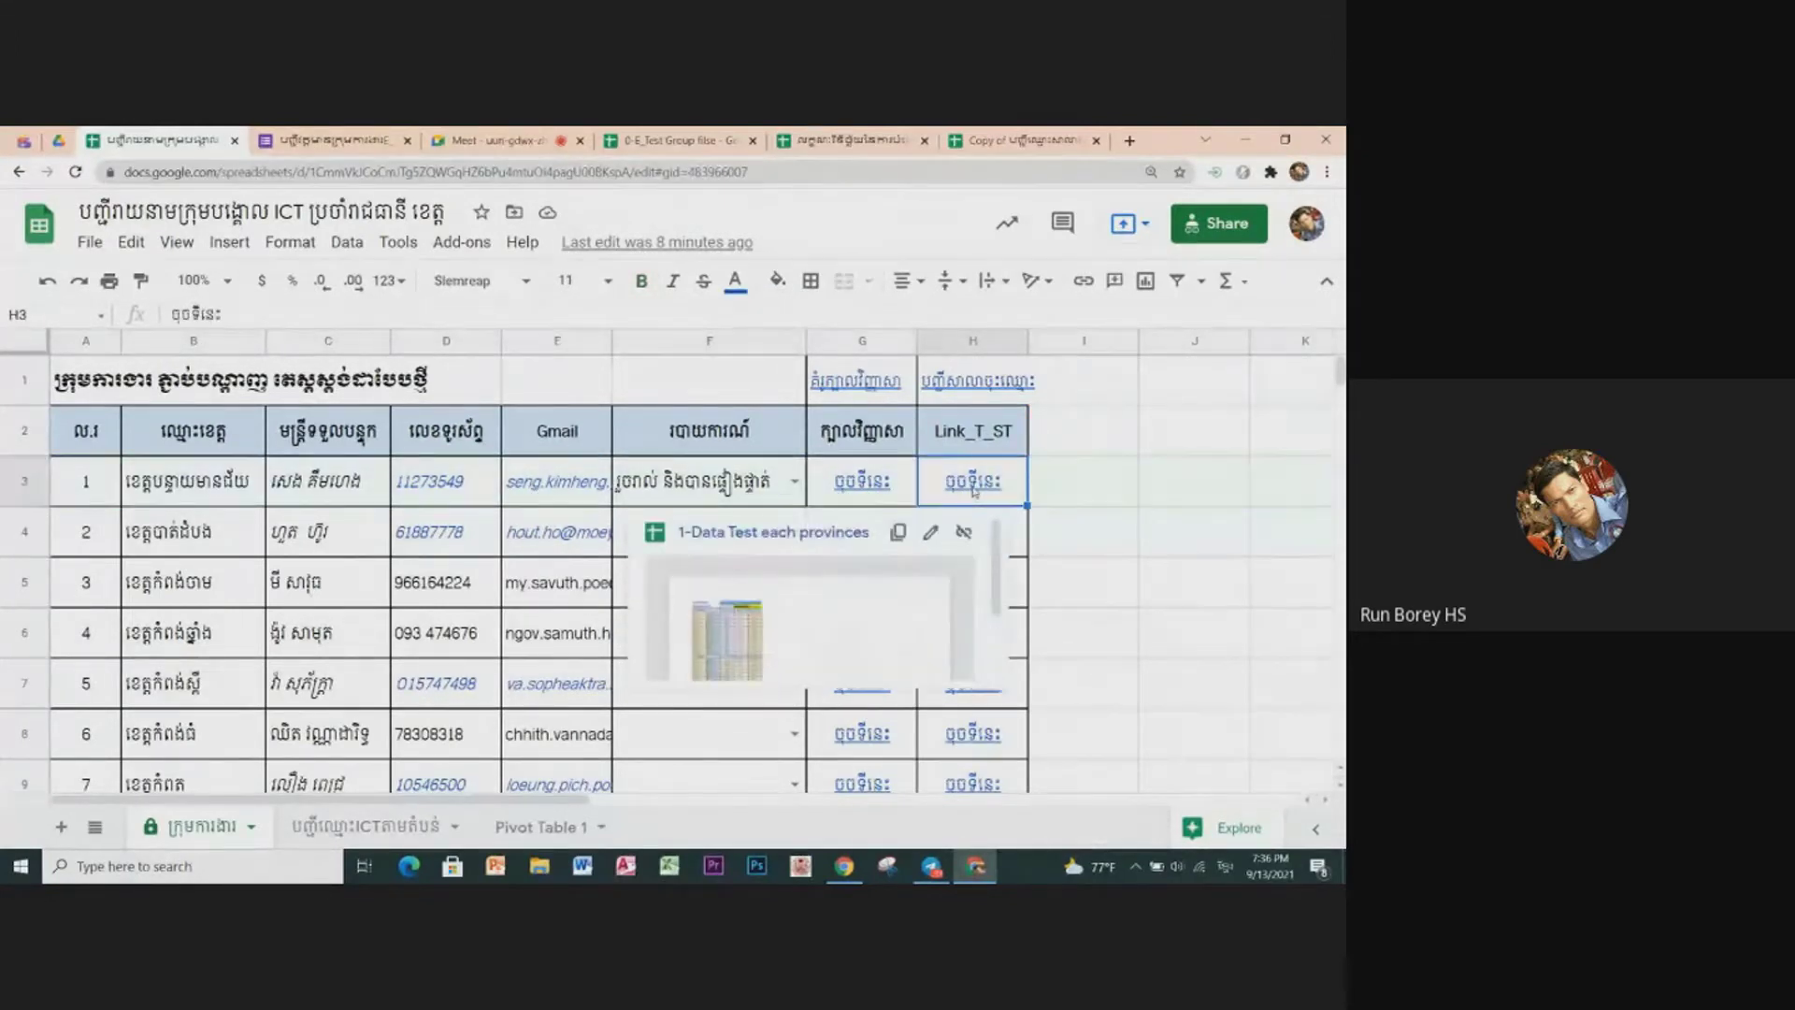
left_click(23, 531)
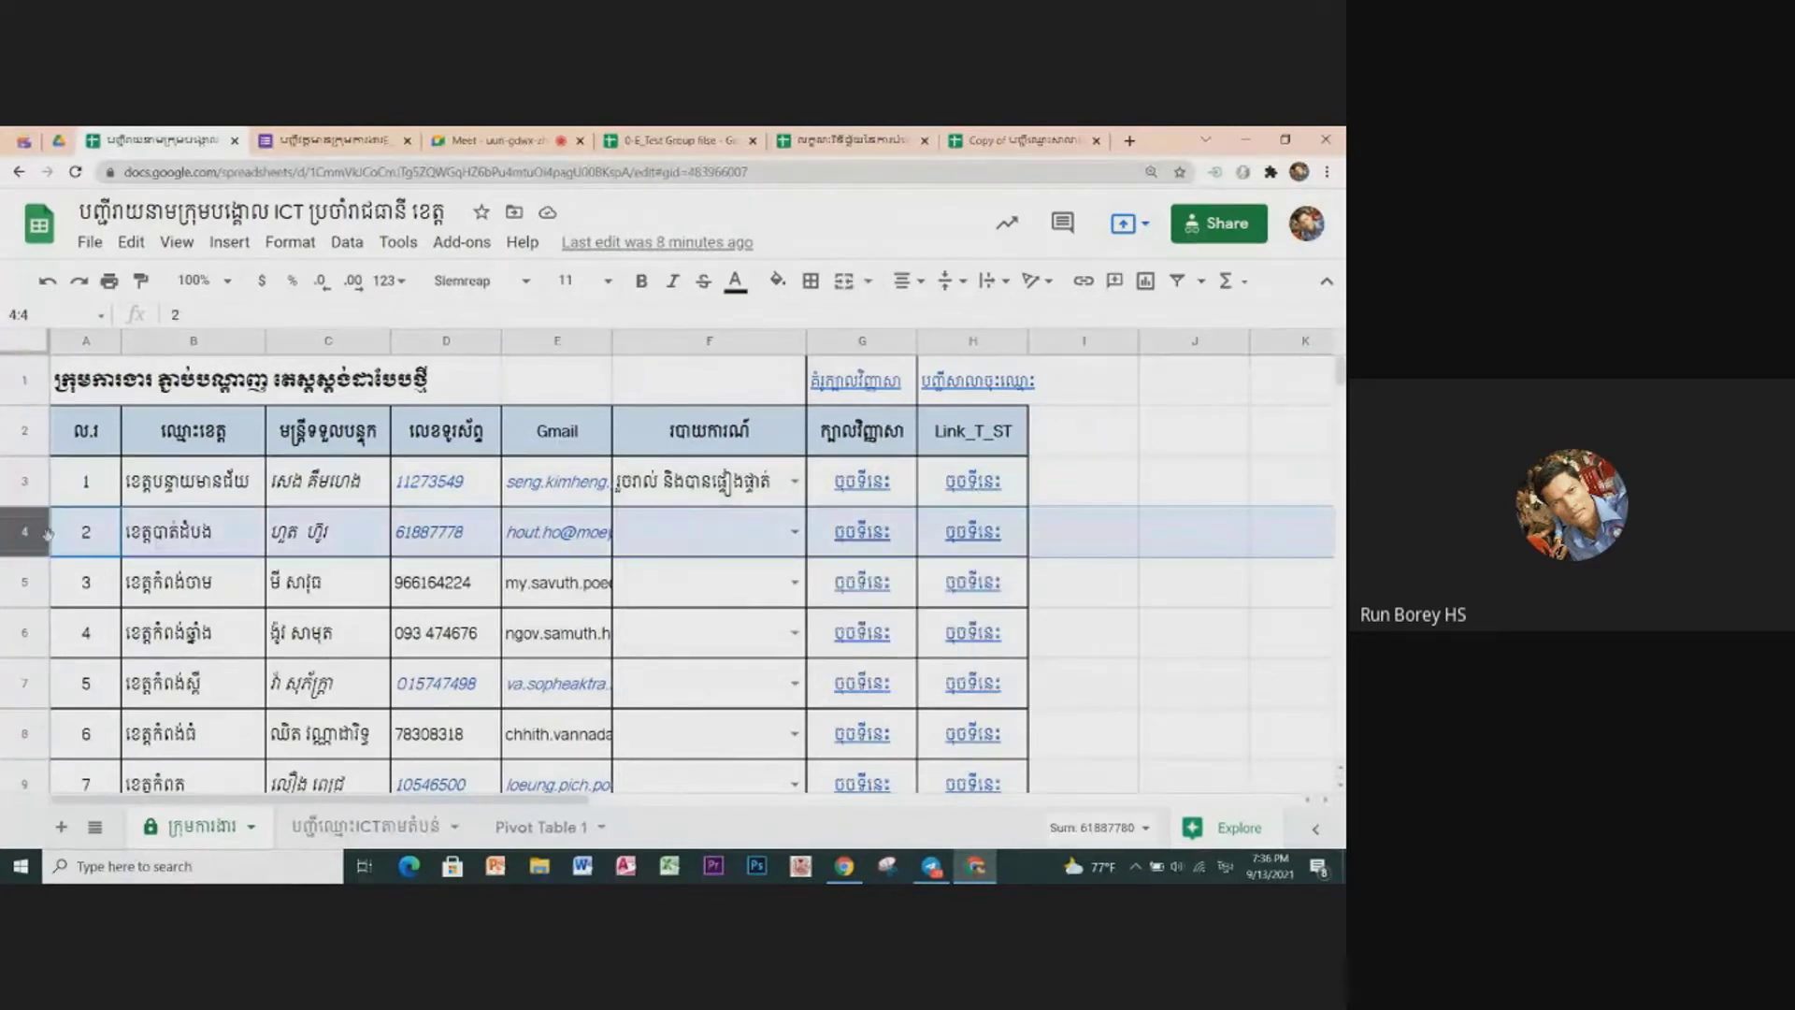
left_click(980, 535)
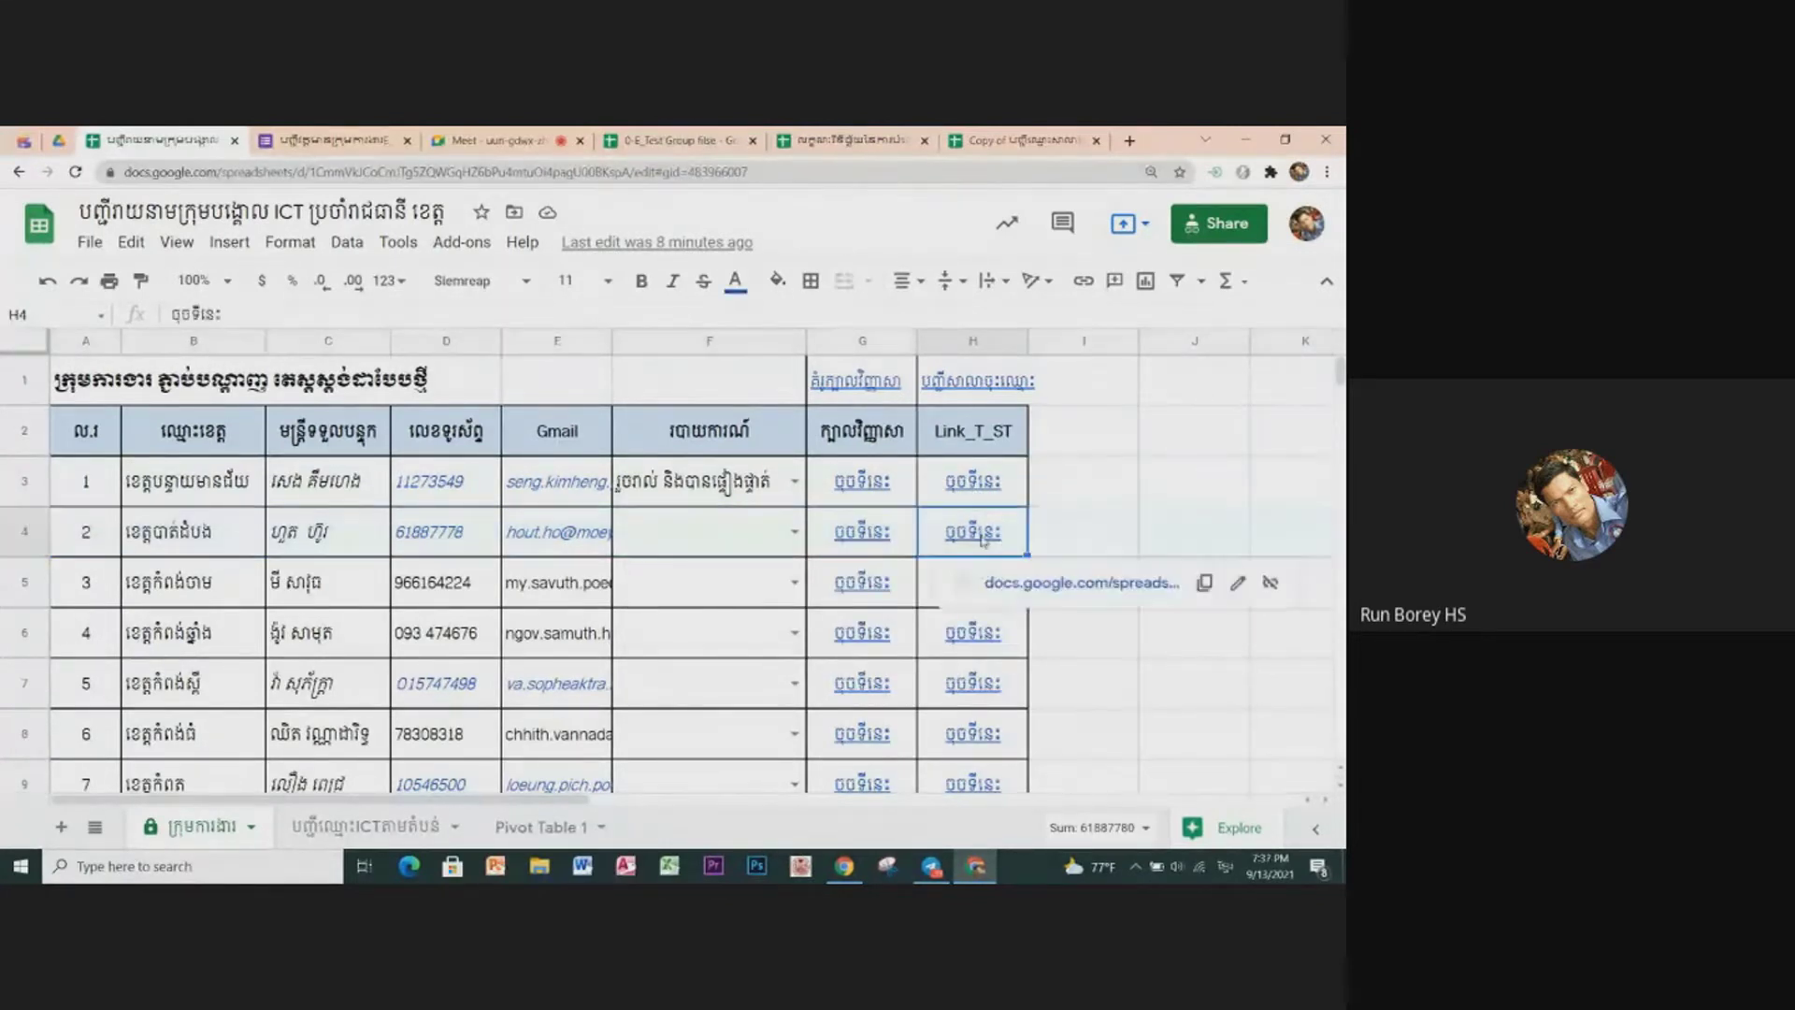
left_click(1115, 537)
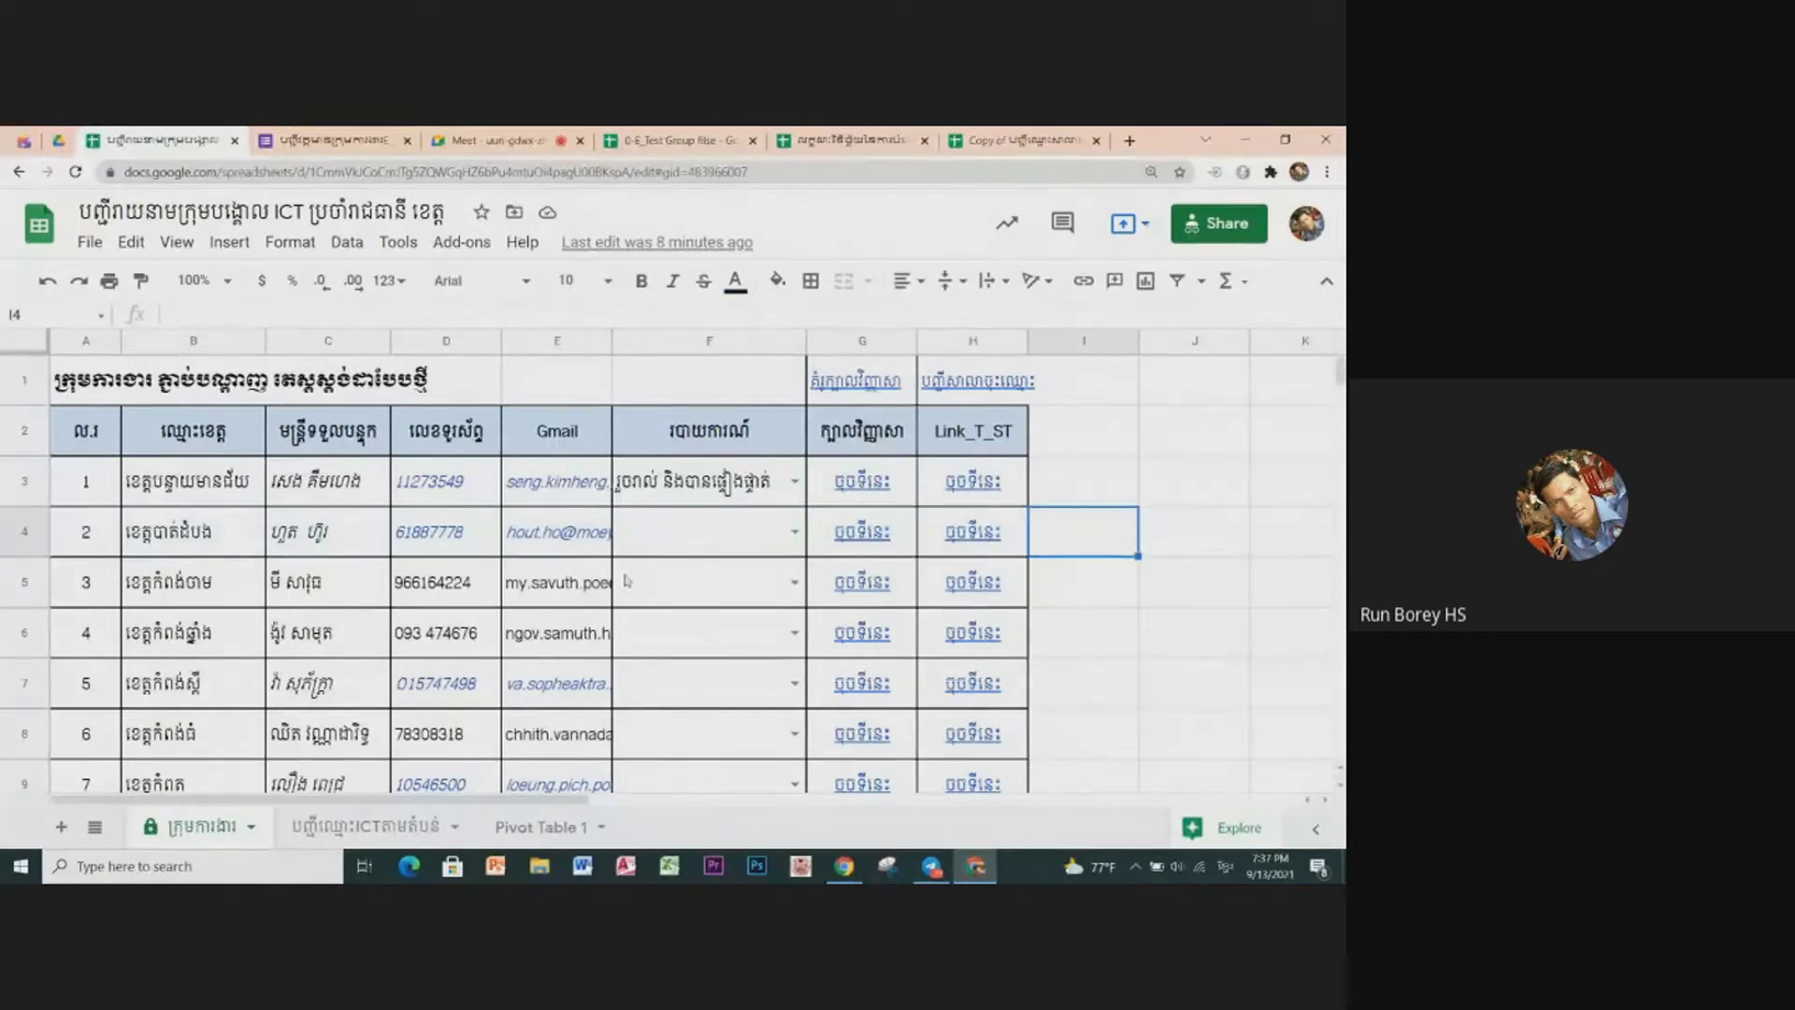
left_click(4, 535)
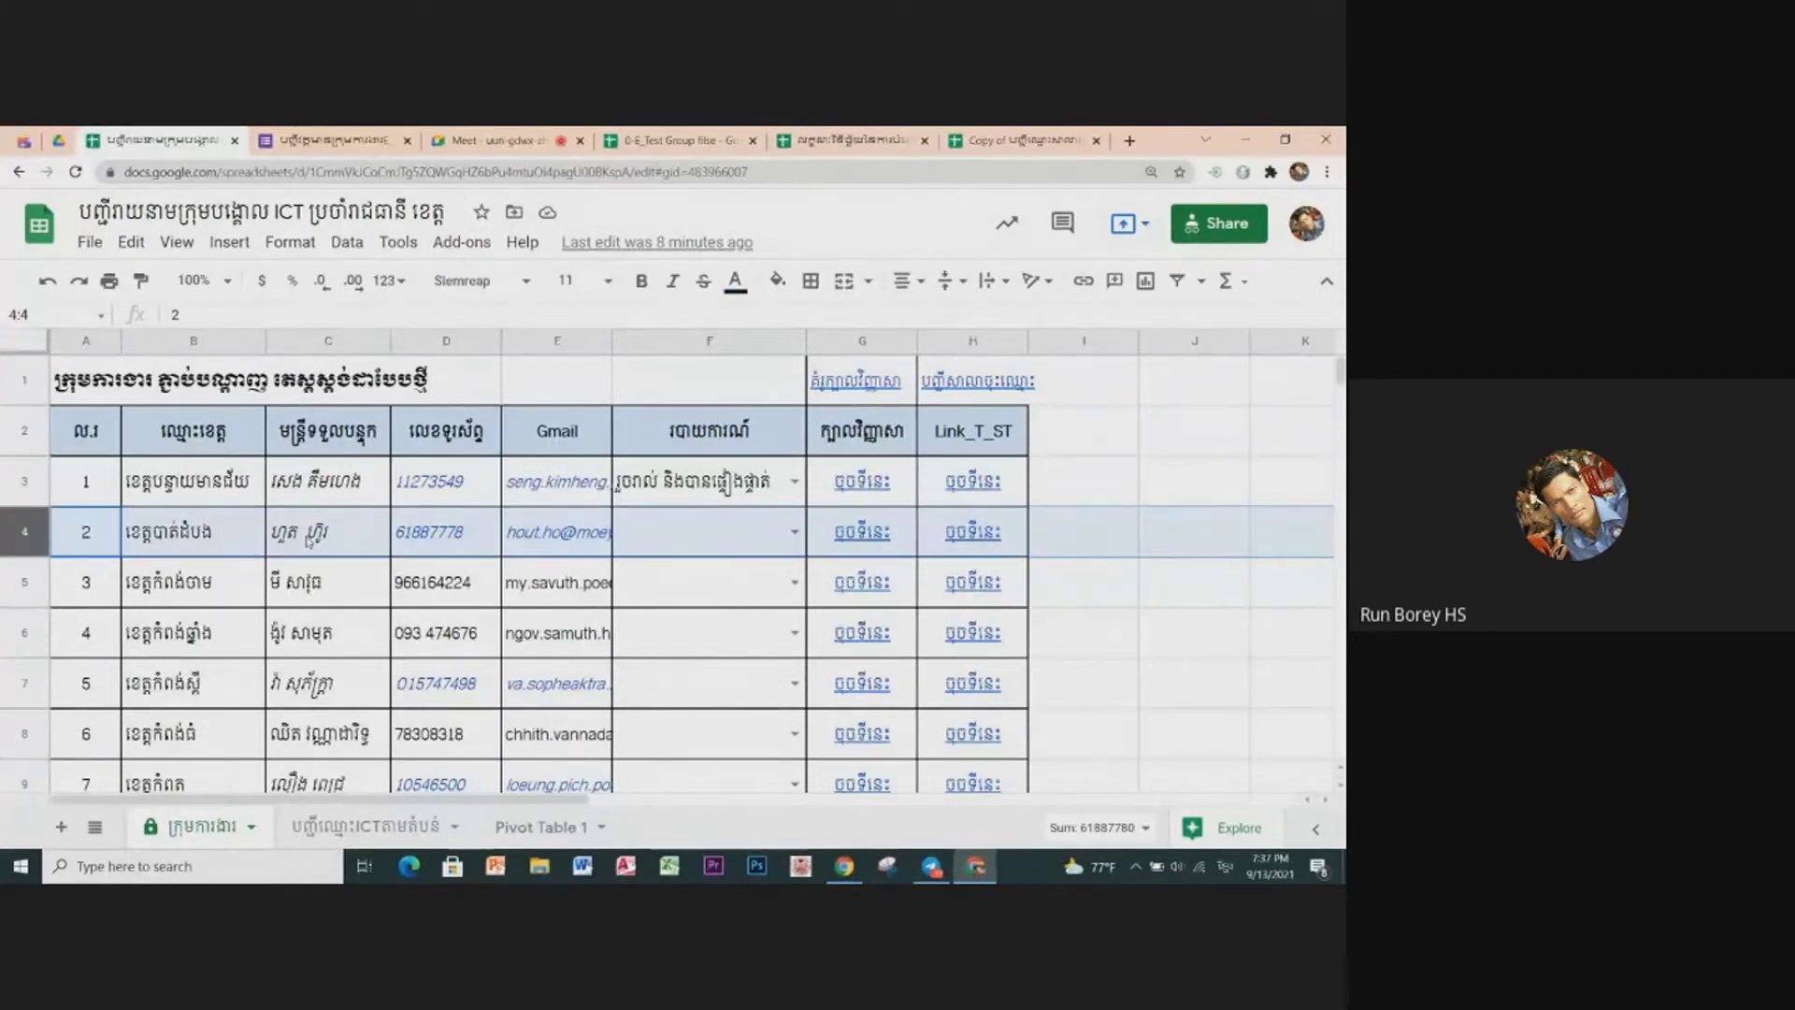
Step: Check the fourth province's row 6 and its link, then clear the selection
scroll(454, 682, "down", 2)
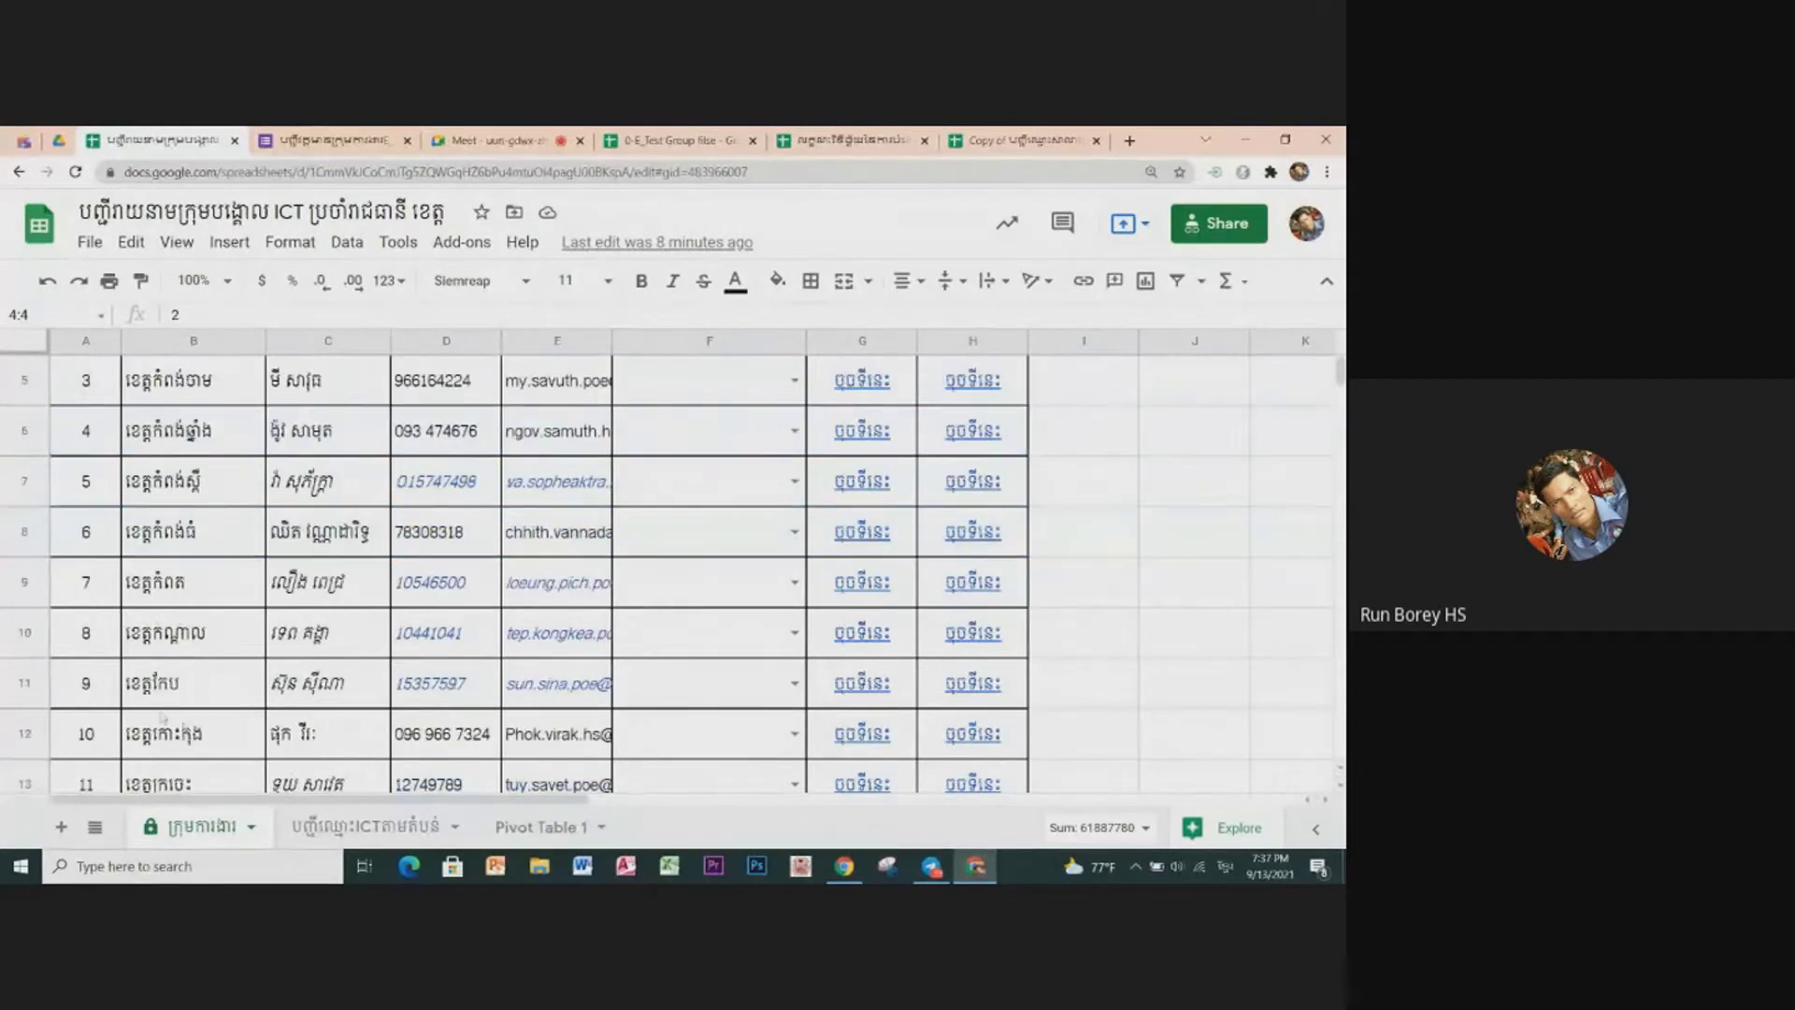
scroll(234, 744, "up", 1)
scroll(292, 750, "up", 1)
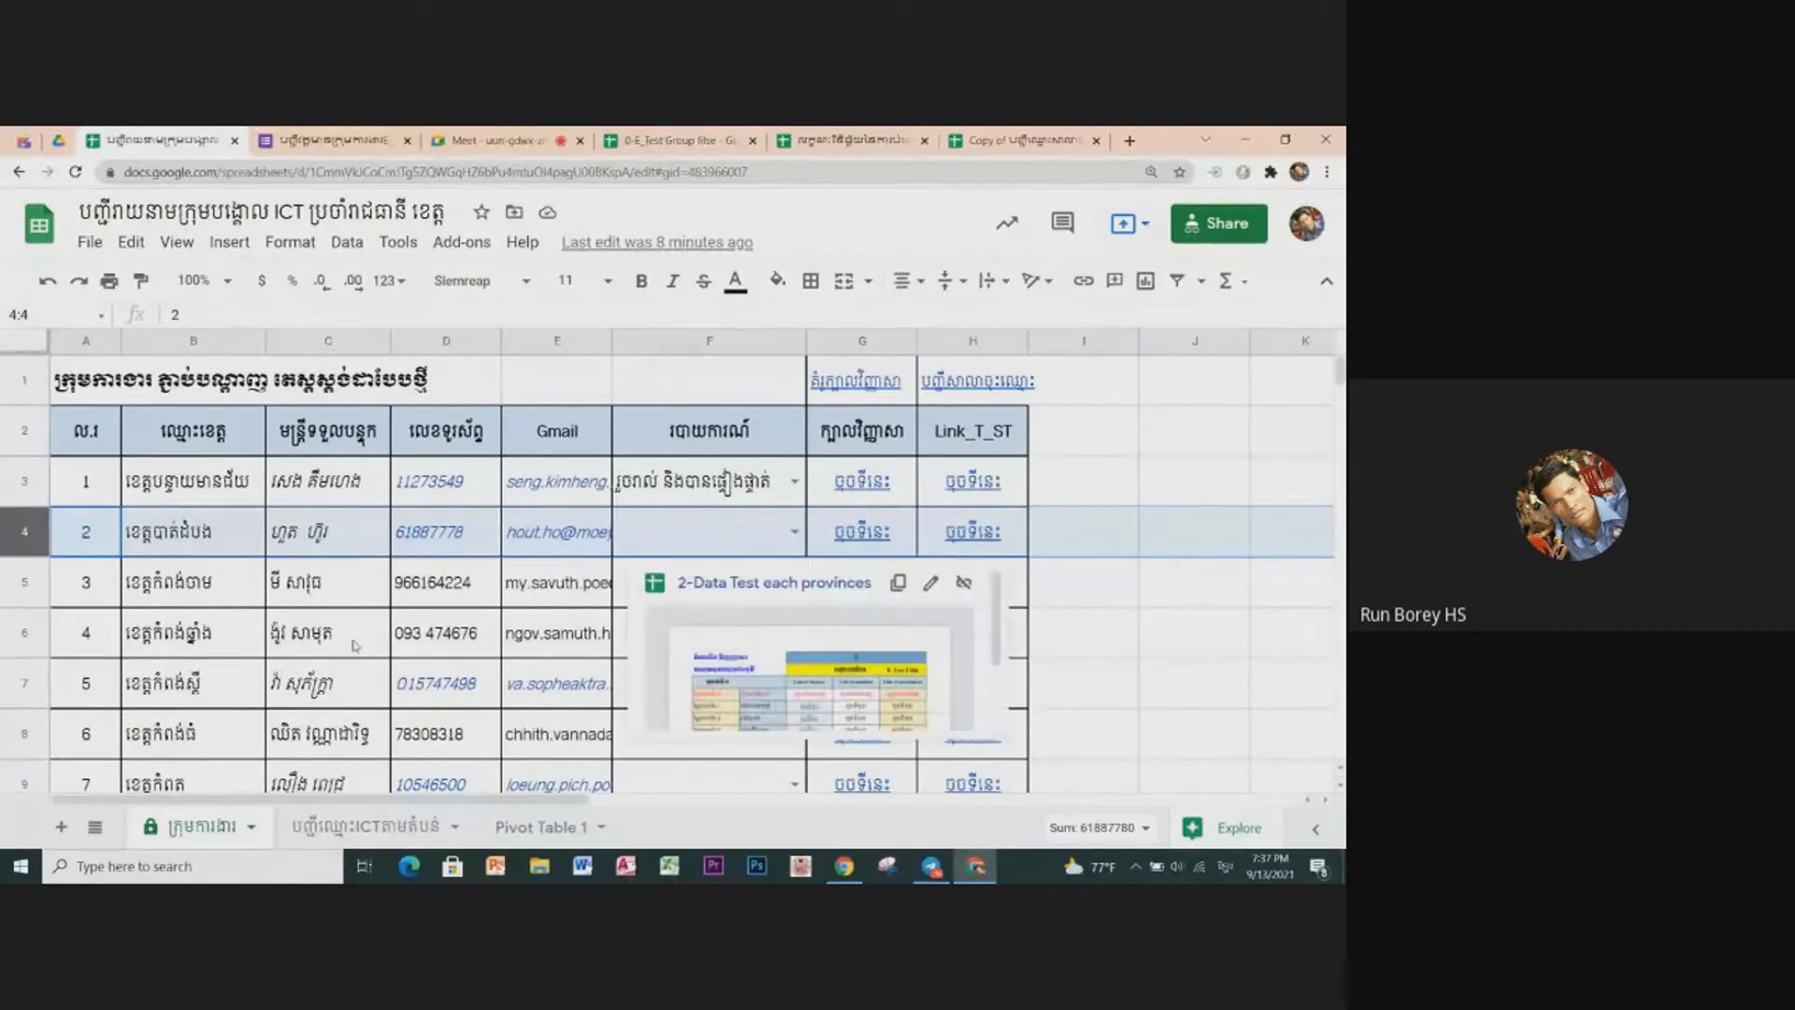
left_click(11, 632)
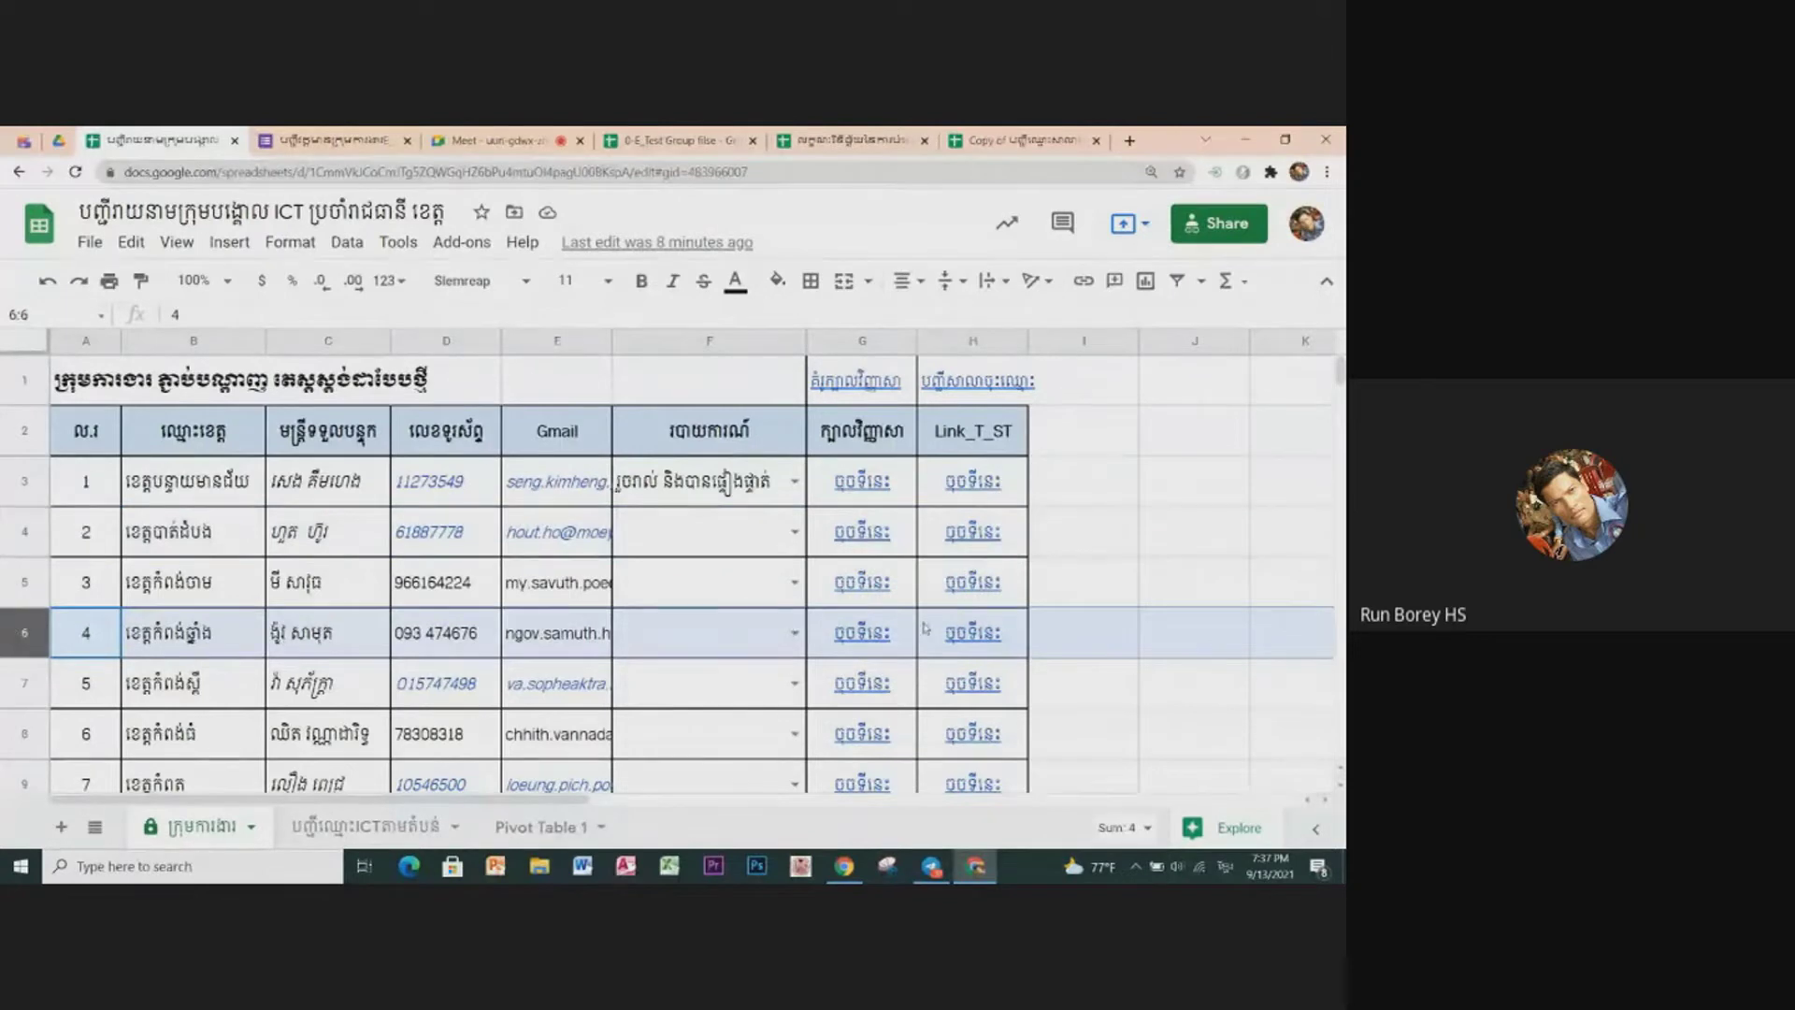
mouse_move(972, 632)
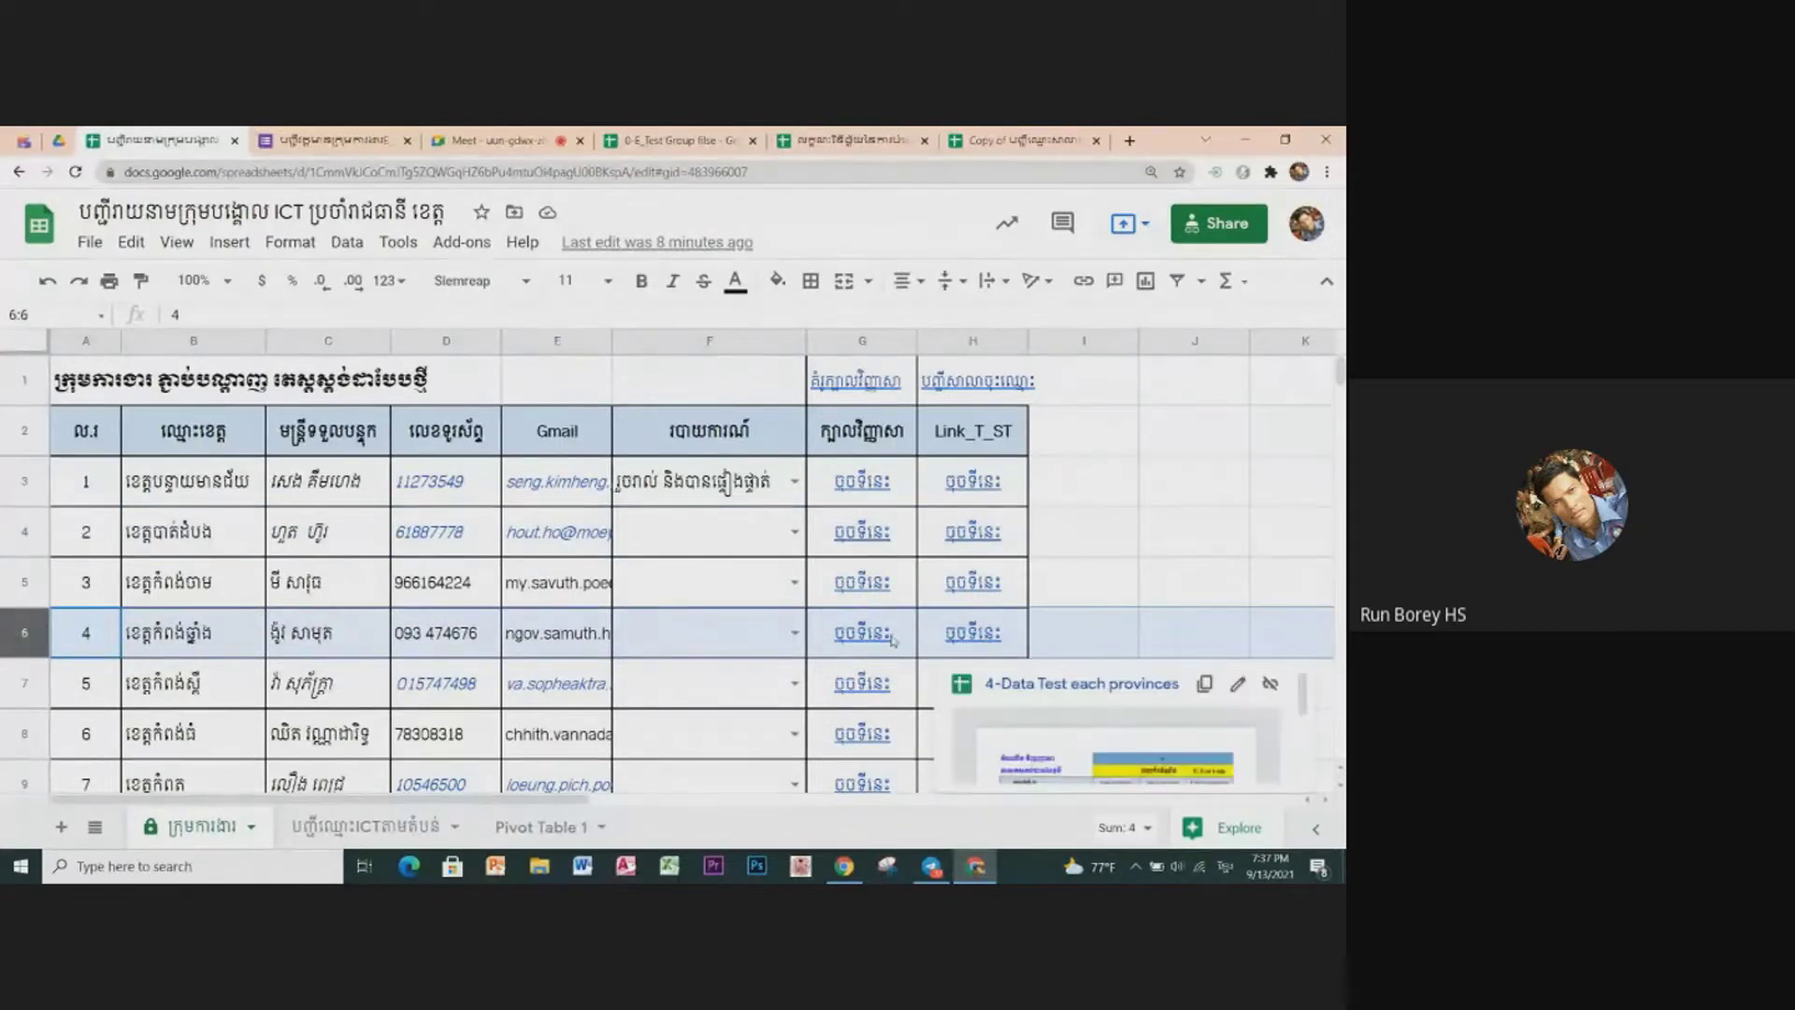
left_click(1103, 643)
scroll(234, 696, "down", 2)
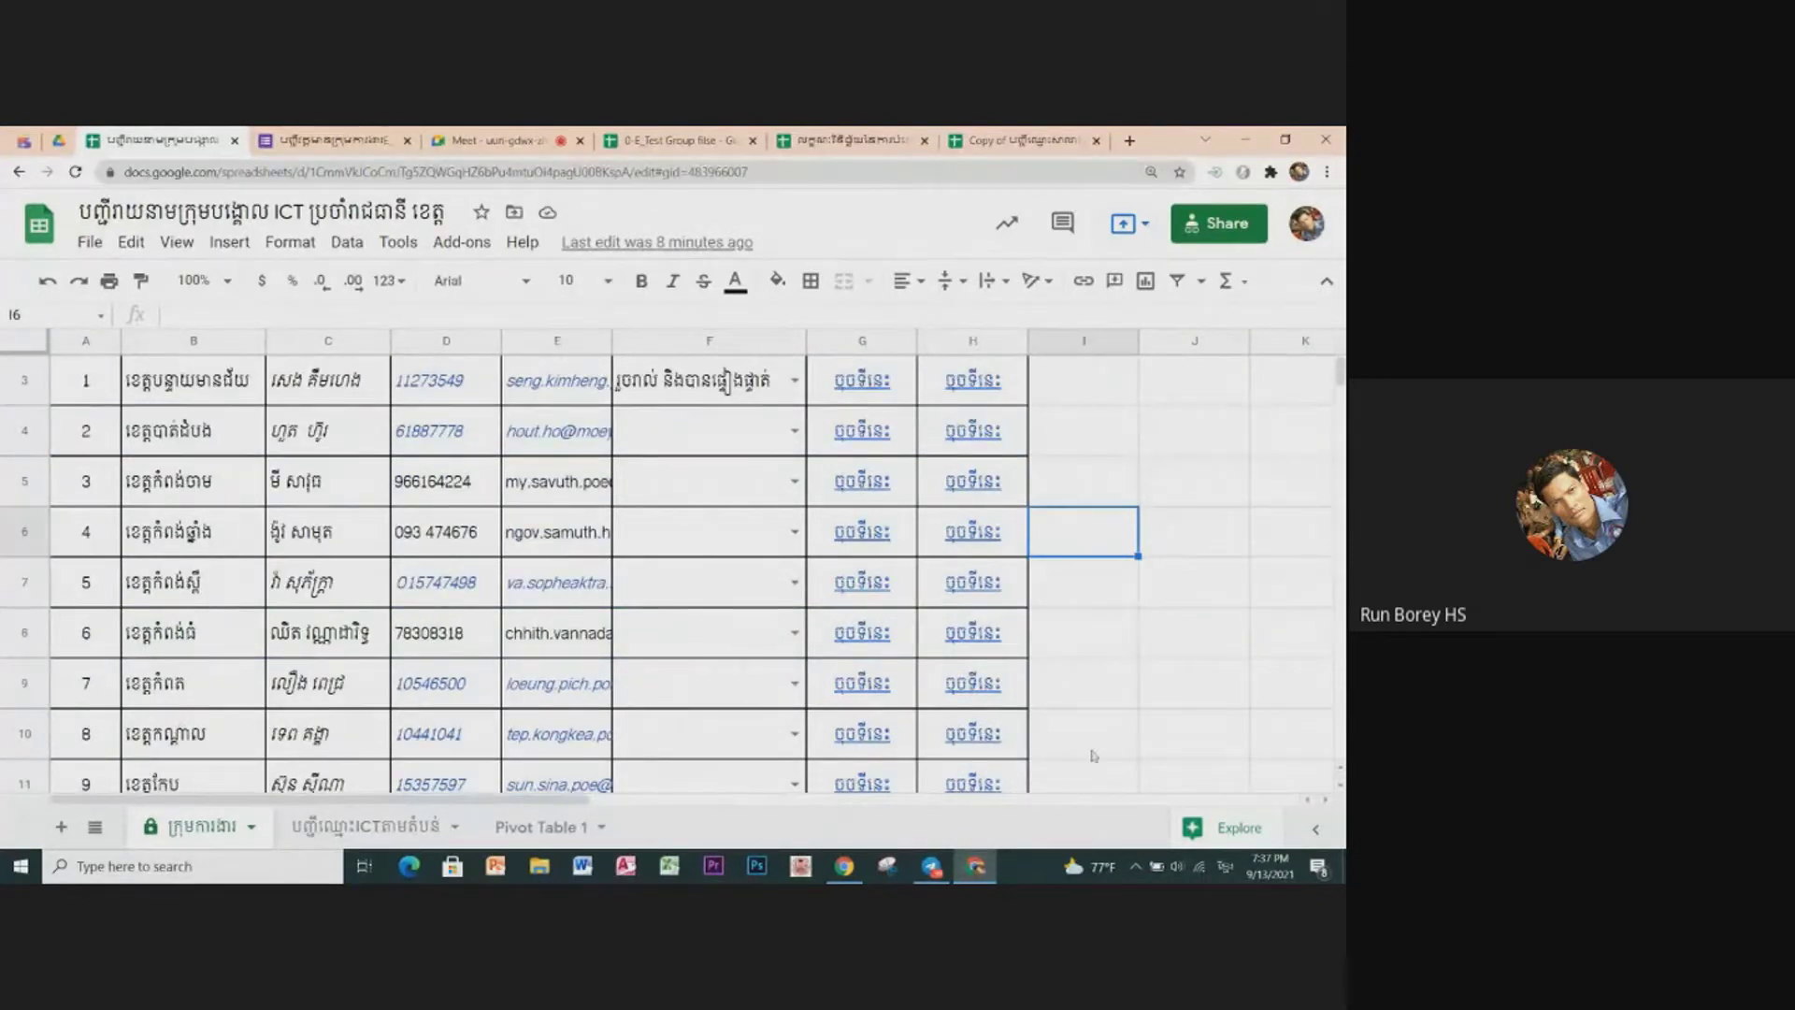
scroll(1125, 682, "up", 2)
left_click(24, 632)
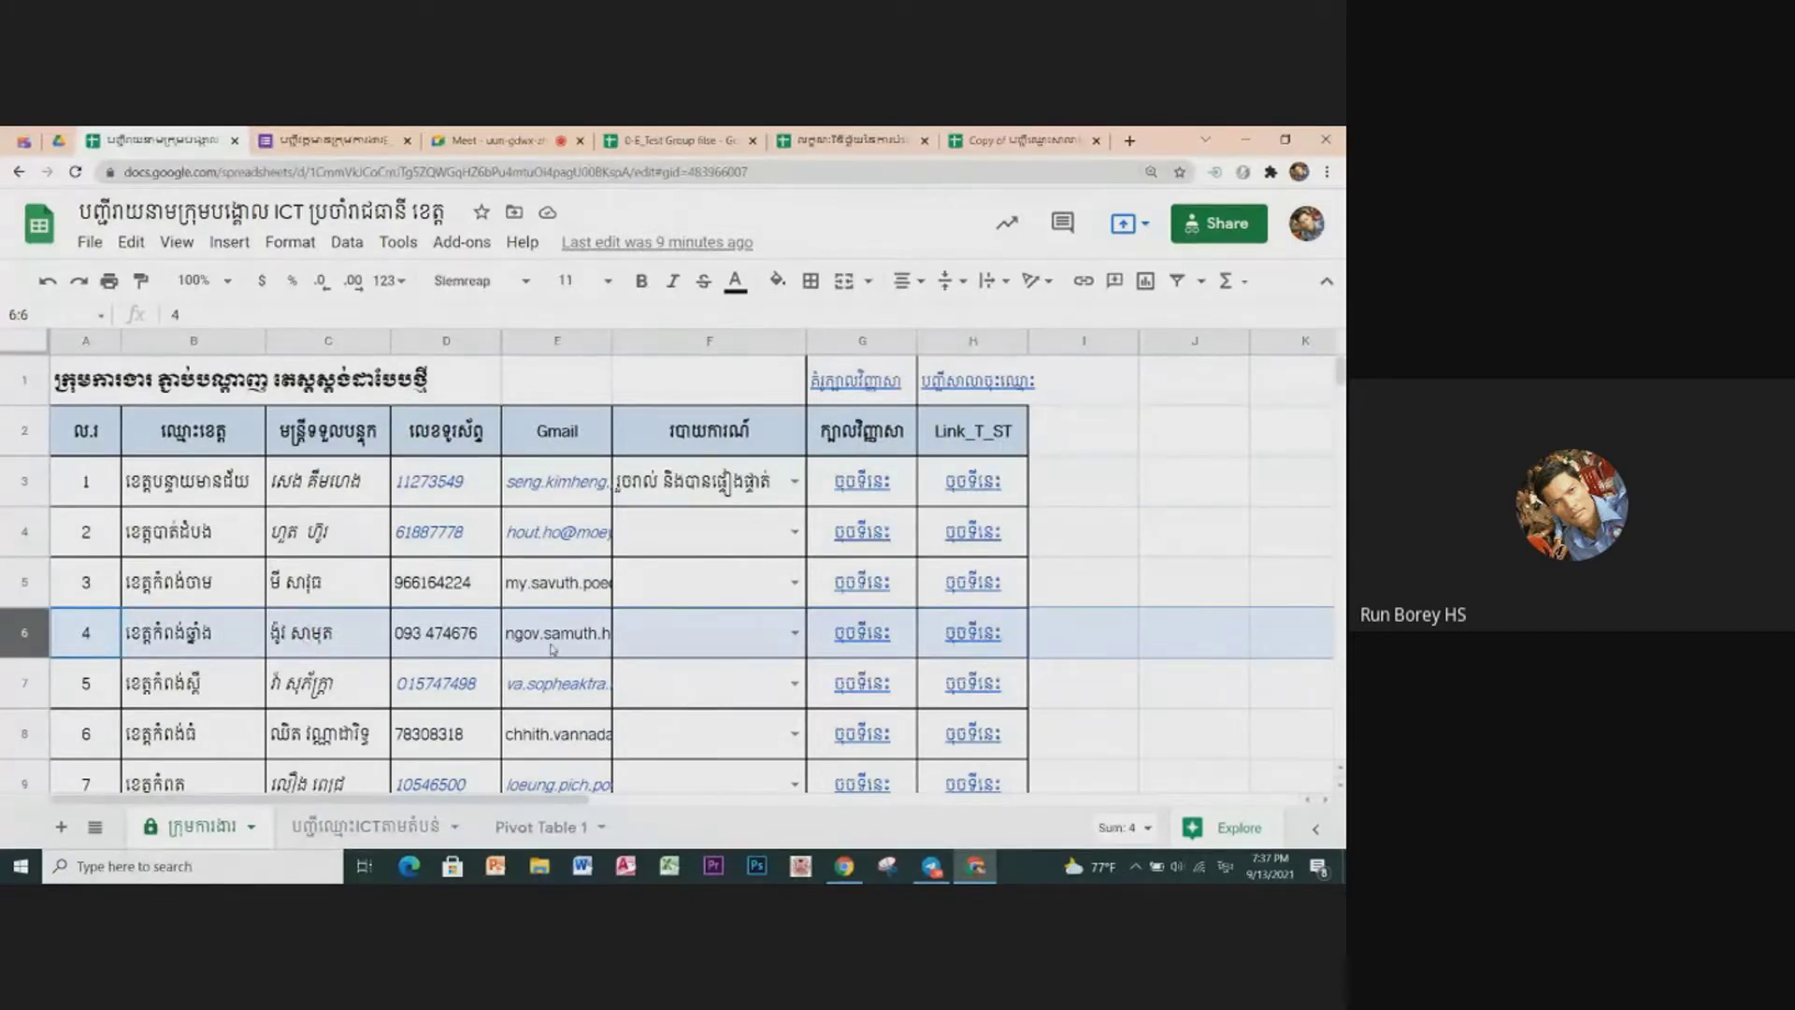
left_click(1150, 587)
Step: Open '1-Data Test each provinces' from the first province's H3 link preview
left_click(11, 481)
mouse_move(861, 481)
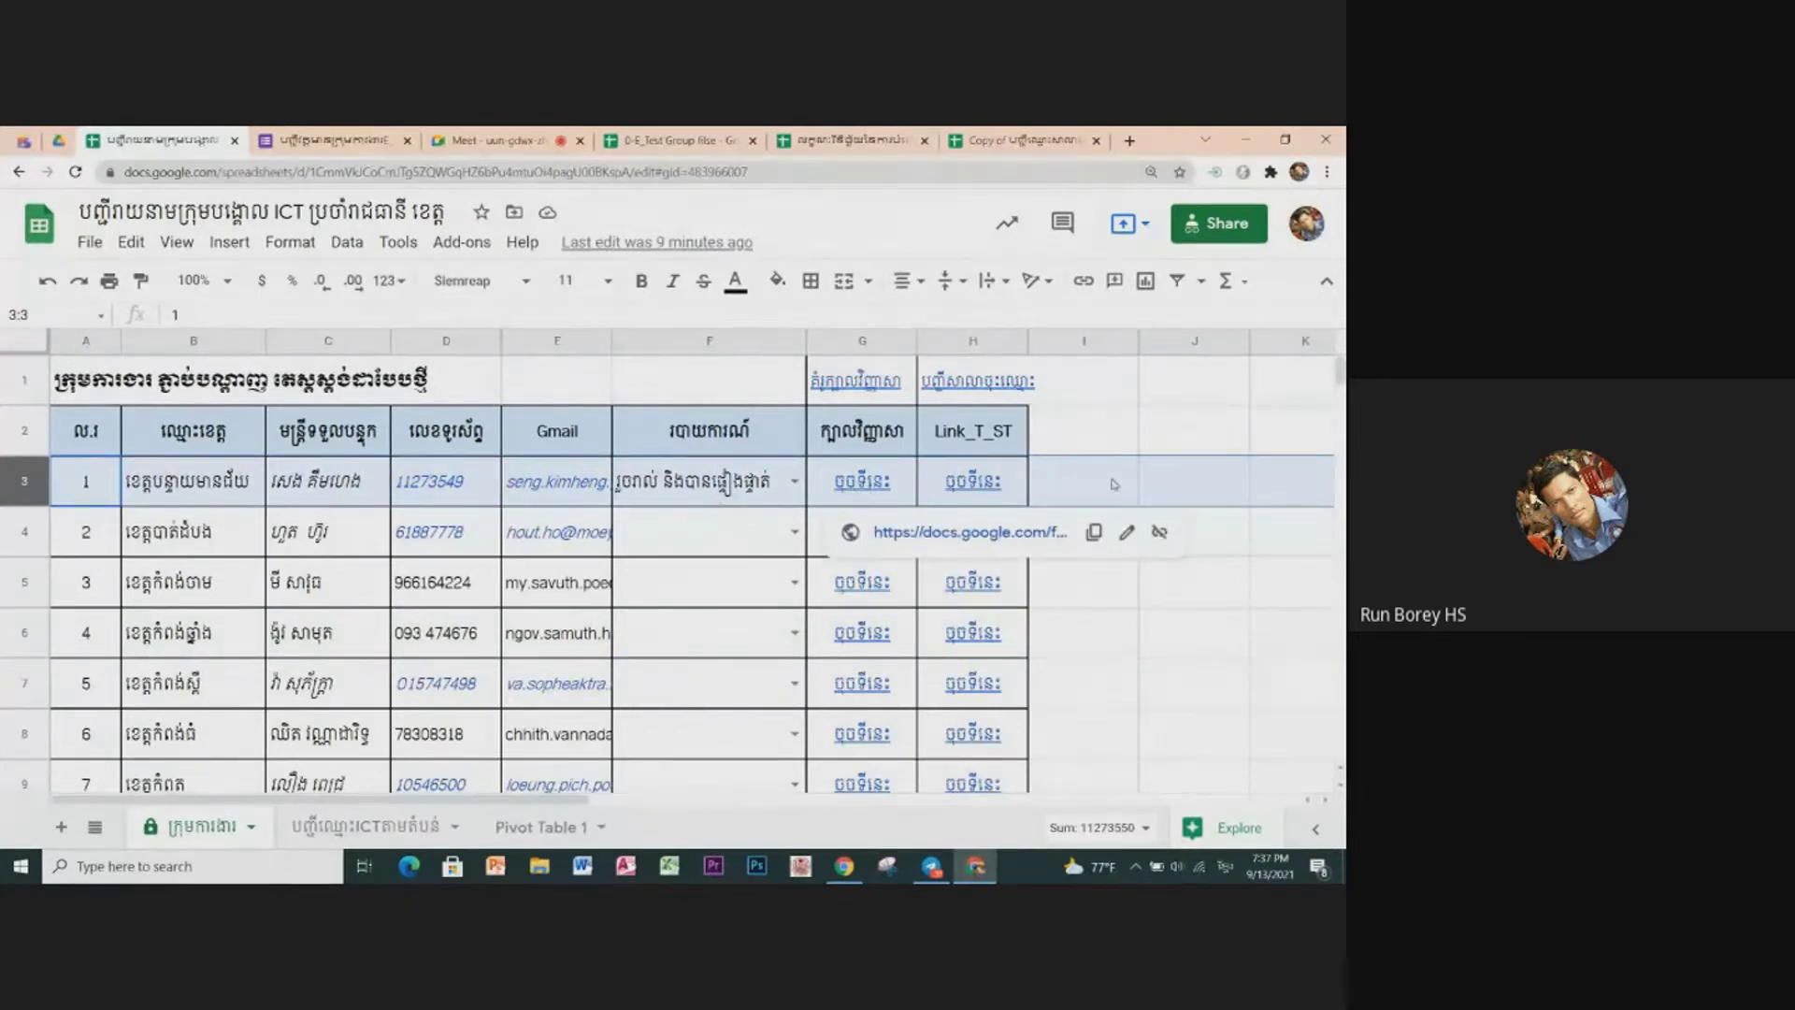
left_click(972, 482)
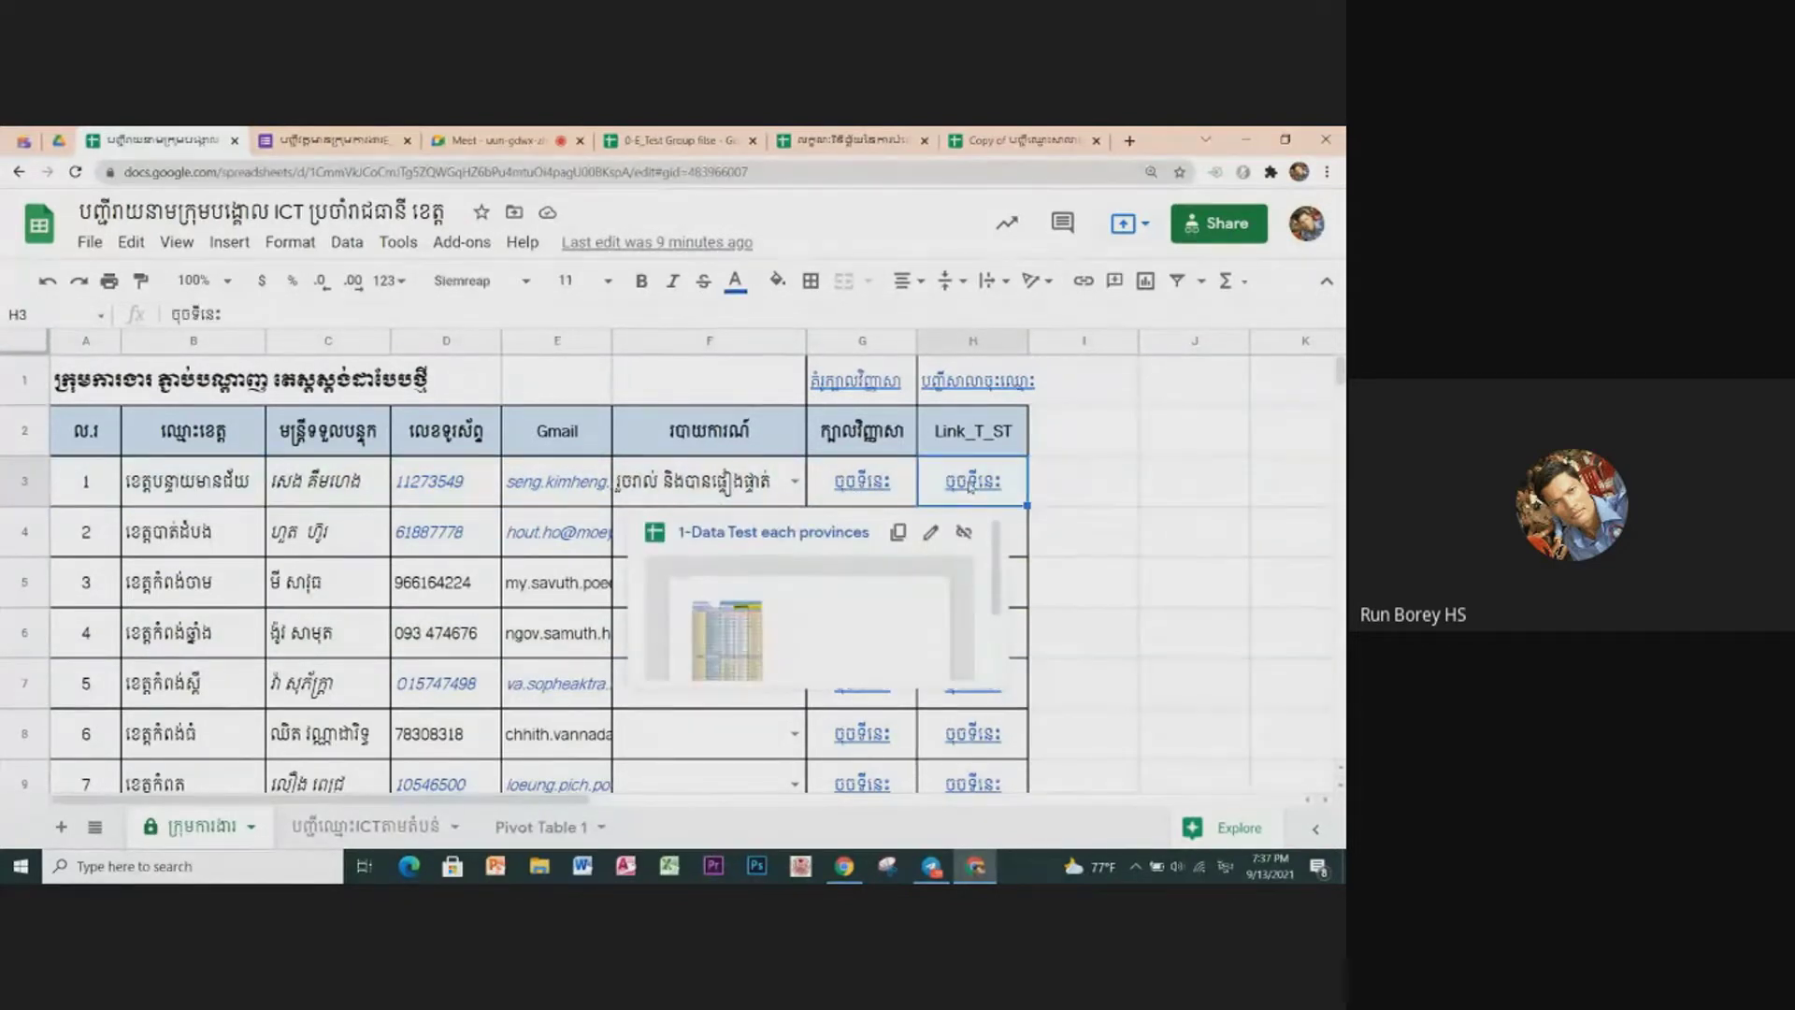
left_click(735, 533)
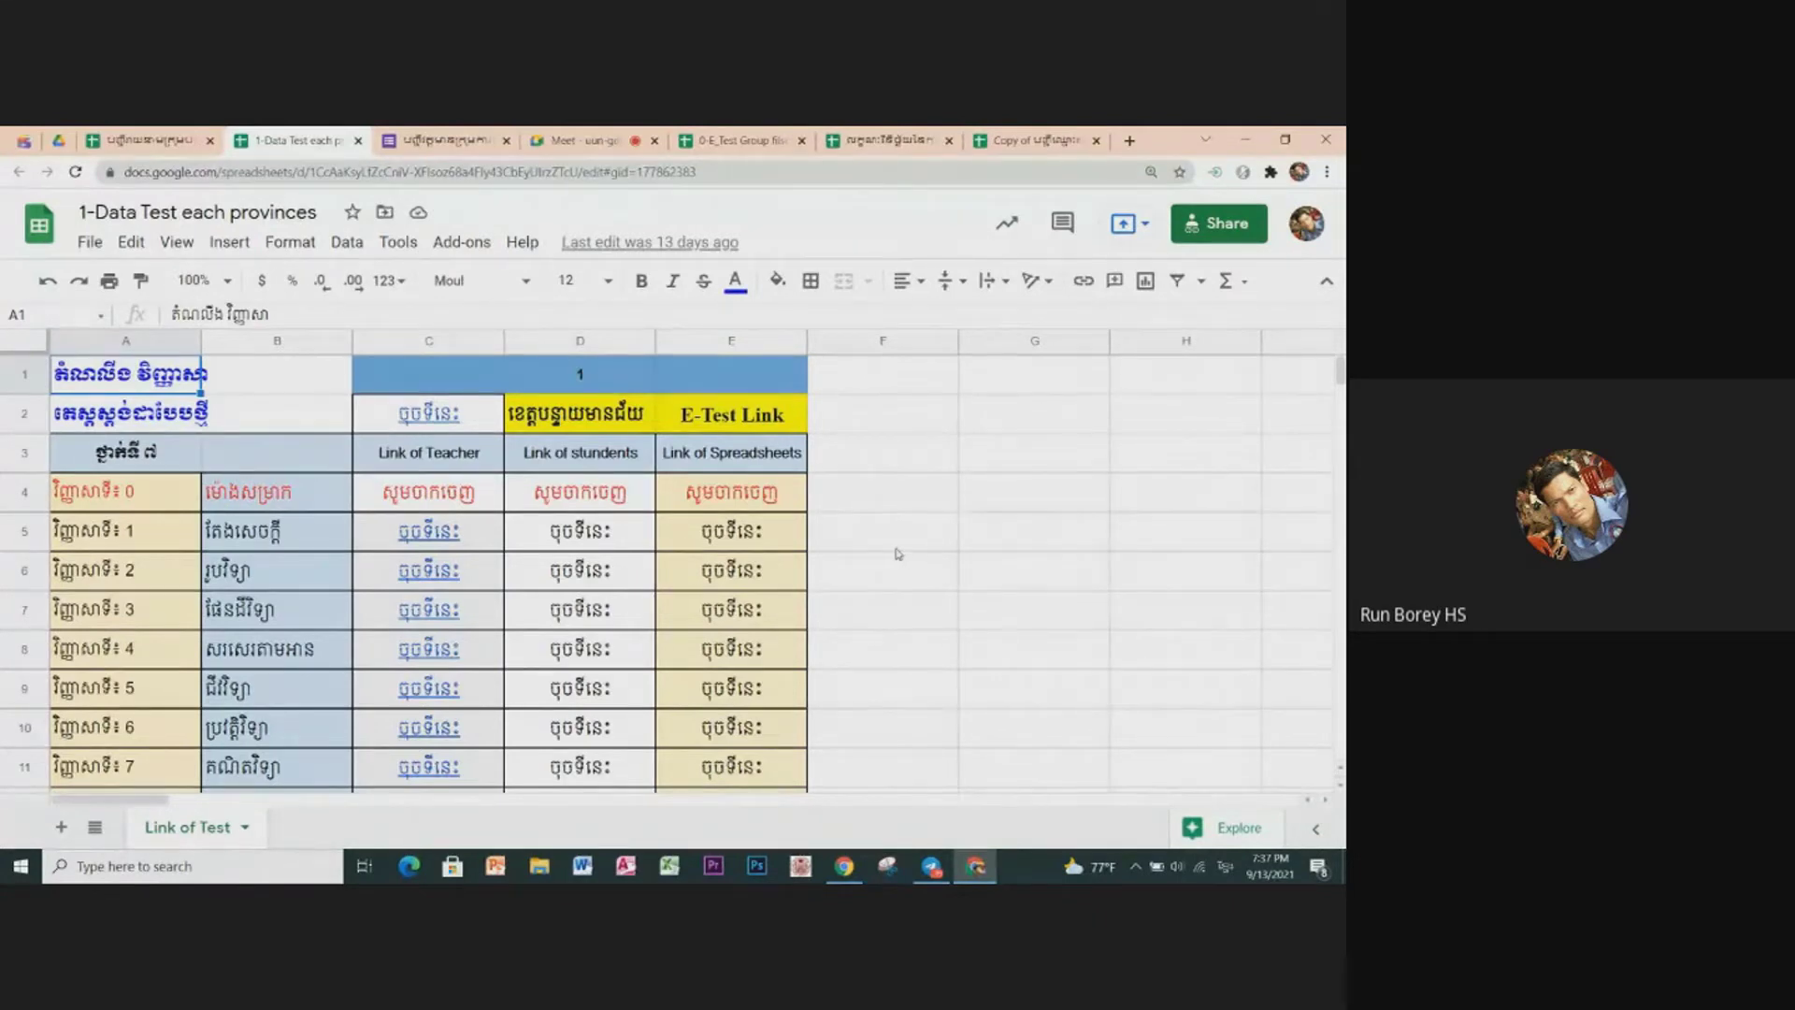
scroll(895, 554, "down", 1)
scroll(889, 553, "up", 1)
left_click(89, 457)
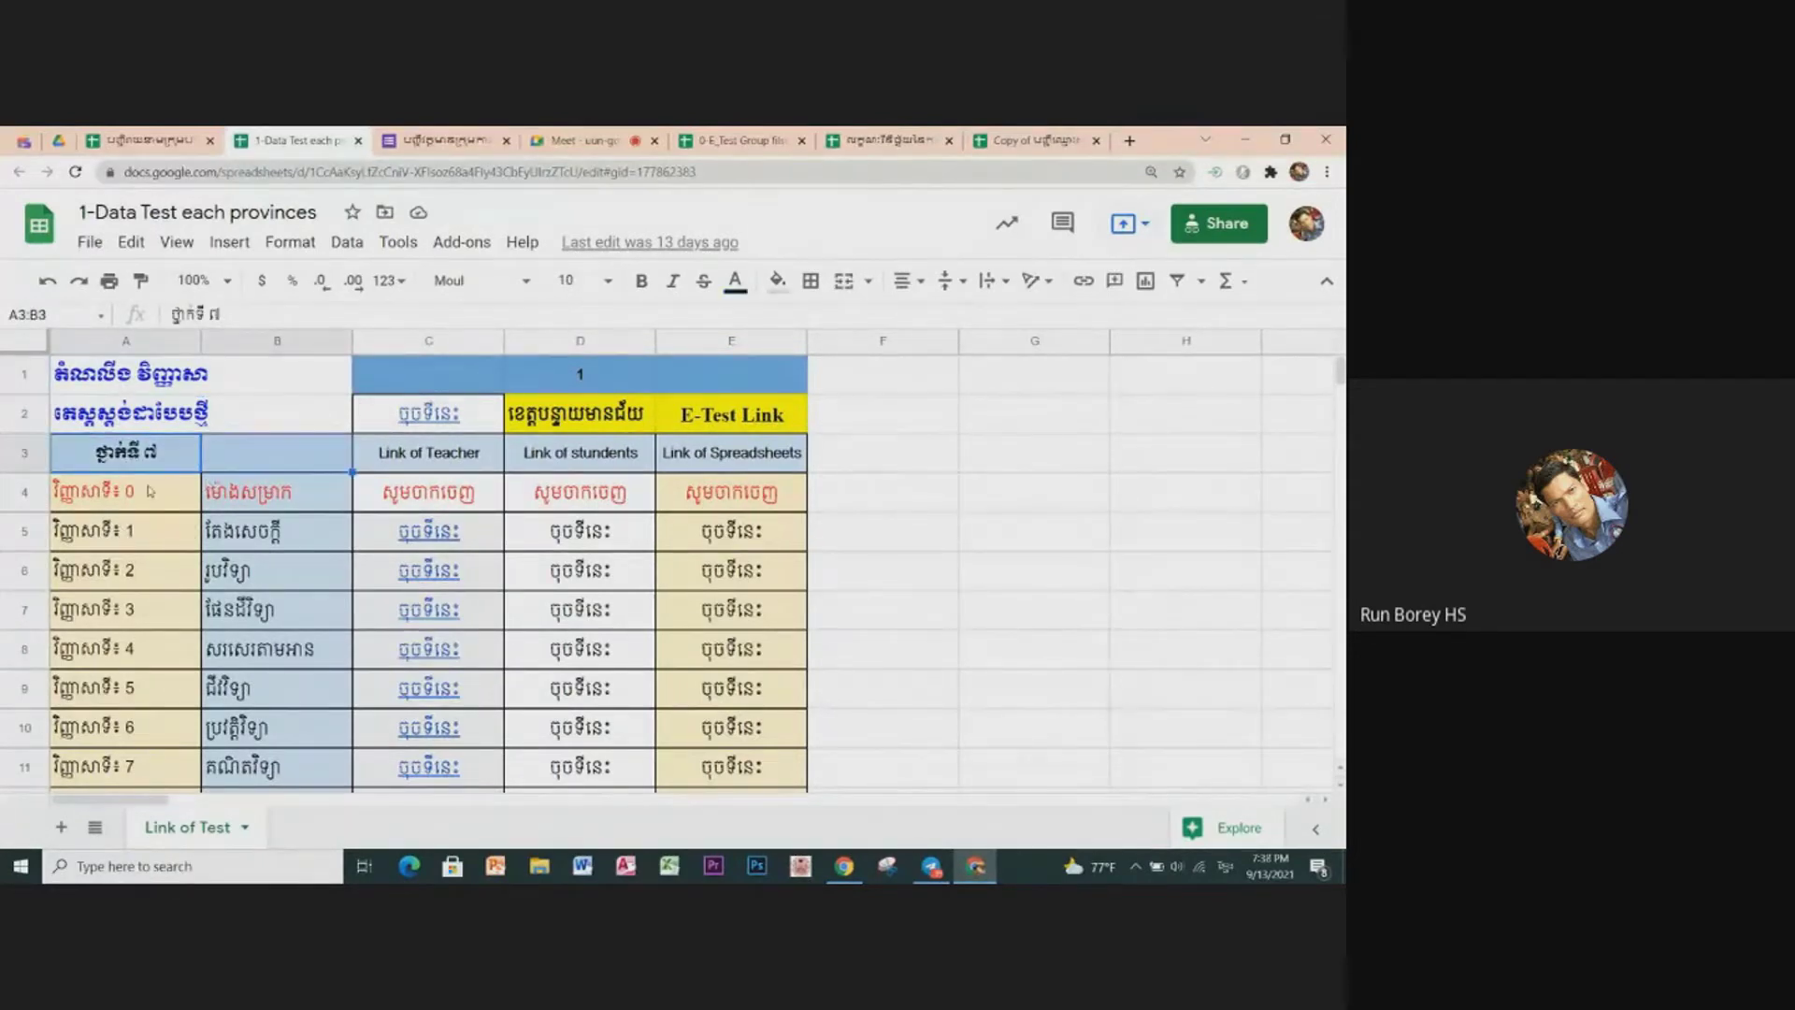
scroll(130, 592, "down", 3)
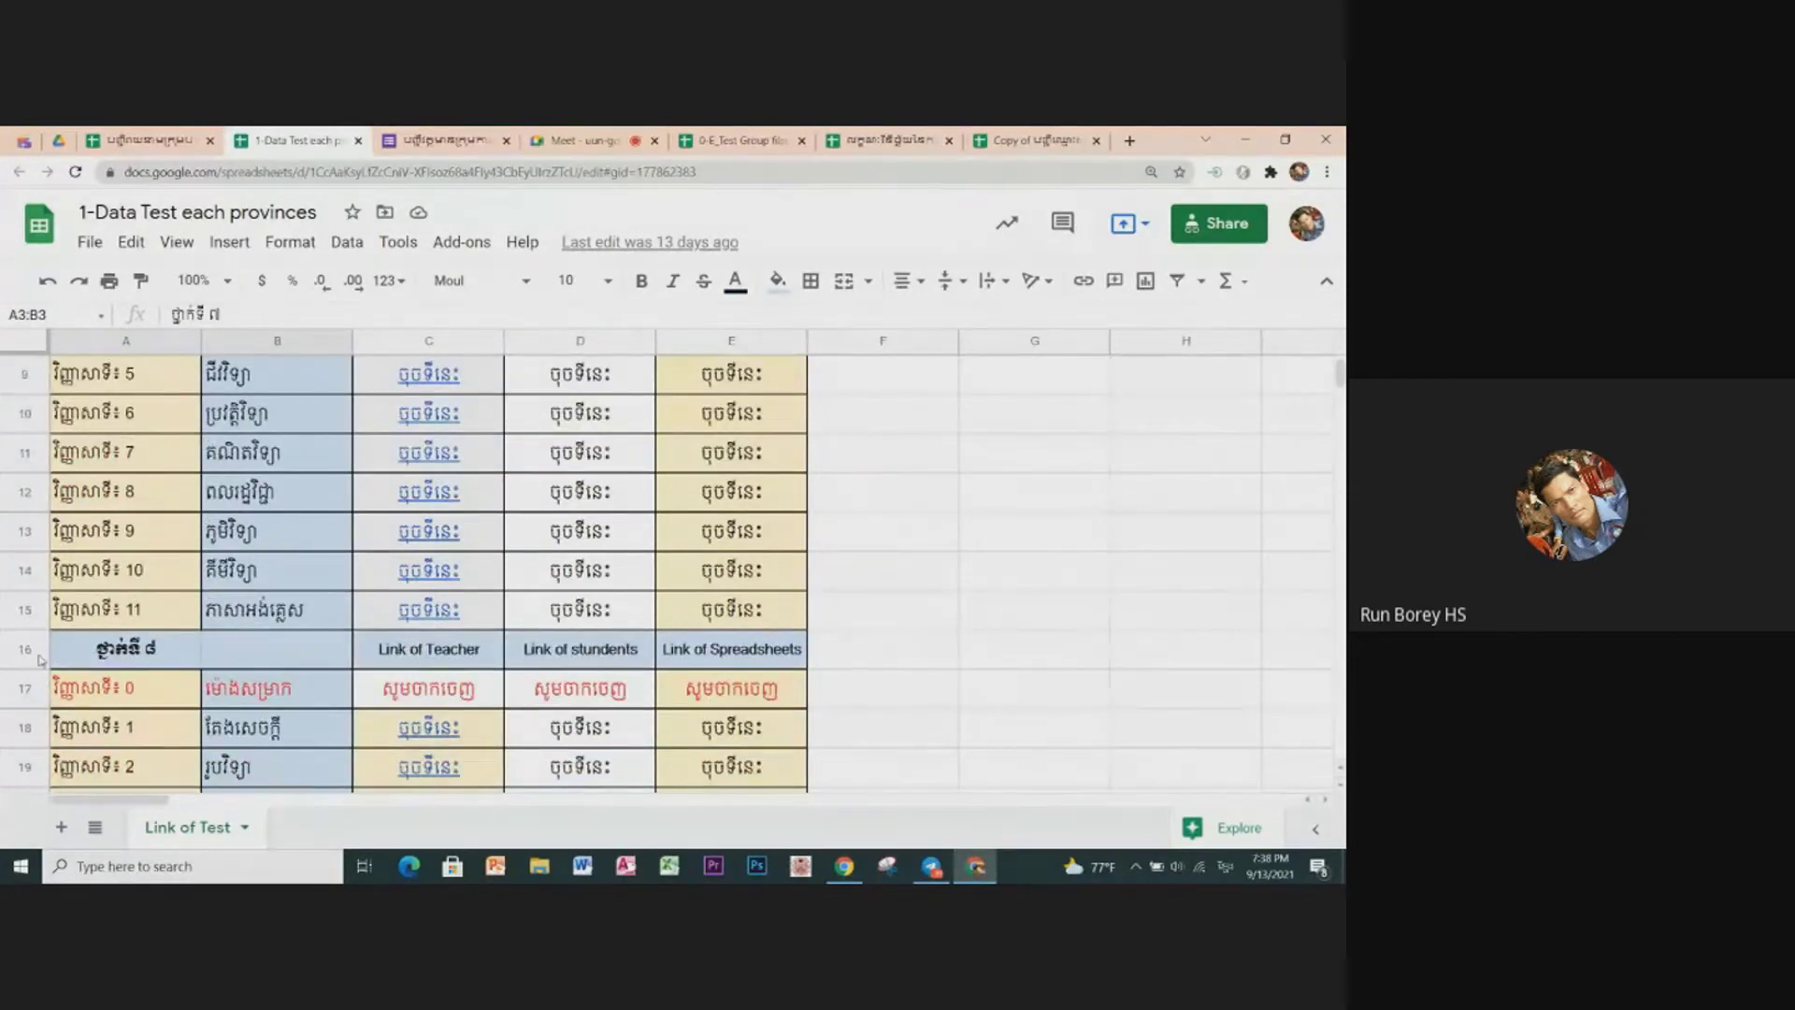
left_click(39, 660)
scroll(124, 544, "down", 2)
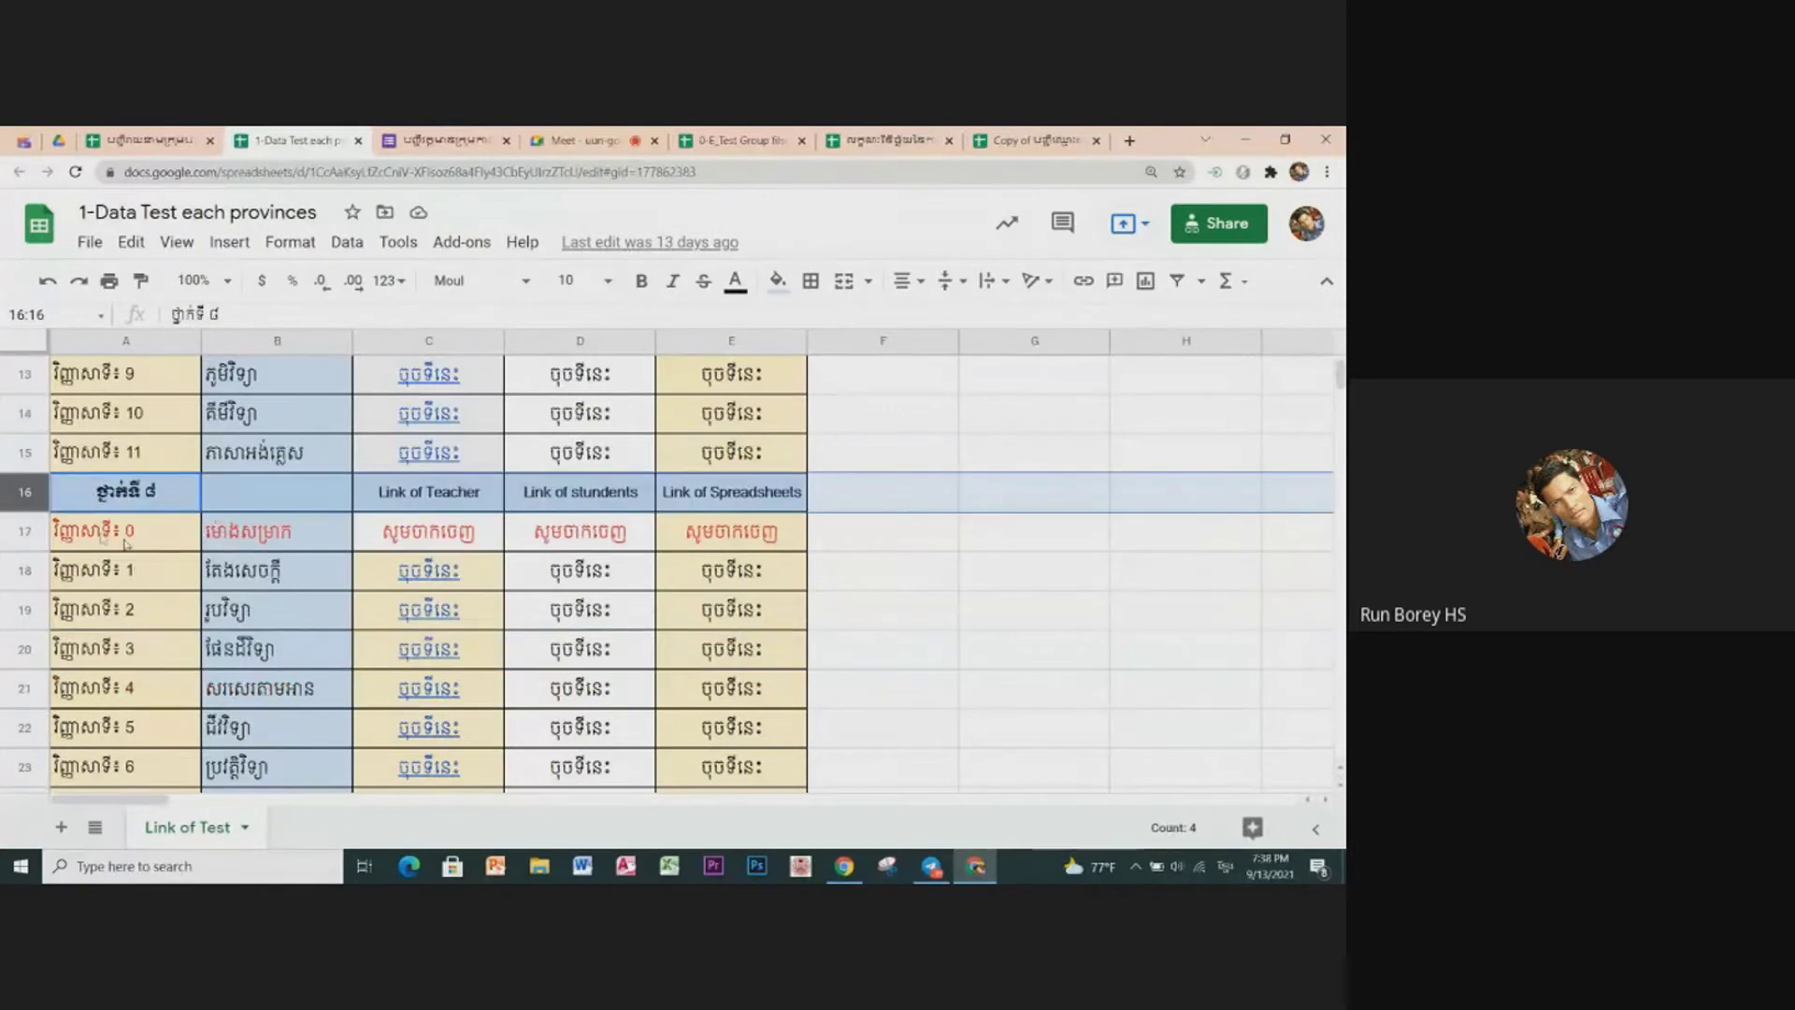
scroll(174, 608, "down", 2)
scroll(174, 606, "down", 2)
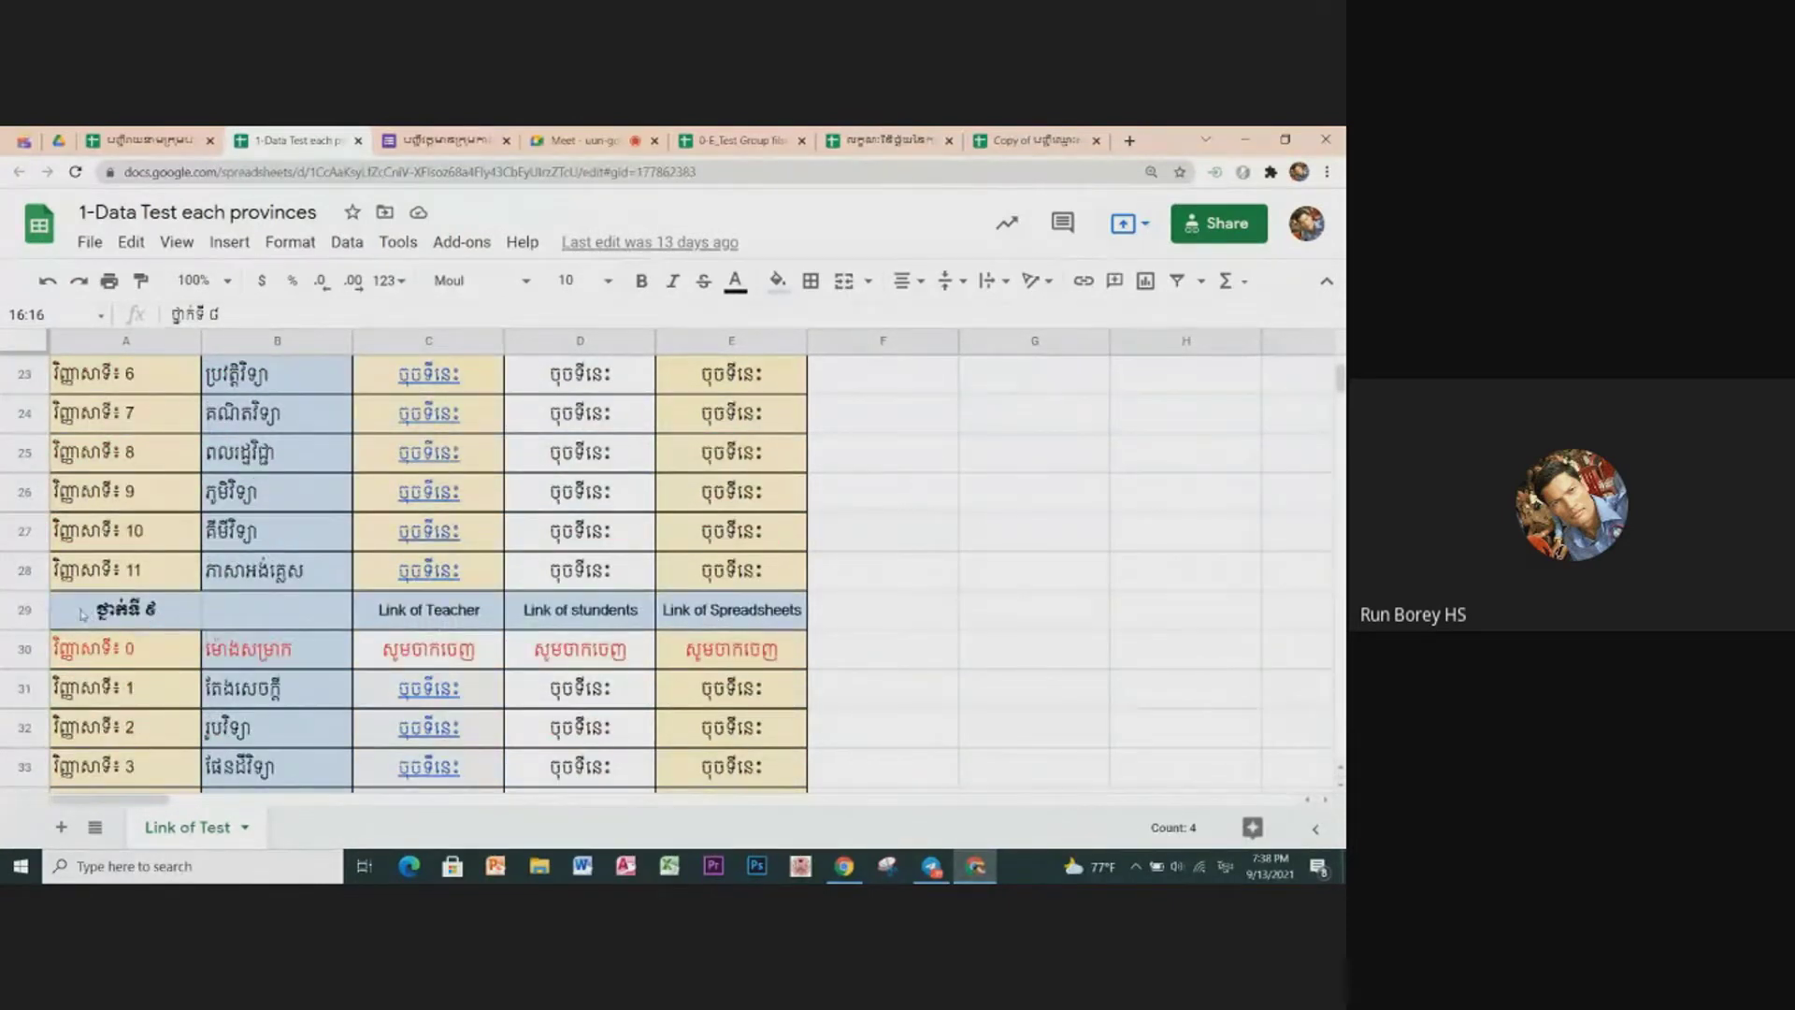
left_click(89, 614)
scroll(223, 667, "down", 2)
scroll(223, 667, "down", 1)
scroll(222, 667, "down", 3)
scroll(223, 667, "down", 2)
scroll(223, 668, "down", 2)
scroll(222, 668, "down", 2)
scroll(222, 667, "down", 2)
scroll(223, 668, "down", 2)
scroll(223, 668, "down", 2)
scroll(222, 667, "up", 2)
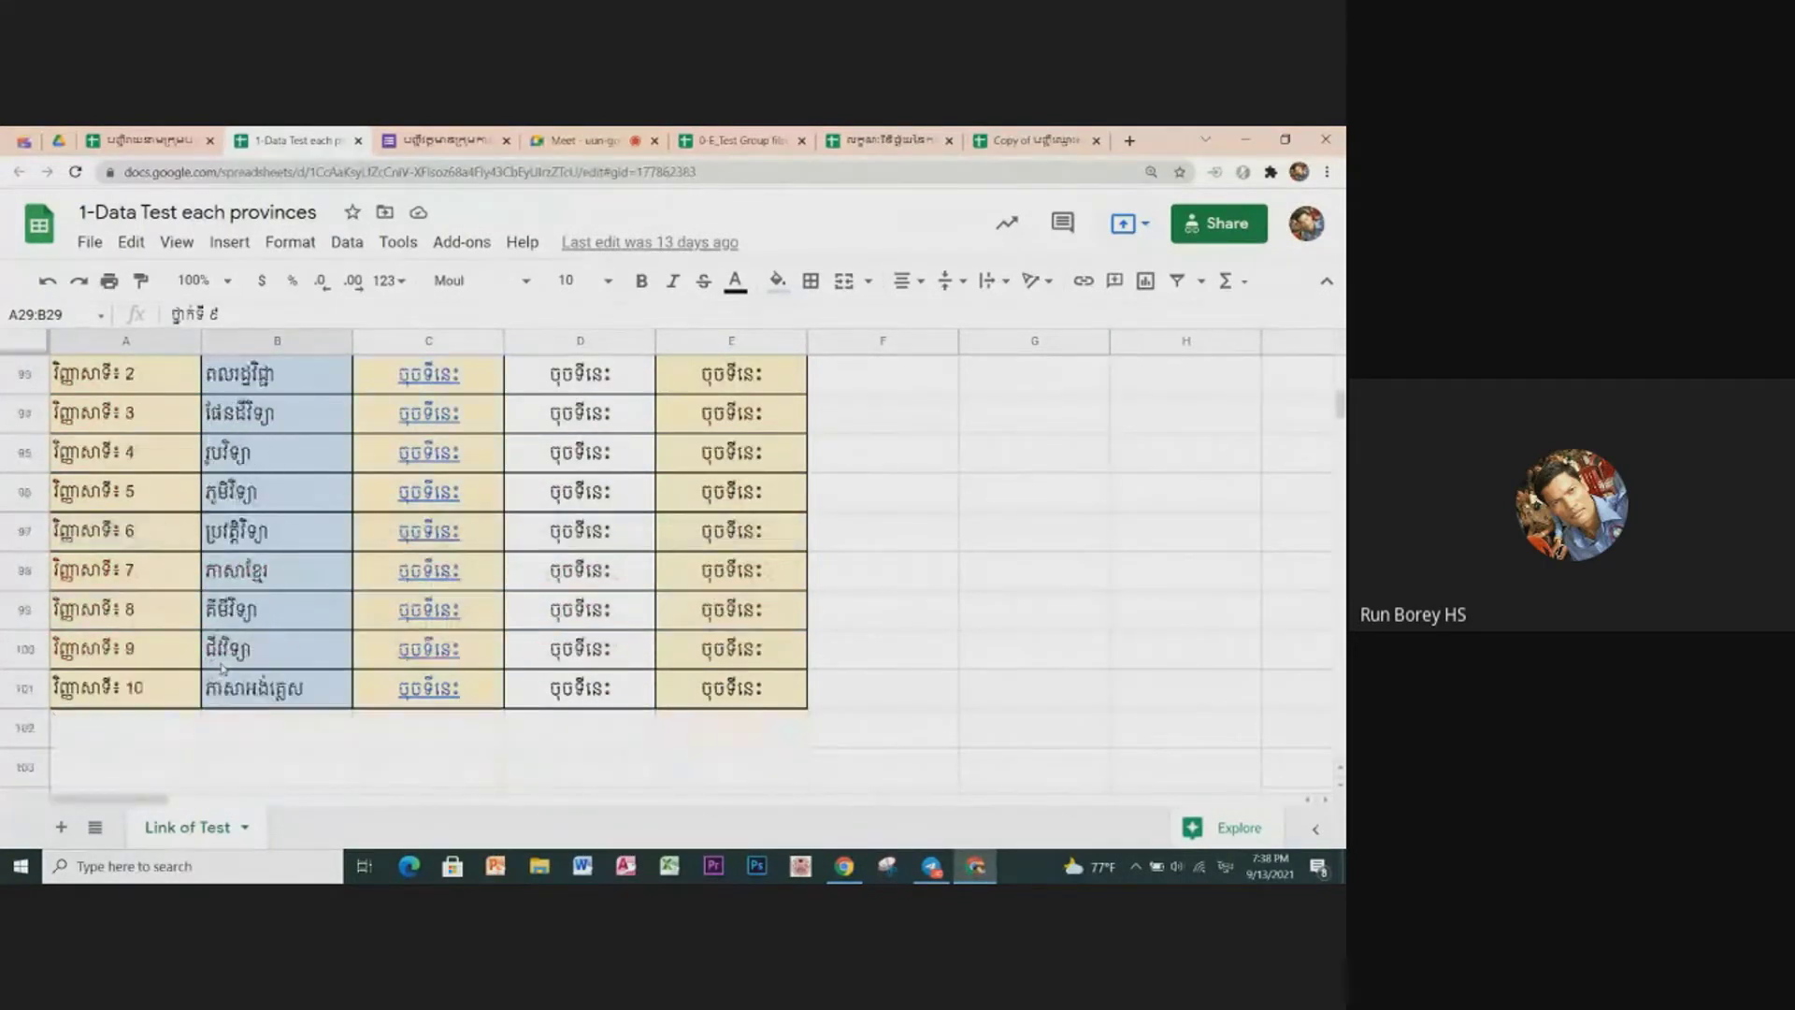
scroll(276, 657, "up", 2)
scroll(277, 657, "up", 5)
scroll(277, 657, "up", 7)
scroll(277, 658, "up", 5)
scroll(277, 657, "up", 3)
scroll(276, 657, "up", 4)
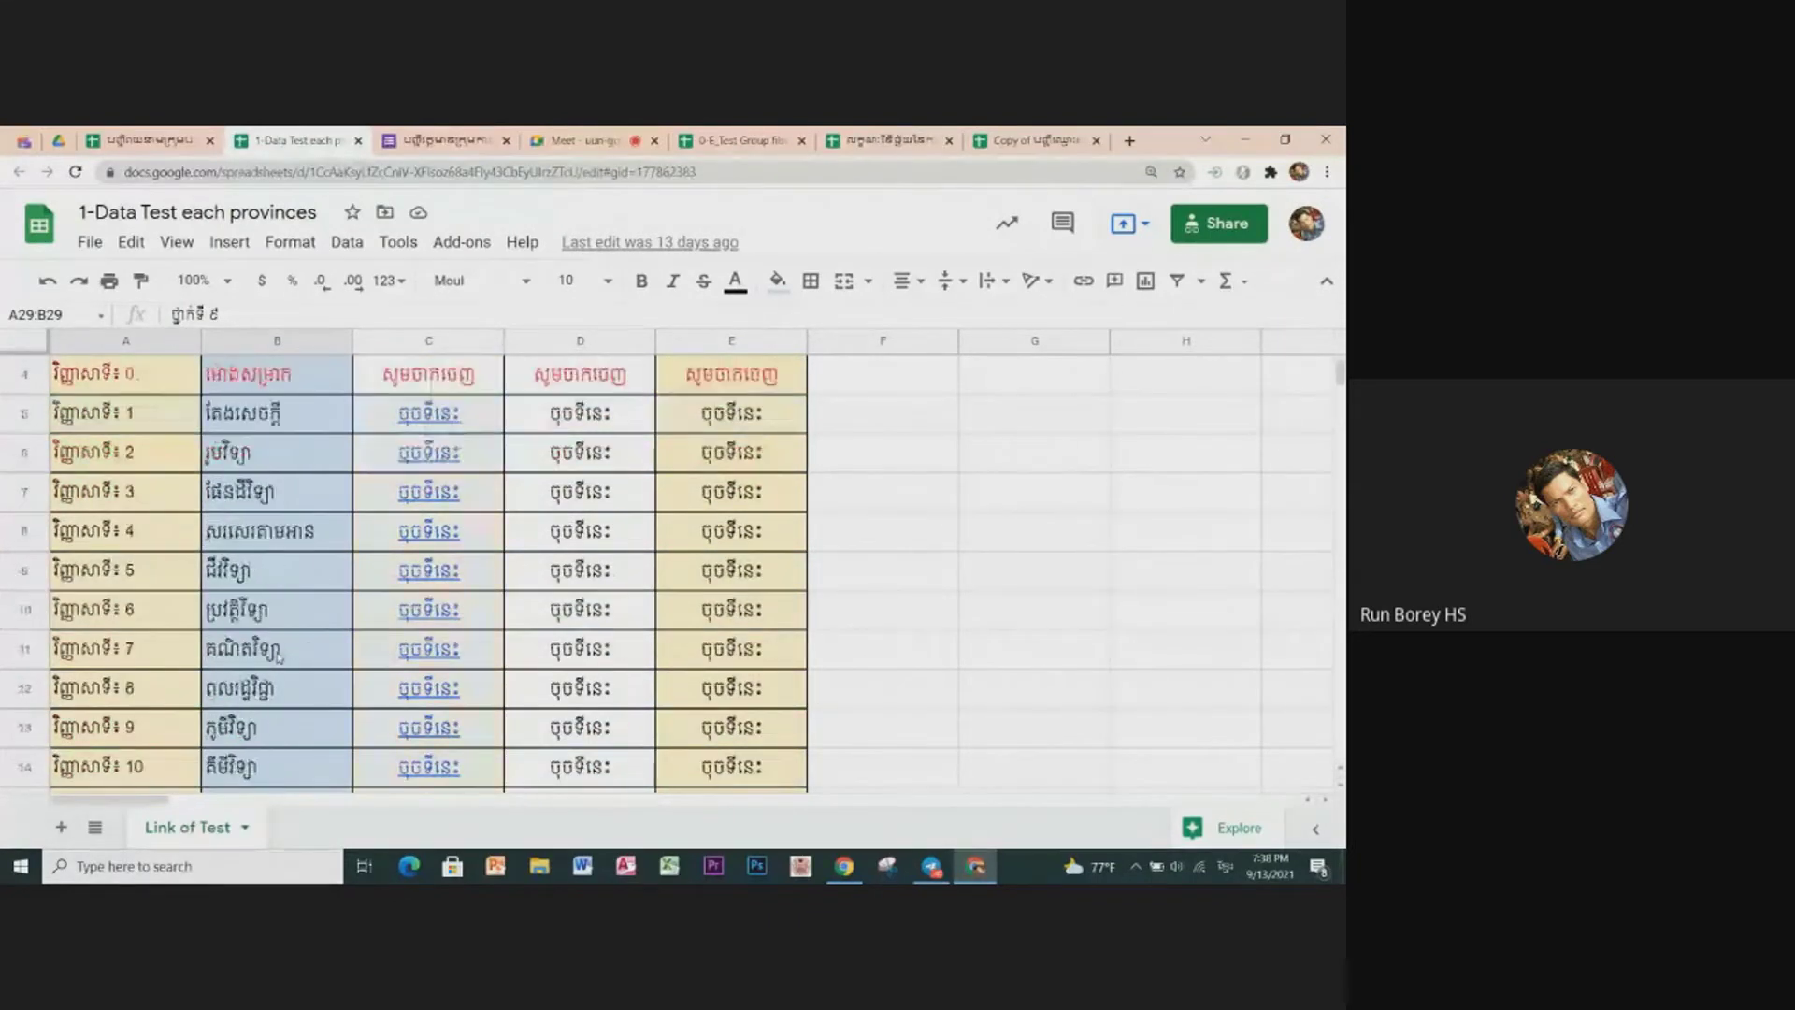
scroll(277, 657, "up", 1)
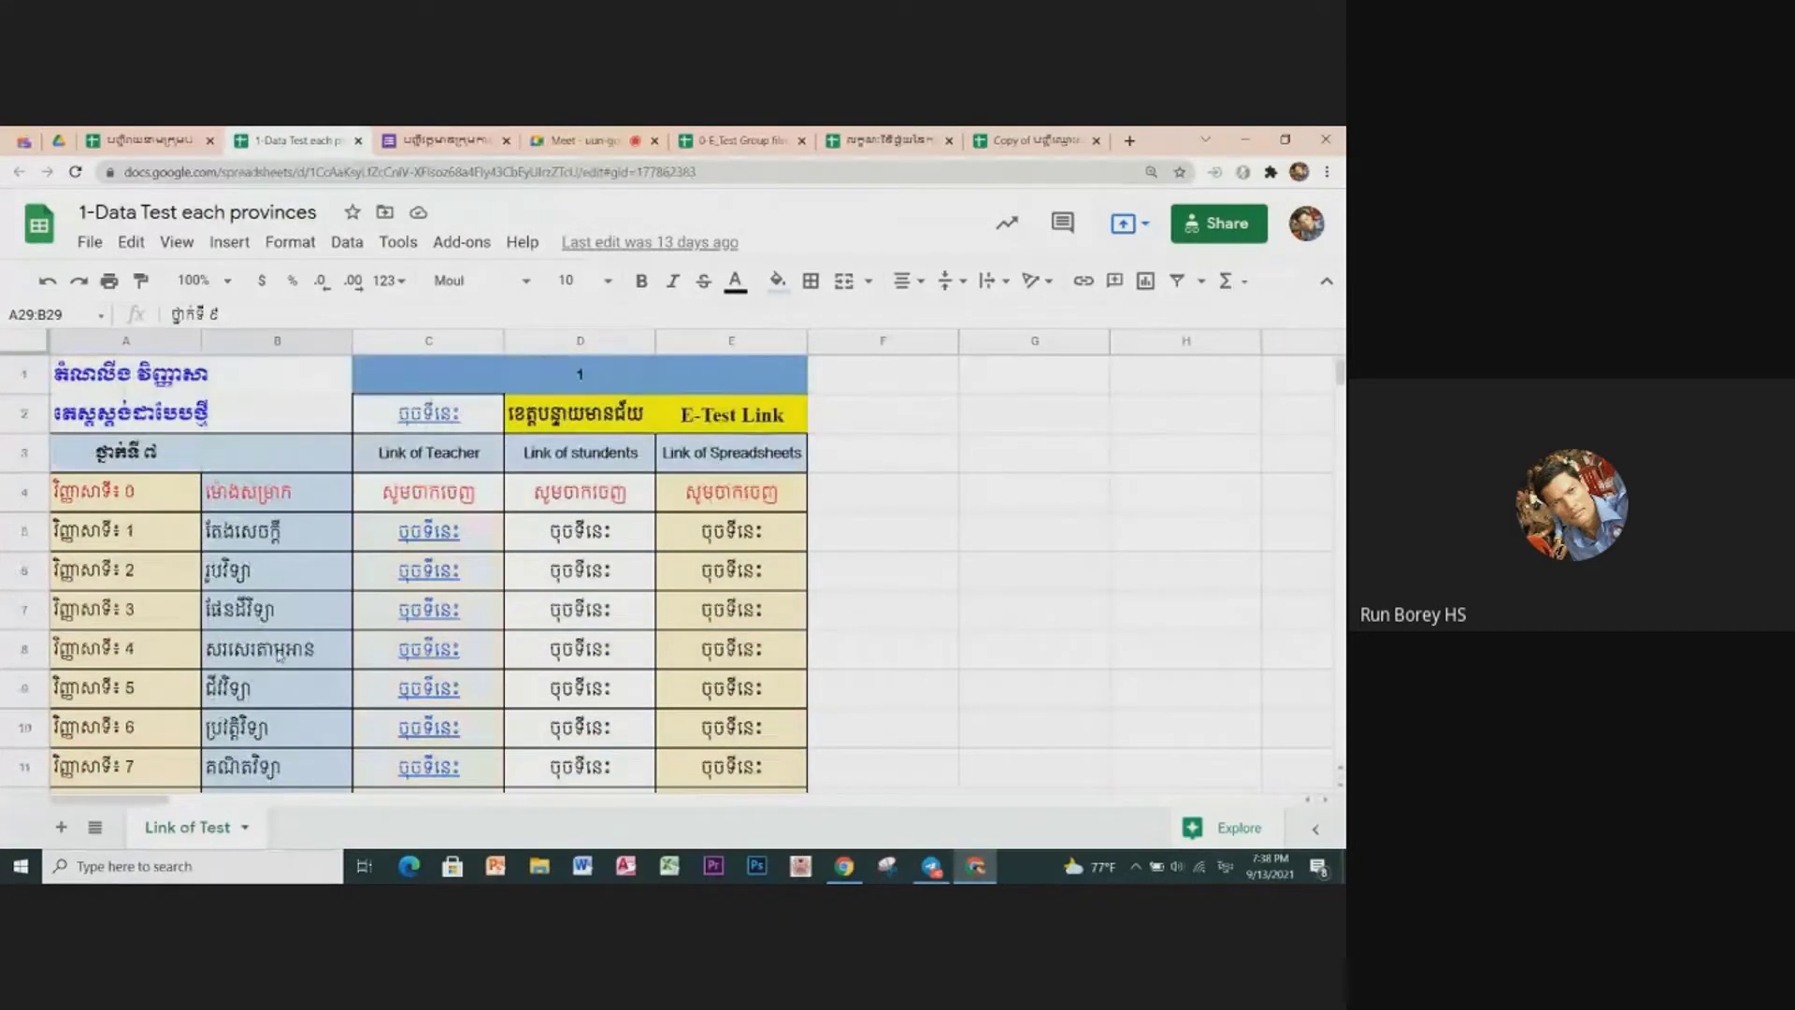
Step: Inspect the teacher, student and spreadsheet link columns C, D and E of the Data Test sheet
left_click(1060, 507)
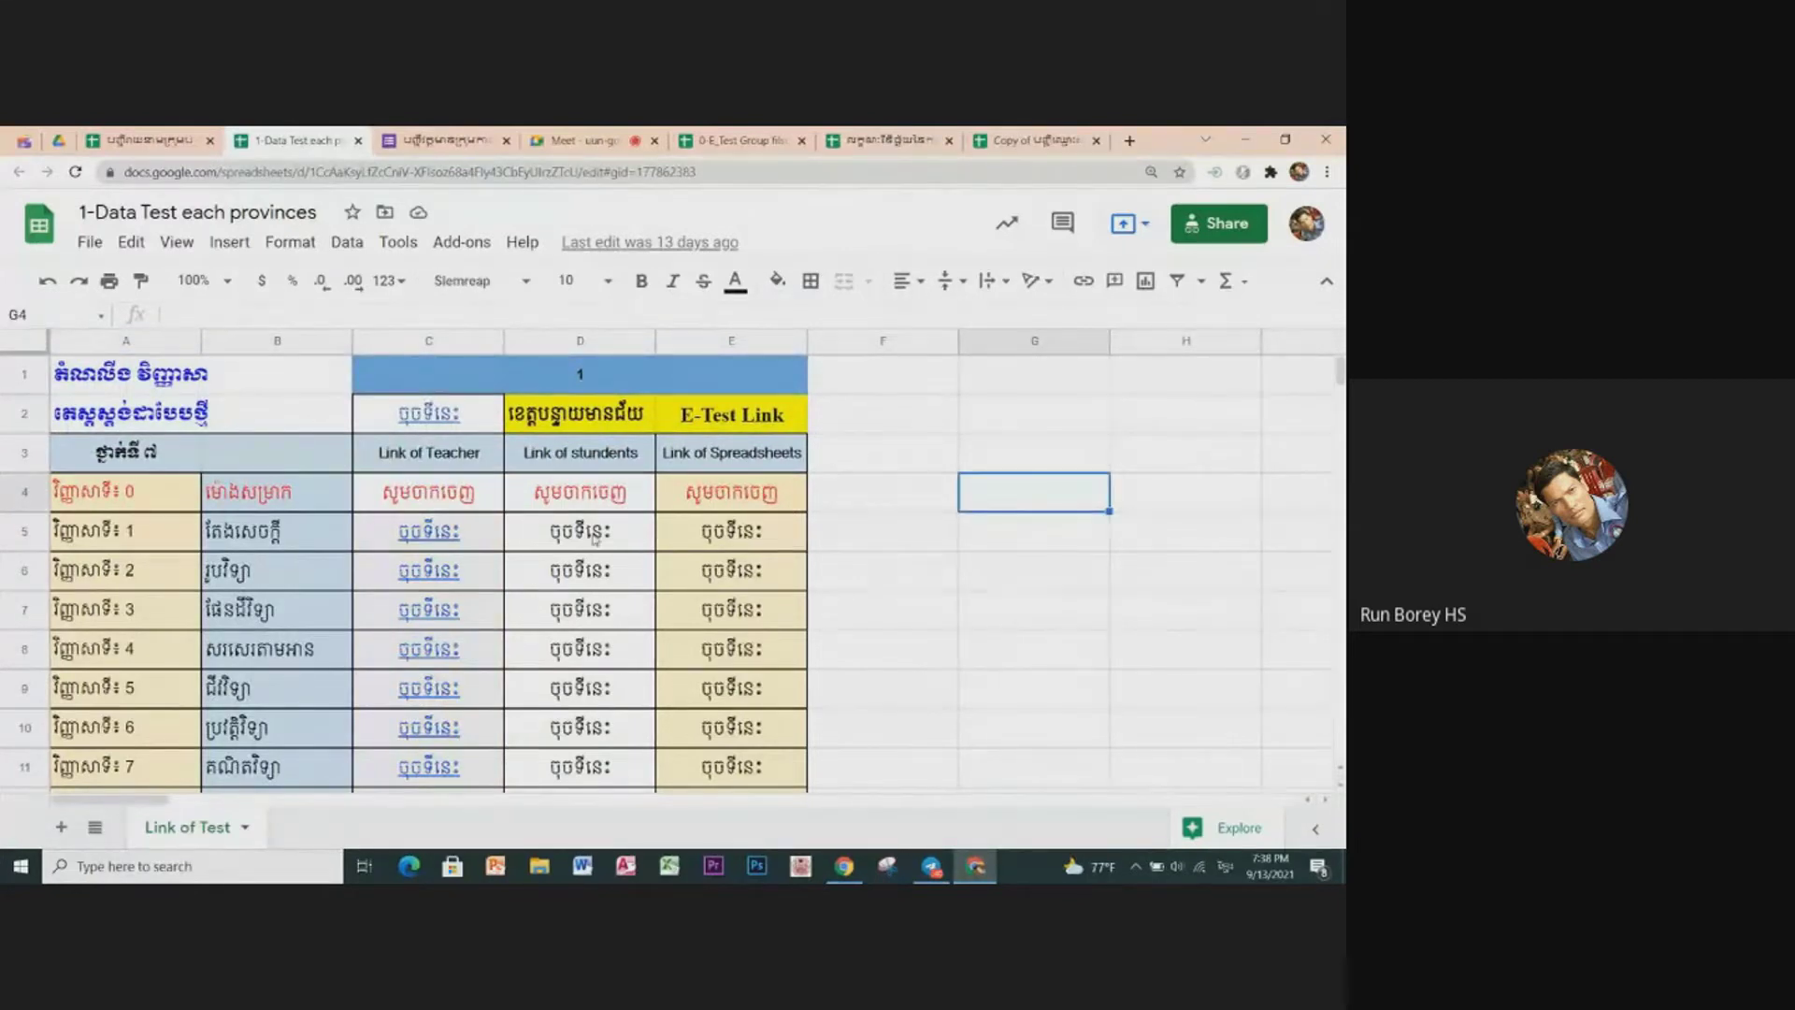
left_click(423, 342)
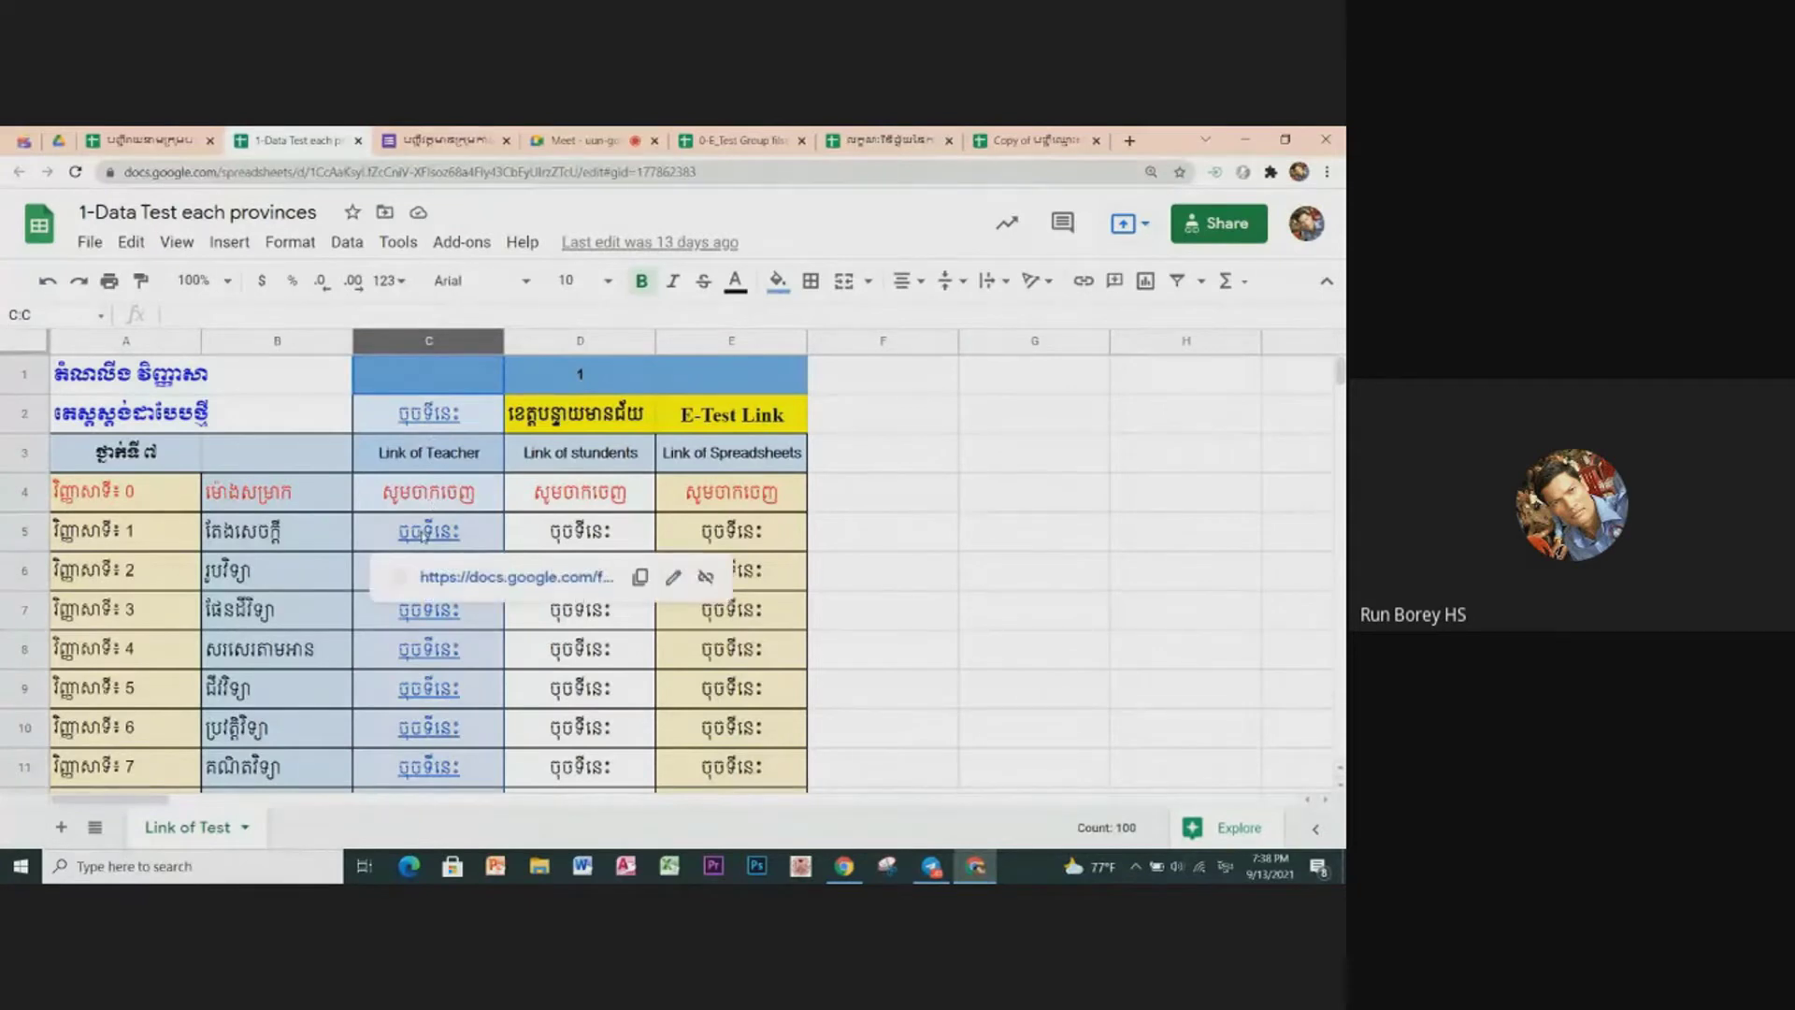
left_click(1040, 505)
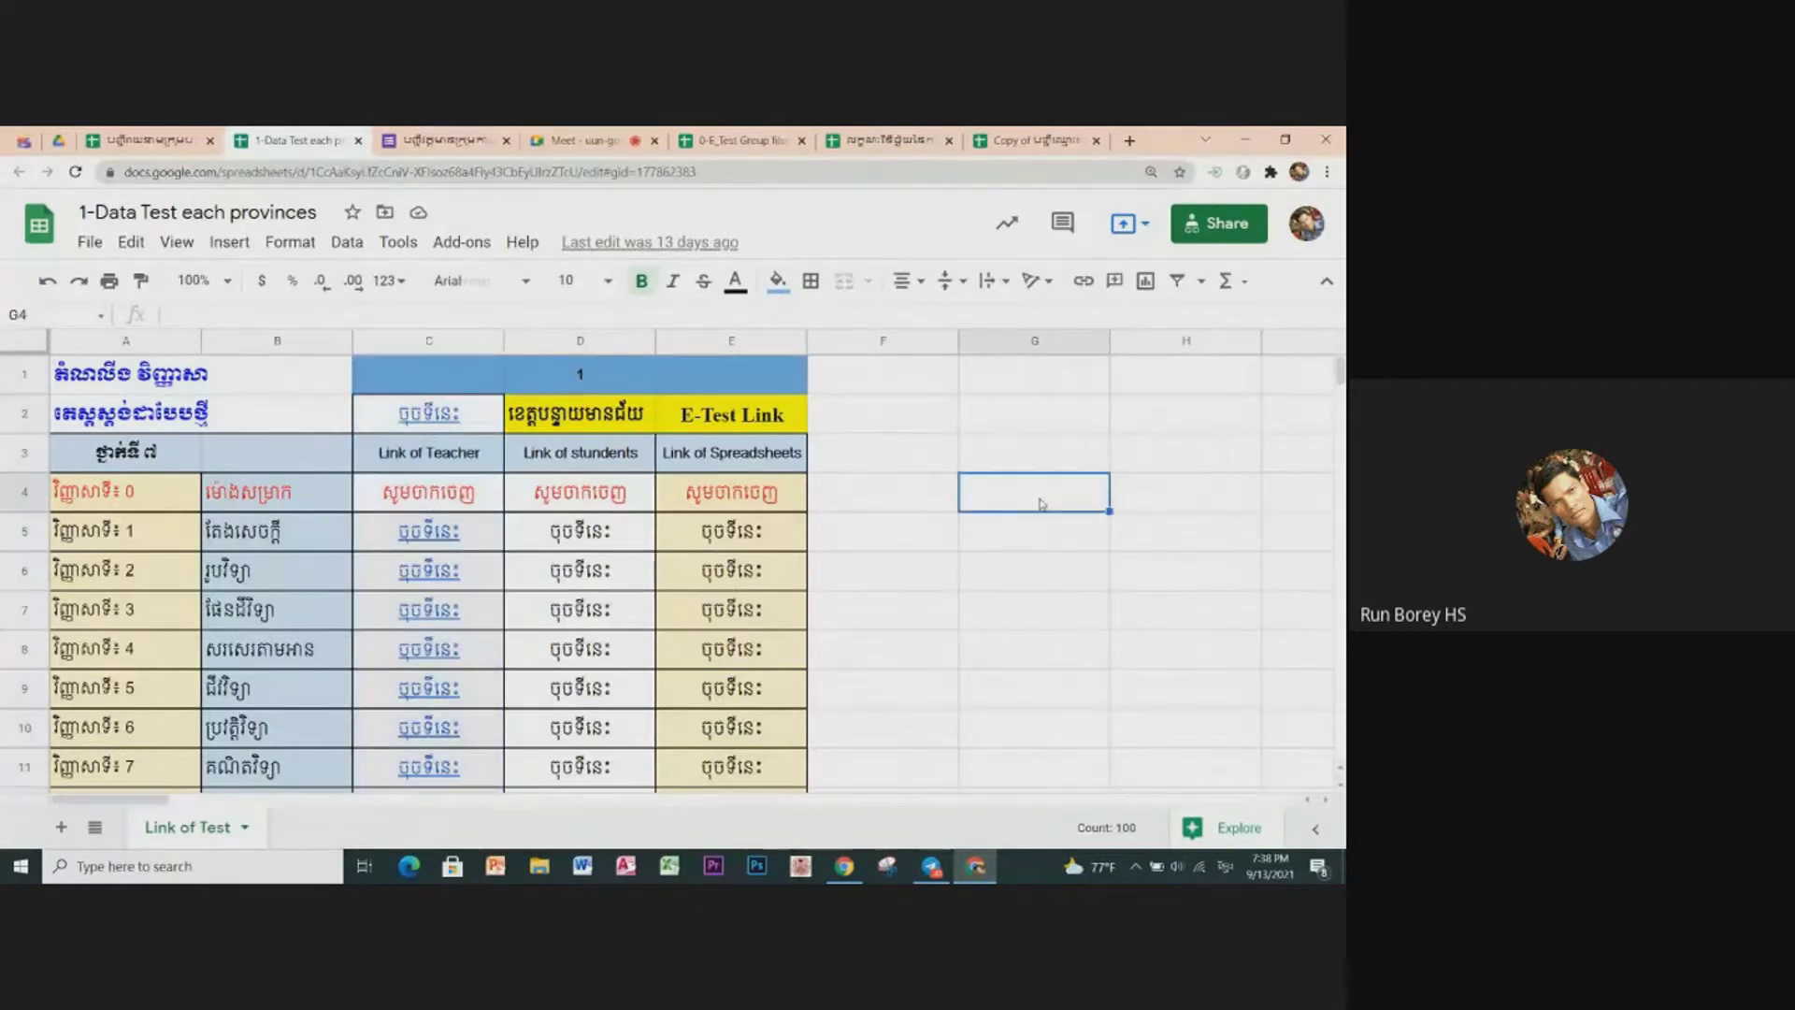
left_click(428, 340)
mouse_move(428, 531)
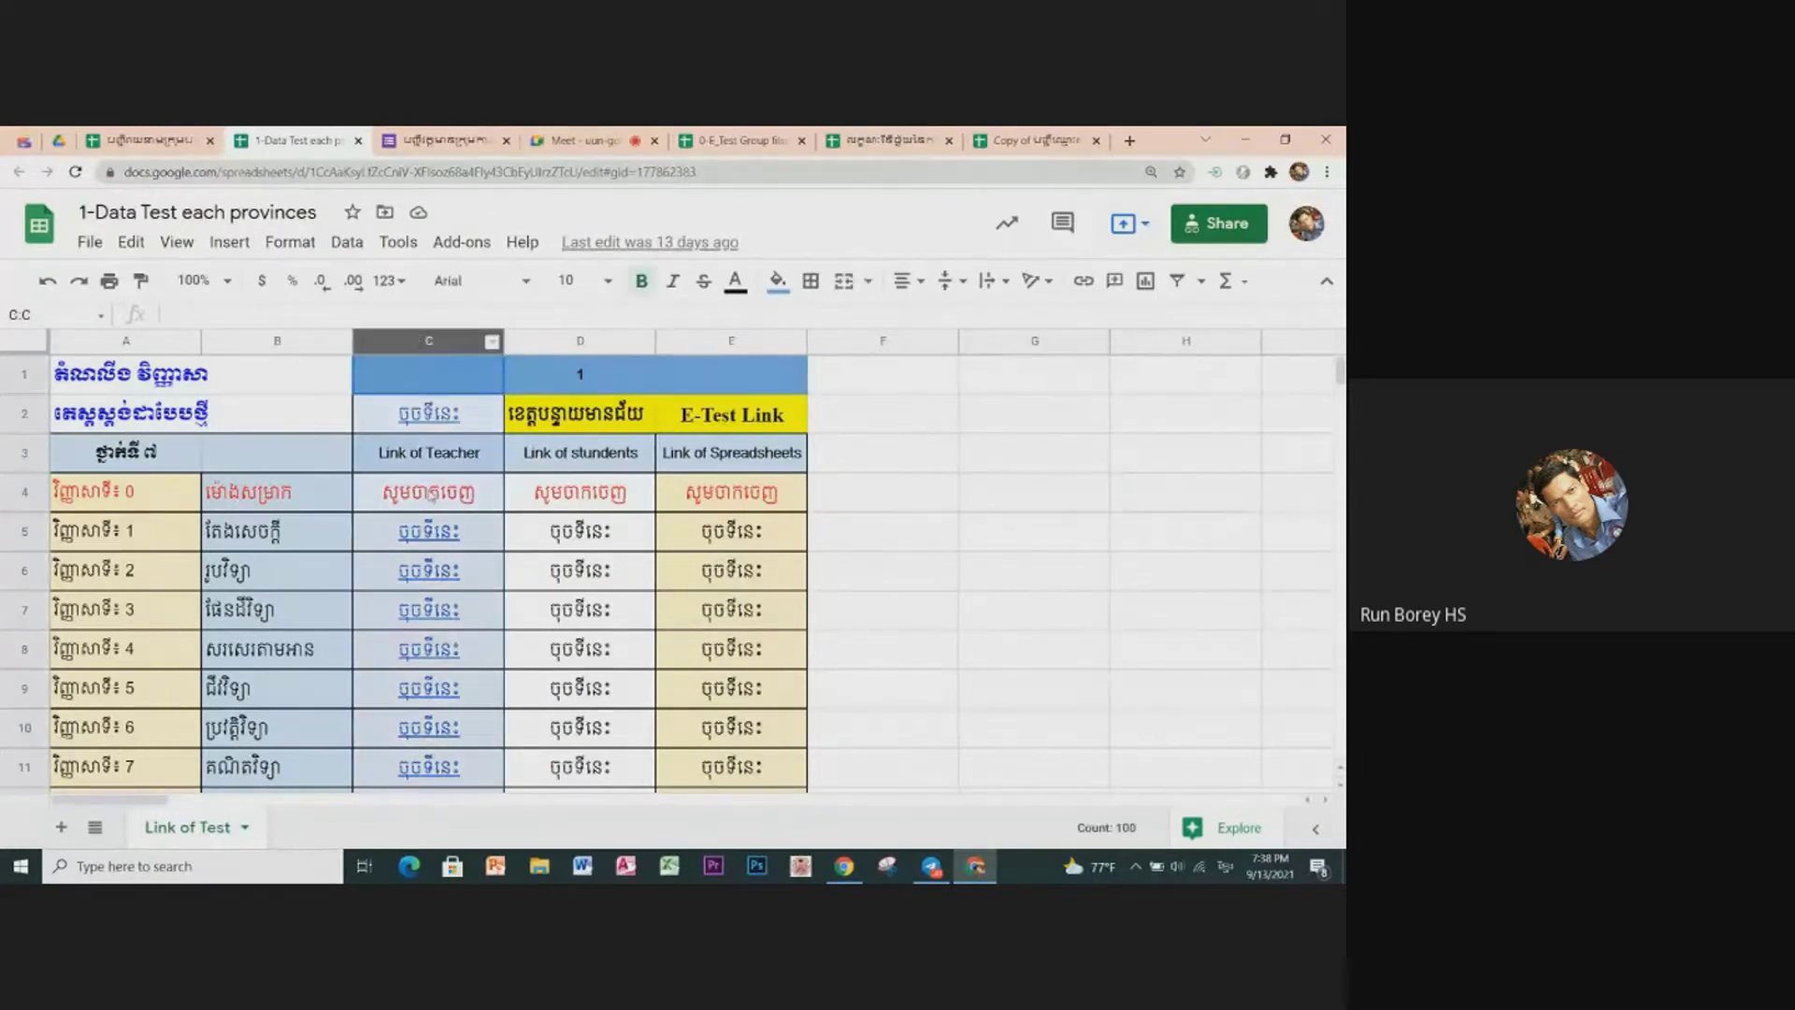
left_click_drag(565, 341, 731, 341)
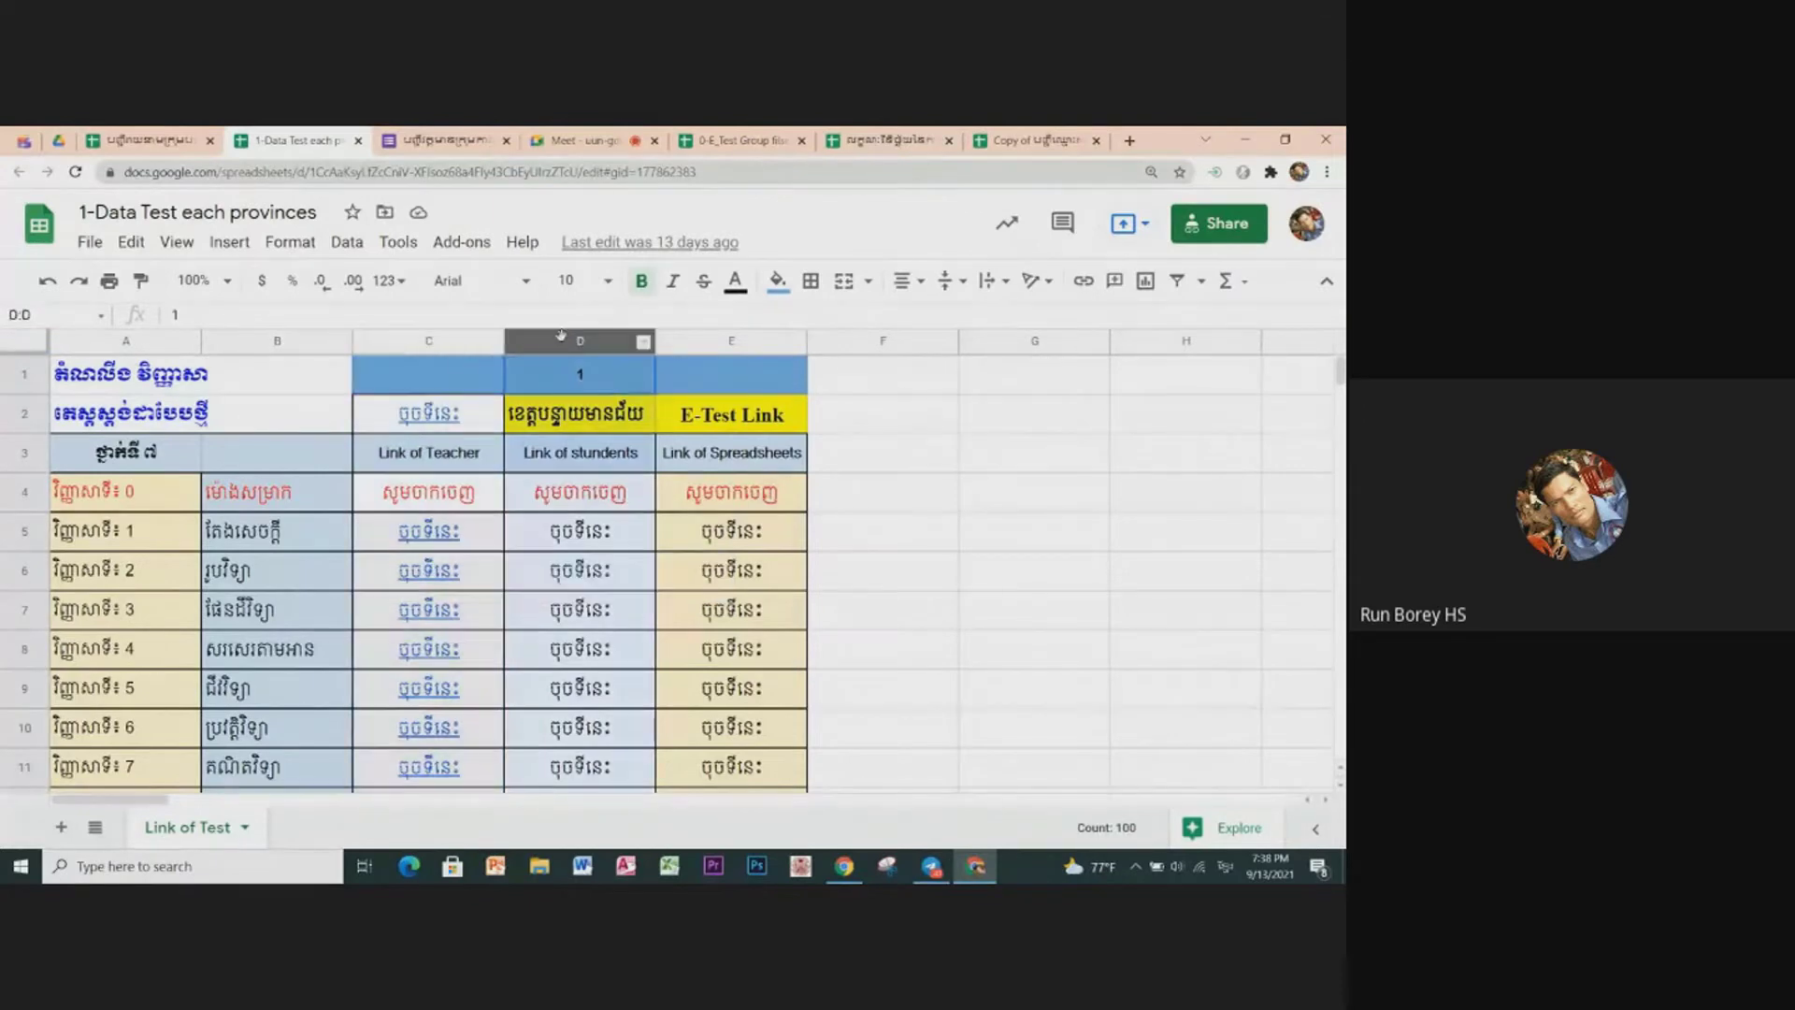
left_click(408, 340)
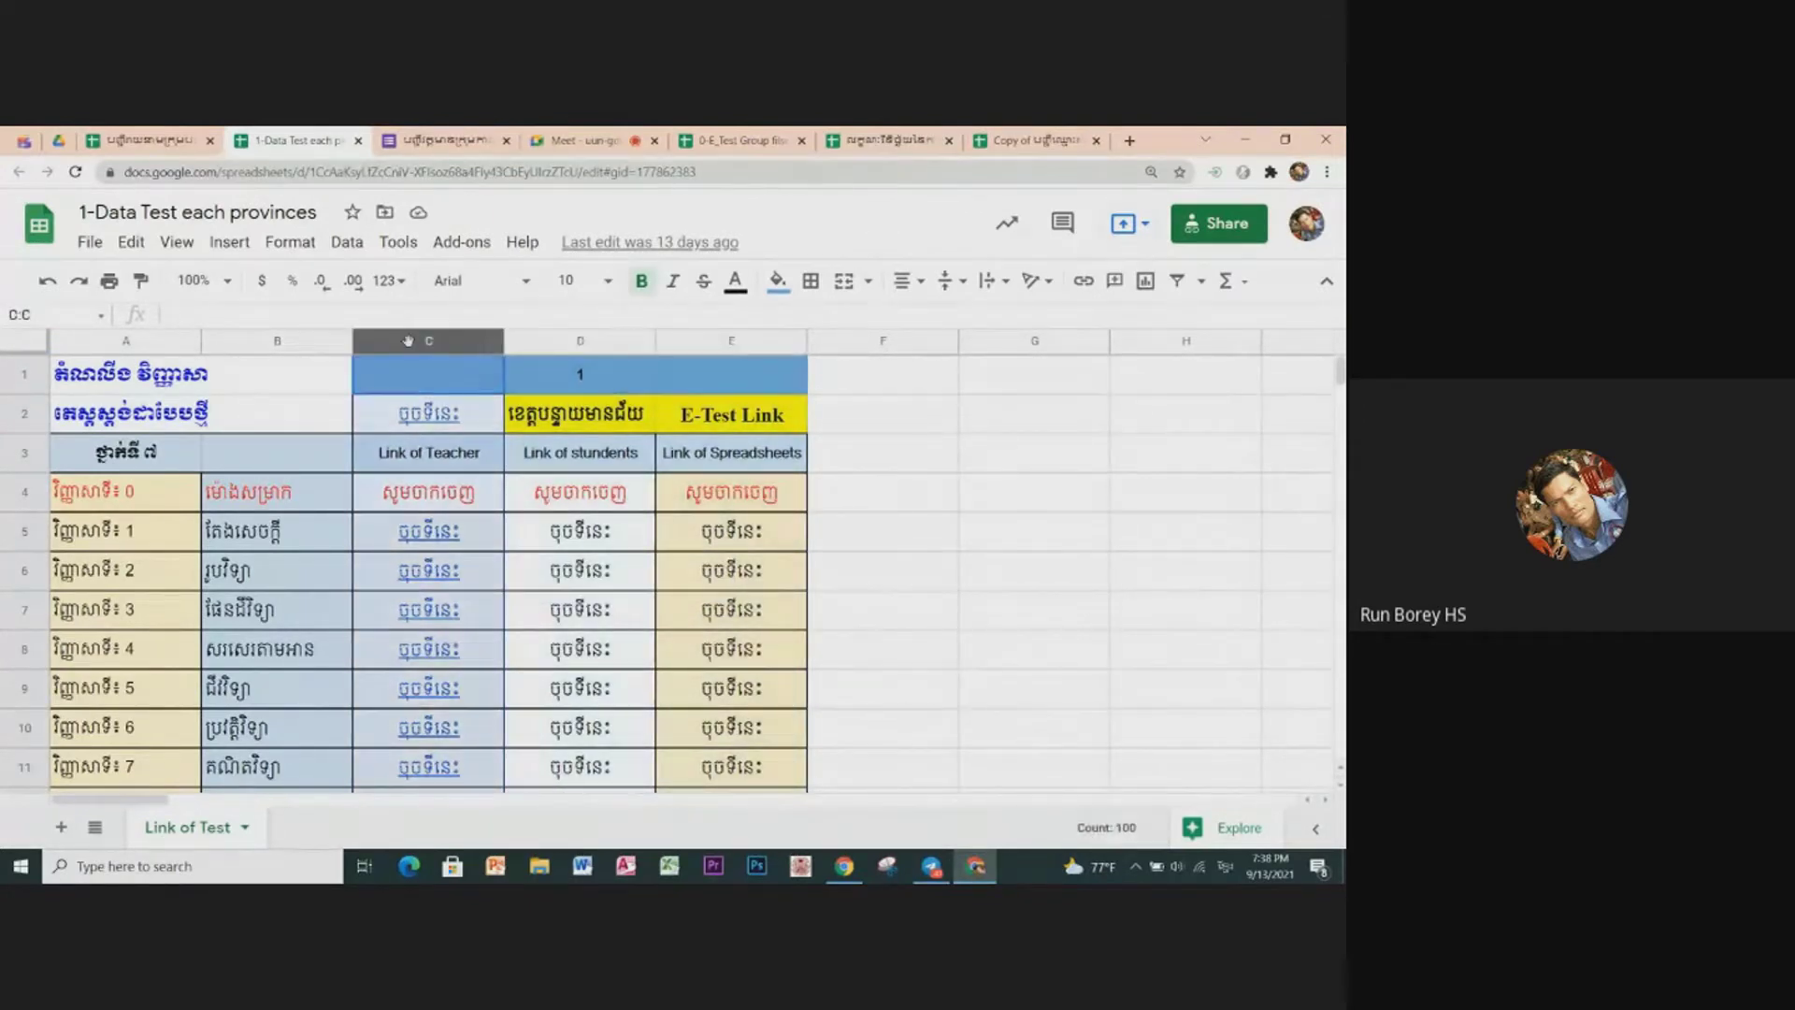
left_click(883, 531)
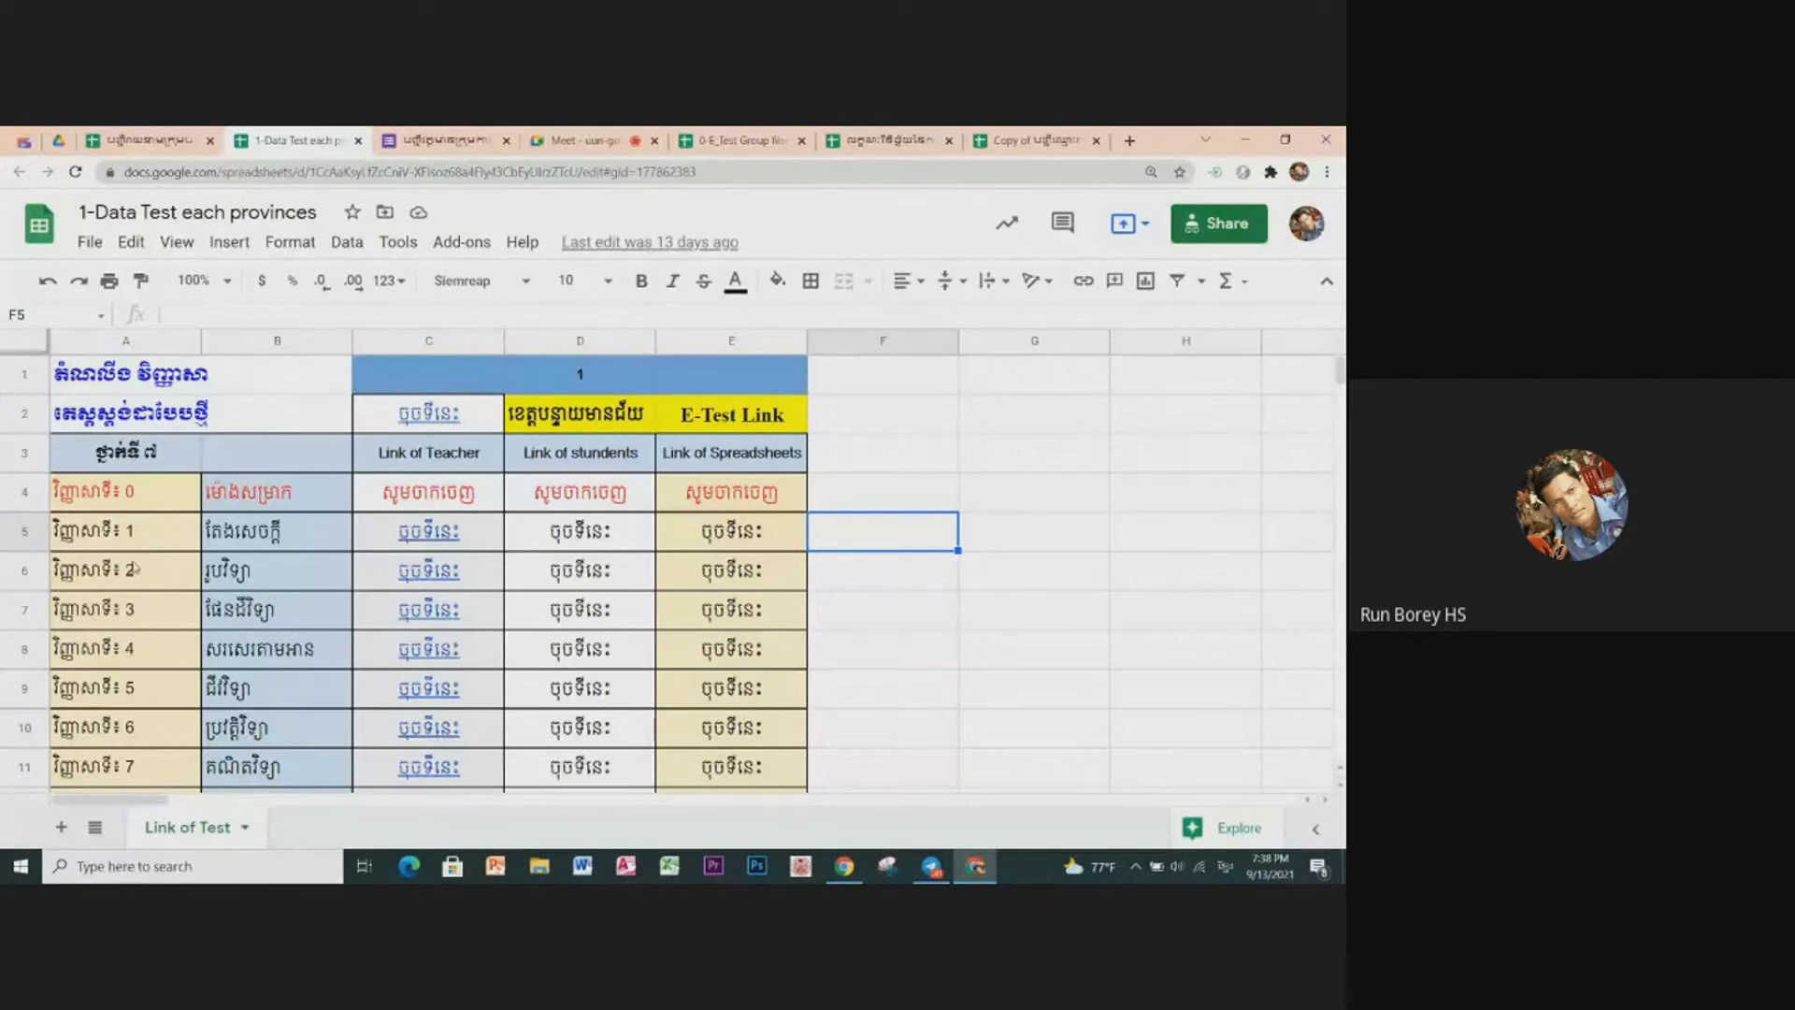
scroll(133, 581, "down", 1)
scroll(134, 581, "down", 2)
scroll(133, 581, "down", 1)
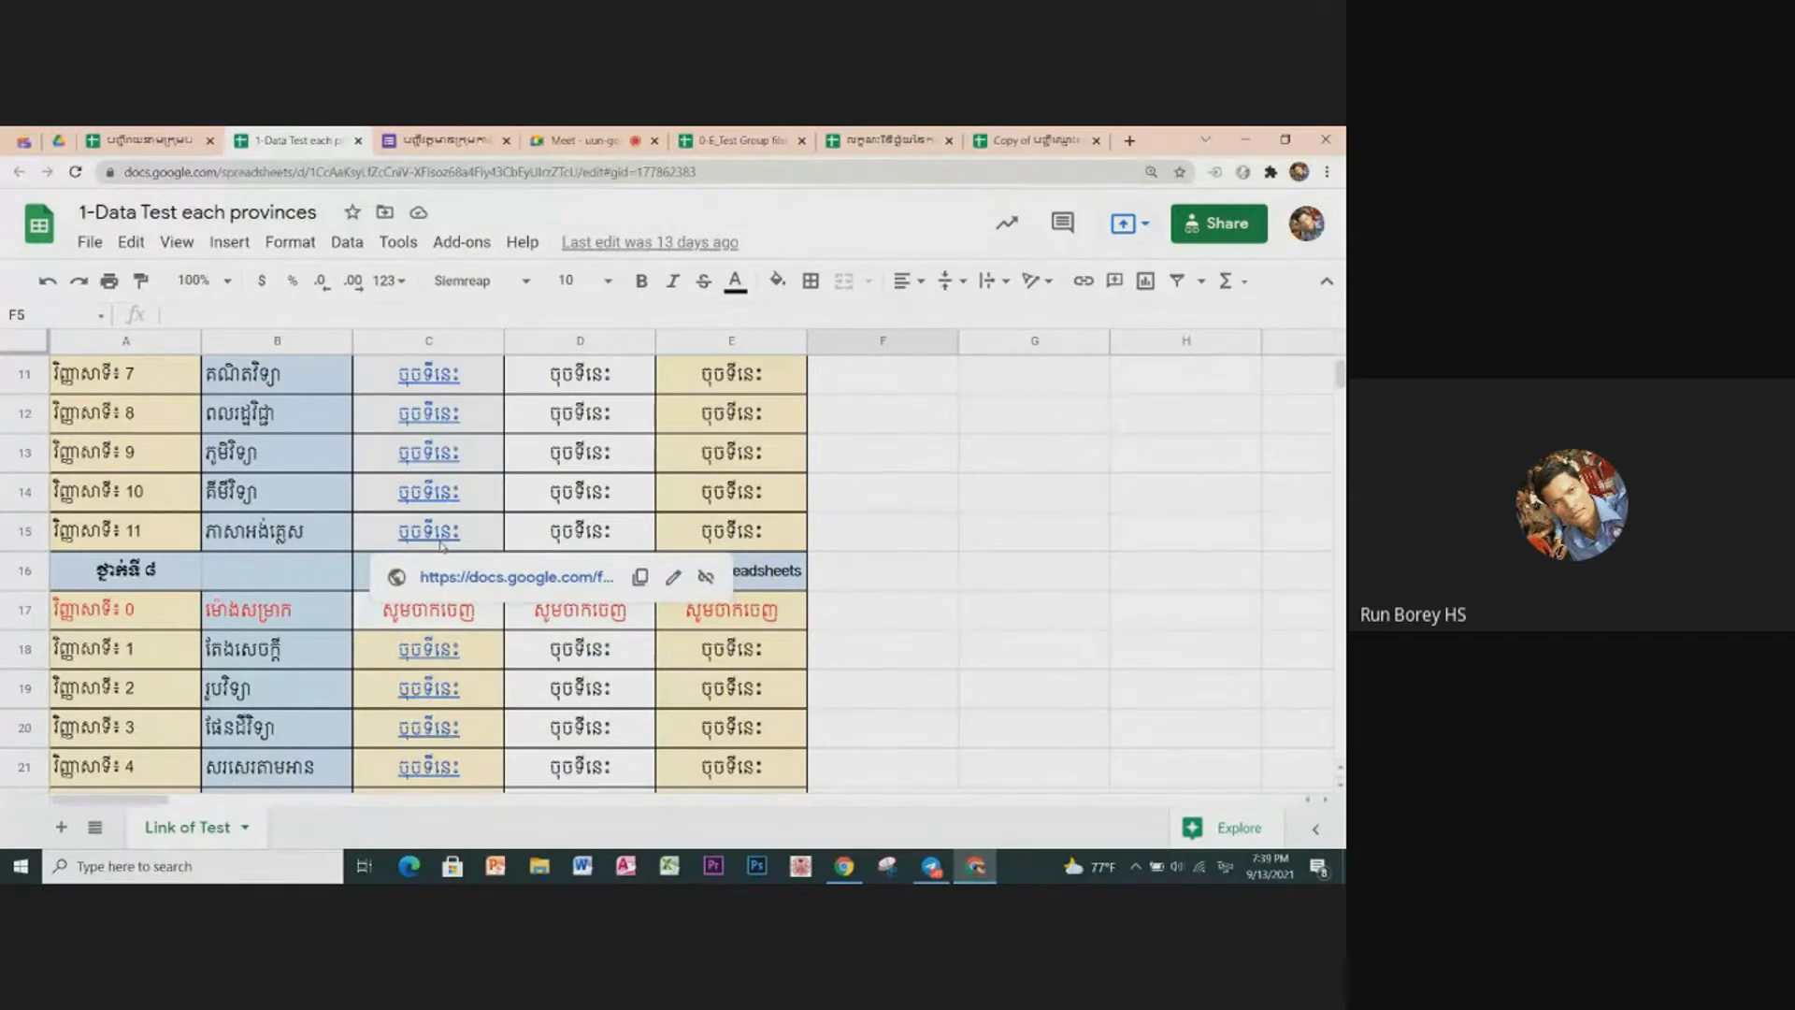
scroll(432, 541, "up", 3)
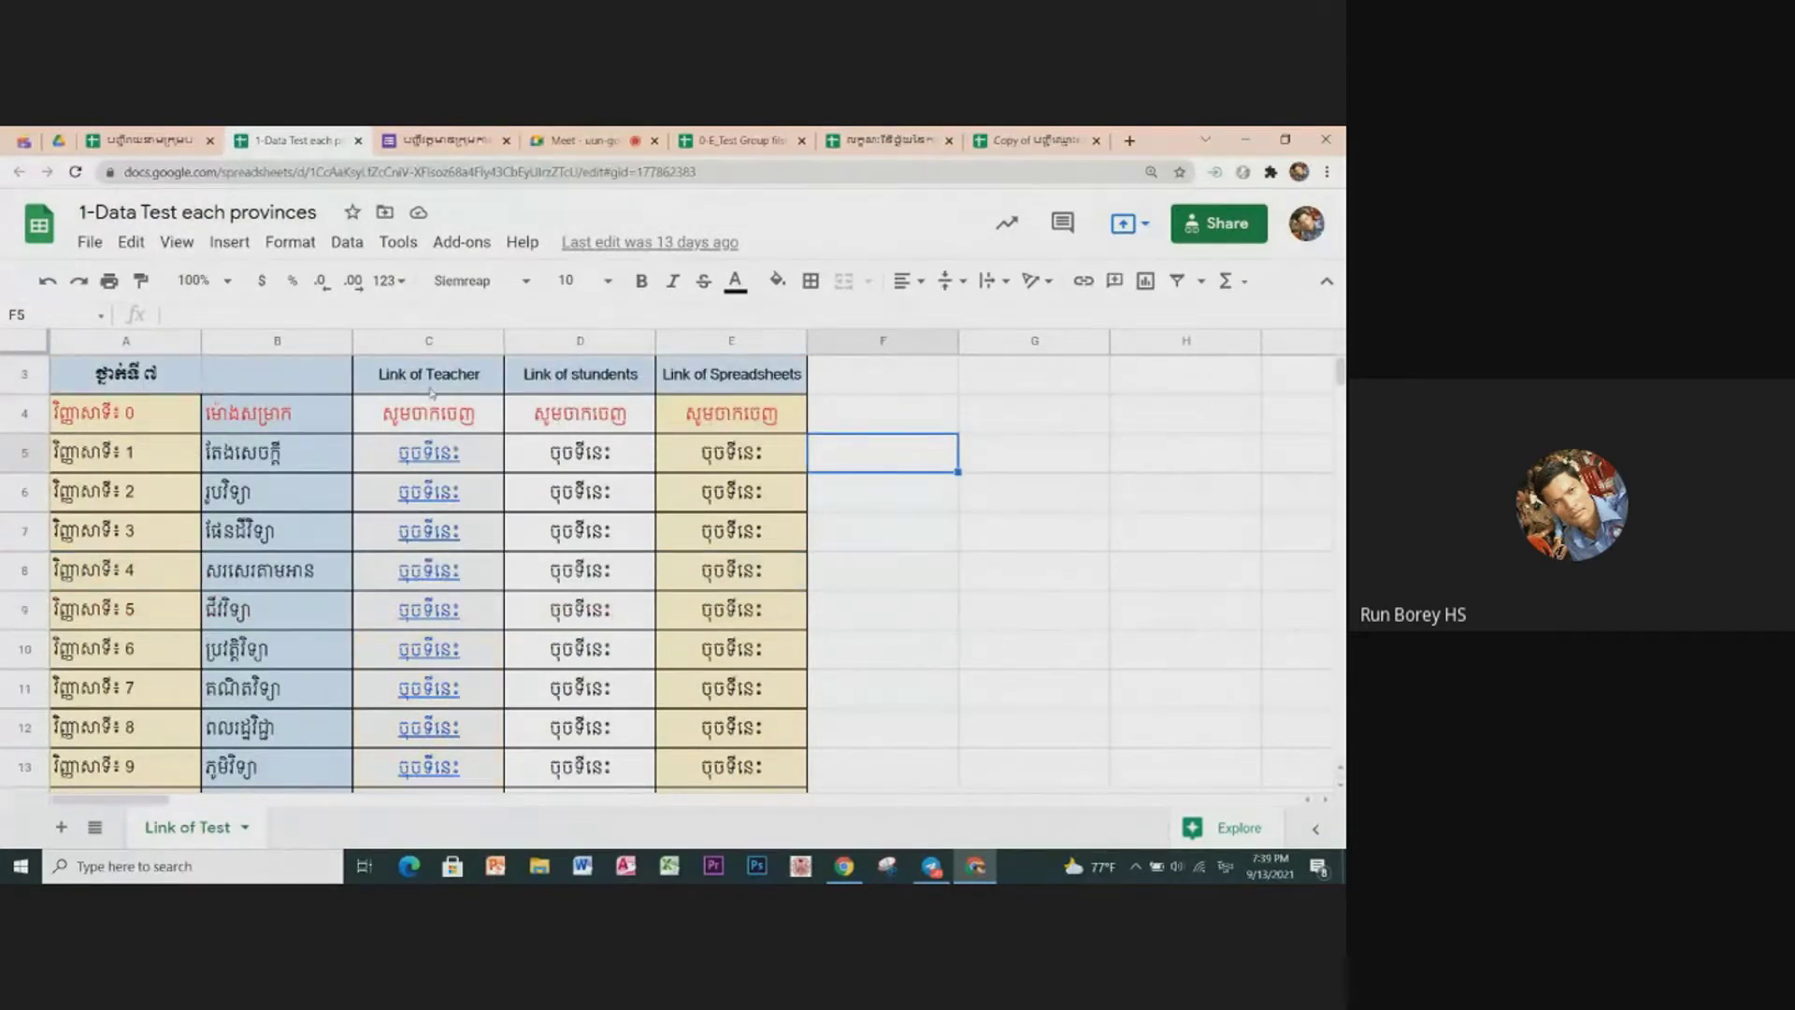
scroll(423, 420, "down", 3)
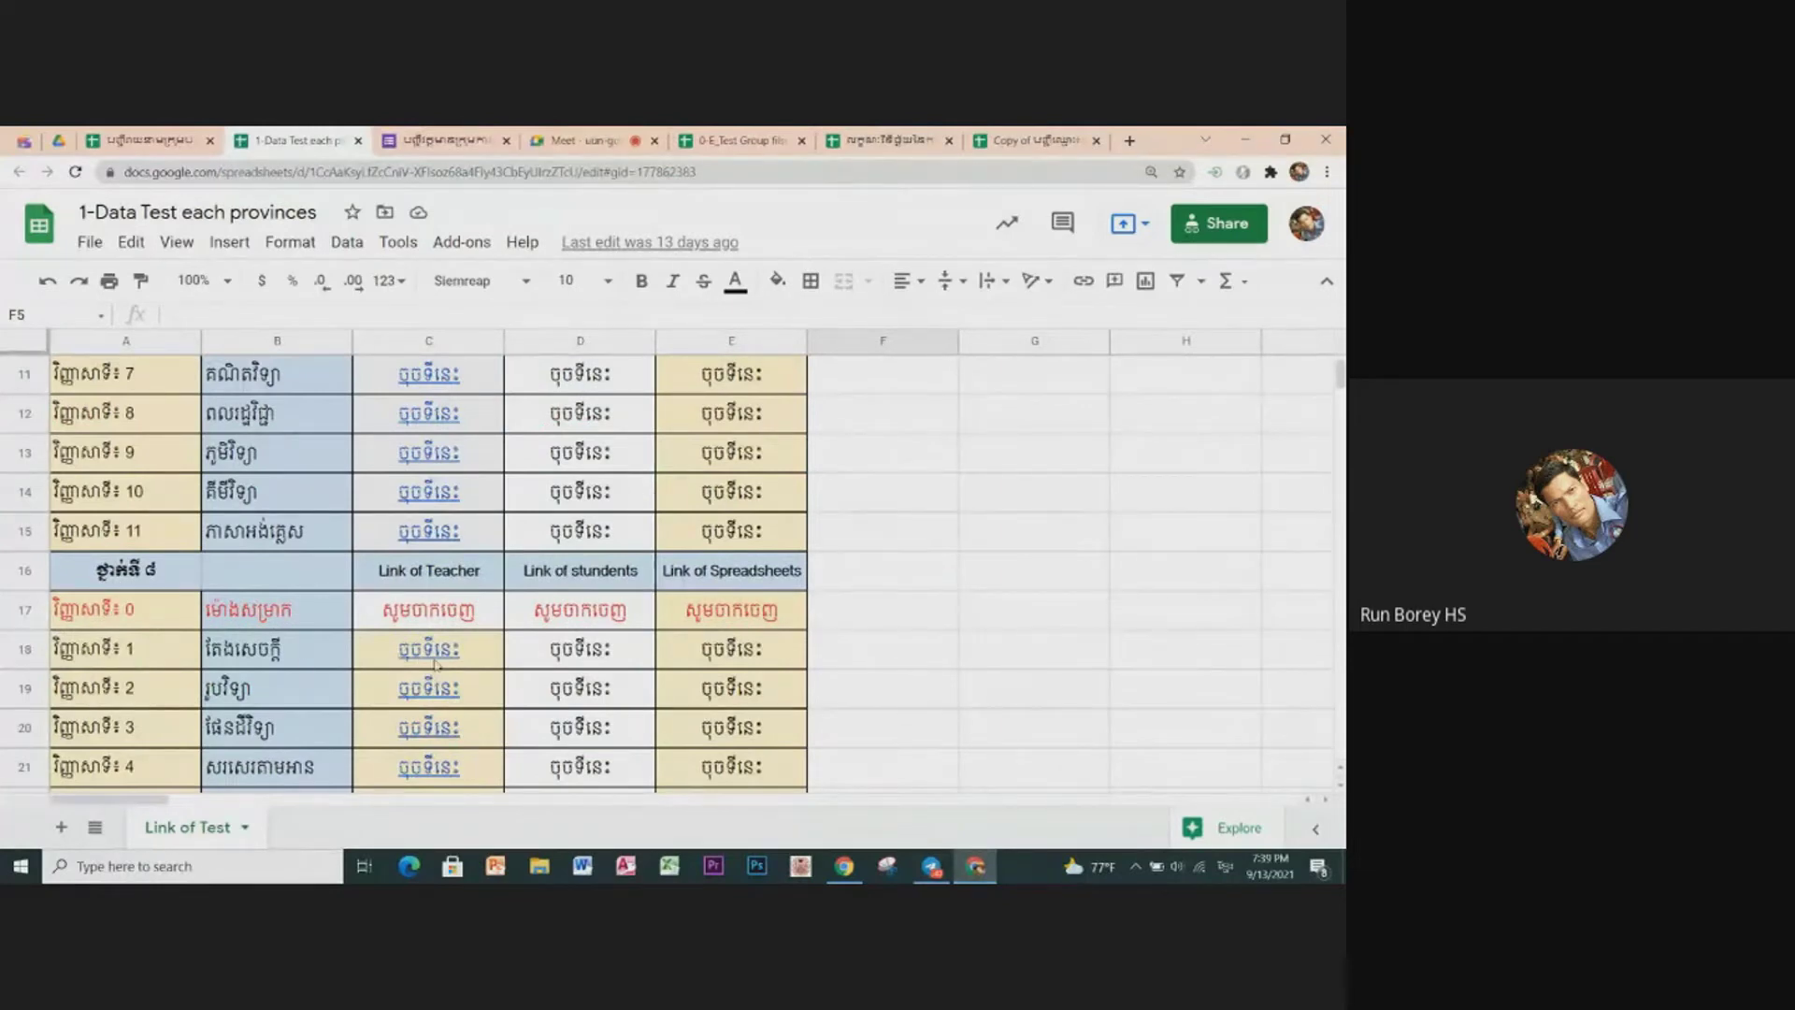
scroll(434, 662, "down", 2)
scroll(435, 662, "up", 5)
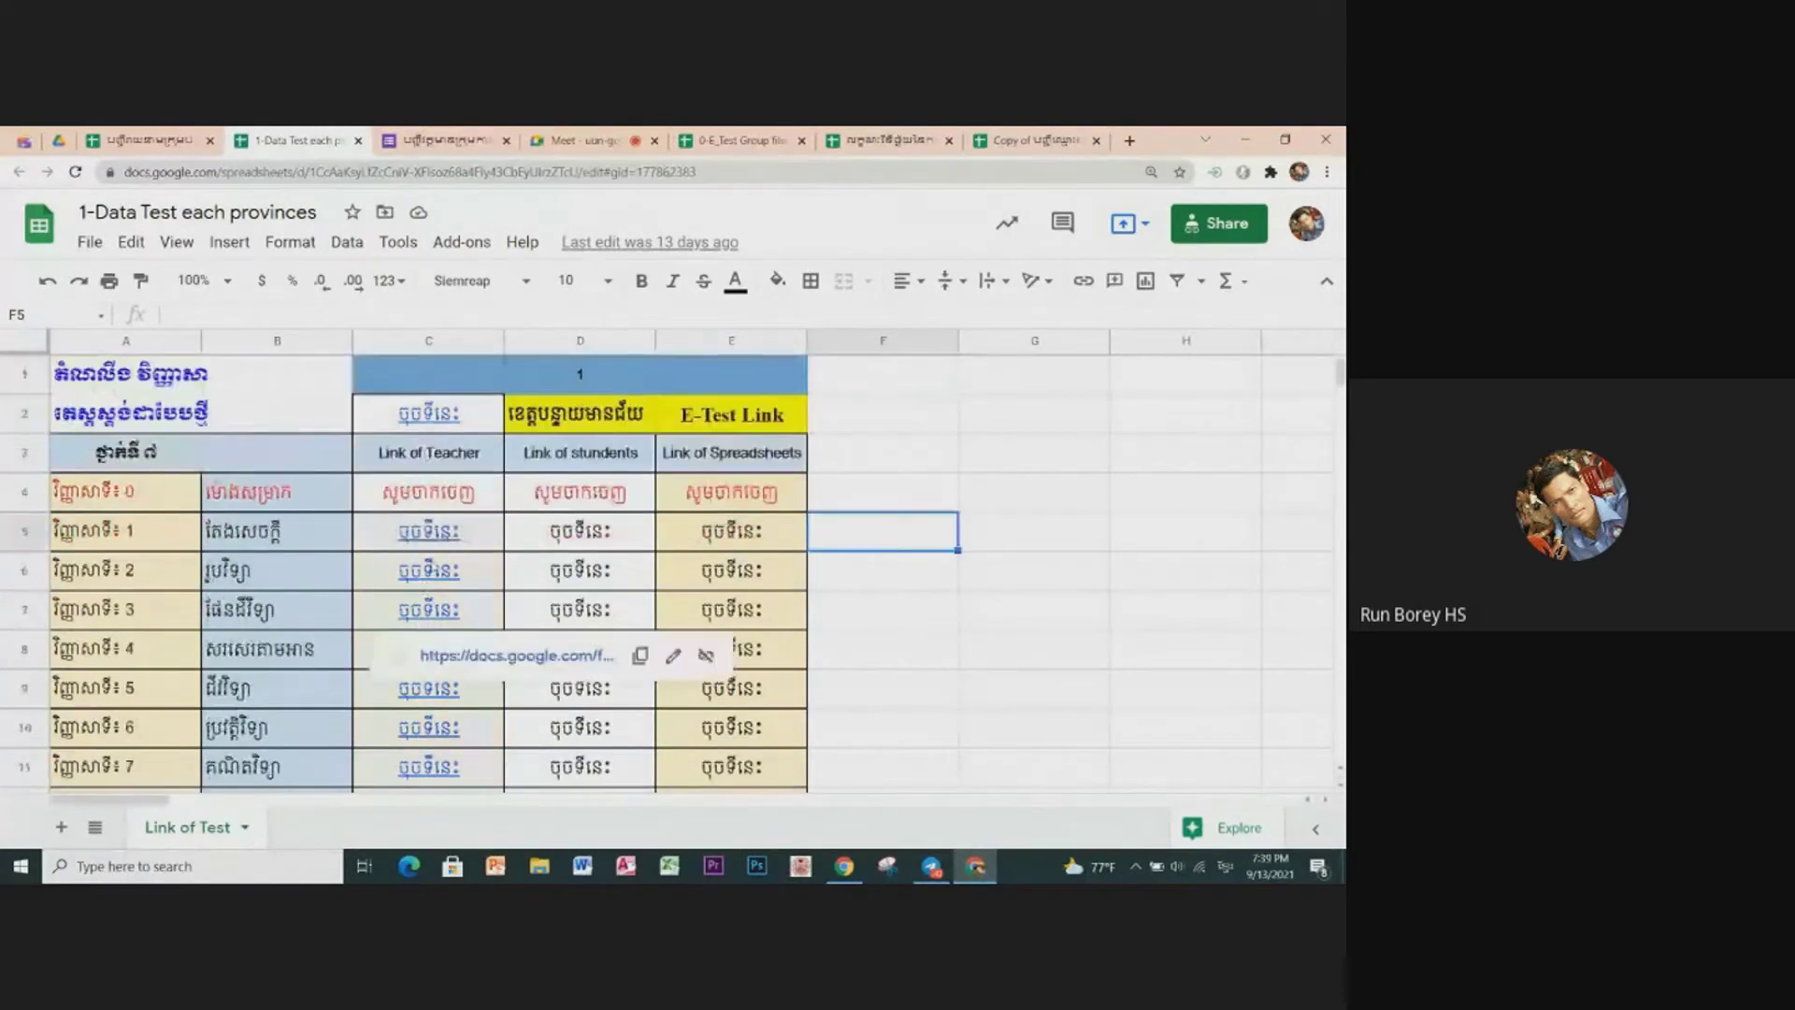
Step: Check grade 7 rows 5–7, then open the teacher form linked in C5
left_click(1028, 610)
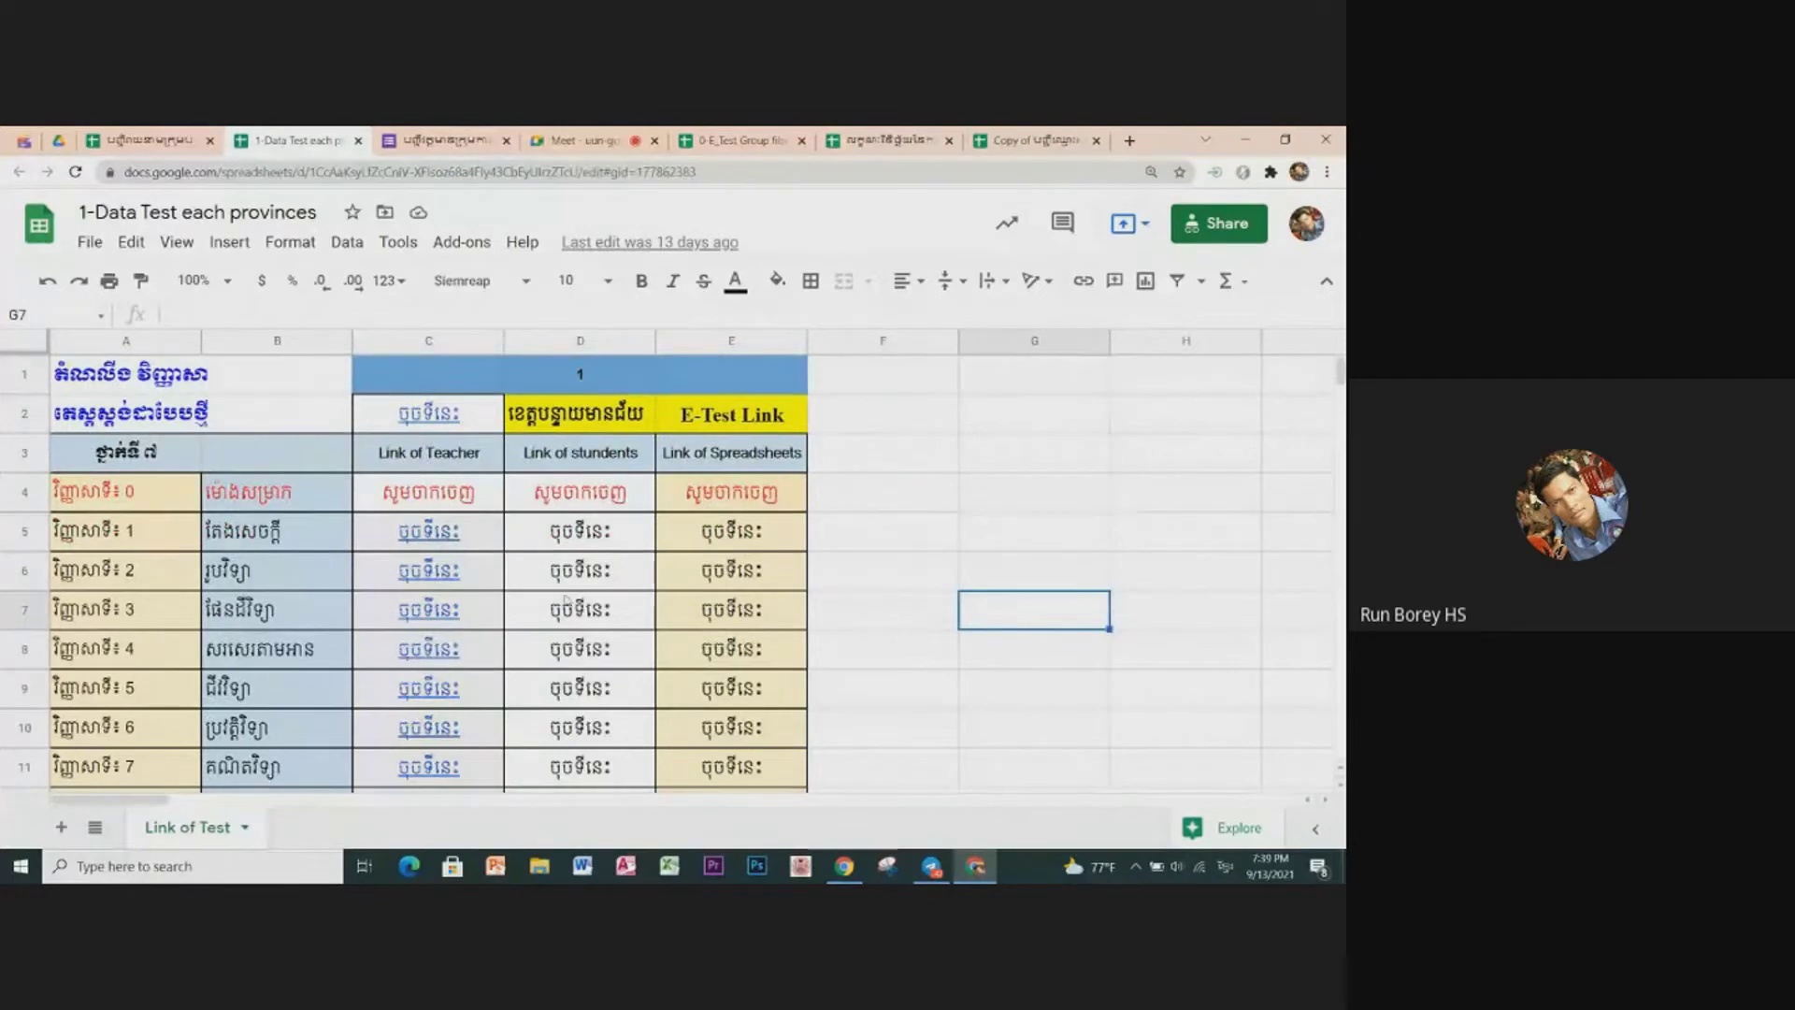
left_click(447, 575)
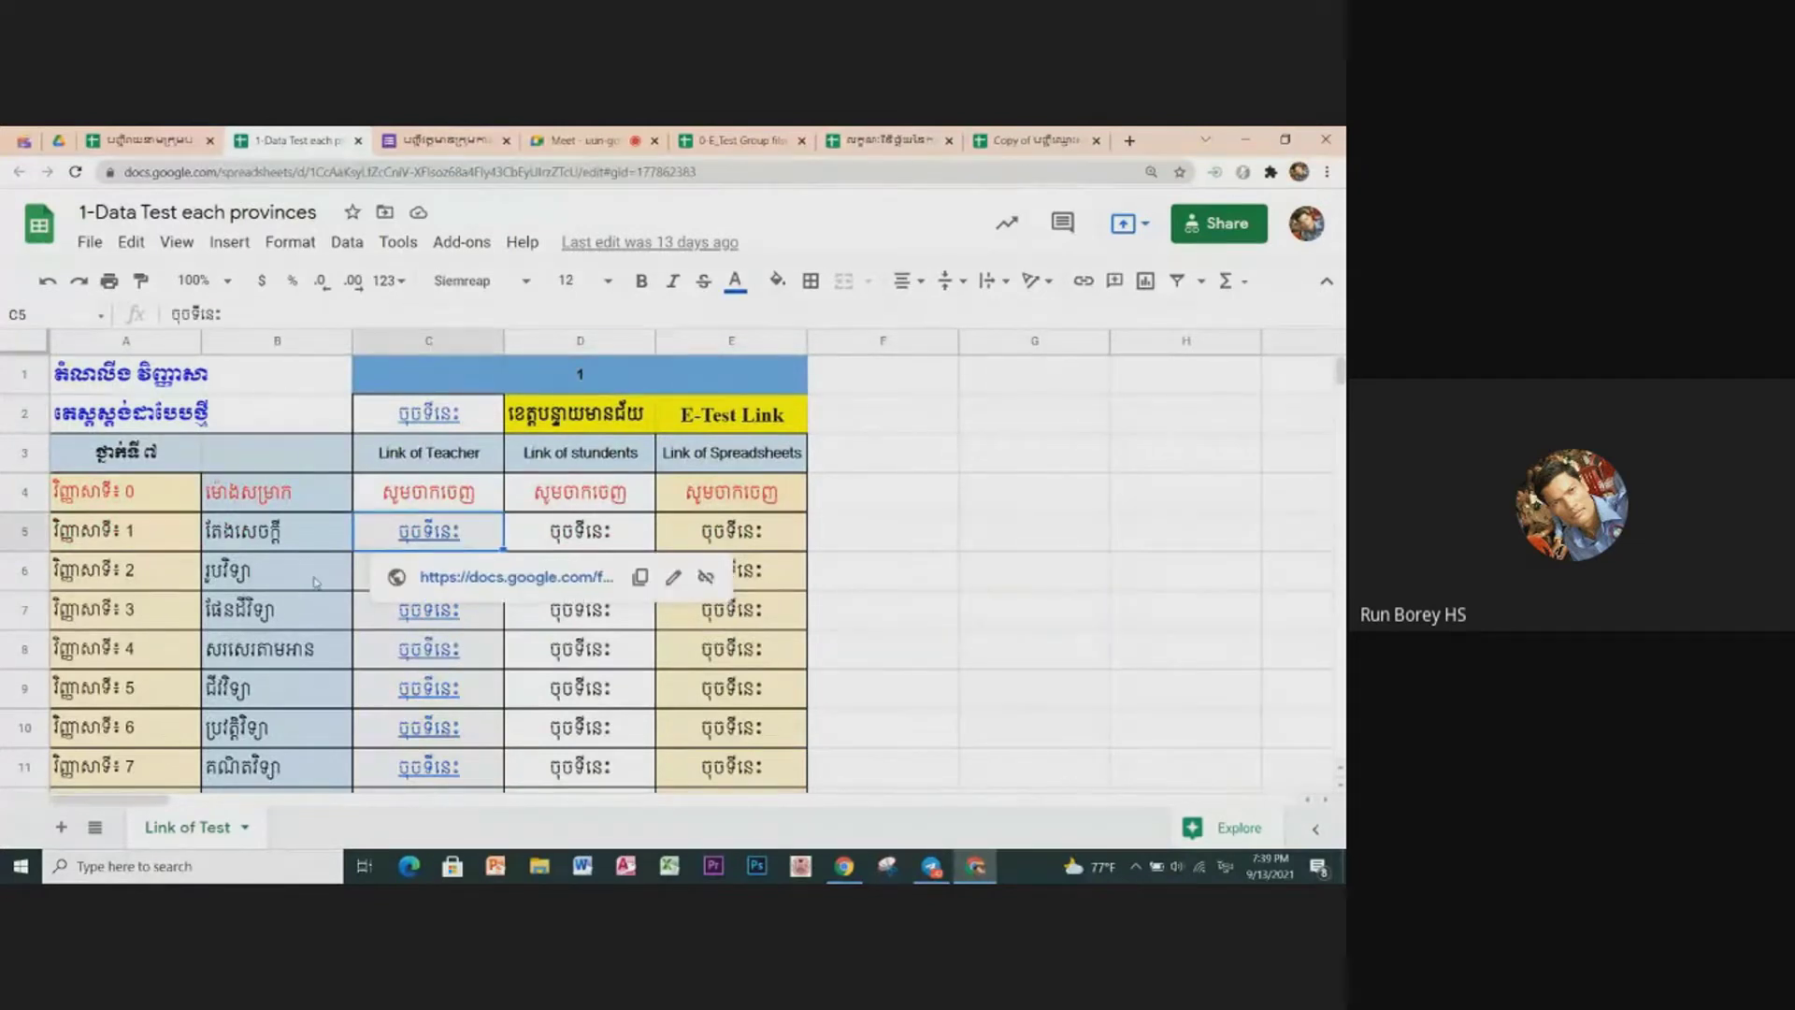
left_click(318, 584)
left_click(25, 531)
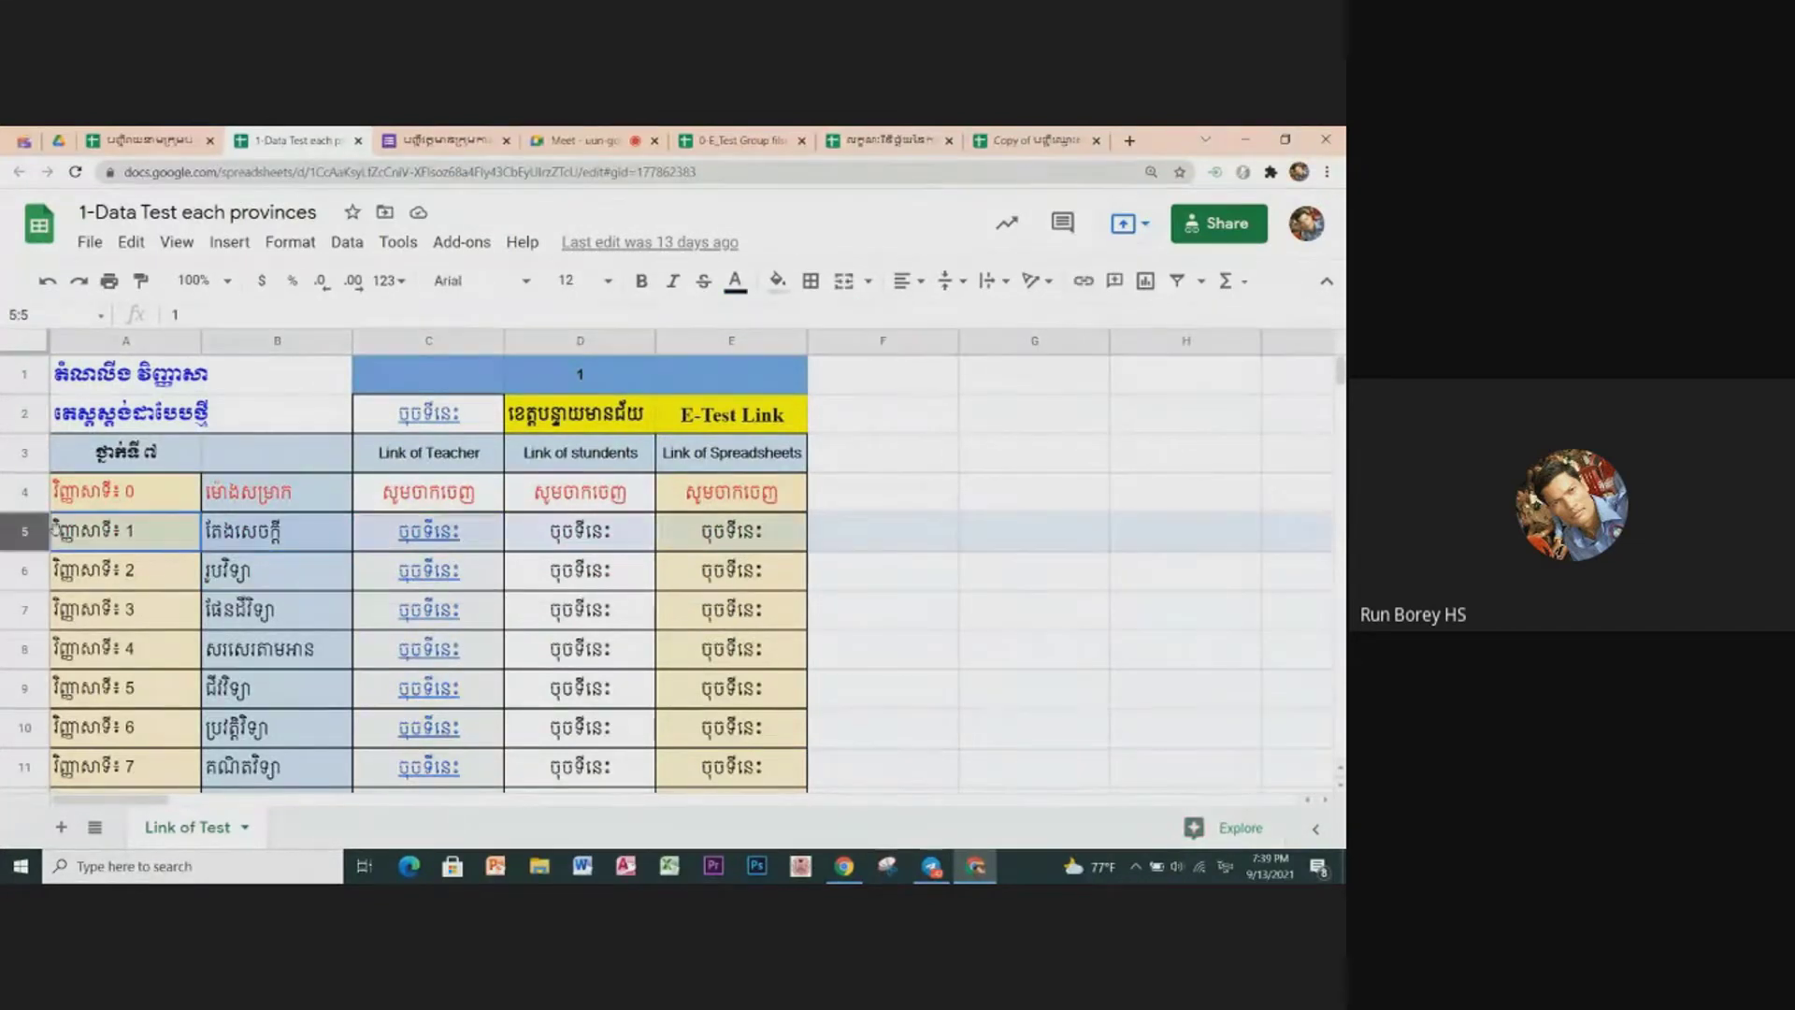
left_click(17, 612)
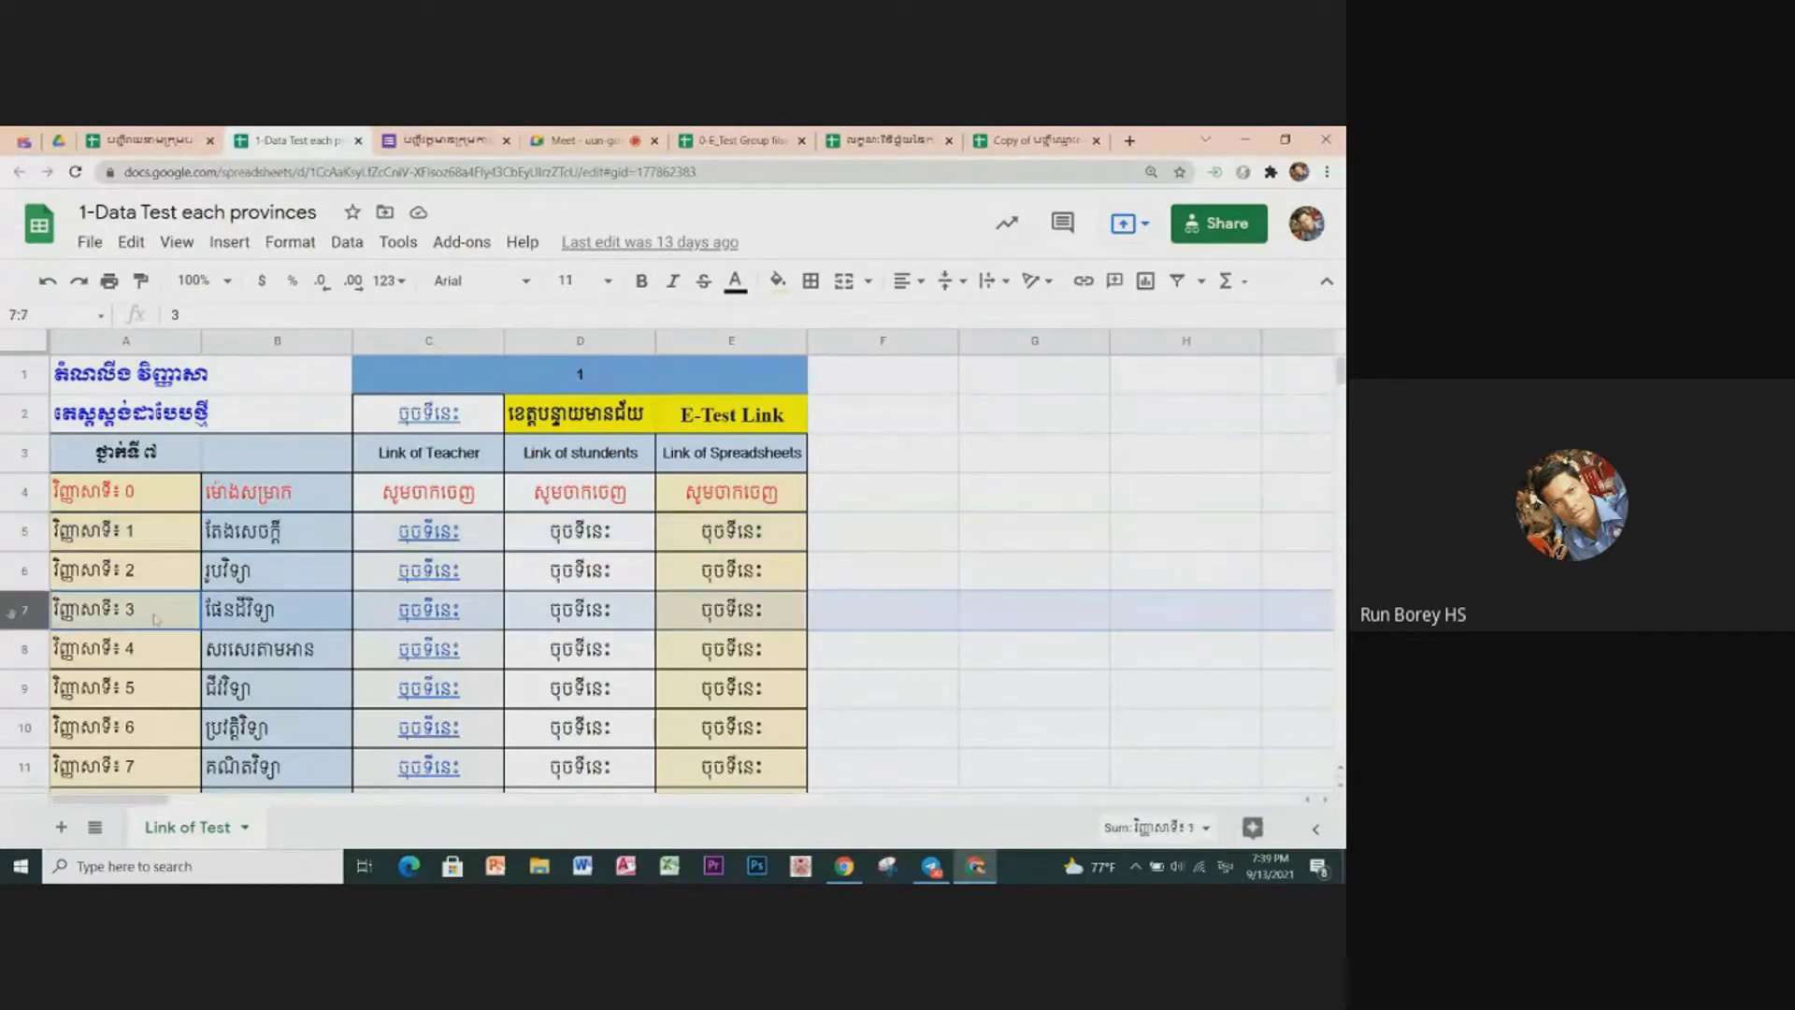
left_click(28, 572)
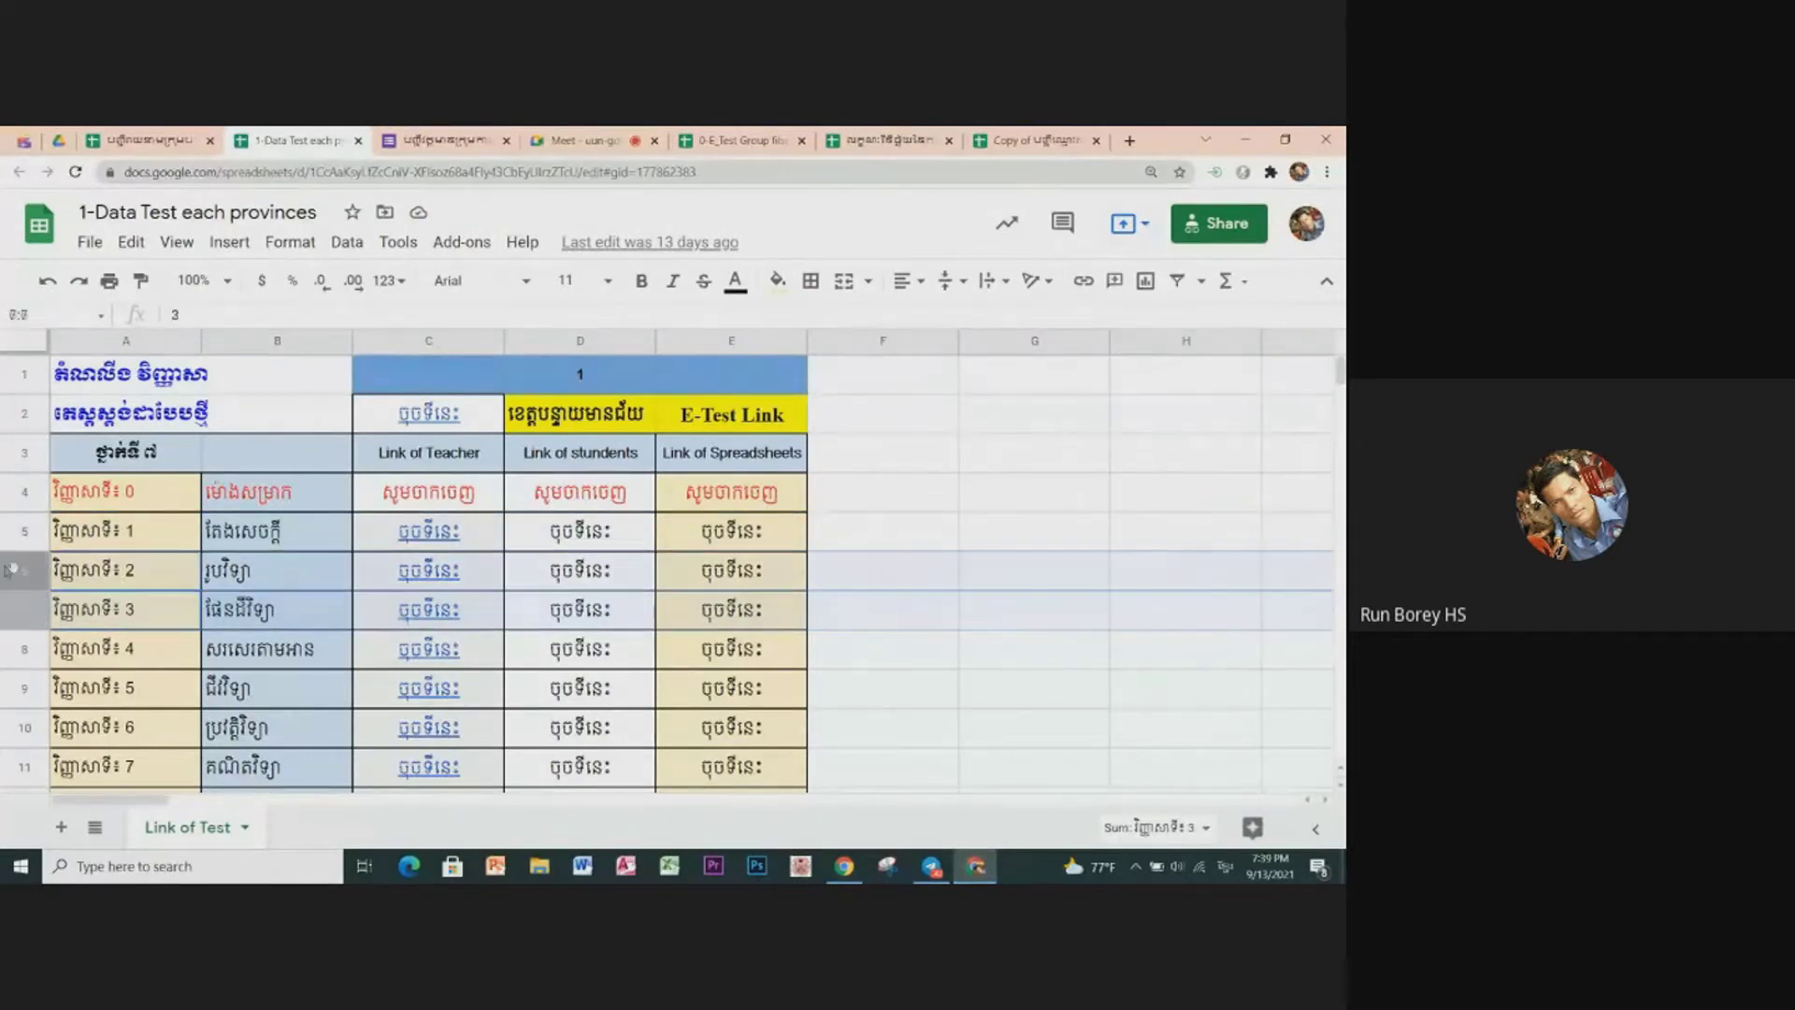
mouse_move(428, 570)
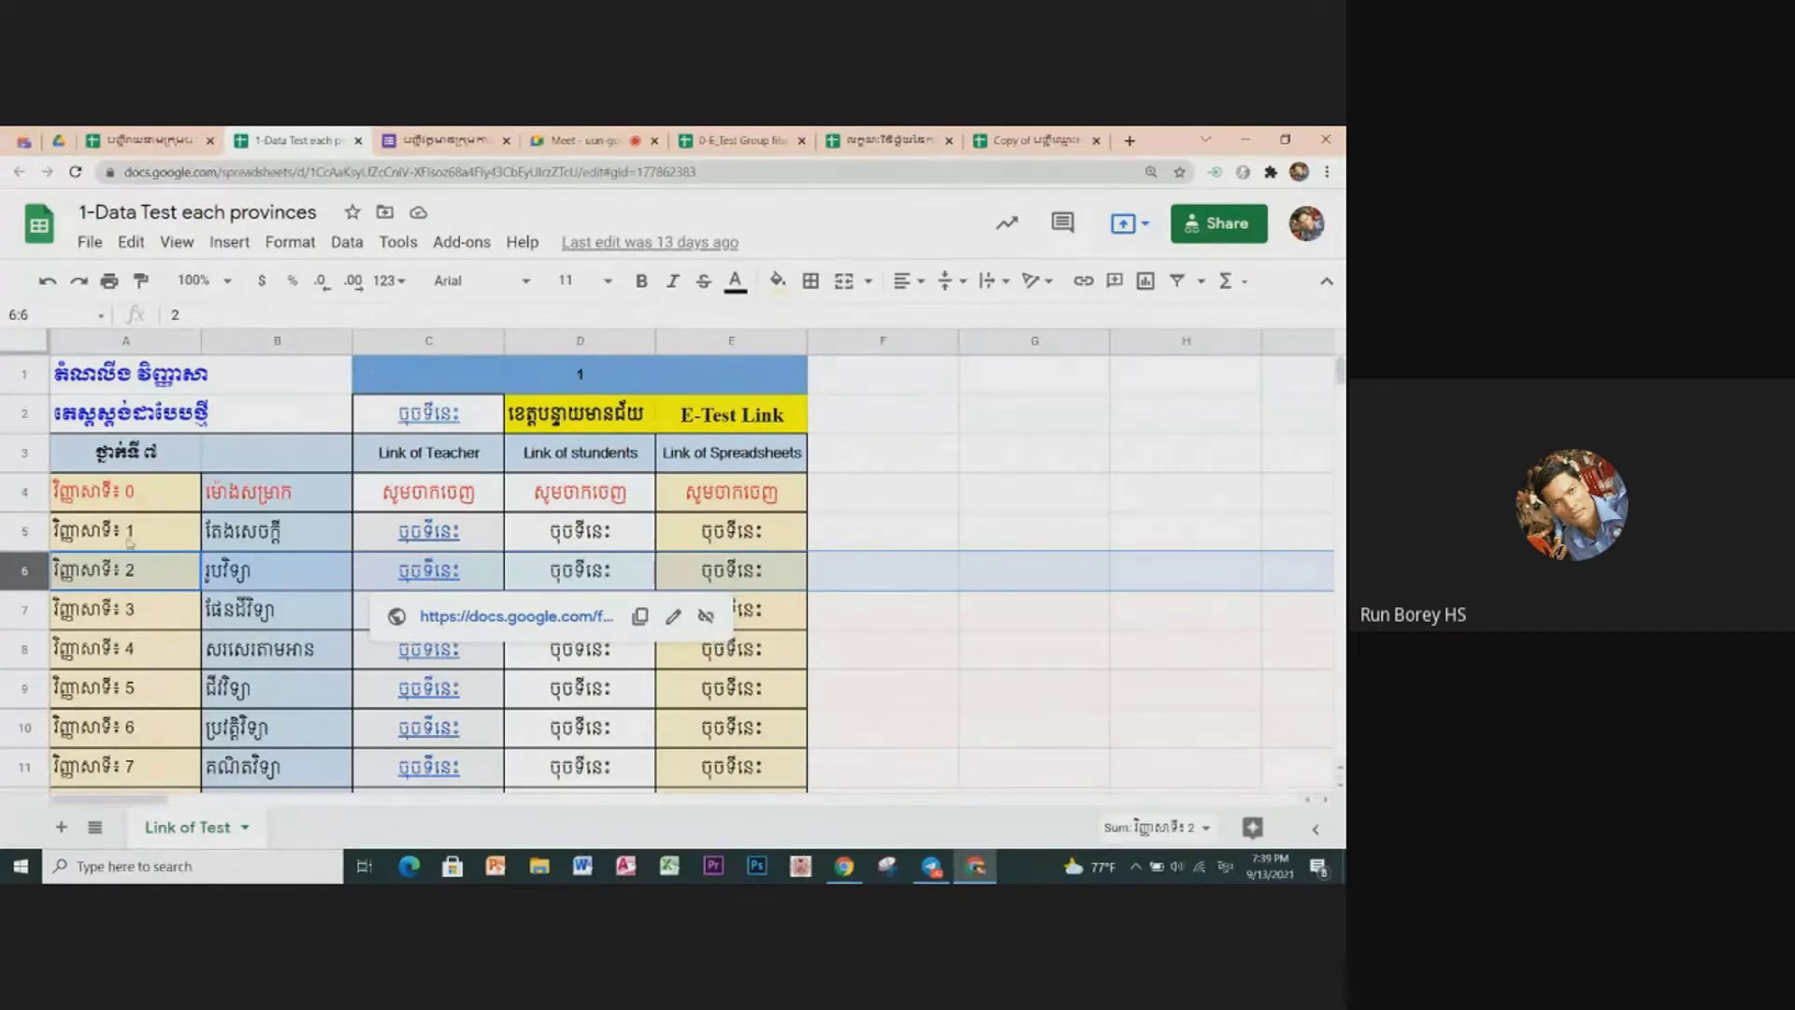
left_click(25, 531)
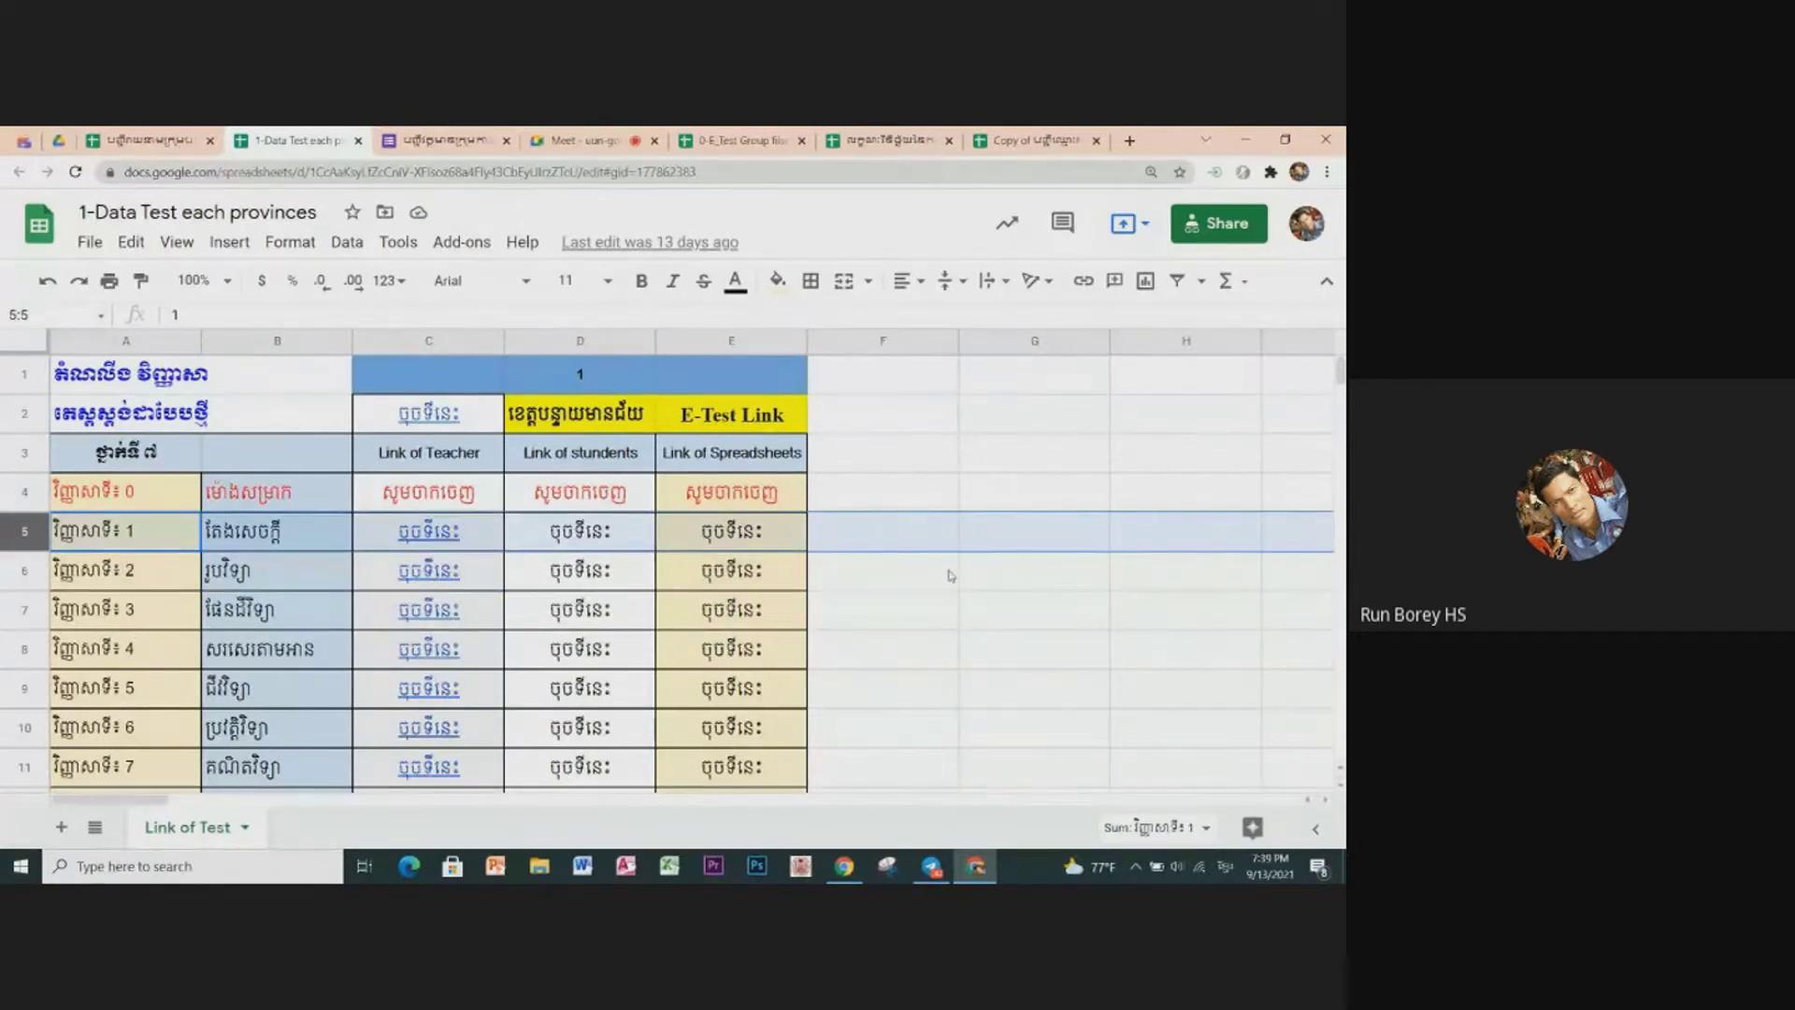
left_click(1018, 576)
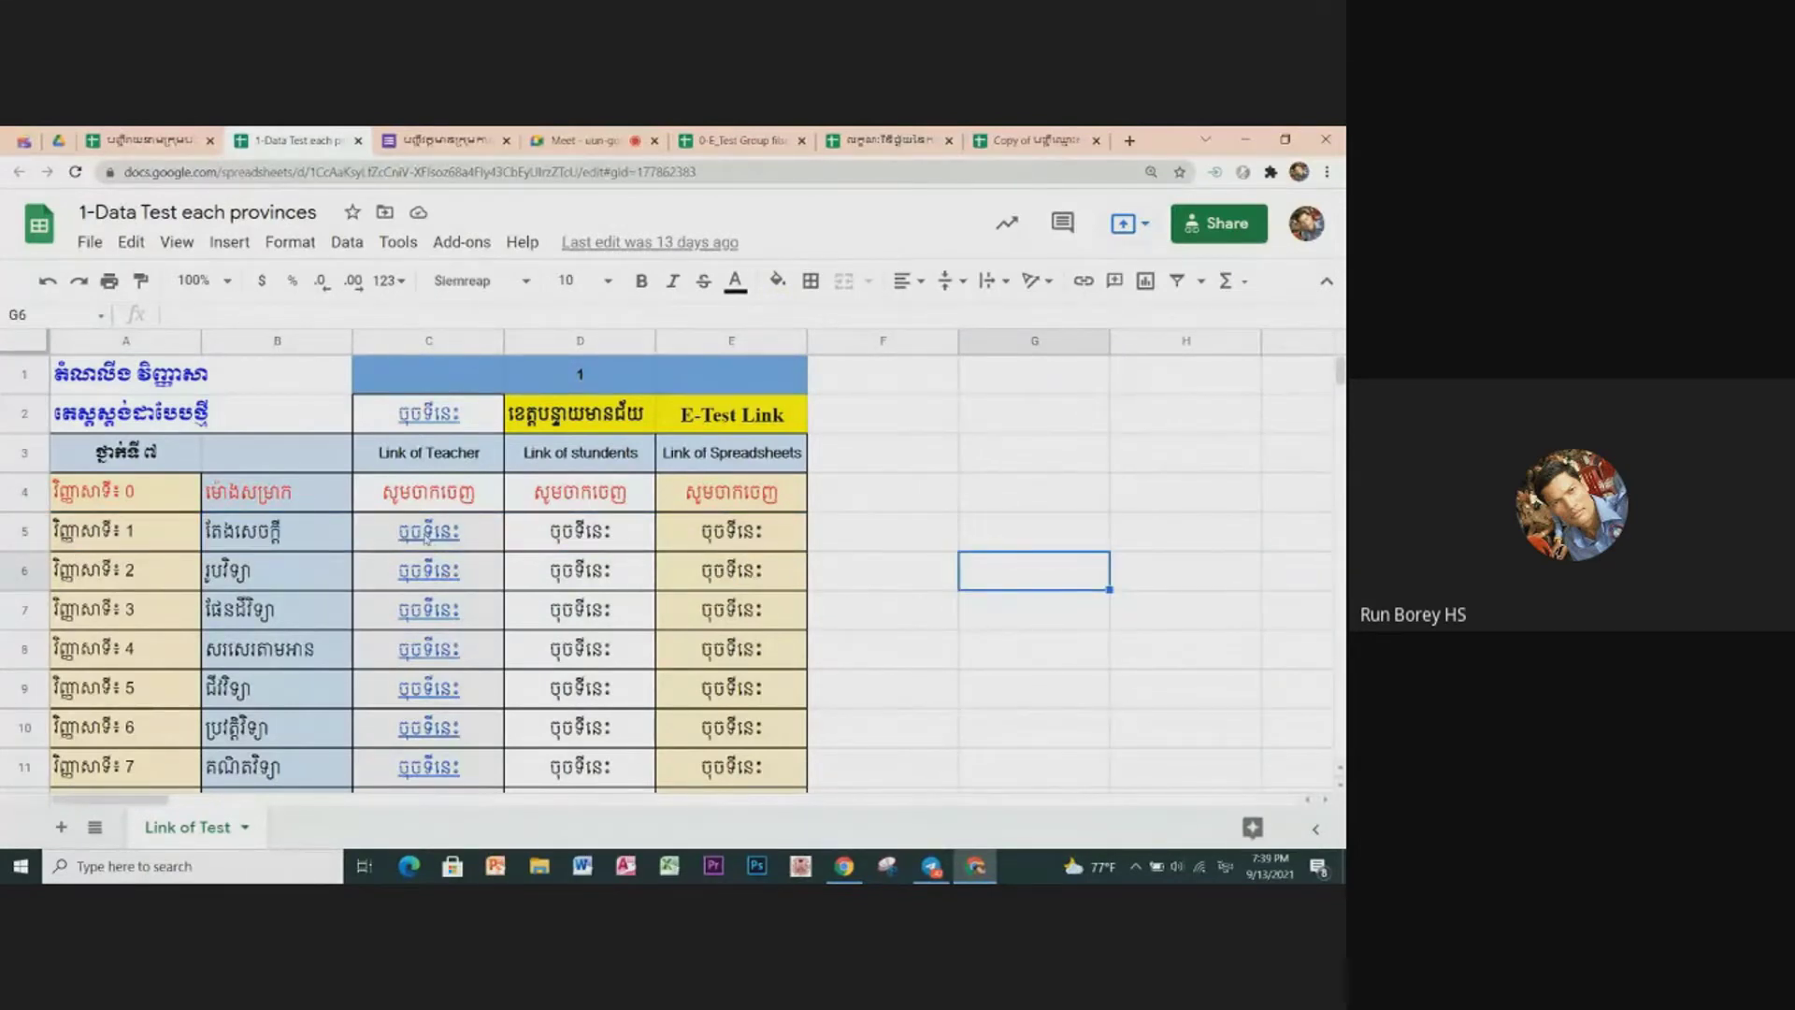
left_click(425, 539)
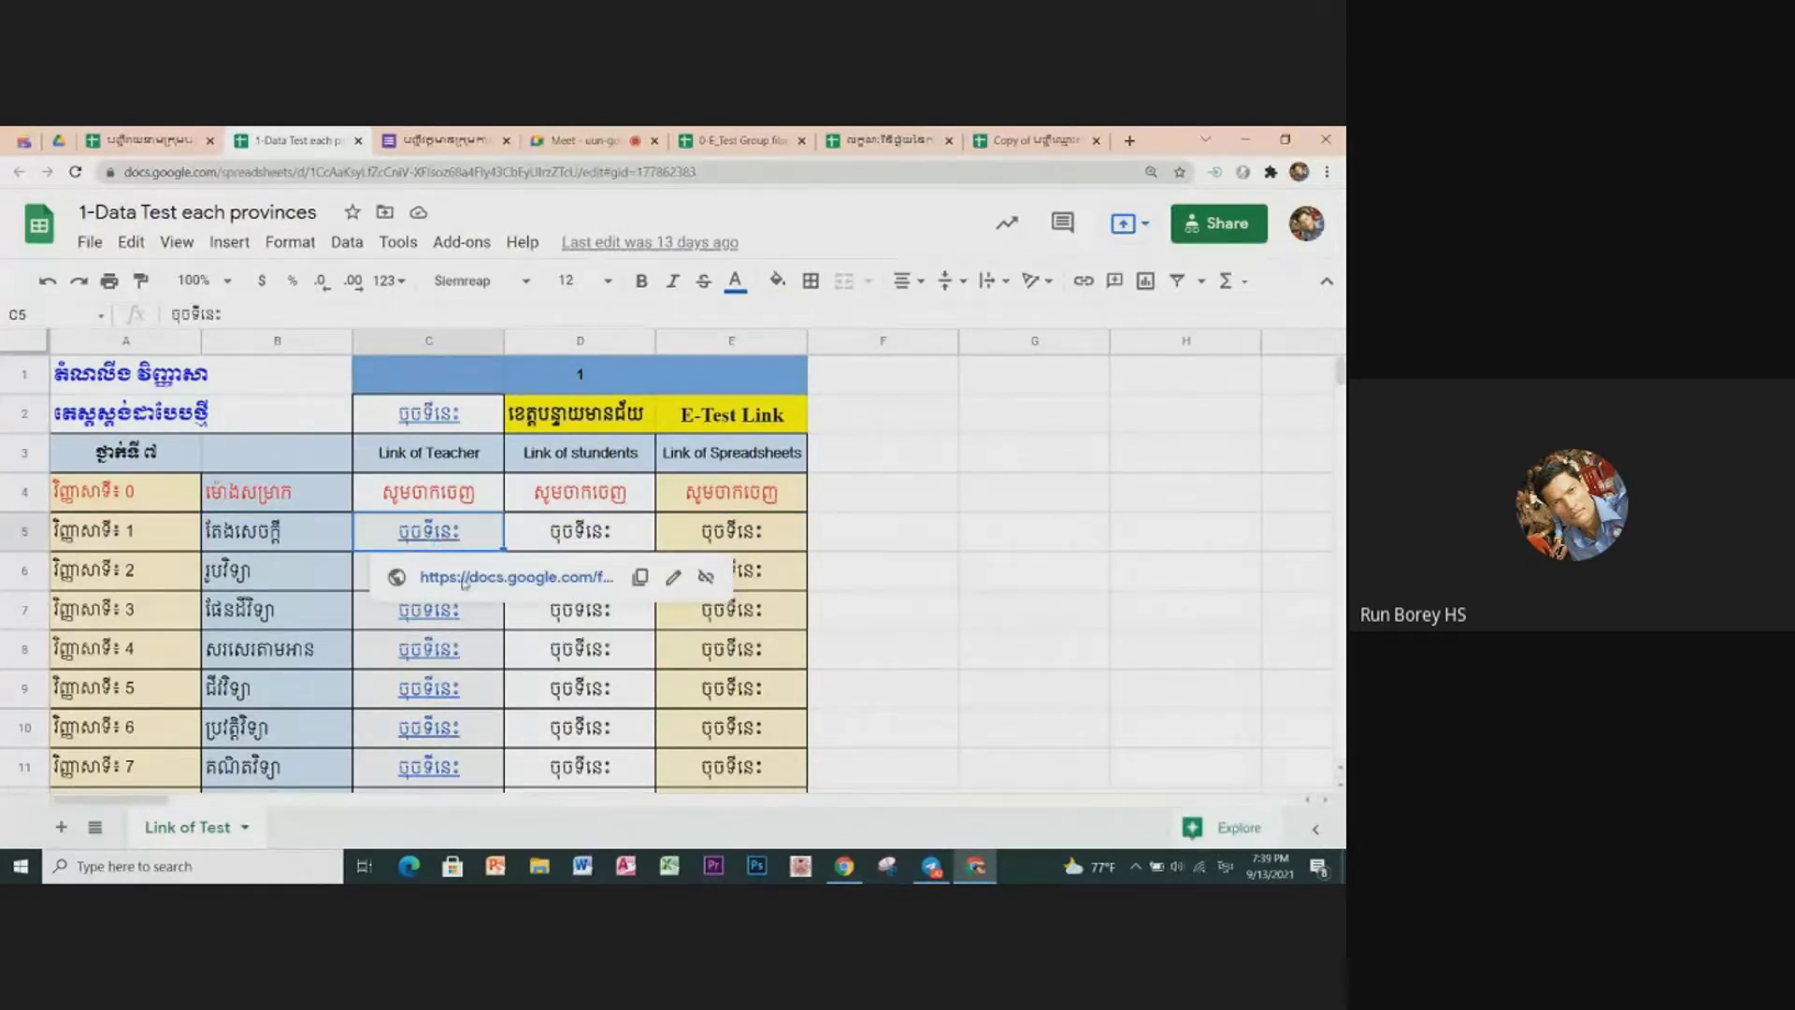
left_click(463, 577)
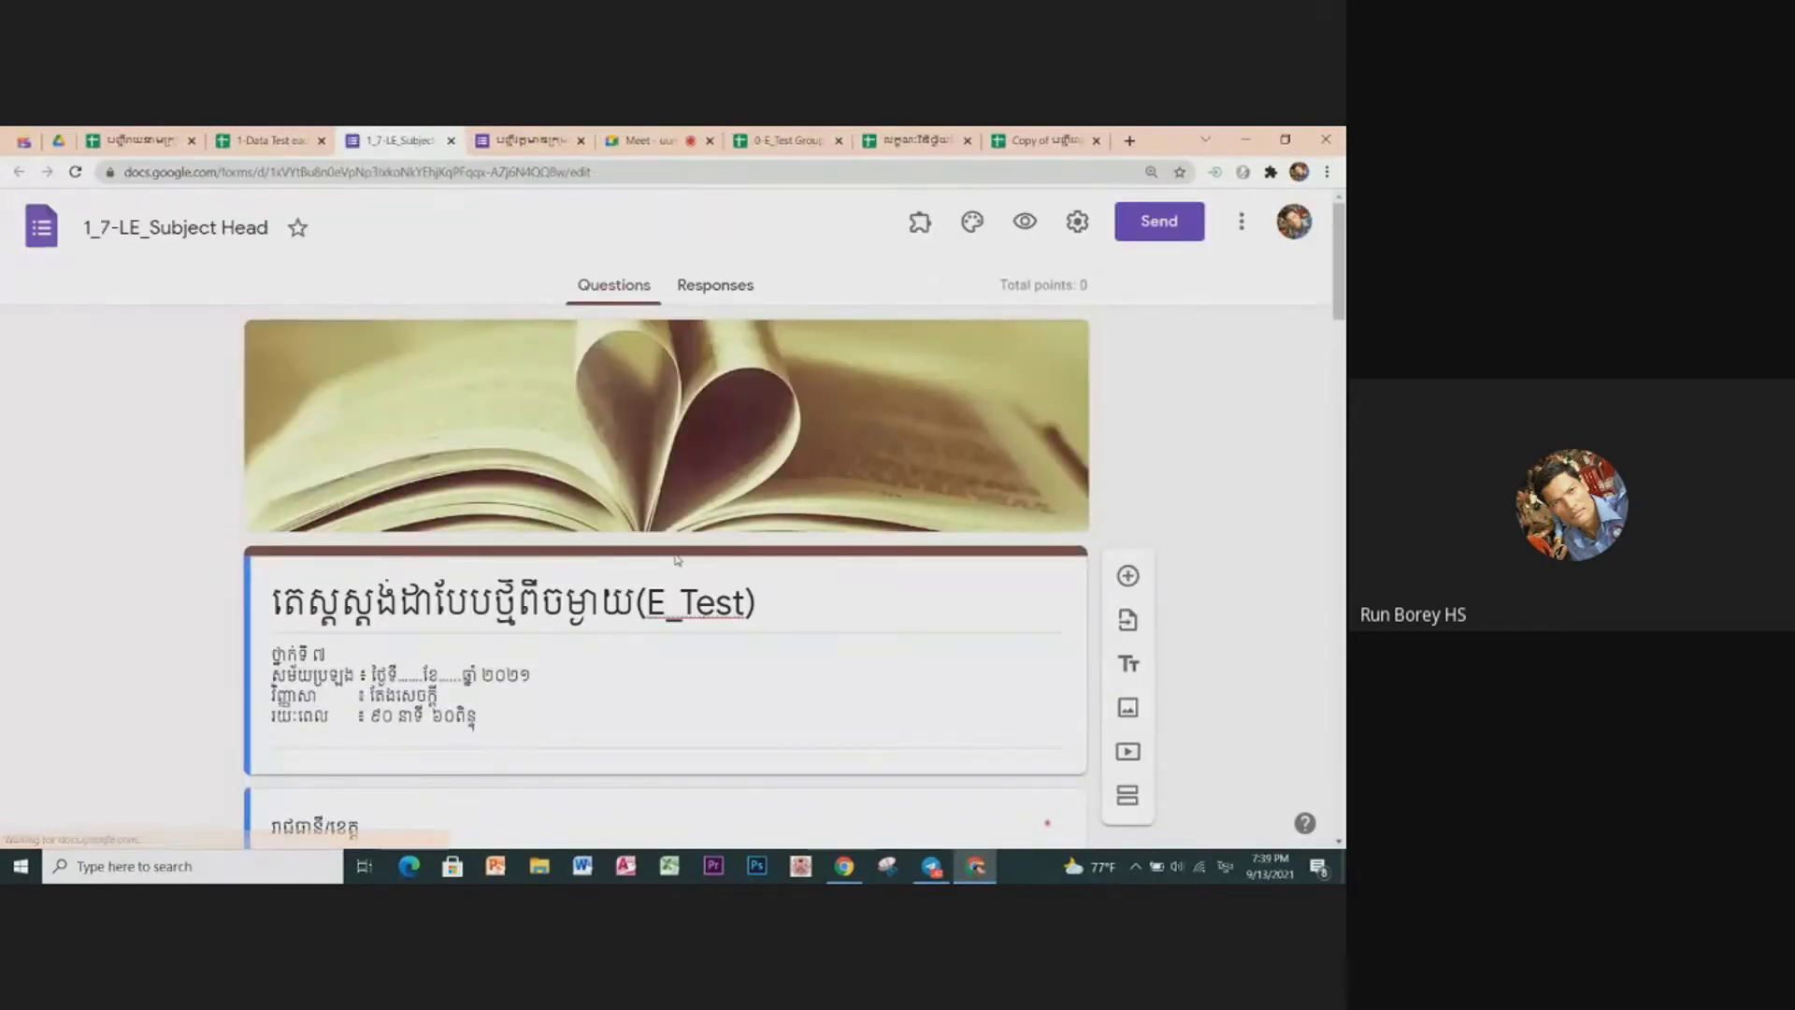
Step: Review every question of the 1_7-LE_Subject Head form, then close its tab
scroll(675, 558, "down", 3)
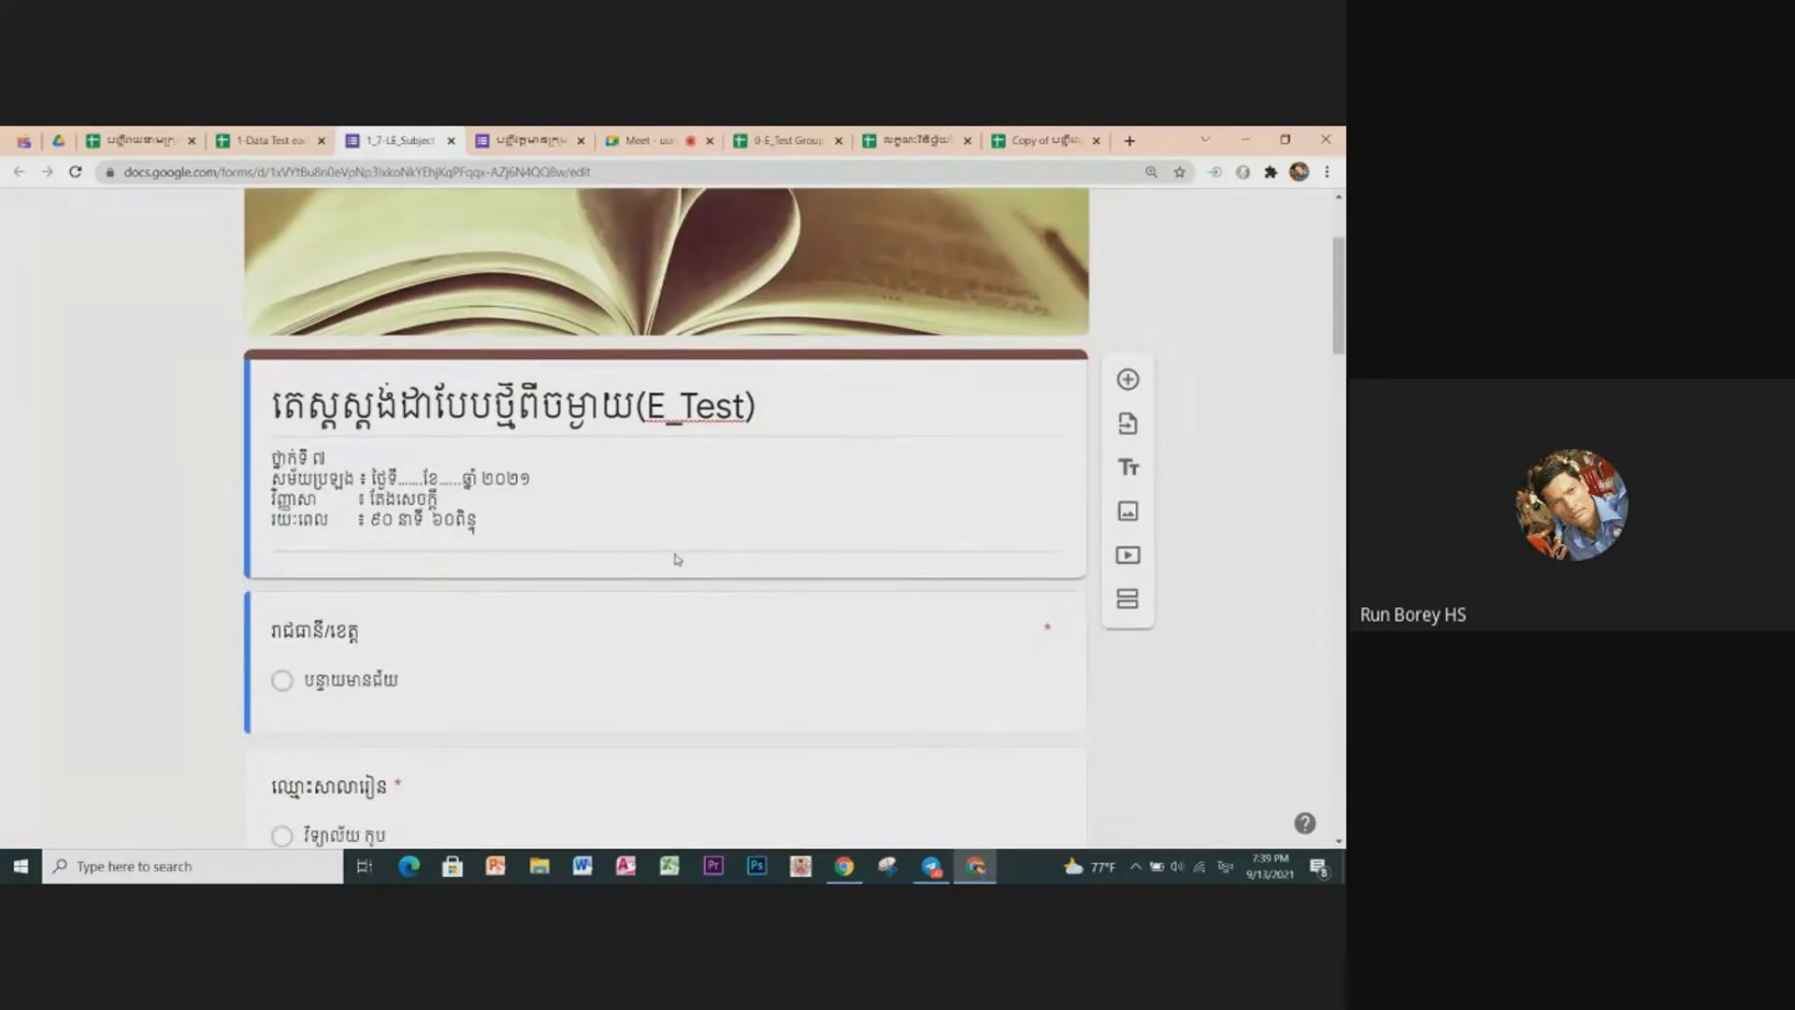
scroll(705, 551, "up", 2)
scroll(707, 557, "down", 3)
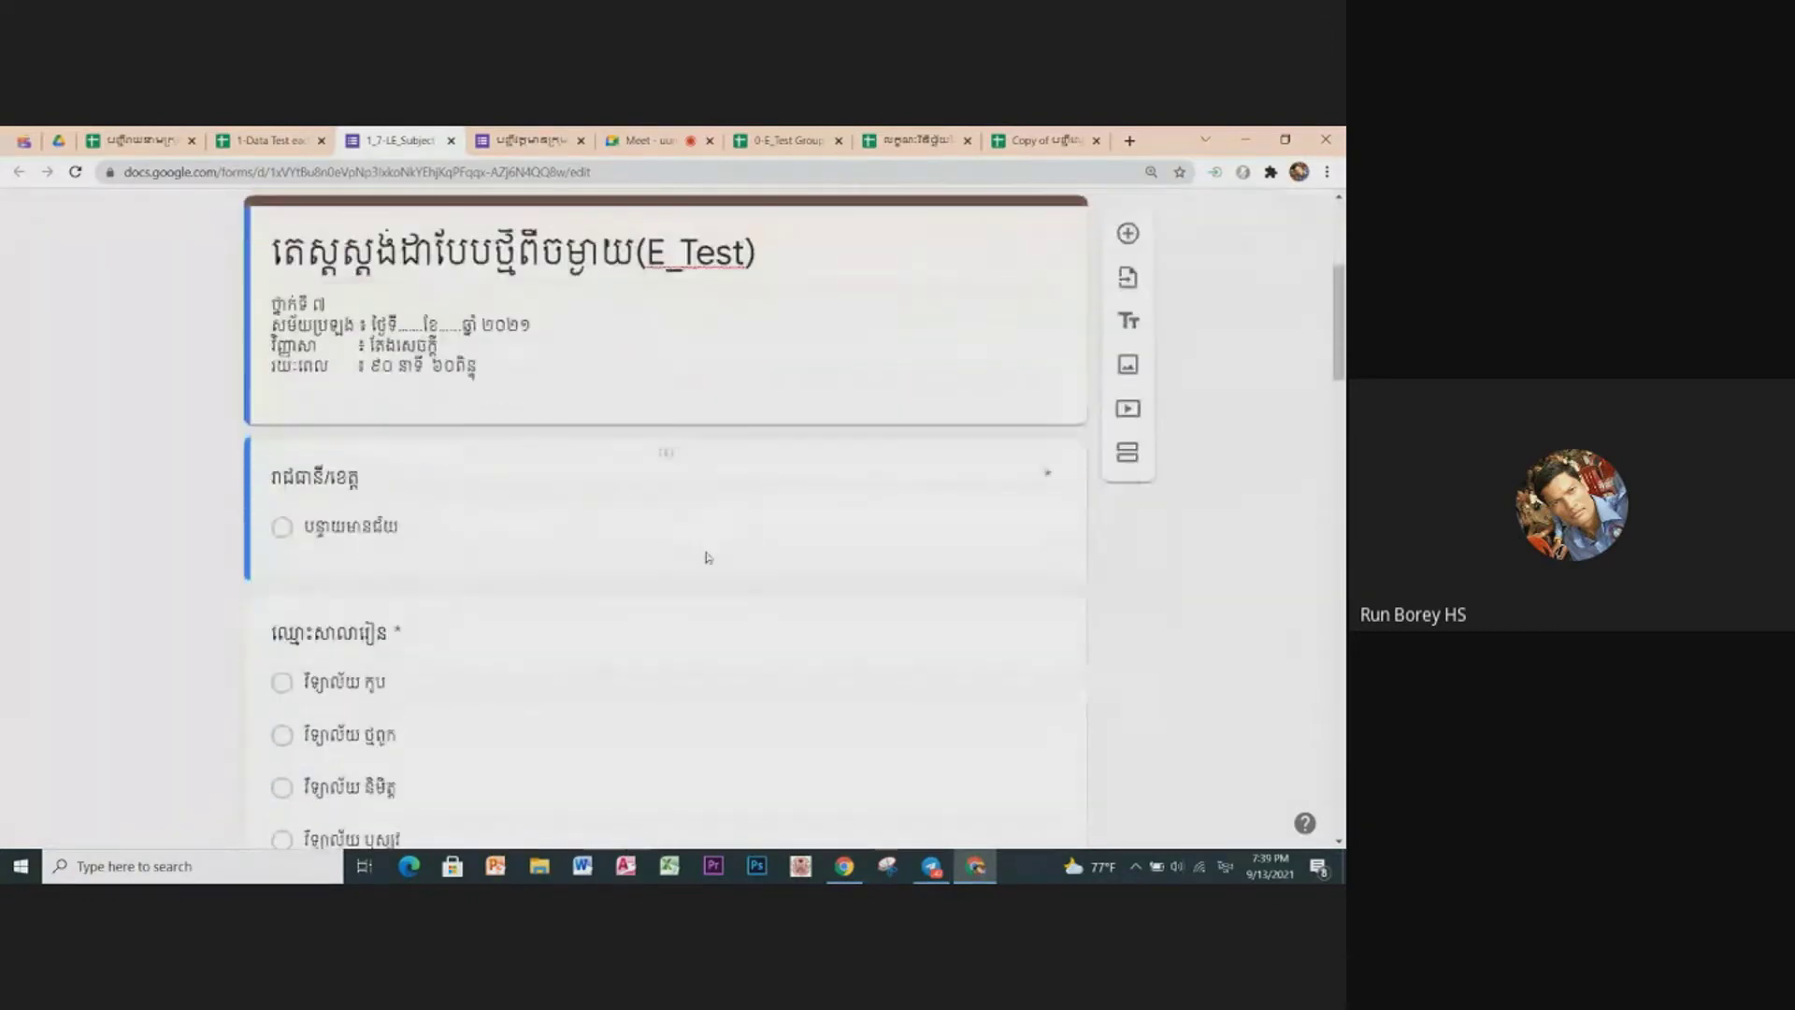
scroll(708, 557, "up", 1)
scroll(708, 557, "down", 3)
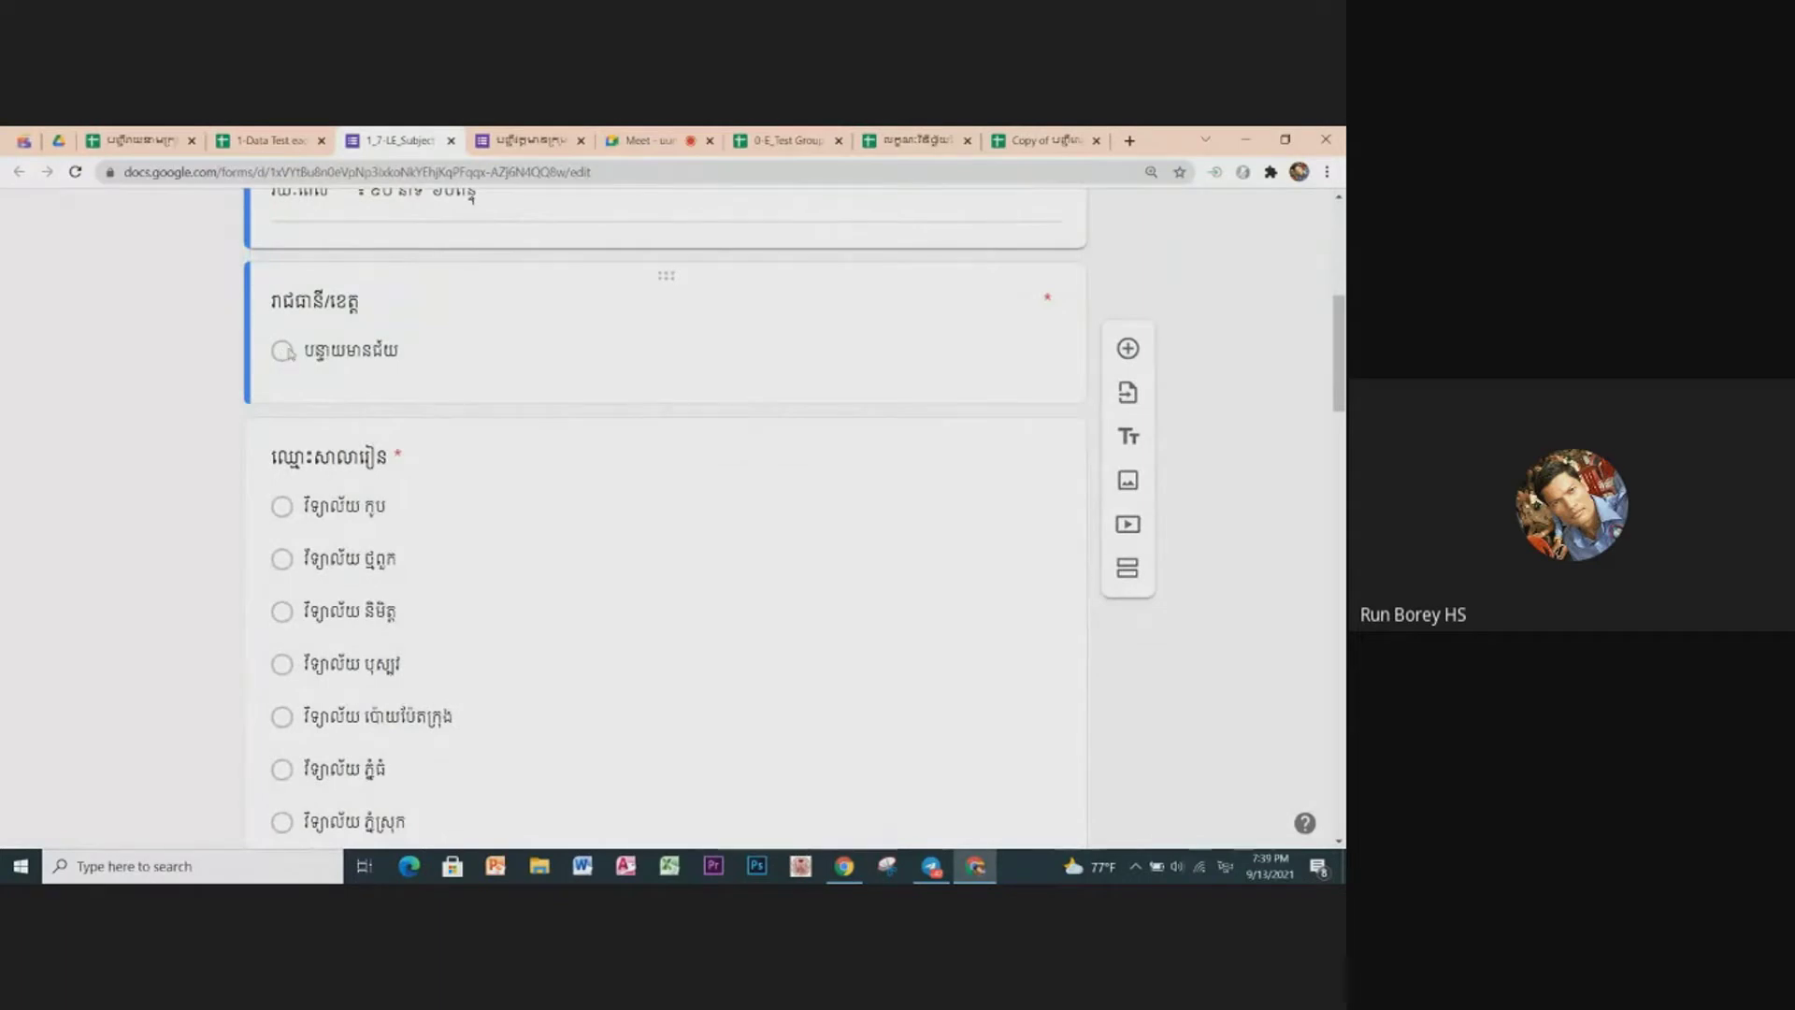
scroll(493, 501, "down", 1)
scroll(493, 505, "down", 3)
scroll(494, 506, "down", 5)
scroll(495, 506, "down", 5)
scroll(495, 505, "down", 5)
scroll(495, 506, "down", 2)
scroll(494, 506, "down", 1)
scroll(494, 505, "down", 1)
scroll(495, 505, "down", 1)
scroll(495, 505, "down", 2)
scroll(495, 505, "up", 5)
scroll(495, 503, "up", 5)
scroll(504, 491, "up", 8)
scroll(504, 493, "up", 2)
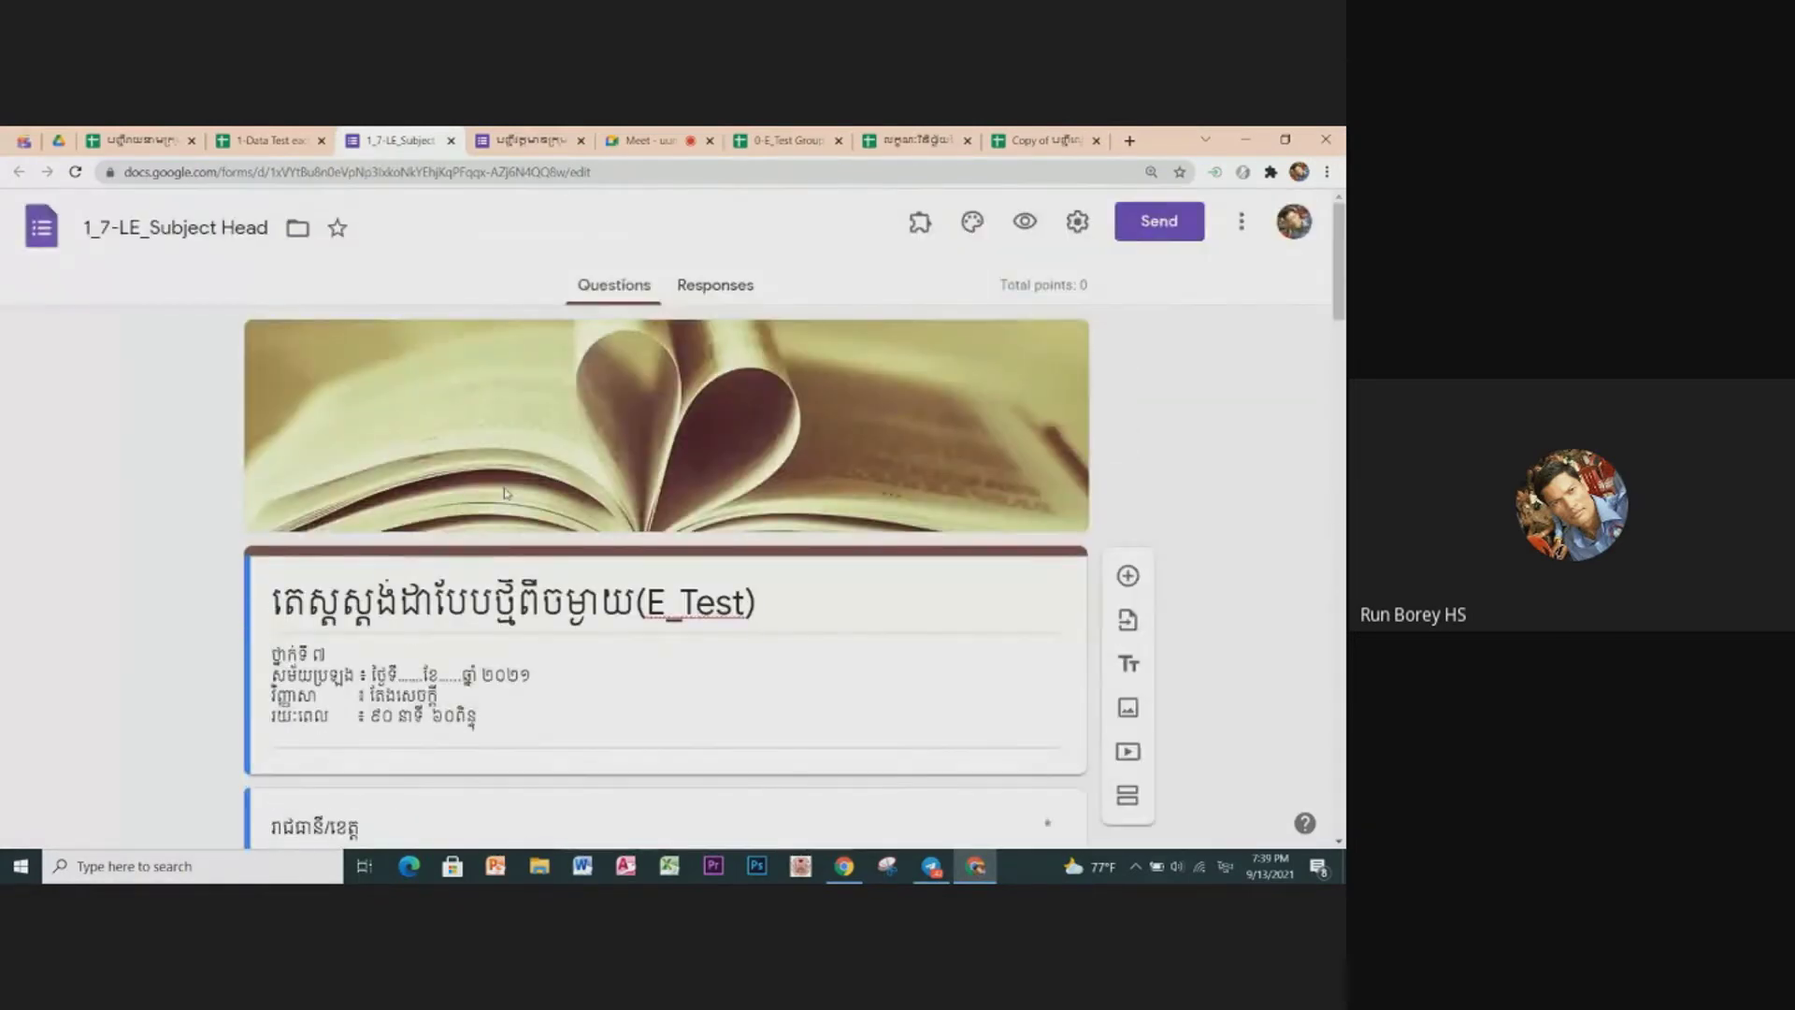
scroll(504, 493, "down", 3)
scroll(504, 489, "down", 3)
scroll(506, 487, "down", 3)
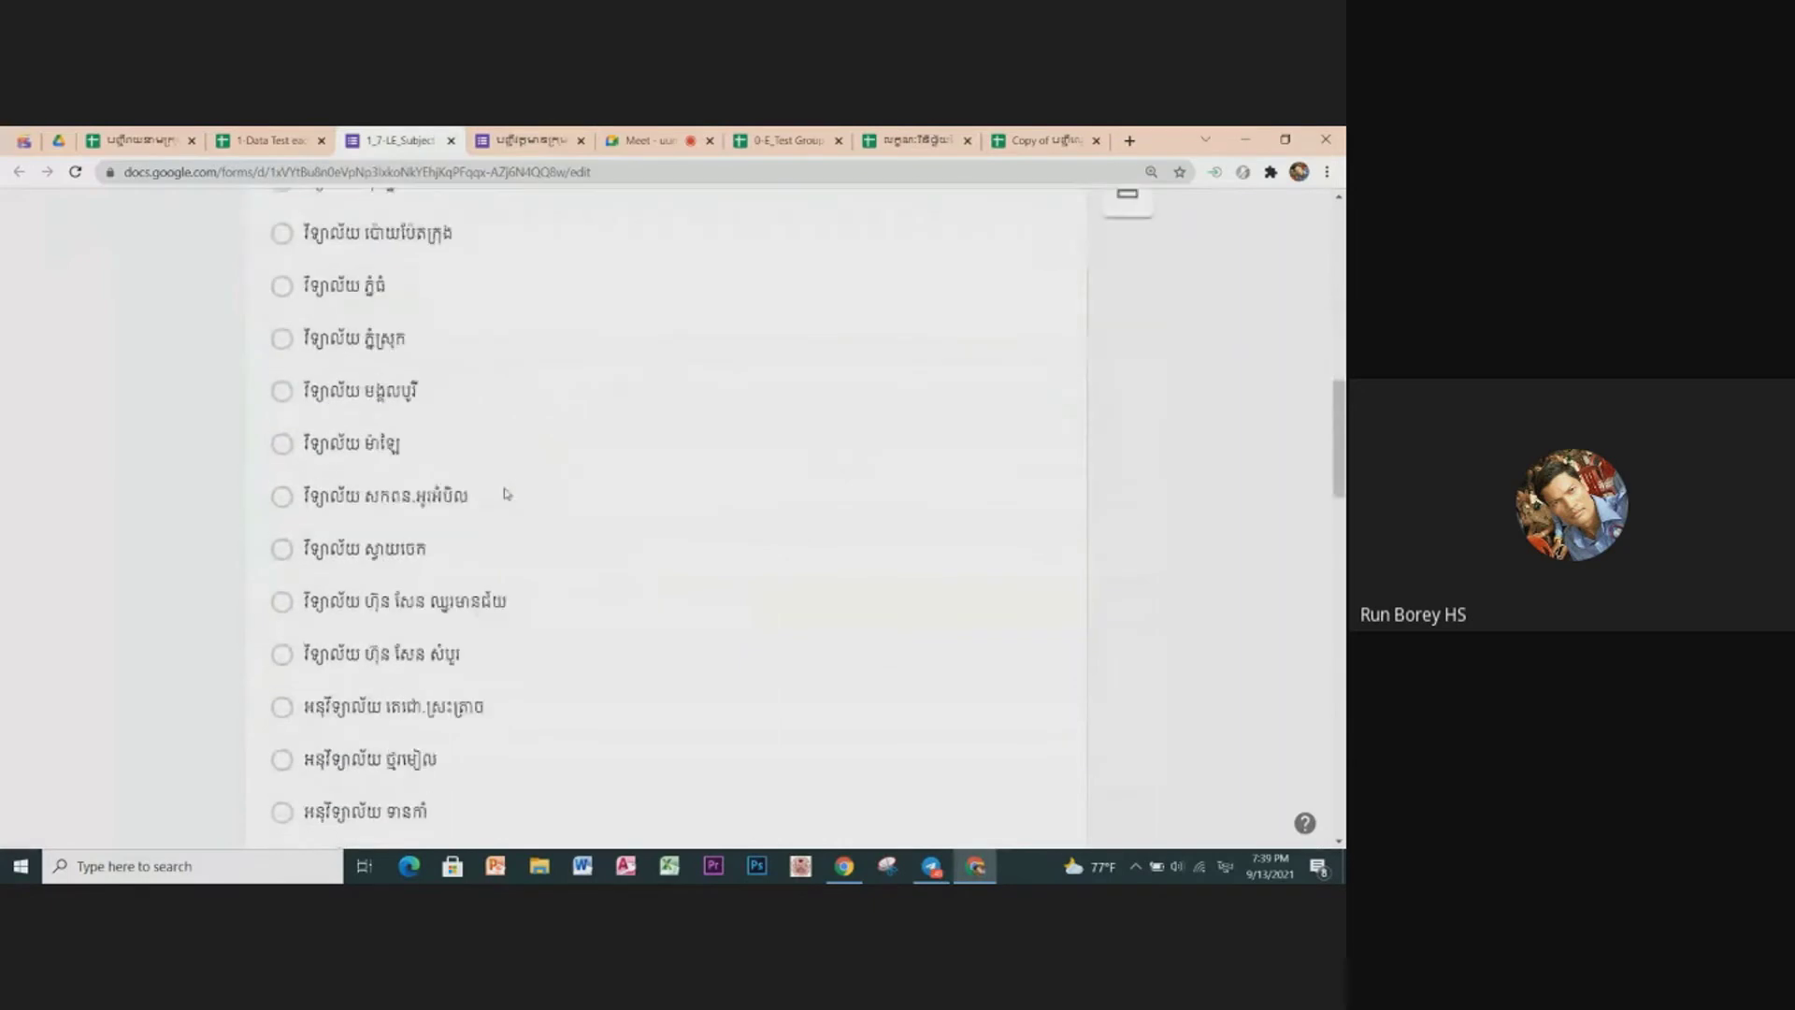
scroll(504, 488, "down", 3)
scroll(504, 489, "down", 3)
scroll(506, 493, "down", 2)
scroll(505, 492, "down", 4)
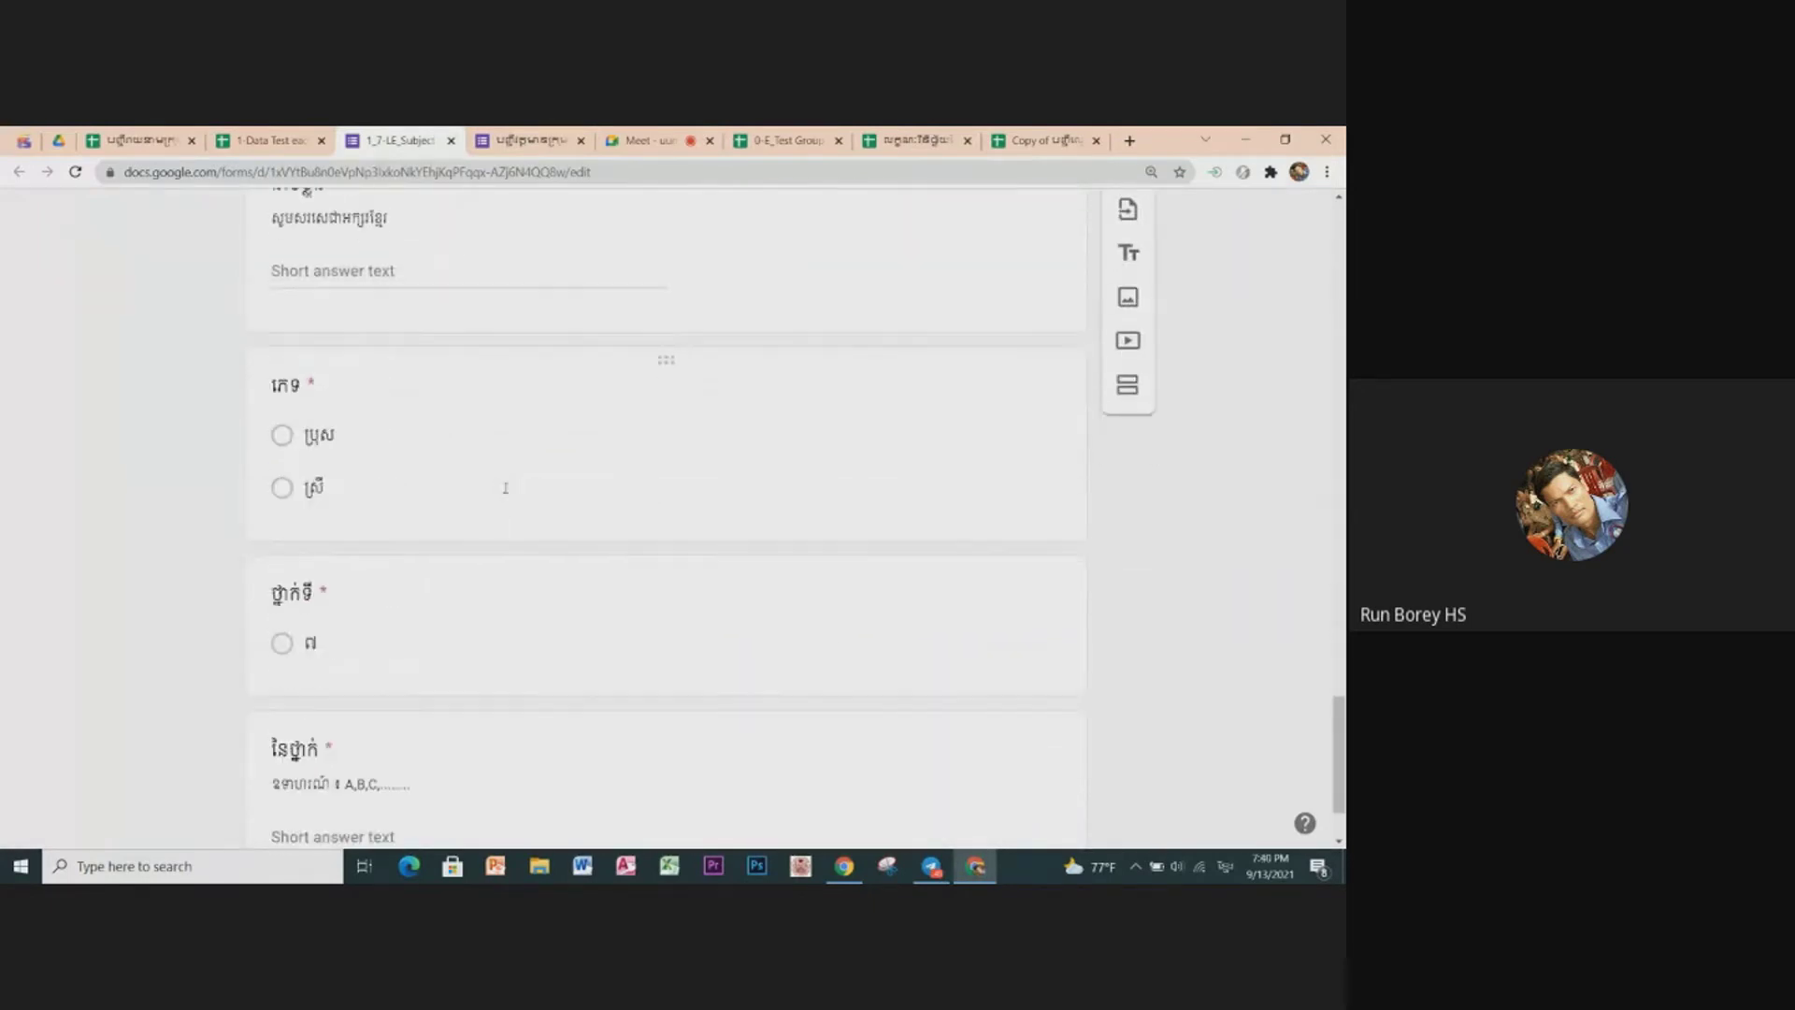
scroll(505, 493, "down", 1)
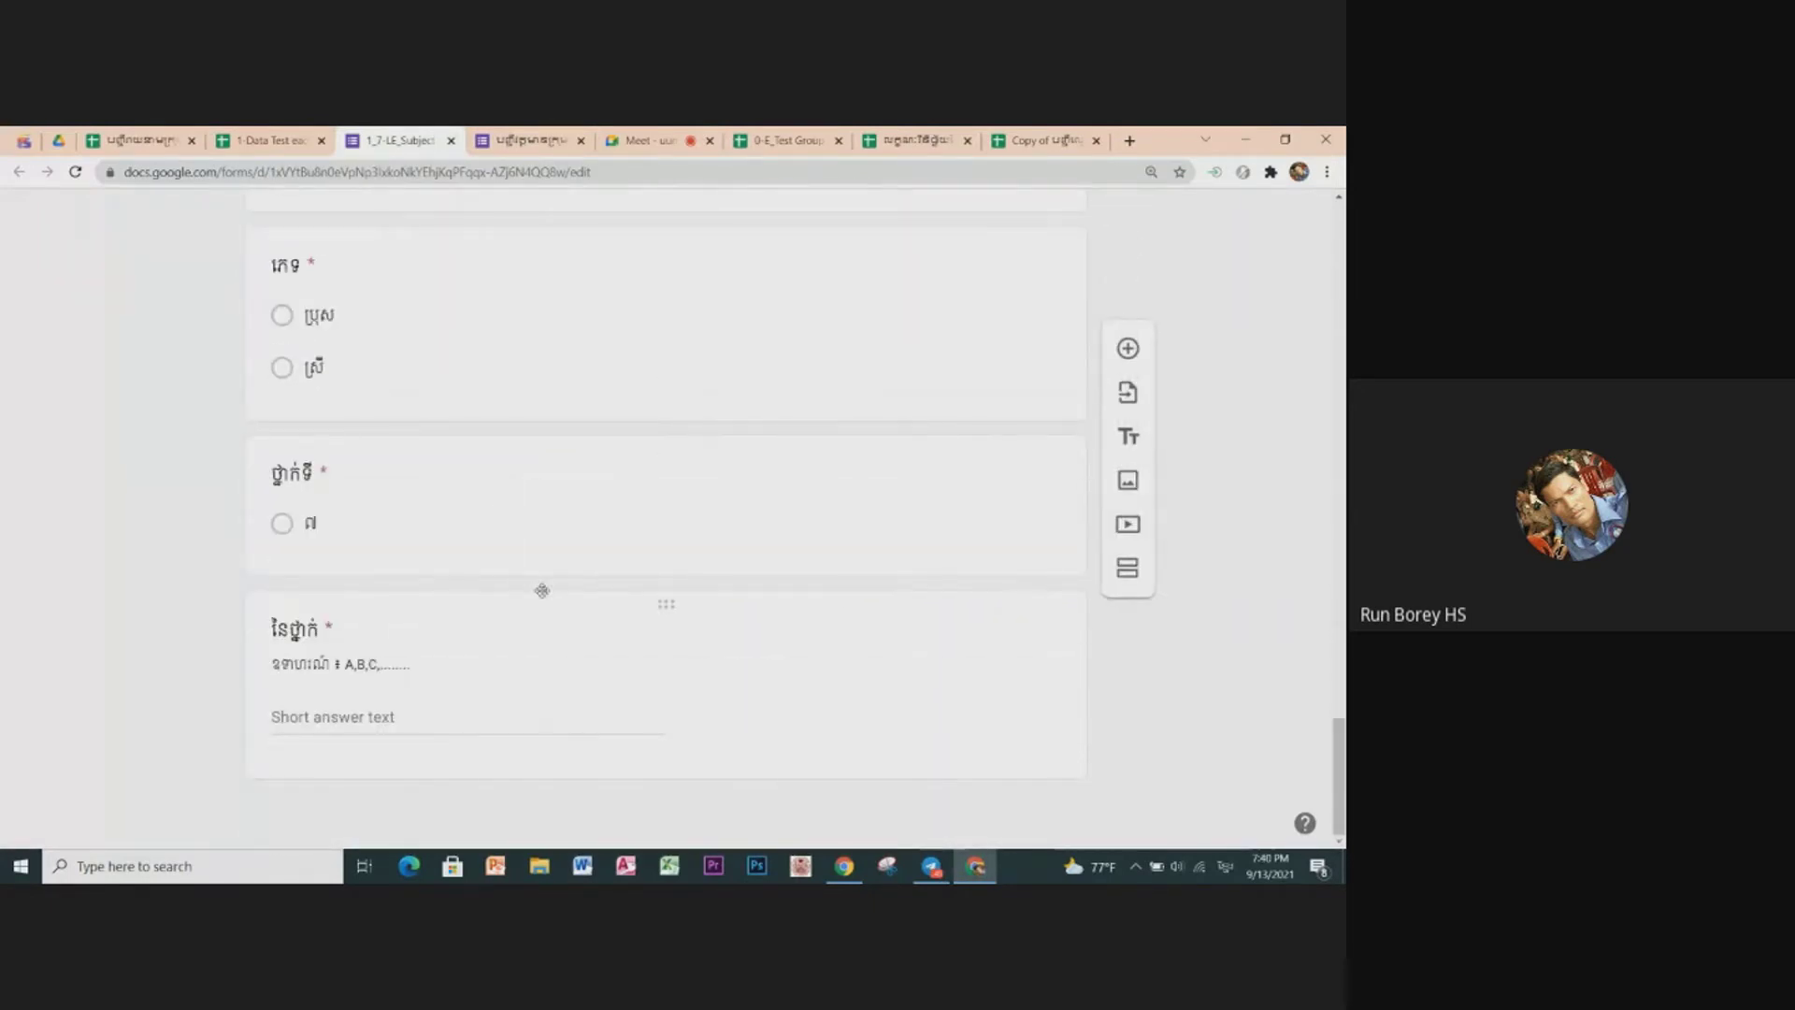
scroll(675, 557, "up", 5)
scroll(675, 557, "up", 5)
scroll(676, 557, "up", 5)
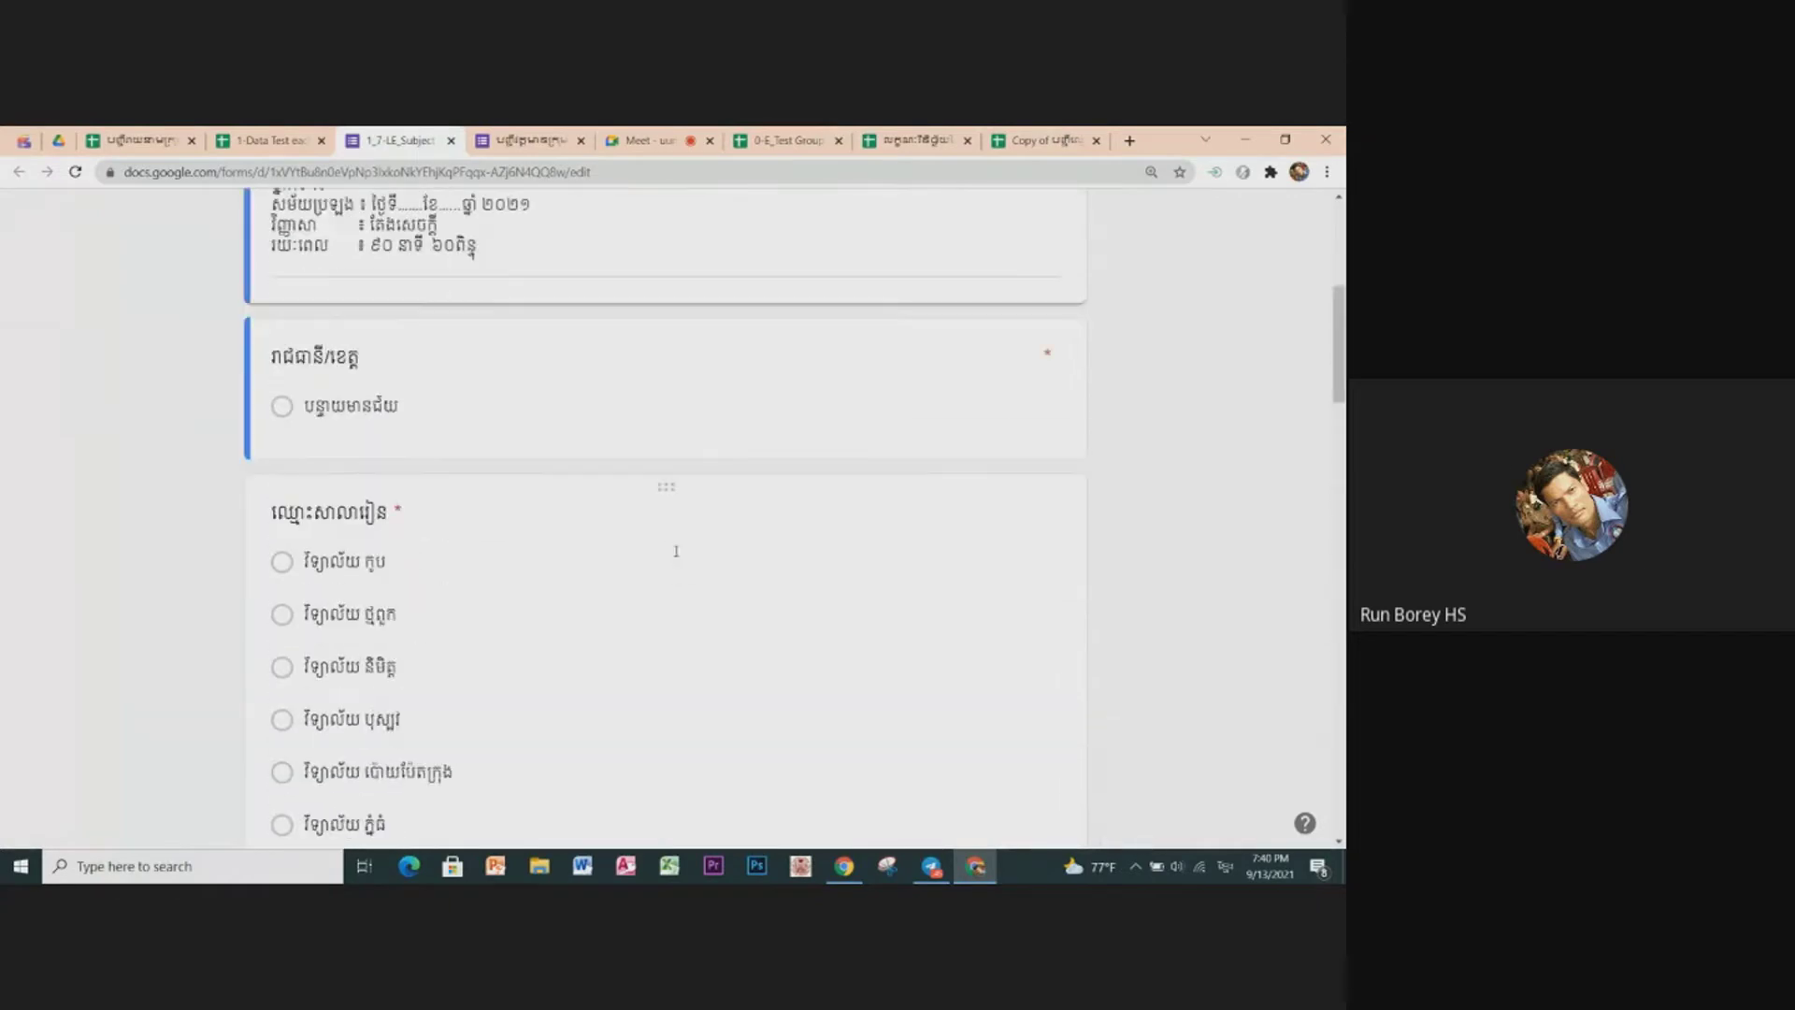
scroll(678, 556, "up", 5)
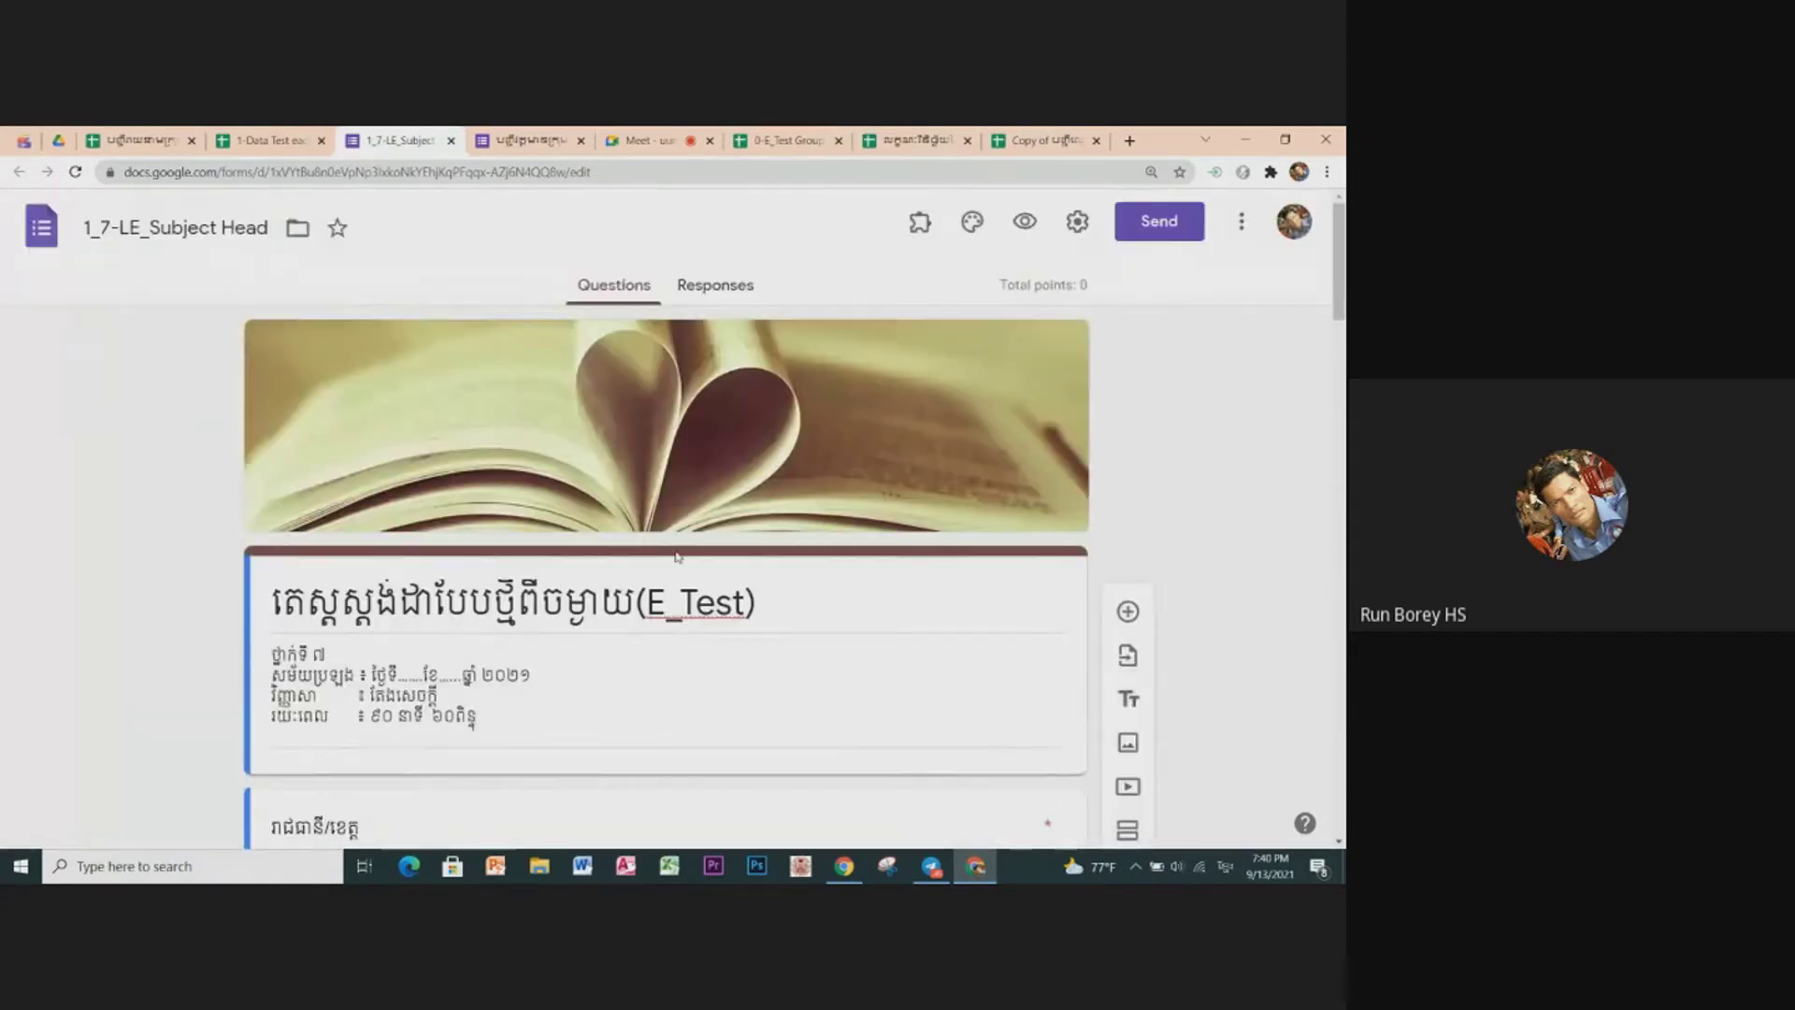
left_click(451, 140)
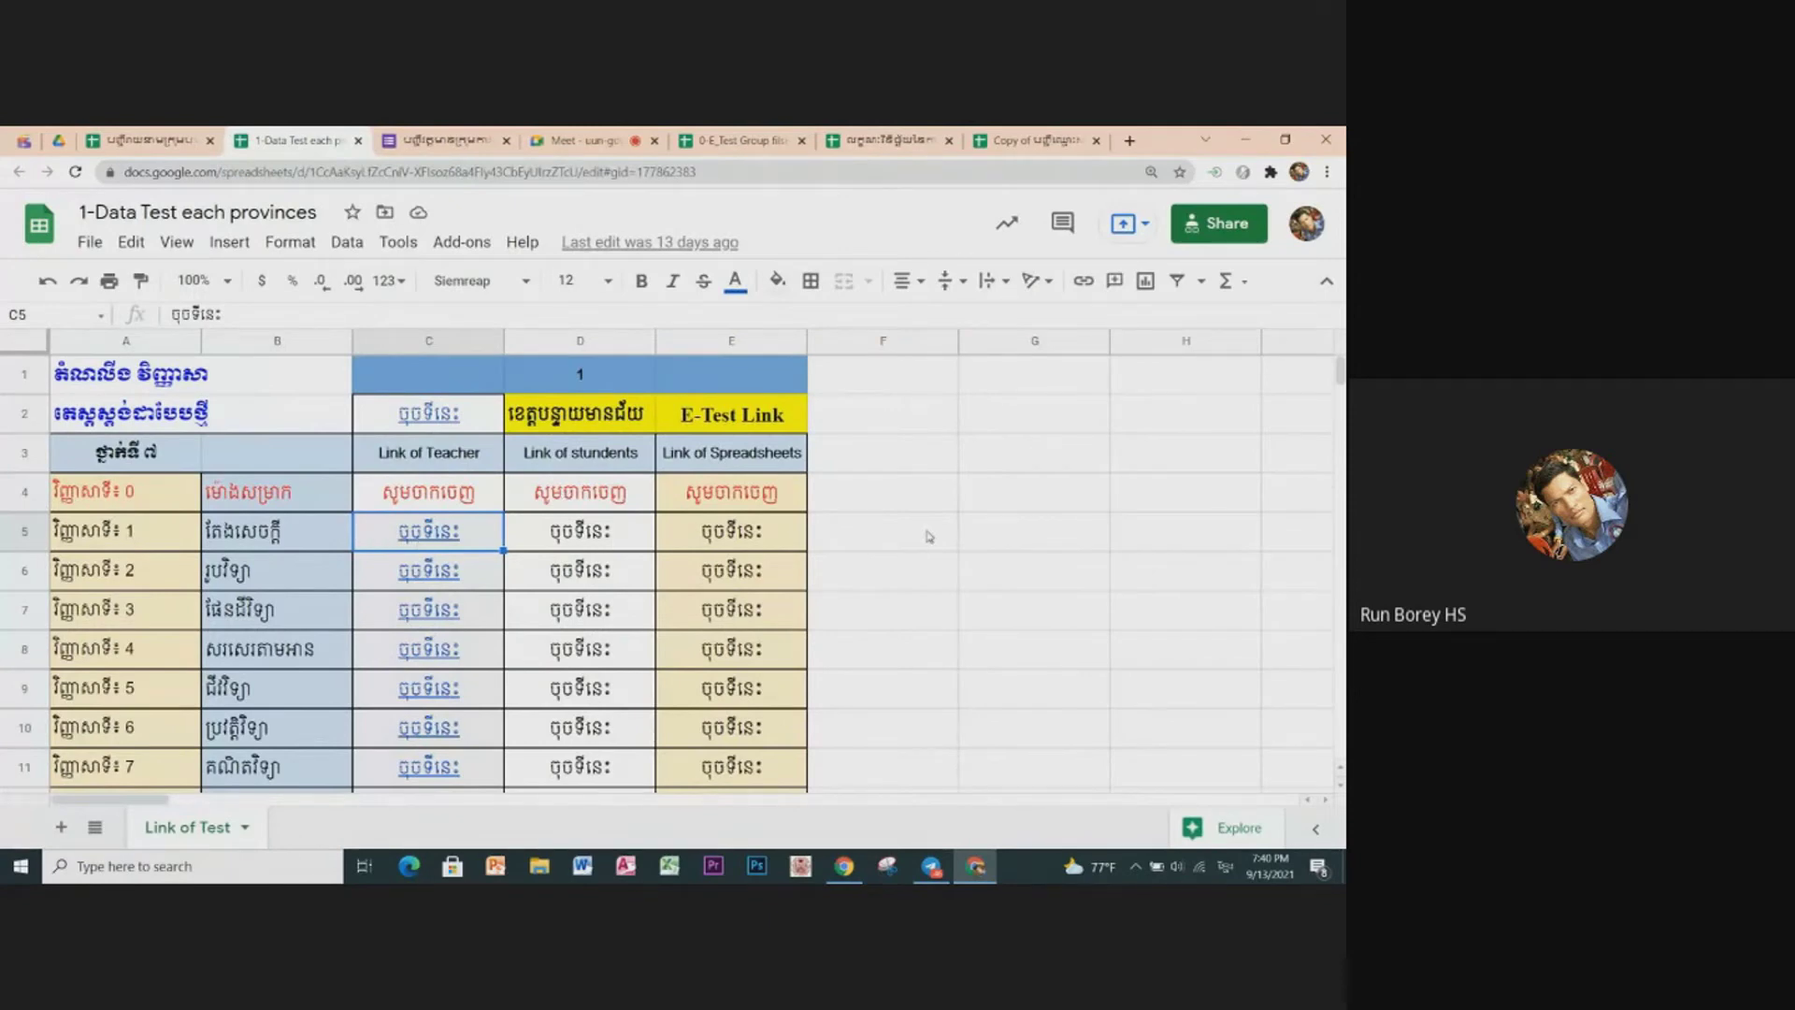
Step: Select the grade 7 teacher links in C5:C15 to count them
scroll(929, 536, "down", 1)
left_click(931, 495)
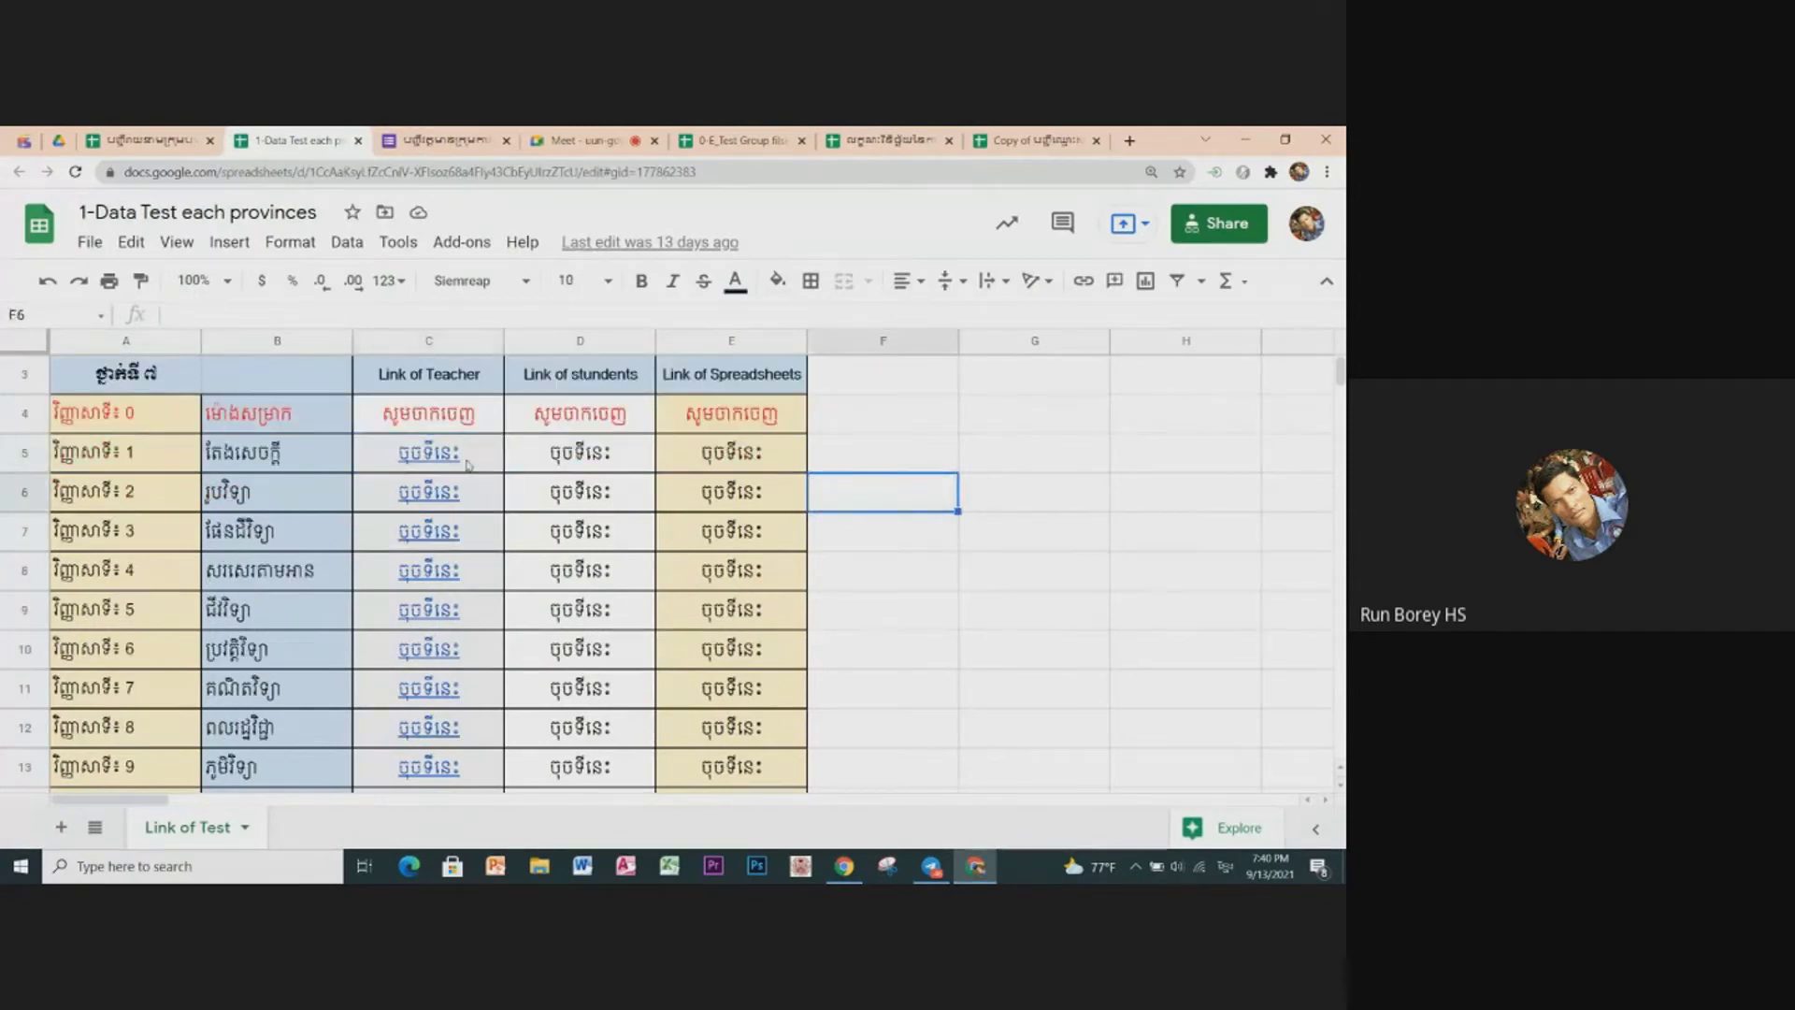
left_click_drag(468, 465, 440, 522)
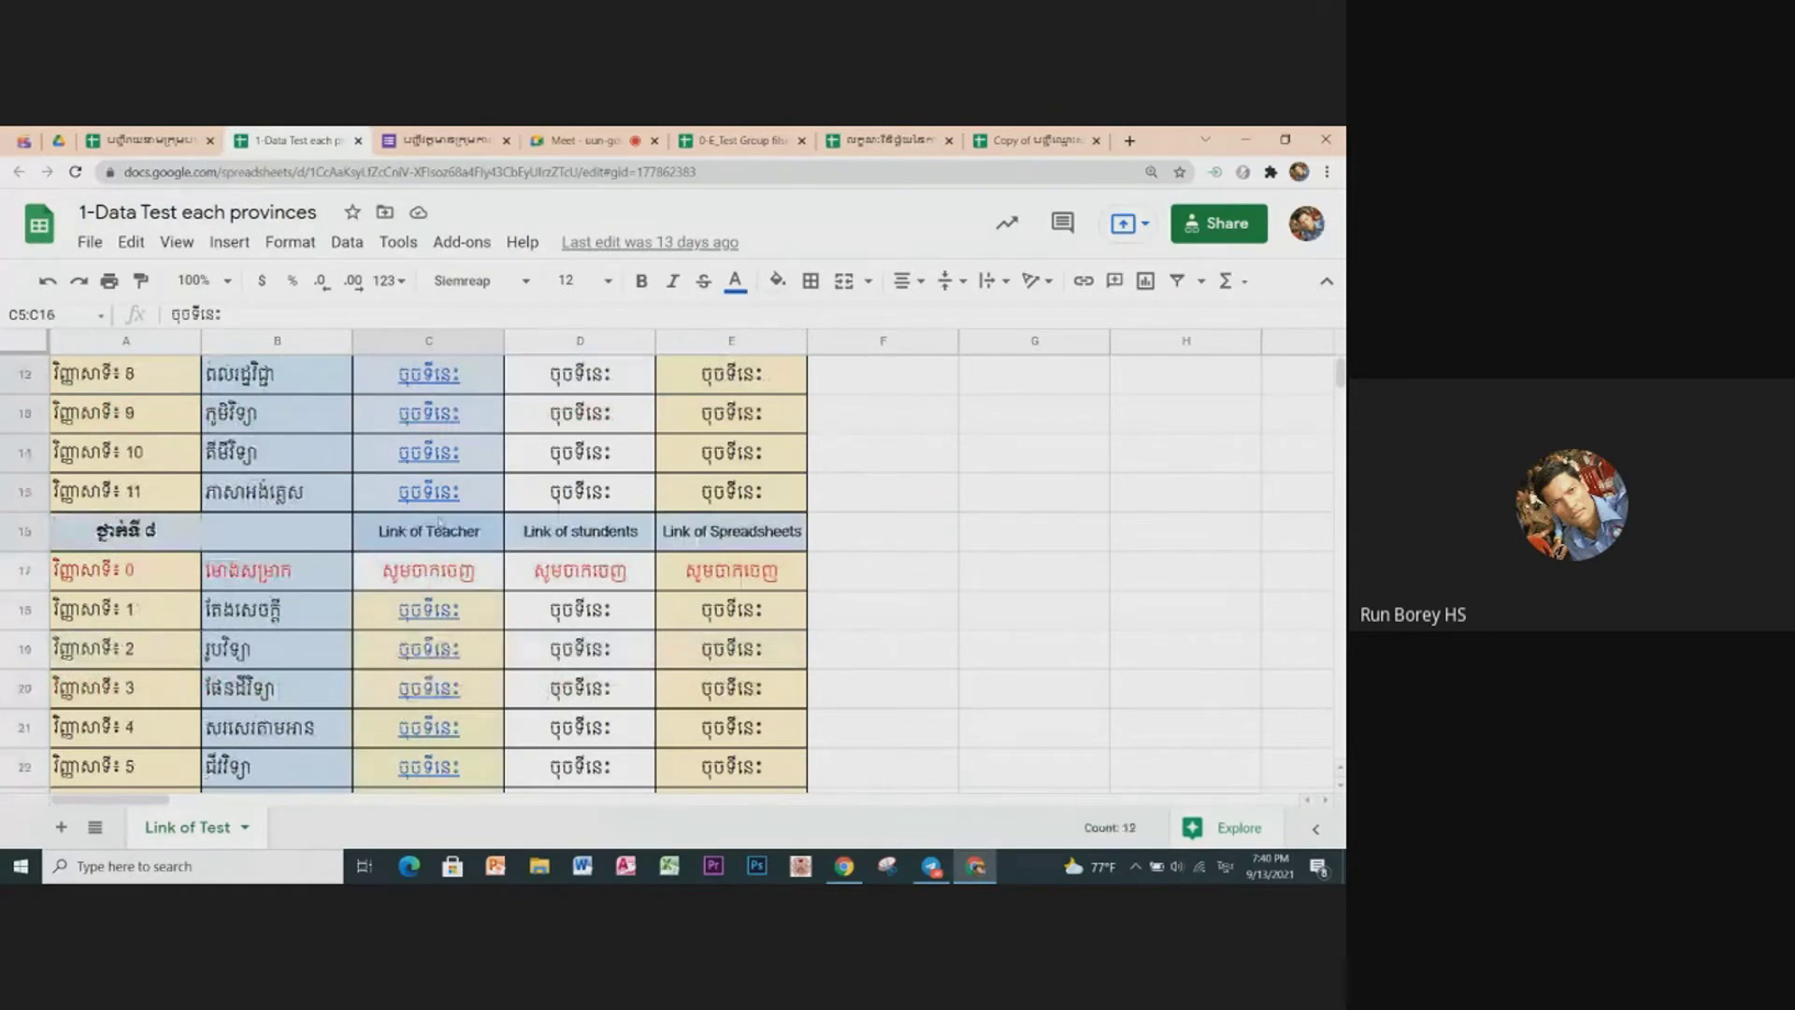
left_click_drag(440, 521, 432, 491)
scroll(873, 626, "down", 1)
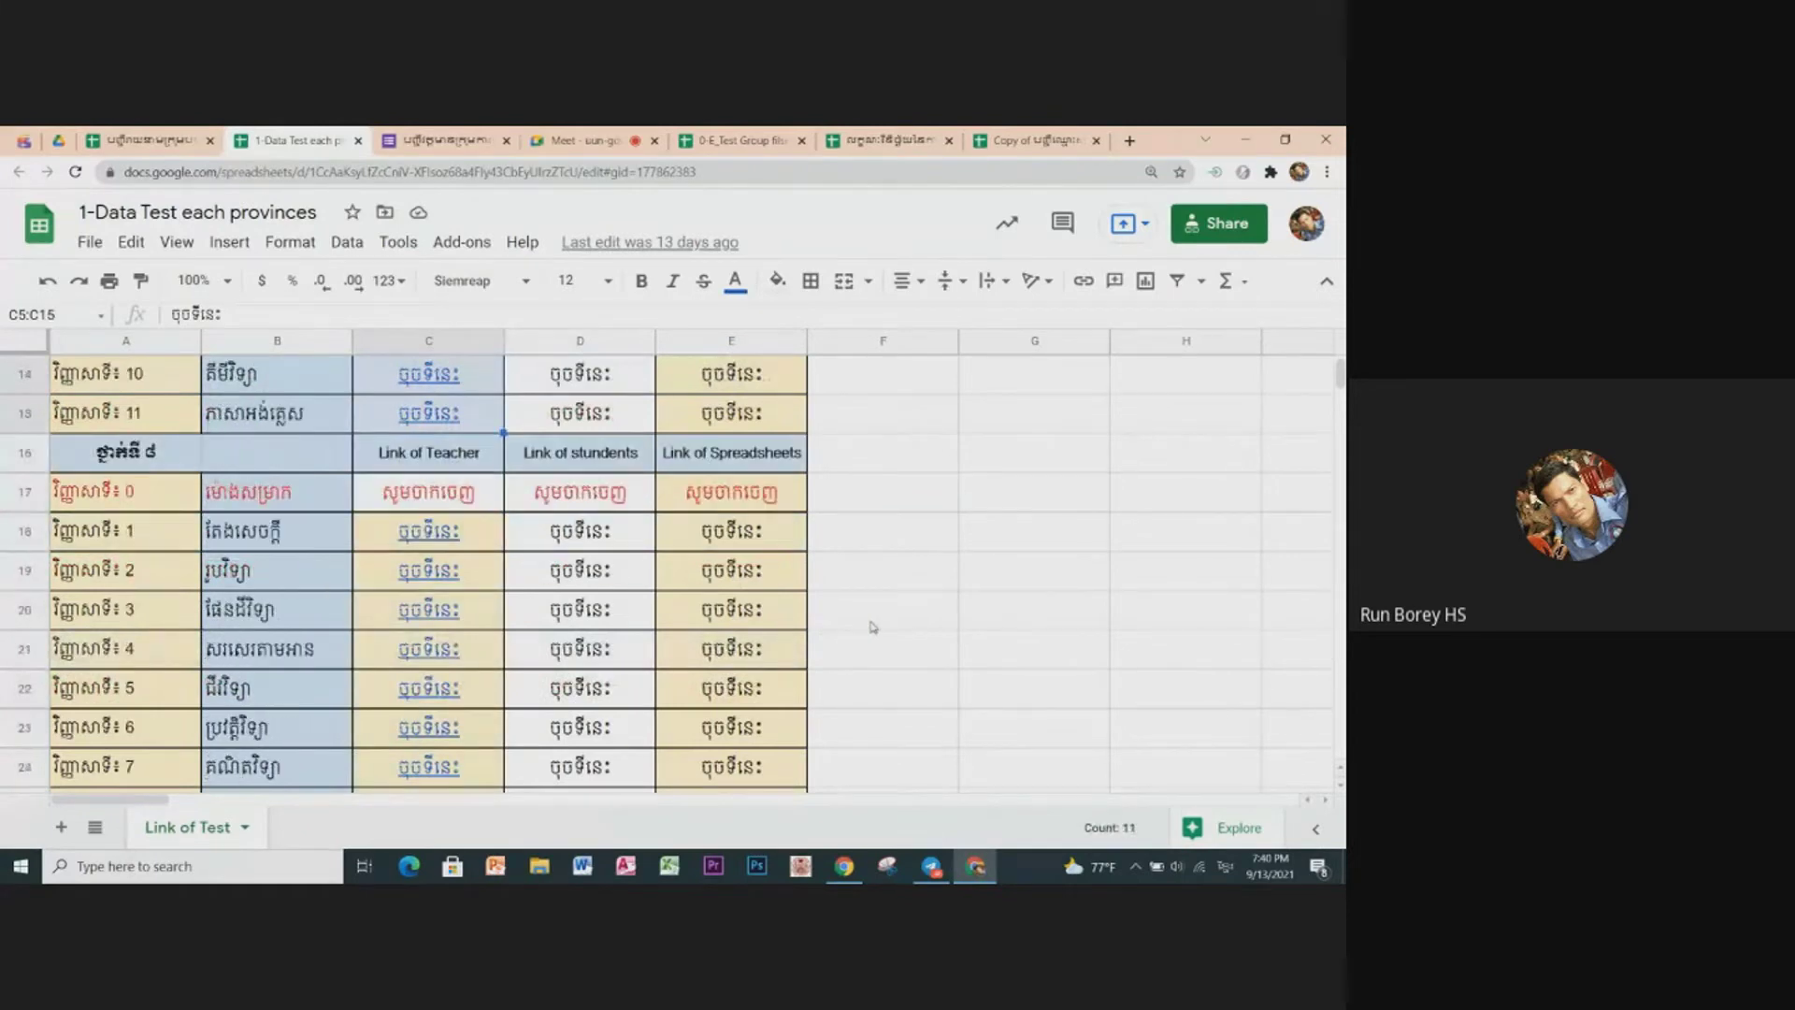
Step: Open 1_8-LE_Subject Head from C18's link and select its province question
left_click(426, 540)
left_click(447, 574)
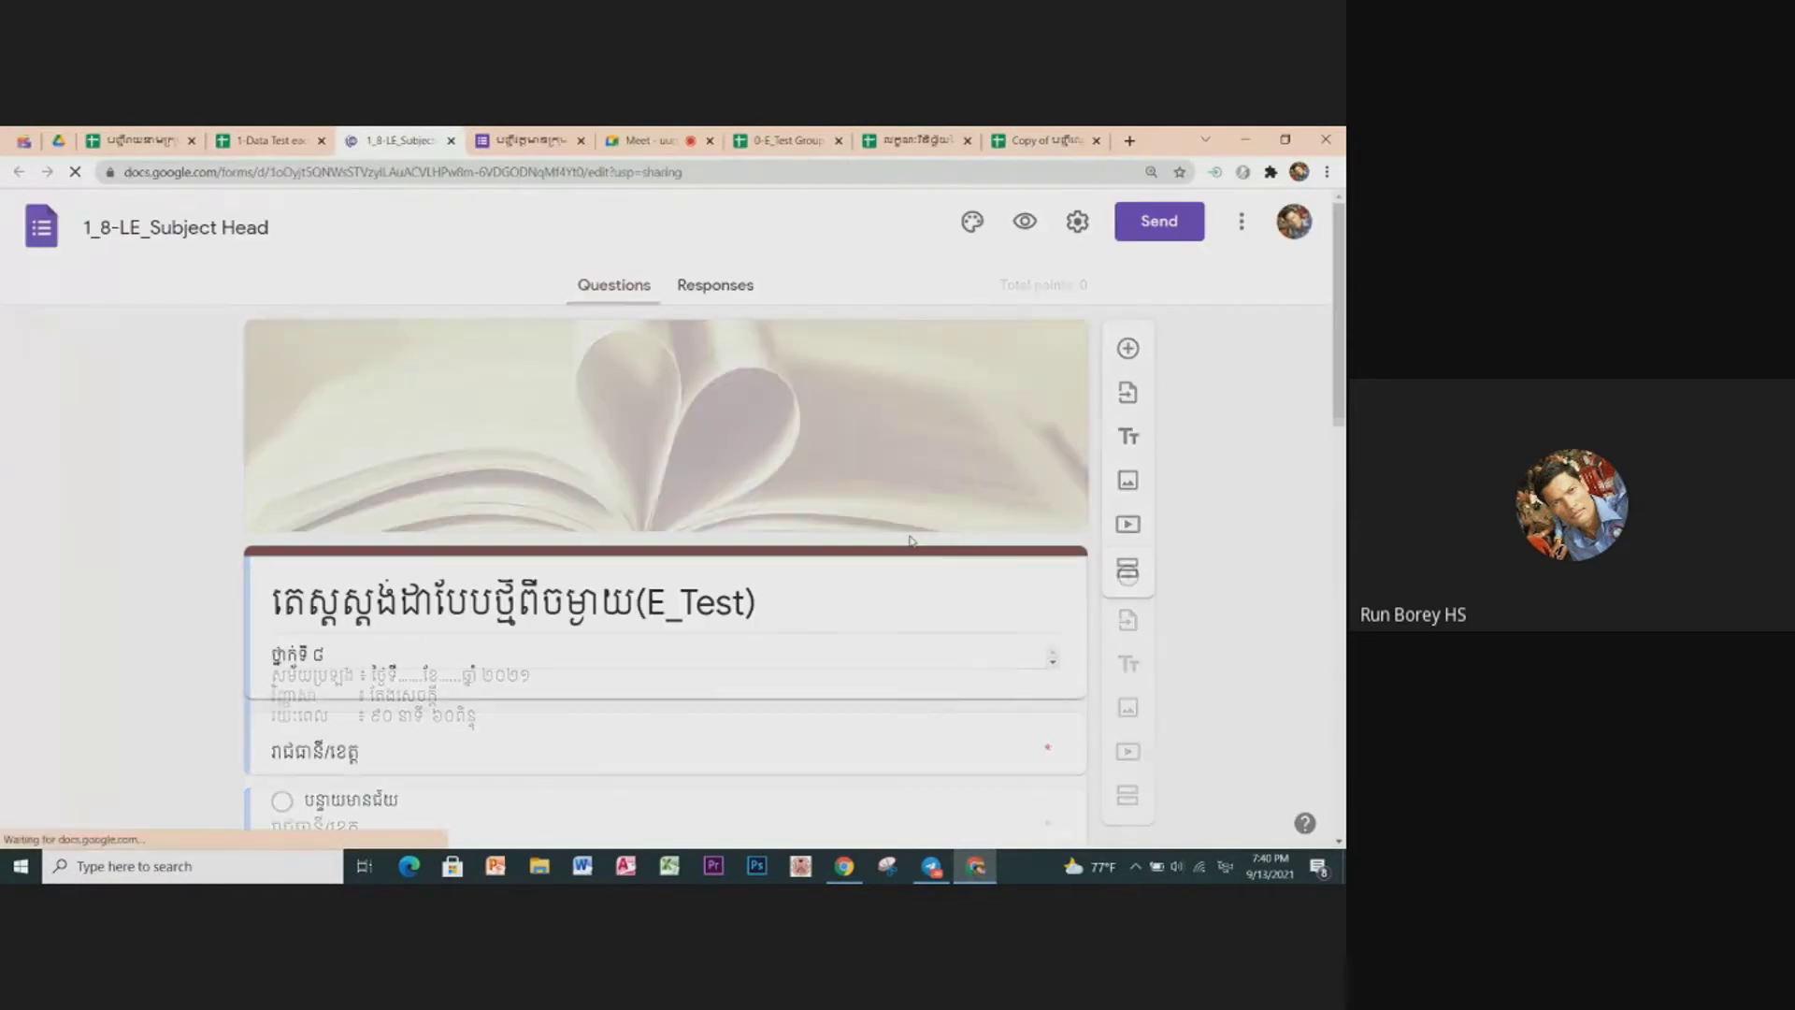
scroll(287, 548, "down", 4)
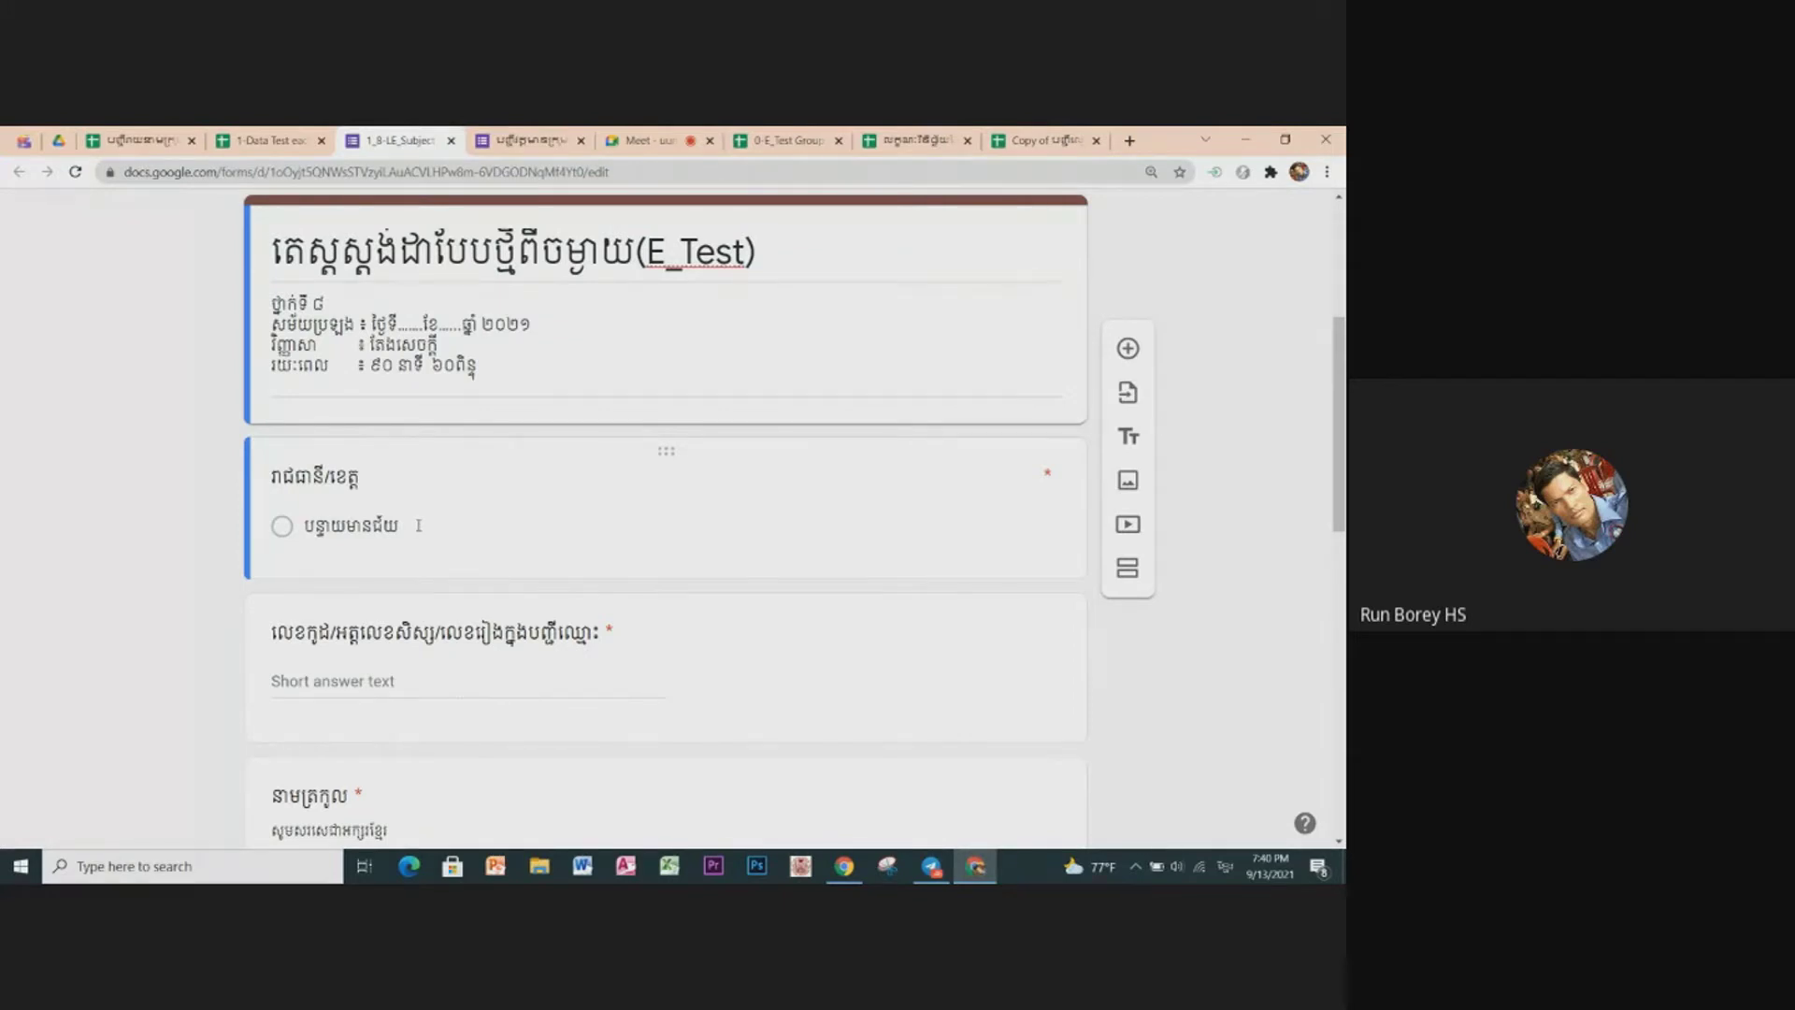
left_click(419, 526)
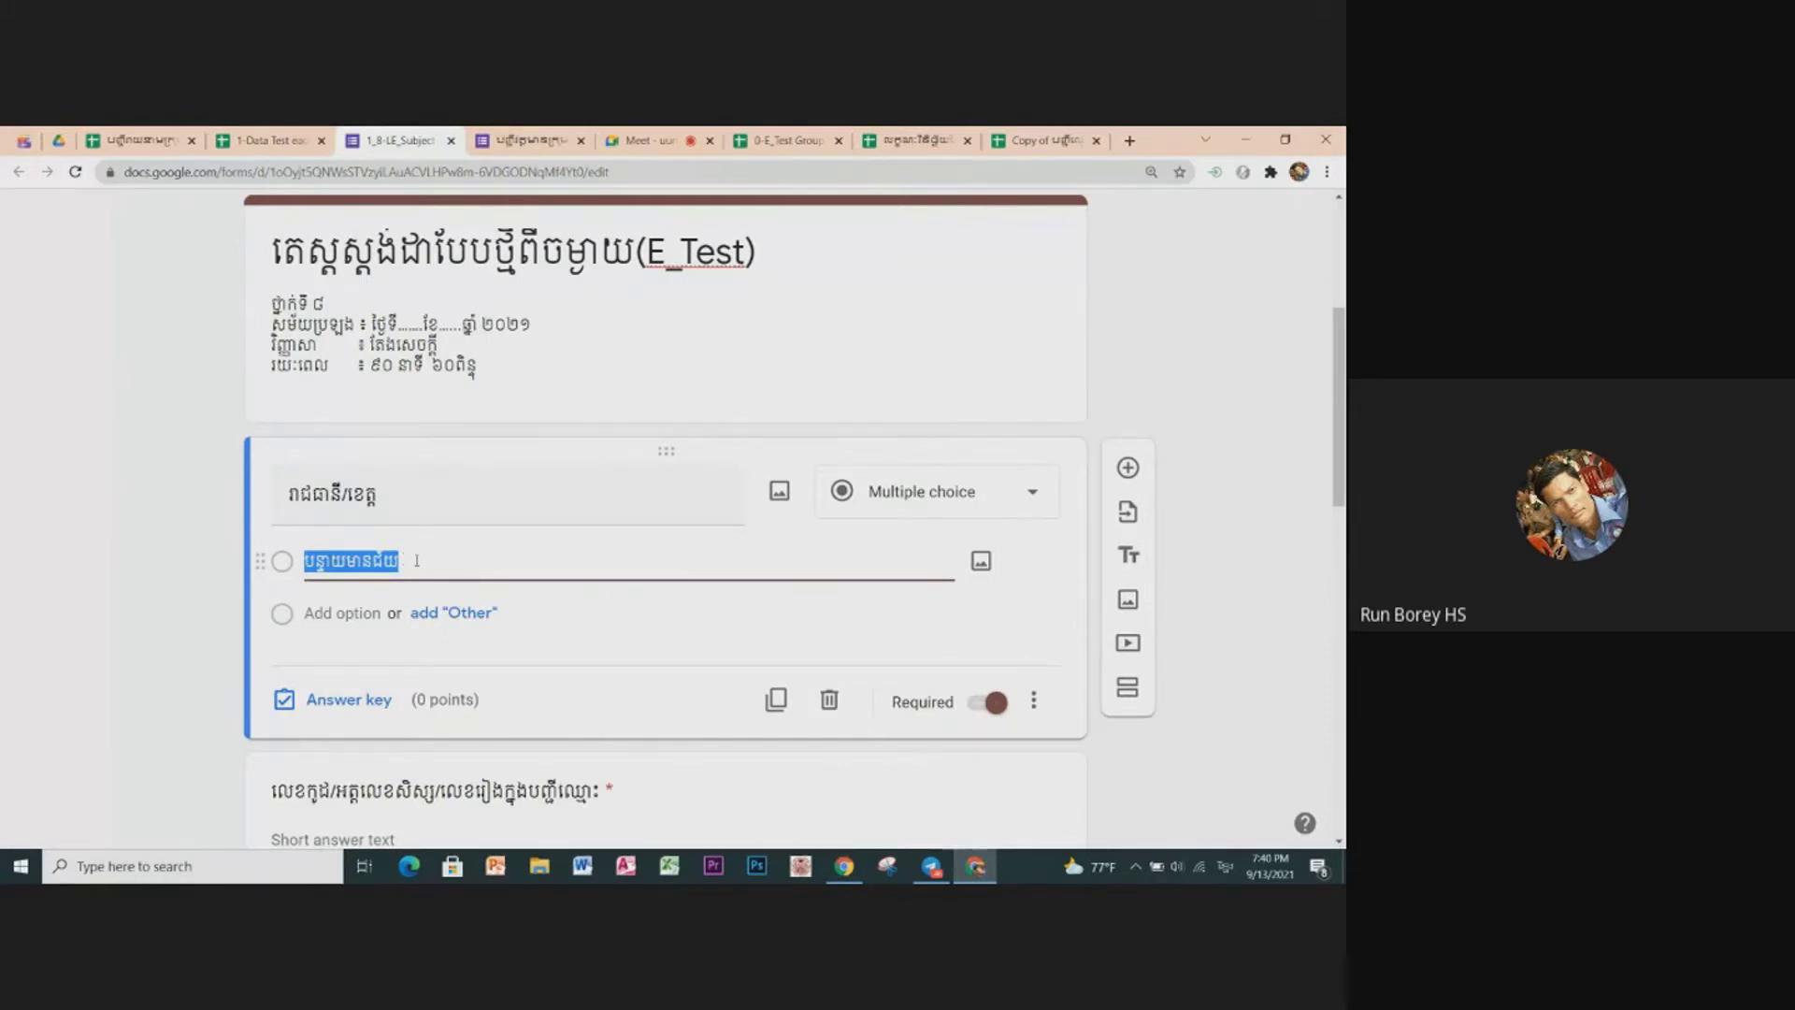
left_click(417, 560)
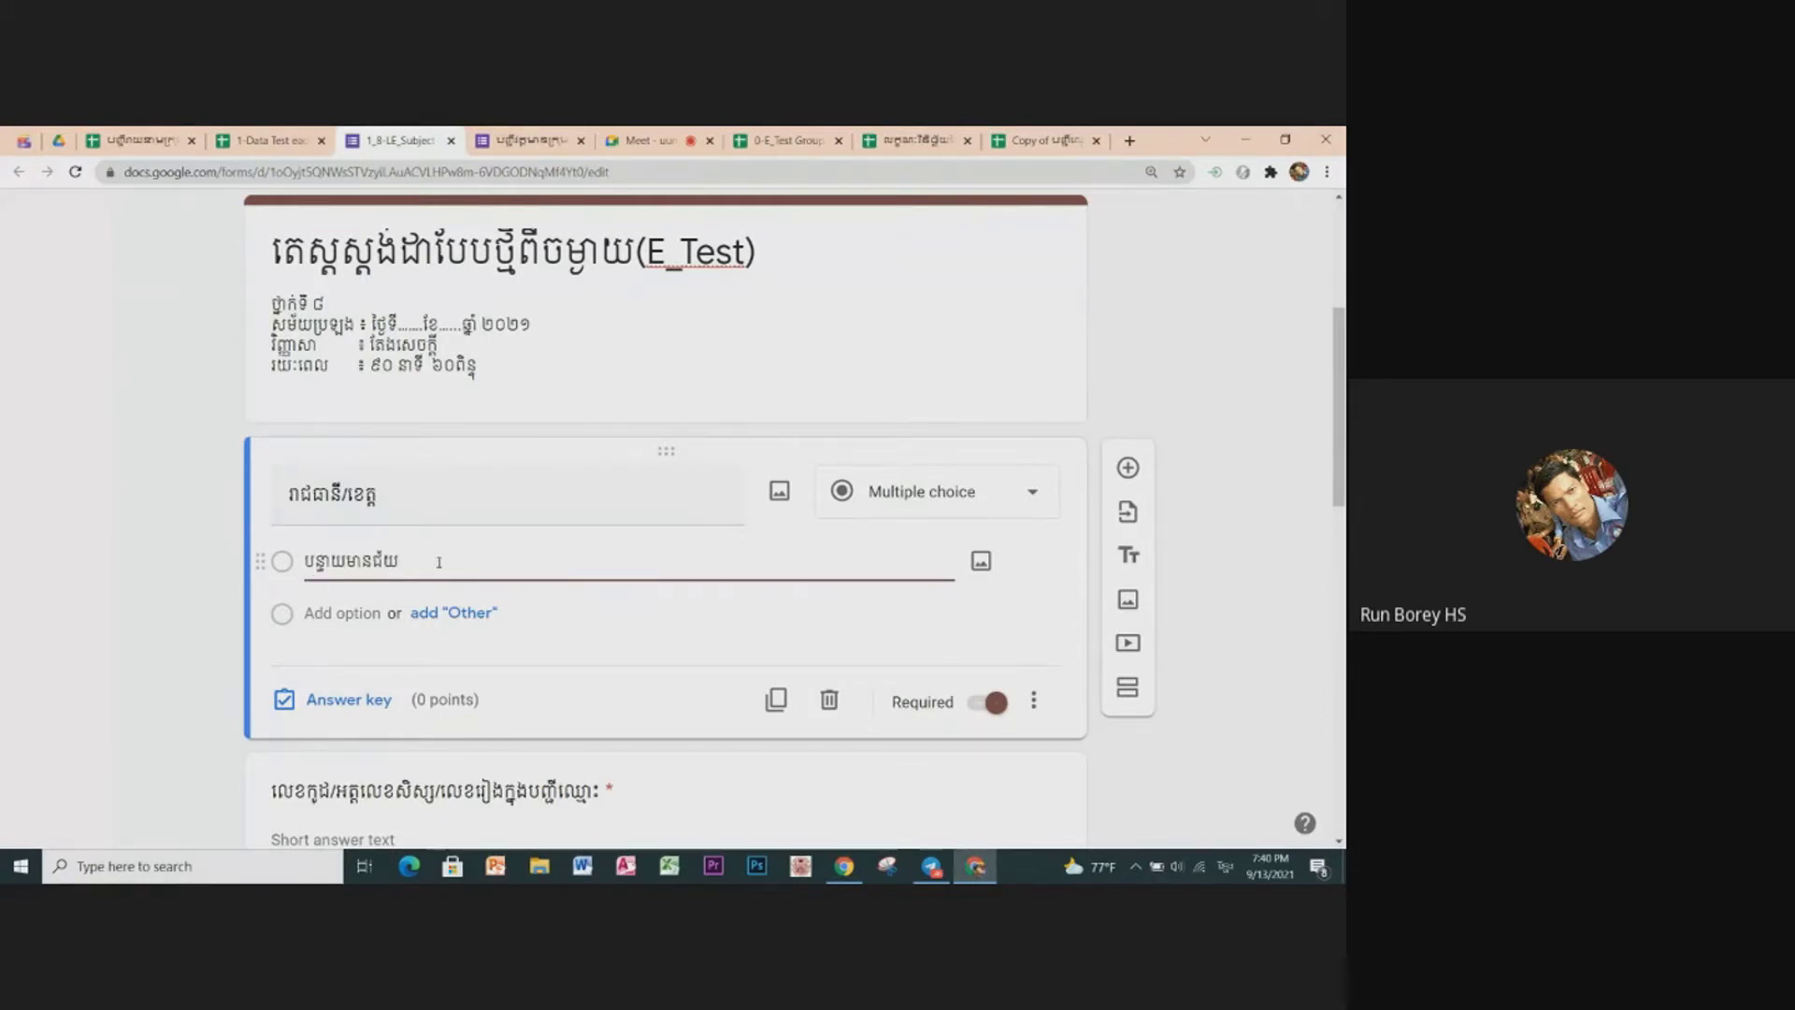
scroll(438, 562, "up", 1)
scroll(435, 569, "down", 1)
triple_click(412, 563)
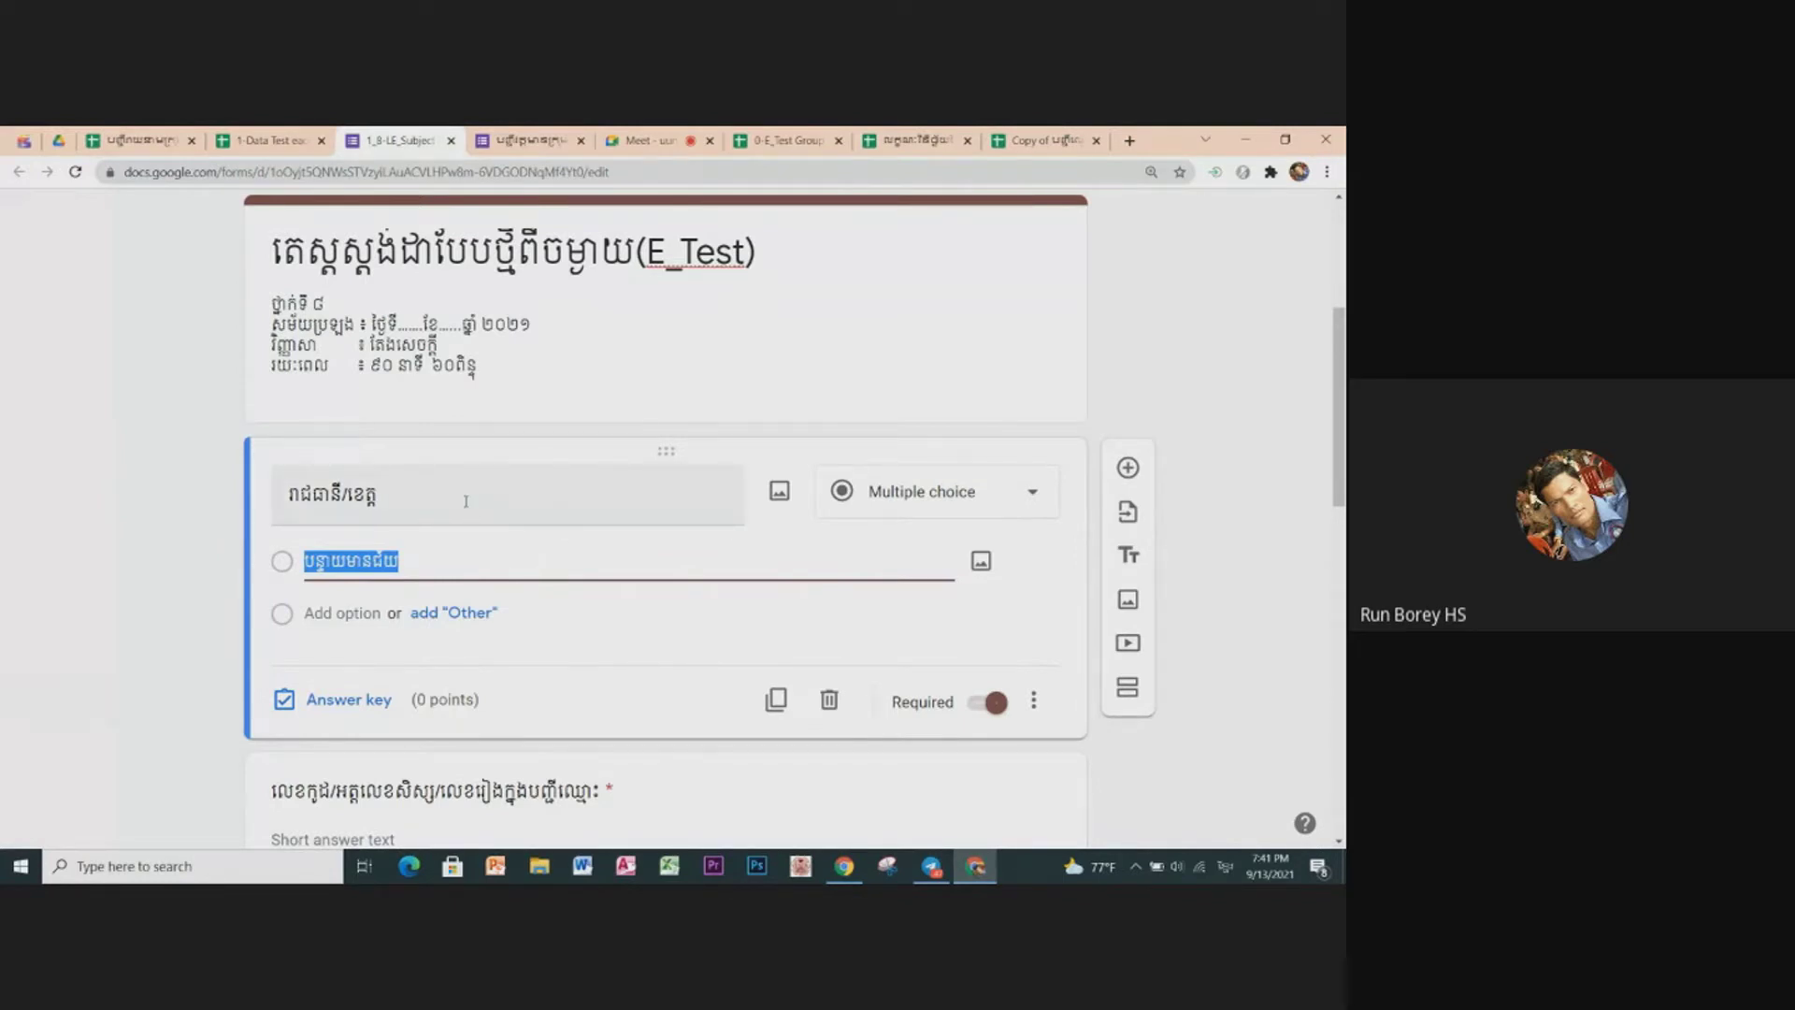
left_click(446, 559)
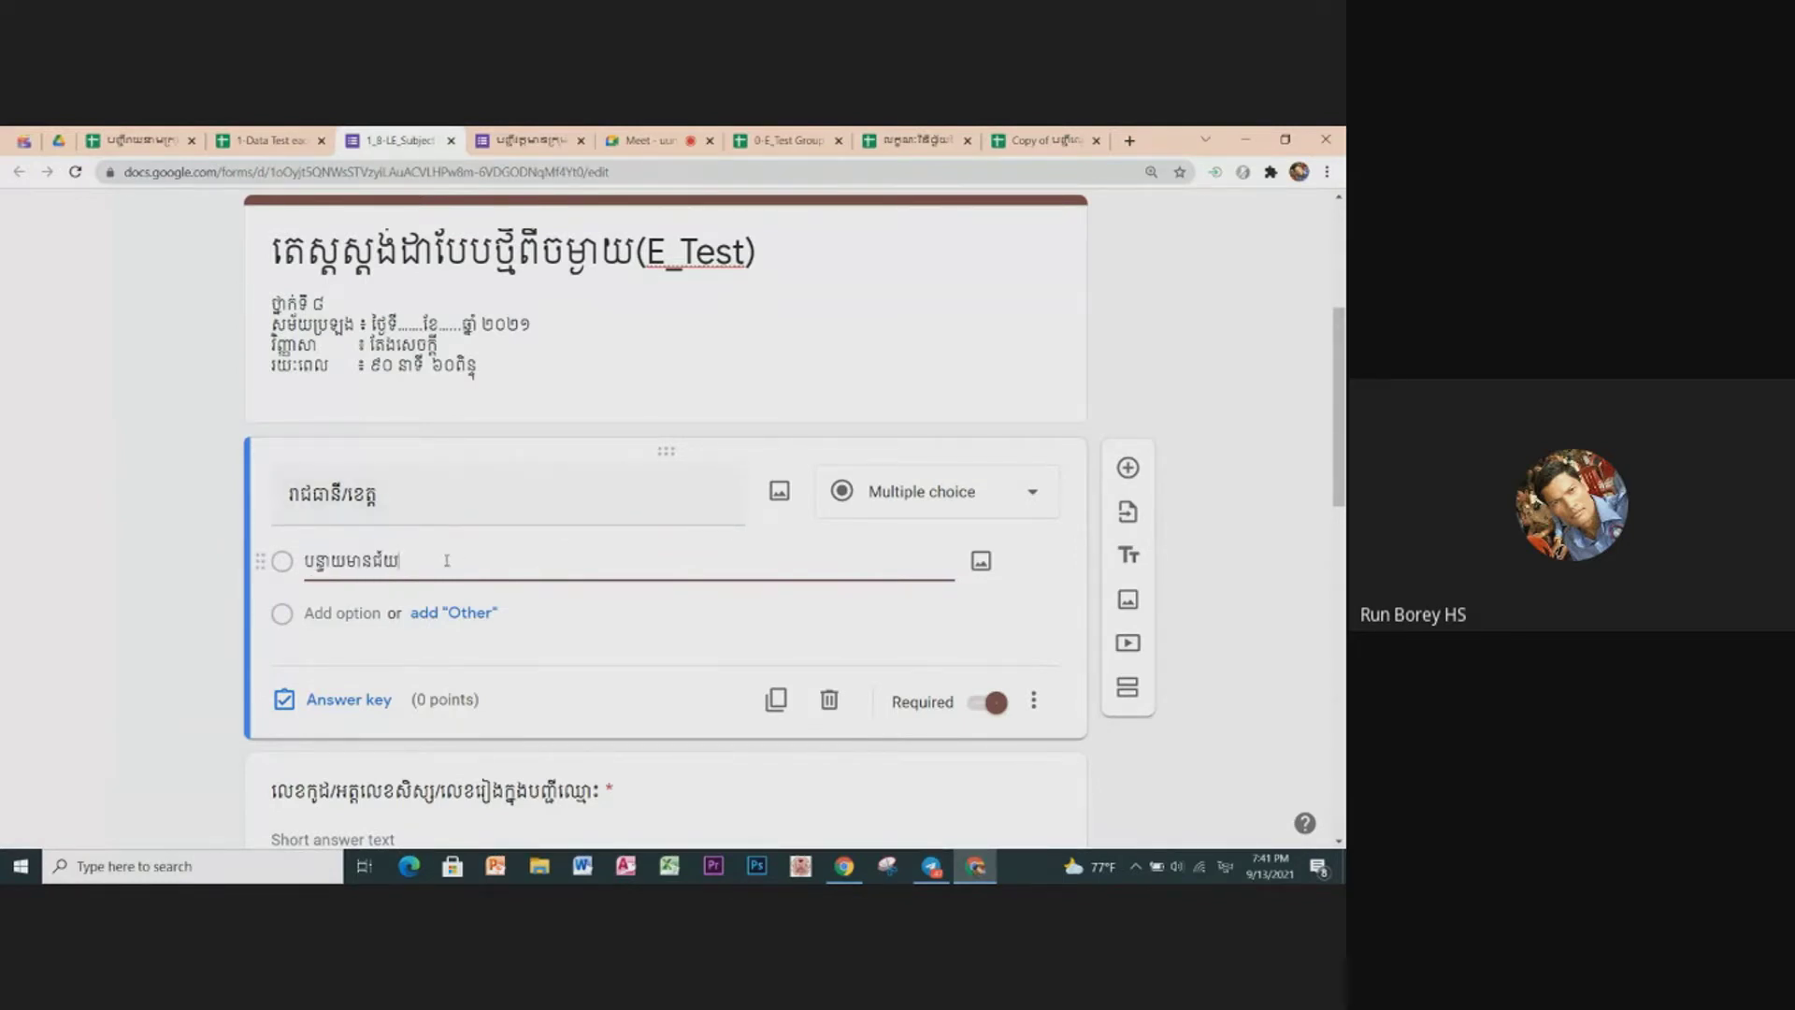
key("ctrl+shift+Left")
key("ctrl+shift+Left")
key("ctrl+shift+Left")
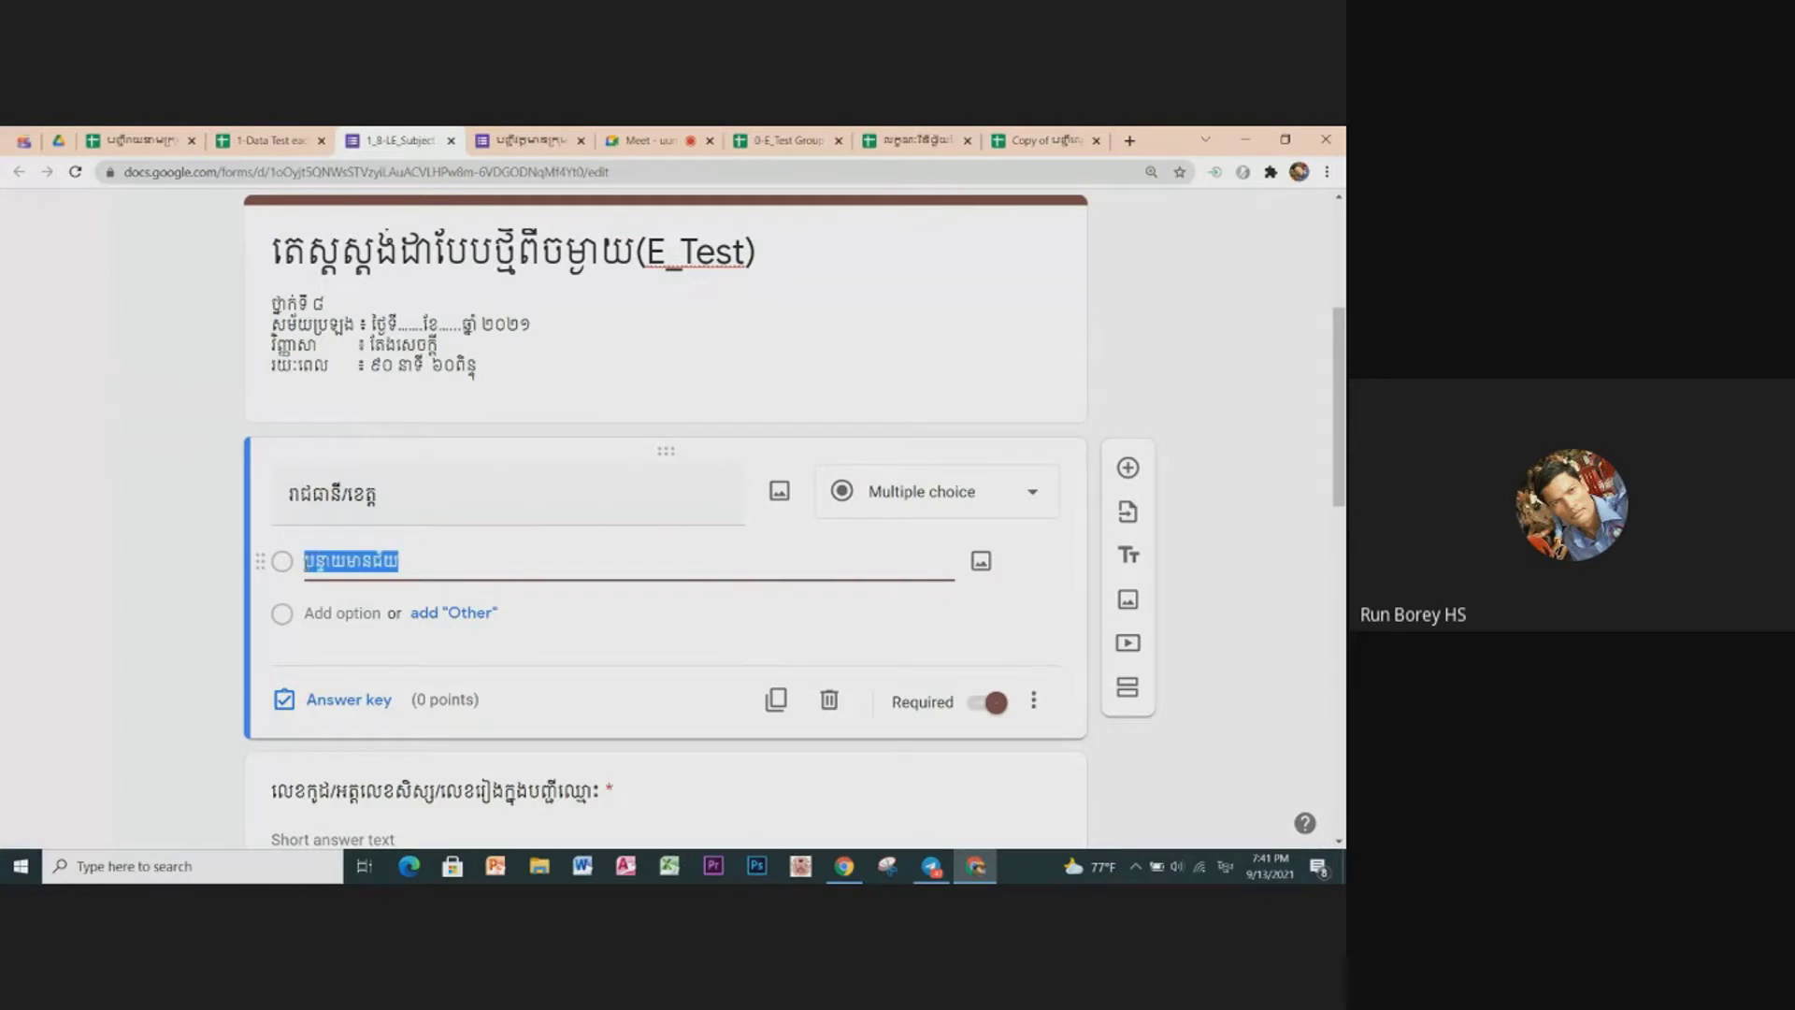
left_click(432, 565)
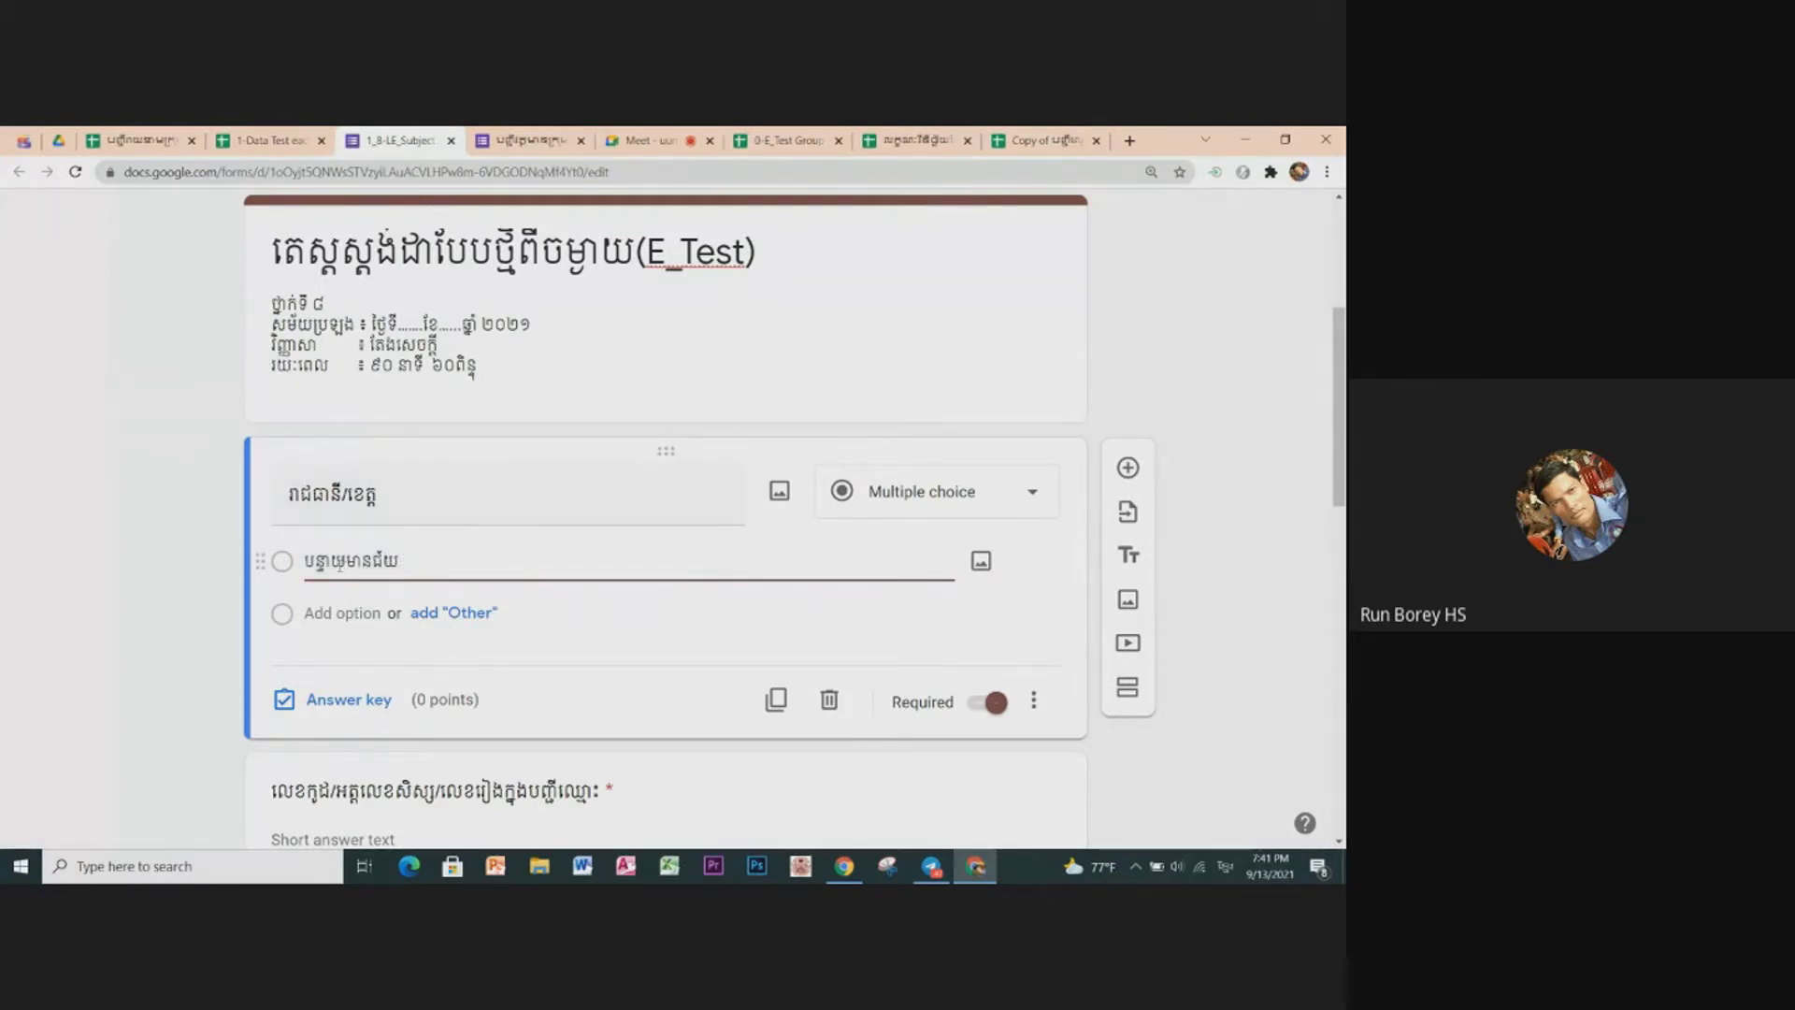
left_click_drag(410, 561, 304, 561)
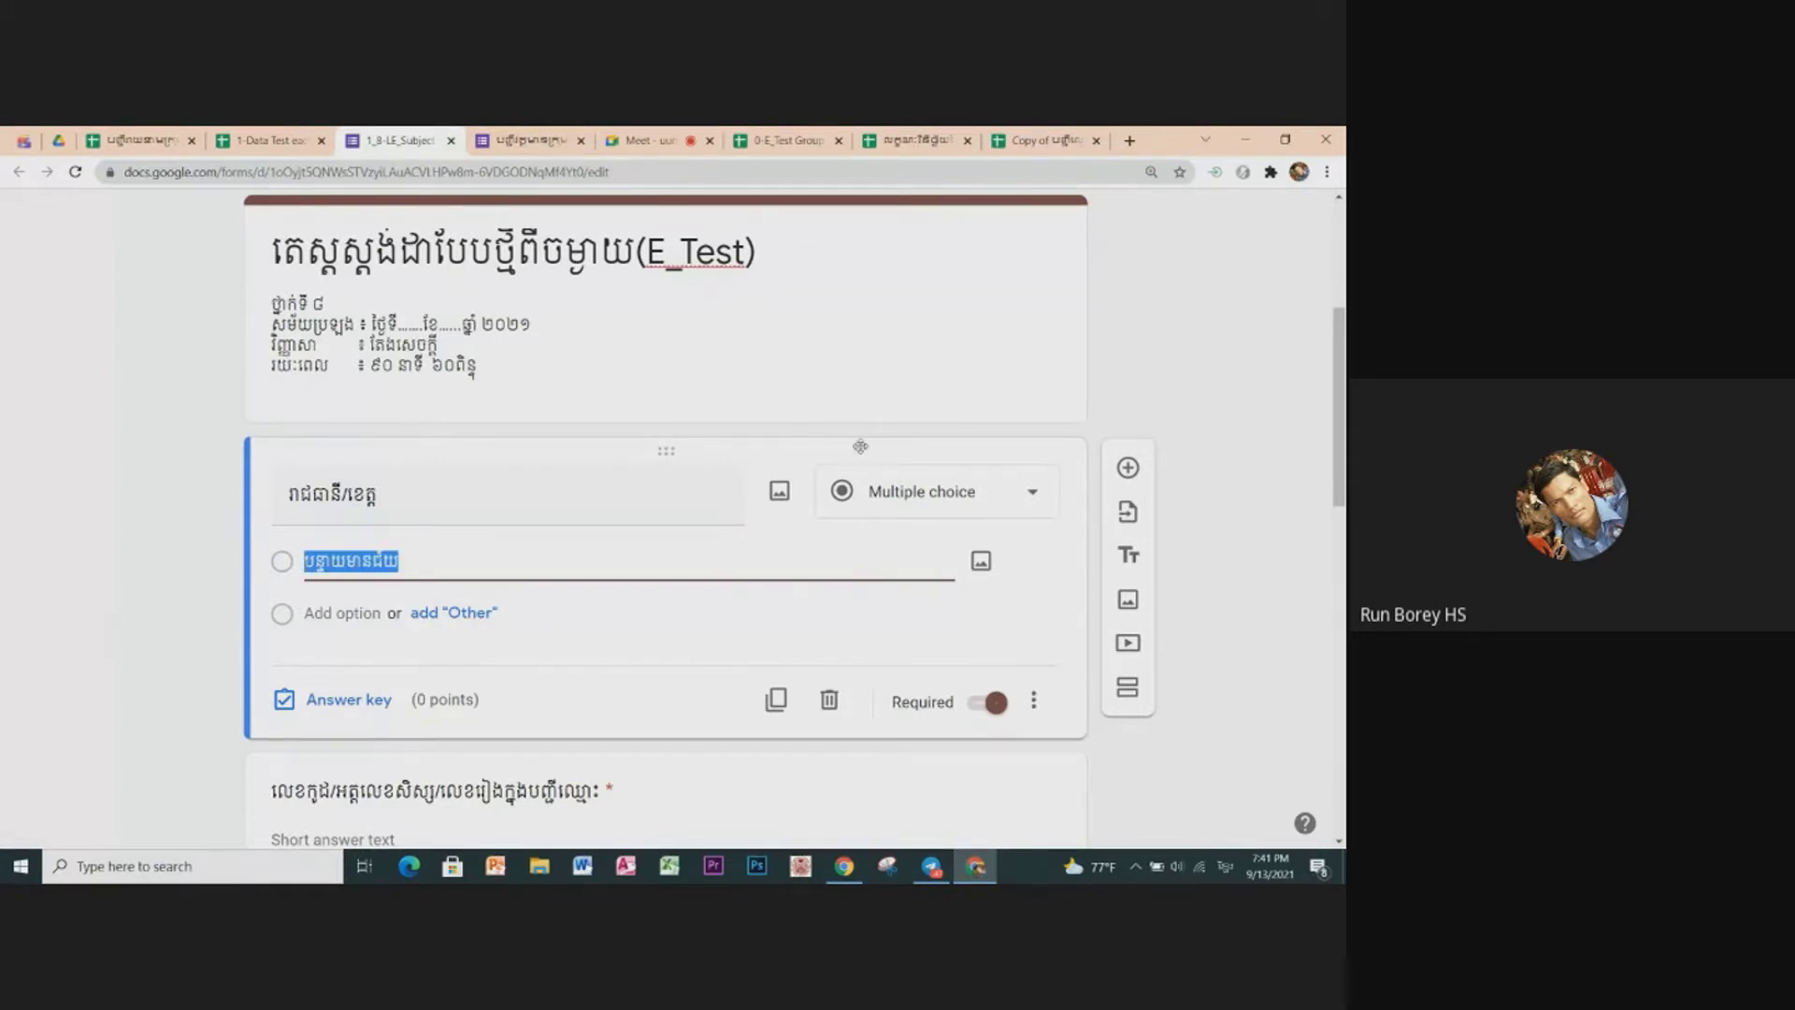
left_click(491, 557)
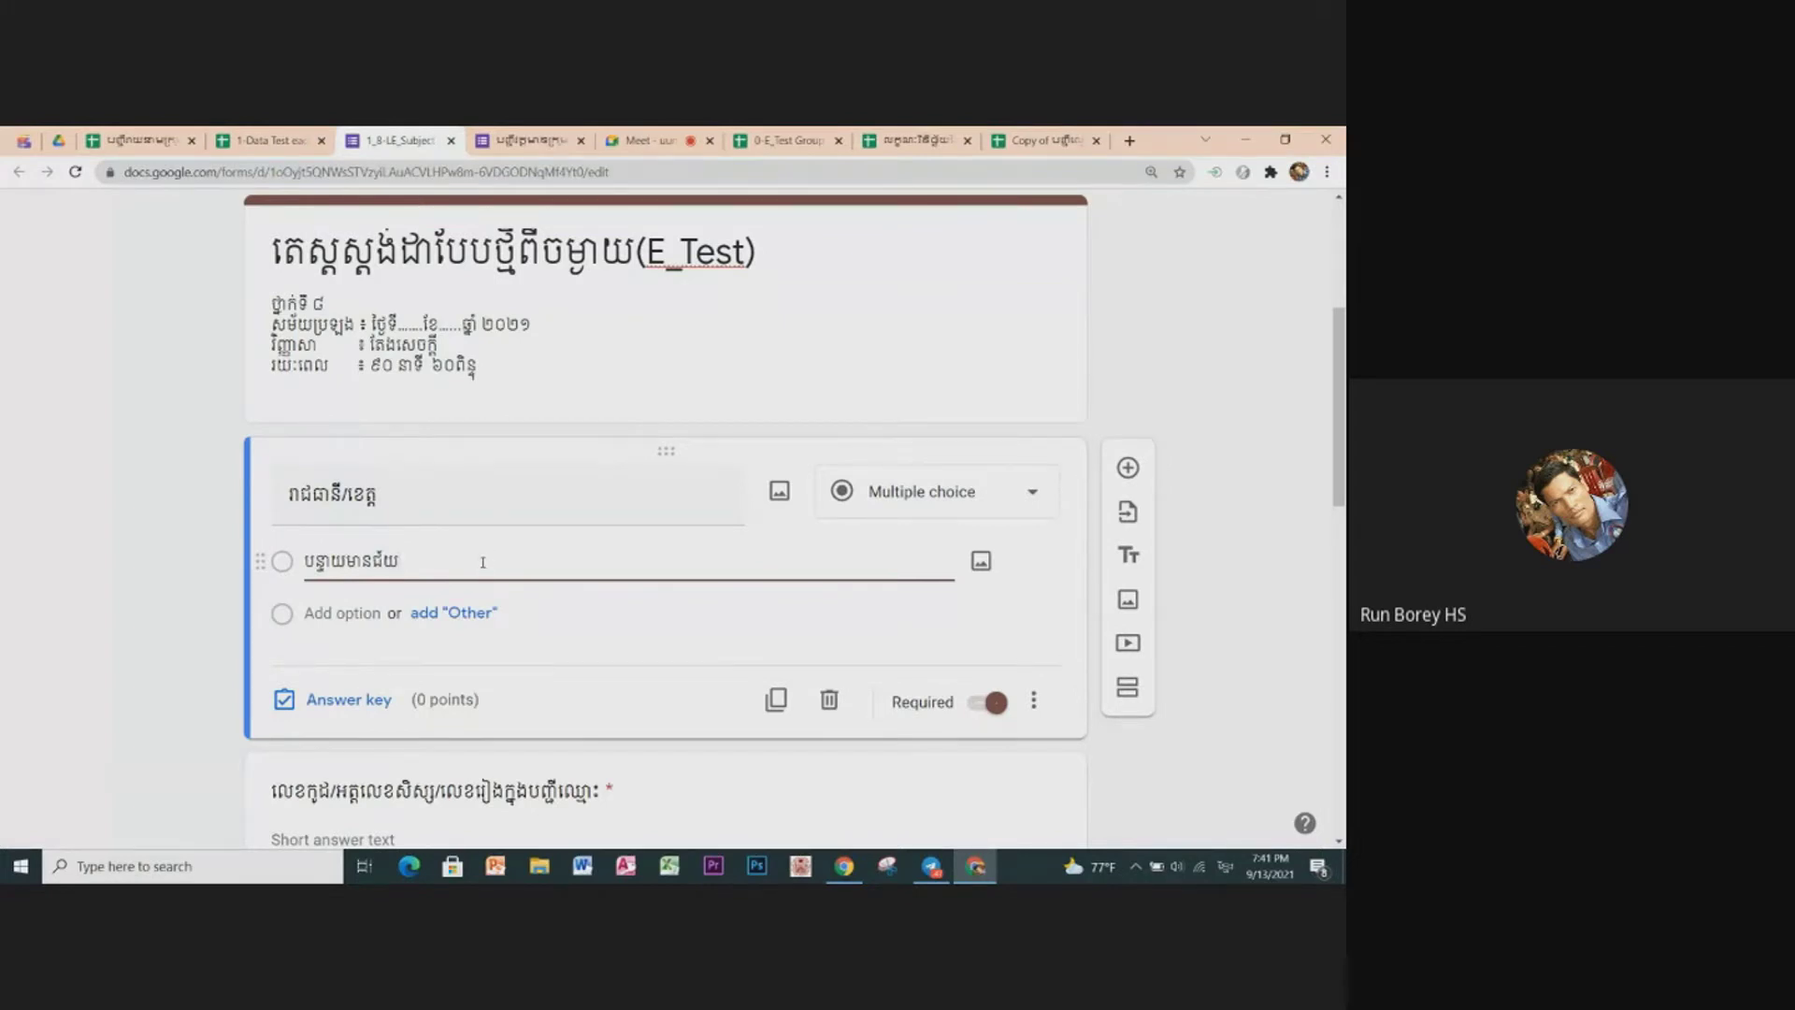
scroll(481, 557, "up", 1)
scroll(479, 547, "up", 1)
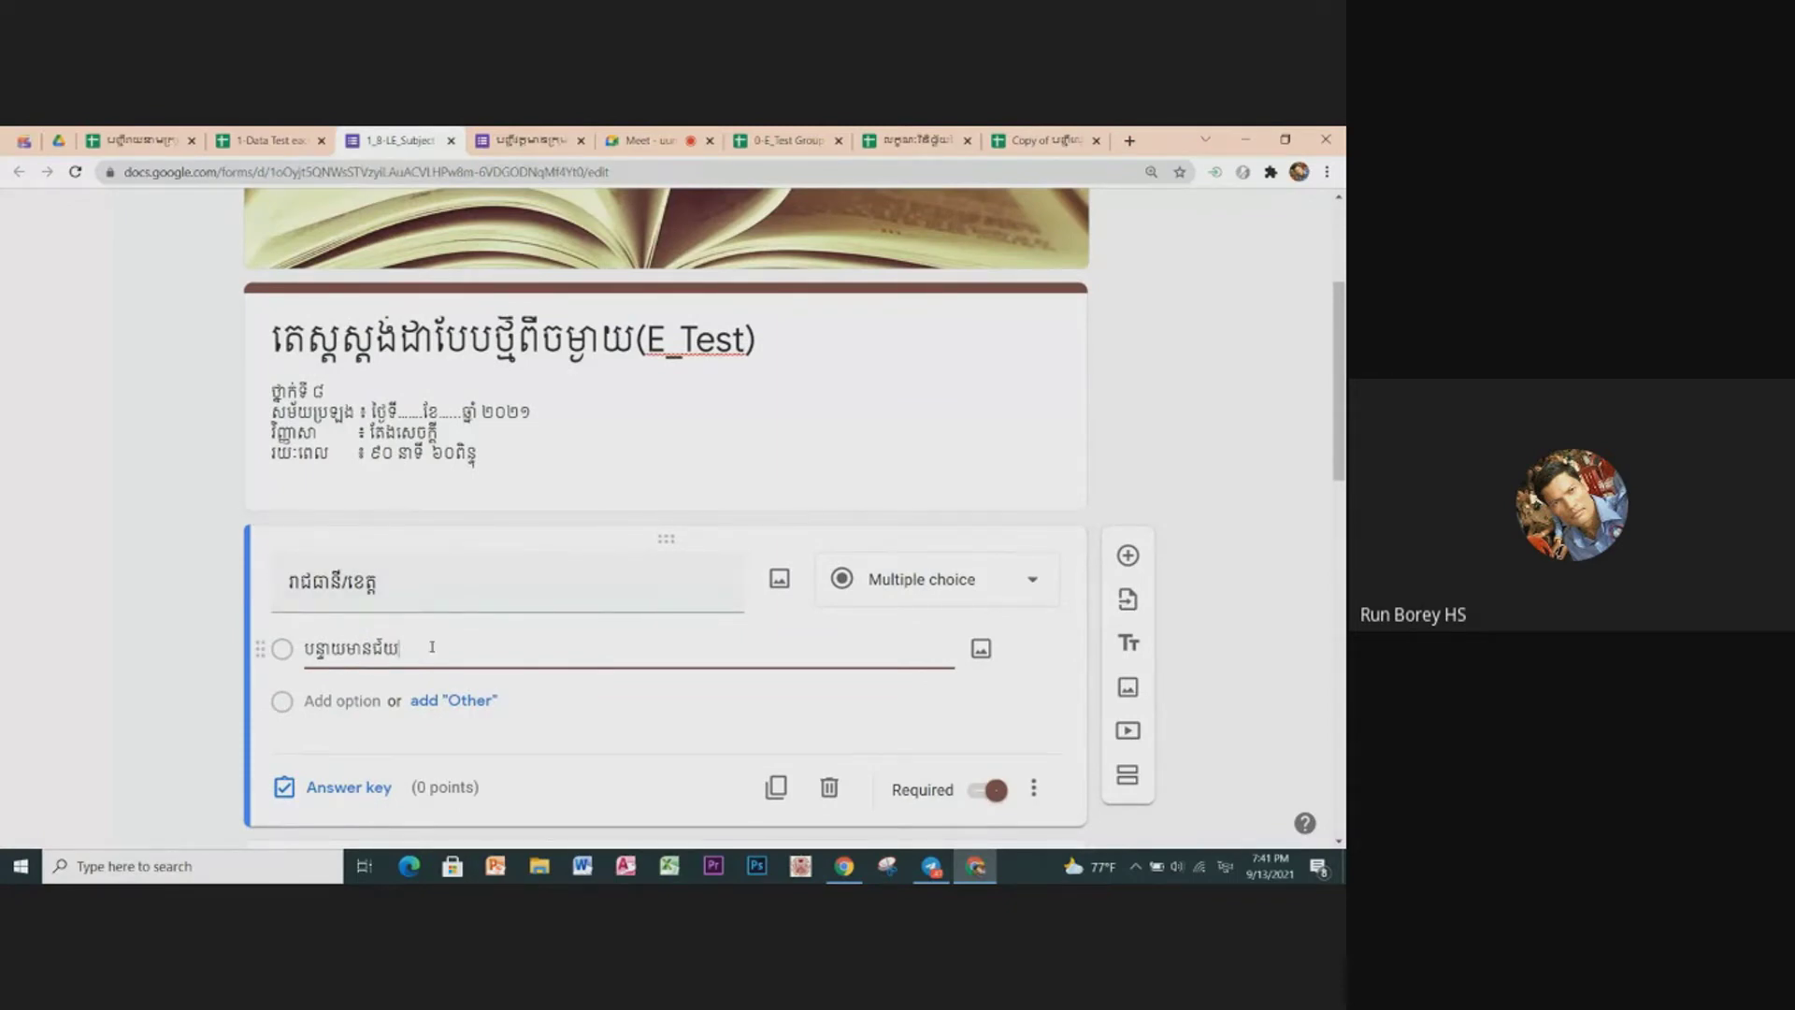
scroll(433, 647, "down", 1)
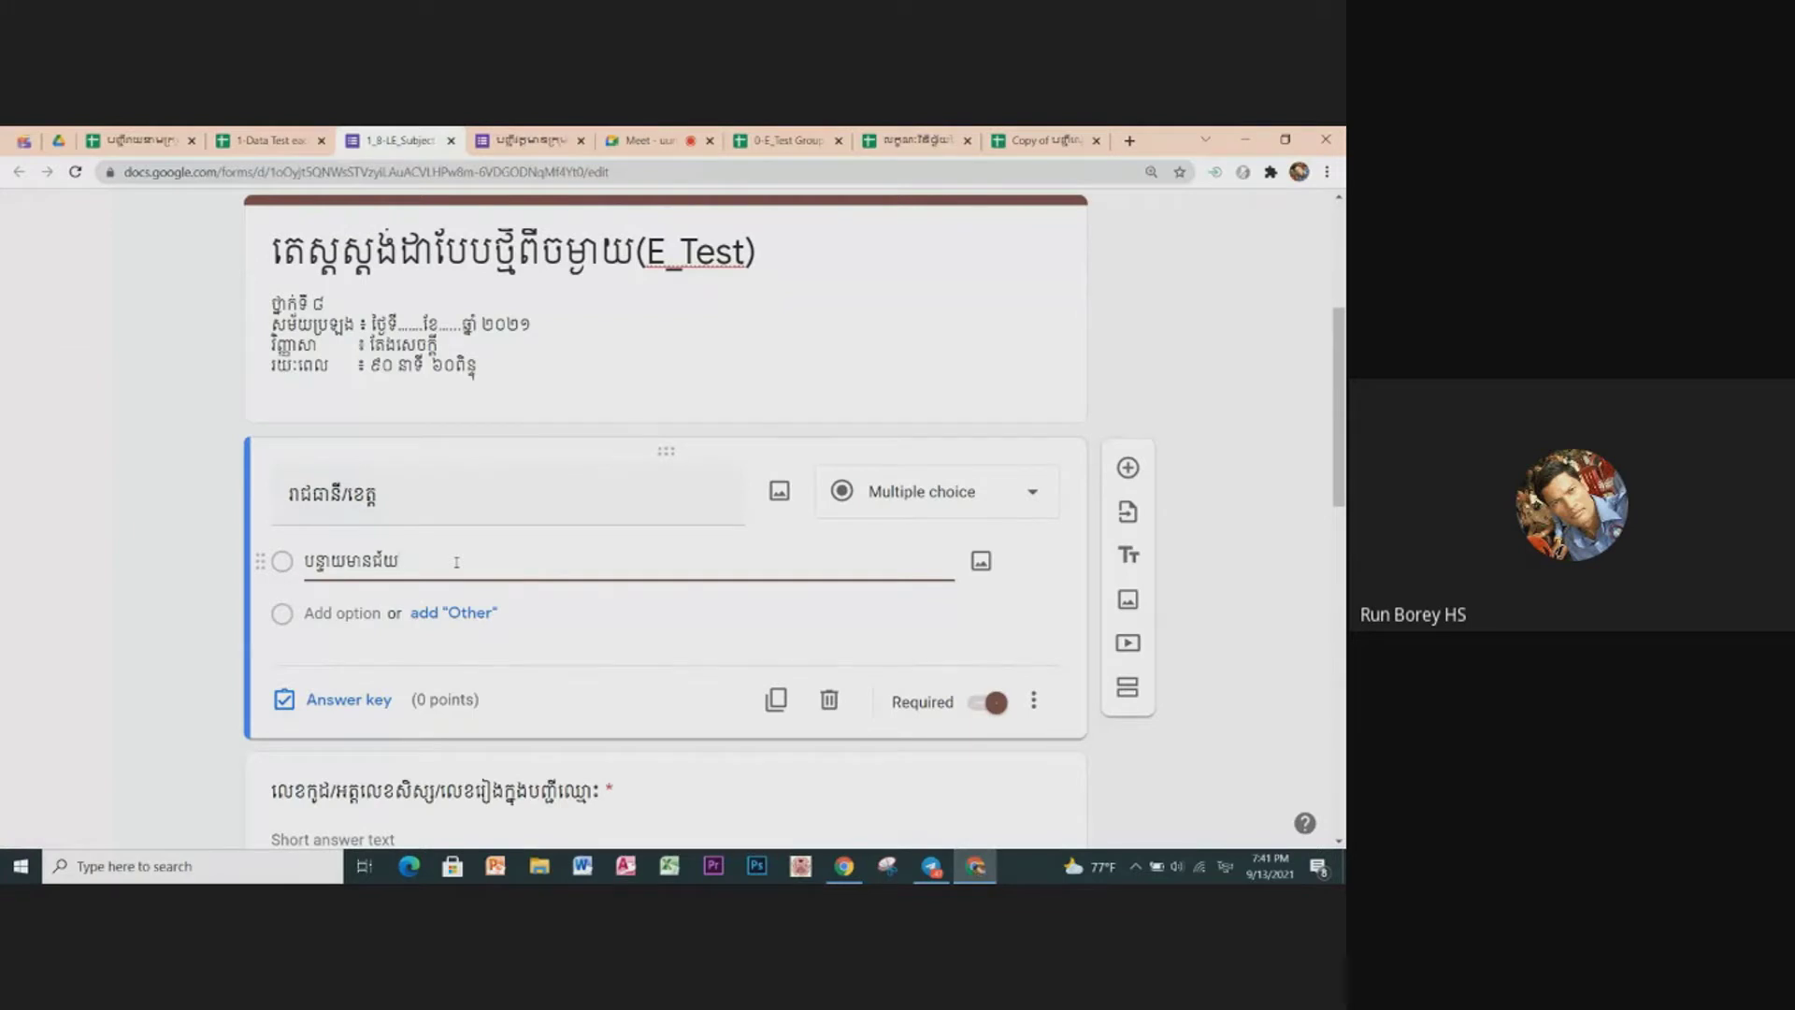
left_click_drag(456, 562, 304, 562)
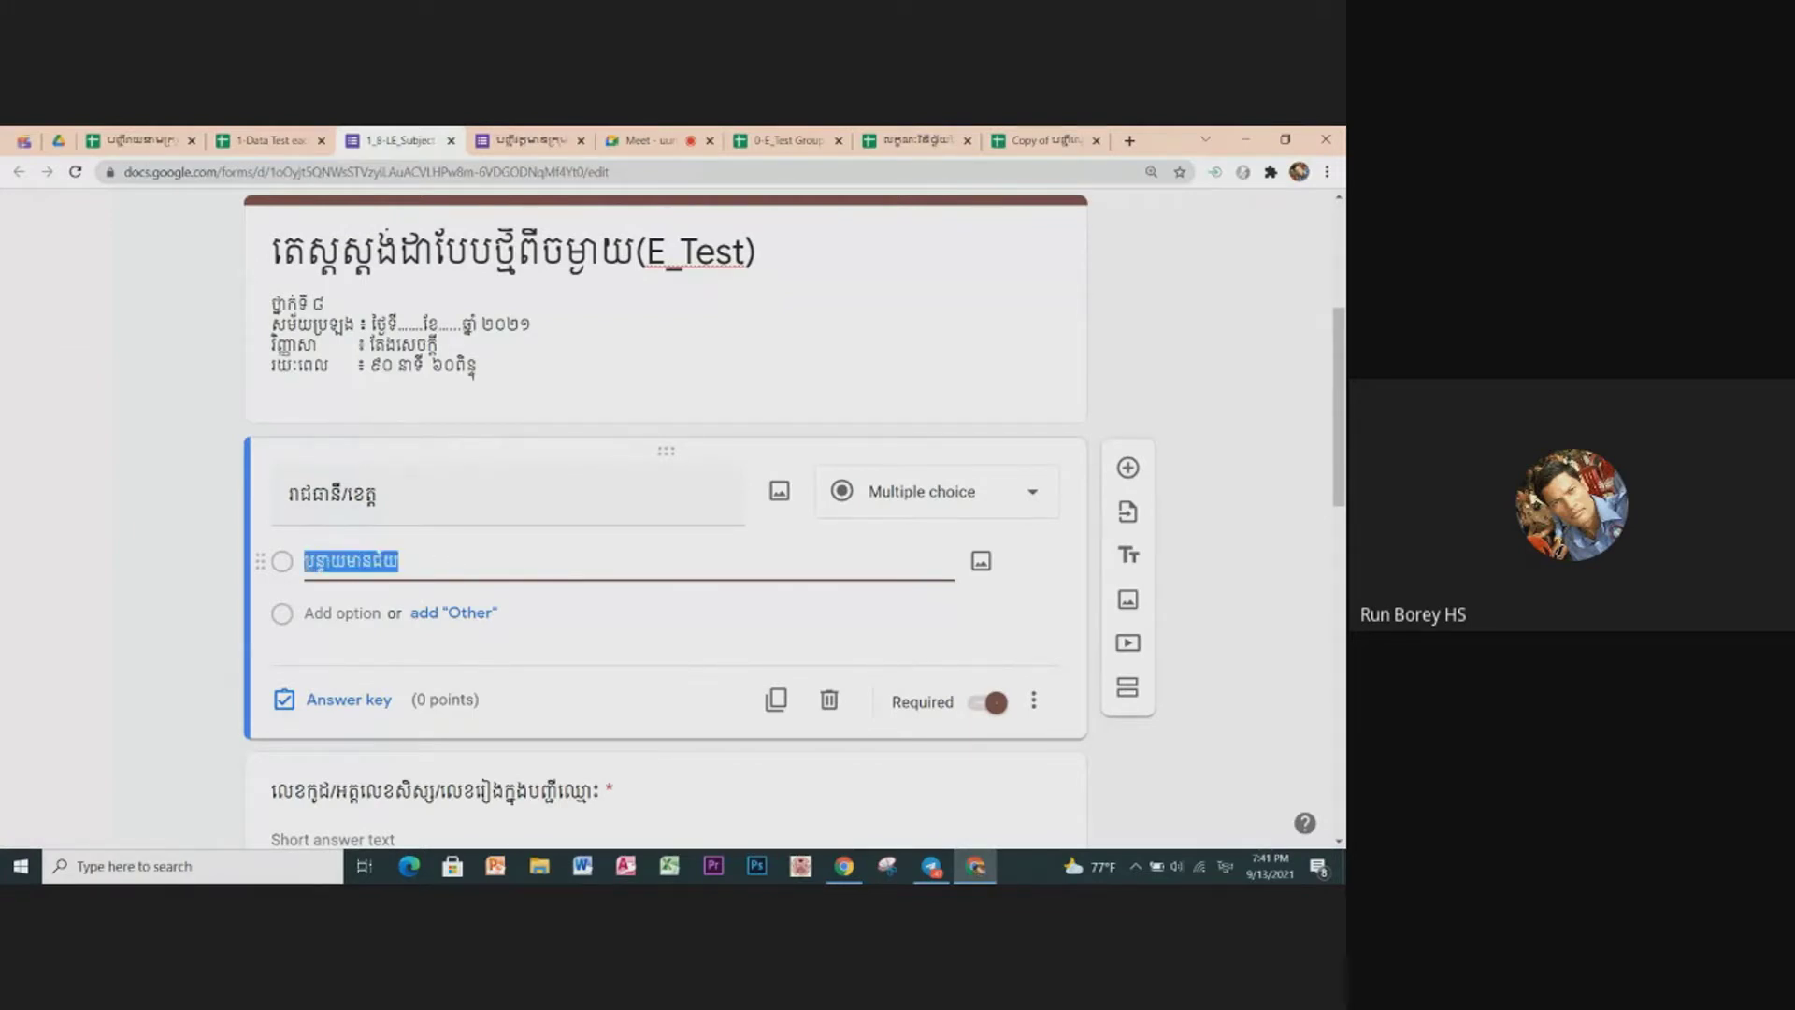
left_click(433, 562)
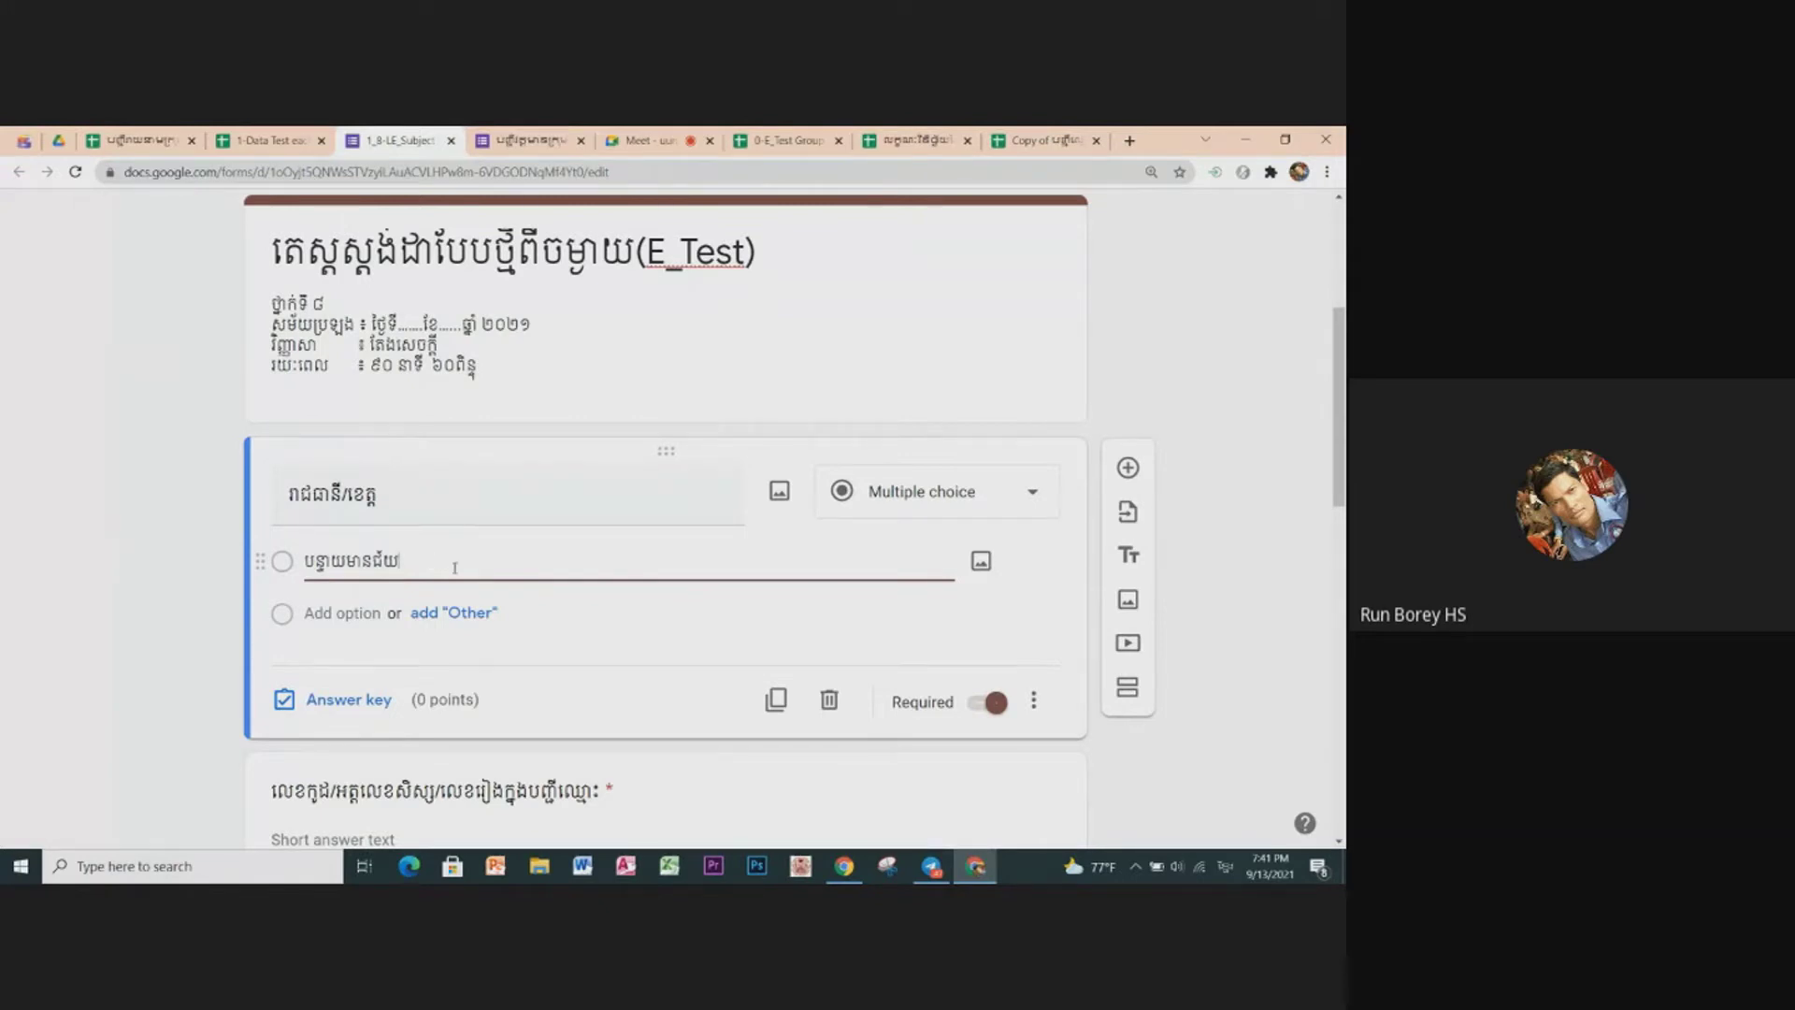
key("shift+Left")
key("shift+Left")
key("shift+Left")
key("shift+Left")
key("shift+Left")
key("shift+Left")
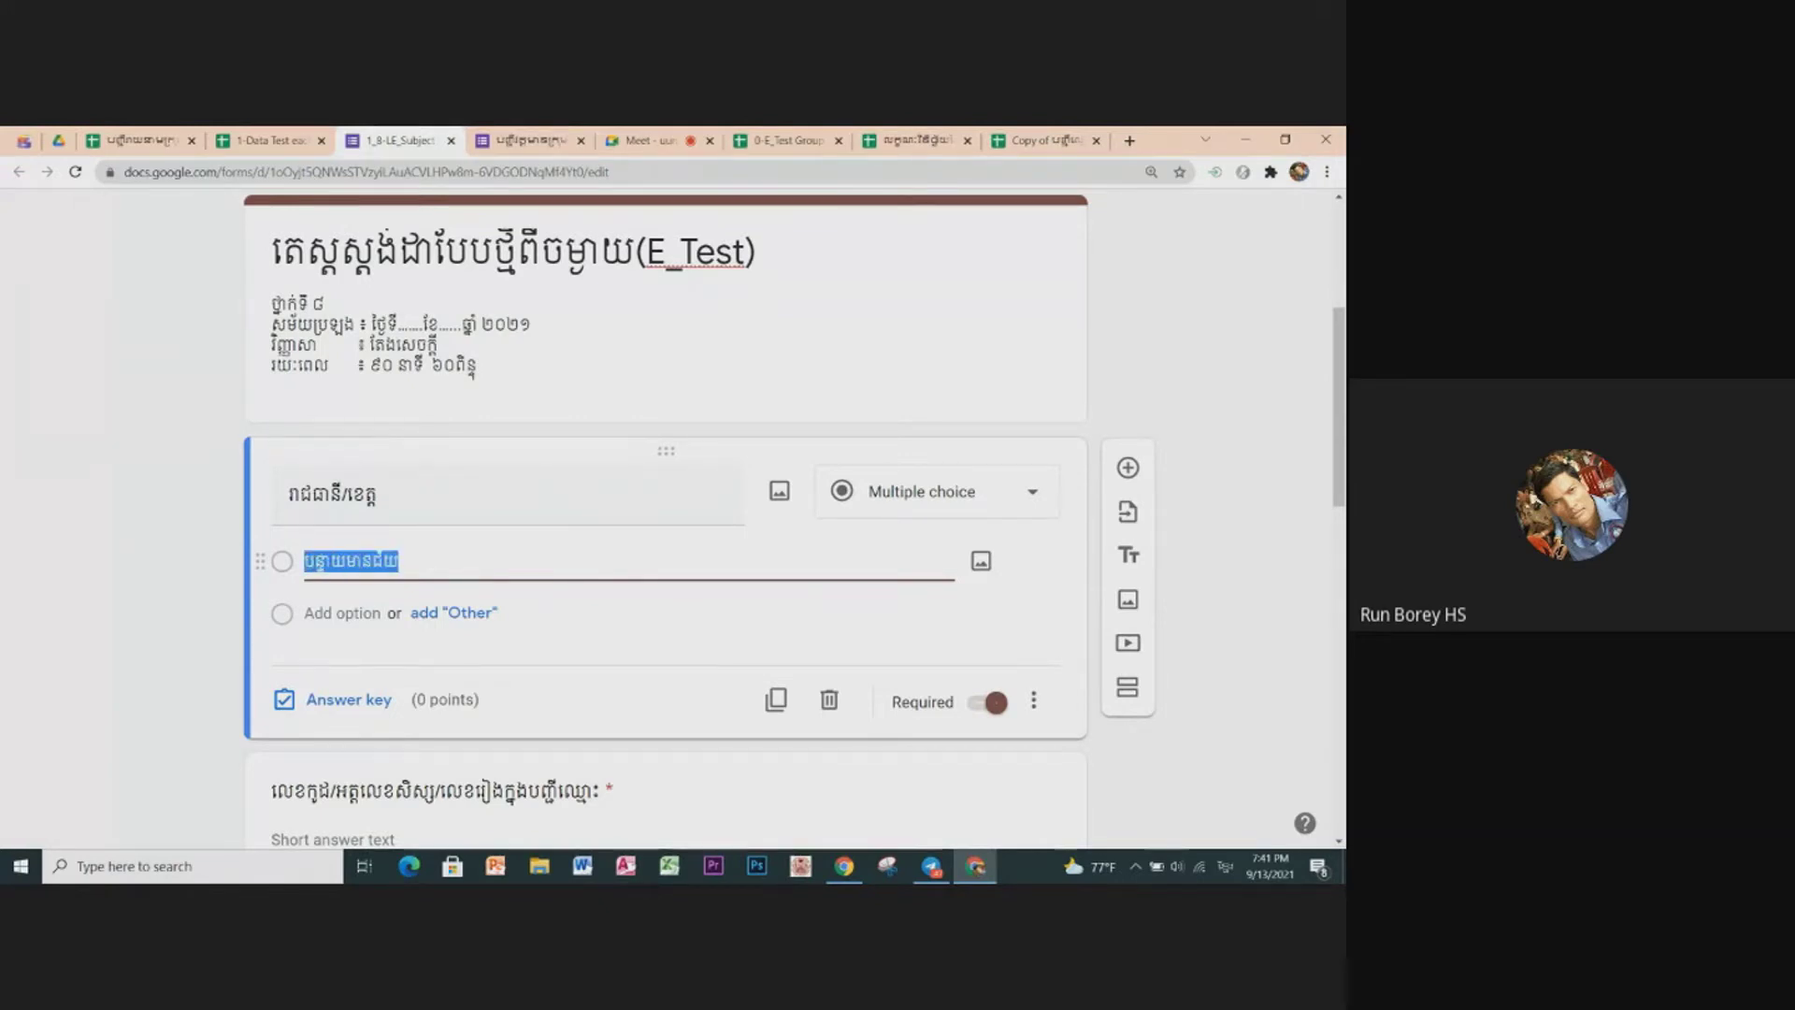
left_click(428, 561)
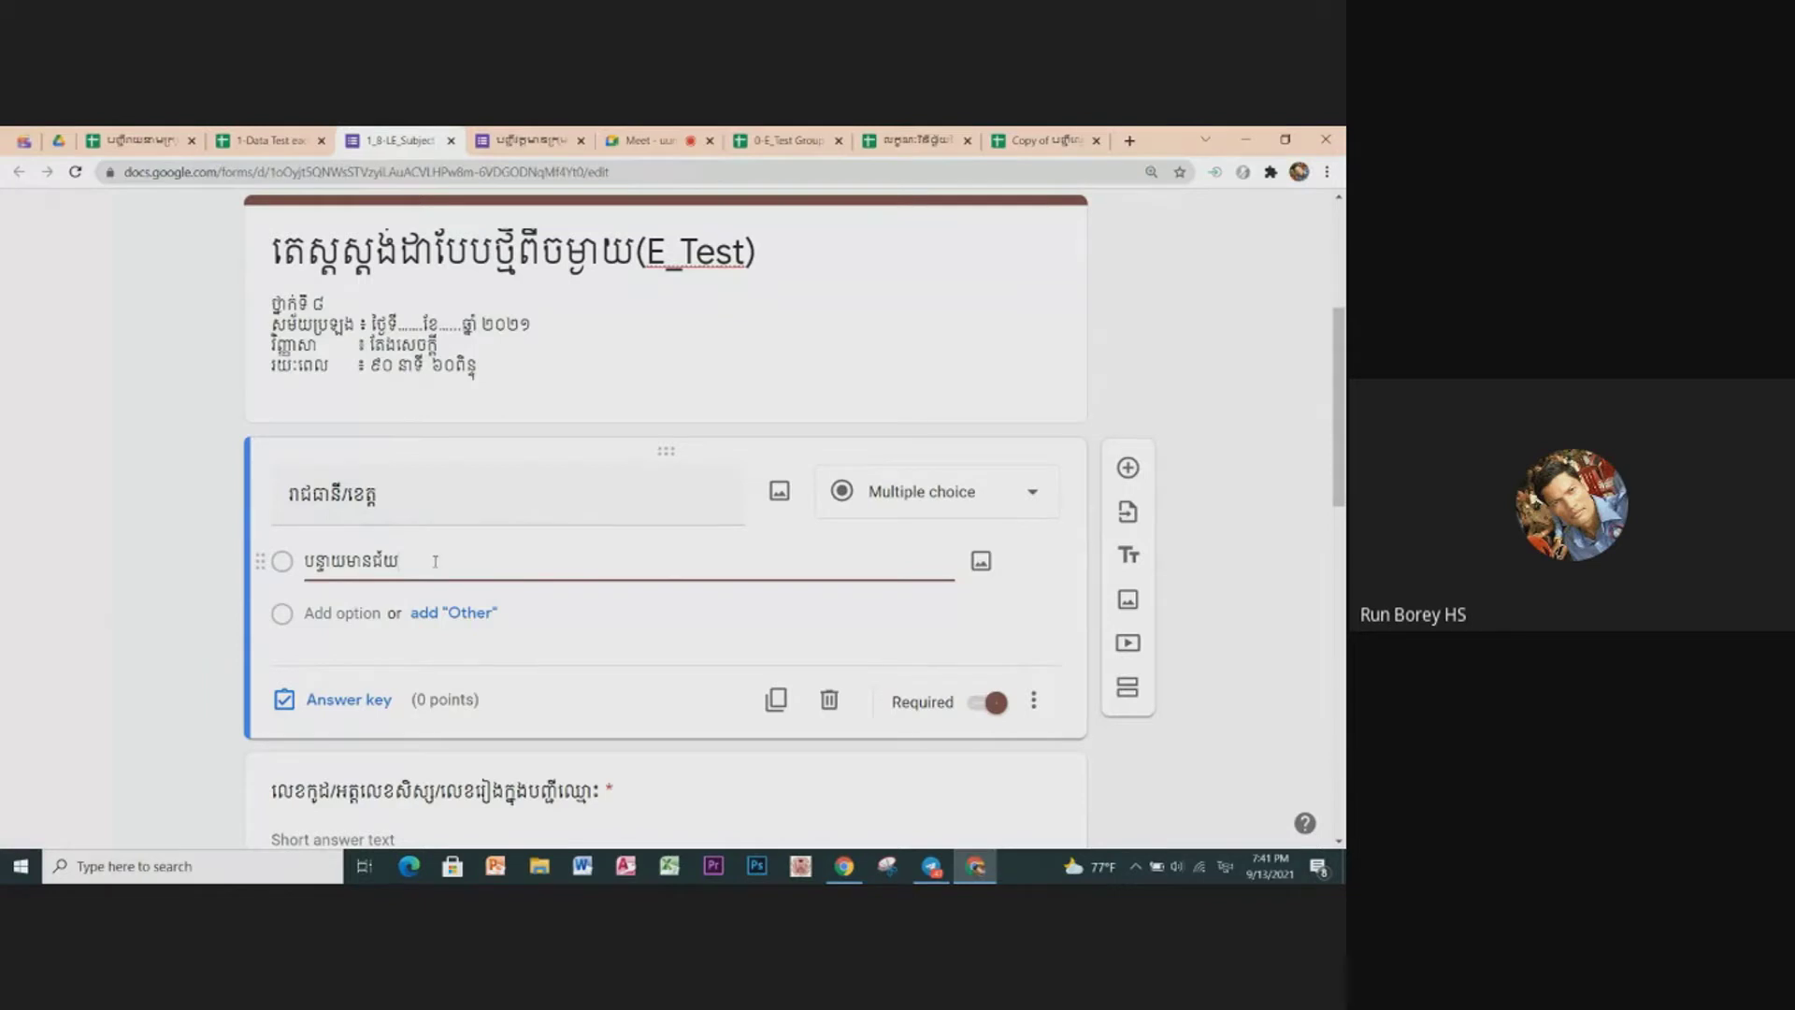
left_click_drag(435, 561, 301, 560)
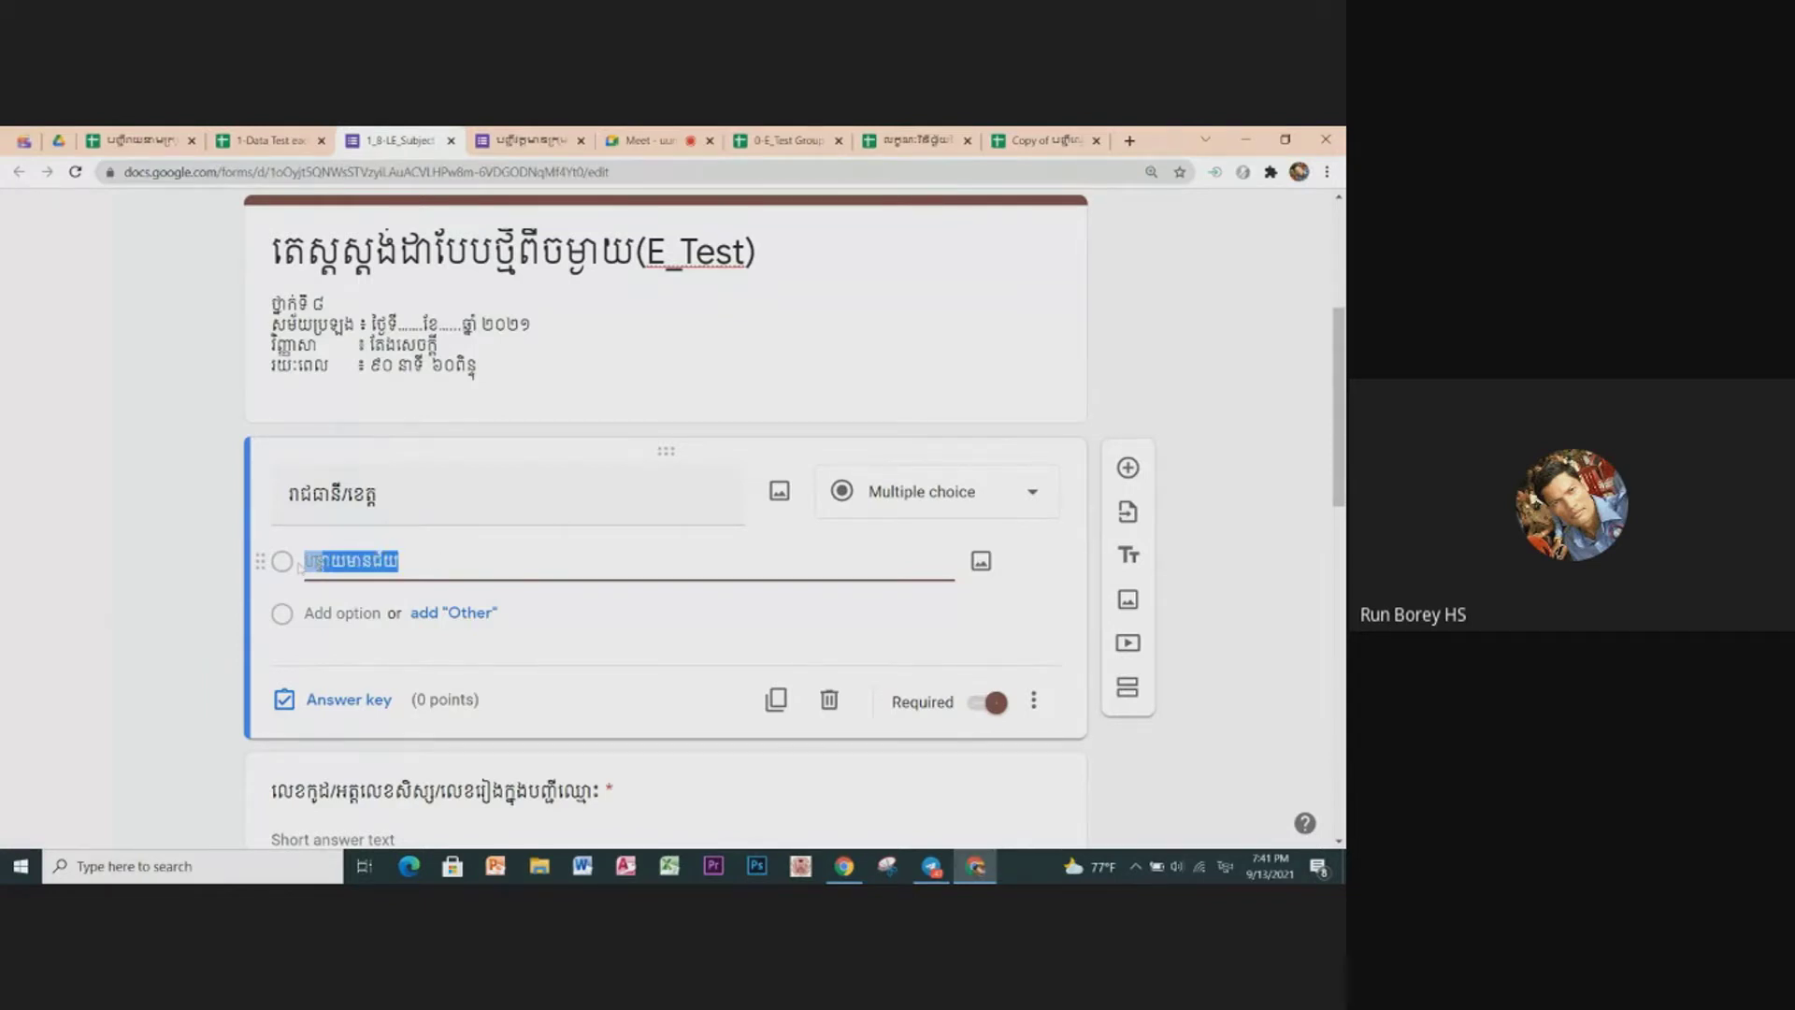
left_click(449, 556)
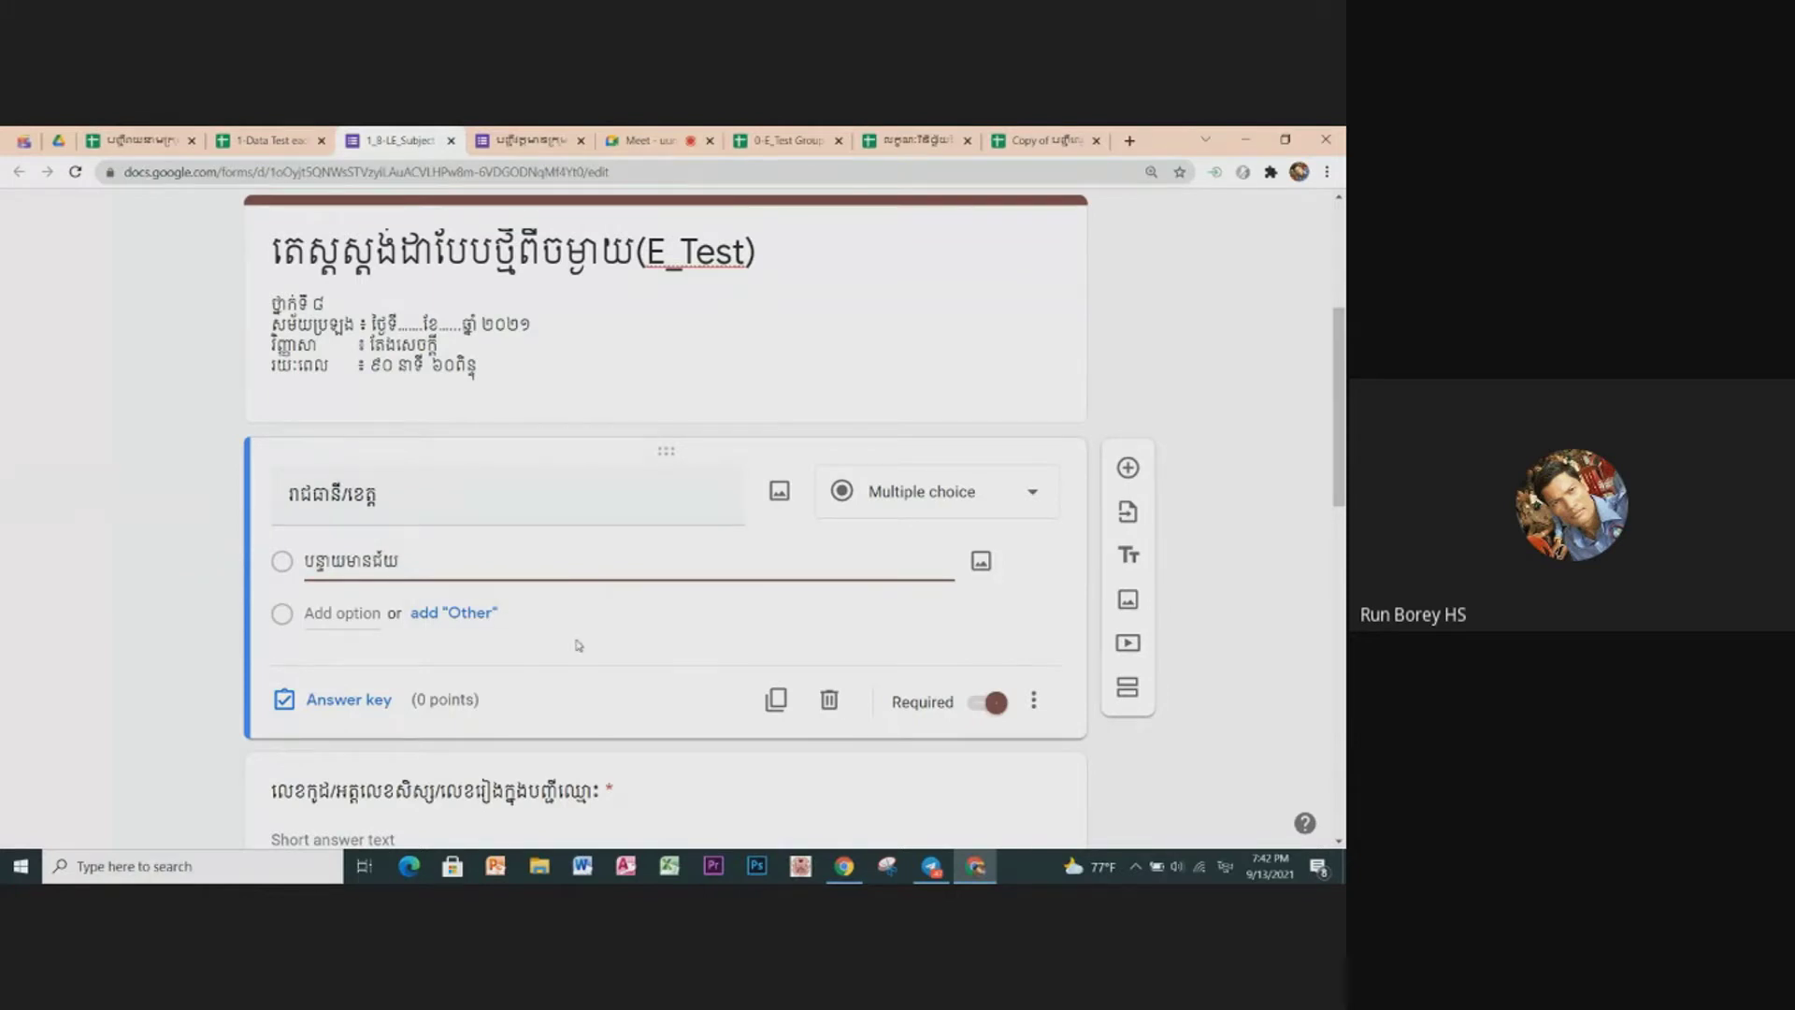
scroll(575, 645, "down", 2)
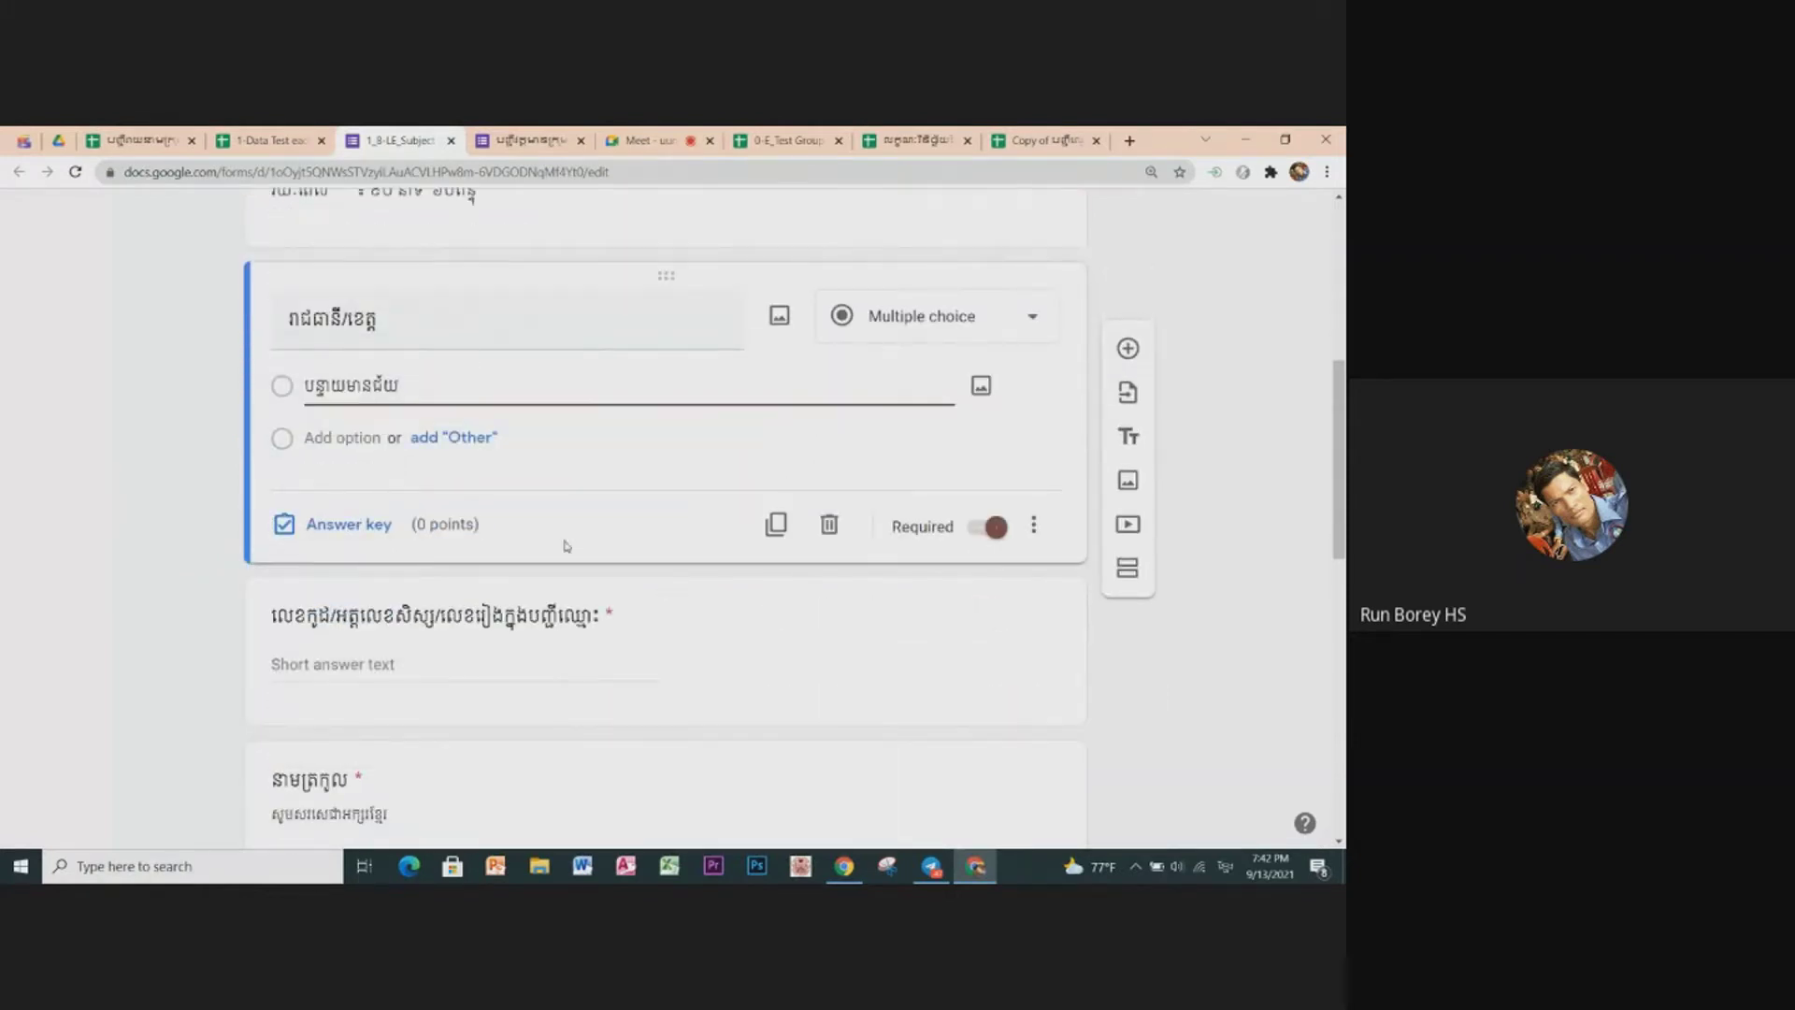
scroll(566, 547, "up", 3)
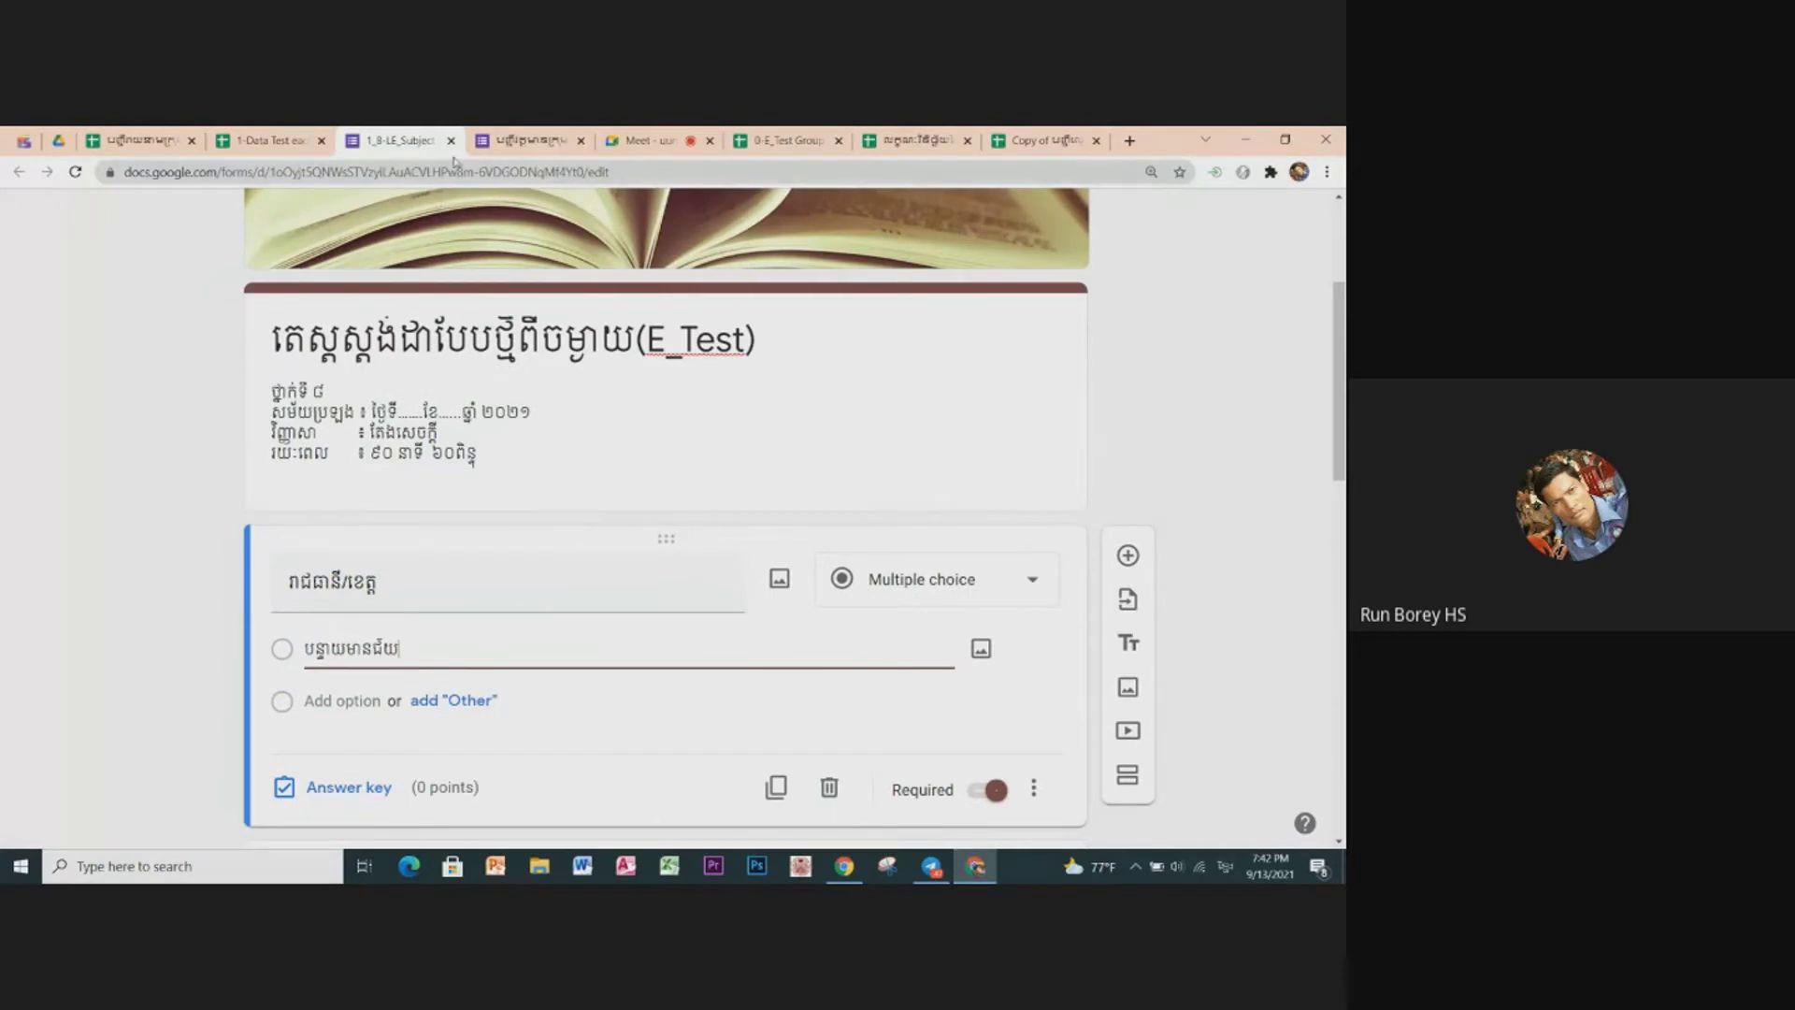
left_click(451, 140)
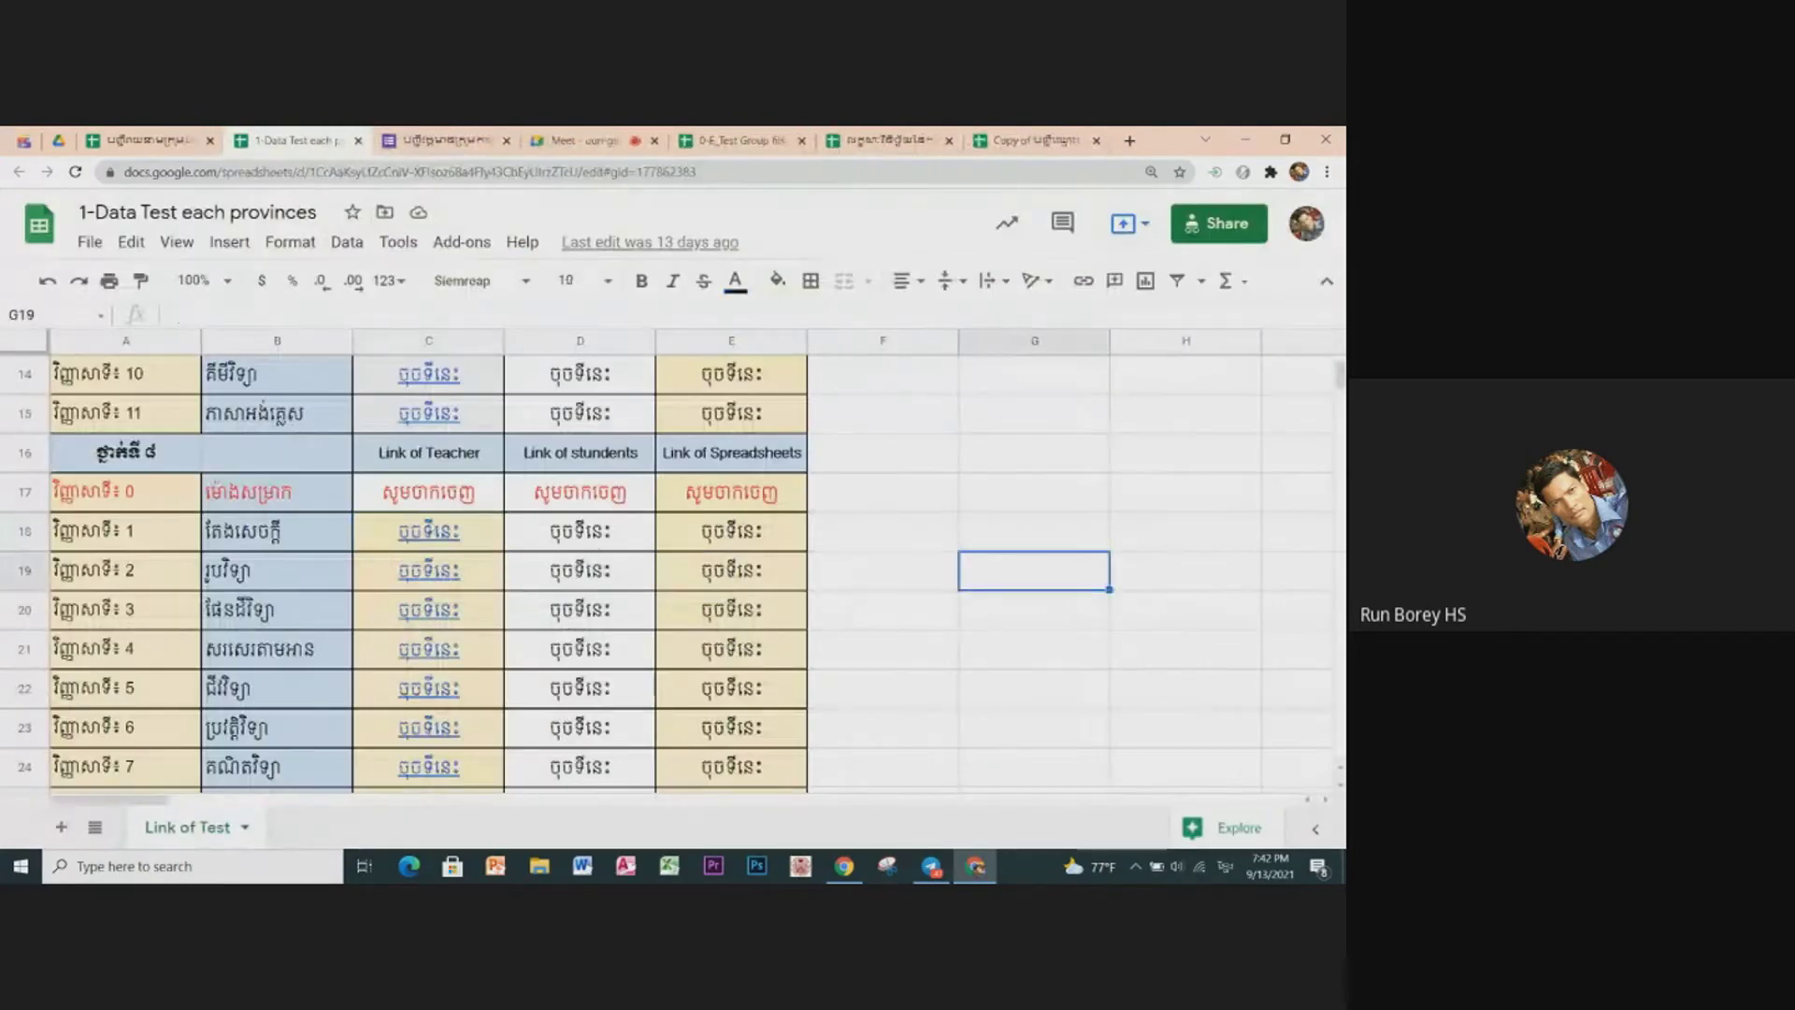
Step: Show the teacher link preview for cell C18 in the Data Test sheet
left_click(427, 535)
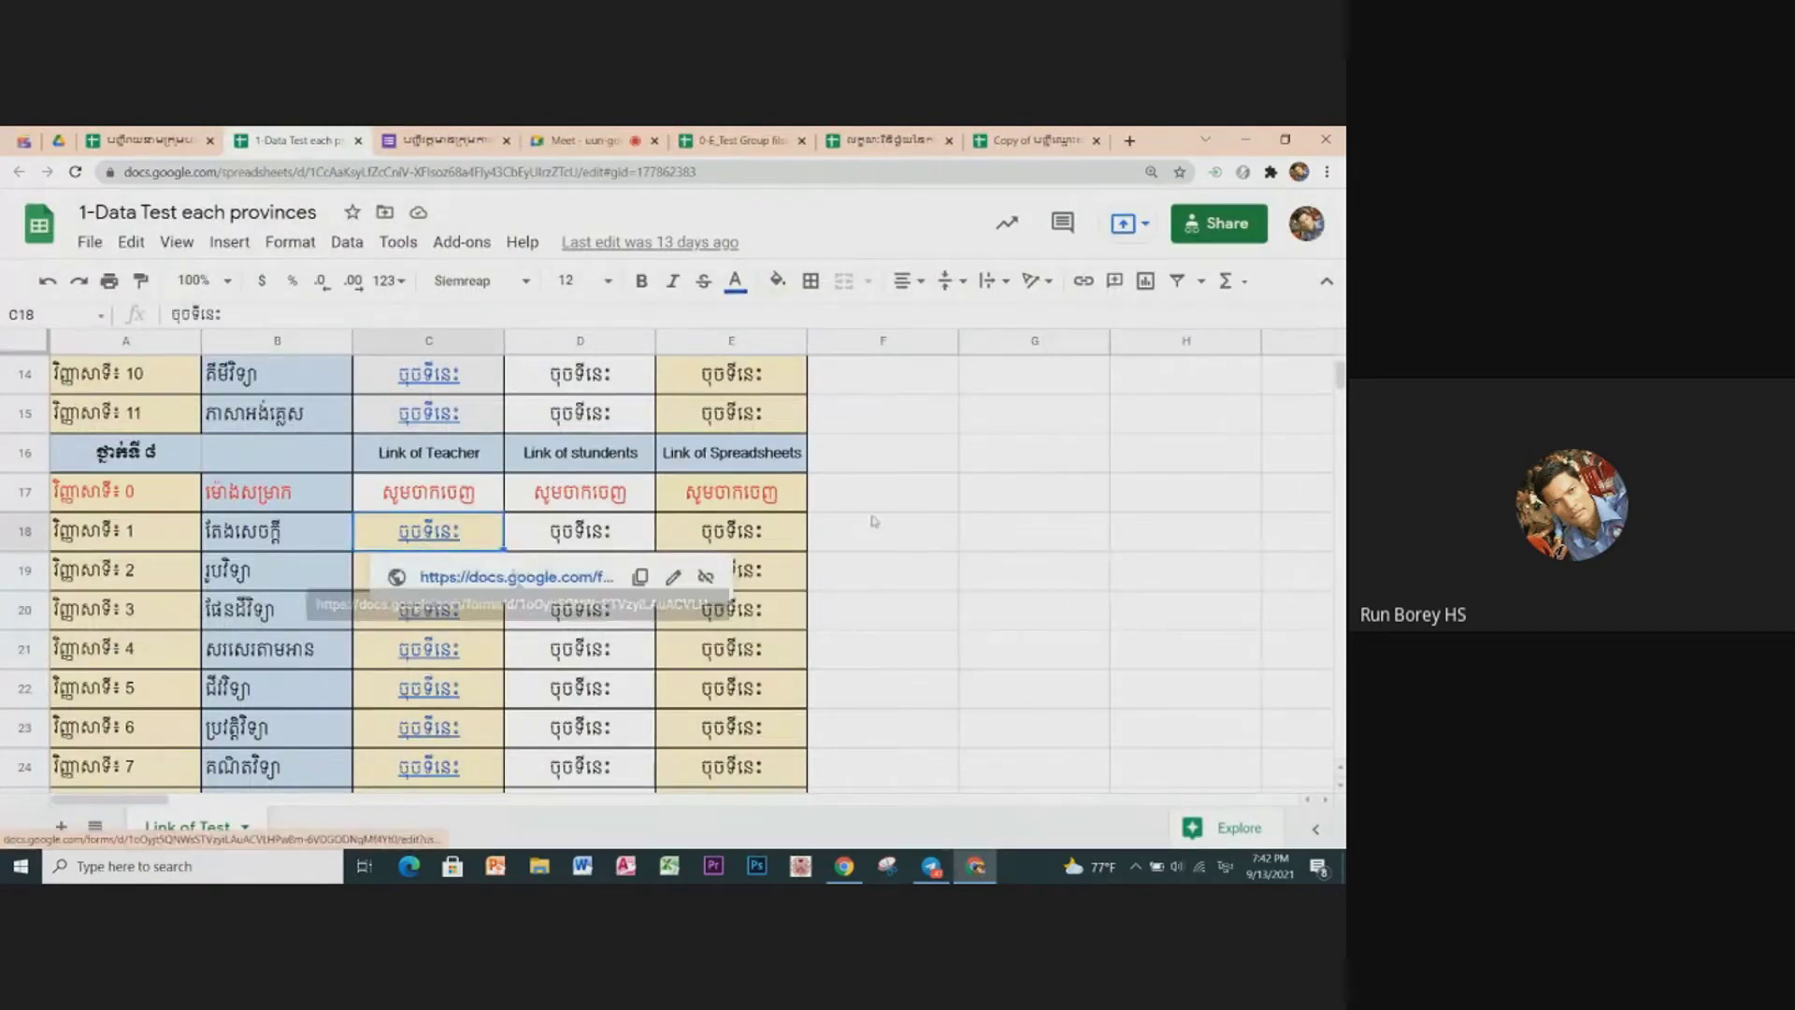
left_click(946, 531)
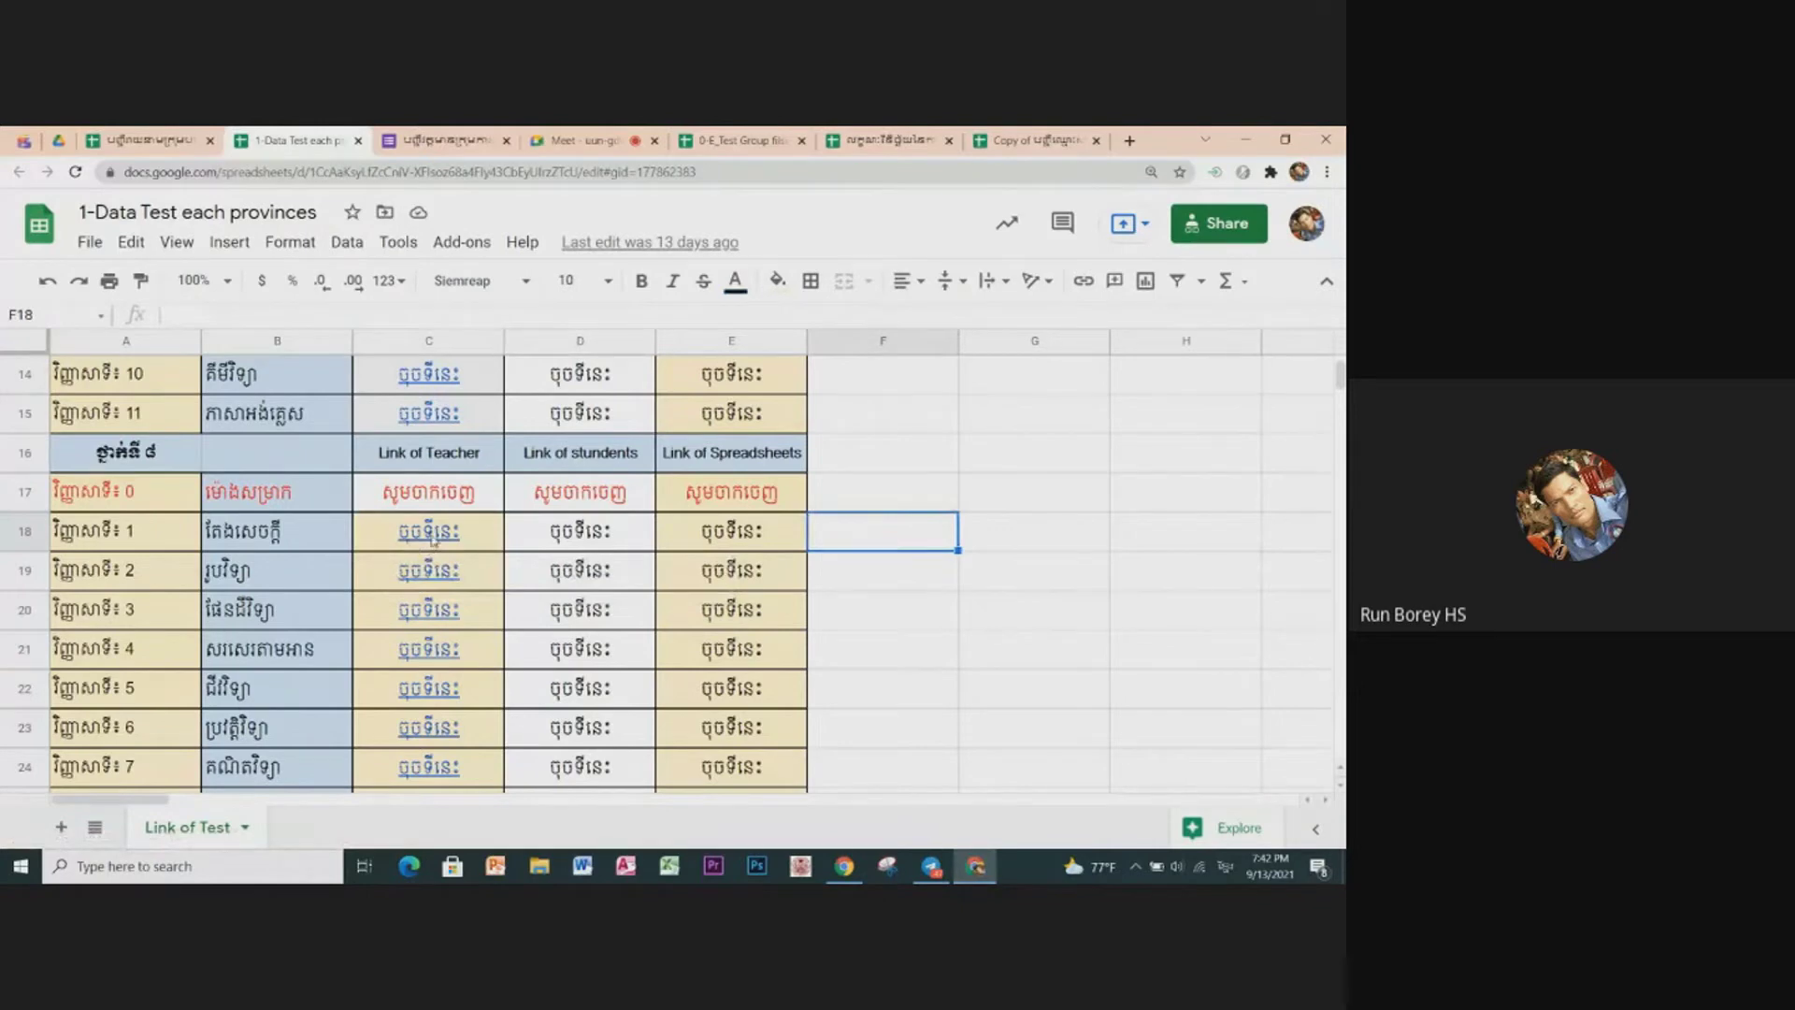
left_click(430, 537)
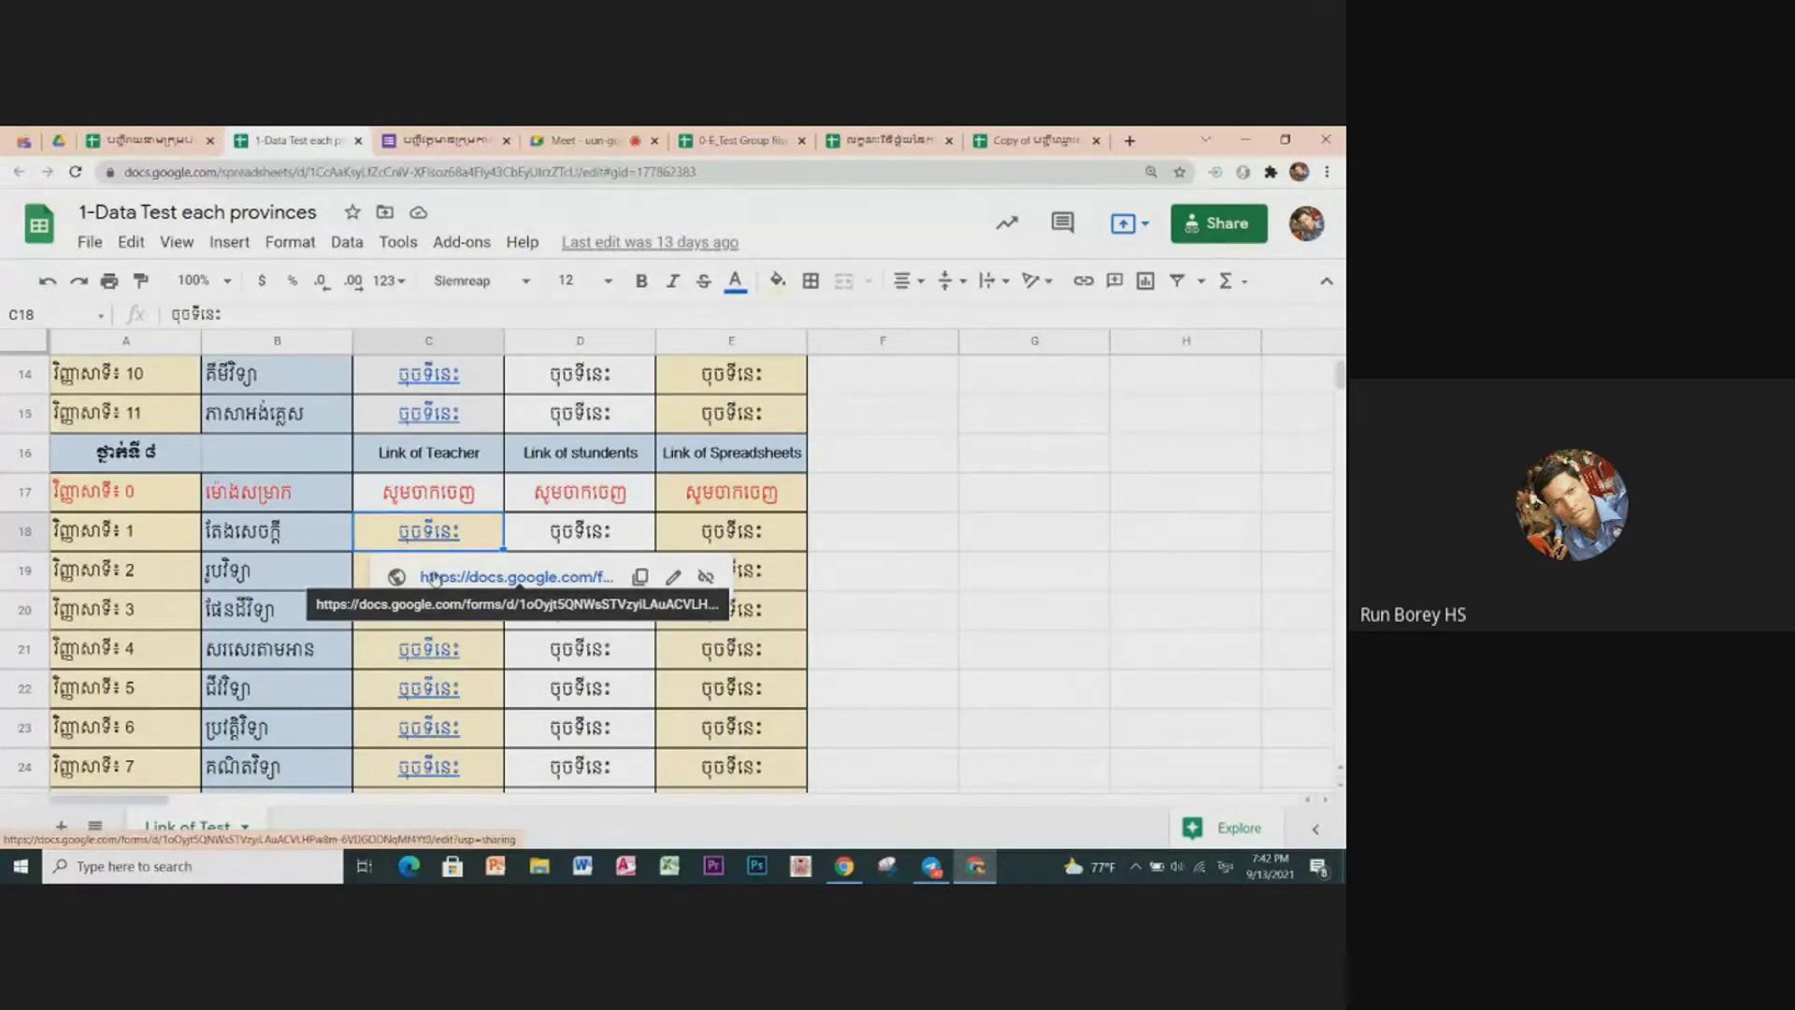
left_click(899, 573)
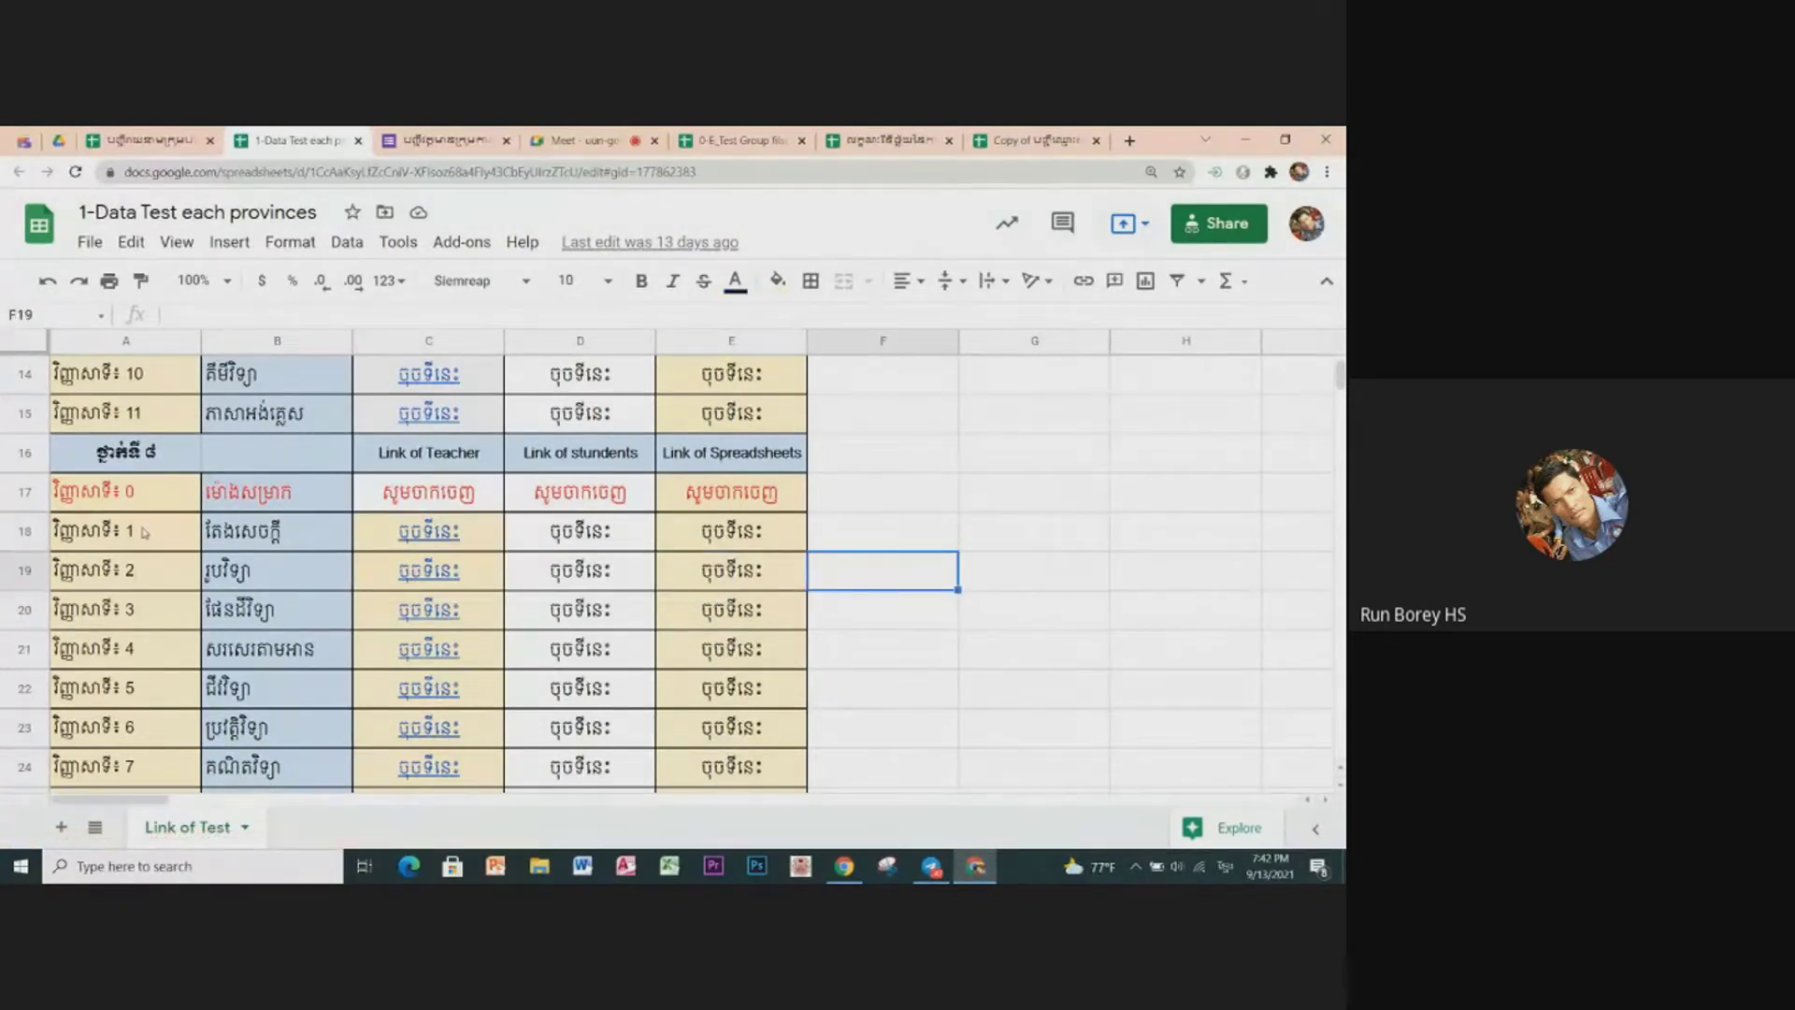
left_click(425, 538)
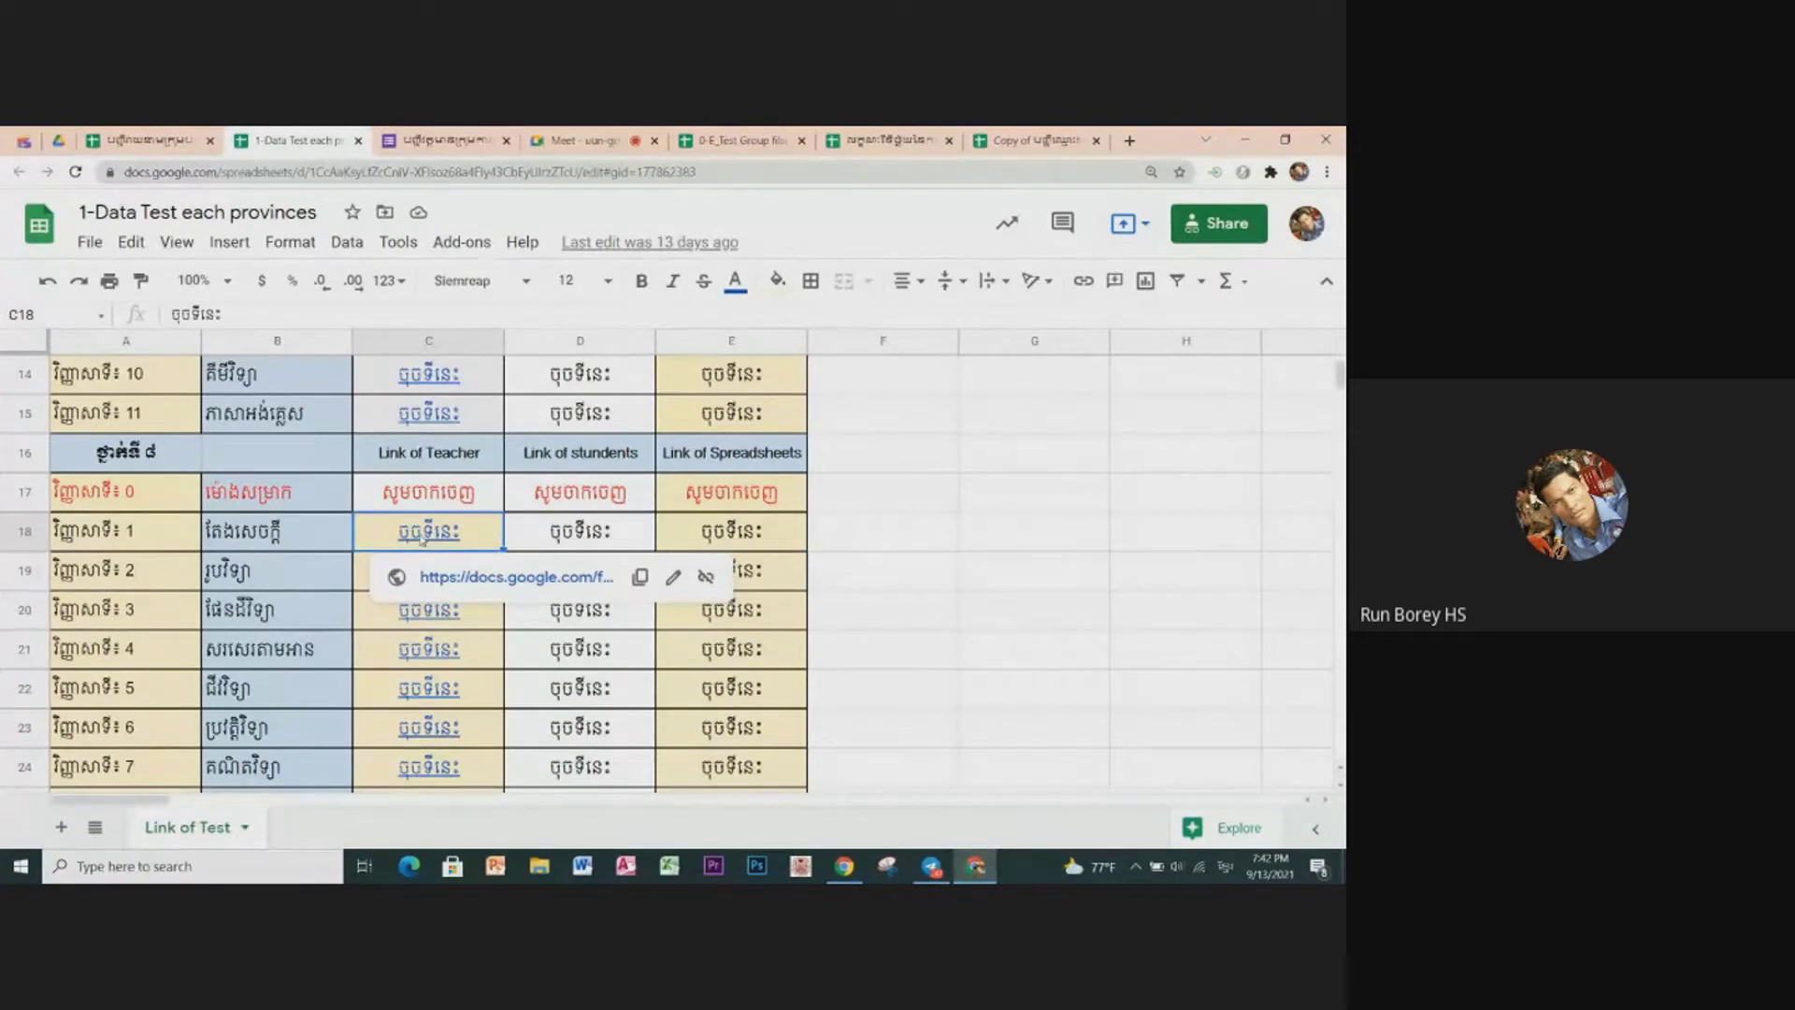
left_click(411, 539)
Step: Look over columns C–E, then open 1_8-LE_Subject Head from C18's link
left_click_drag(582, 342, 729, 342)
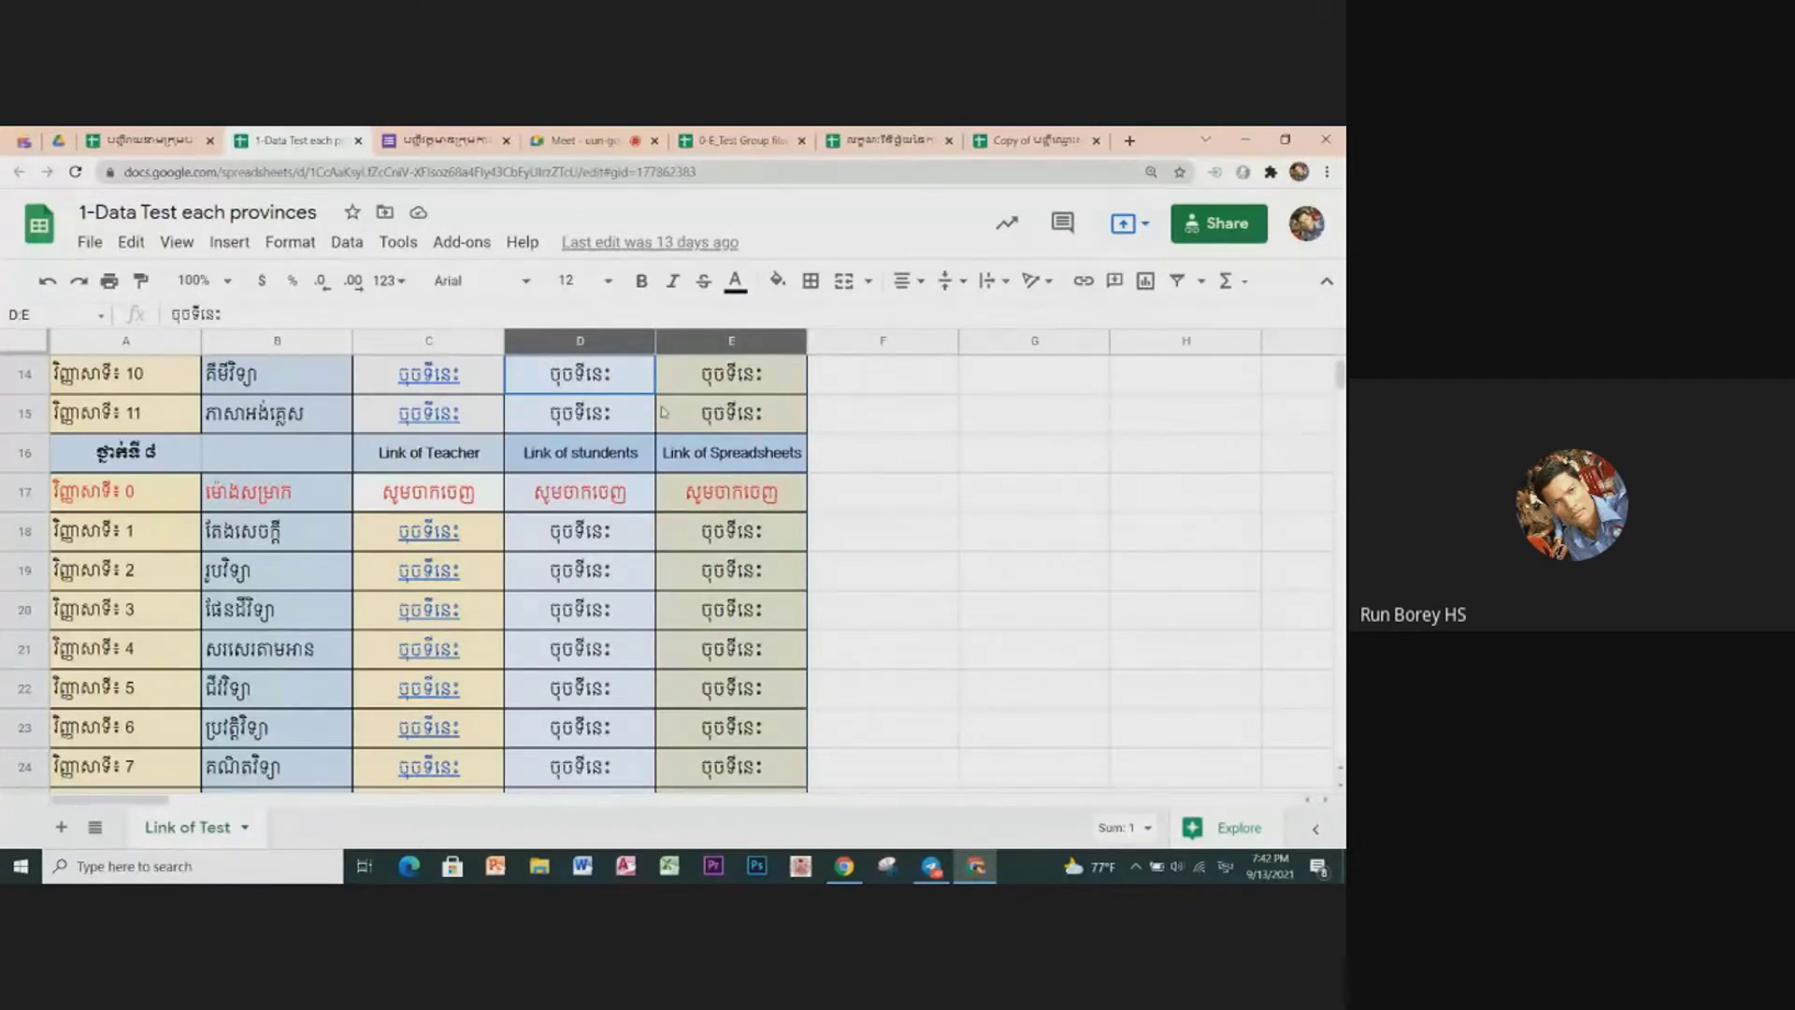
left_click(972, 468)
left_click(568, 342)
left_click(699, 338, "shift")
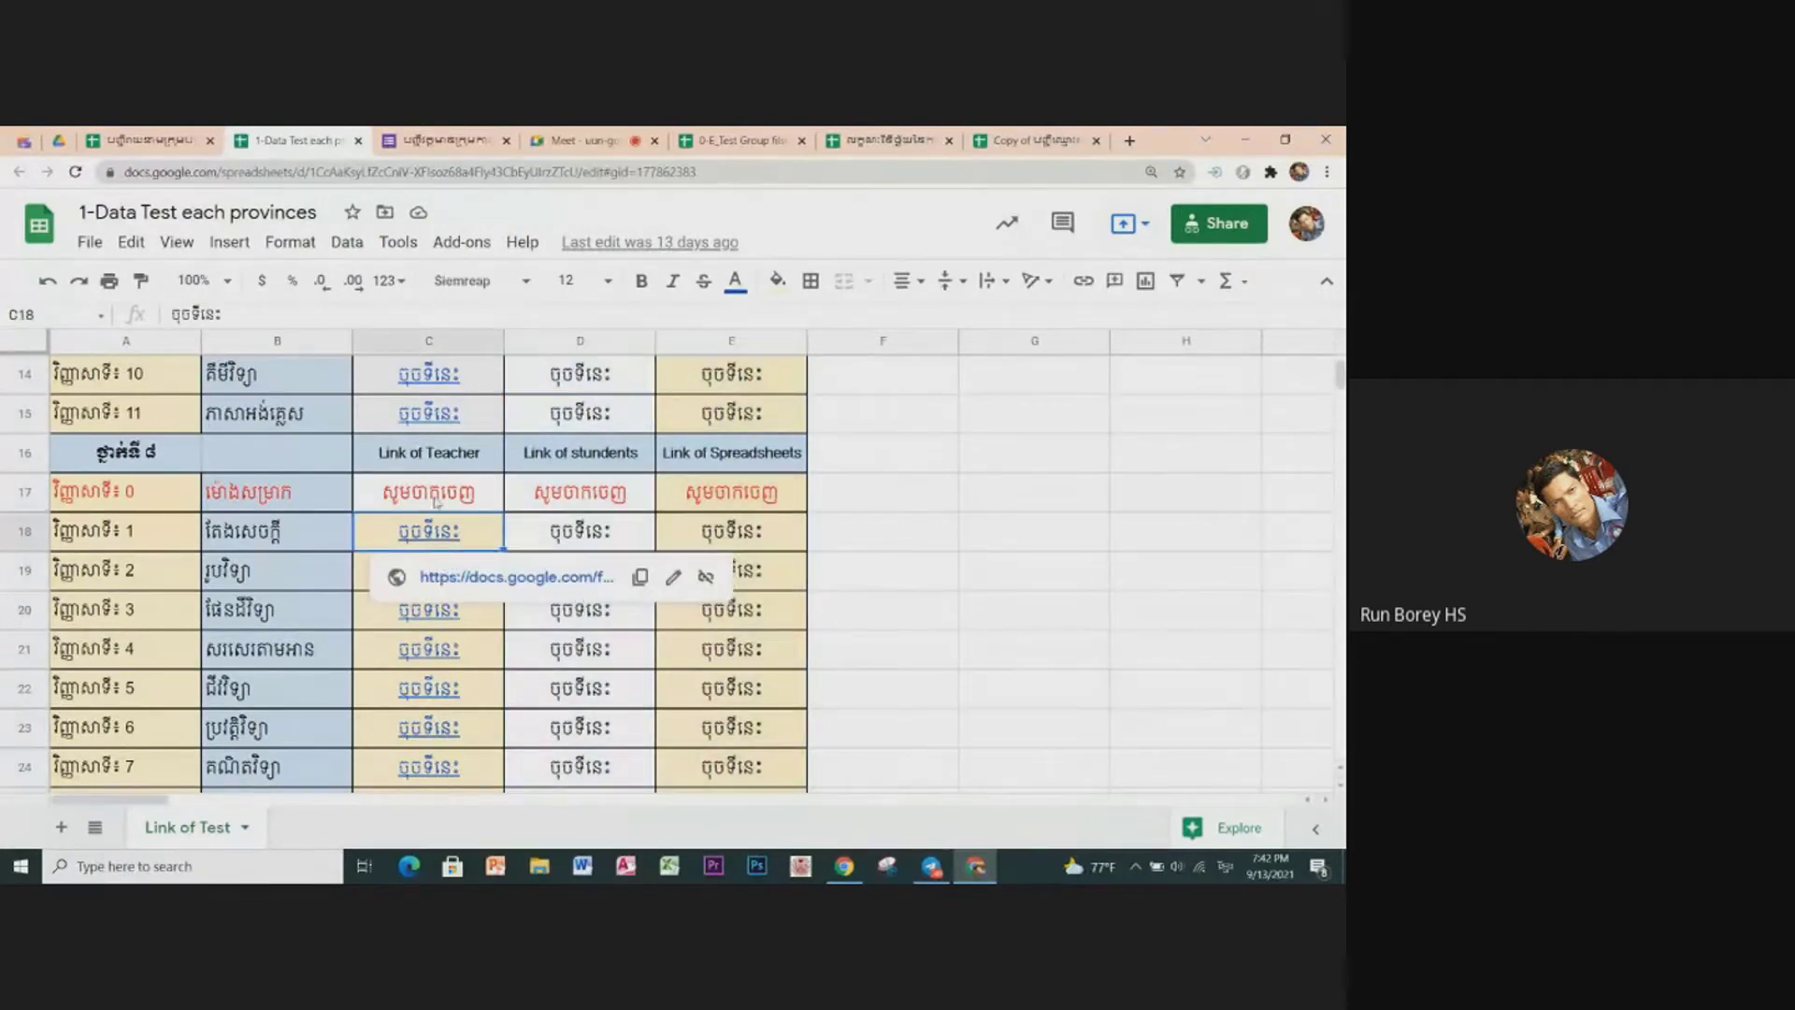
left_click(429, 340)
left_click(985, 645)
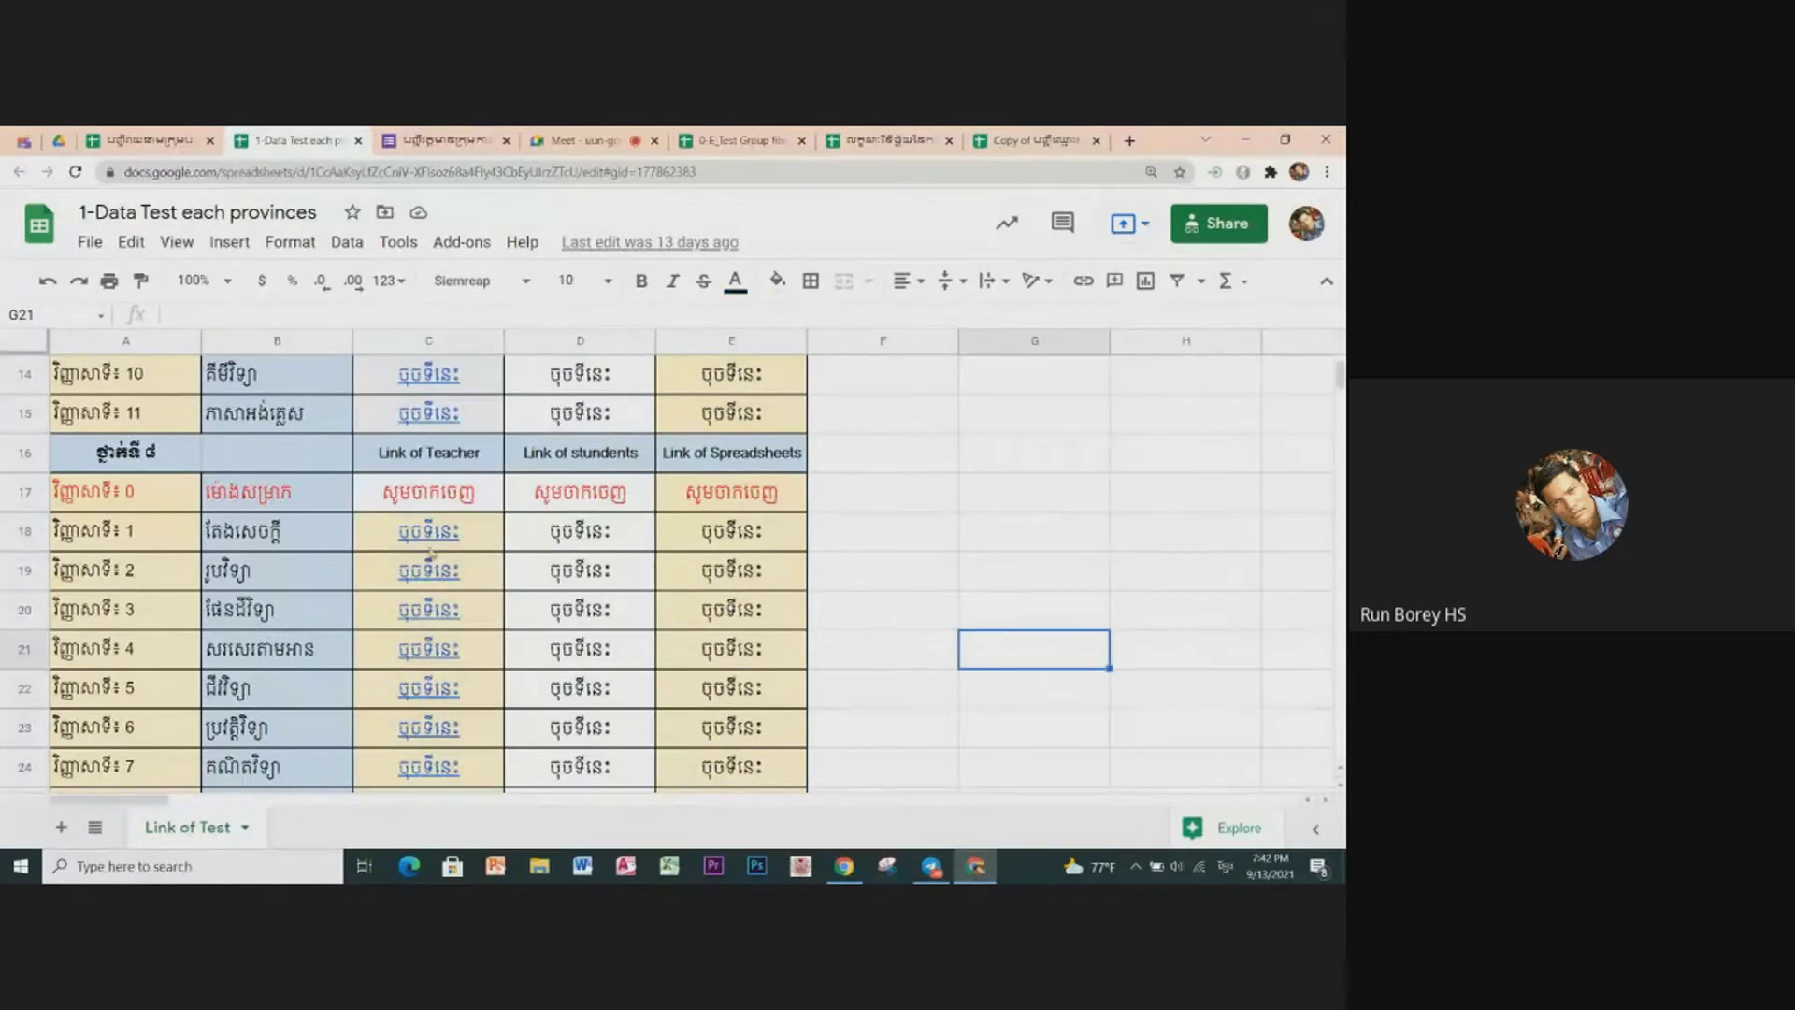
left_click(416, 540)
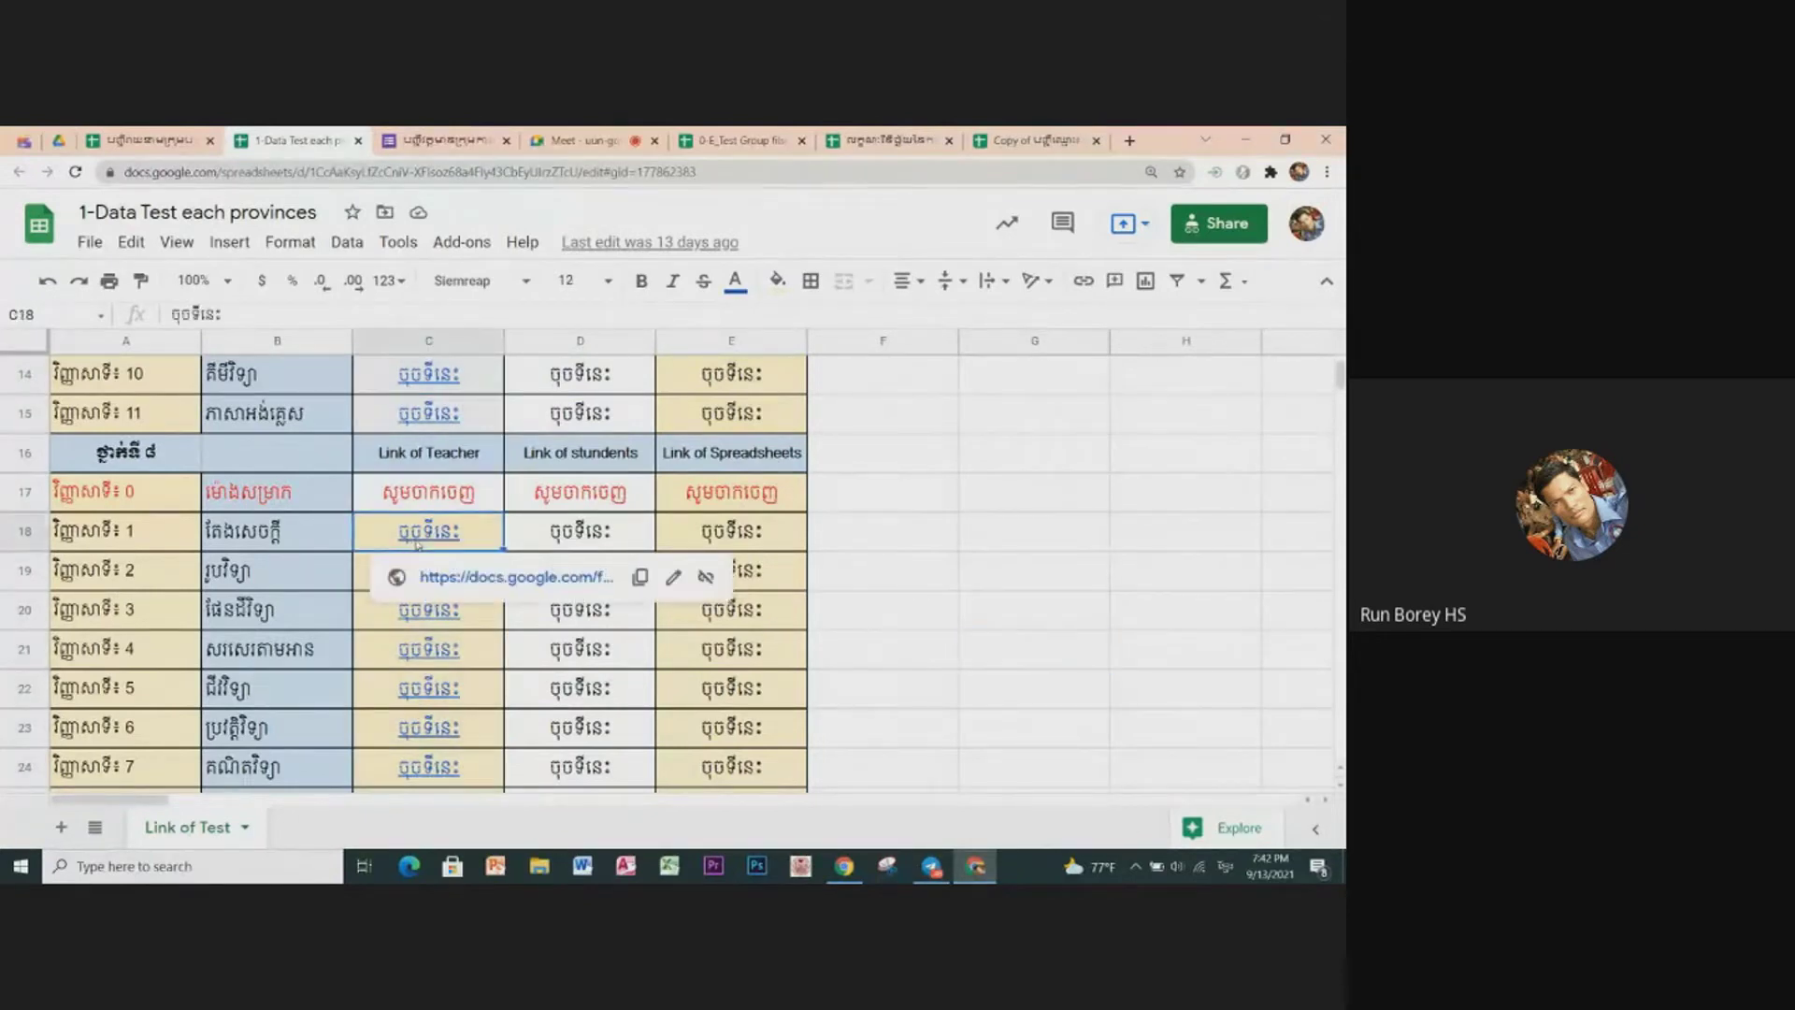
left_click(462, 578)
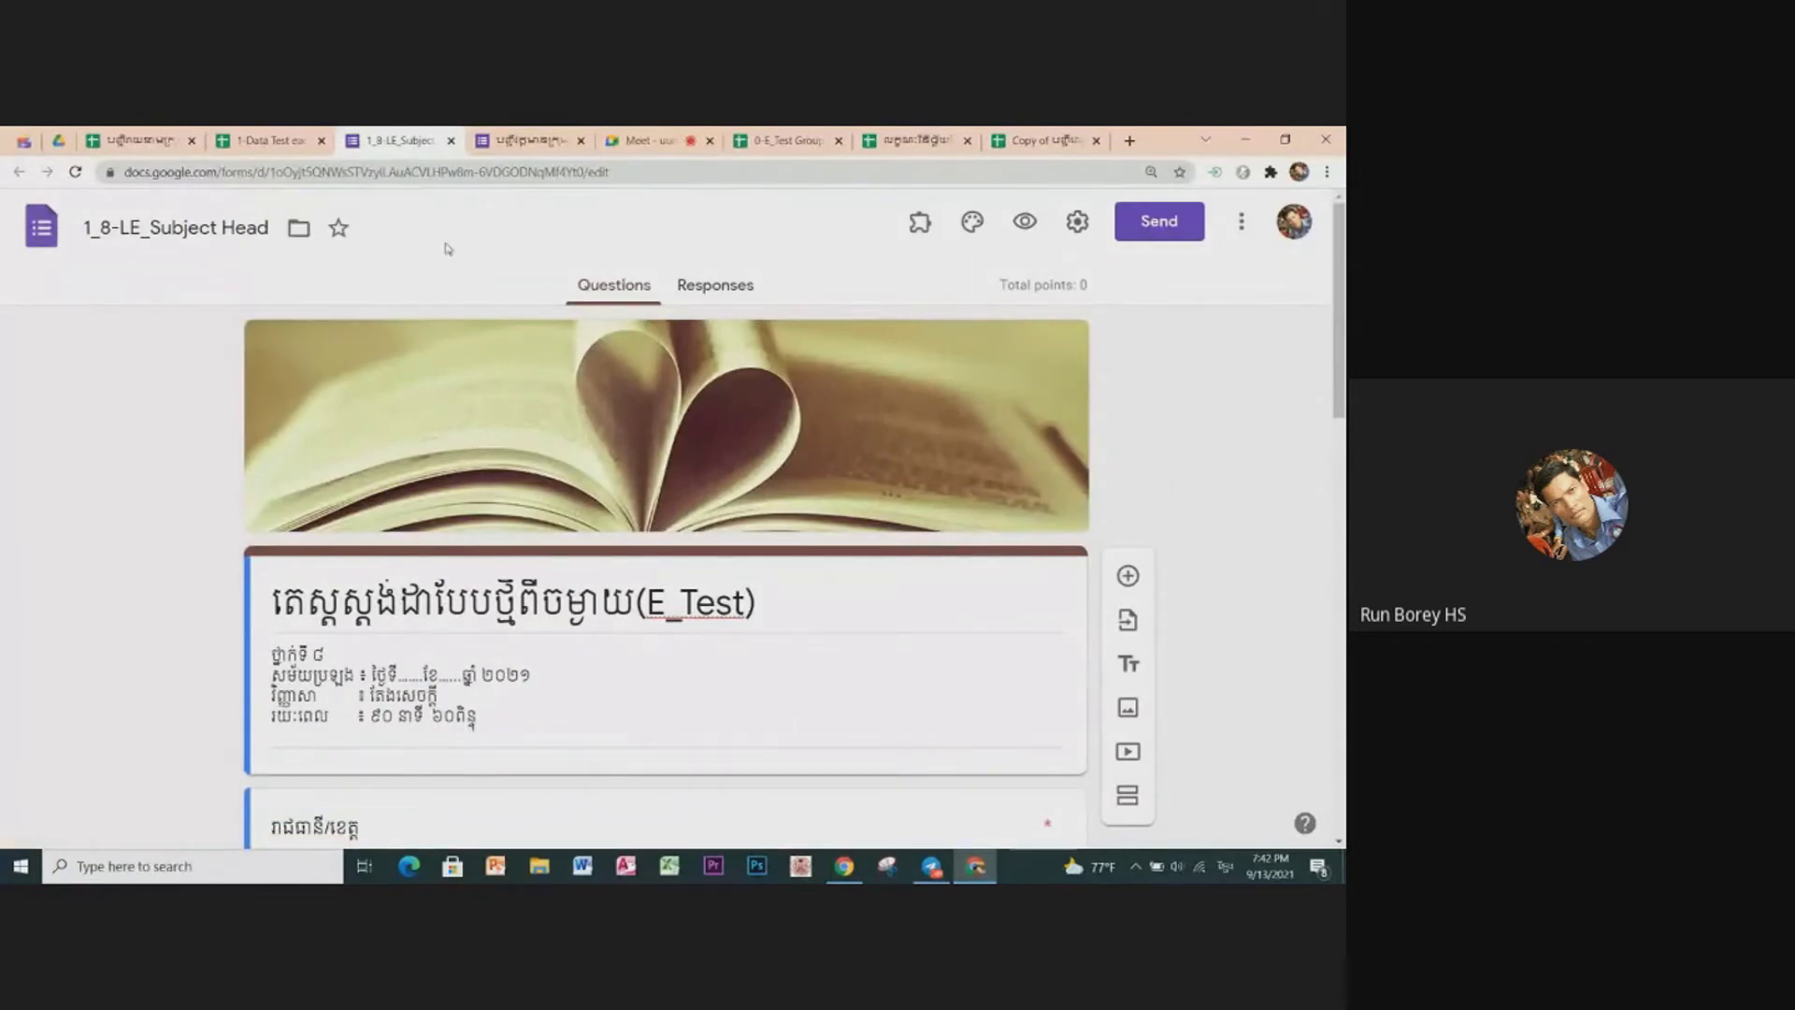
Step: Select the LE form's province question and bring up the Select Form list for importing
scroll(439, 374, "down", 4)
left_click(420, 505)
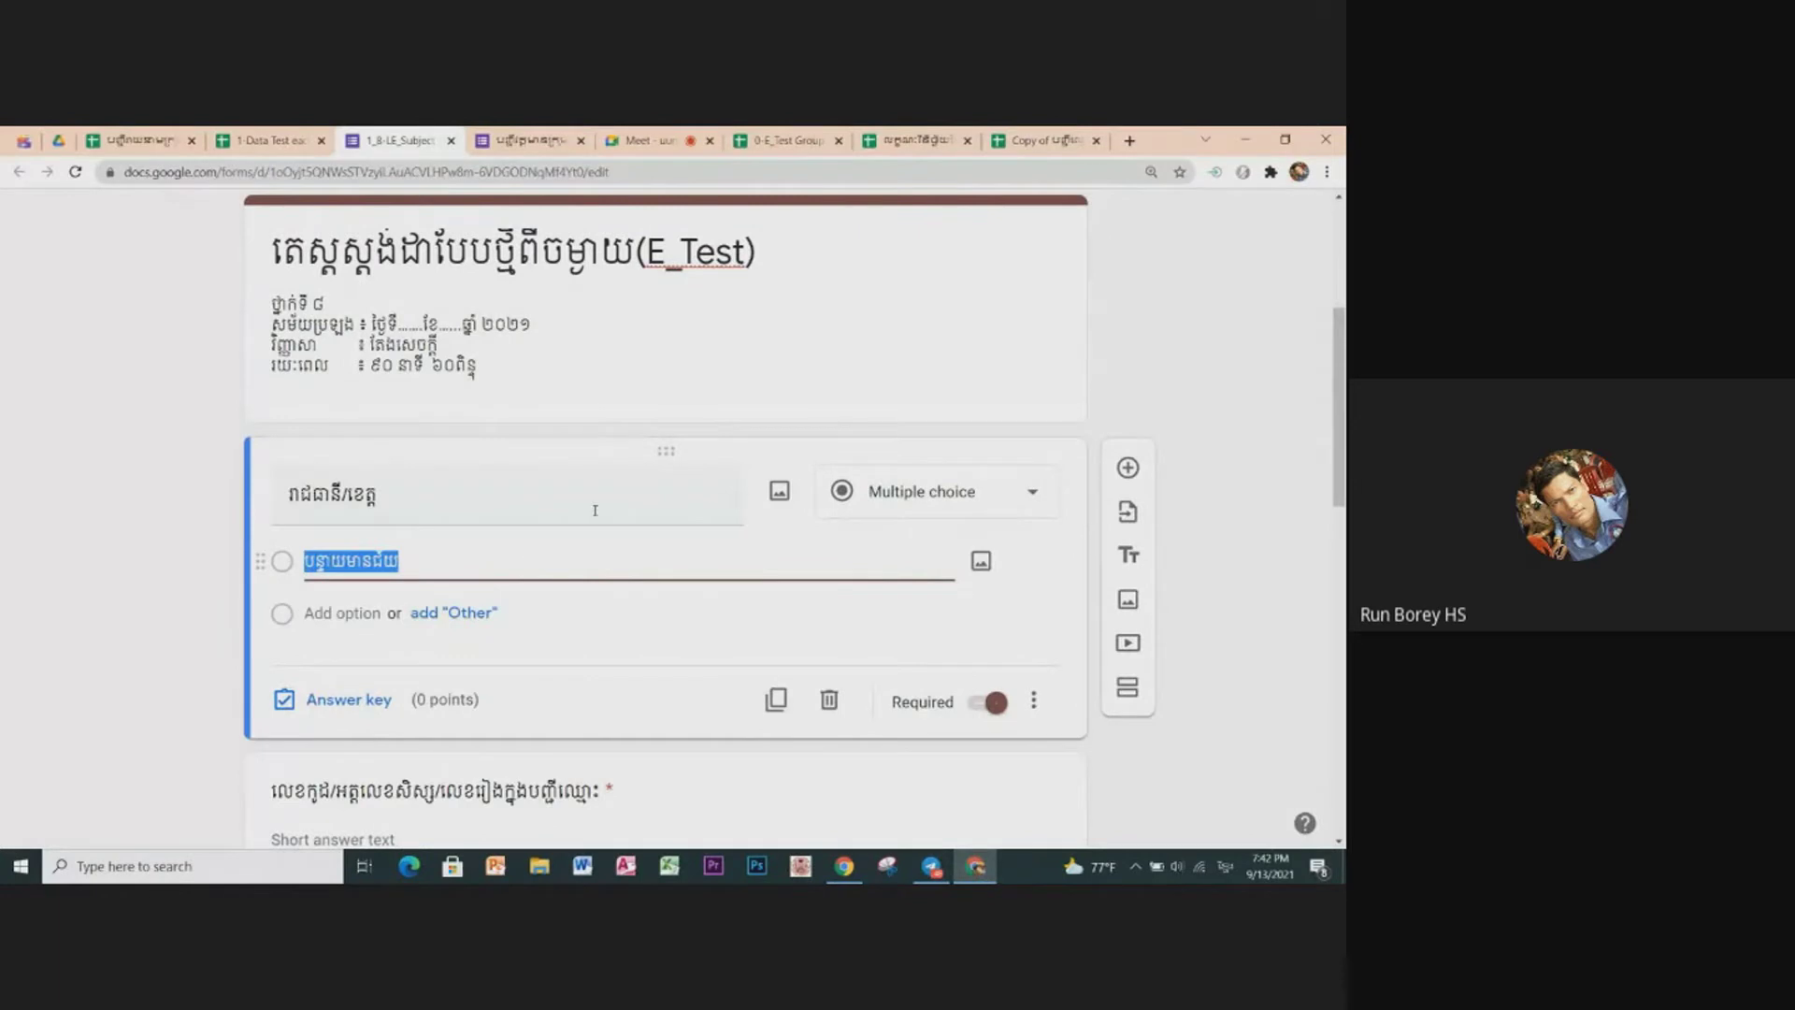
left_click(467, 559)
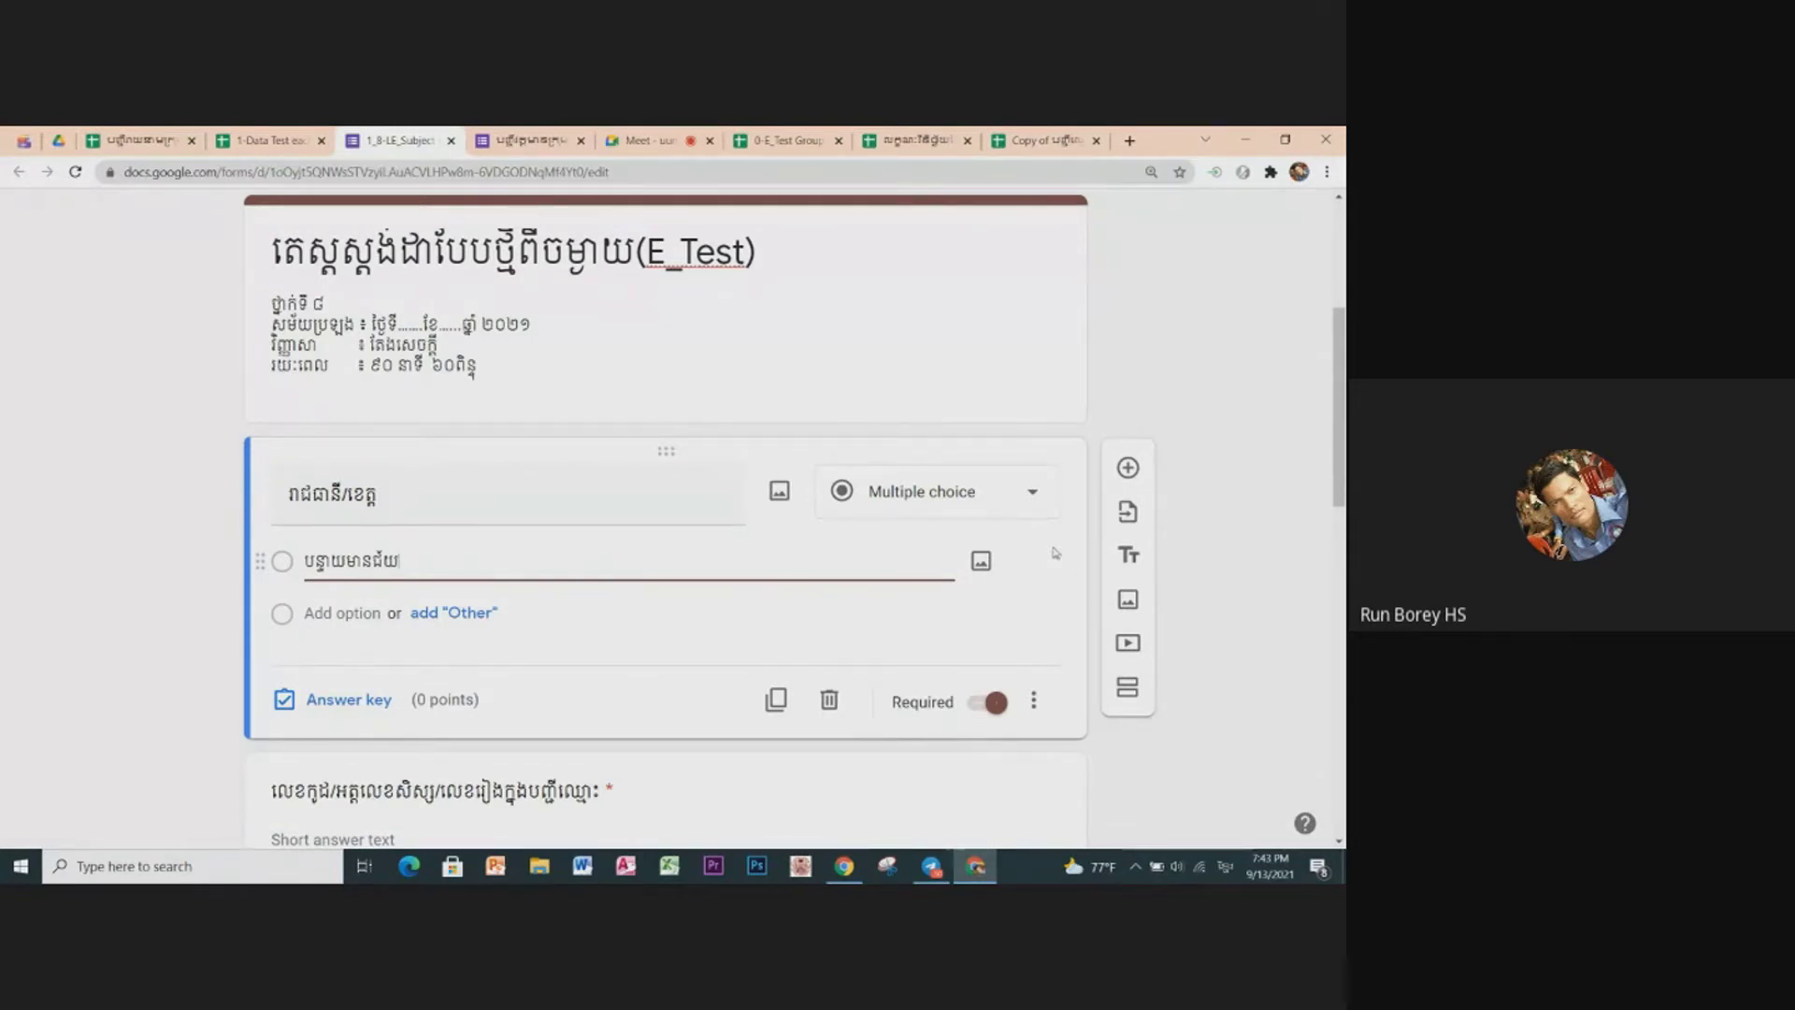
left_click(1129, 517)
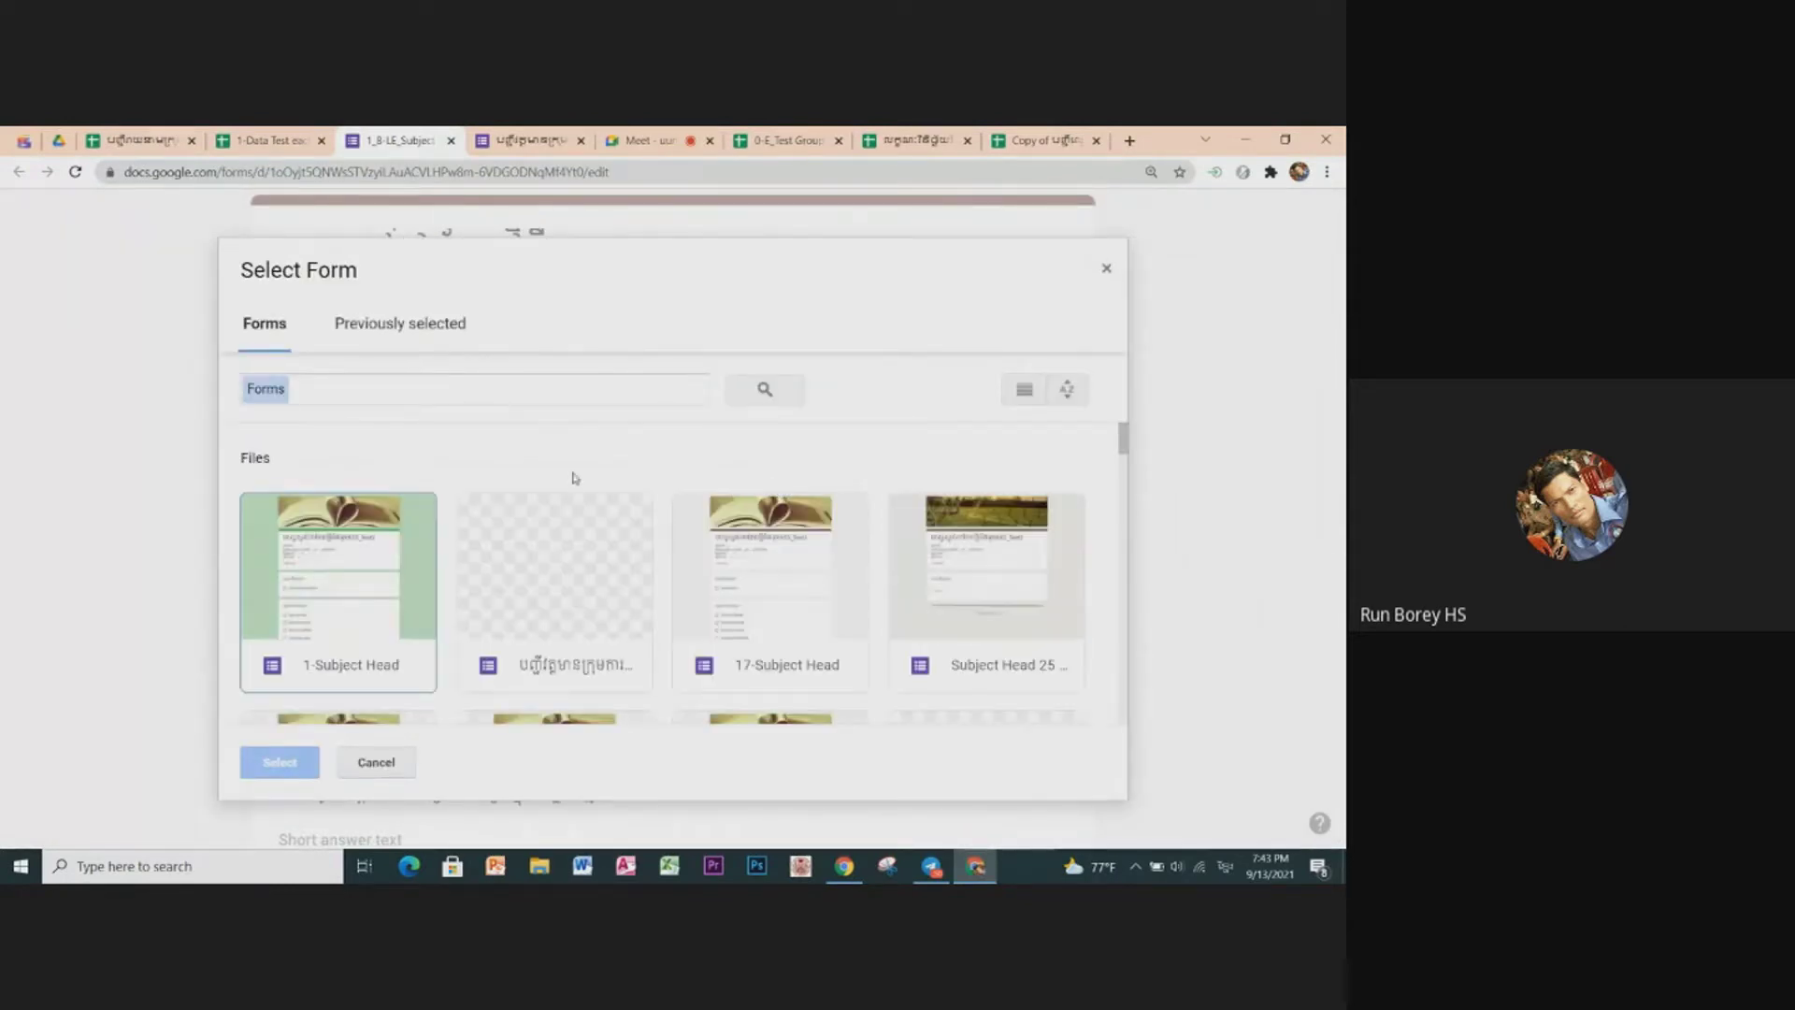
Step: Search the form list for '1' and choose 1-Subject Head as the source form
left_click(305, 388)
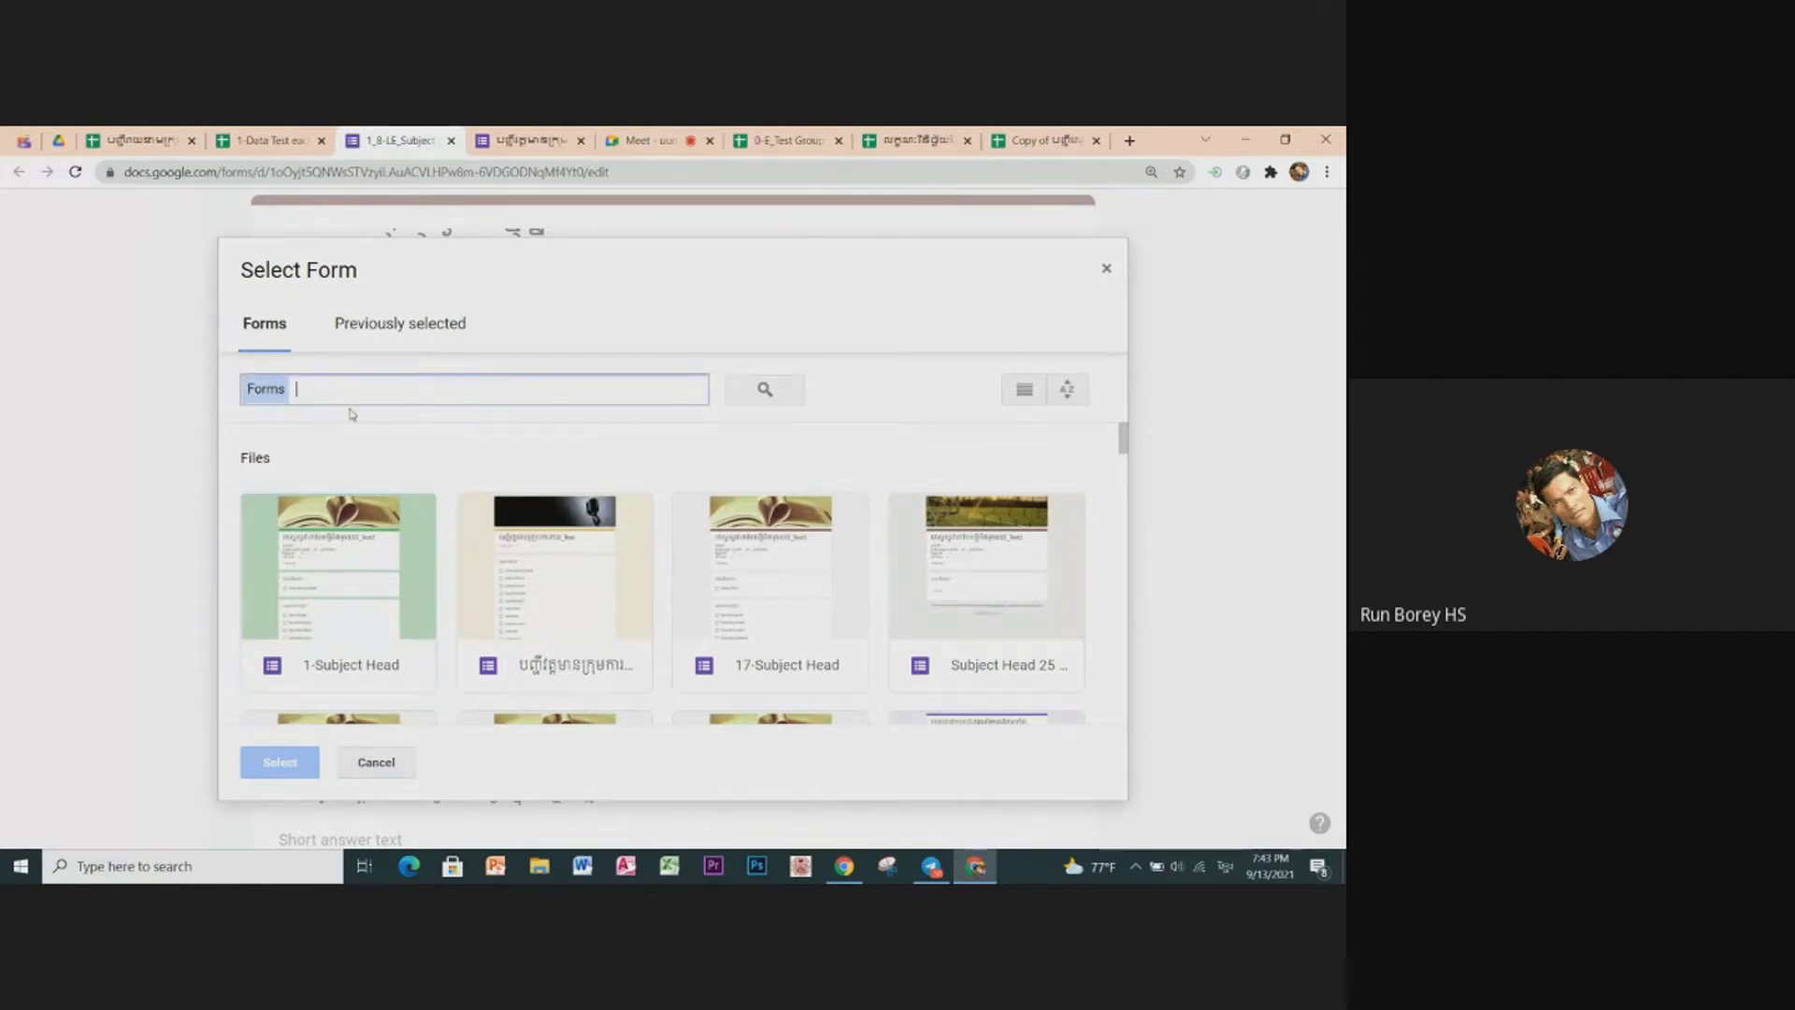
type("៩")
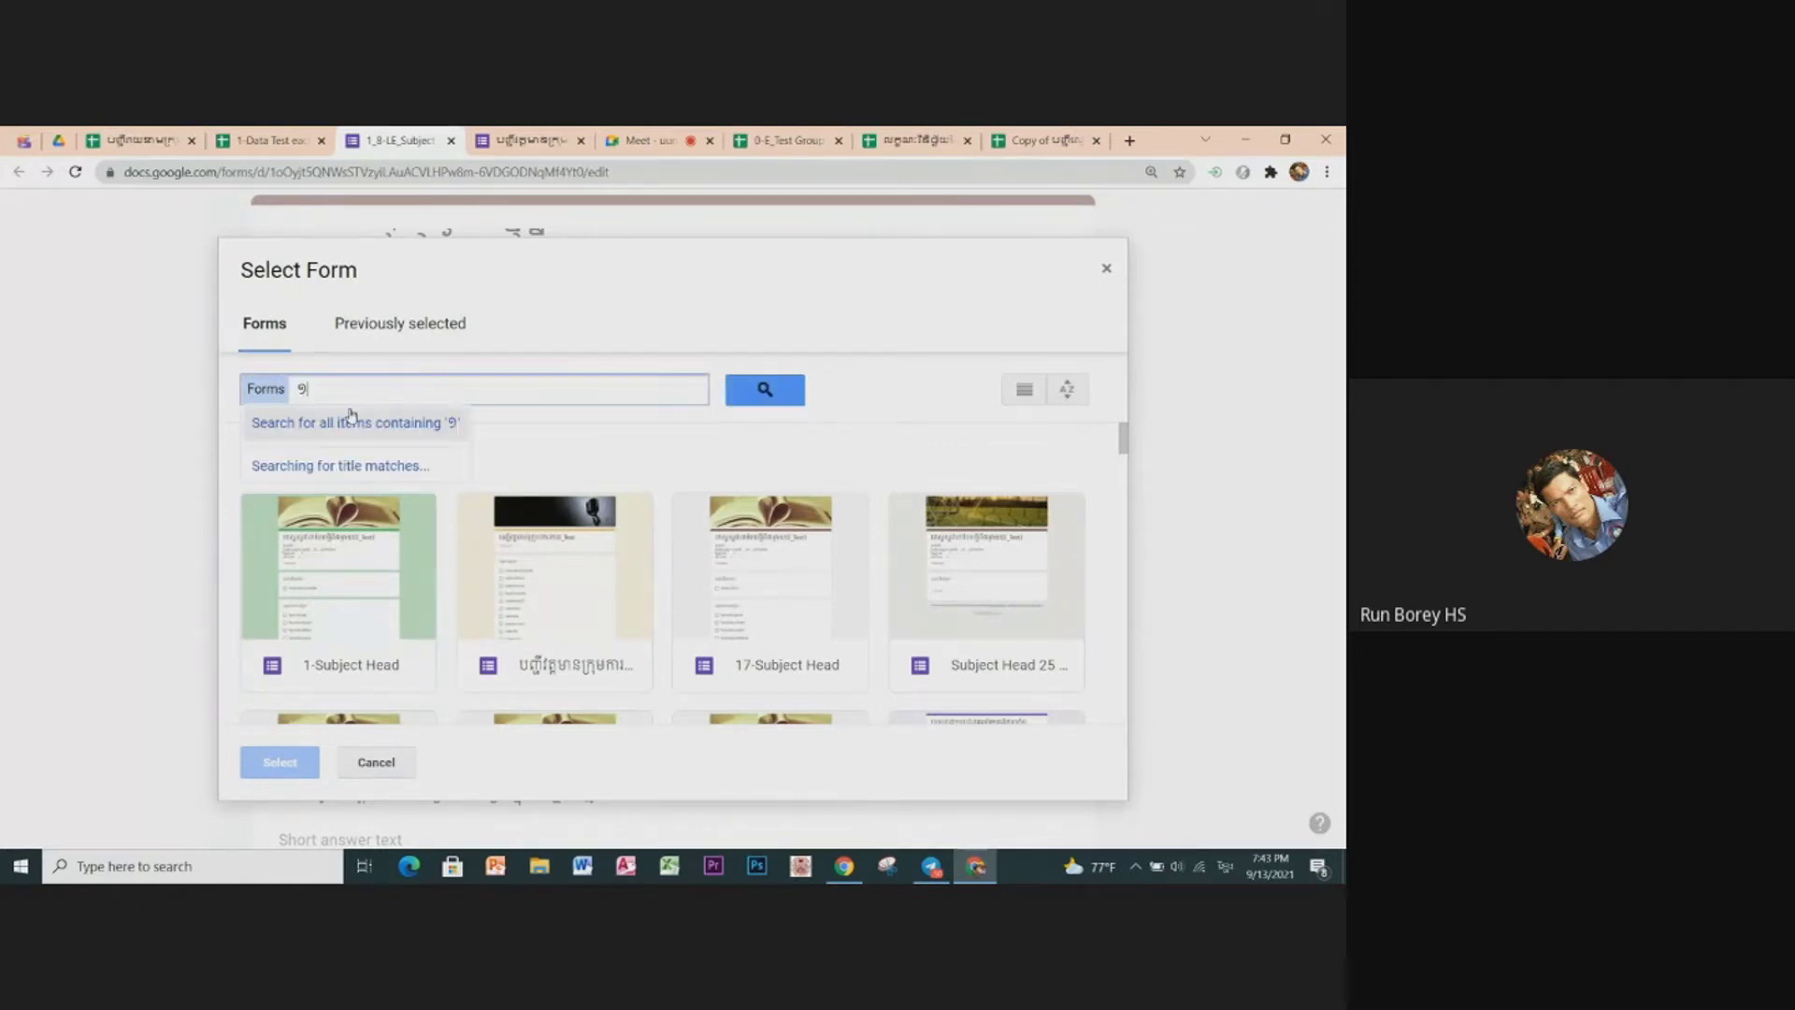
key("BackSpace")
type("1")
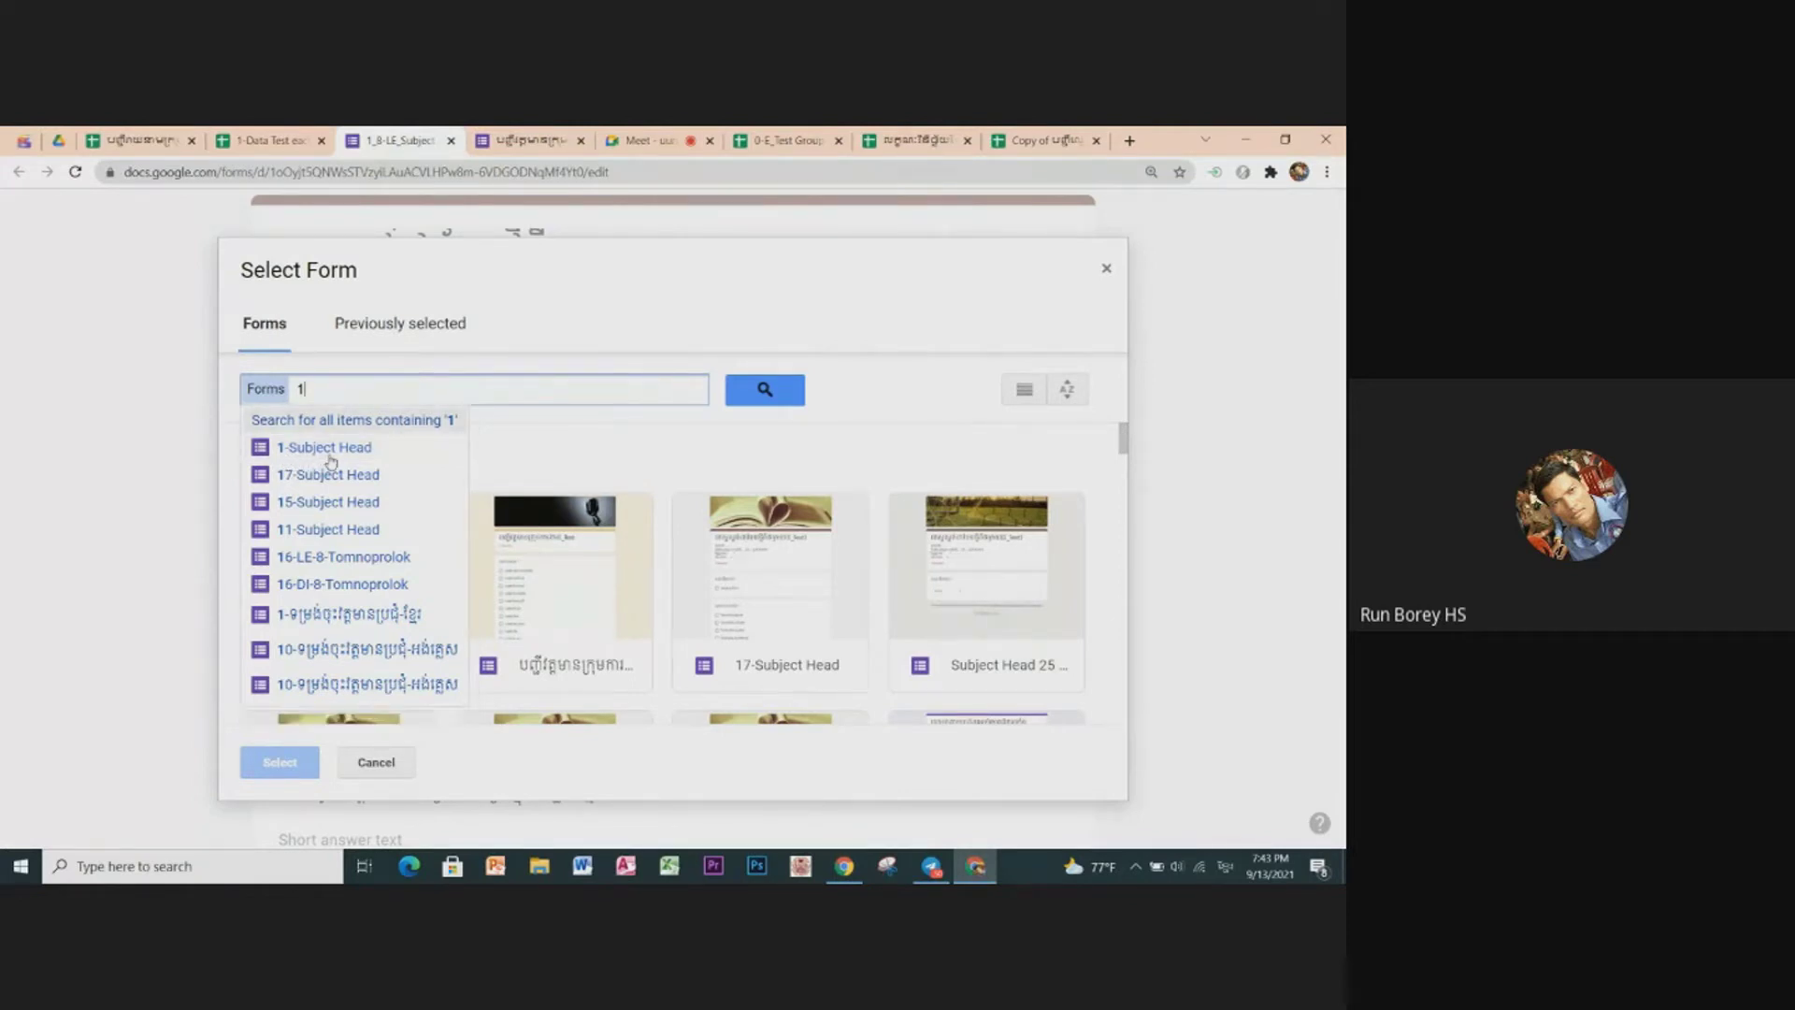
left_click(303, 450)
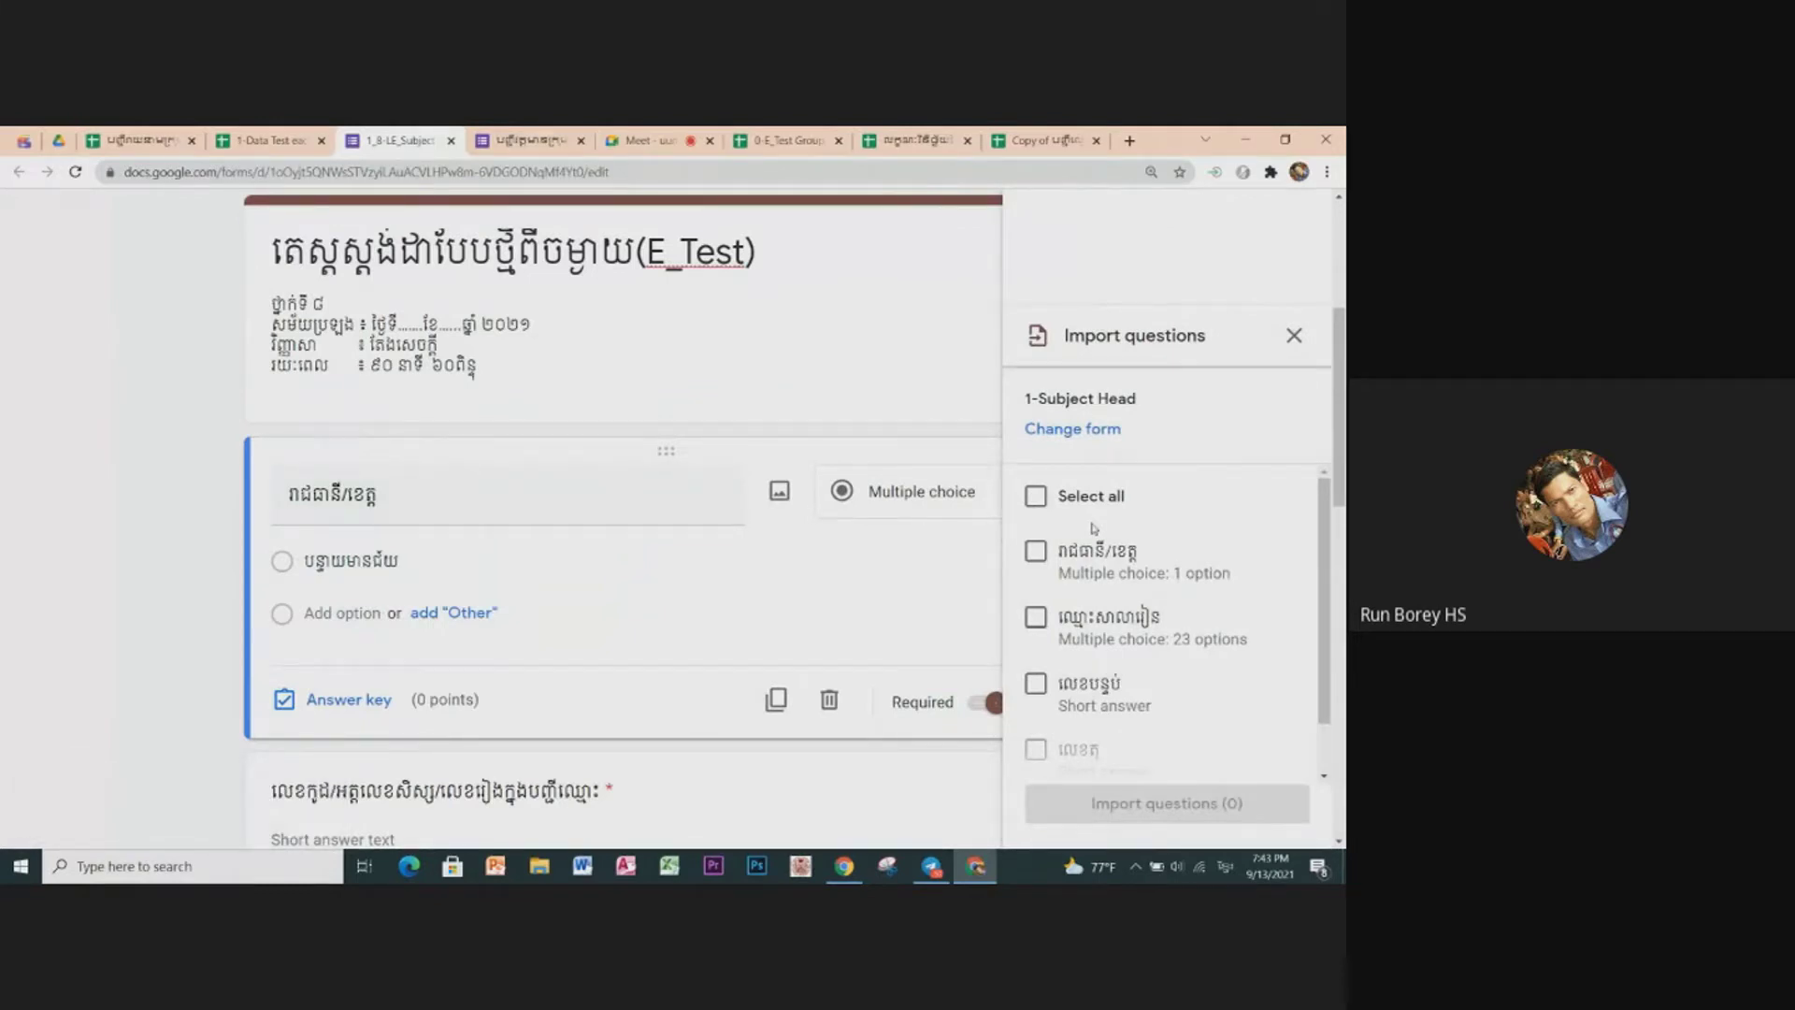
Step: Select all 1-Subject Head questions except the province one and import the three
left_click(1038, 500)
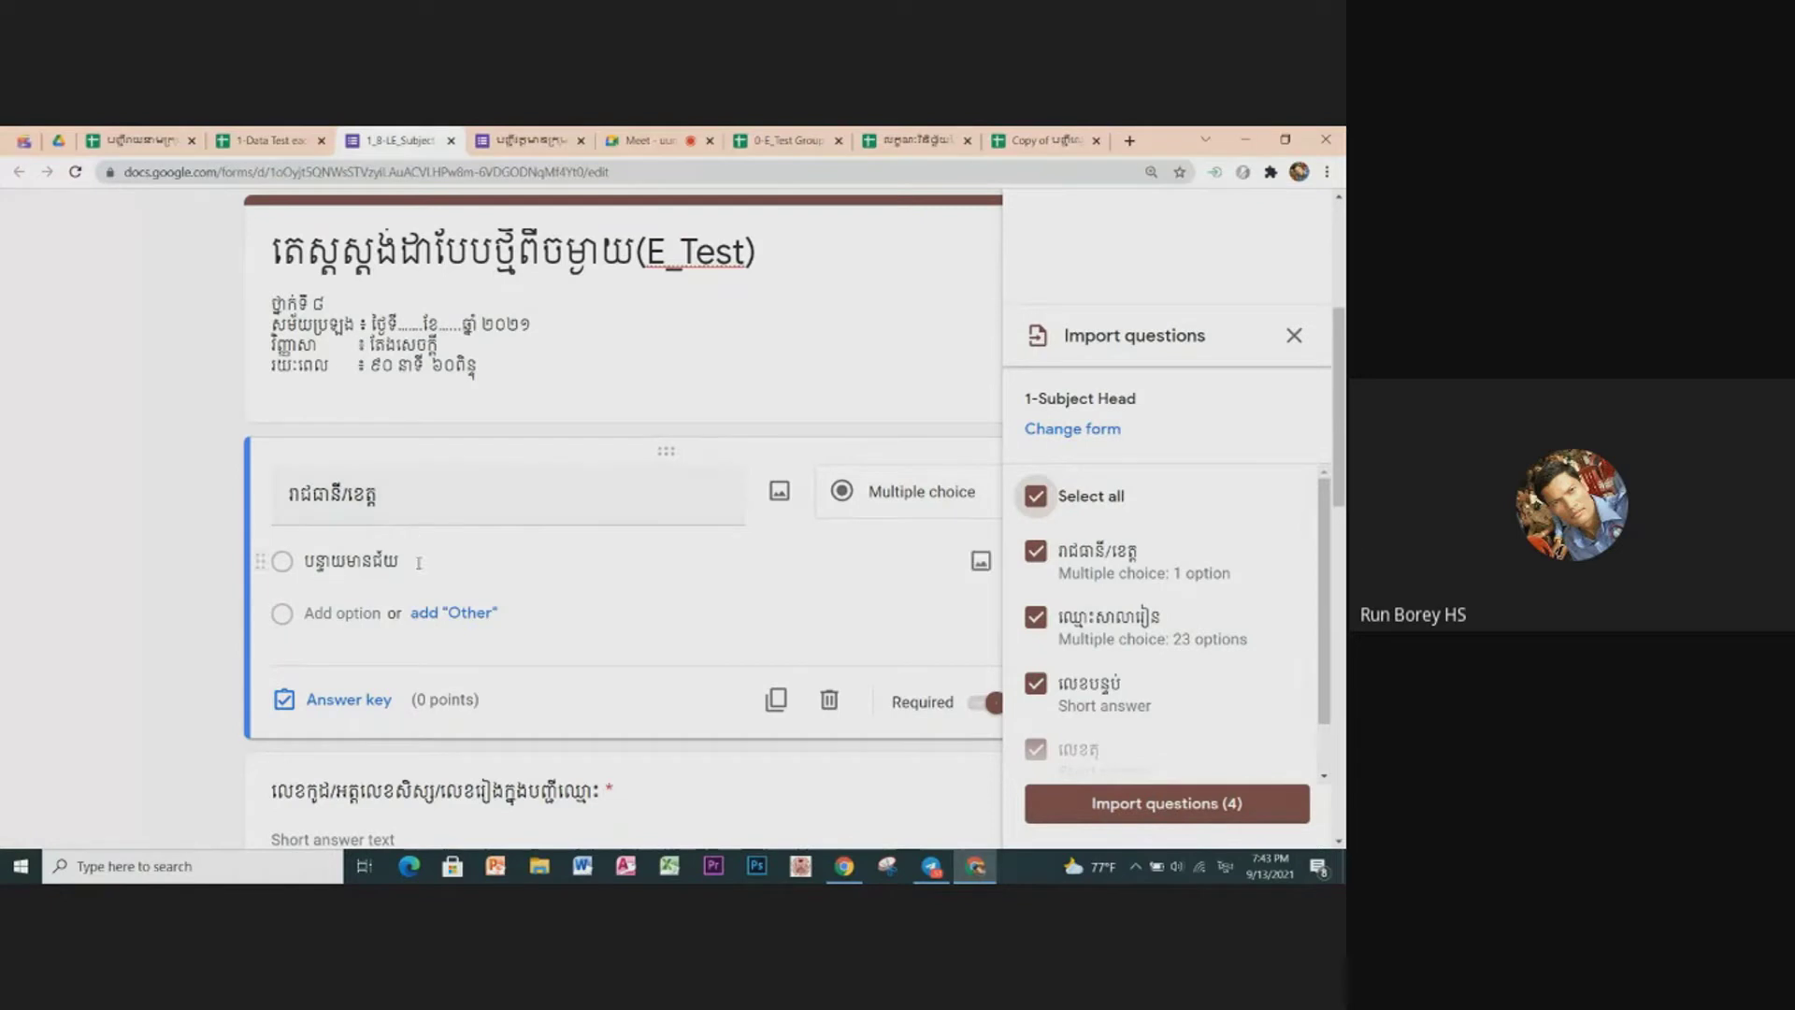
left_click(1036, 553)
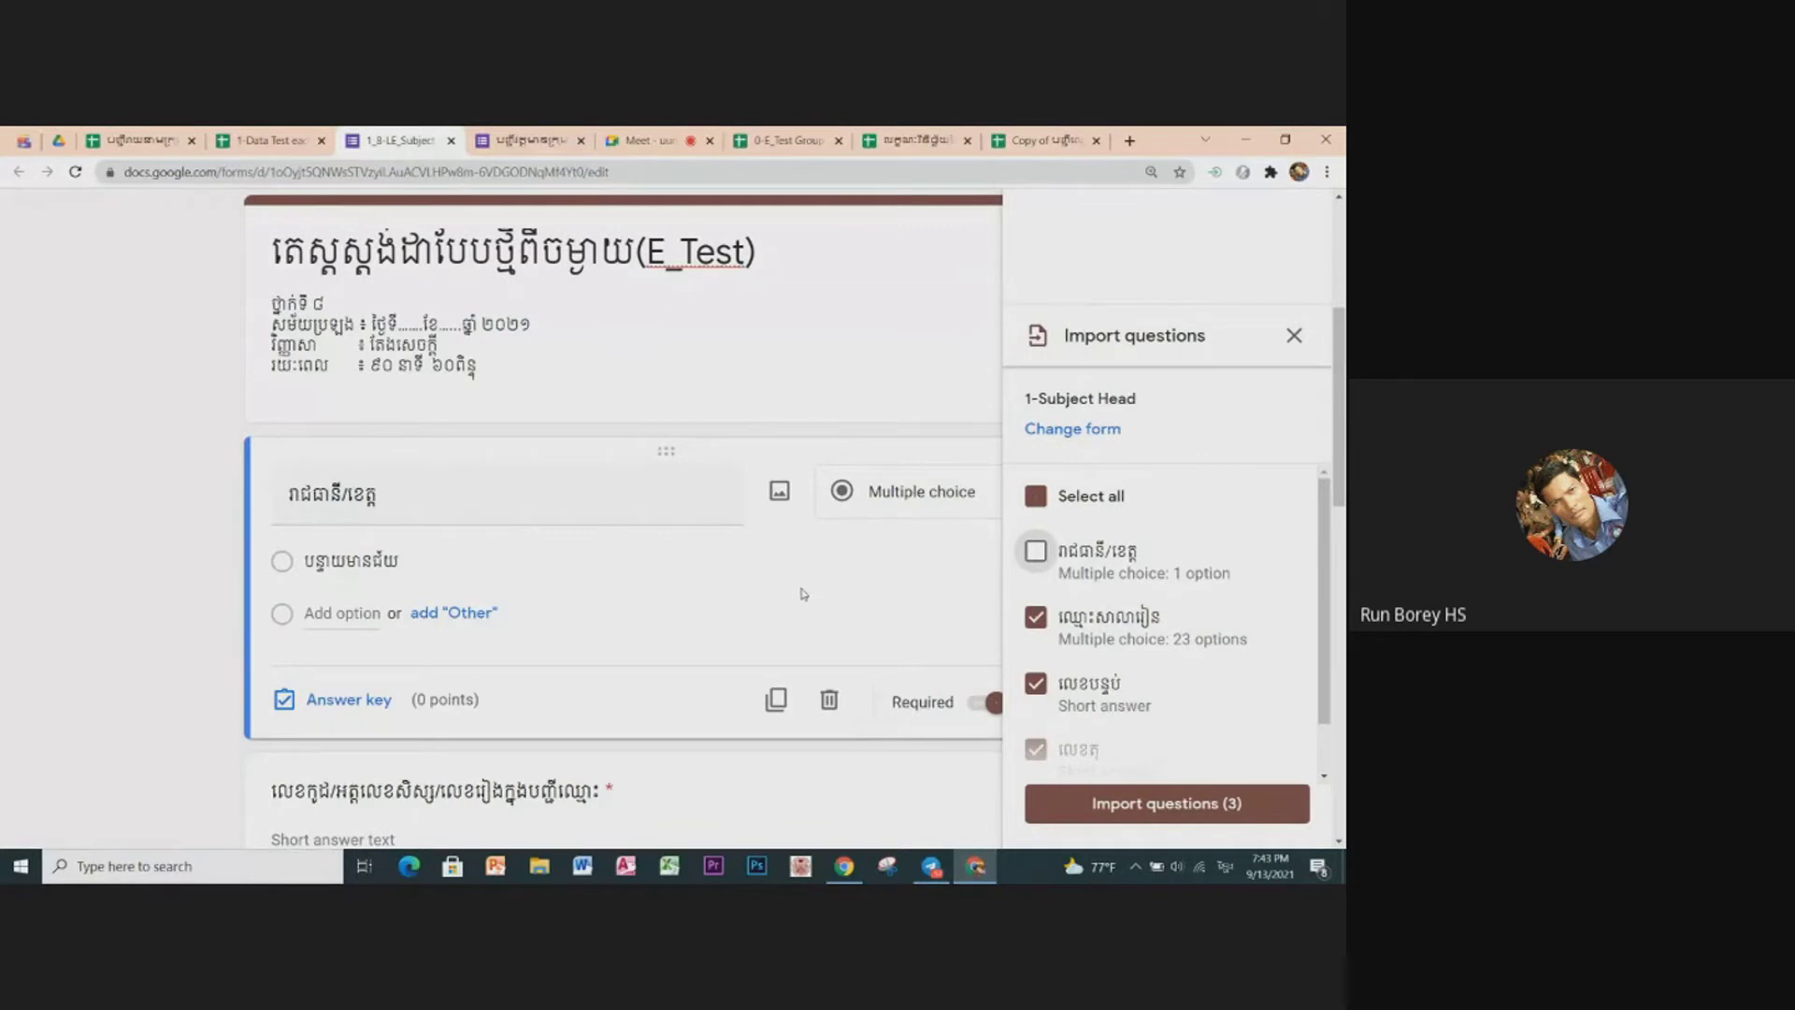
mouse_move(617, 560)
left_click(1034, 550)
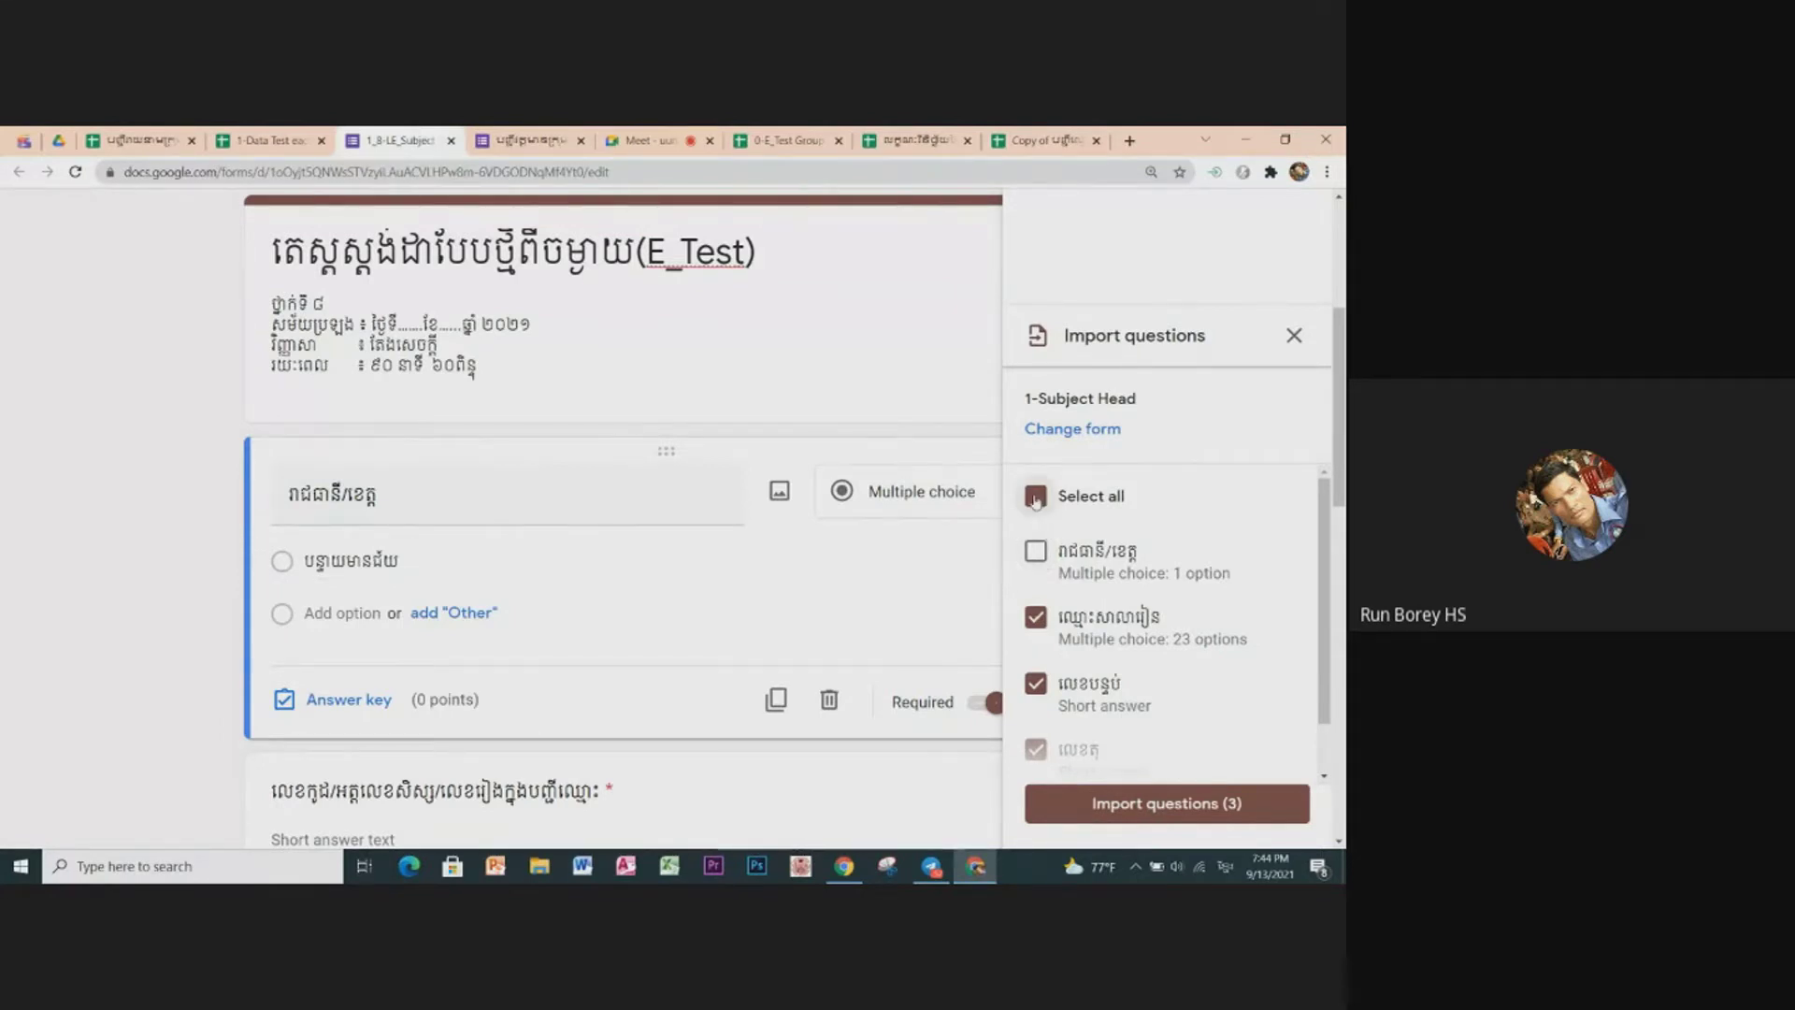
left_click(1033, 554)
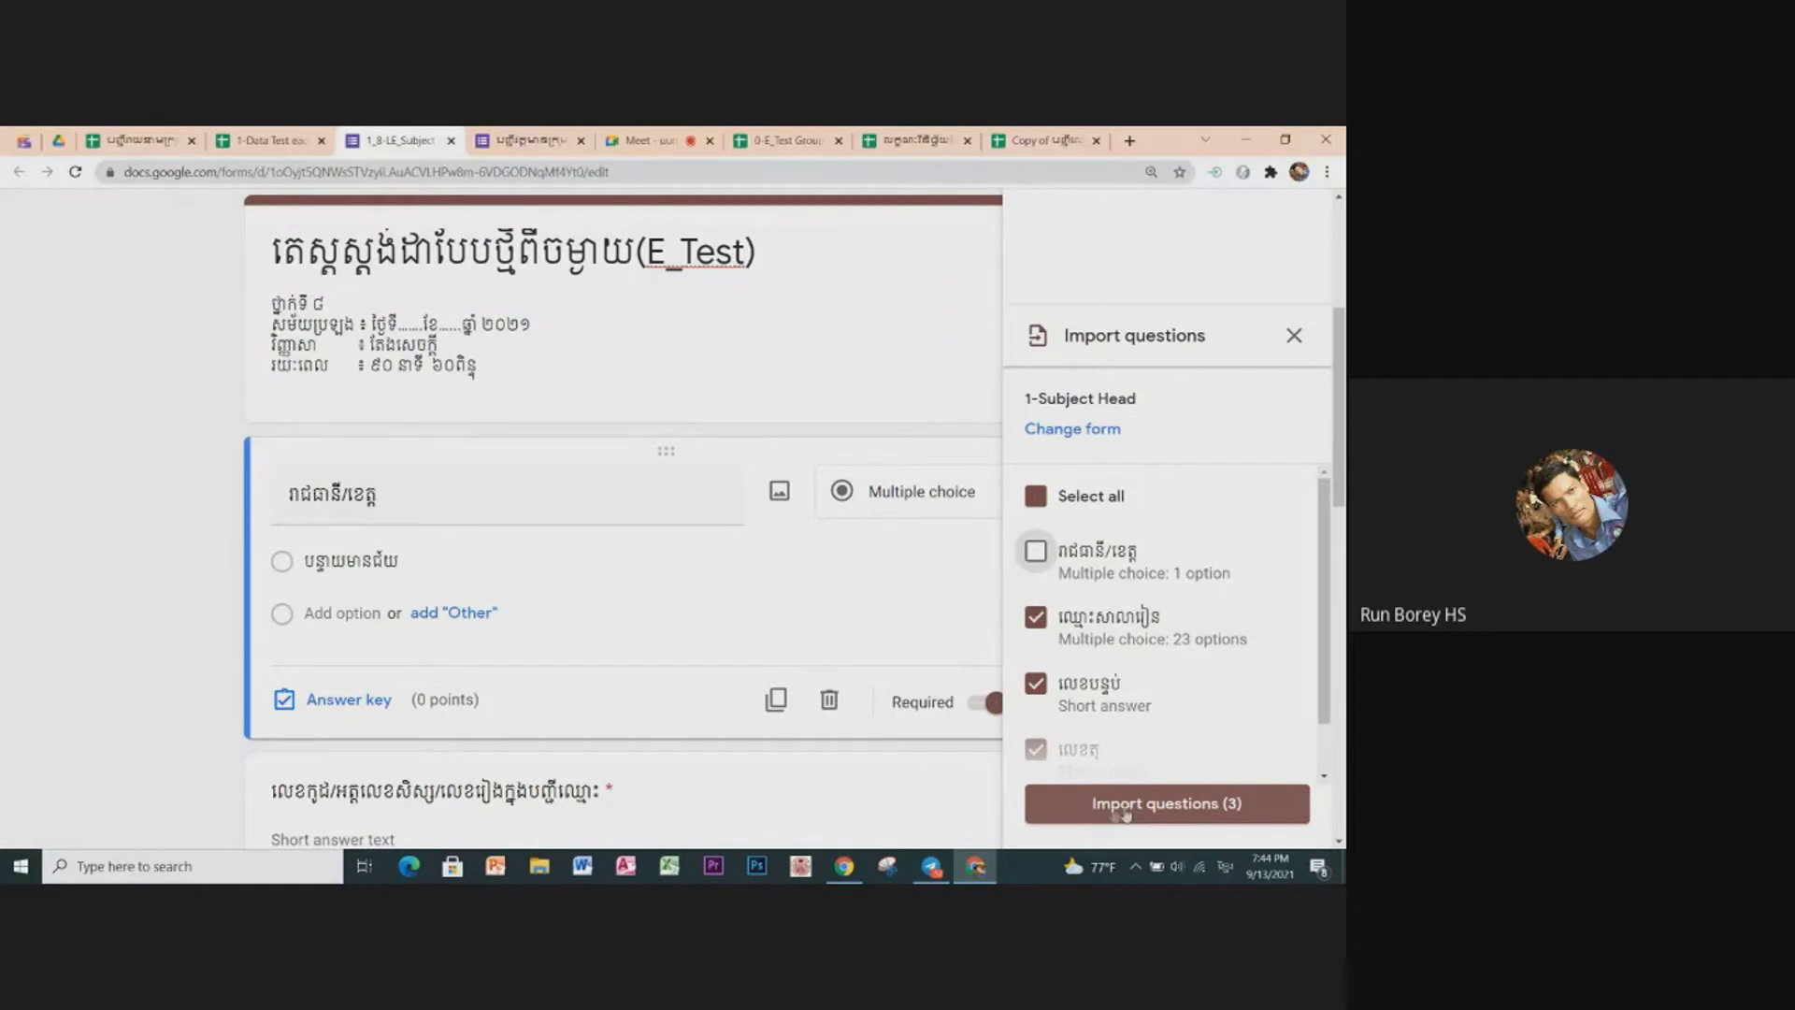
left_click(1178, 812)
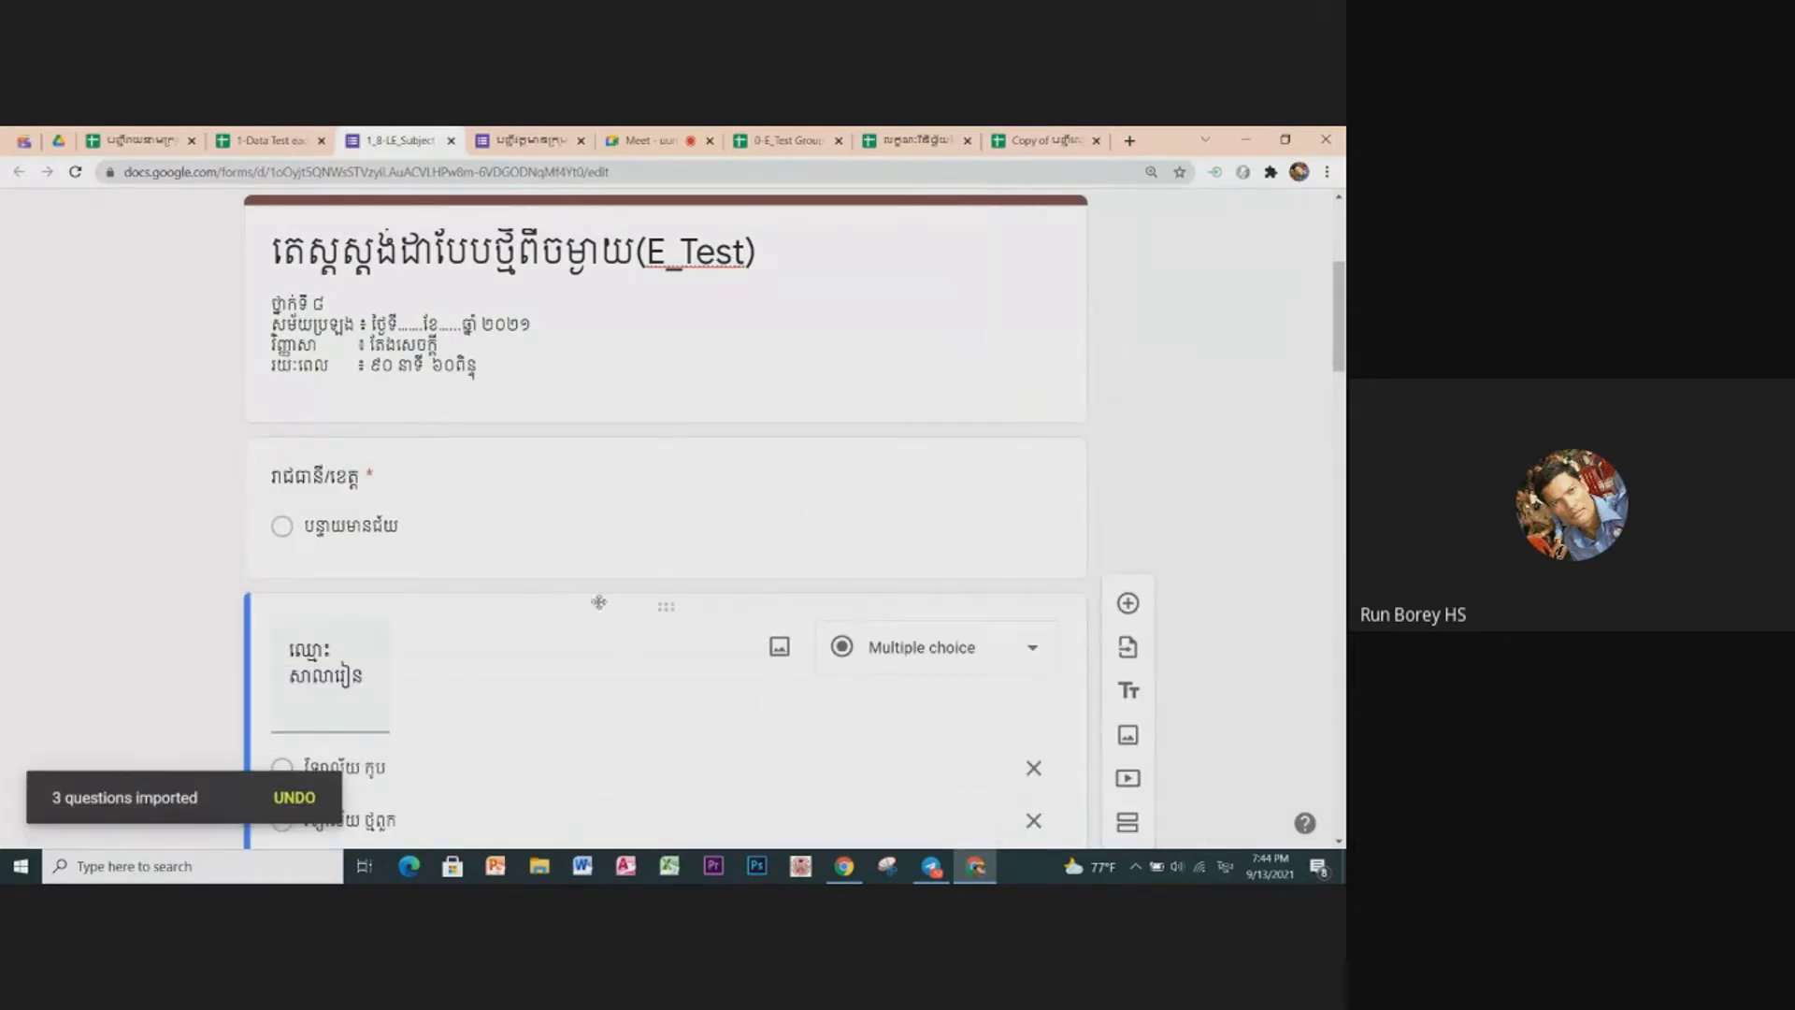
scroll(495, 568, "down", 3)
scroll(495, 568, "down", 1)
scroll(488, 568, "down", 2)
scroll(488, 568, "down", 2)
scroll(488, 568, "down", 2)
scroll(488, 567, "down", 2)
scroll(488, 567, "down", 2)
scroll(488, 567, "down", 2)
scroll(488, 568, "down", 3)
left_click(489, 573)
scroll(471, 618, "down", 4)
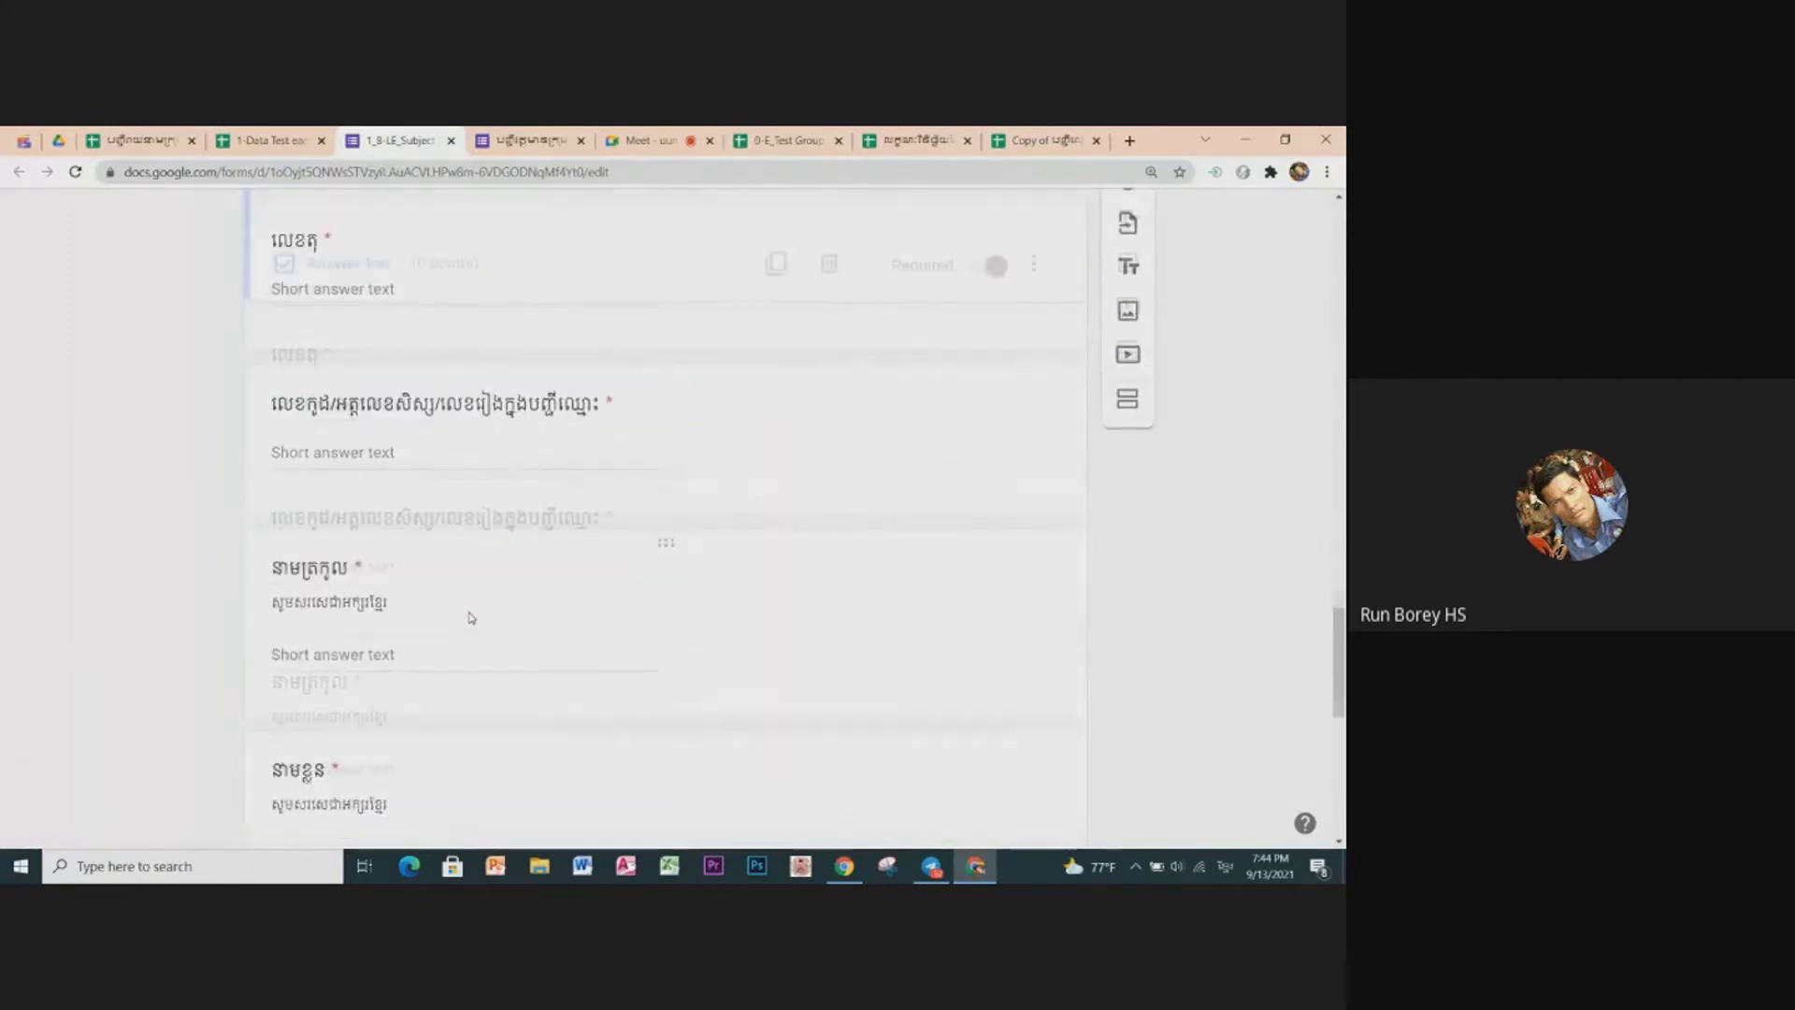
scroll(471, 618, "down", 1)
scroll(471, 618, "down", 2)
scroll(471, 617, "up", 4)
scroll(470, 617, "up", 3)
scroll(470, 617, "up", 1)
scroll(470, 617, "up", 1)
scroll(470, 612, "up", 4)
scroll(470, 611, "up", 4)
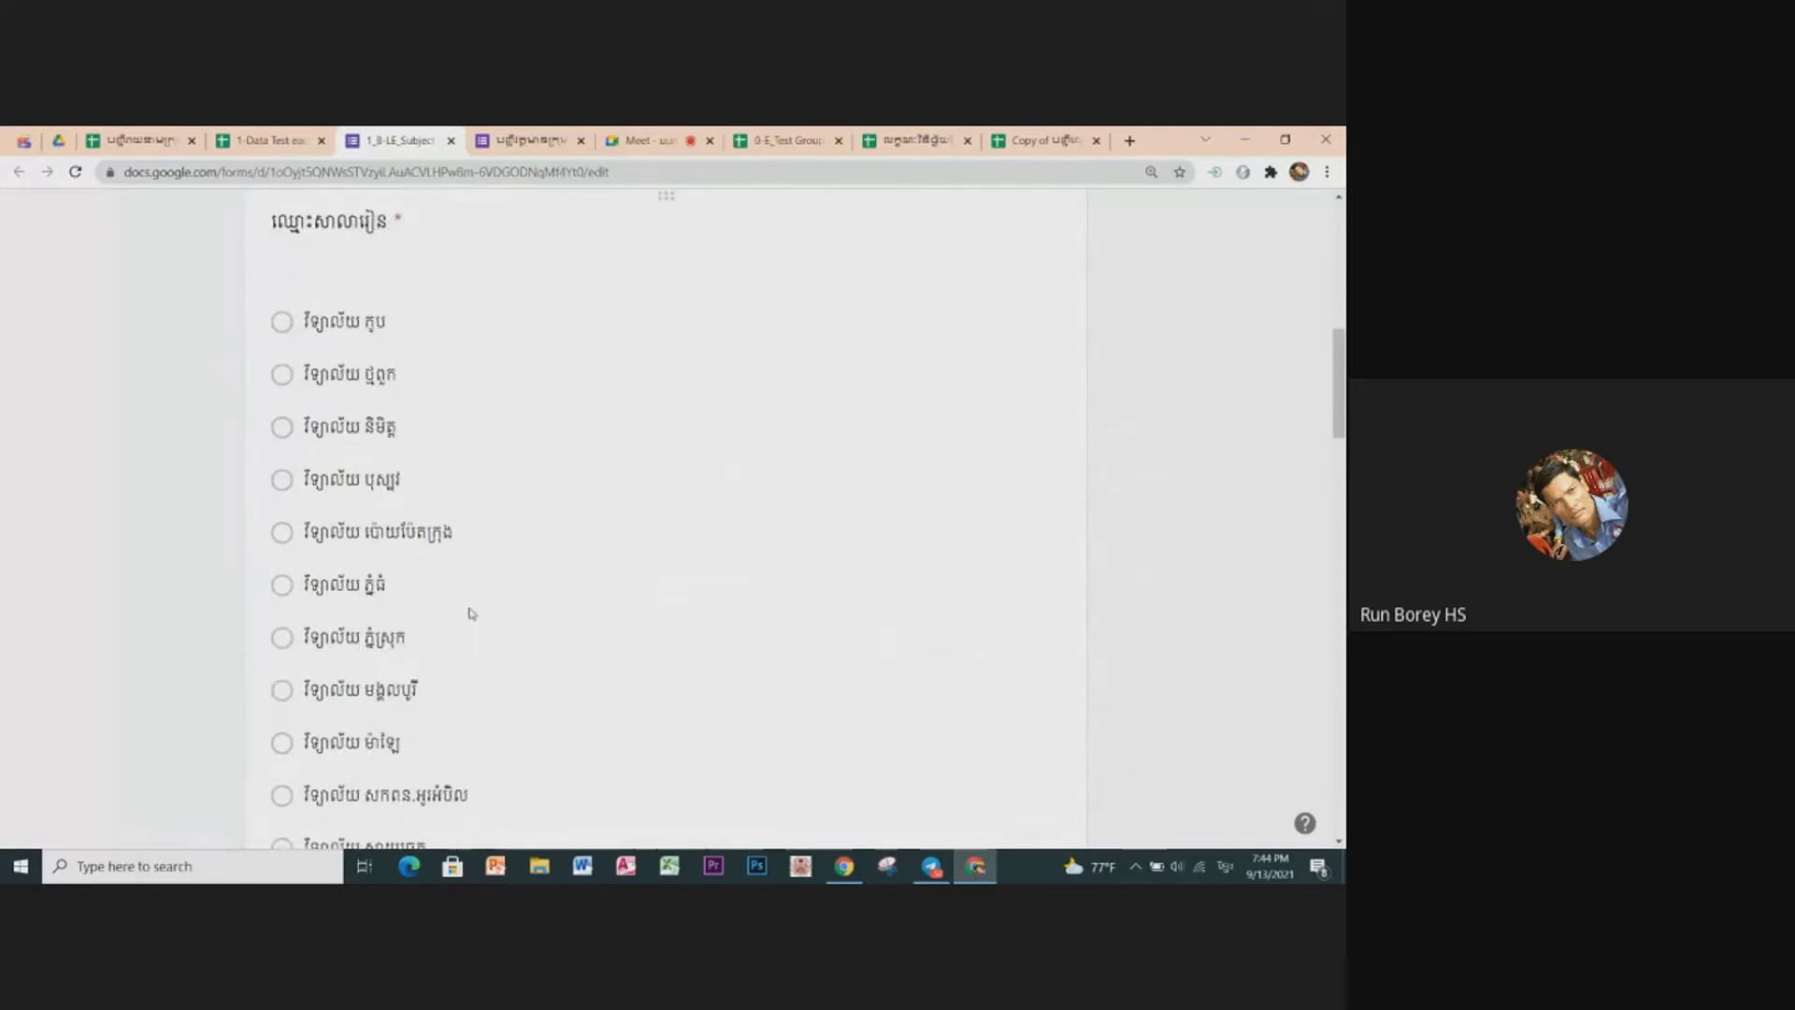
scroll(508, 468, "up", 2)
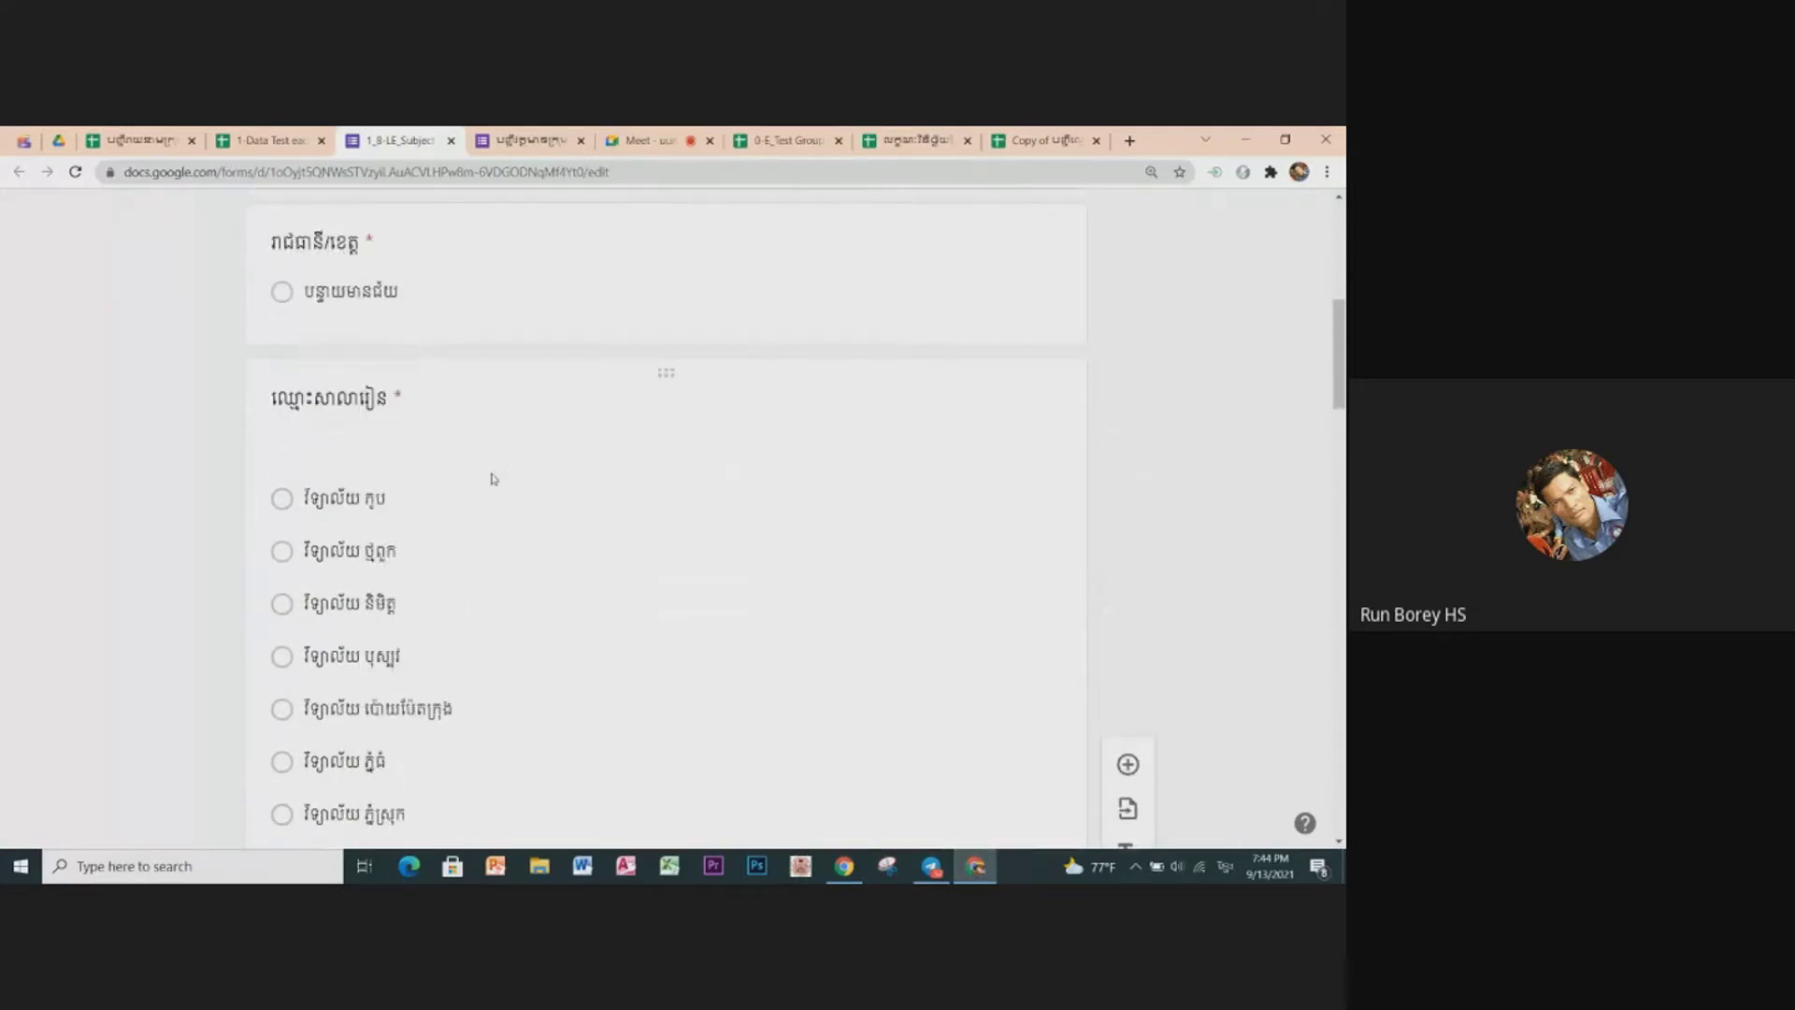
scroll(415, 589, "down", 2)
scroll(415, 591, "down", 1)
scroll(417, 598, "down", 2)
scroll(417, 603, "up", 3)
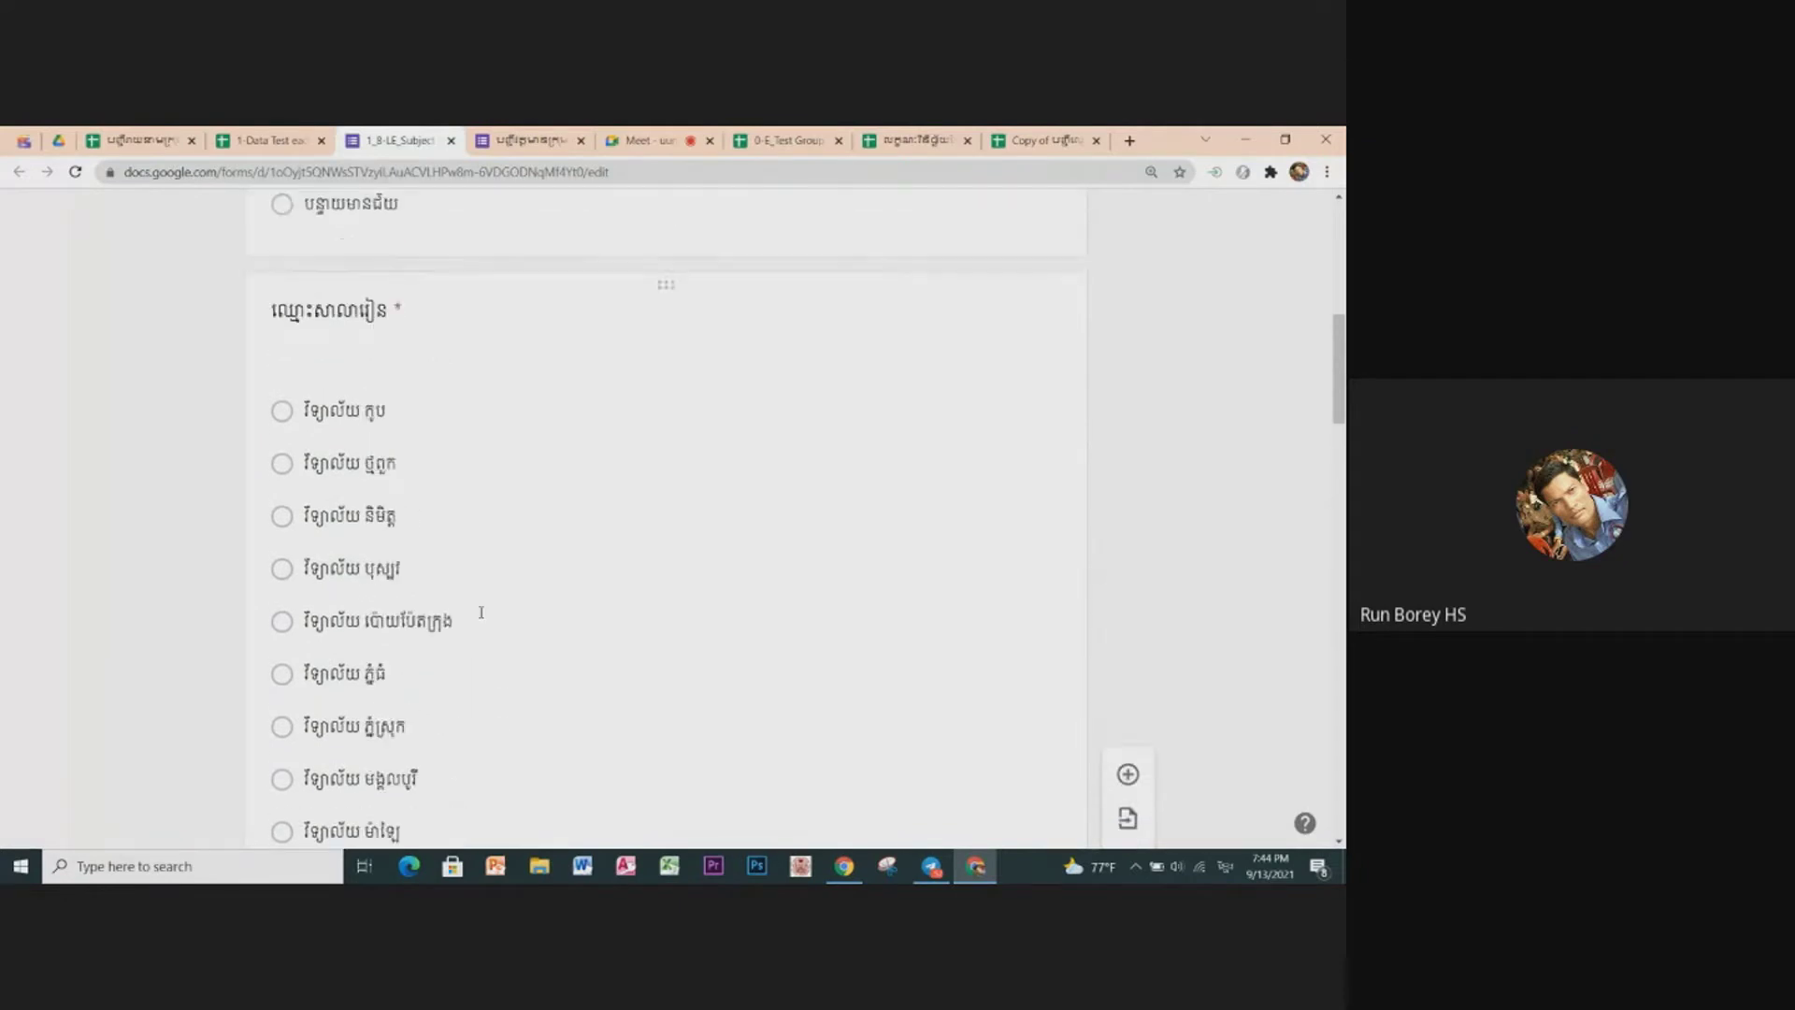
scroll(430, 605, "up", 2)
scroll(435, 606, "down", 2)
scroll(435, 605, "down", 2)
scroll(435, 603, "down", 3)
scroll(435, 601, "down", 3)
scroll(435, 601, "down", 2)
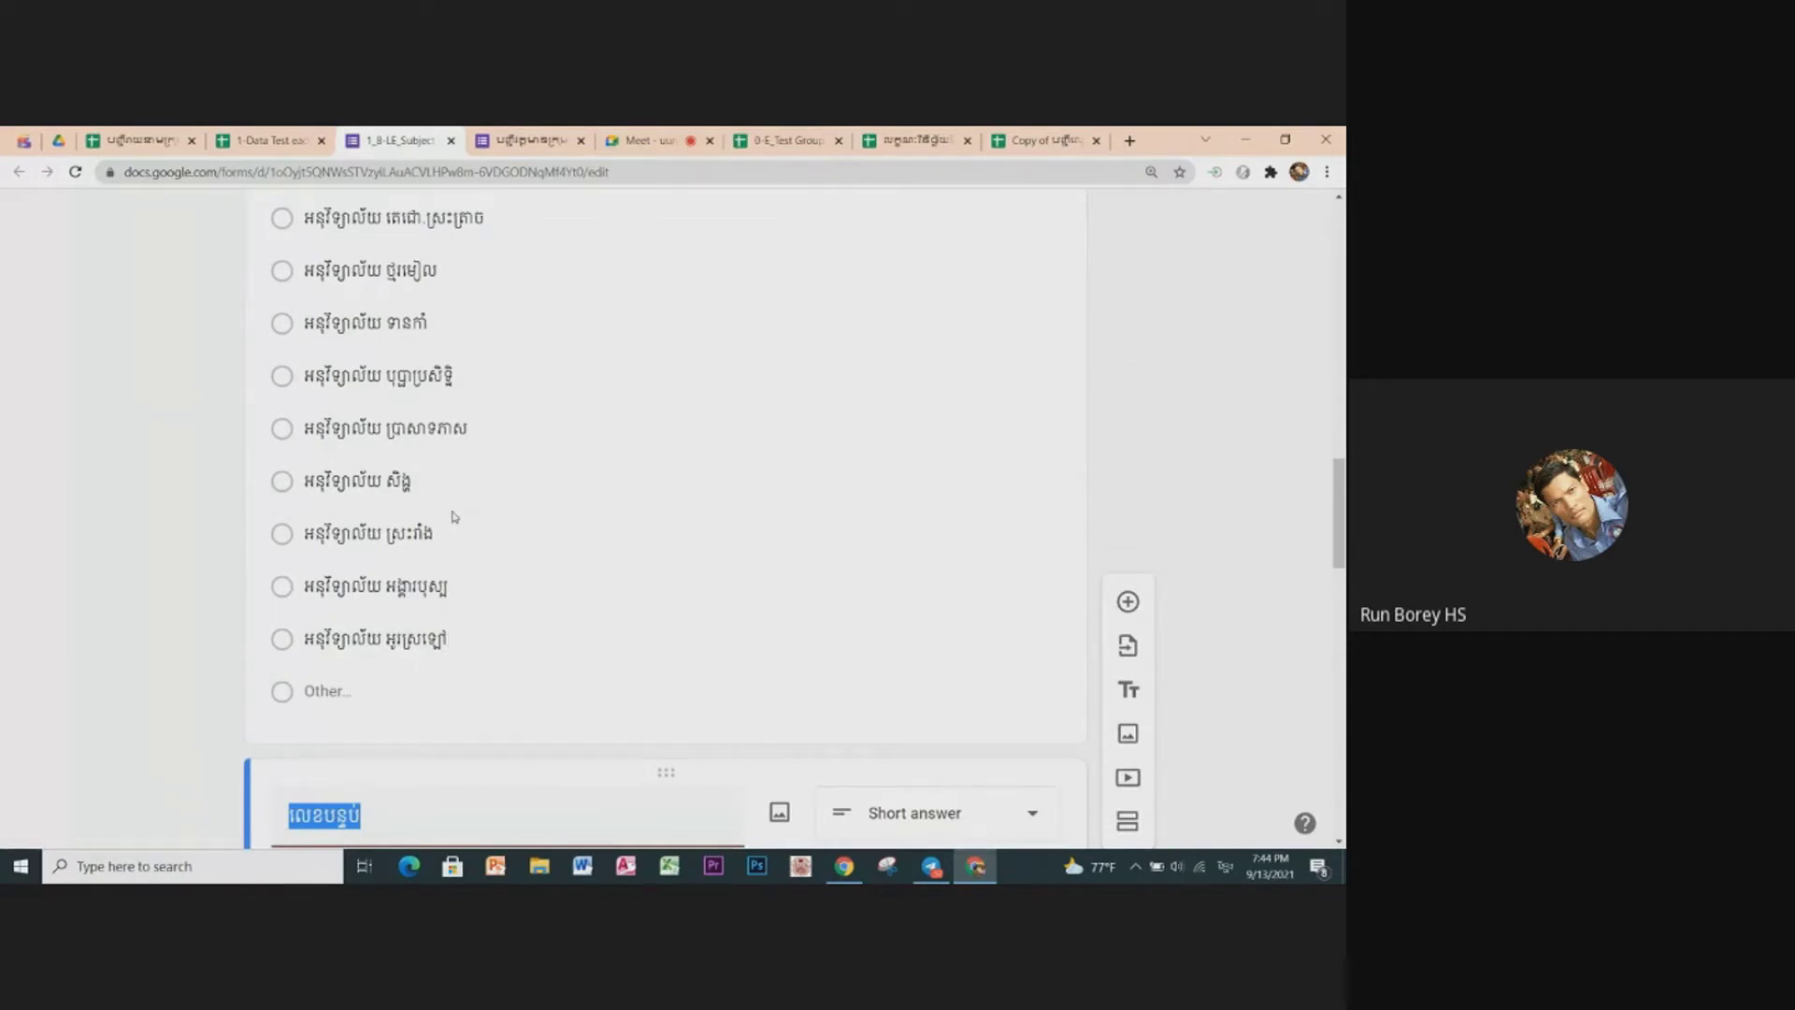
scroll(527, 631, "up", 3)
scroll(526, 631, "up", 3)
scroll(527, 631, "up", 3)
scroll(526, 632, "up", 3)
scroll(527, 631, "up", 2)
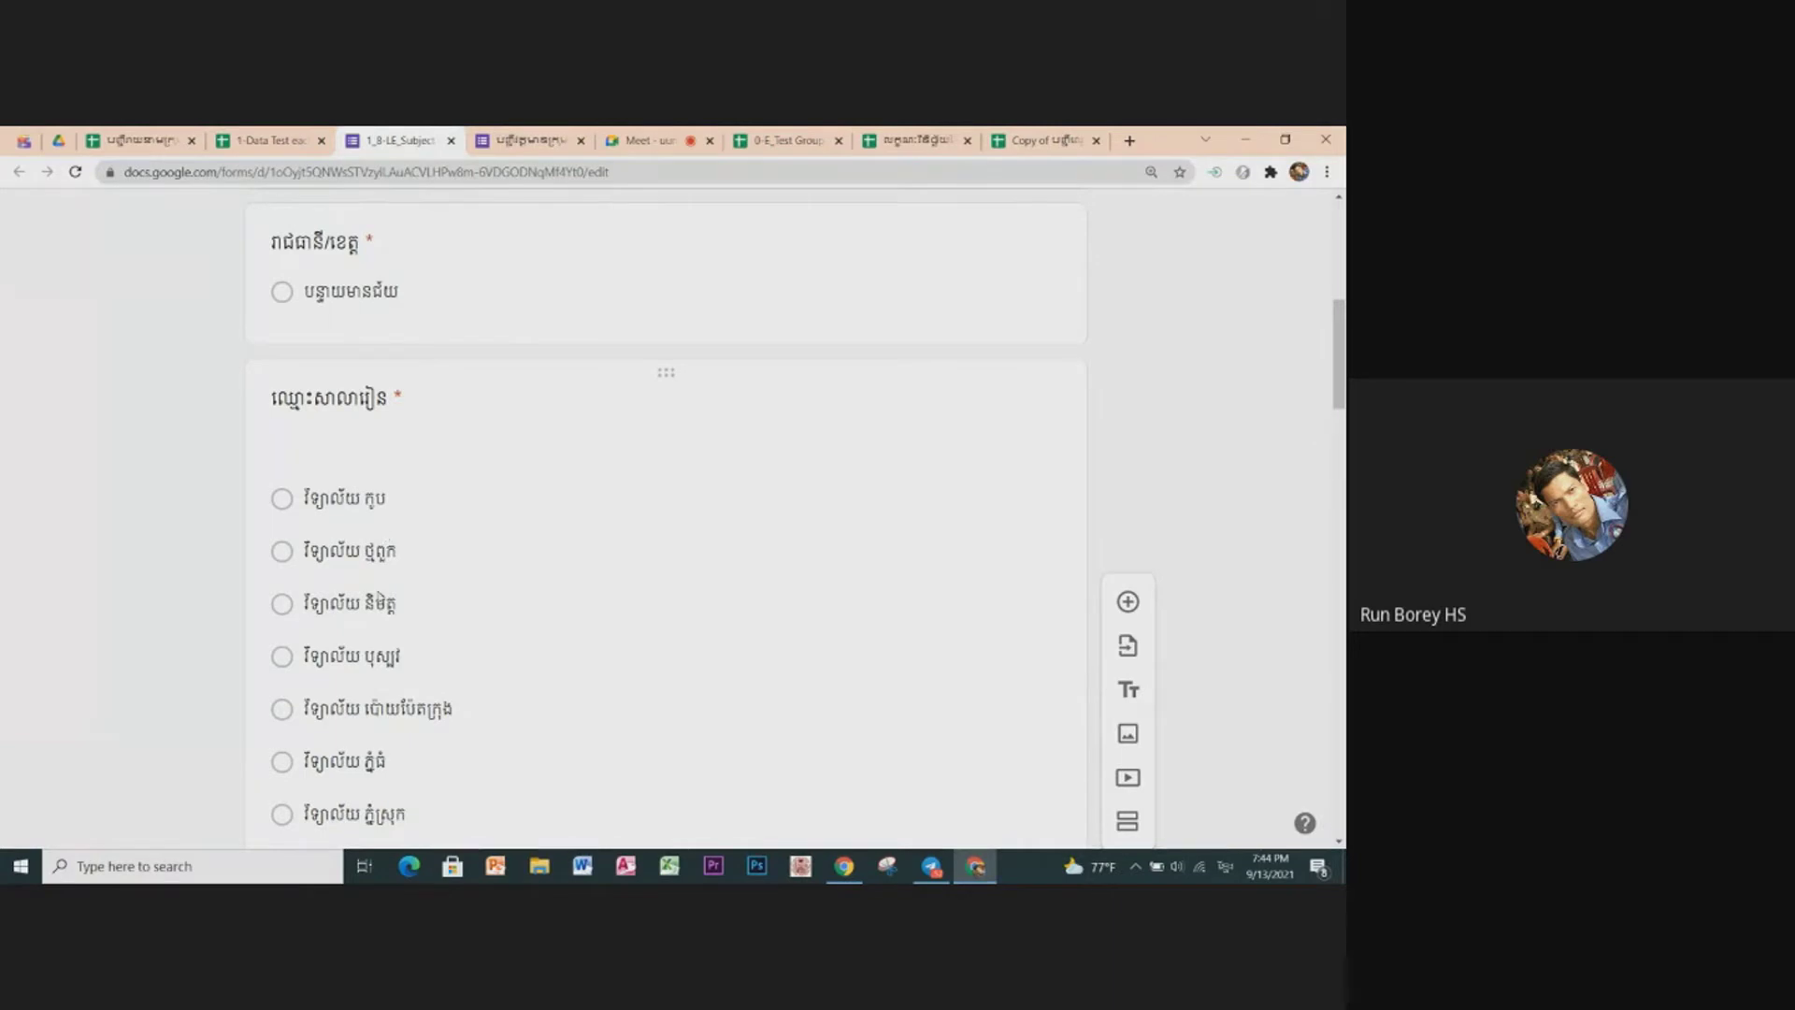
scroll(386, 626, "down", 2)
scroll(386, 626, "down", 3)
scroll(386, 626, "down", 3)
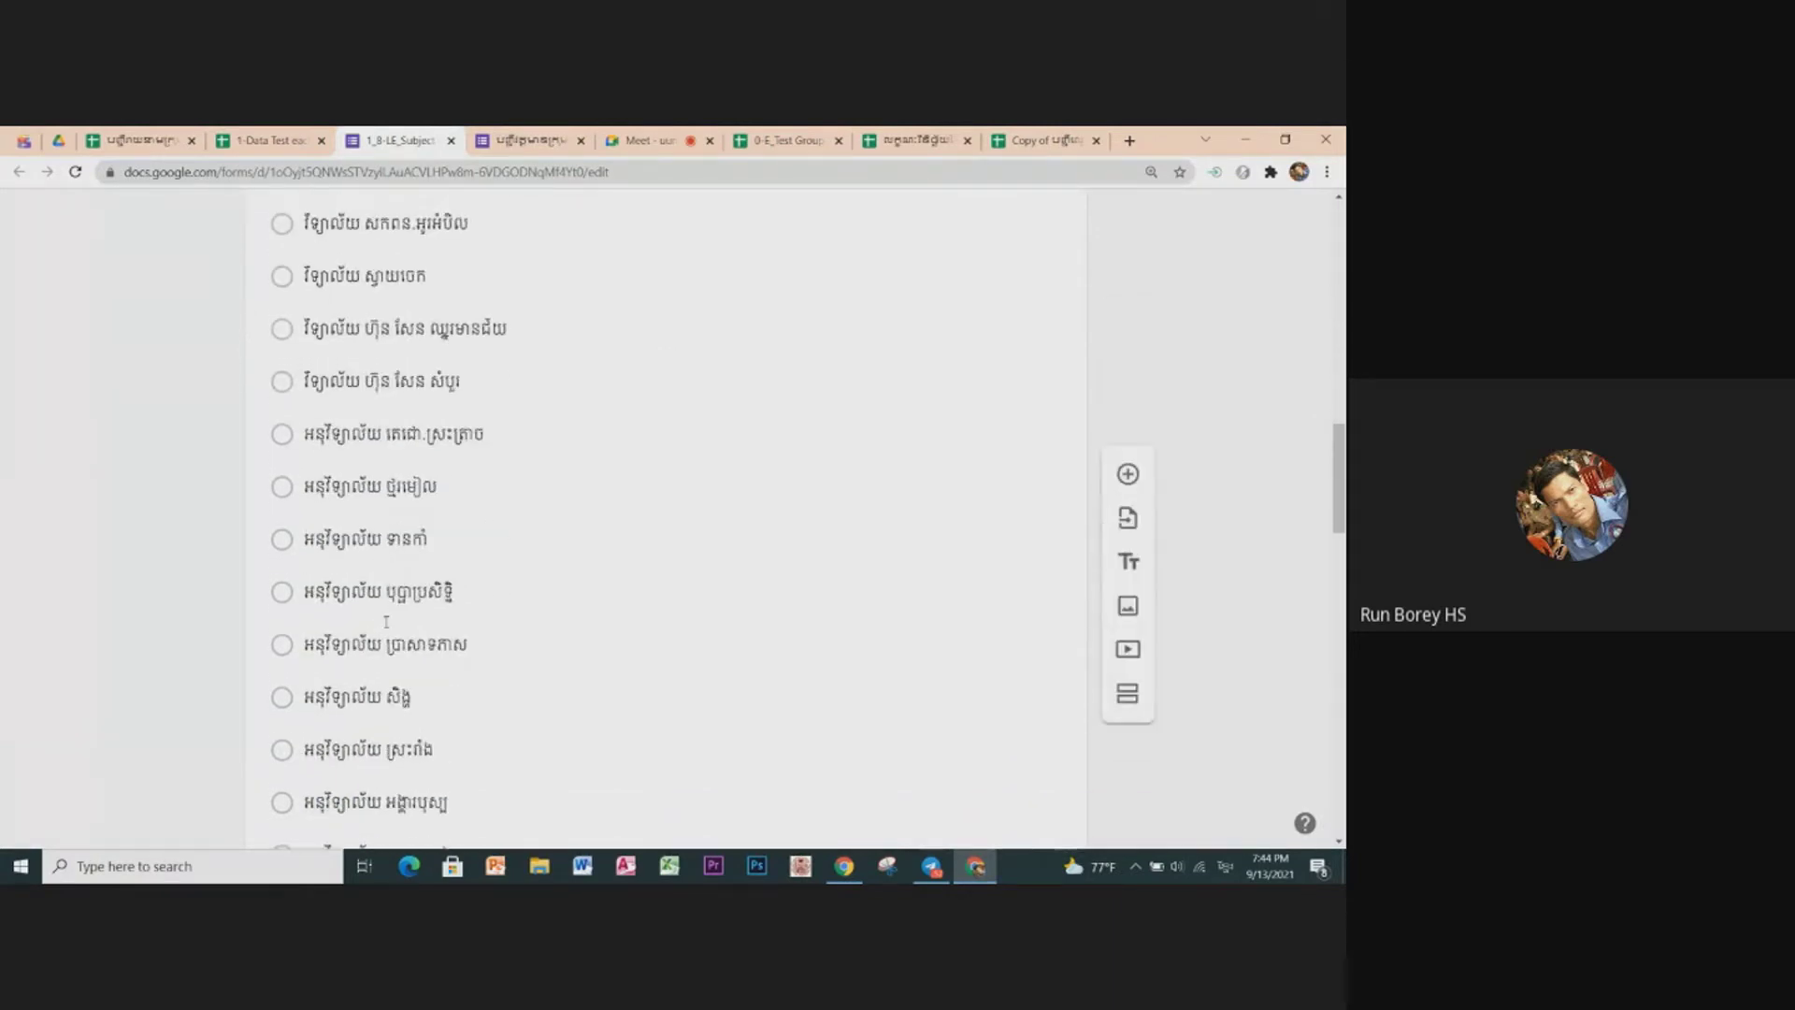
scroll(386, 626, "down", 2)
scroll(388, 627, "down", 2)
scroll(390, 628, "up", 5)
scroll(402, 622, "up", 10)
scroll(427, 616, "up", 2)
scroll(427, 616, "down", 2)
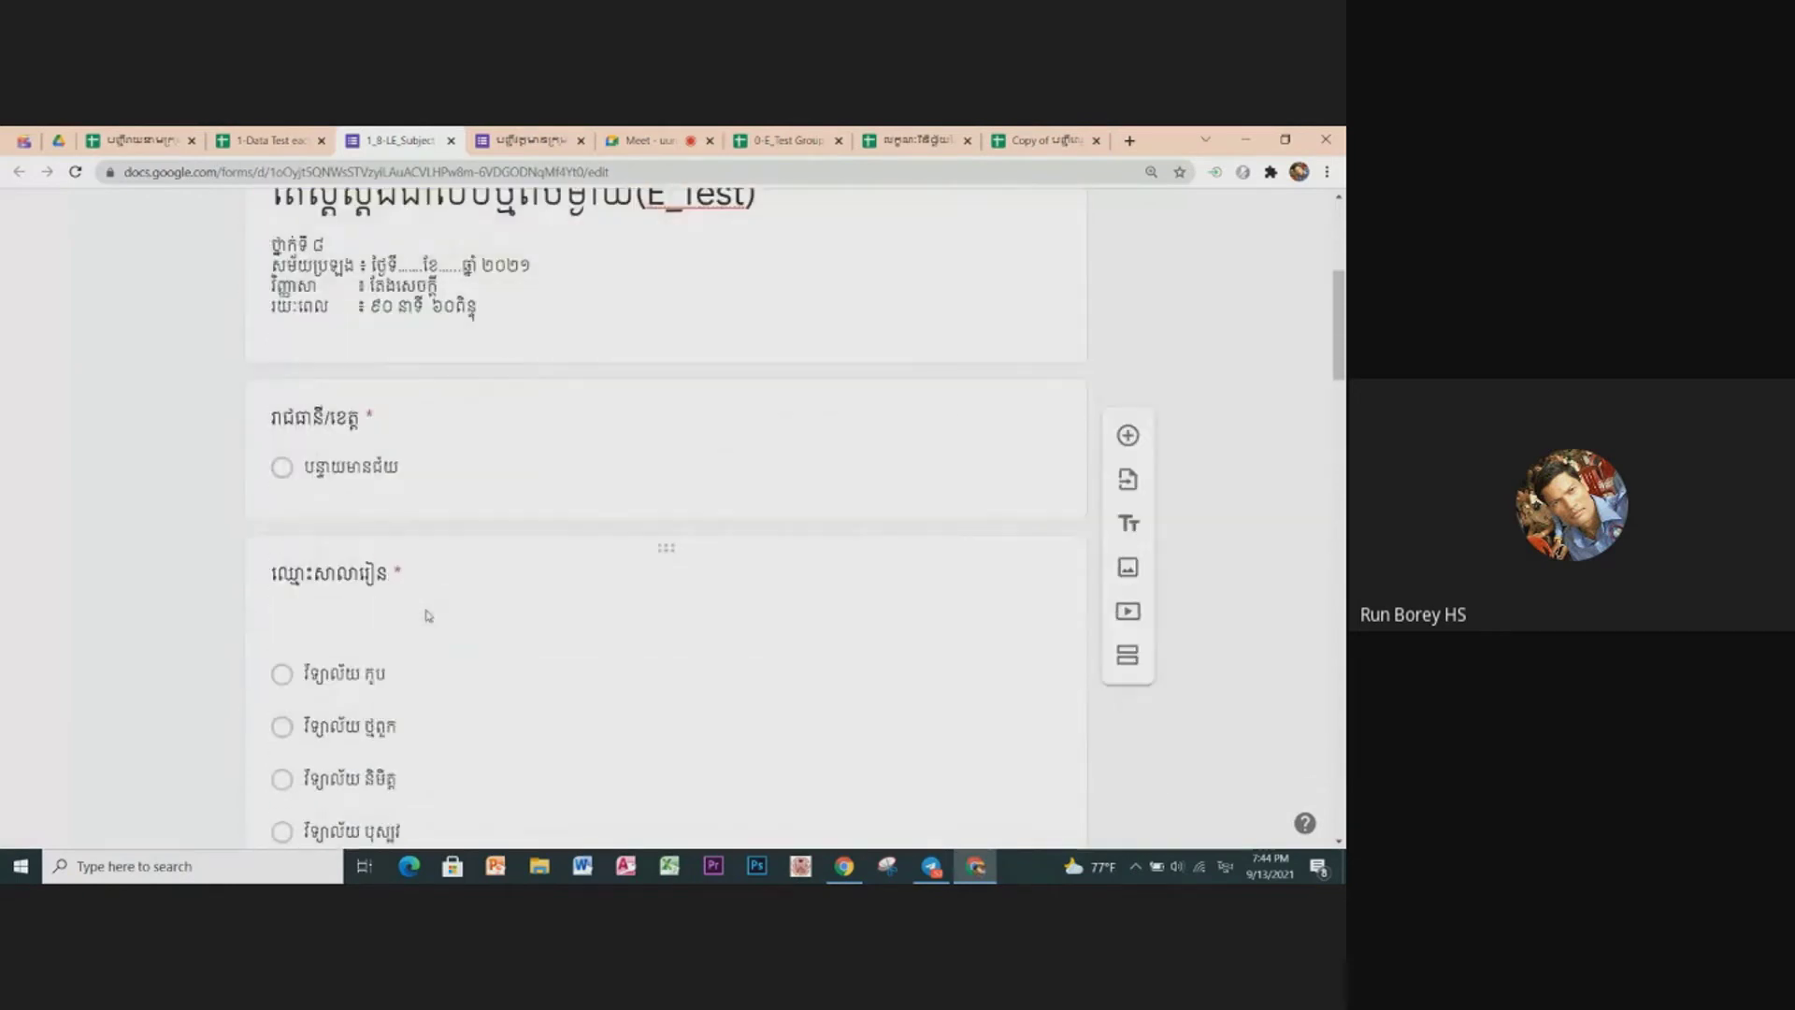
scroll(429, 618, "down", 1)
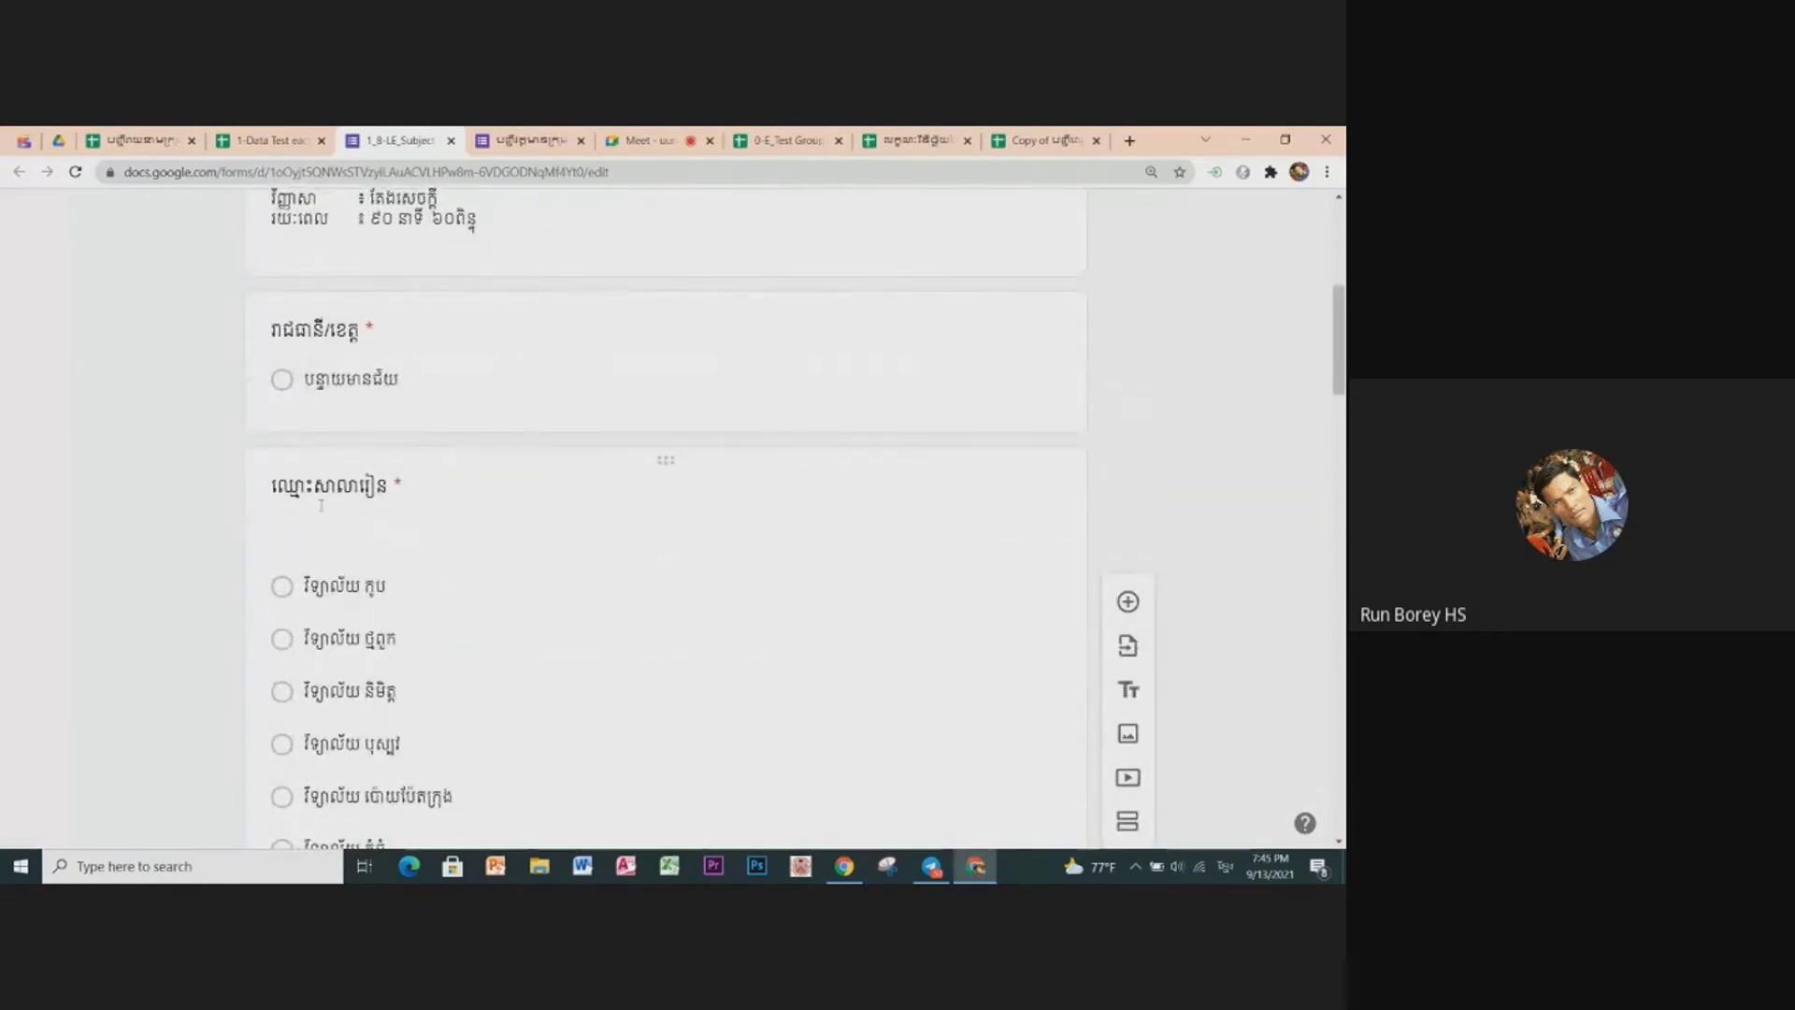
scroll(513, 691, "down", 2)
scroll(509, 701, "down", 2)
scroll(510, 703, "down", 2)
scroll(510, 703, "up", 1)
scroll(510, 703, "down", 4)
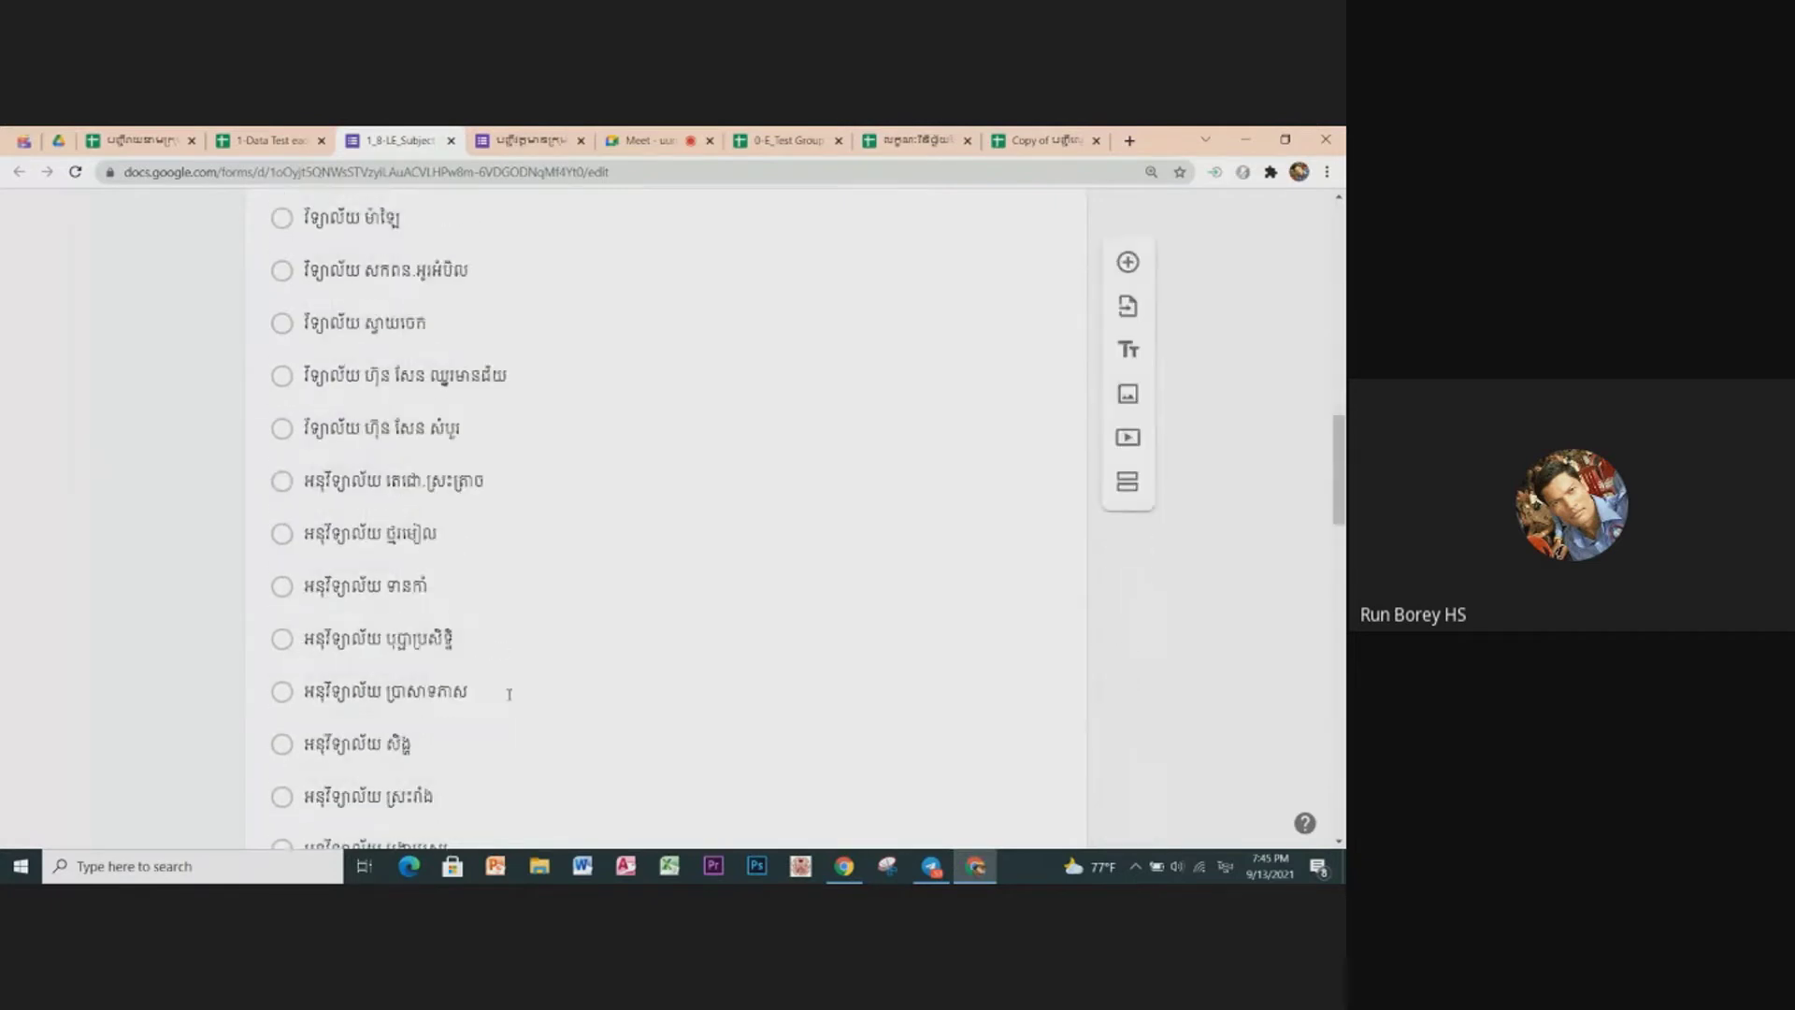
scroll(509, 703, "down", 4)
left_click(507, 694)
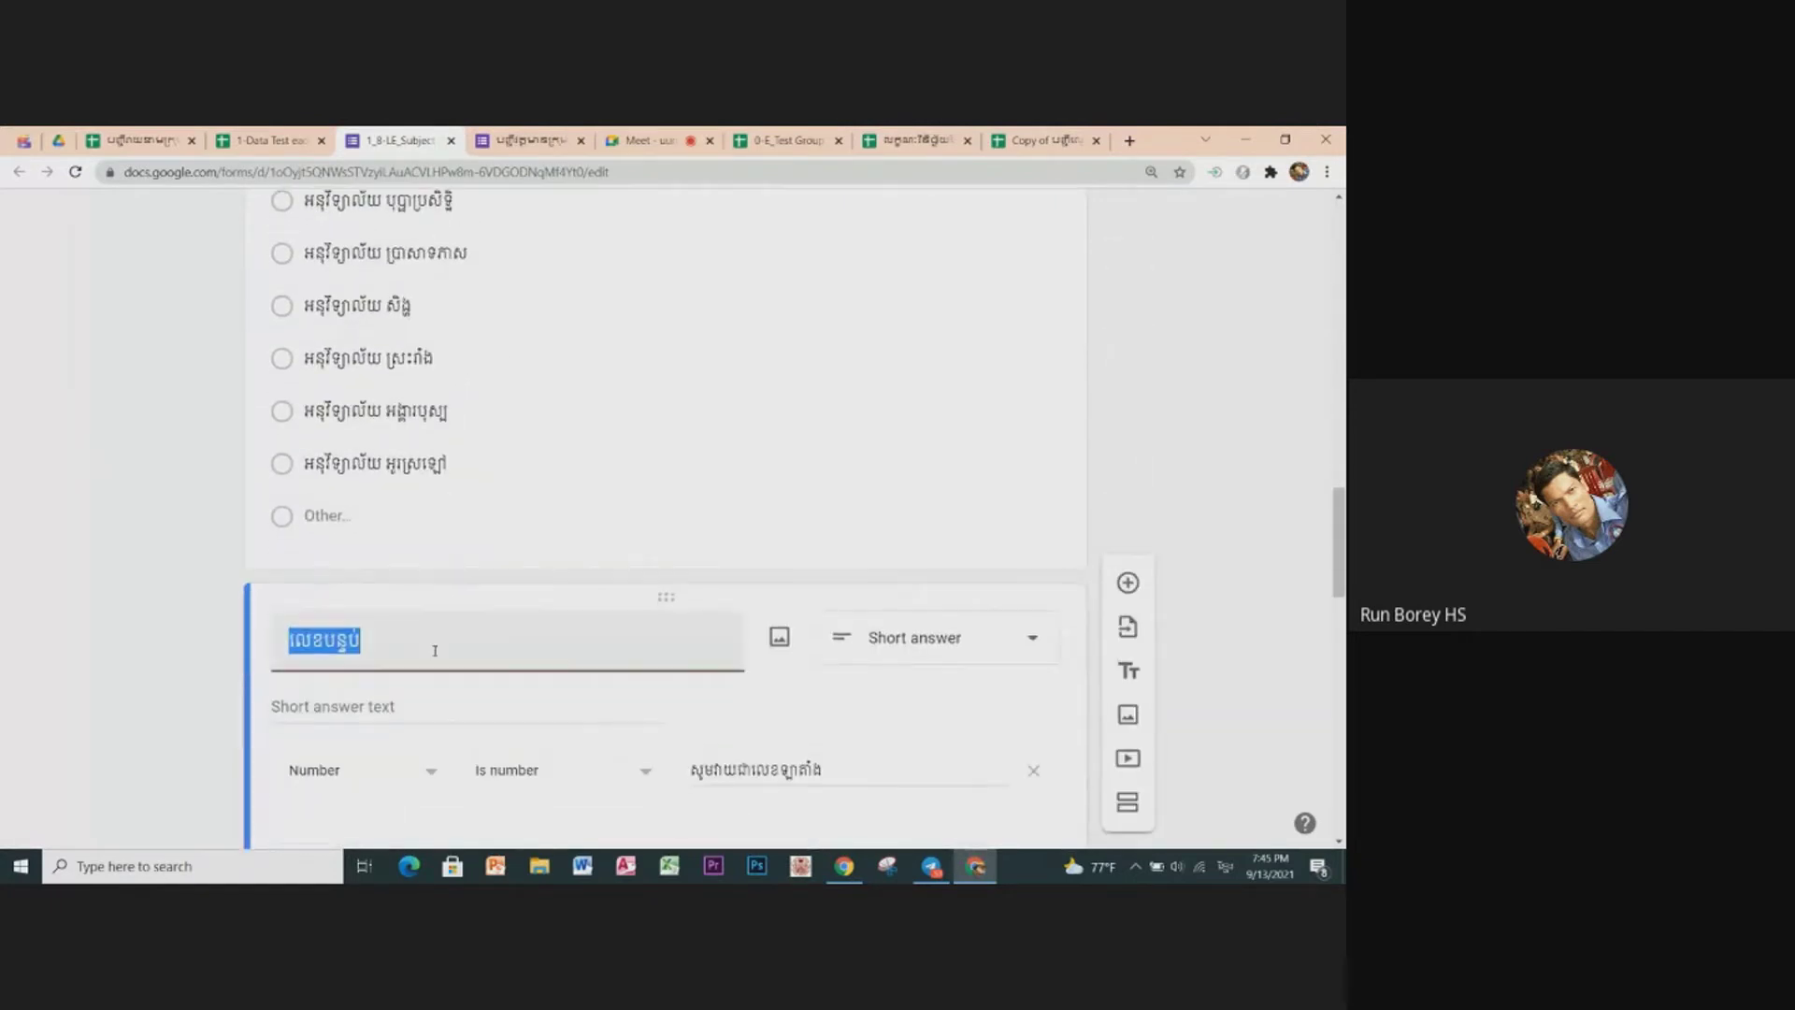
left_click(434, 640)
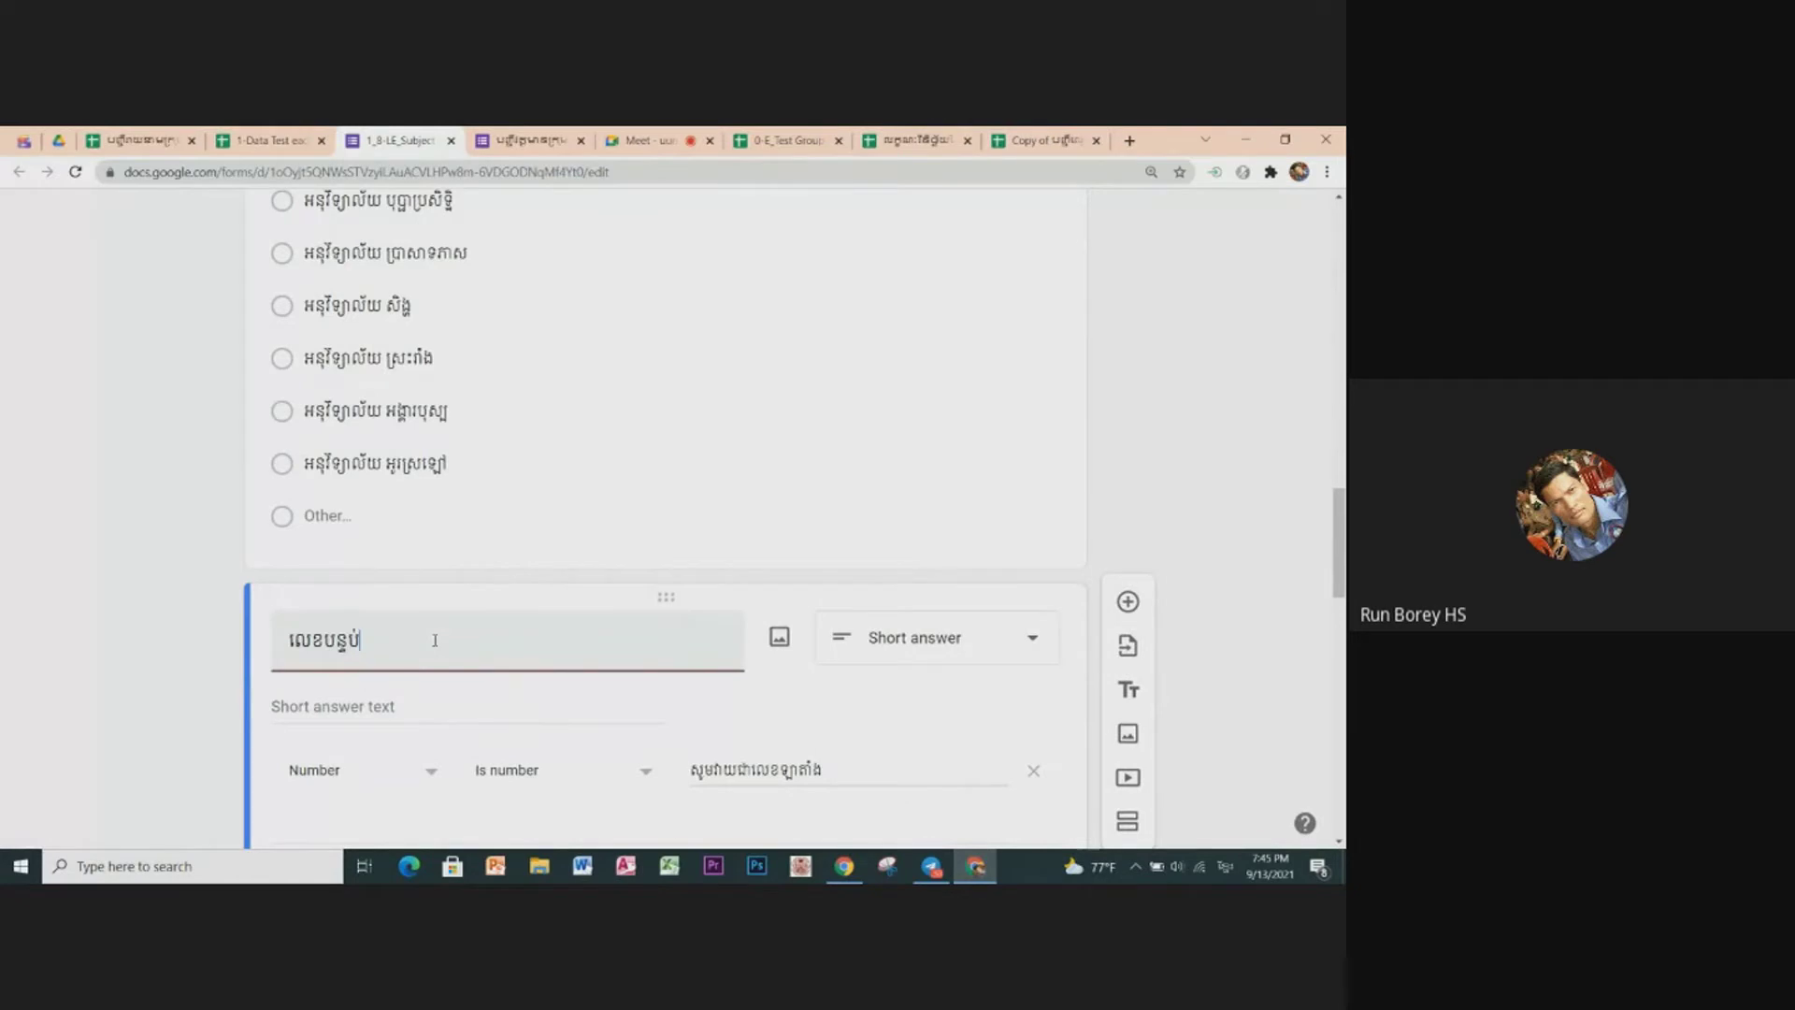
scroll(435, 641, "down", 1)
scroll(437, 643, "down", 2)
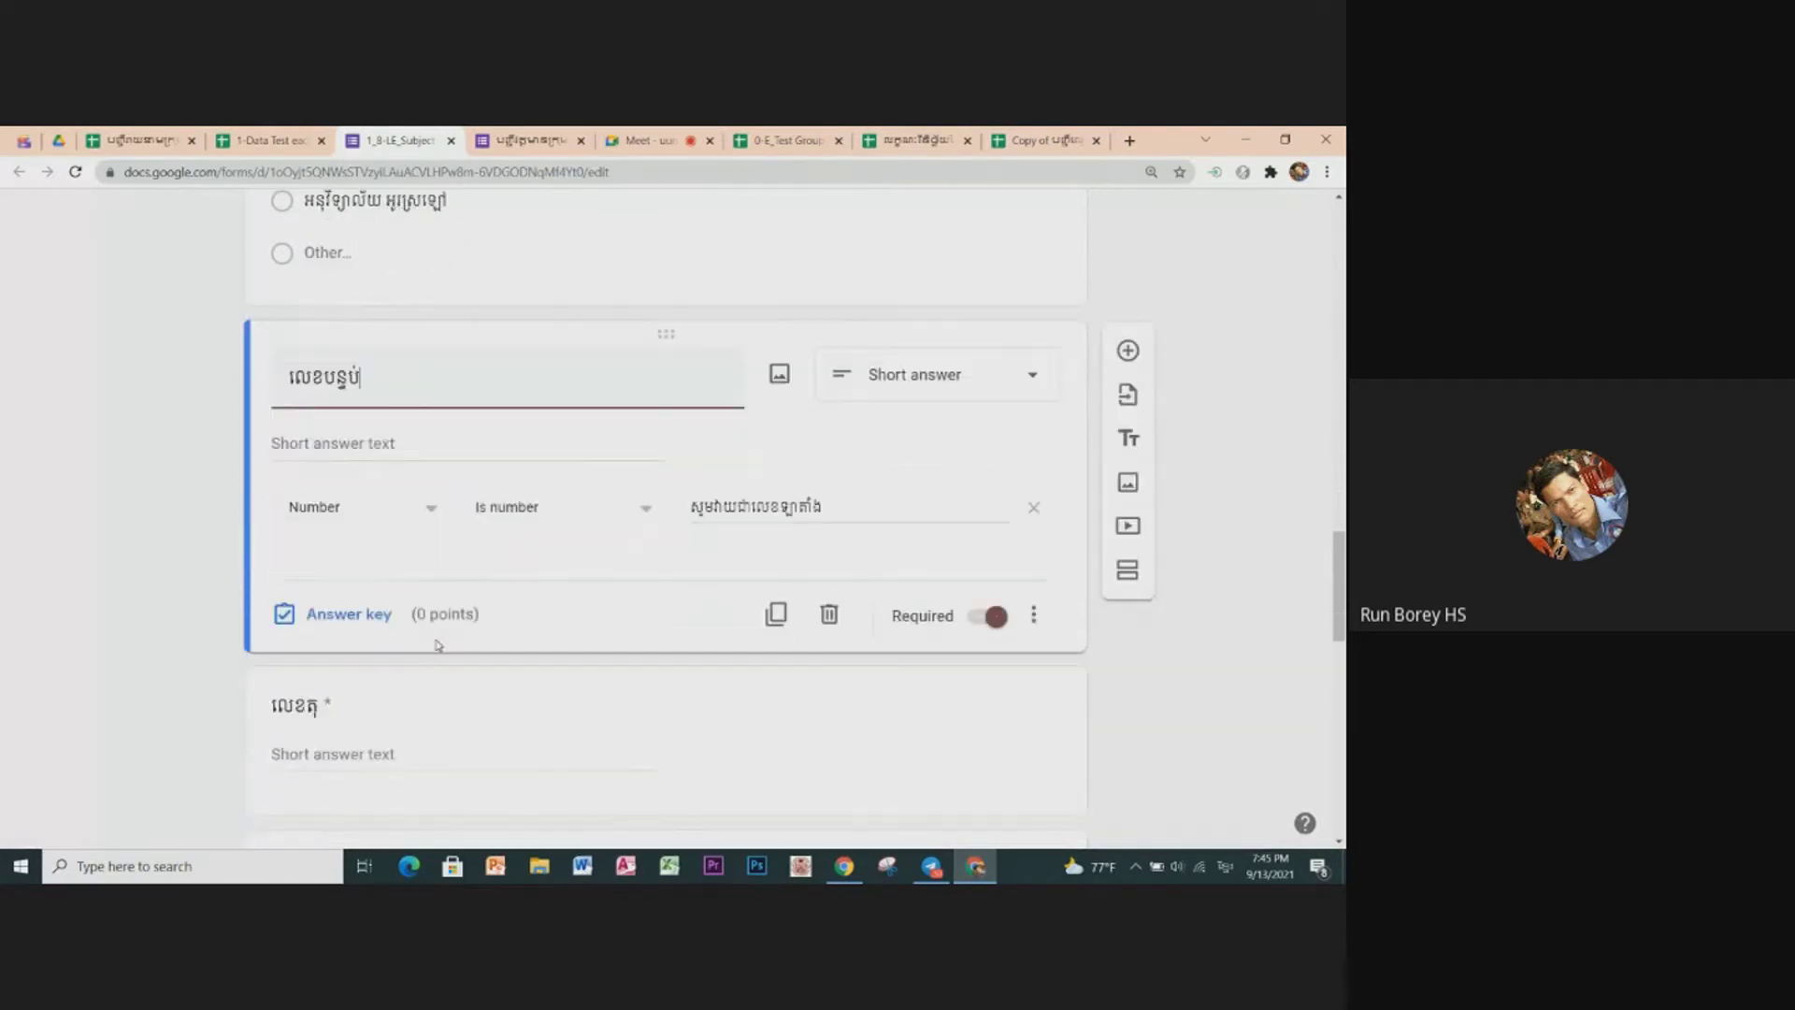
left_click(432, 717)
scroll(432, 715, "down", 3)
scroll(454, 711, "down", 1)
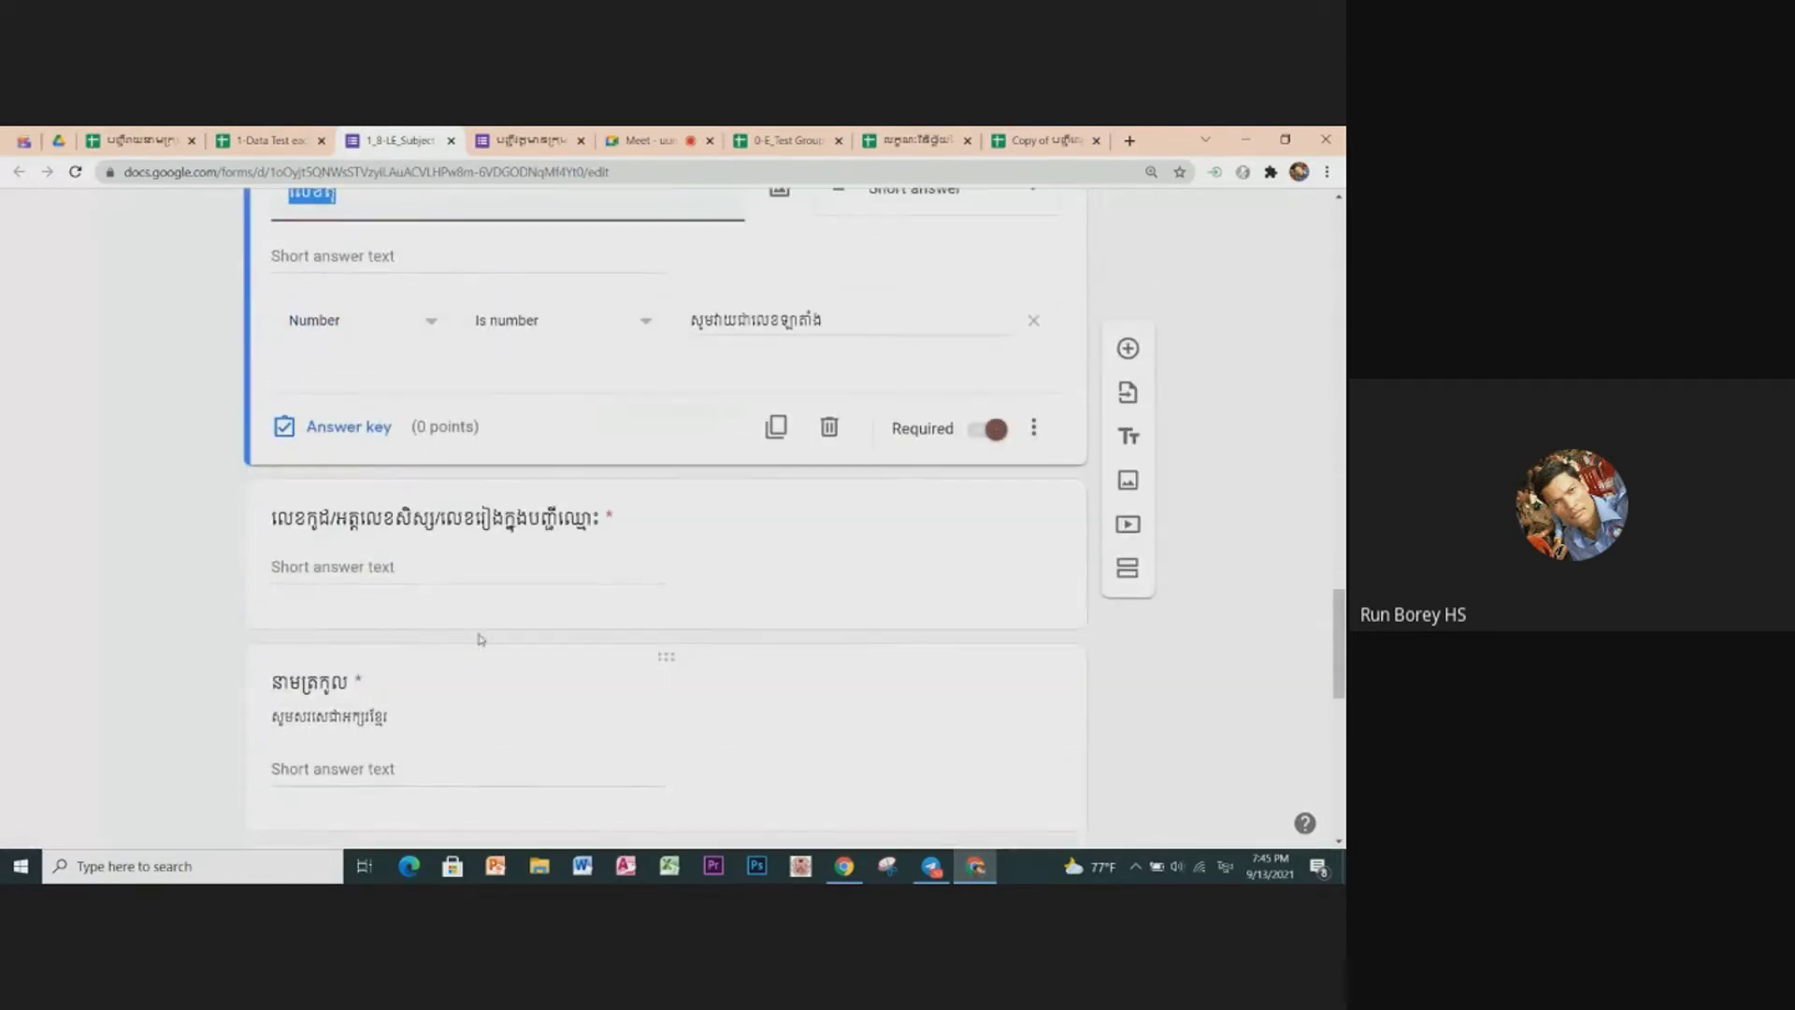
left_click(484, 573)
scroll(466, 673, "down", 1)
scroll(468, 607, "down", 2)
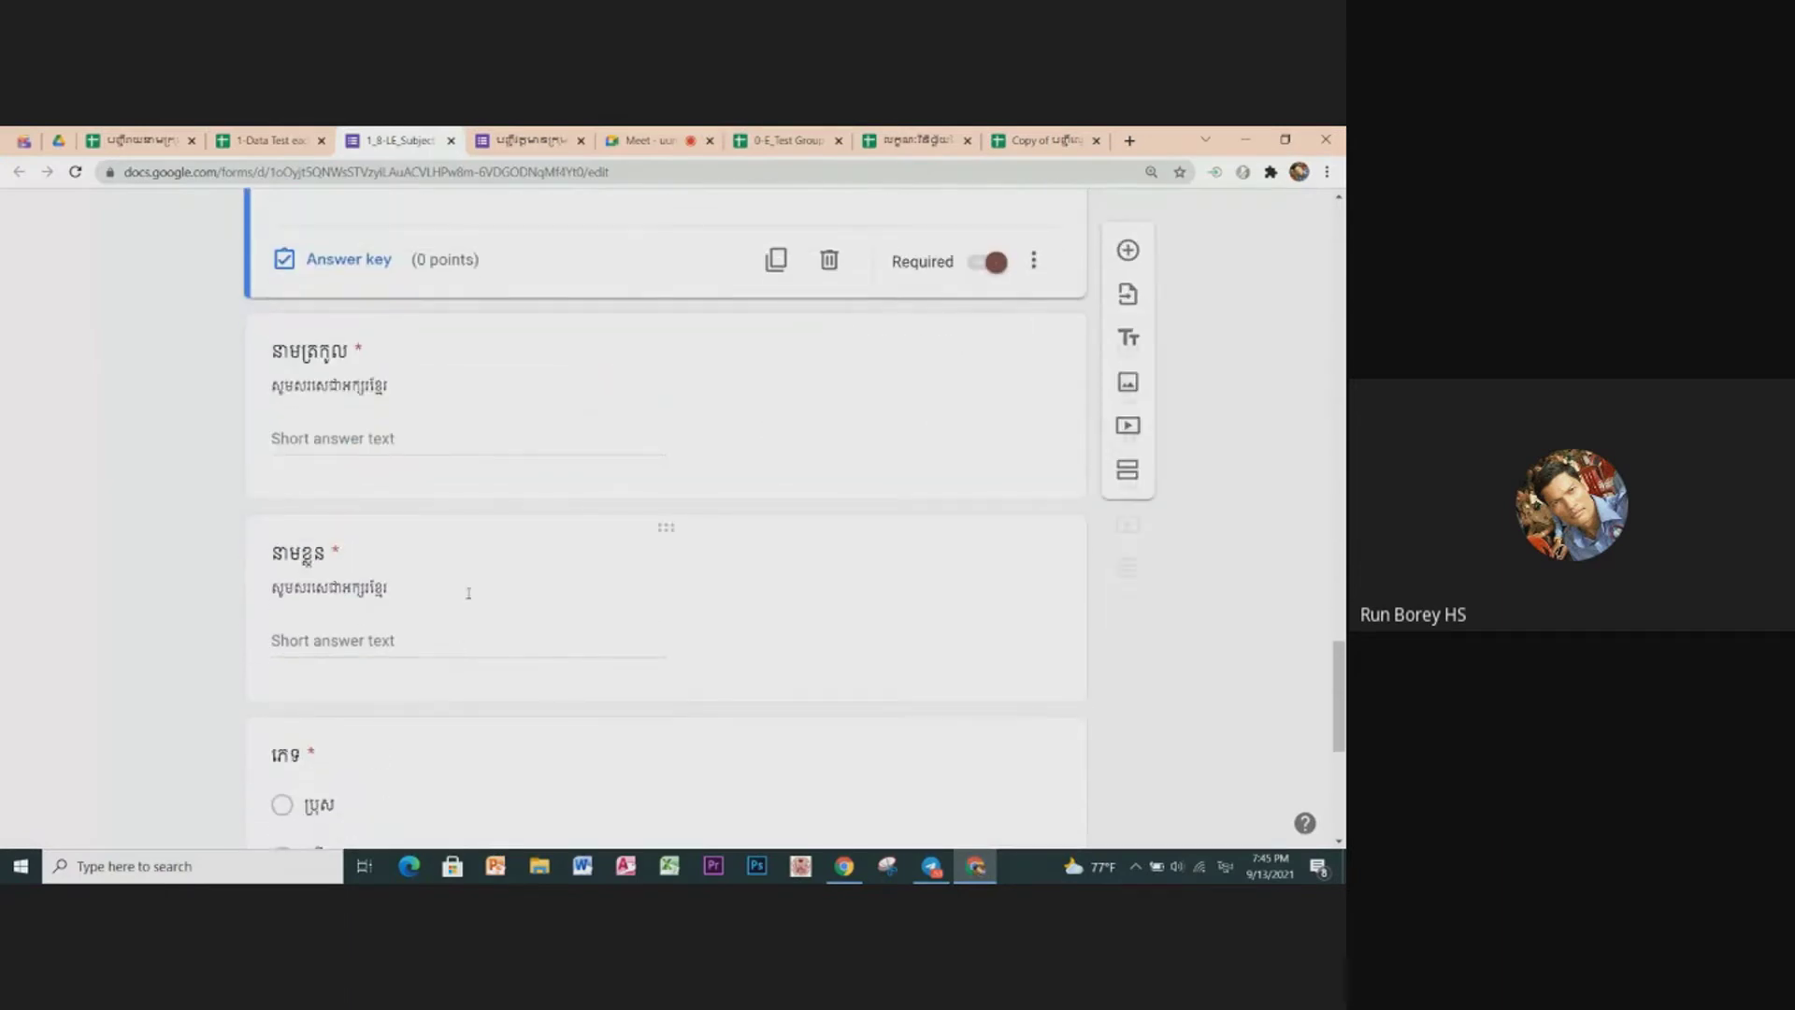
left_click(469, 580)
scroll(473, 725, "down", 3)
left_click(473, 570)
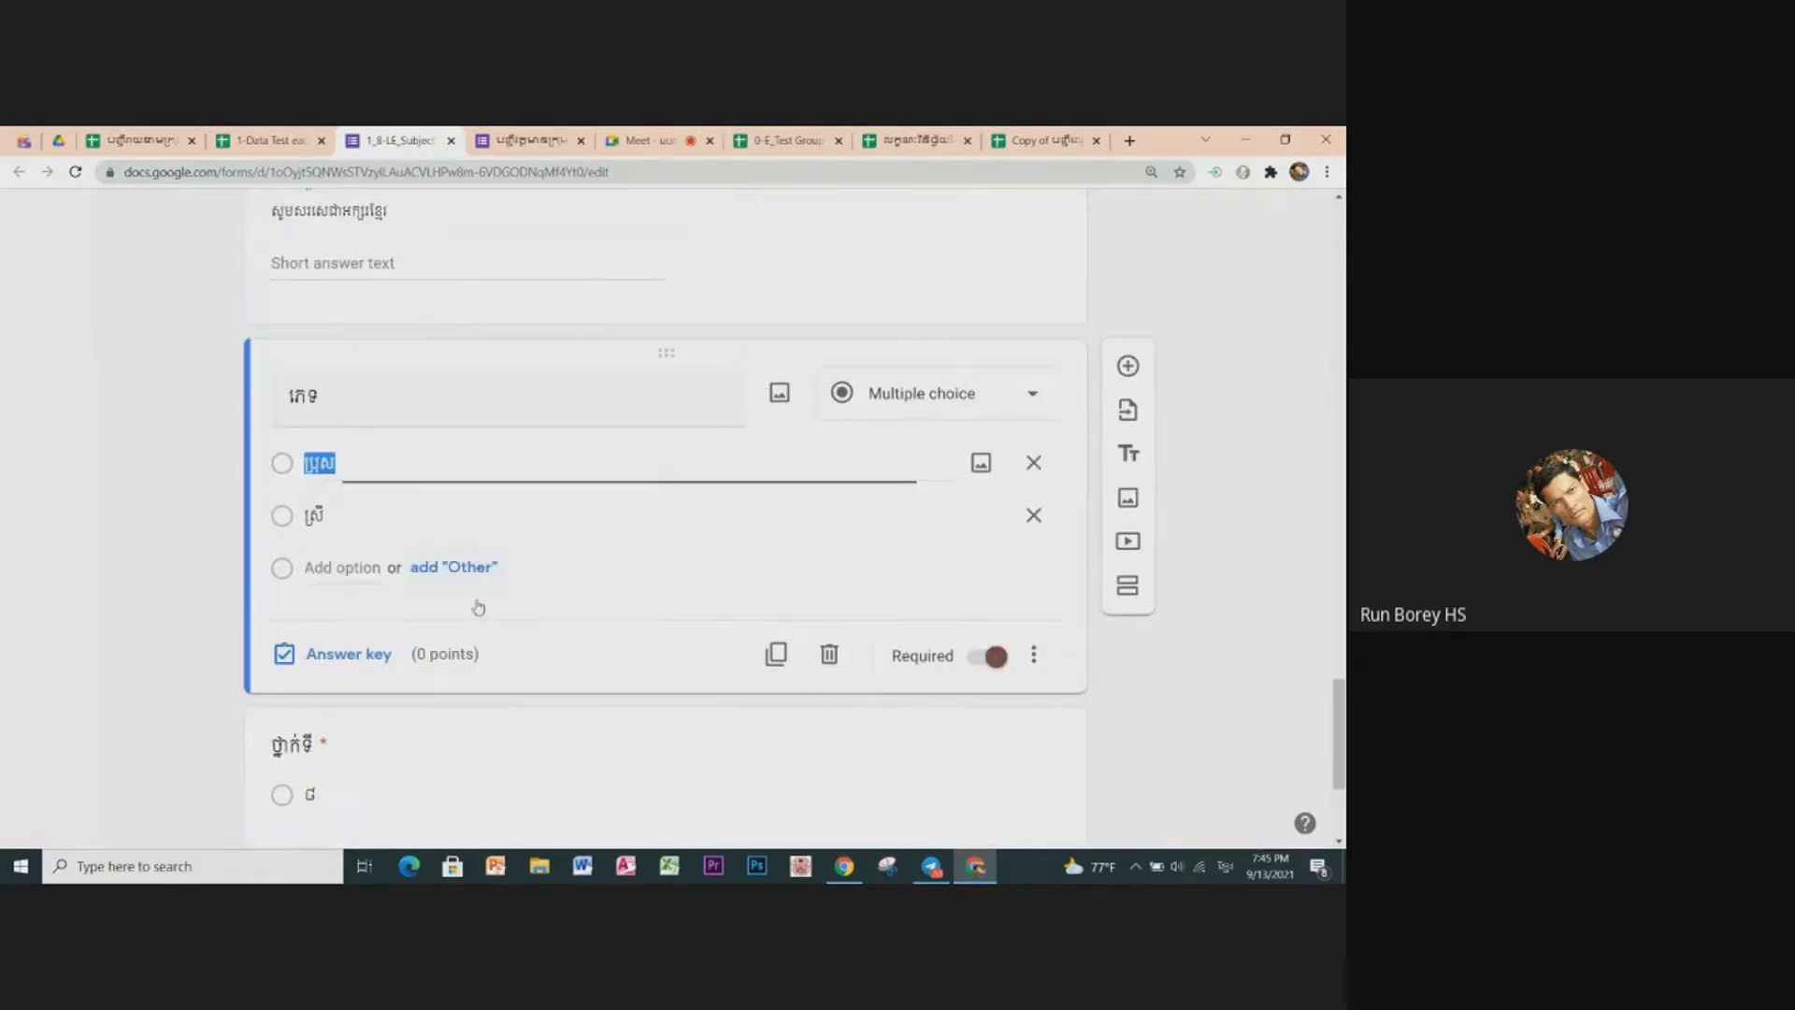
left_click(473, 748)
scroll(473, 748, "down", 3)
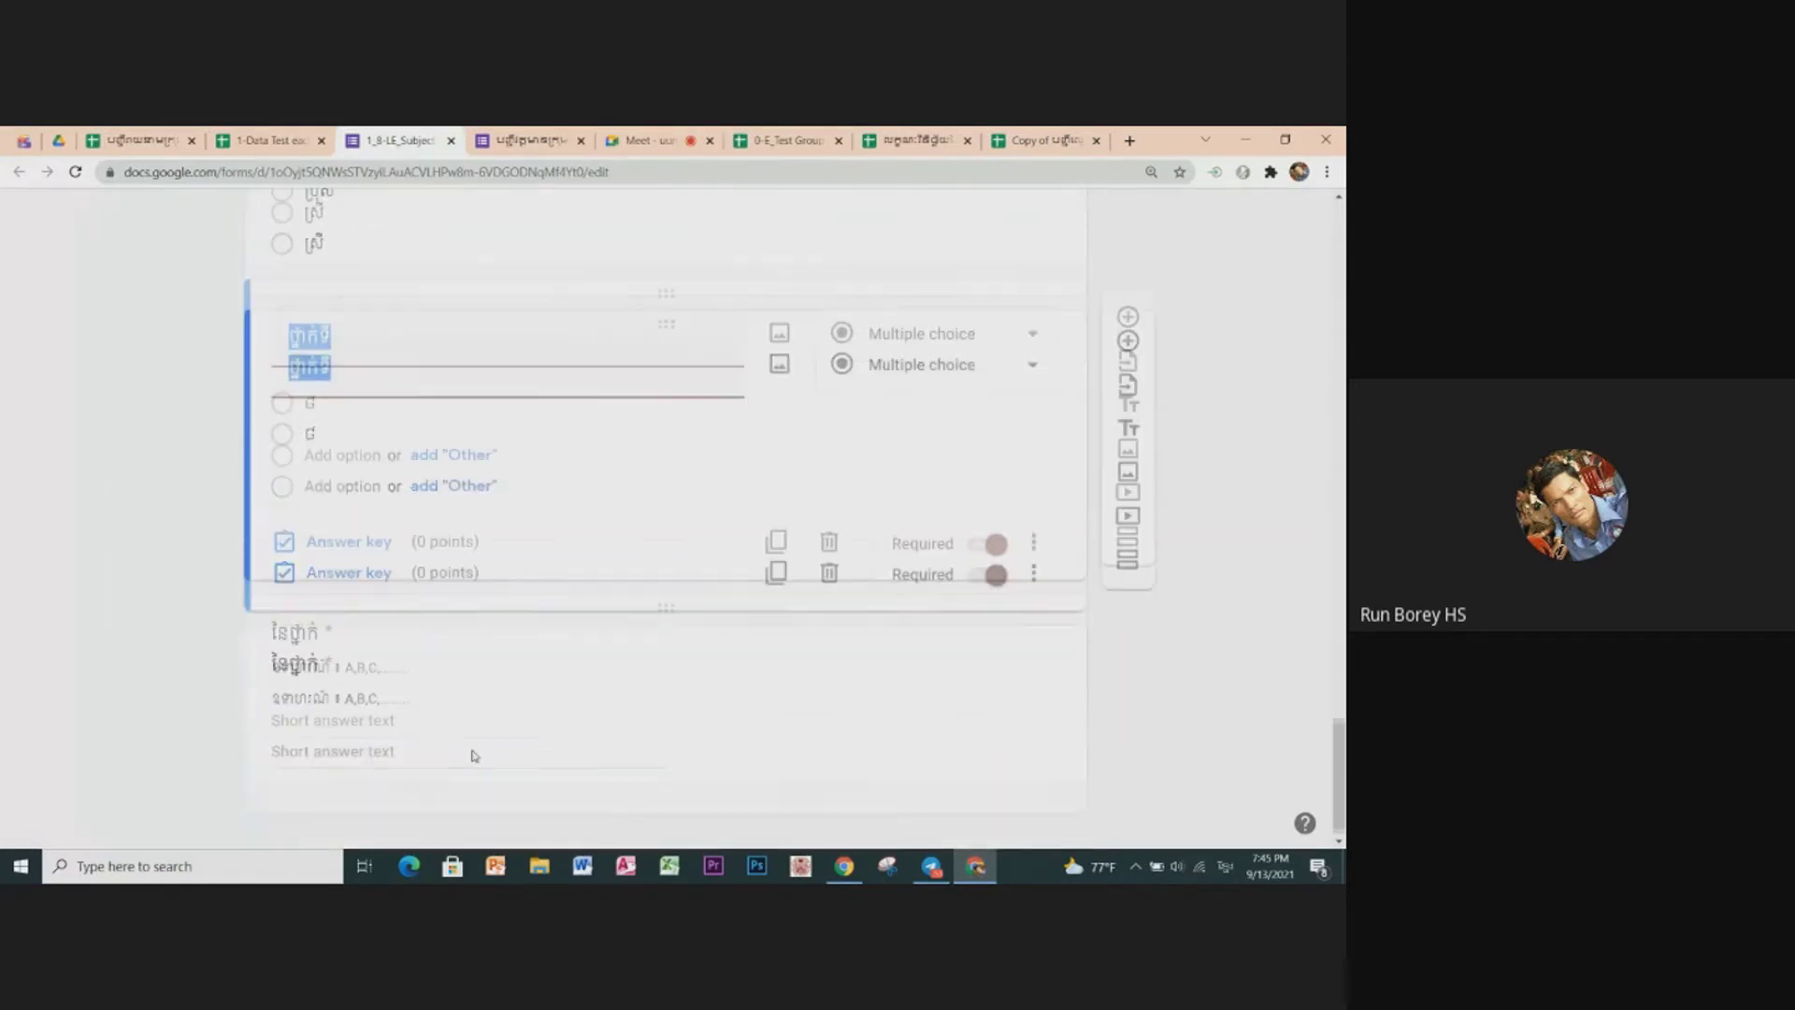
left_click(495, 673)
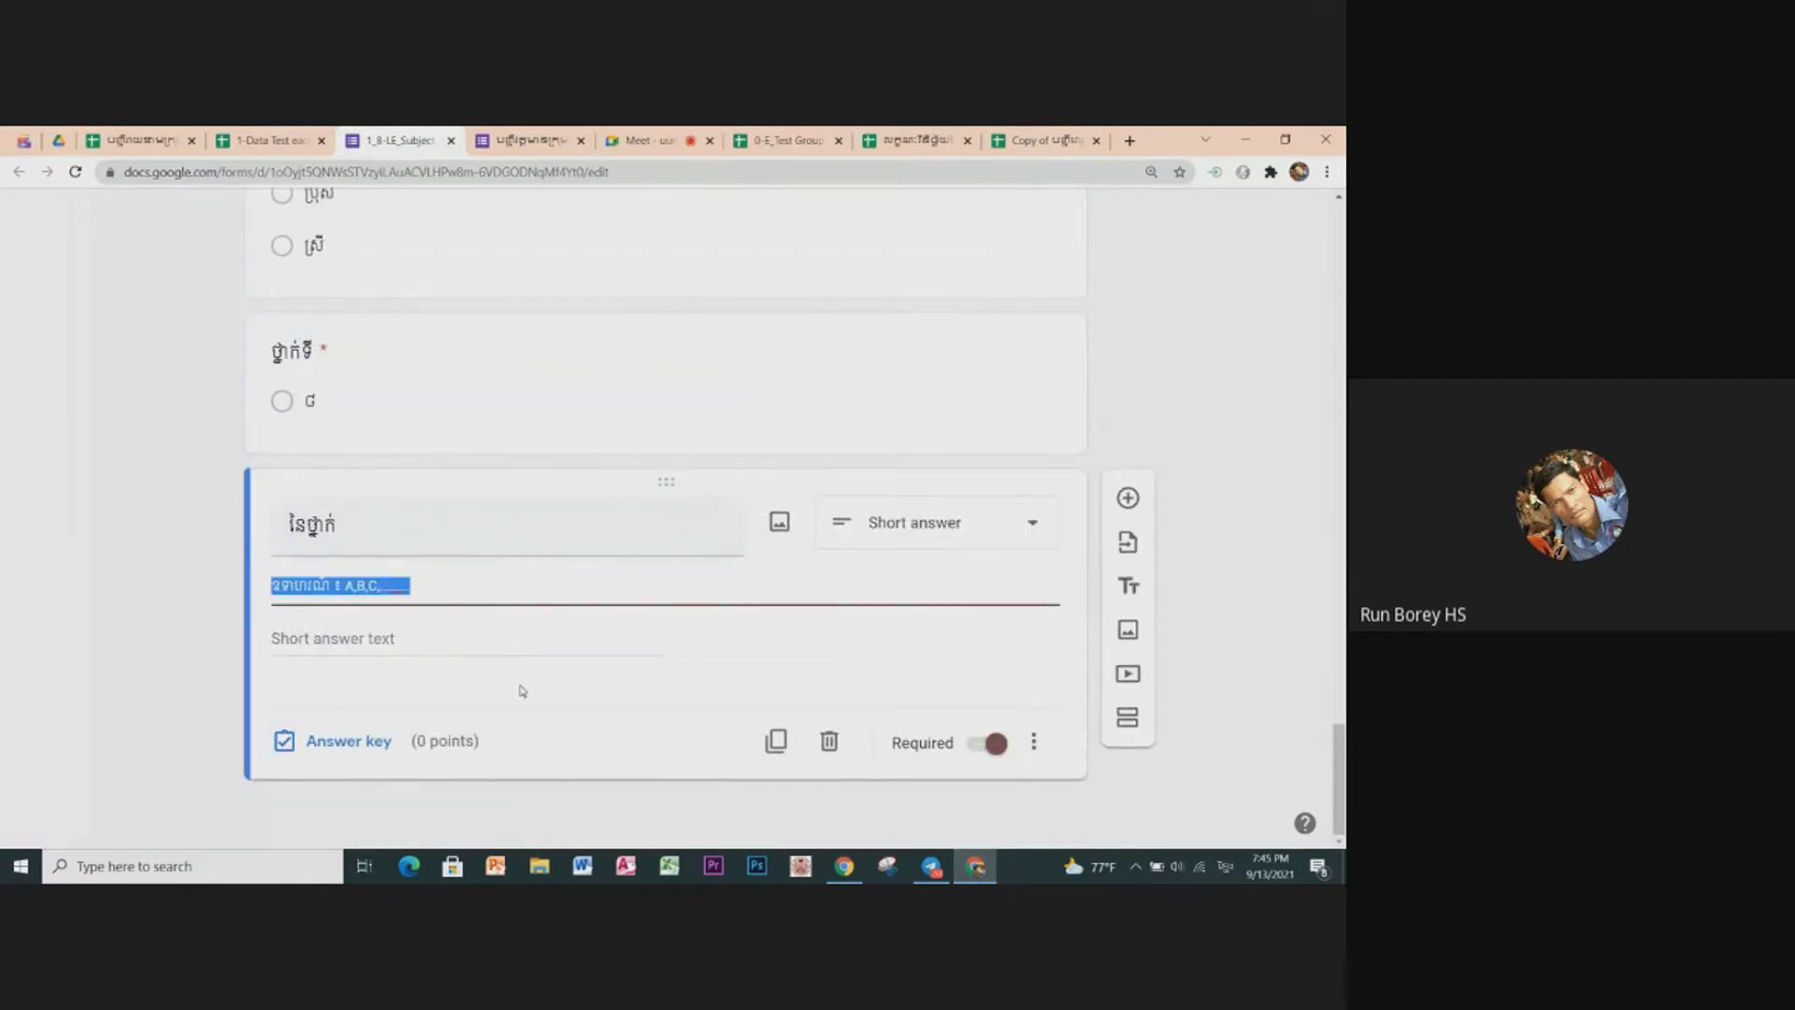
scroll(612, 663, "up", 1)
scroll(611, 663, "up", 3)
scroll(611, 663, "up", 1)
scroll(612, 663, "up", 3)
scroll(611, 663, "up", 2)
scroll(612, 663, "up", 2)
scroll(611, 663, "up", 2)
scroll(611, 663, "up", 2)
scroll(611, 663, "up", 2)
scroll(612, 663, "up", 1)
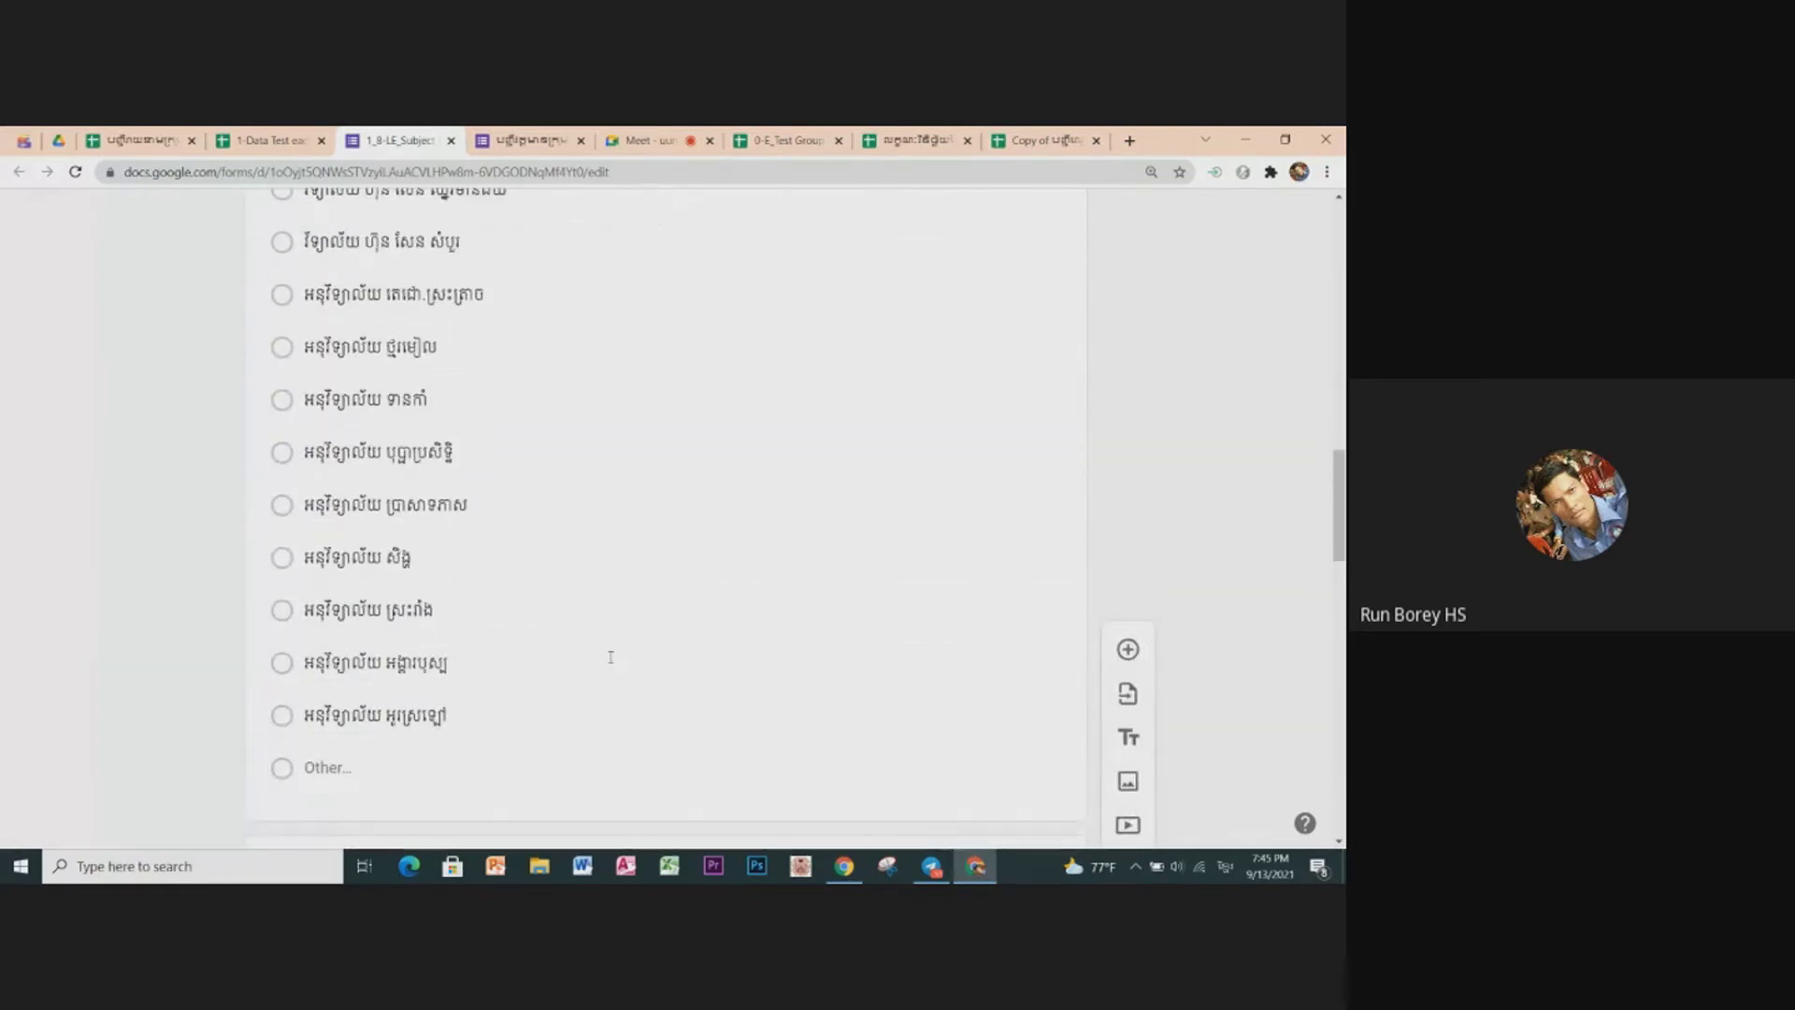
scroll(611, 662, "up", 3)
scroll(611, 662, "up", 2)
scroll(612, 663, "up", 5)
scroll(611, 662, "up", 1)
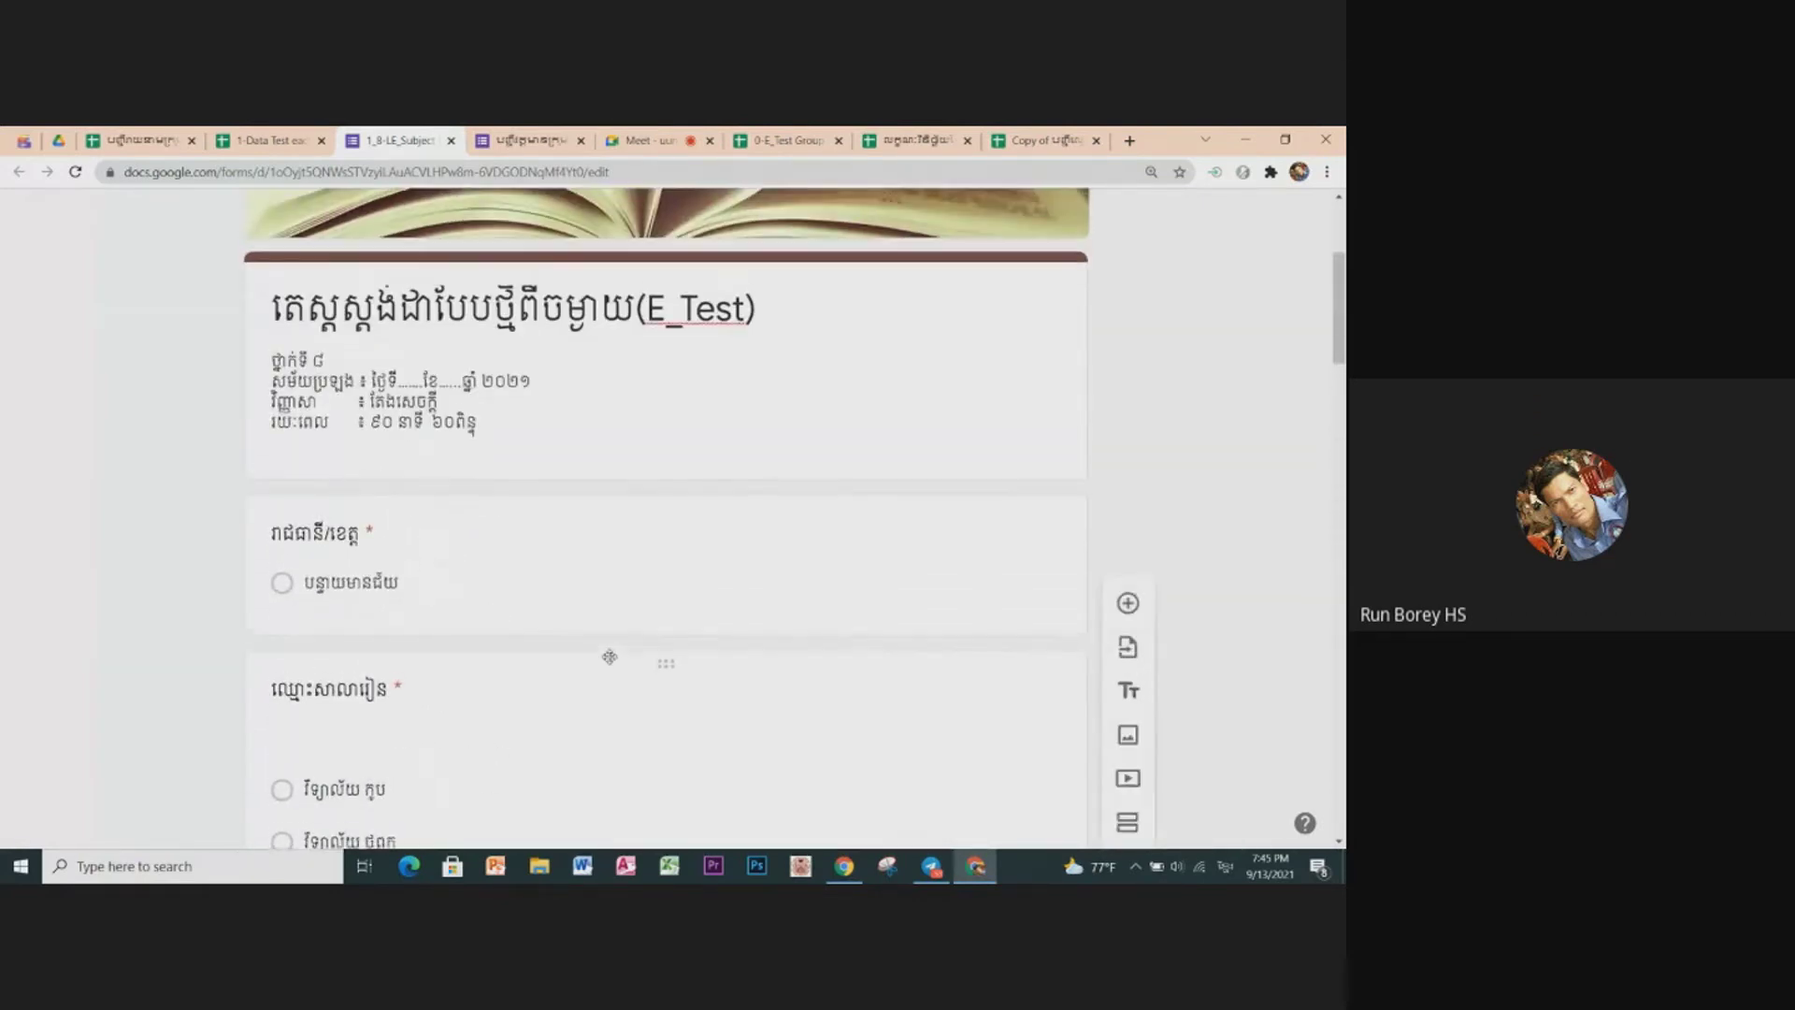
scroll(612, 663, "up", 2)
scroll(611, 662, "up", 1)
scroll(612, 663, "down", 2)
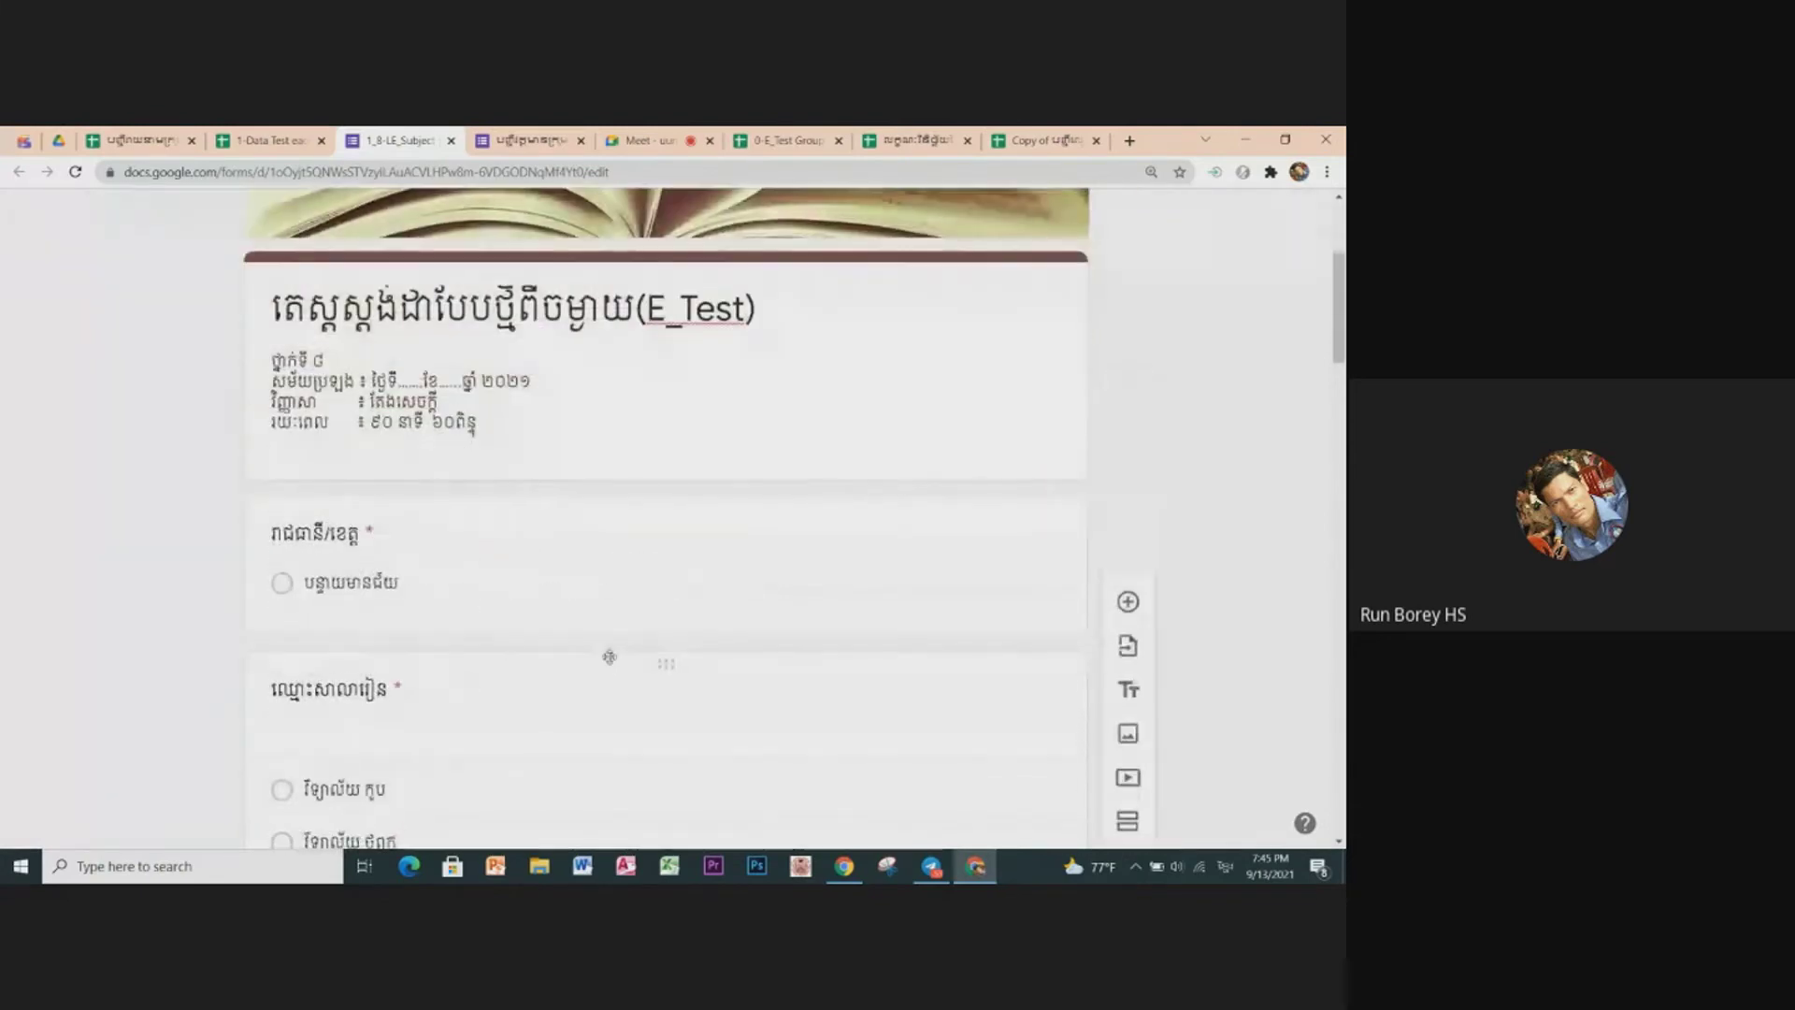
scroll(612, 663, "down", 2)
scroll(612, 663, "down", 1)
scroll(612, 663, "down", 2)
scroll(611, 663, "up", 2)
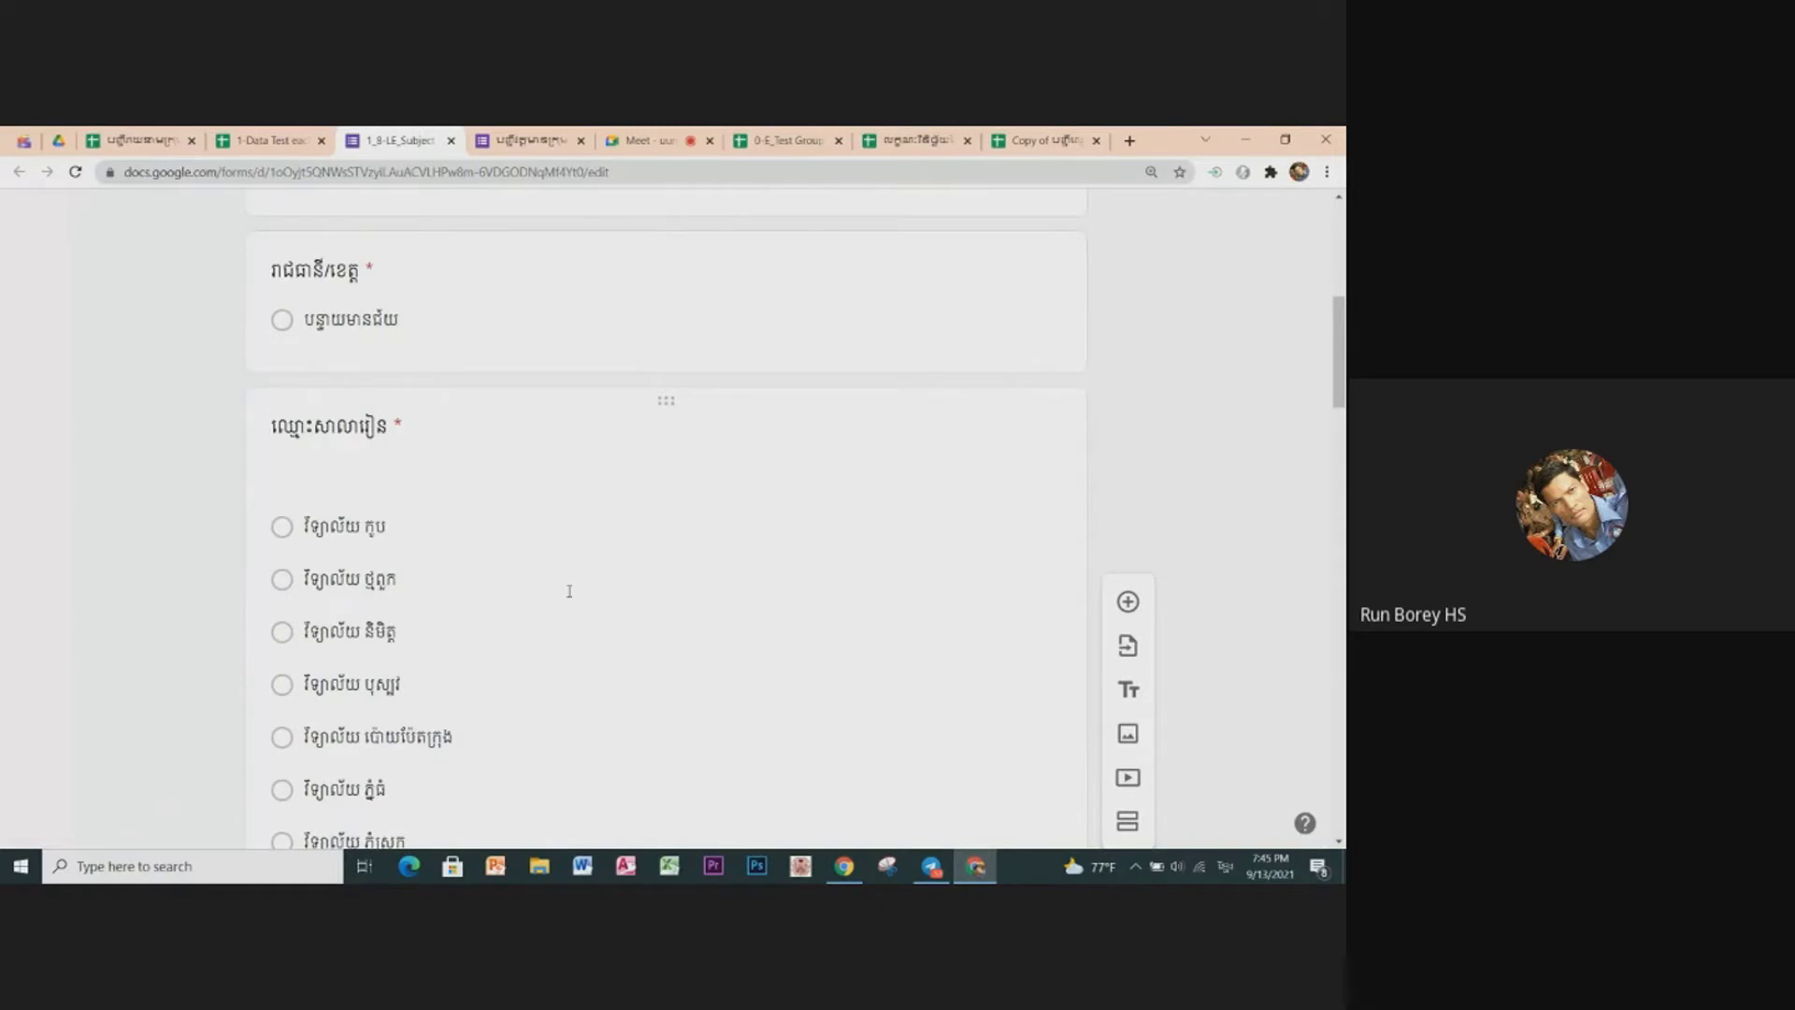
scroll(568, 591, "up", 3)
scroll(561, 587, "up", 1)
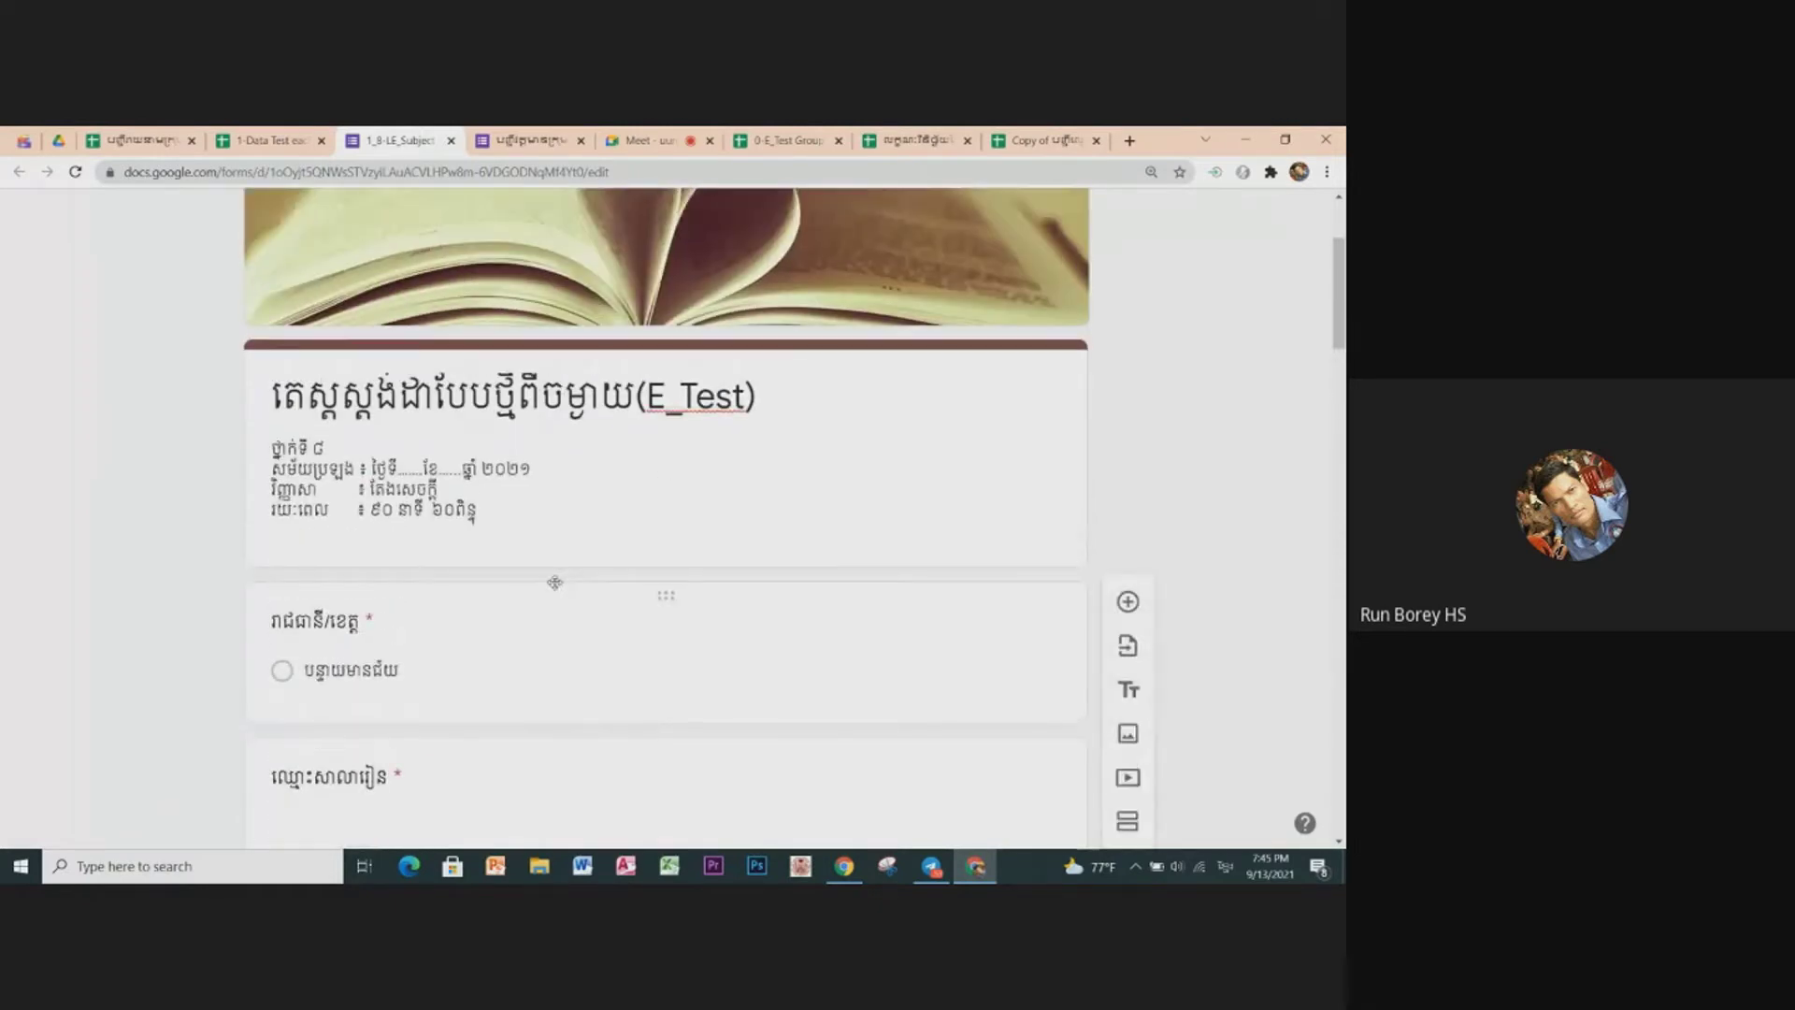
scroll(412, 656, "down", 1)
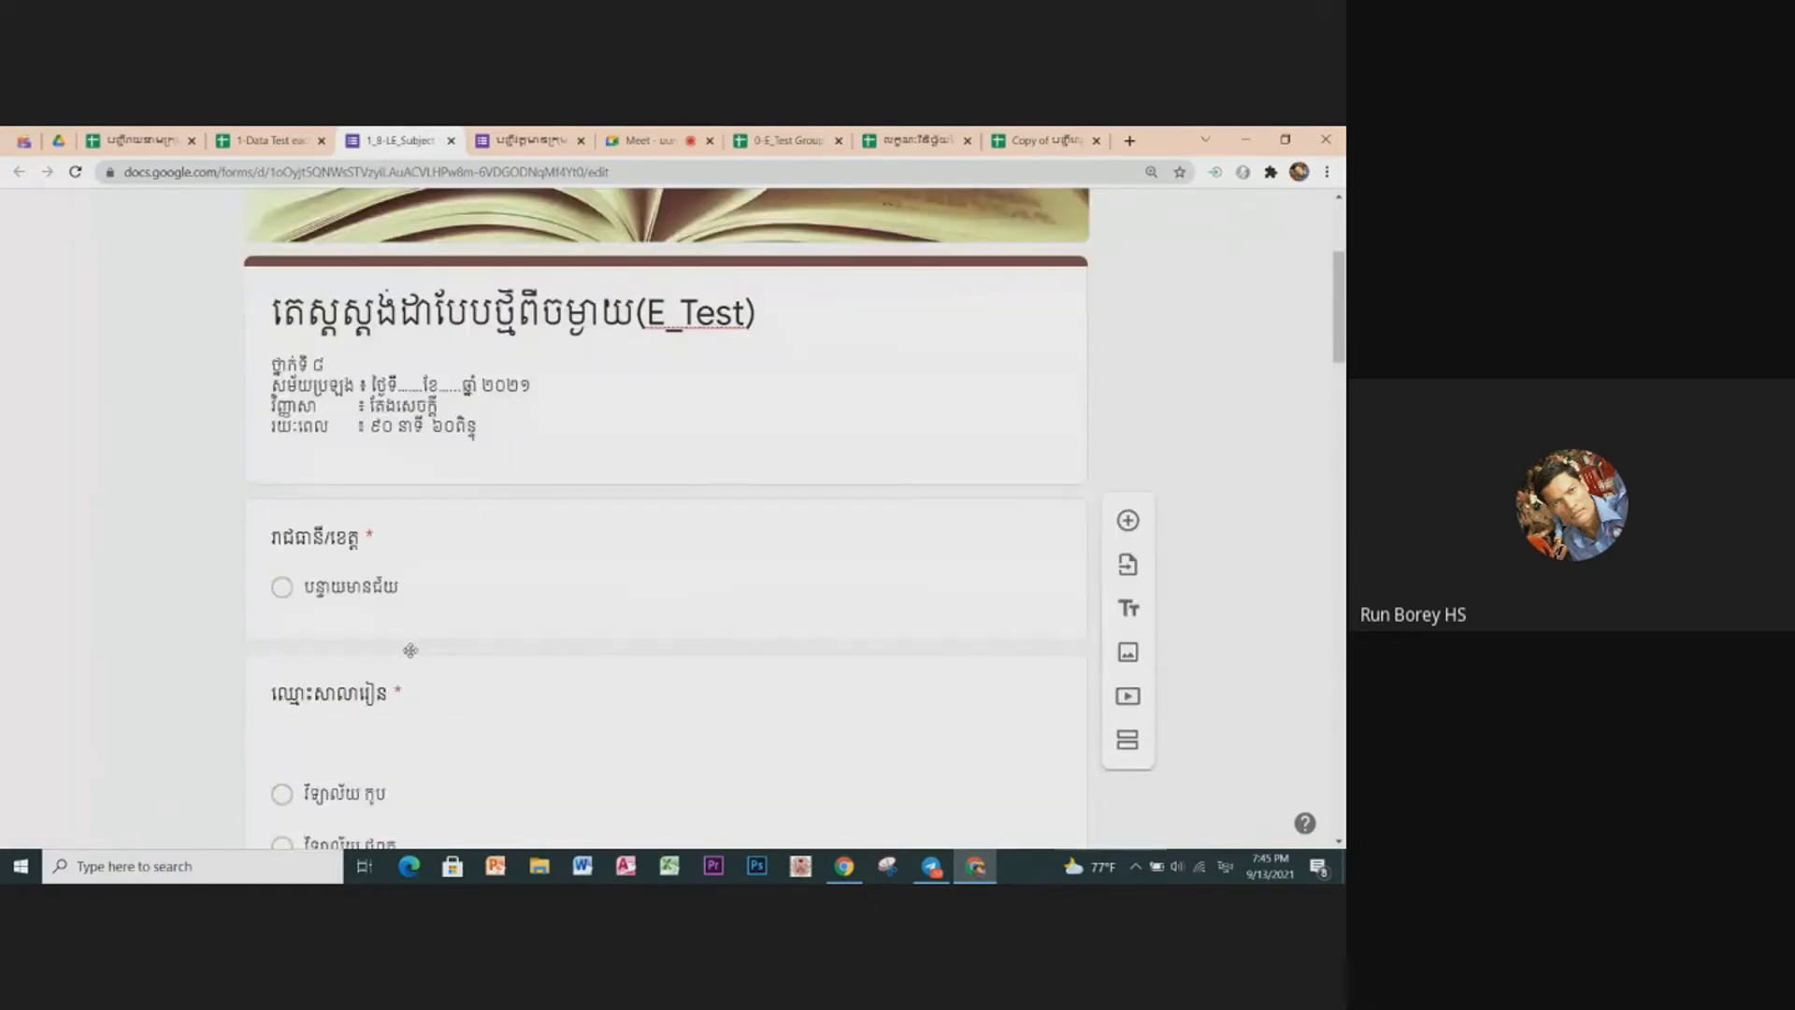
scroll(412, 657, "down", 2)
scroll(405, 657, "down", 2)
scroll(412, 657, "down", 5)
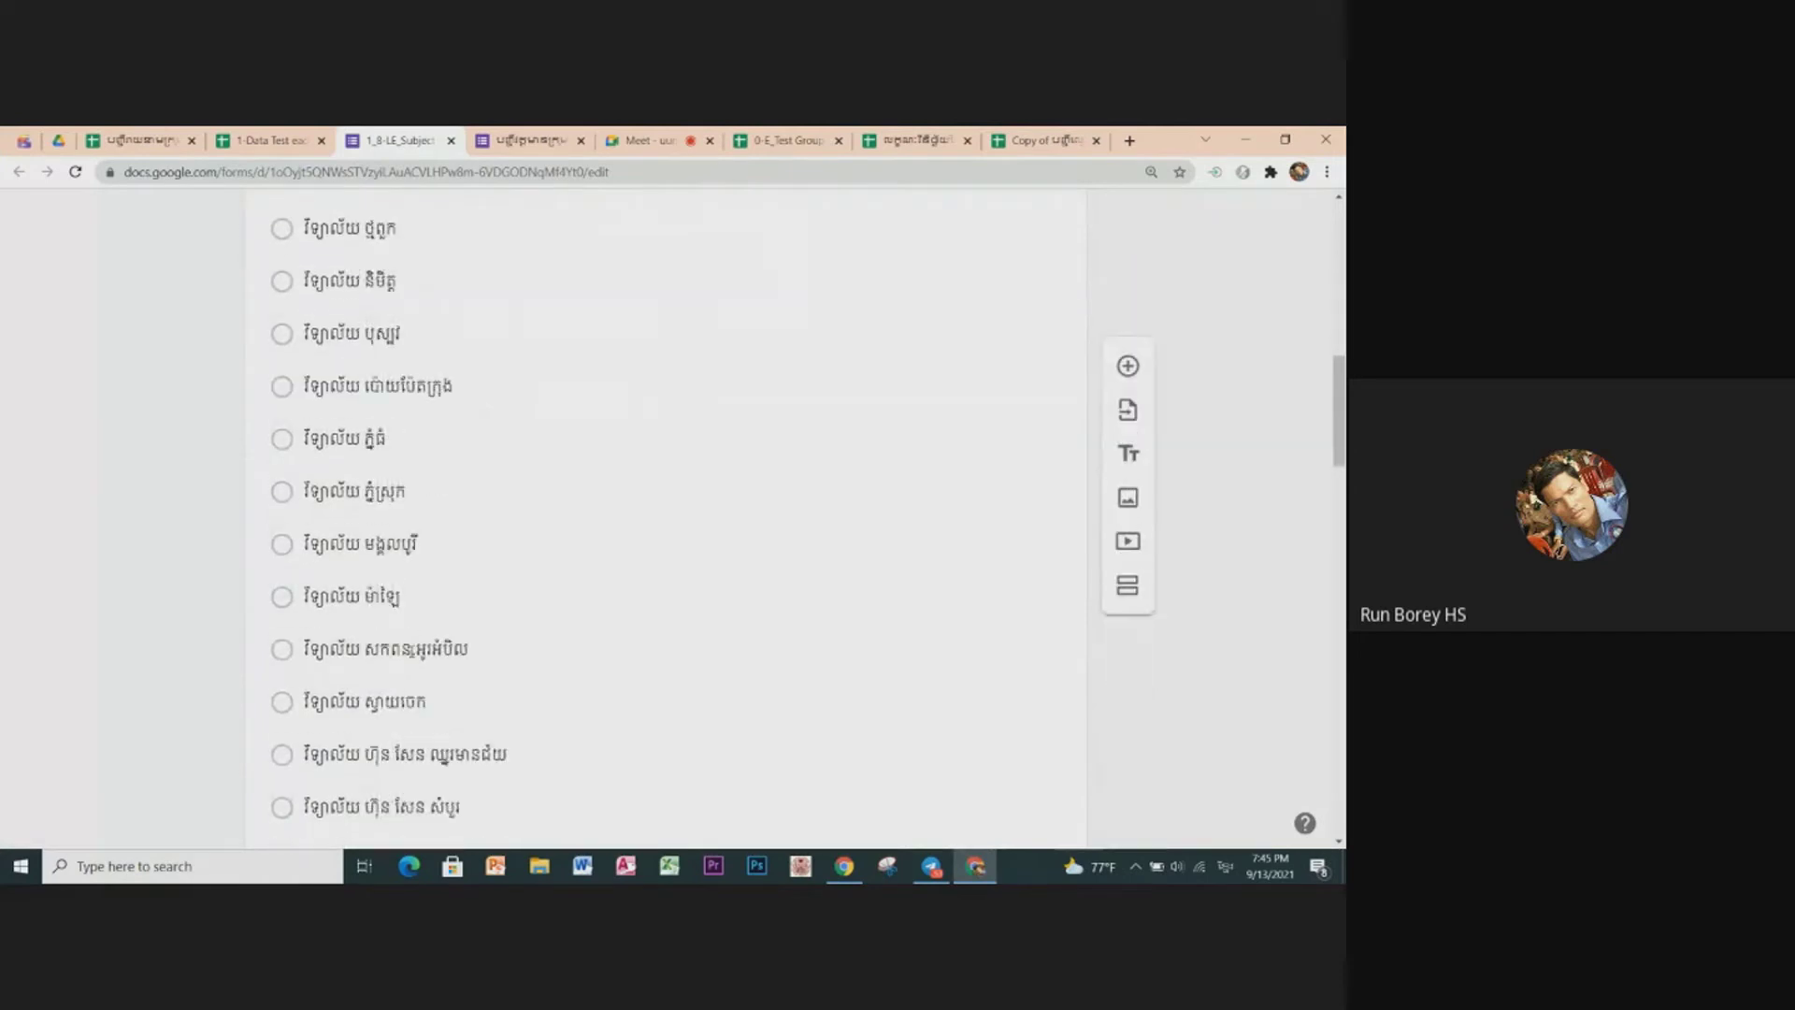
scroll(412, 657, "down", 3)
scroll(412, 657, "down", 5)
scroll(412, 657, "down", 4)
scroll(412, 657, "down", 4)
scroll(412, 657, "up", 1)
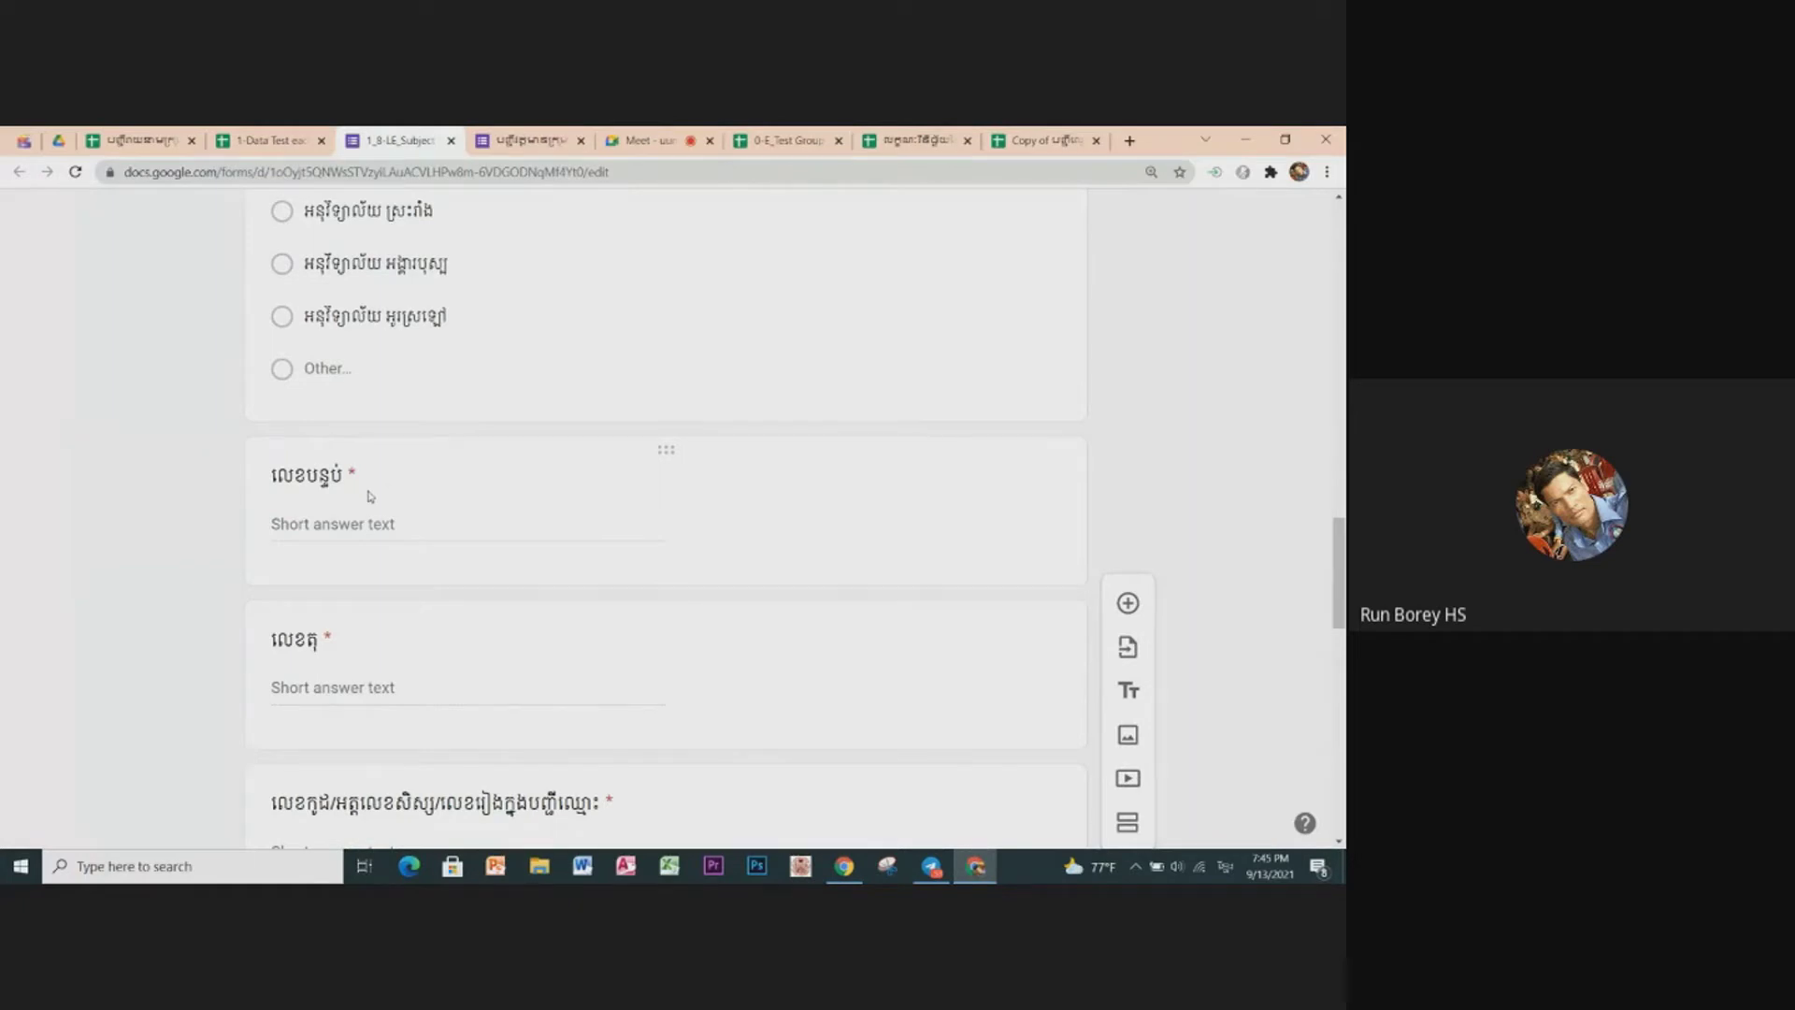
scroll(447, 682, "down", 1)
scroll(447, 674, "down", 2)
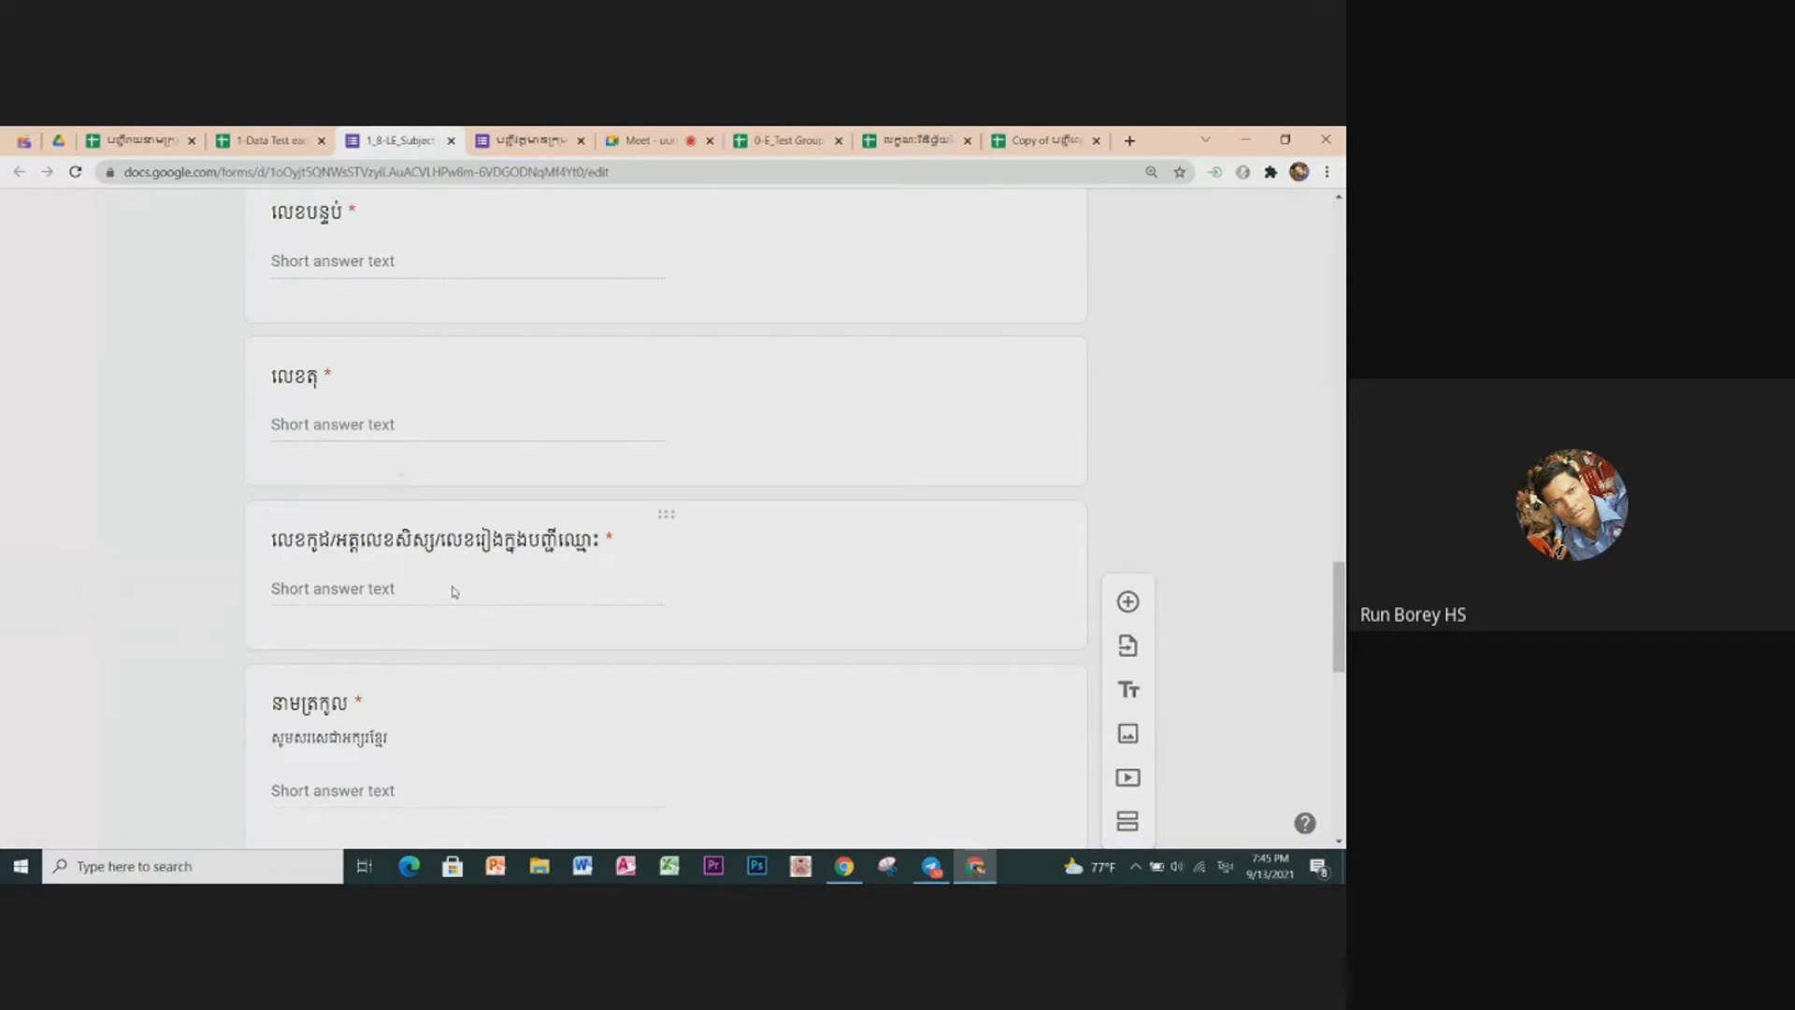
scroll(426, 651, "down", 10)
triple_click(421, 655)
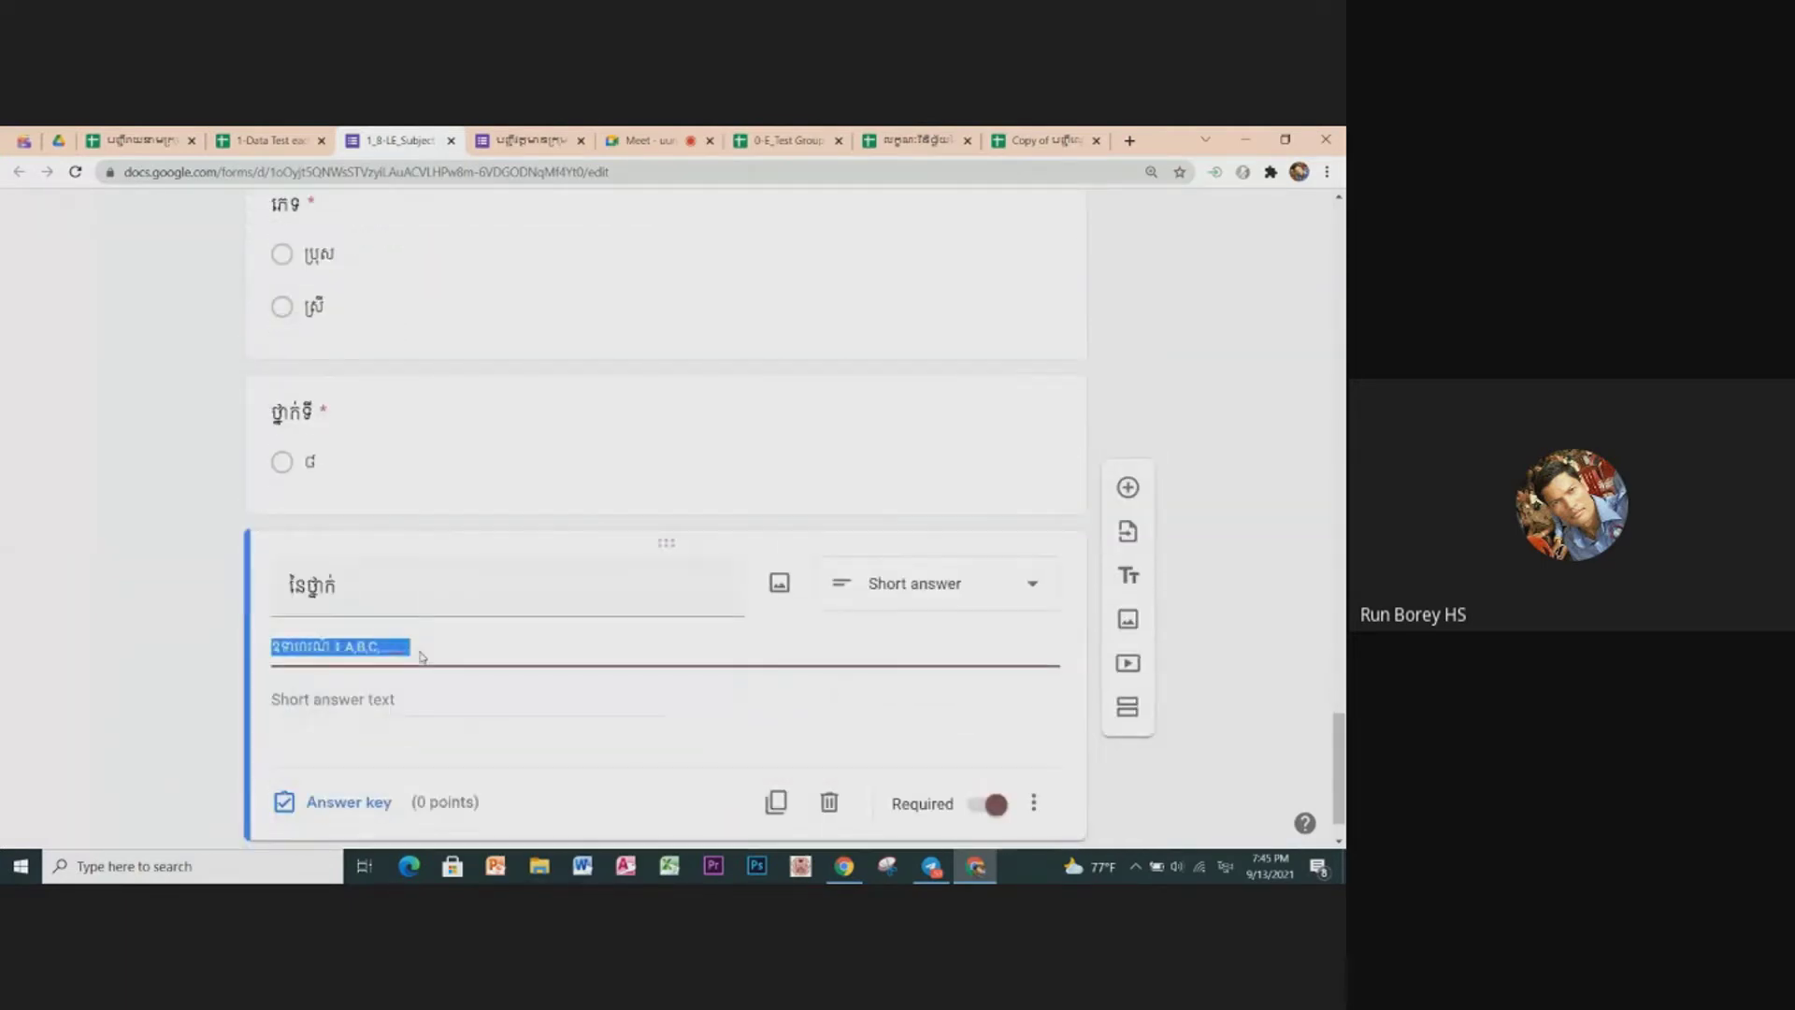
scroll(421, 654, "up", 3)
scroll(421, 655, "up", 1)
scroll(420, 653, "up", 3)
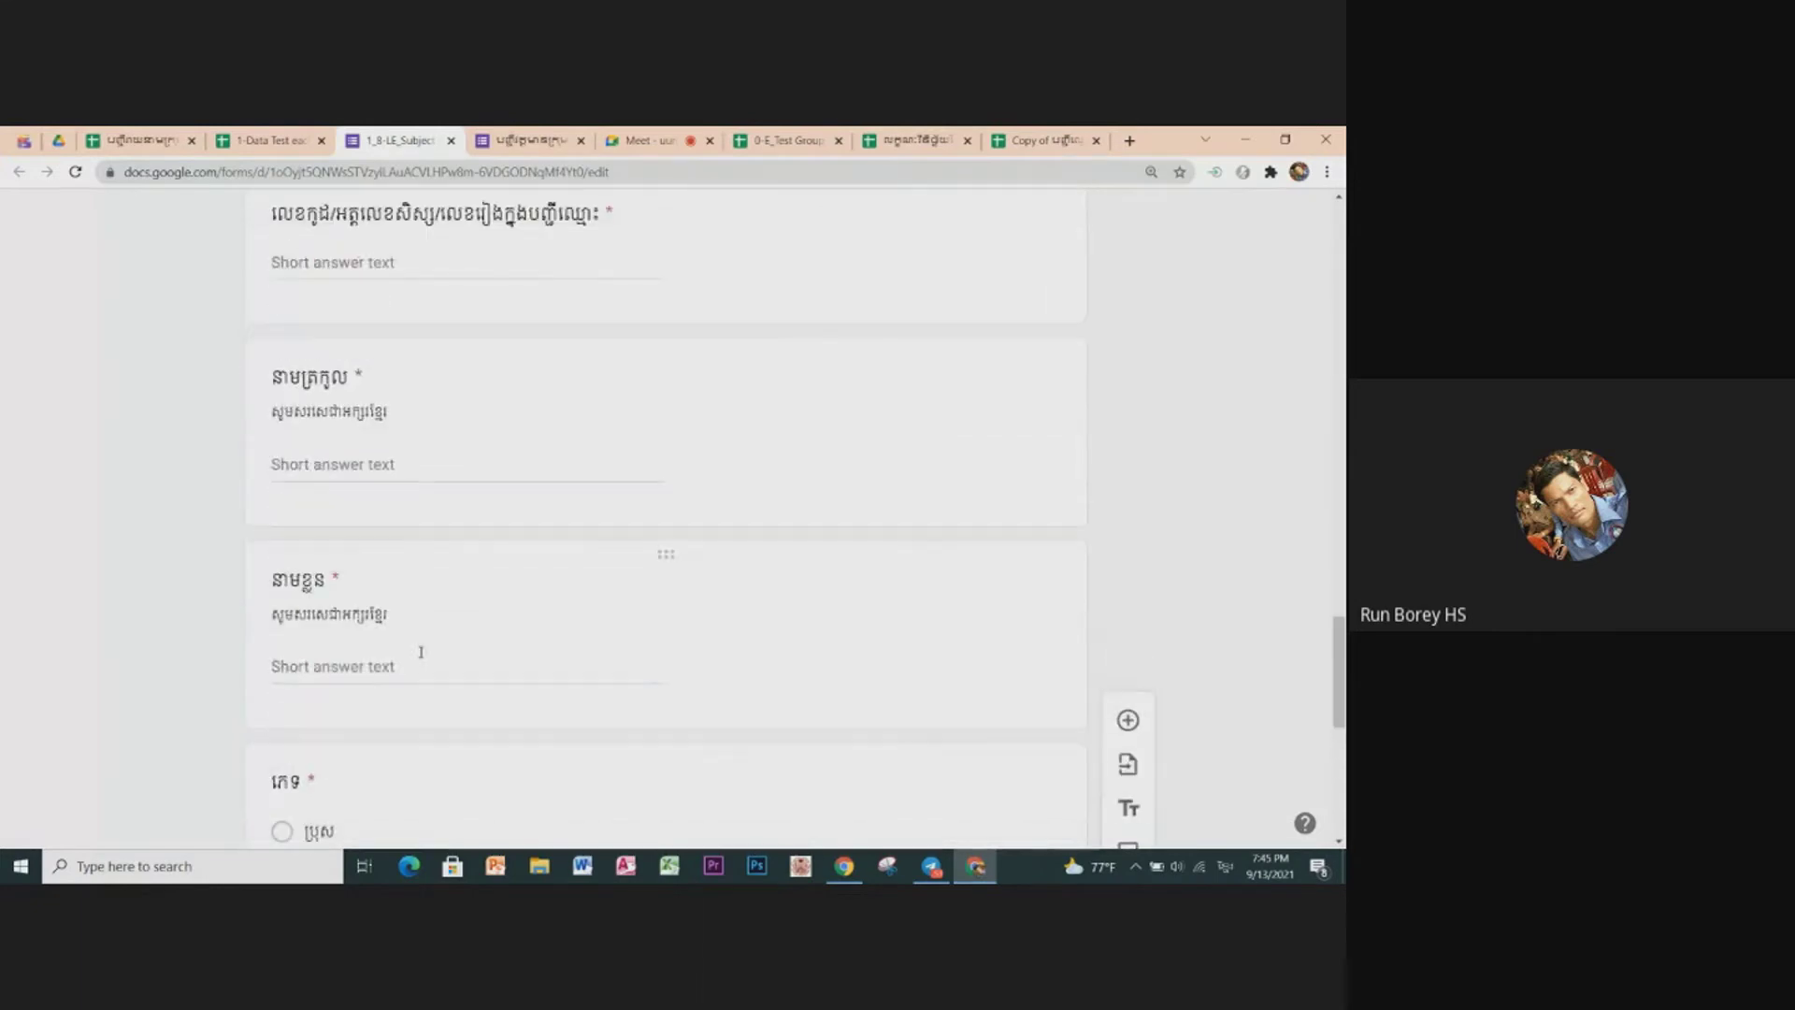
scroll(421, 652, "up", 3)
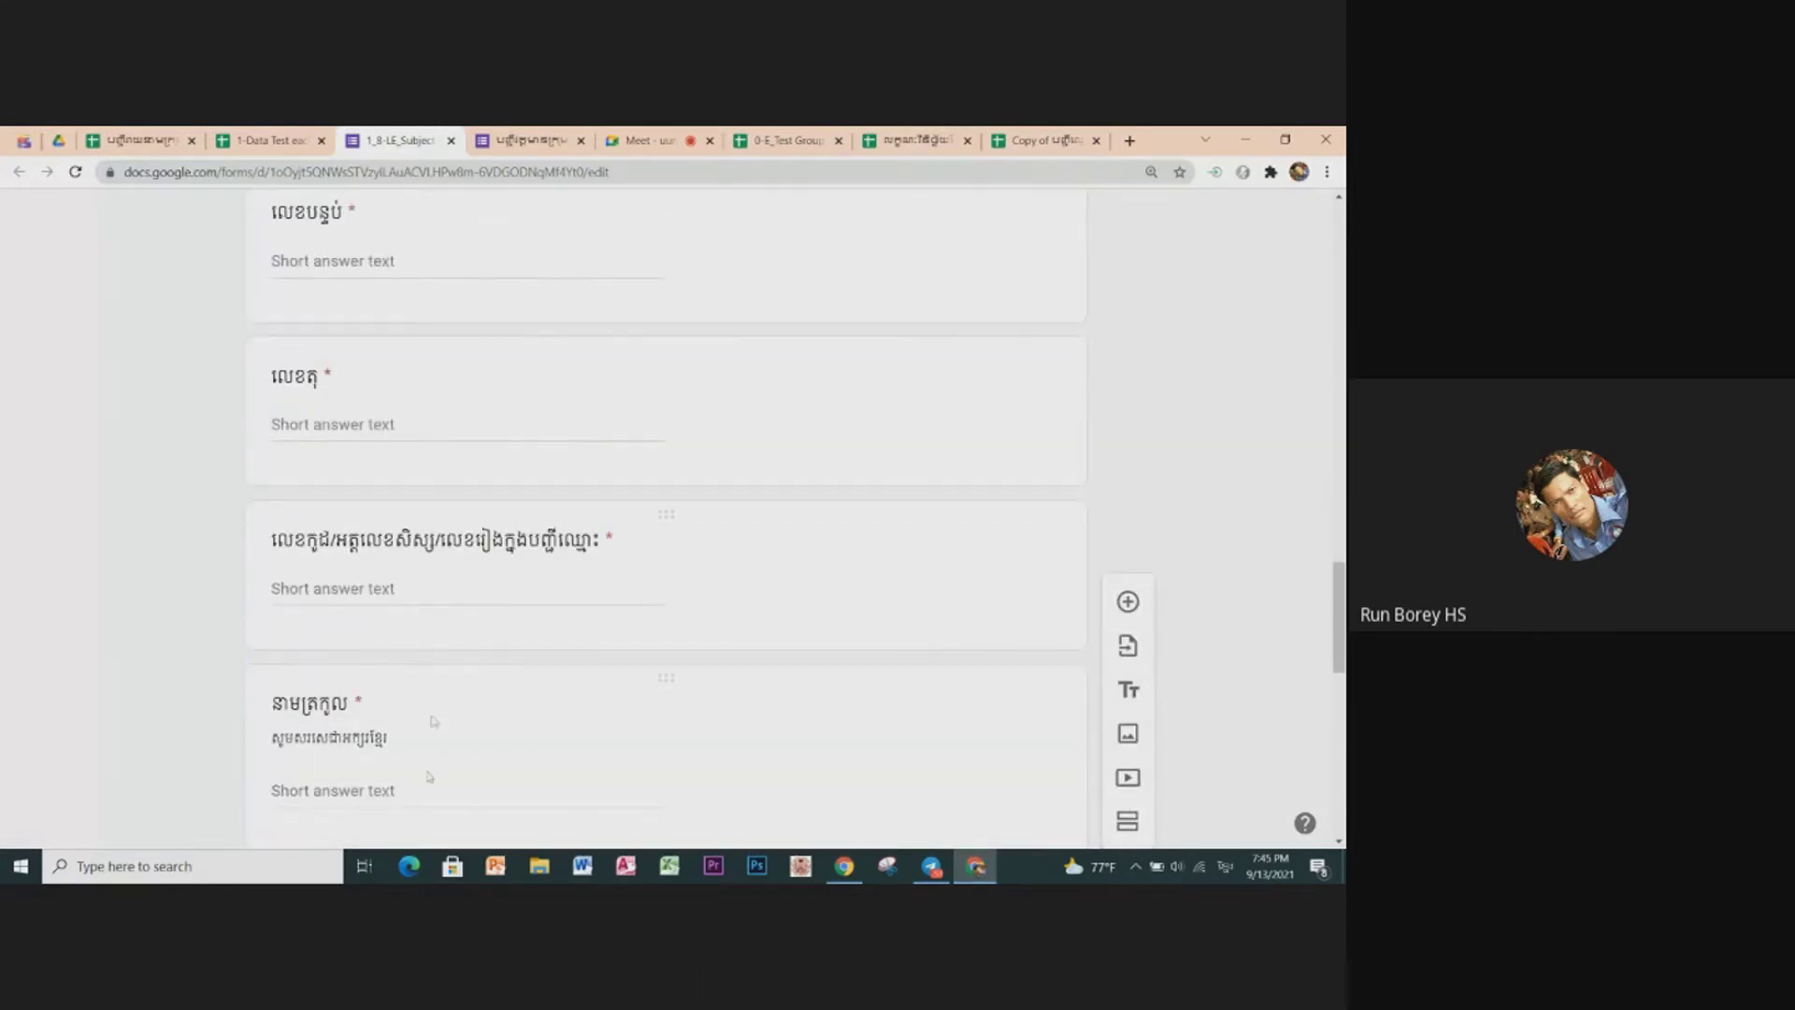
scroll(429, 778, "down", 2)
scroll(429, 778, "down", 2)
scroll(429, 778, "down", 1)
scroll(429, 777, "down", 1)
scroll(429, 778, "up", 4)
scroll(430, 775, "up", 1)
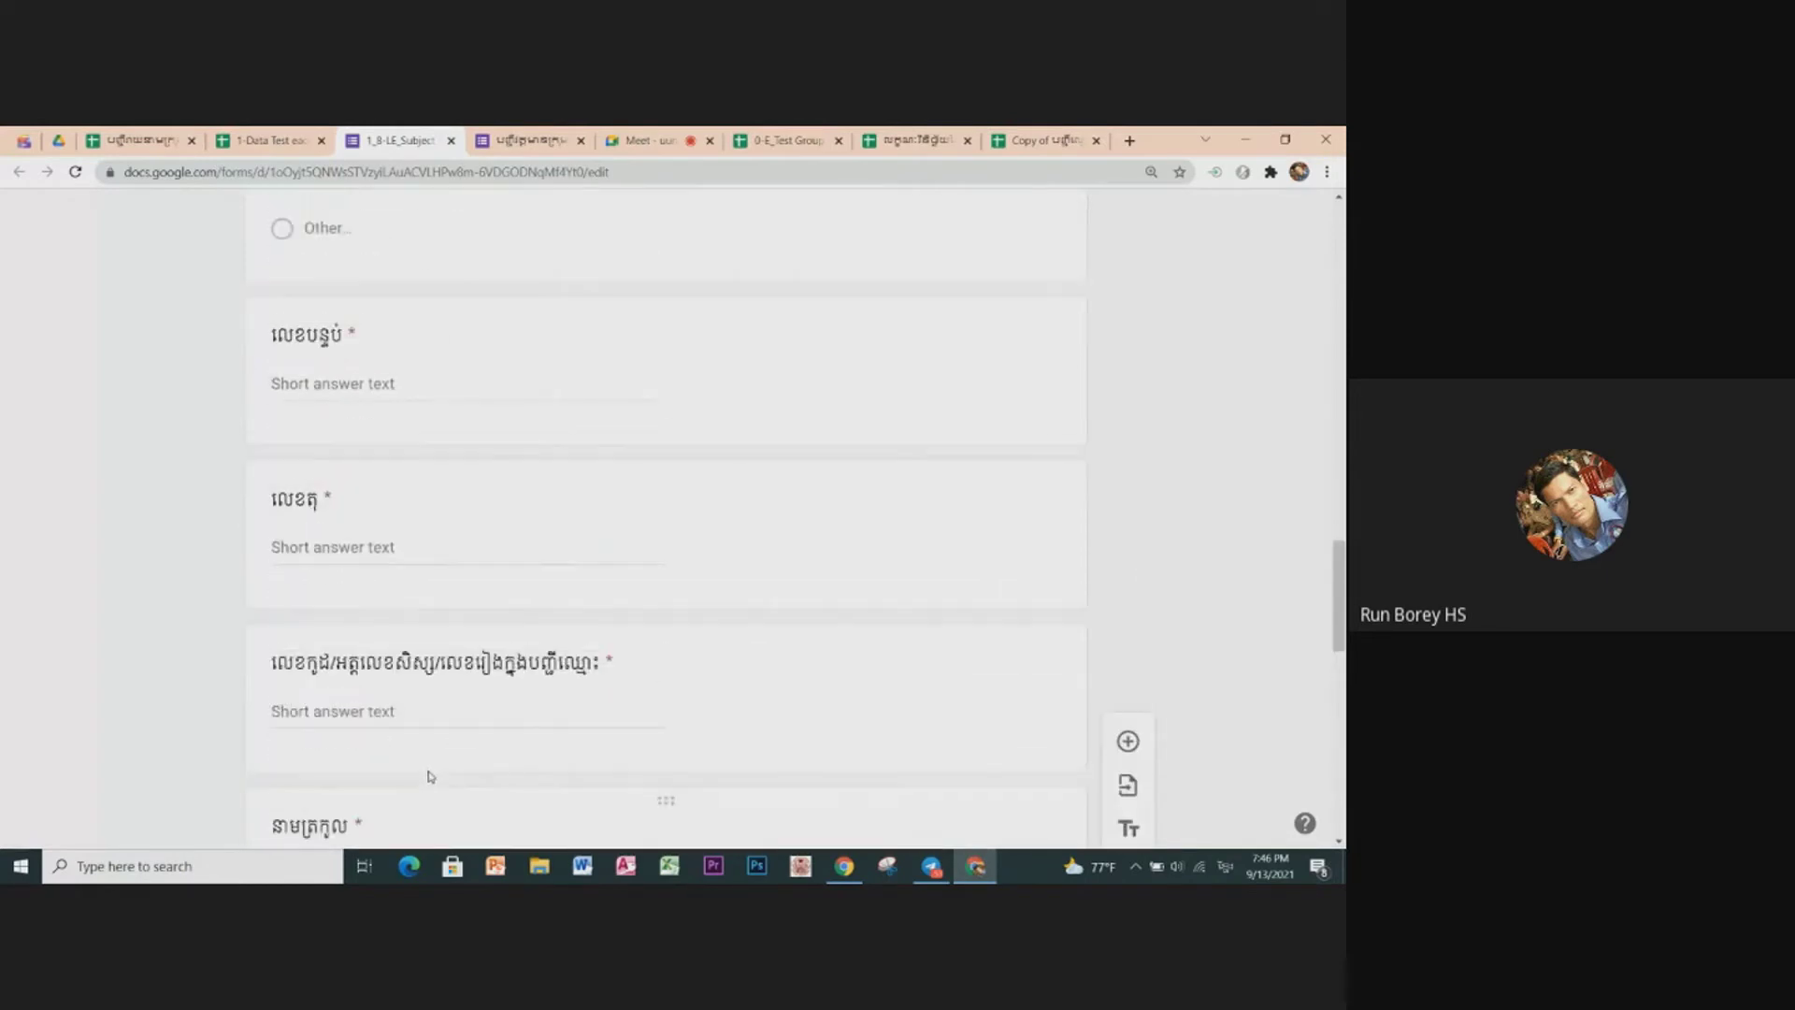
scroll(431, 775, "up", 2)
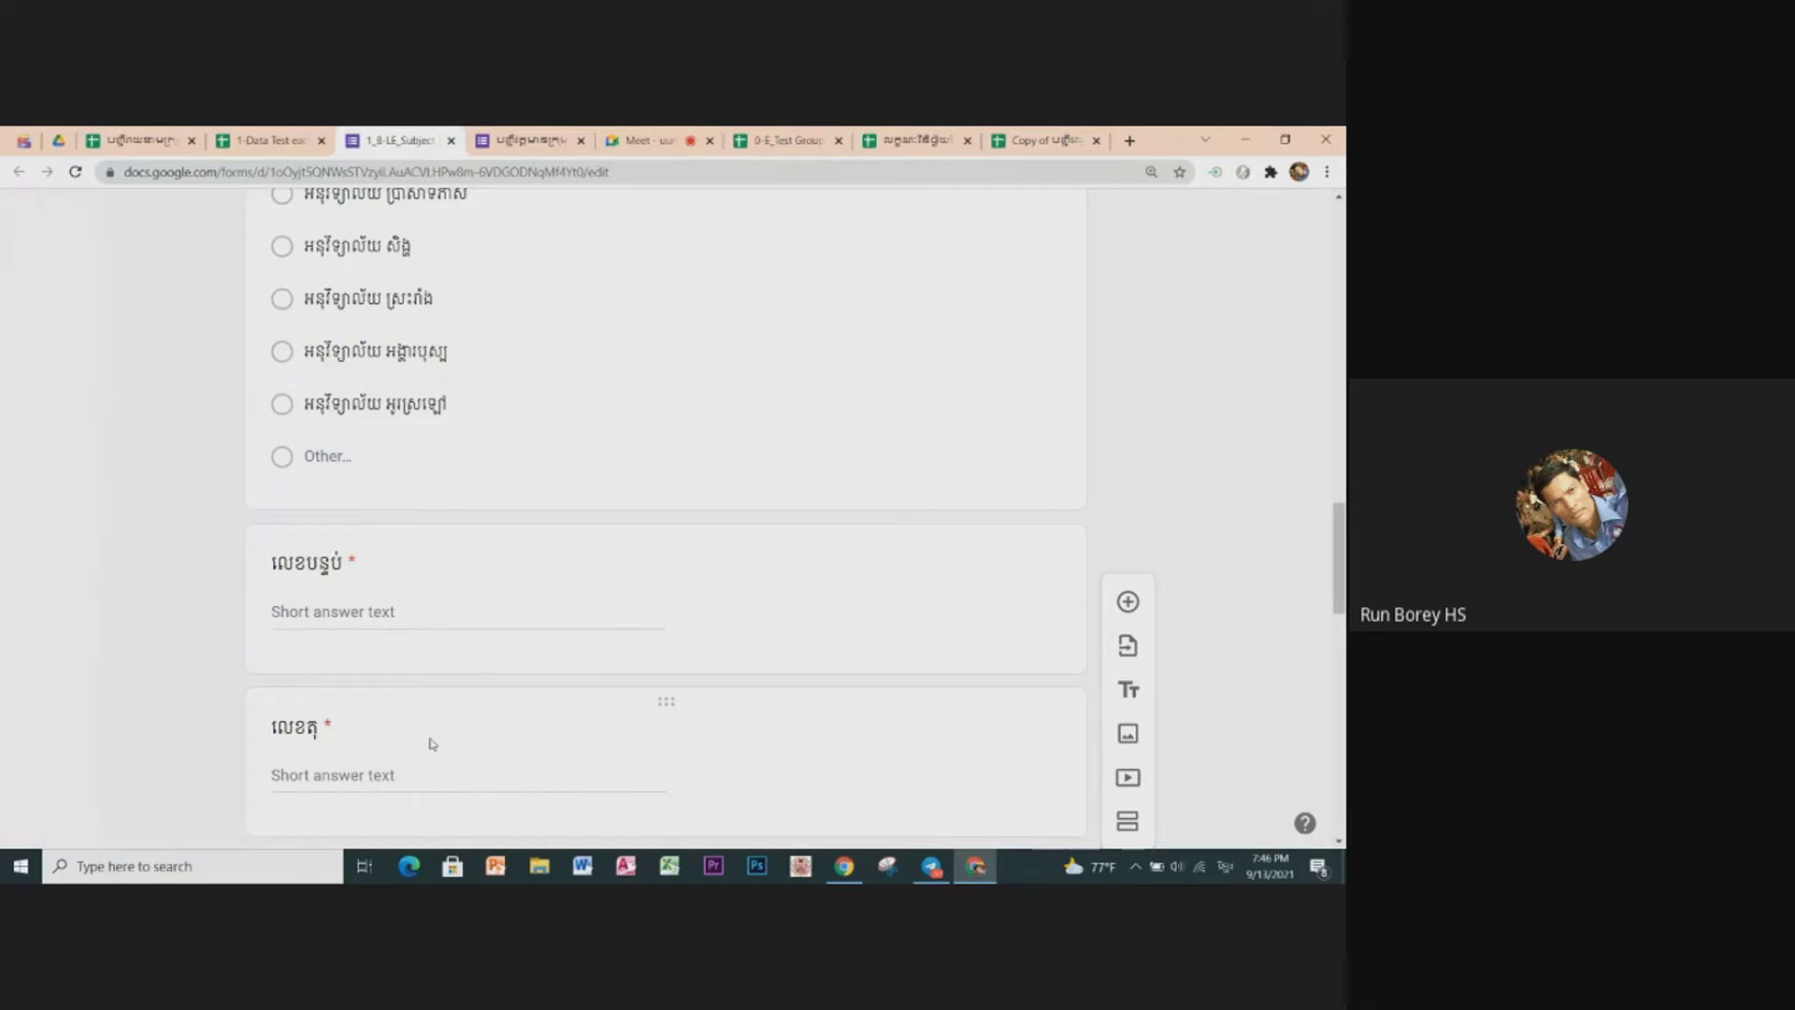
scroll(432, 744, "down", 2)
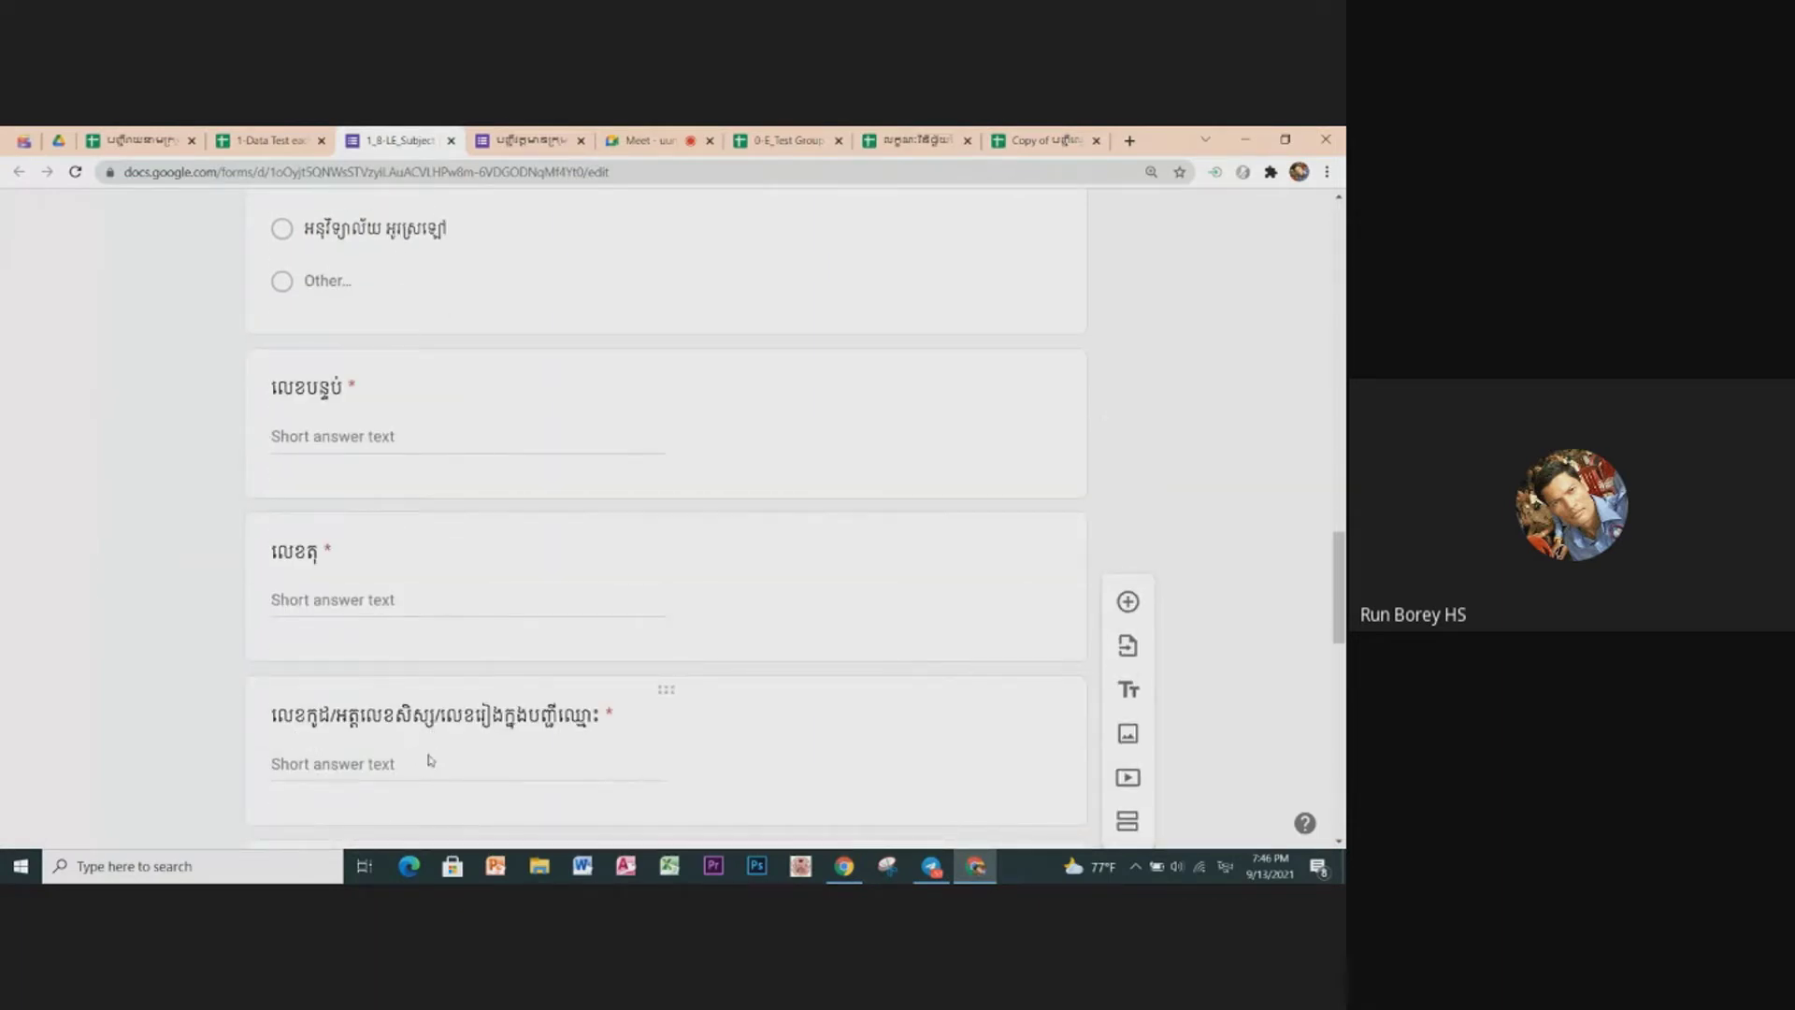
scroll(506, 705, "up", 10)
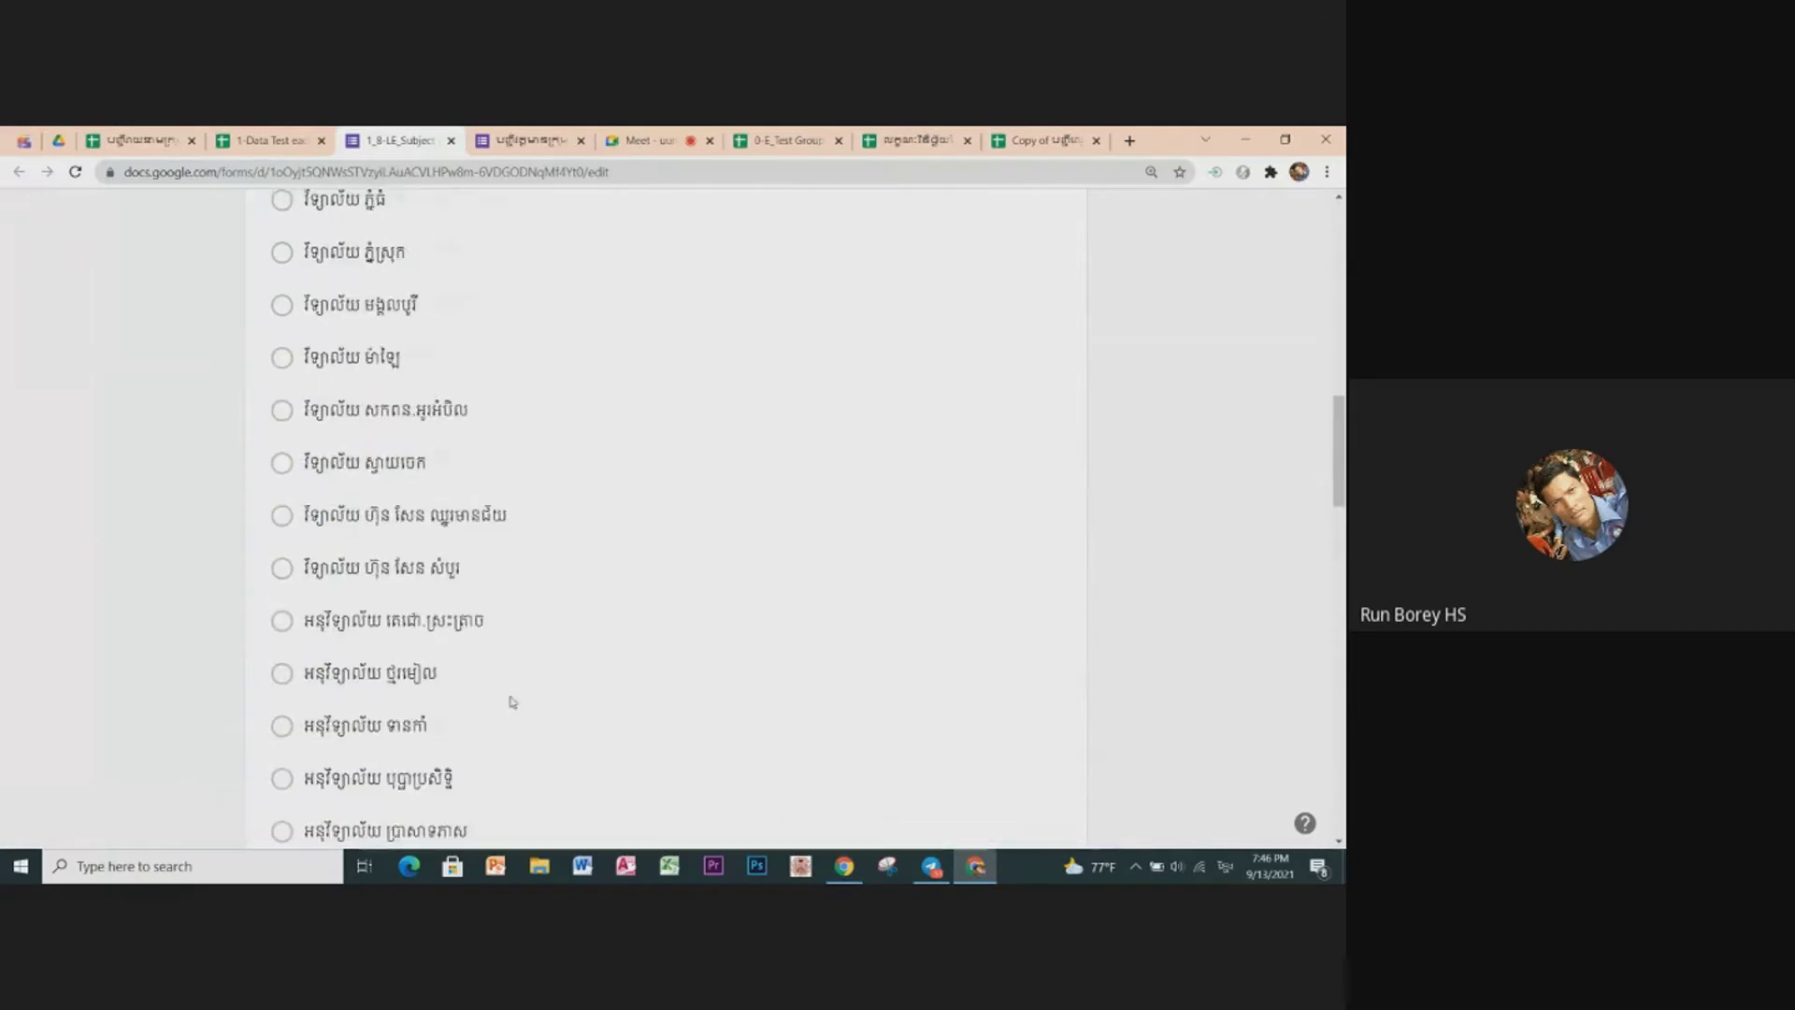
scroll(508, 701, "up", 10)
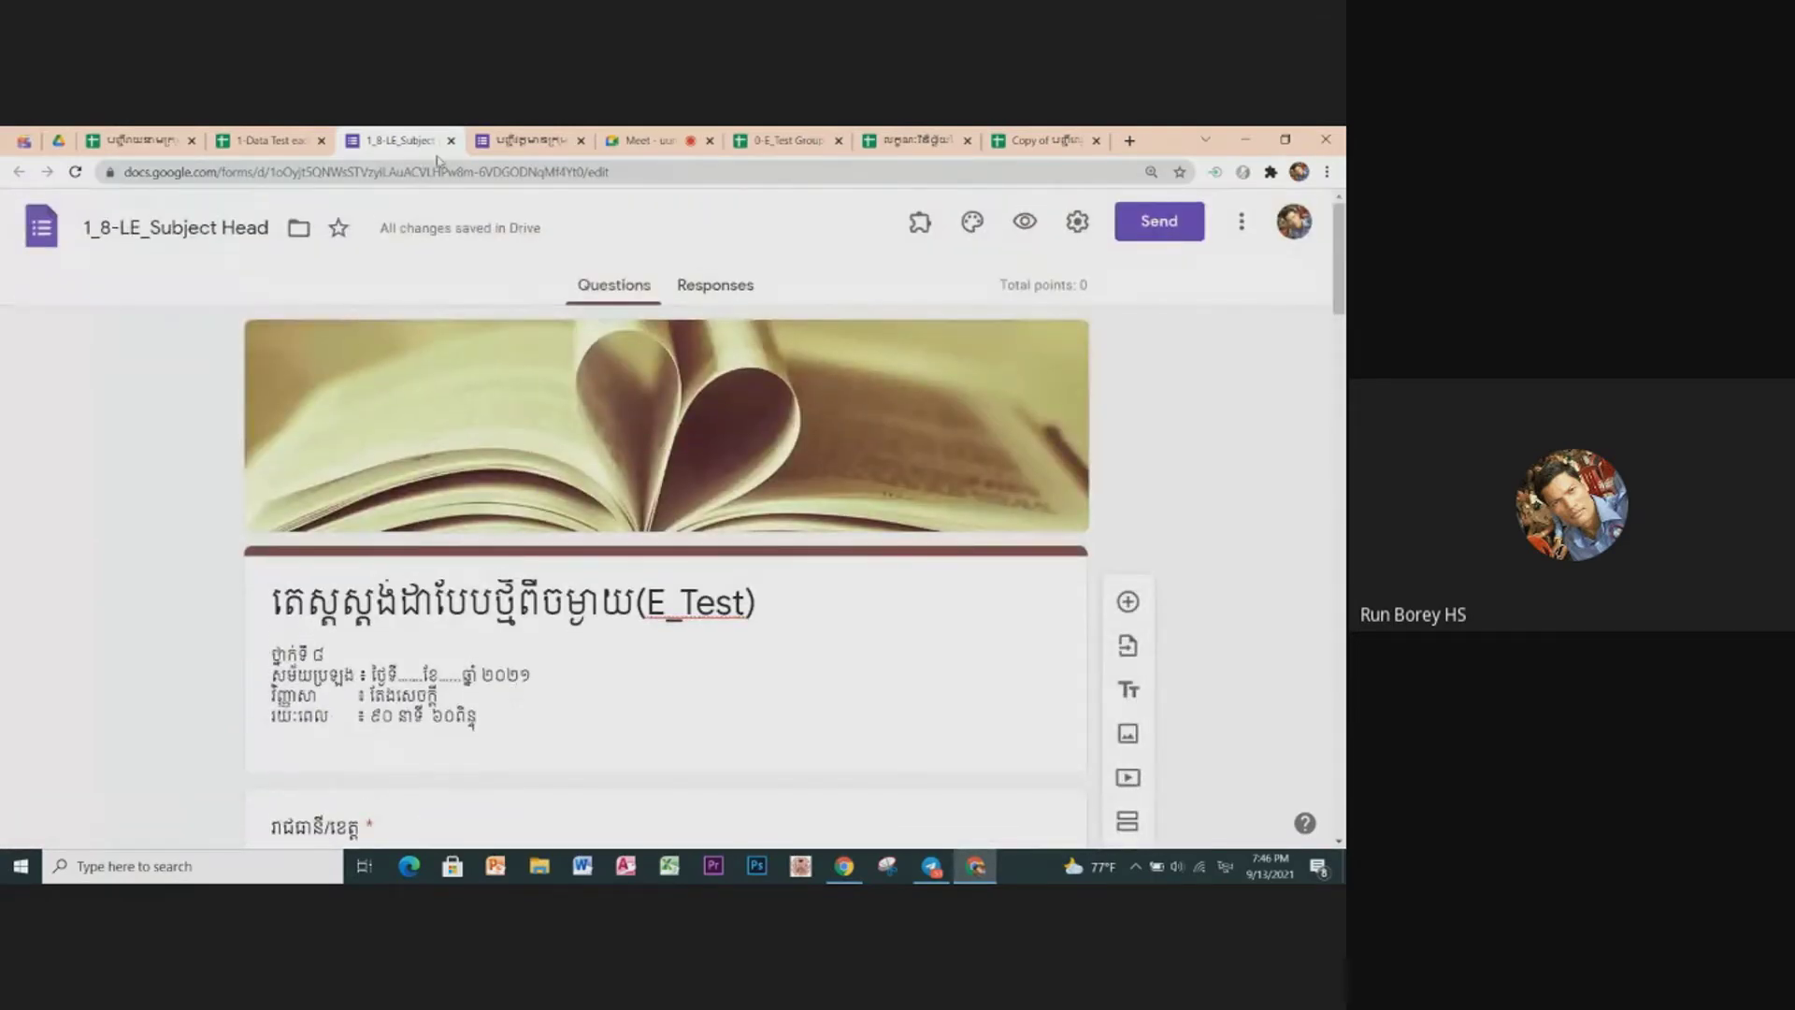
Step: Close the LE form and open 1_8-PH_Subject Head from the physics row's teacher link
left_click(452, 141)
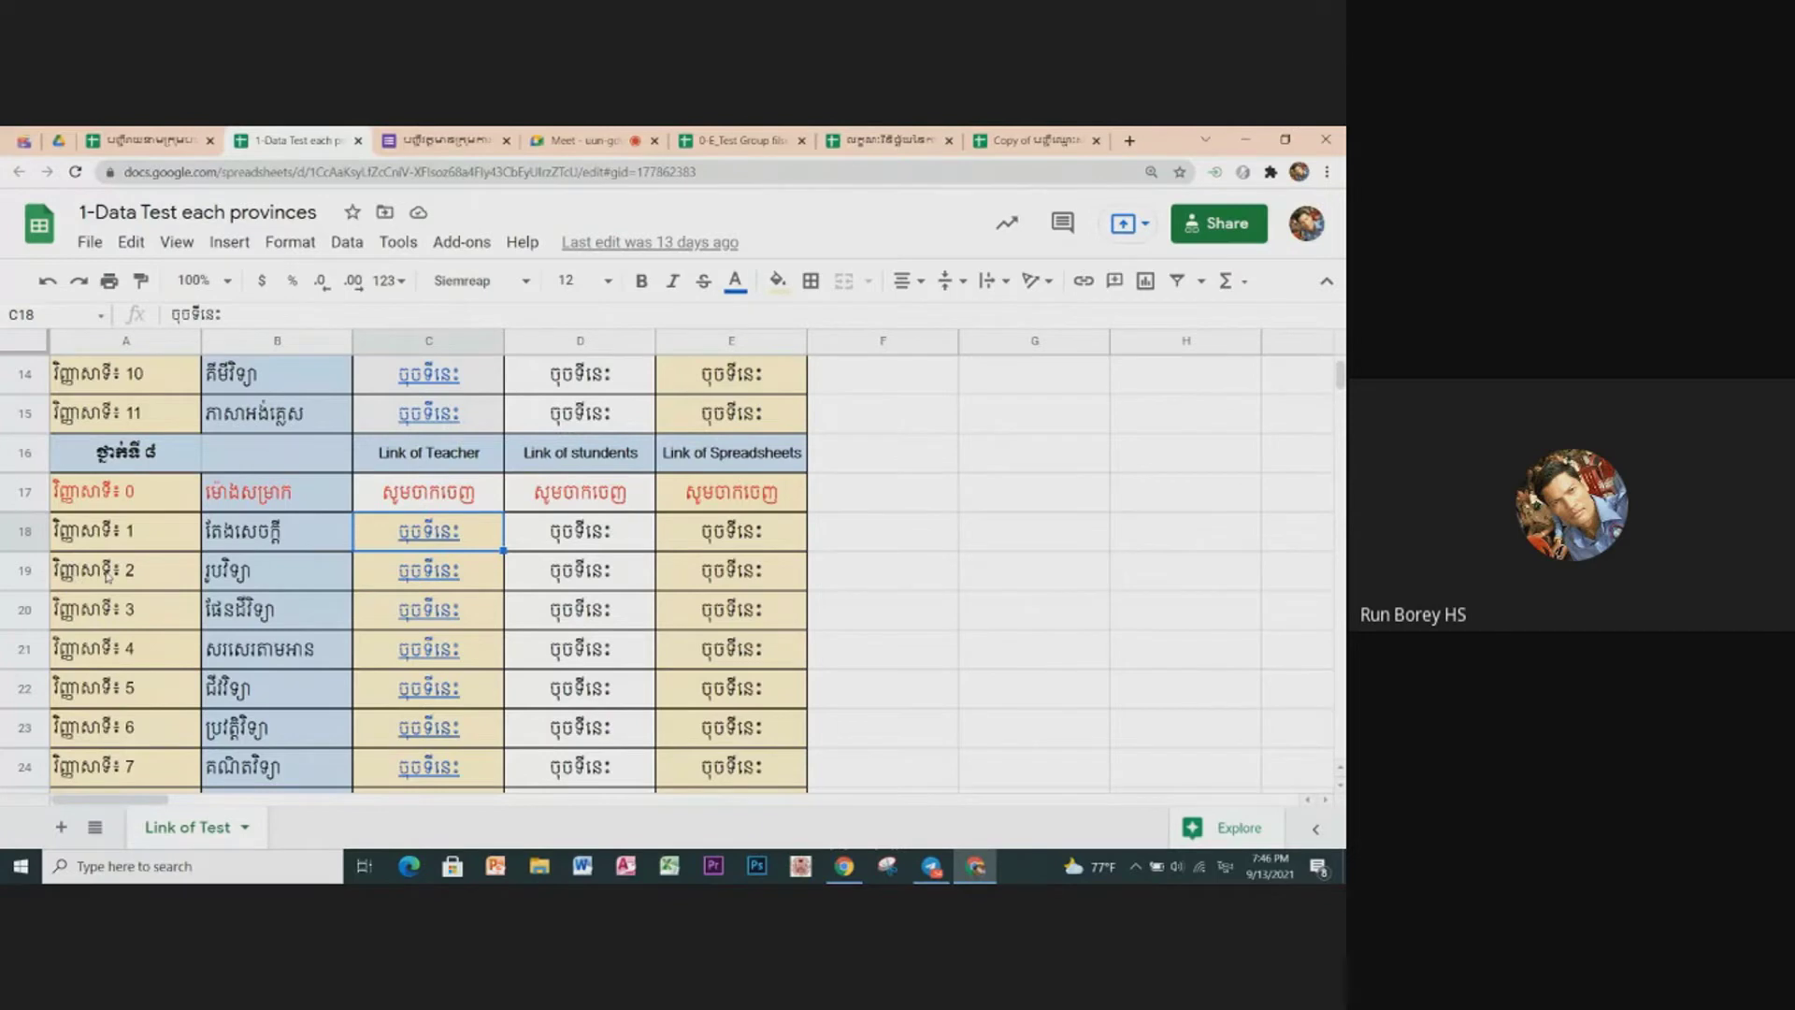
mouse_move(428, 570)
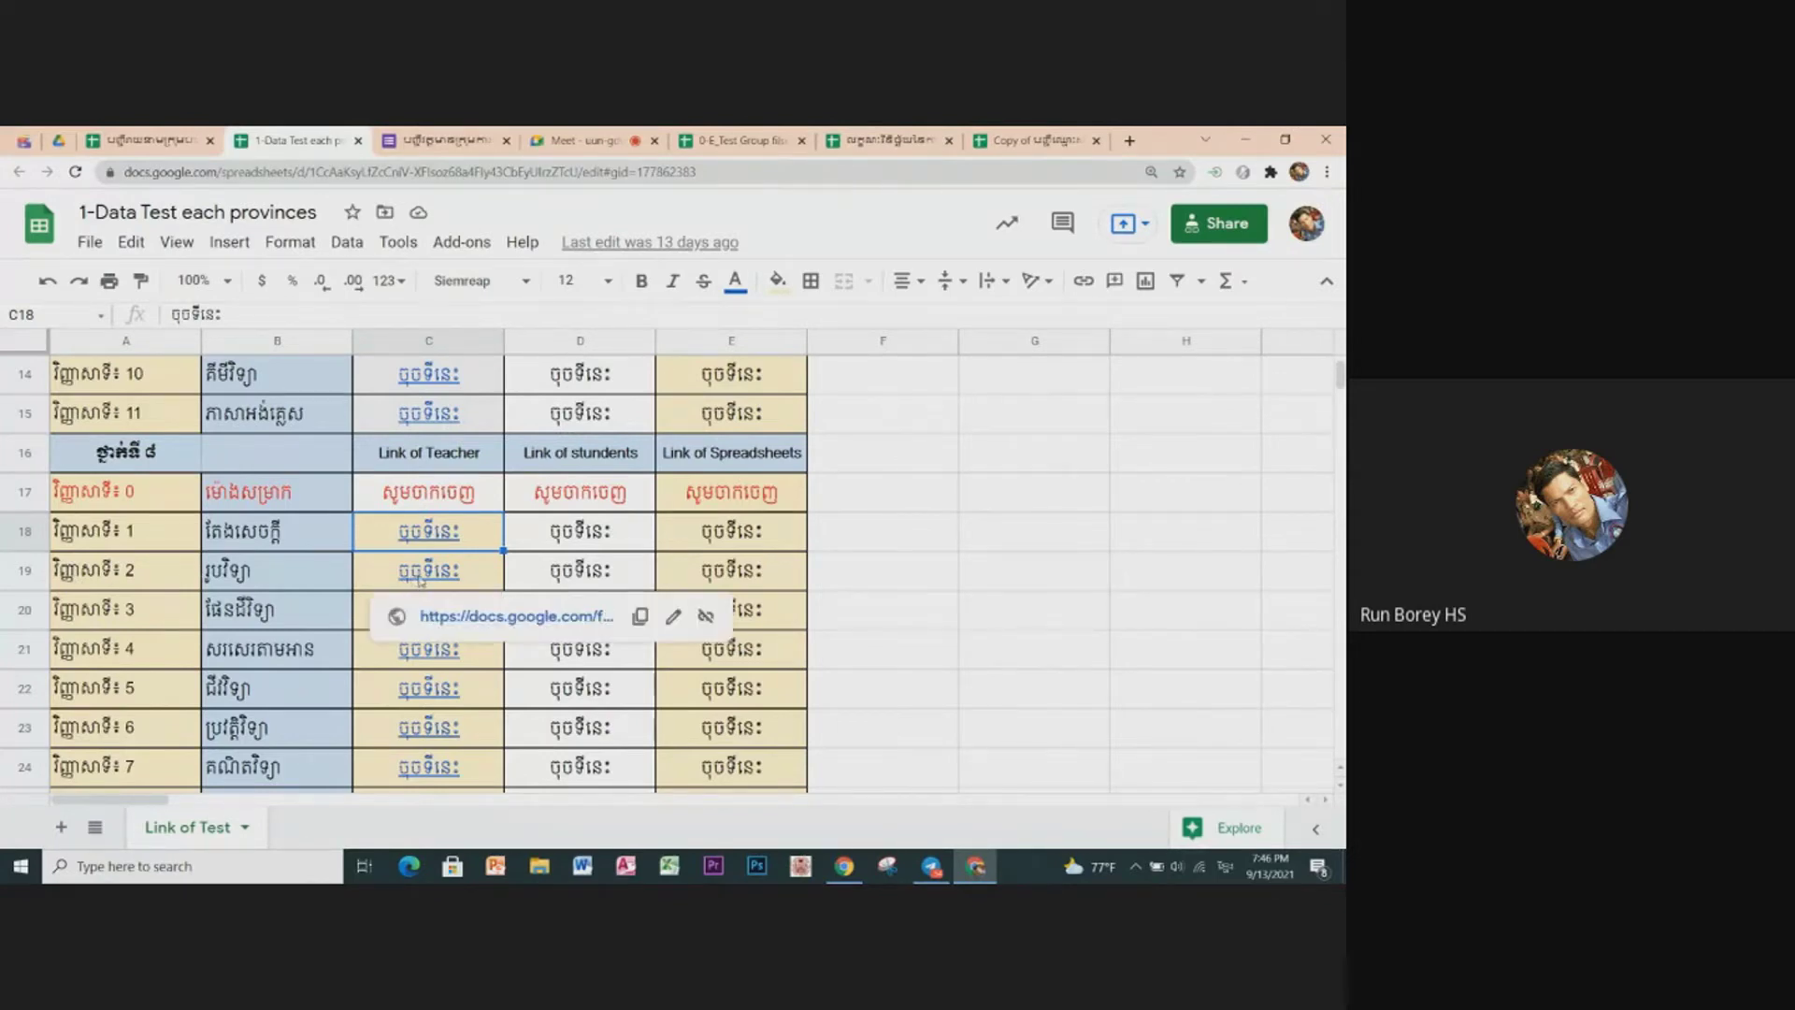
left_click(468, 615)
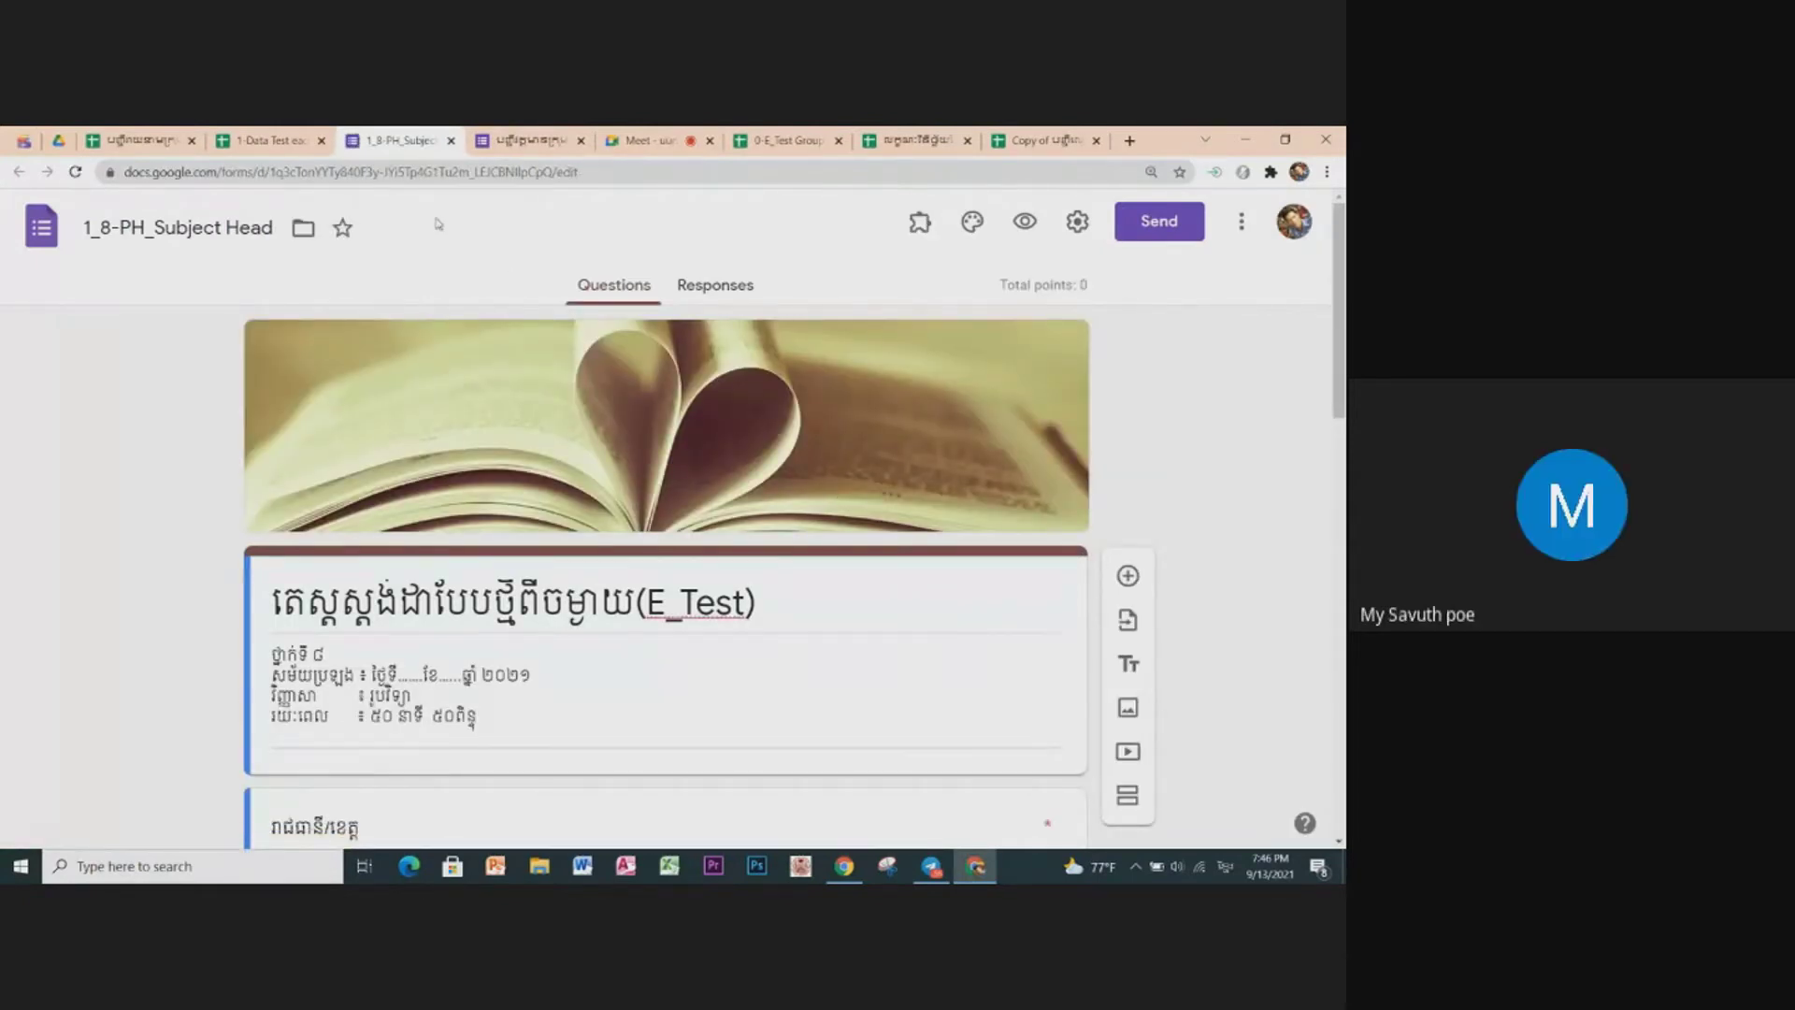
left_click(664, 143)
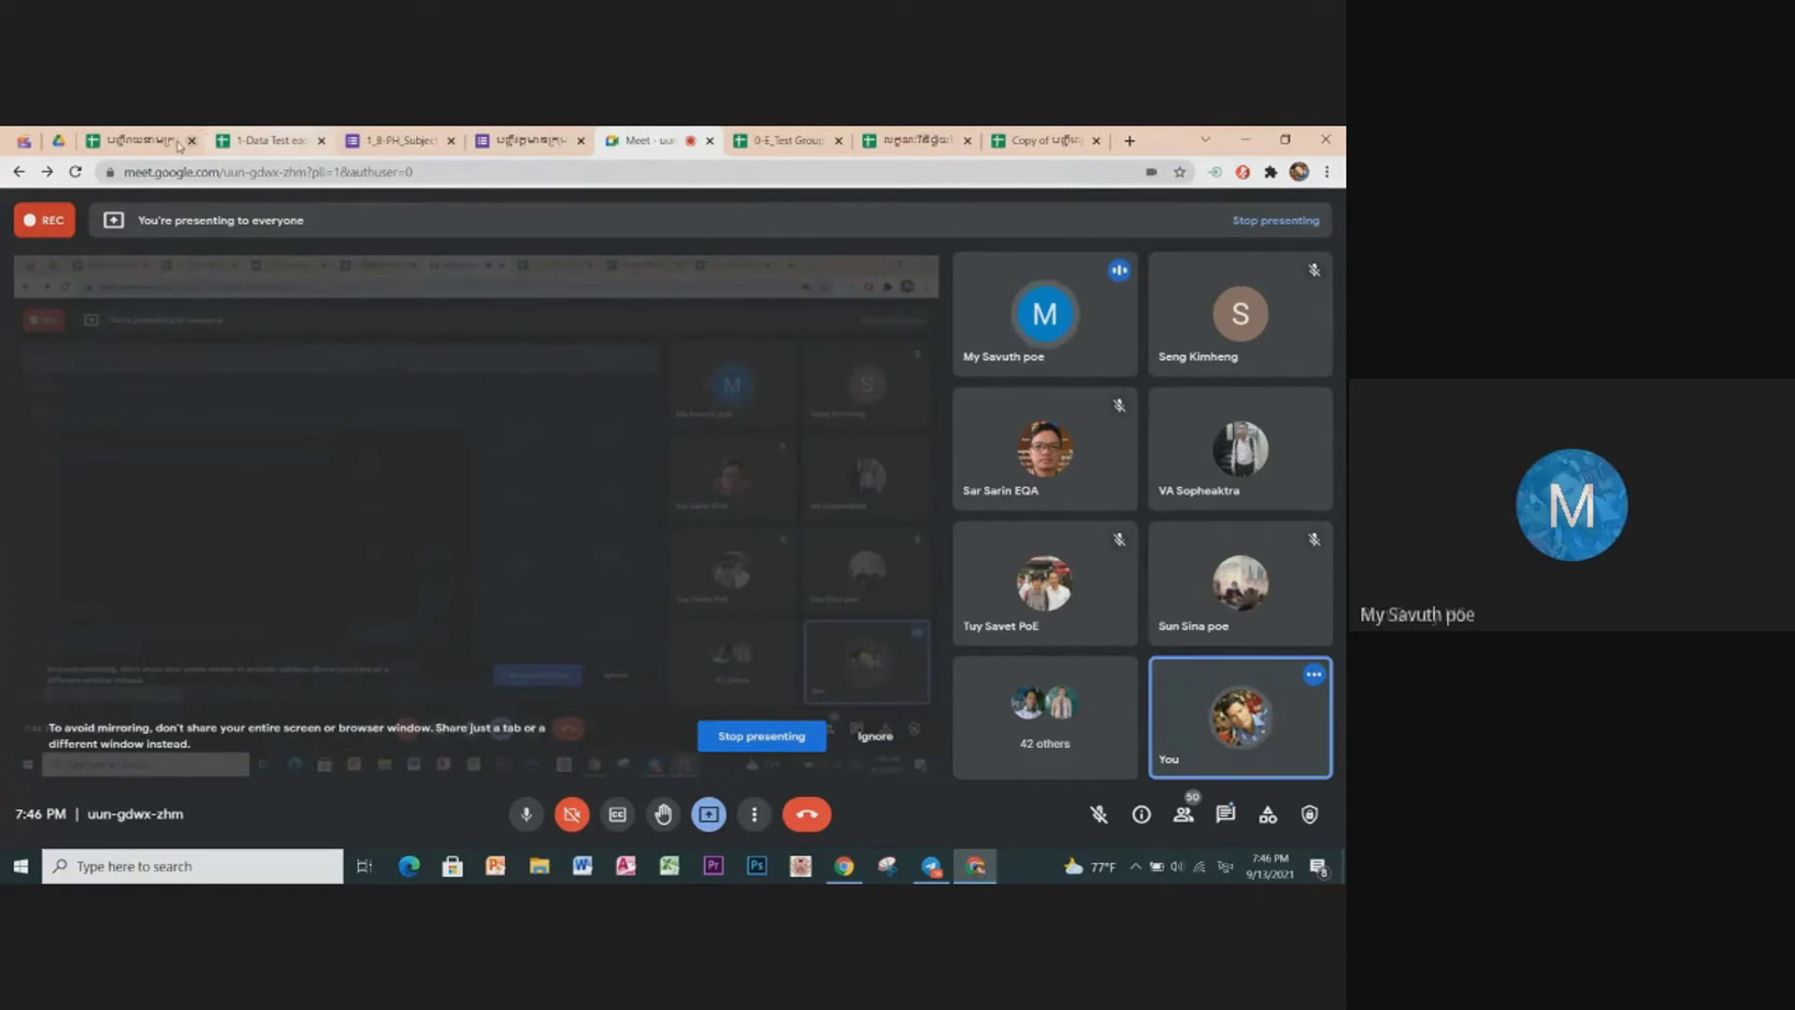
left_click(143, 145)
left_click(269, 142)
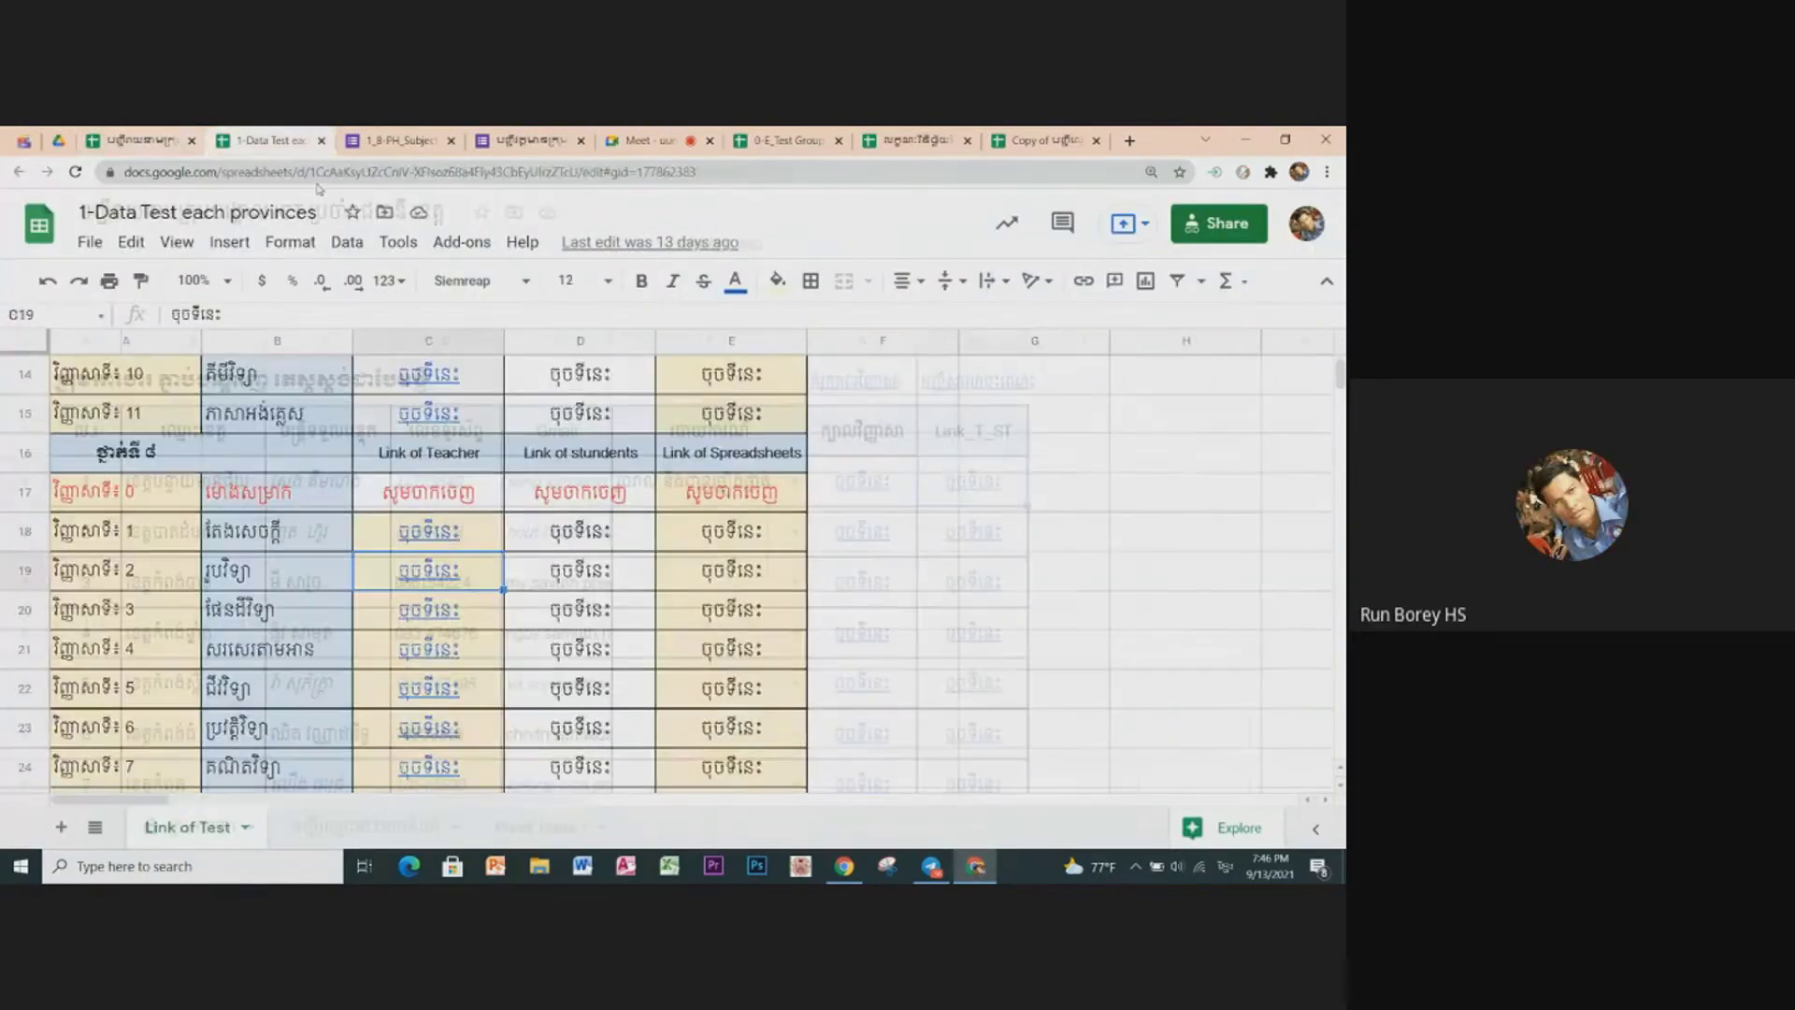
left_click(392, 143)
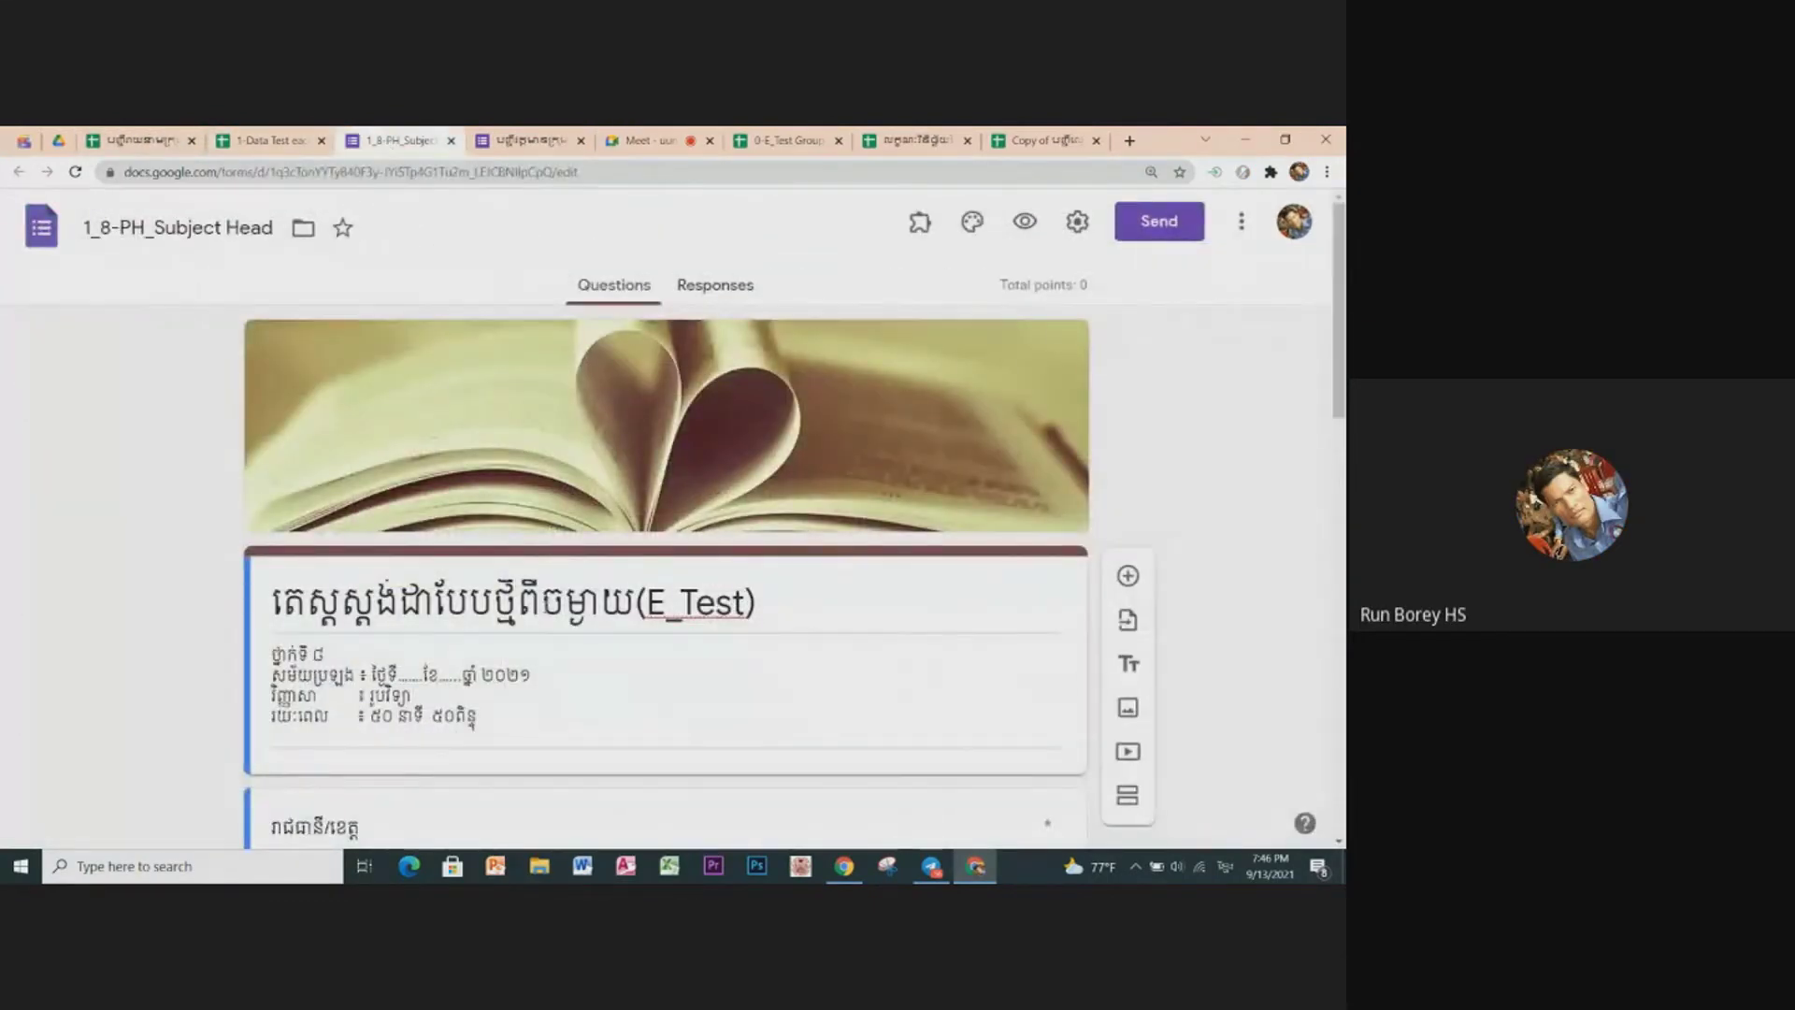
Step: Put the PH form's required multiple-choice province question into edit mode
scroll(545, 608, "down", 3)
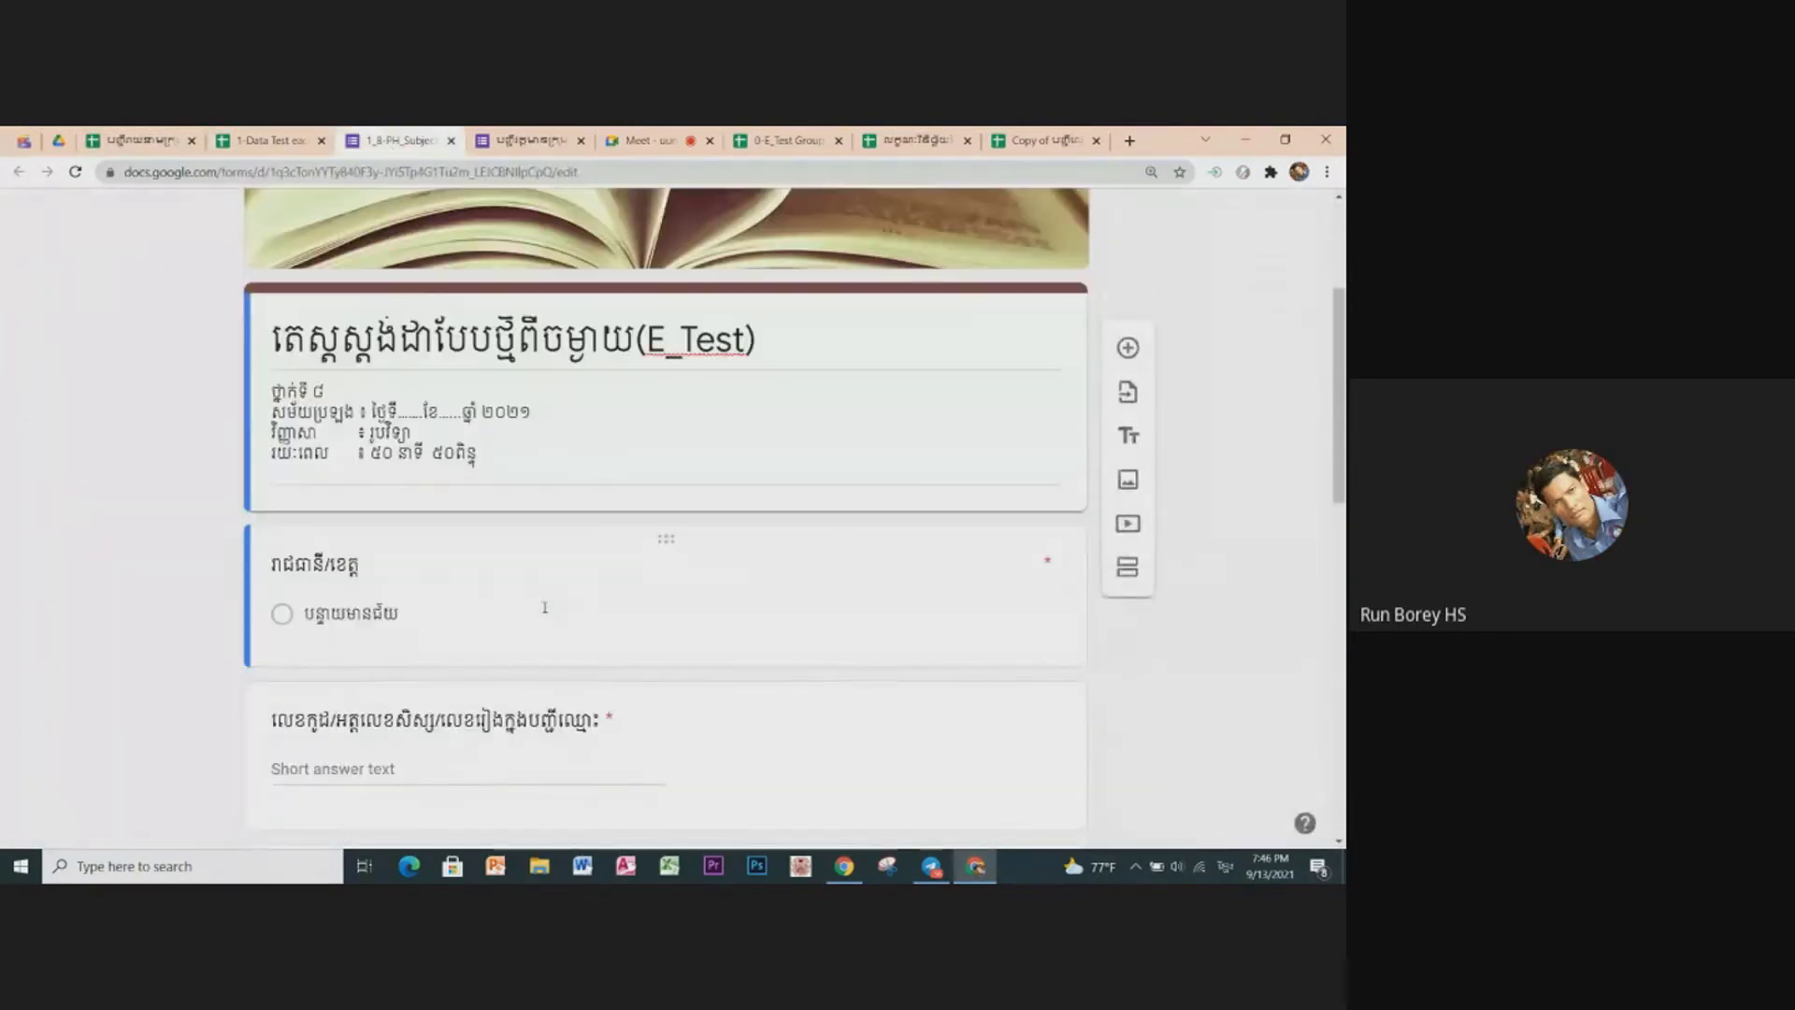
scroll(545, 608, "up", 1)
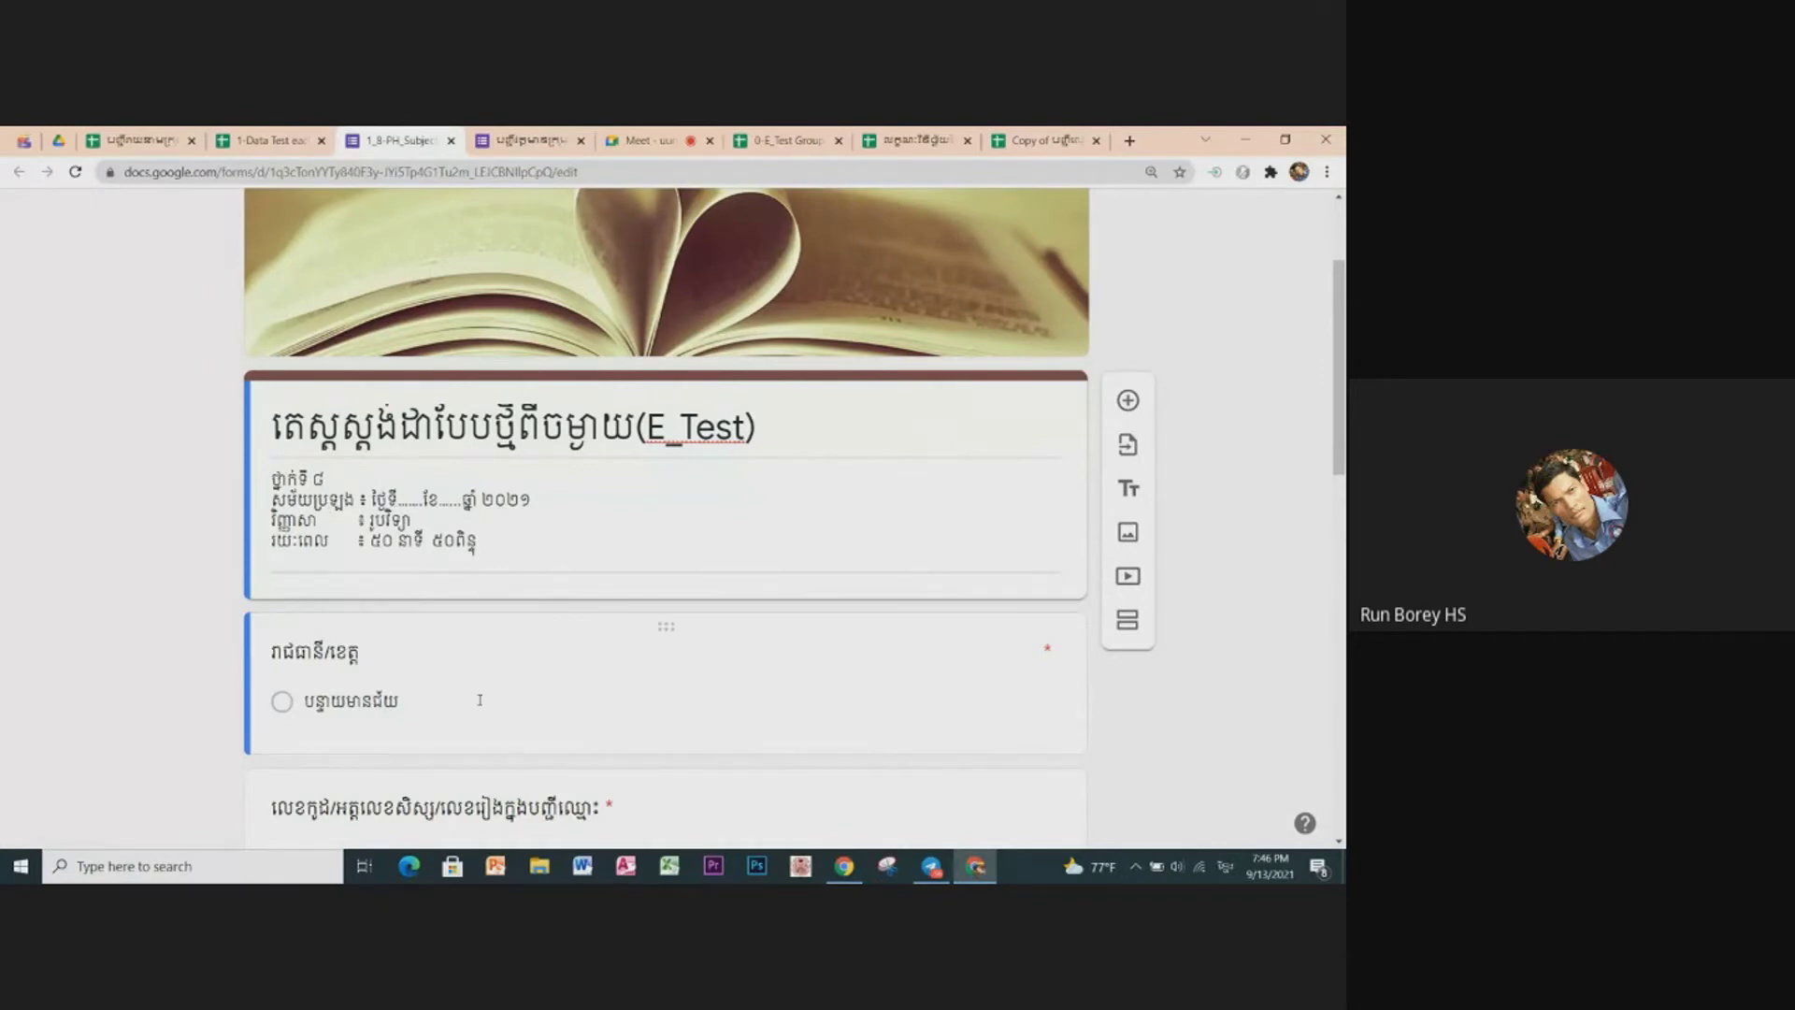
scroll(433, 700, "down", 3)
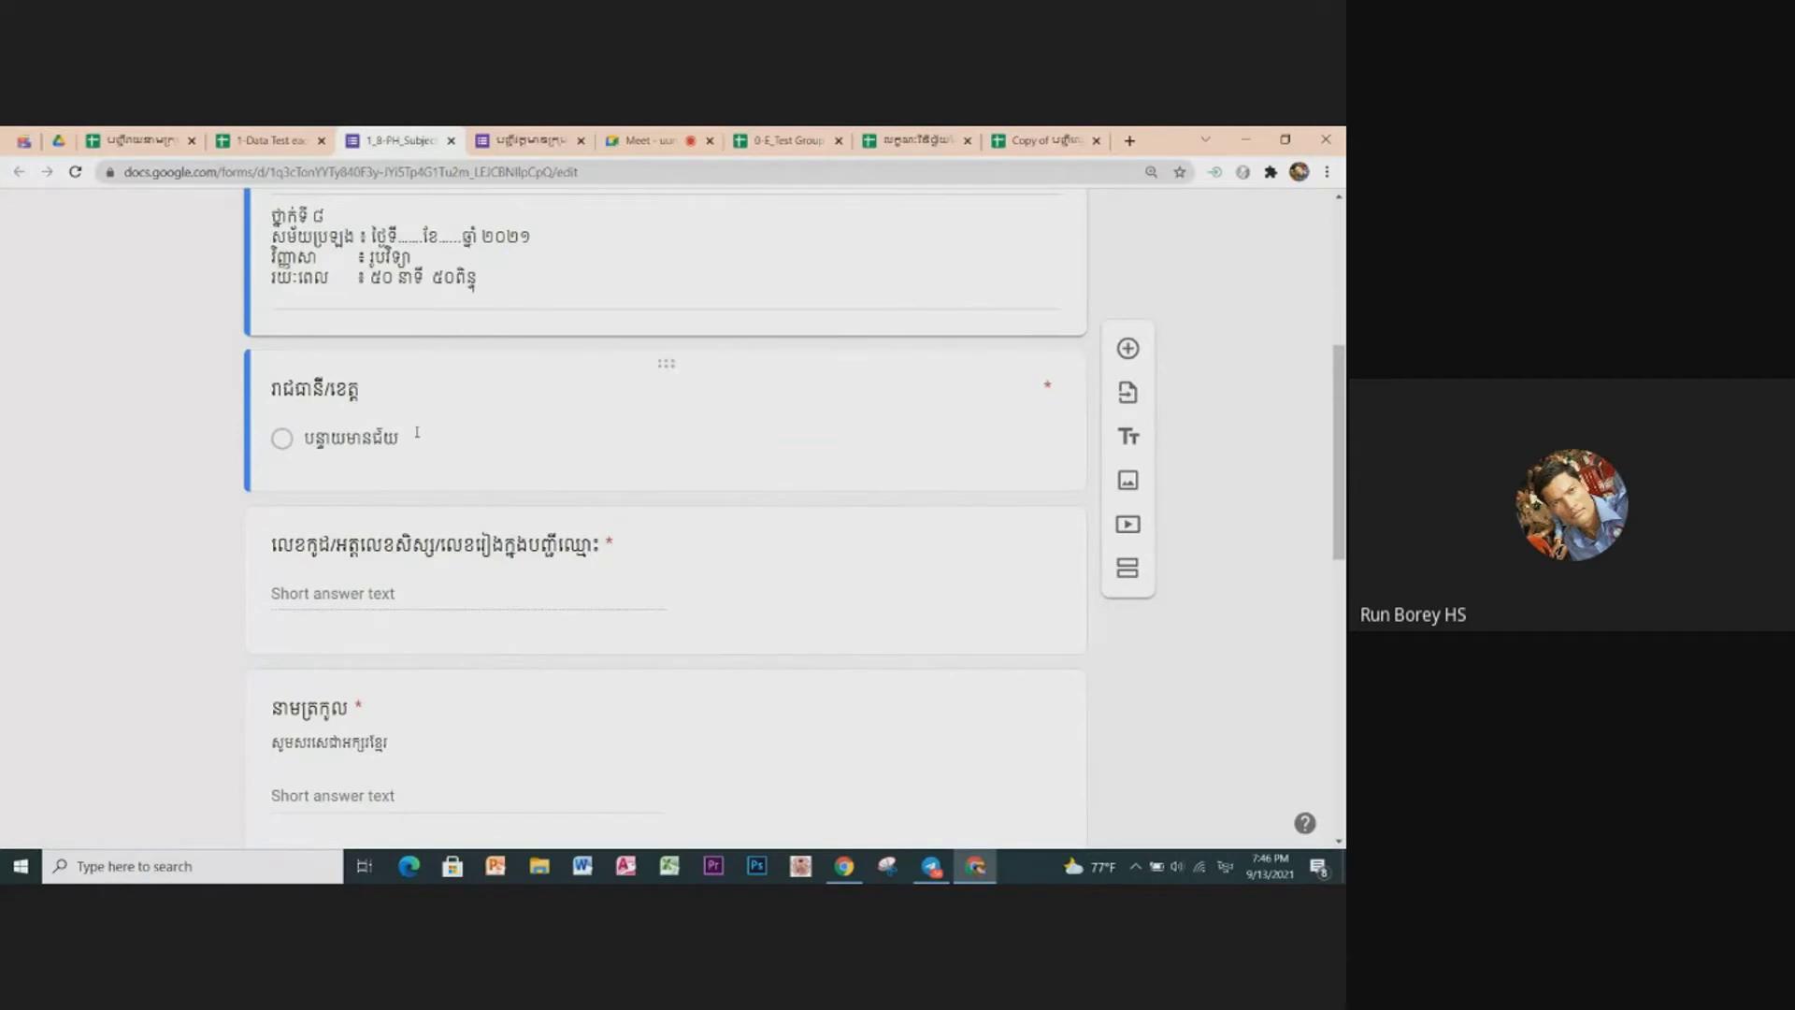
scroll(483, 450, "up", 1)
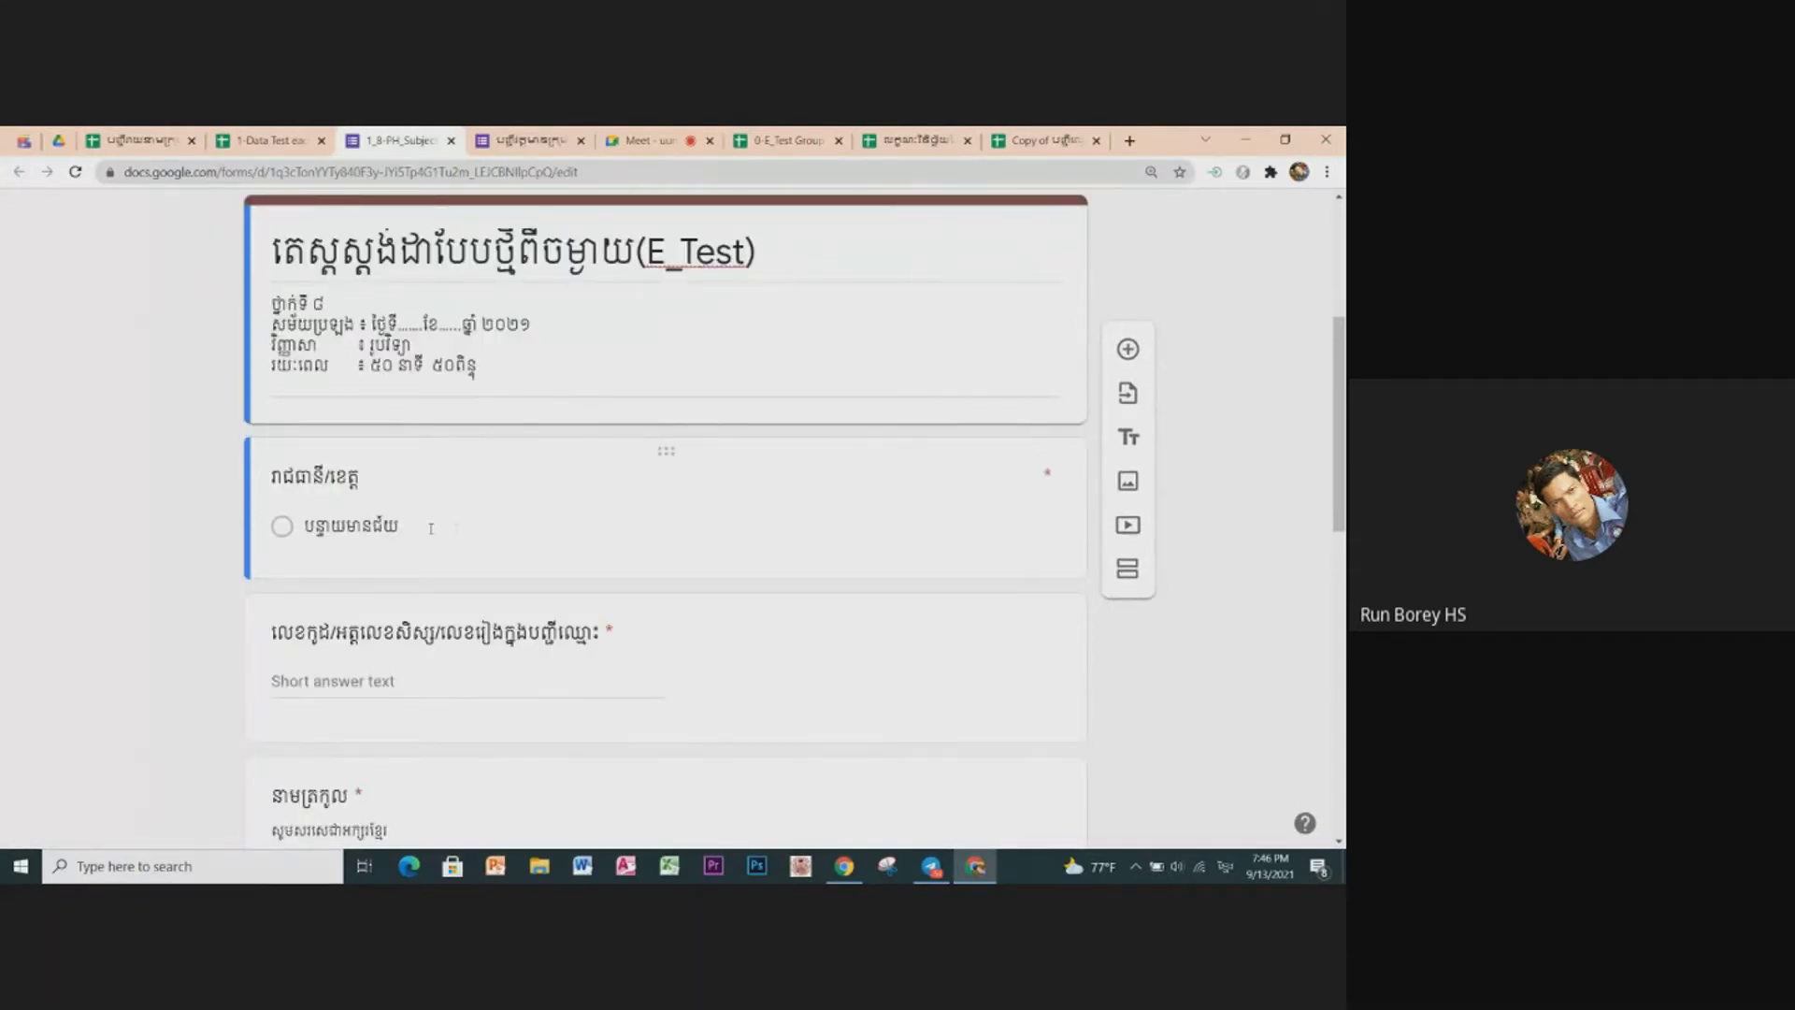
left_click(488, 529)
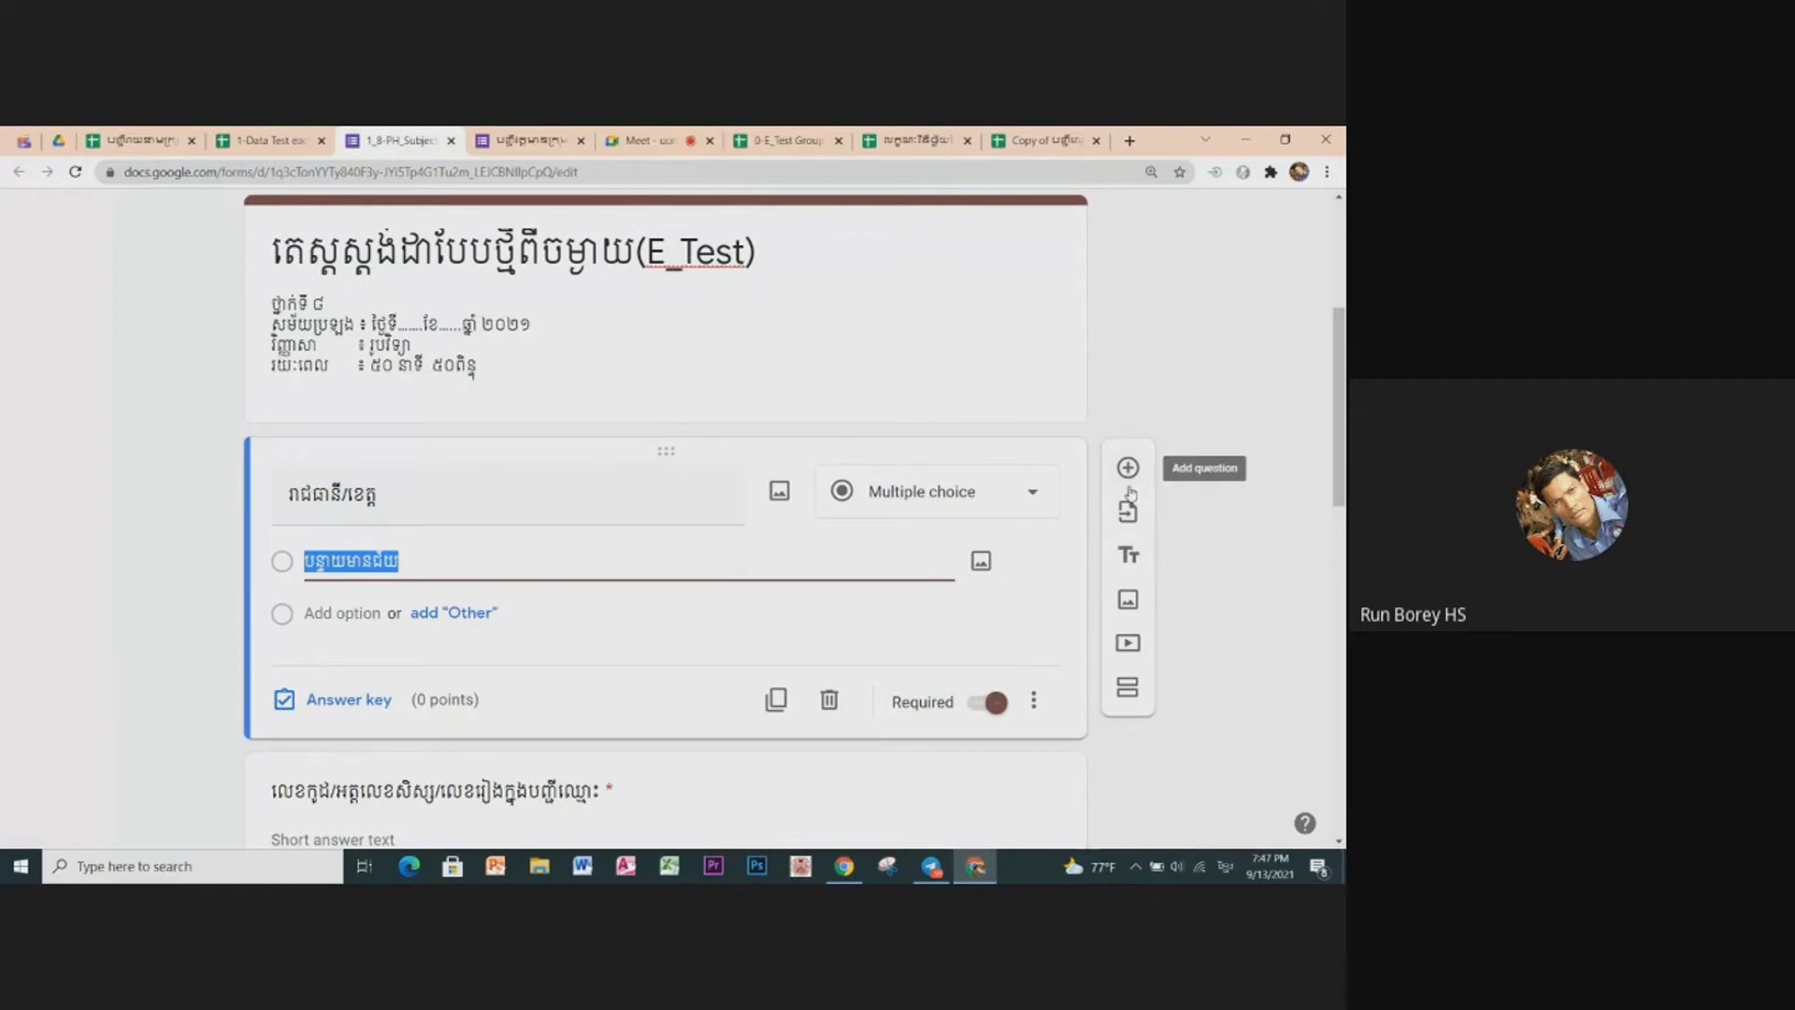
scroll(776, 710, "down", 2)
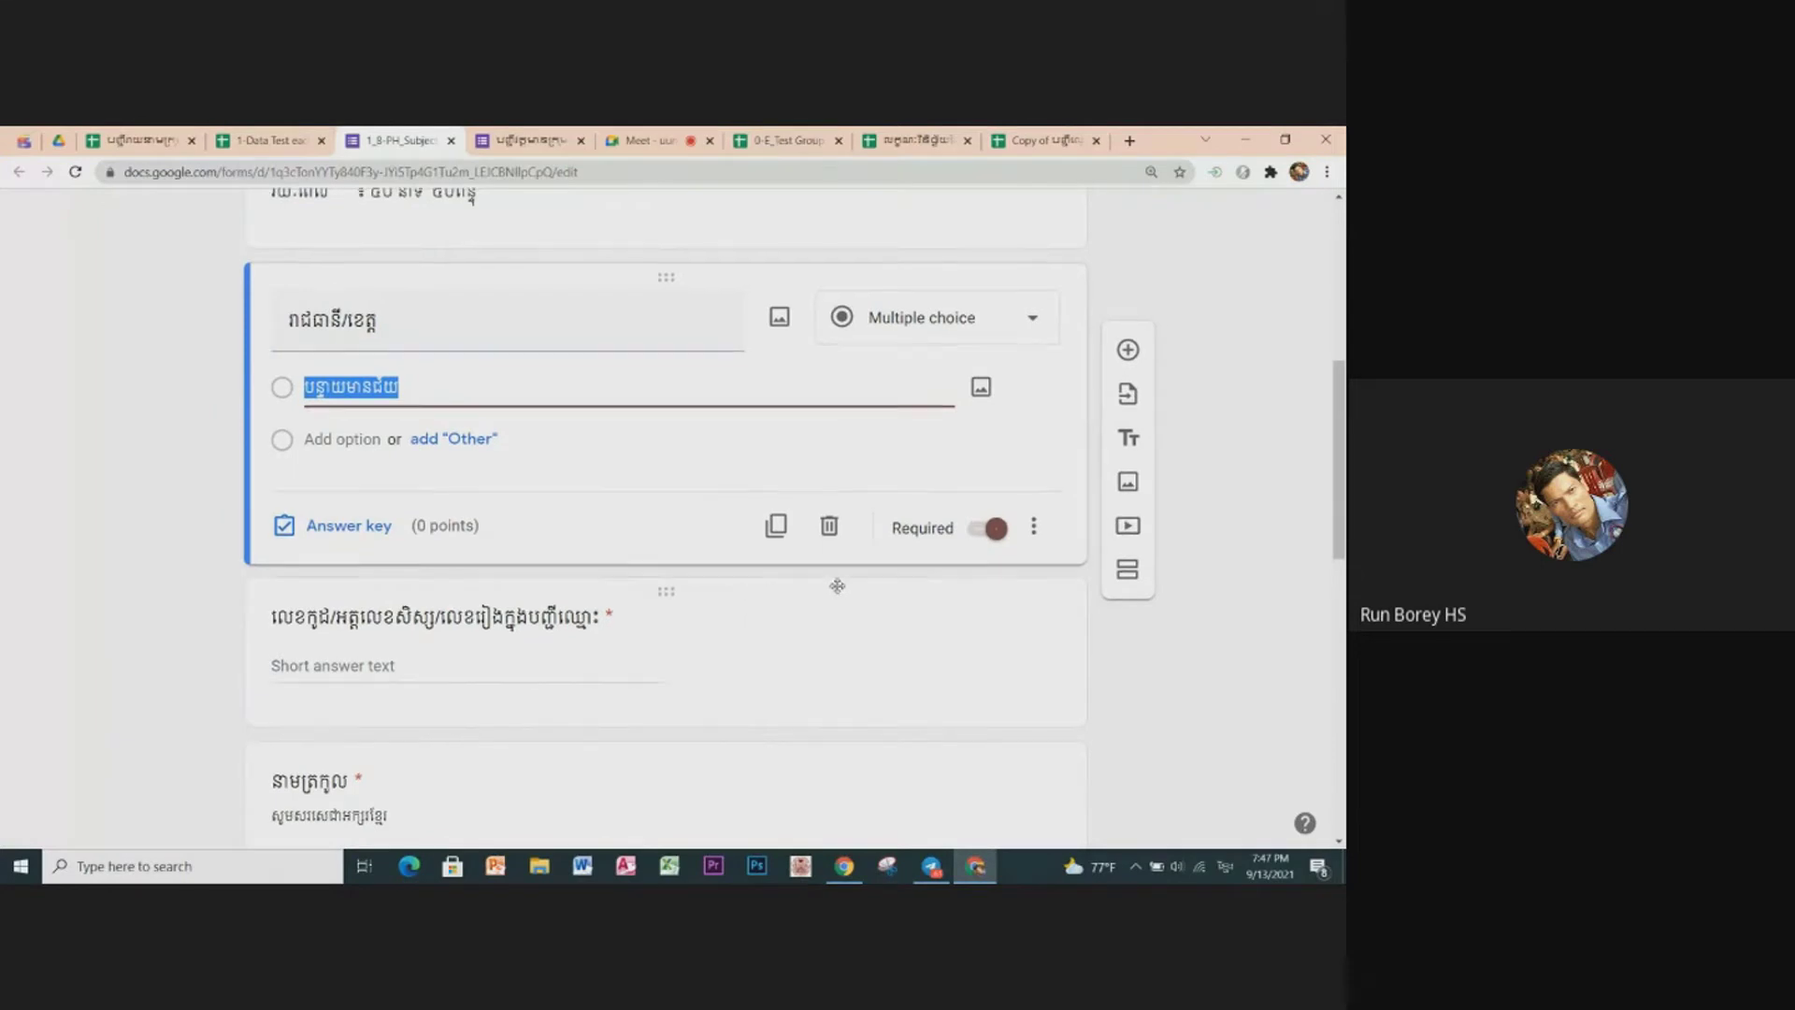
scroll(841, 580, "up", 2)
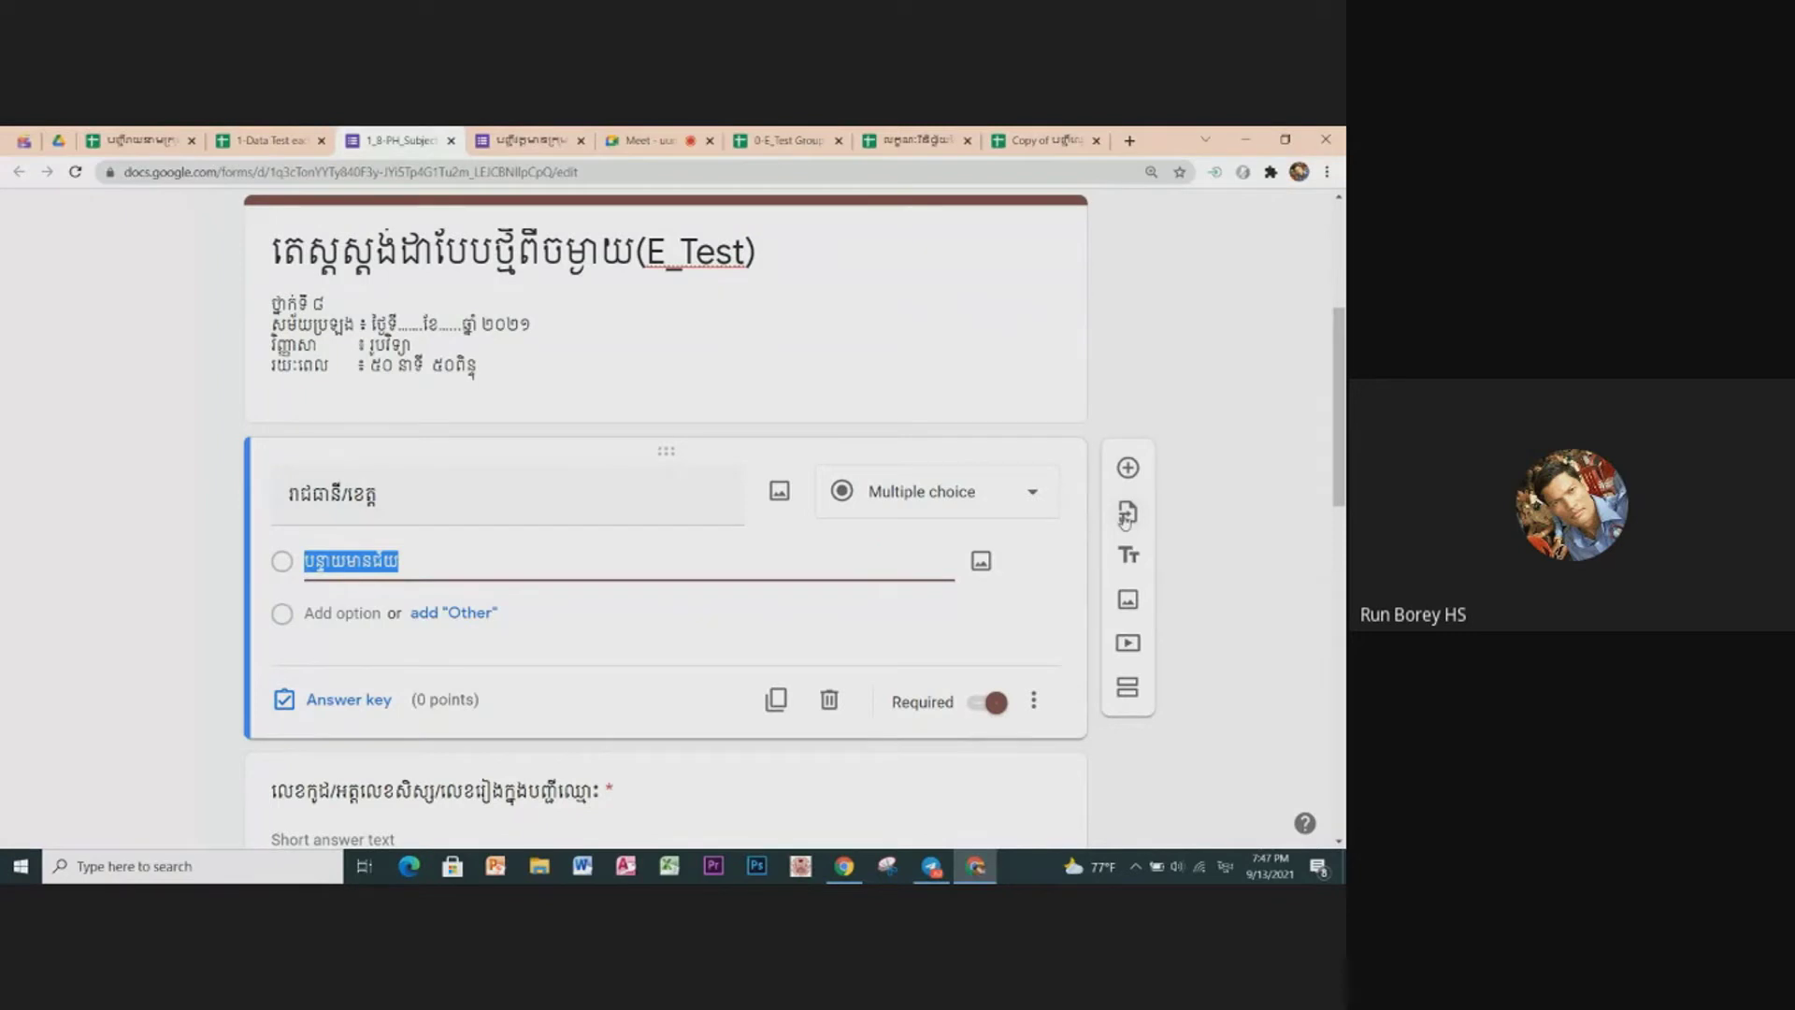
Step: Search the form list for '1' and pick the 1-Subject Head form to import from
left_click(1126, 516)
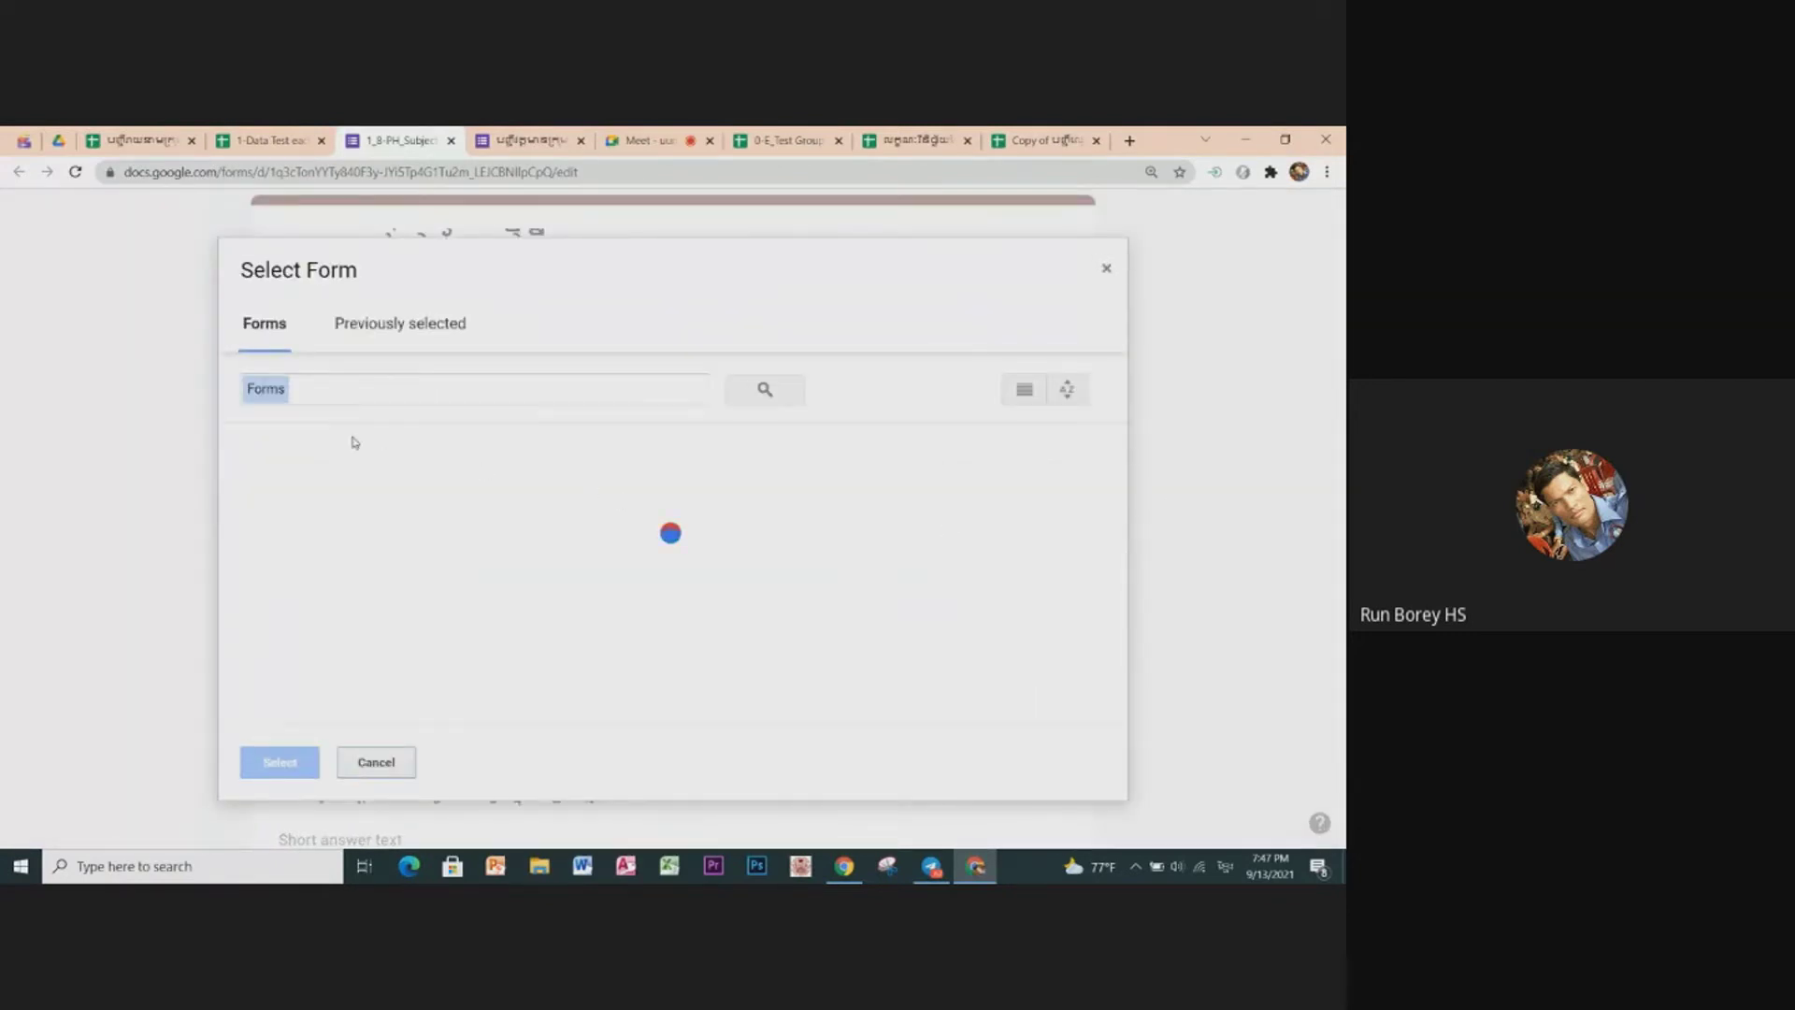
left_click(308, 393)
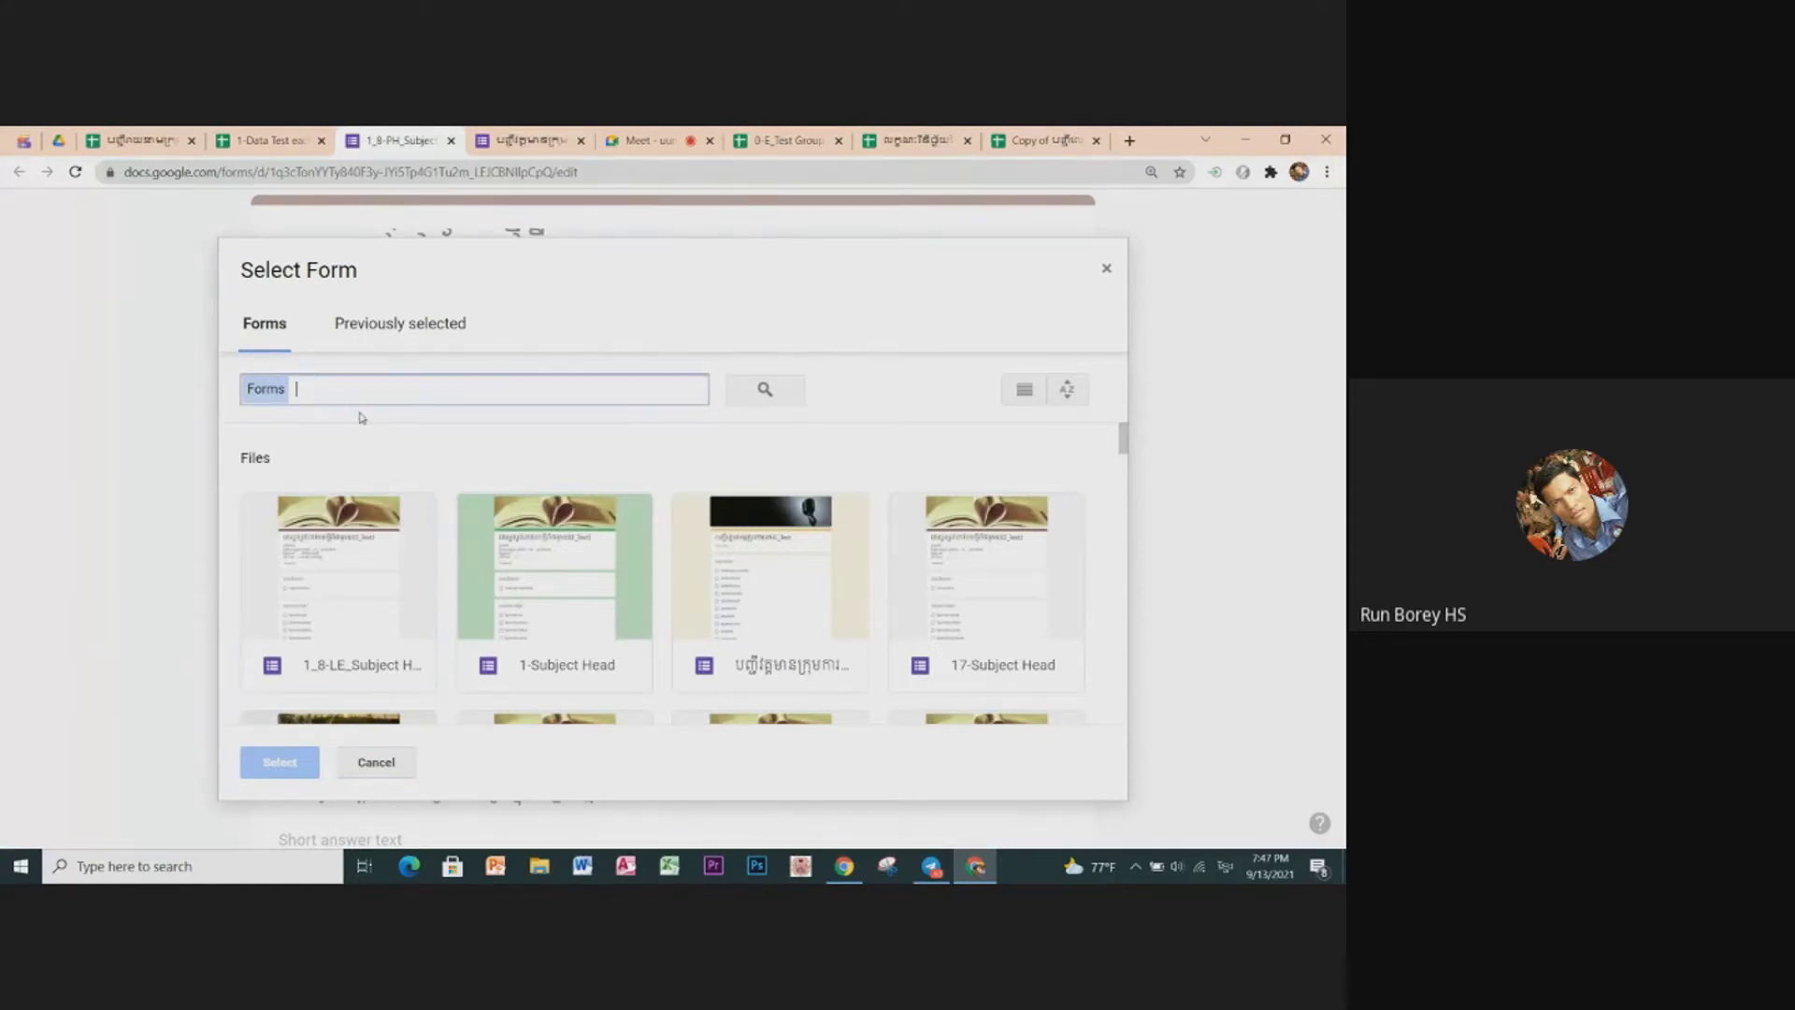
type("1")
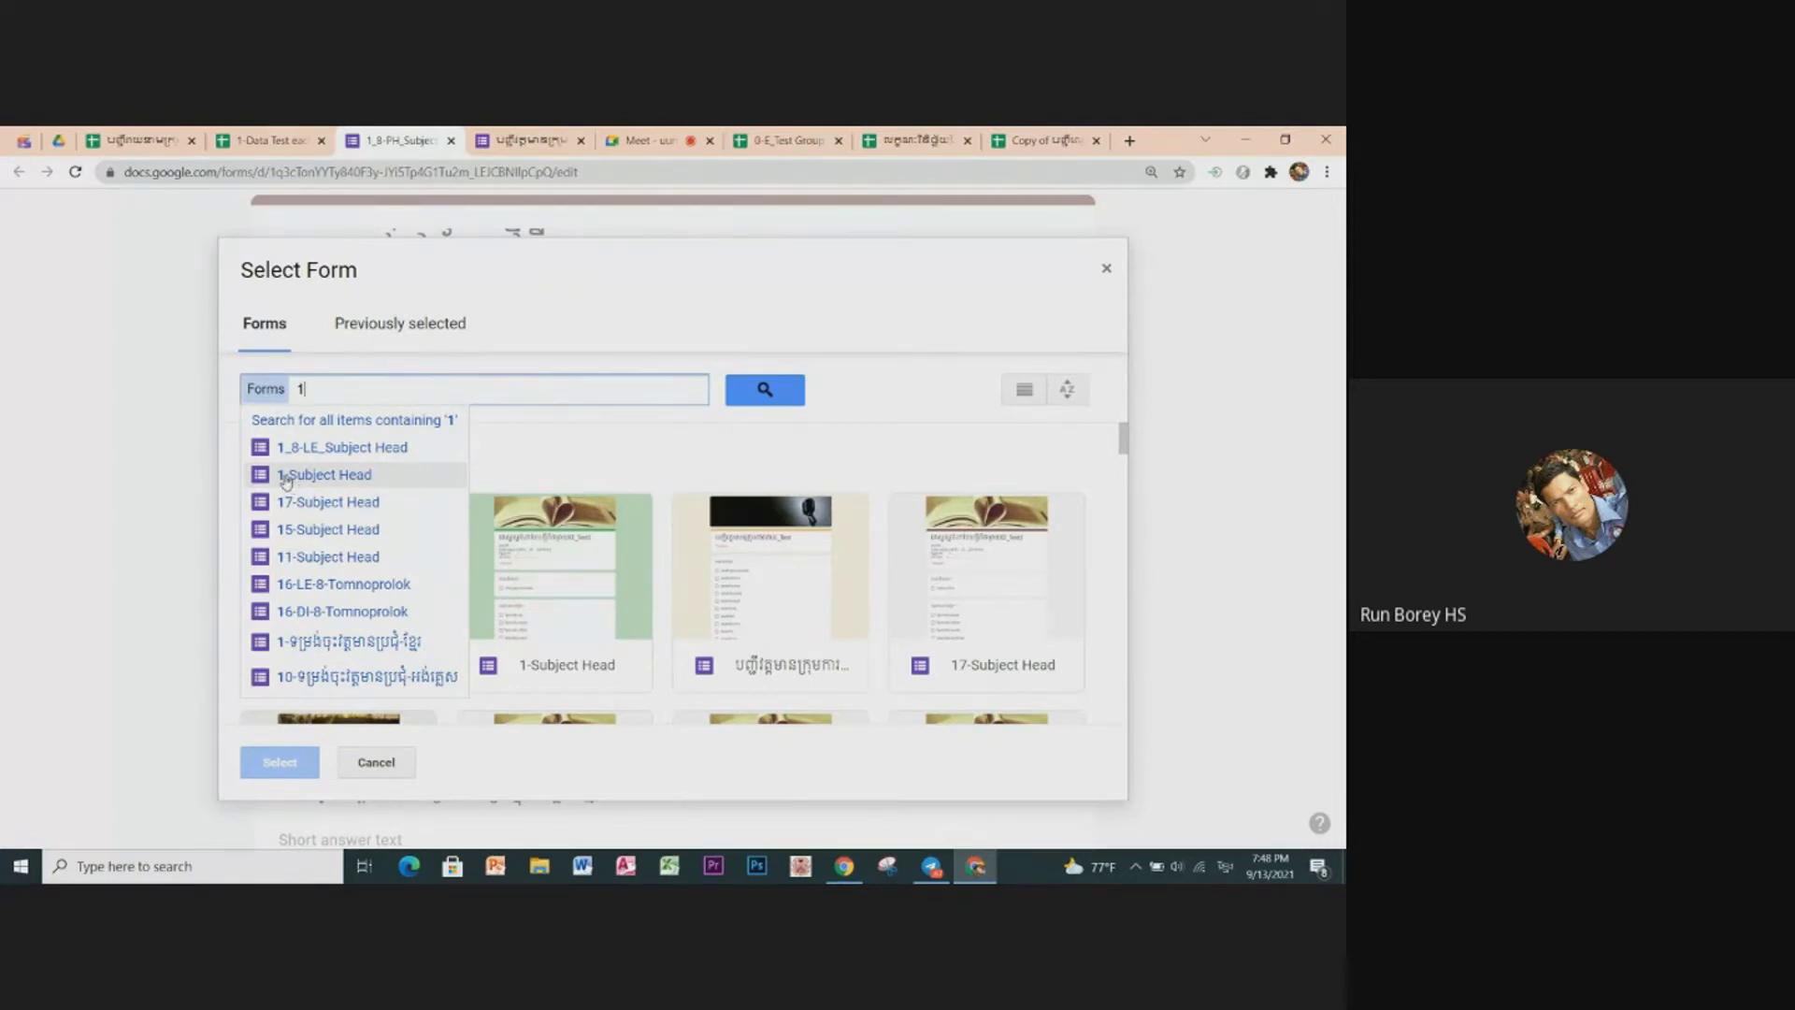
left_click(293, 477)
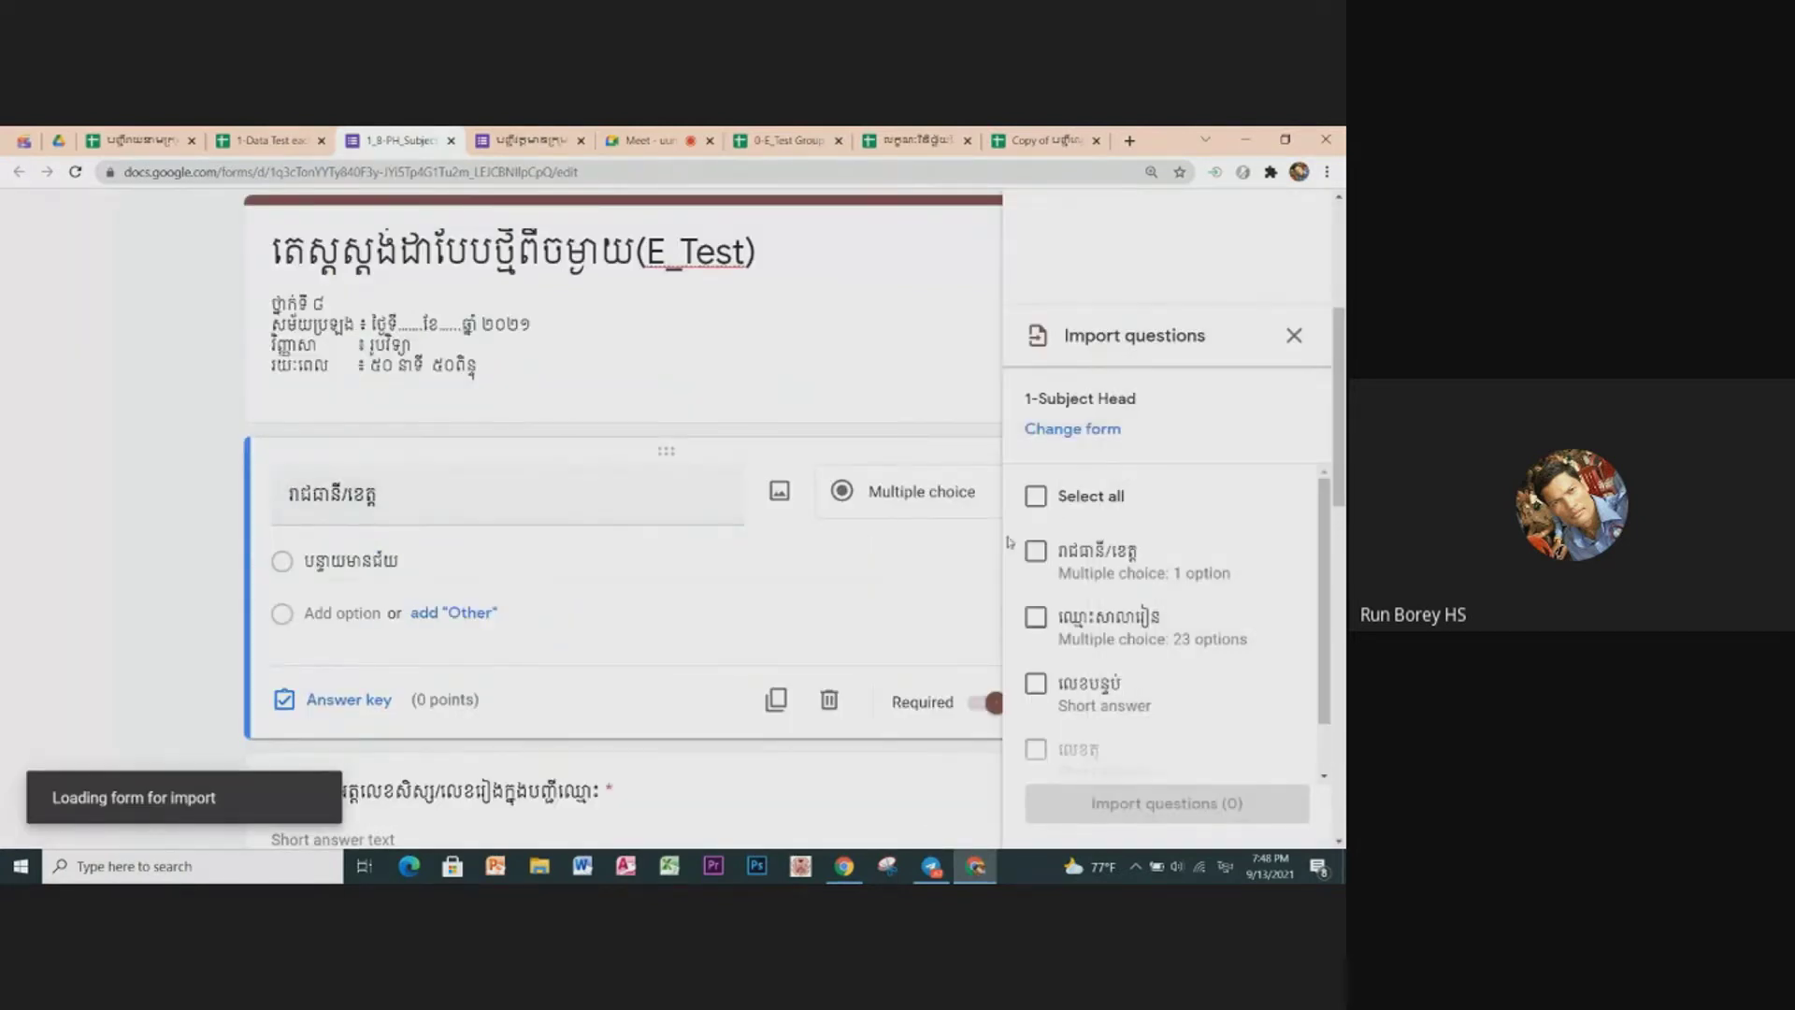
Step: Import all its questions except province: school name, room number and seat number
left_click(1036, 498)
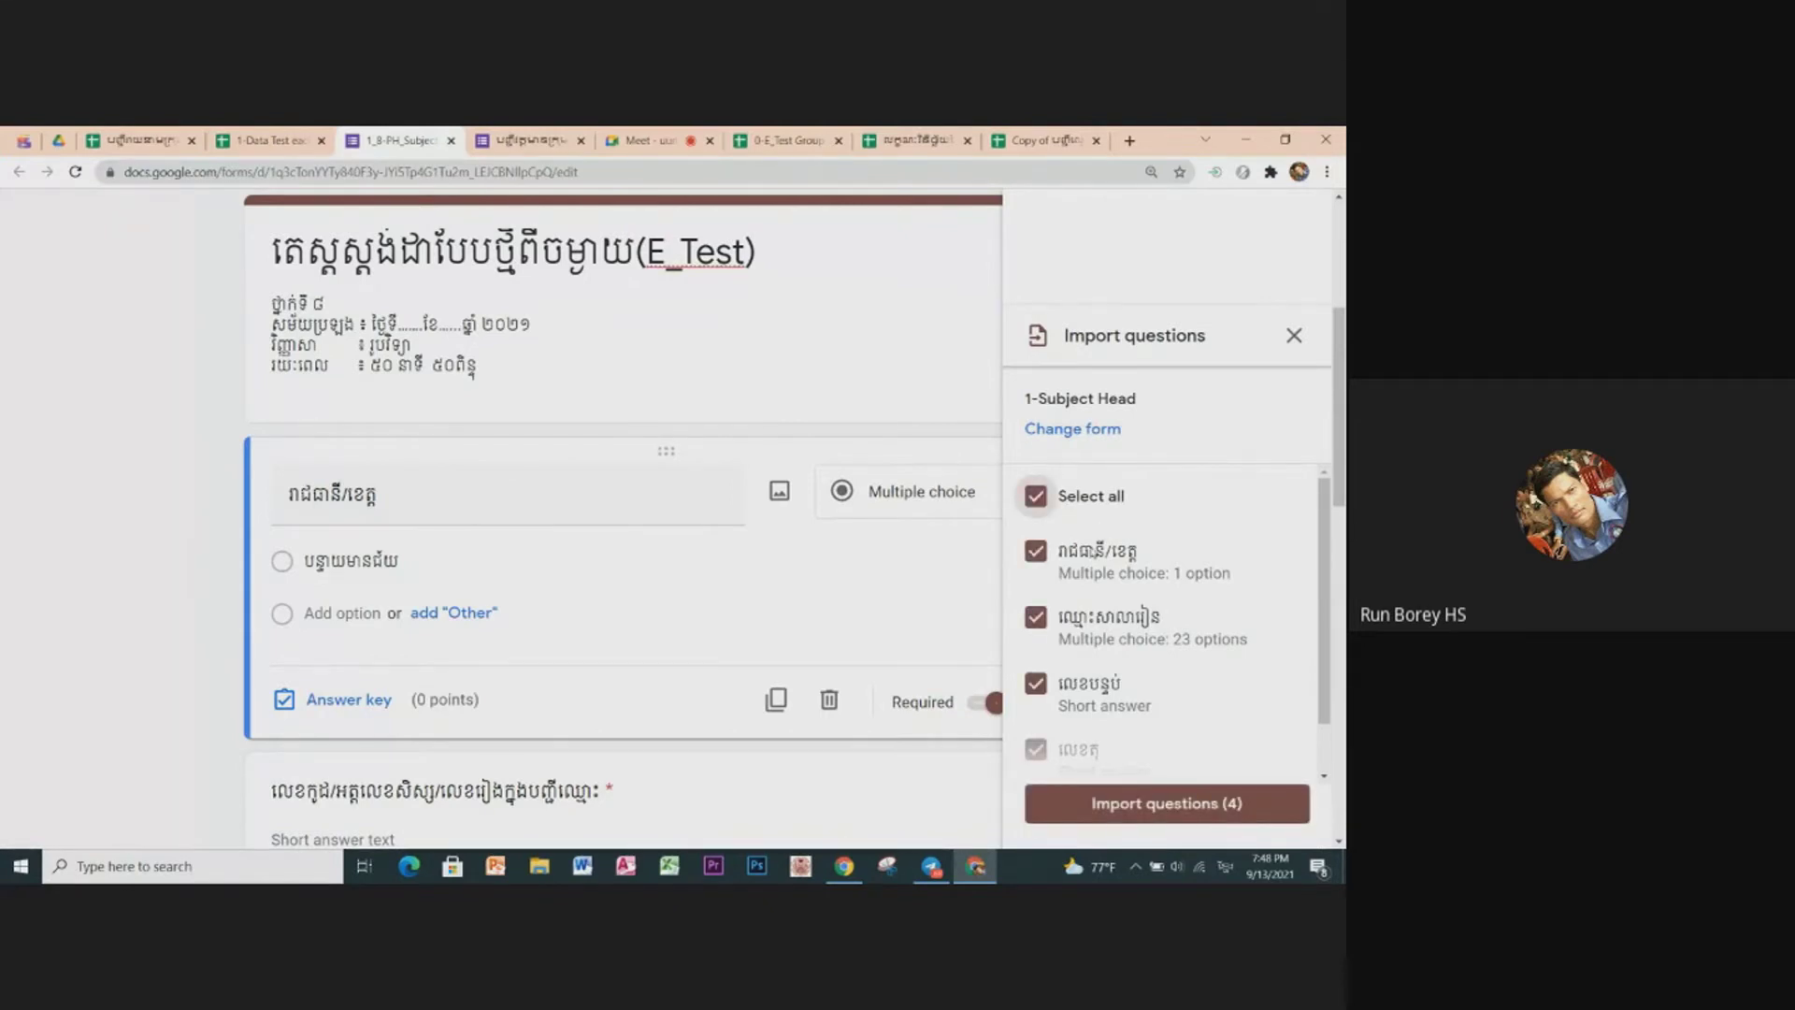
left_click(1036, 550)
scroll(1106, 587, "down", 1)
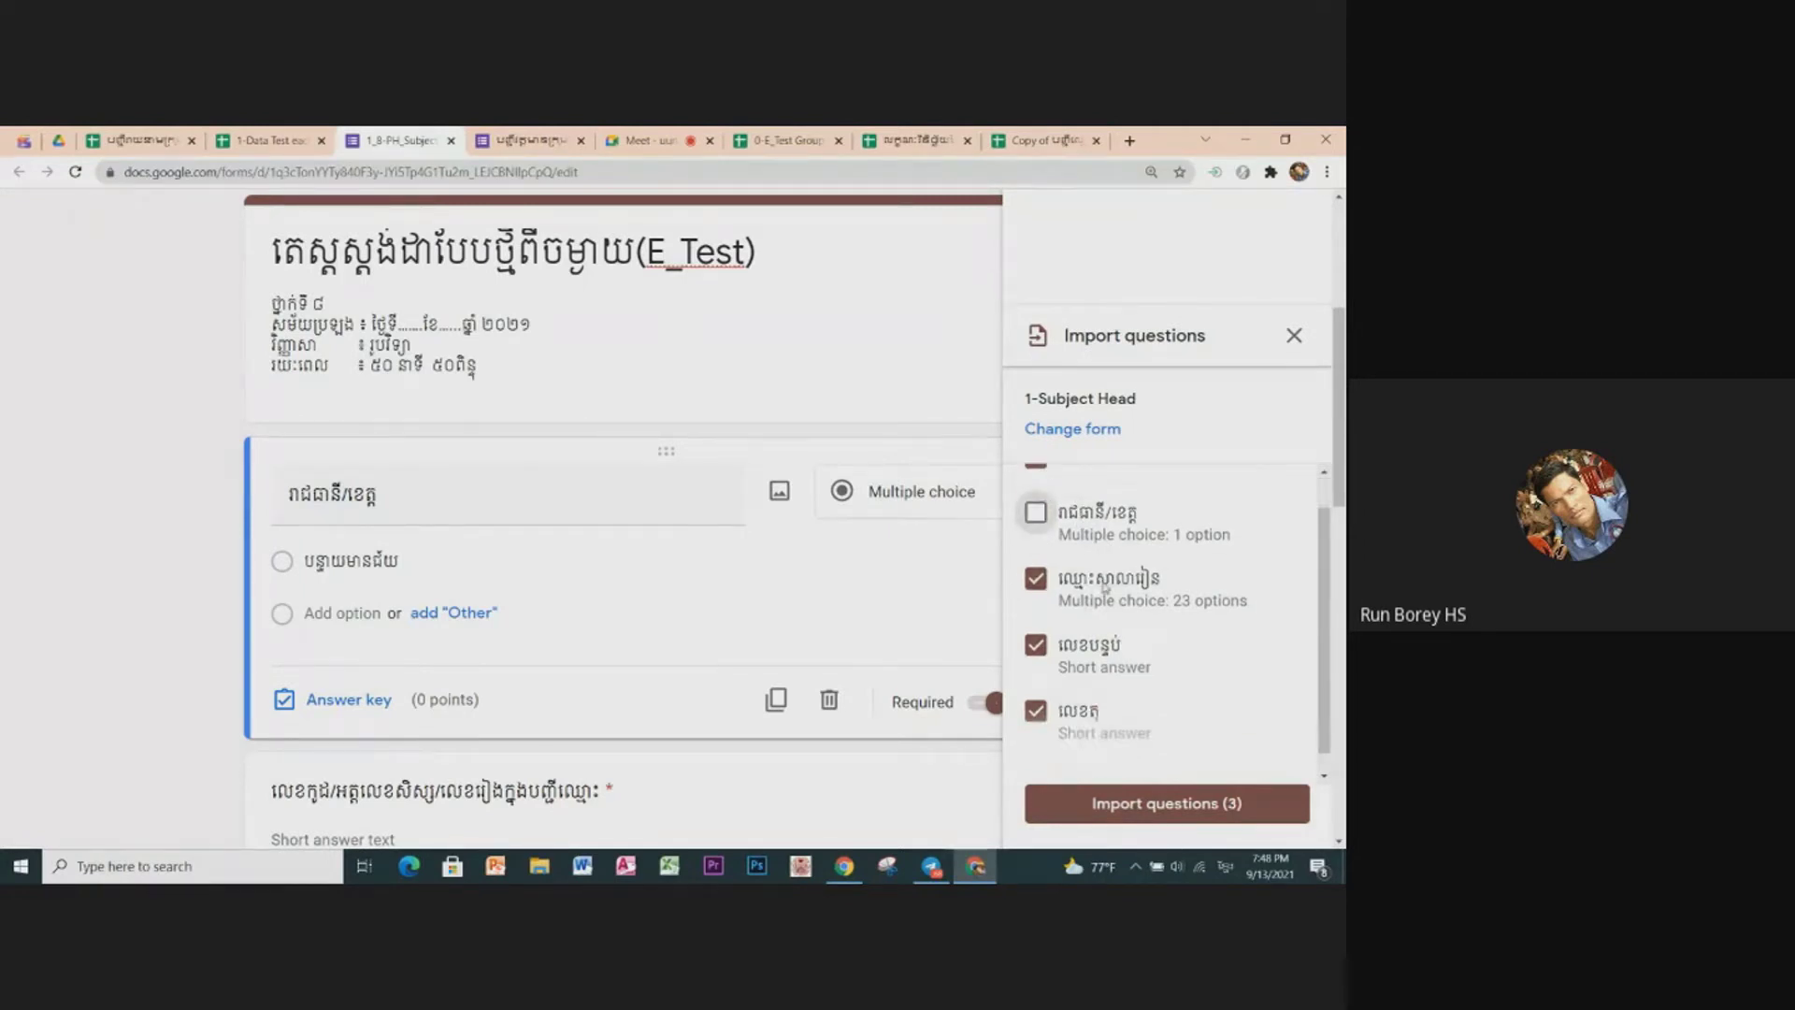
left_click(1156, 806)
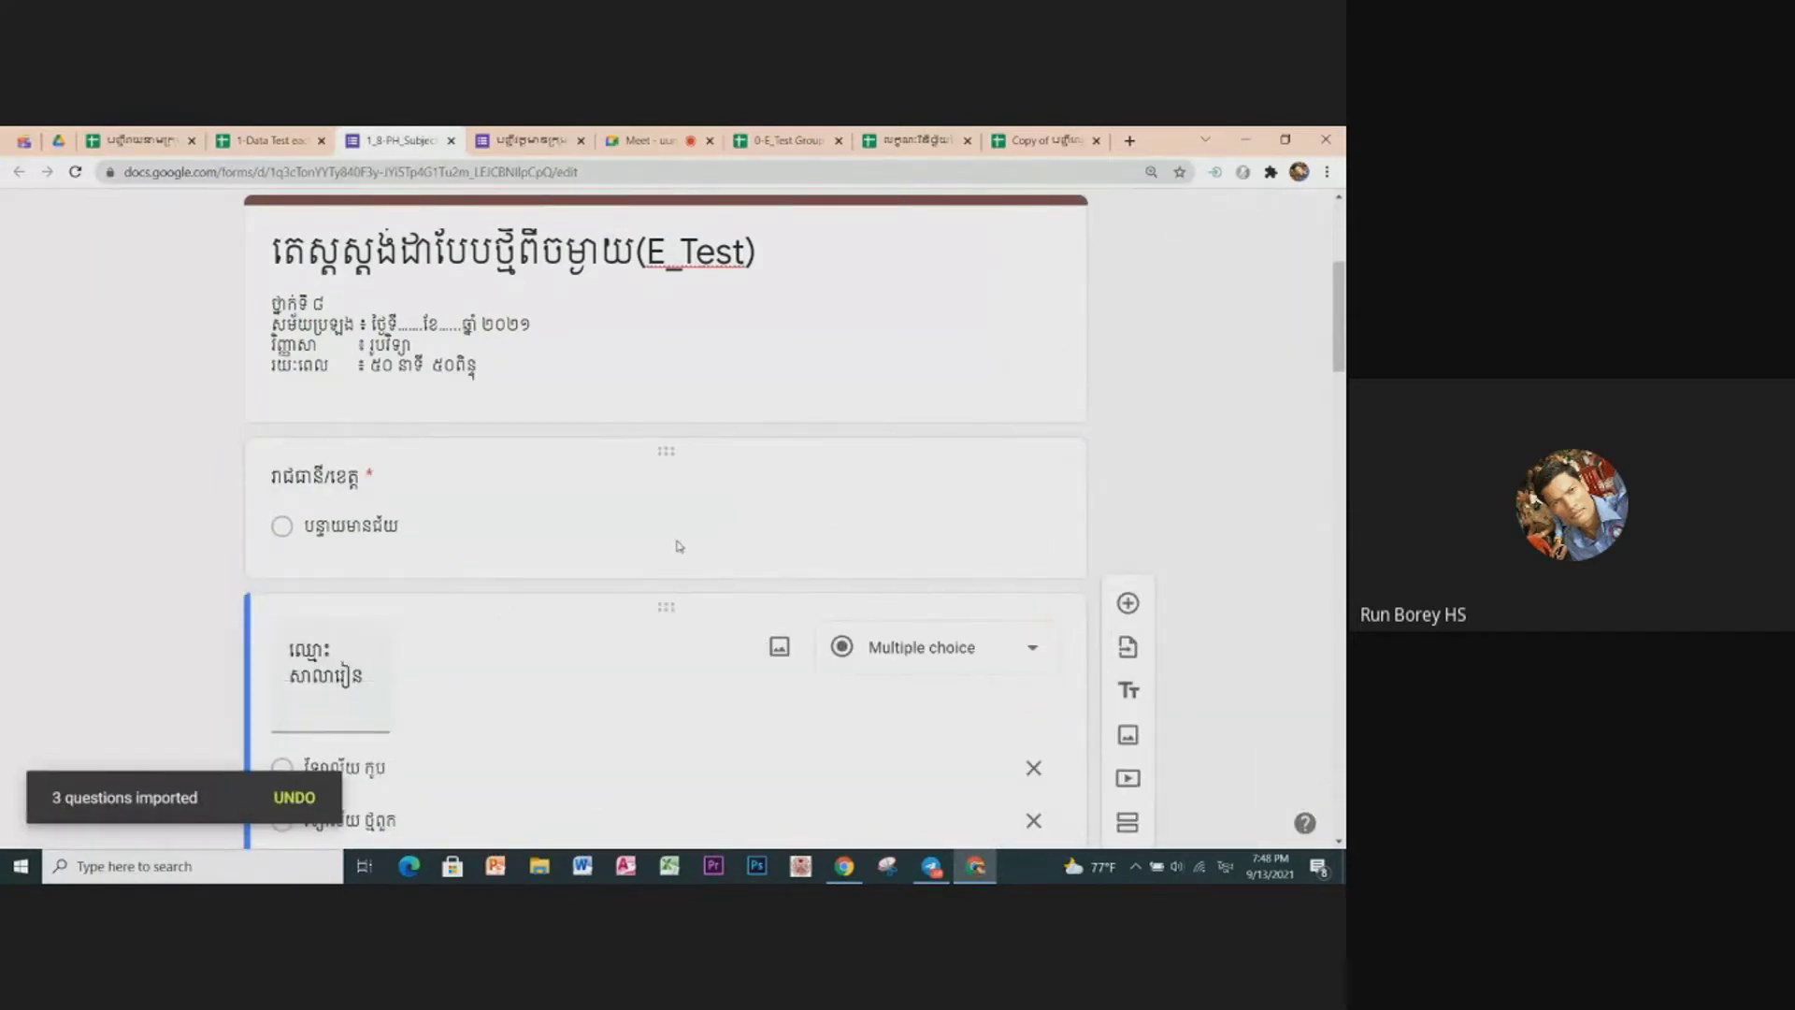
scroll(429, 567, "down", 2)
scroll(425, 570, "down", 2)
scroll(426, 554, "down", 2)
scroll(461, 557, "down", 2)
scroll(468, 561, "down", 3)
scroll(464, 565, "down", 2)
scroll(464, 547, "down", 1)
scroll(400, 546, "down", 2)
scroll(399, 542, "down", 2)
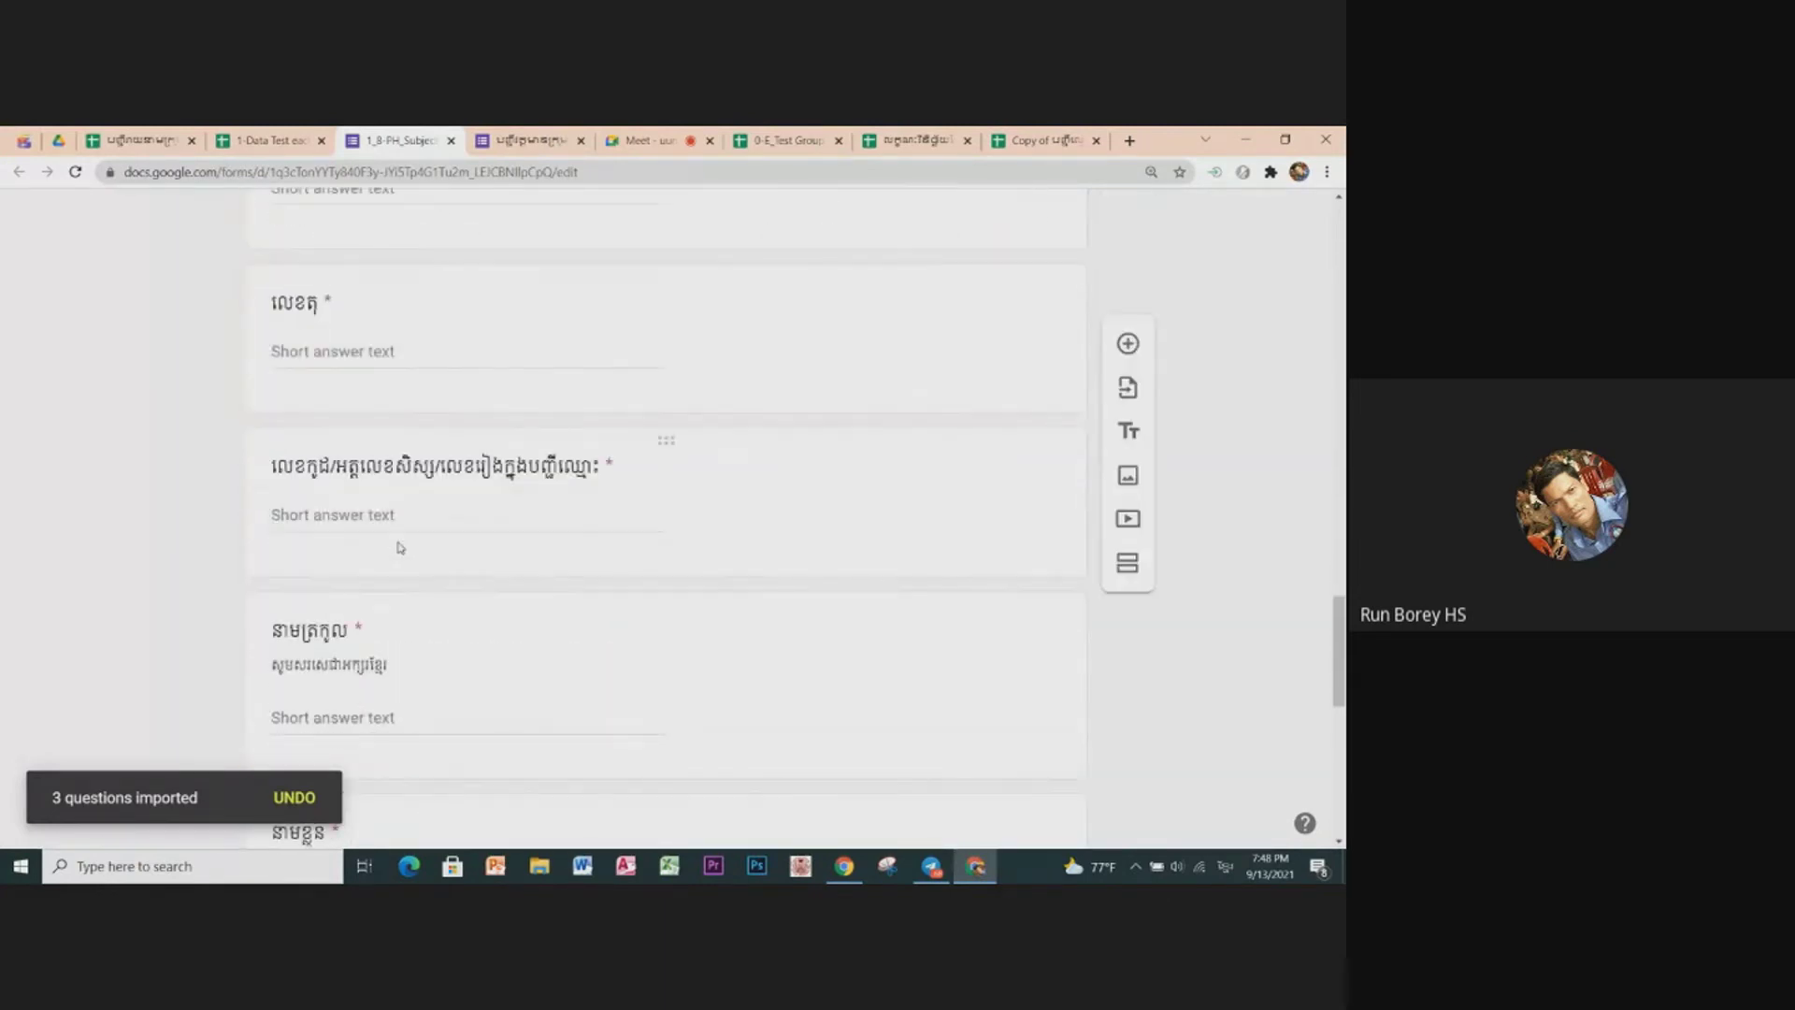
scroll(374, 524, "down", 2)
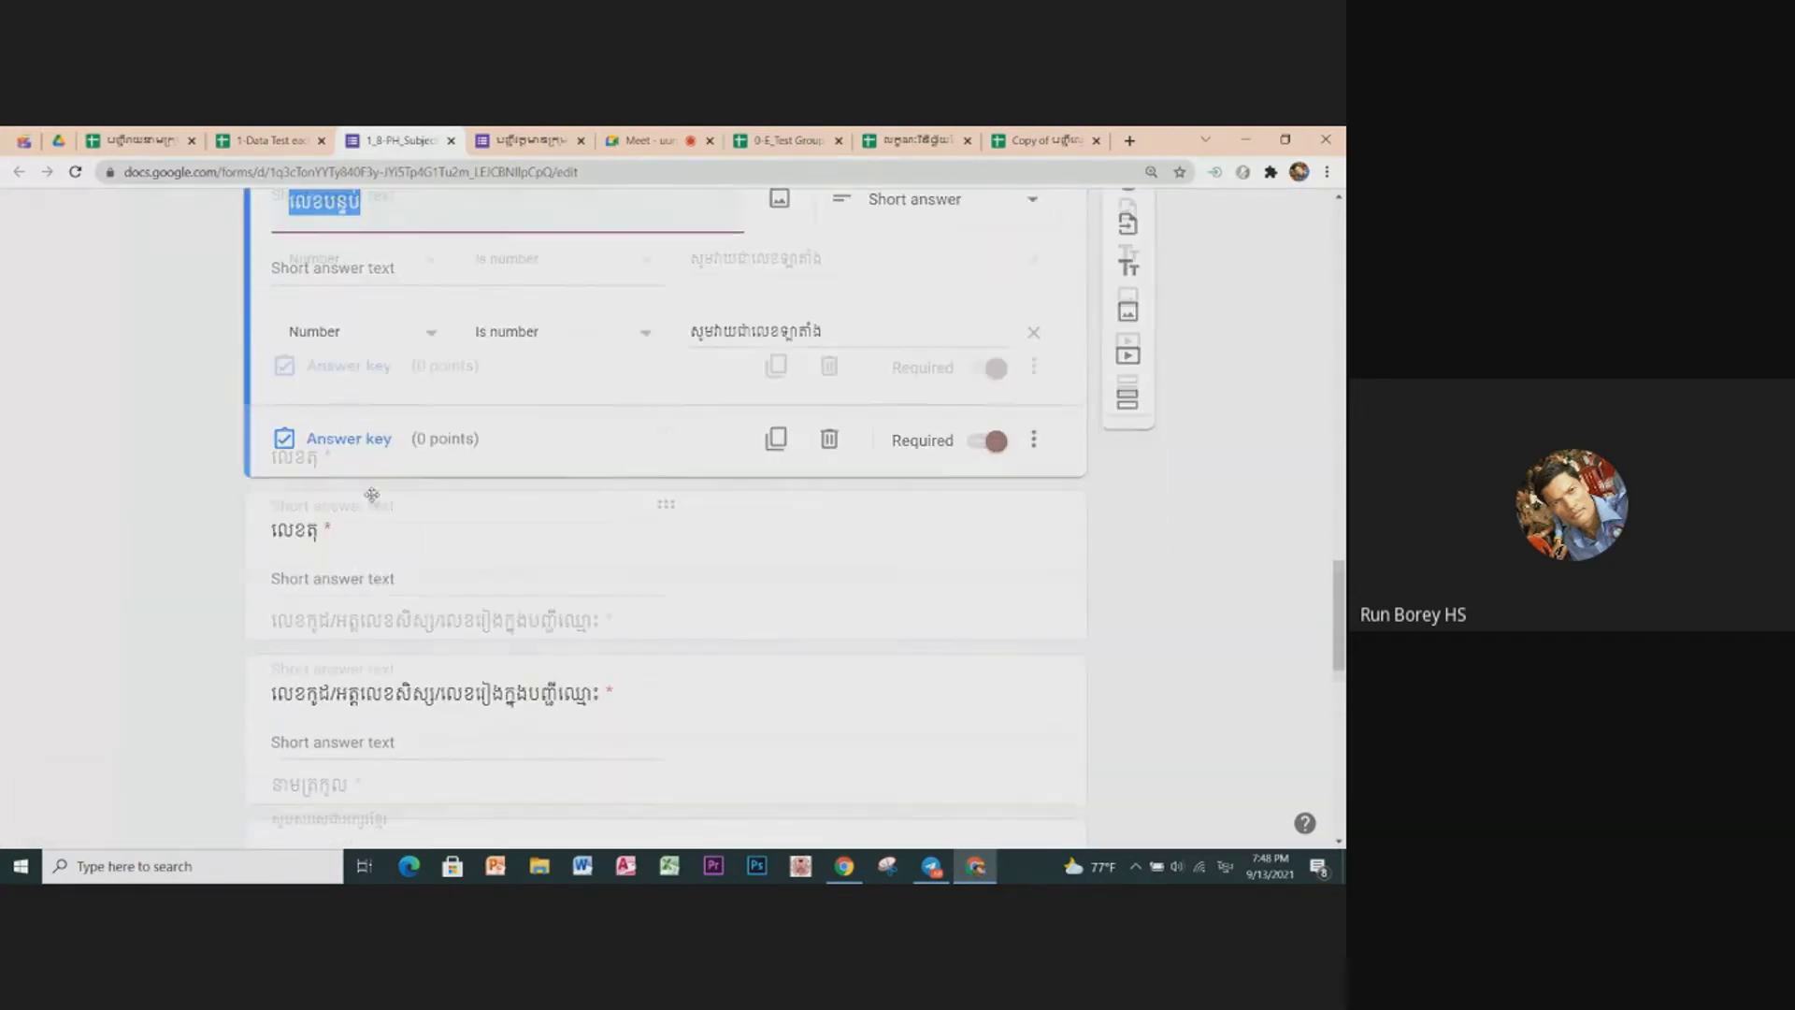
scroll(377, 587, "down", 3)
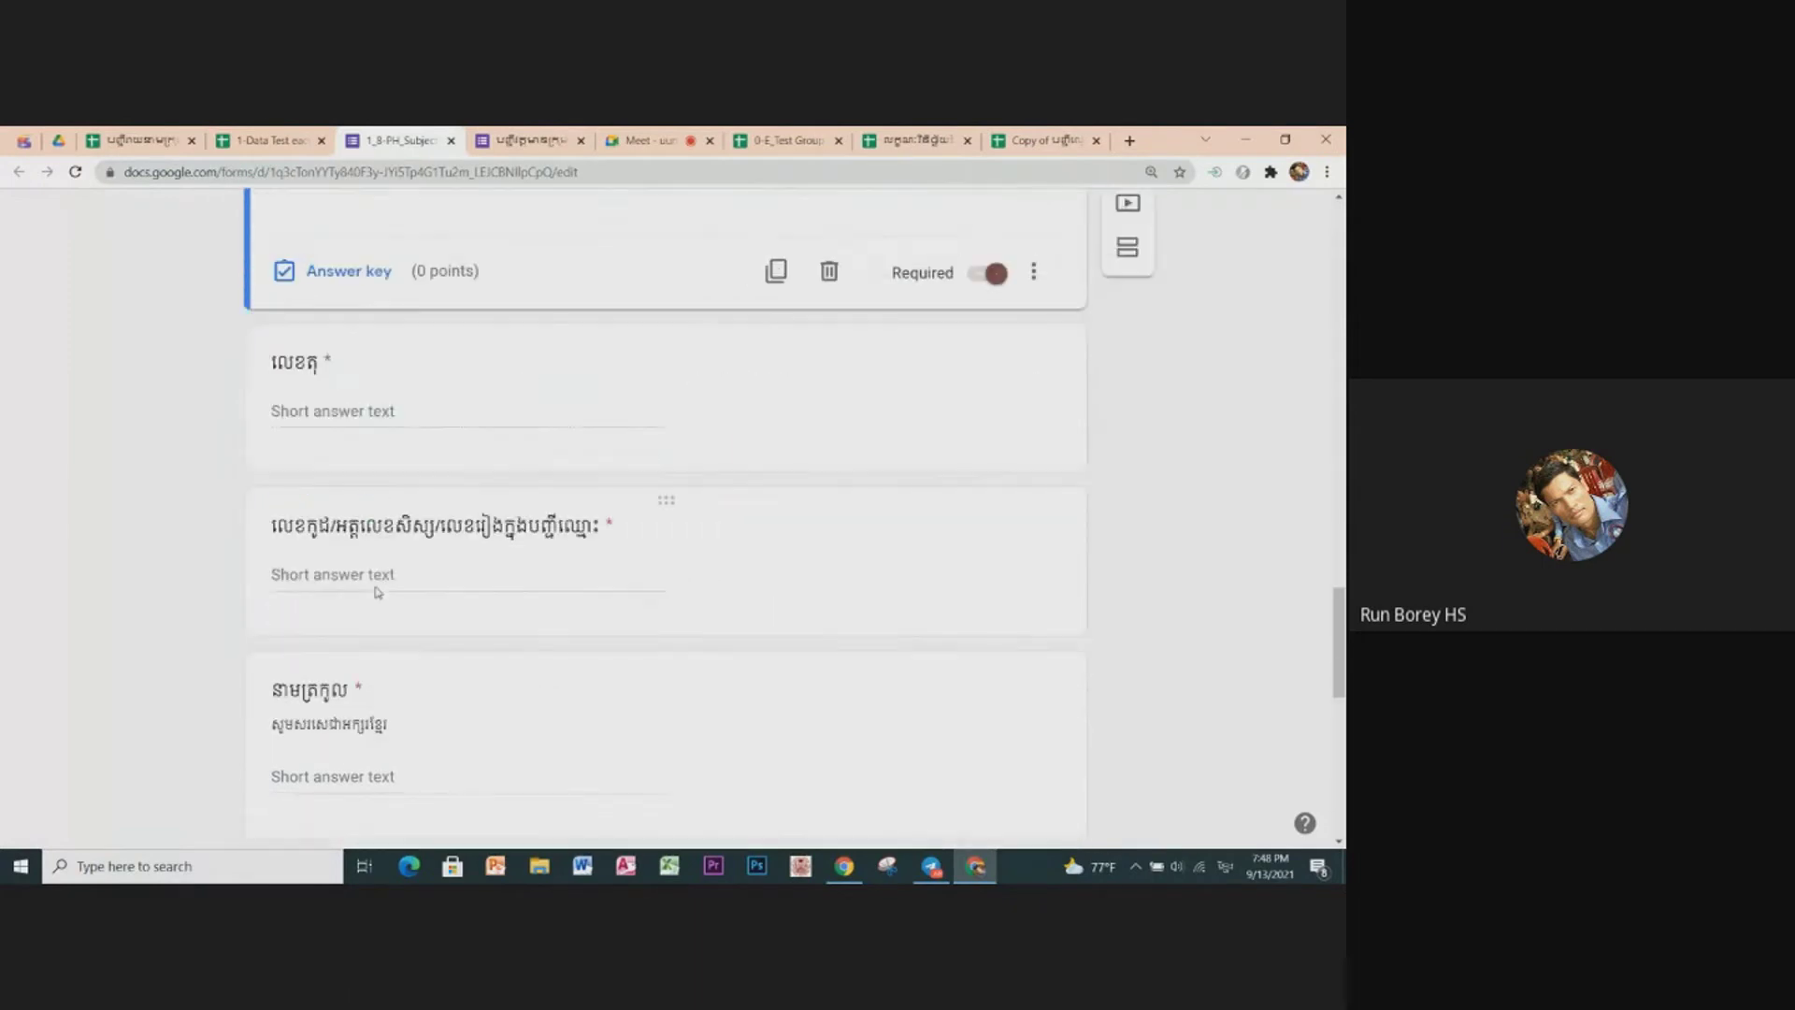
scroll(439, 561, "up", 5)
scroll(470, 545, "up", 10)
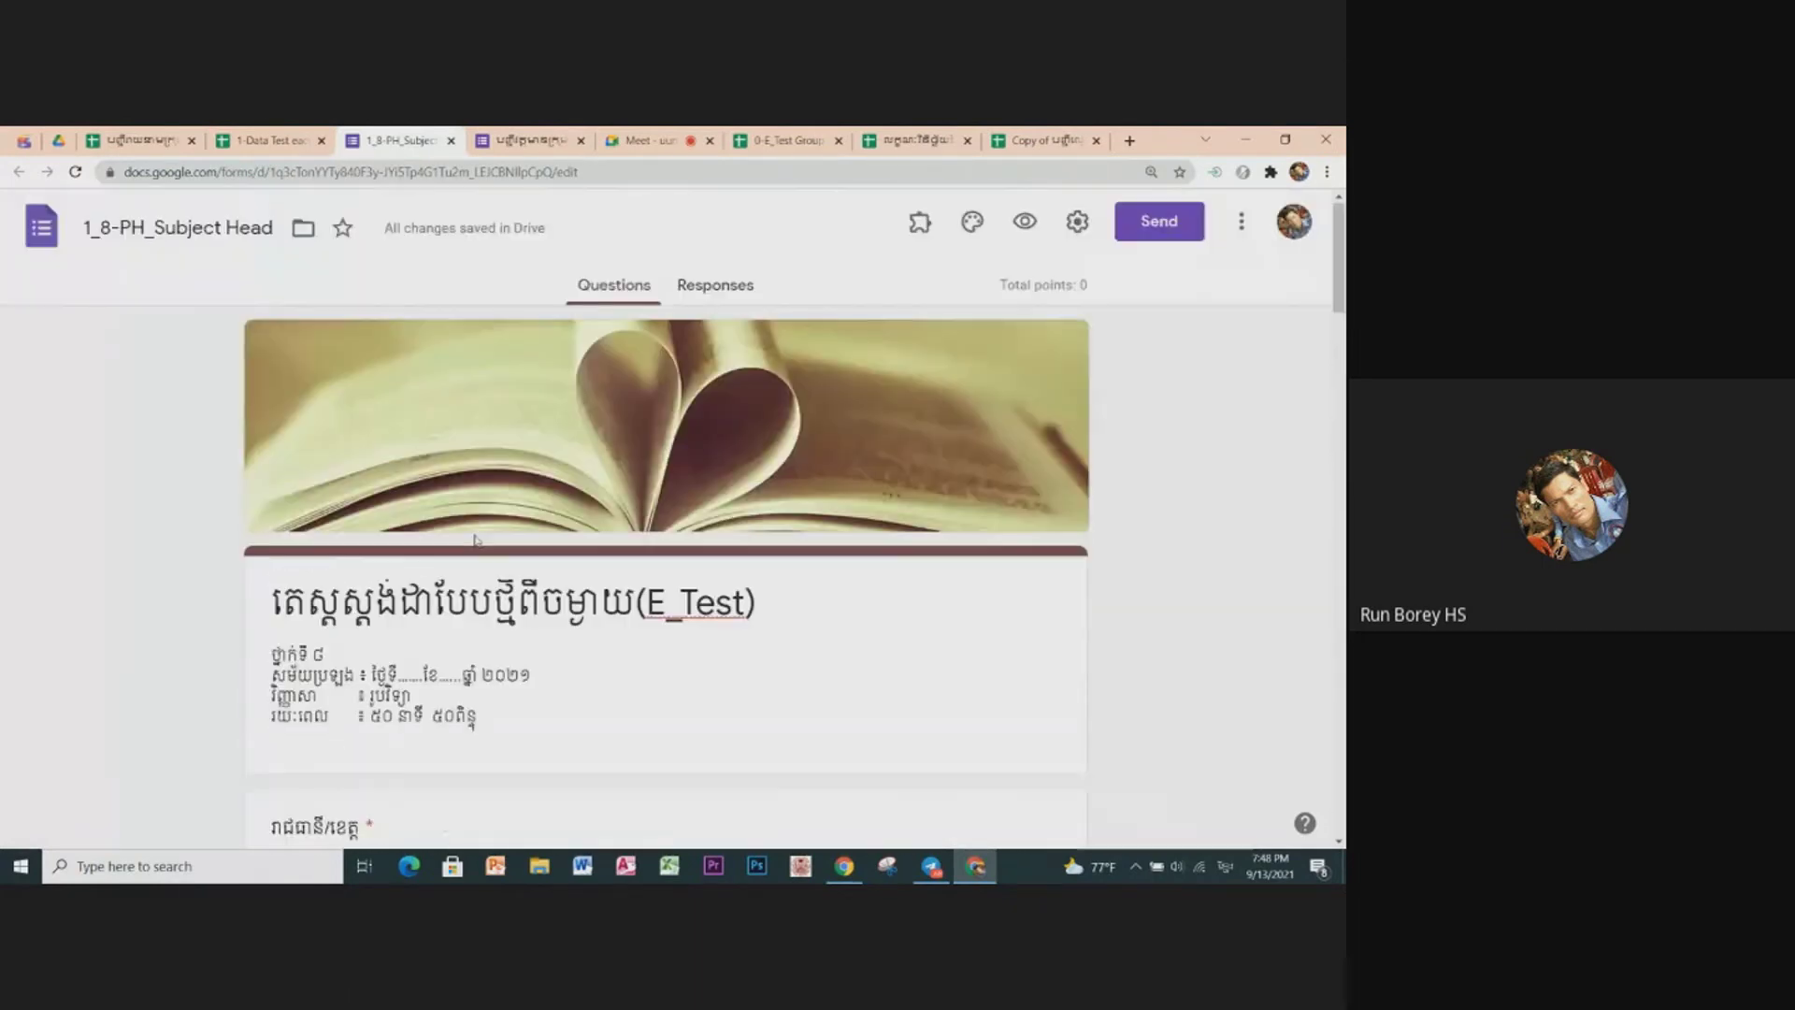
scroll(492, 566, "down", 3)
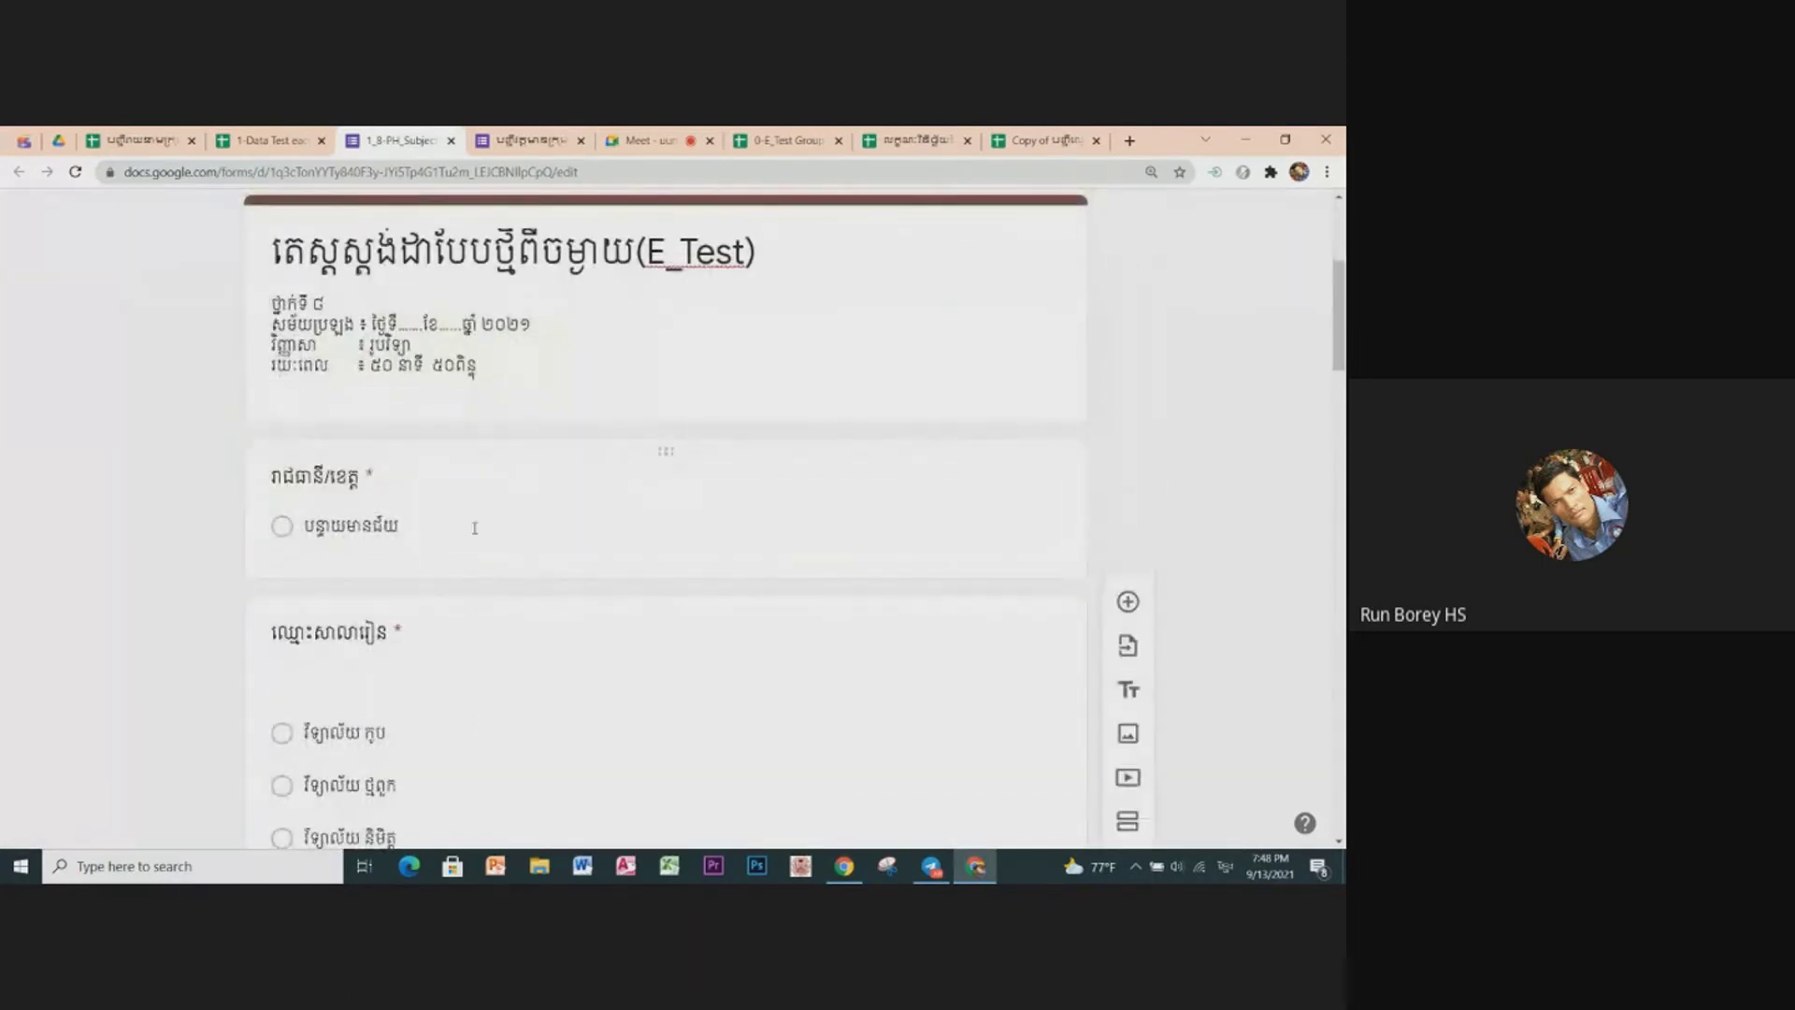
mouse_move(665, 508)
scroll(511, 683, "down", 4)
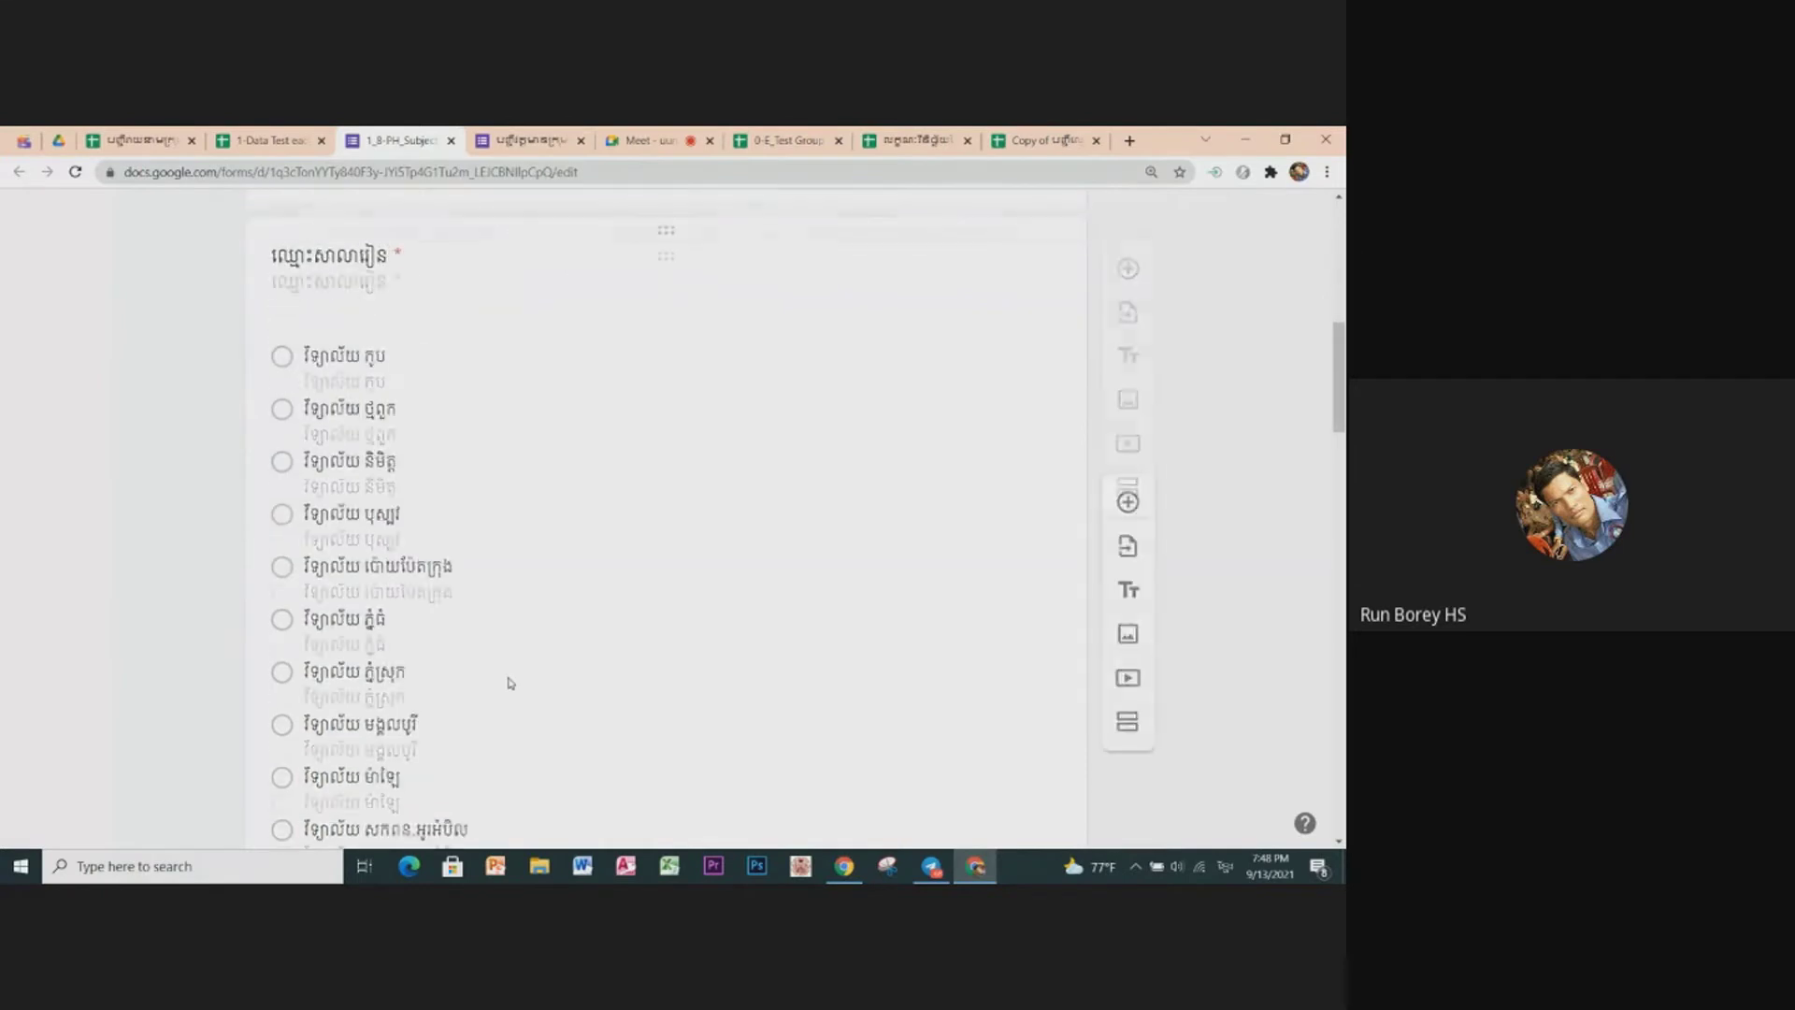
scroll(510, 682, "down", 10)
left_click(467, 623)
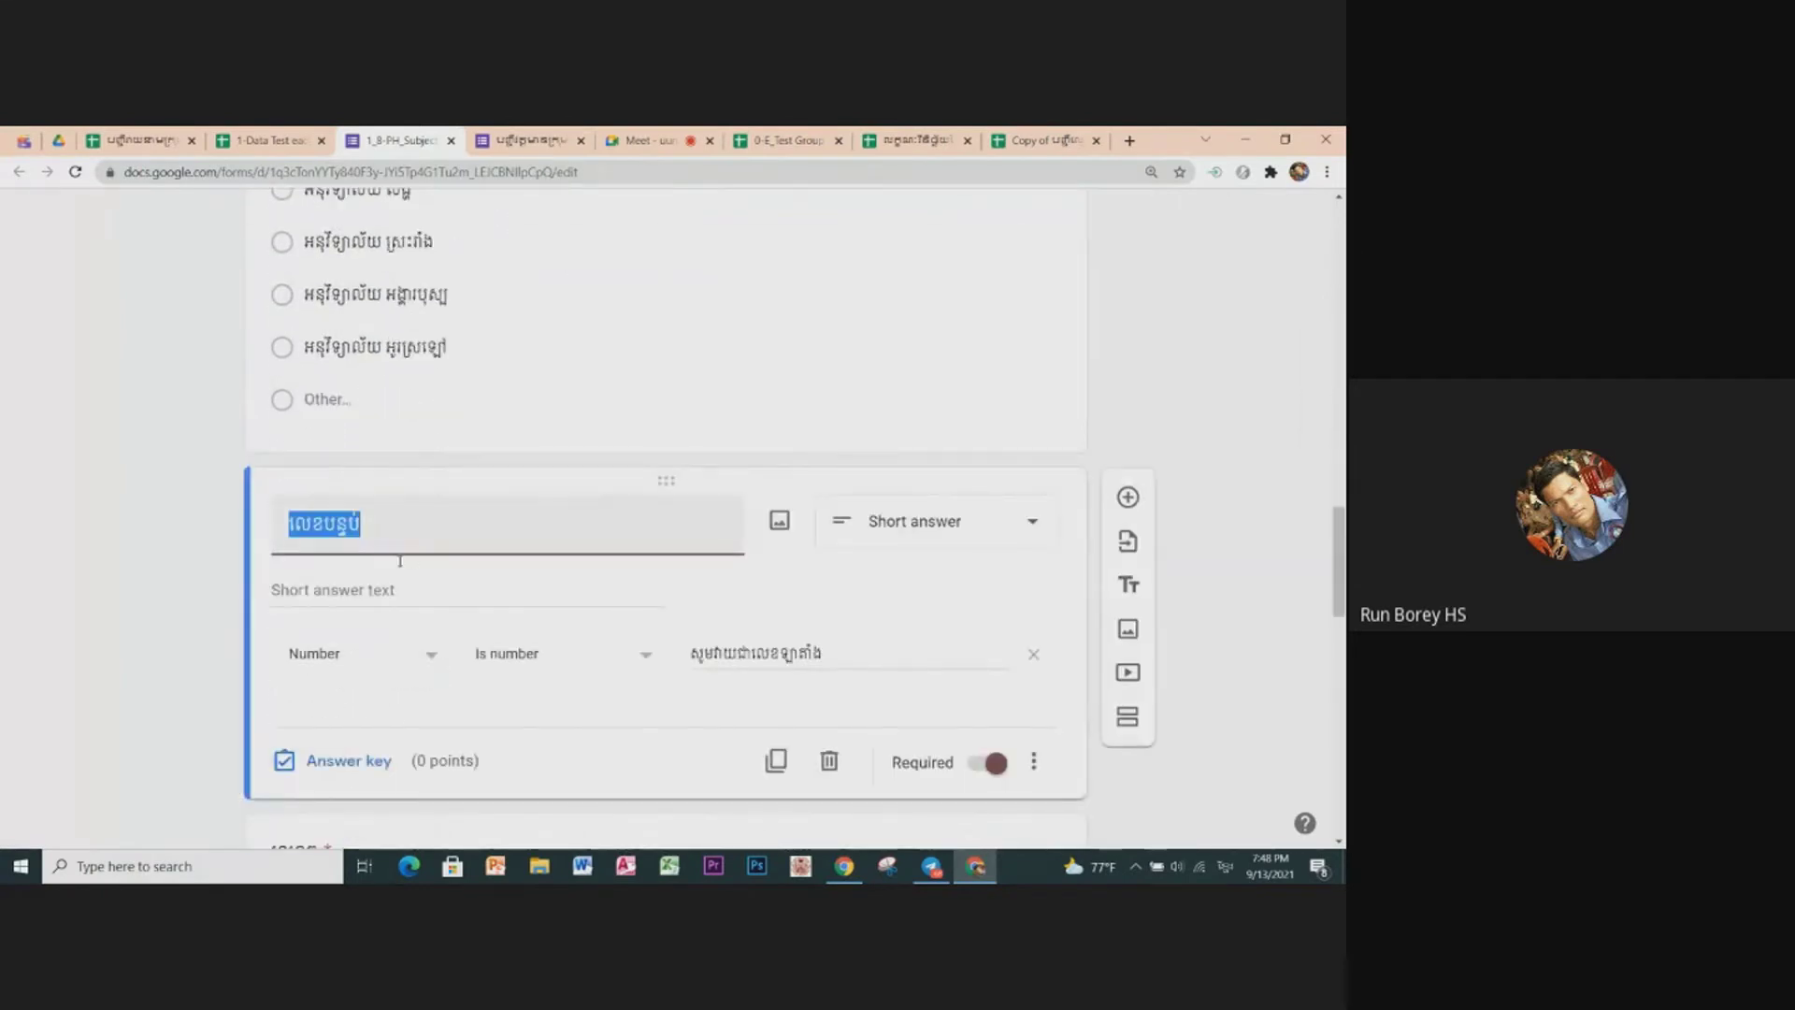
scroll(400, 561, "down", 4)
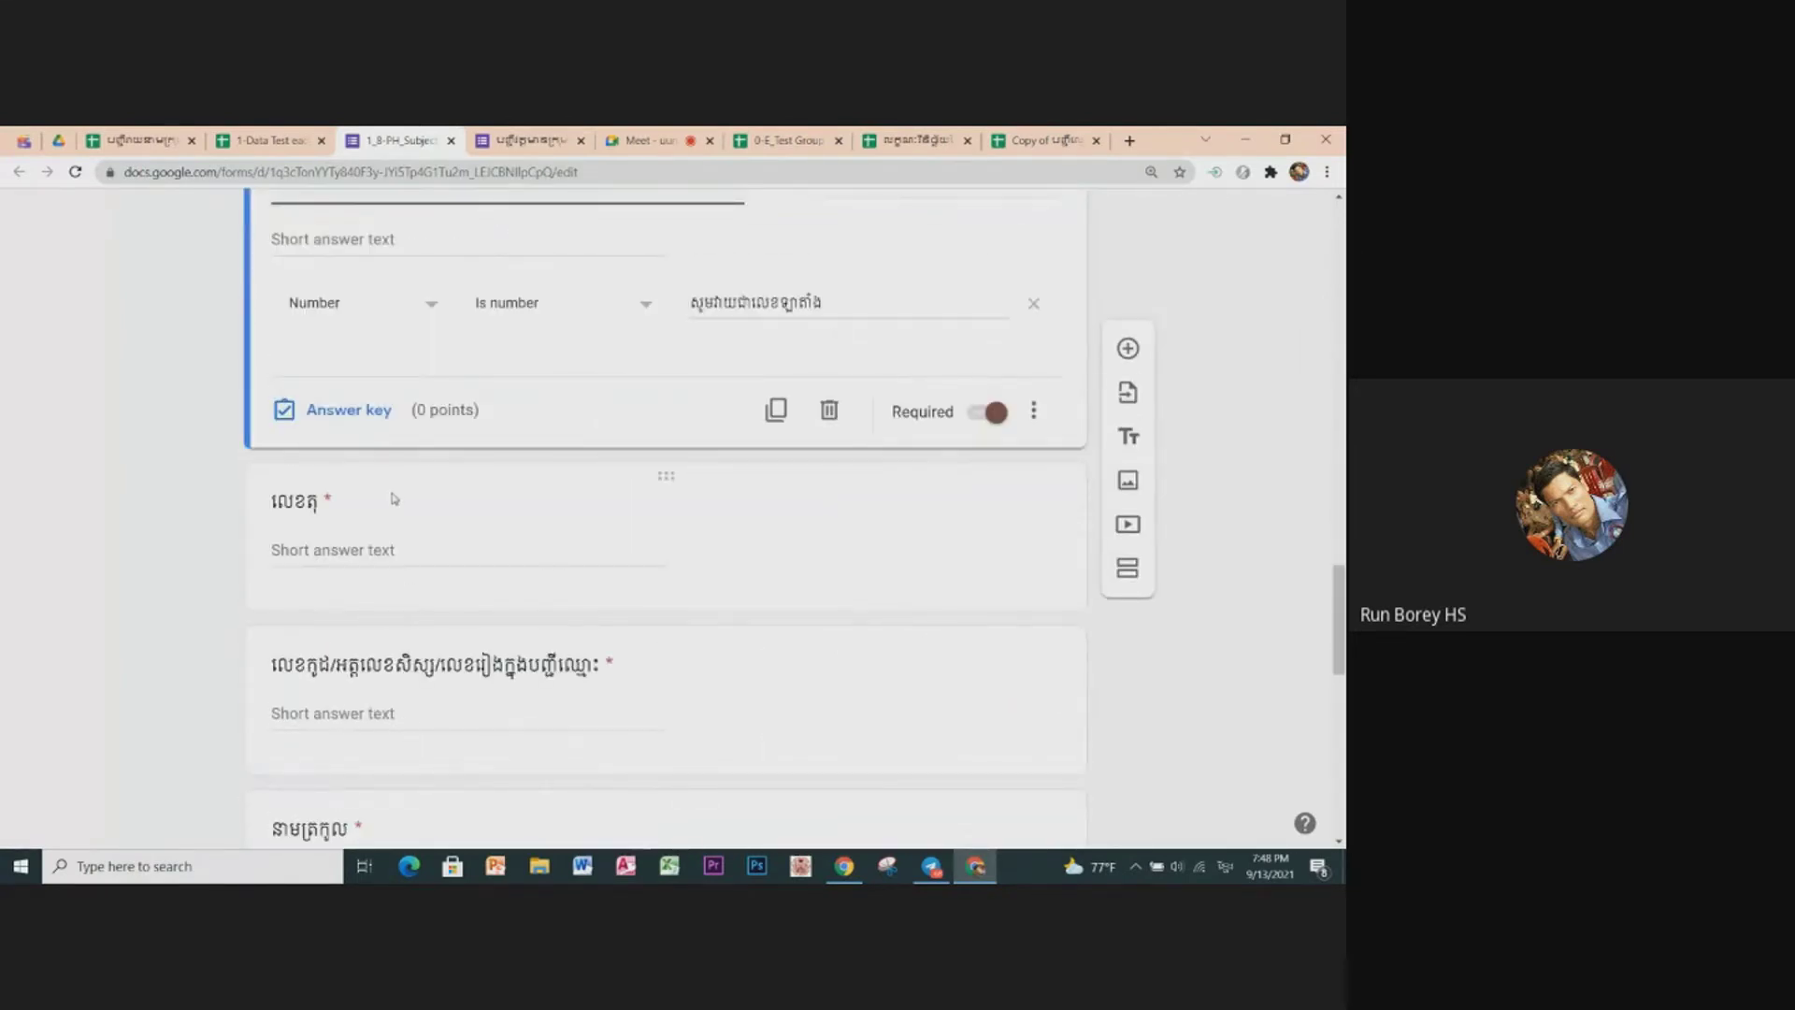
scroll(393, 498, "up", 3)
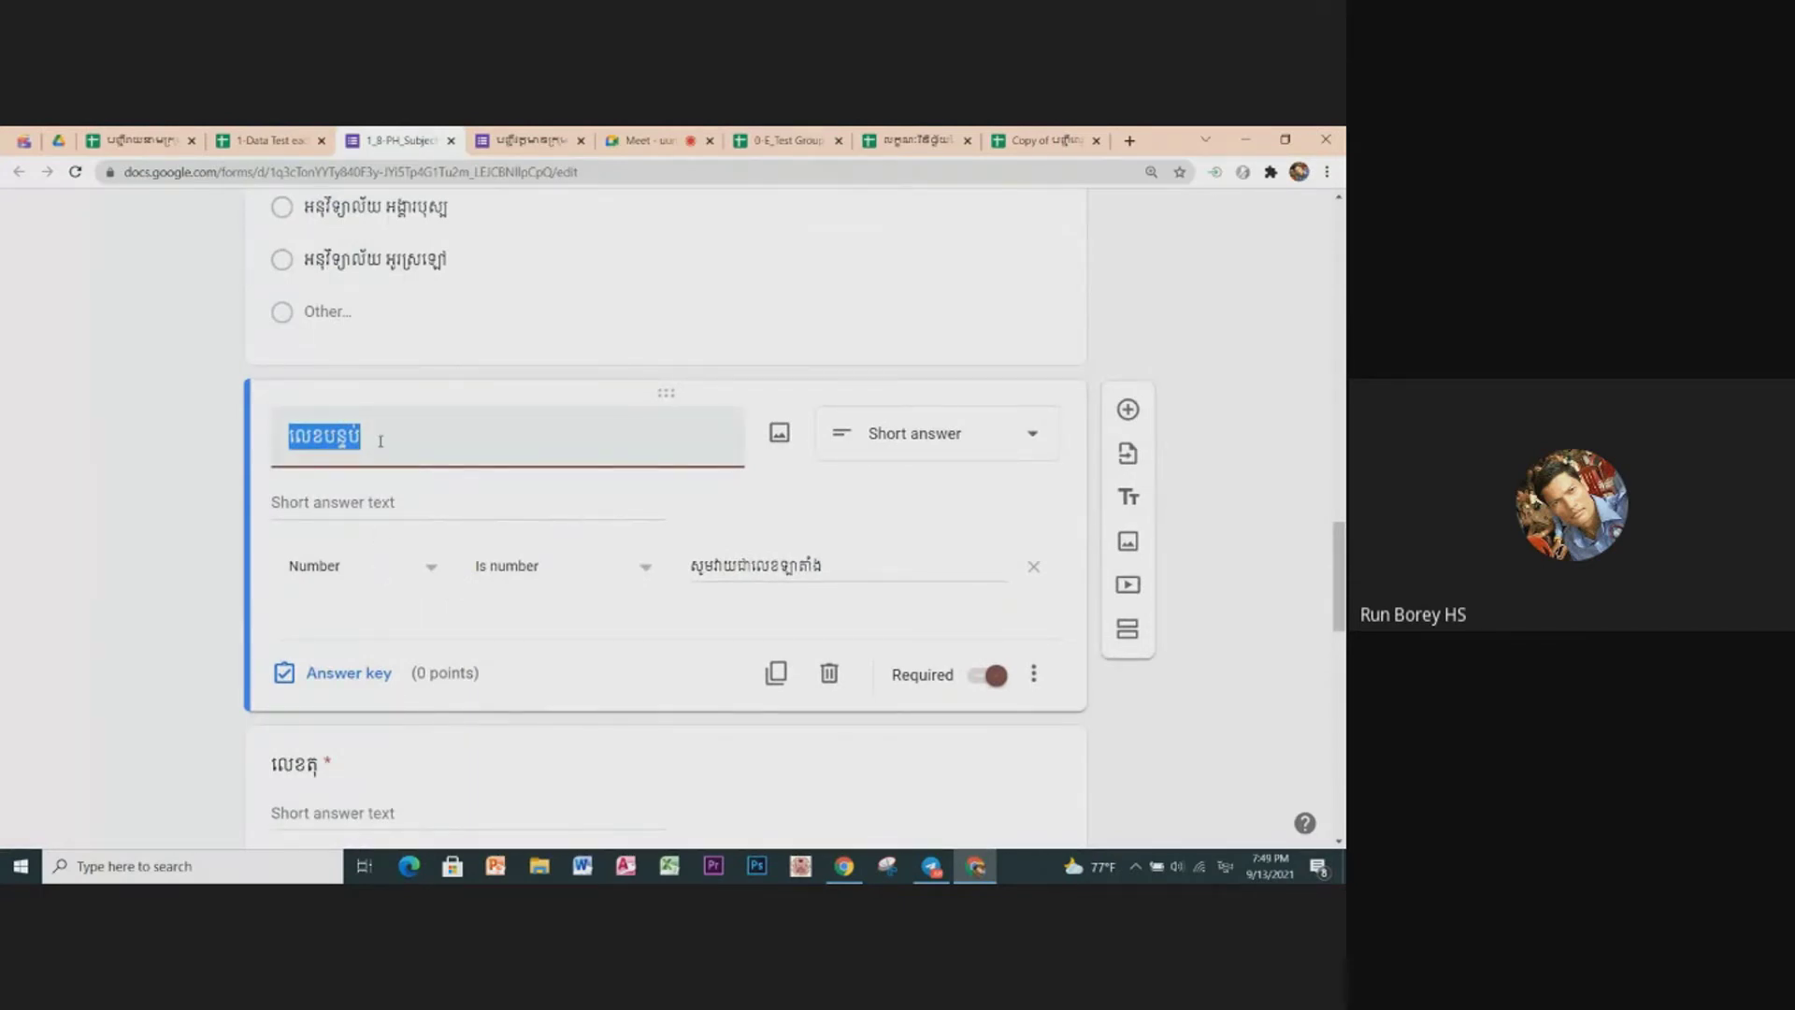
scroll(374, 514, "down", 2)
scroll(360, 580, "down", 2)
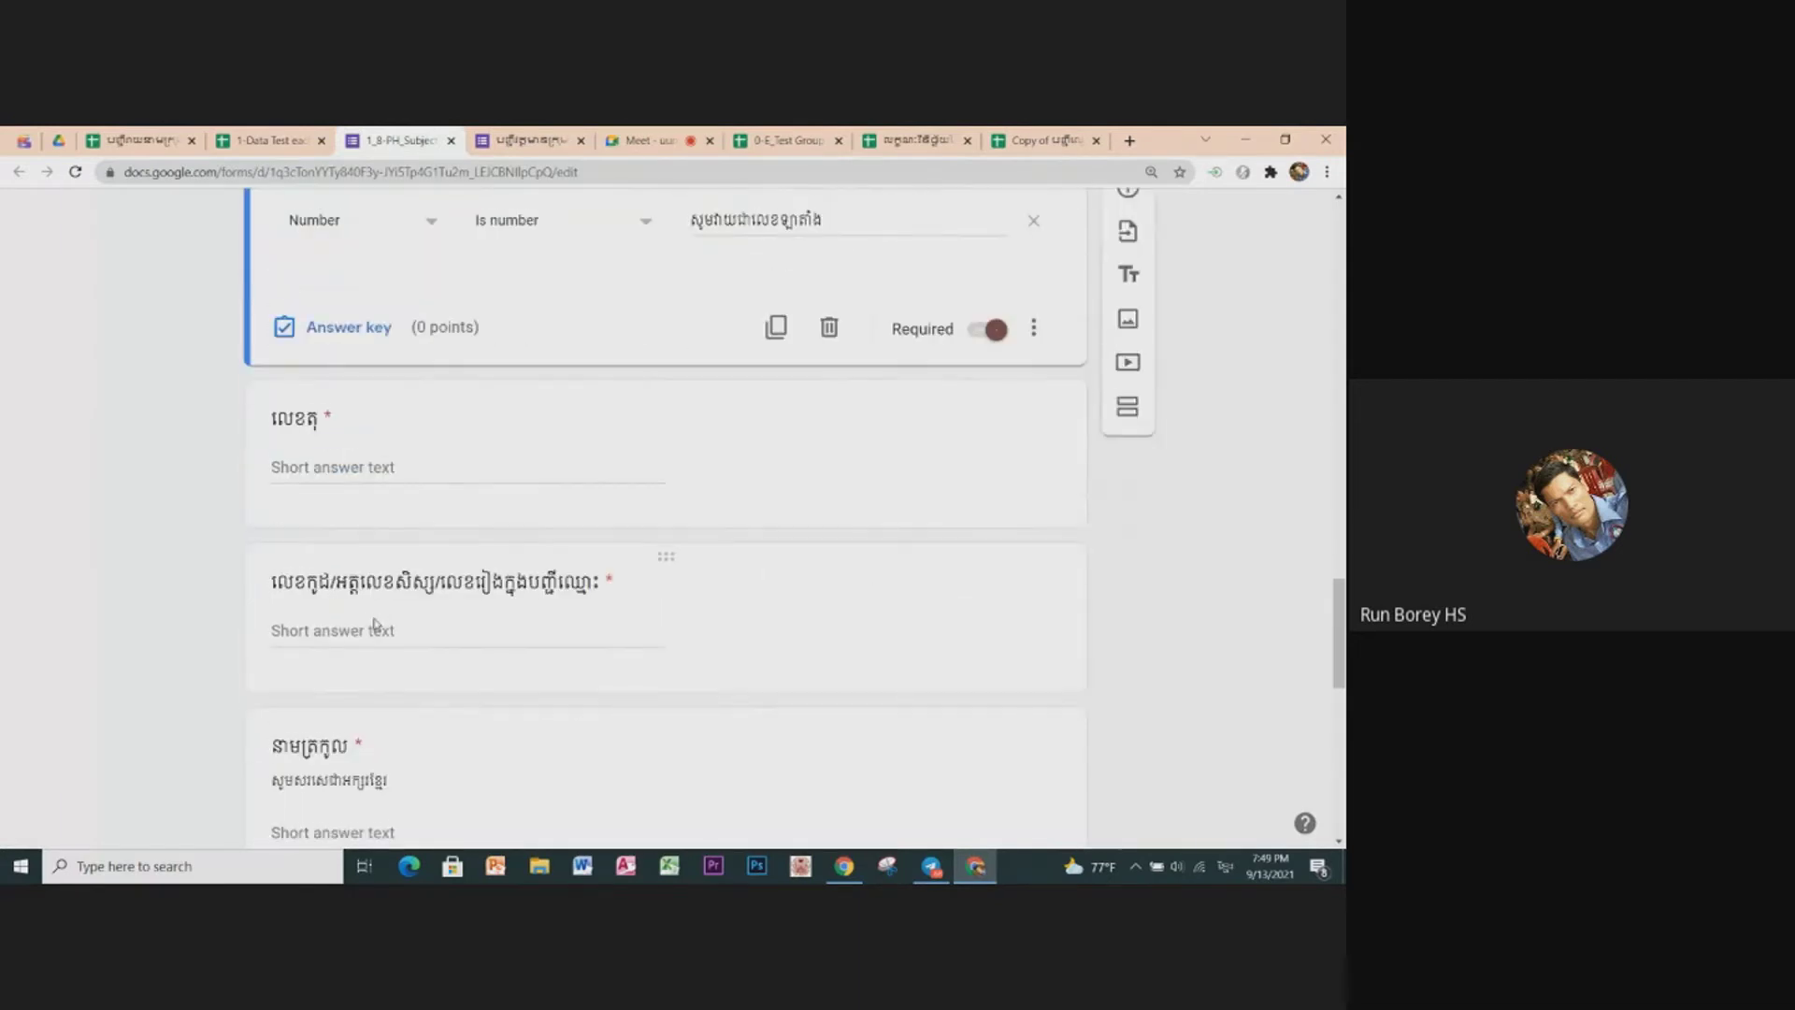
scroll(347, 570, "up", 10)
scroll(342, 524, "up", 10)
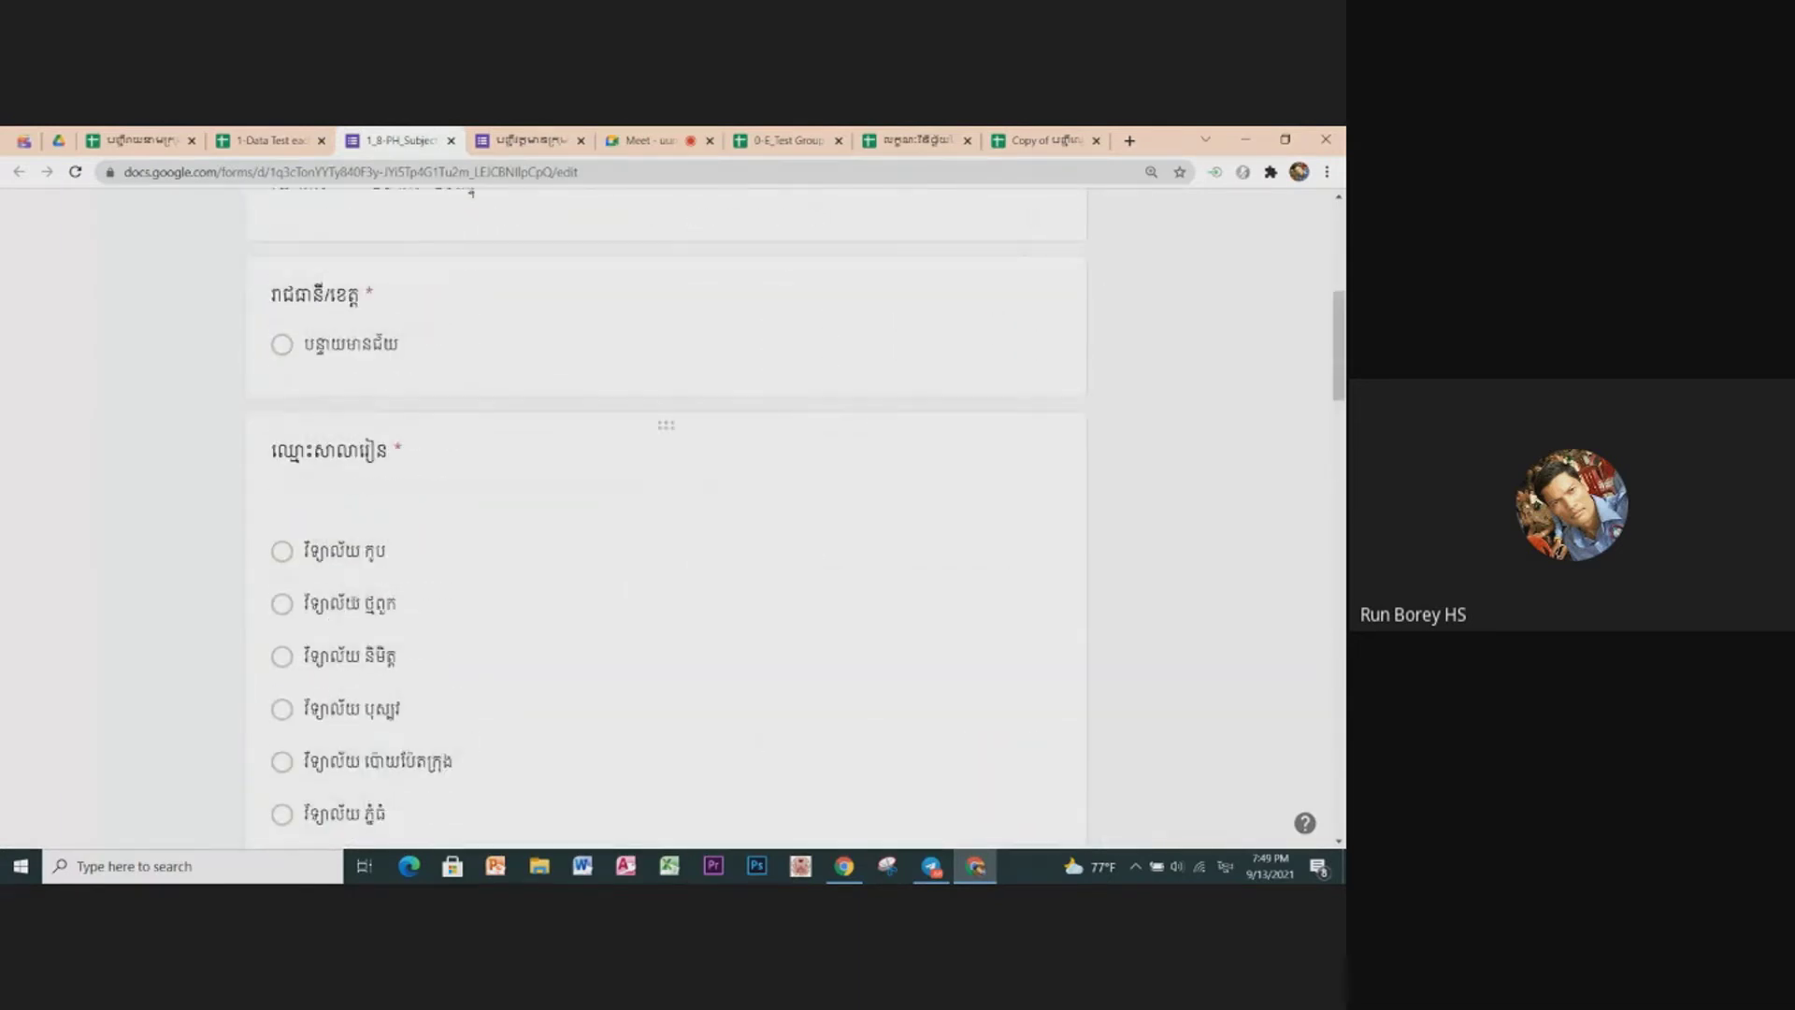
scroll(335, 476, "up", 10)
Step: Return to the 1-Data Test each provinces sheet and follow the ES exam link in cell C20
left_click(453, 143)
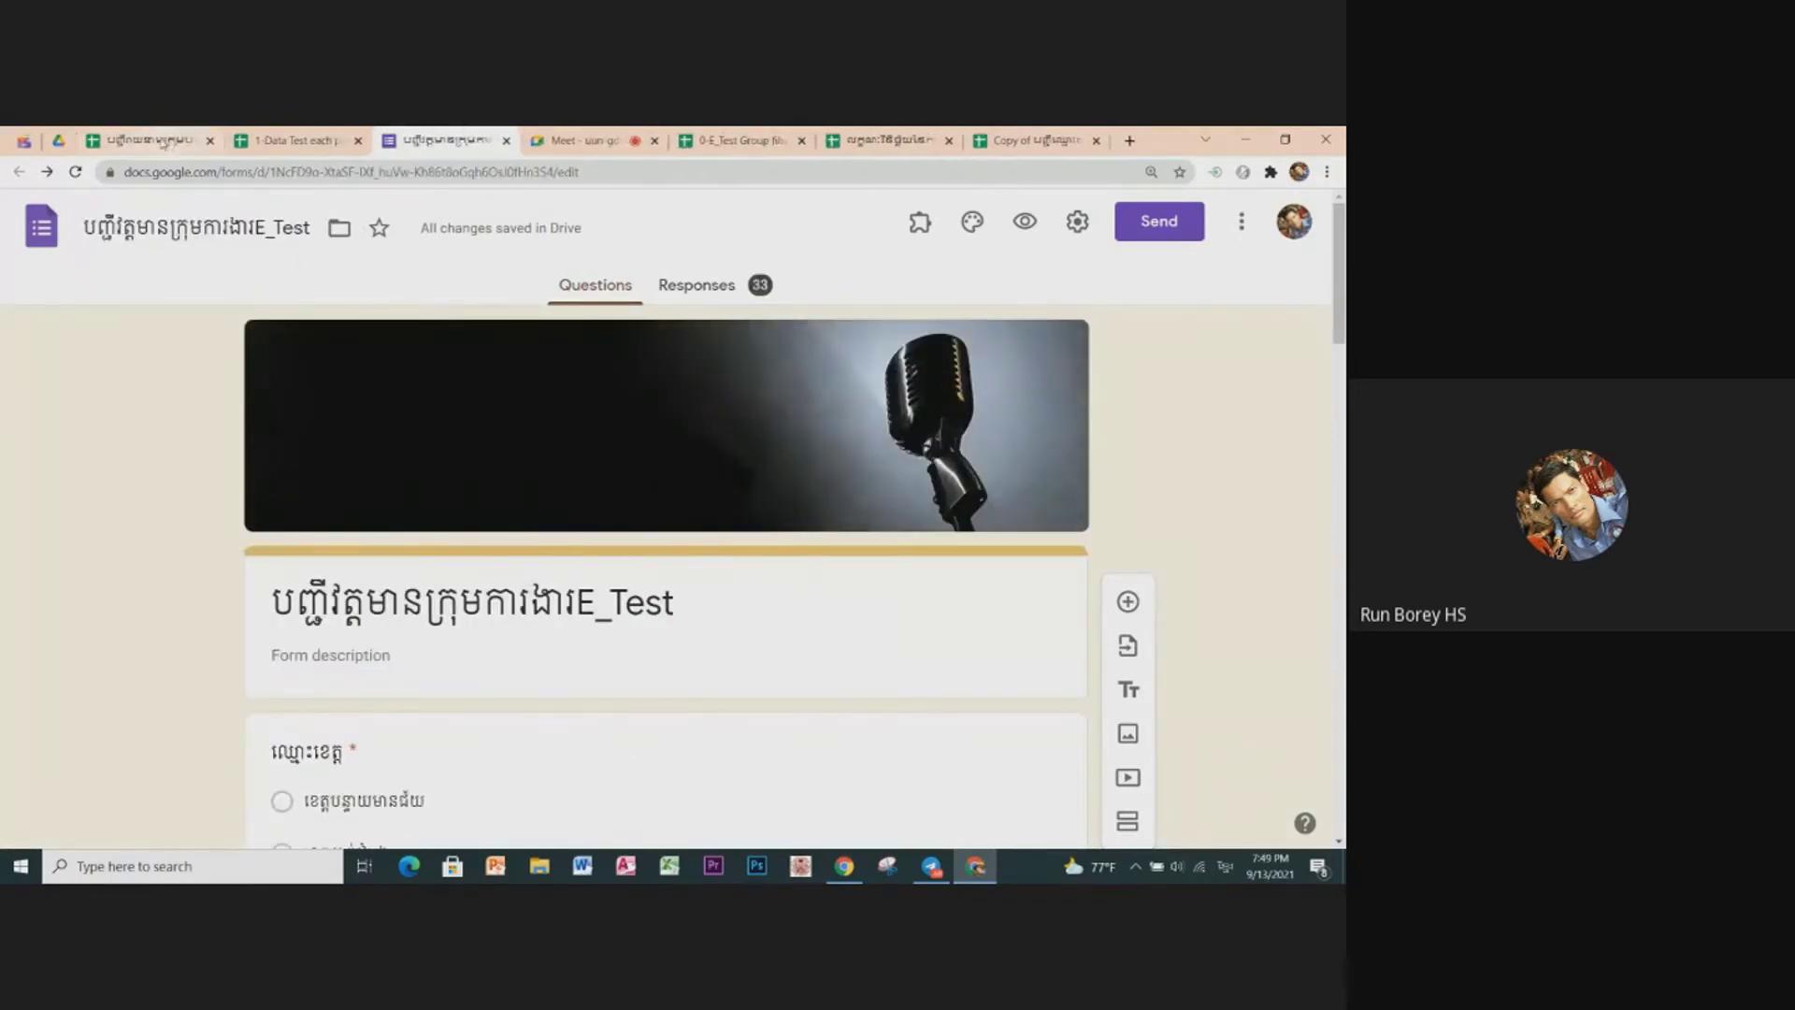
left_click(166, 141)
left_click(301, 142)
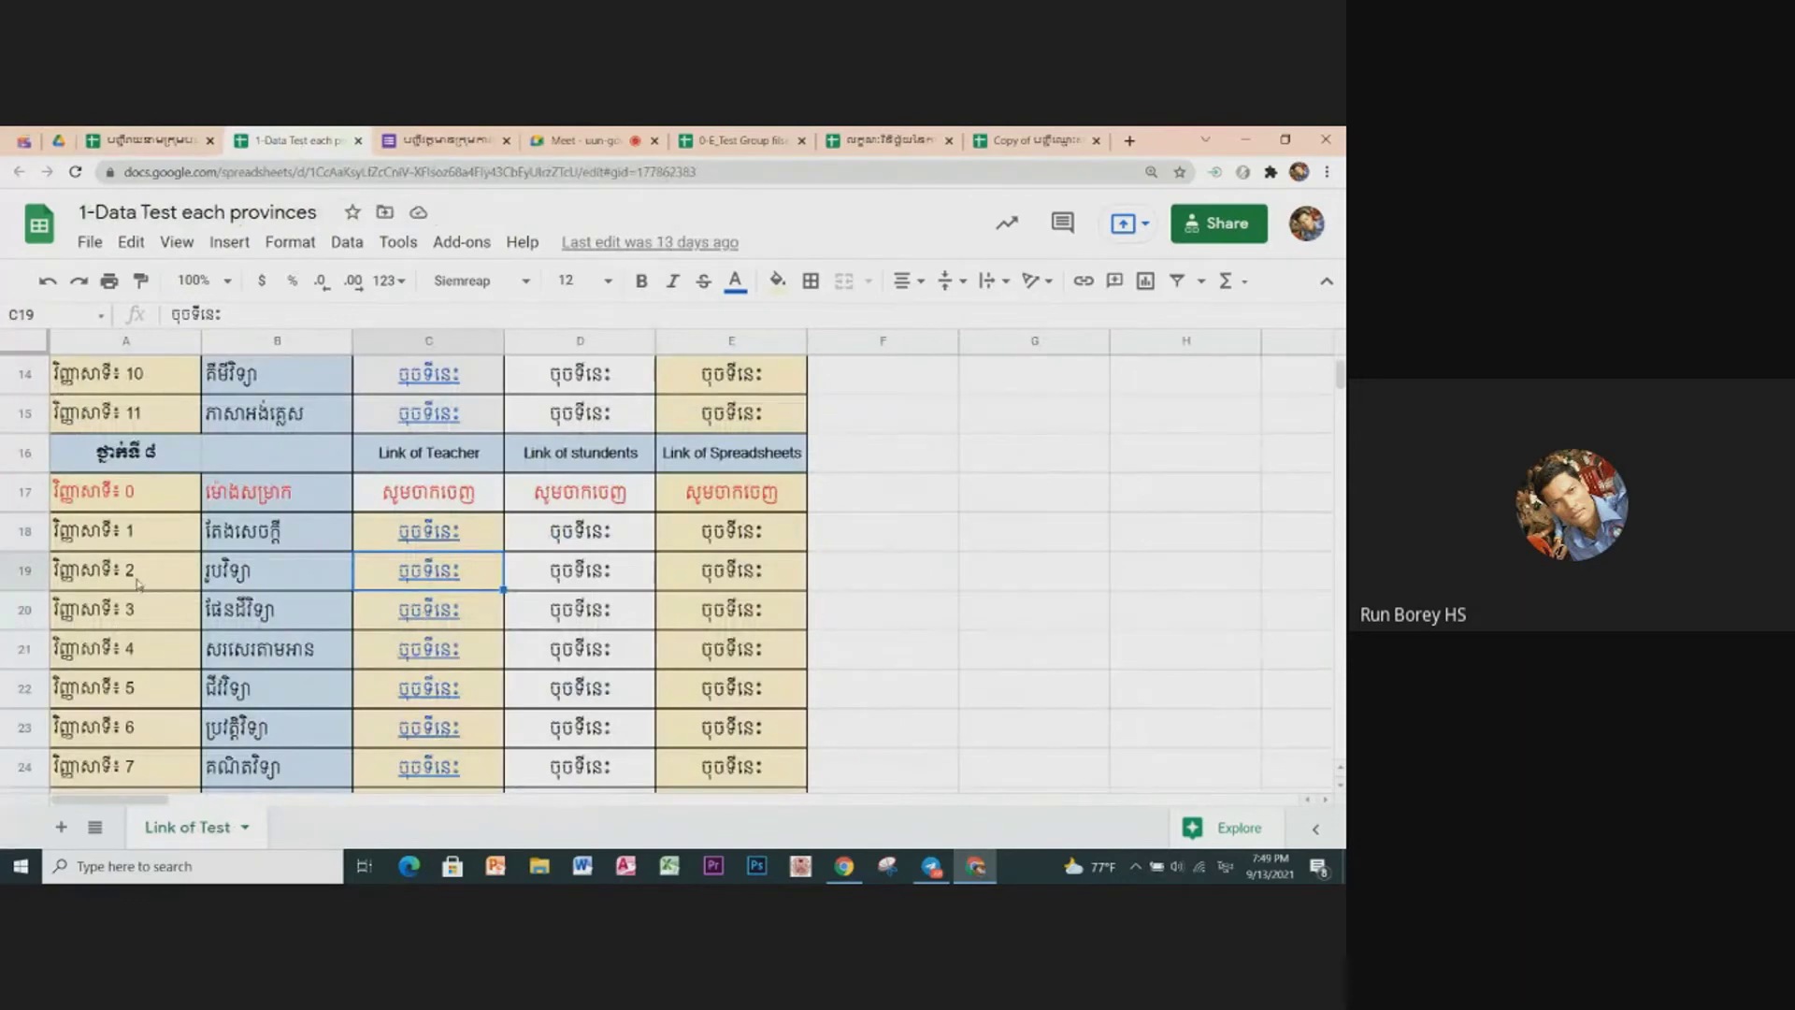
left_click(435, 577)
left_click(923, 581)
mouse_move(428, 608)
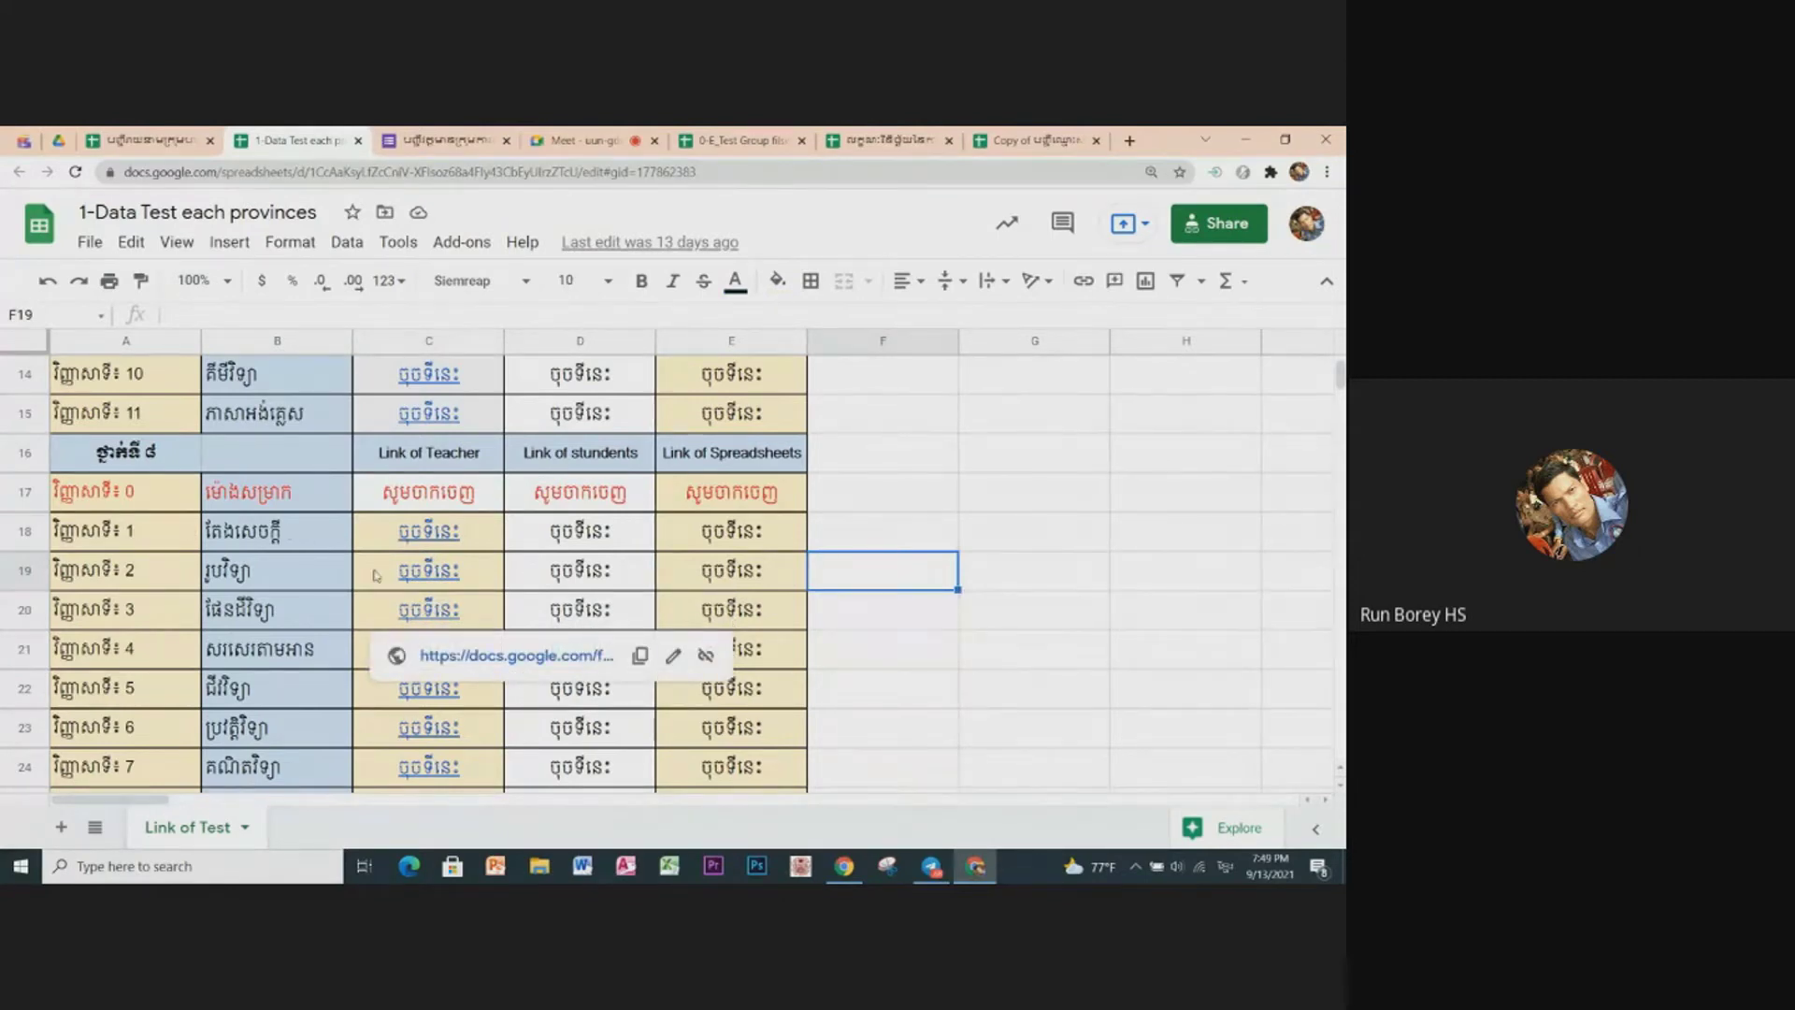
left_click(24, 609)
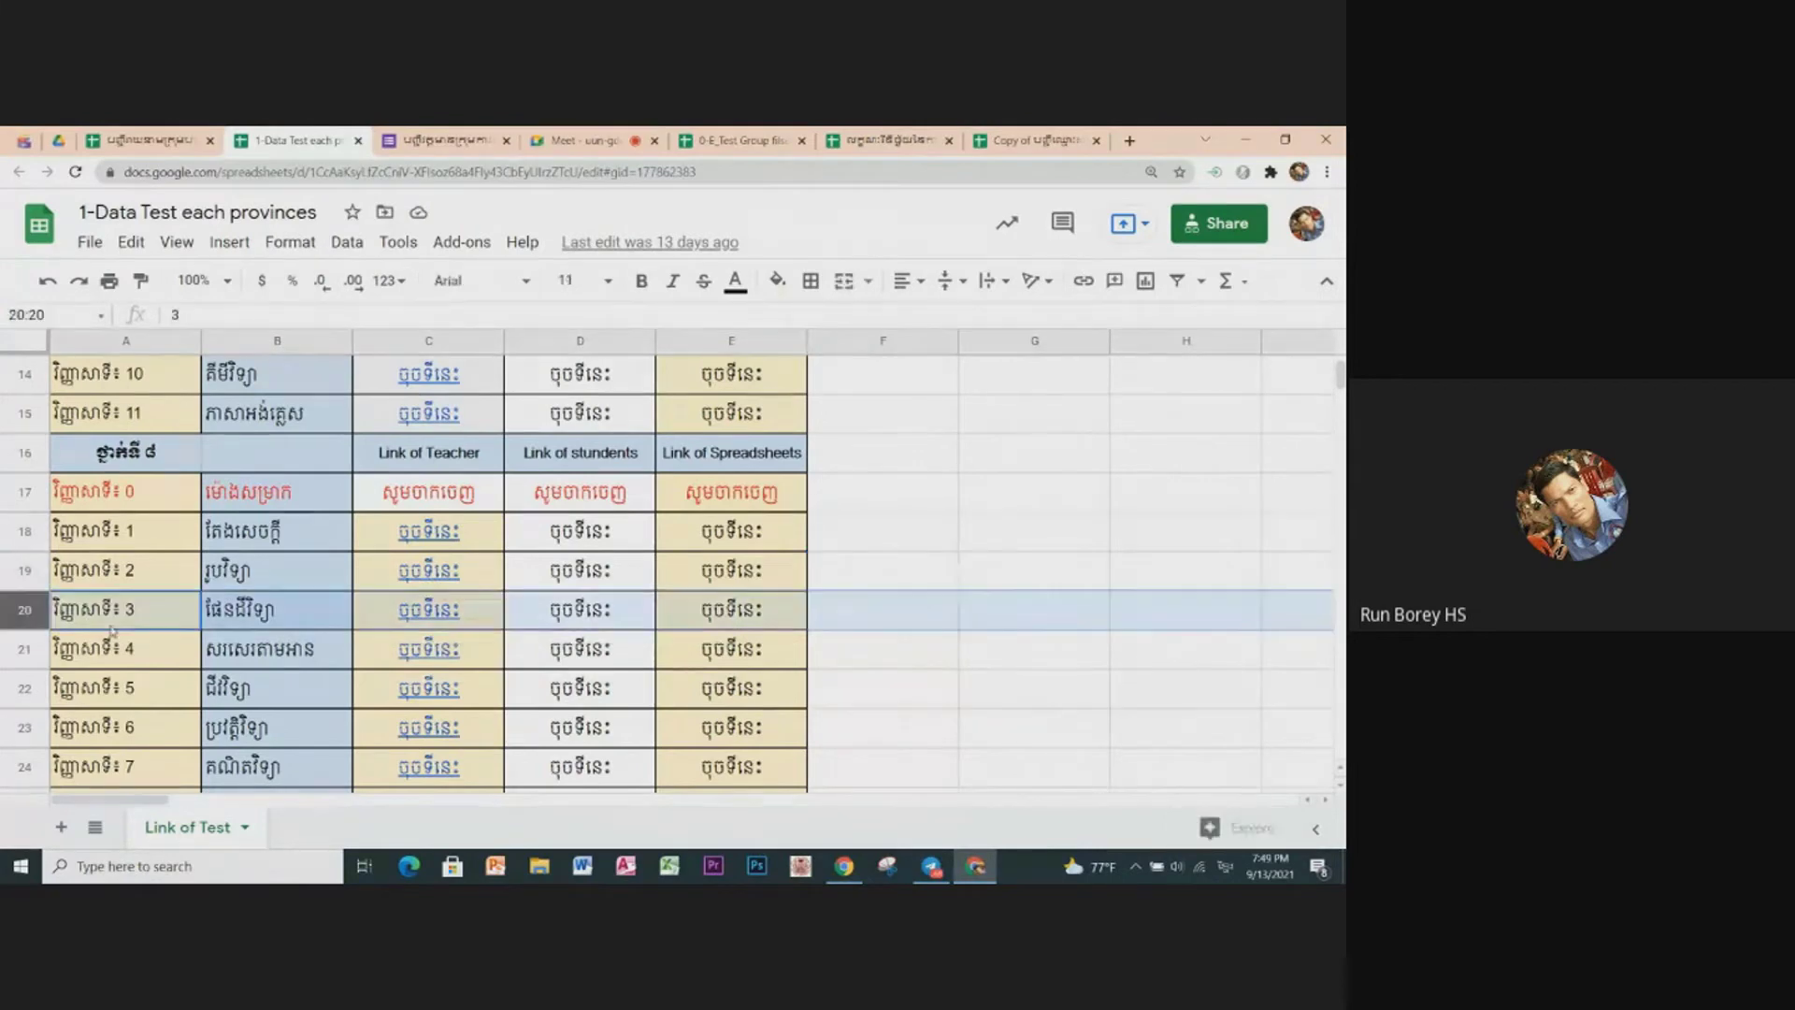
left_click(434, 615)
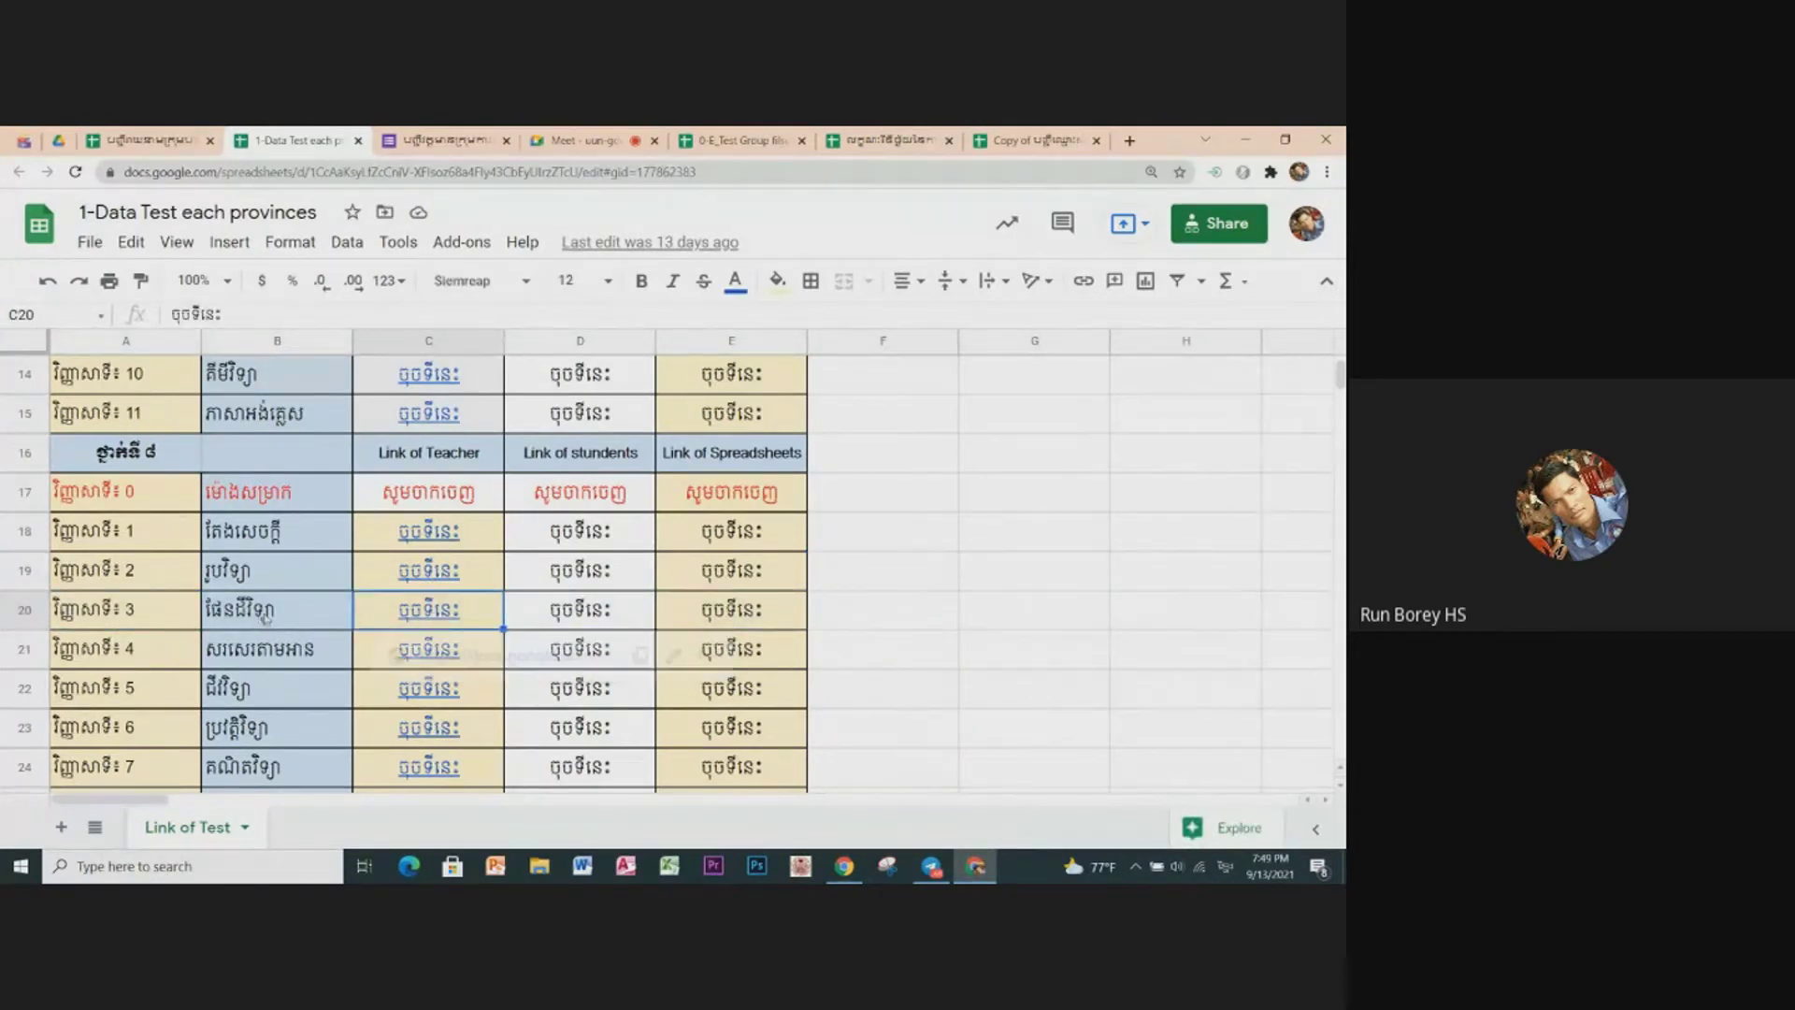
left_click(433, 619)
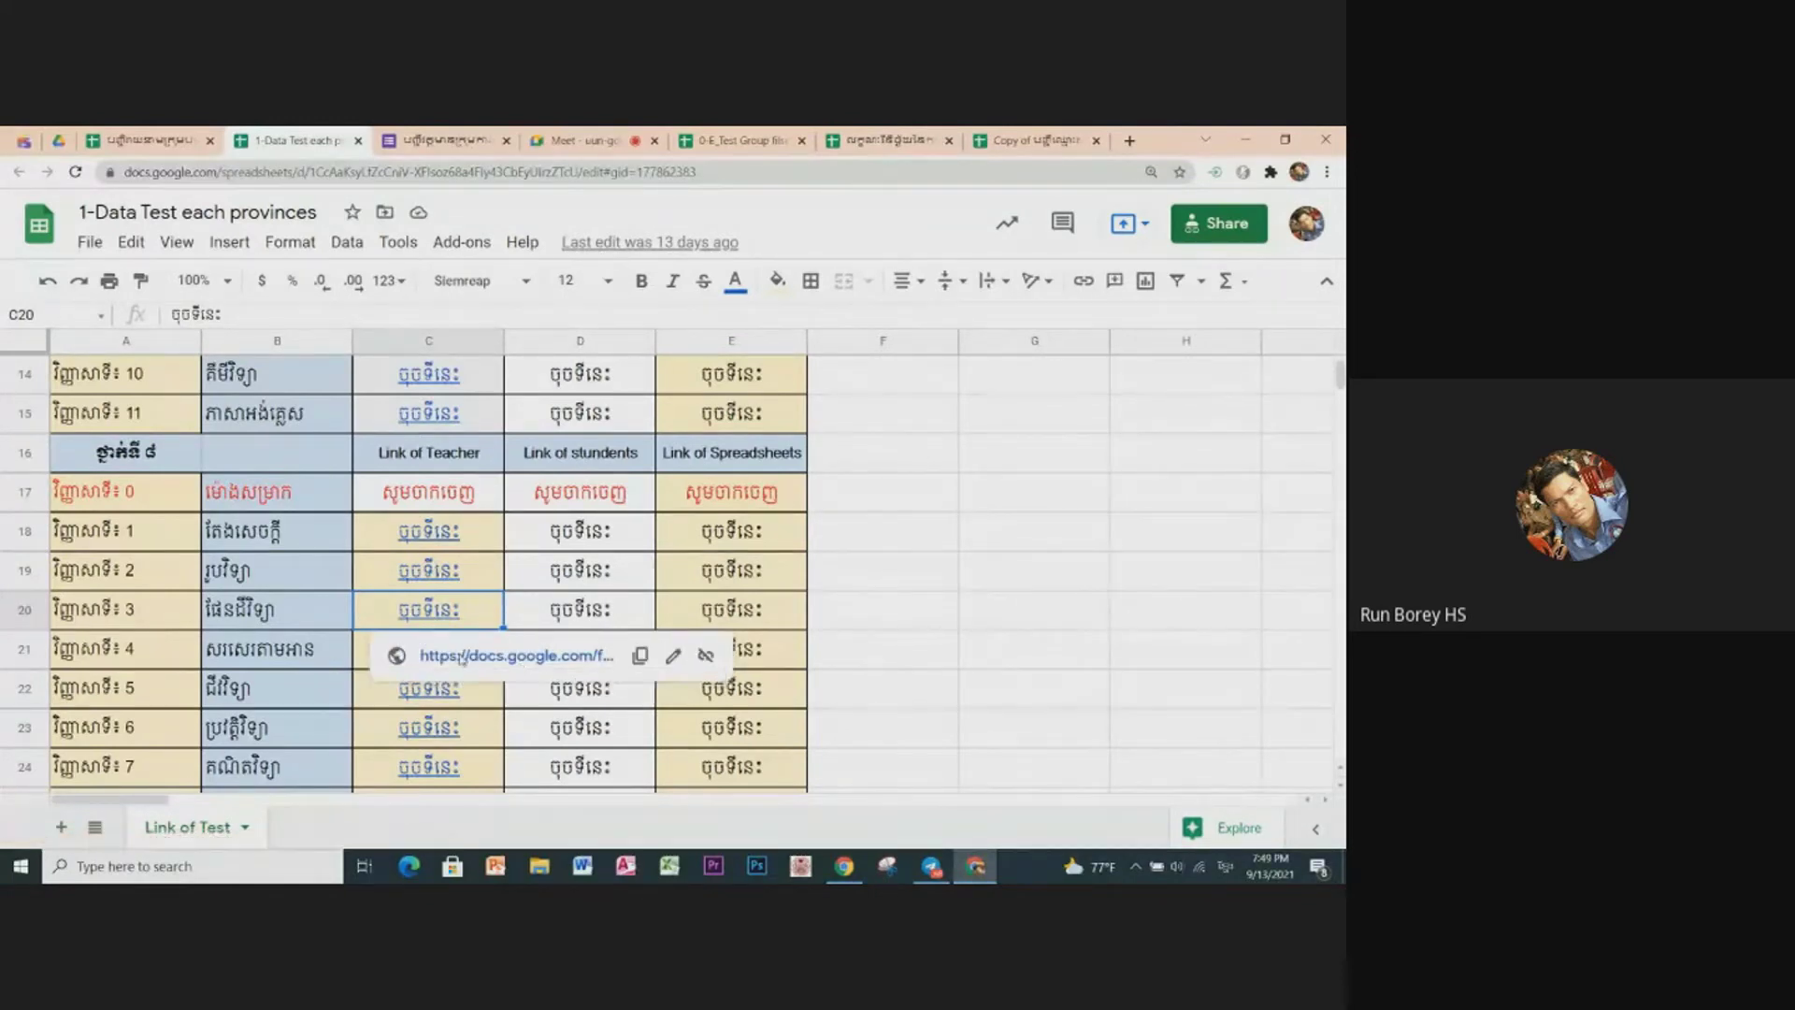
left_click(461, 657)
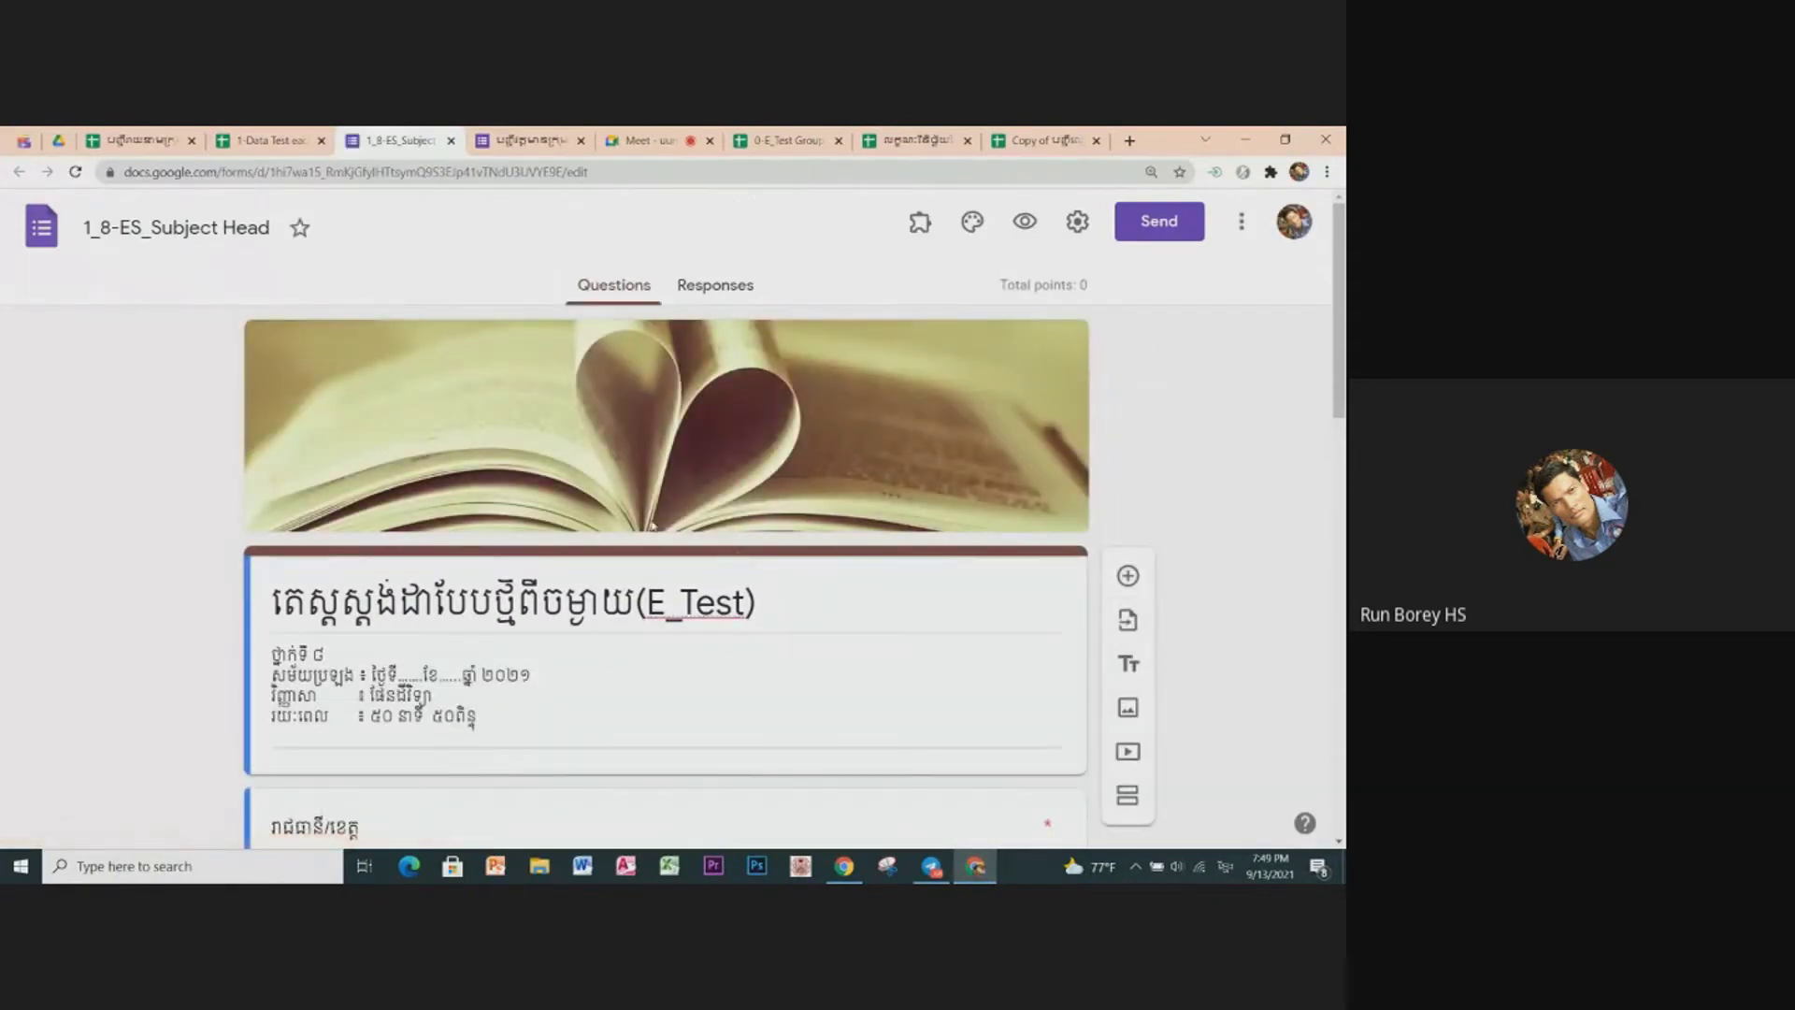
scroll(375, 621, "down", 1)
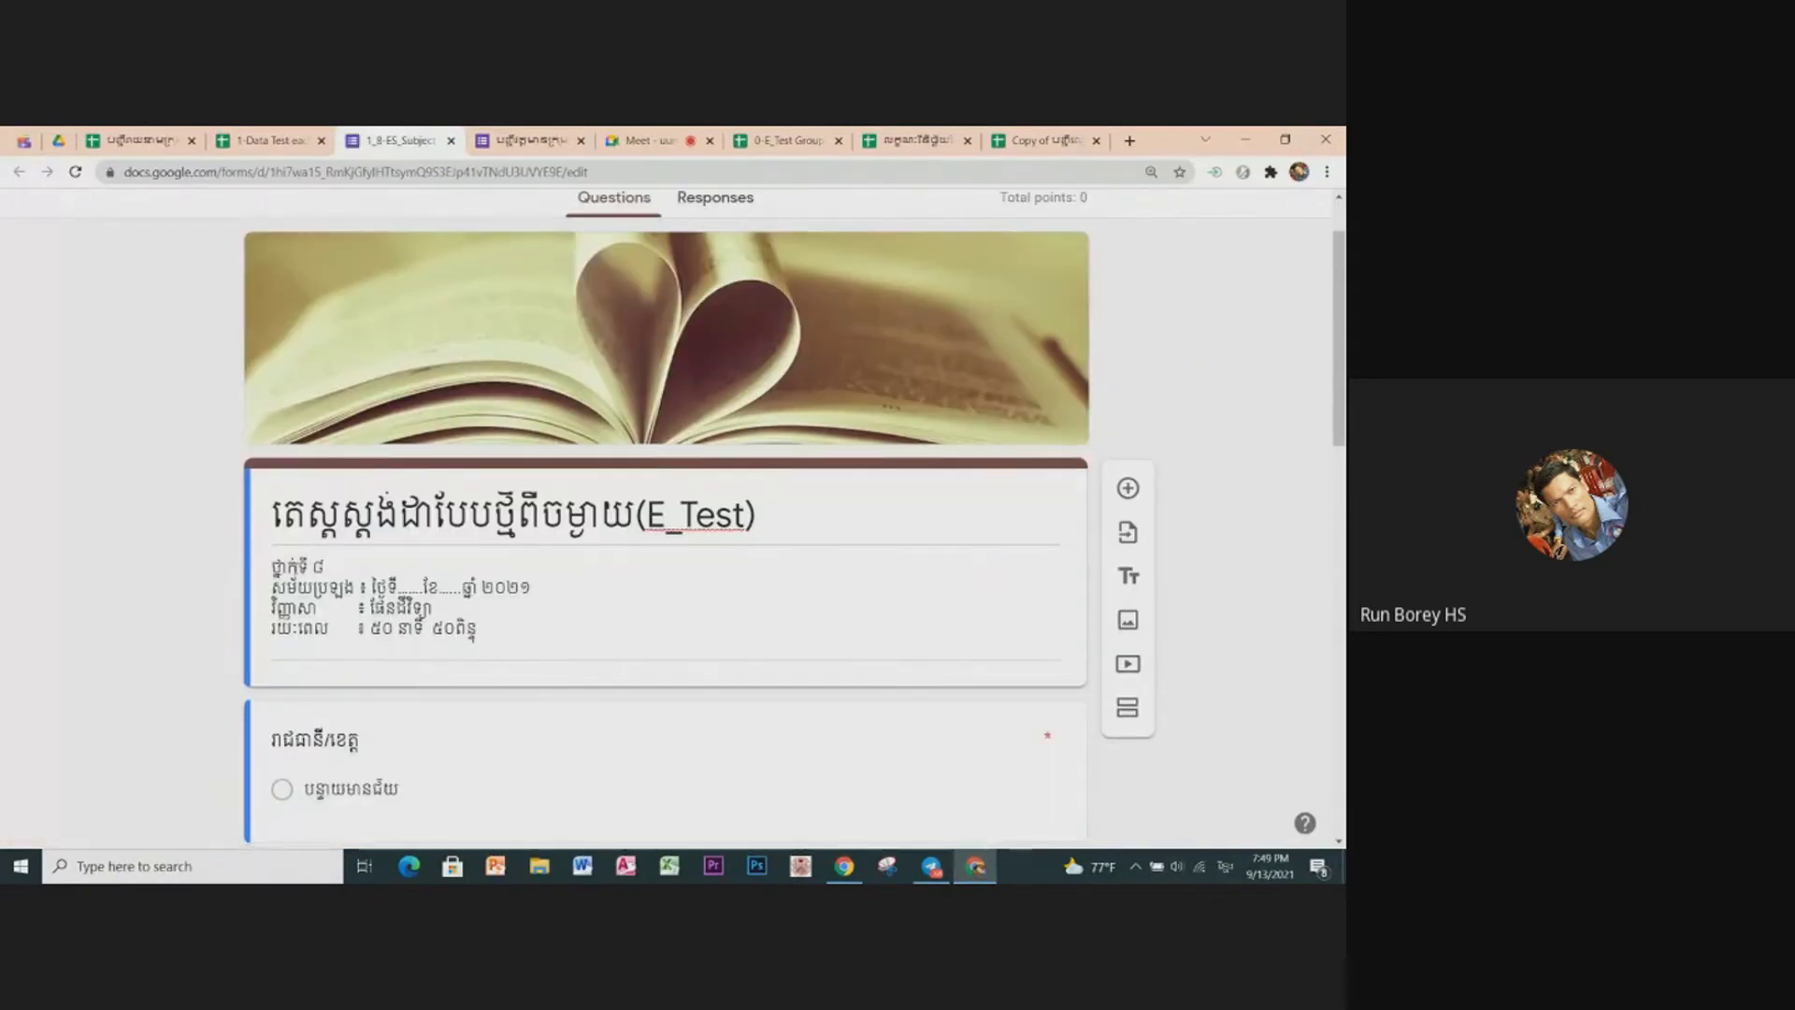
scroll(517, 645, "down", 2)
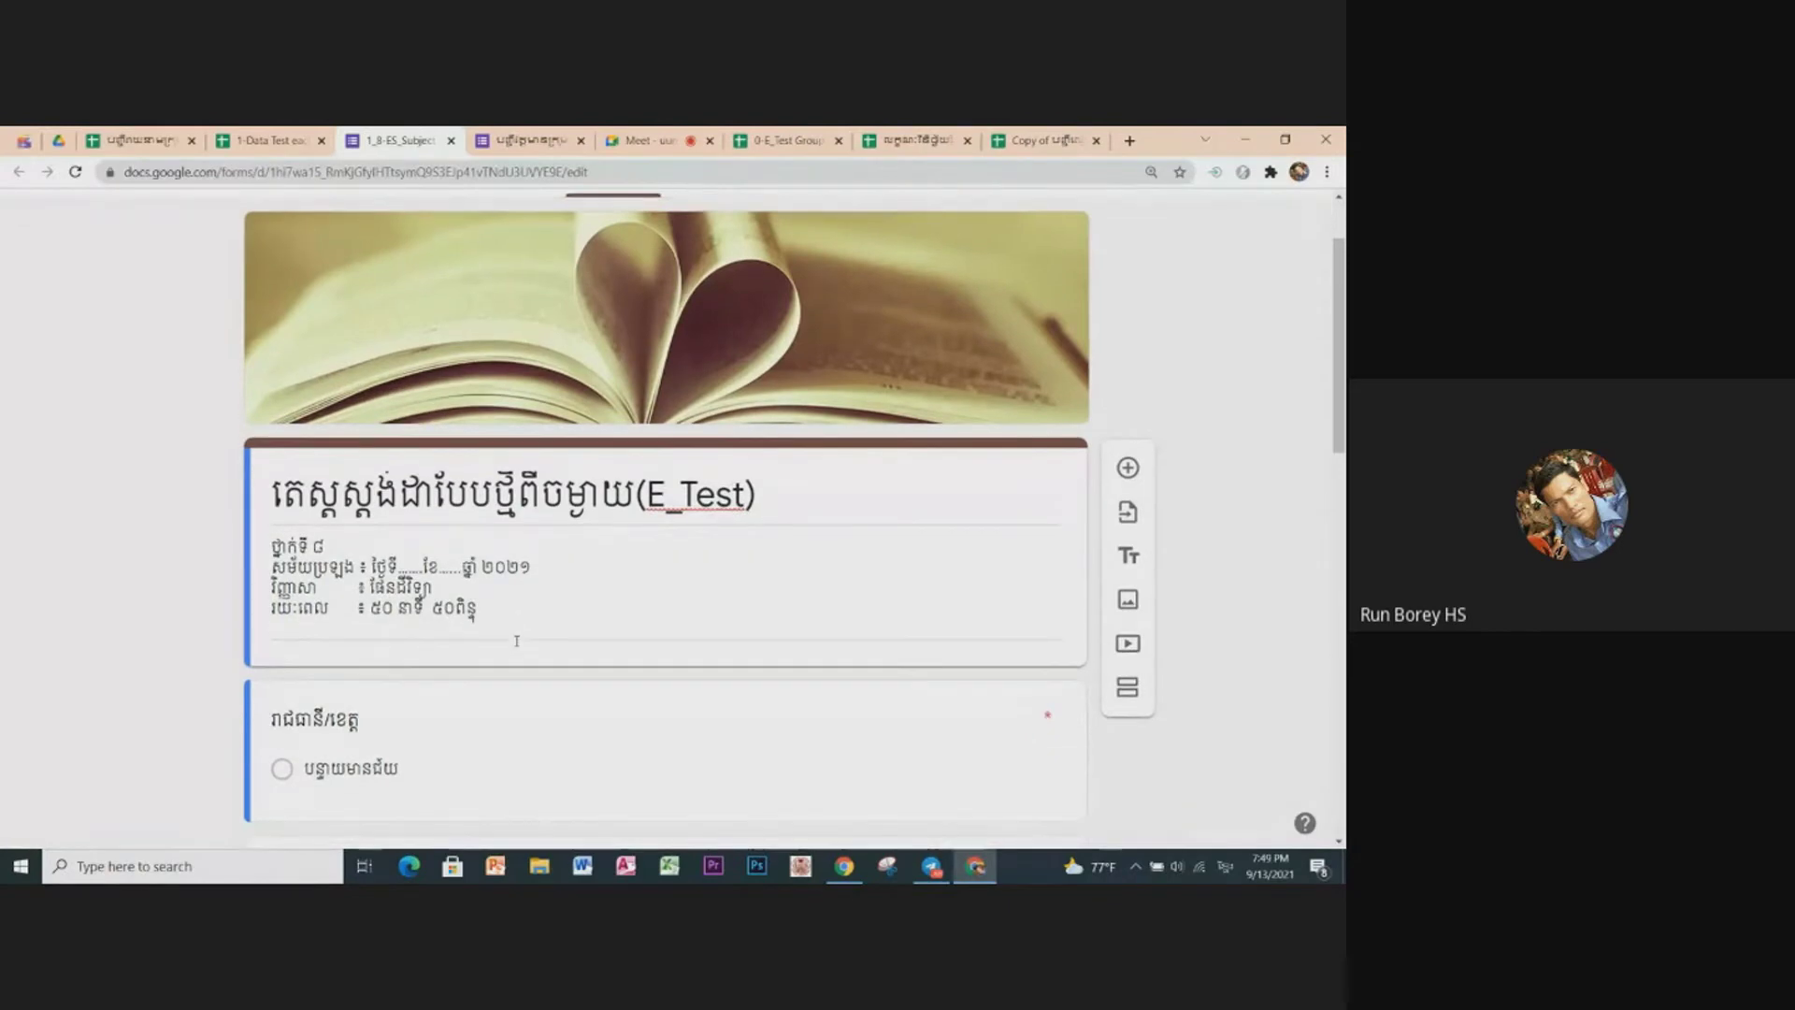
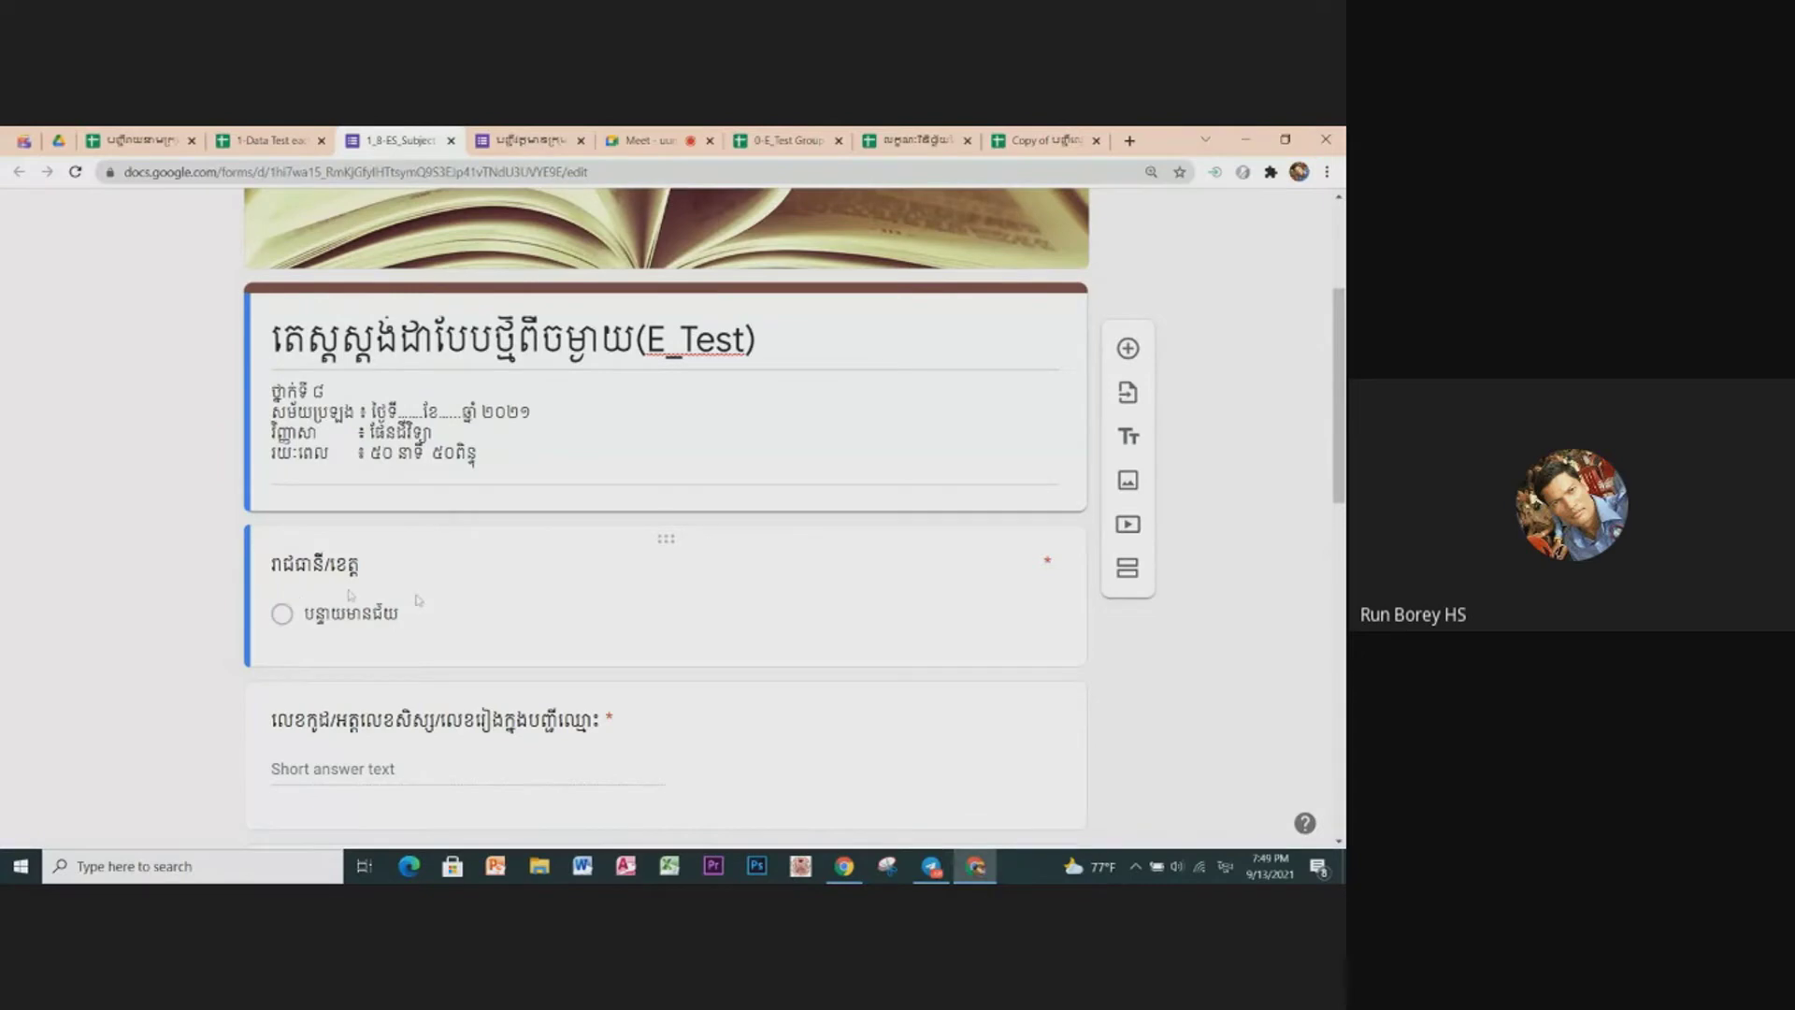
Step: After the province question, import from another form, searching '1' and choosing 1-Subject Head
left_click(515, 614)
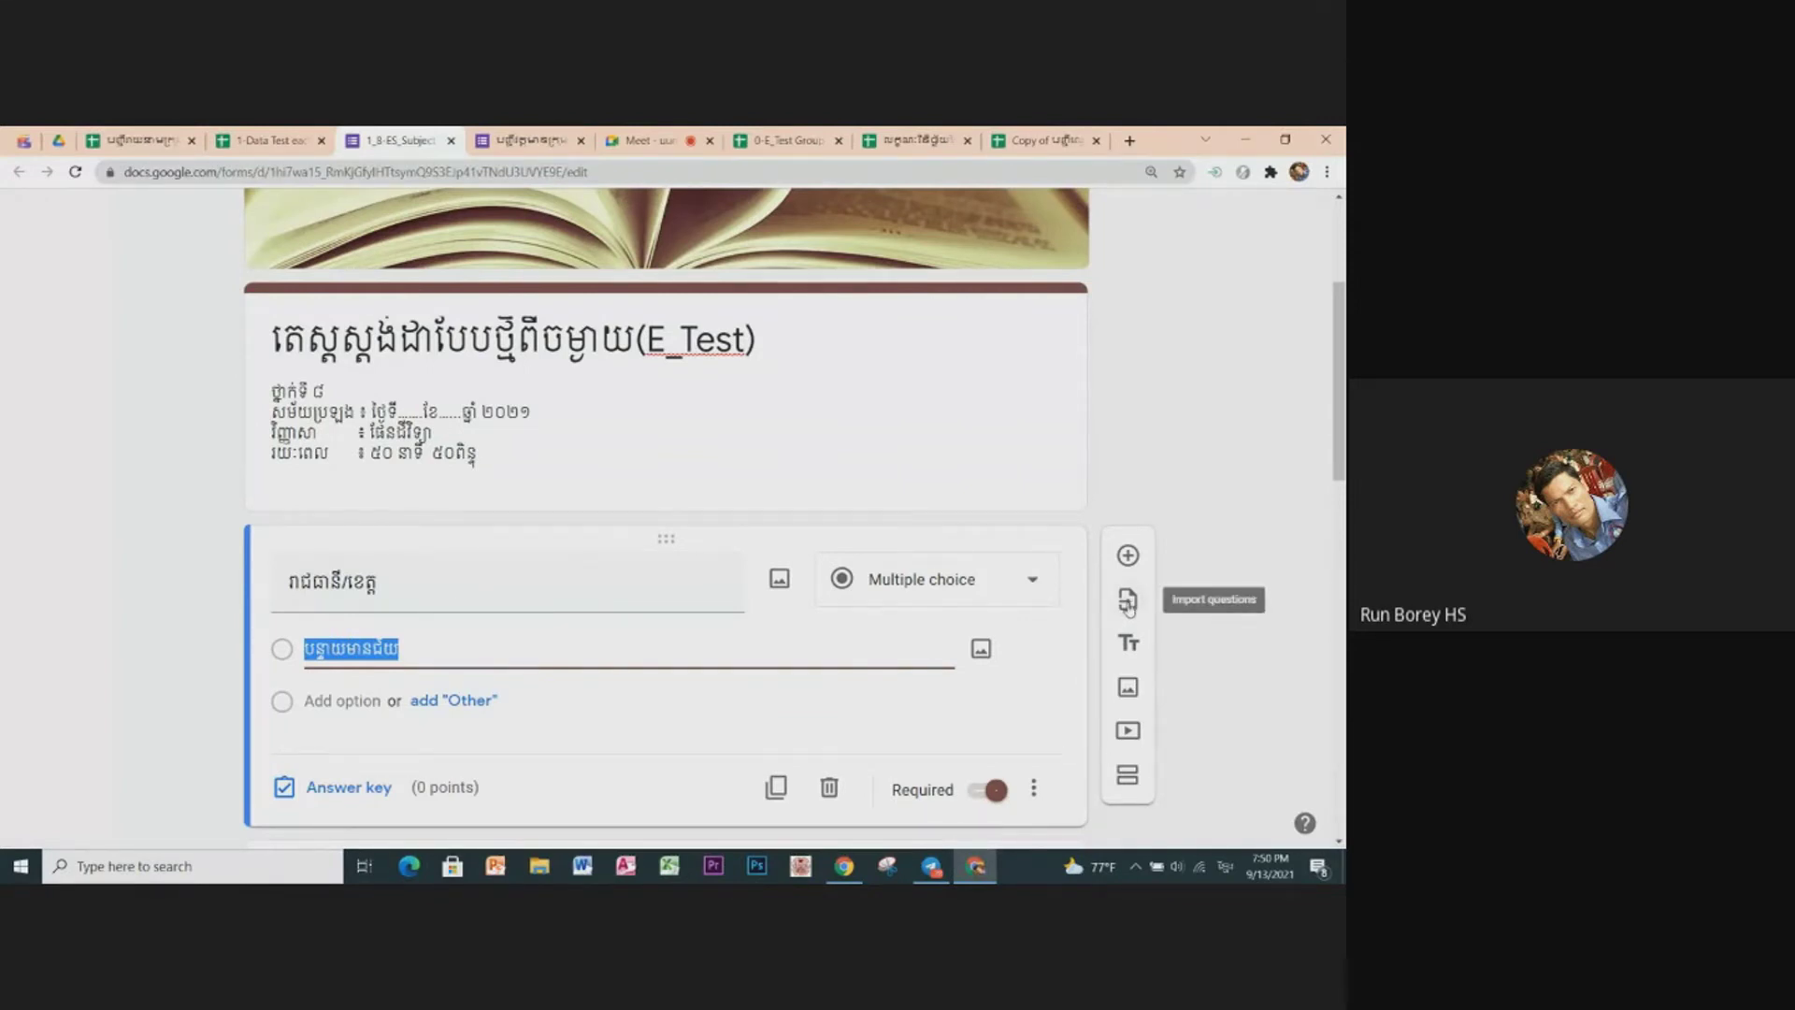
left_click(1128, 603)
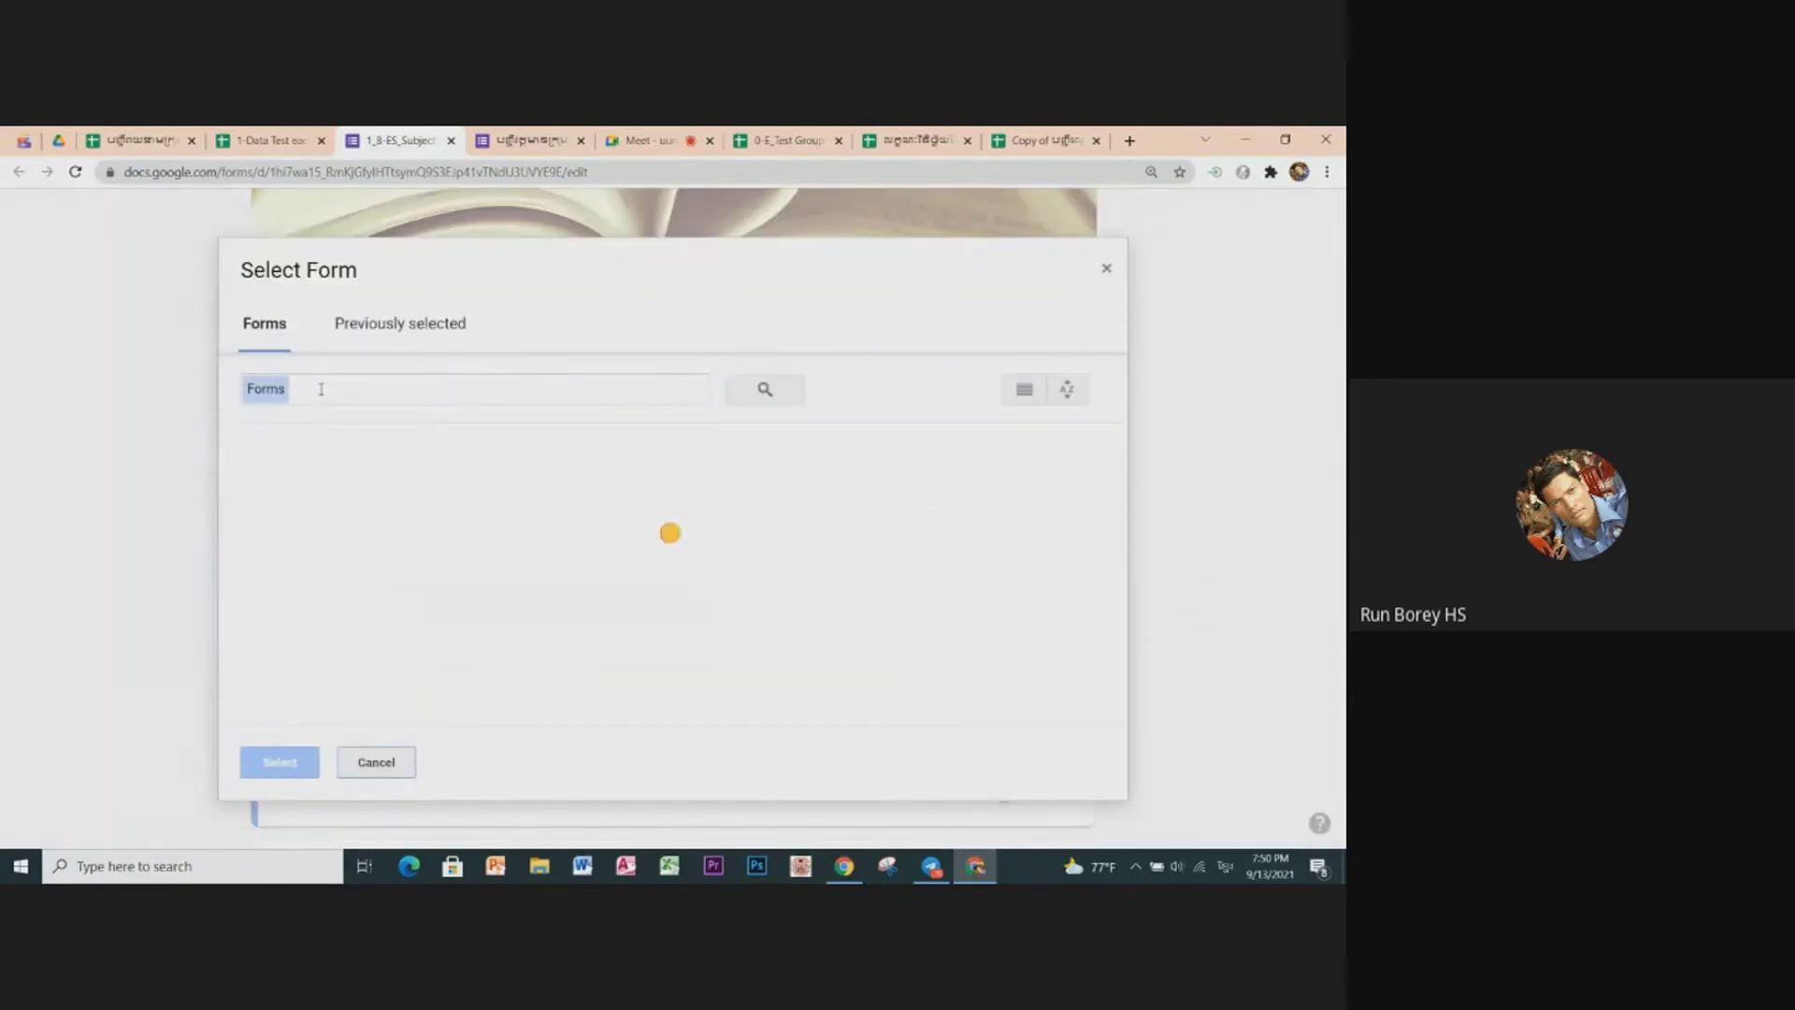
left_click(321, 389)
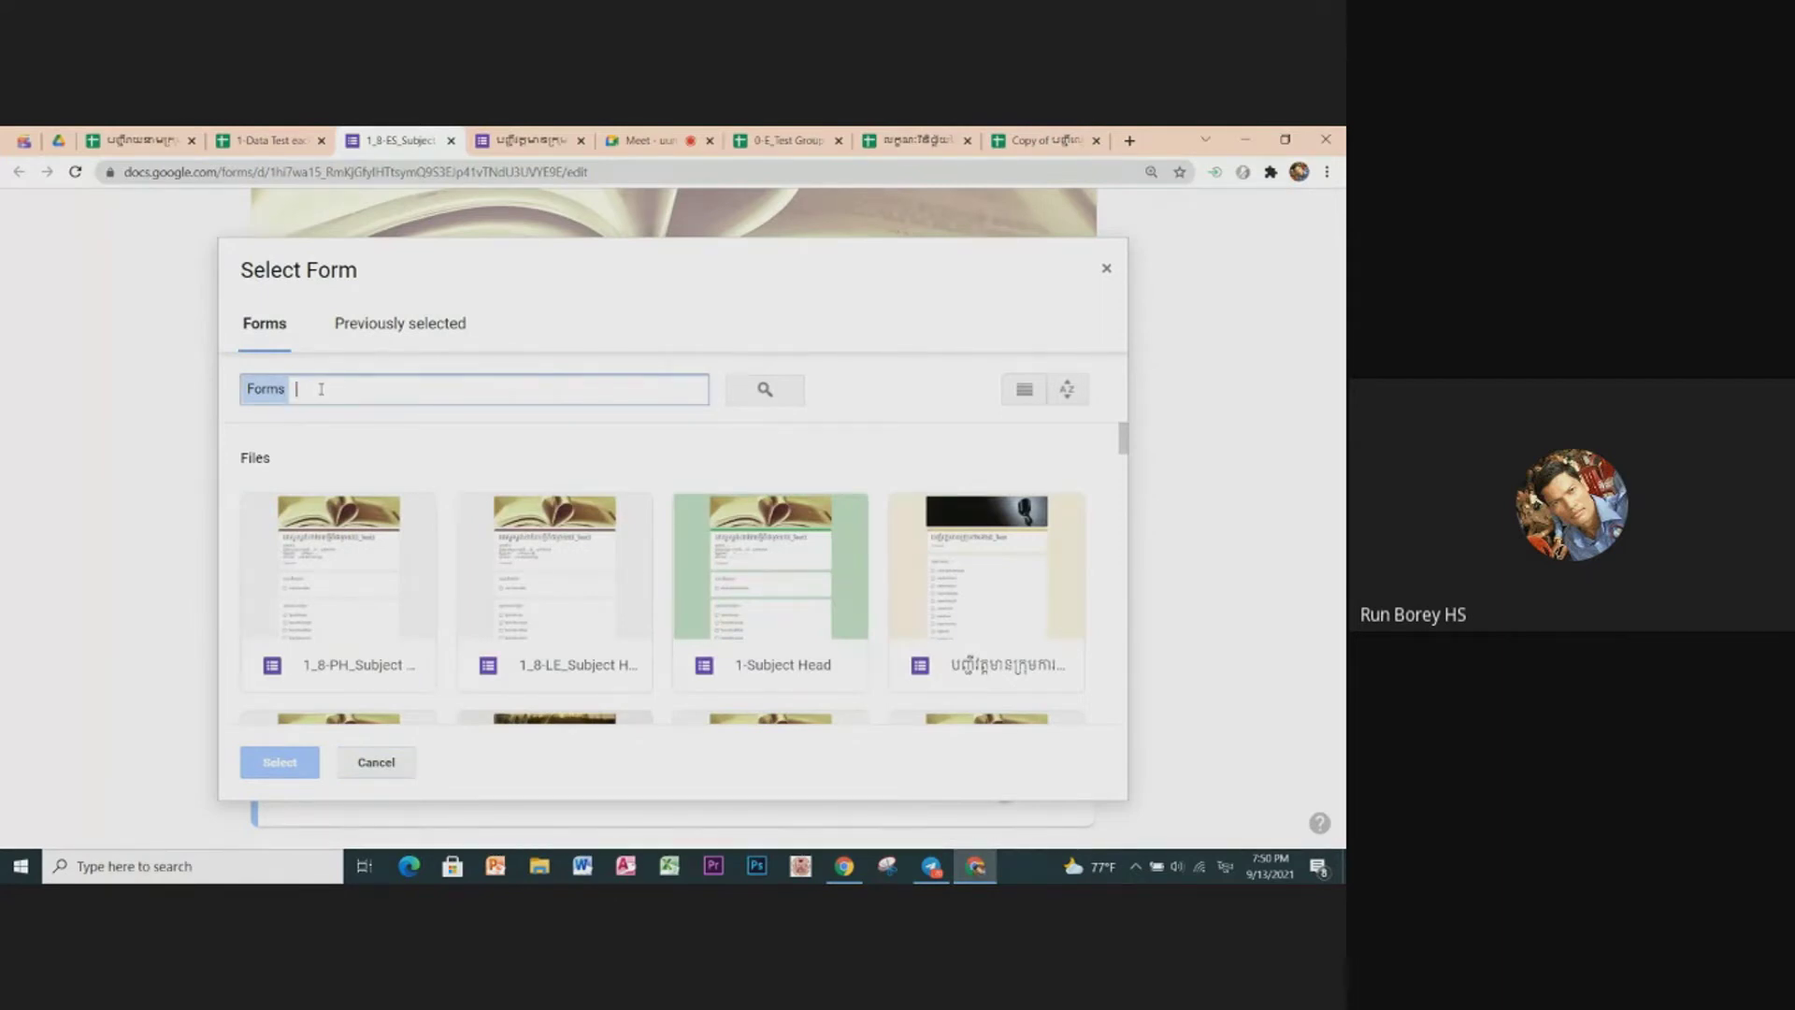
type("1")
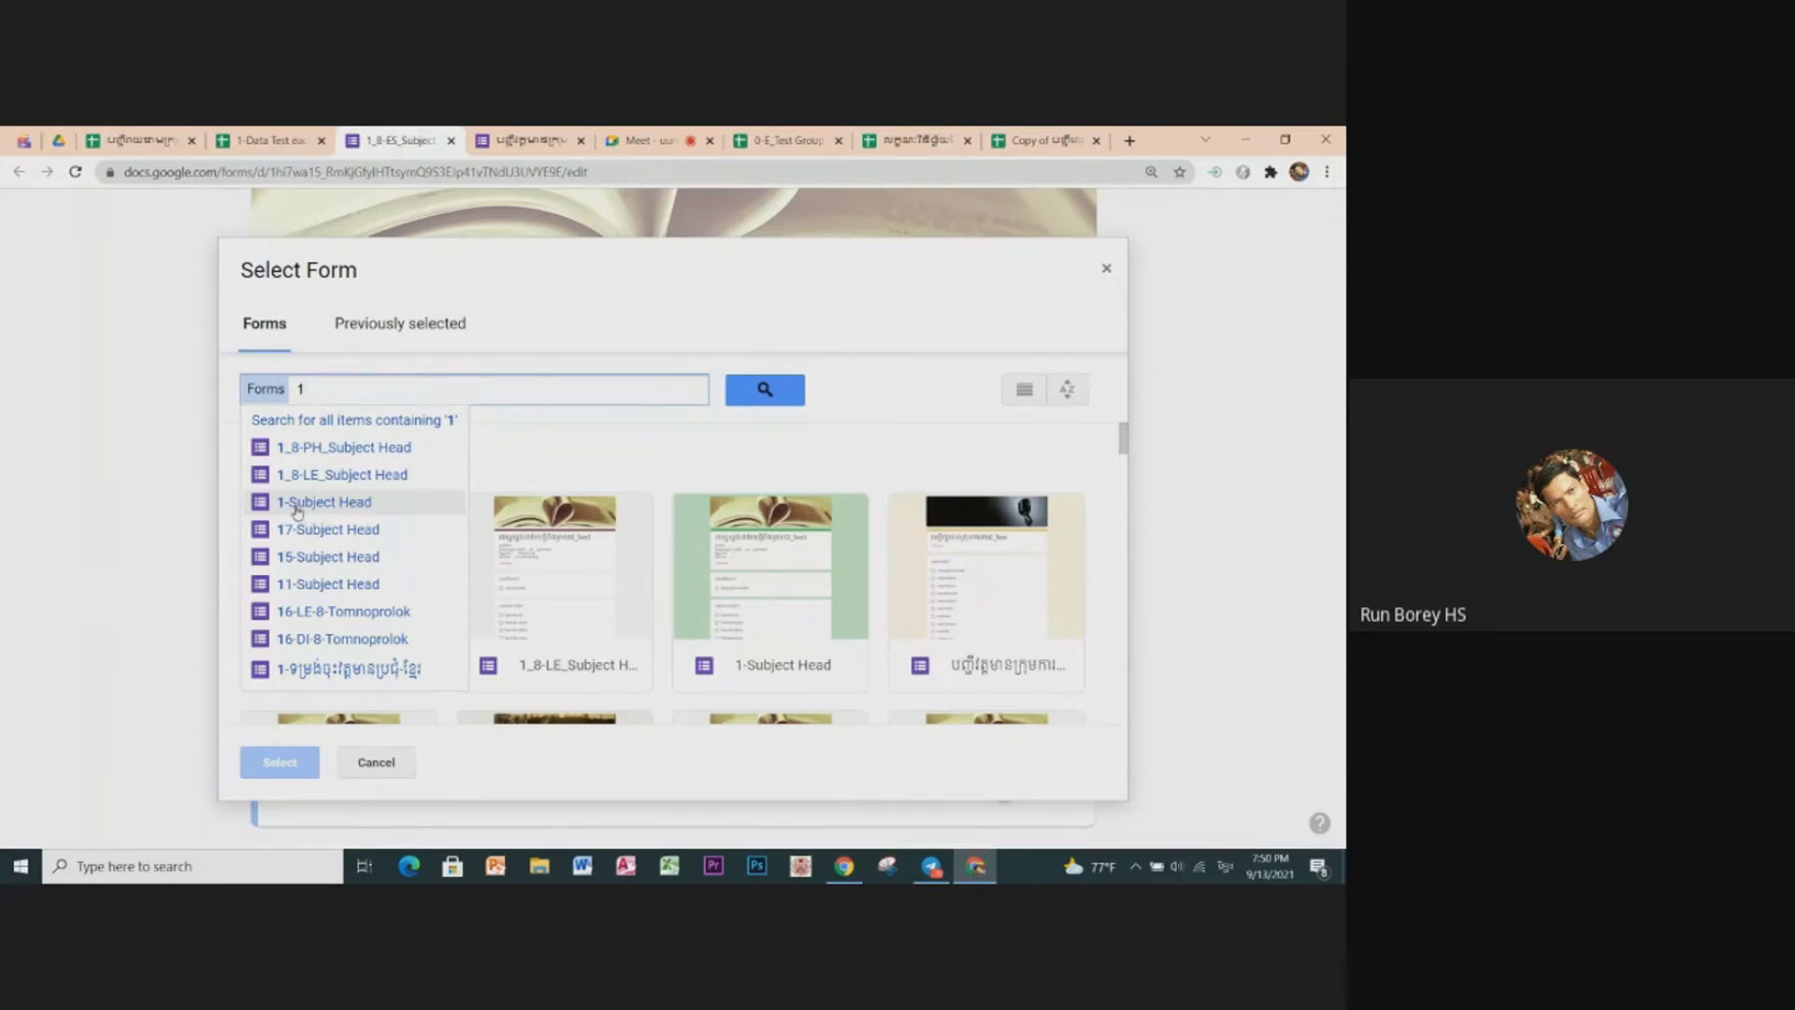
left_click(298, 505)
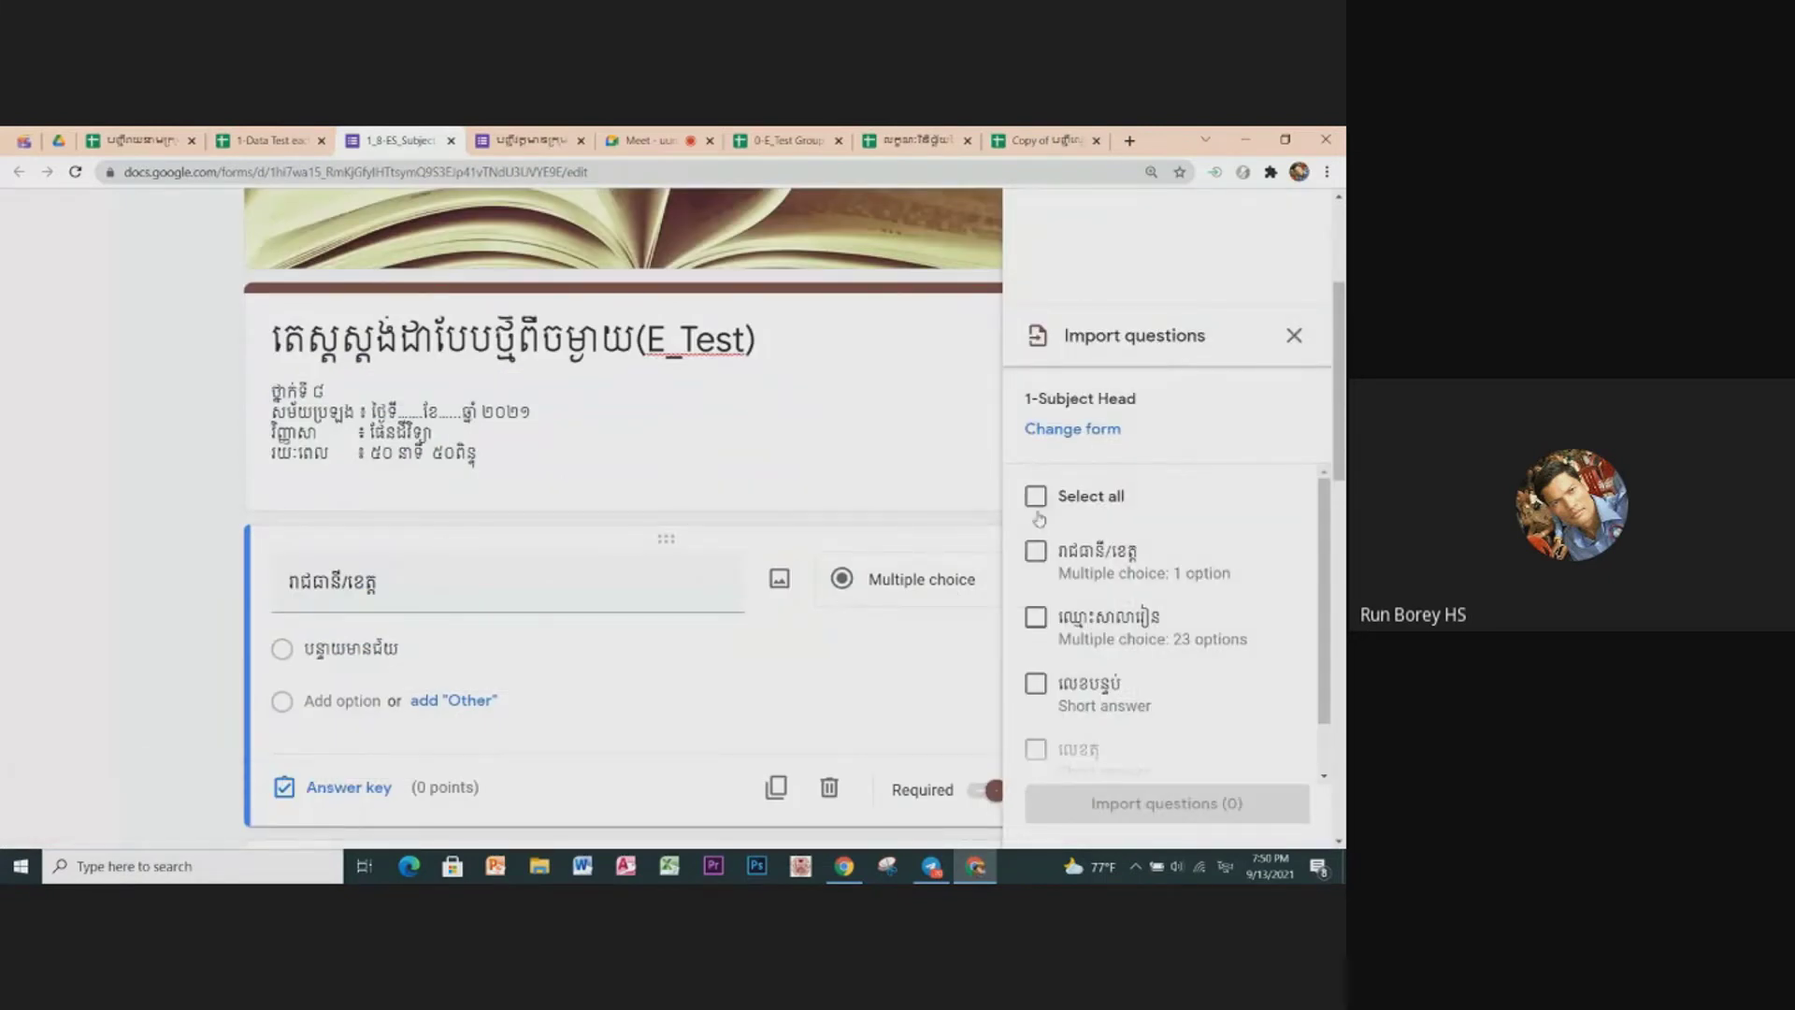
Step: Select all 1-Subject Head questions except the province one and import those three
left_click(1036, 497)
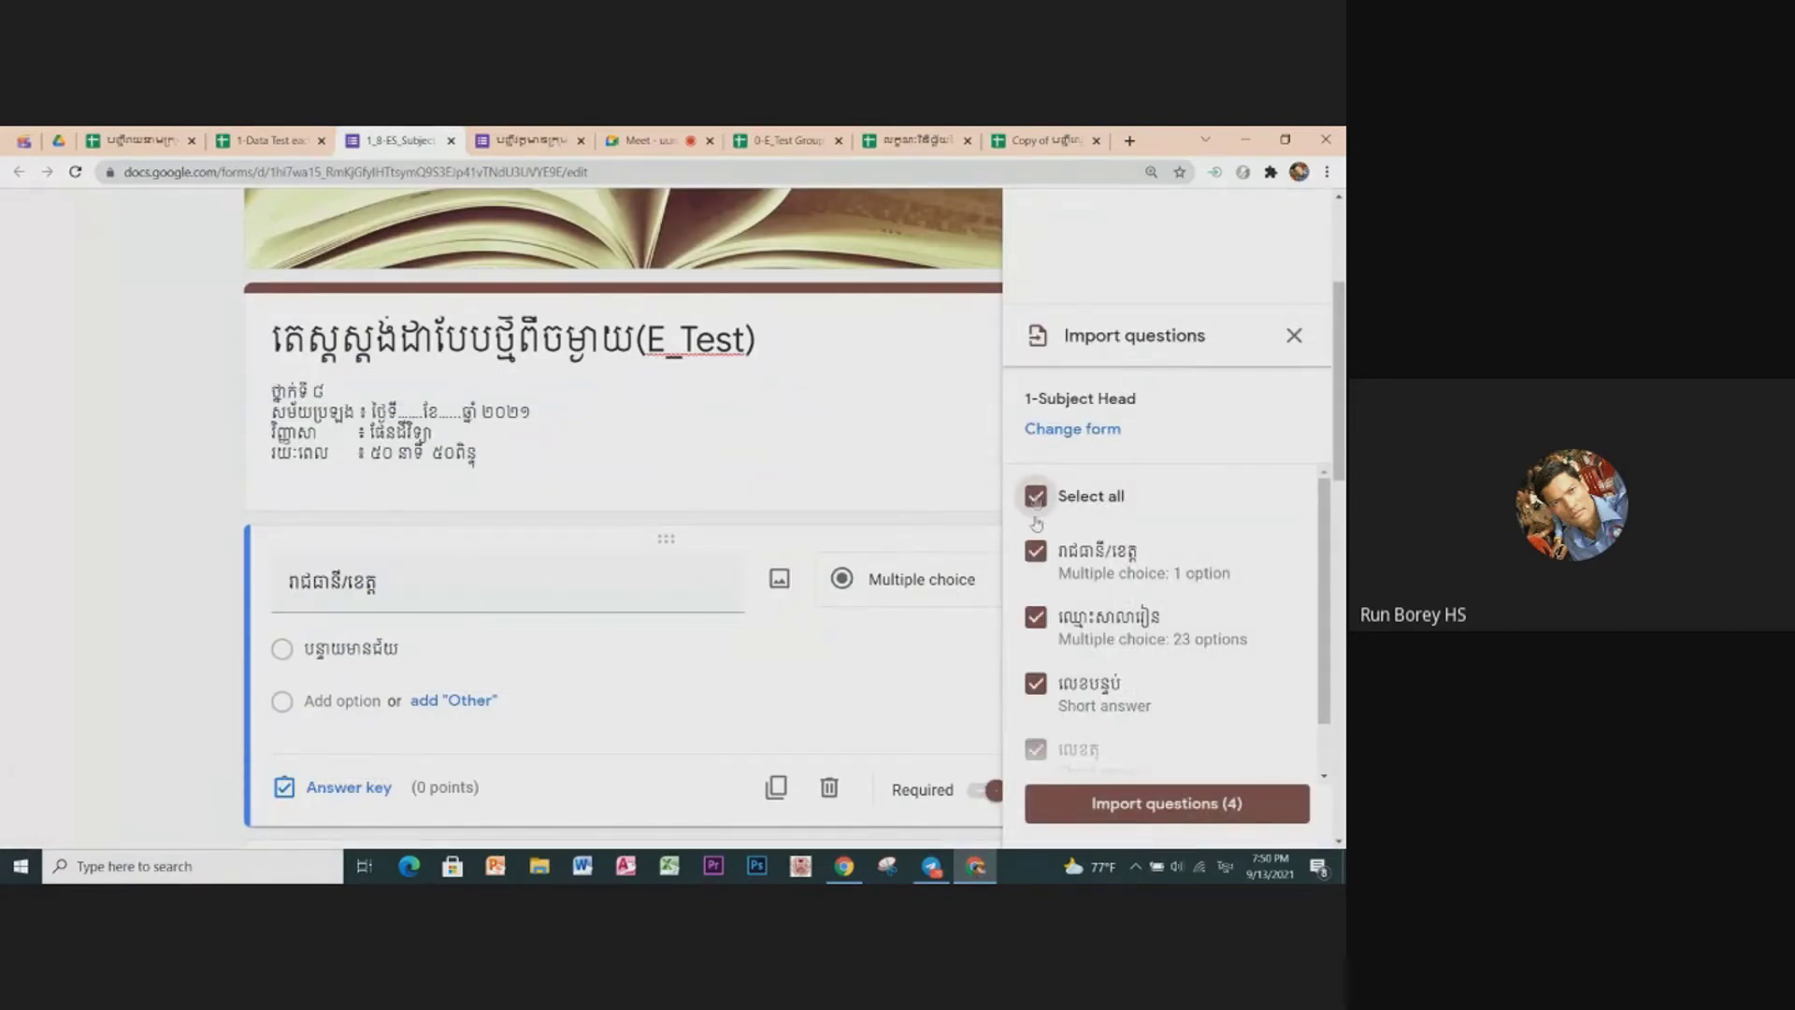
left_click(1035, 552)
left_click(1067, 808)
left_click(1204, 792)
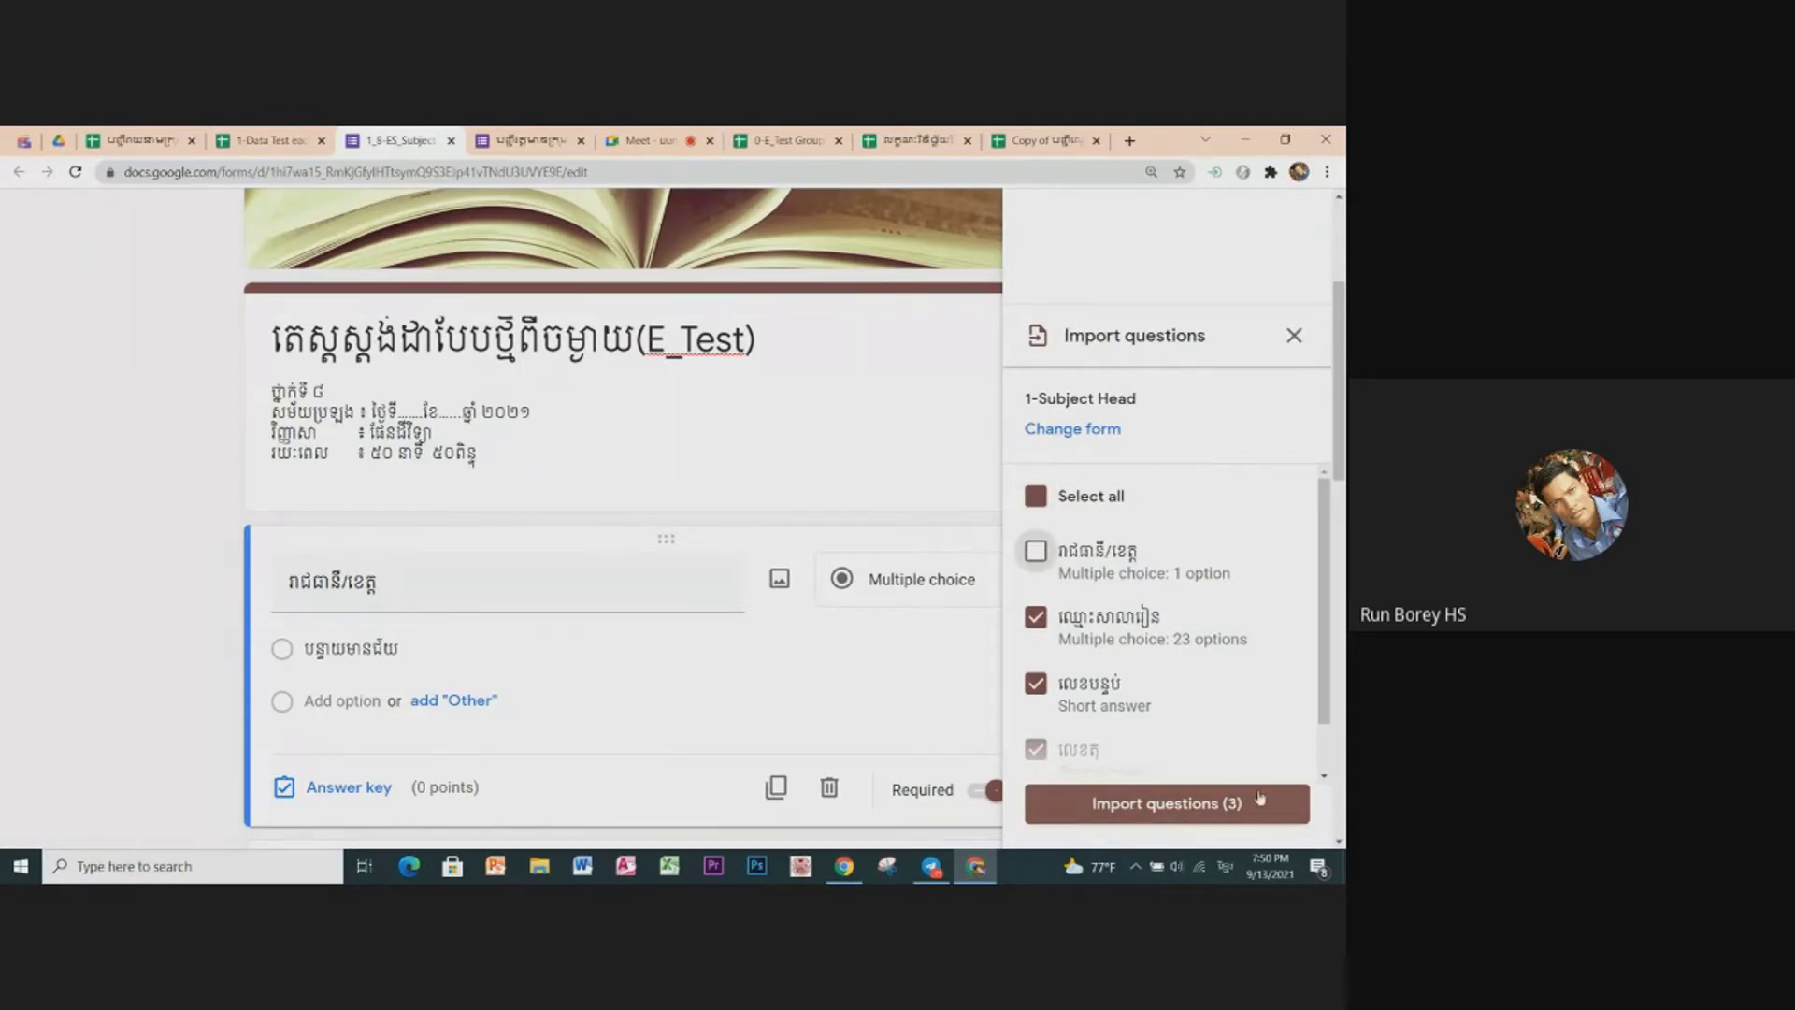
left_click(1035, 550)
left_click(1035, 551)
left_click(1035, 551)
left_click(1035, 551)
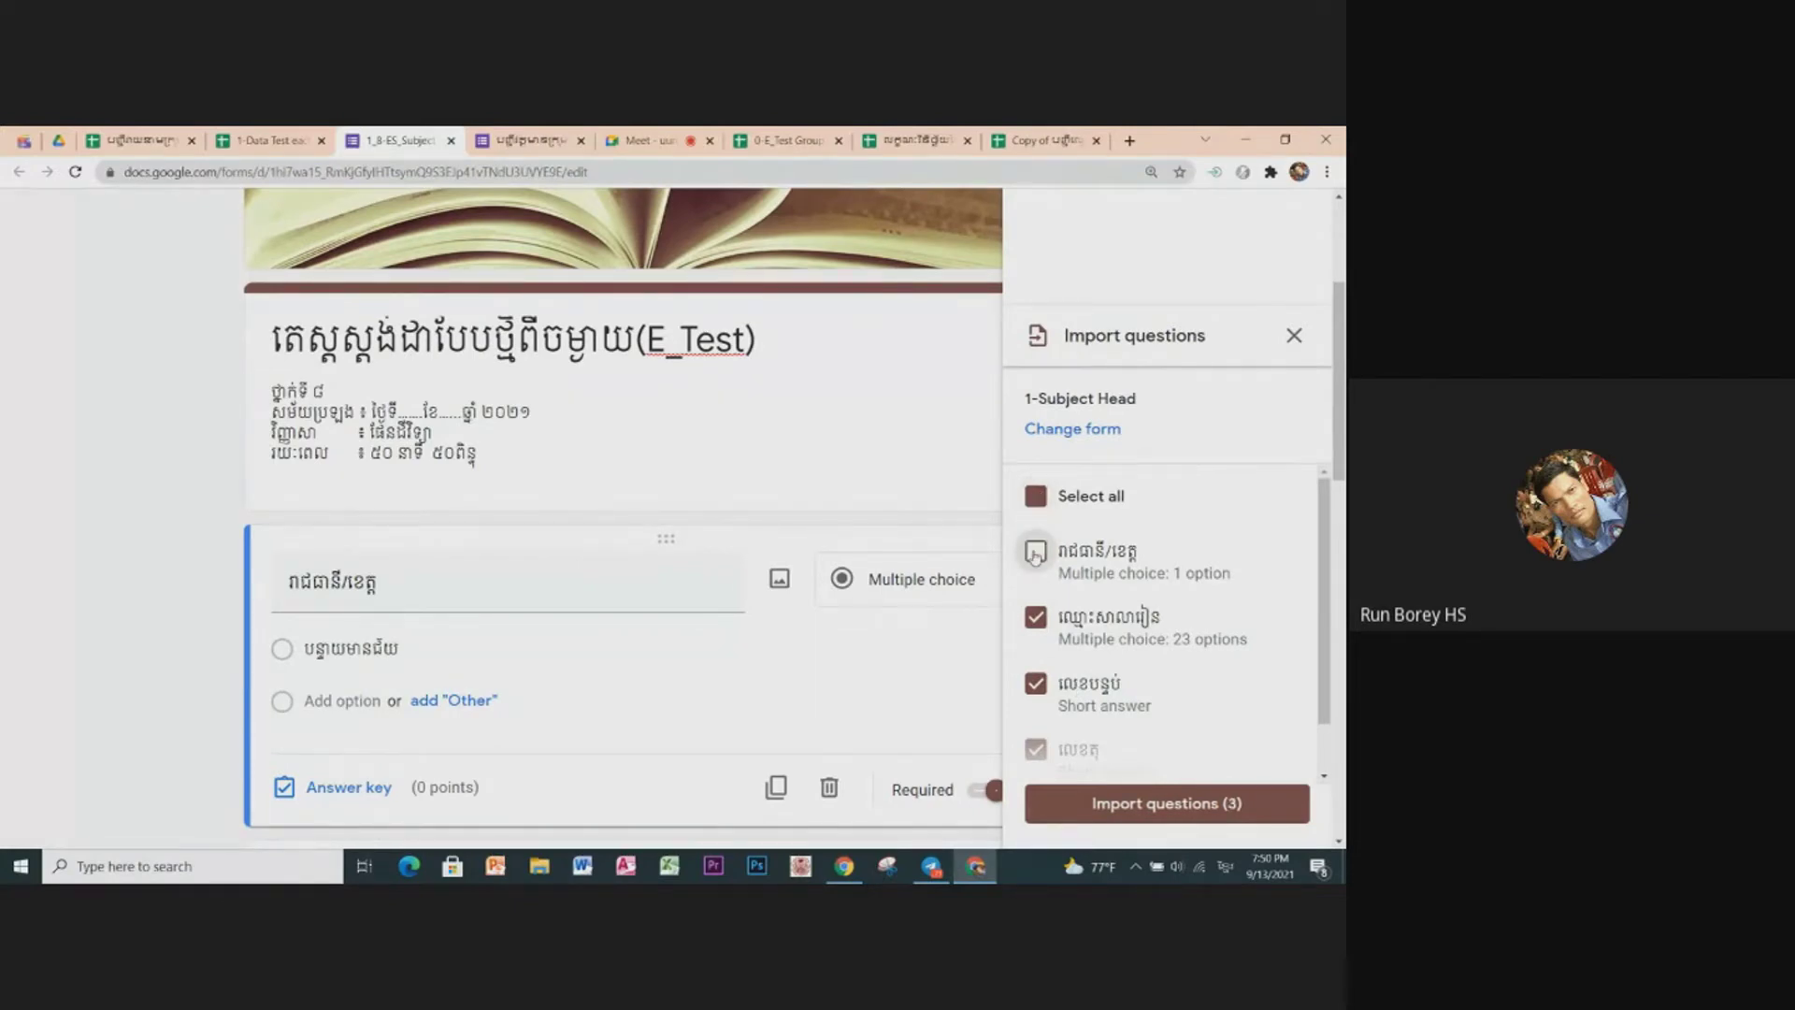
left_click(1146, 810)
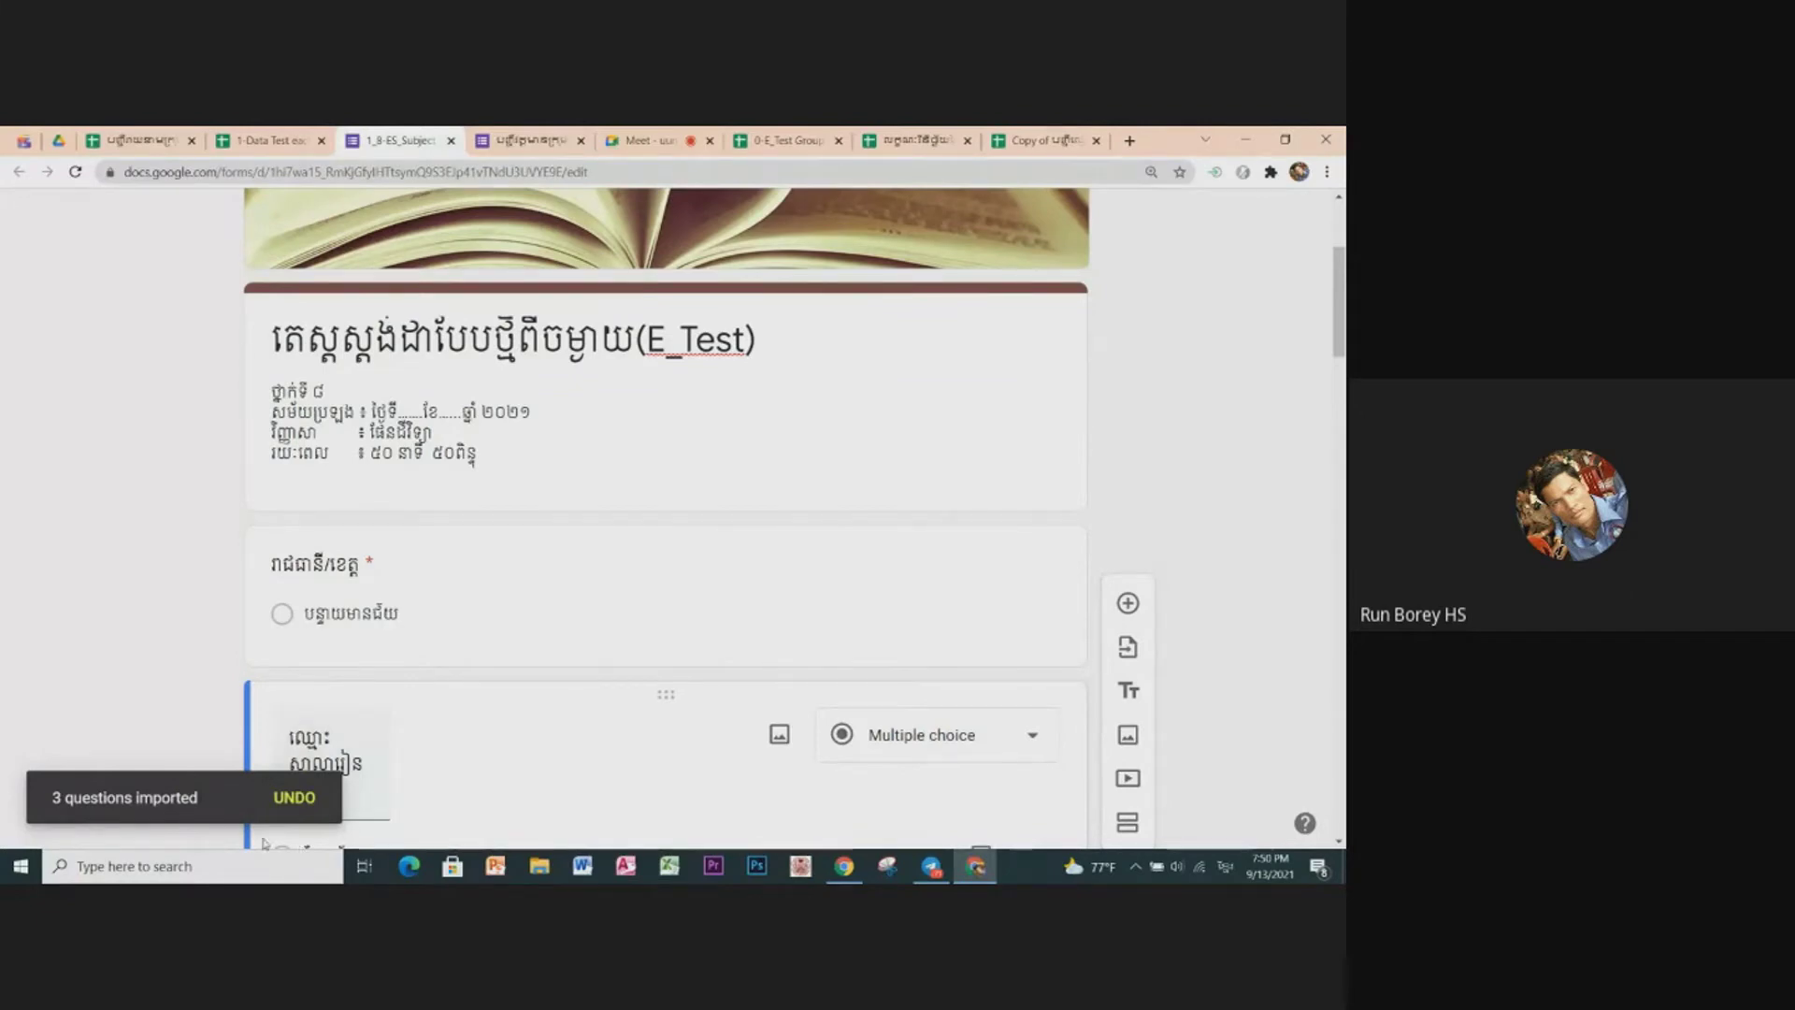
scroll(599, 656, "up", 3)
scroll(598, 656, "up", 10)
scroll(598, 656, "up", 2)
scroll(594, 653, "down", 2)
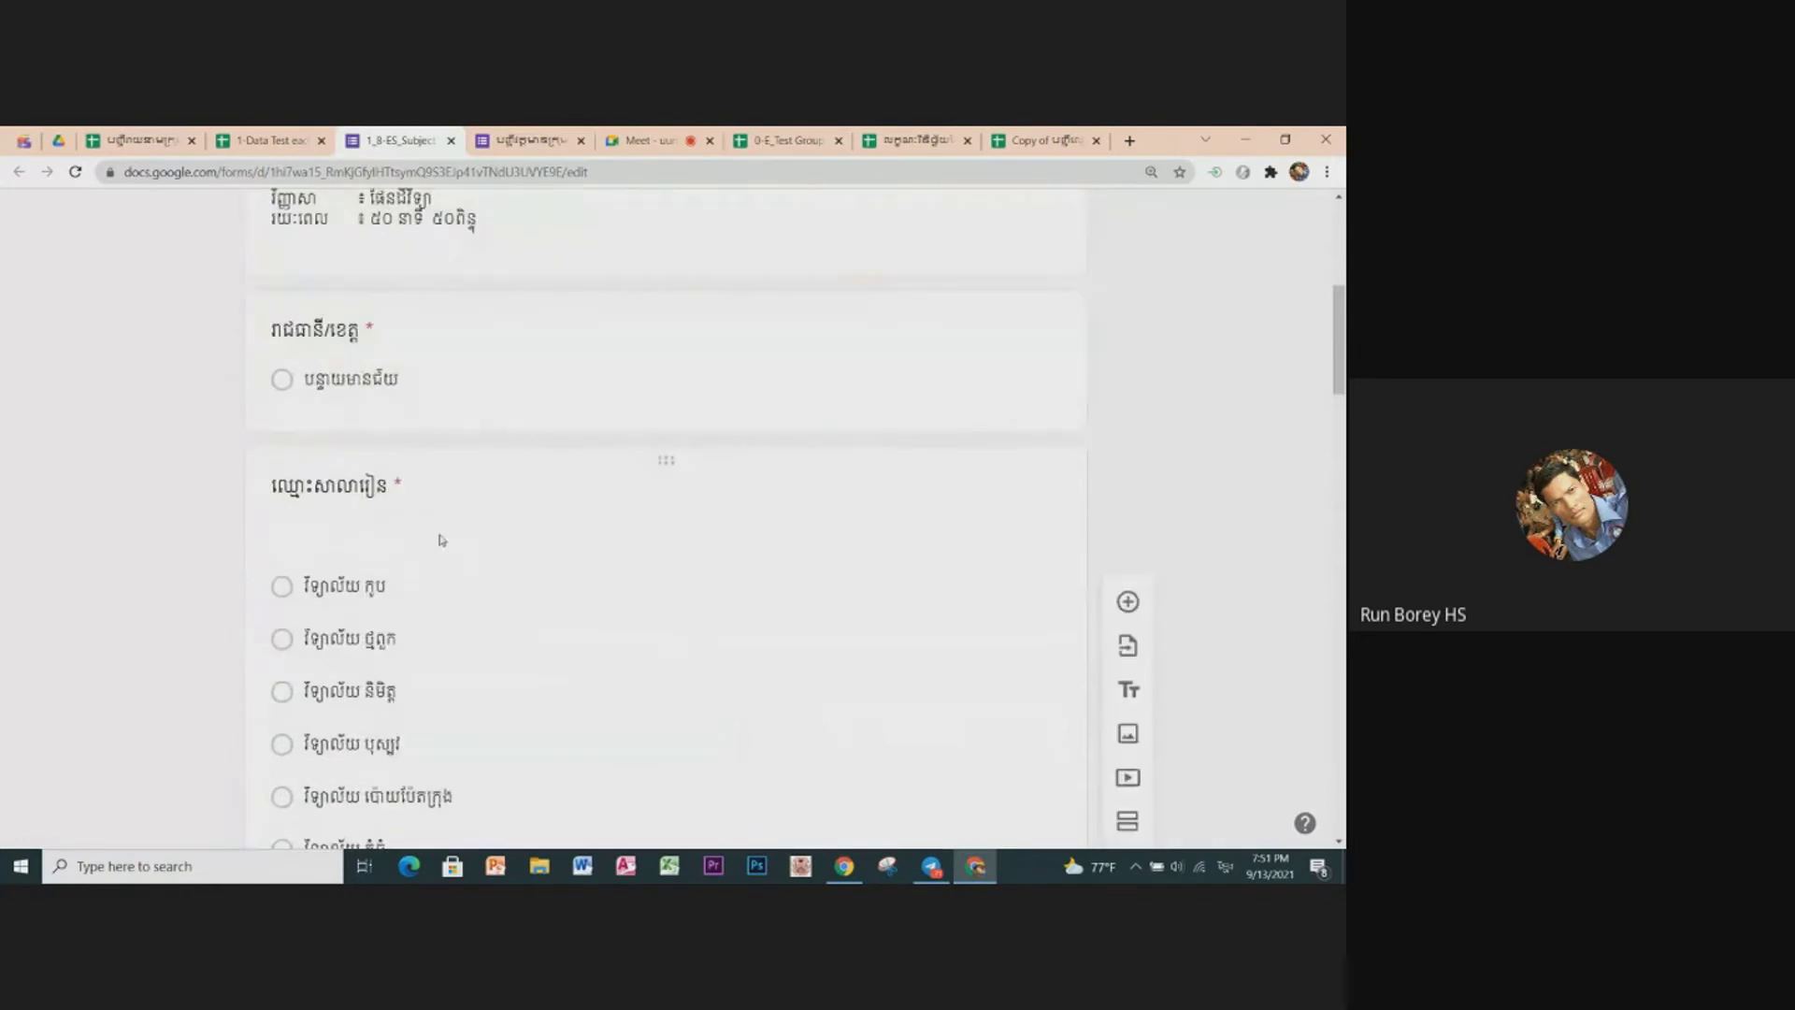
scroll(394, 680, "down", 5)
scroll(395, 679, "down", 5)
scroll(395, 680, "down", 5)
scroll(395, 680, "down", 5)
scroll(394, 679, "down", 1)
scroll(395, 682, "down", 2)
scroll(394, 684, "down", 1)
scroll(396, 687, "down", 1)
scroll(395, 687, "down", 2)
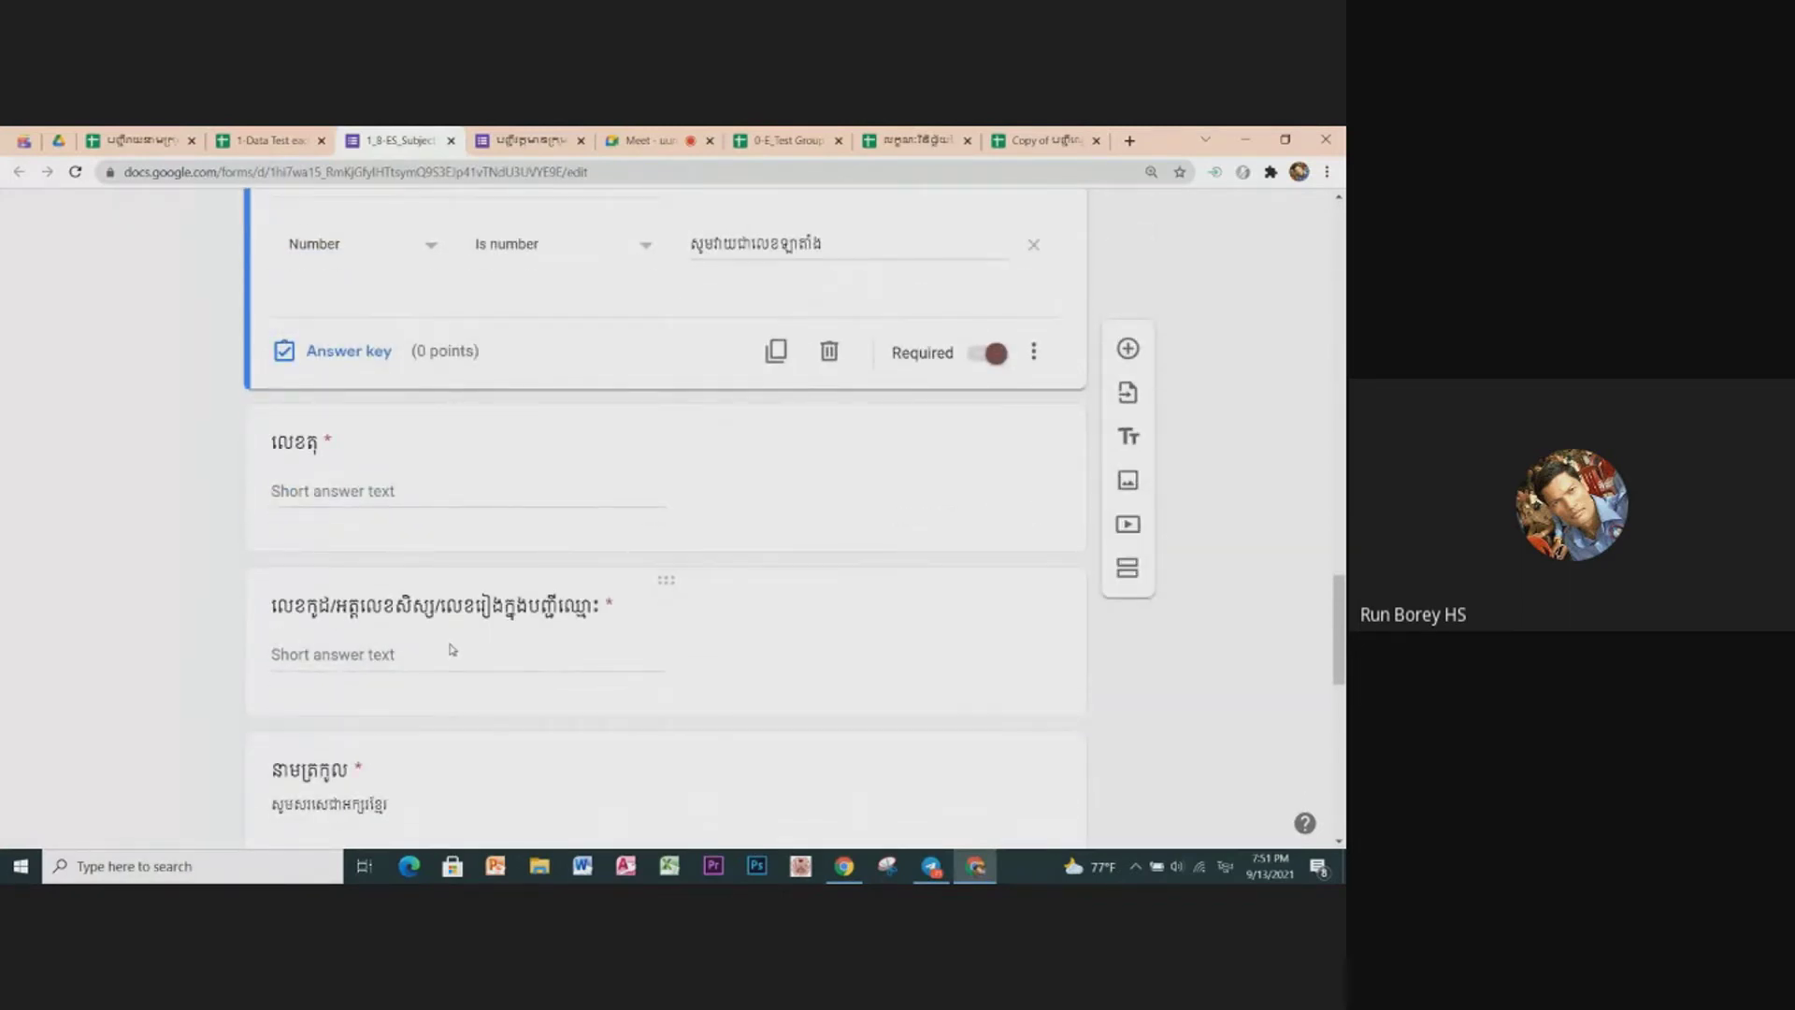
scroll(452, 651, "down", 2)
scroll(450, 654, "down", 3)
scroll(450, 659, "down", 5)
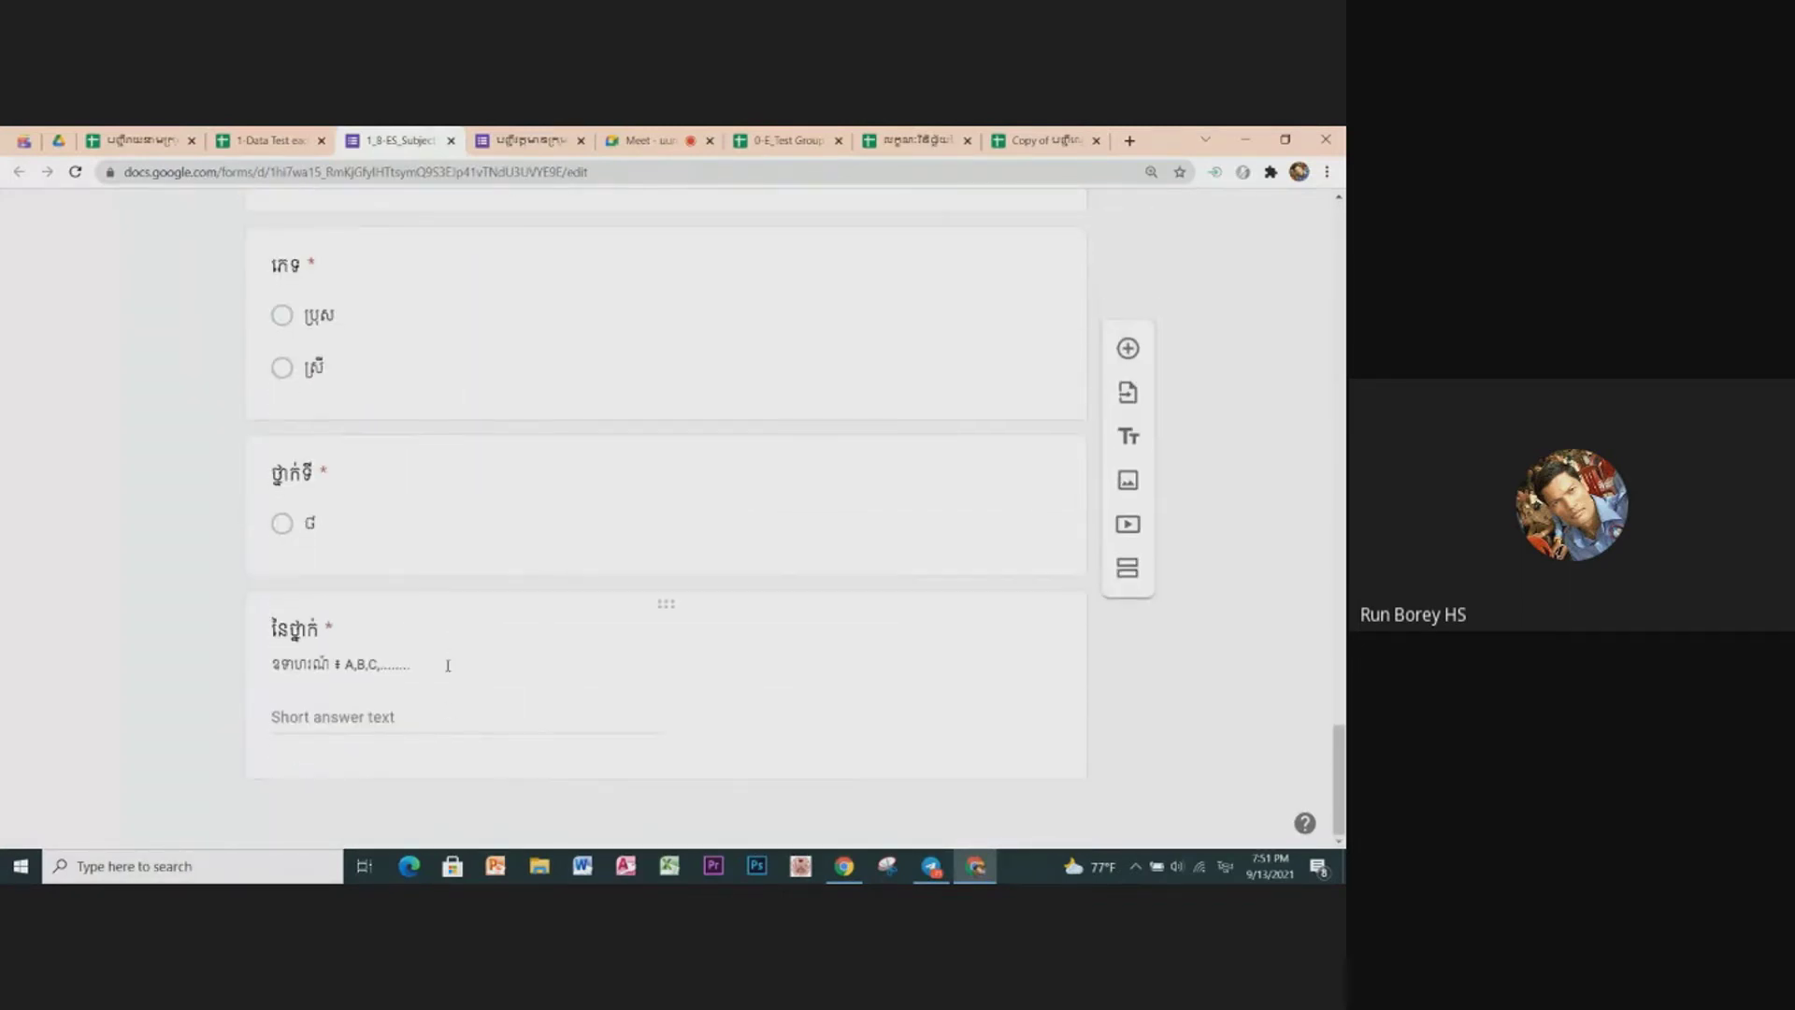
scroll(454, 703, "up", 4)
scroll(454, 701, "up", 2)
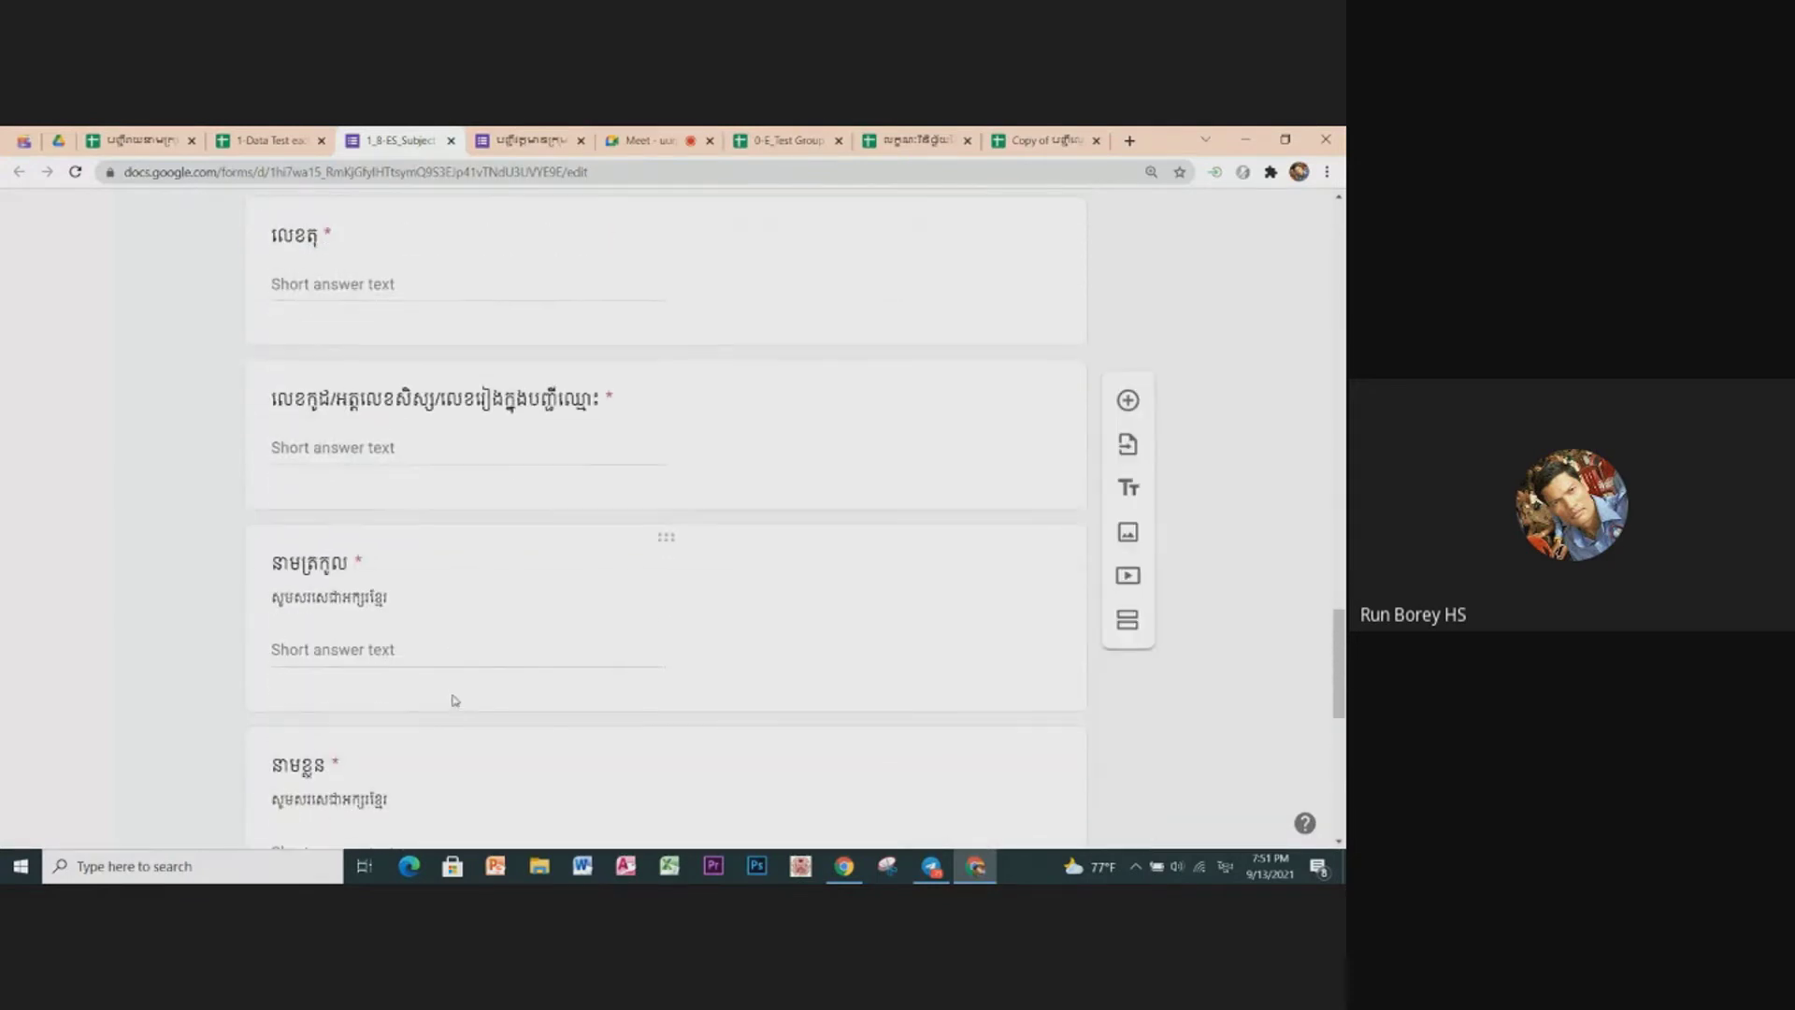
scroll(455, 701, "up", 3)
scroll(370, 730, "down", 1)
scroll(369, 730, "down", 1)
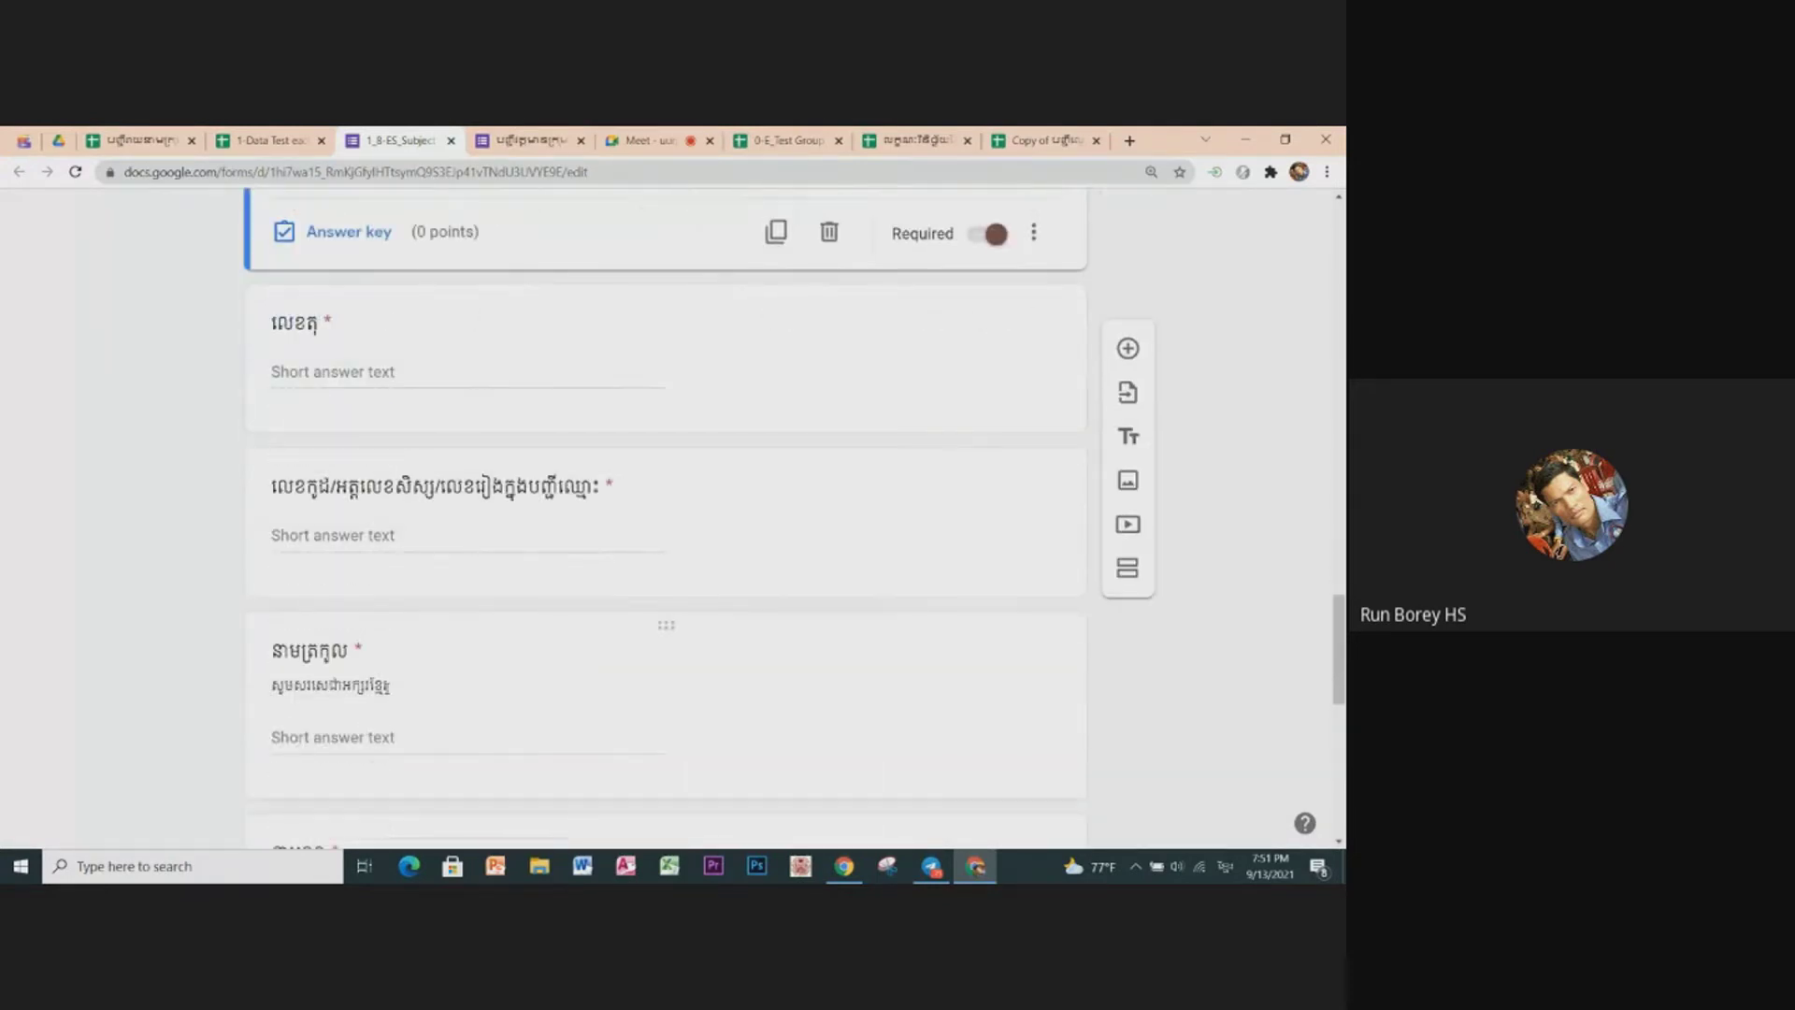
scroll(461, 669, "up", 3)
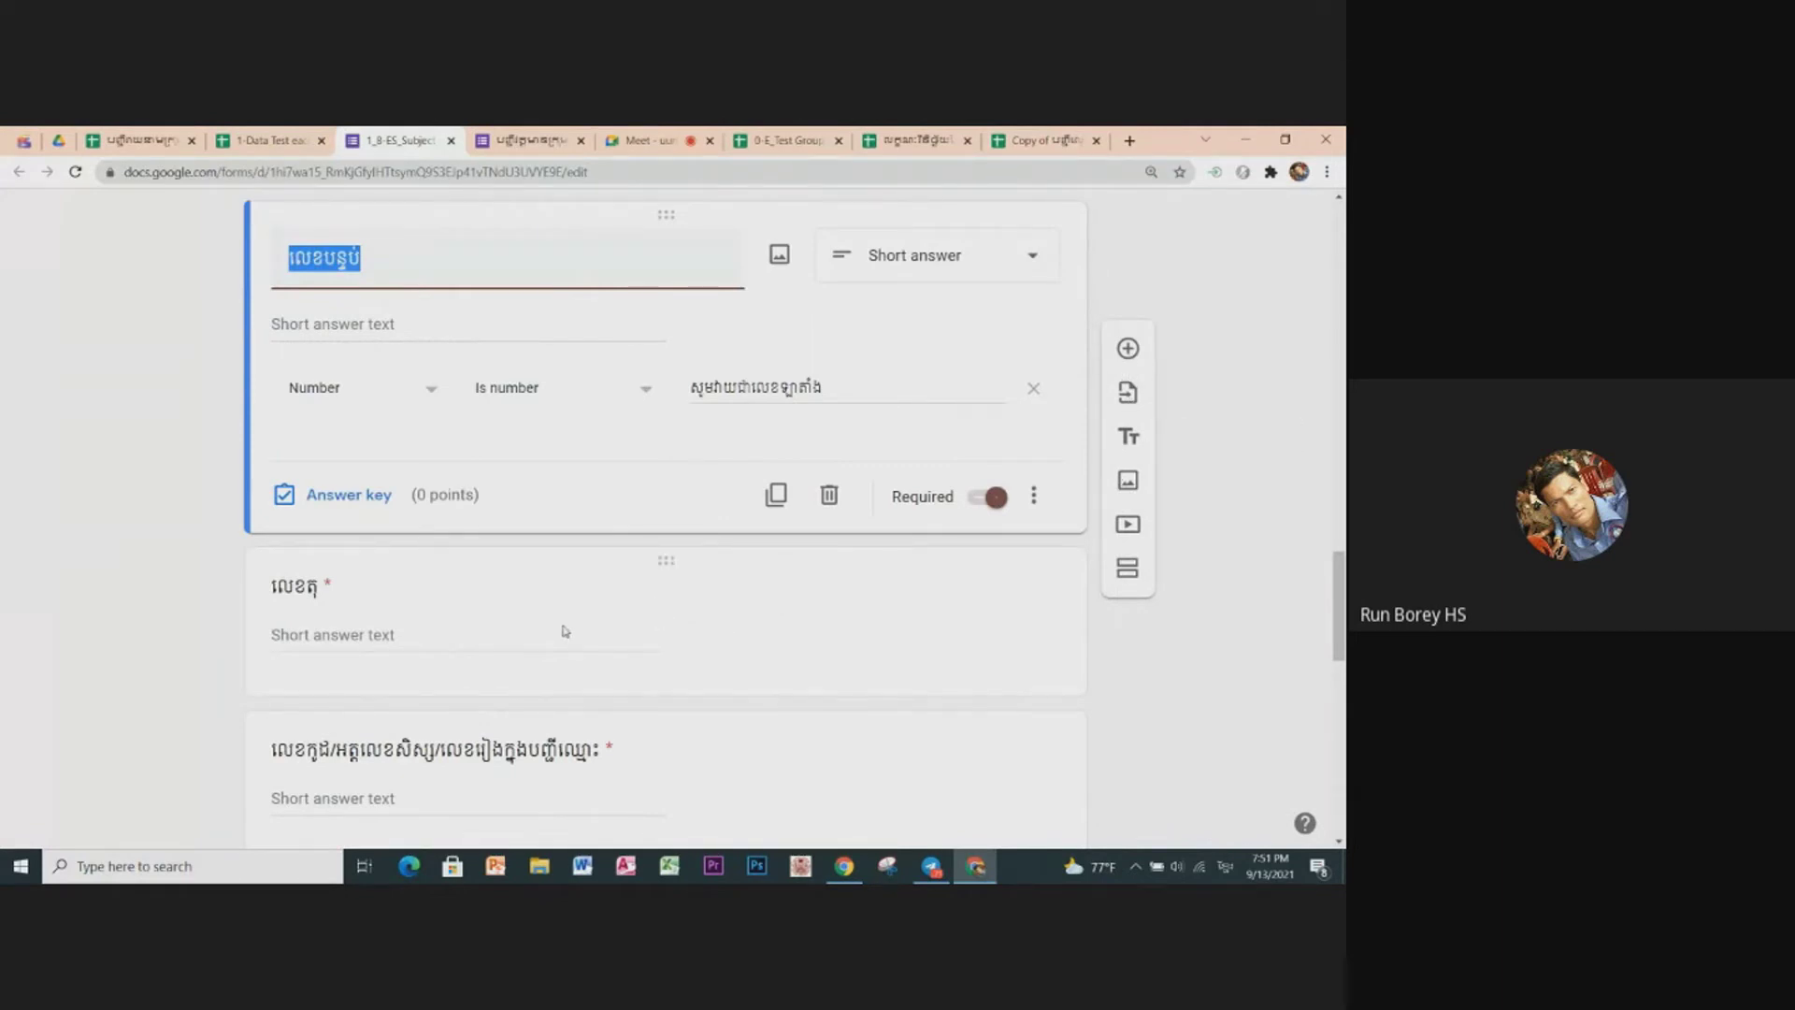
scroll(510, 639, "down", 1)
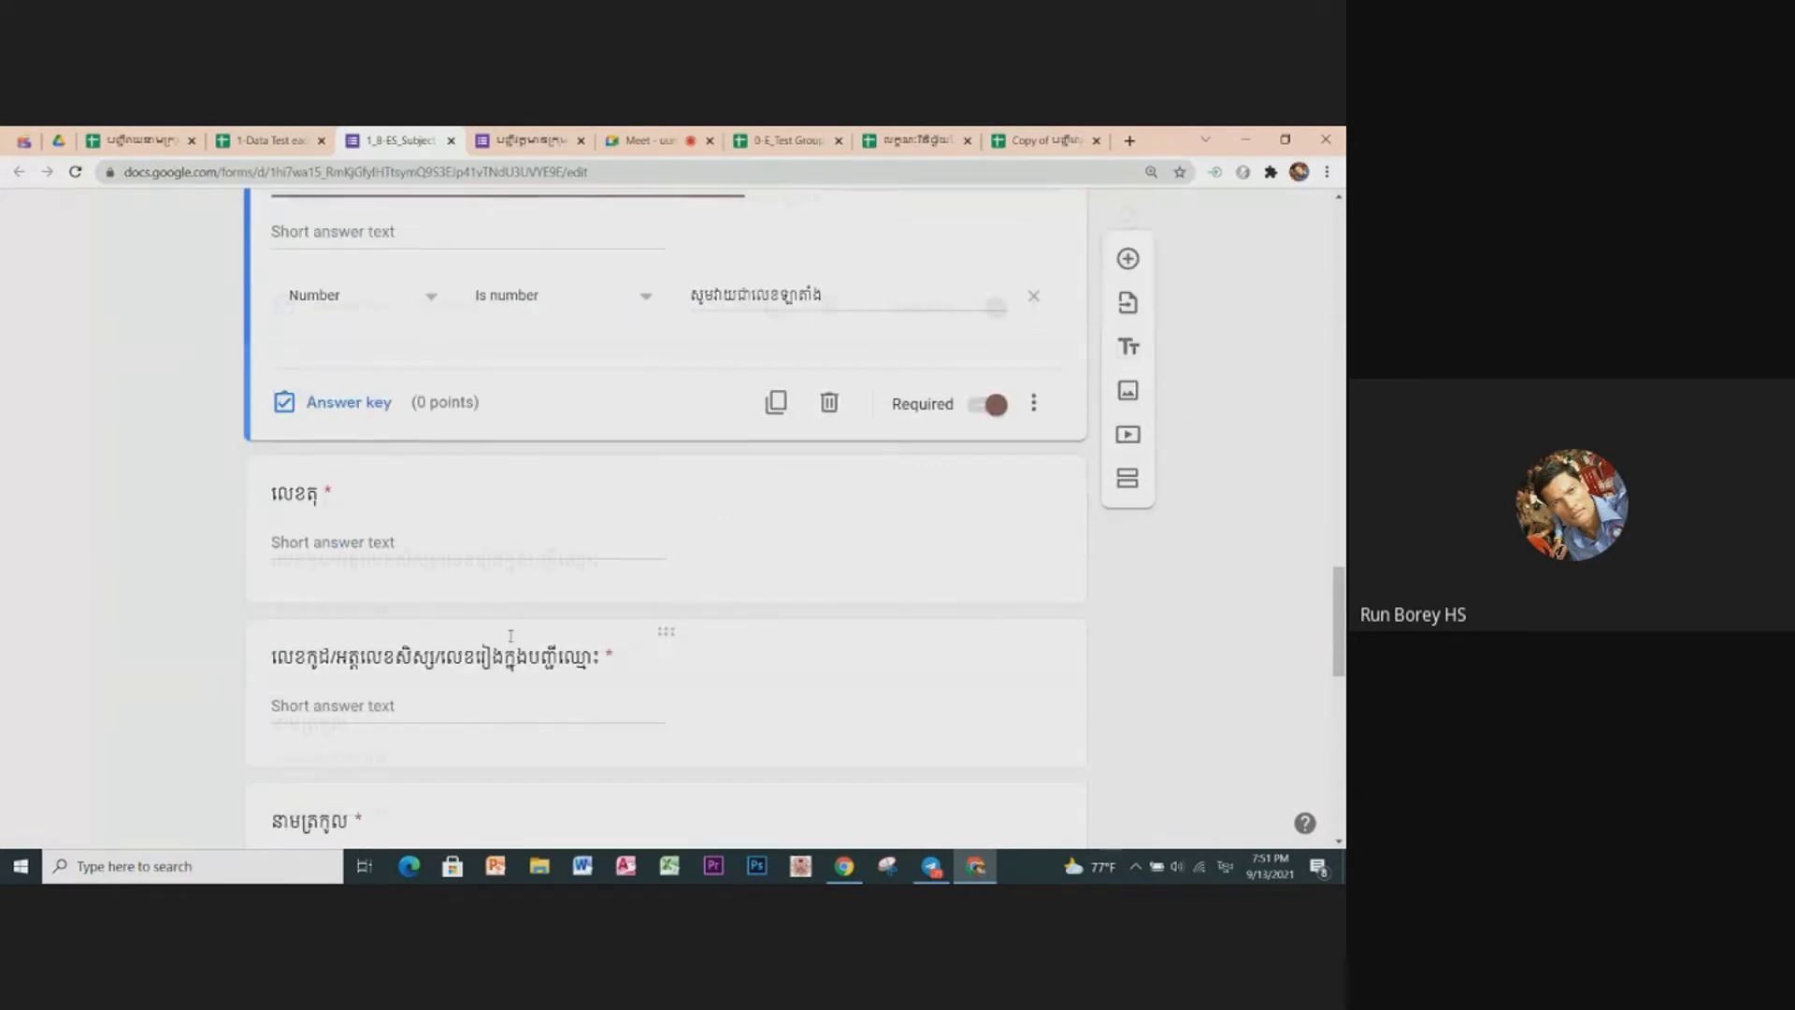
scroll(511, 636, "down", 2)
scroll(431, 633, "down", 1)
scroll(416, 580, "up", 2)
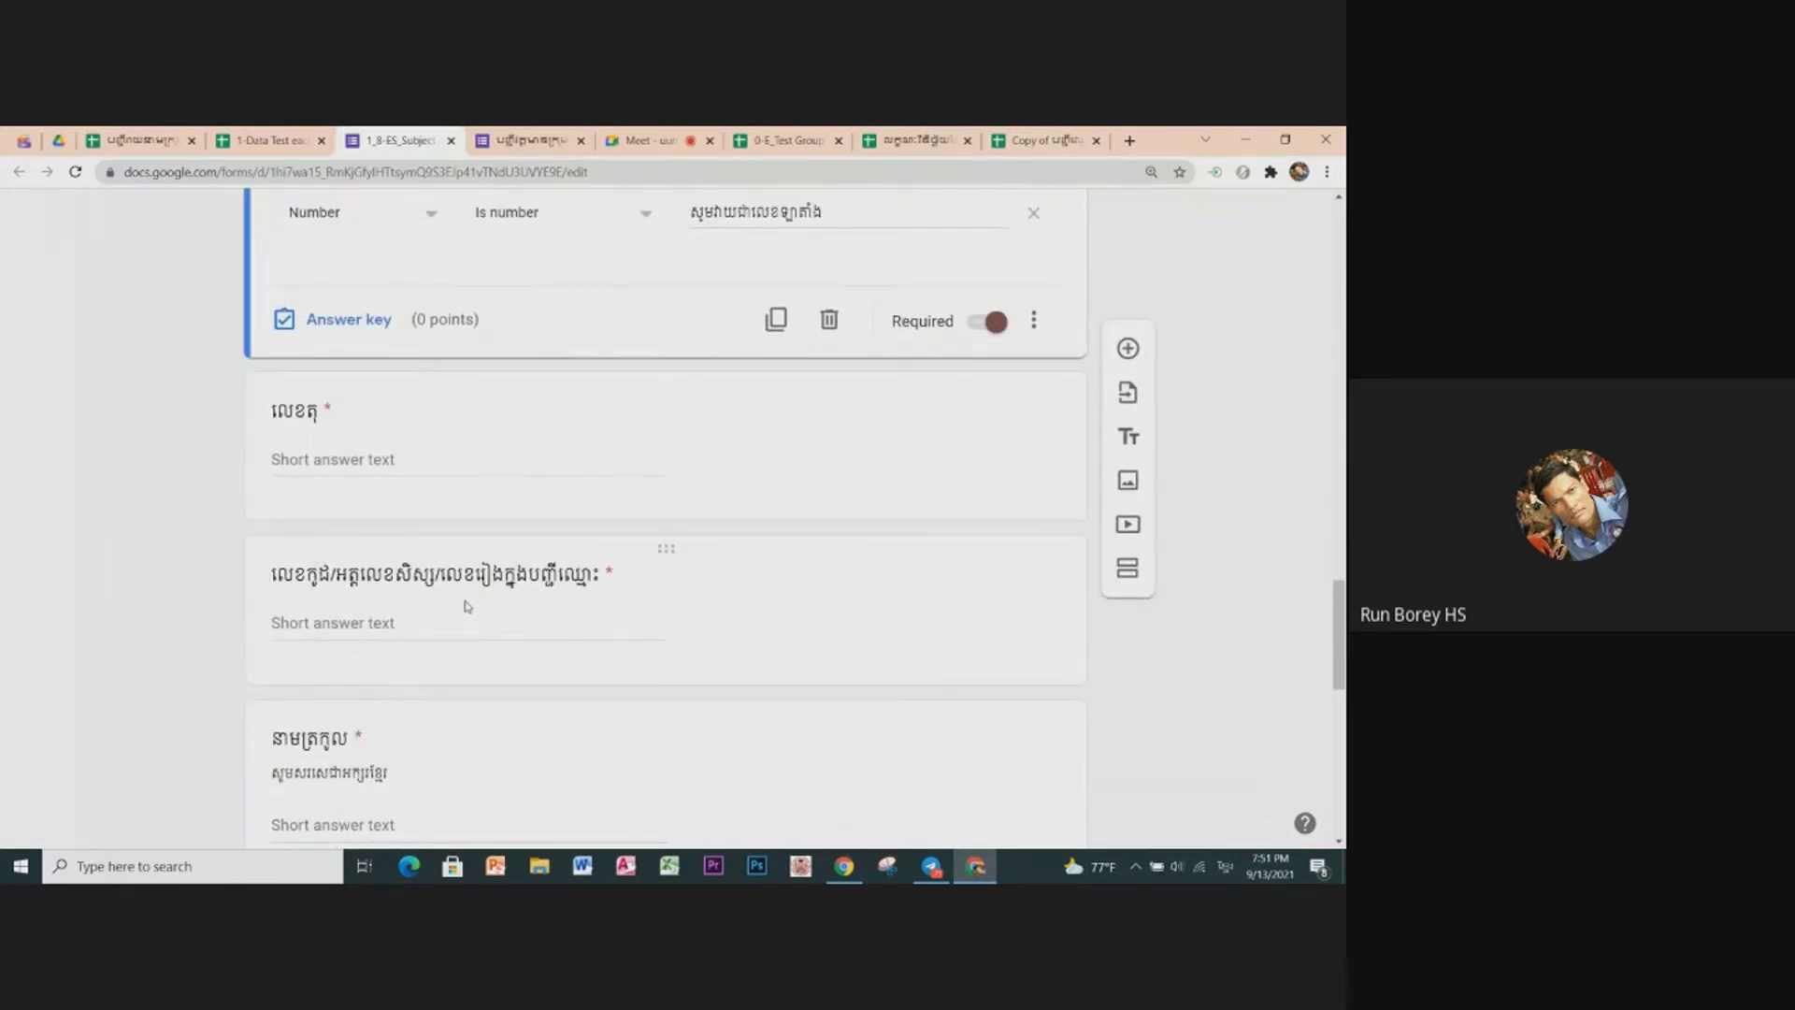
scroll(533, 581, "up", 2)
scroll(533, 580, "up", 5)
scroll(533, 580, "up", 5)
scroll(538, 589, "up", 10)
scroll(538, 589, "up", 3)
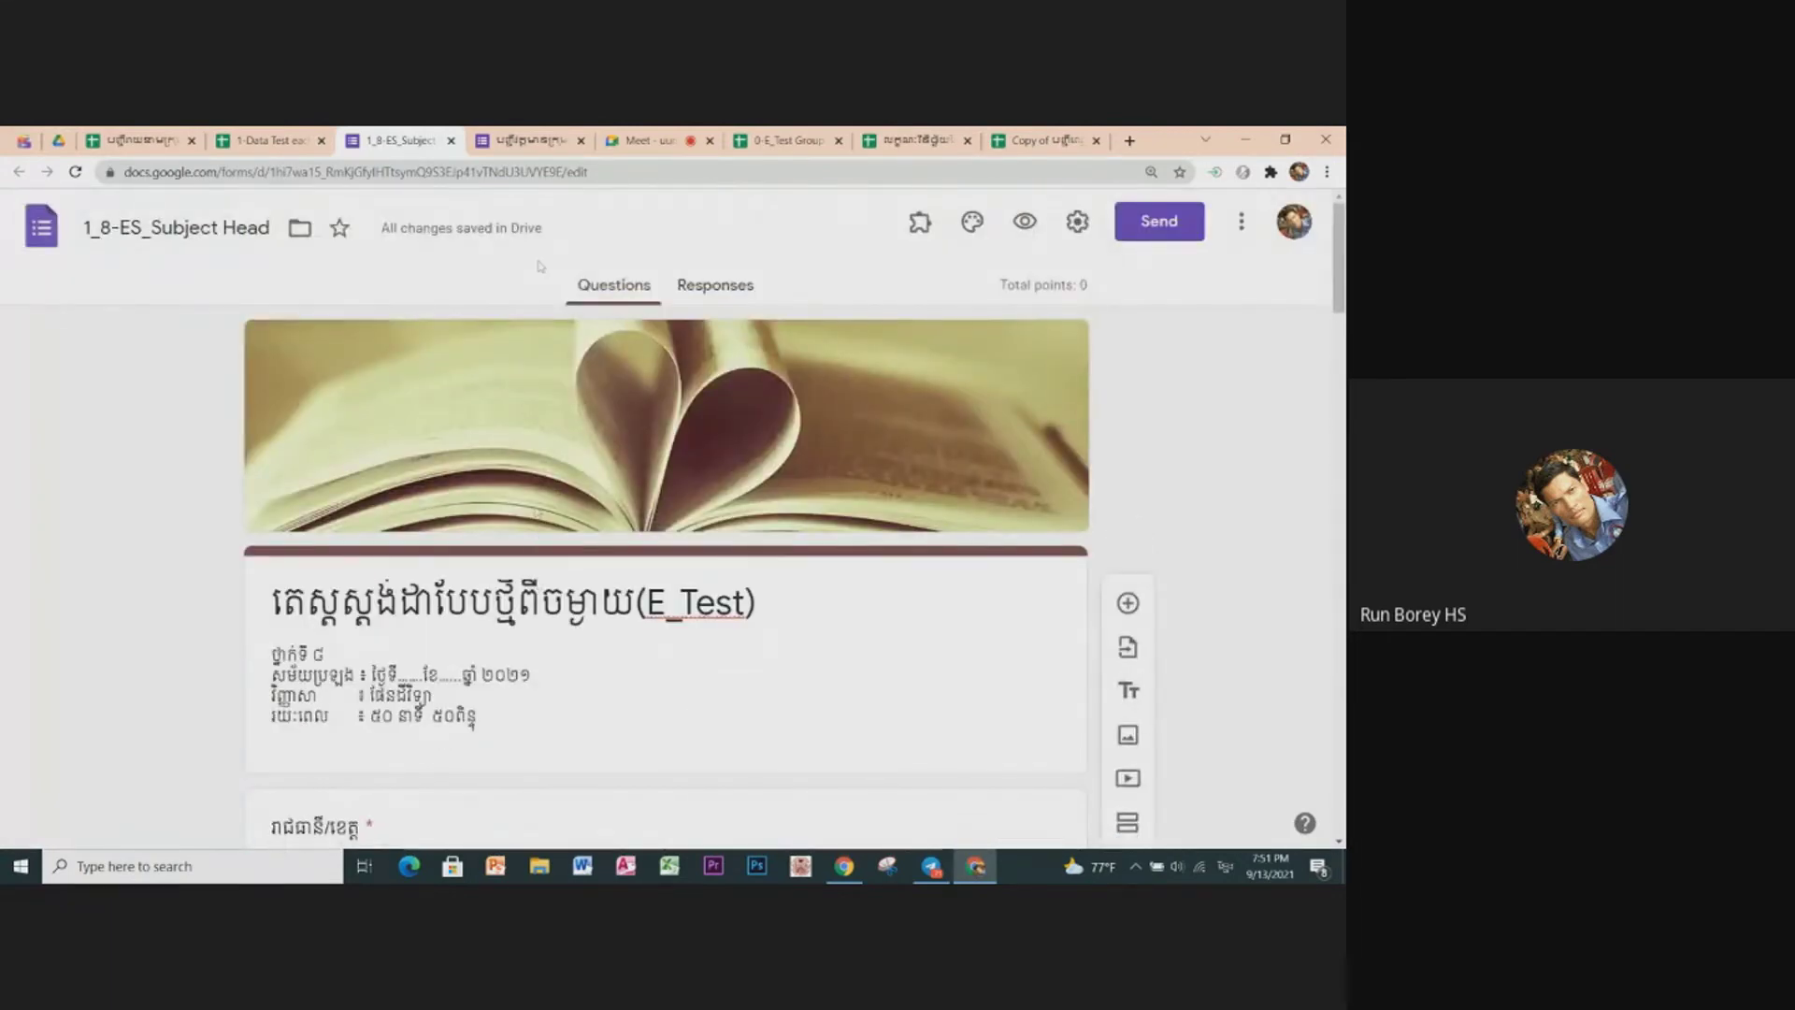
Step: Close the test form tab and the 1-Data Test each provinces spreadsheet tab
left_click(451, 141)
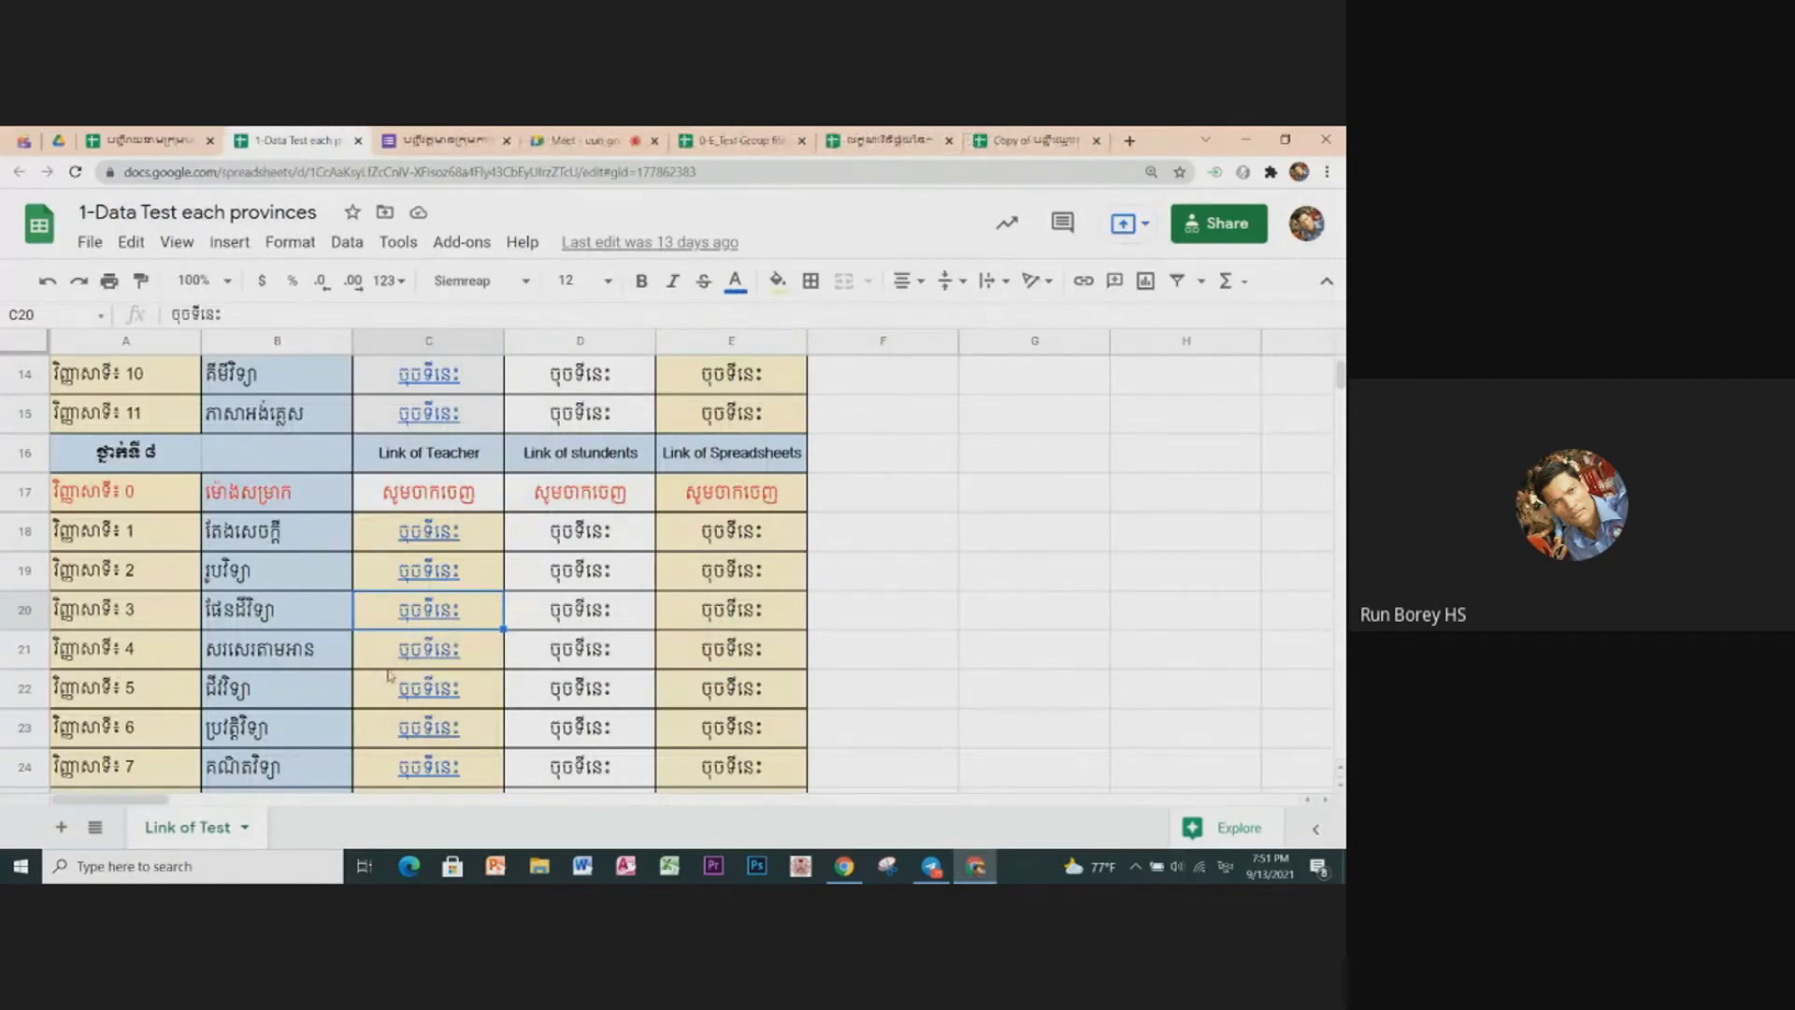
left_click(1016, 623)
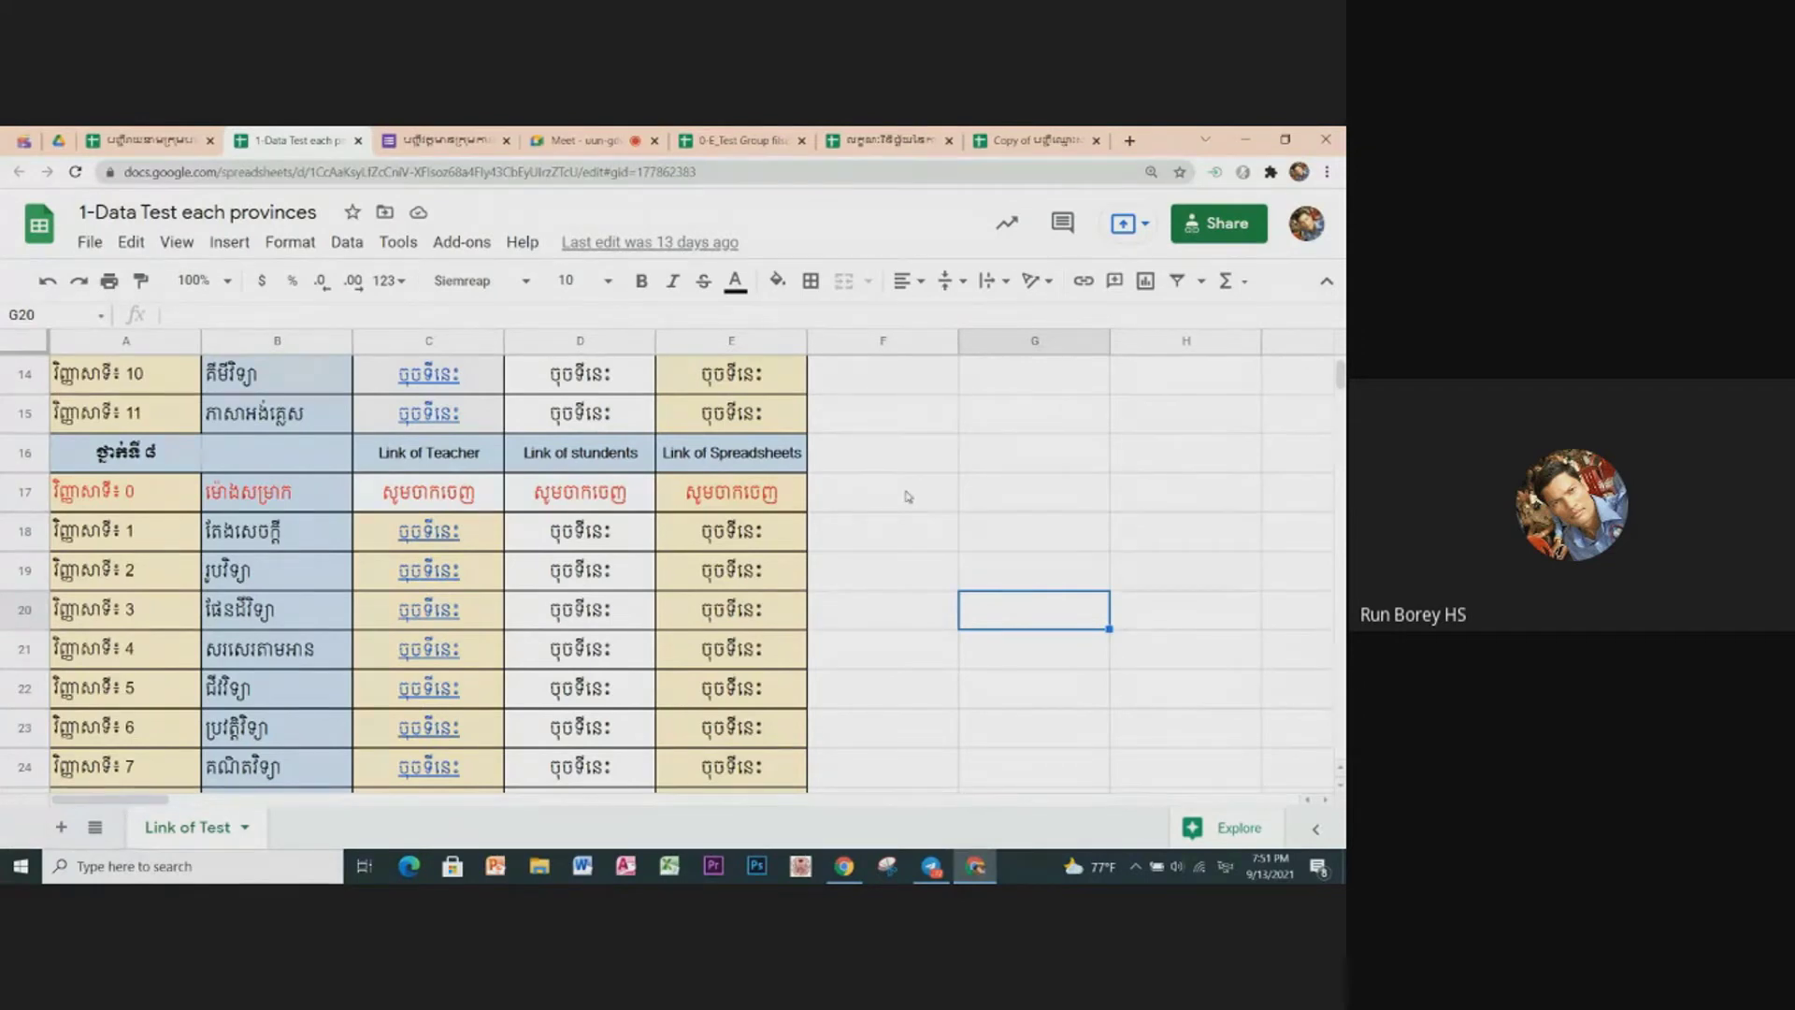
left_click(358, 141)
left_click(154, 140)
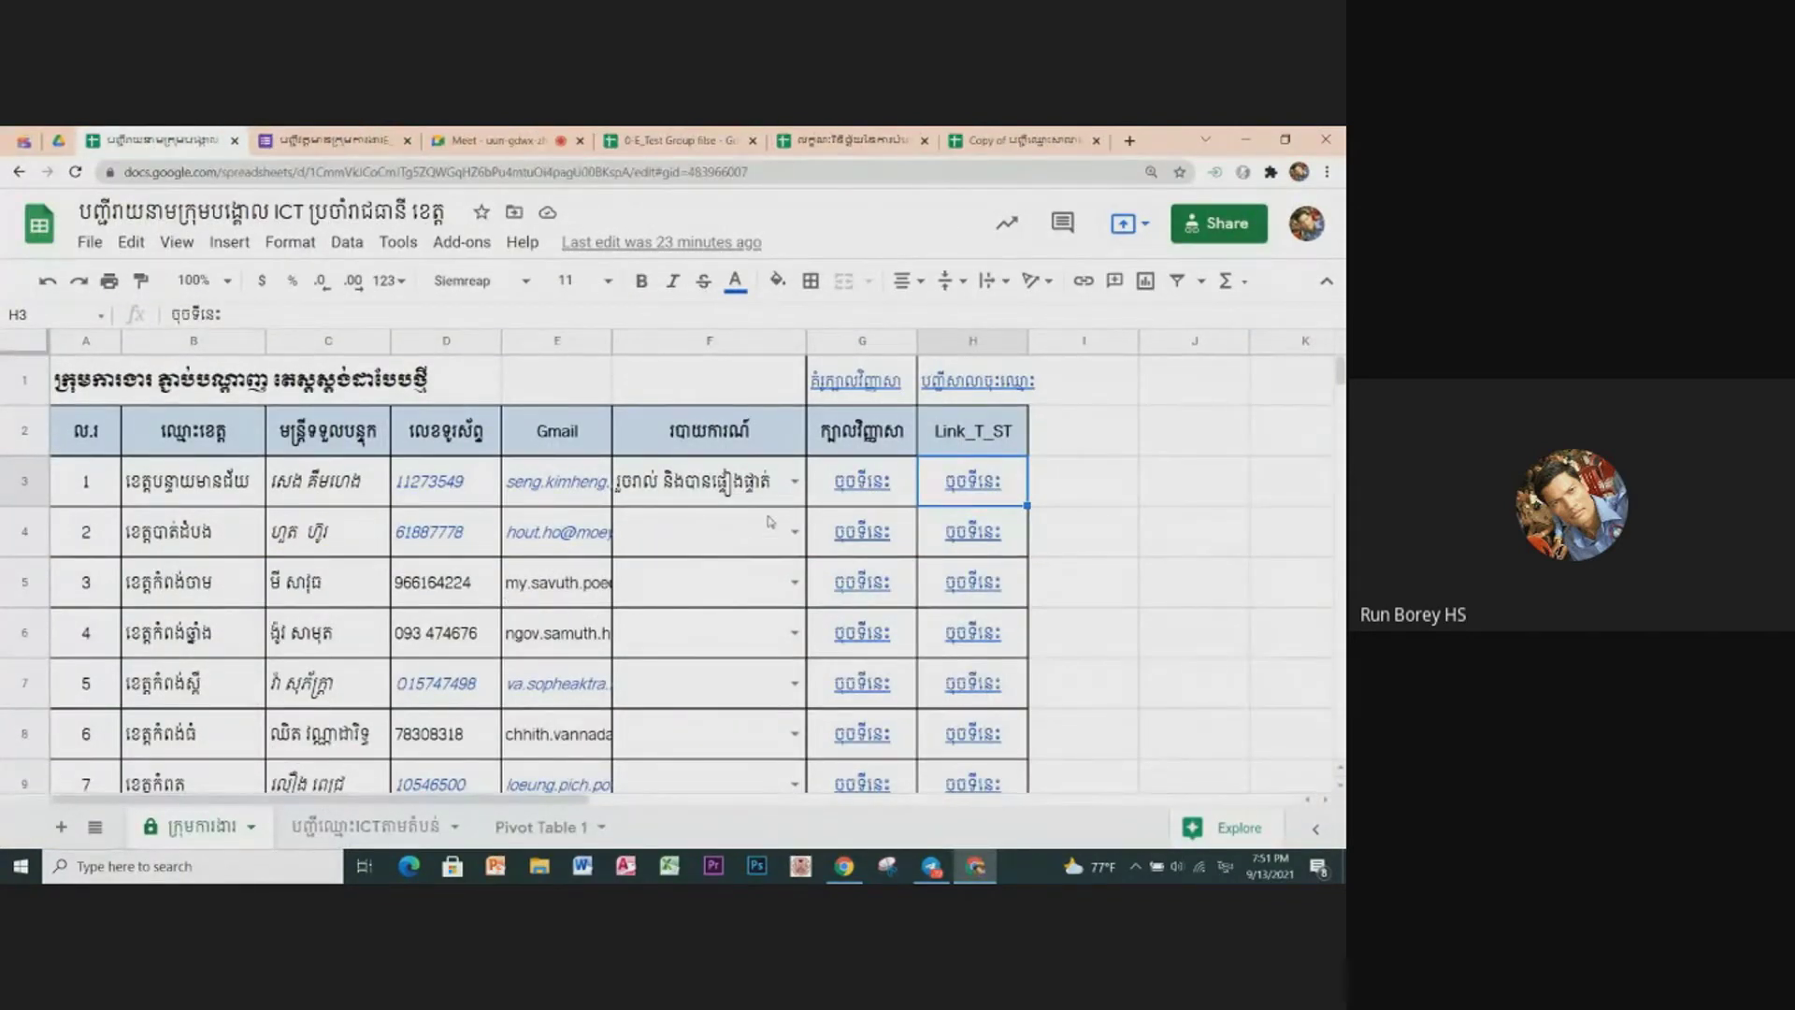
Step: Clear the status value for province 1
left_click(795, 481)
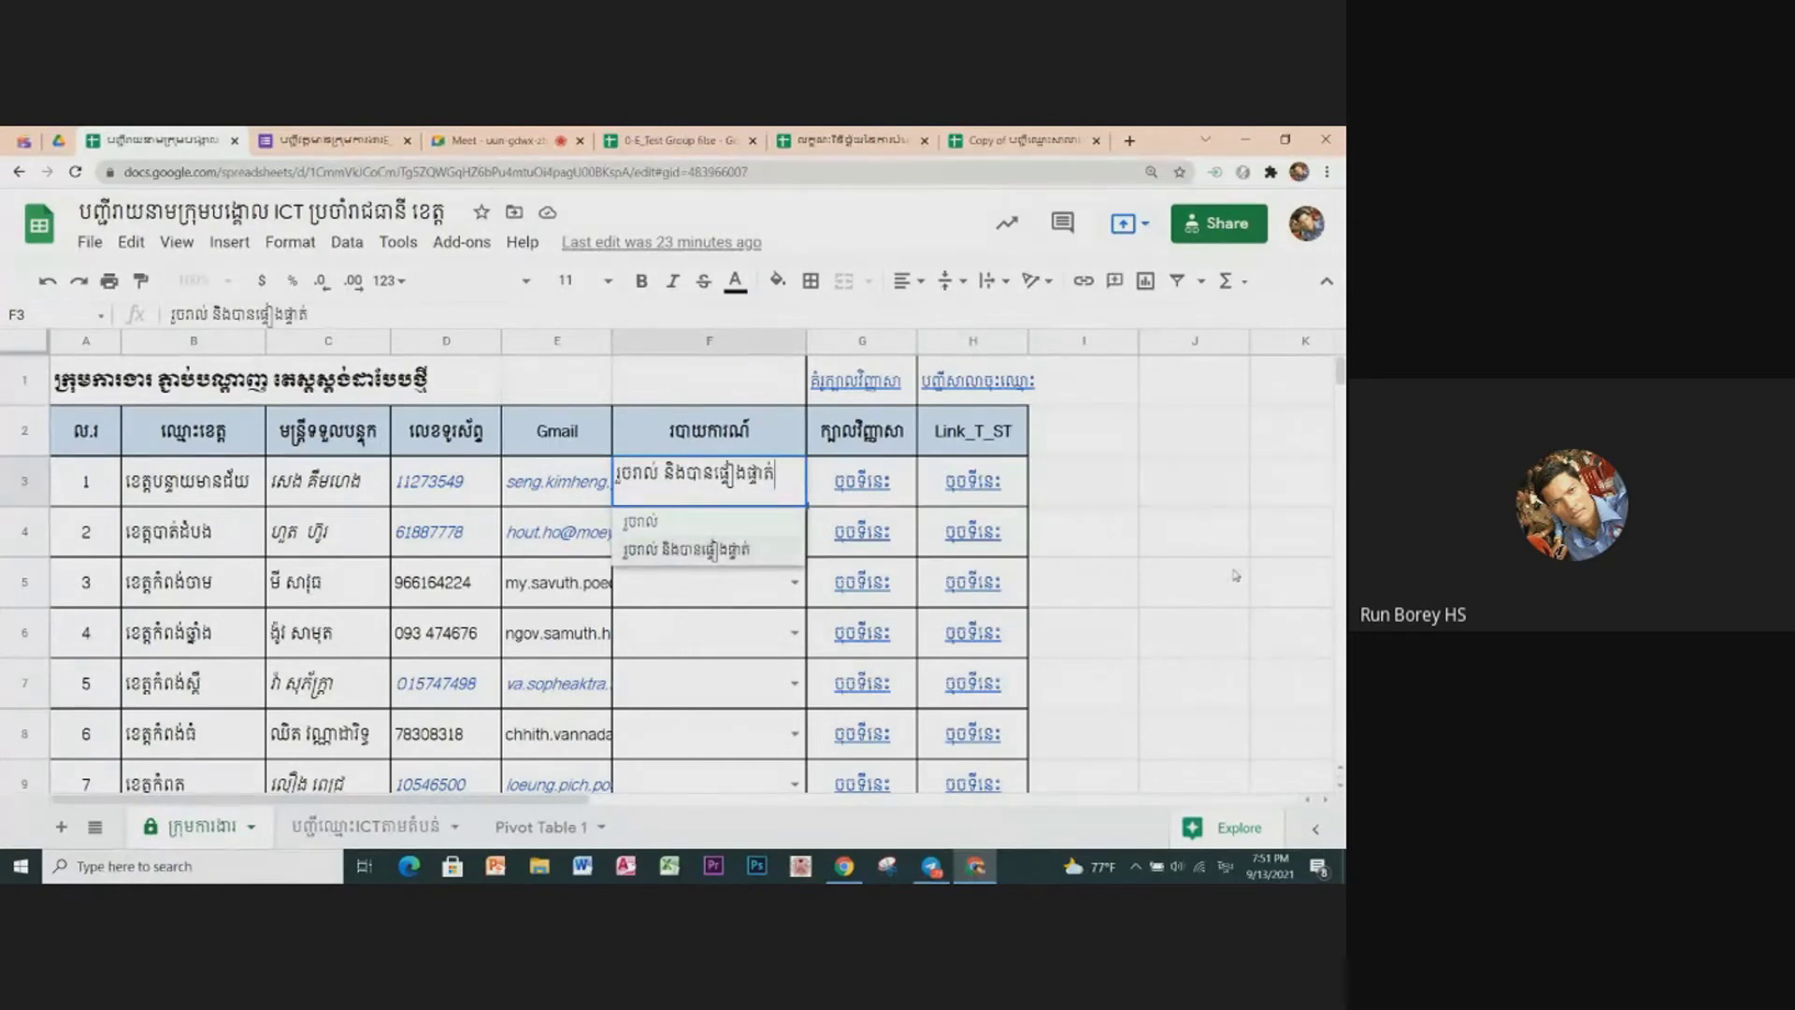
left_click(687, 547)
key("Delete")
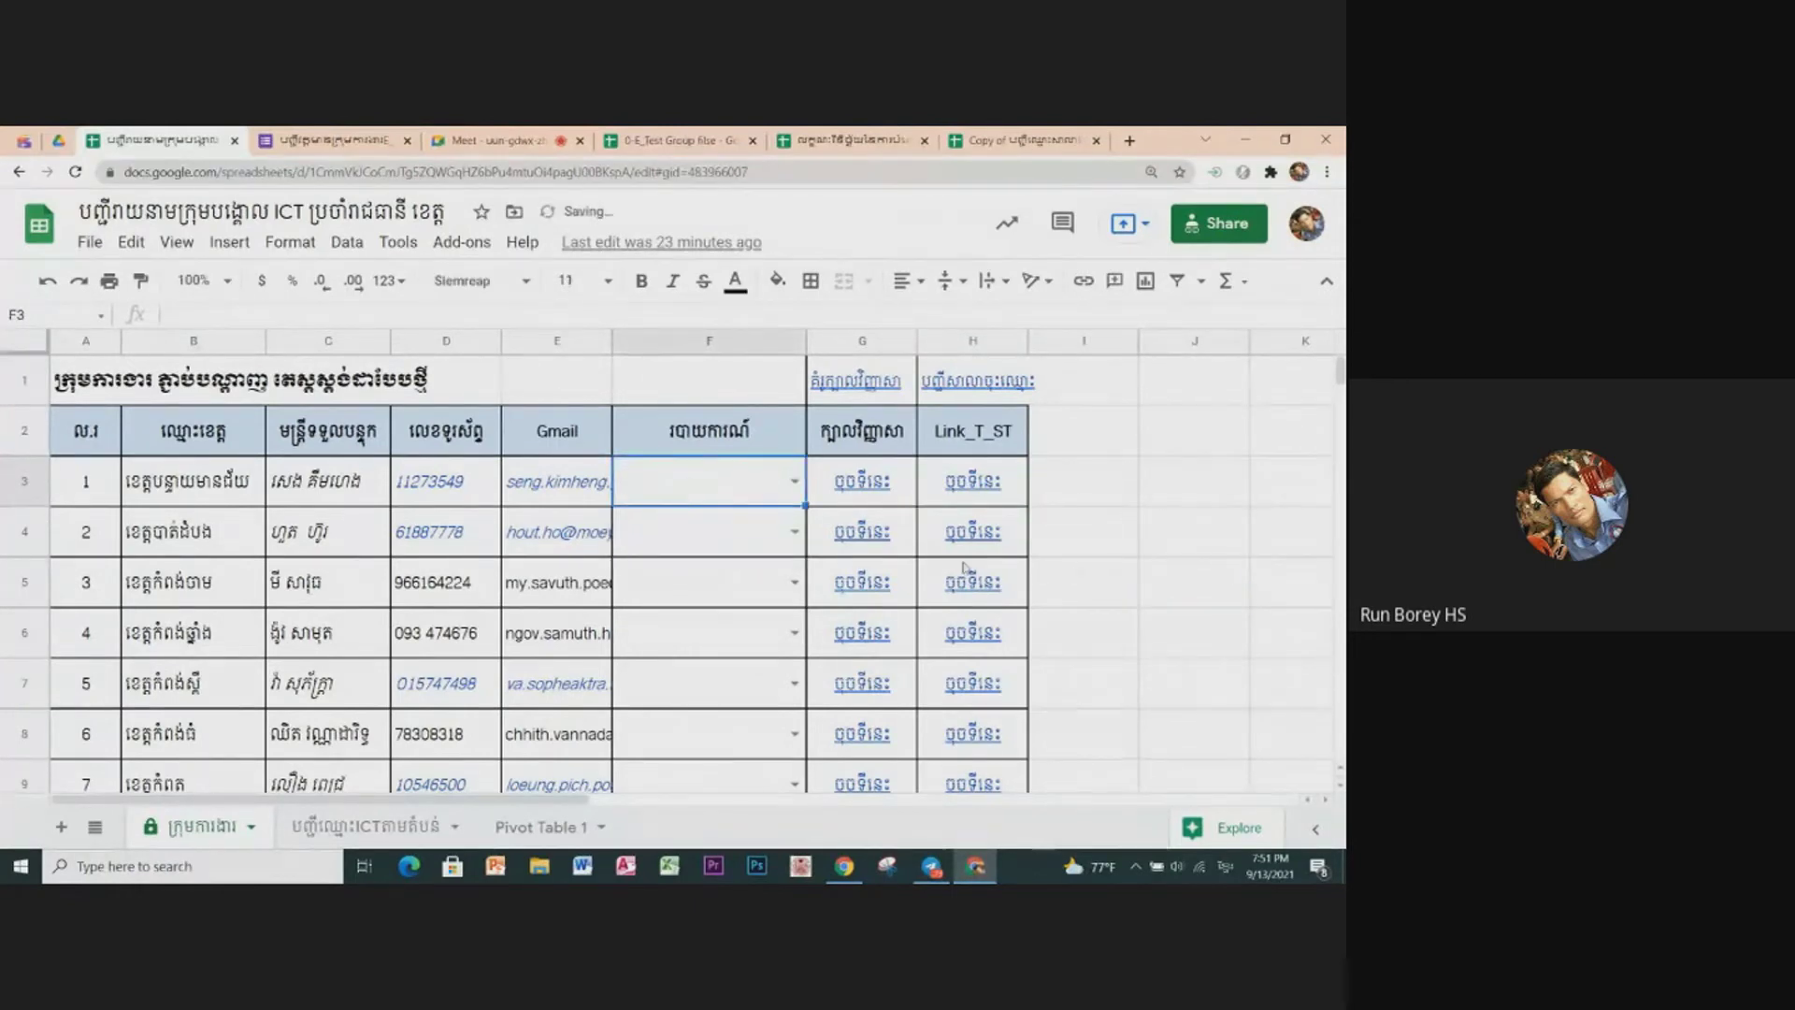
left_click(1079, 570)
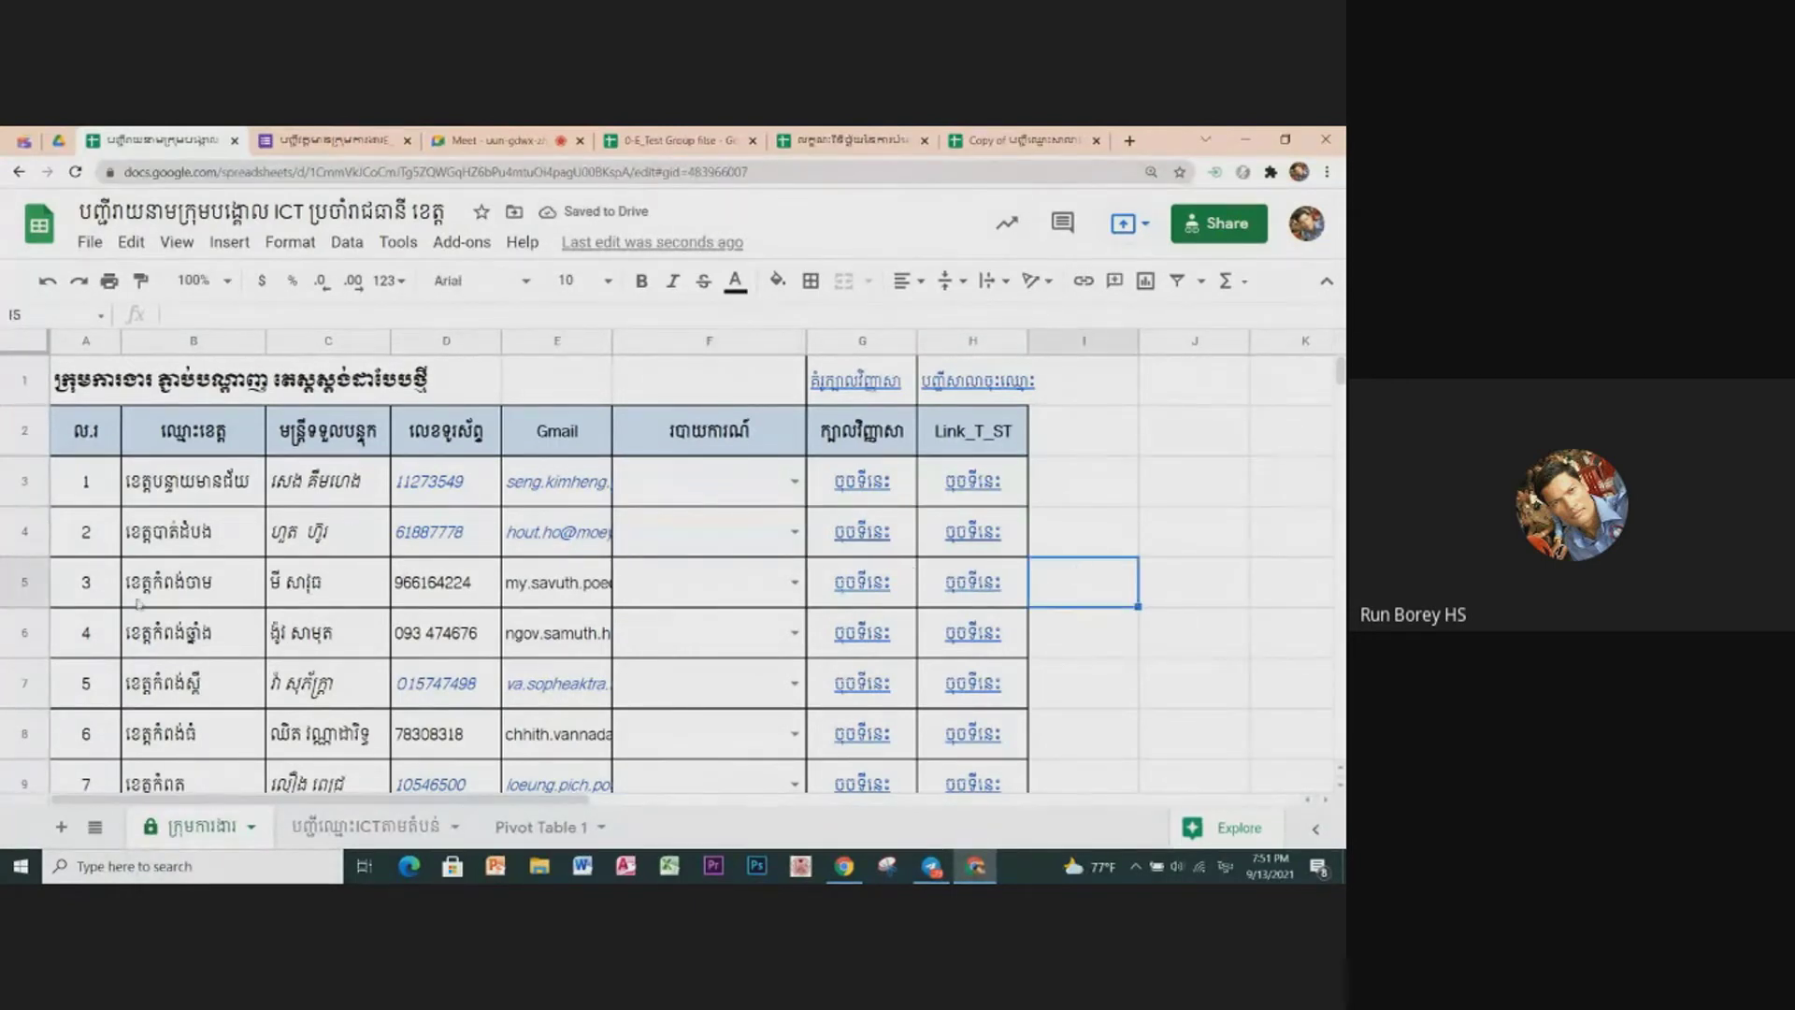
Step: Check province numbers 1 to 4 in column A
left_click(19, 581)
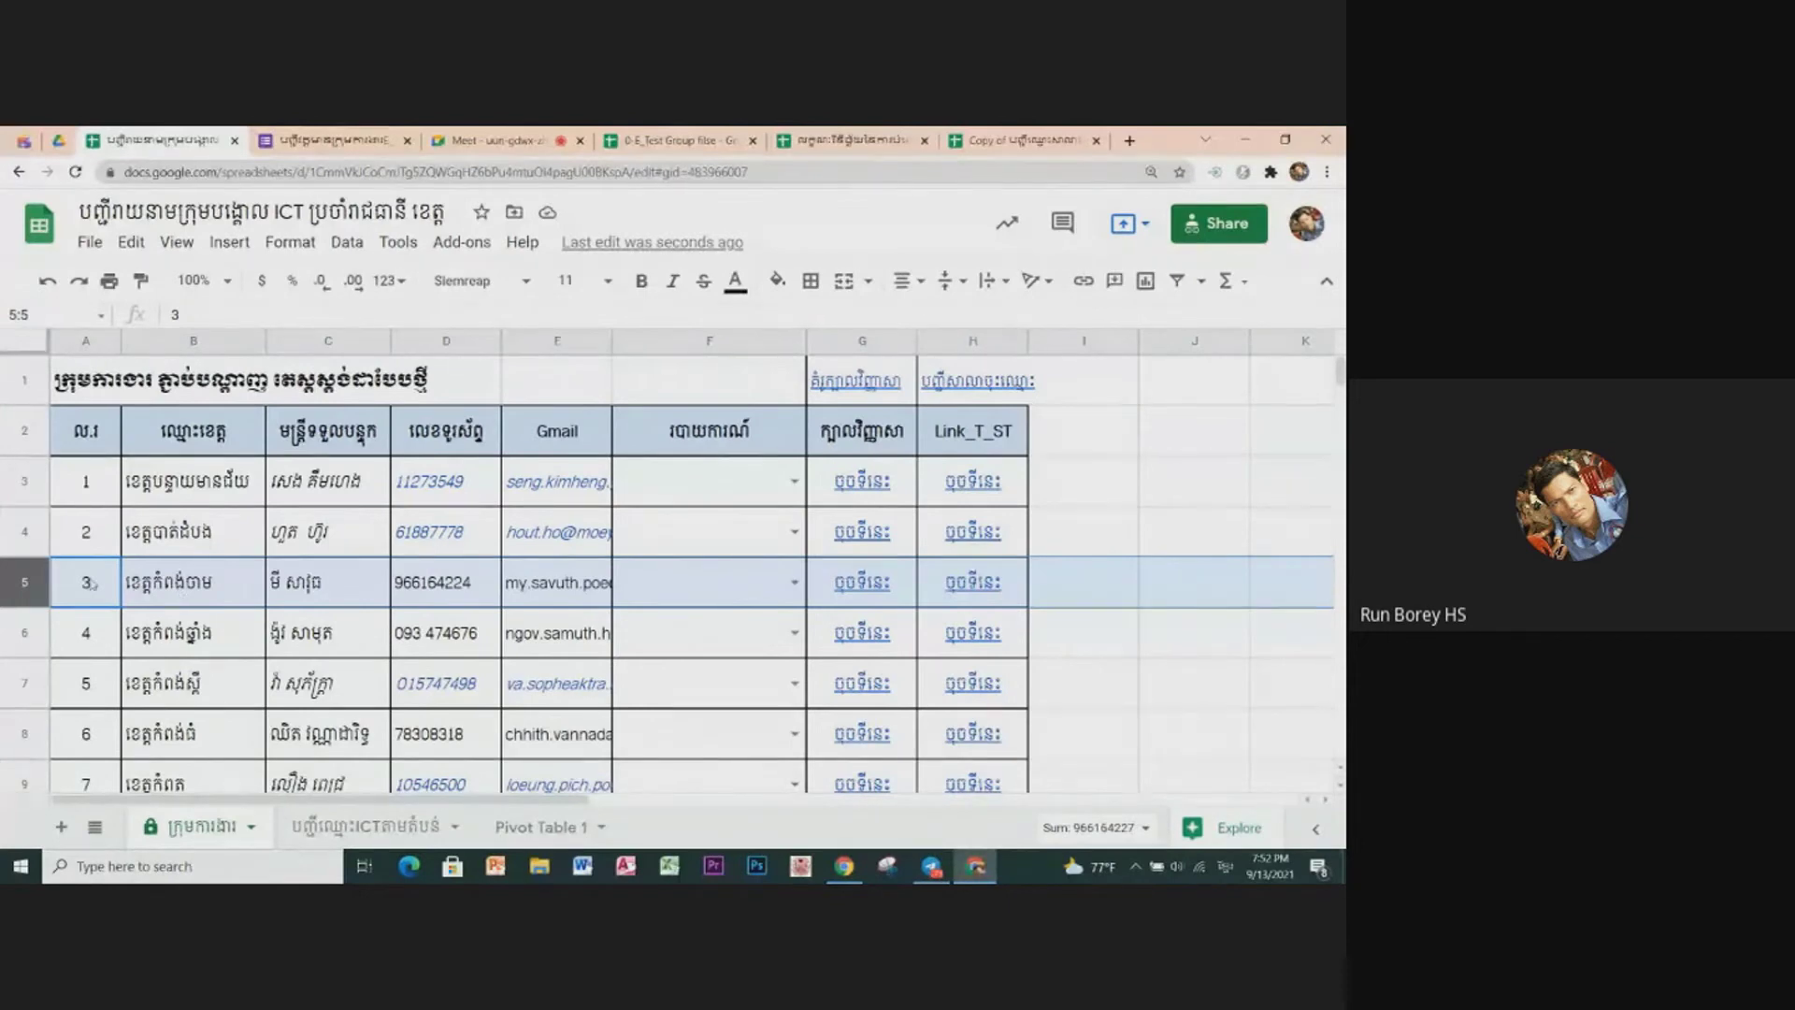
left_click(83, 582)
left_click(89, 498)
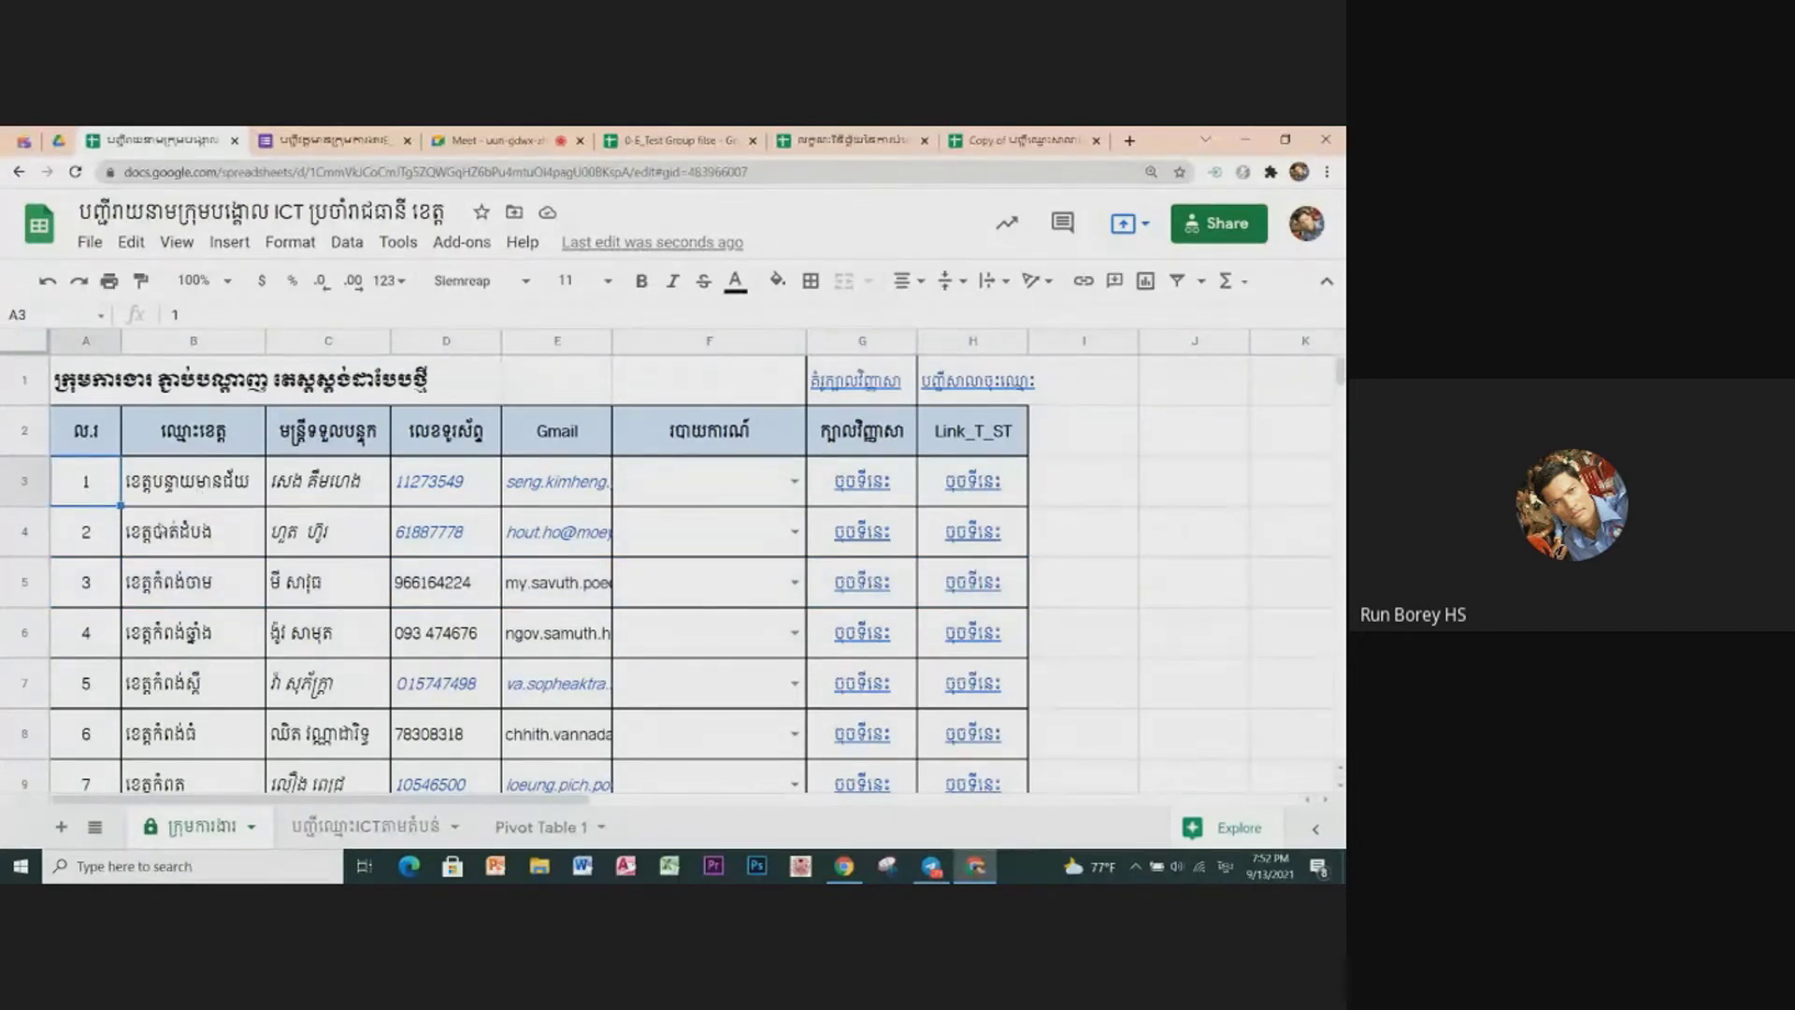
left_click(92, 545)
left_click(93, 600)
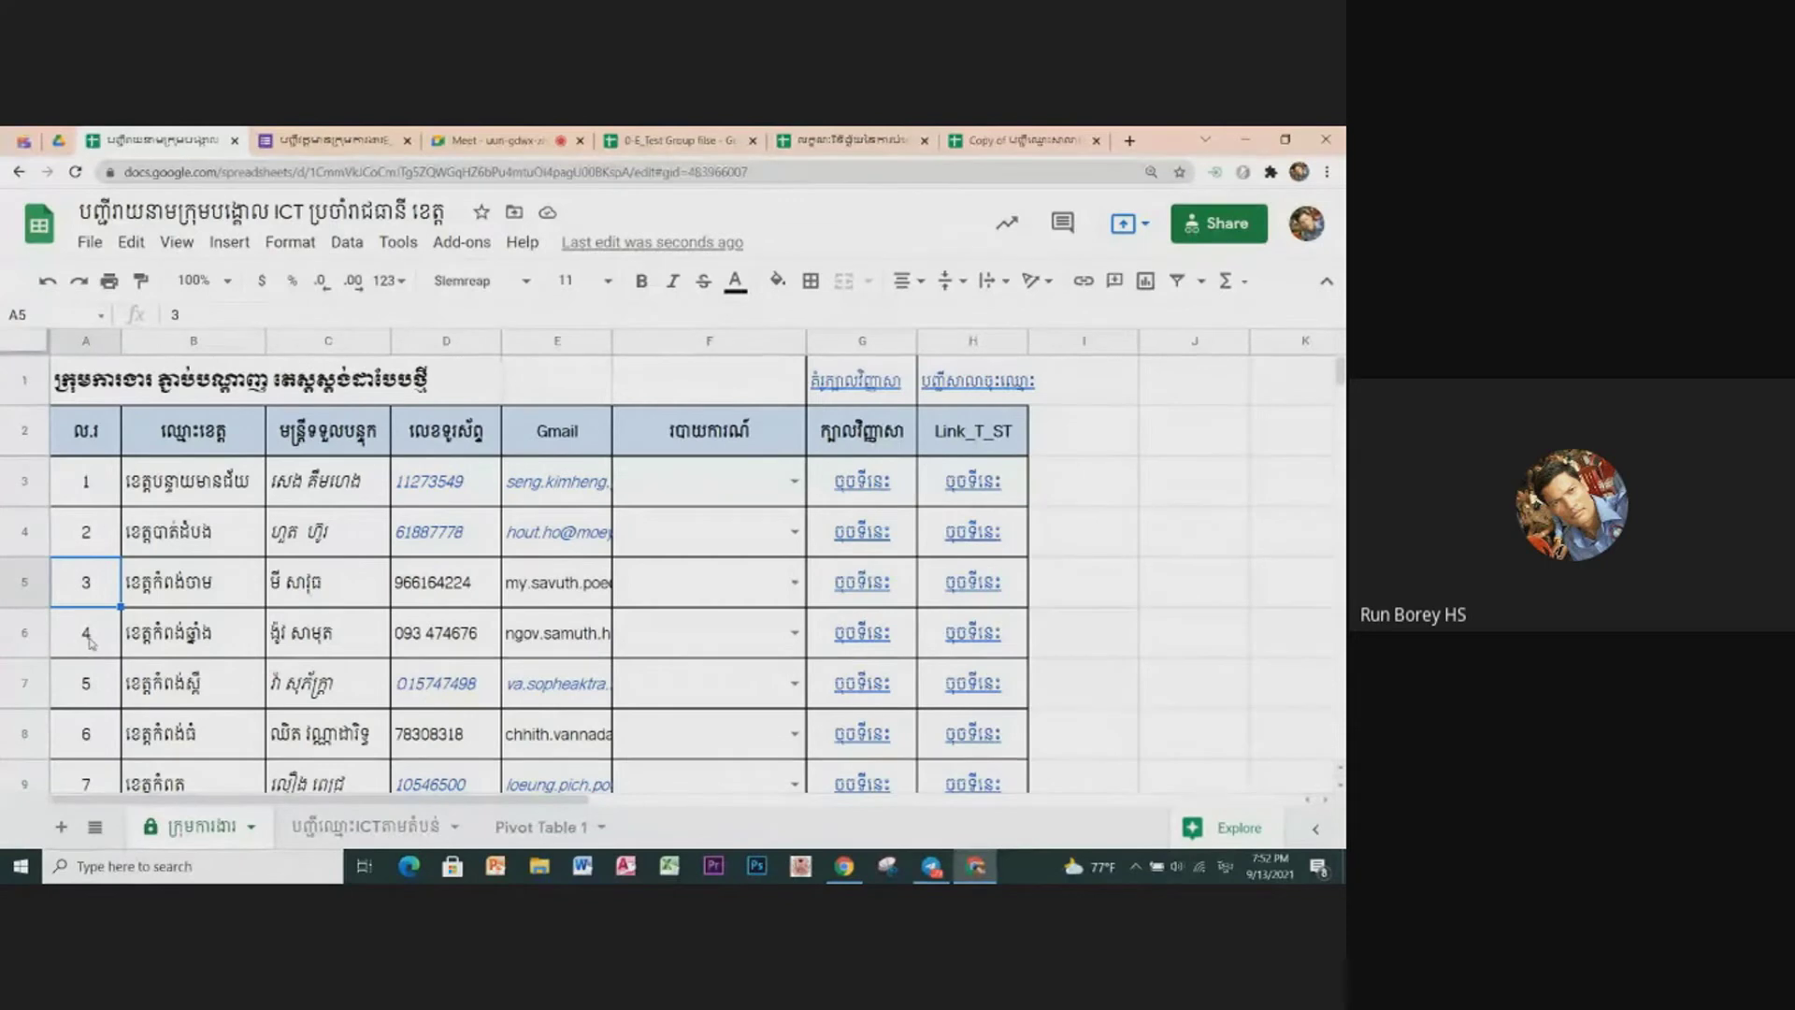
left_click(89, 639)
Step: Scroll down and check the last province numbers, 24 and 25, in column A
scroll(86, 654, "down", 1)
scroll(85, 673, "down", 2)
scroll(84, 697, "down", 3)
scroll(84, 701, "down", 2)
scroll(84, 701, "down", 2)
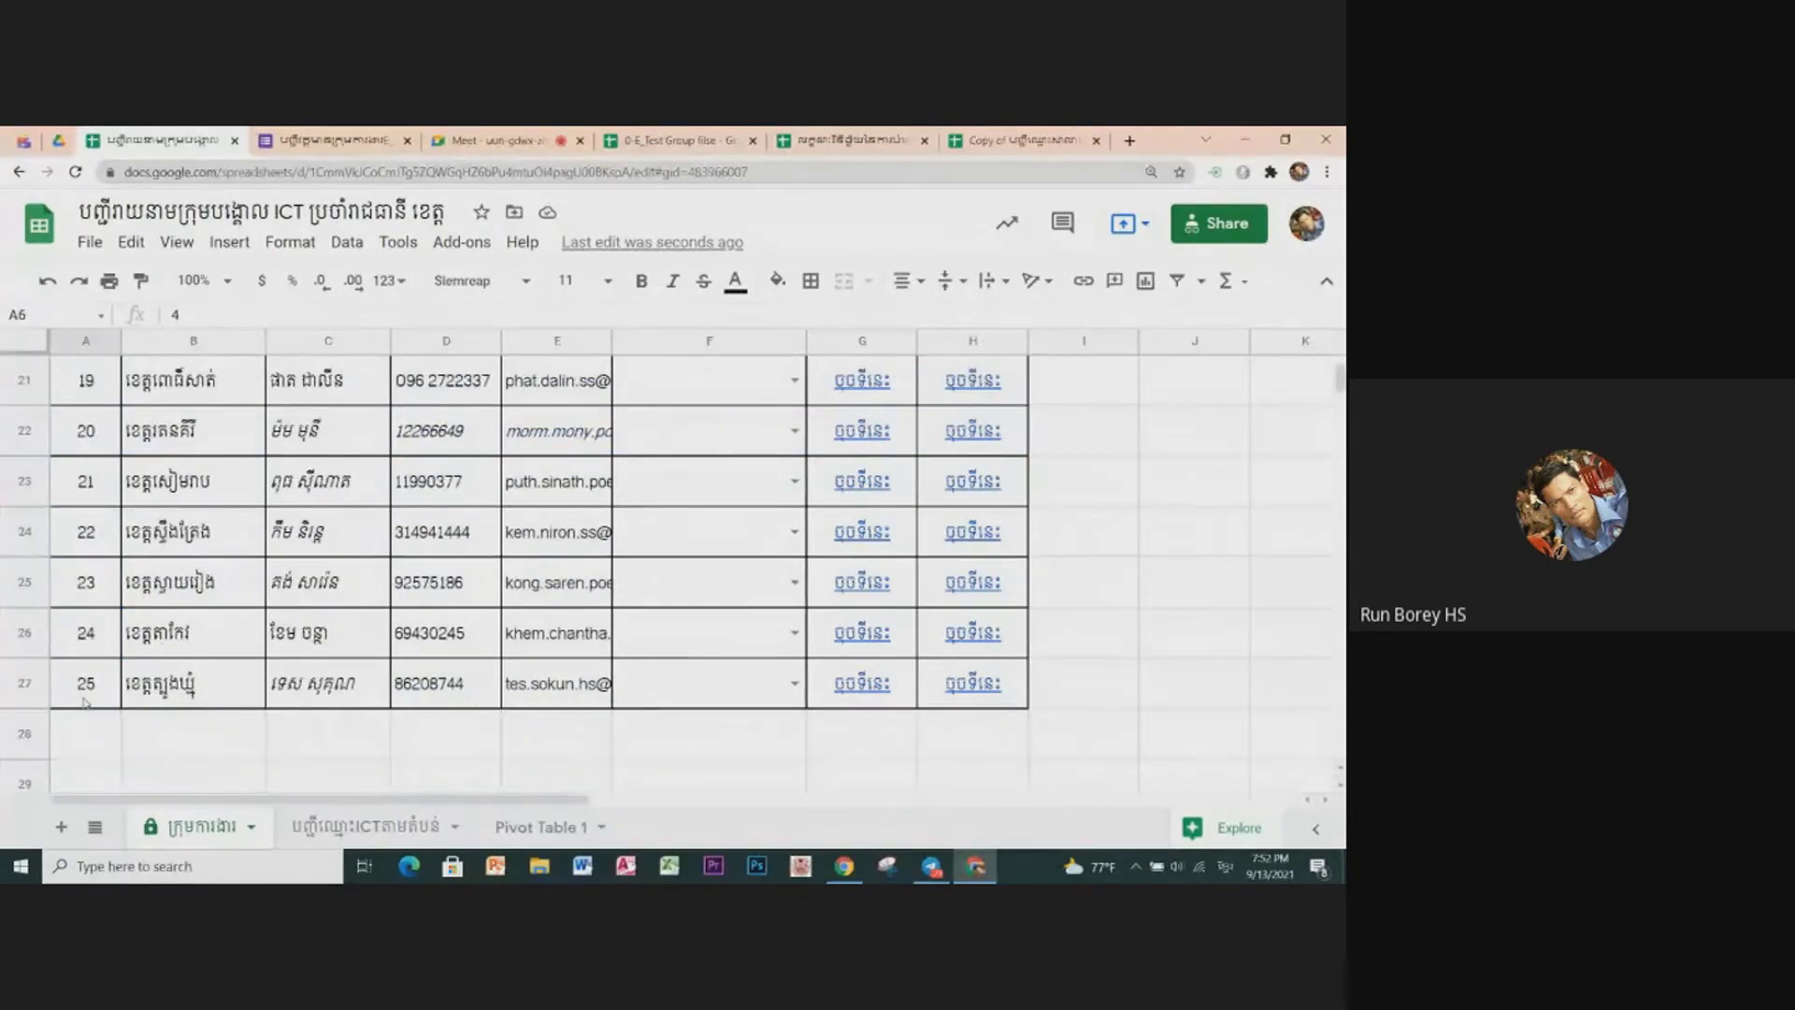
left_click(166, 696)
left_click(81, 662)
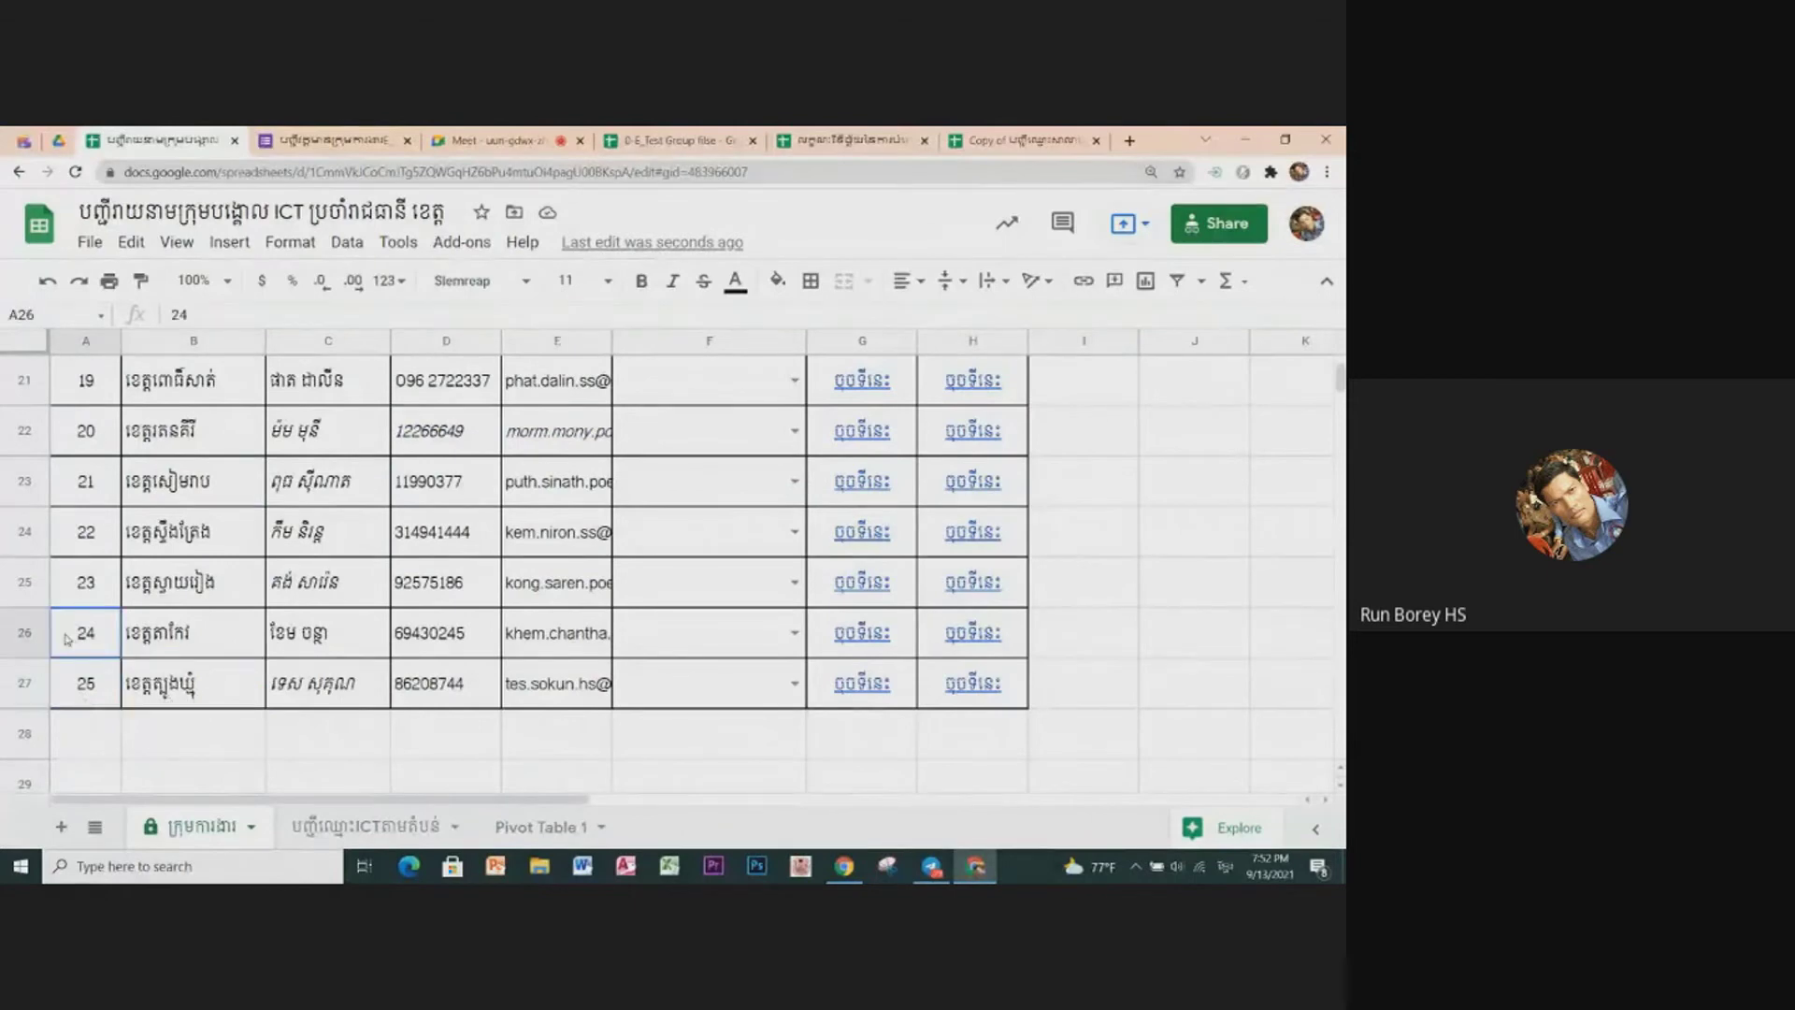
left_click(167, 695)
left_click(99, 699)
left_click(84, 650)
left_click(89, 697)
left_click(89, 645)
left_click(105, 697)
left_click(84, 637)
left_click(87, 691)
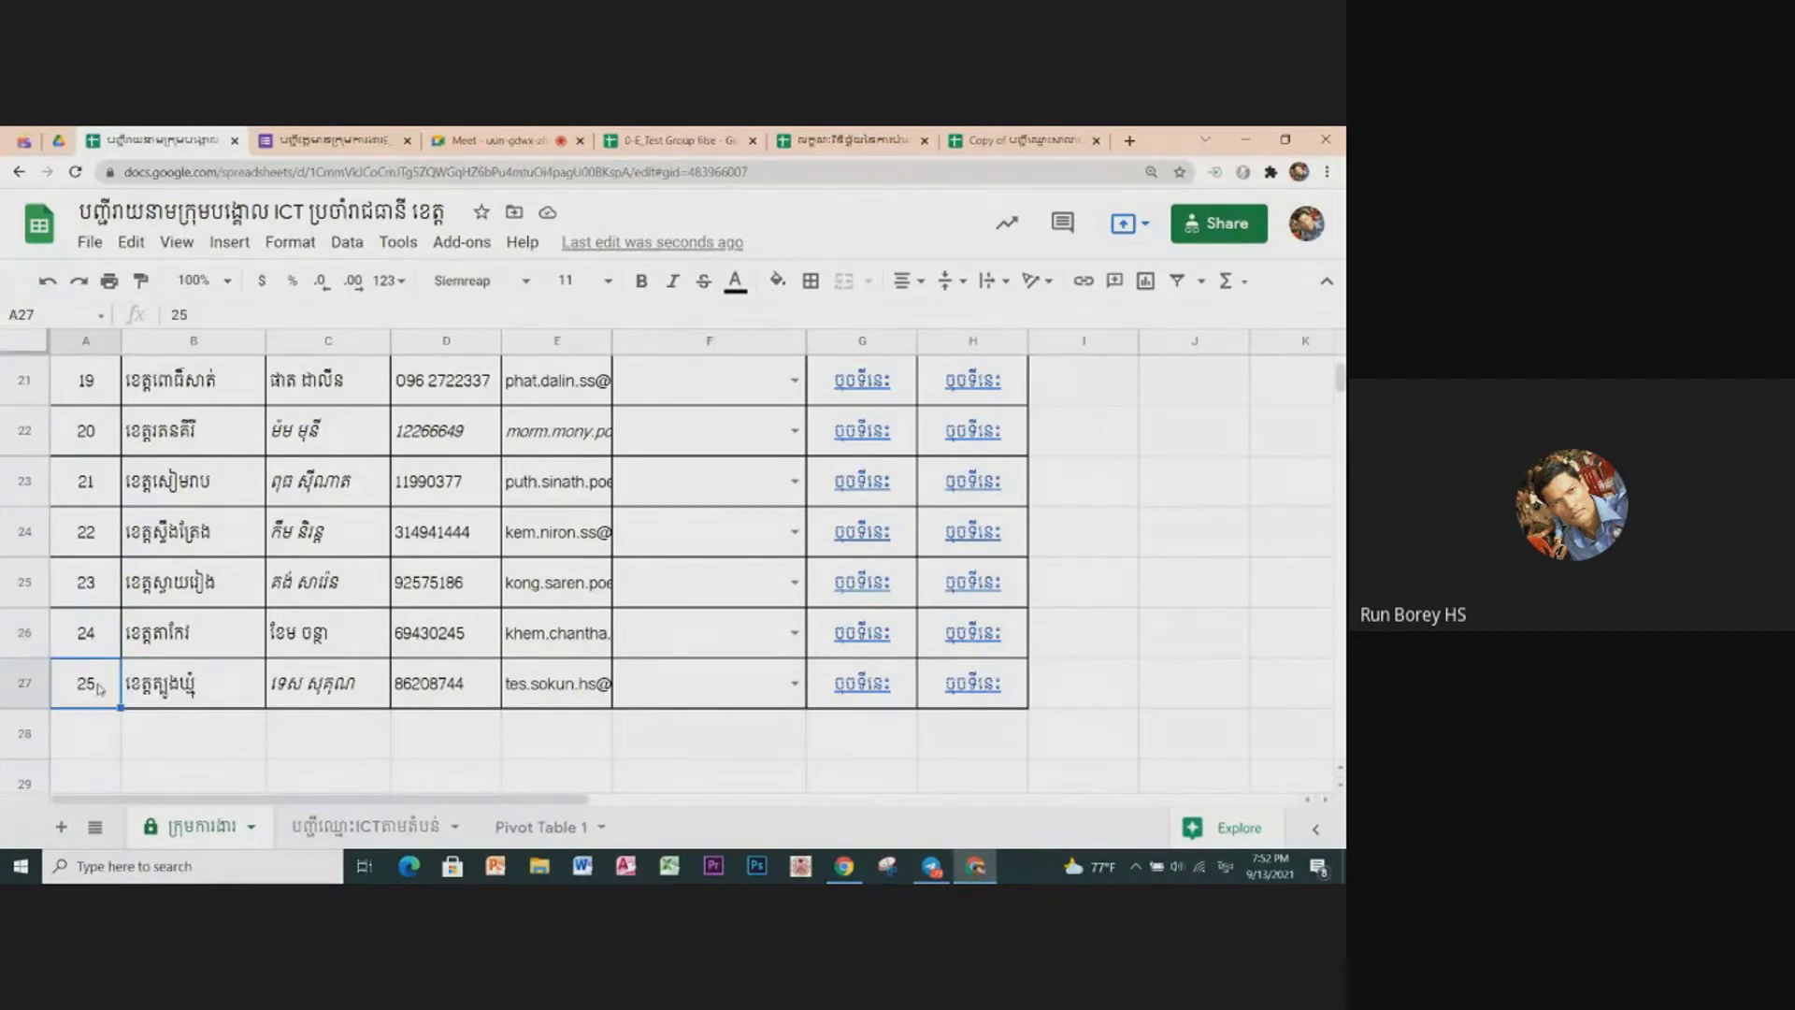
Step: Back at the top, select province 3's row and its header-form link cell G5
scroll(100, 689, "up", 3)
scroll(100, 689, "up", 2)
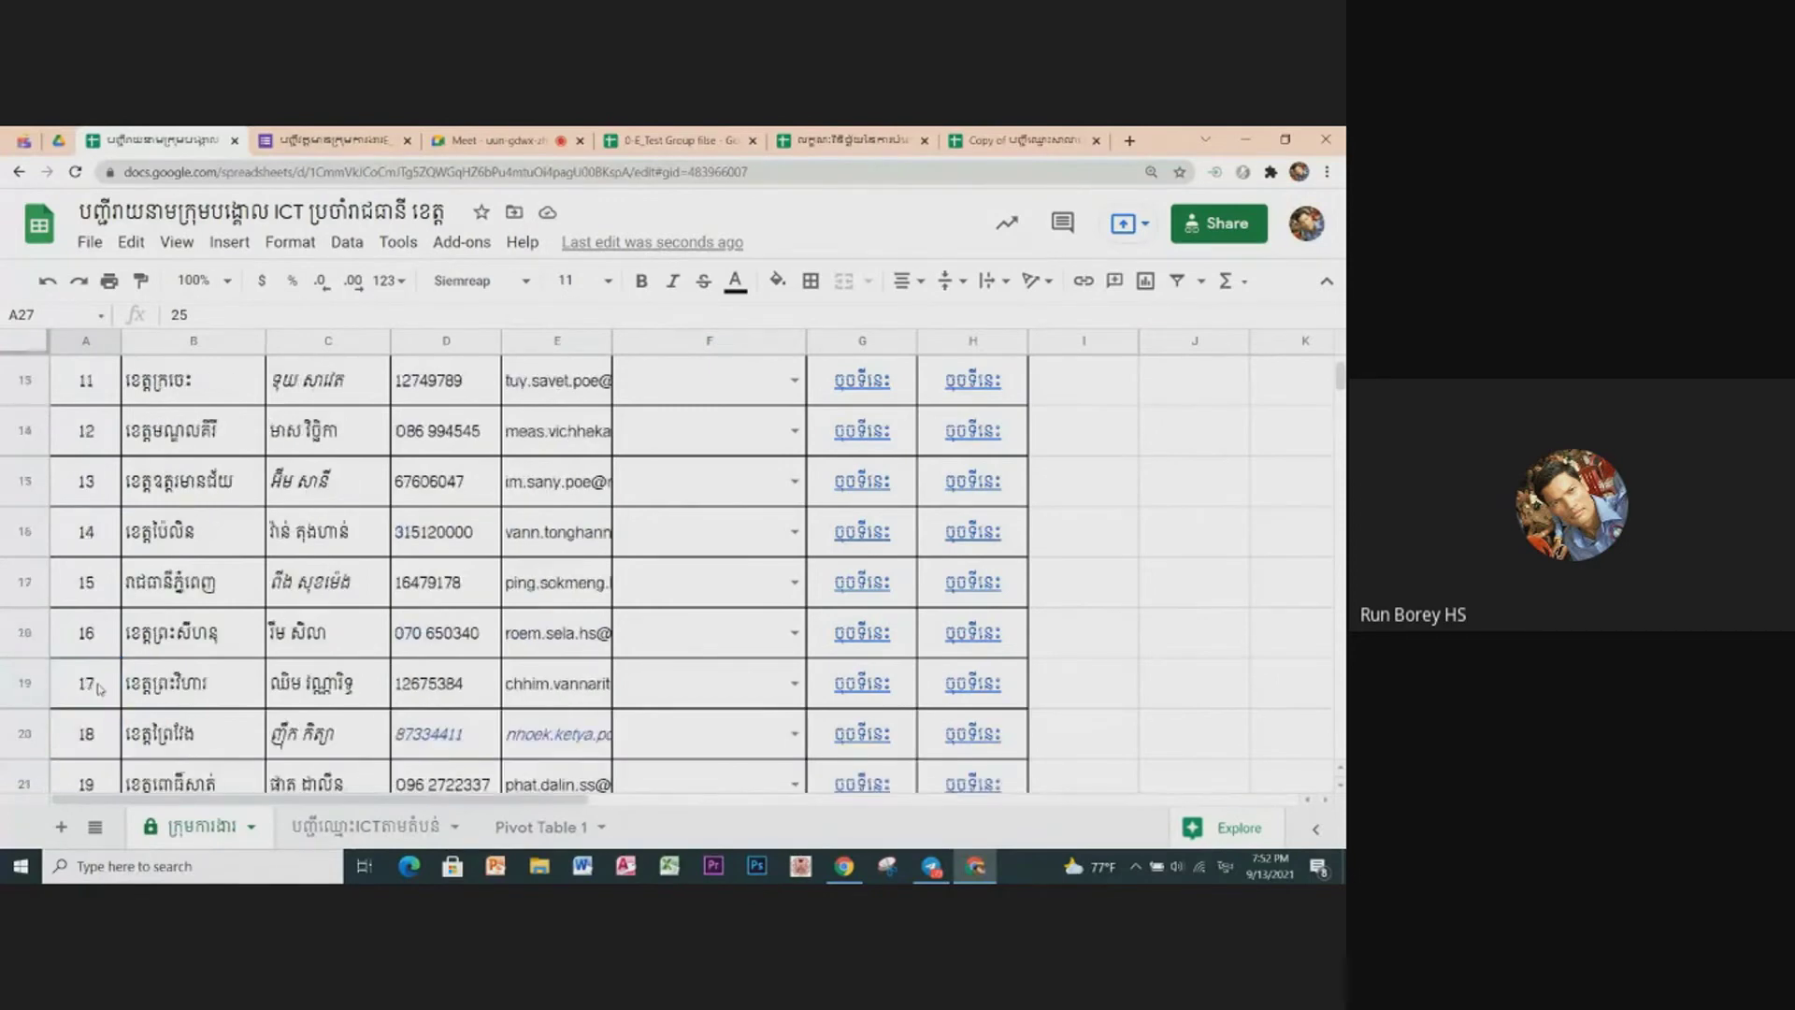
scroll(100, 689, "up", 5)
scroll(101, 685, "down", 2)
scroll(101, 685, "up", 2)
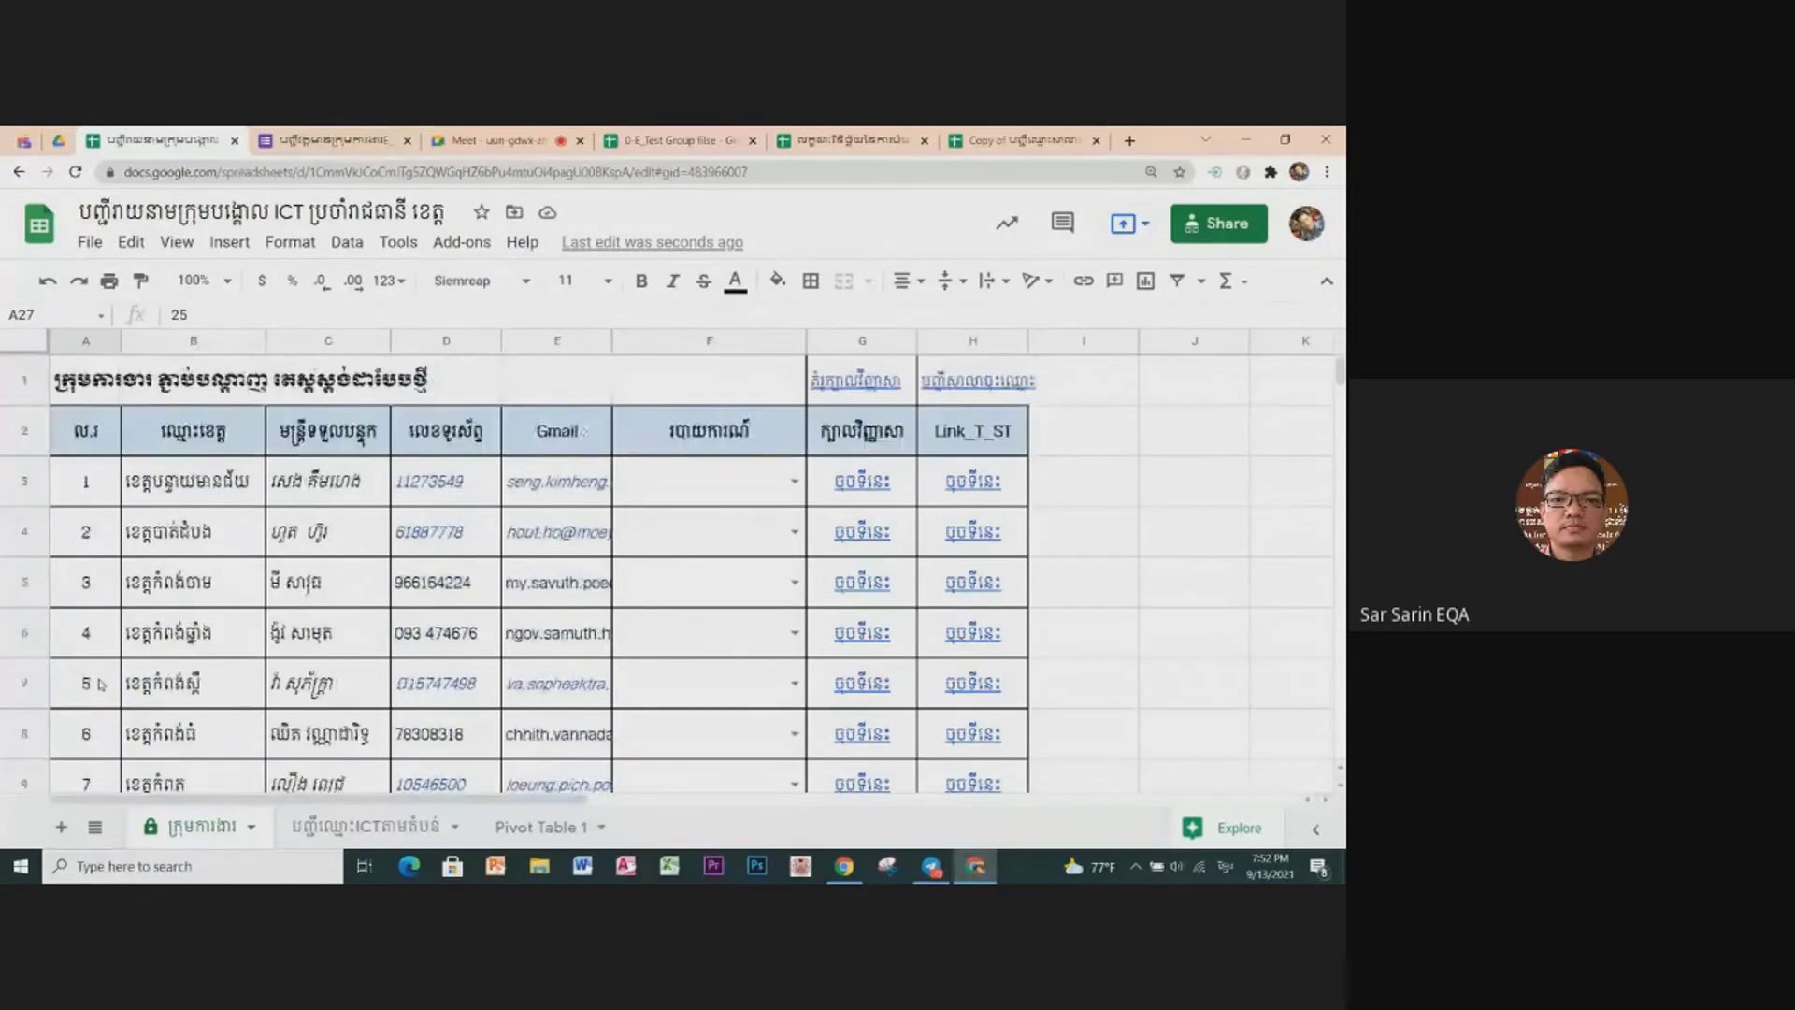
left_click(35, 593)
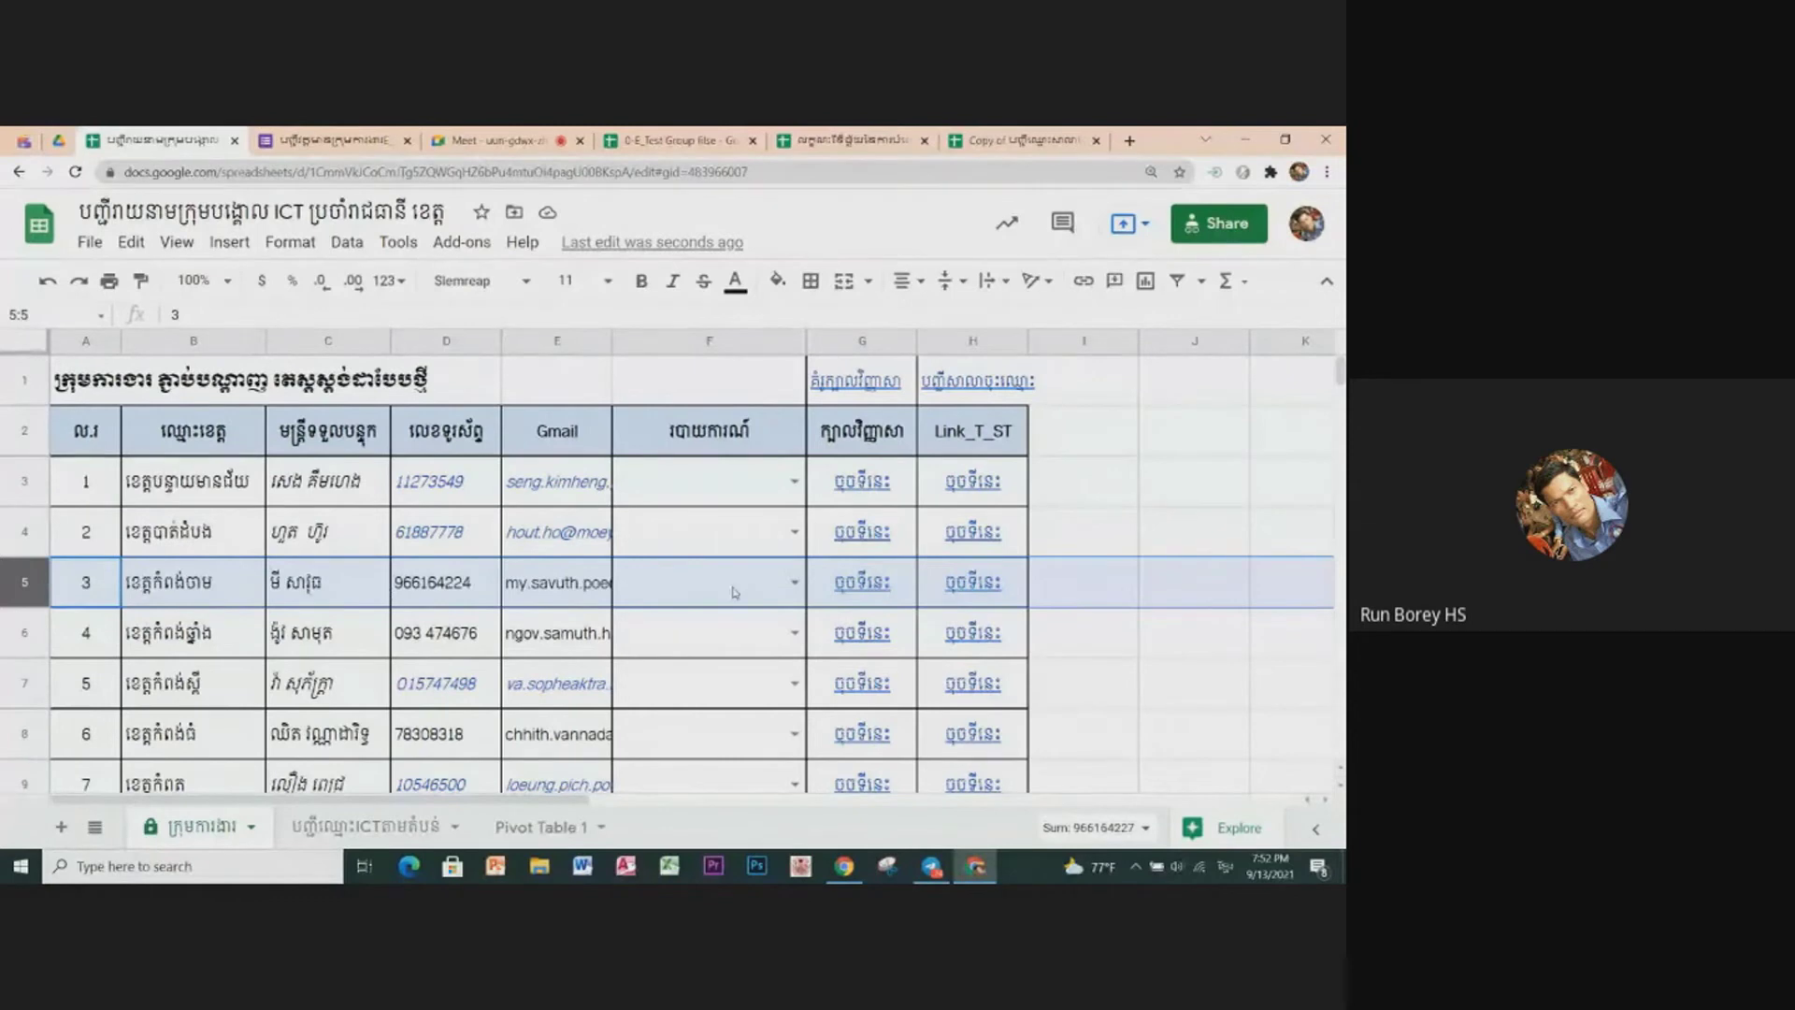
left_click(861, 587)
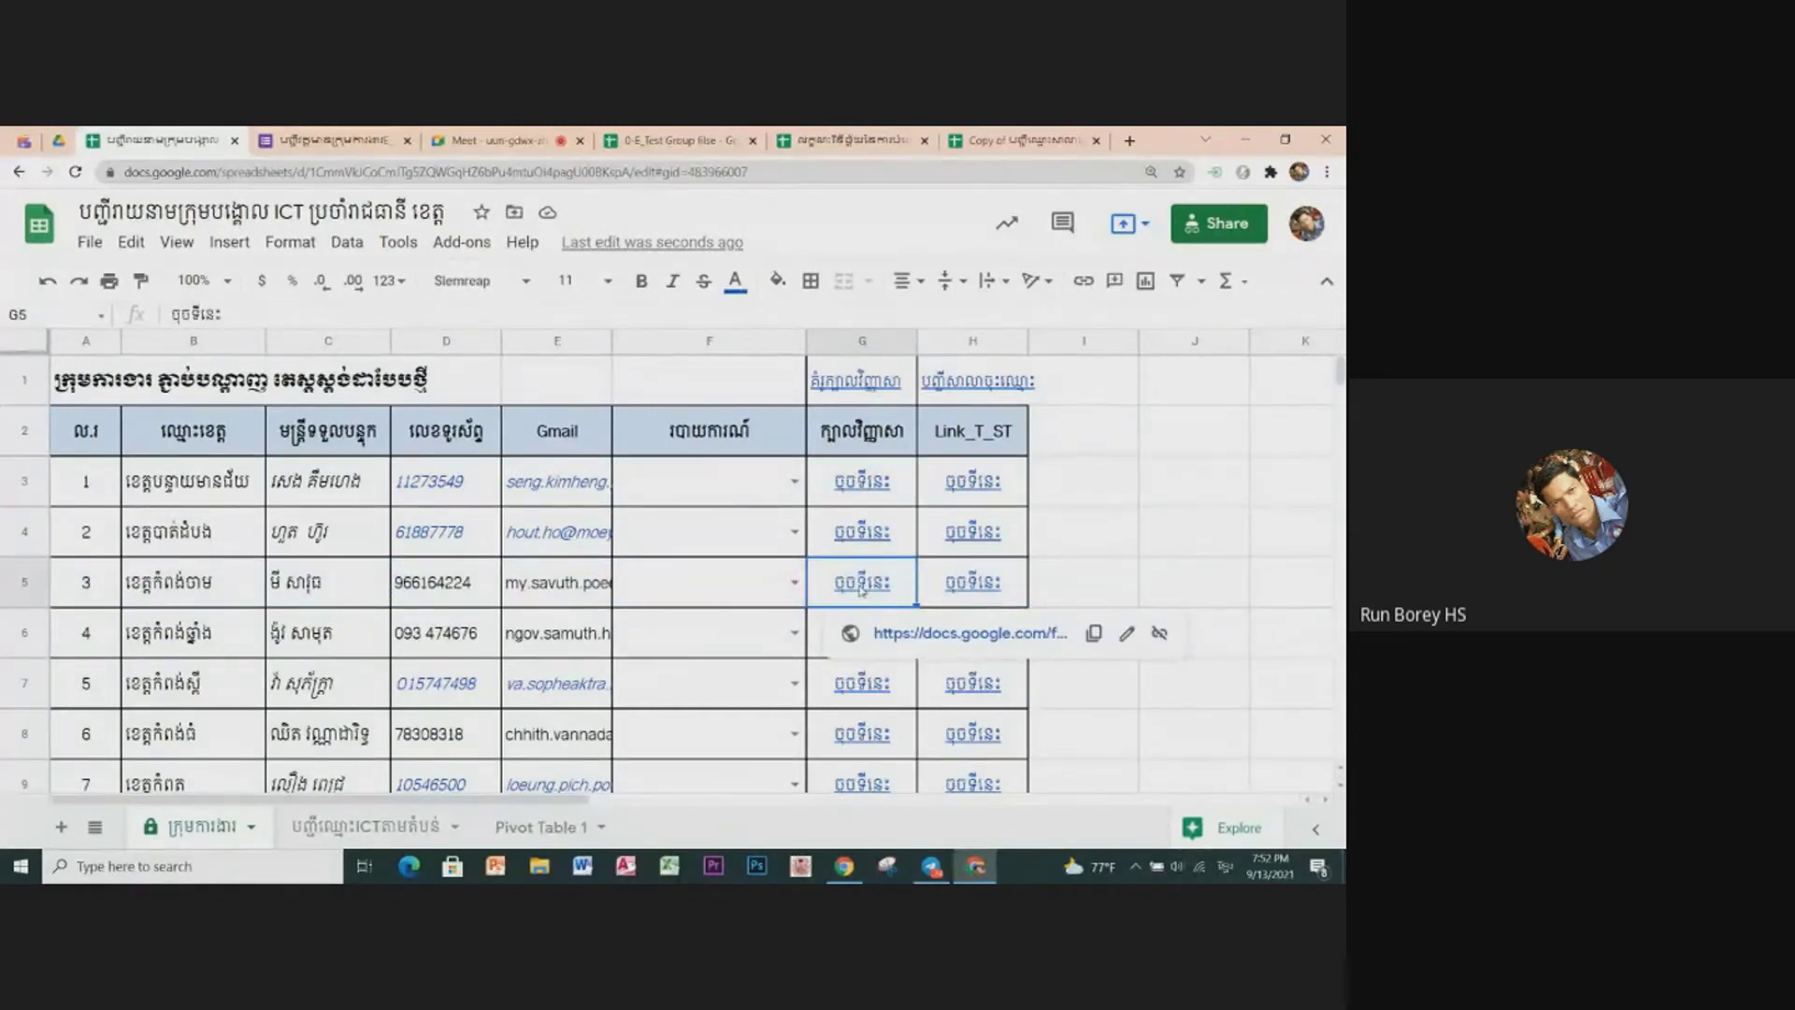
Step: Open the linked E_Test header form and make a copy of it
mouse_move(861, 581)
left_click(903, 628)
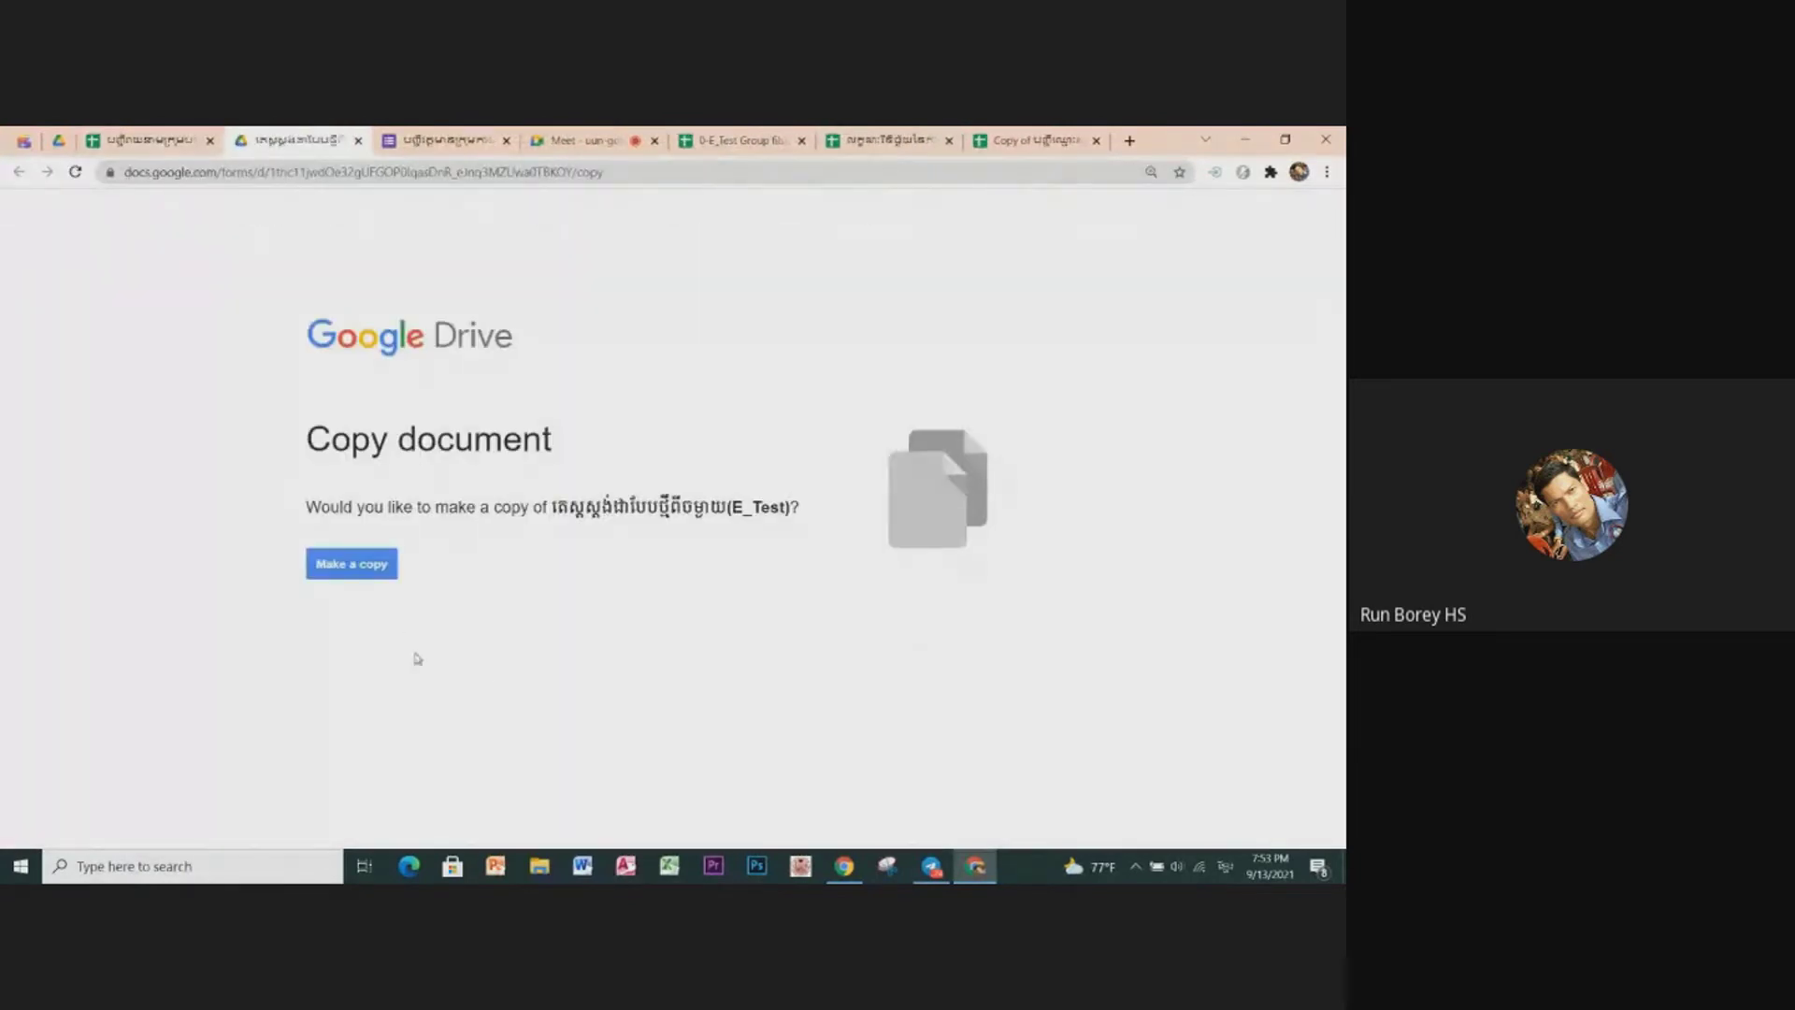
left_click(340, 565)
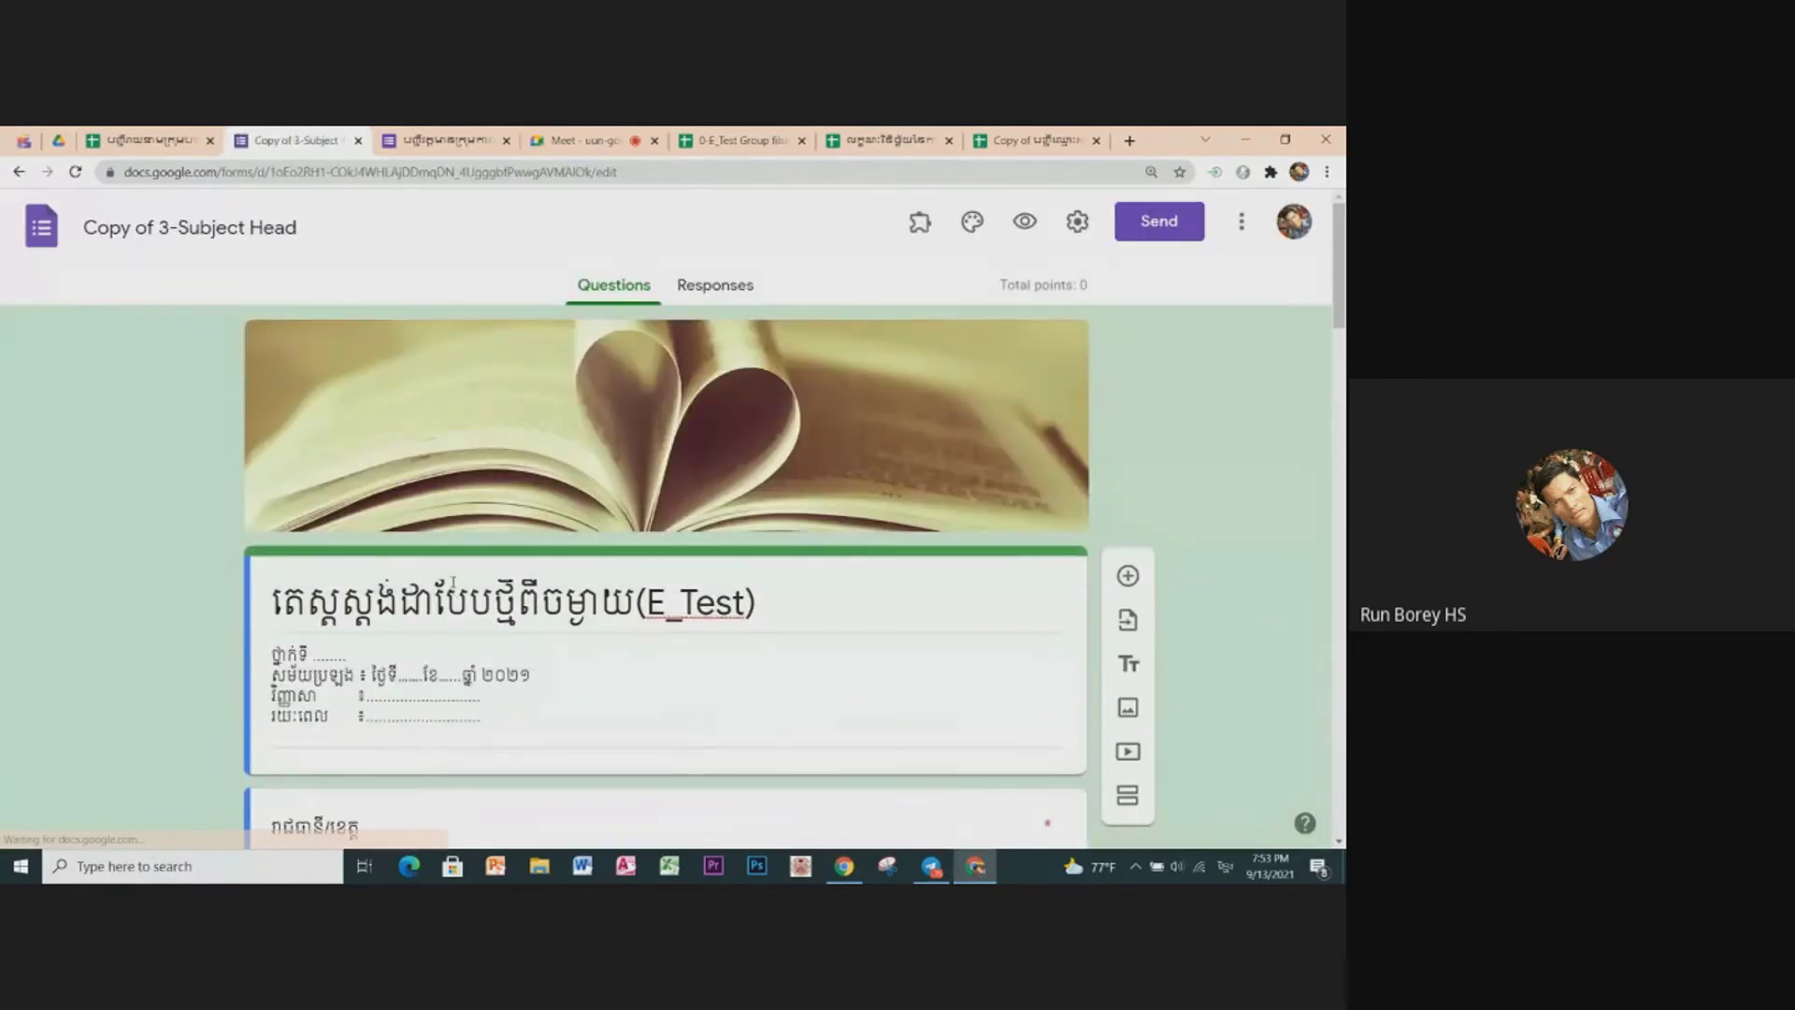
scroll(400, 582, "down", 3)
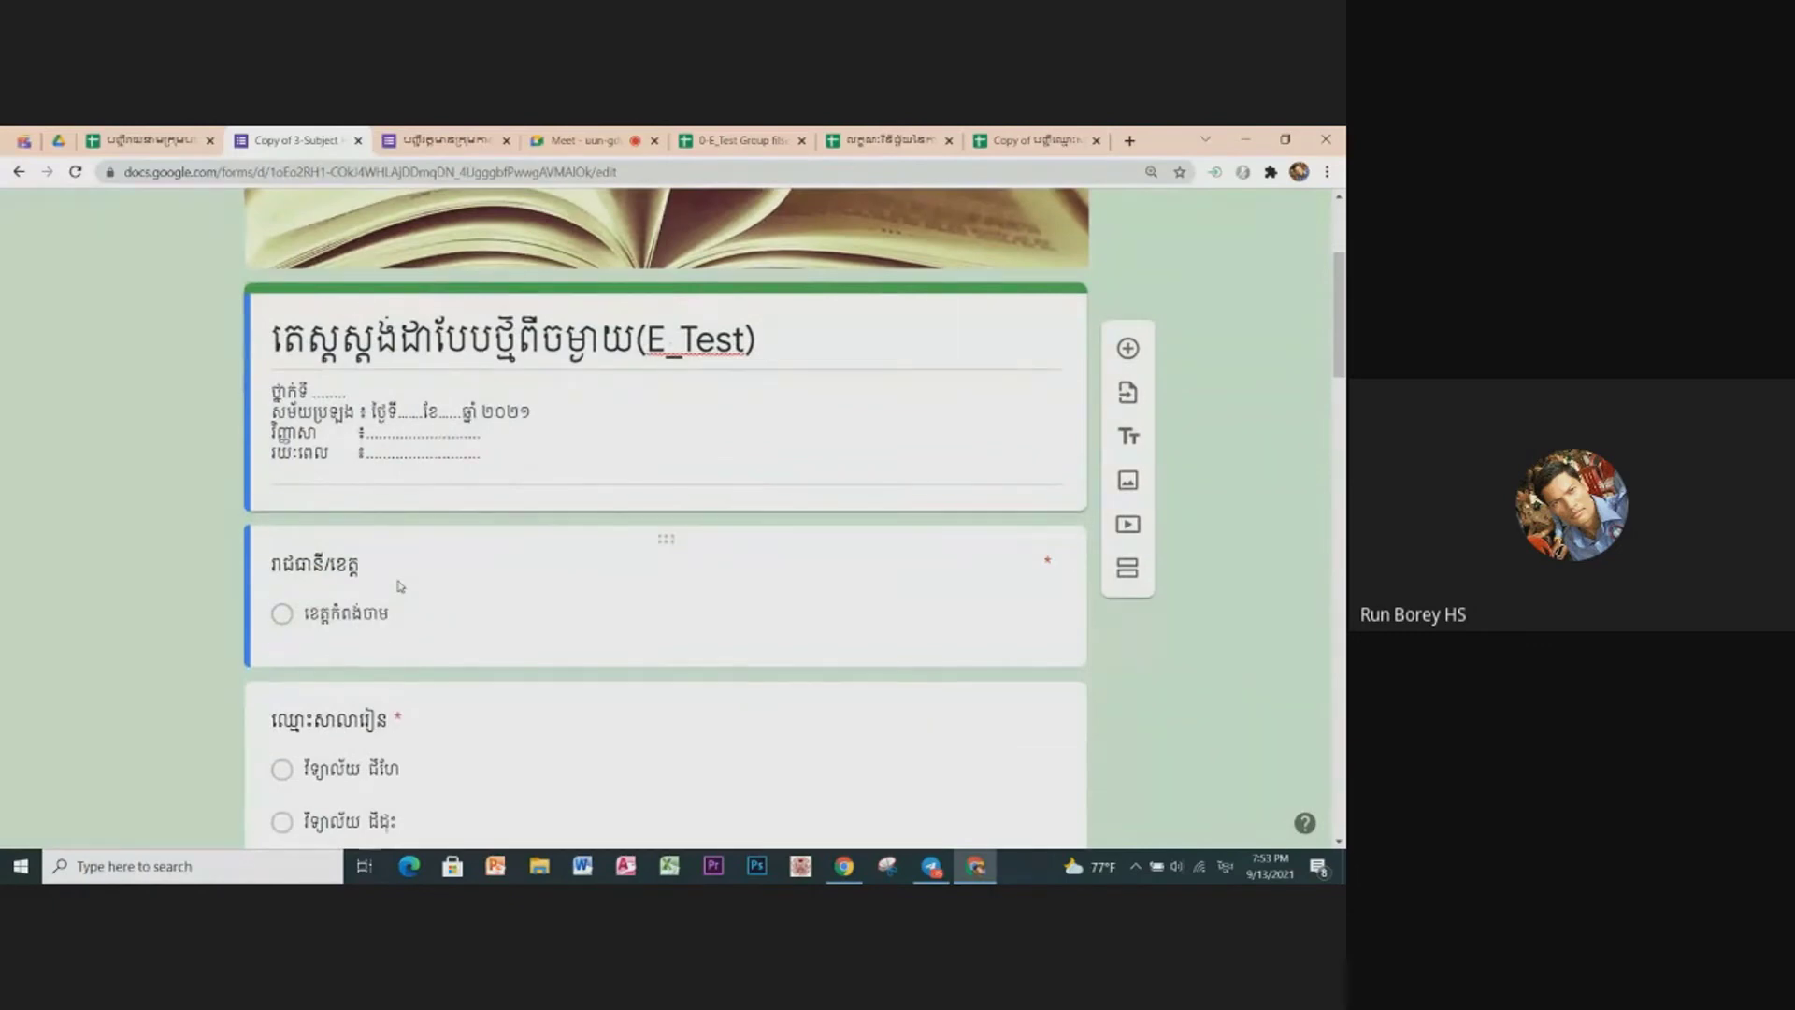
scroll(400, 586, "up", 3)
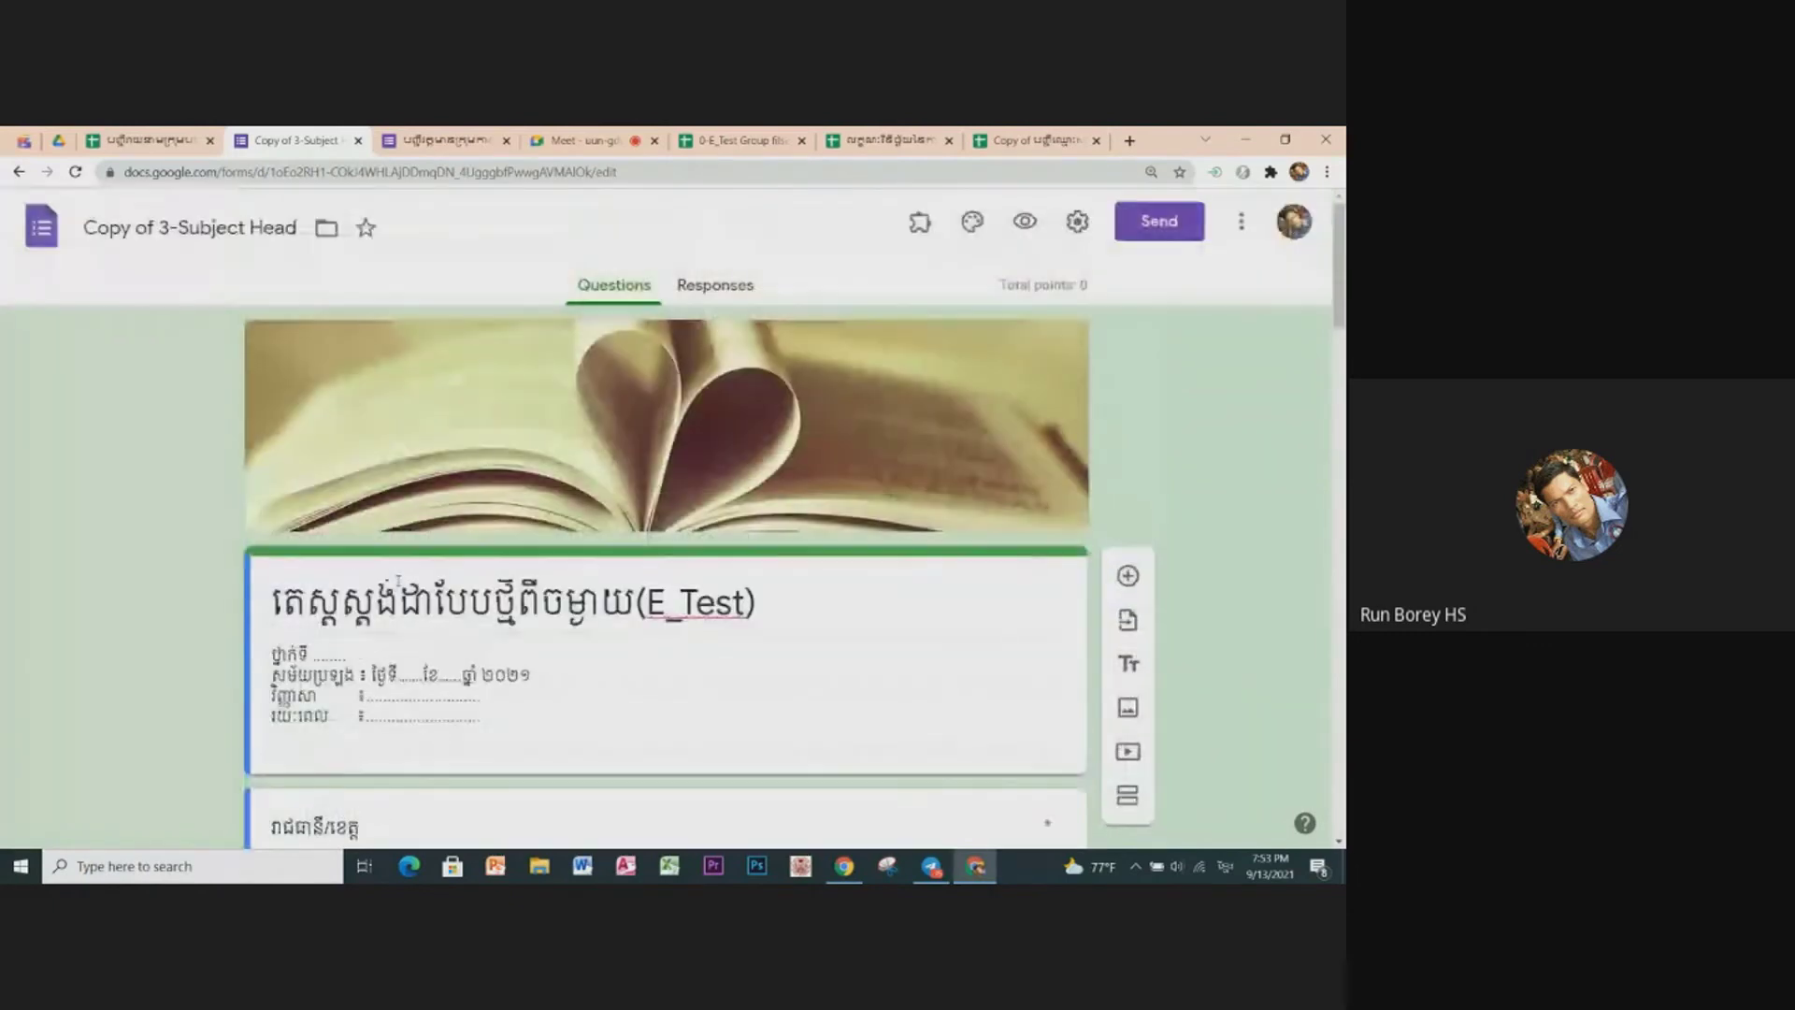
Step: Rename the copy to '3-Subject Head' by deleting the 'Copy of' prefix
left_click(159, 227)
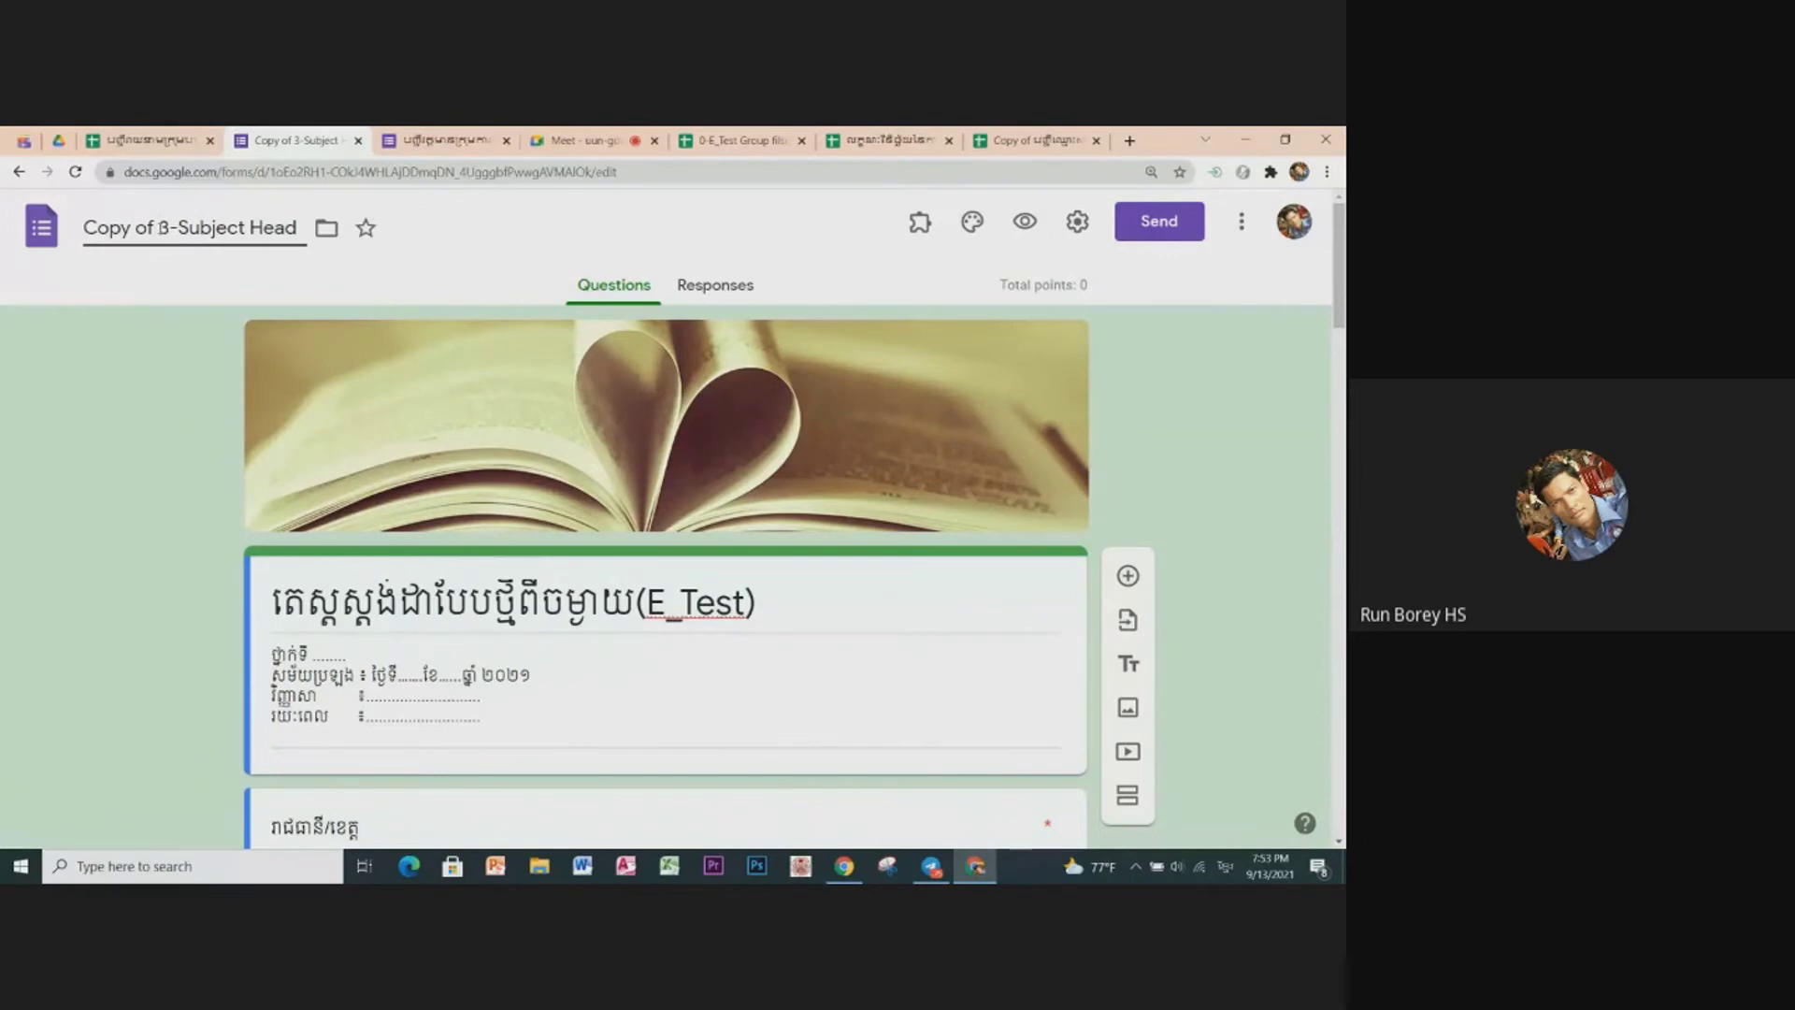
left_click_drag(159, 227, 71, 231)
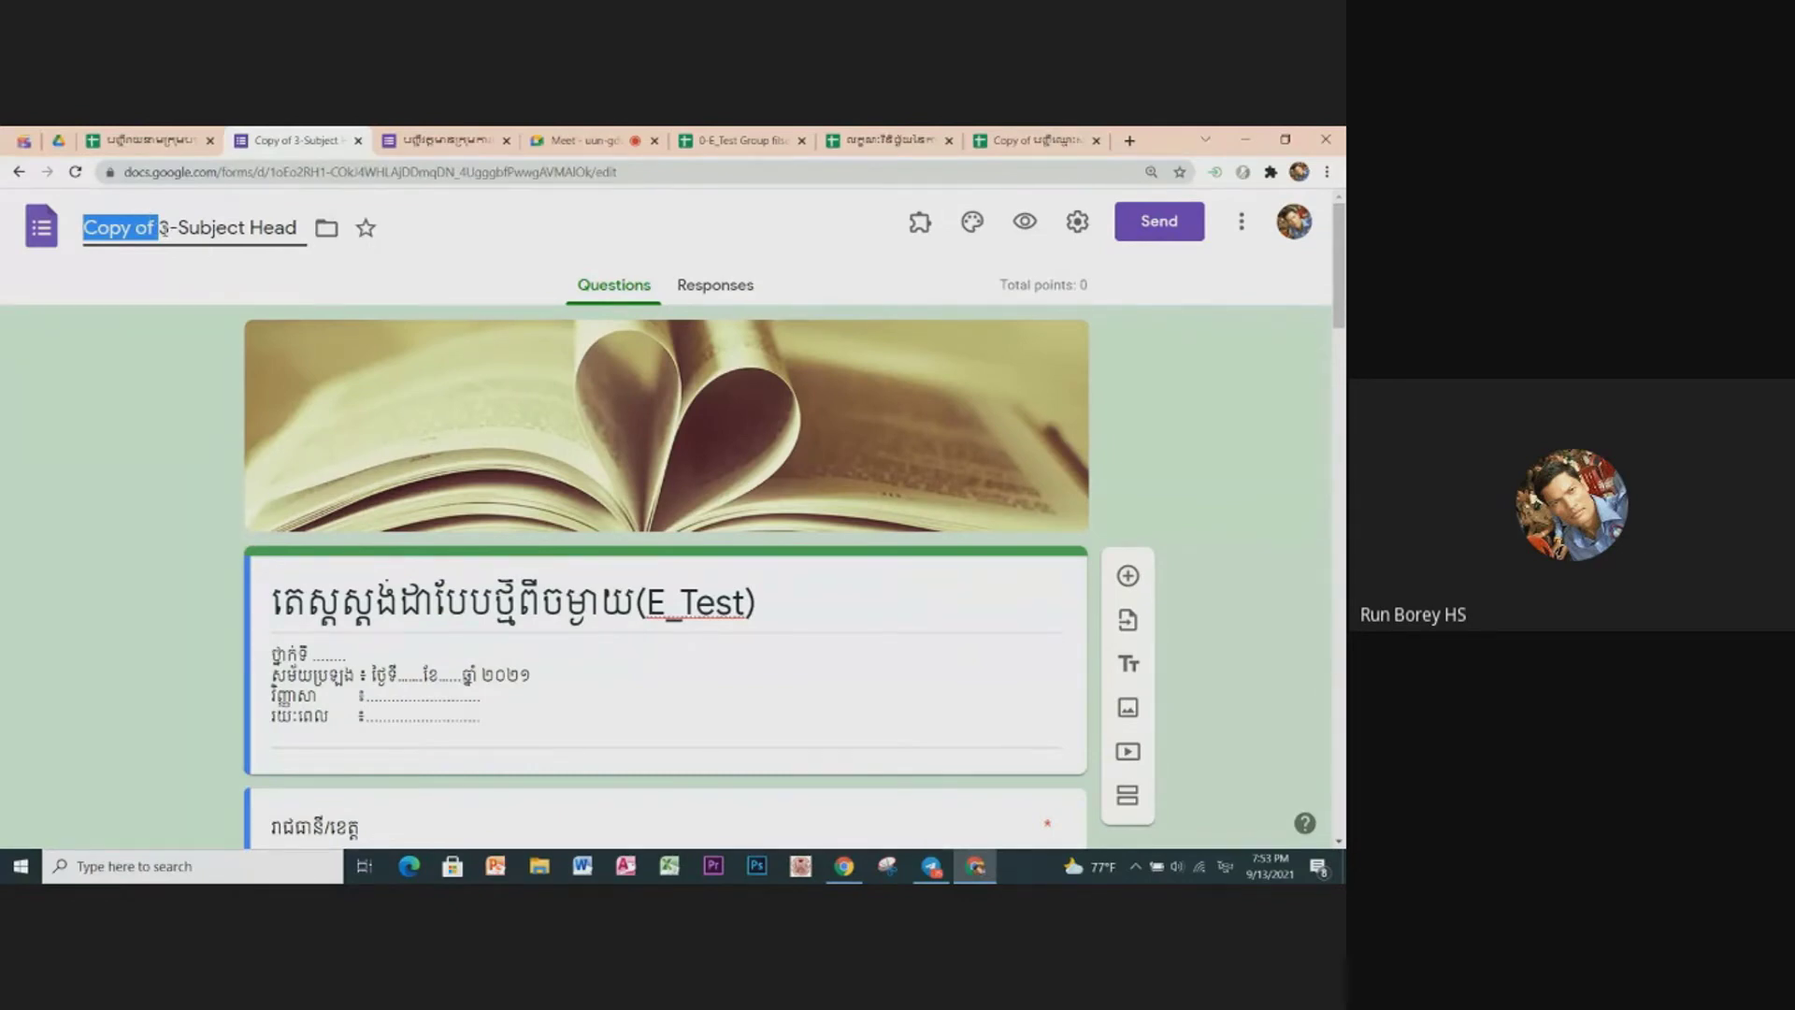
key("BackSpace")
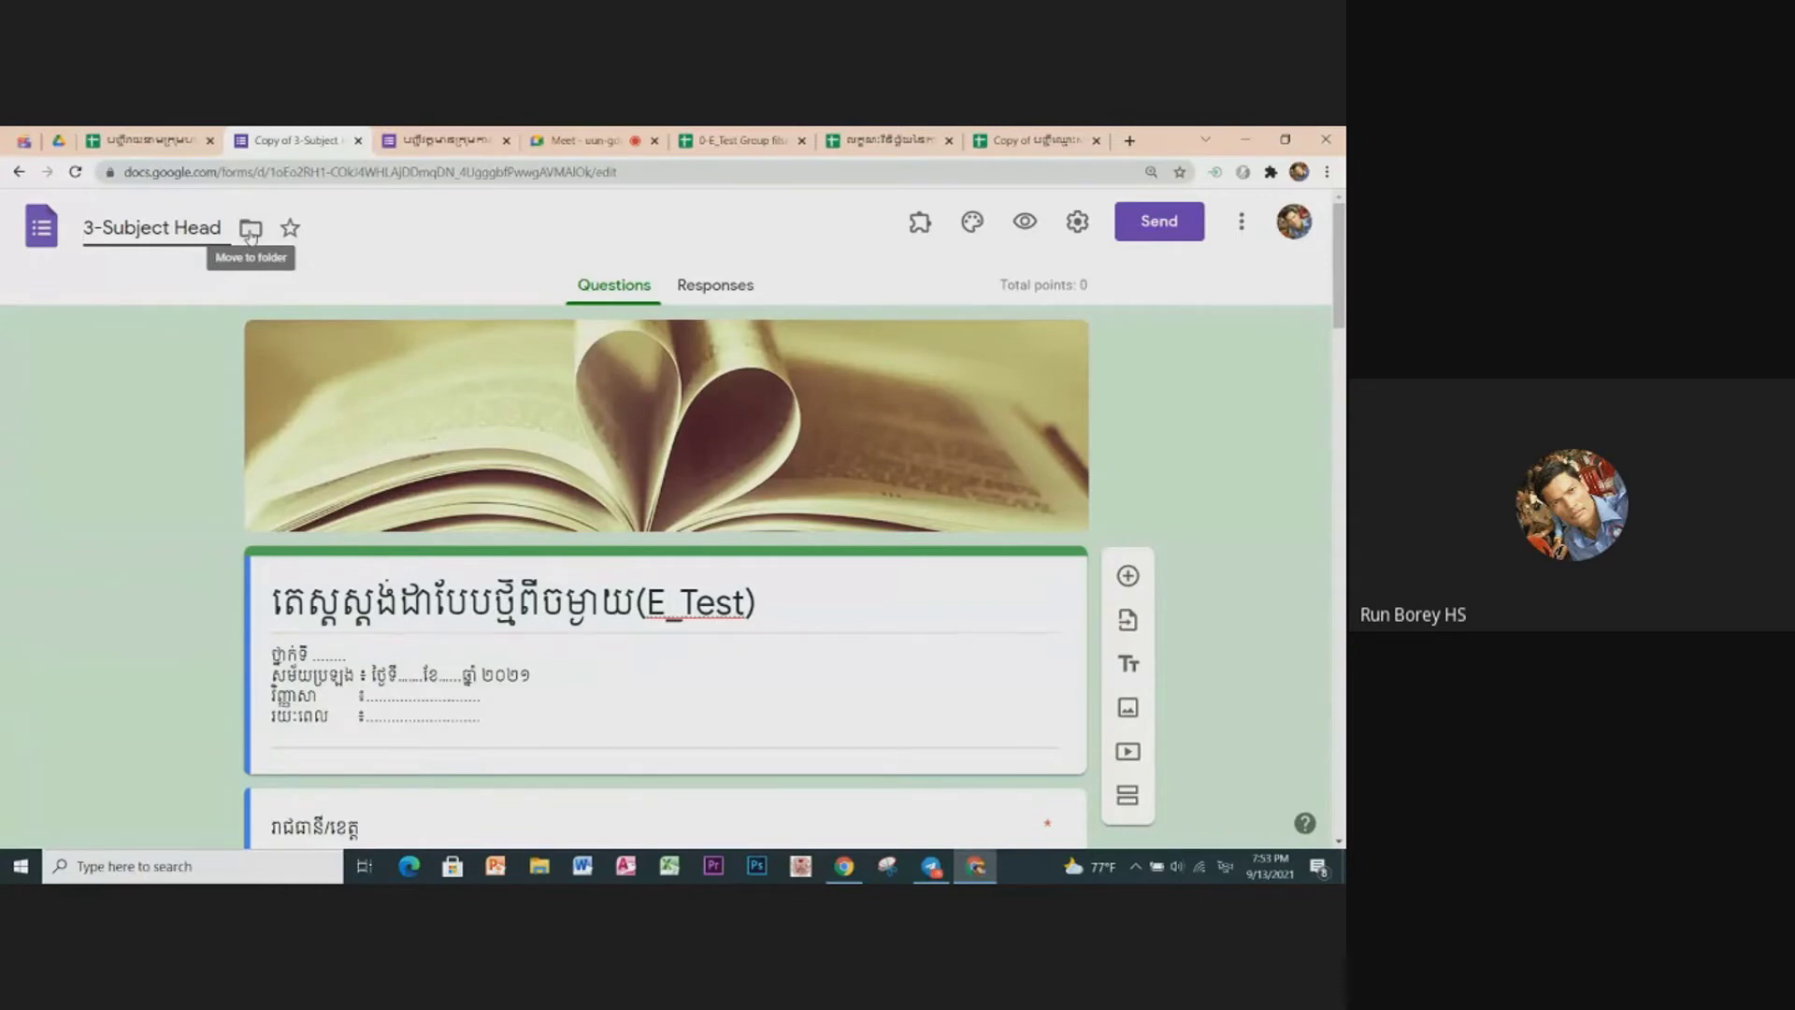
Step: Create My Drive folder '3', move 3-Subject Head into it, and close the form
left_click(250, 229)
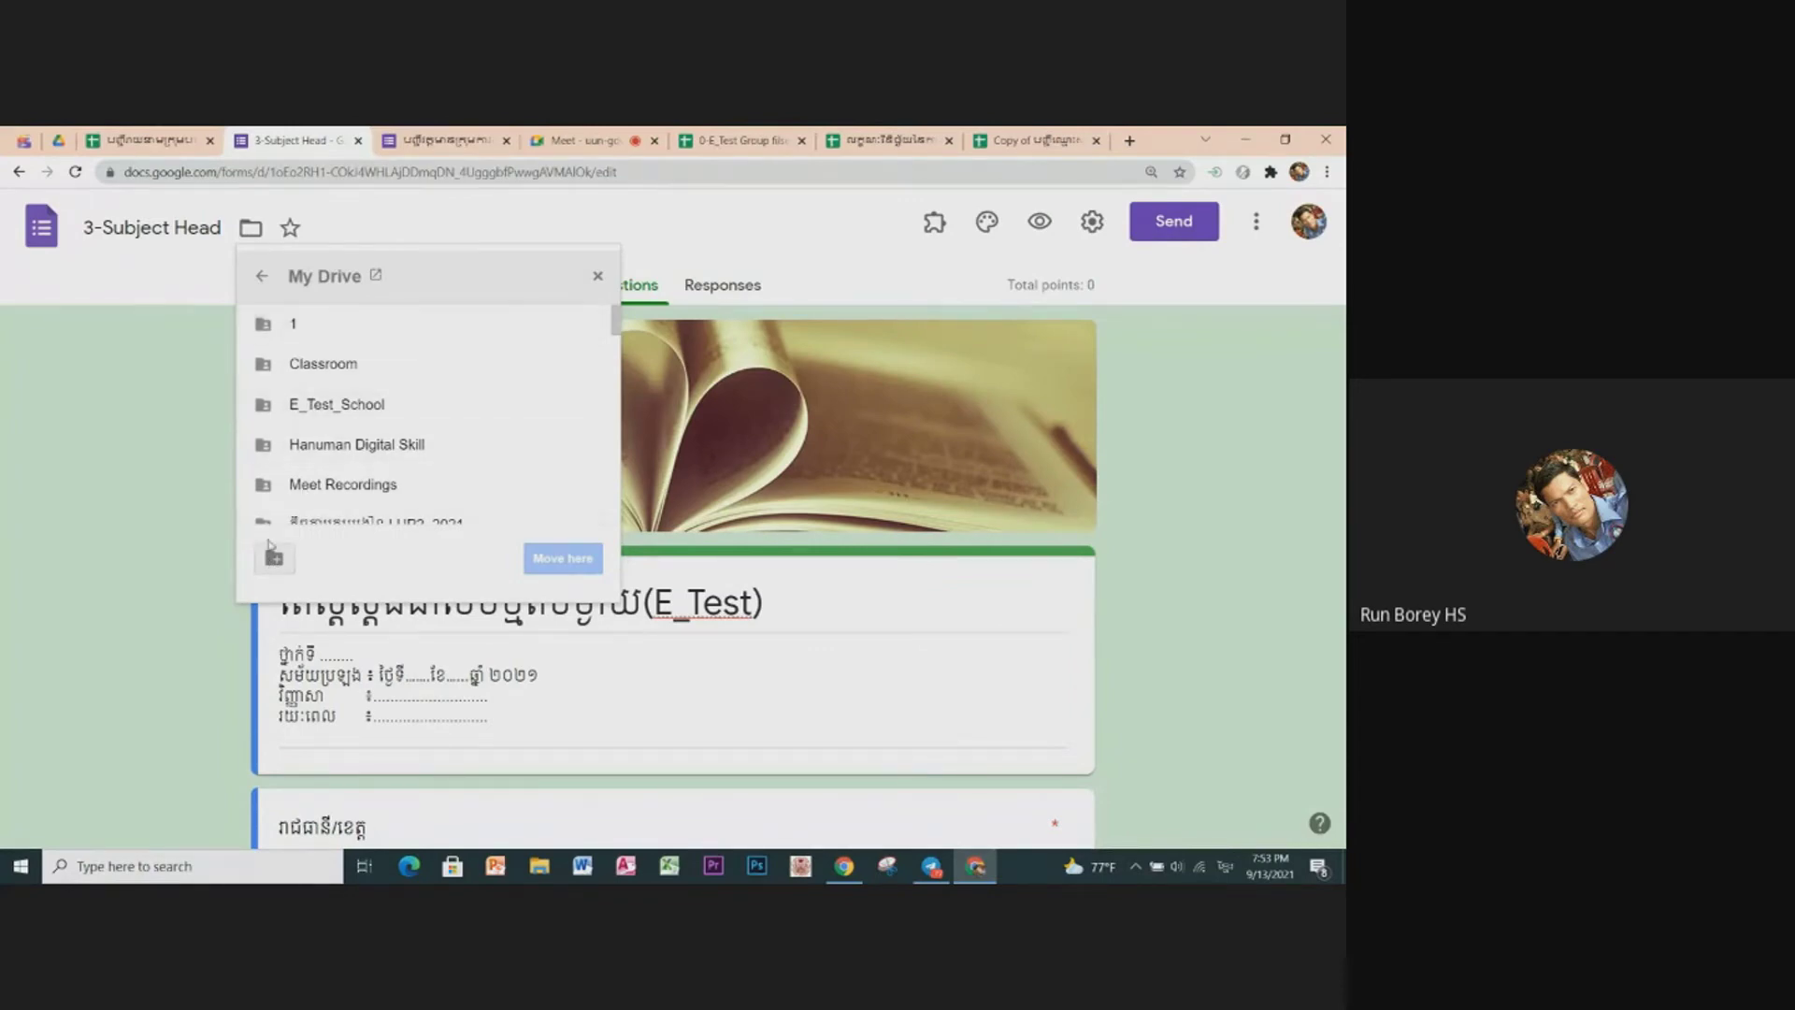
left_click(274, 560)
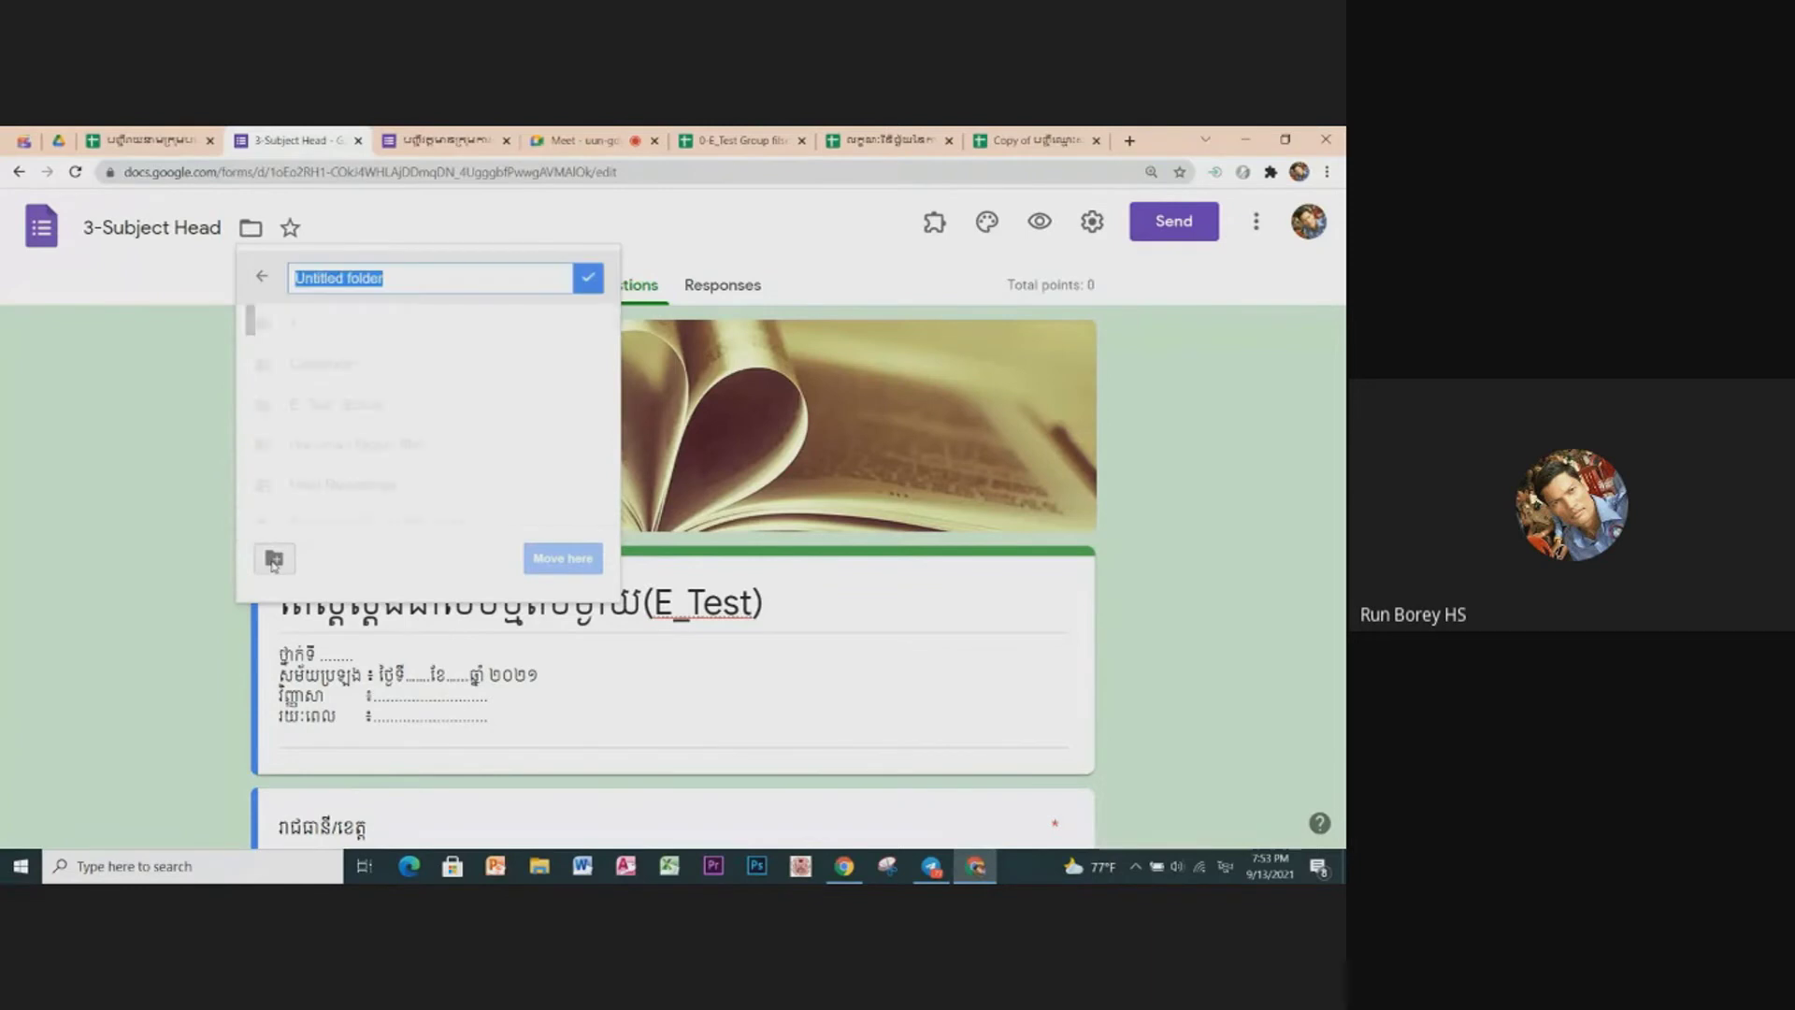
type("3")
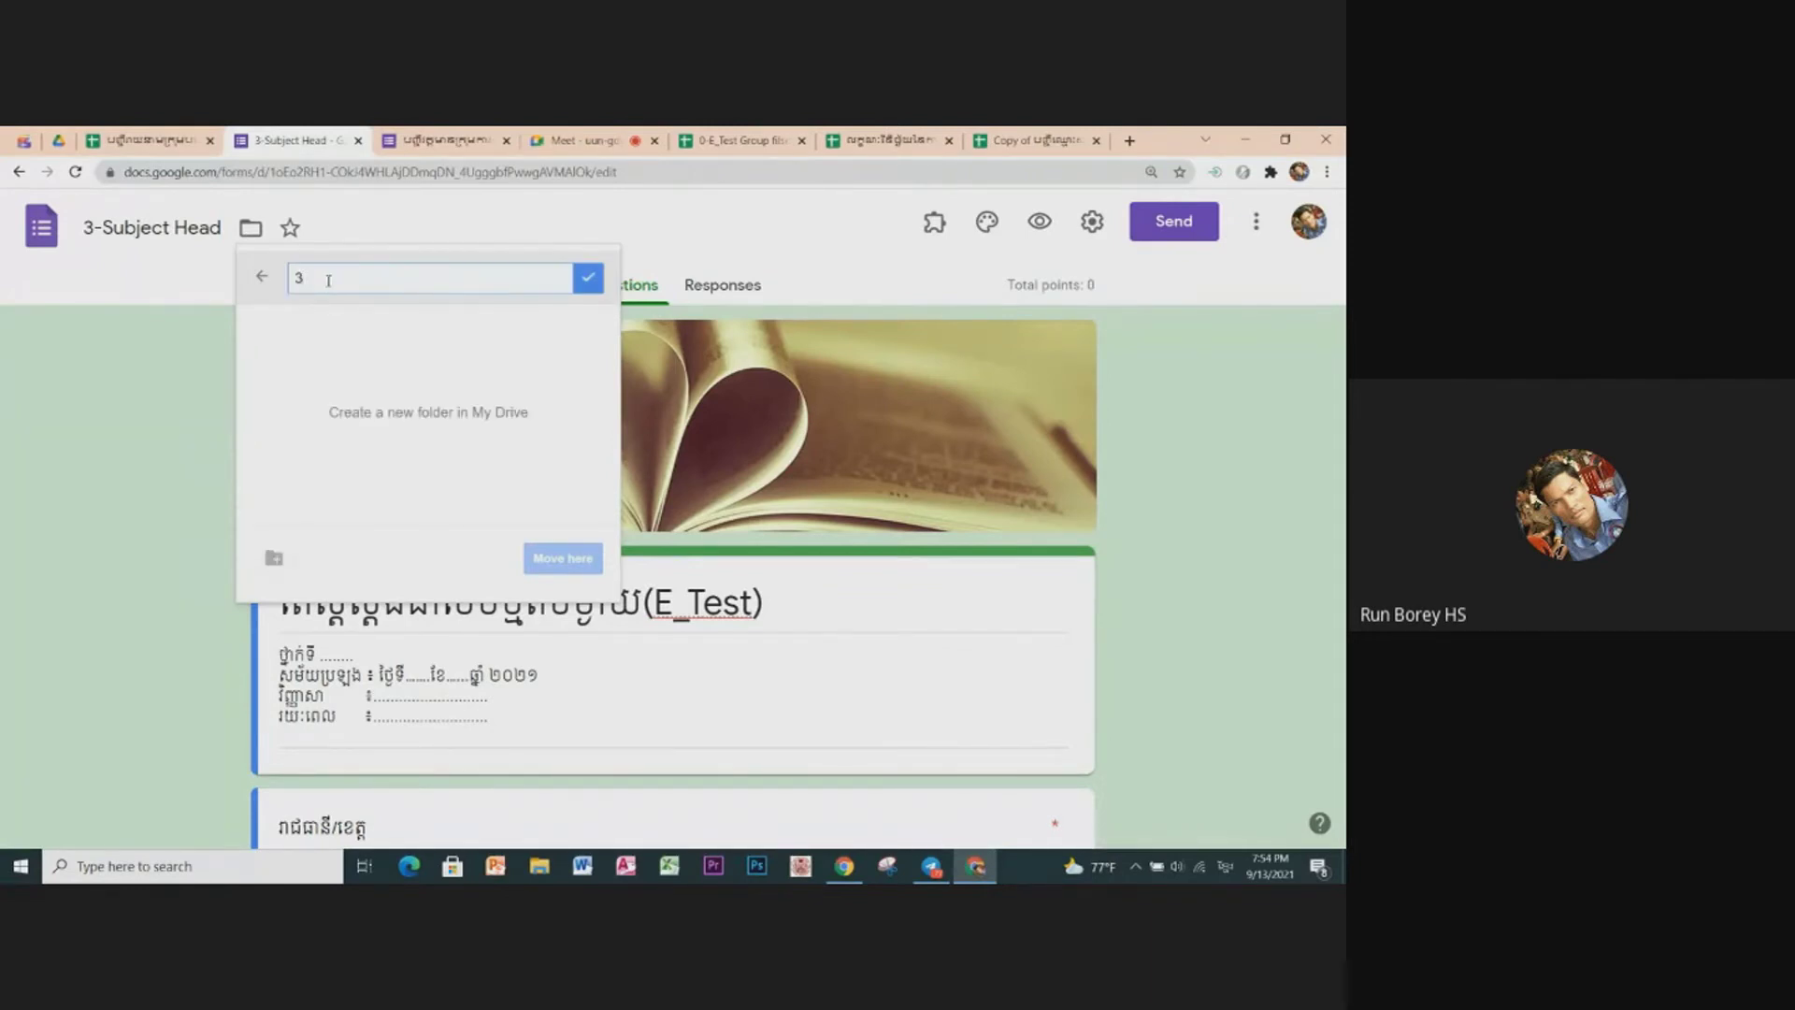
left_click(587, 277)
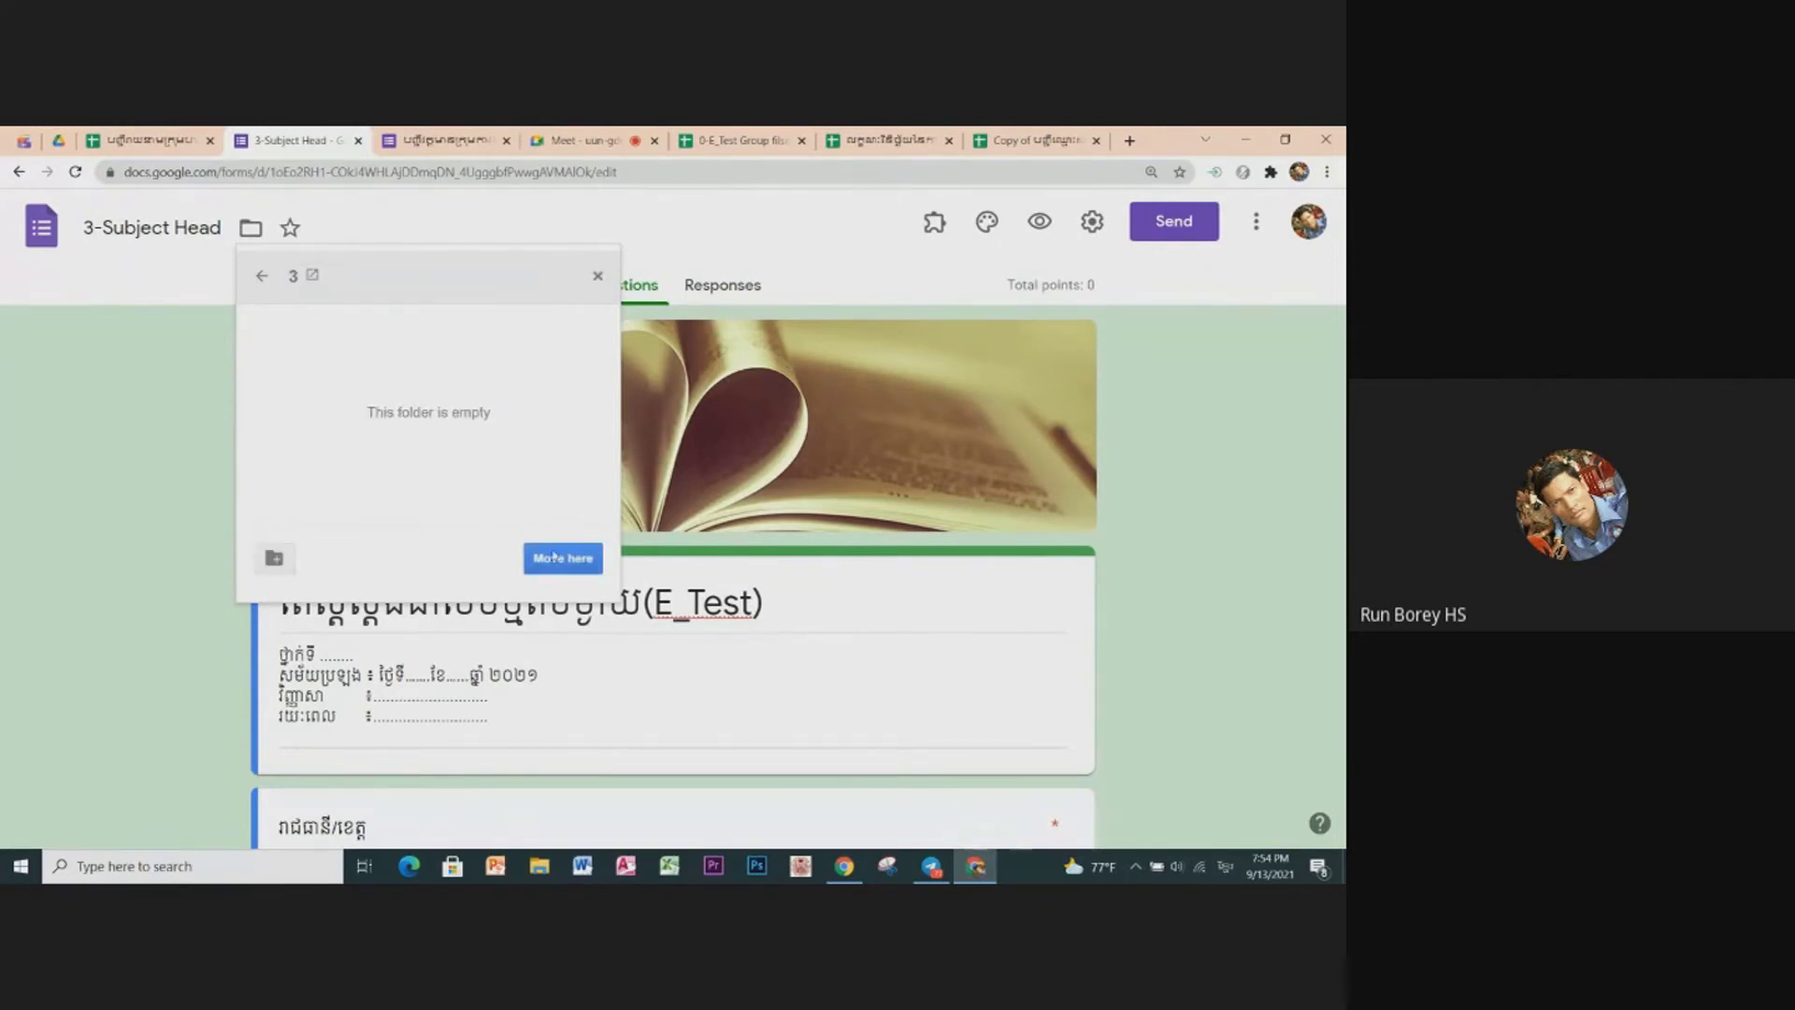
left_click(561, 561)
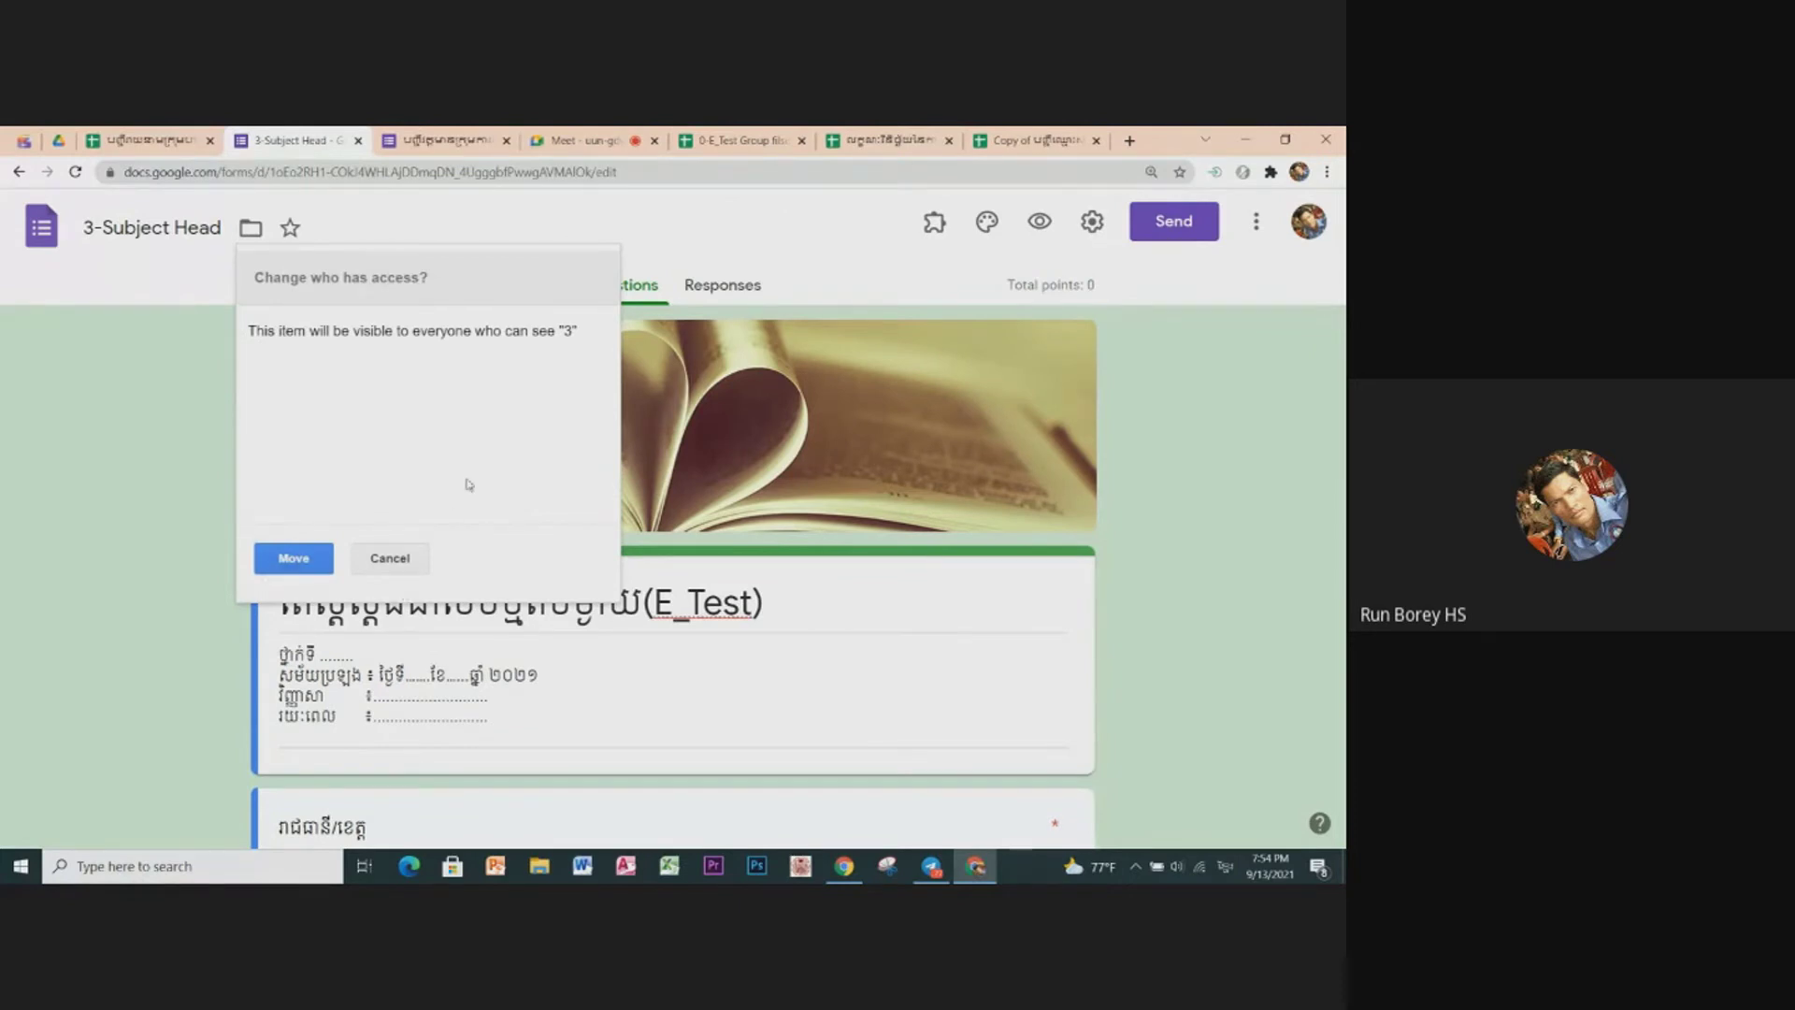
left_click(286, 560)
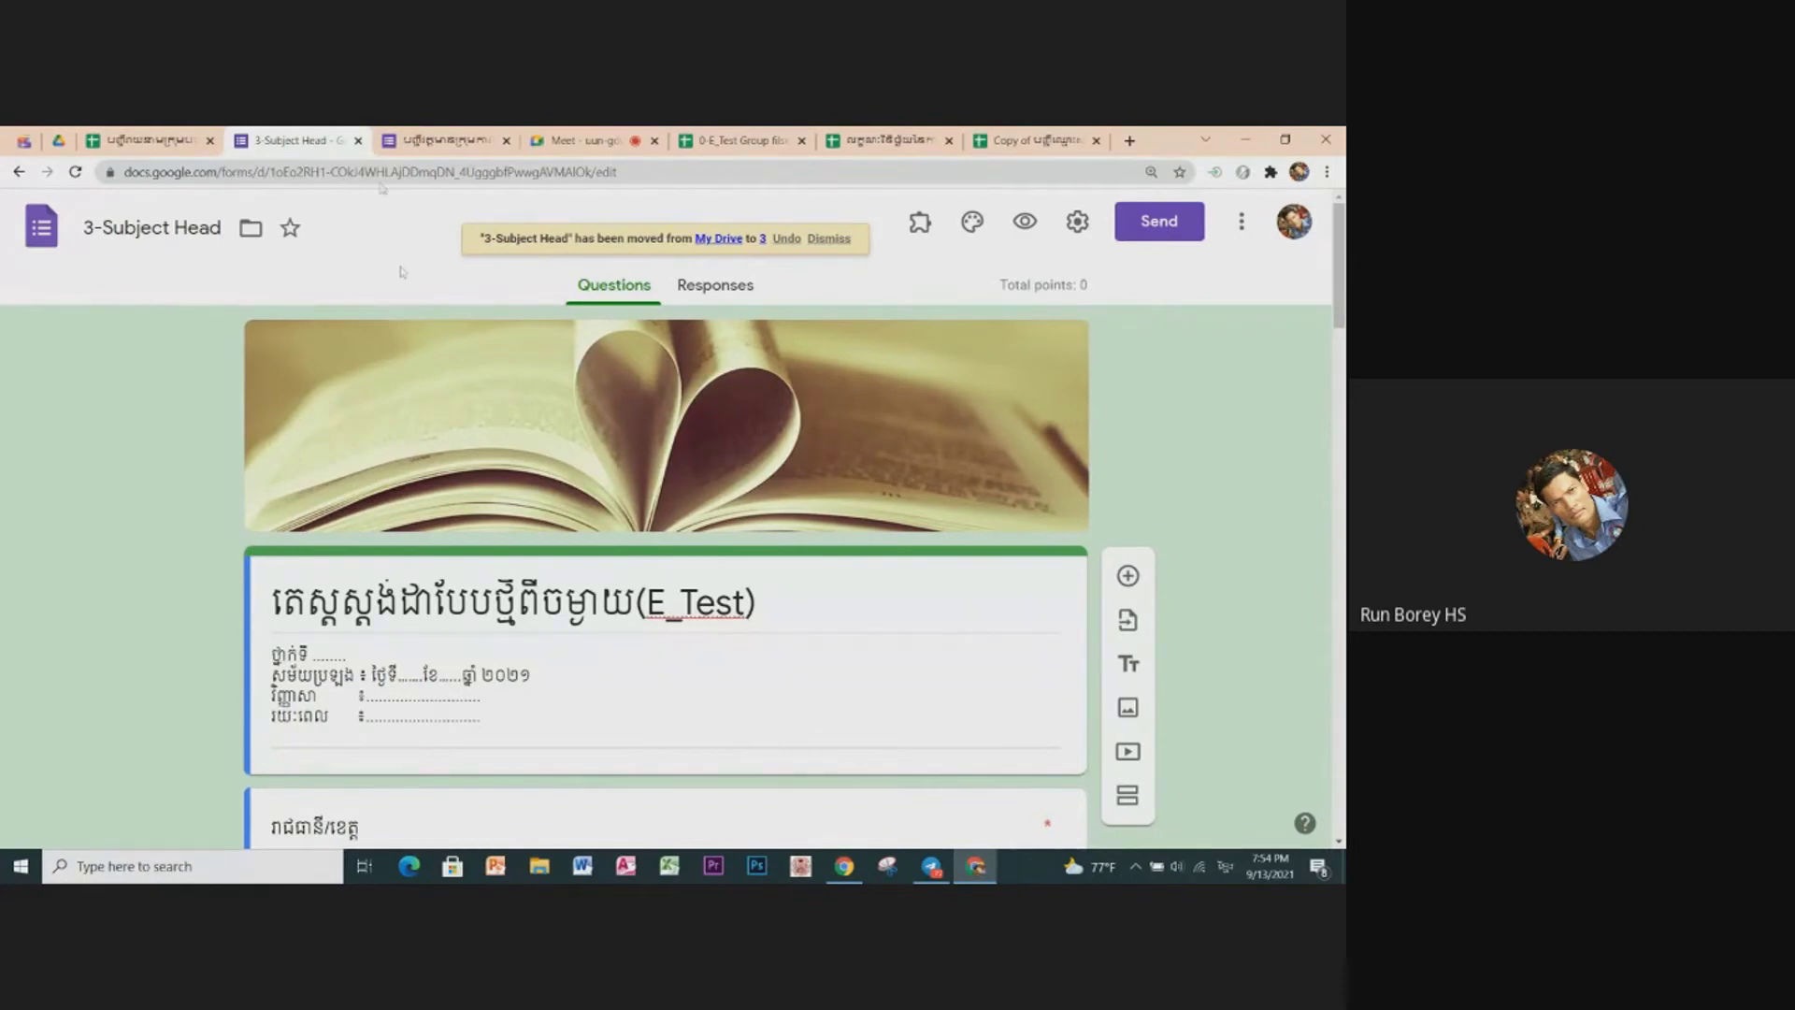
left_click(358, 141)
left_click(58, 142)
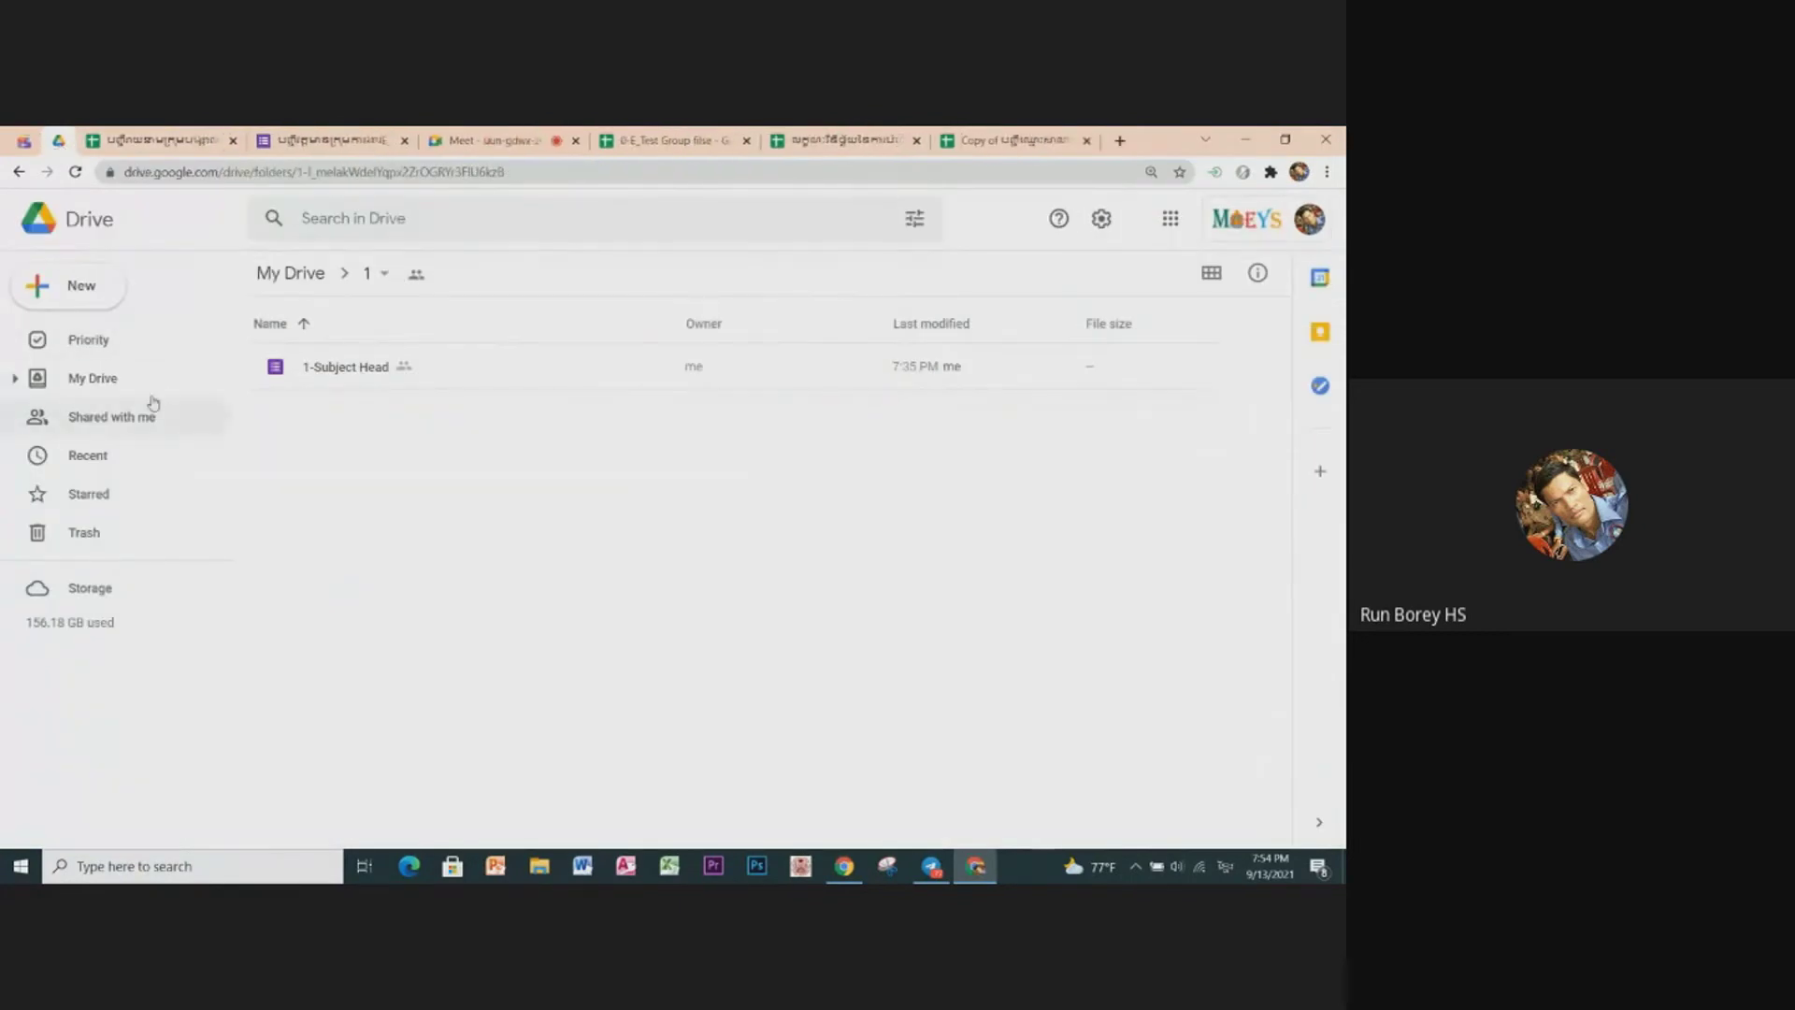
Step: Open folder 3 in My Drive to confirm 3-Subject Head, then return to the ICT team sheet
left_click(91, 380)
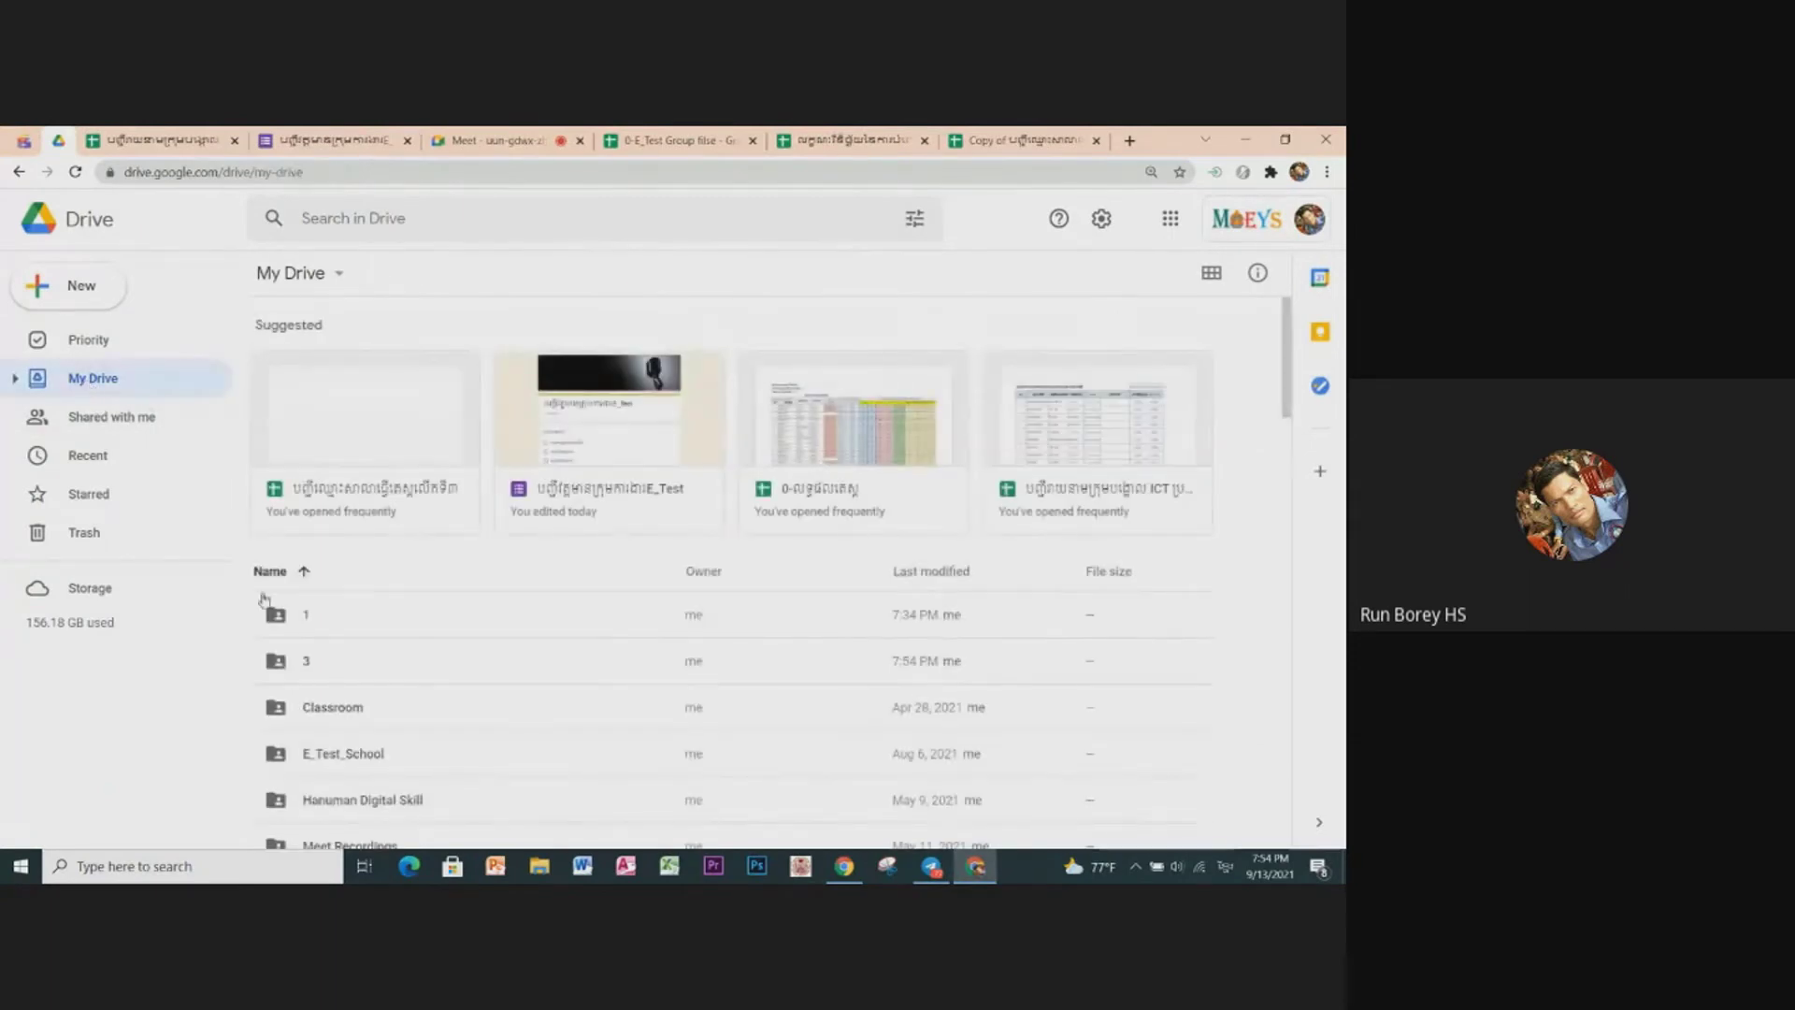
scroll(299, 679, "down", 1)
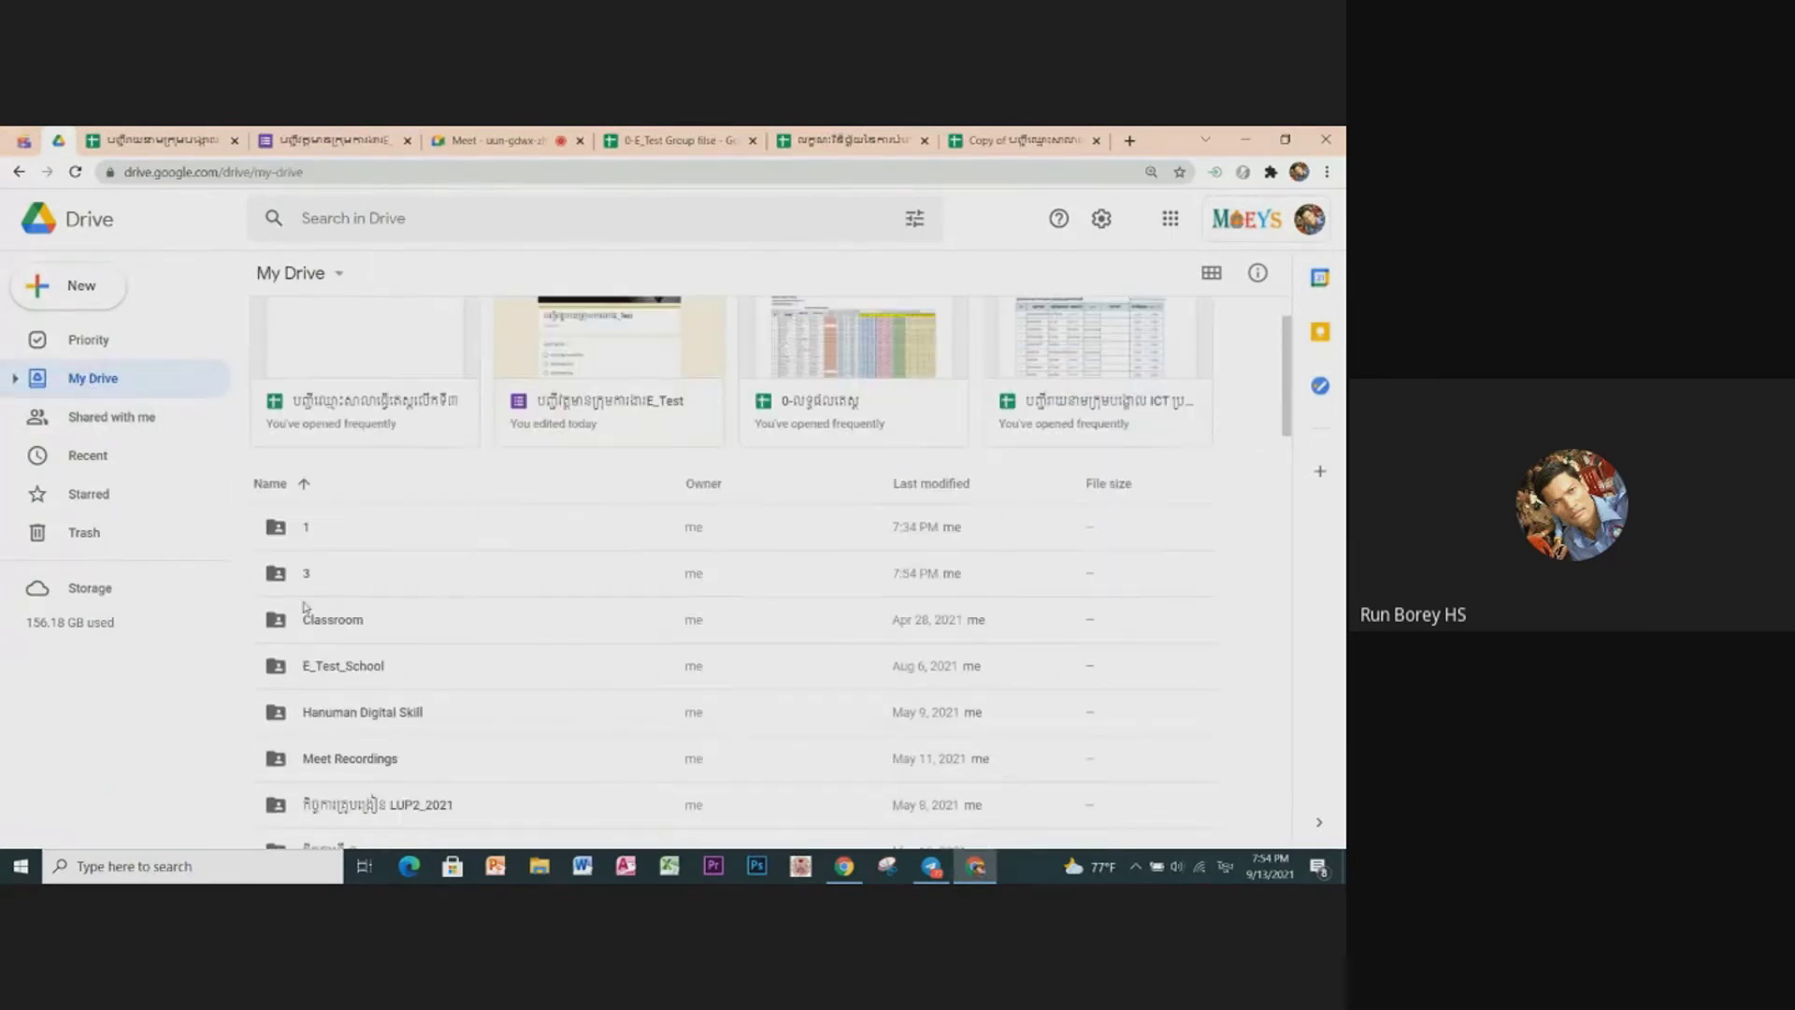
double_click(292, 585)
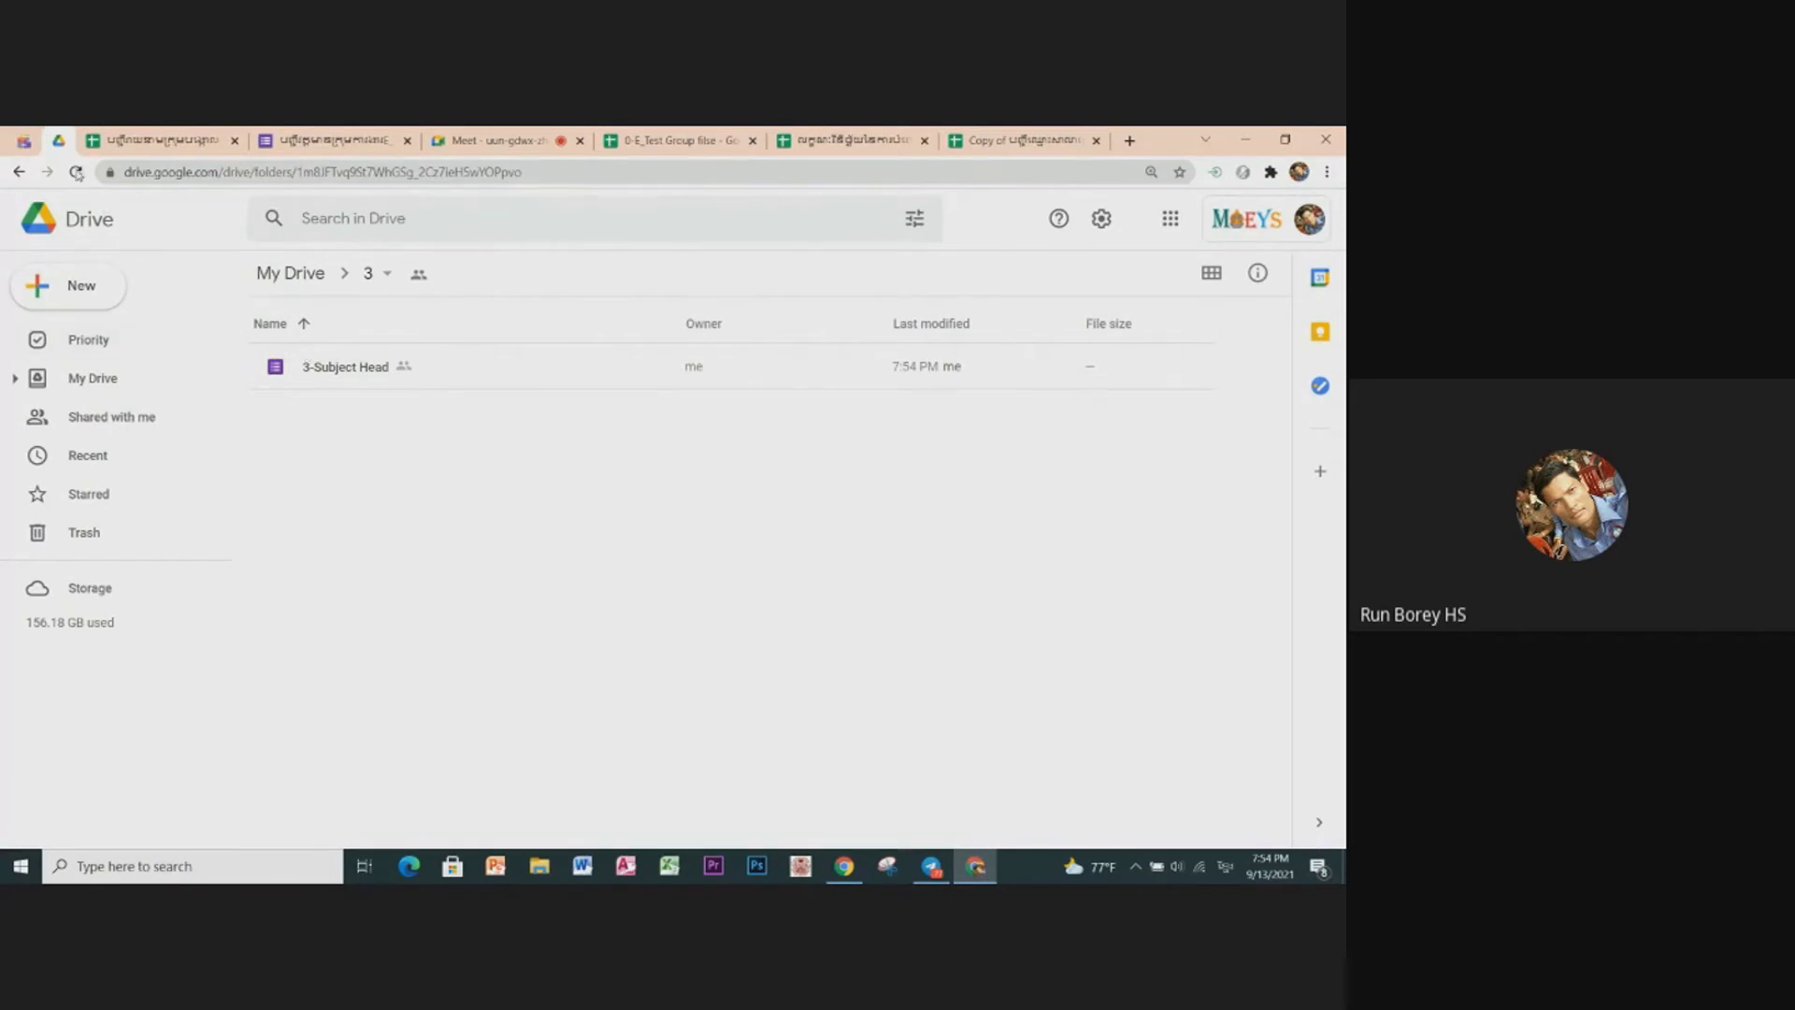
left_click(164, 140)
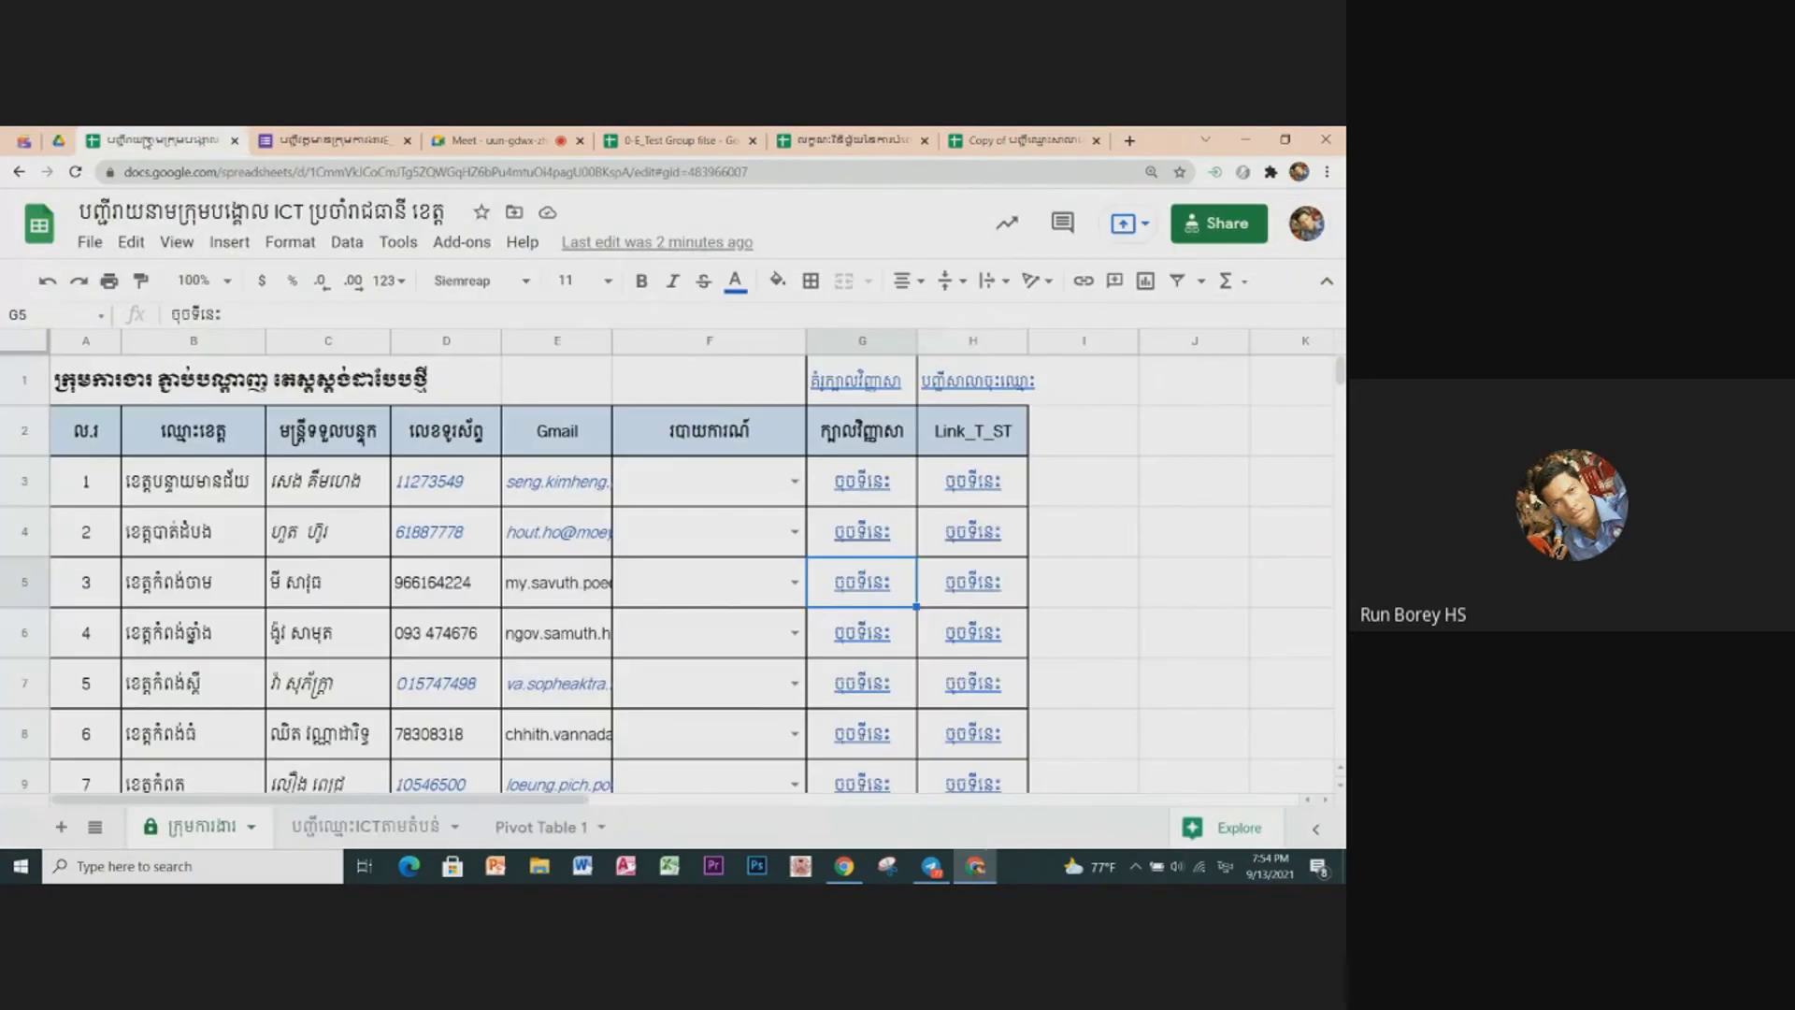
Step: Open province 3's Link_T_ST spreadsheet, inspect its D2 province formula, then close it
left_click(24, 582)
mouse_move(861, 581)
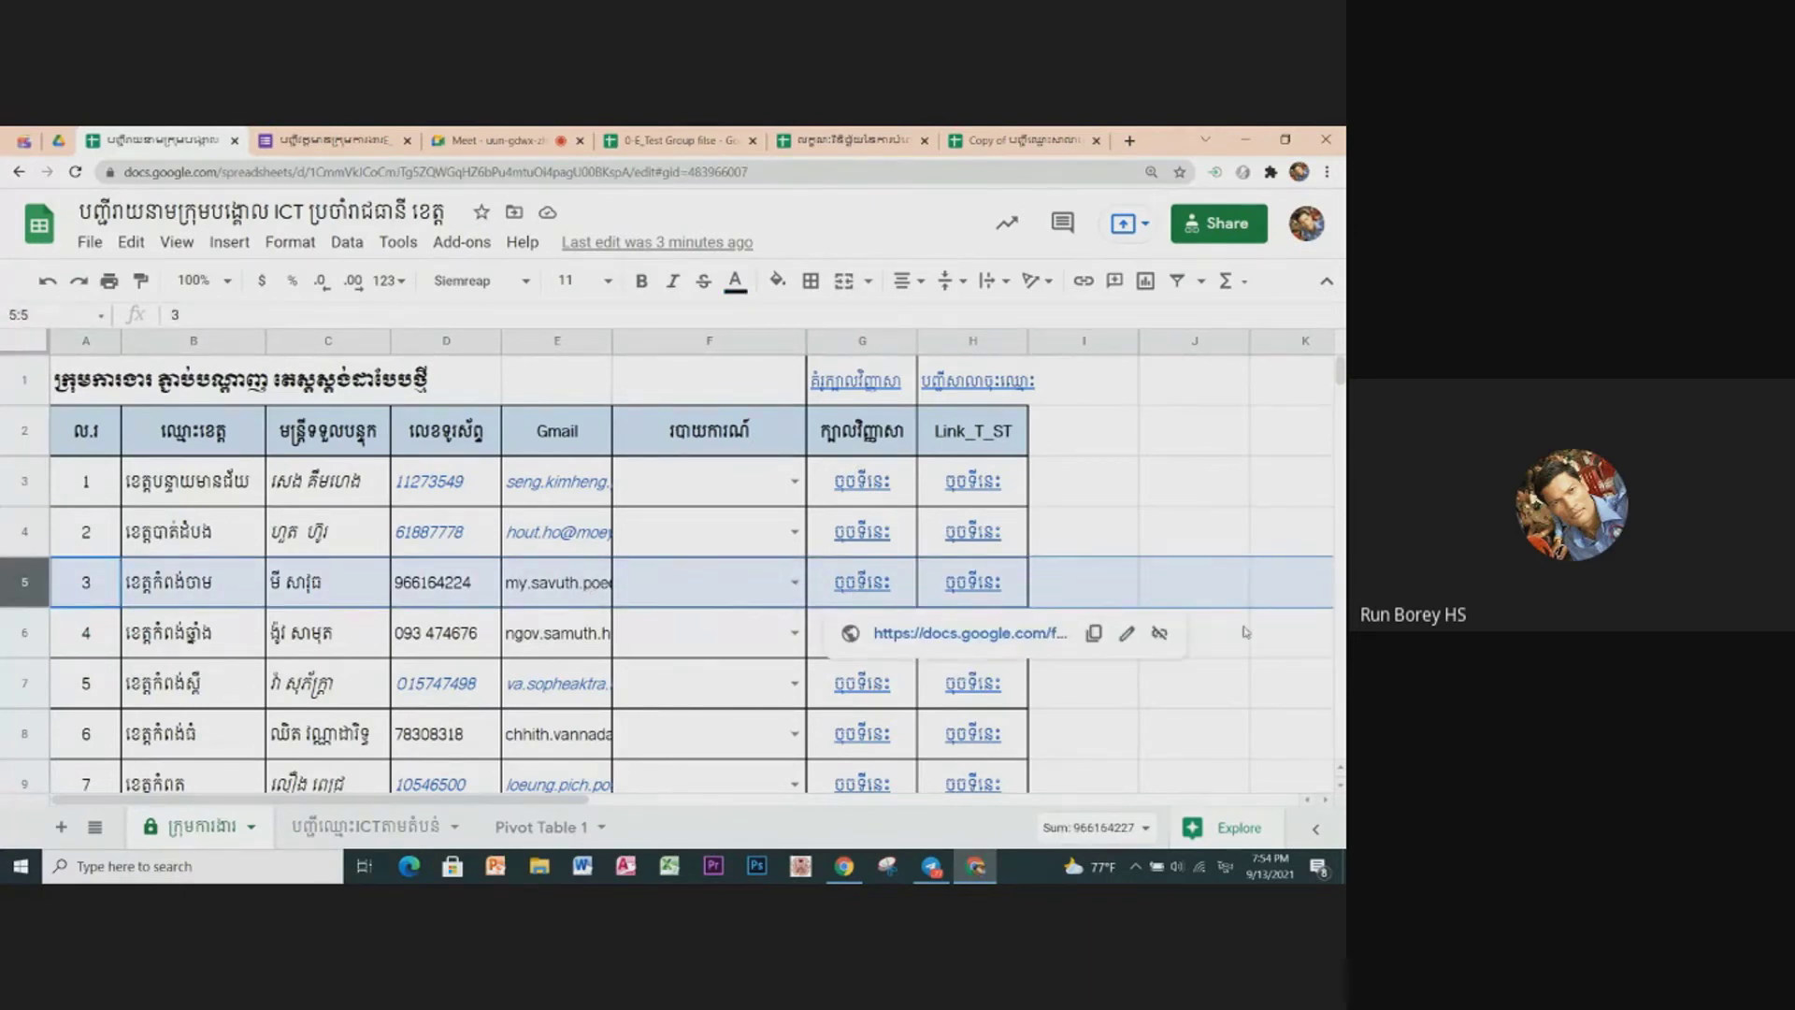
left_click(1245, 632)
left_click(966, 590)
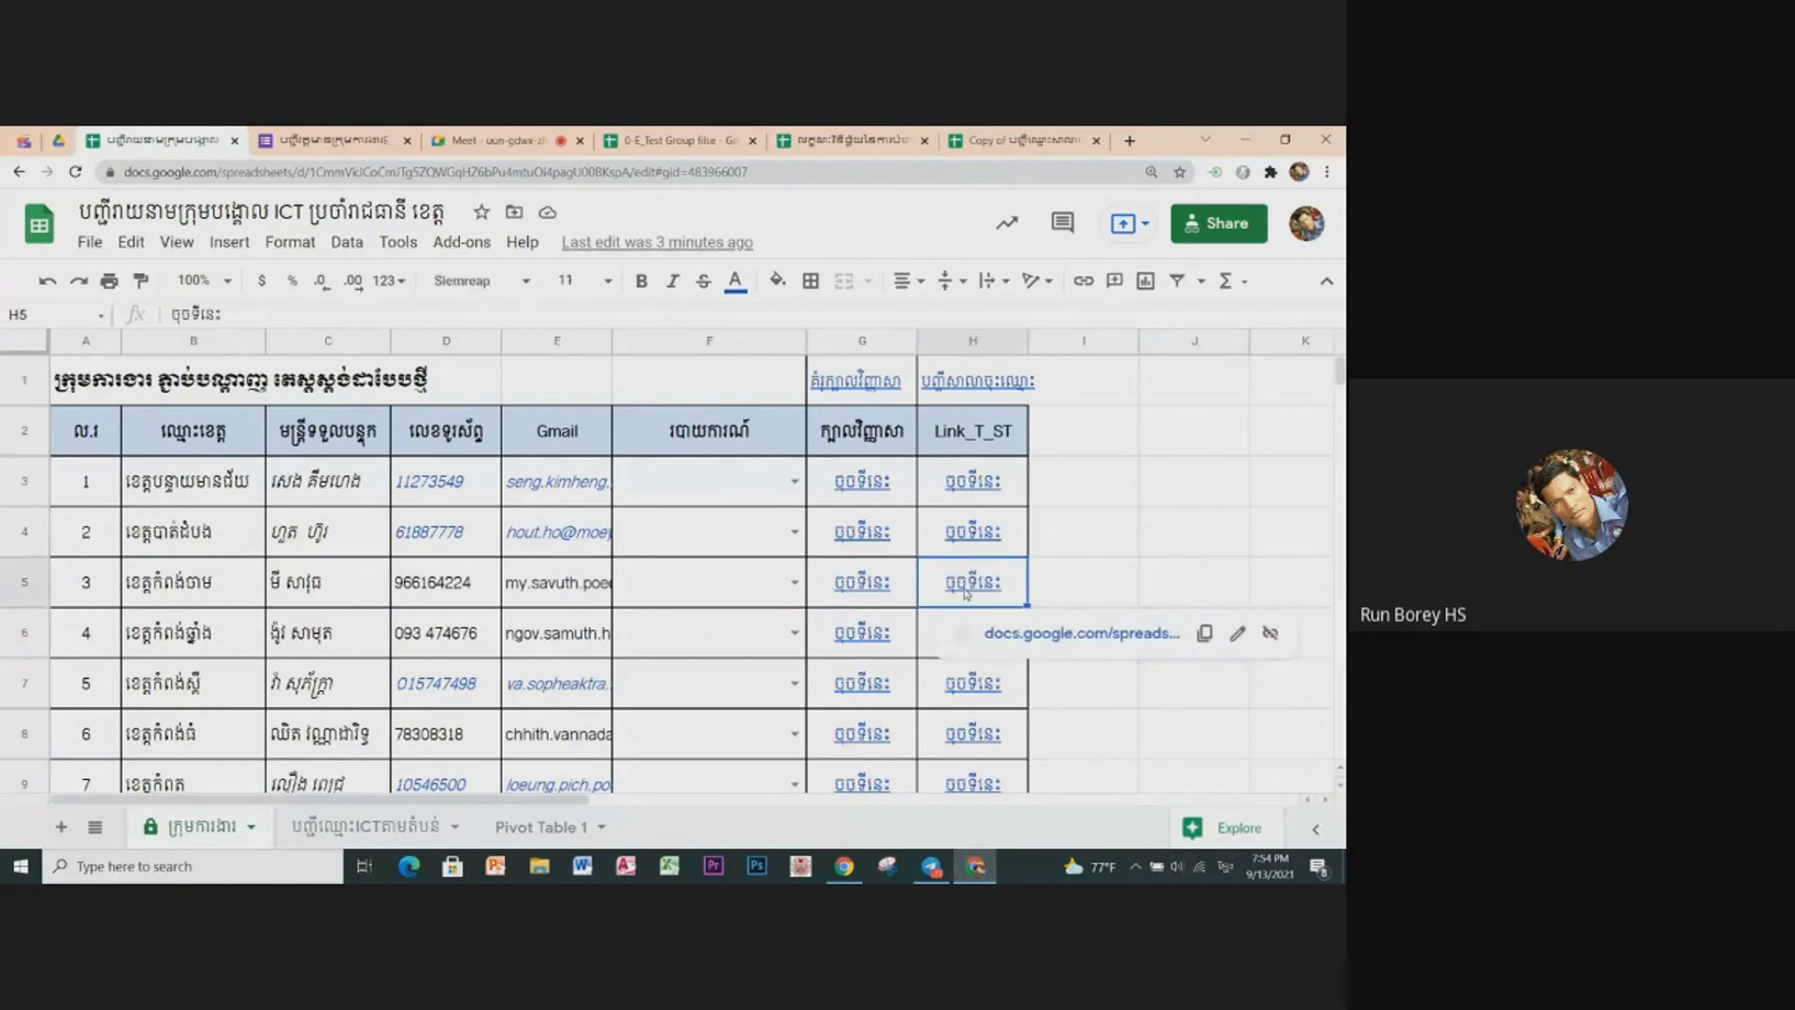
left_click(997, 632)
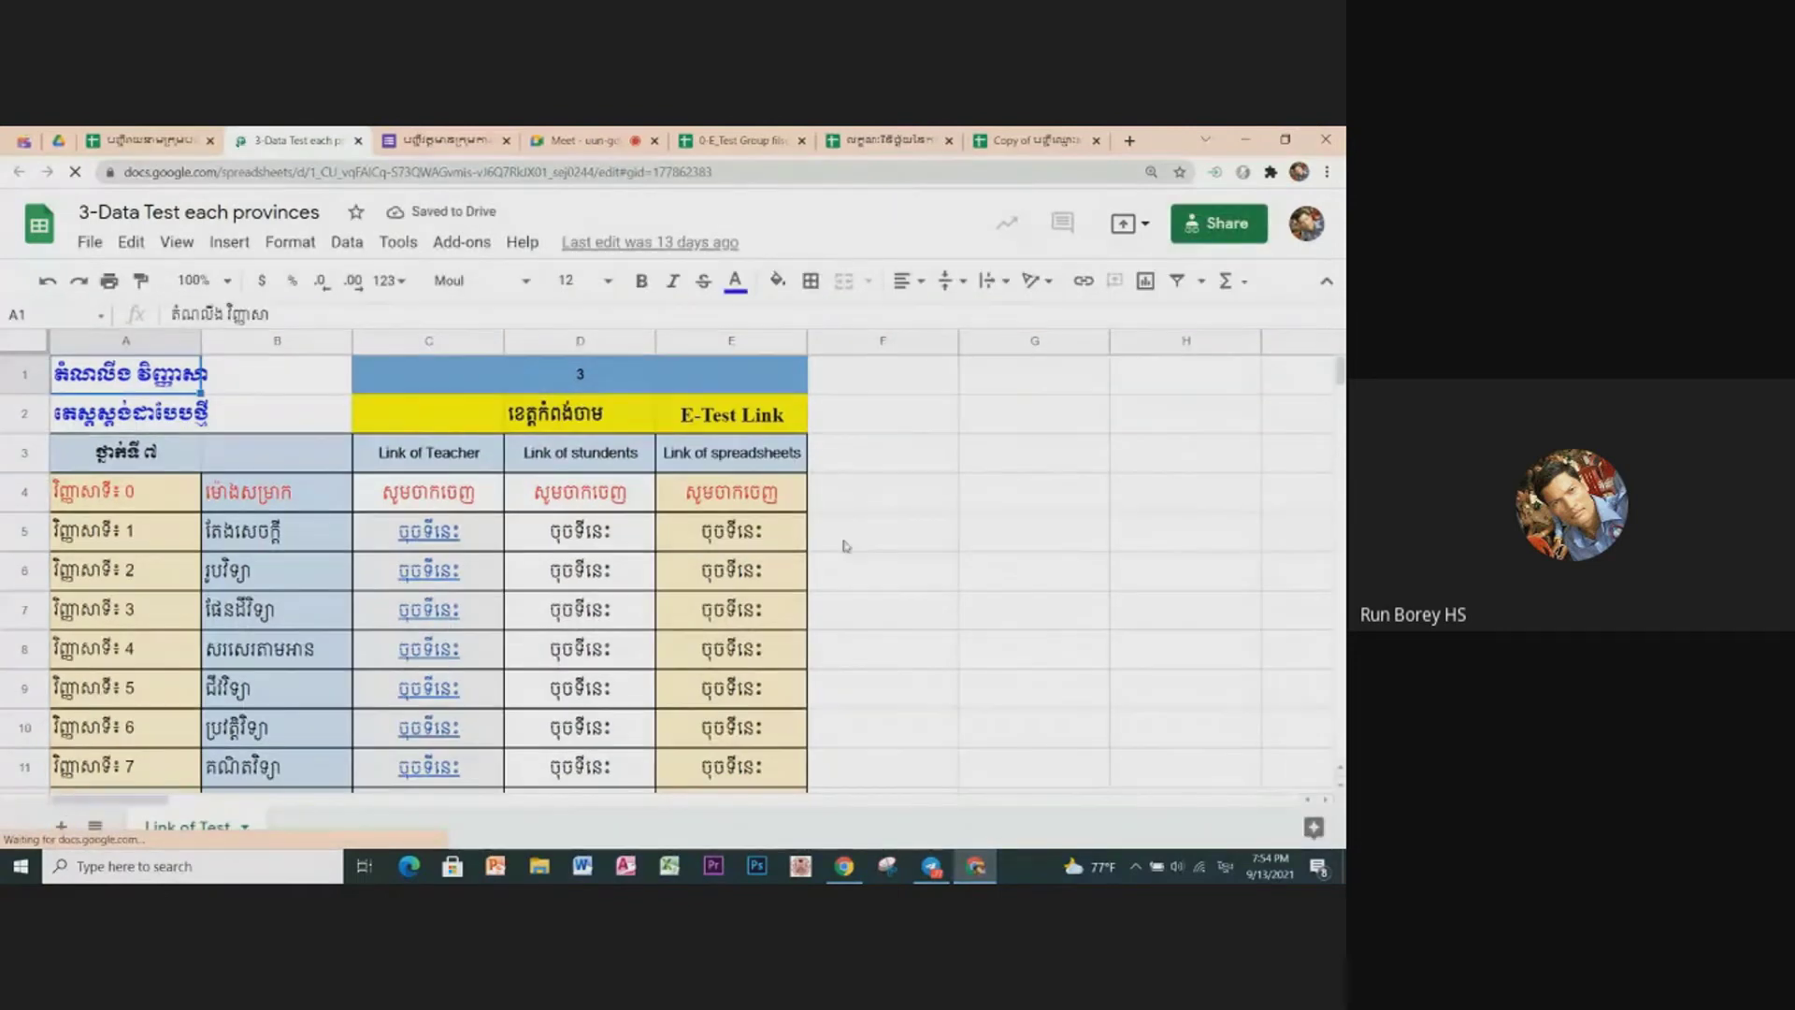
left_click(578, 404)
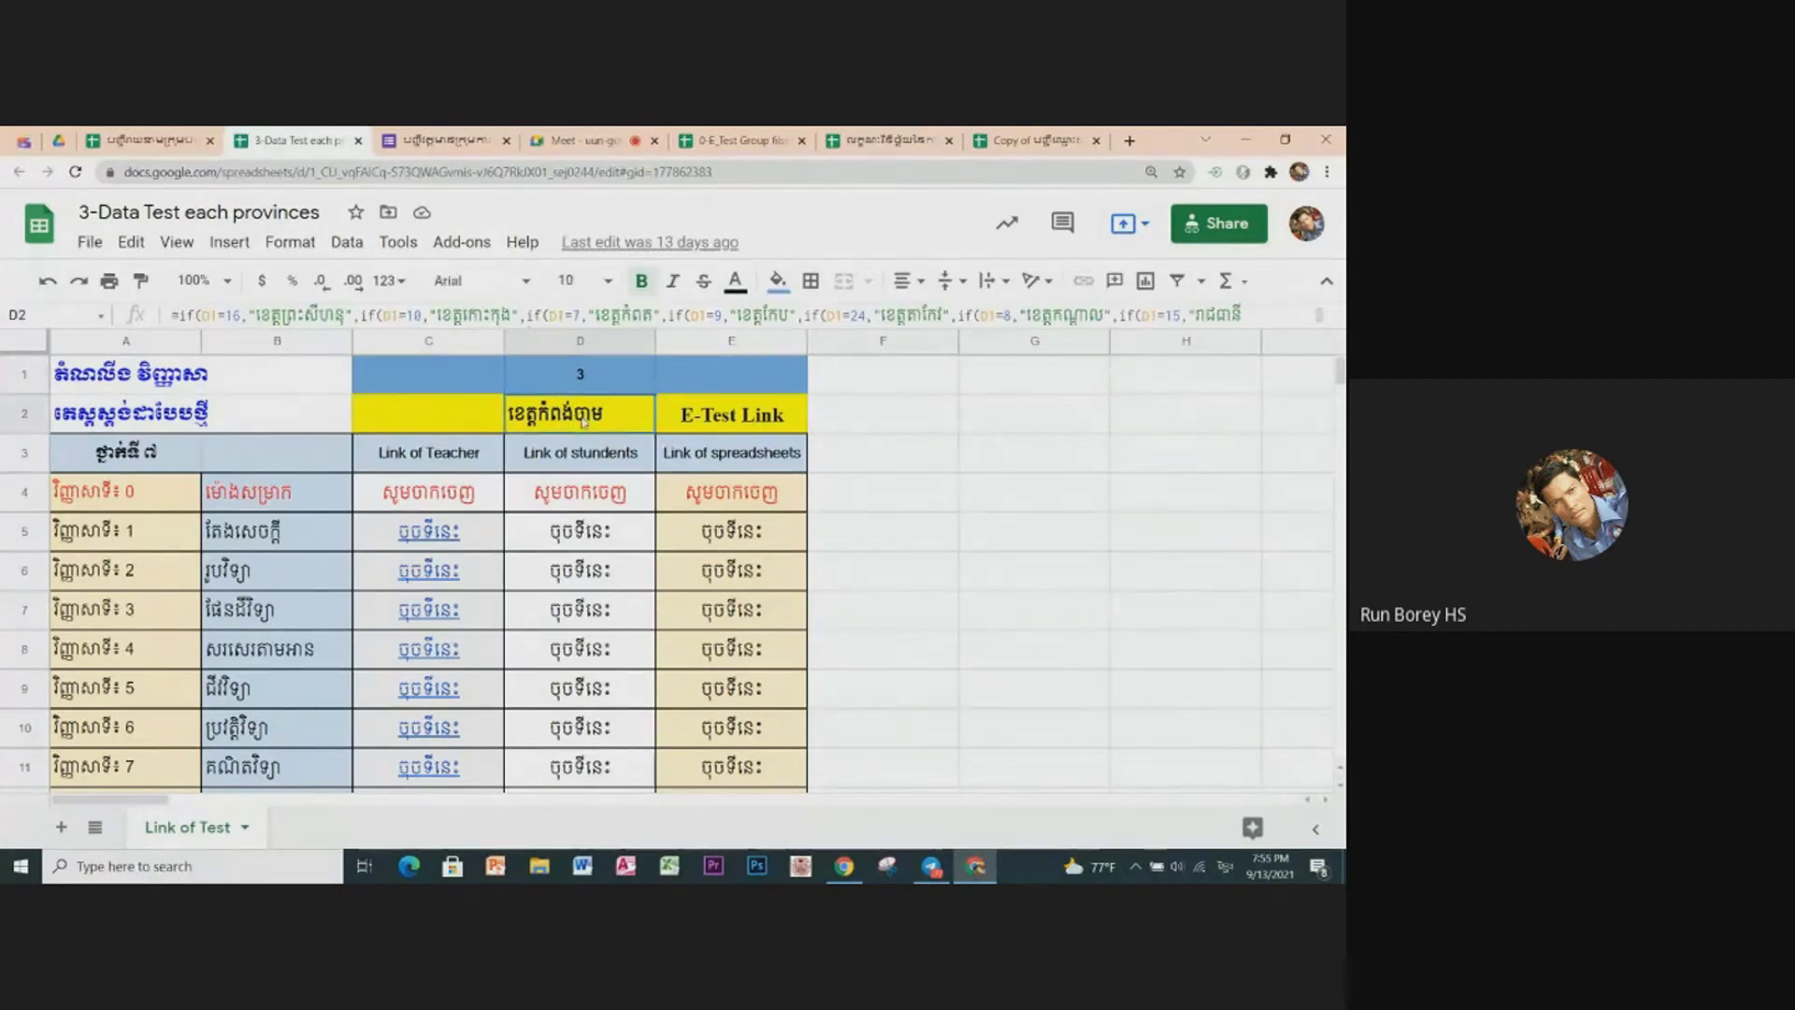
left_click(903, 508)
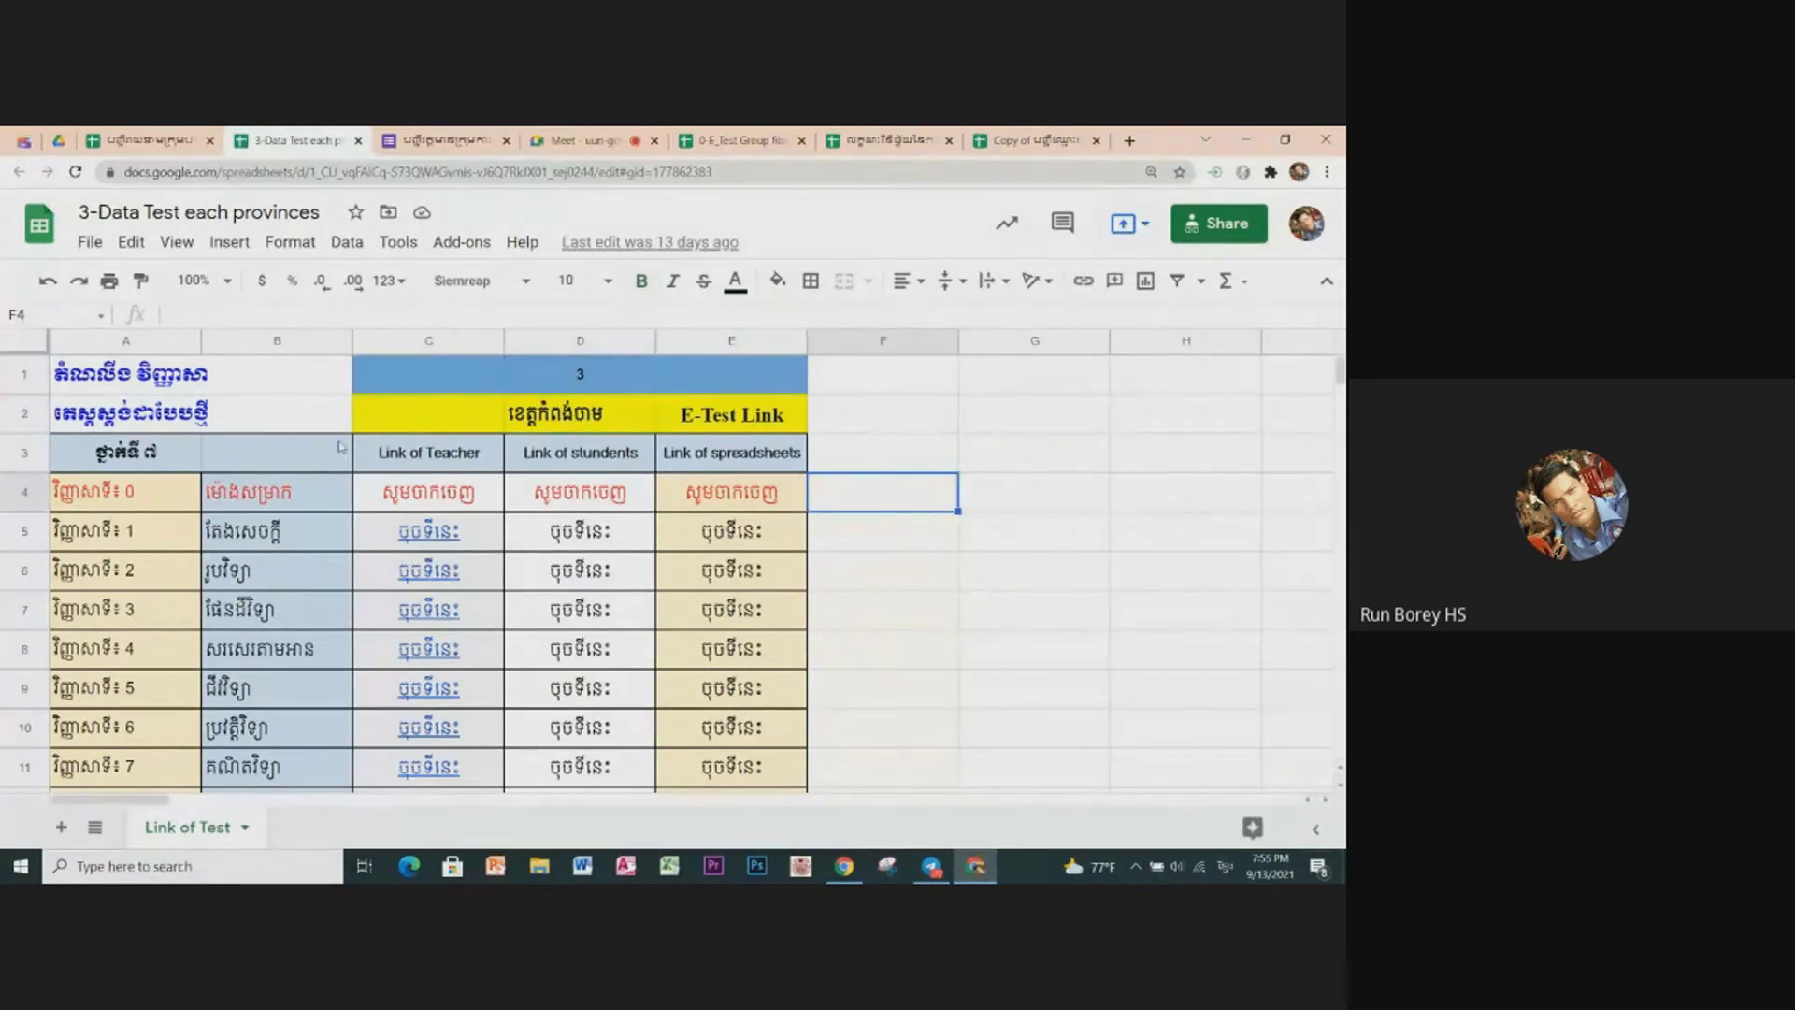
left_click(542, 426)
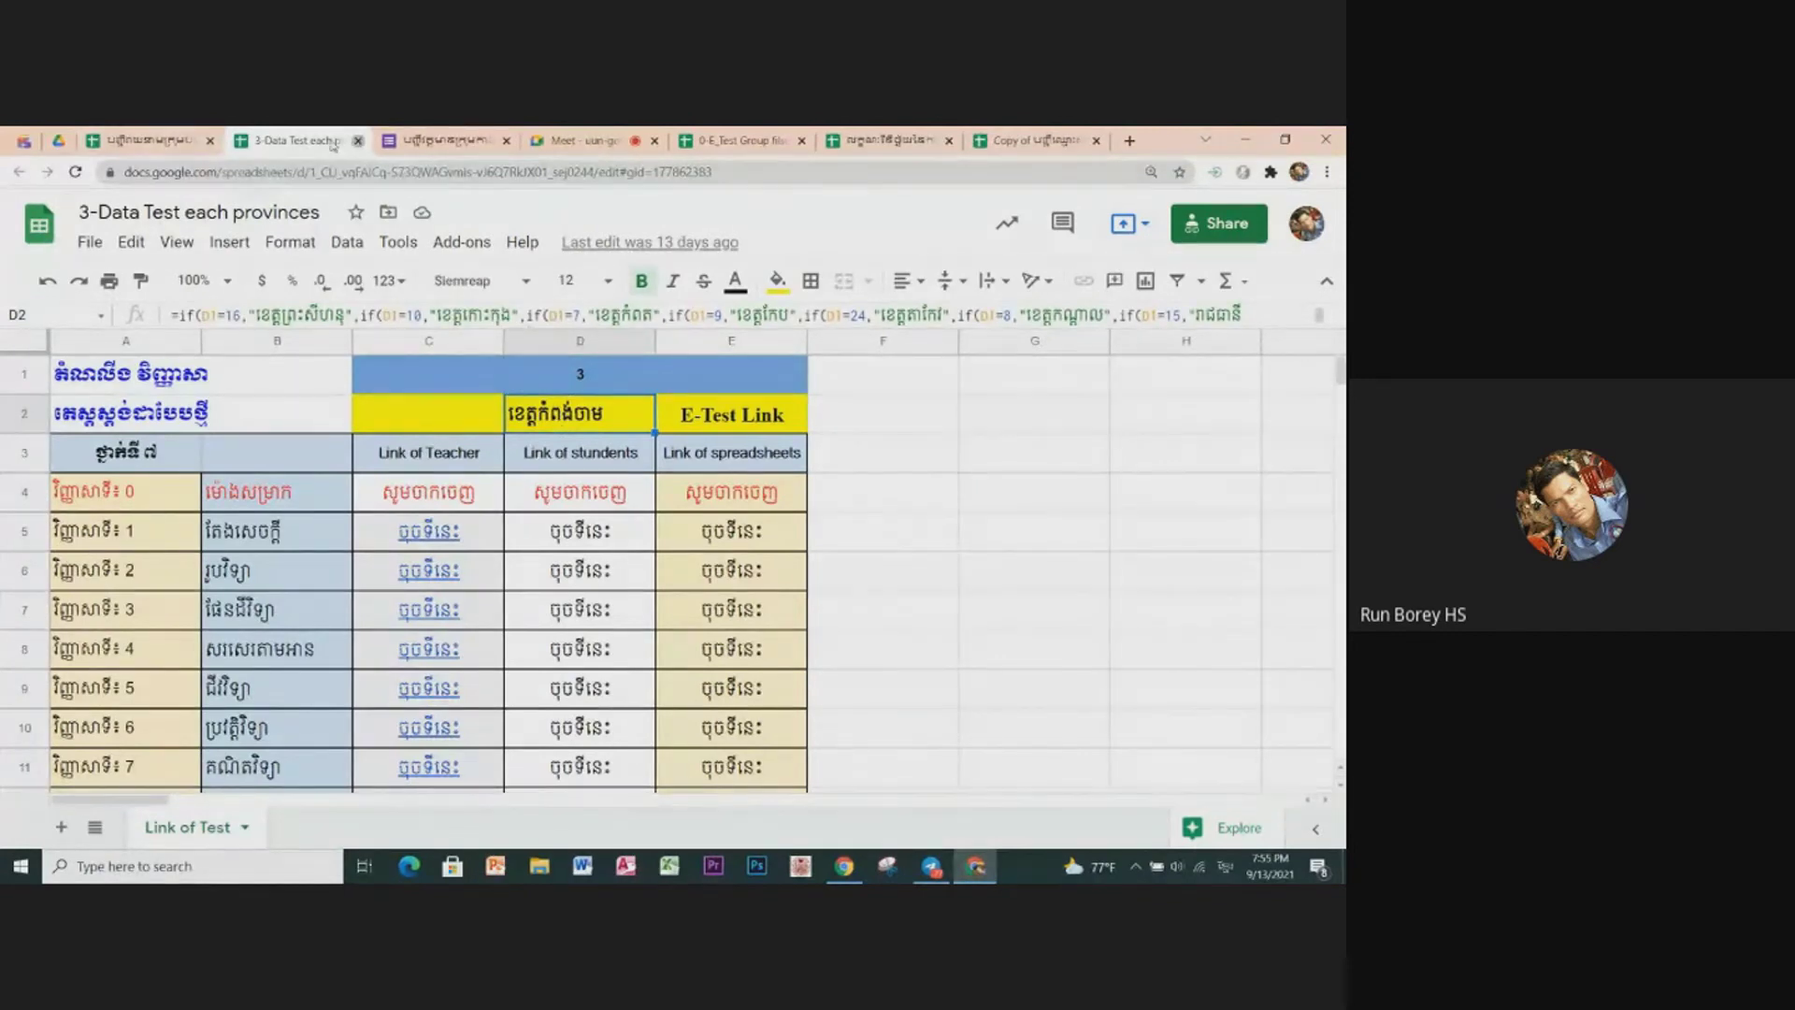
left_click(358, 140)
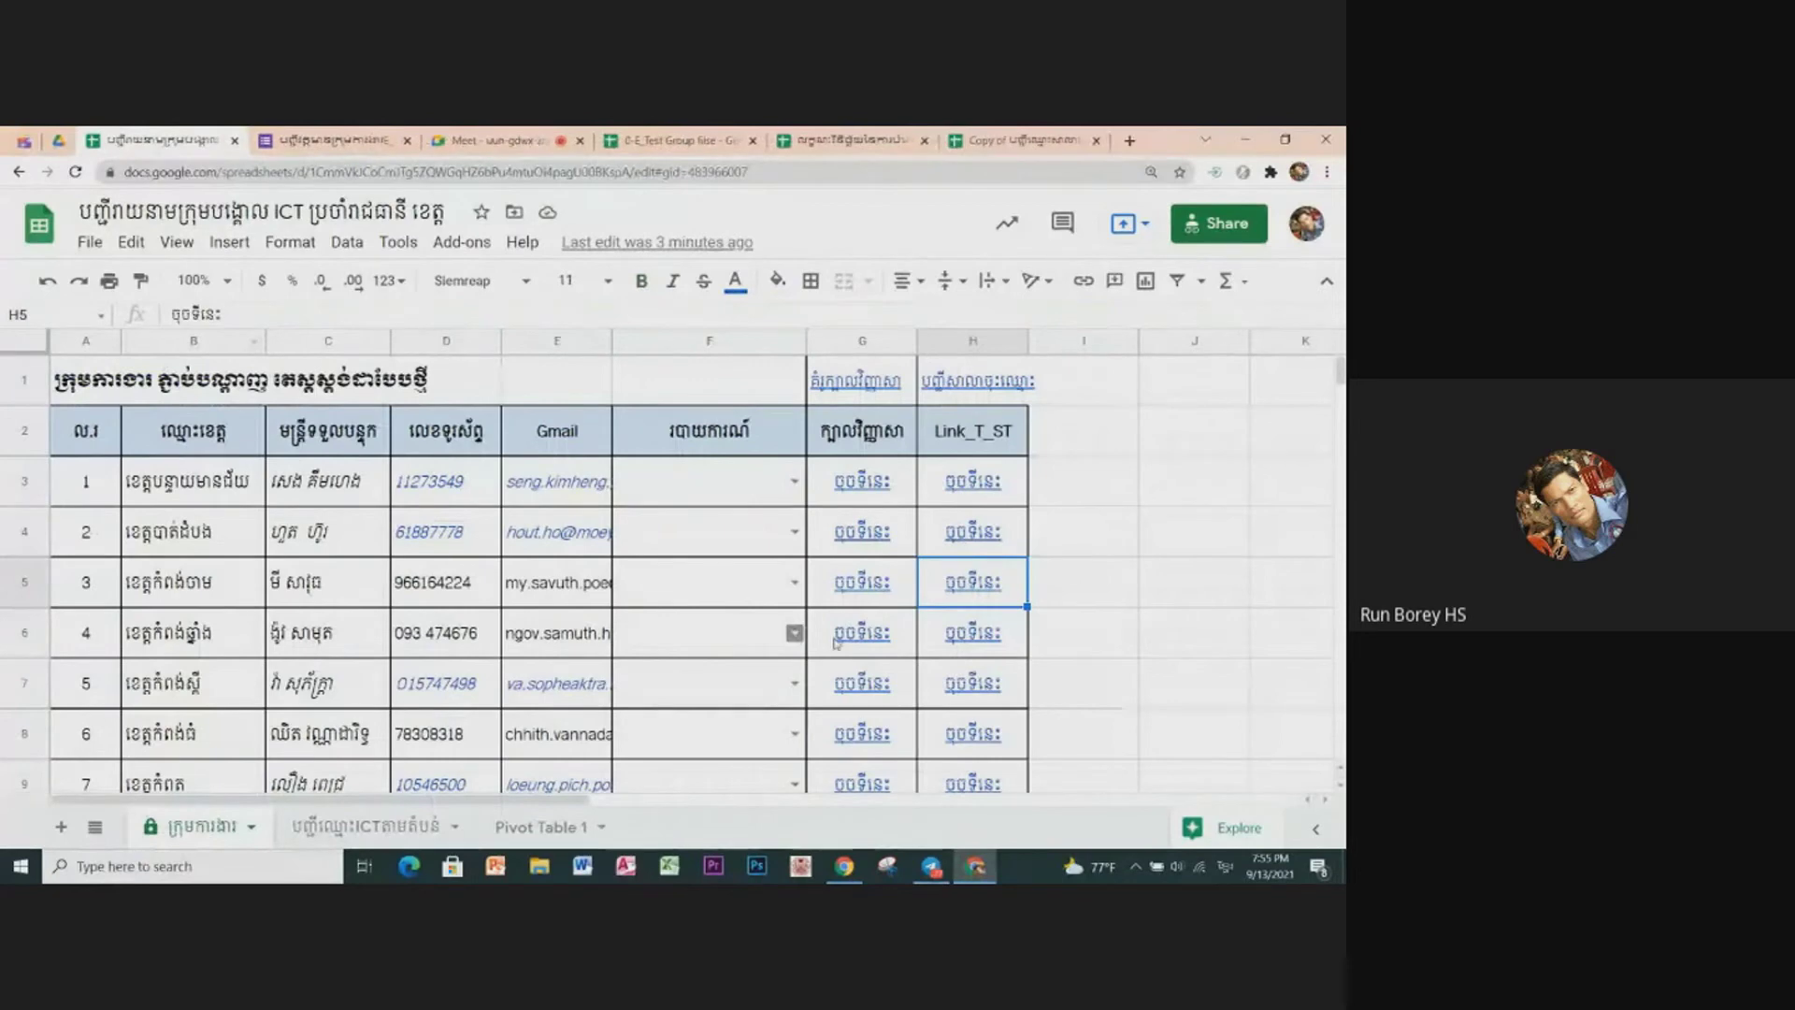
Step: Follow the second province's link to open 2-Data Test each provinces and preview its subject 1 teacher link
left_click(24, 581)
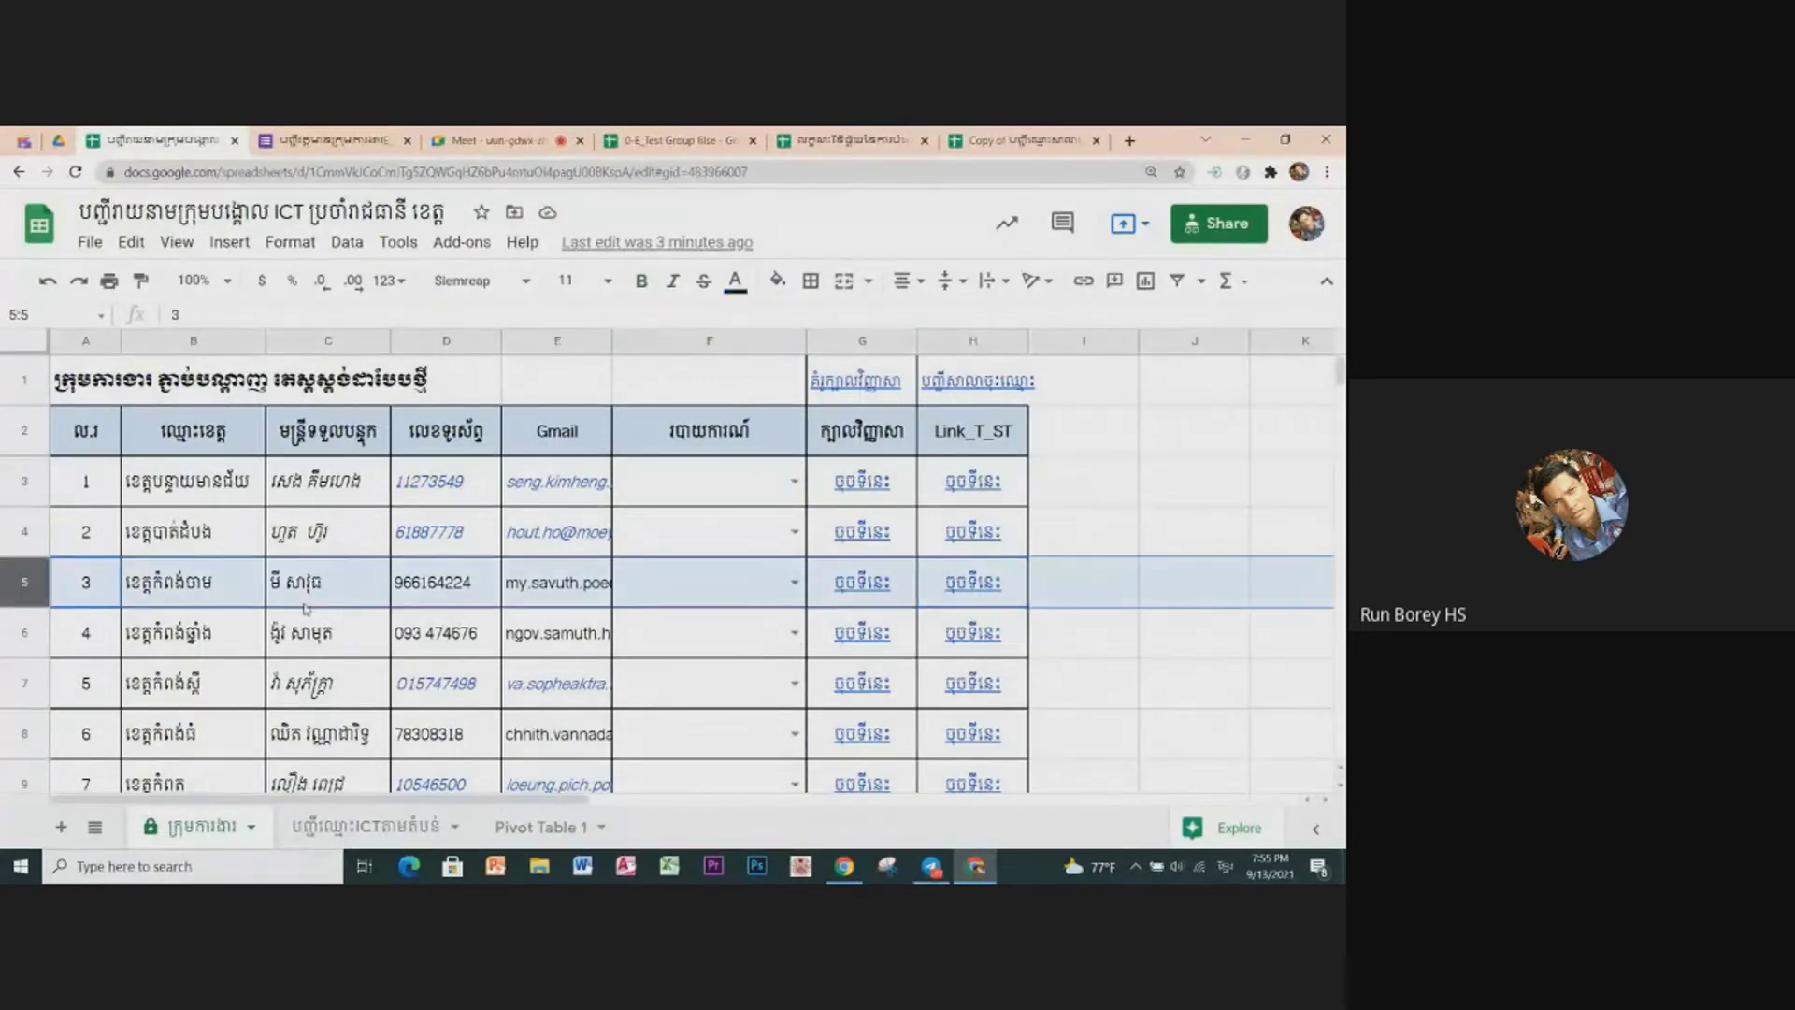
left_click(977, 597)
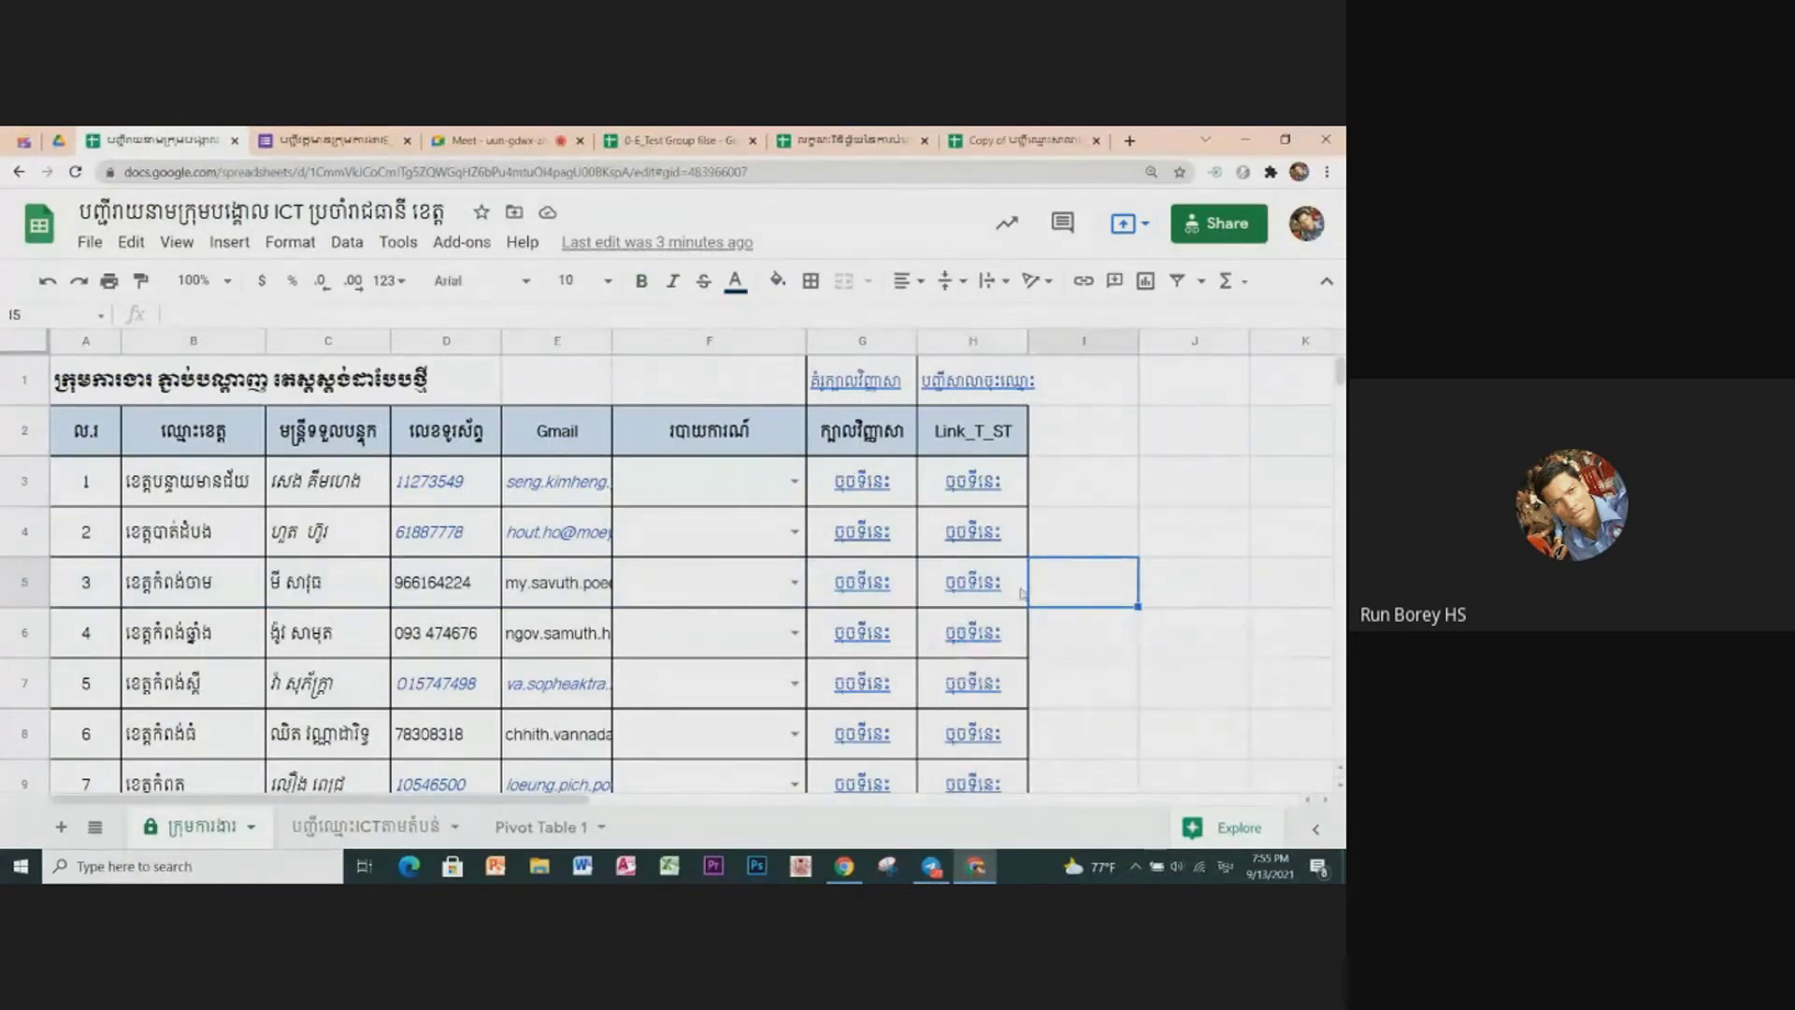
left_click(979, 540)
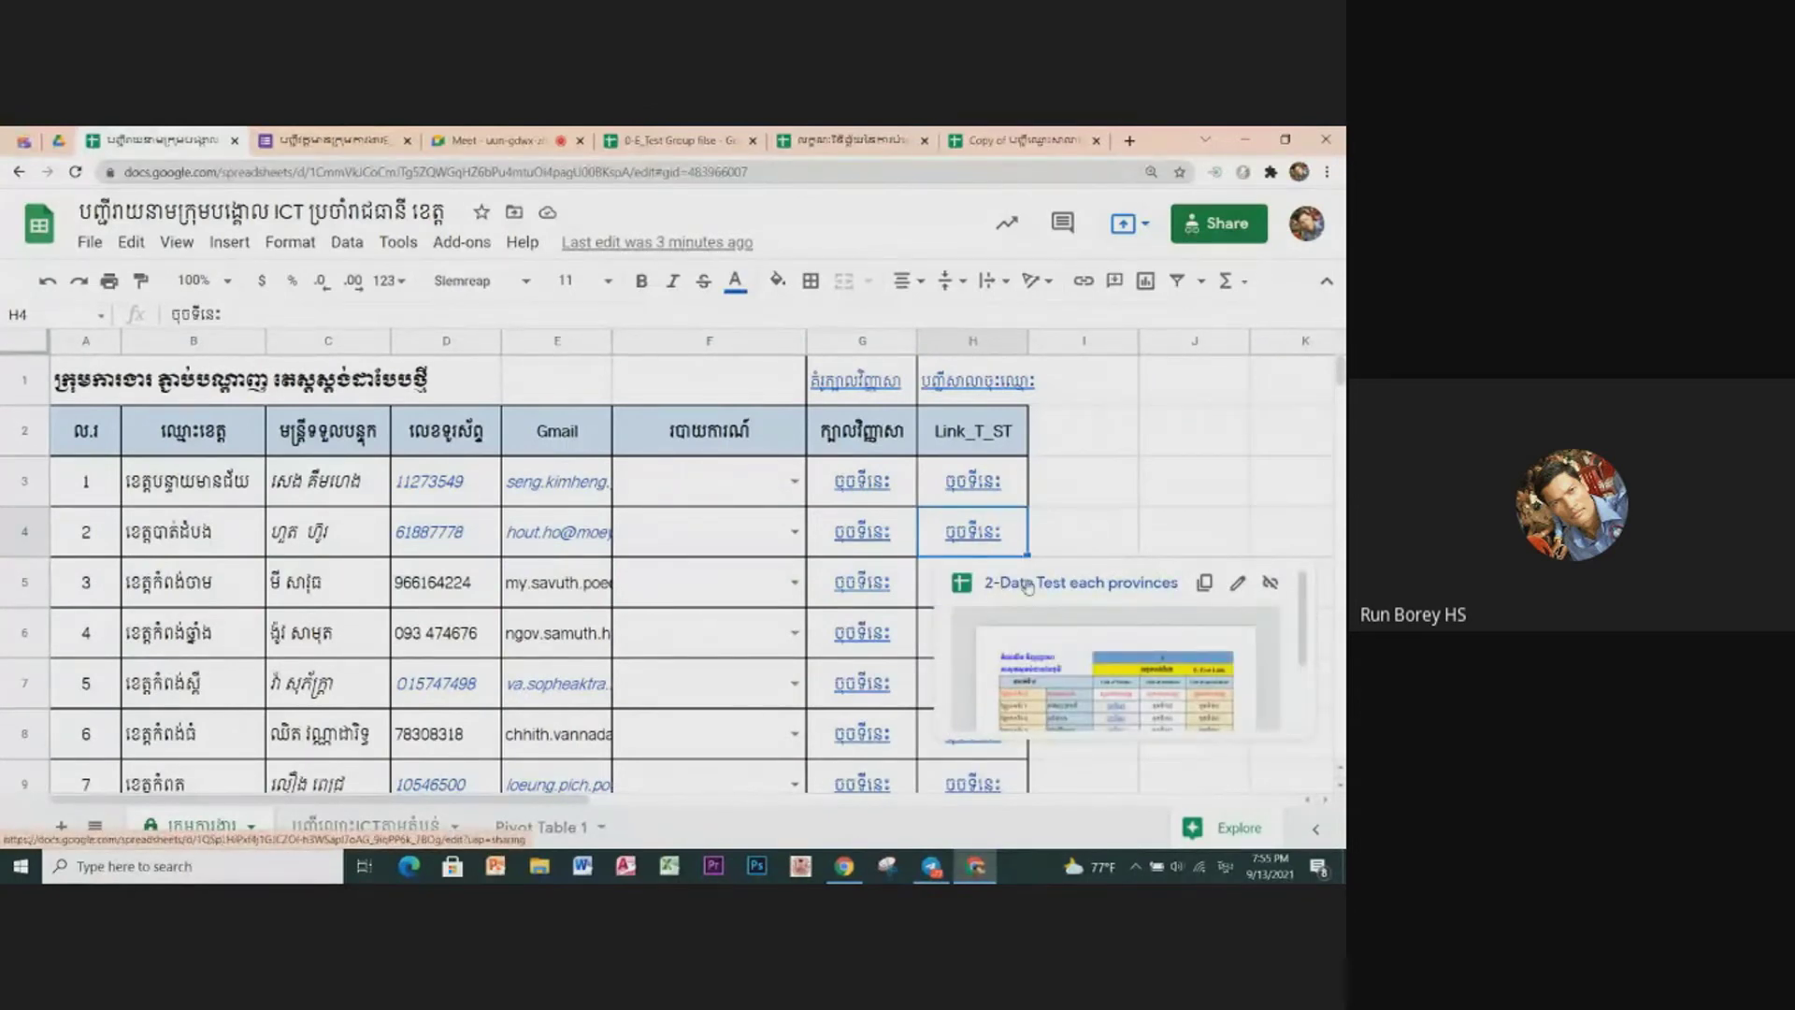
left_click(37, 581)
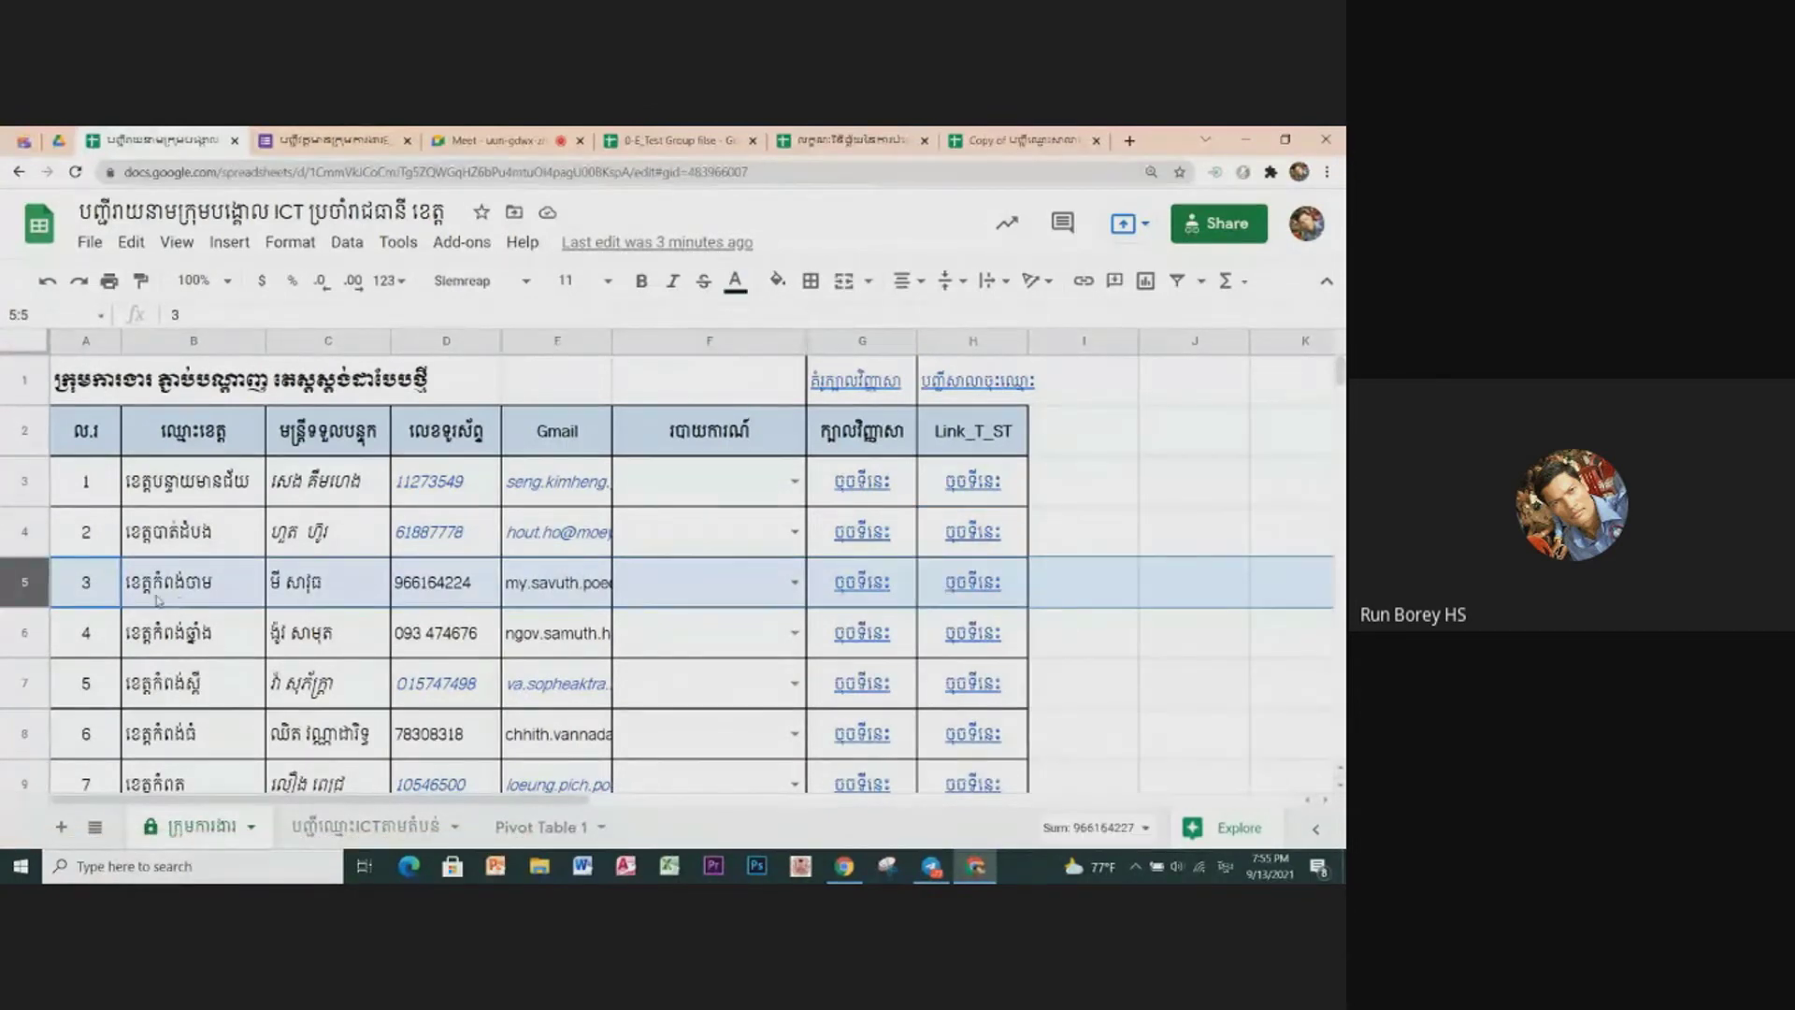
mouse_move(861, 581)
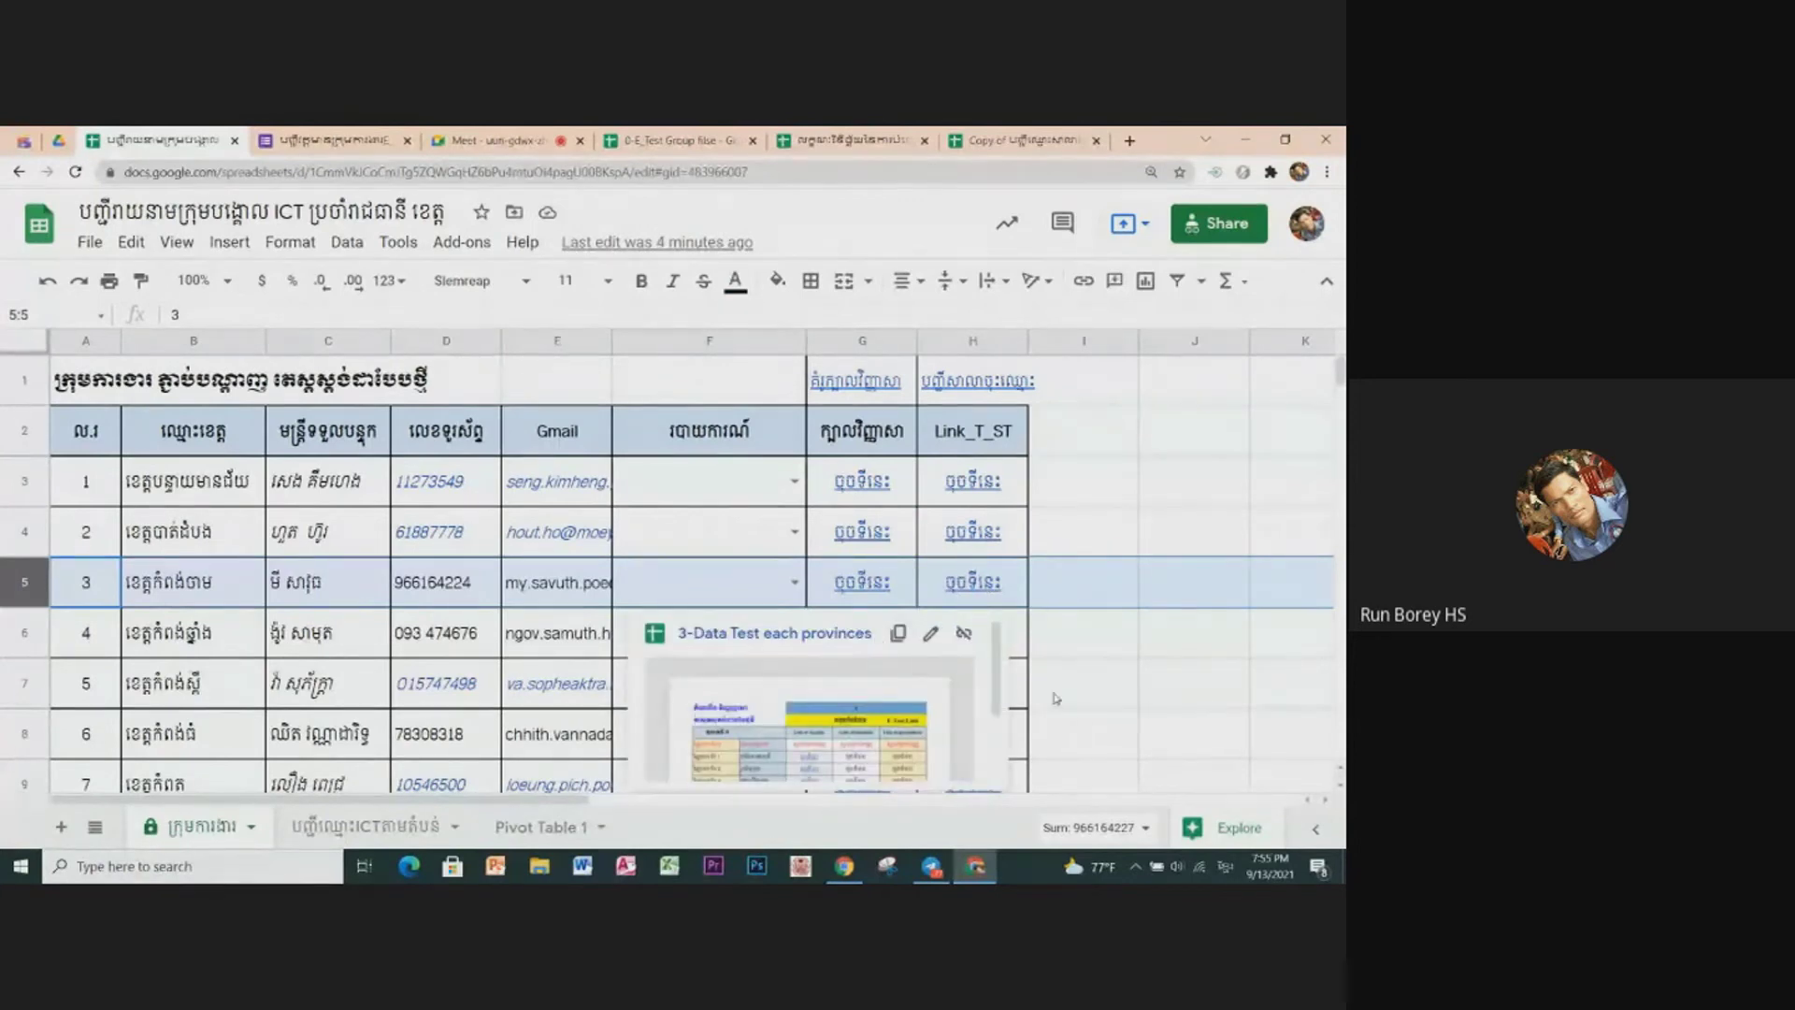
left_click(974, 542)
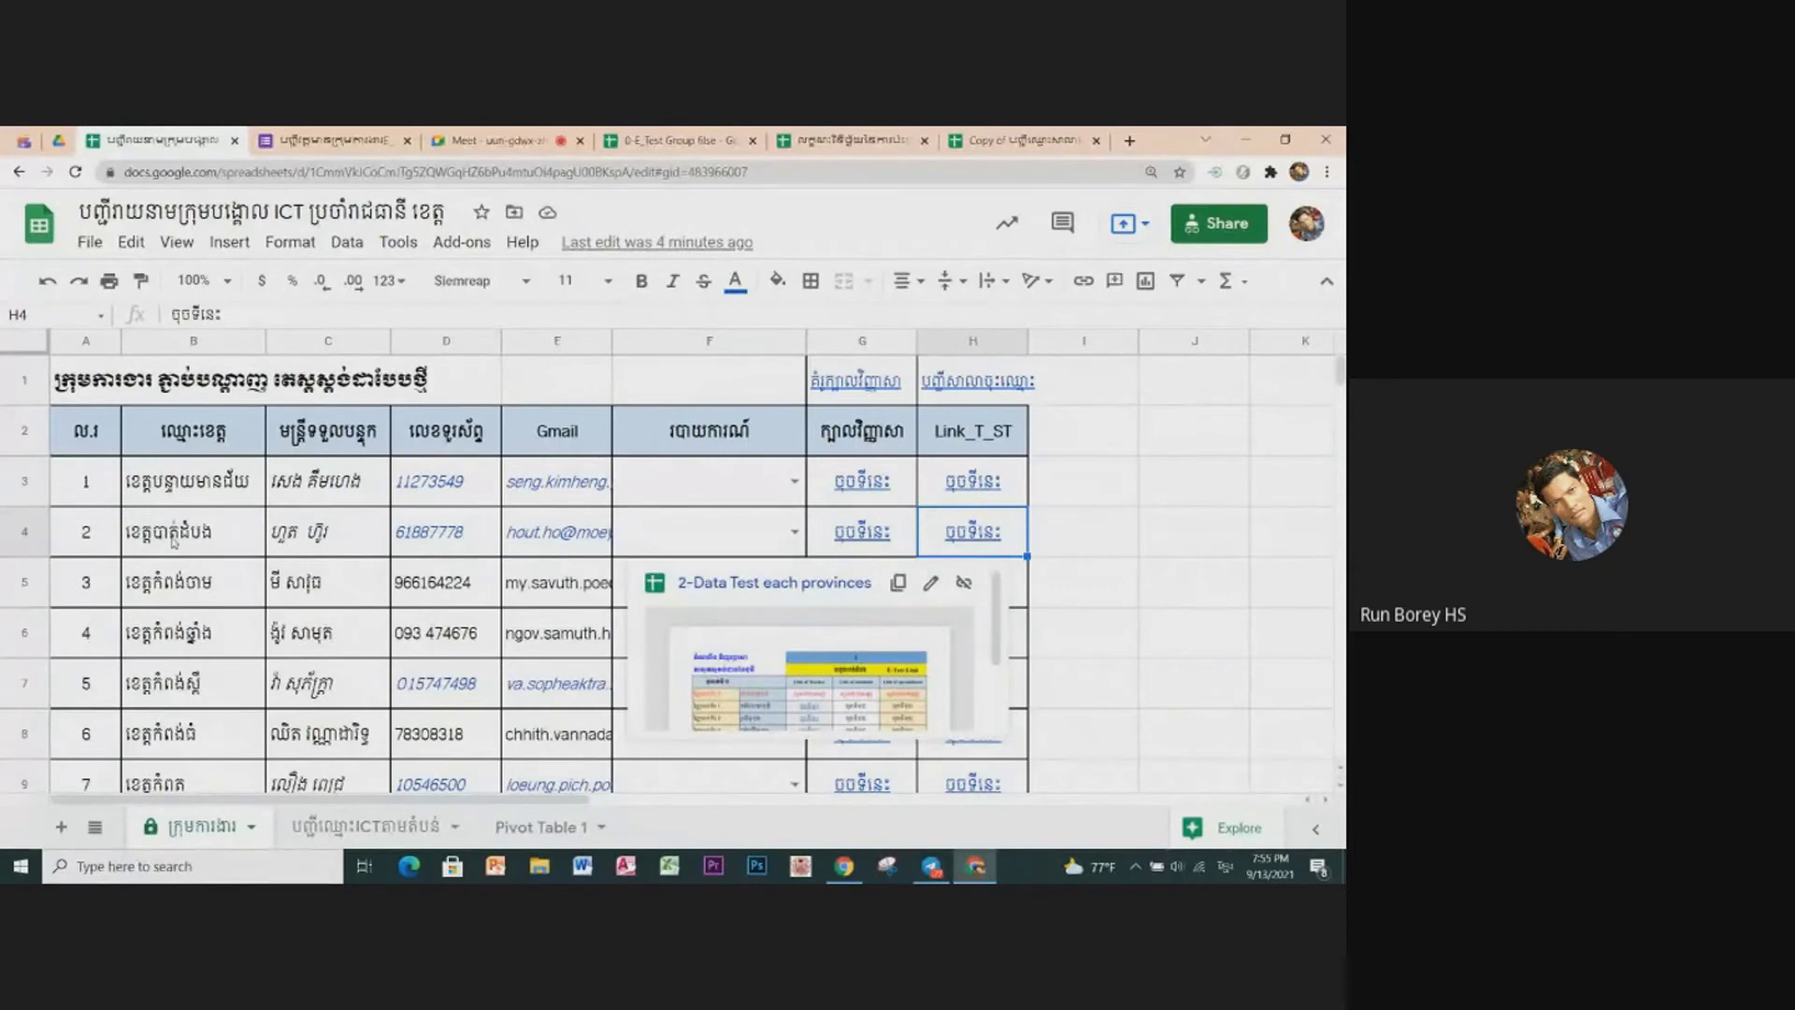
left_click(764, 598)
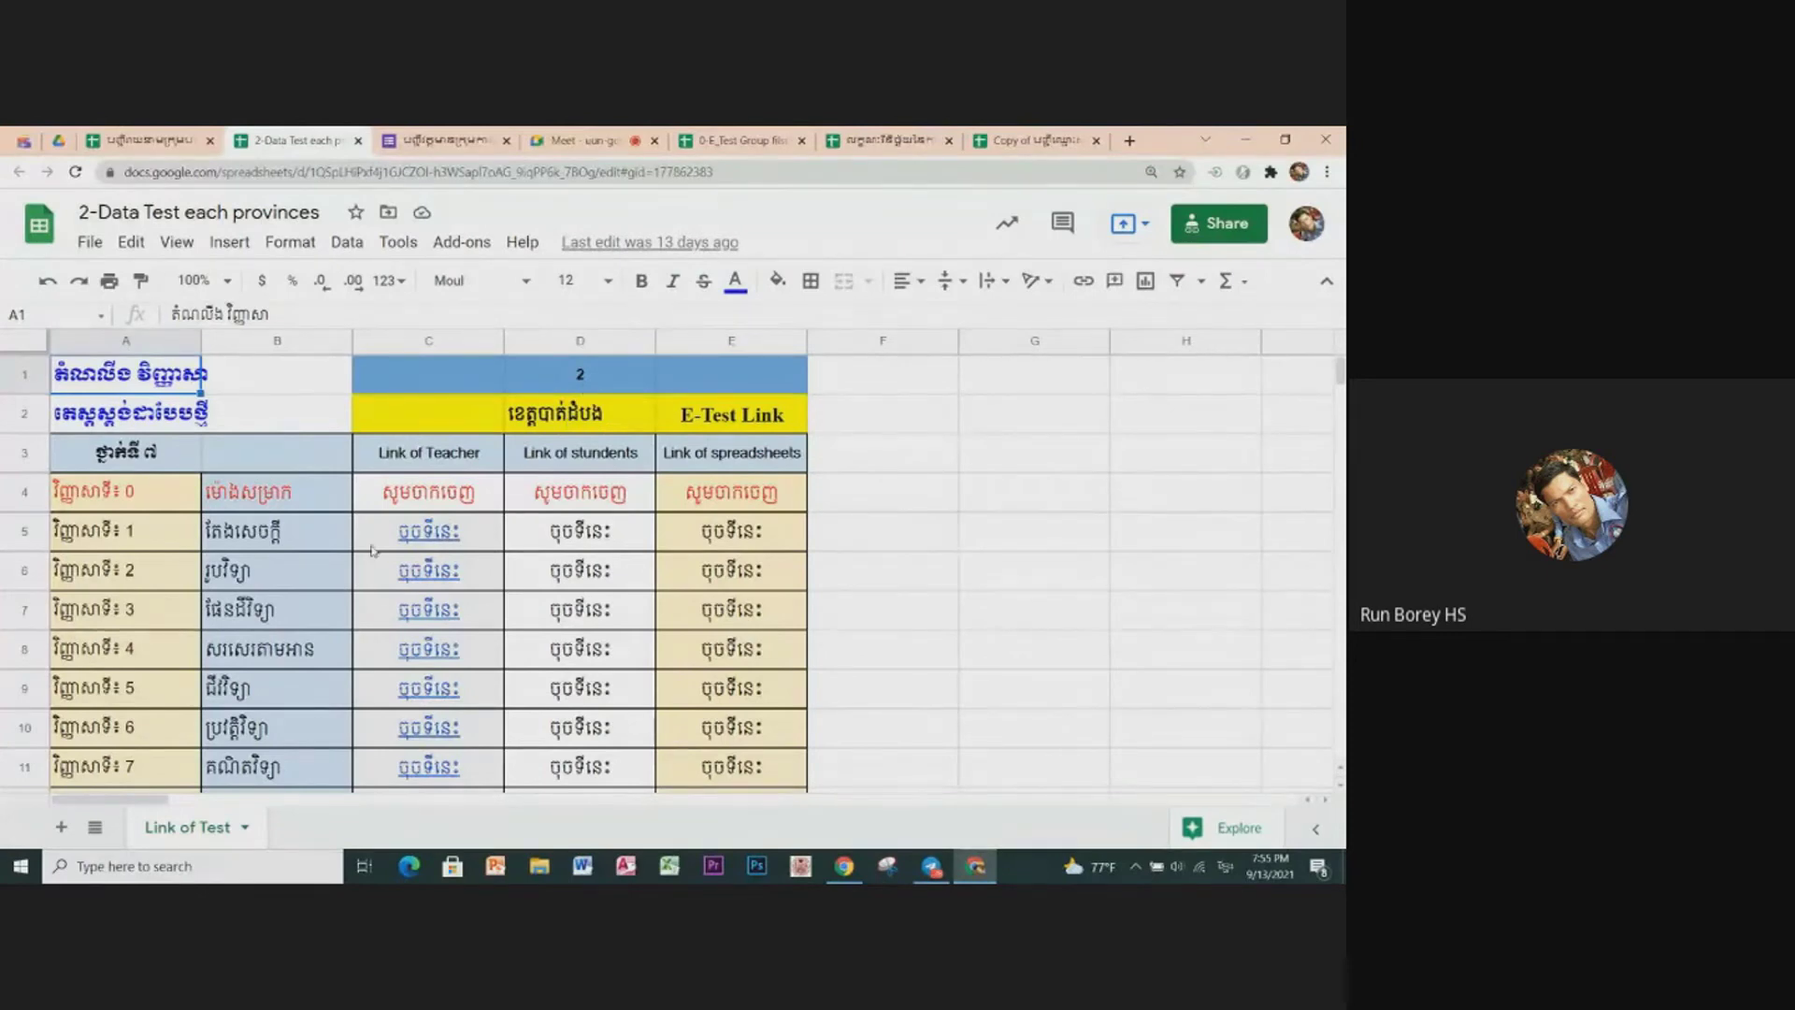
left_click(443, 540)
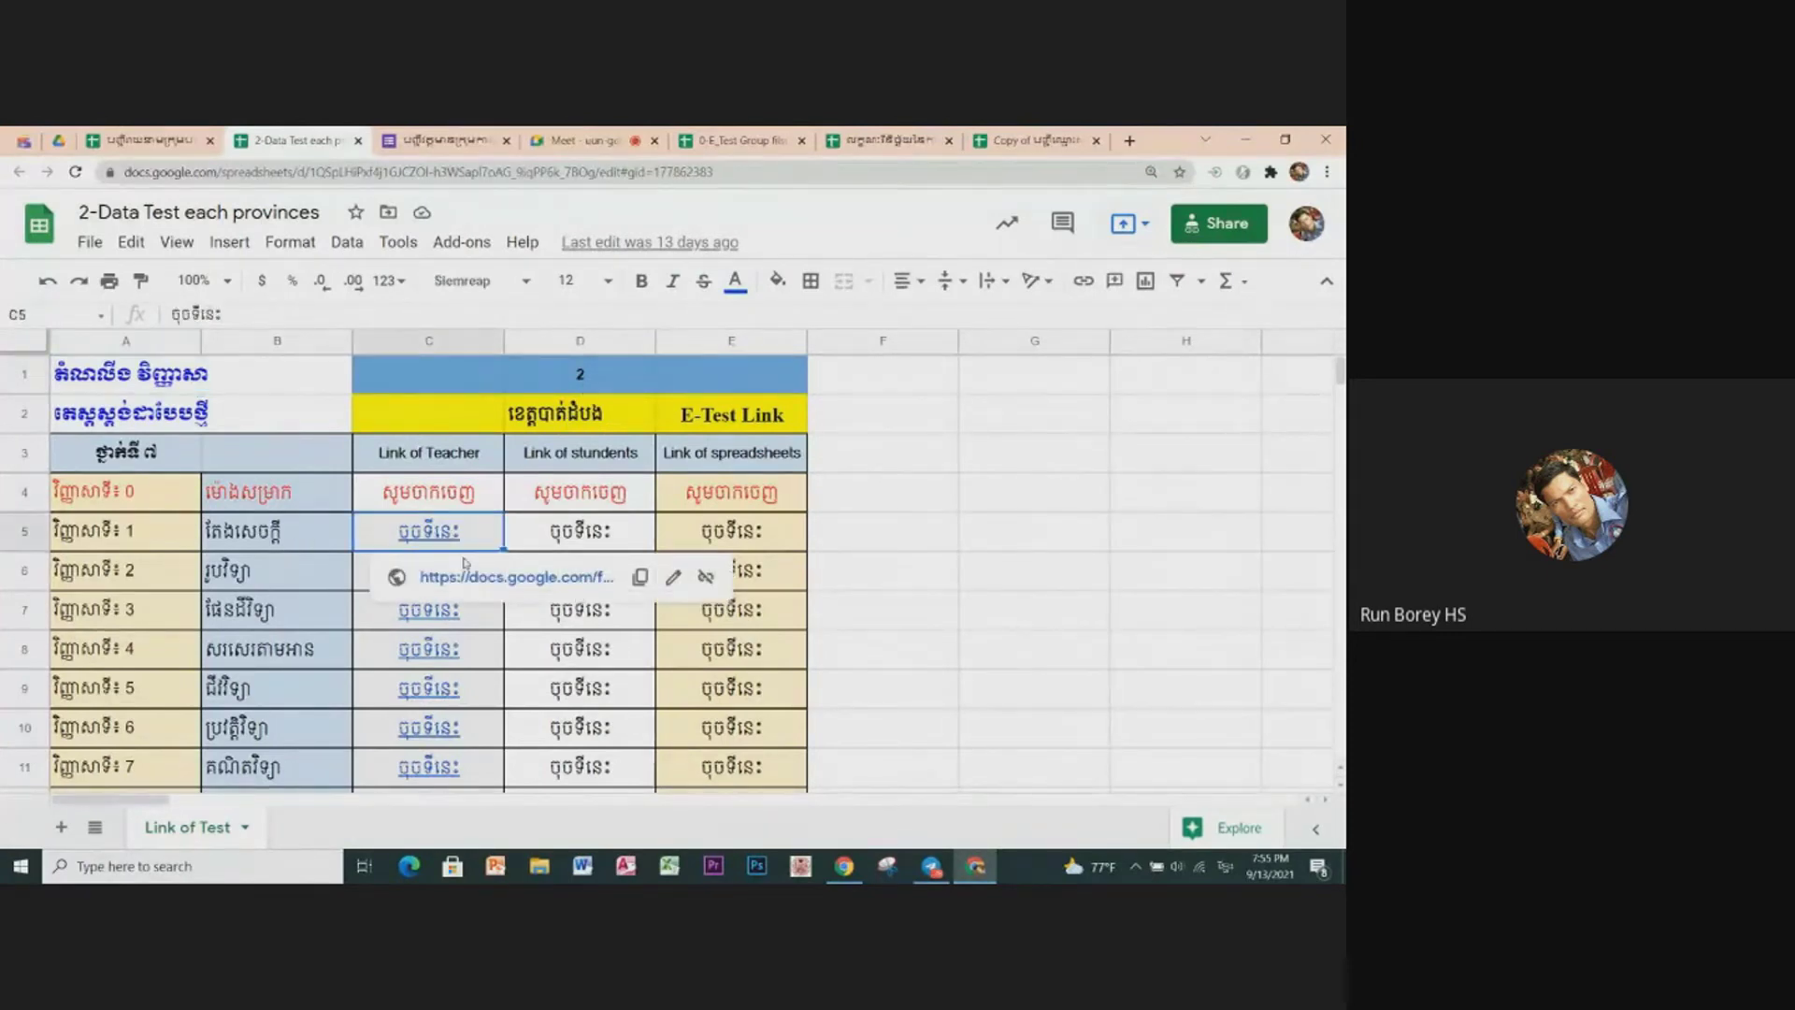
left_click(472, 578)
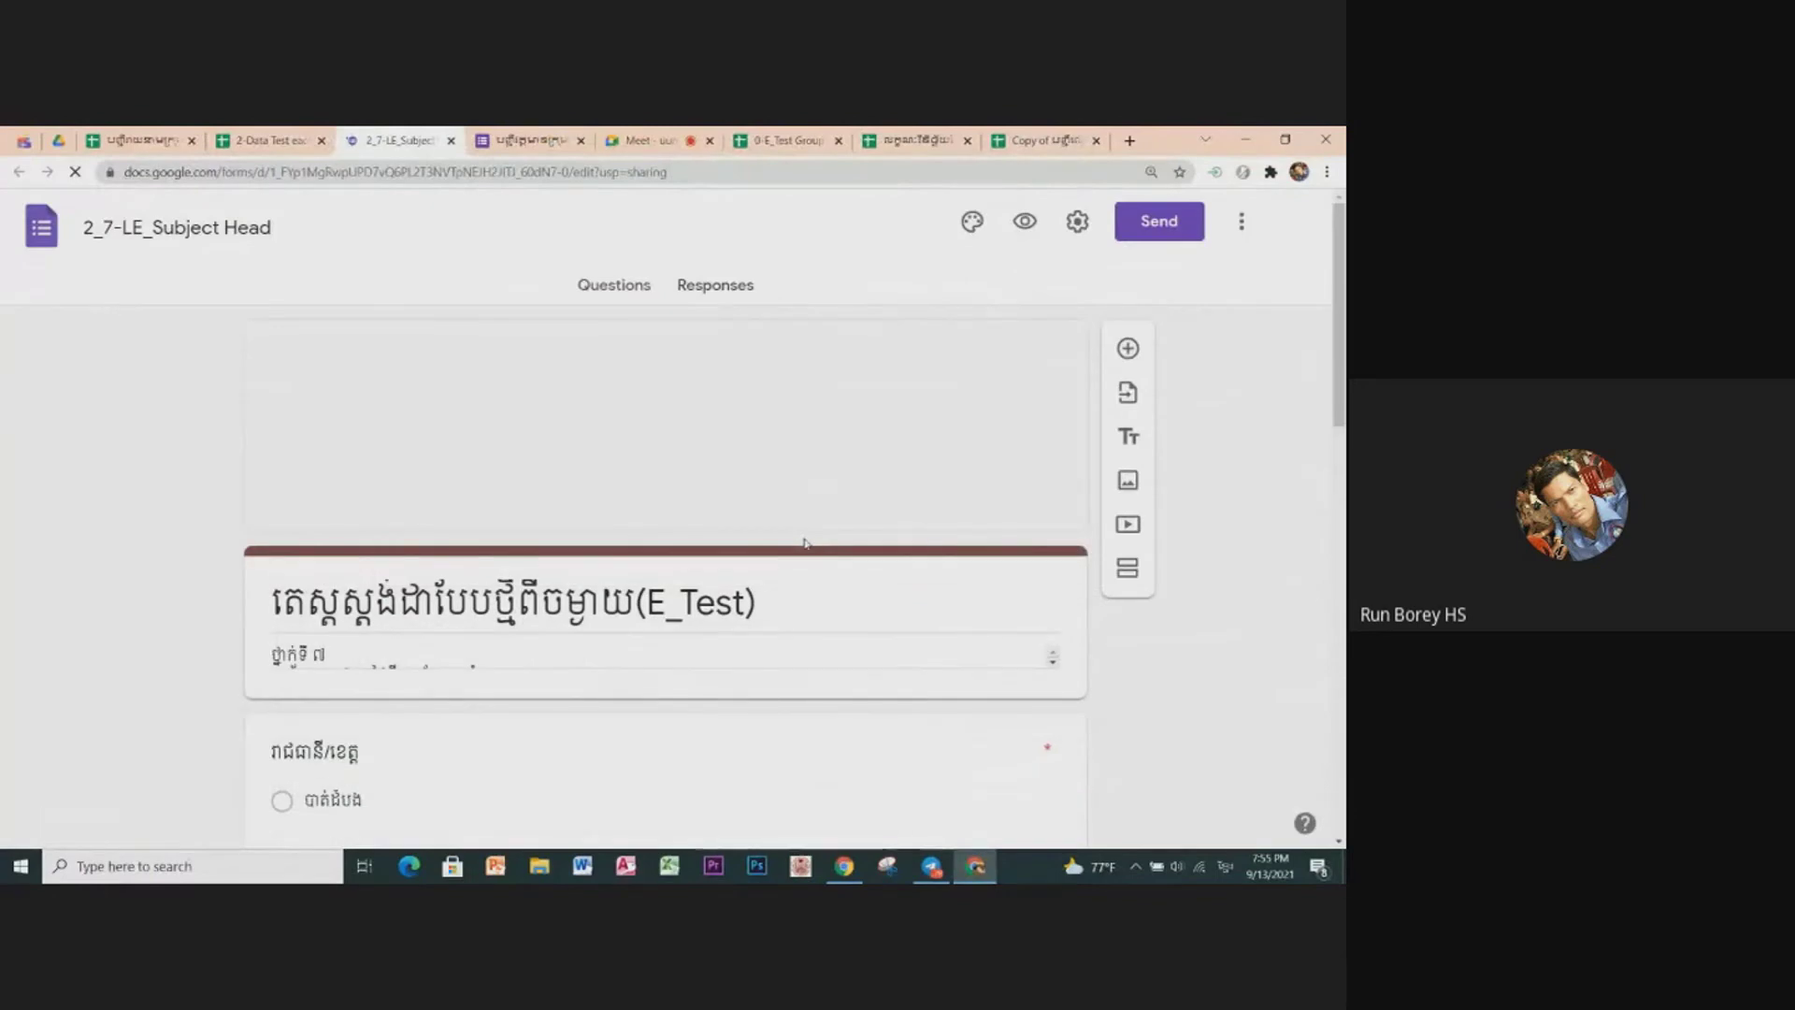
scroll(551, 661, "down", 3)
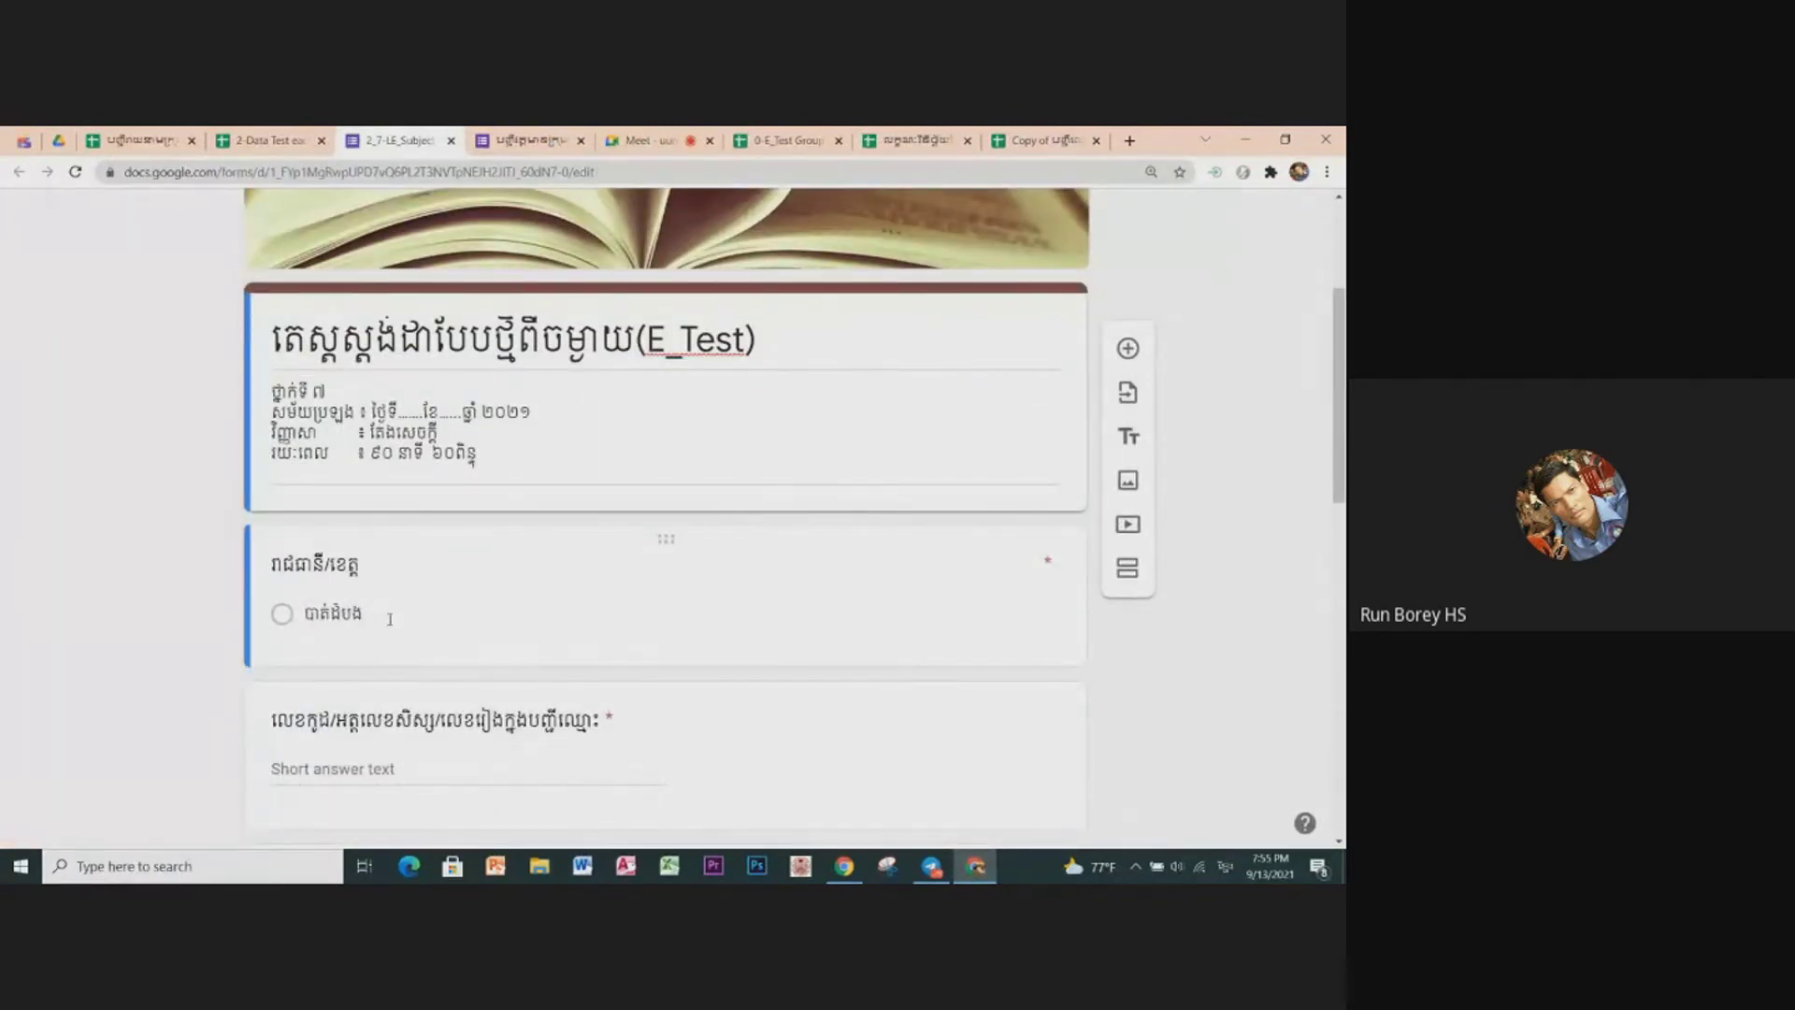
left_click(369, 617)
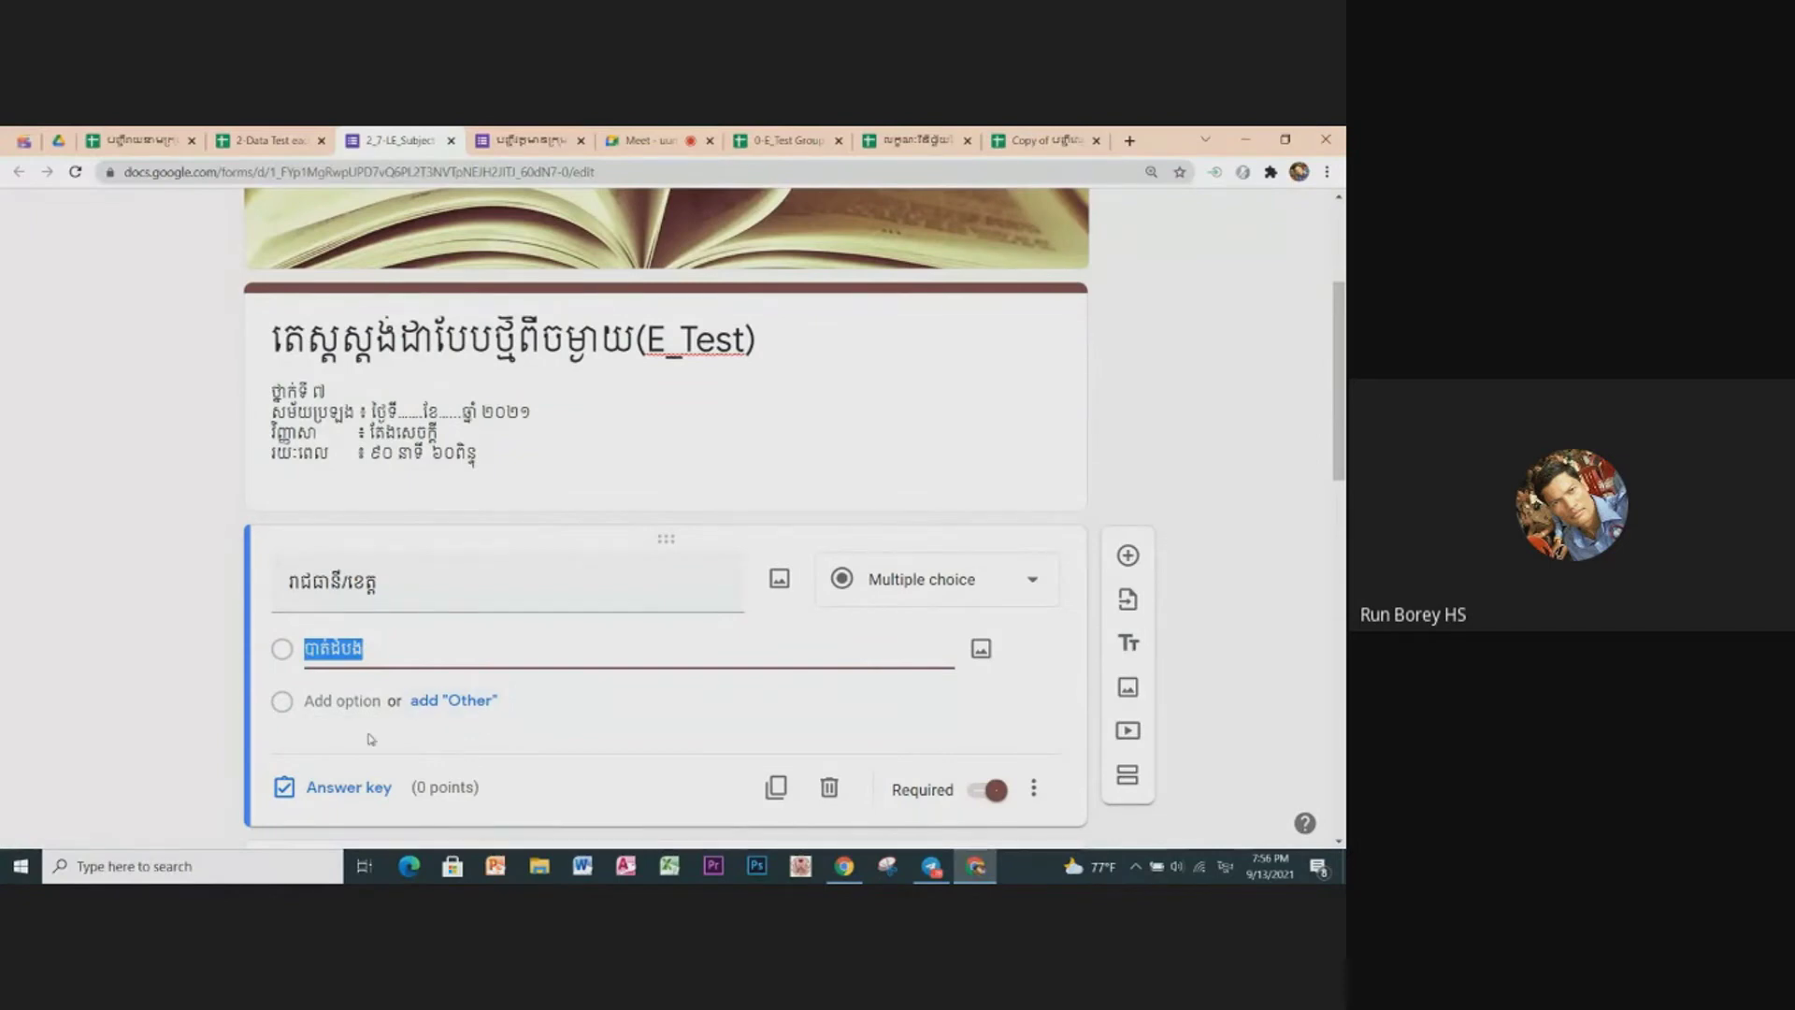
double_click(554, 596)
double_click(519, 650)
key("shift+Tab")
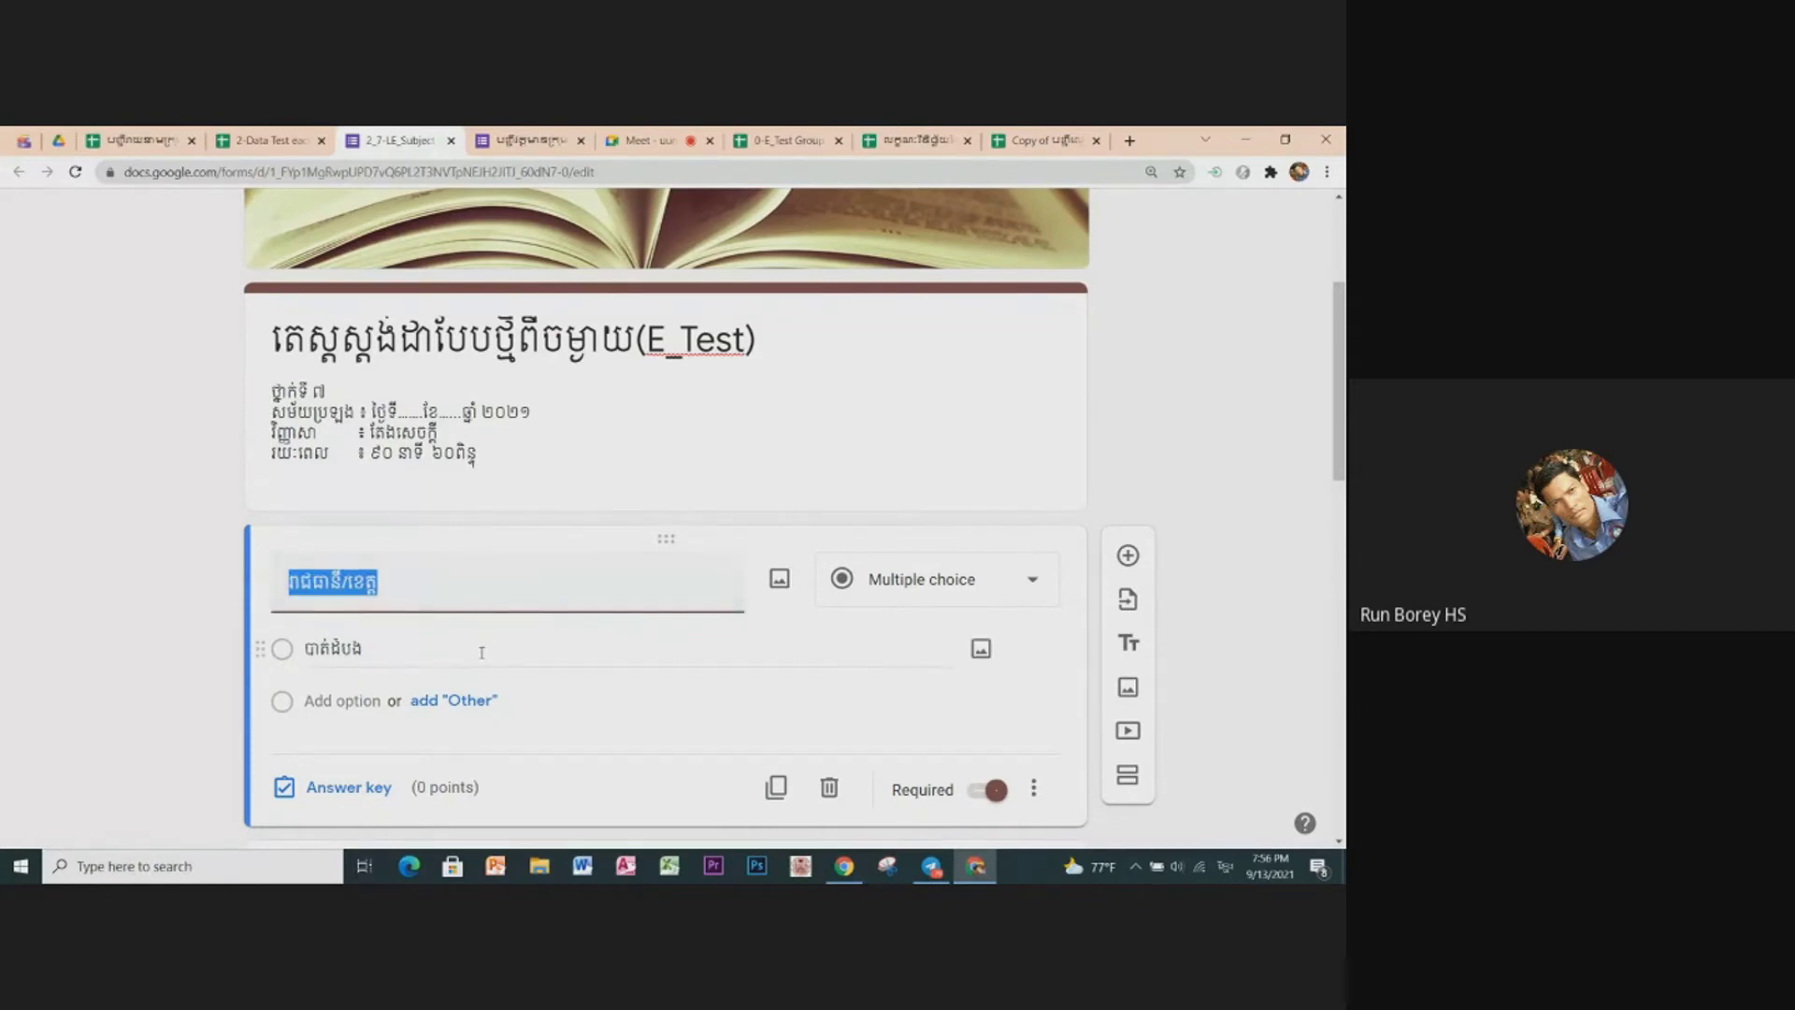
key("Tab")
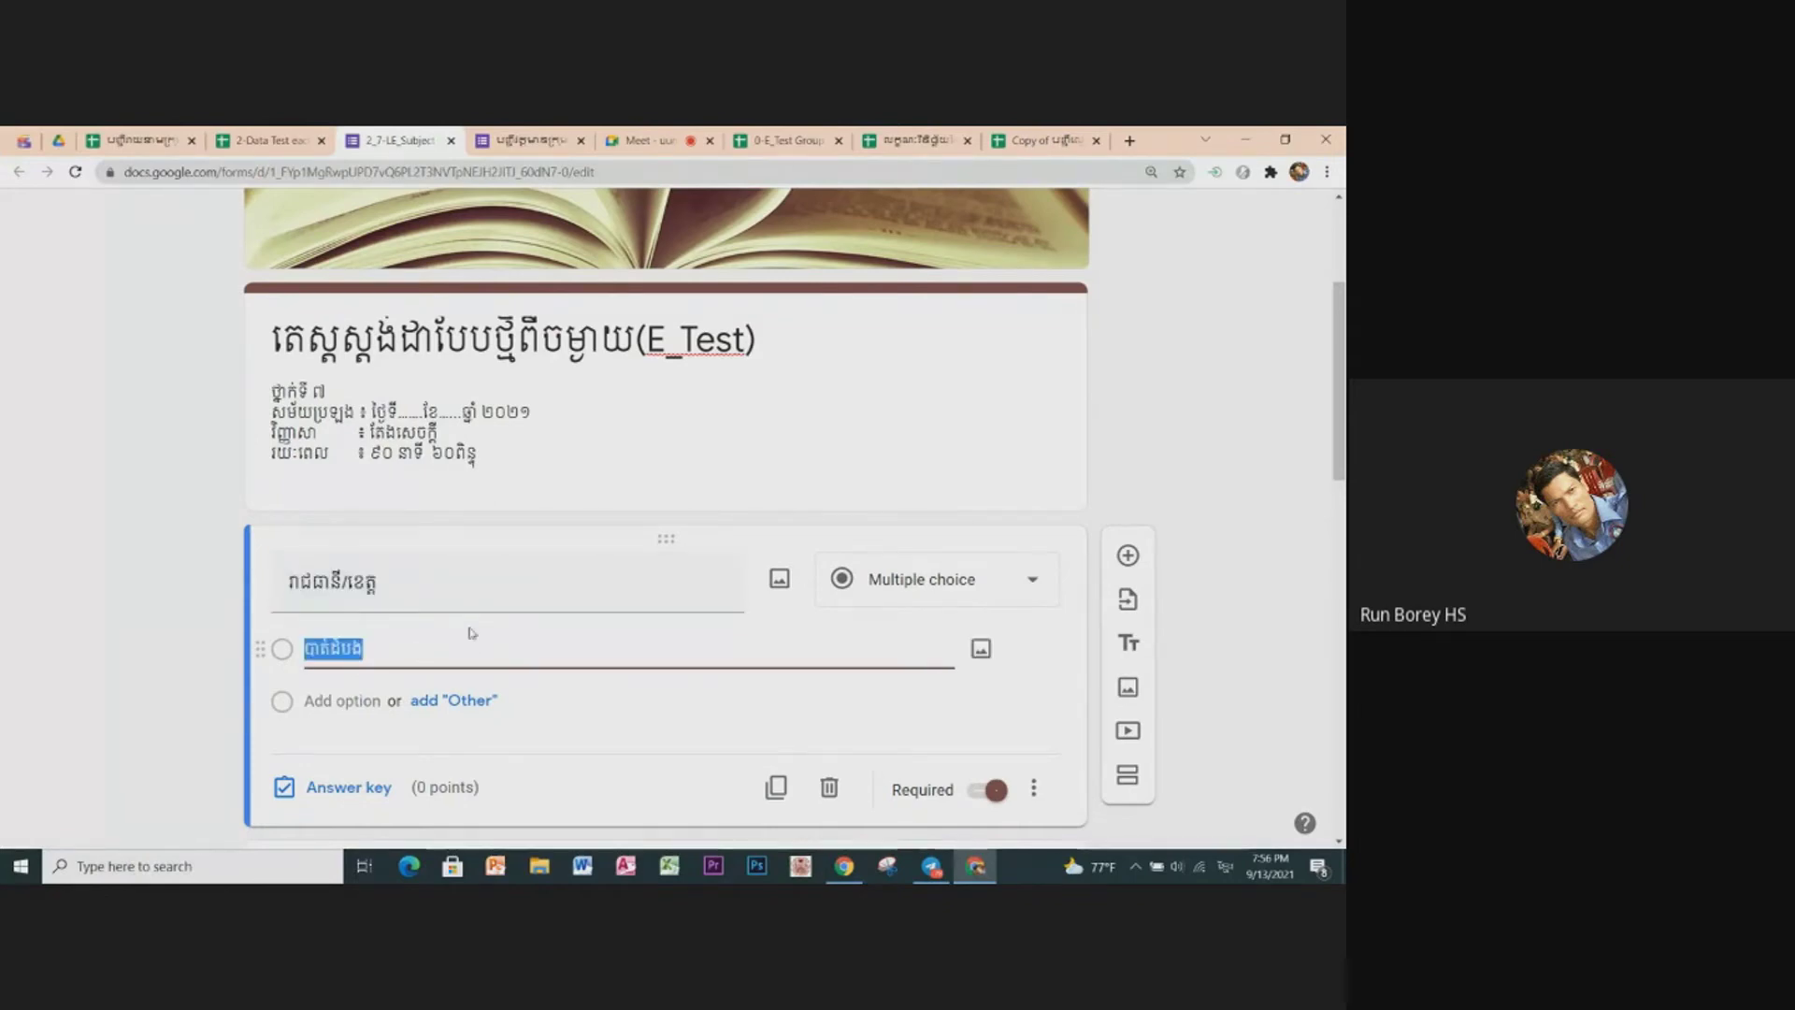
key("shift+Tab")
key("Tab")
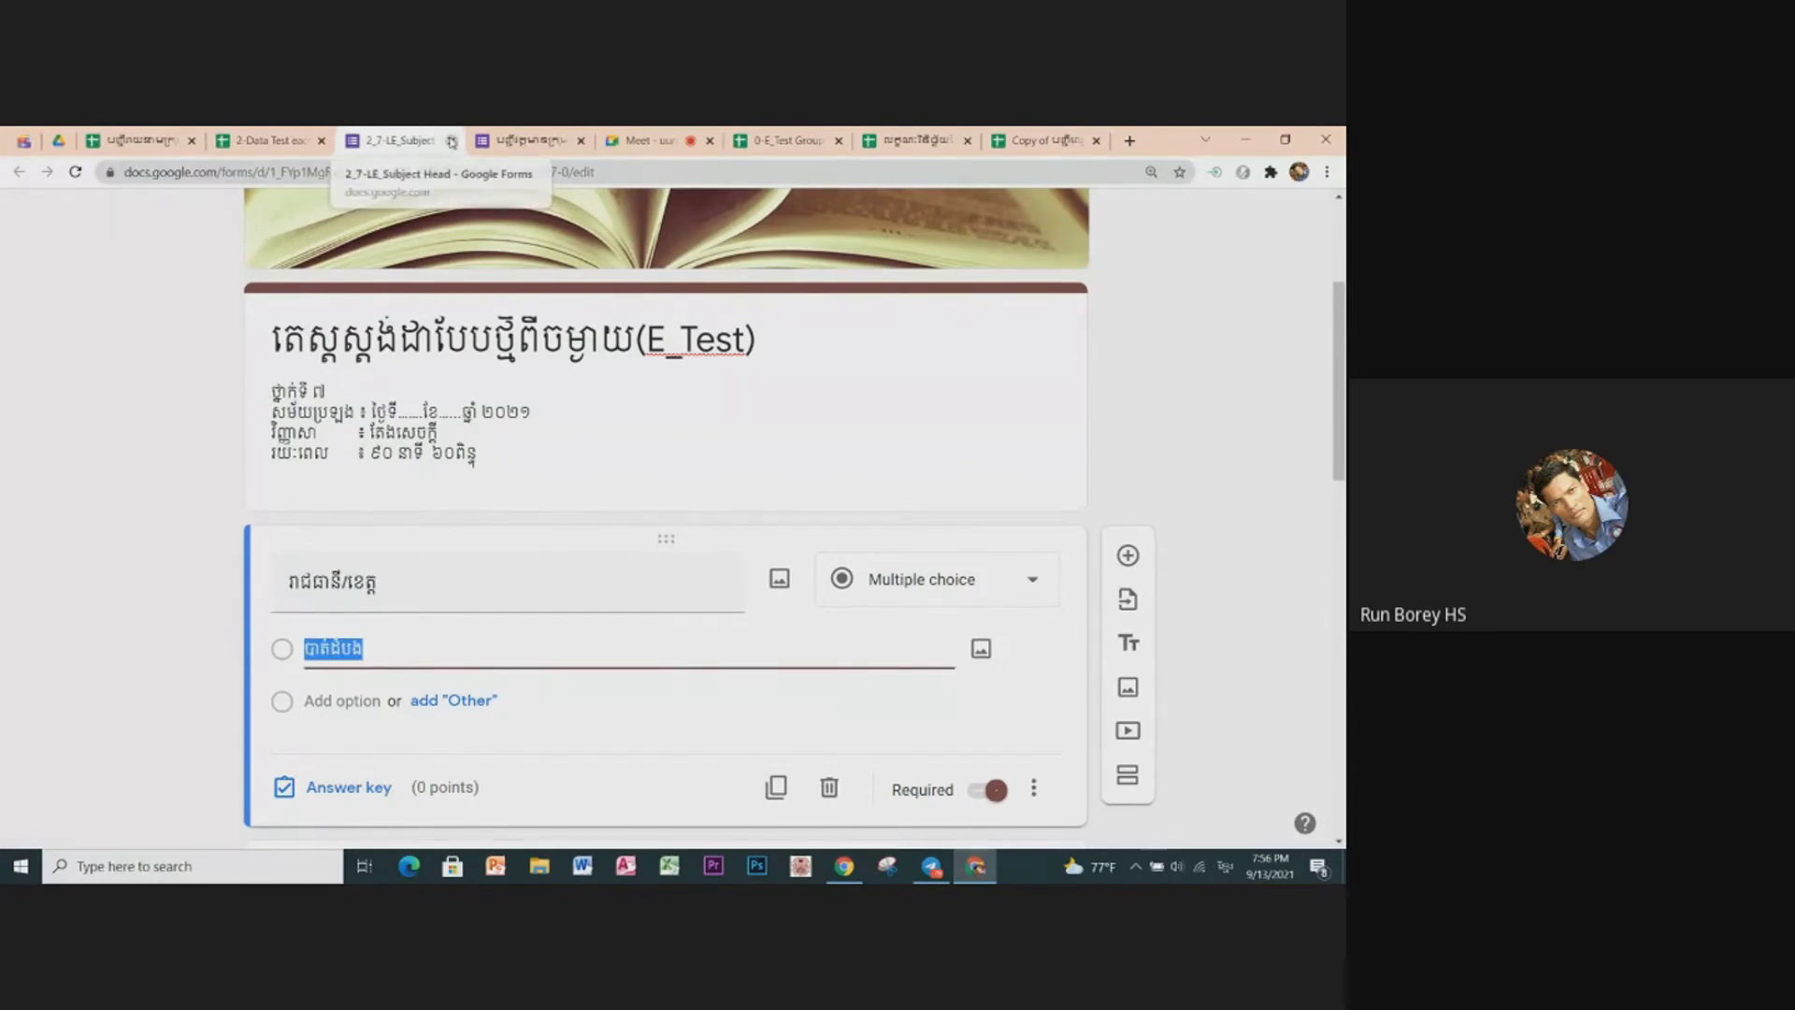
left_click(450, 140)
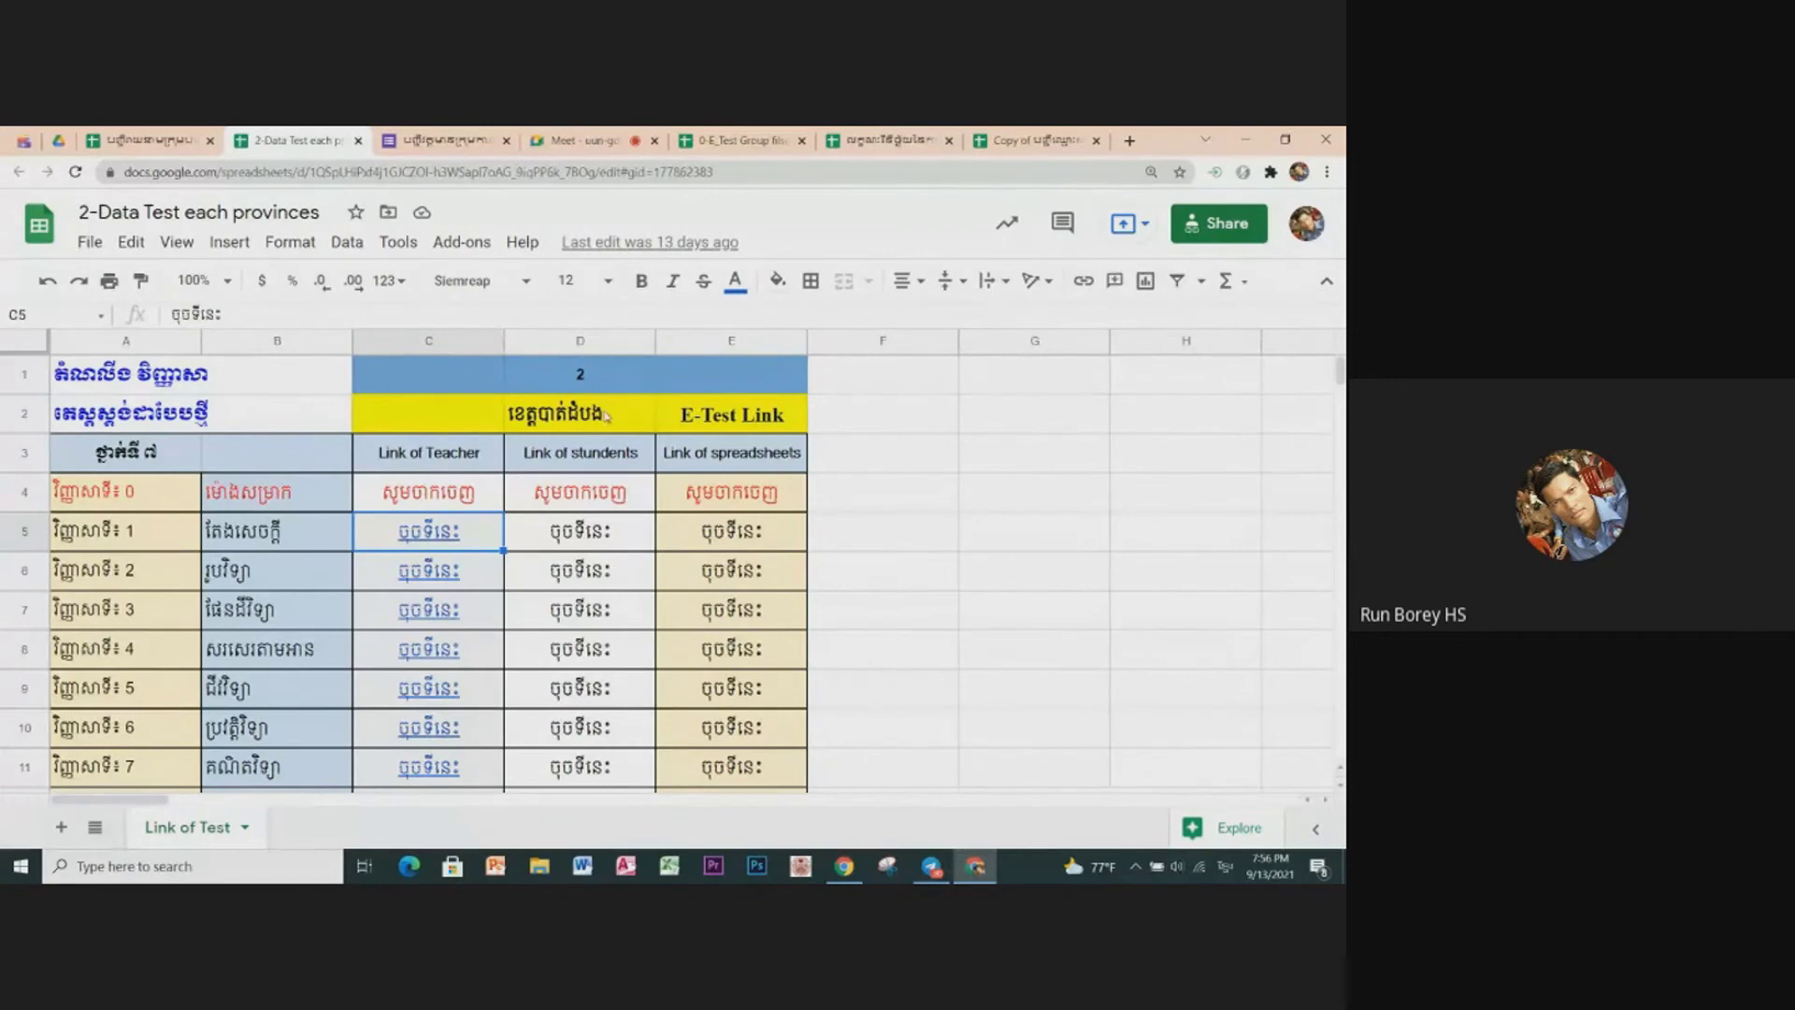
Step: Close 2-Data Test each provinces and open 3-Data Test each provinces from province 3's link
left_click(358, 140)
left_click(193, 150)
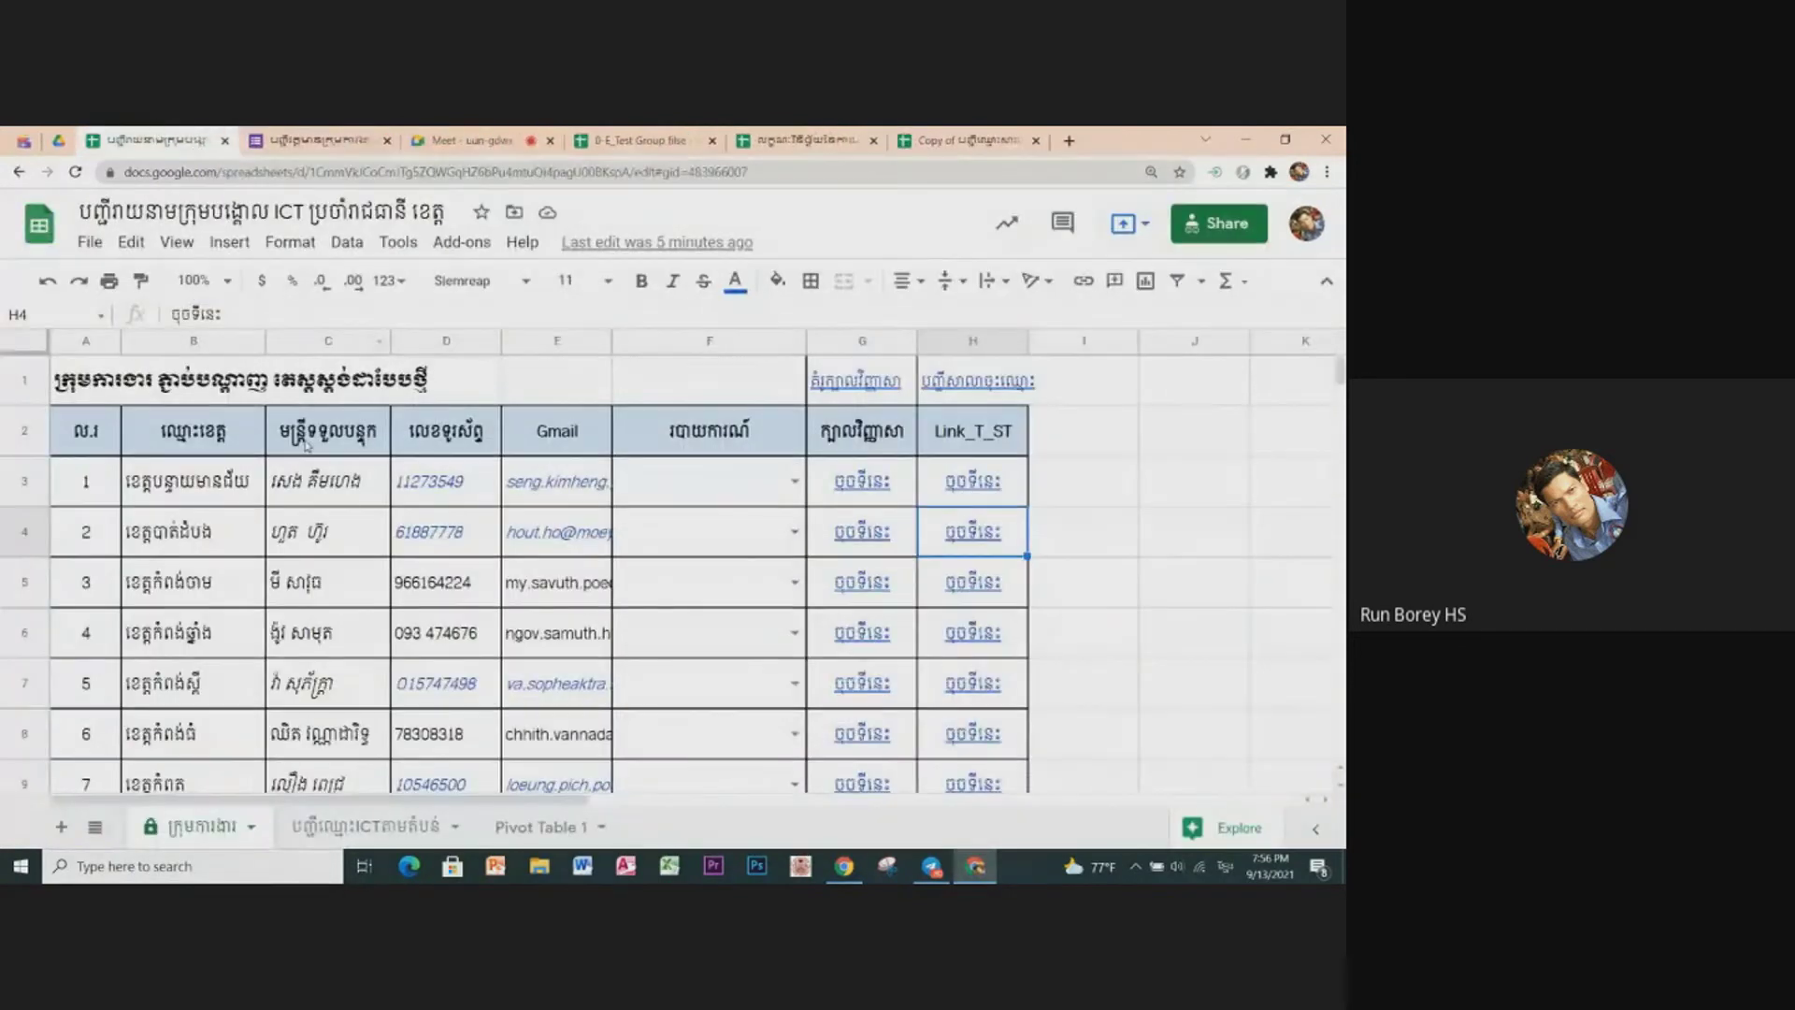
left_click(34, 586)
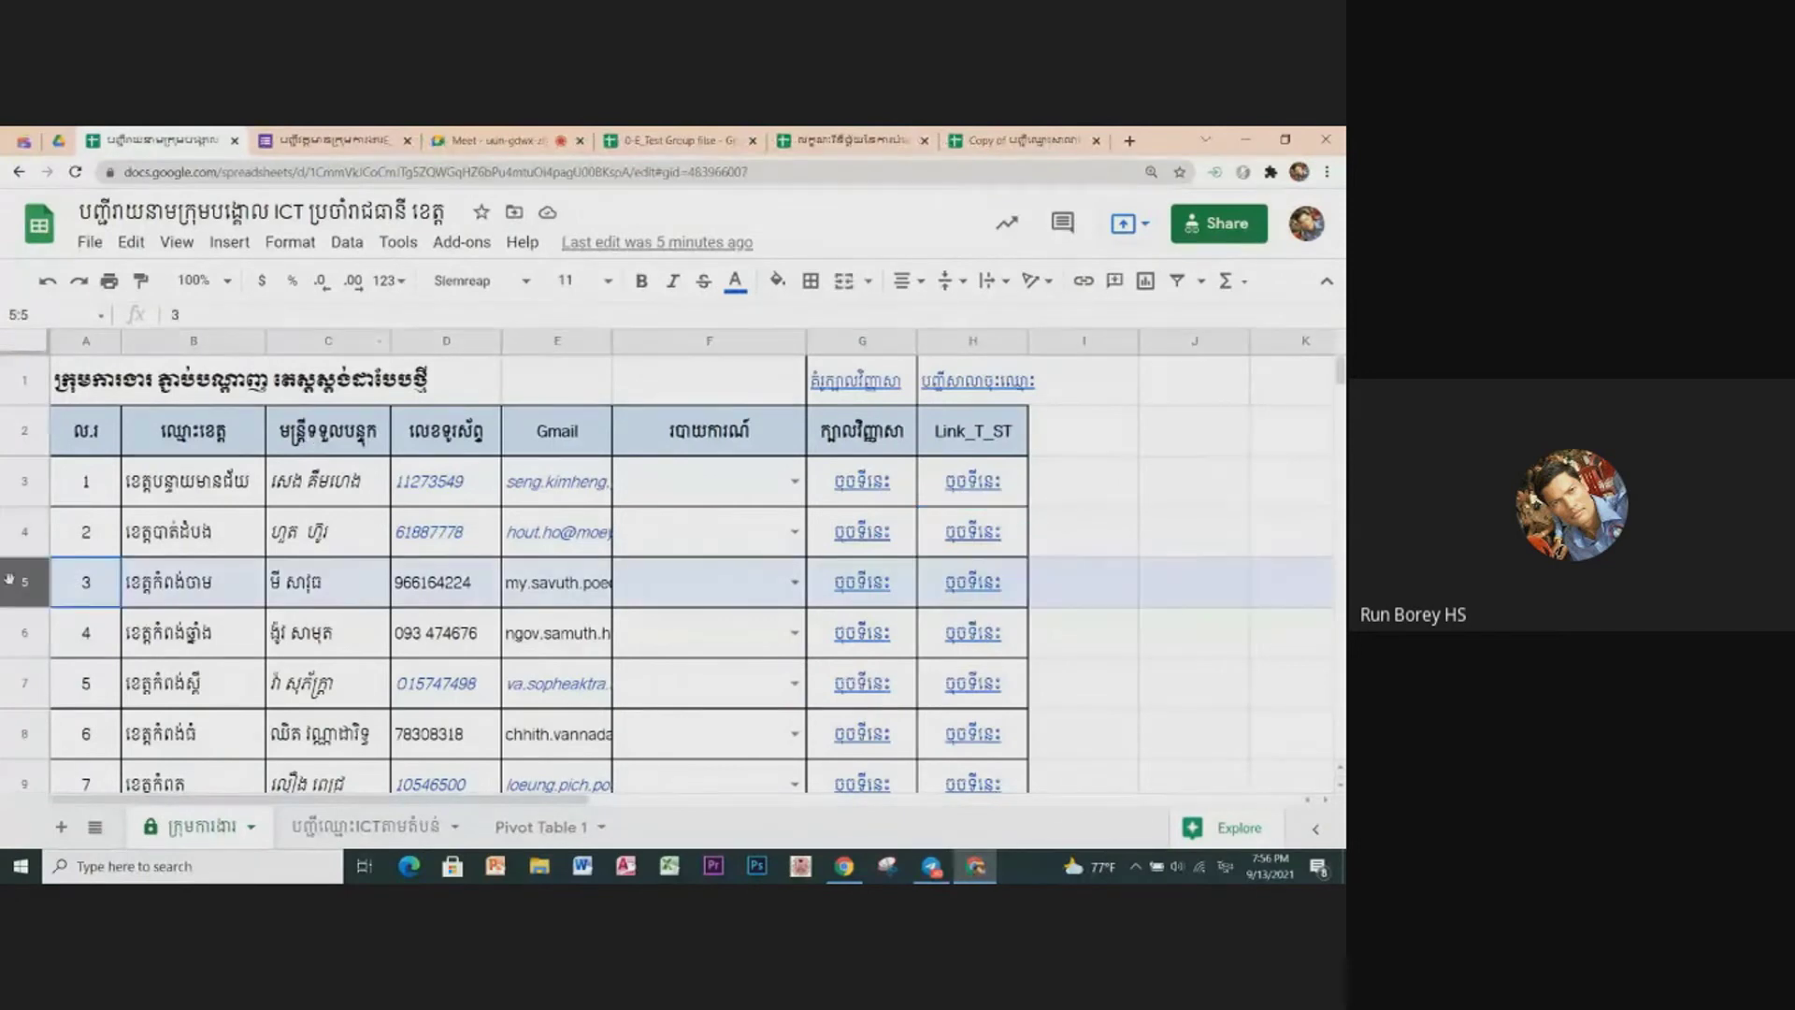
left_click(976, 591)
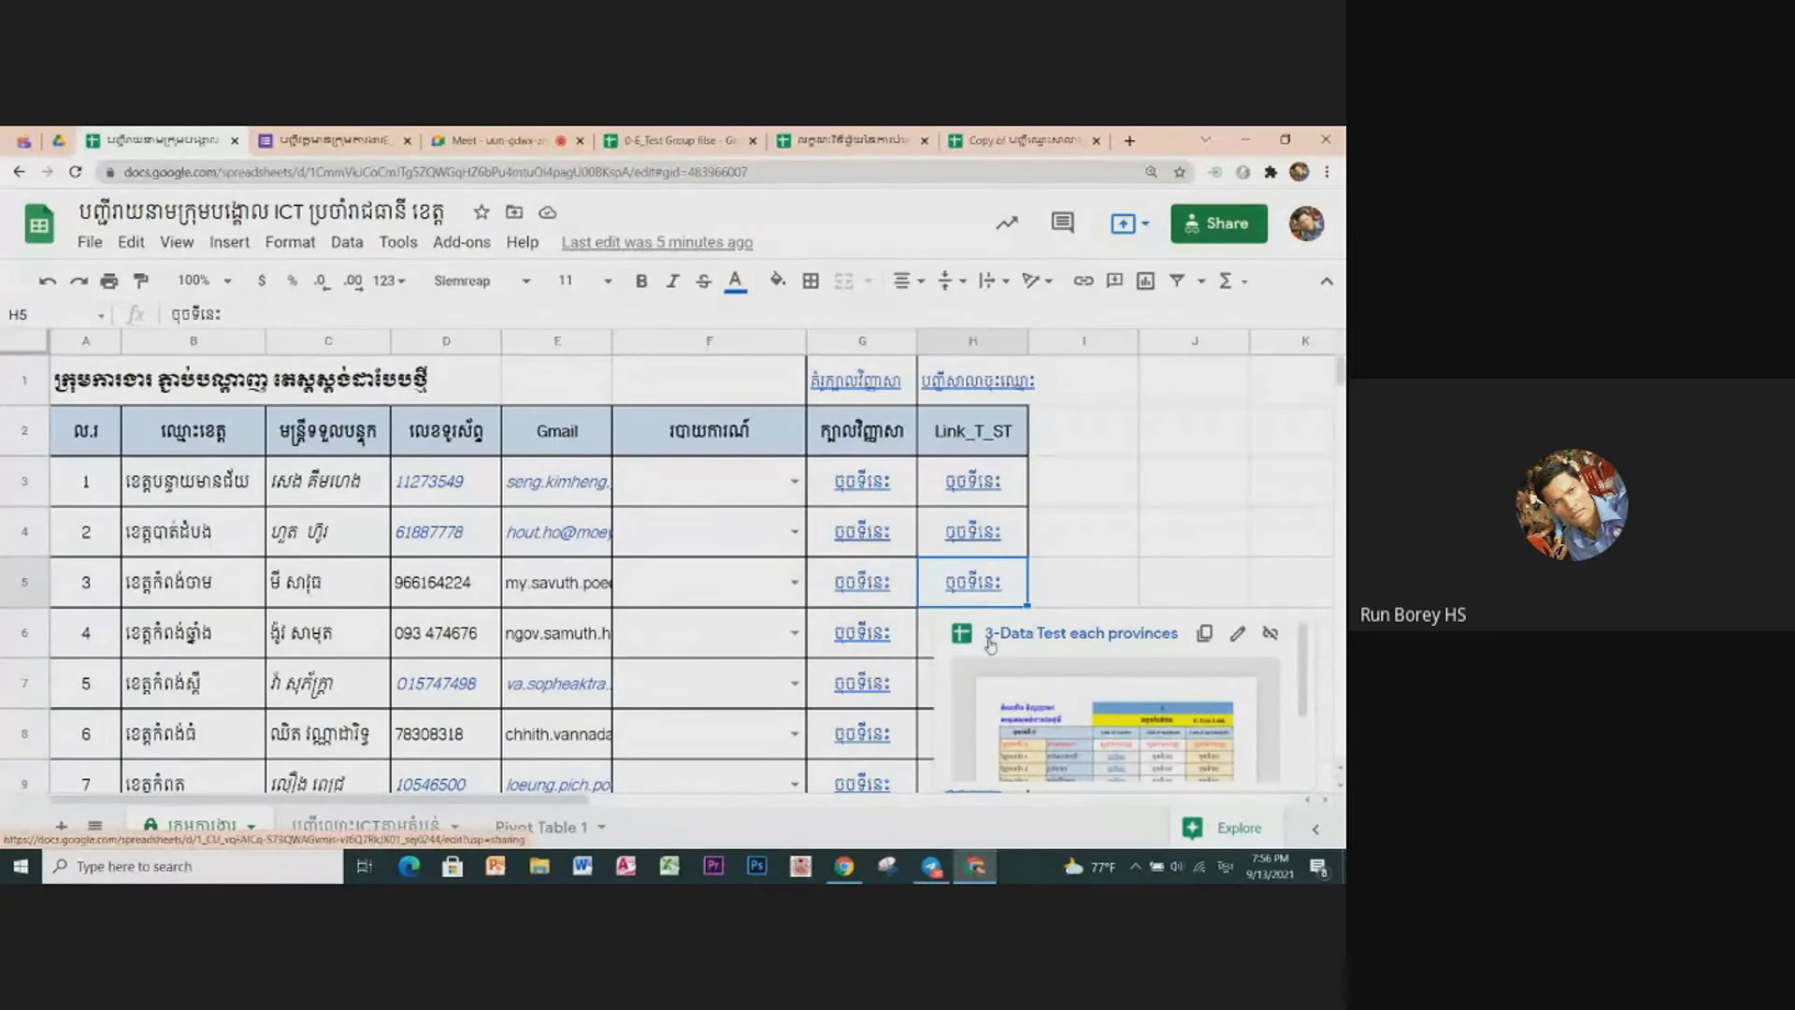
left_click(1049, 636)
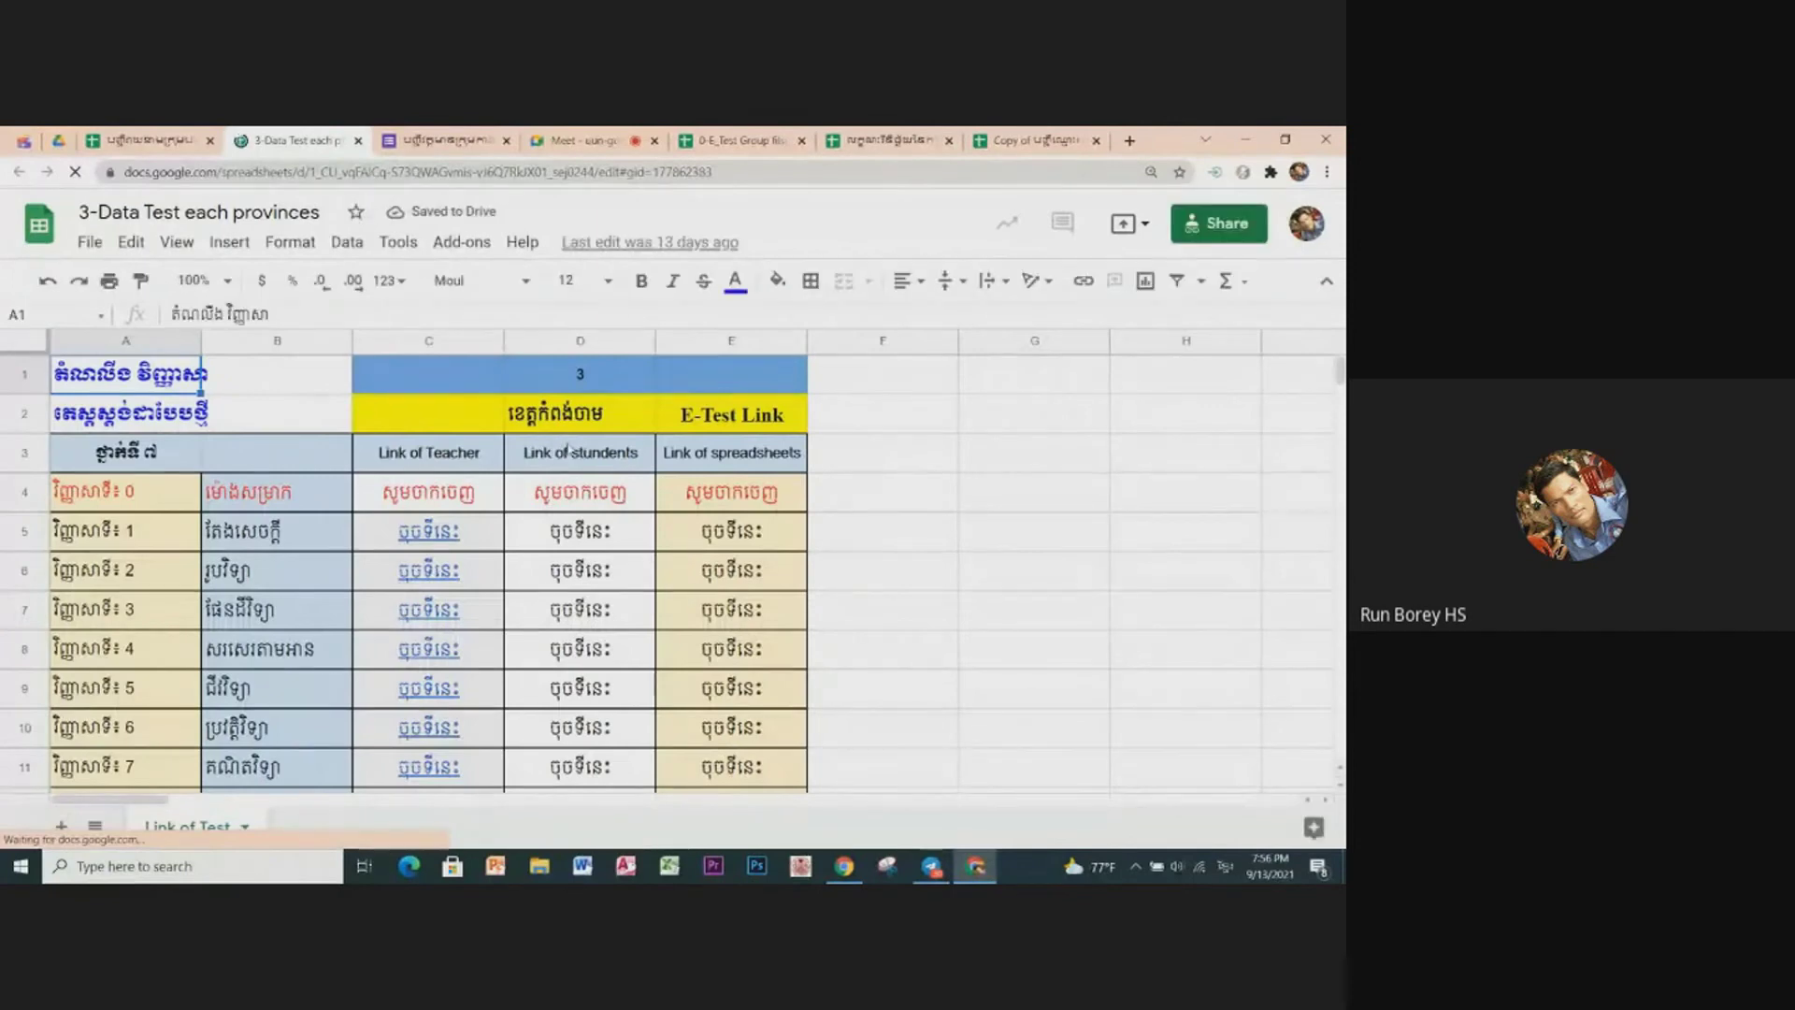
Step: Check the D2 province-name formula, then open the subject 1 teacher form 3_7-LE_Subject Head
left_click(561, 420)
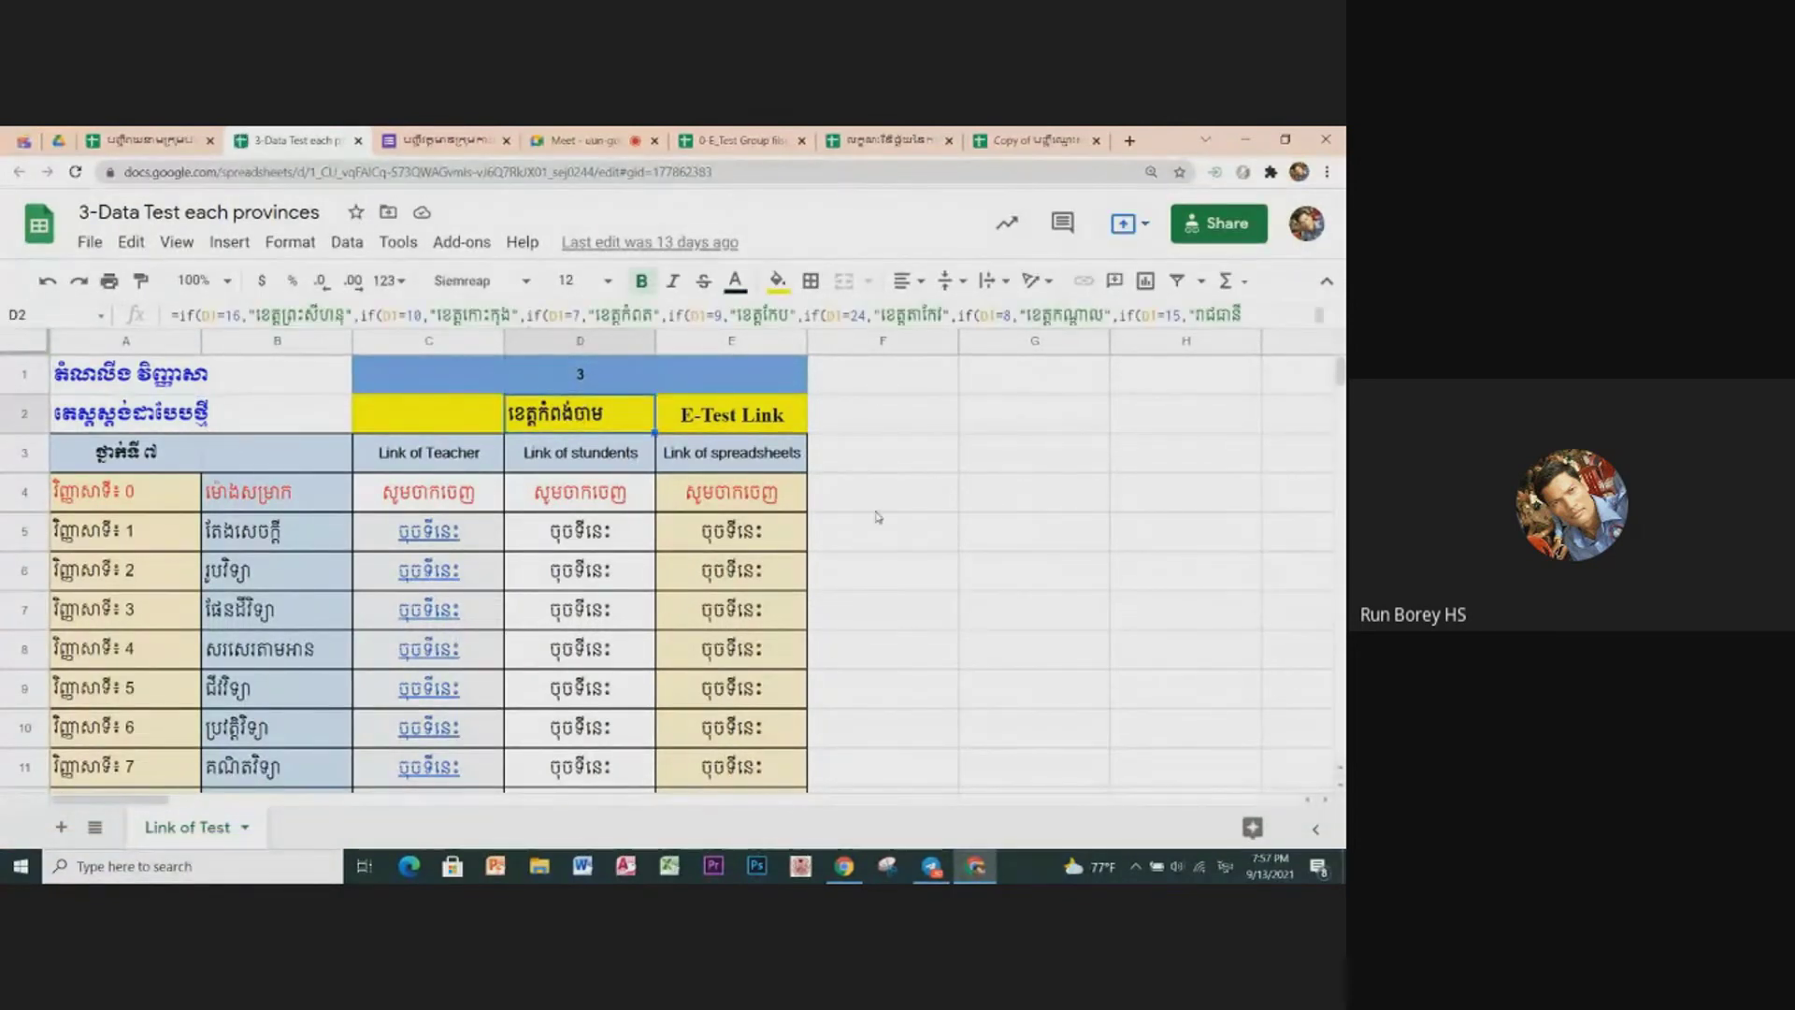
left_click(253, 426)
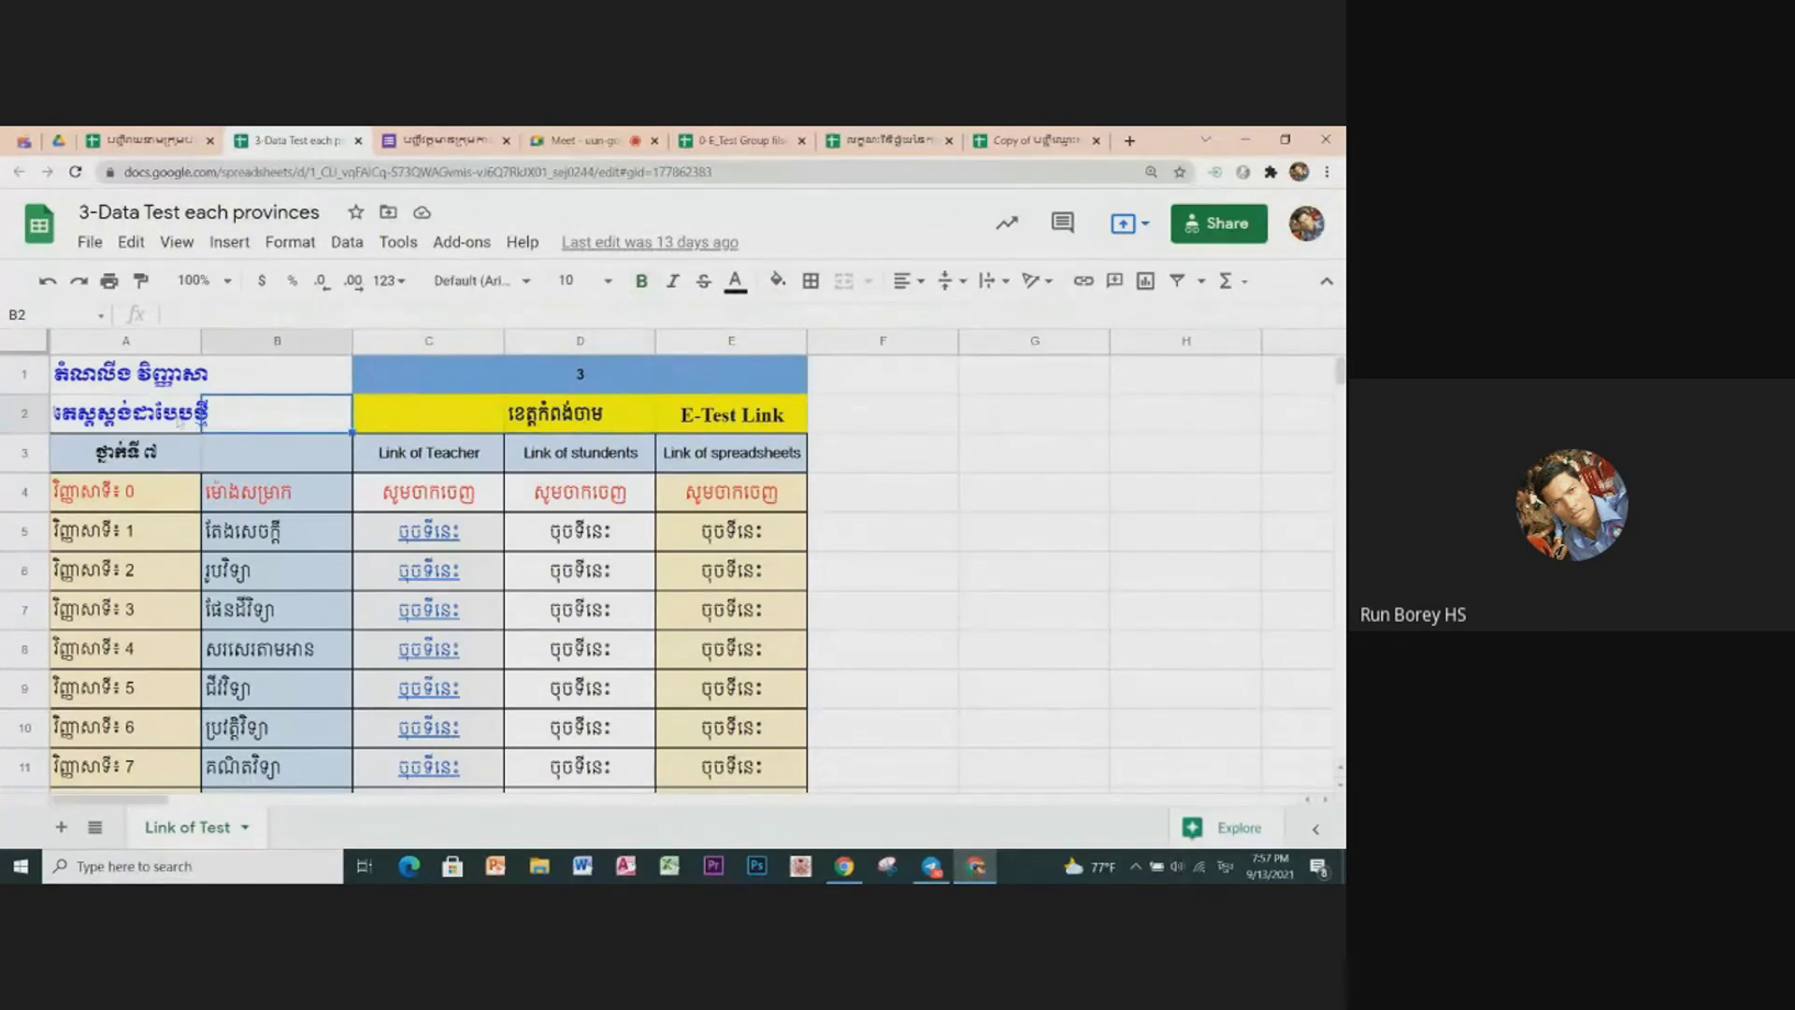
key("shift+space")
left_click(921, 510)
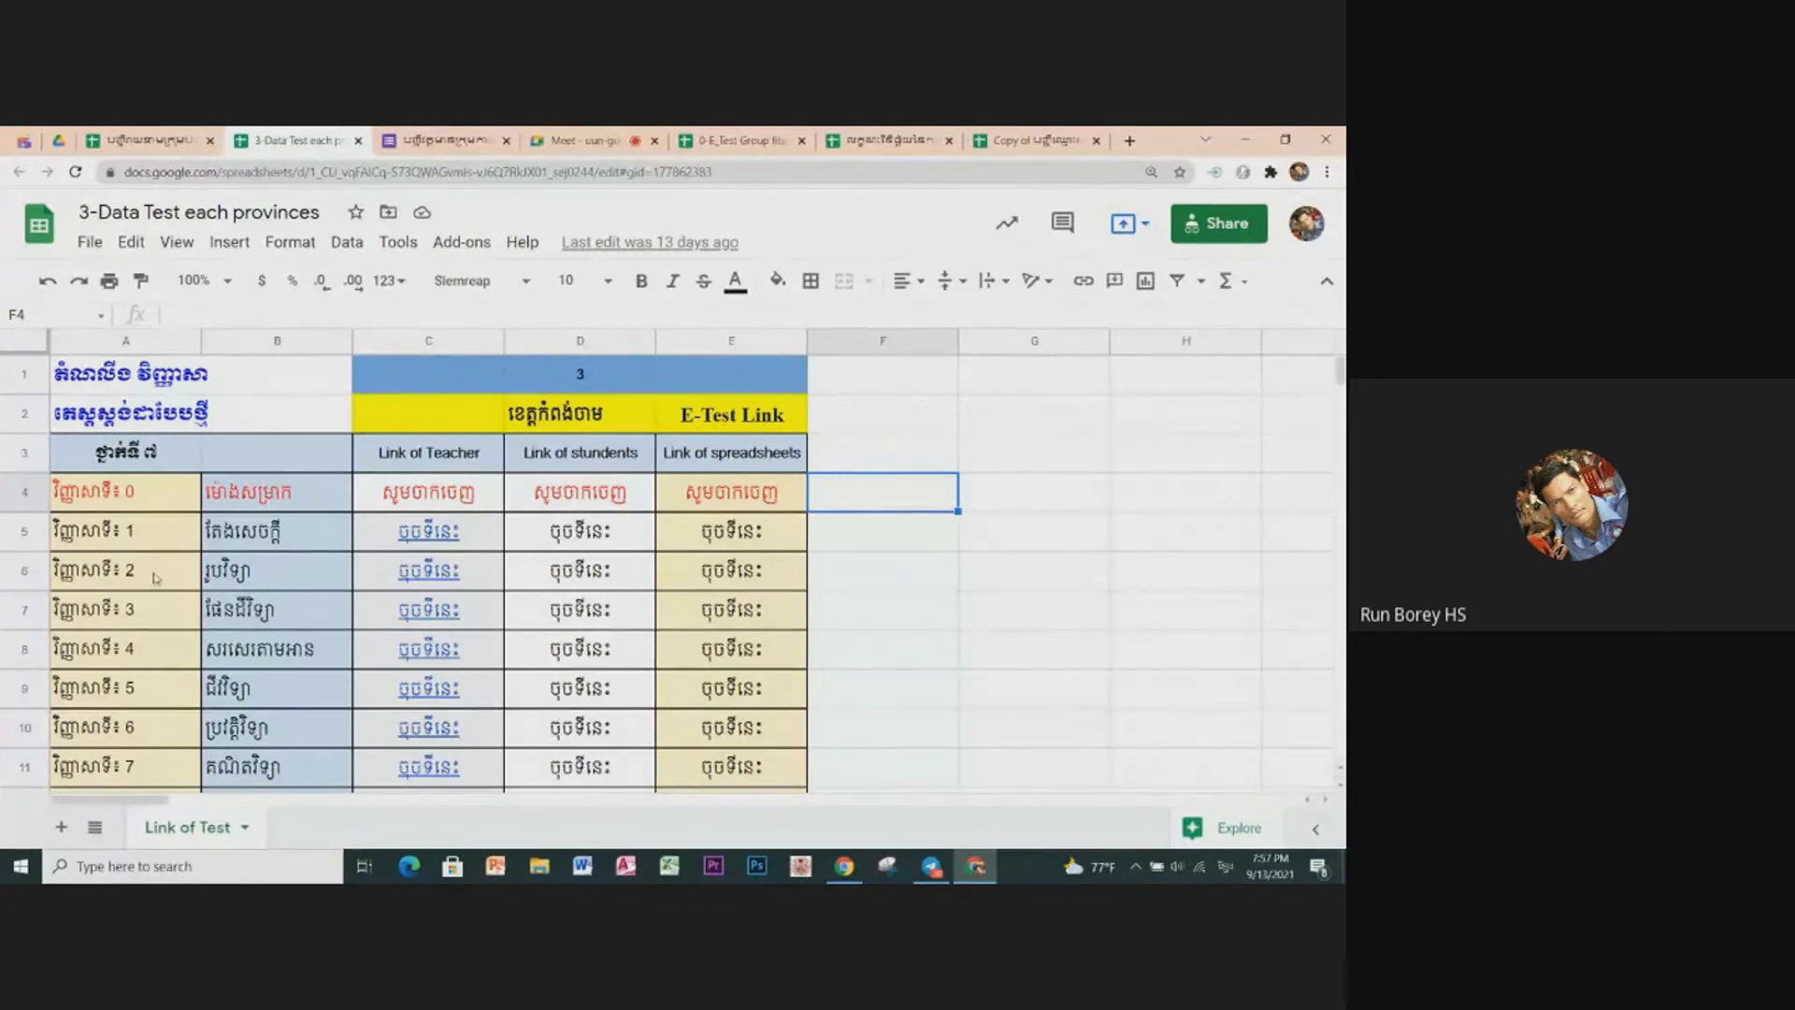
left_click(440, 540)
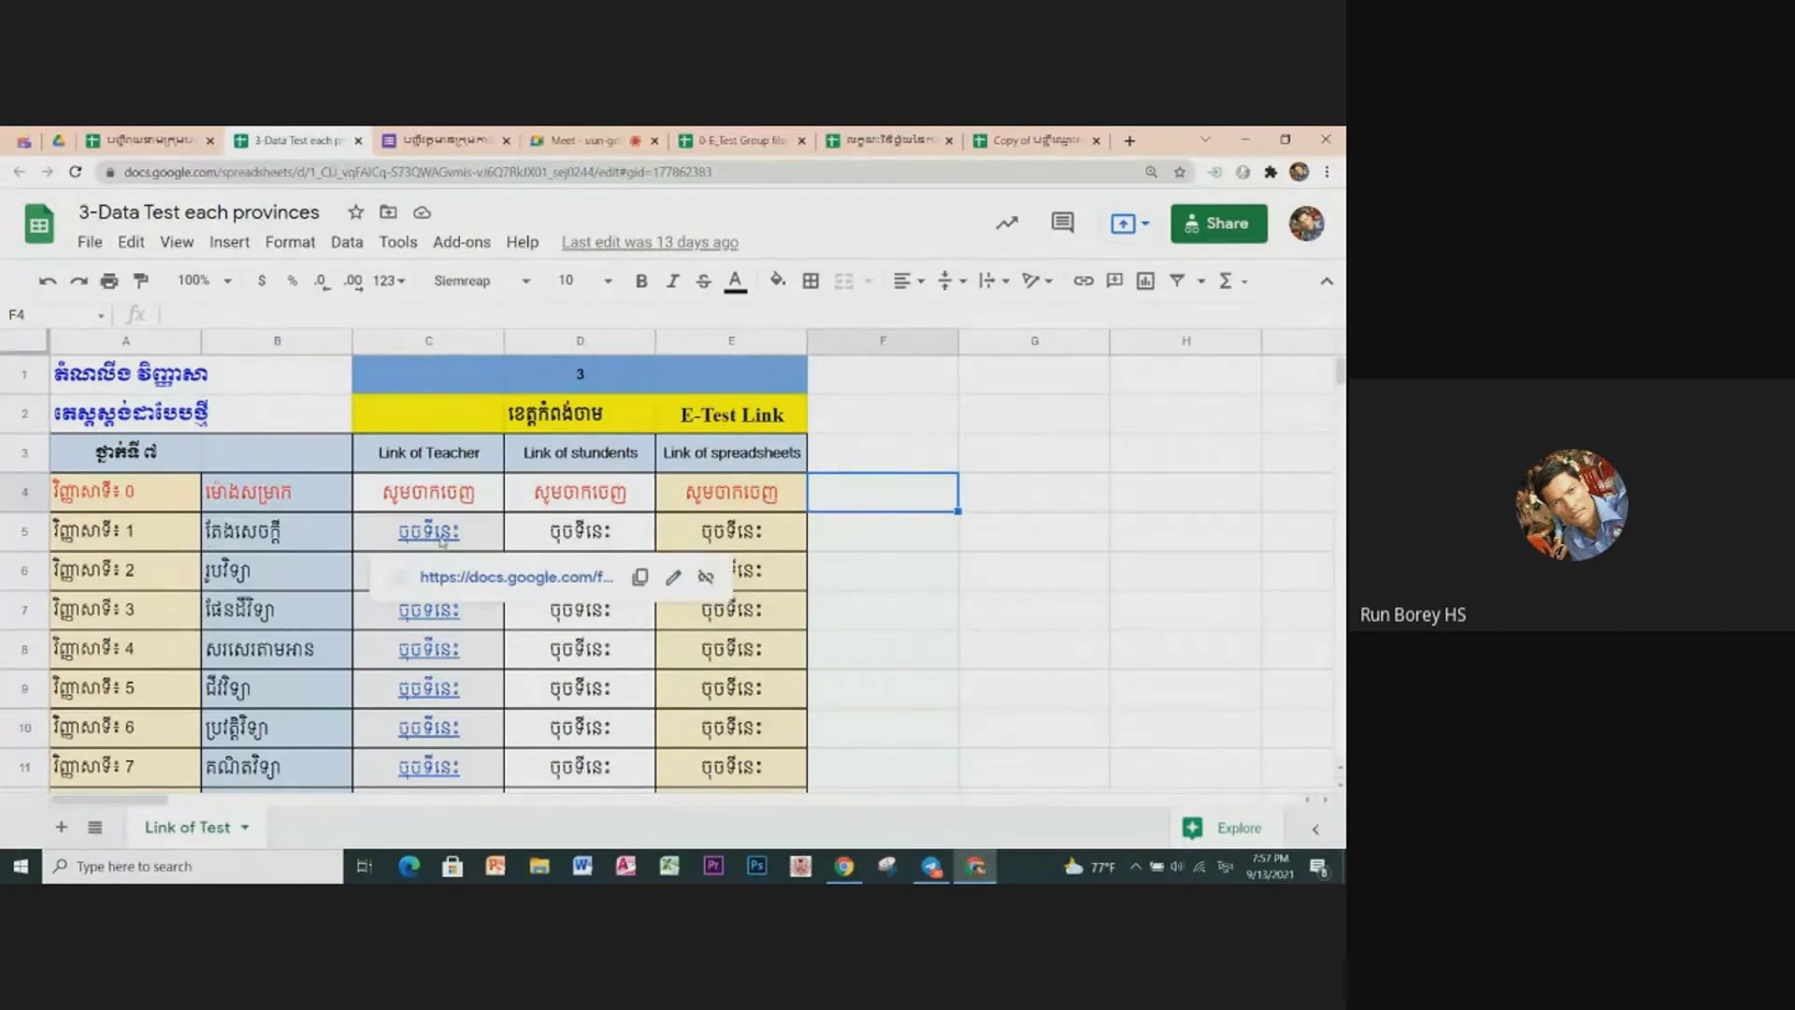
left_click(480, 576)
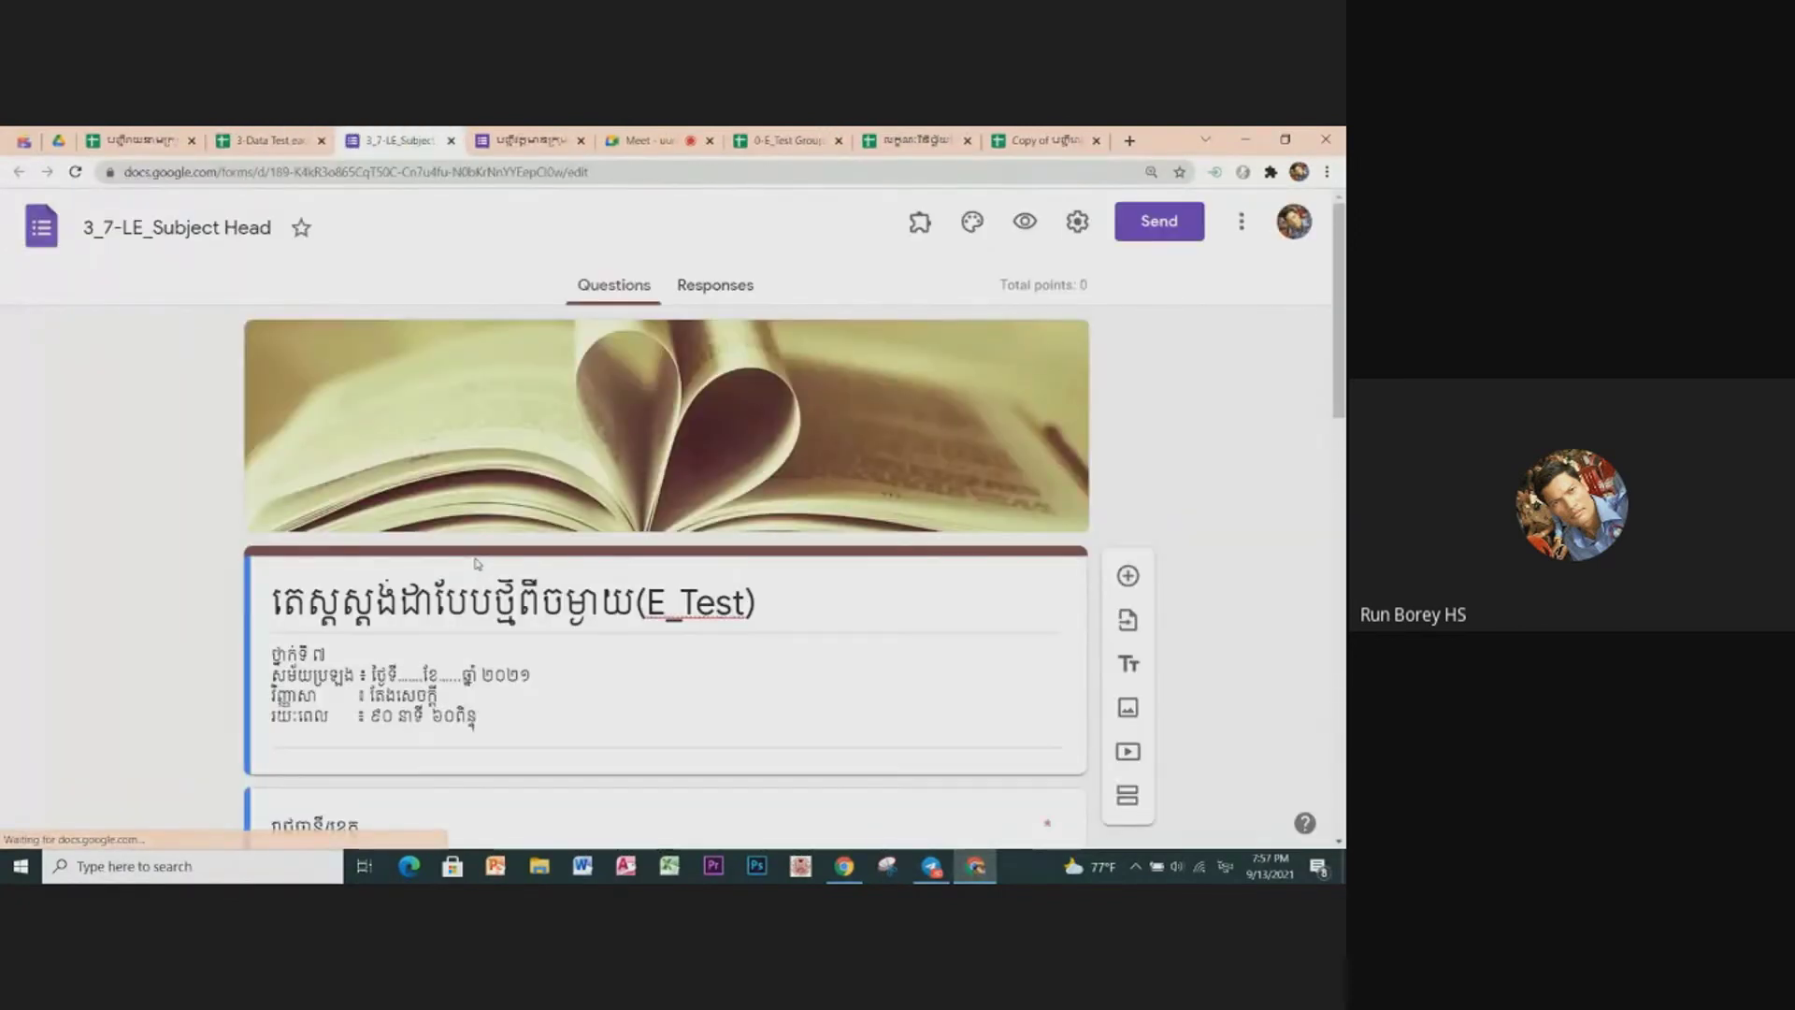
Step: Select the province question in the 3_7-LE_Subject Head form
scroll(432, 589, "down", 3)
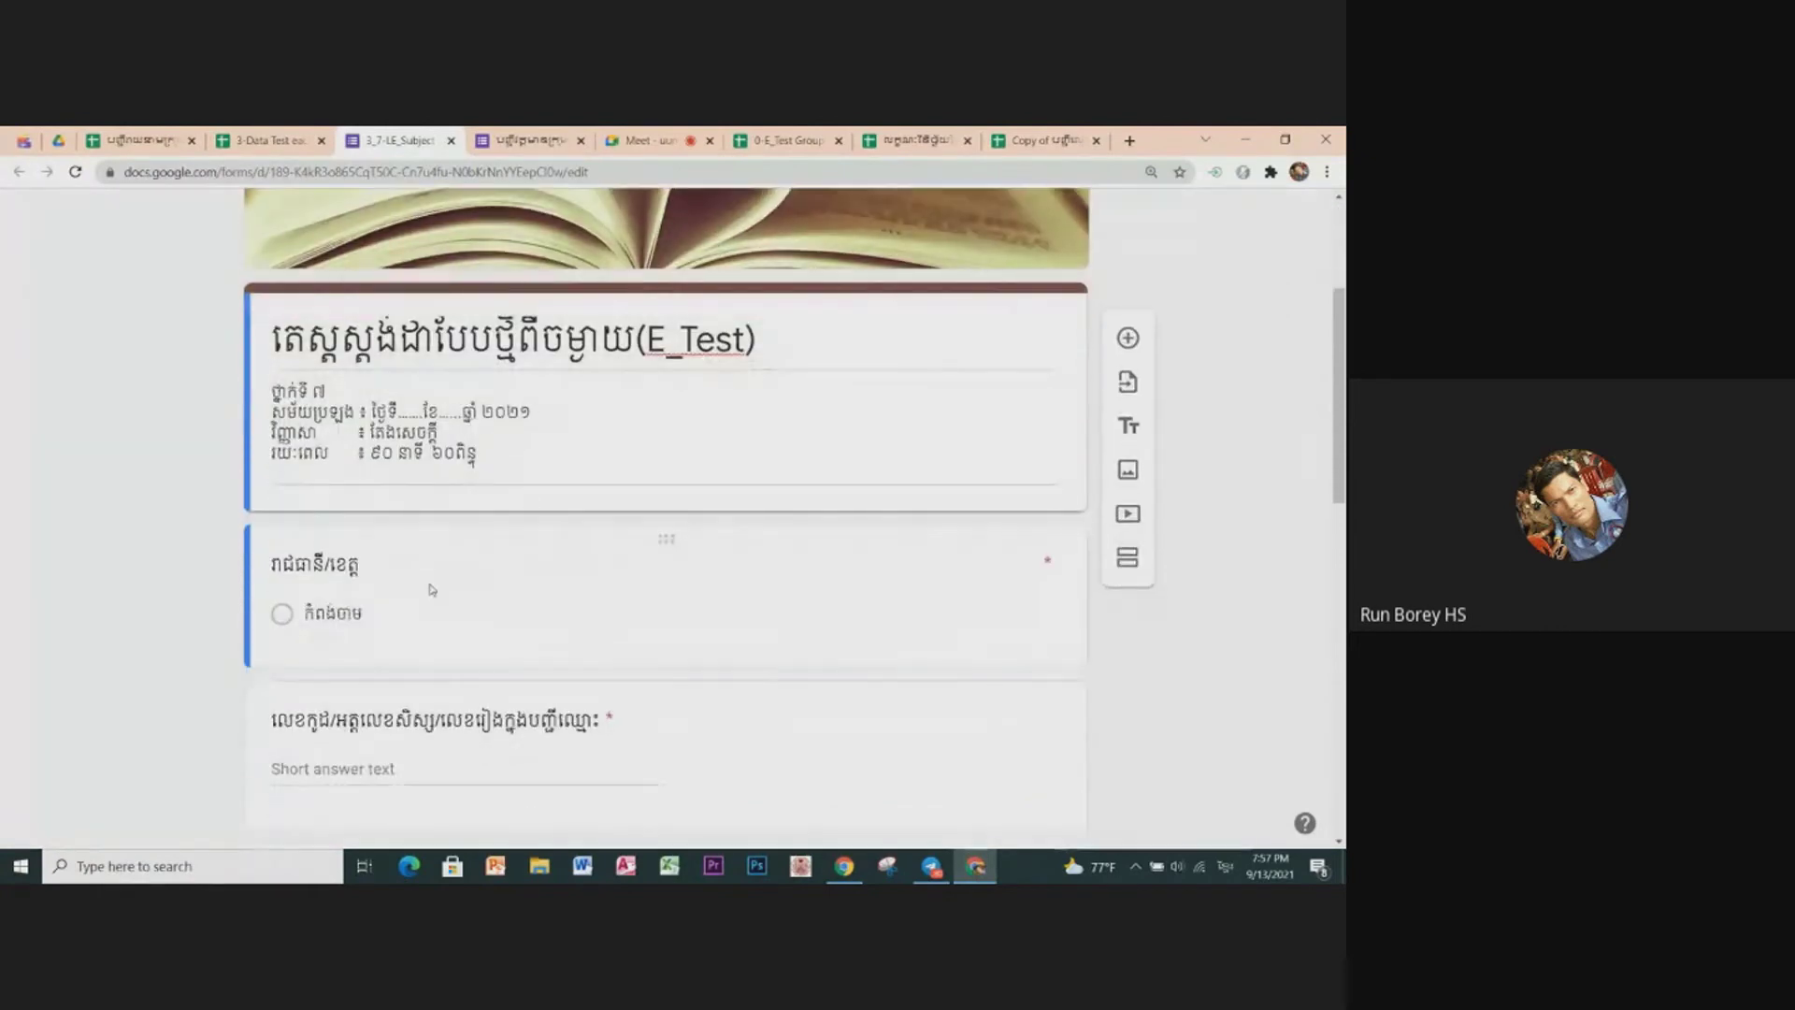
left_click(396, 618)
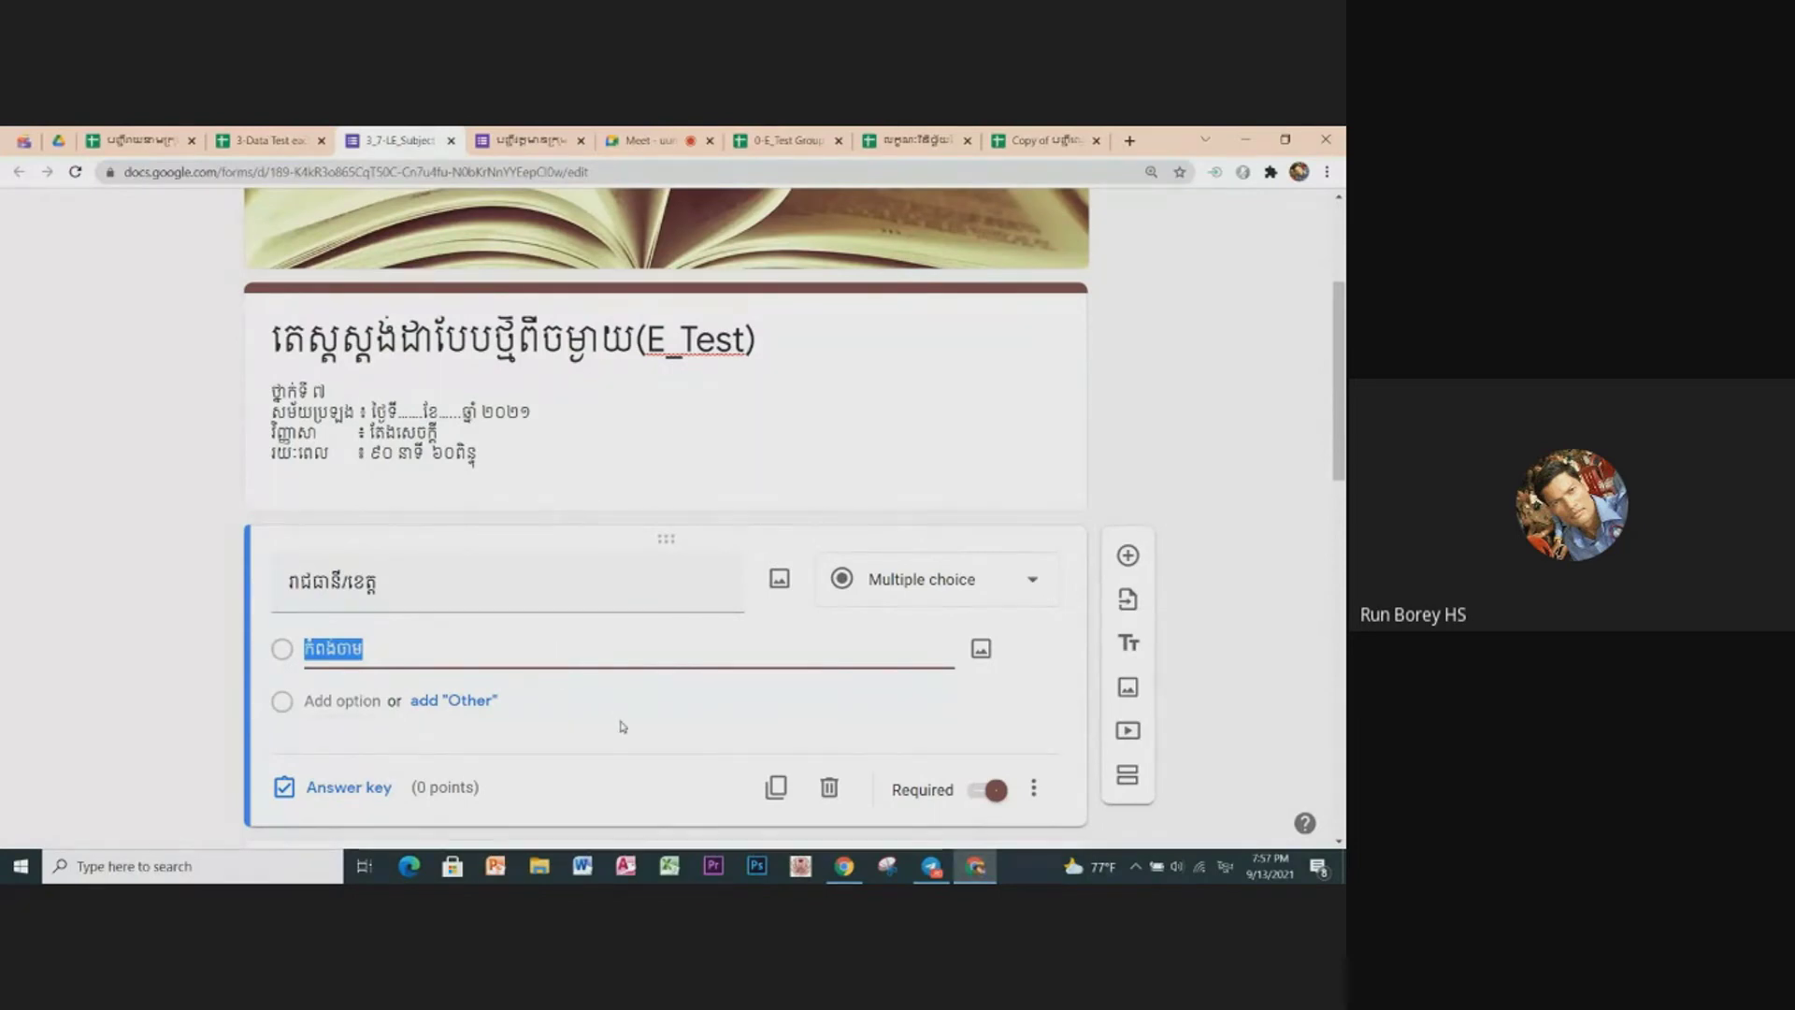
triple_click(681, 585)
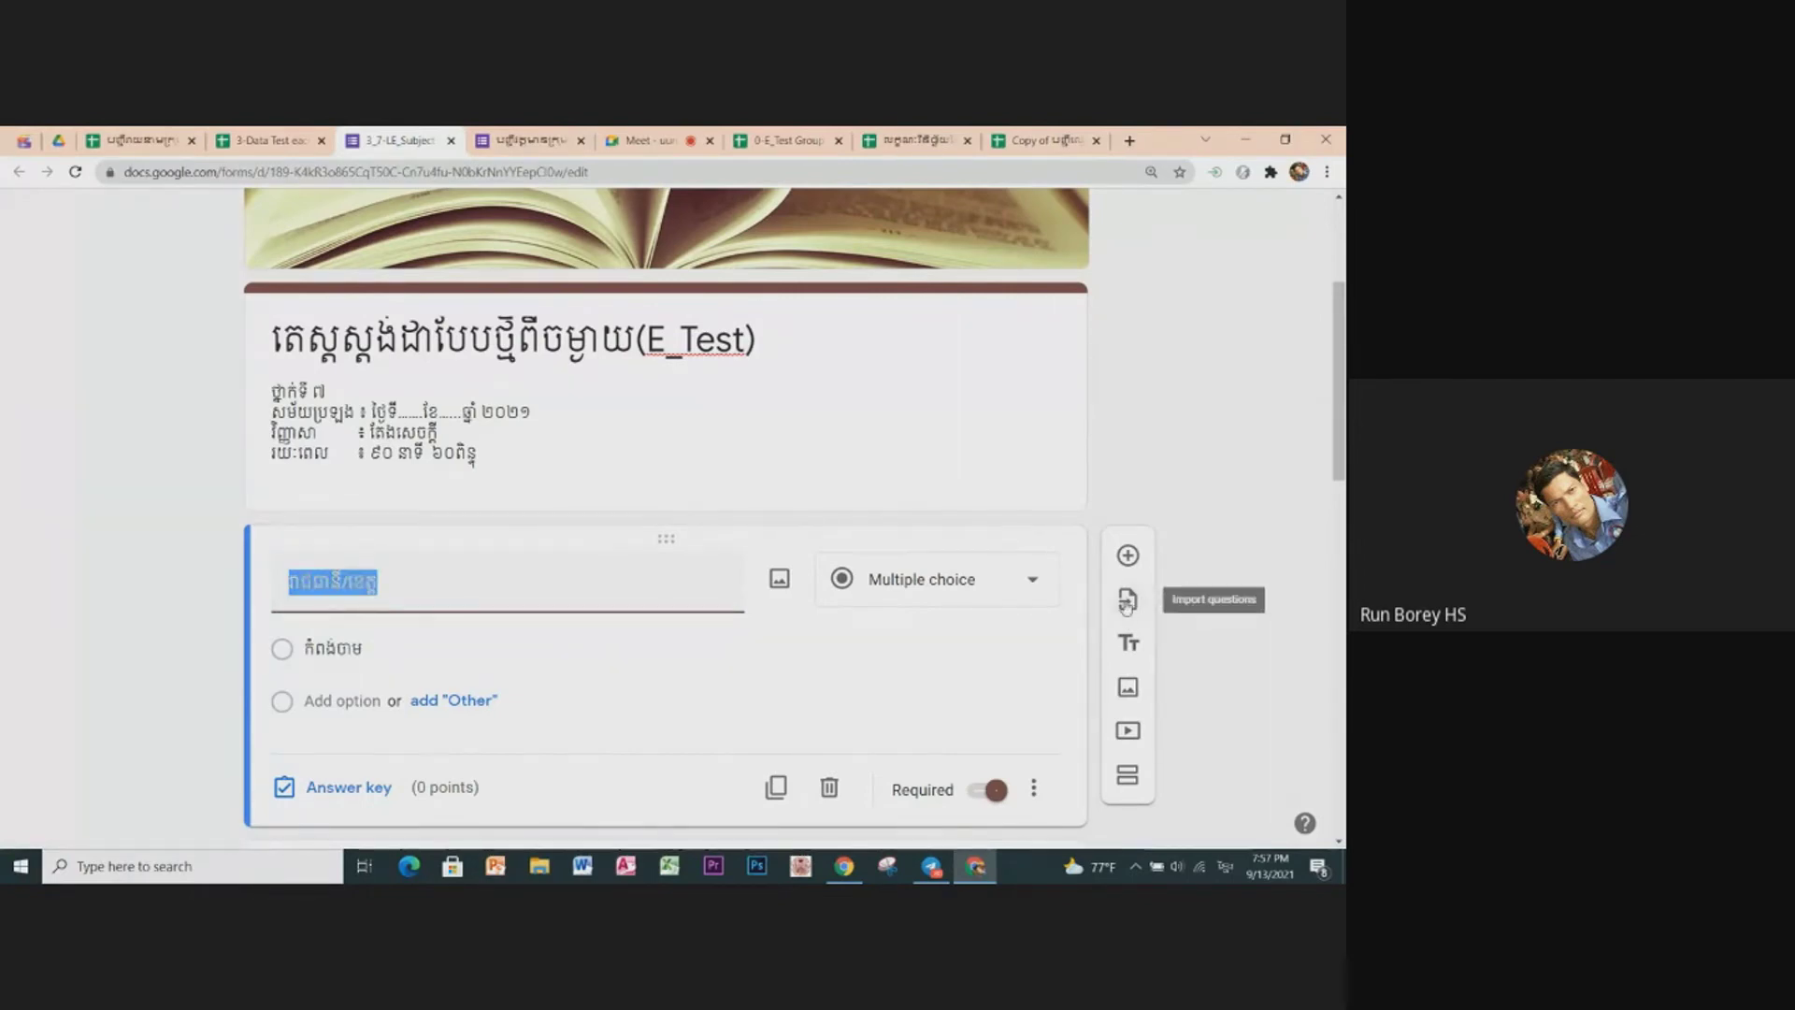
Step: Import from 3-Subject Head (searched '3') every question except the province one
left_click(1126, 602)
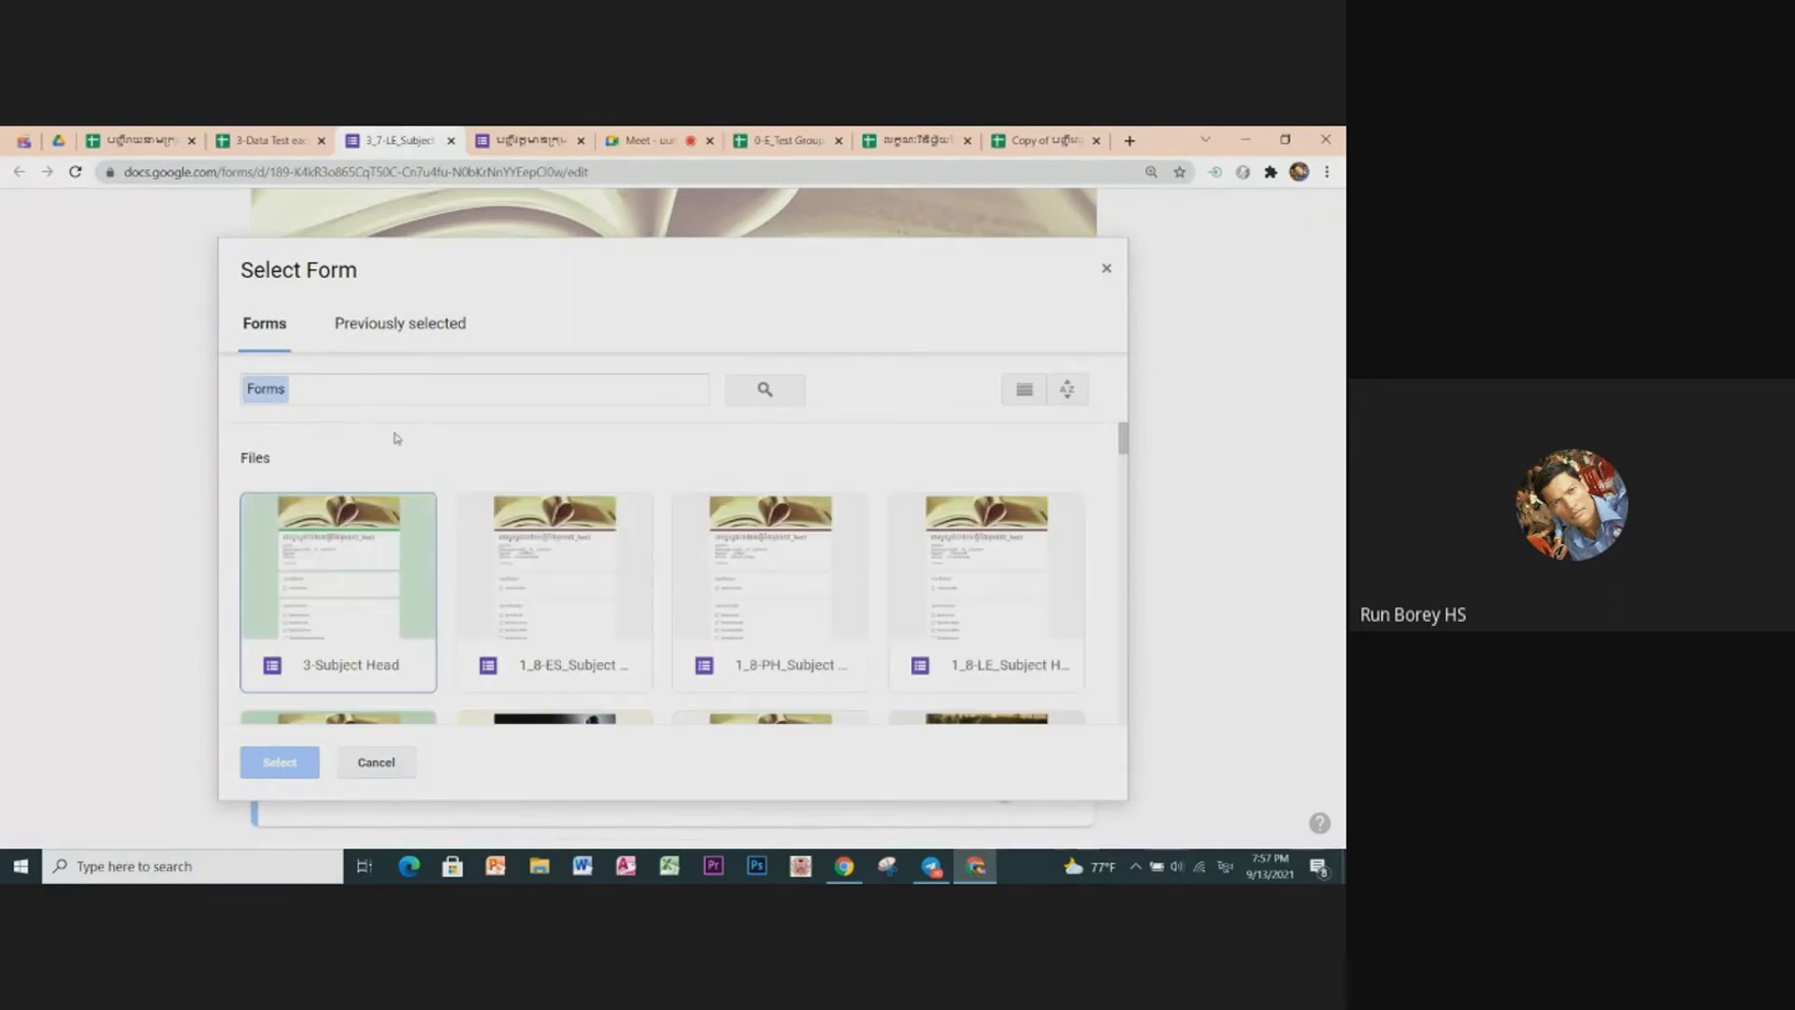
left_click(335, 396)
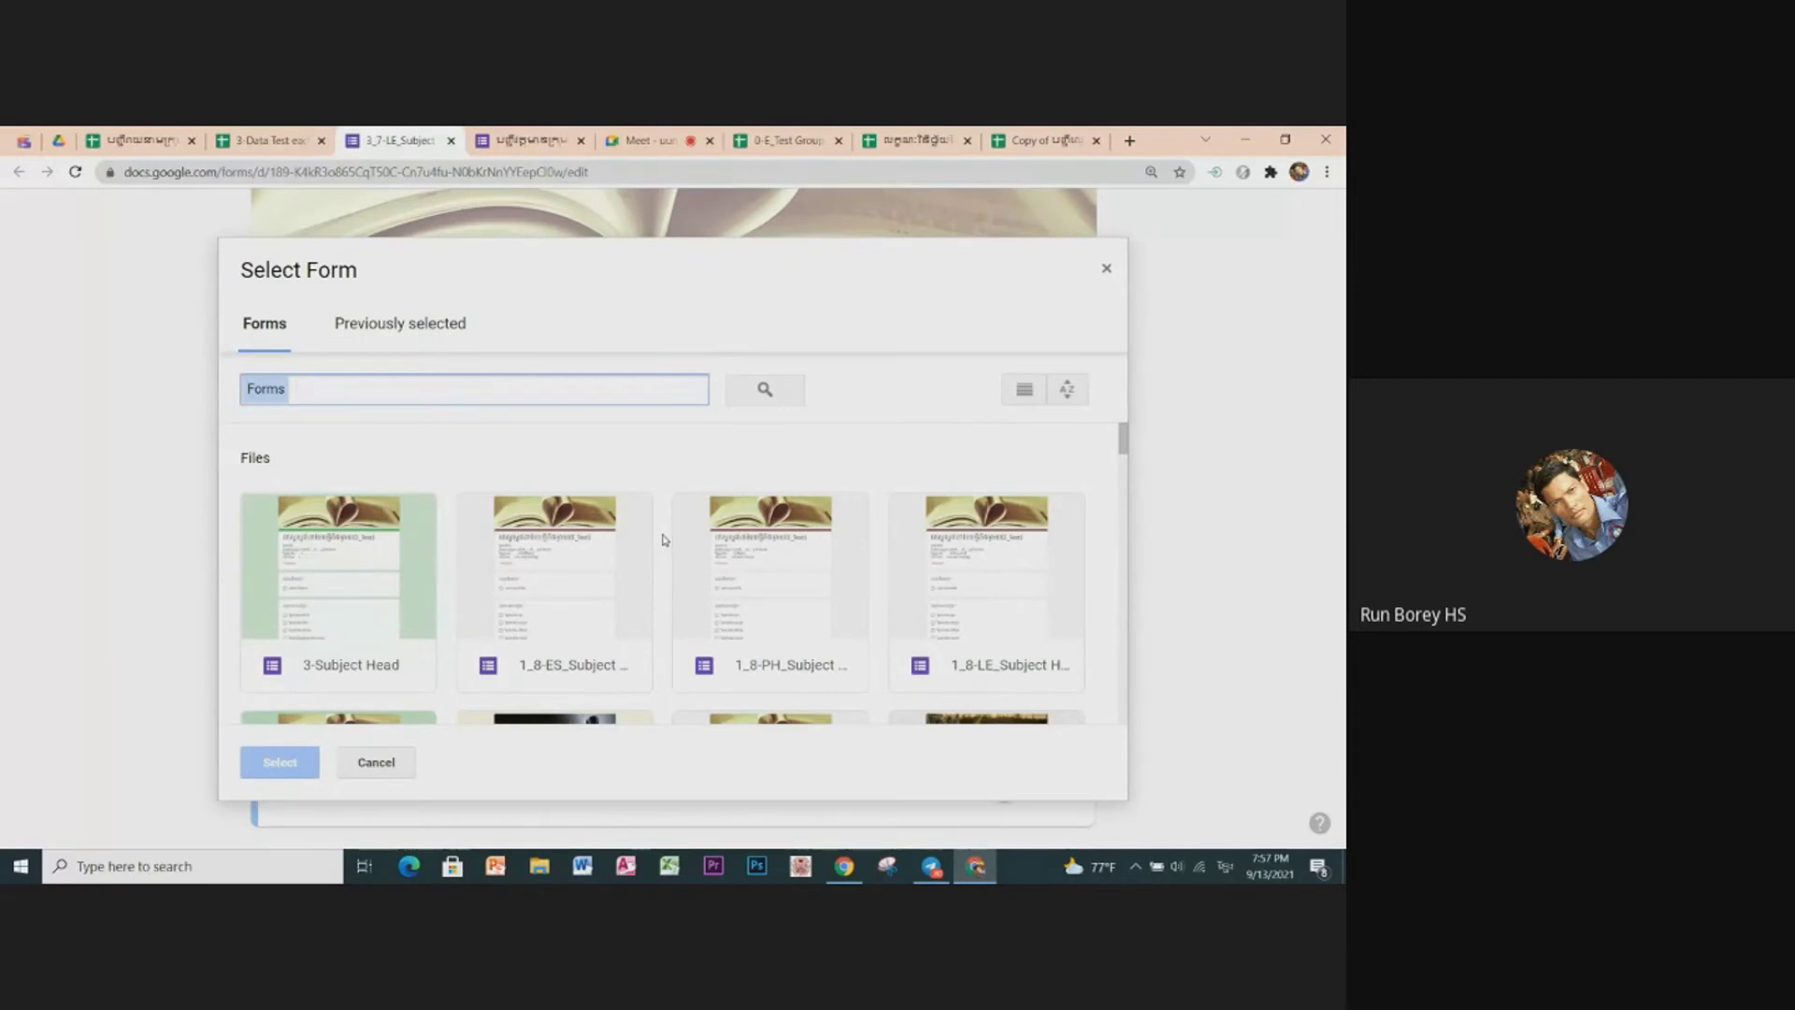
type("3")
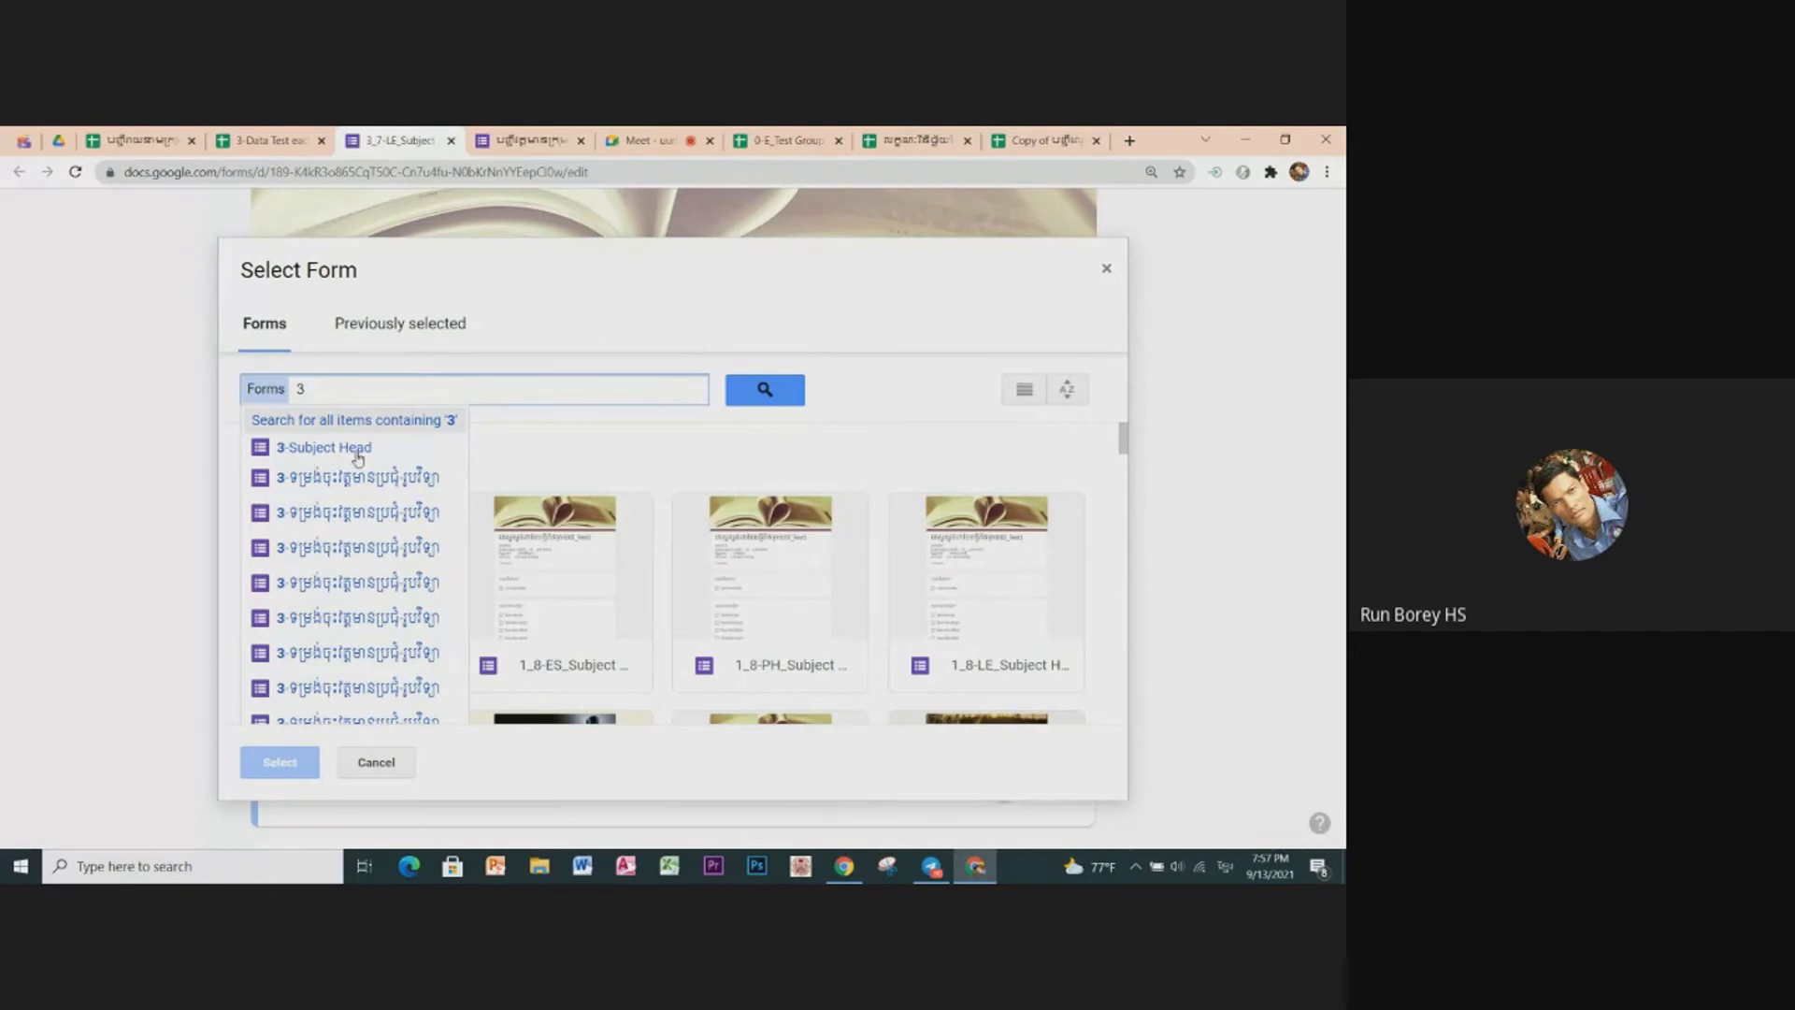
left_click(286, 449)
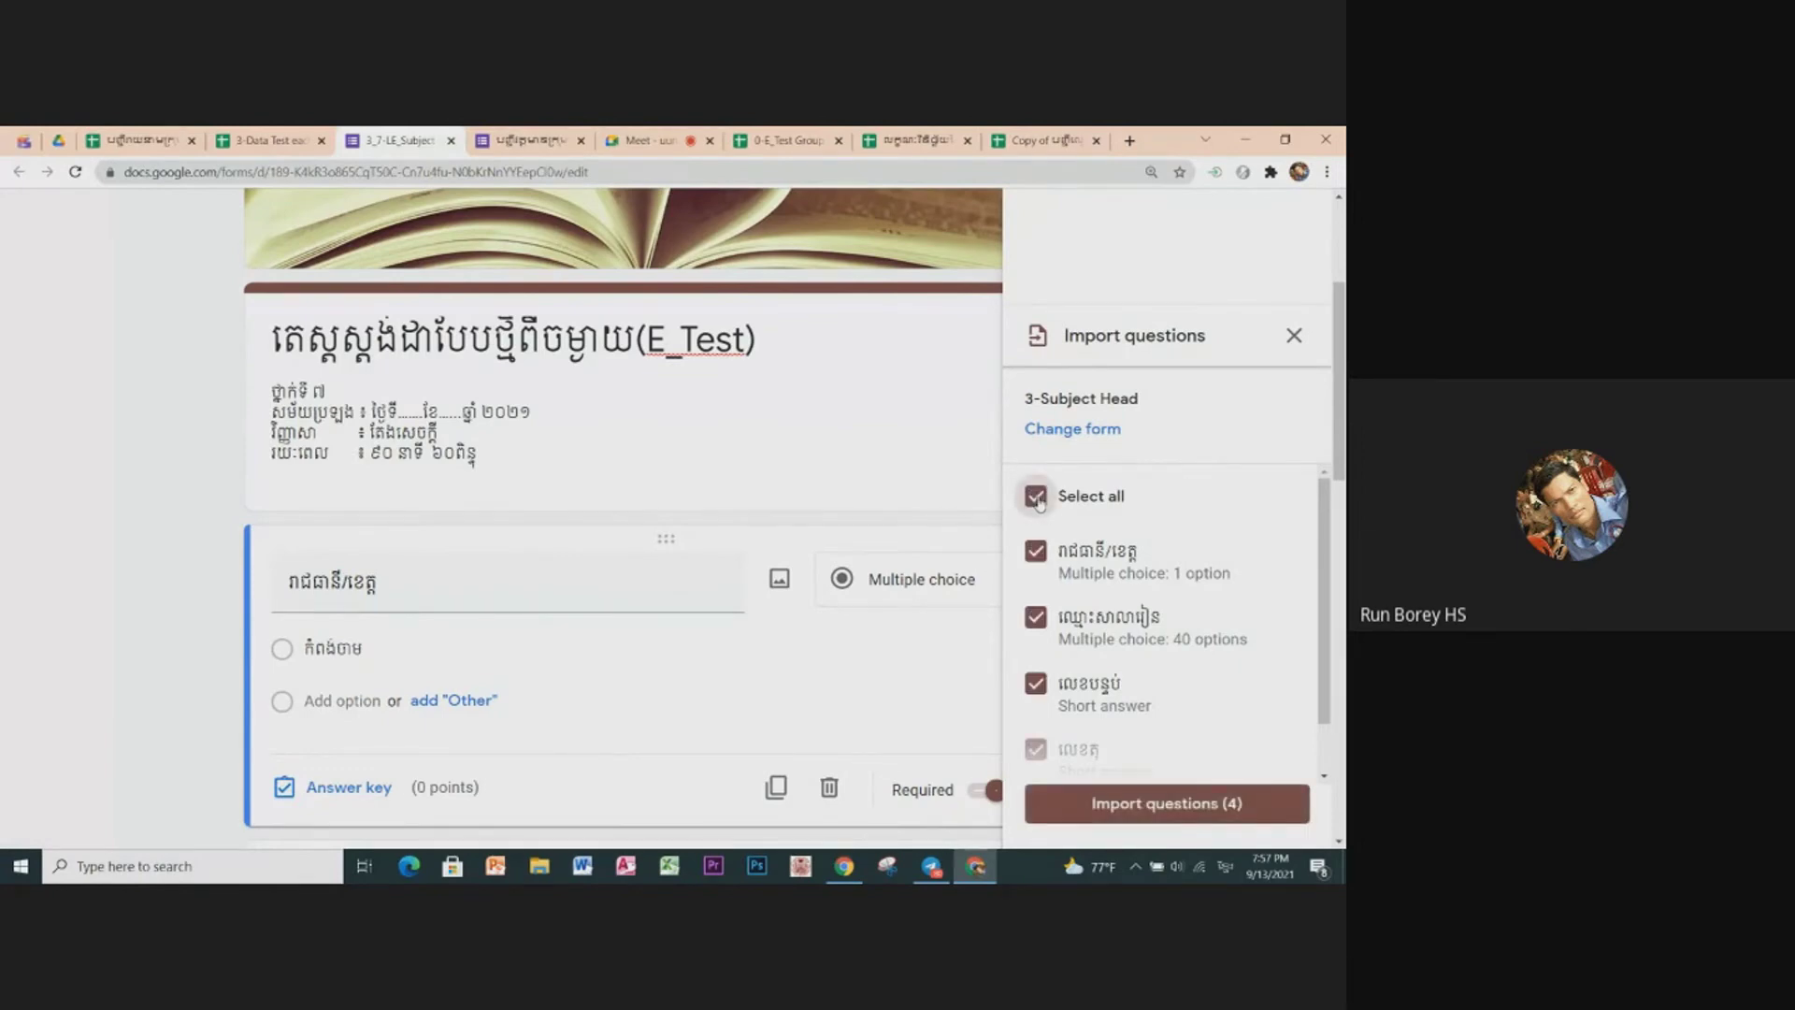
left_click(1036, 551)
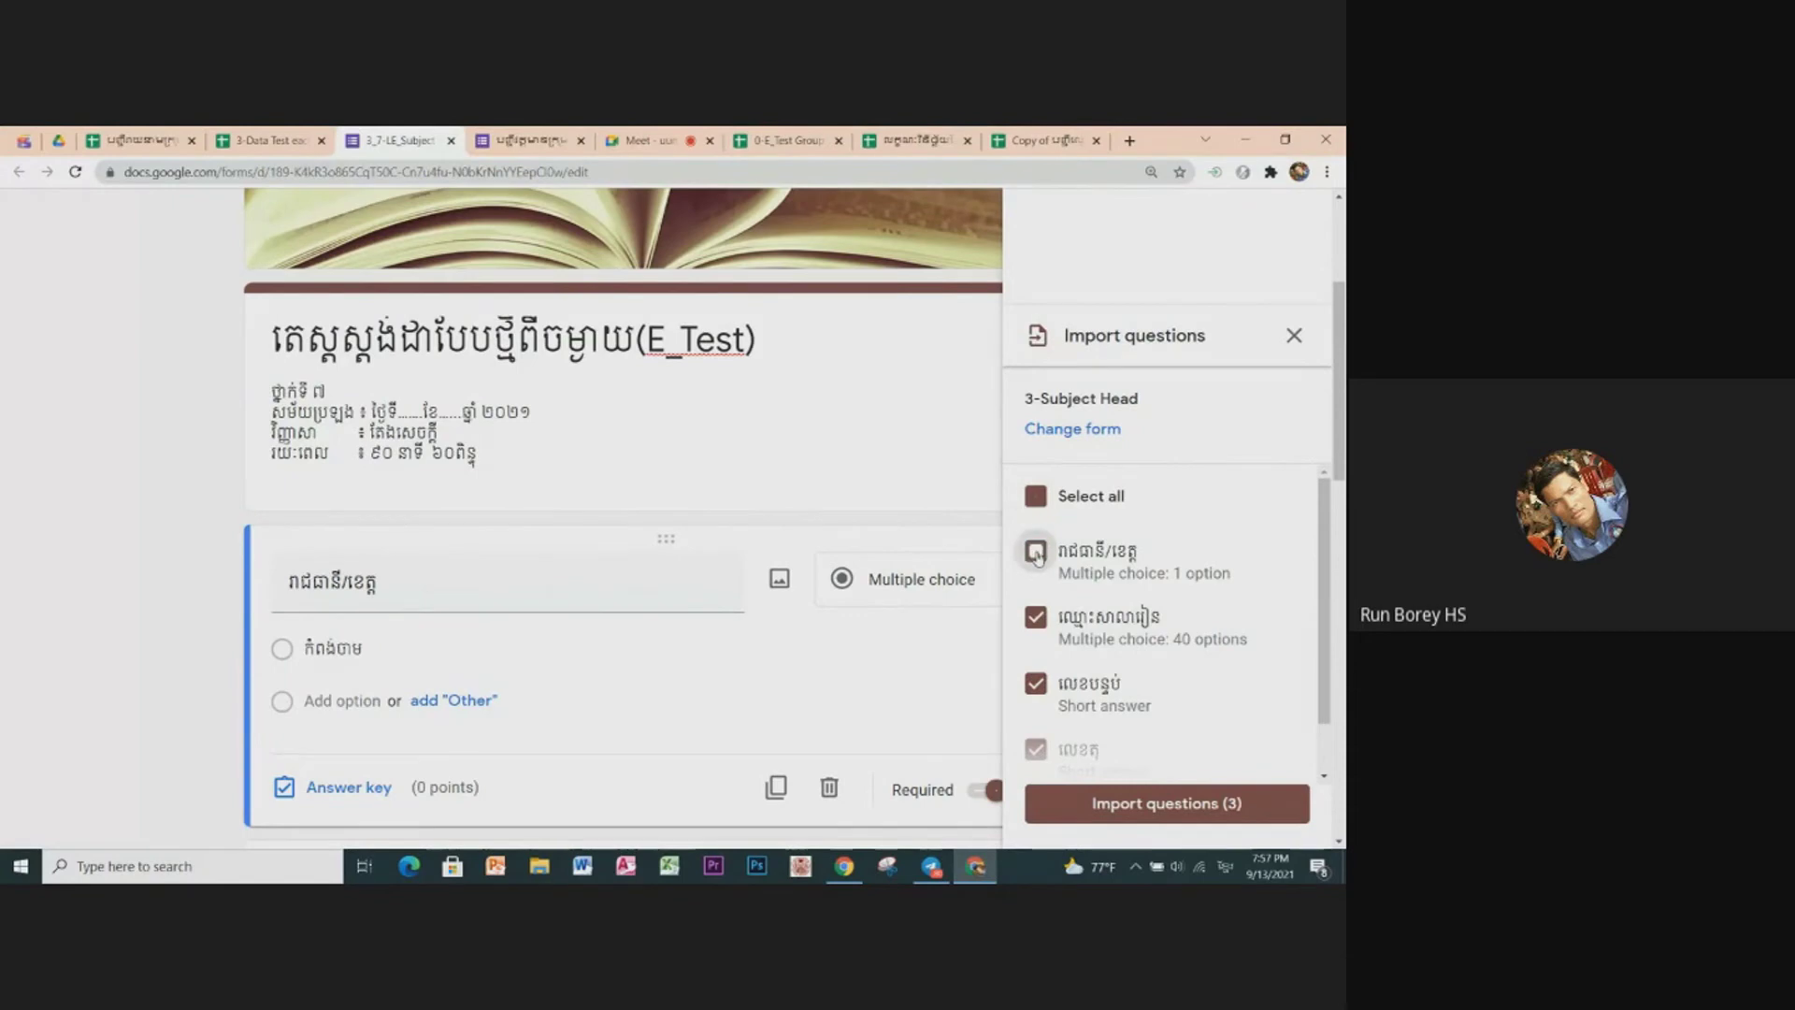
left_click(1170, 806)
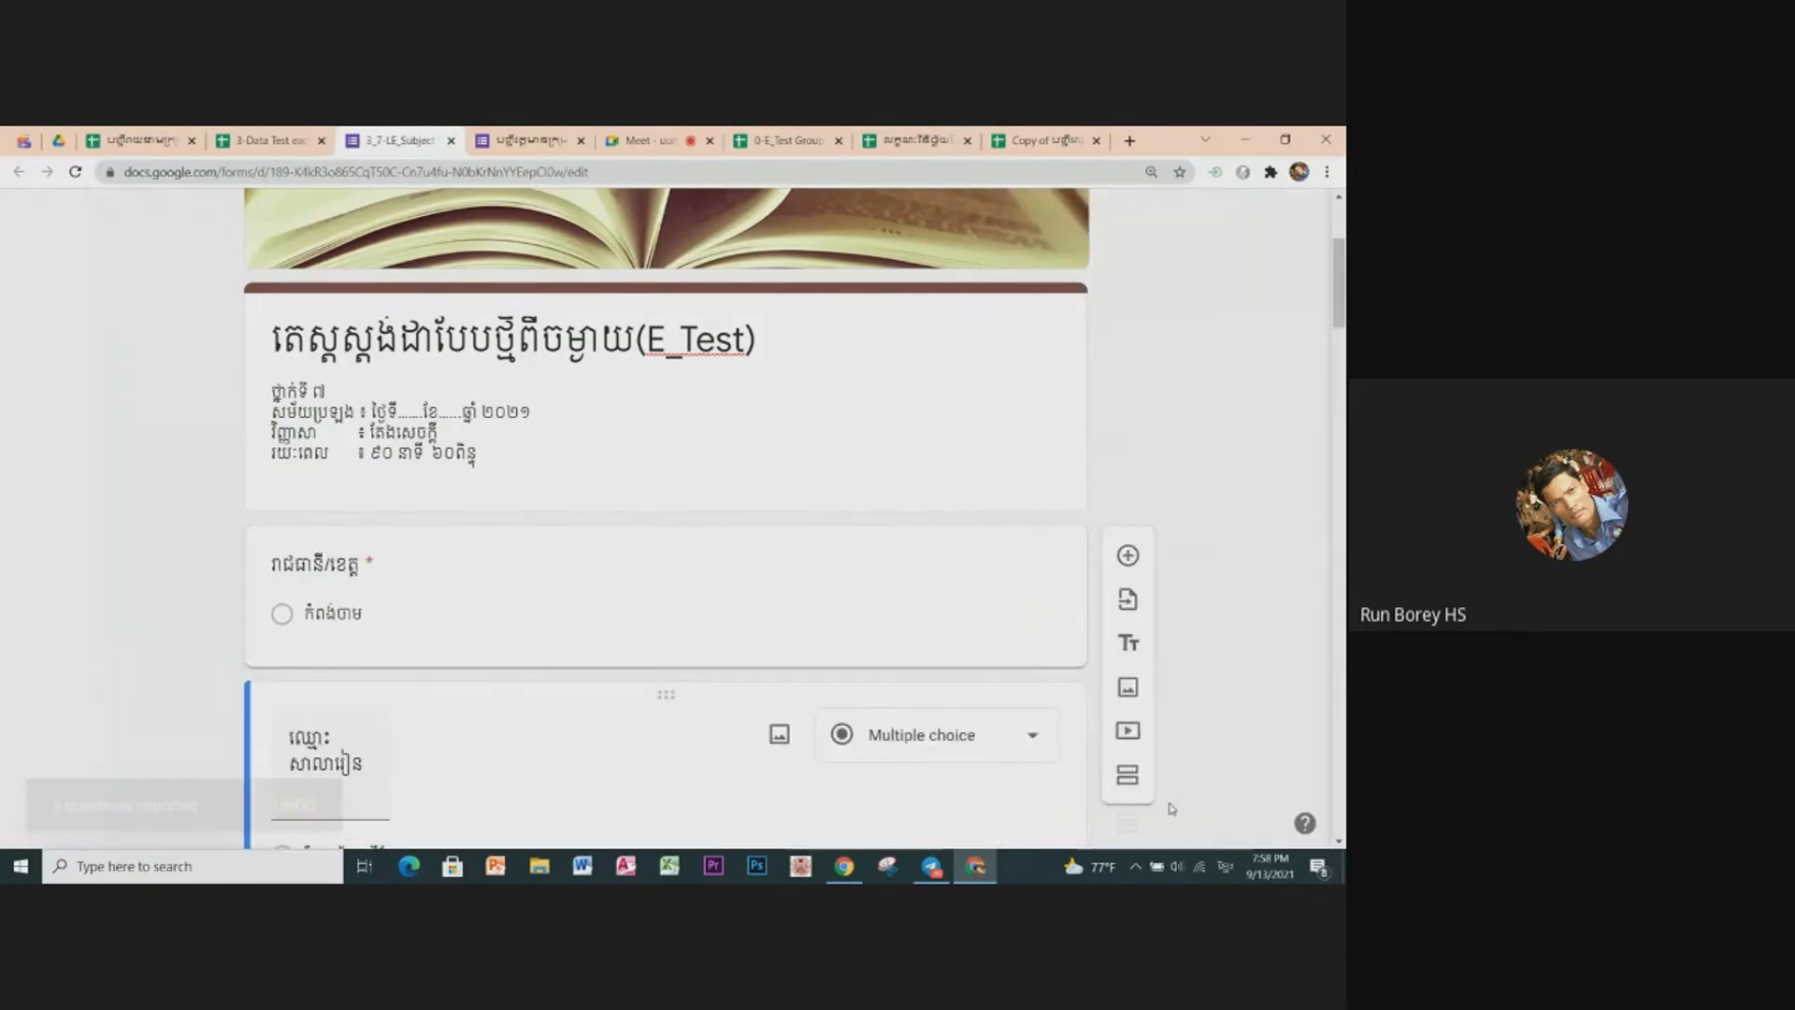
Step: Review the imported questions through the form, undoing one edit, then close the form
scroll(607, 670, "down", 1)
scroll(581, 662, "down", 1)
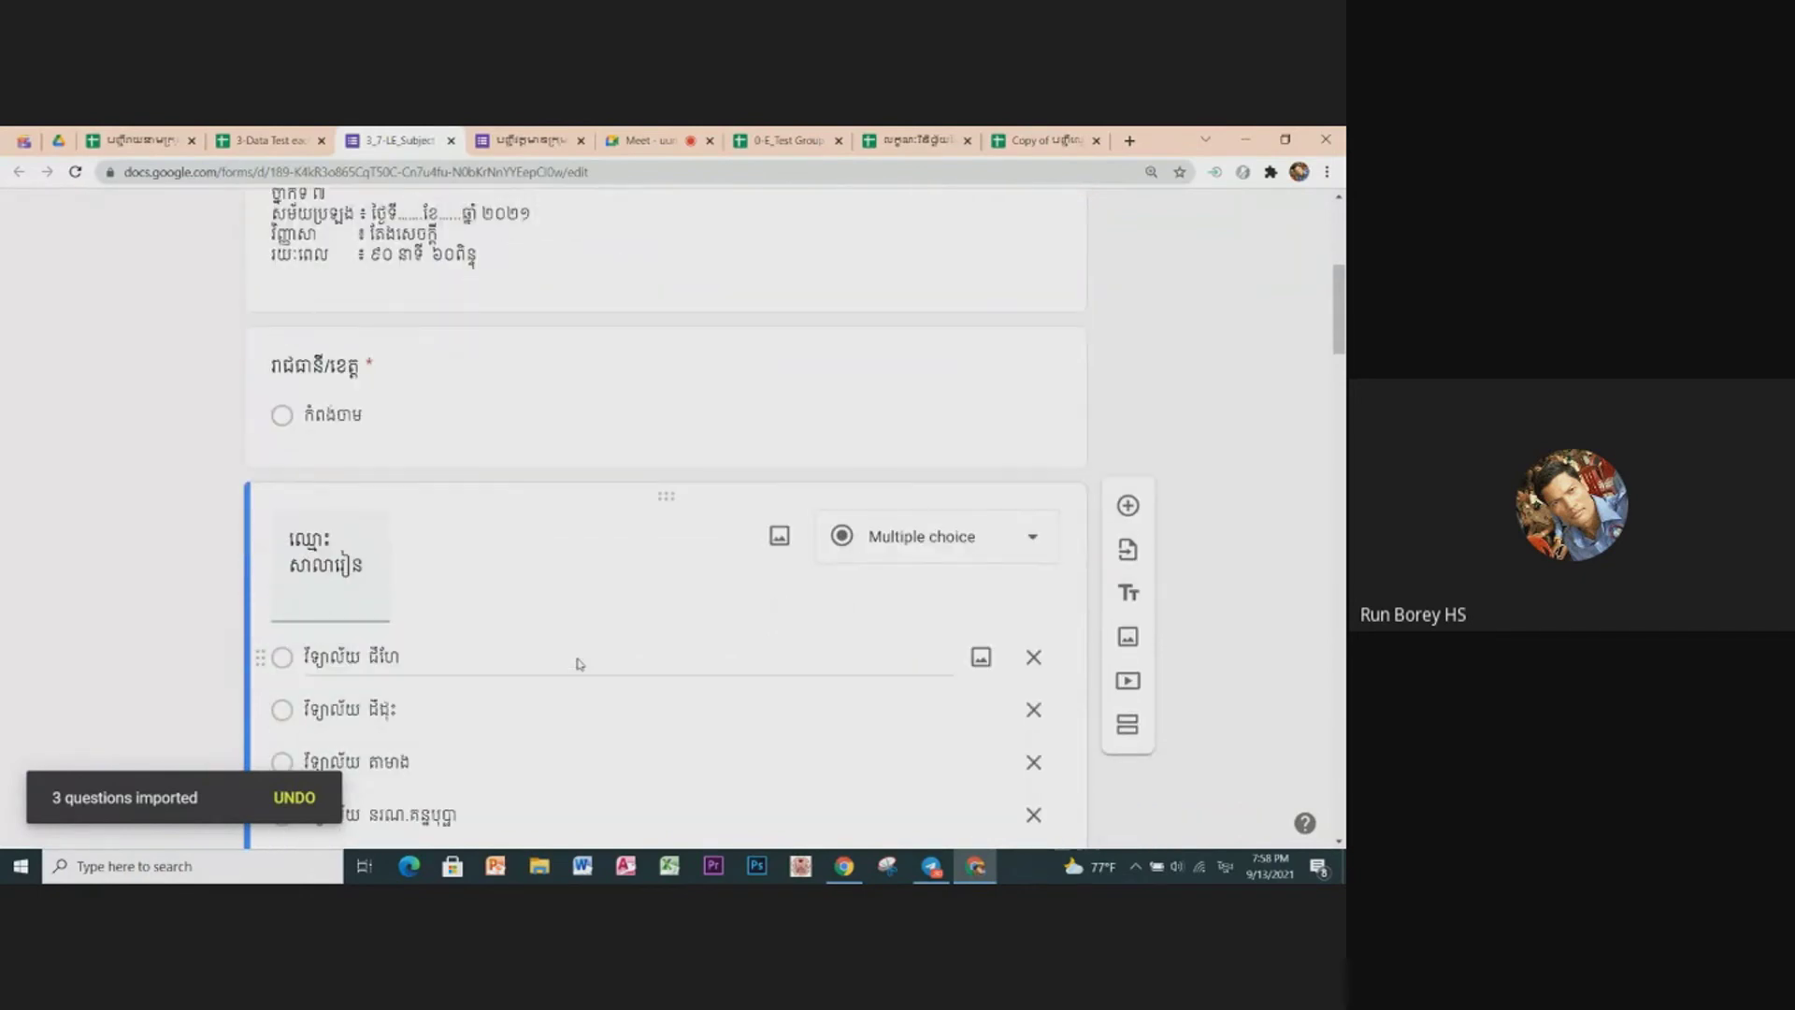
scroll(510, 633, "down", 2)
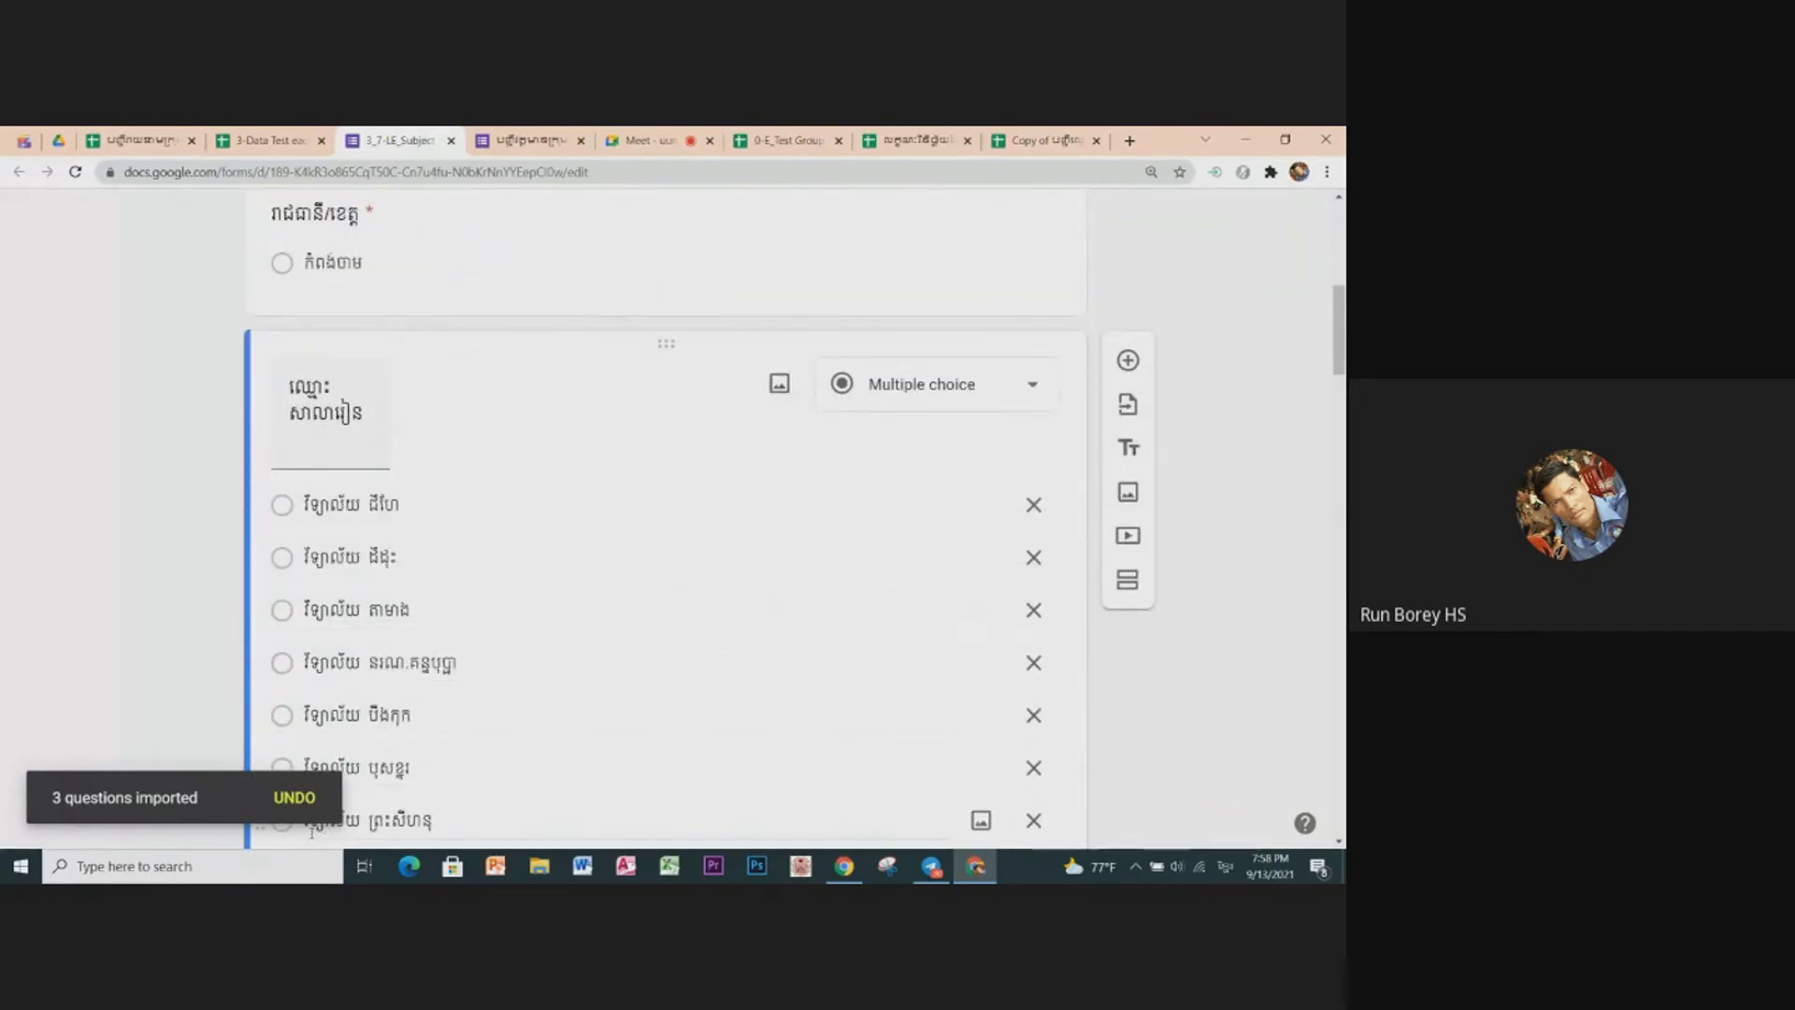
key("ctrl+z")
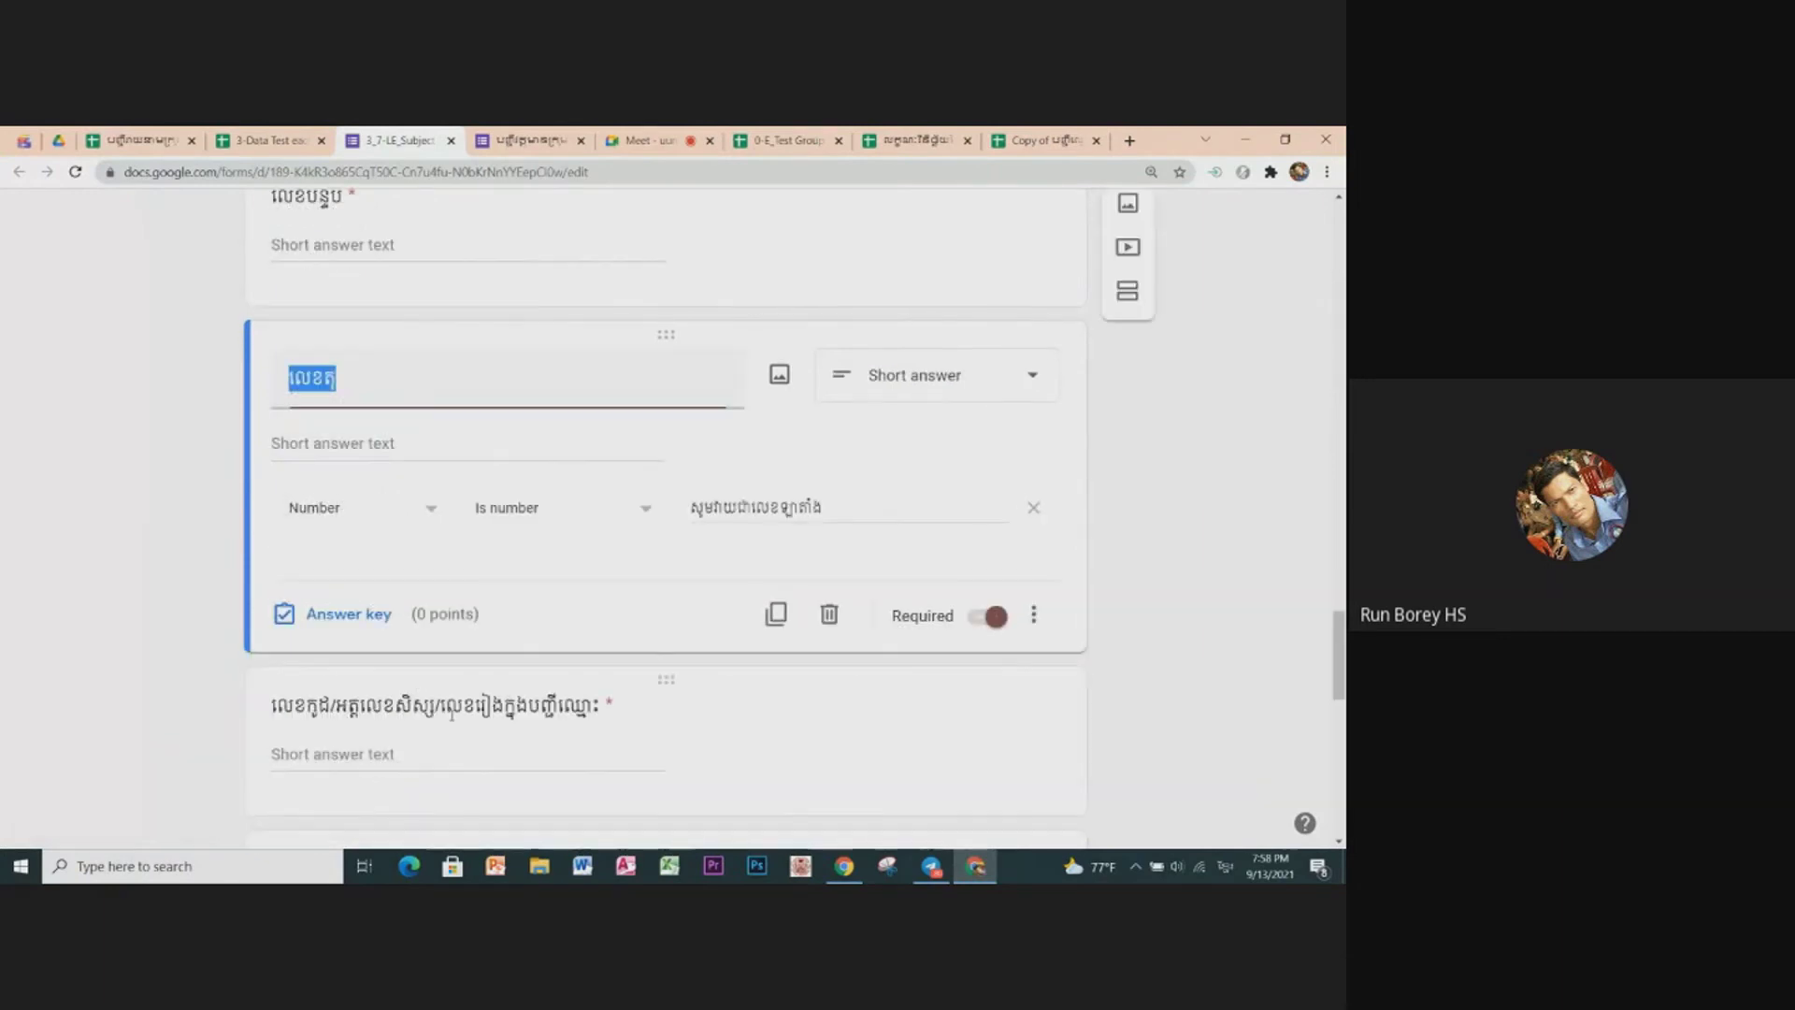
scroll(493, 666, "up", 4)
scroll(492, 666, "up", 5)
scroll(492, 666, "up", 5)
scroll(496, 669, "up", 3)
scroll(496, 669, "up", 5)
scroll(496, 670, "up", 5)
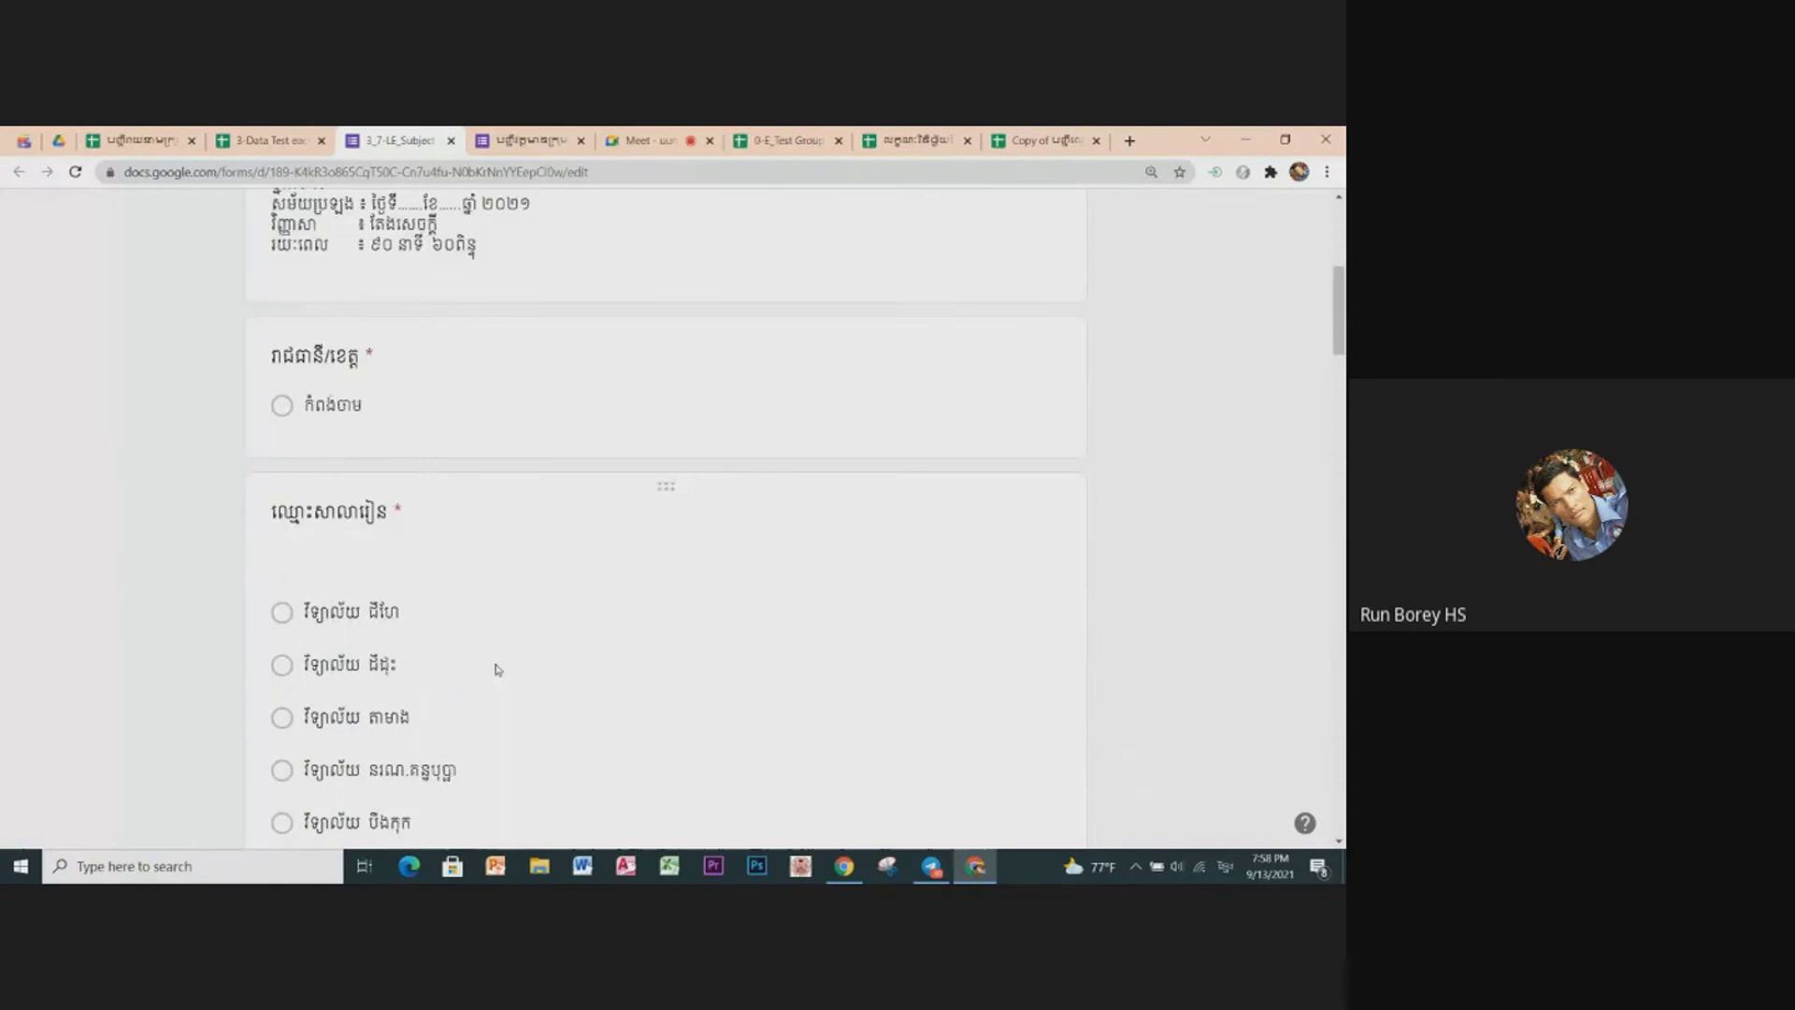
scroll(497, 670, "up", 2)
scroll(320, 603, "down", 1)
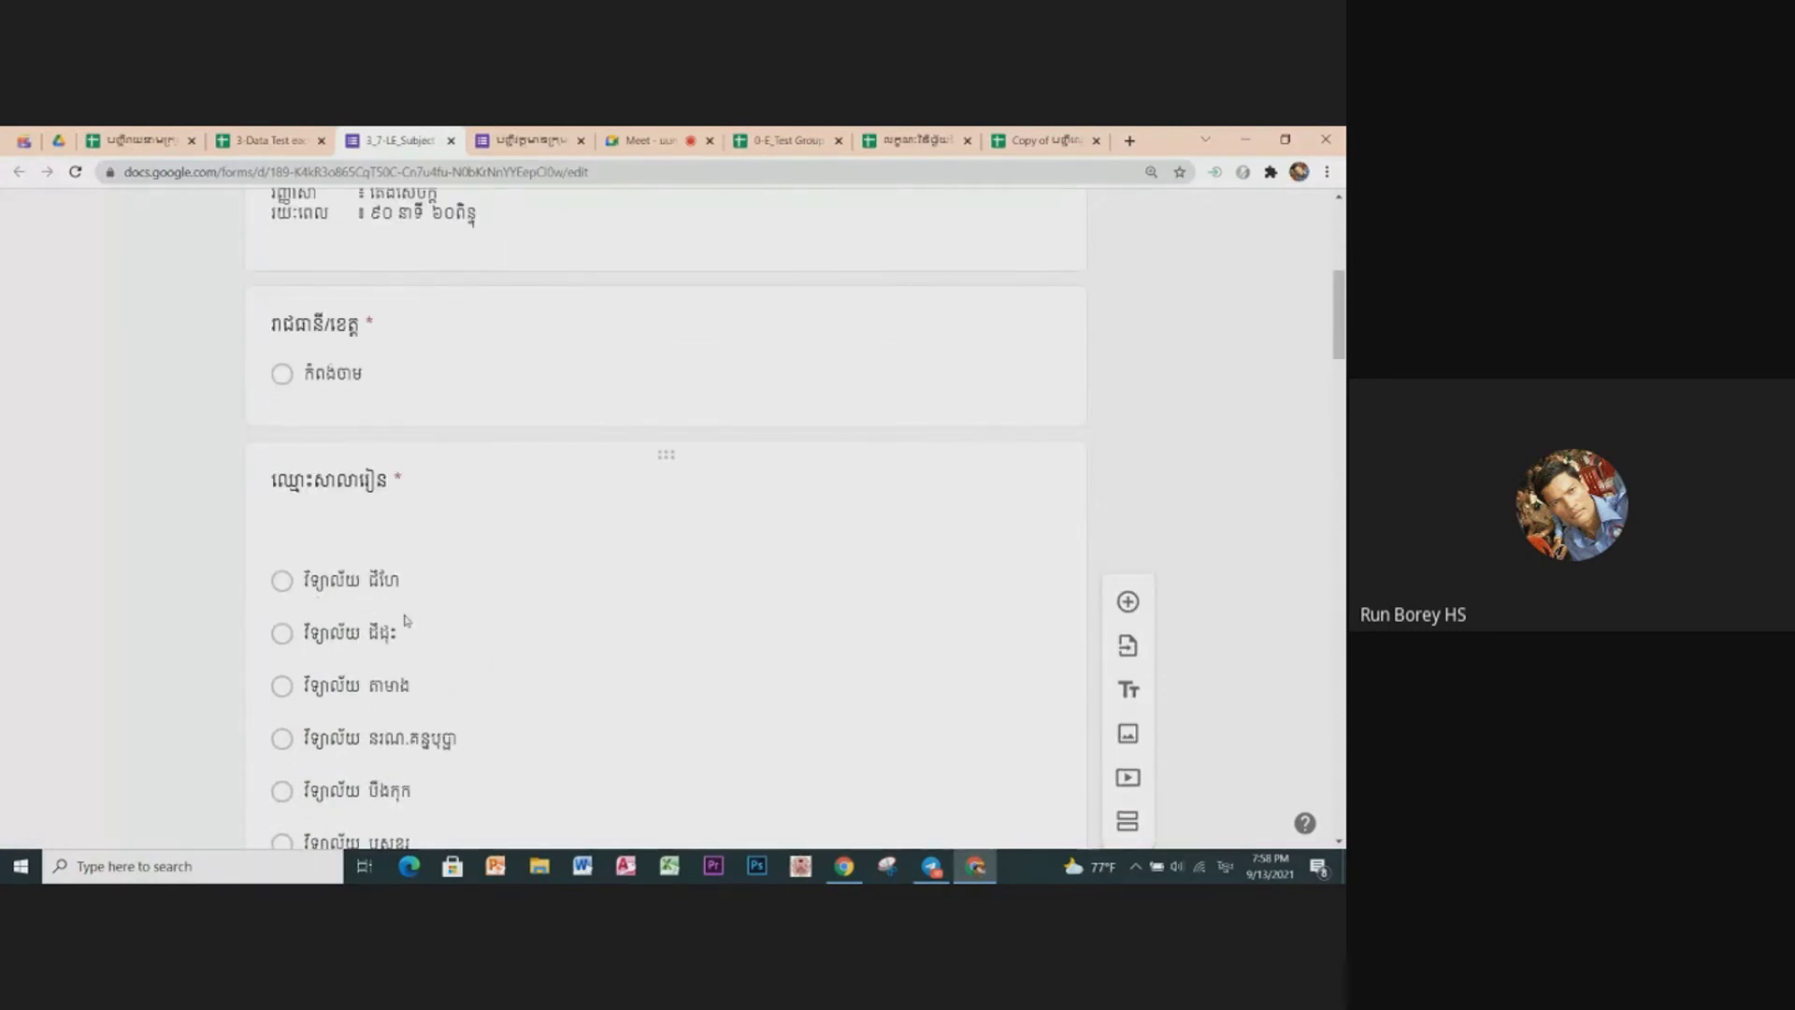
scroll(458, 653, "down", 3)
scroll(458, 654, "down", 4)
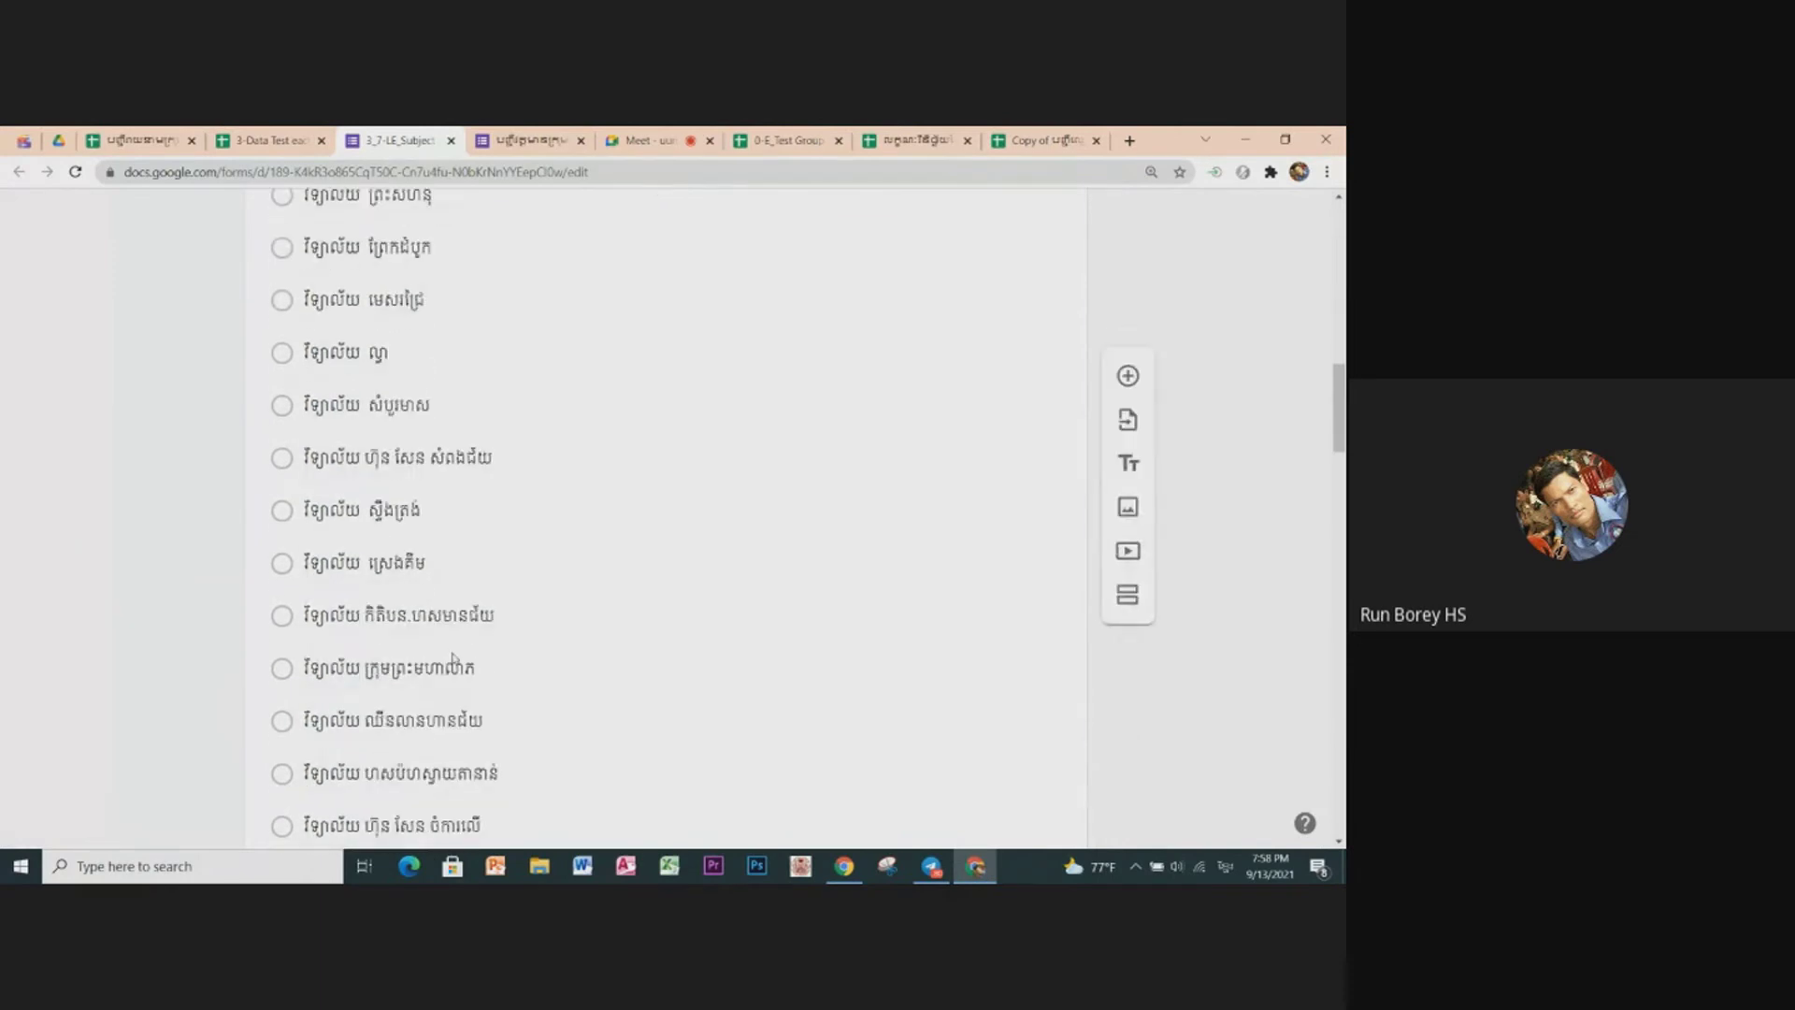
scroll(458, 653, "down", 2)
scroll(453, 655, "down", 4)
scroll(453, 655, "down", 3)
scroll(454, 654, "down", 3)
scroll(454, 654, "down", 2)
scroll(453, 657, "down", 2)
scroll(392, 641, "down", 1)
scroll(389, 655, "down", 3)
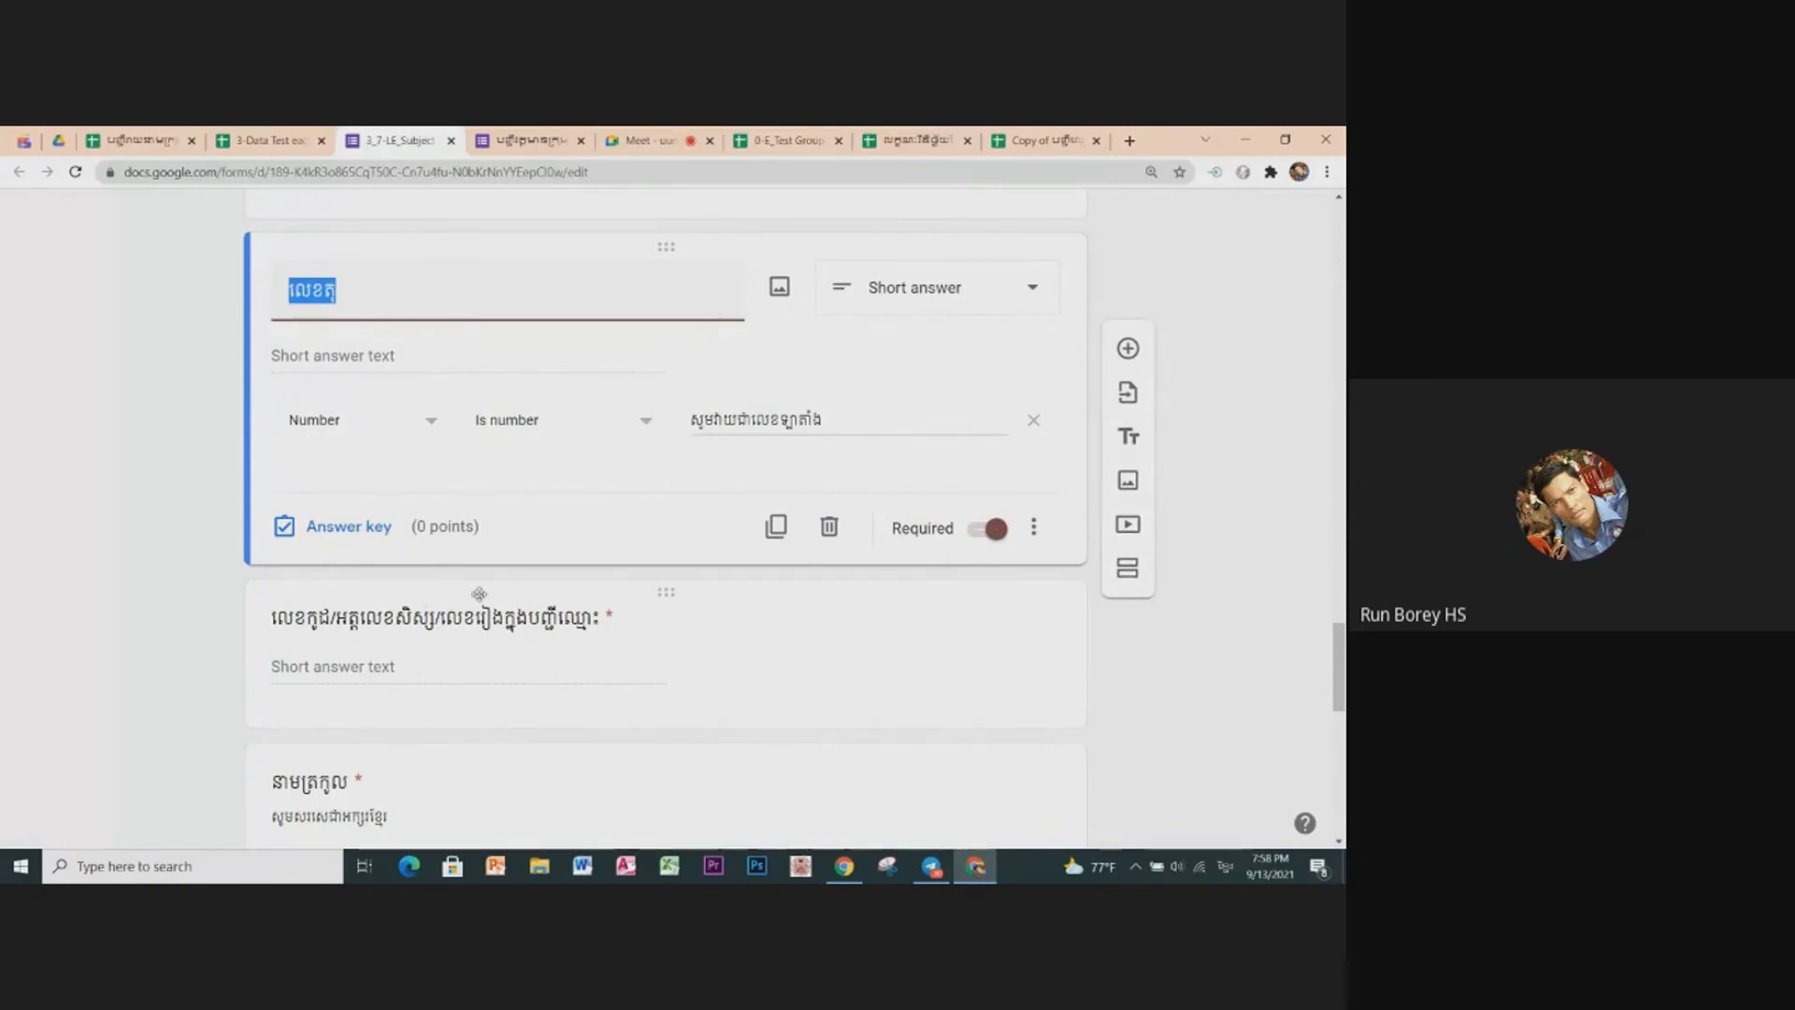
scroll(486, 579, "up", 5)
scroll(503, 531, "up", 3)
scroll(486, 420, "up", 10)
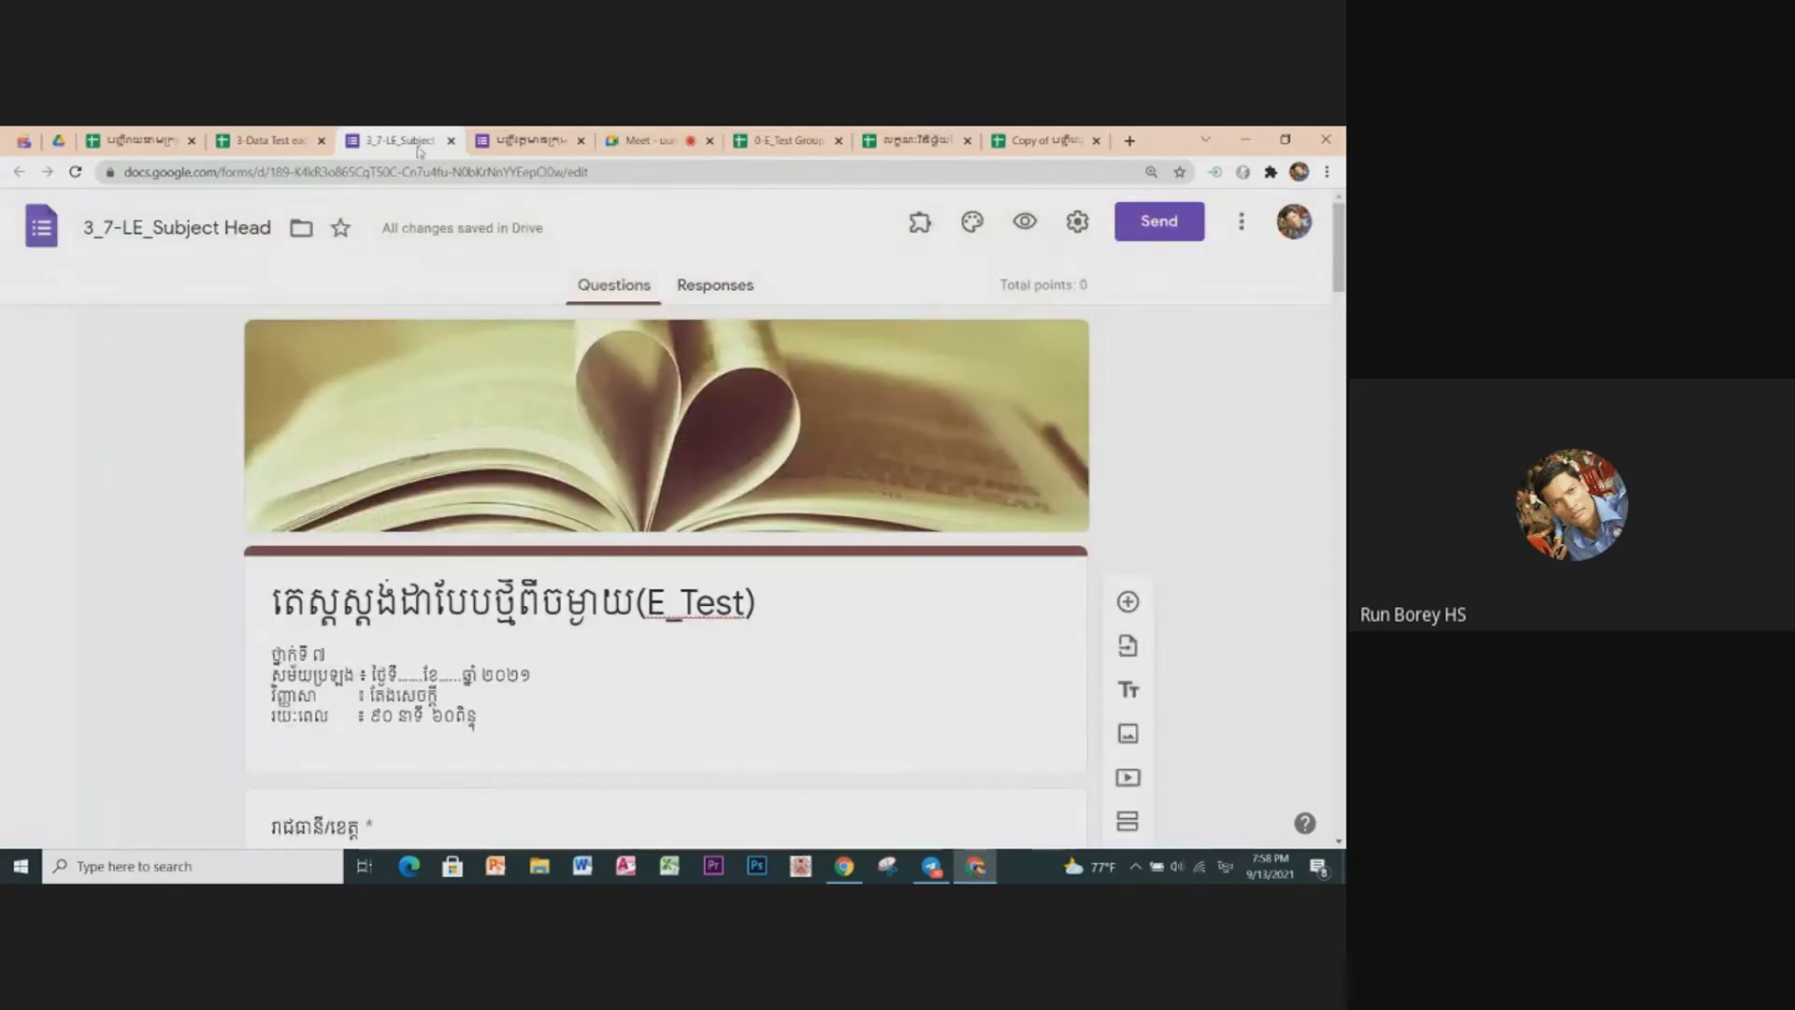
left_click(450, 141)
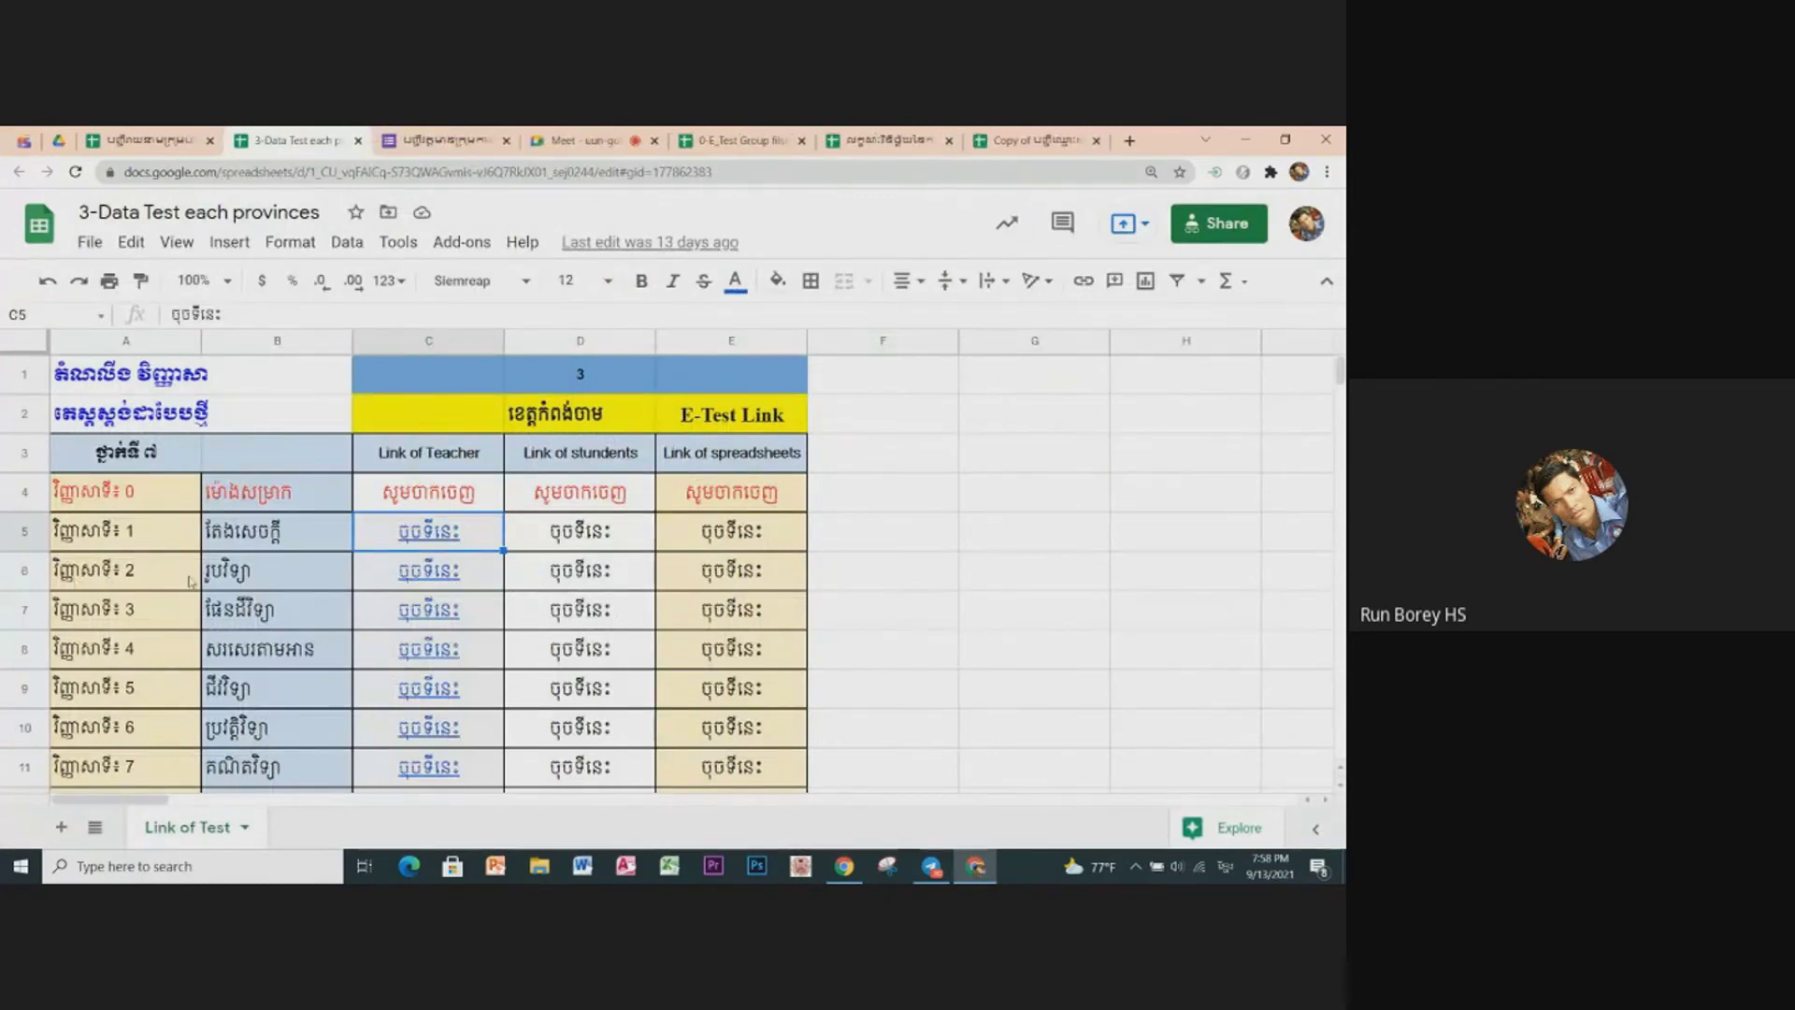
Step: Open the 3_7-PH_Subject Head teacher form from the link in cell C6
left_click(411, 577)
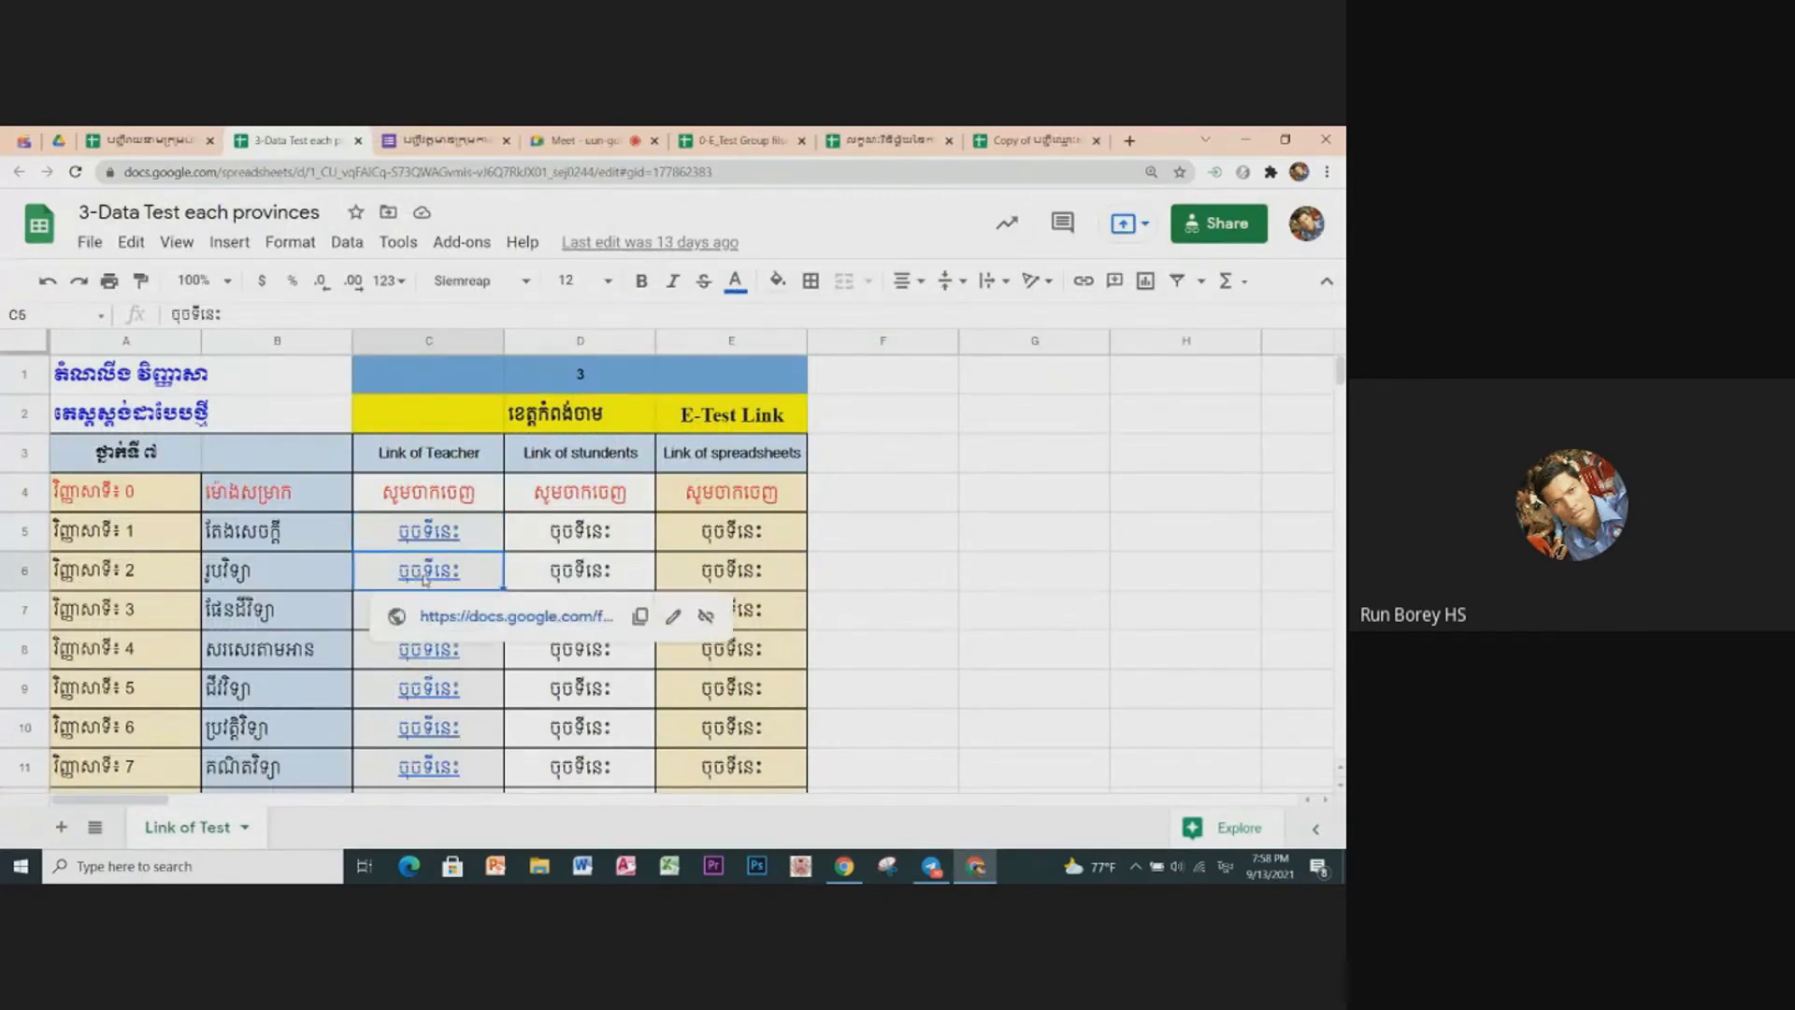
left_click(455, 616)
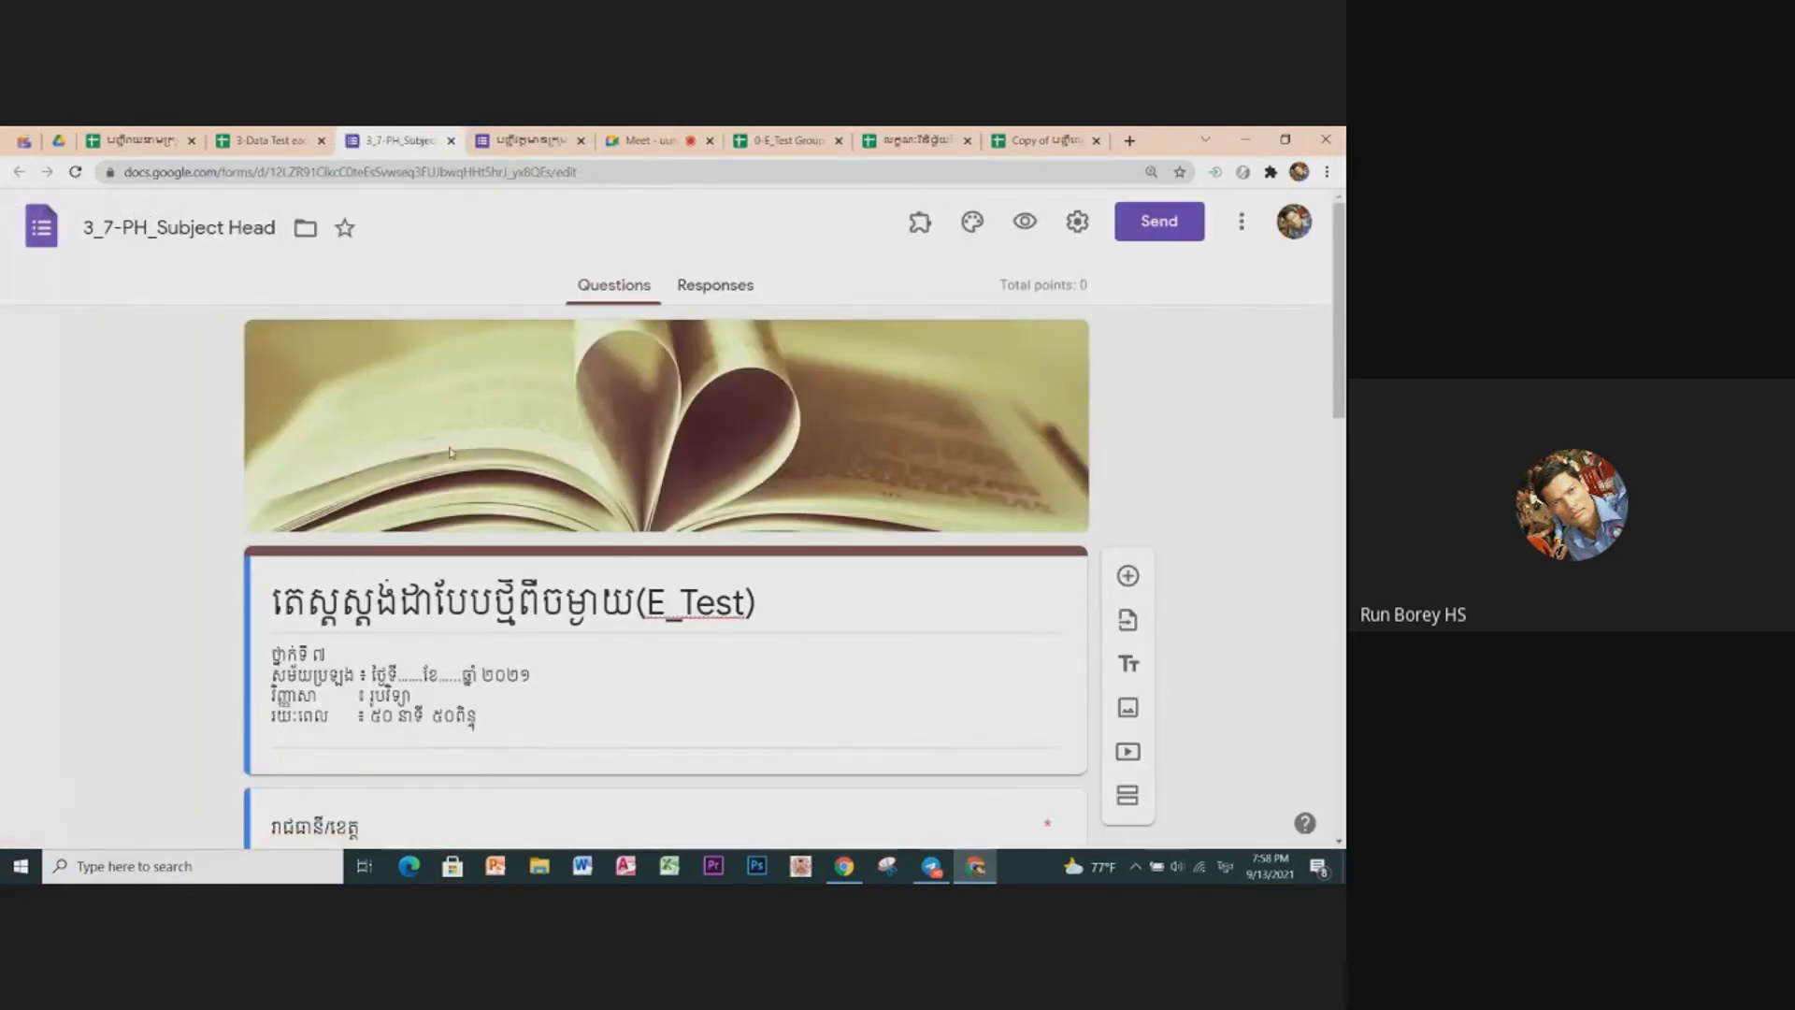
Step: Import the three header questions from 3-Subject Head into the PH form, leaving out the province question
scroll(565, 645, "down", 3)
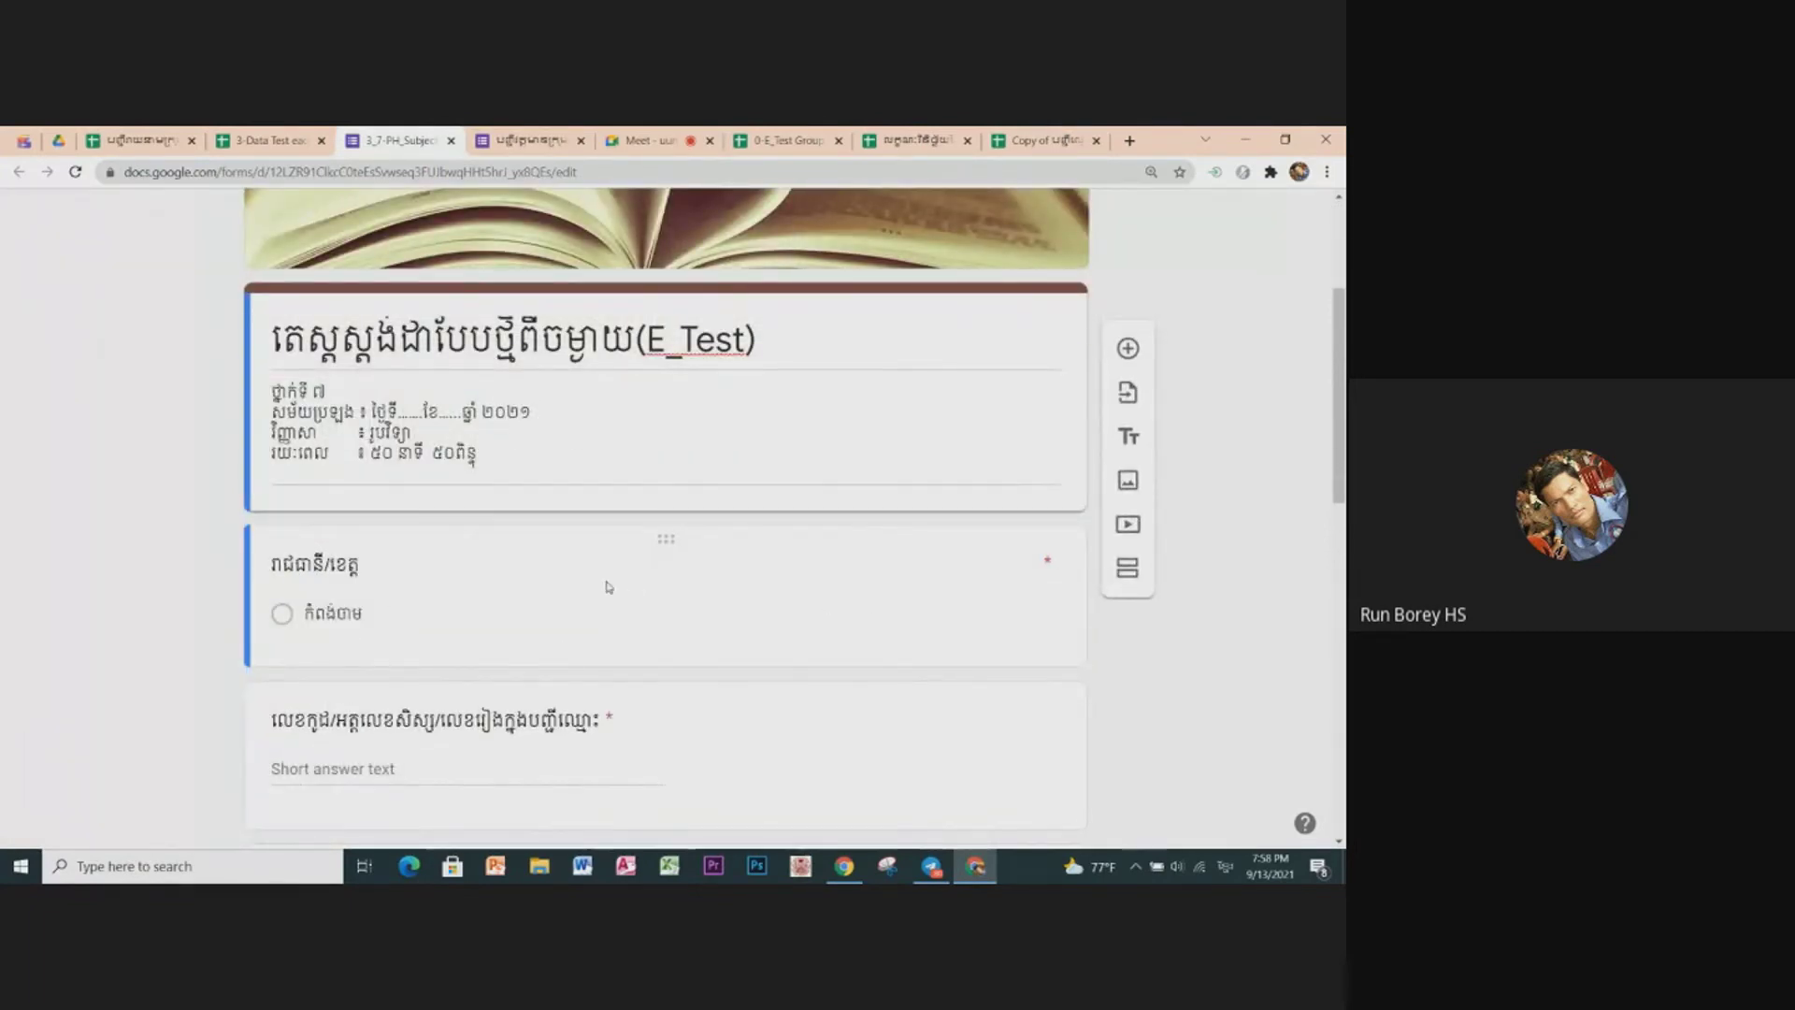
left_click(723, 587)
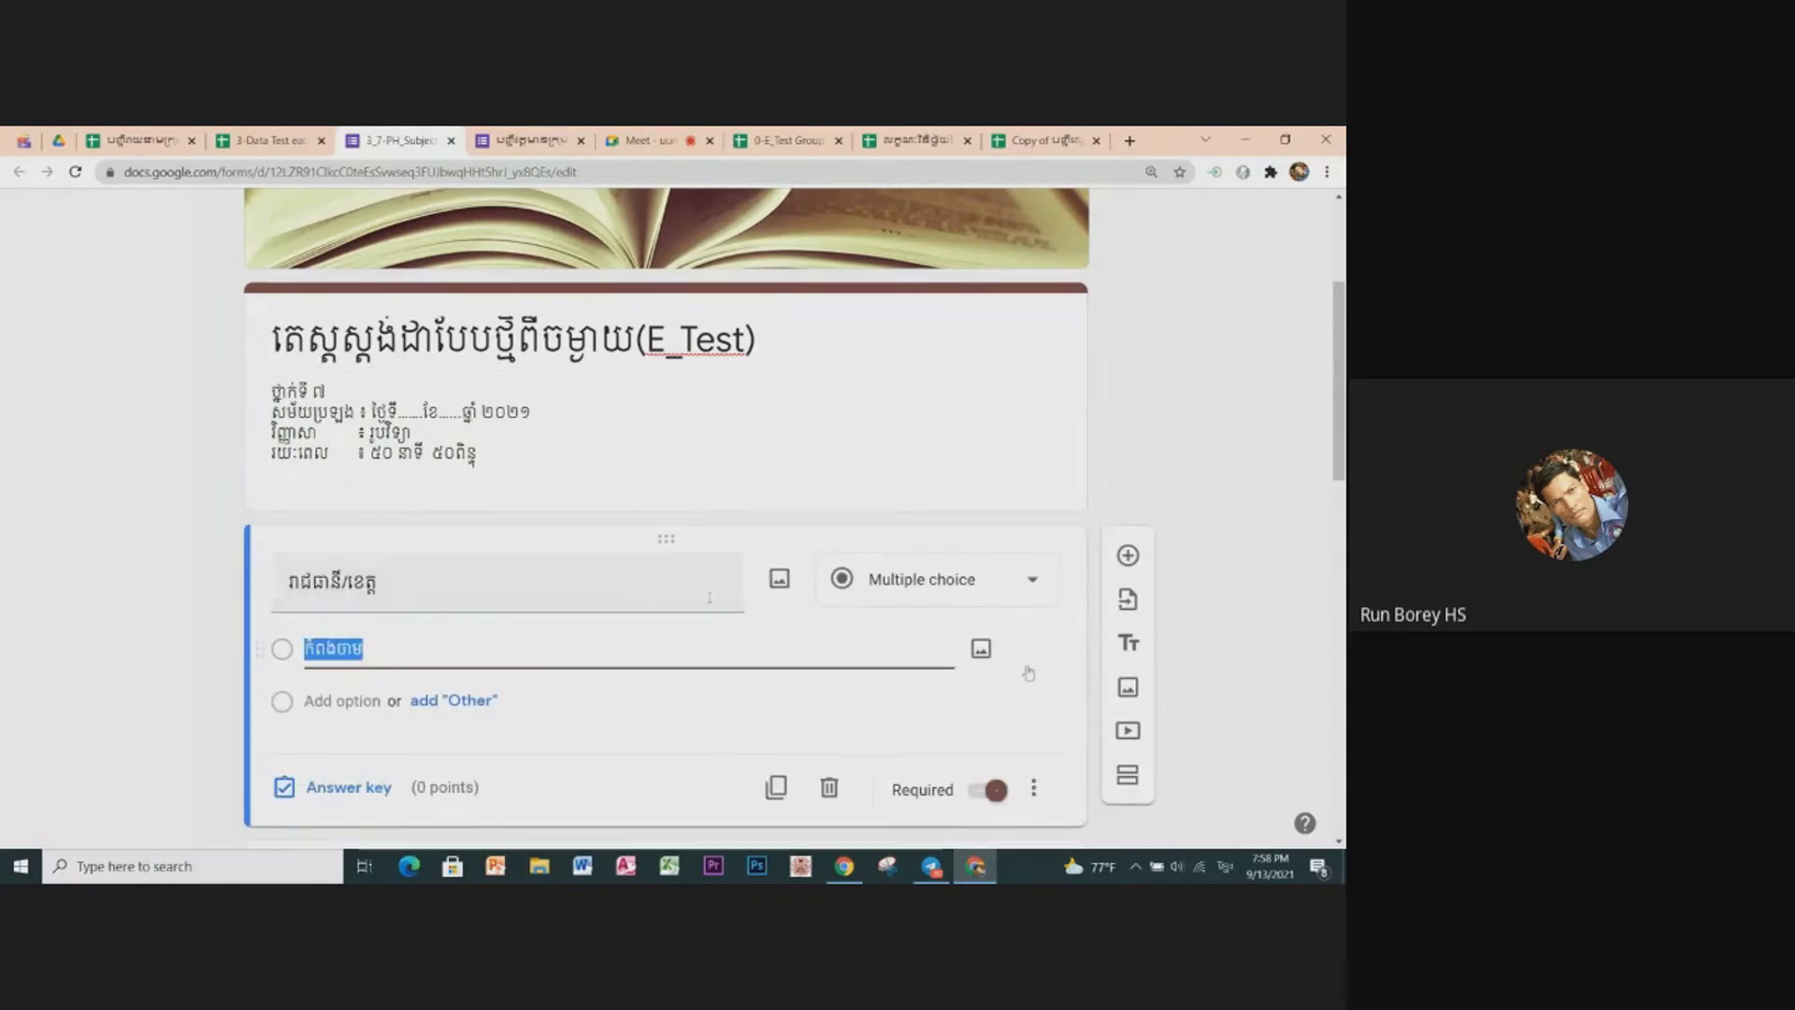
left_click(1128, 603)
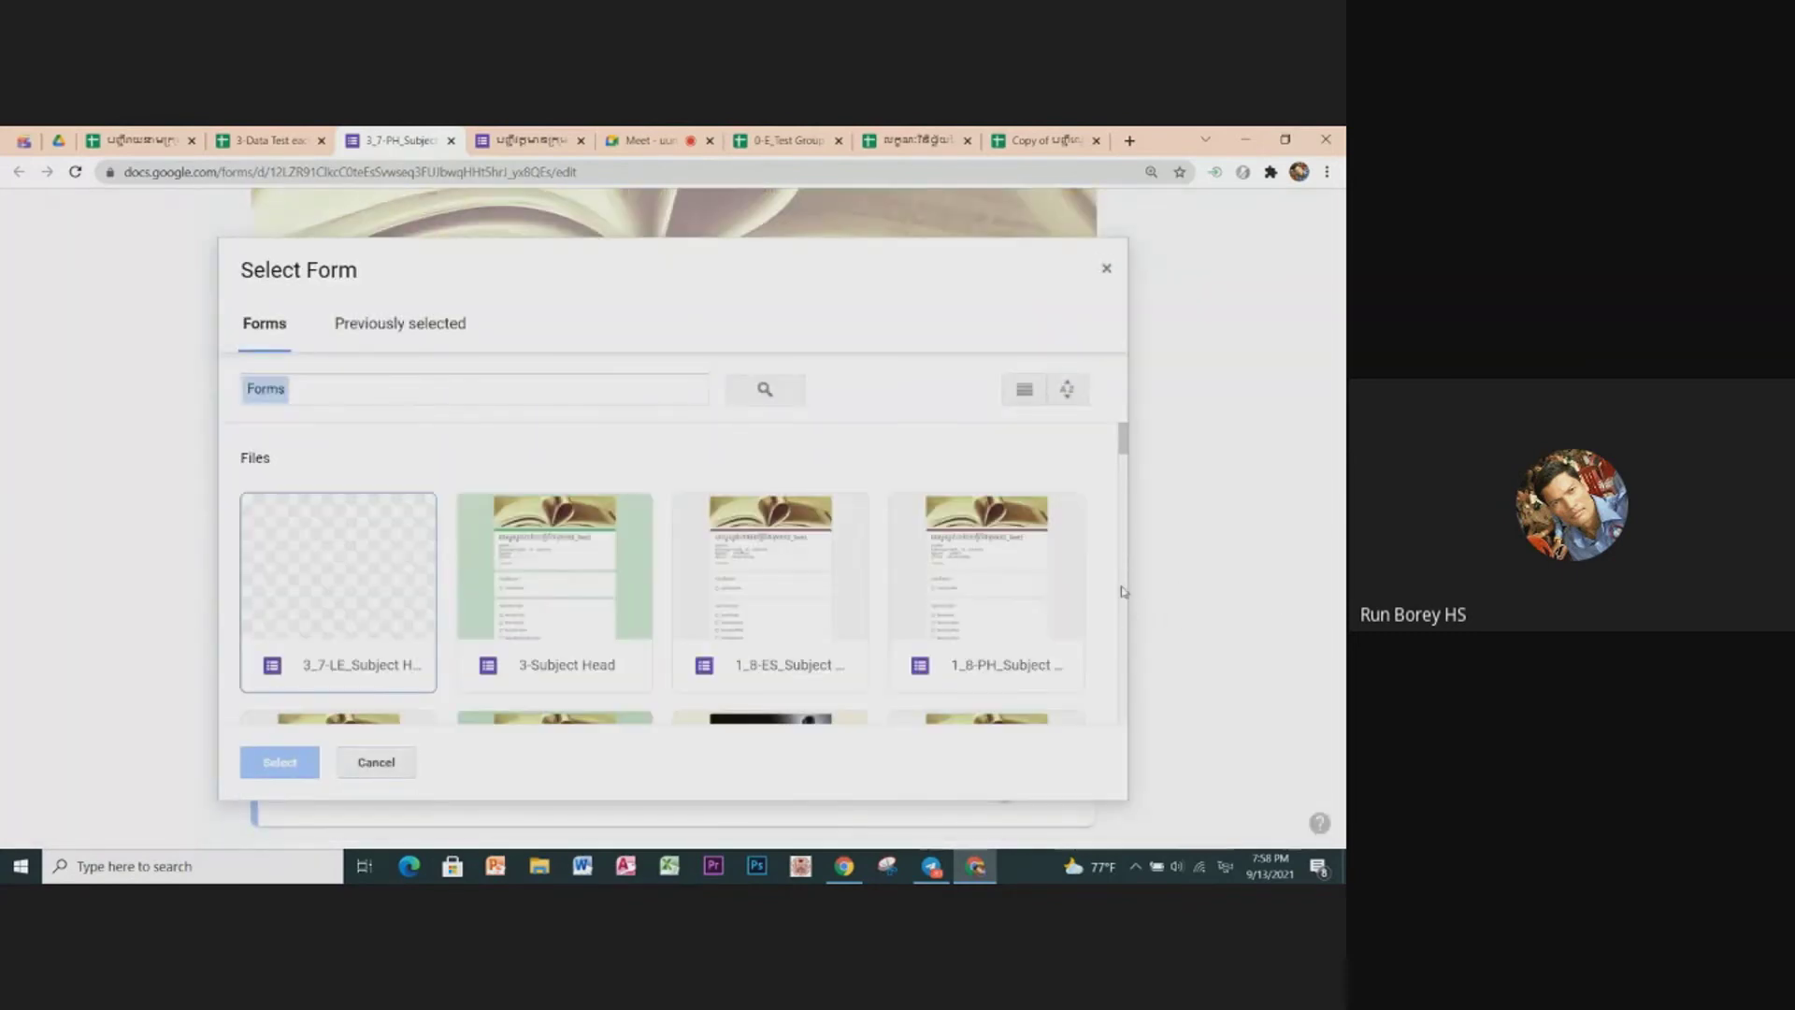
left_click(309, 391)
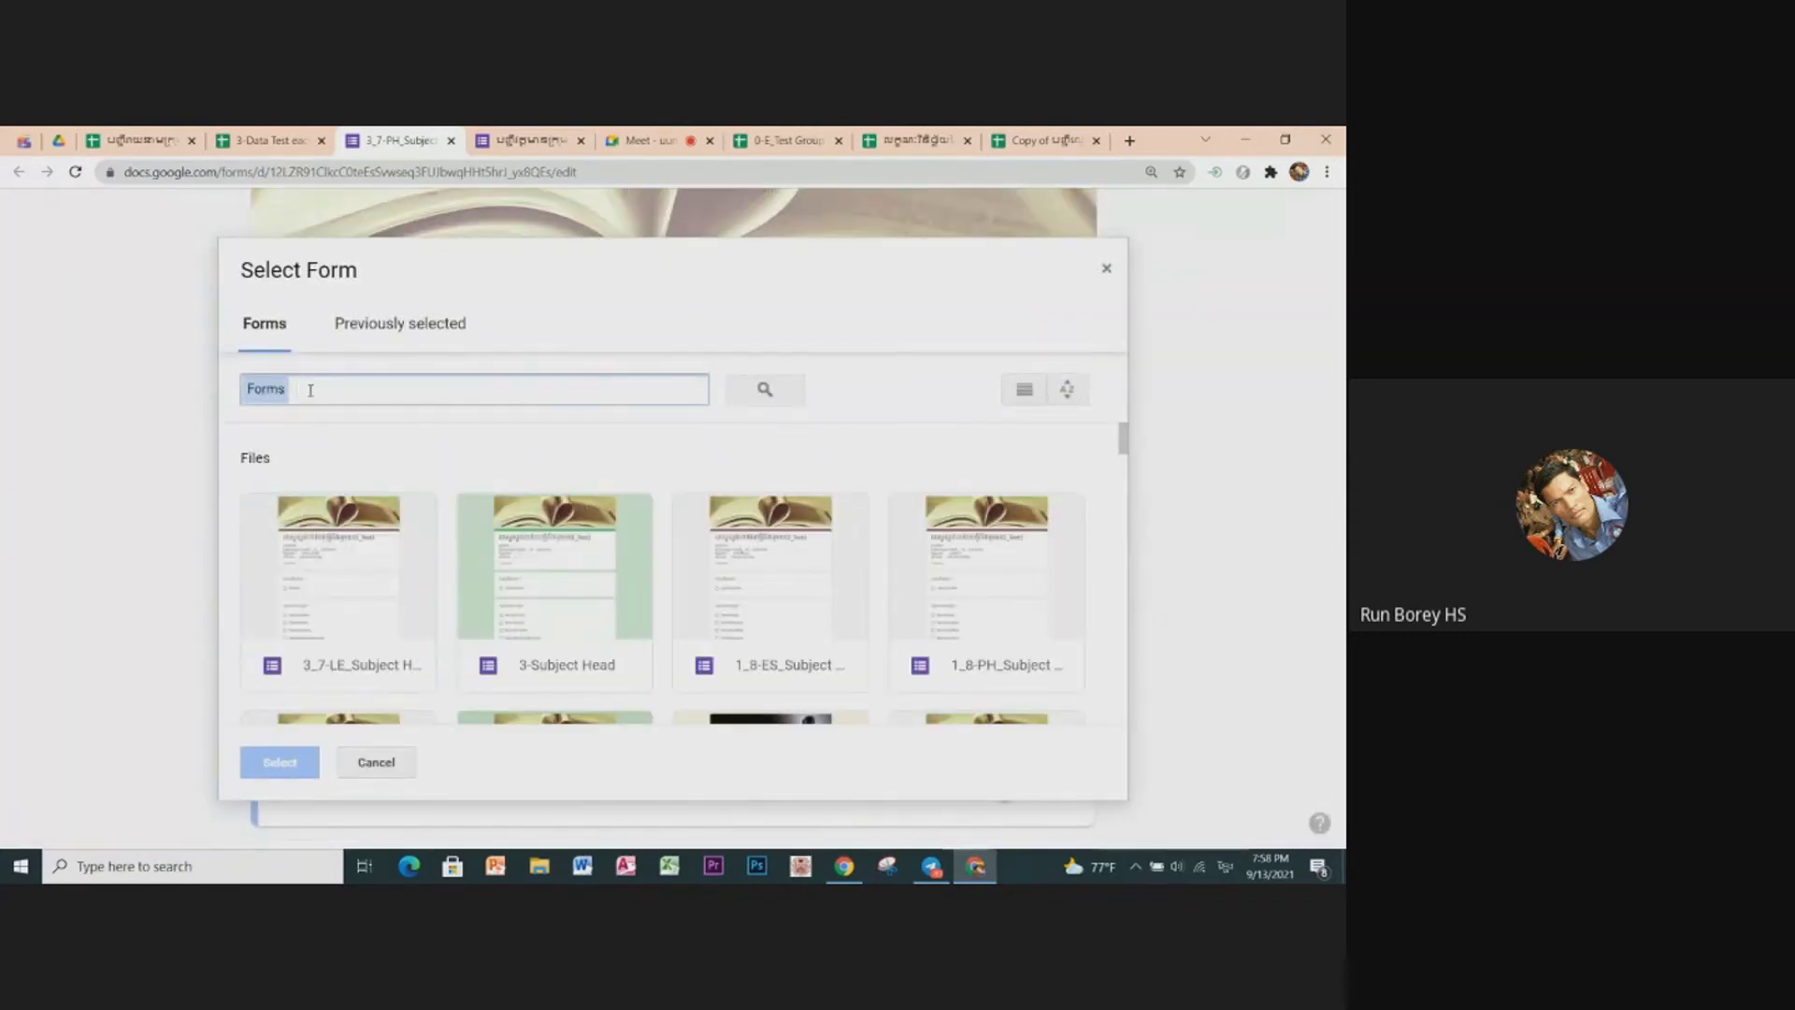
type("3")
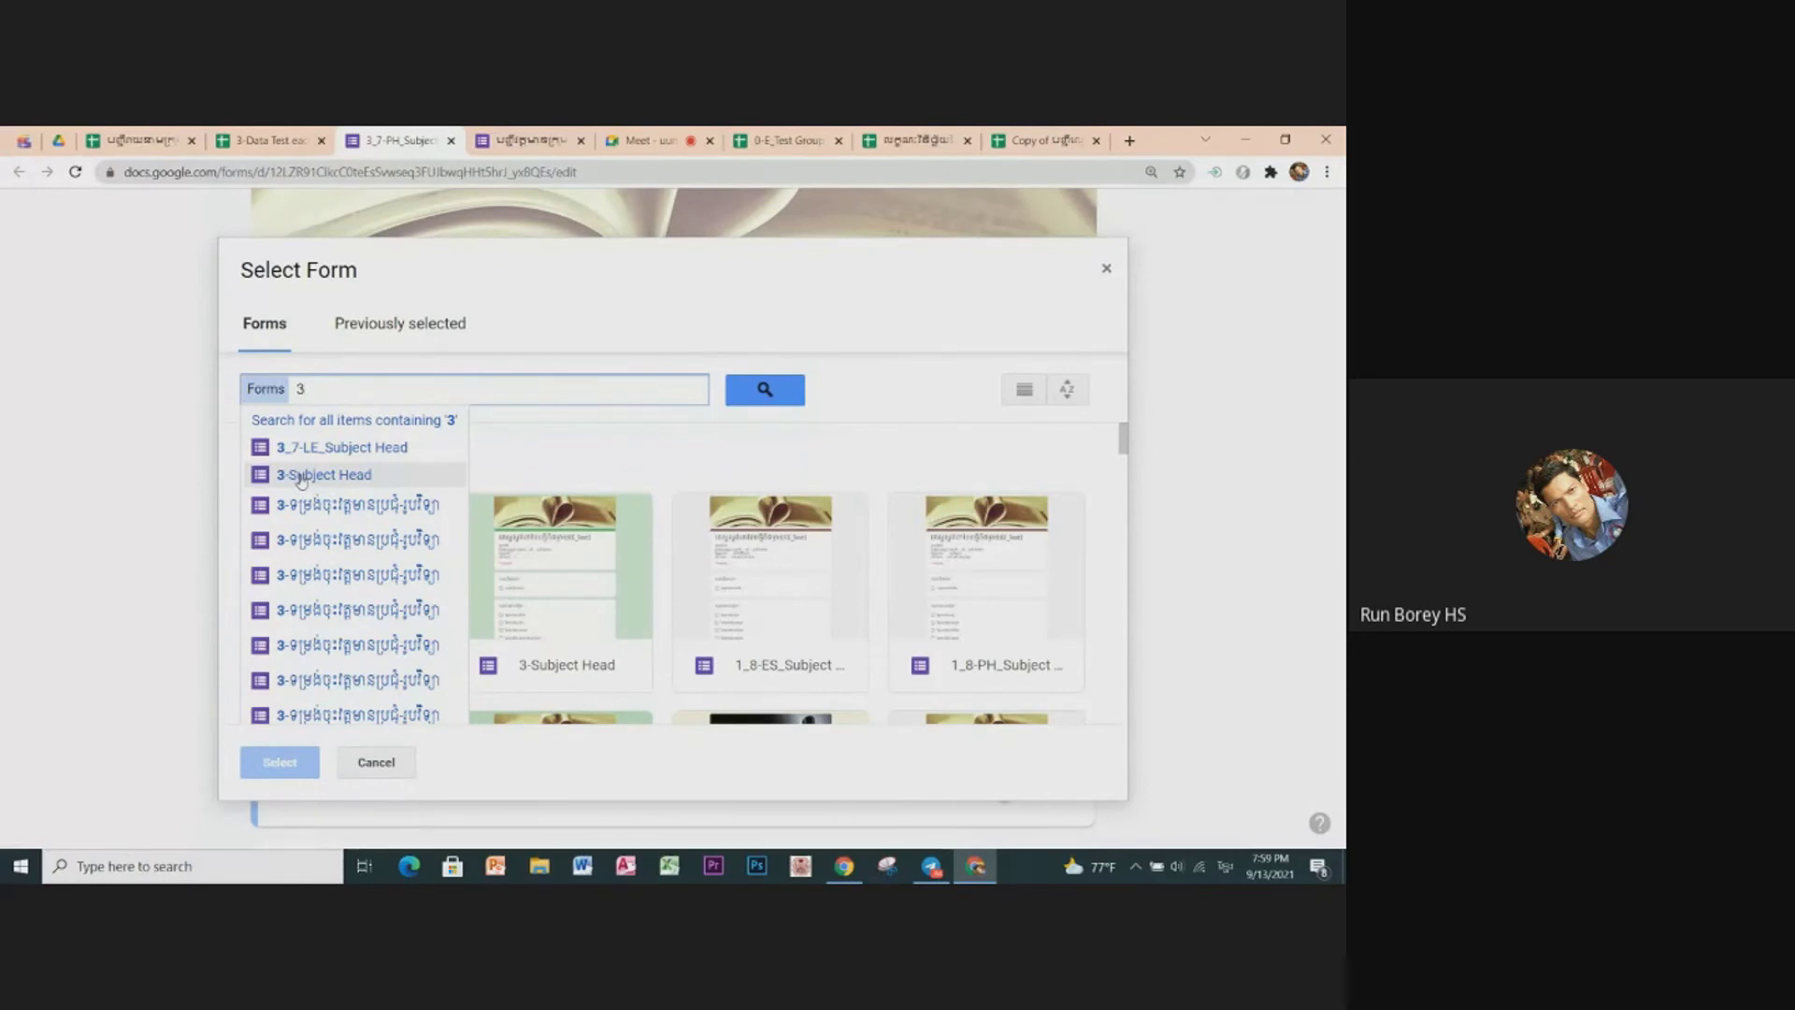
left_click(301, 477)
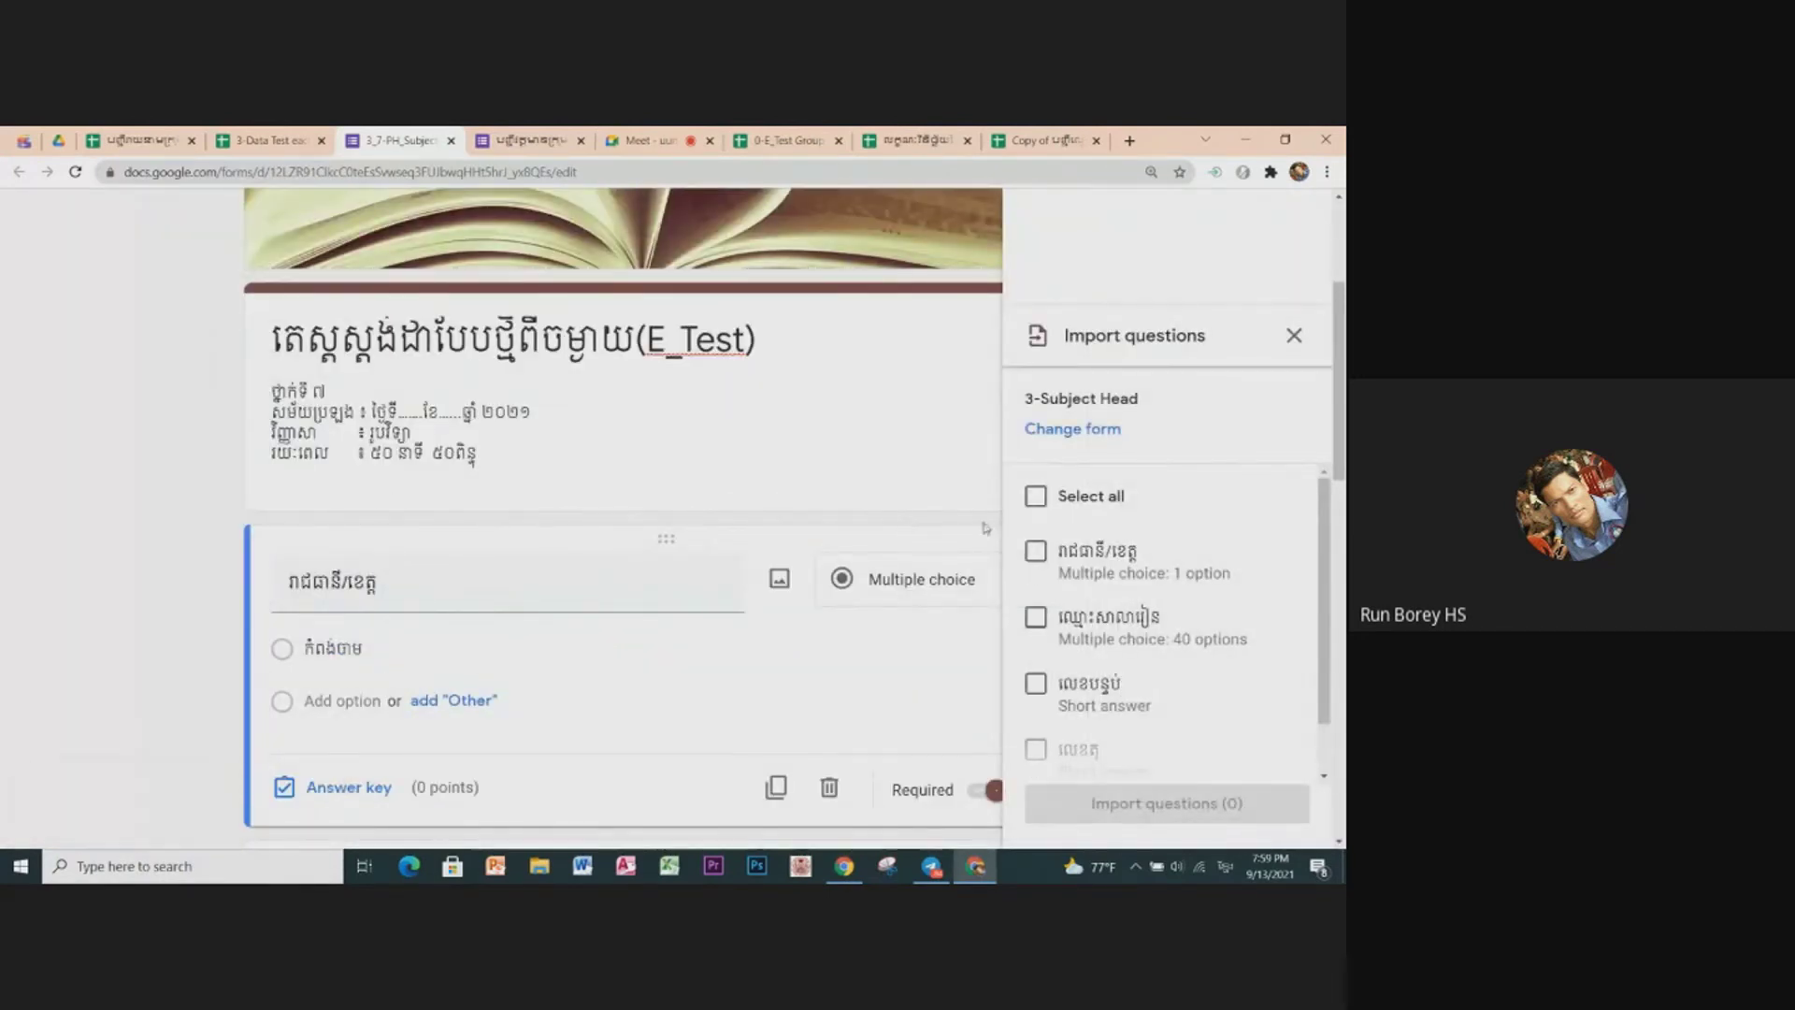
left_click(1036, 498)
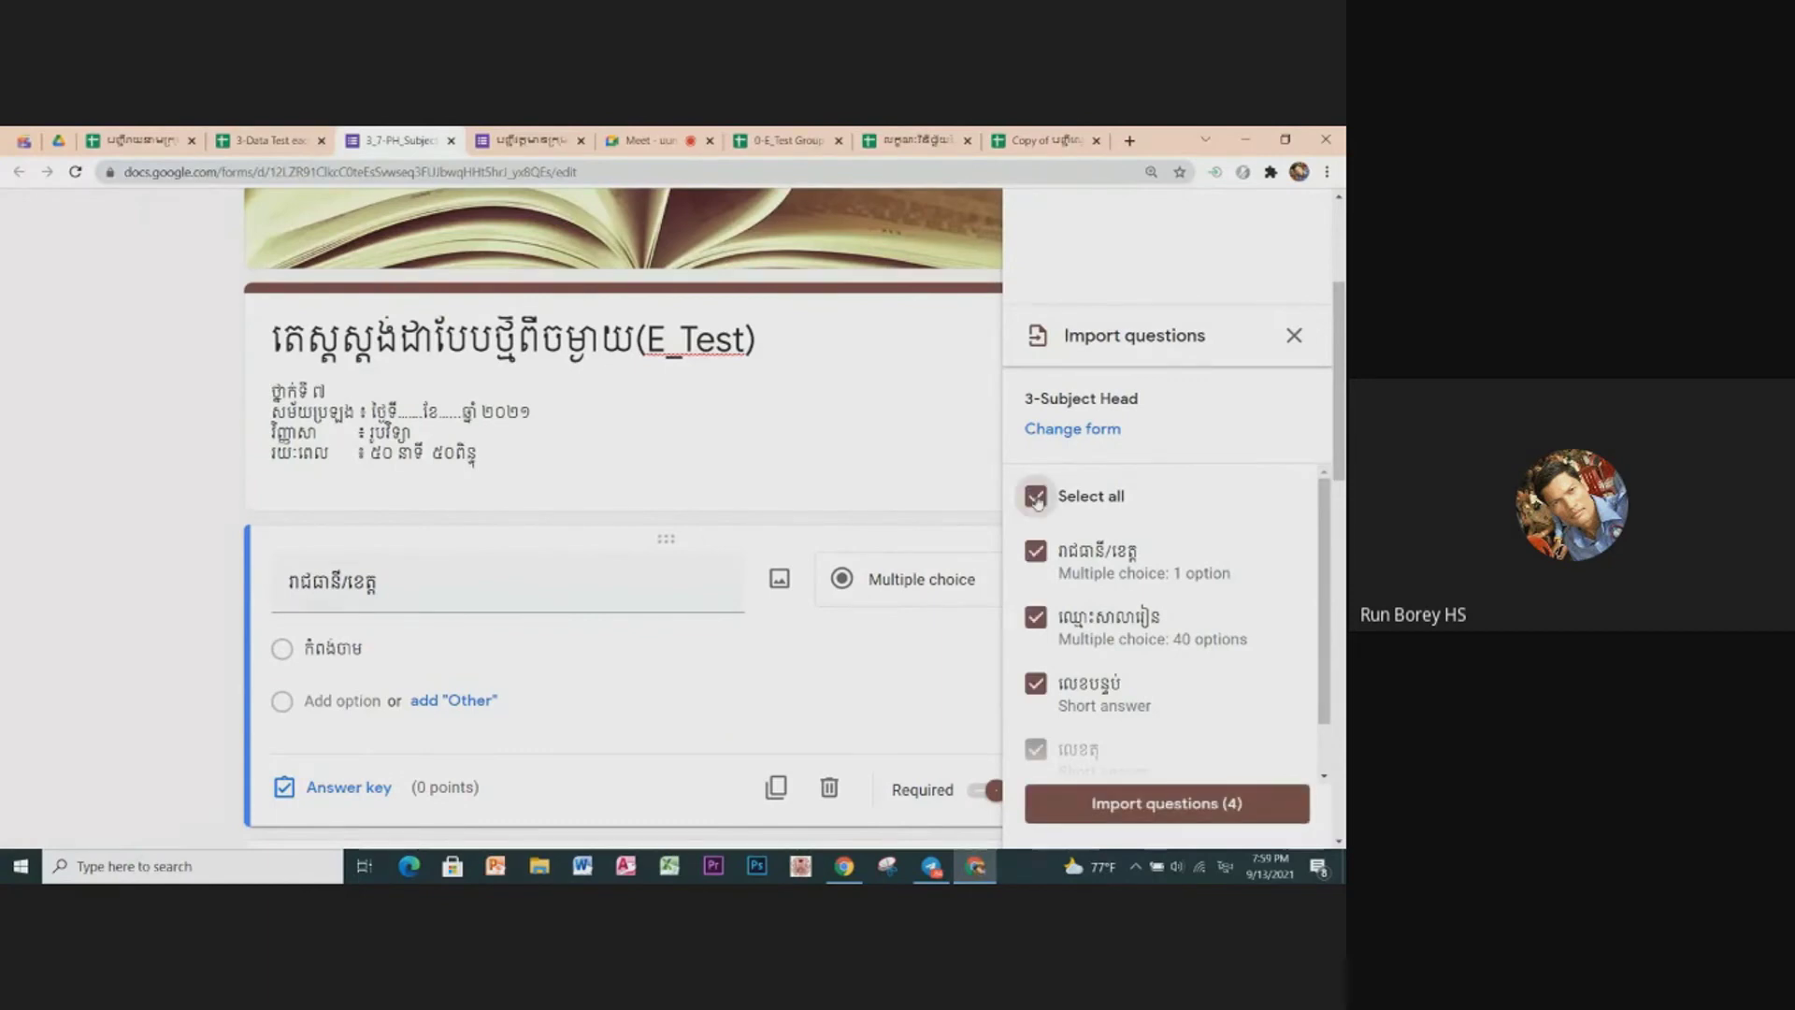
left_click(1036, 553)
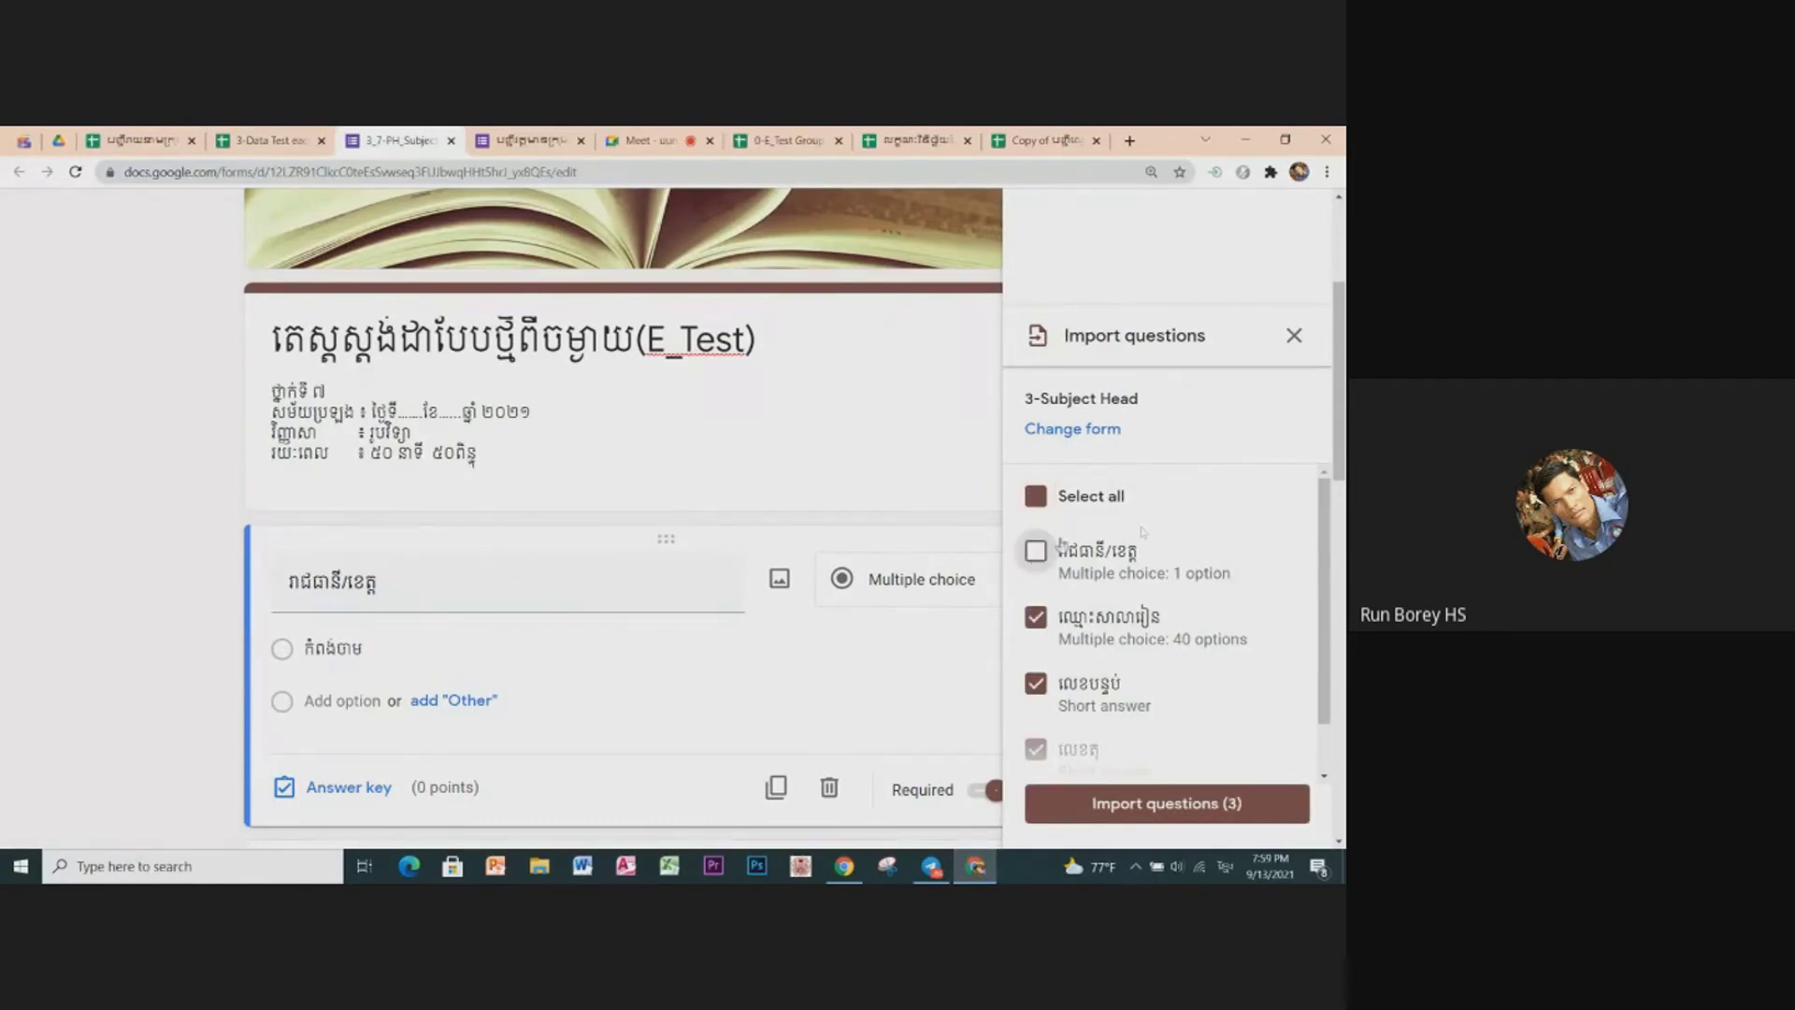
left_click(1178, 806)
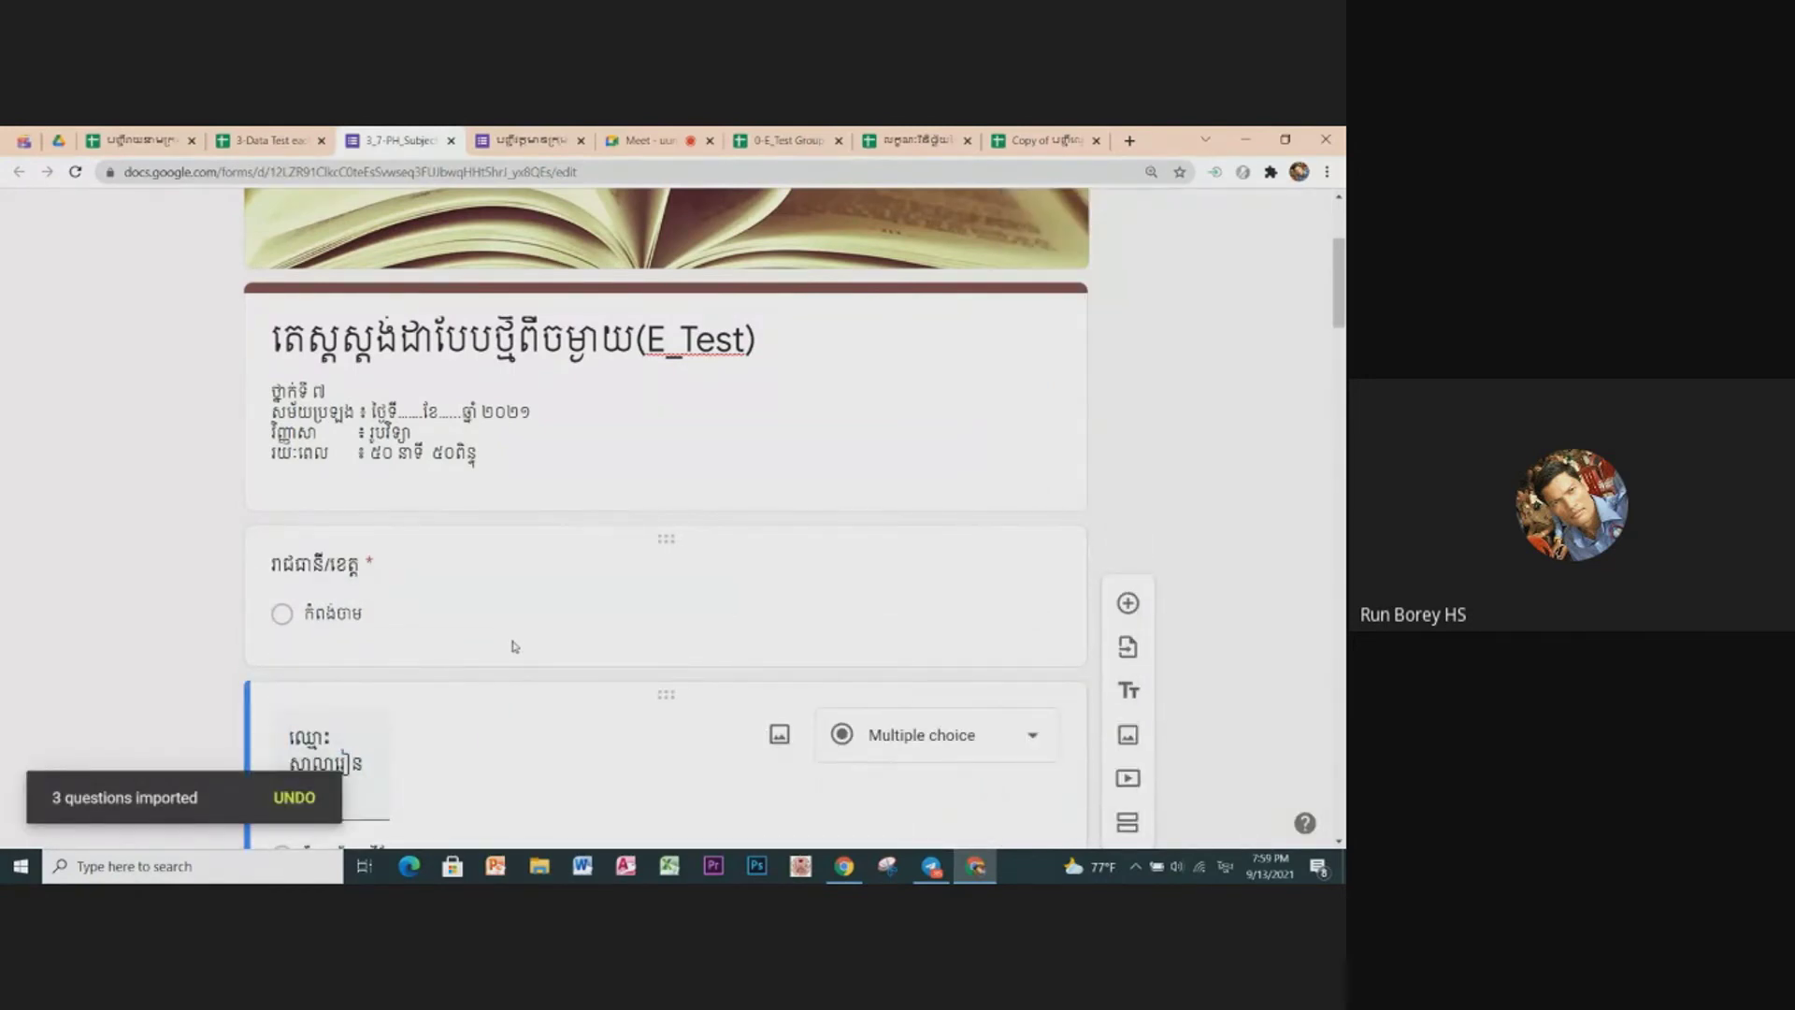
Step: Scroll through the imported school-name choices to verify them, then close the PH form
scroll(514, 646, "down", 3)
scroll(514, 646, "down", 1)
scroll(513, 646, "down", 3)
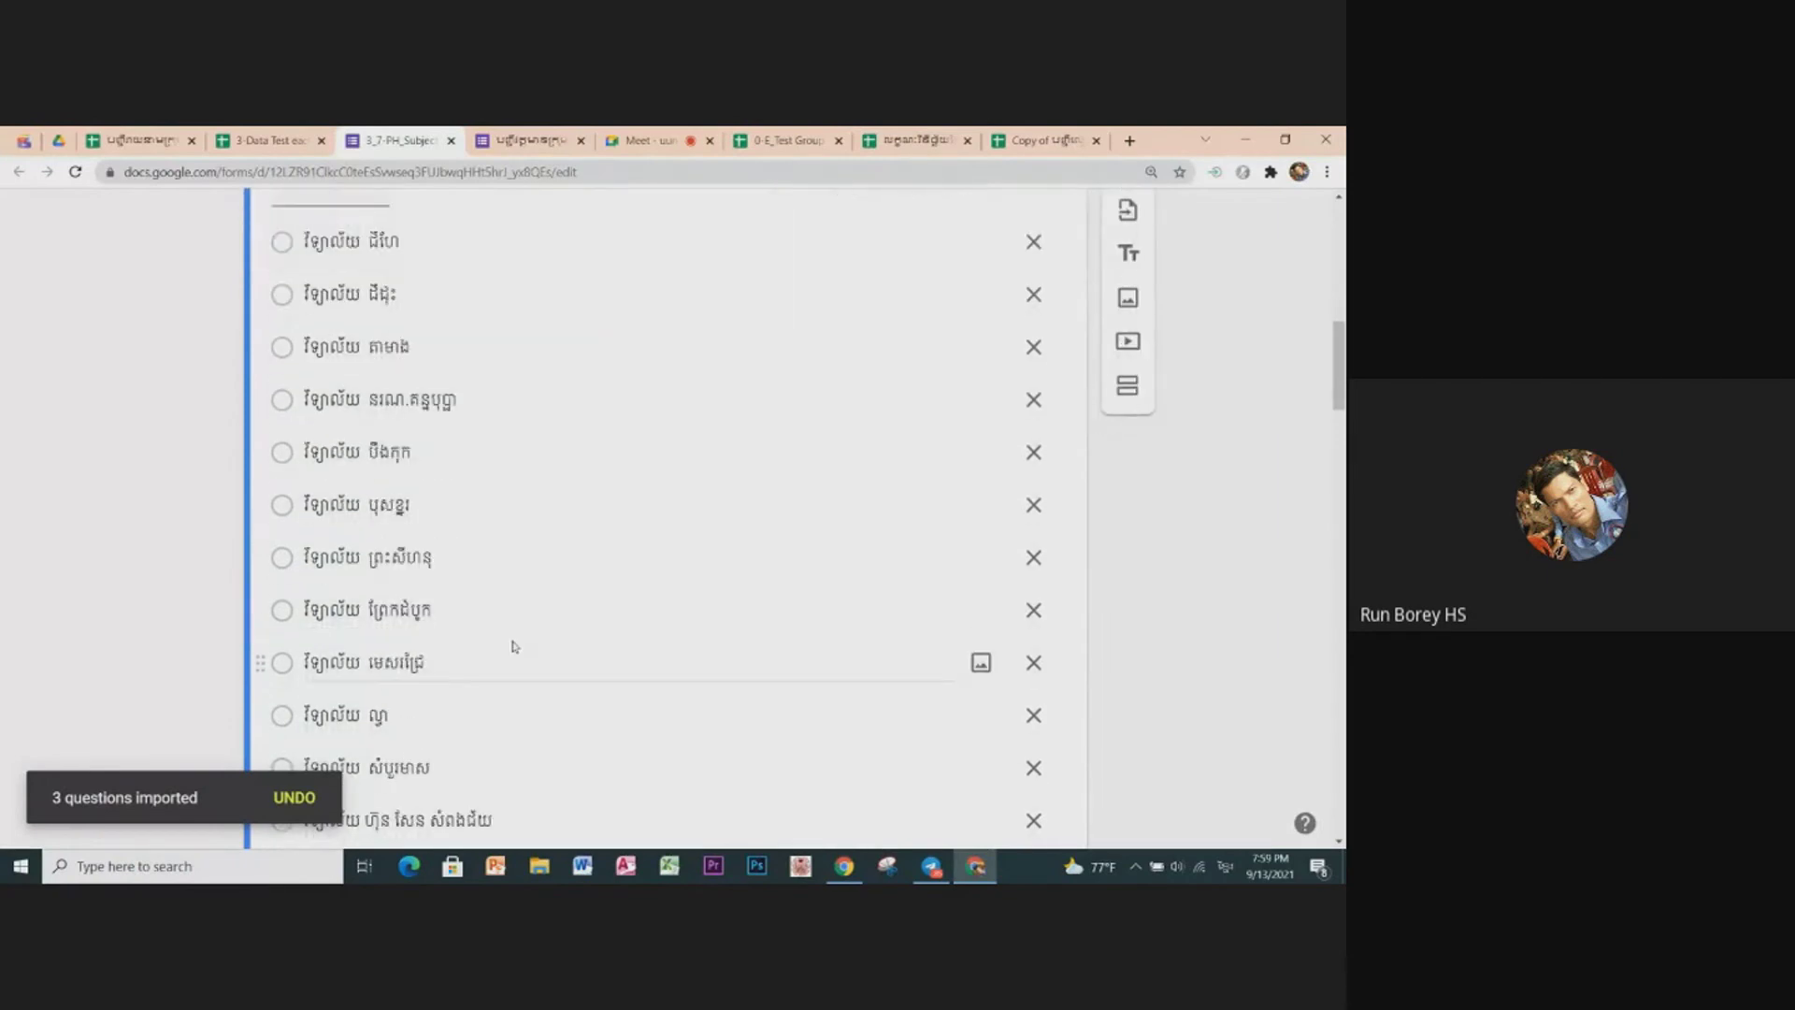
scroll(513, 646, "up", 4)
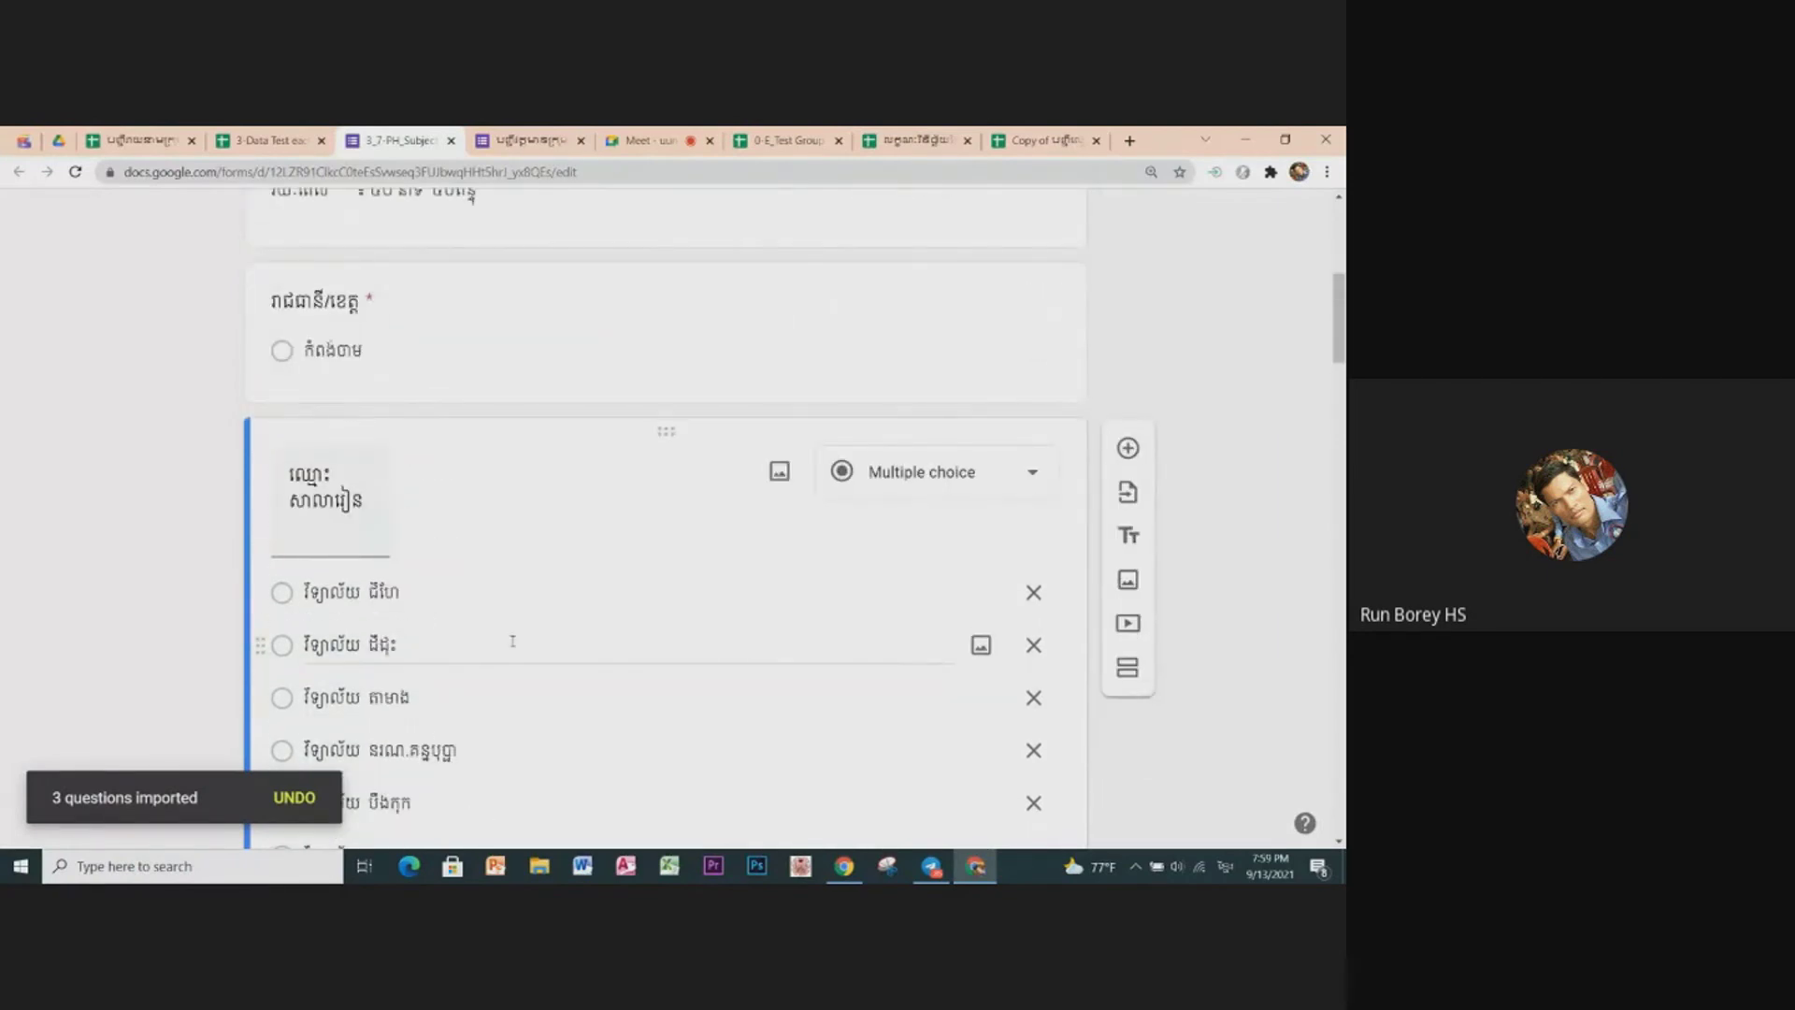
scroll(513, 641, "down", 3)
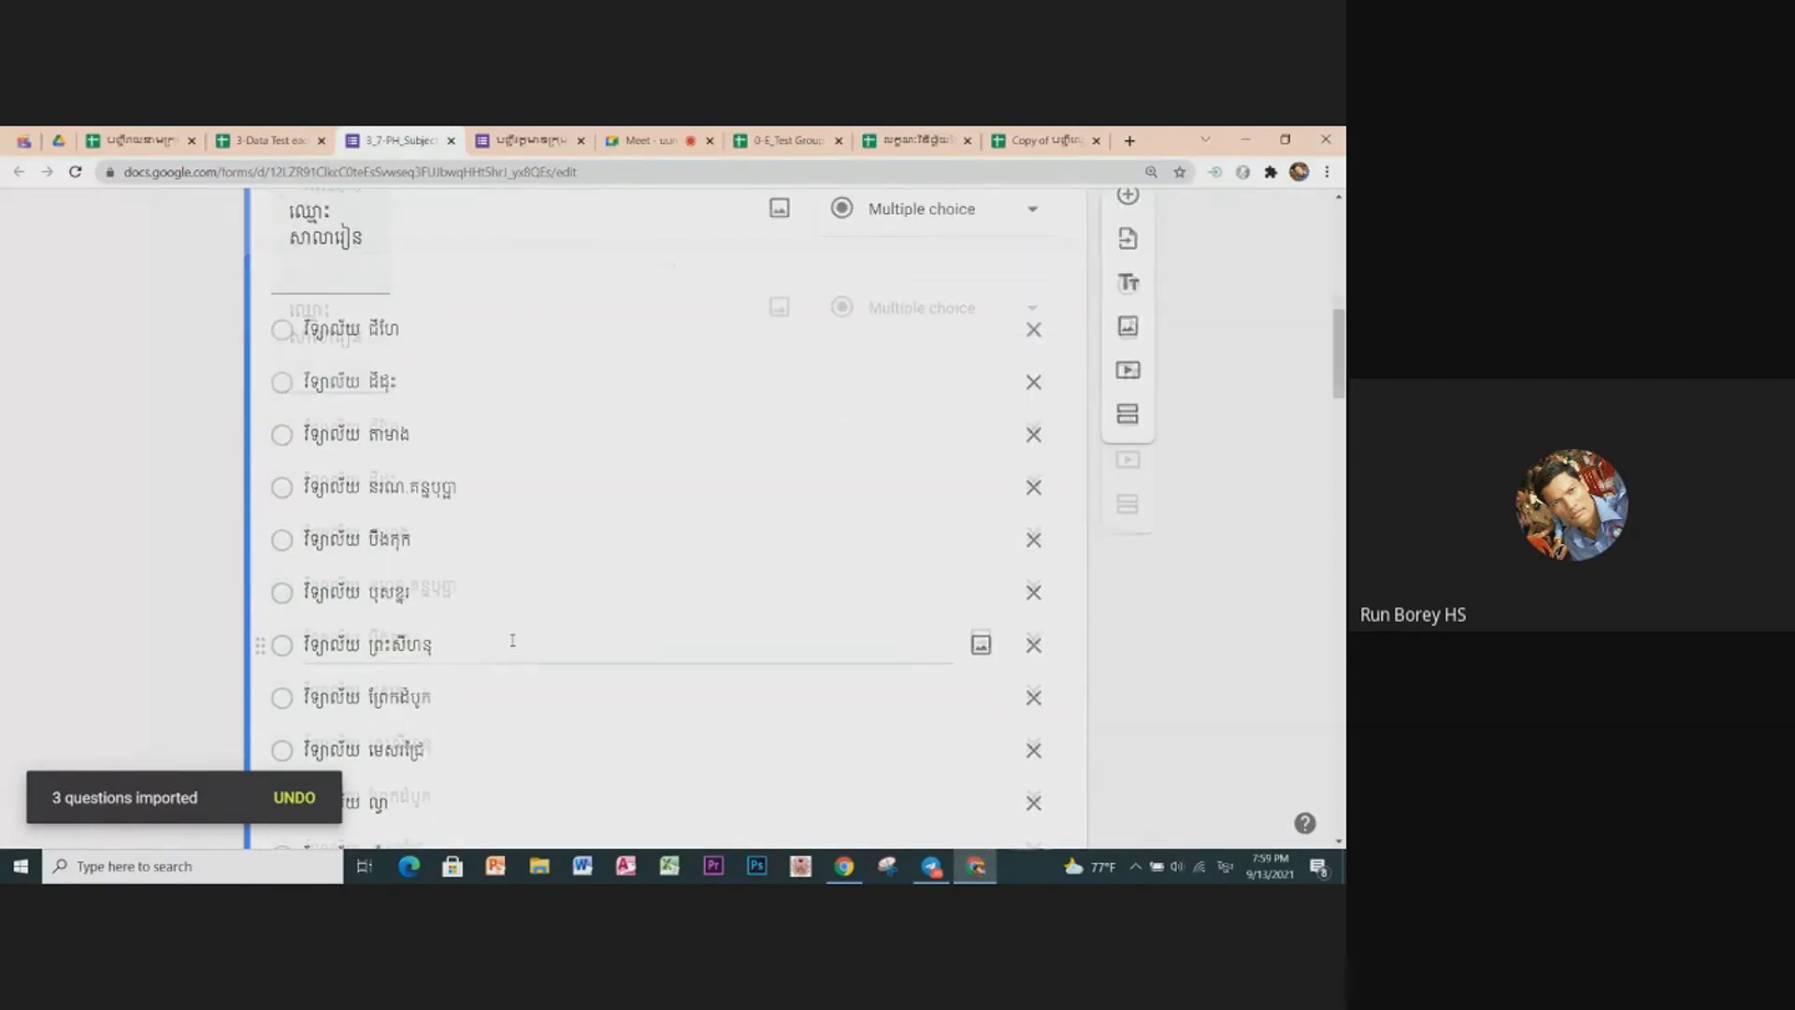
scroll(514, 645, "down", 2)
scroll(513, 645, "down", 2)
scroll(513, 645, "down", 3)
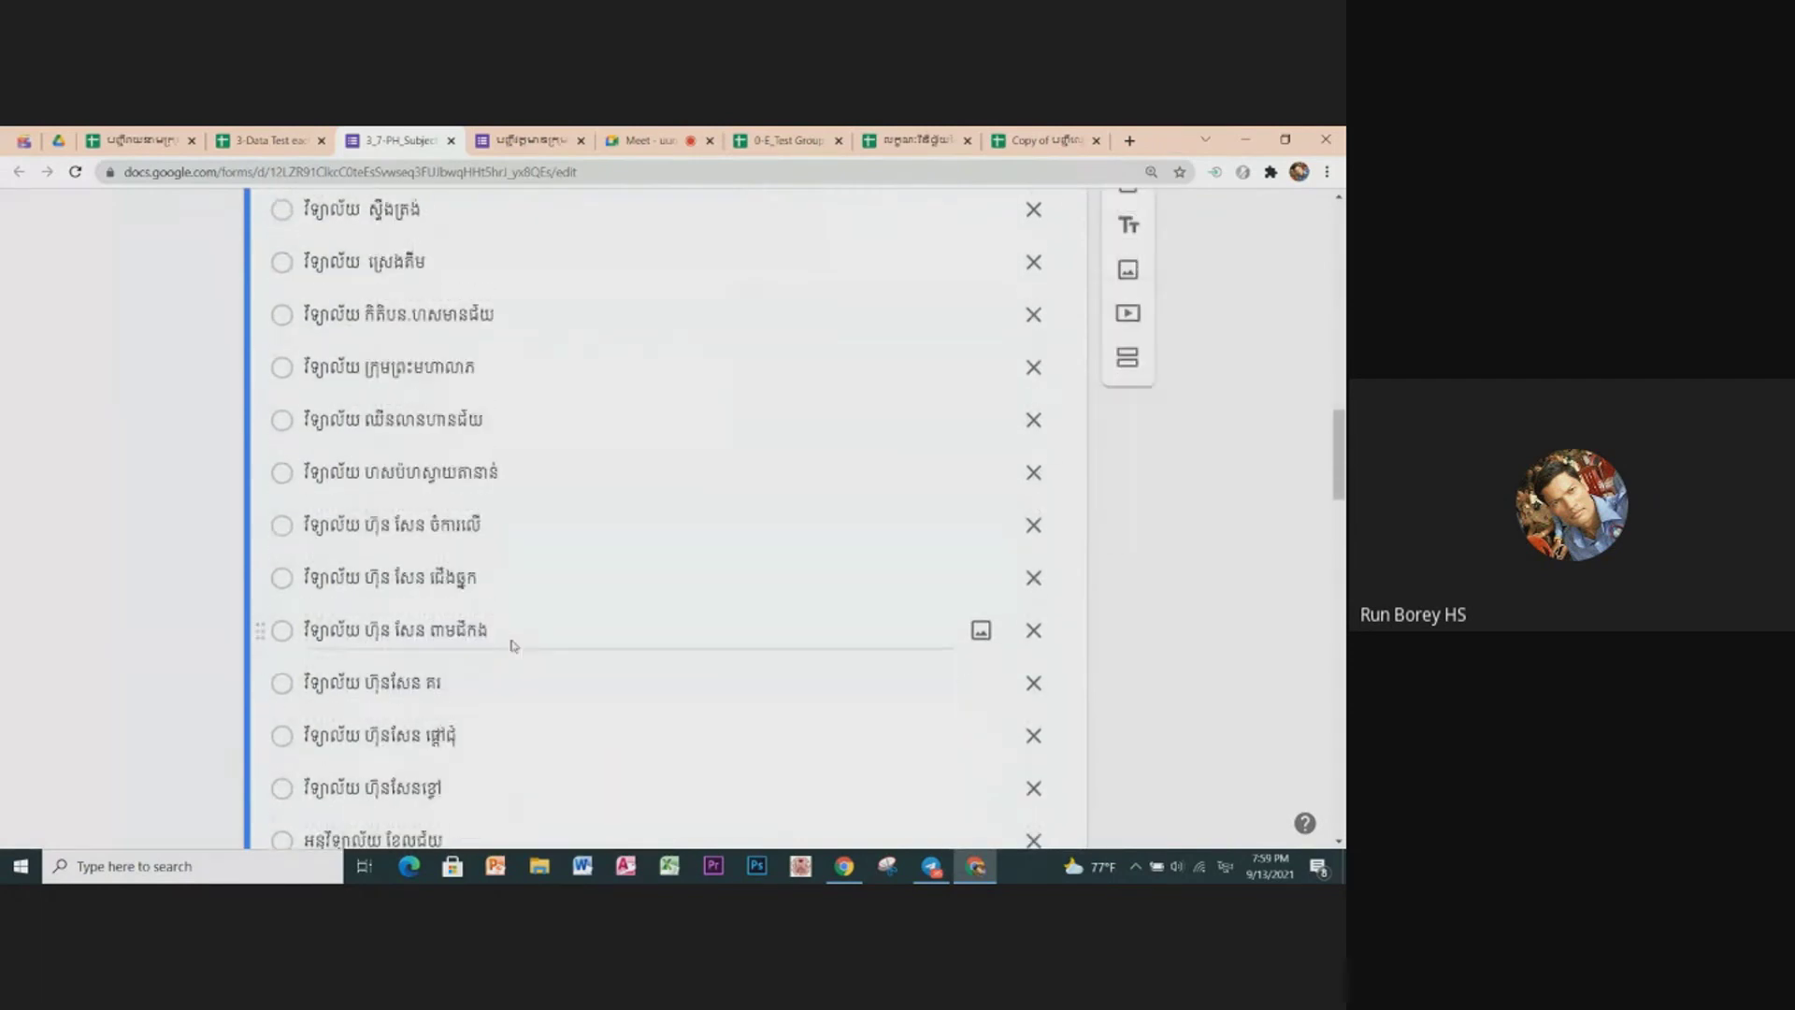
scroll(512, 645, "down", 3)
scroll(513, 645, "down", 3)
scroll(512, 645, "down", 3)
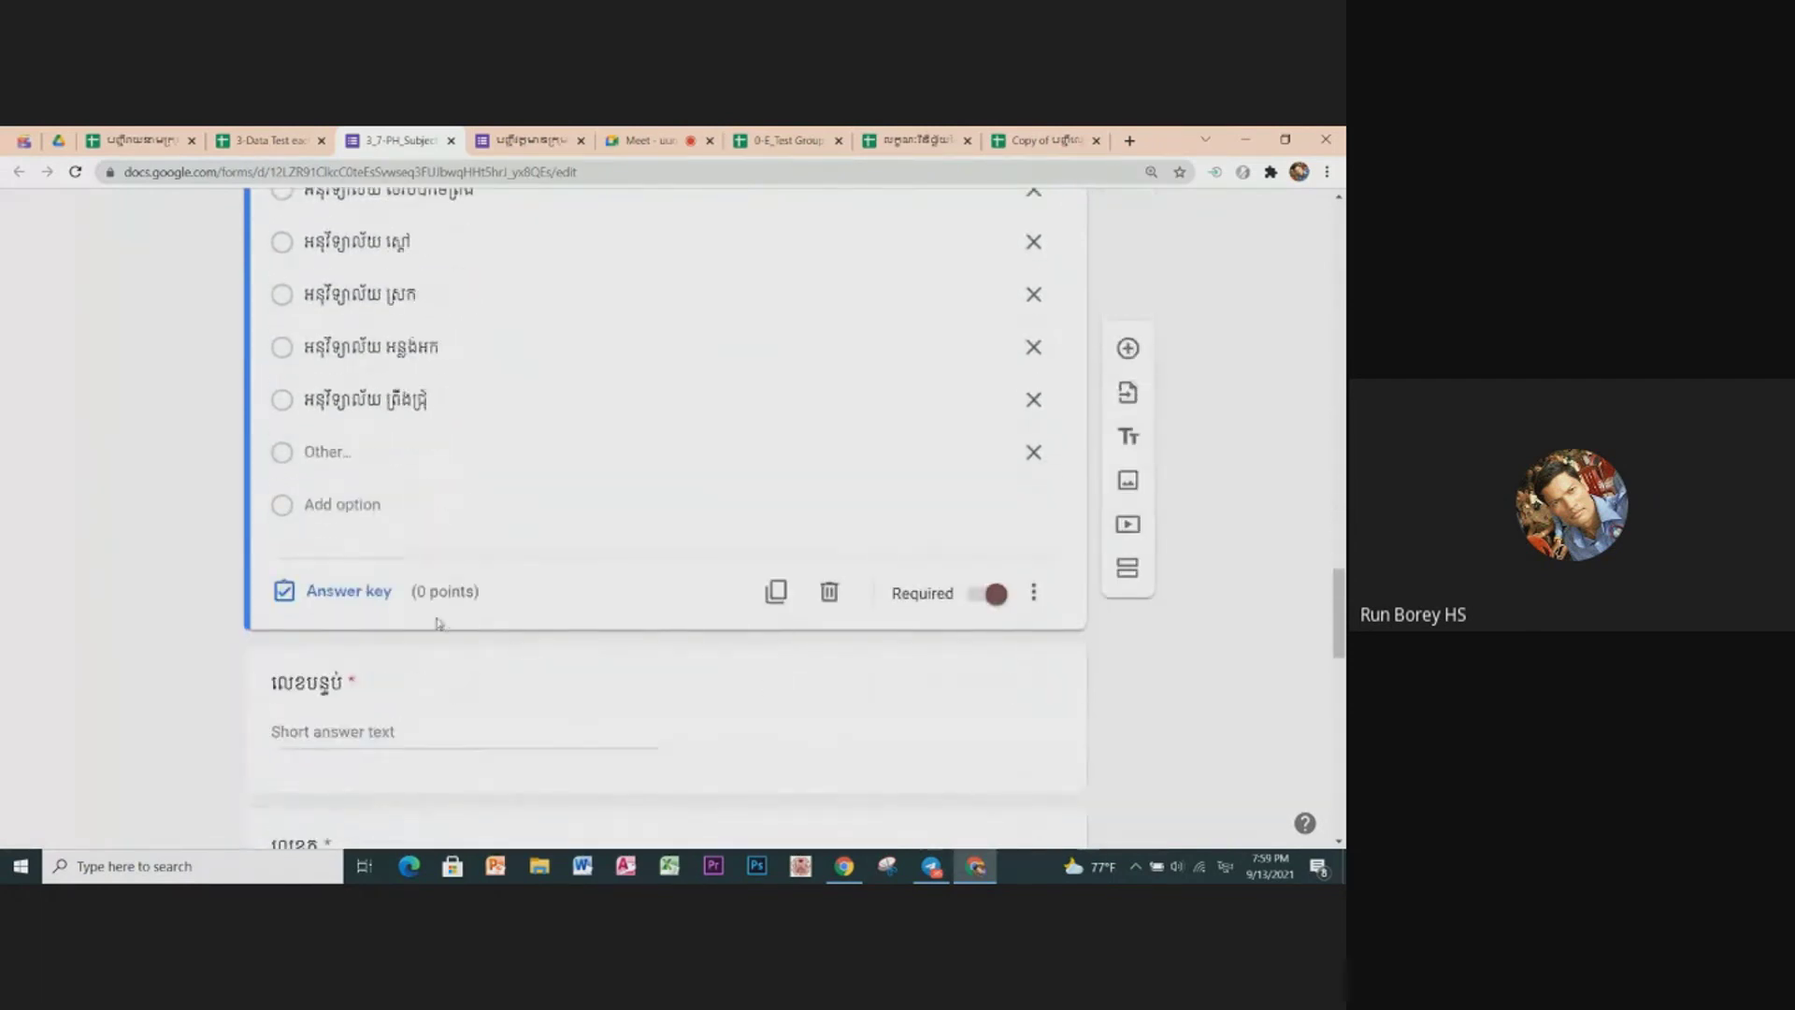
scroll(513, 645, "down", 2)
scroll(513, 645, "down", 2)
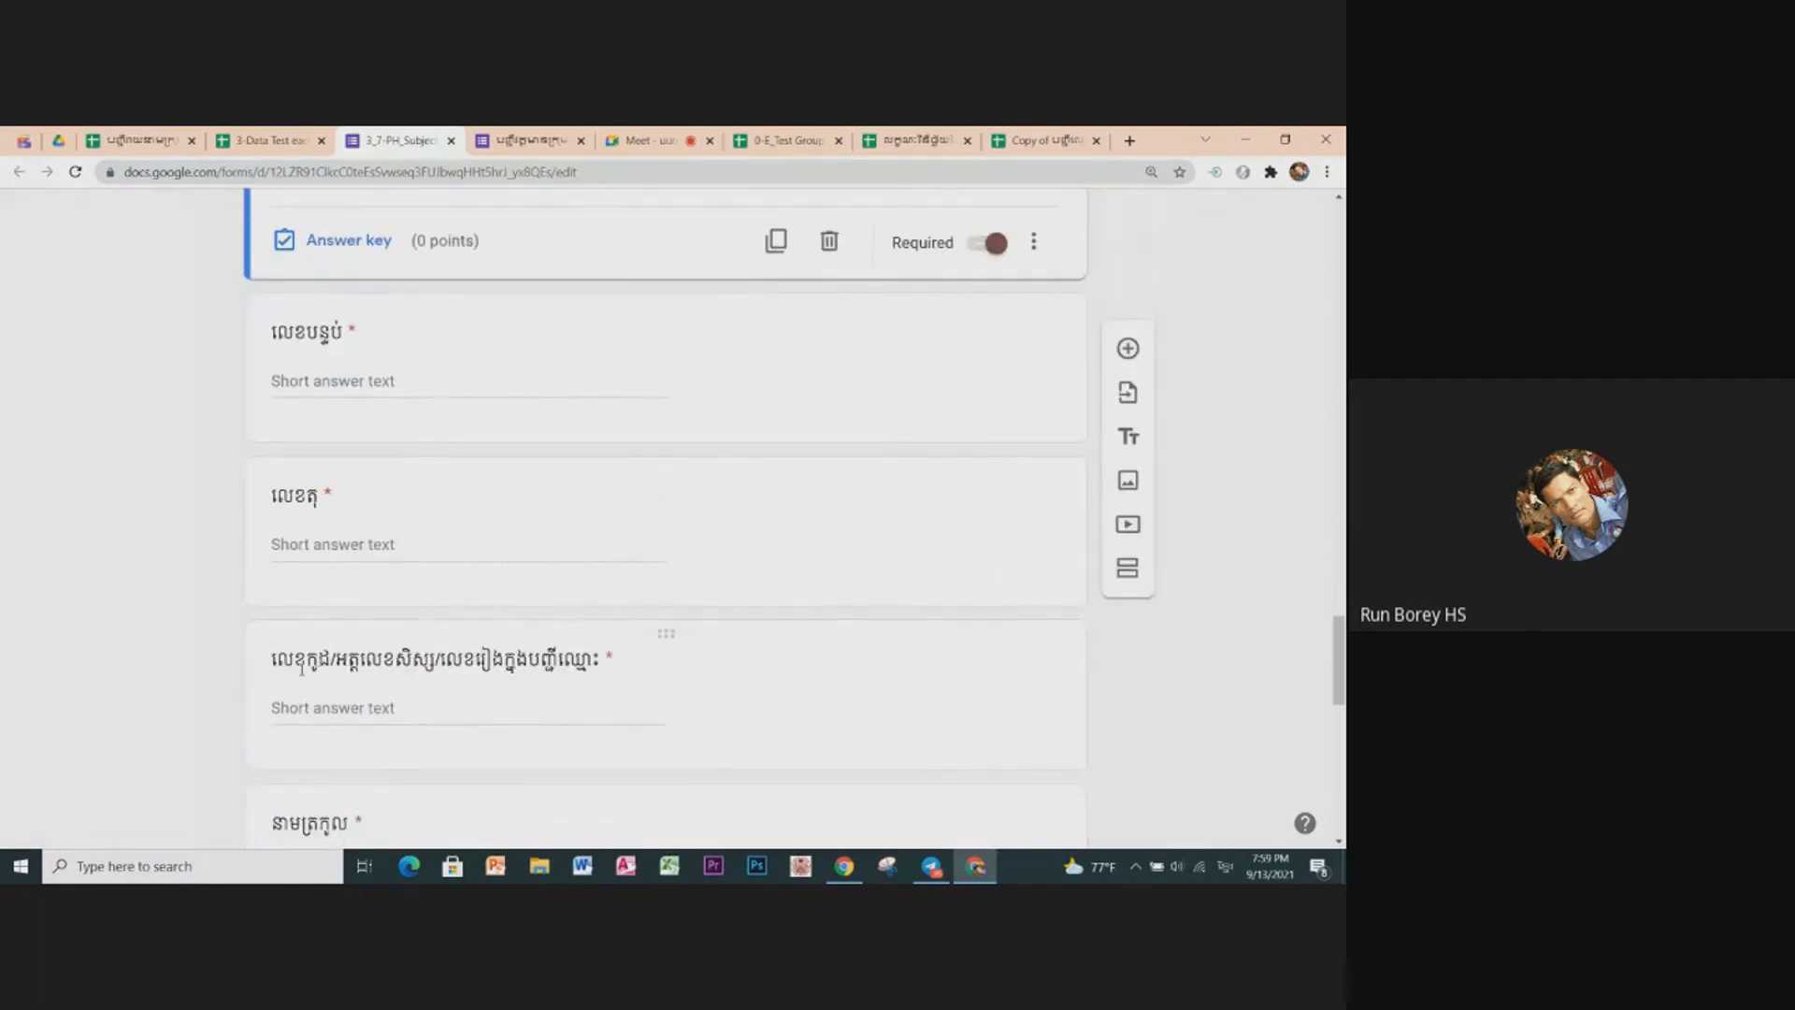
scroll(557, 508, "up", 5)
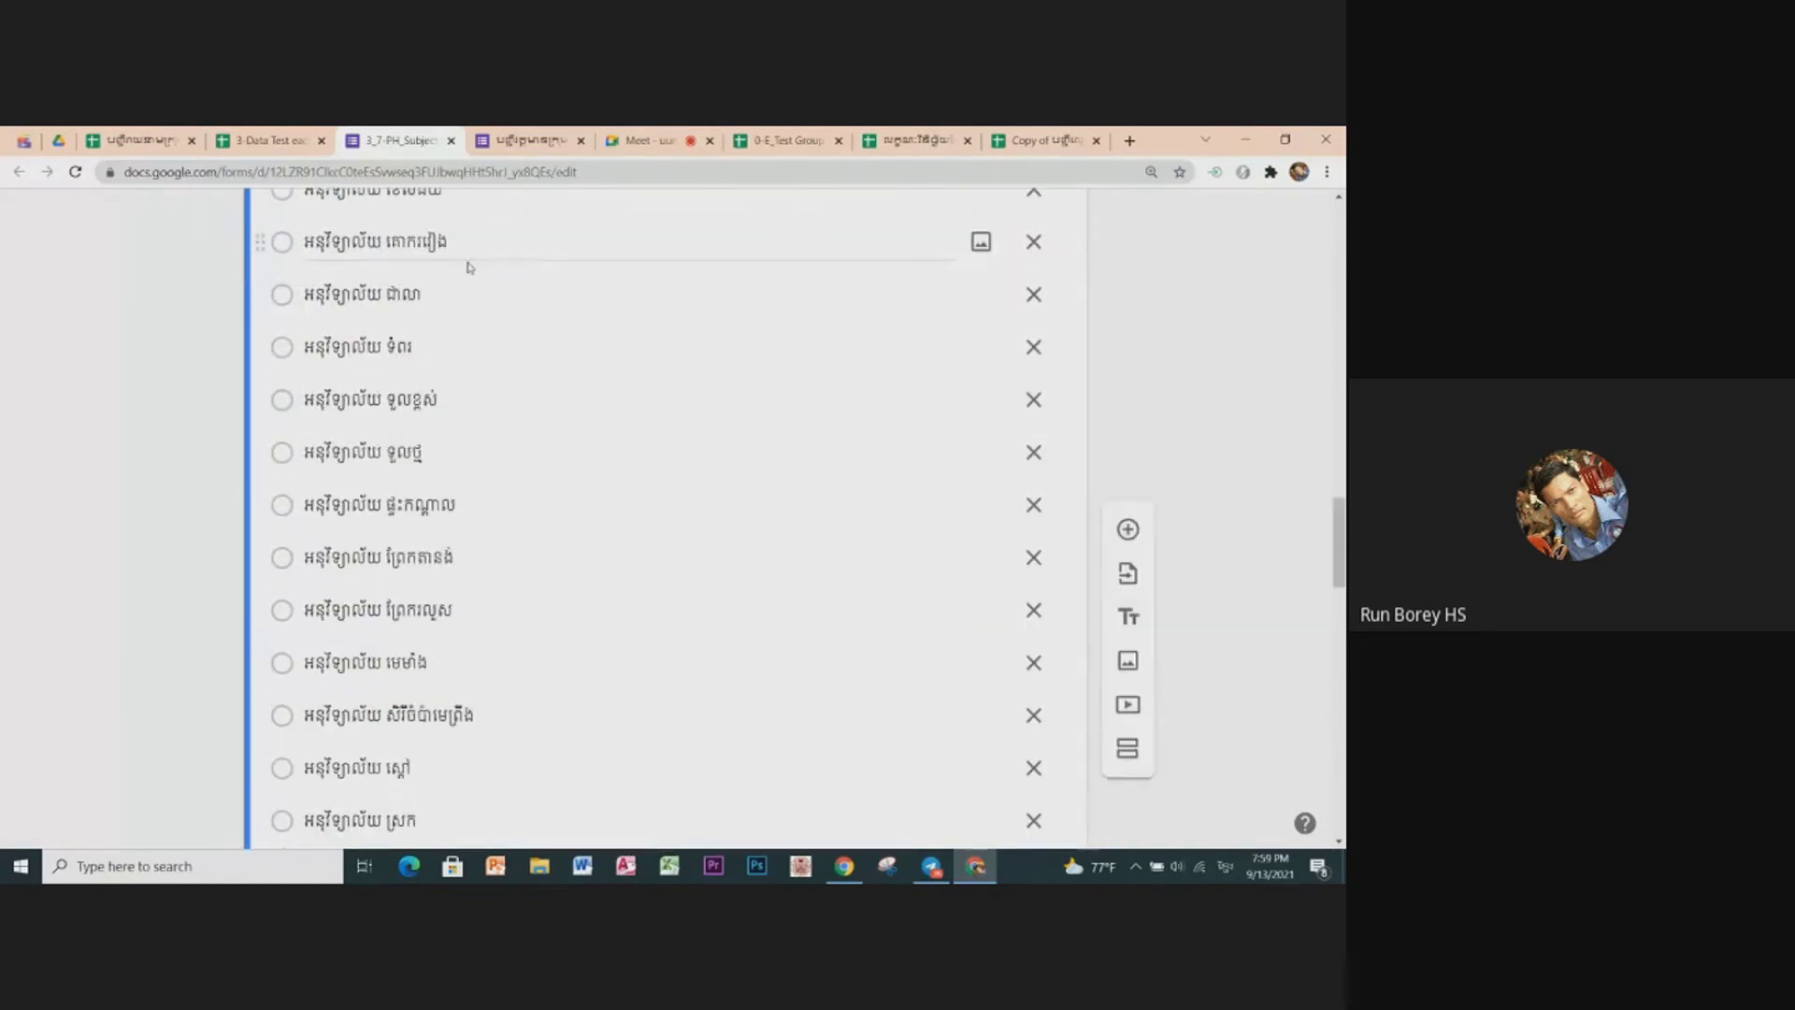
left_click(450, 140)
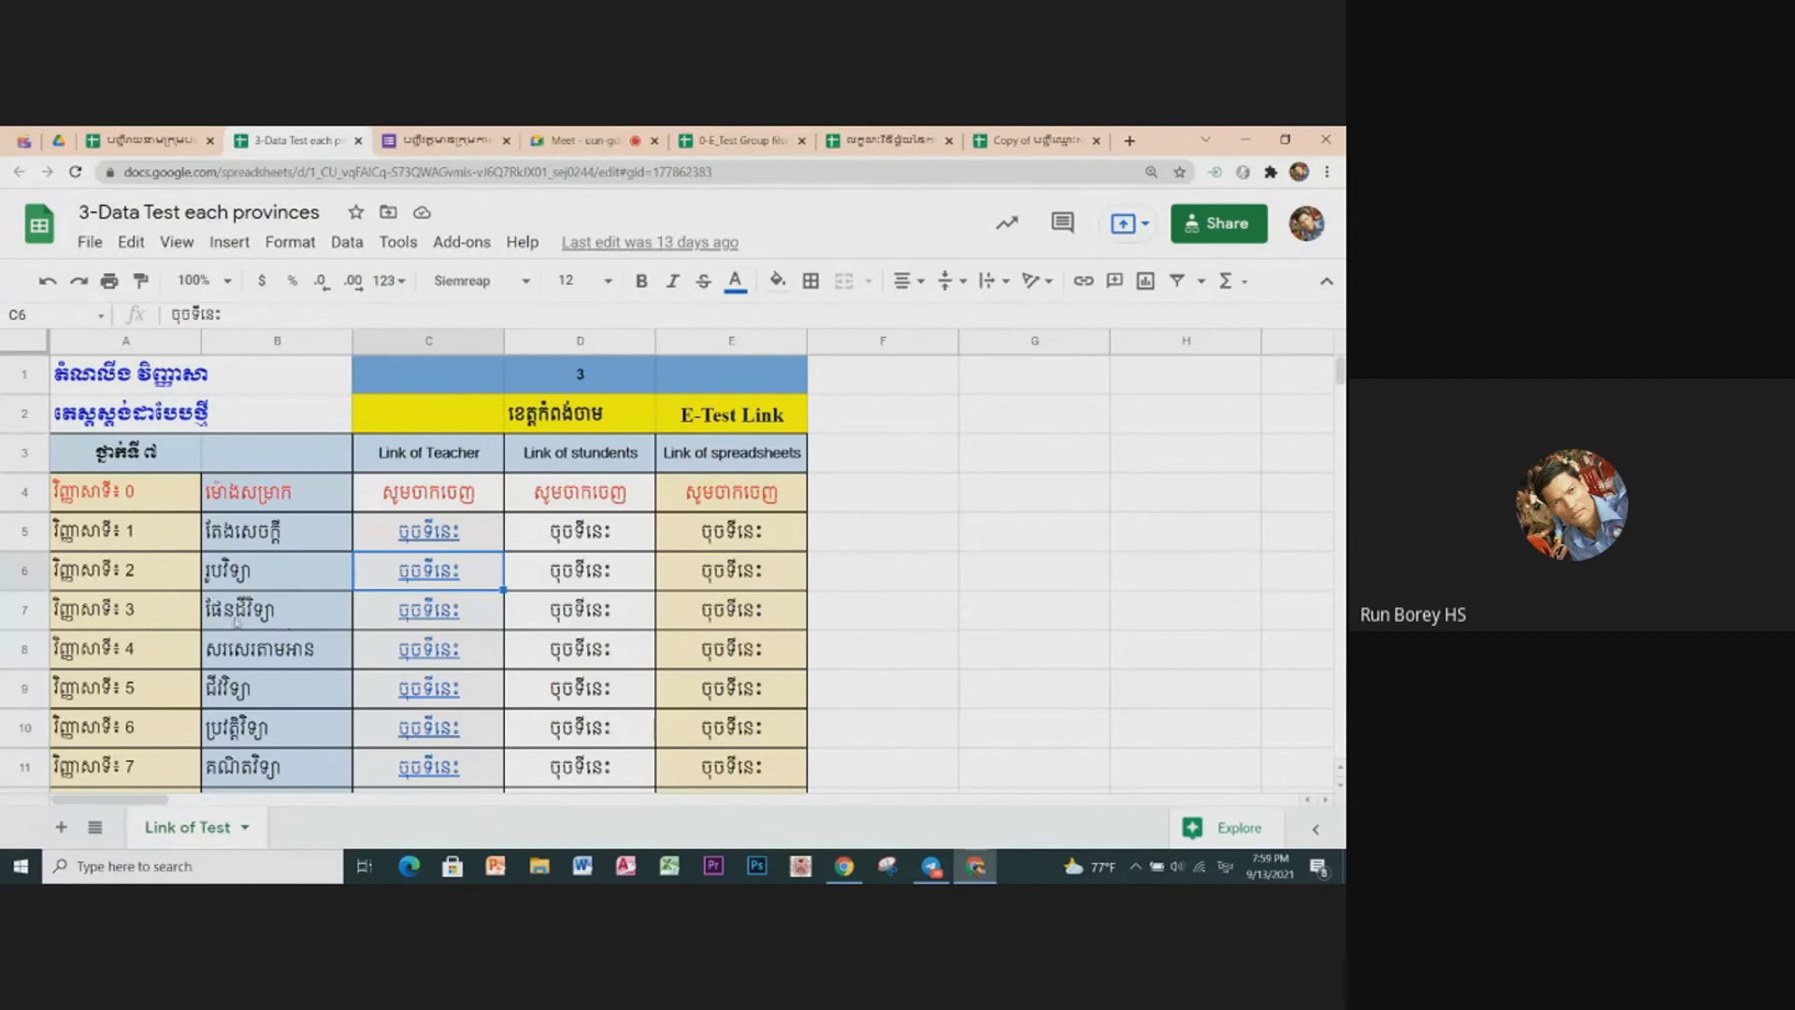
Step: Open the 3_7-ES_Subject Head form from the teacher link in cell C7
left_click(428, 619)
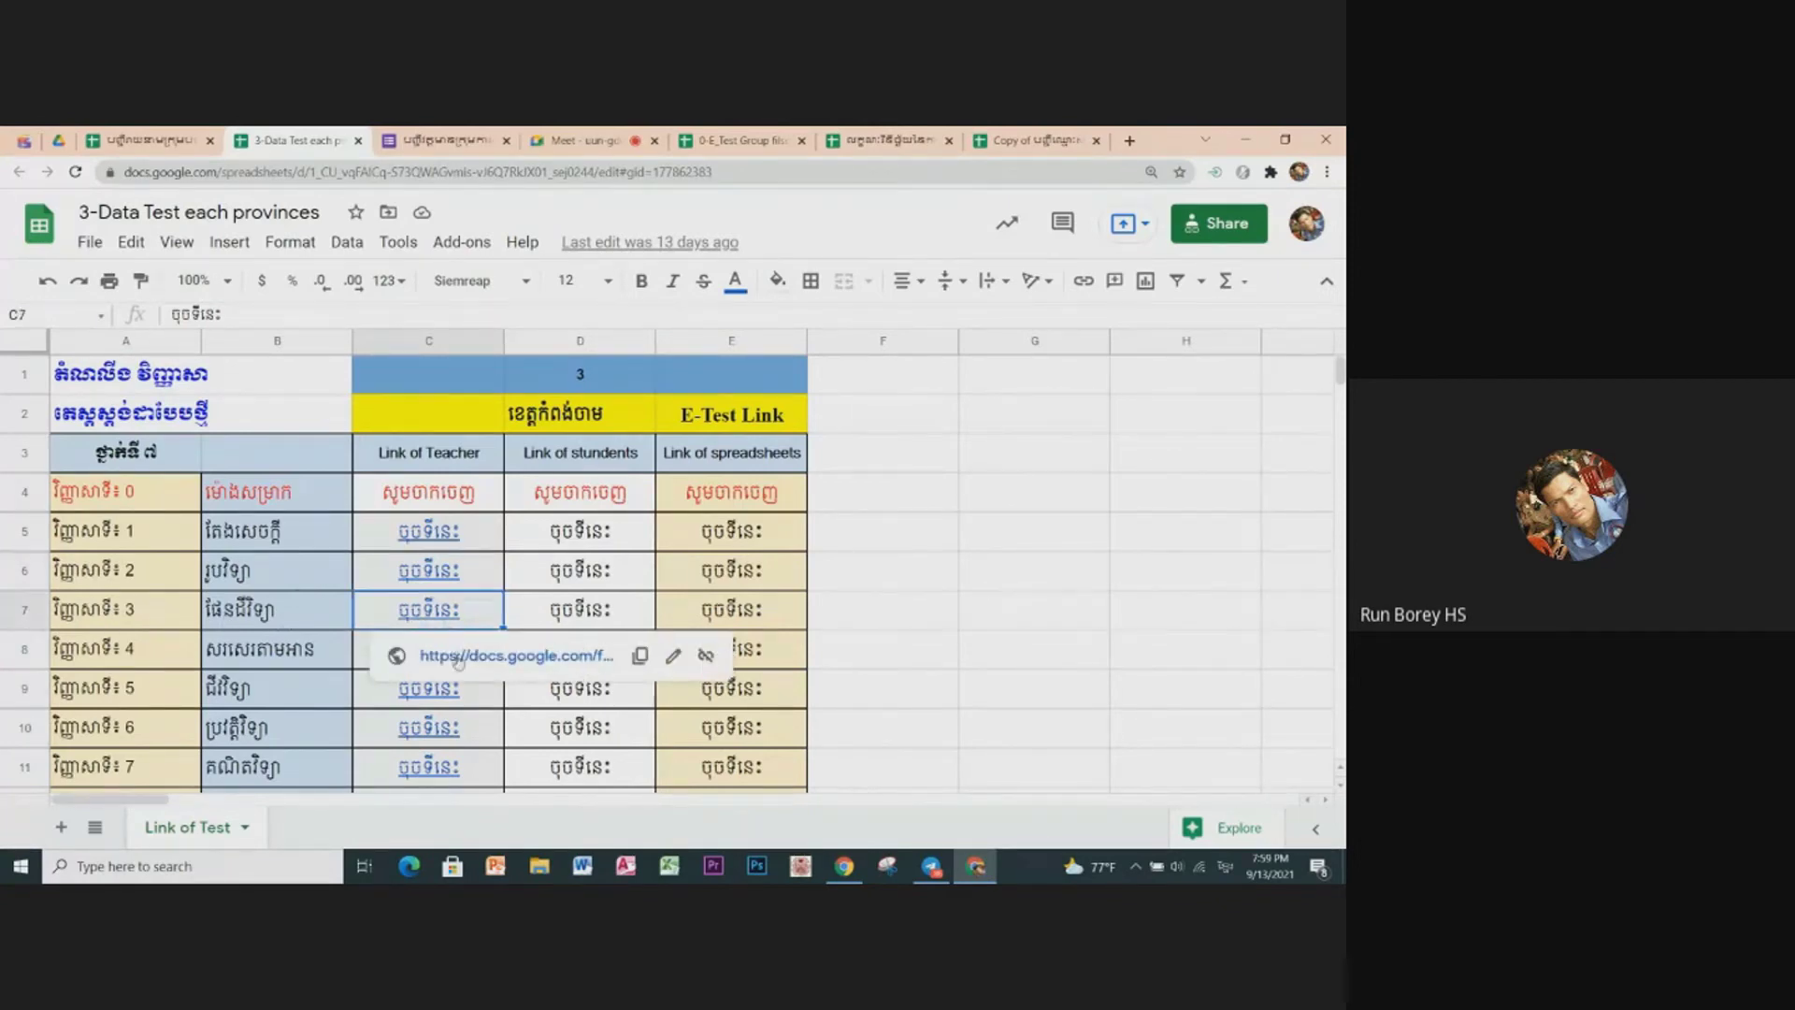
left_click(457, 657)
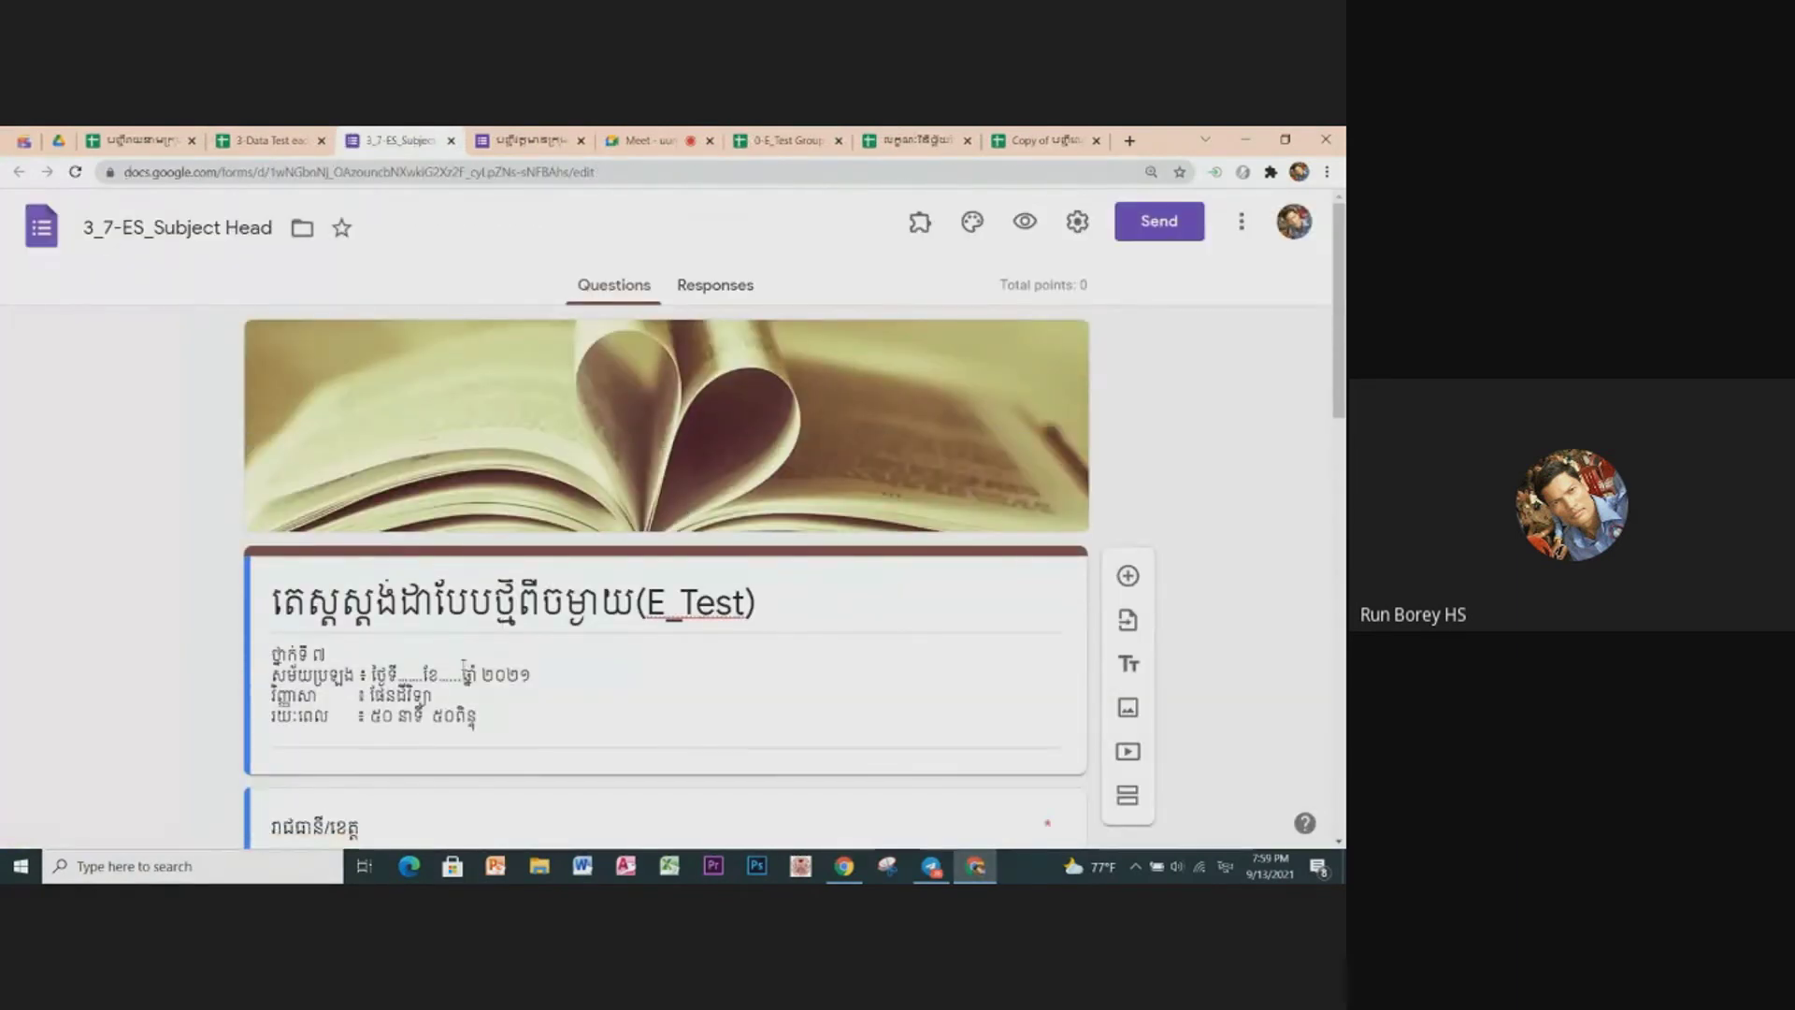
Step: Import questions into the ES form from 3-Subject Head, found by searching '3'
scroll(686, 511, "down", 2)
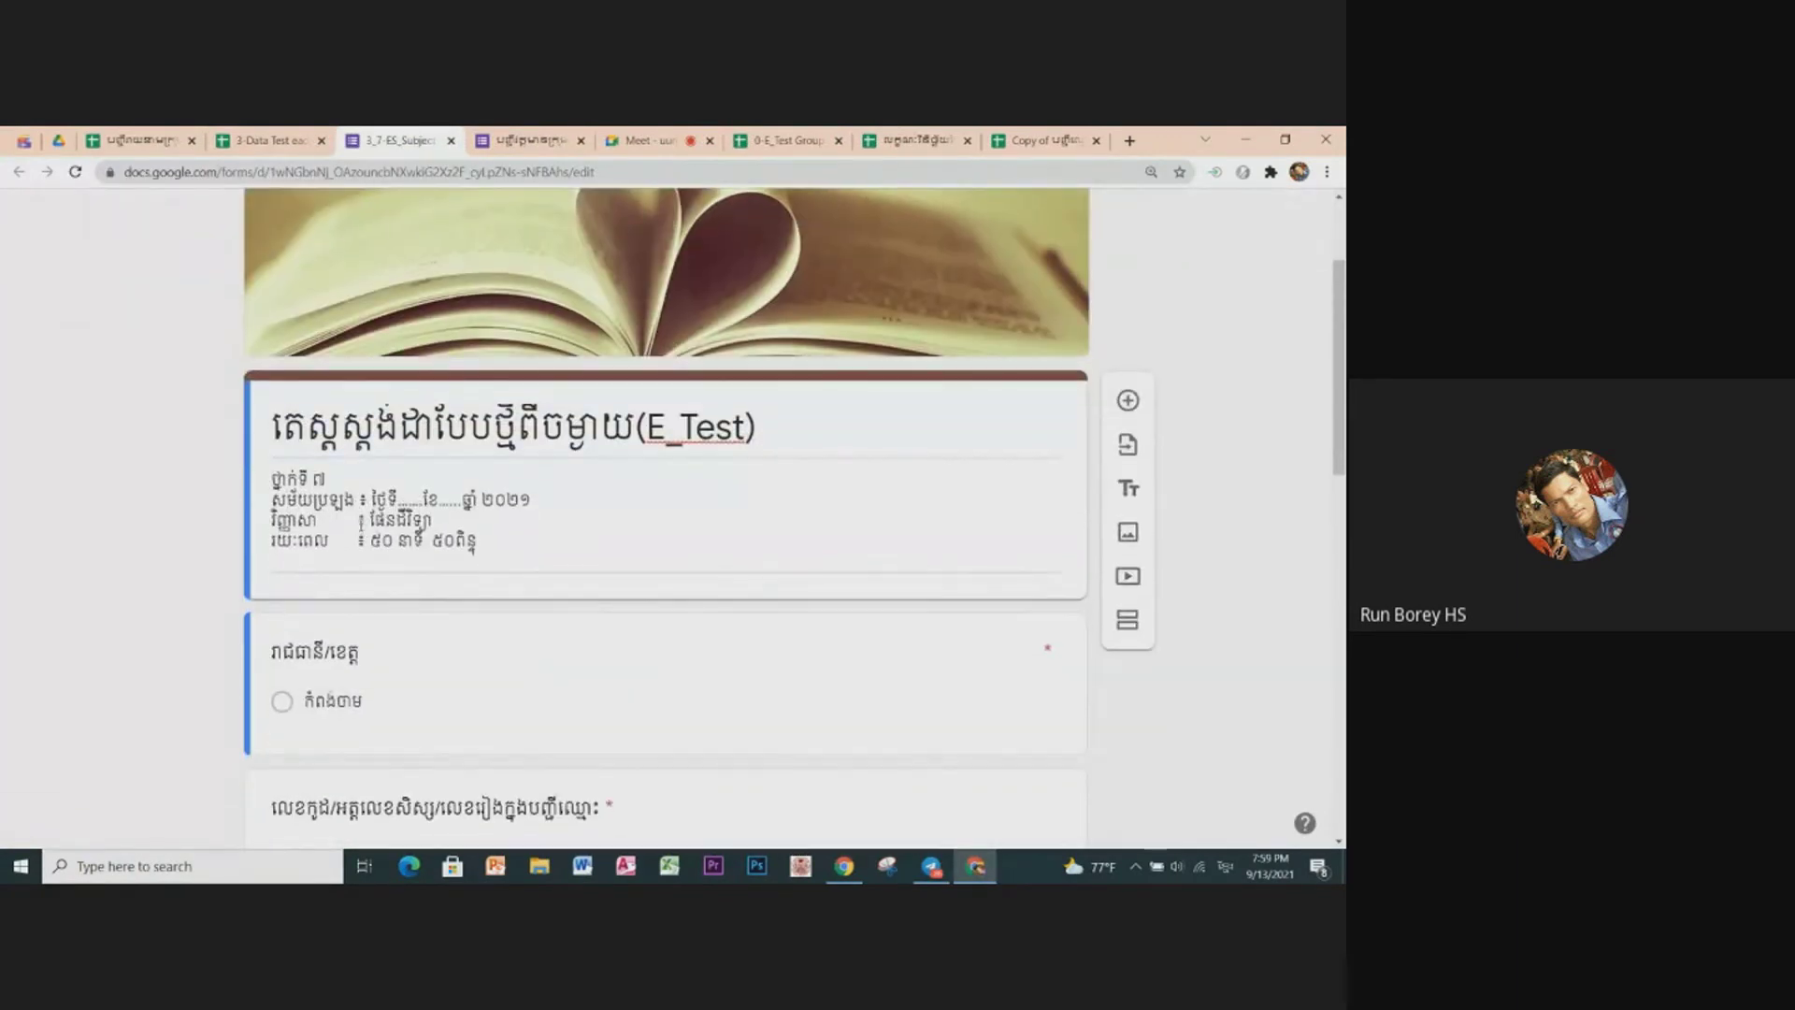
scroll(494, 625, "down", 1)
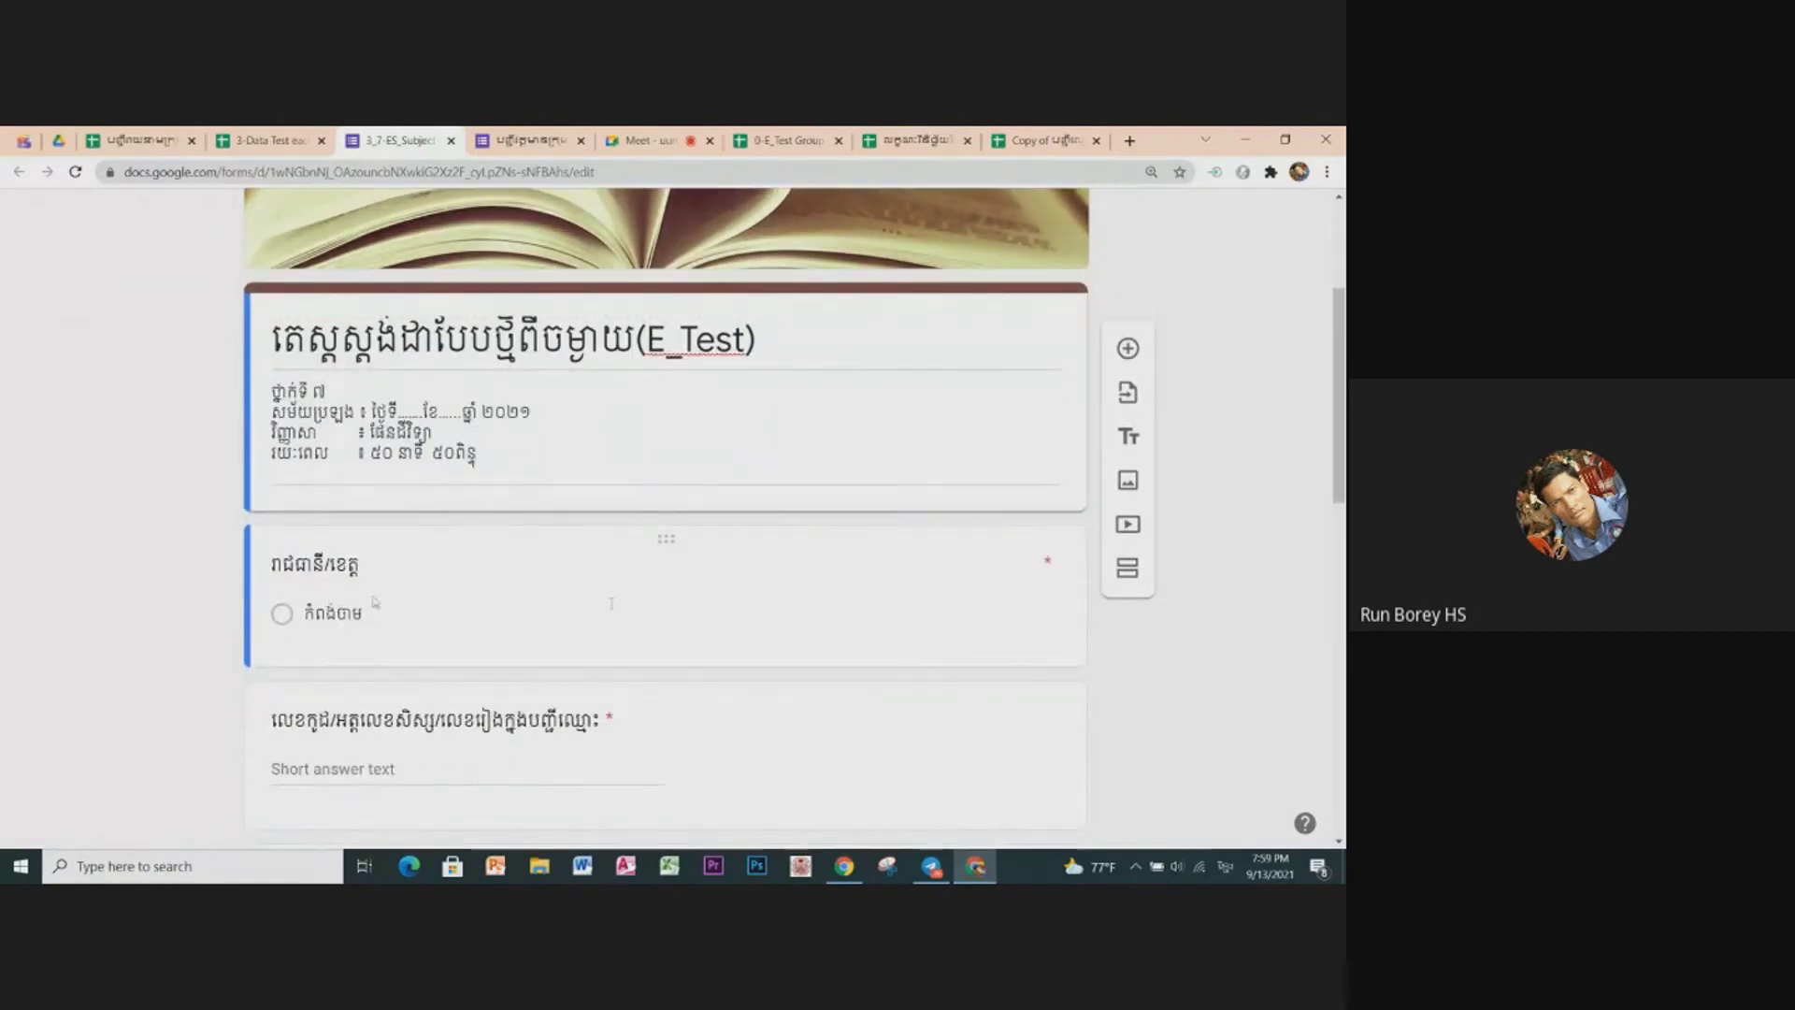
left_click(655, 613)
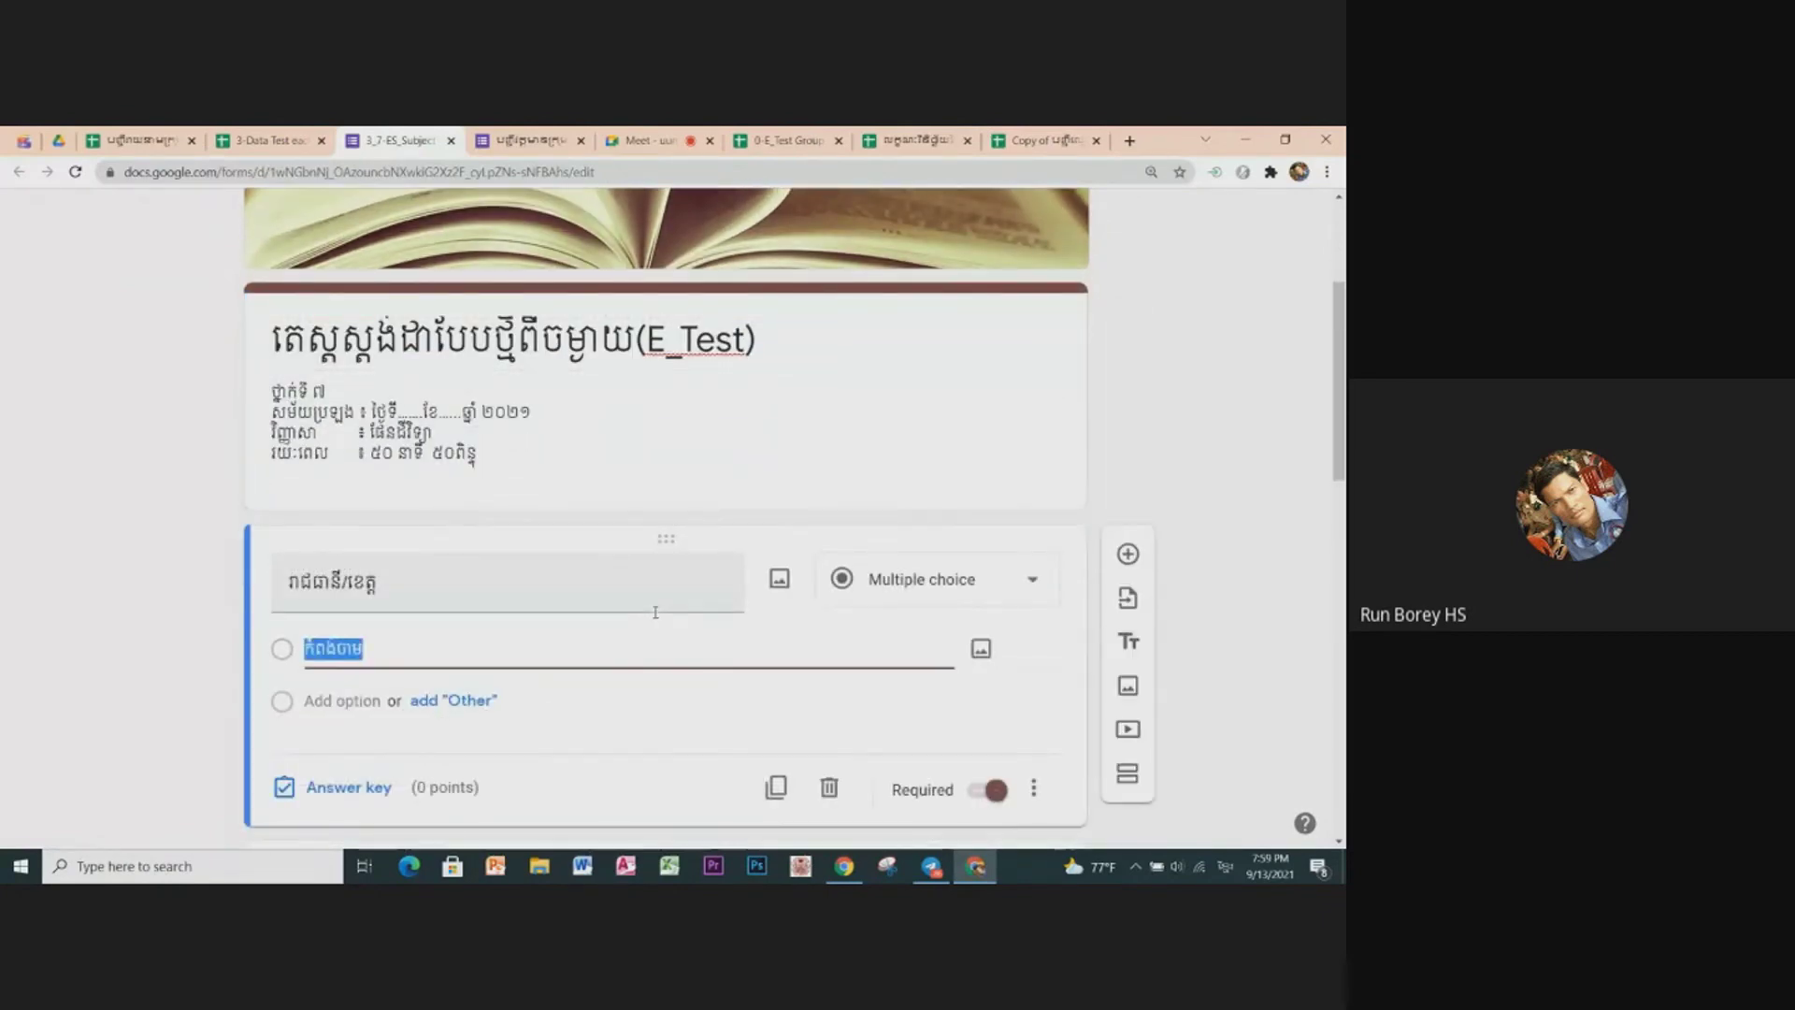
left_click(1126, 600)
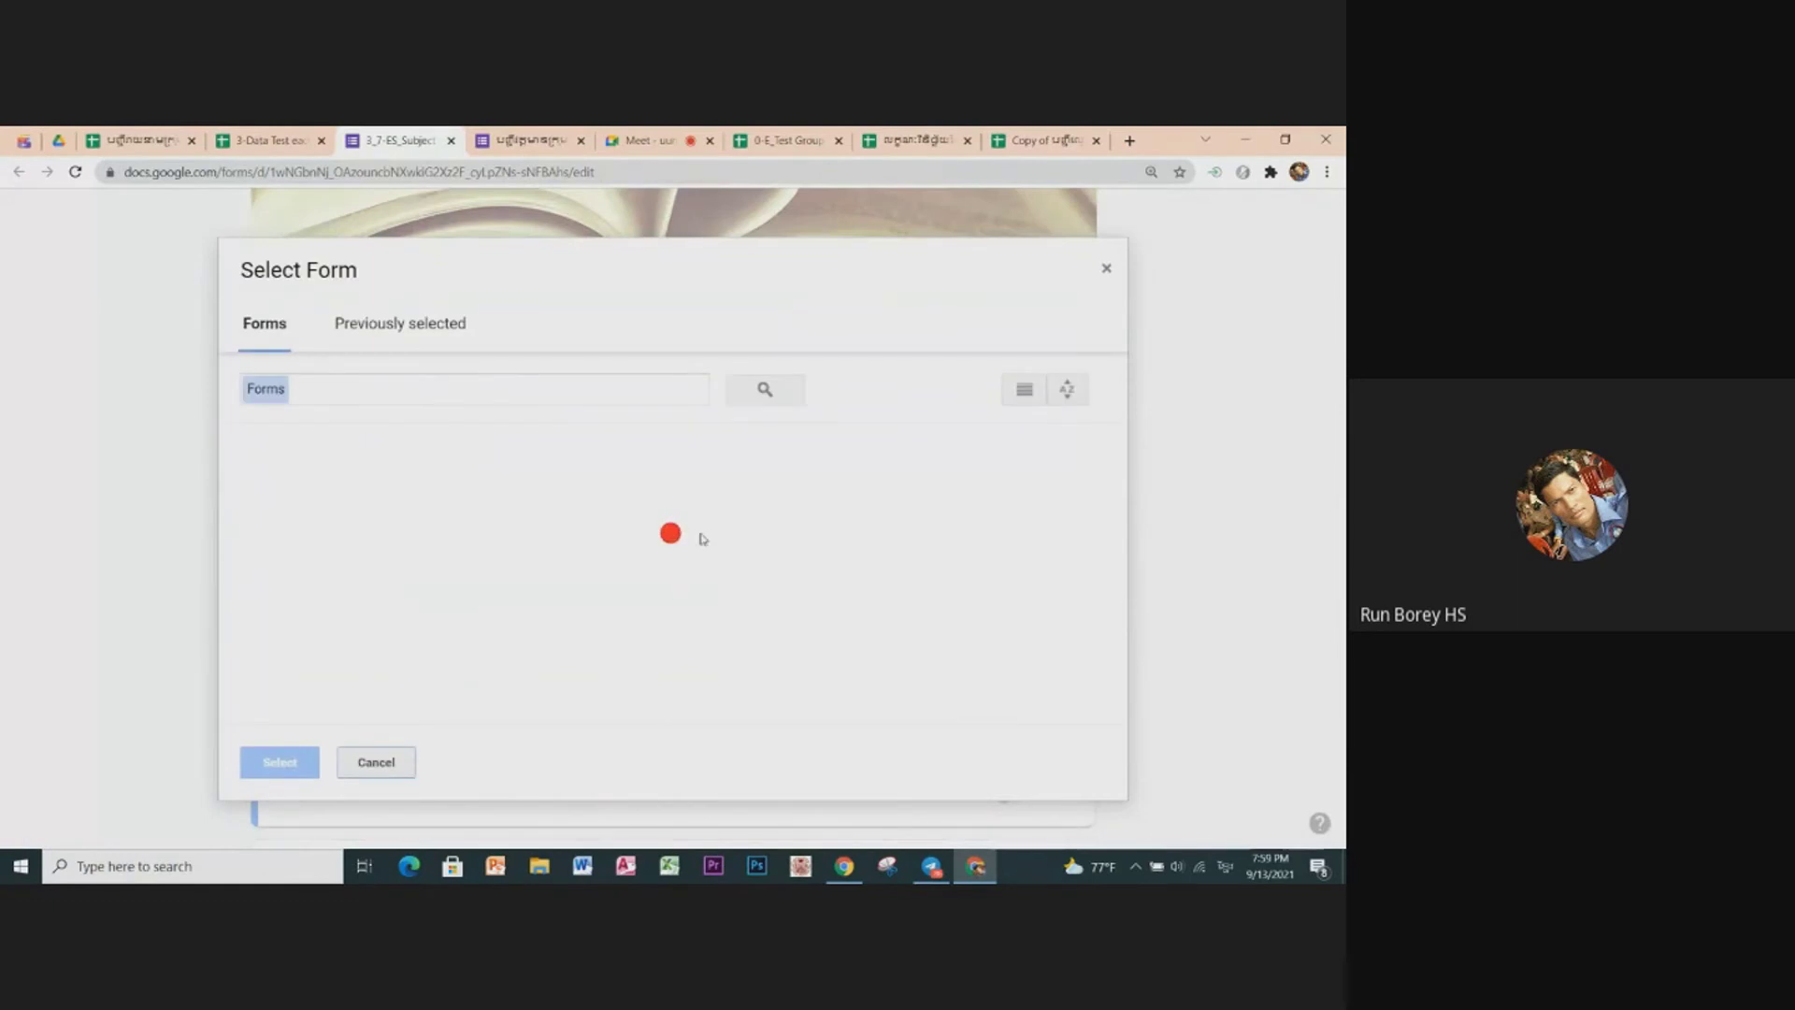
left_click(317, 390)
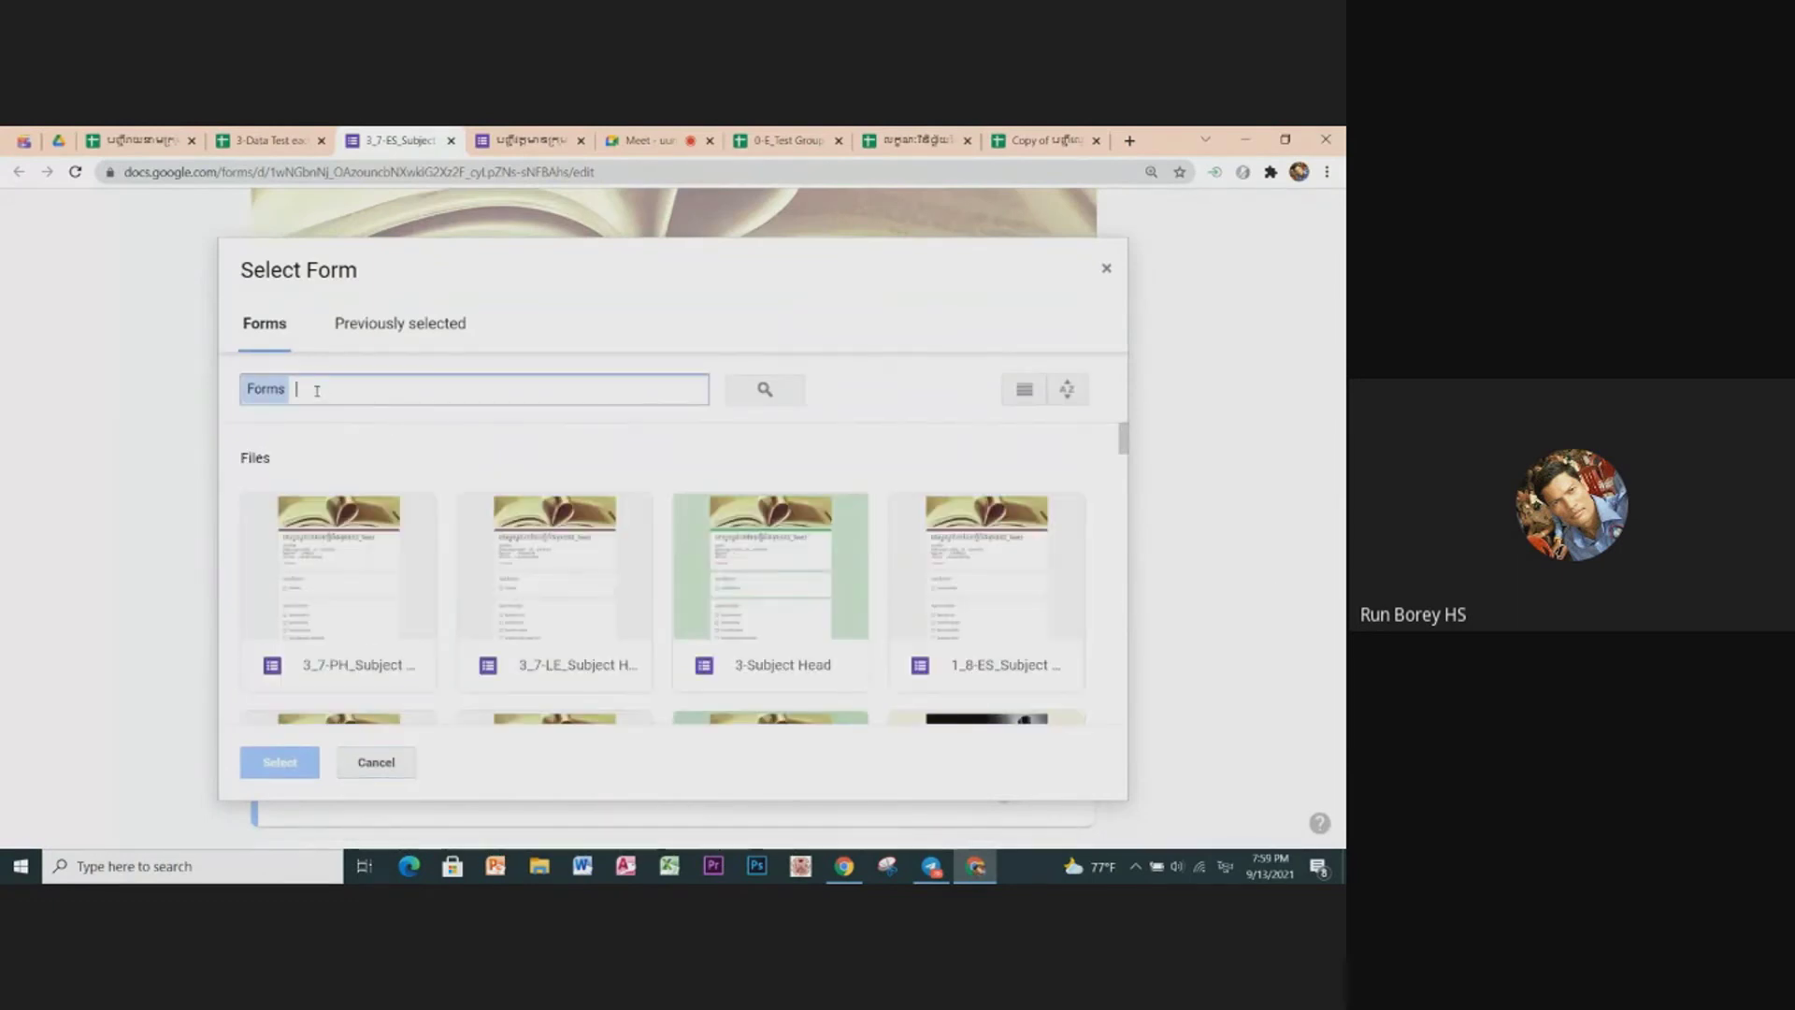
type("3")
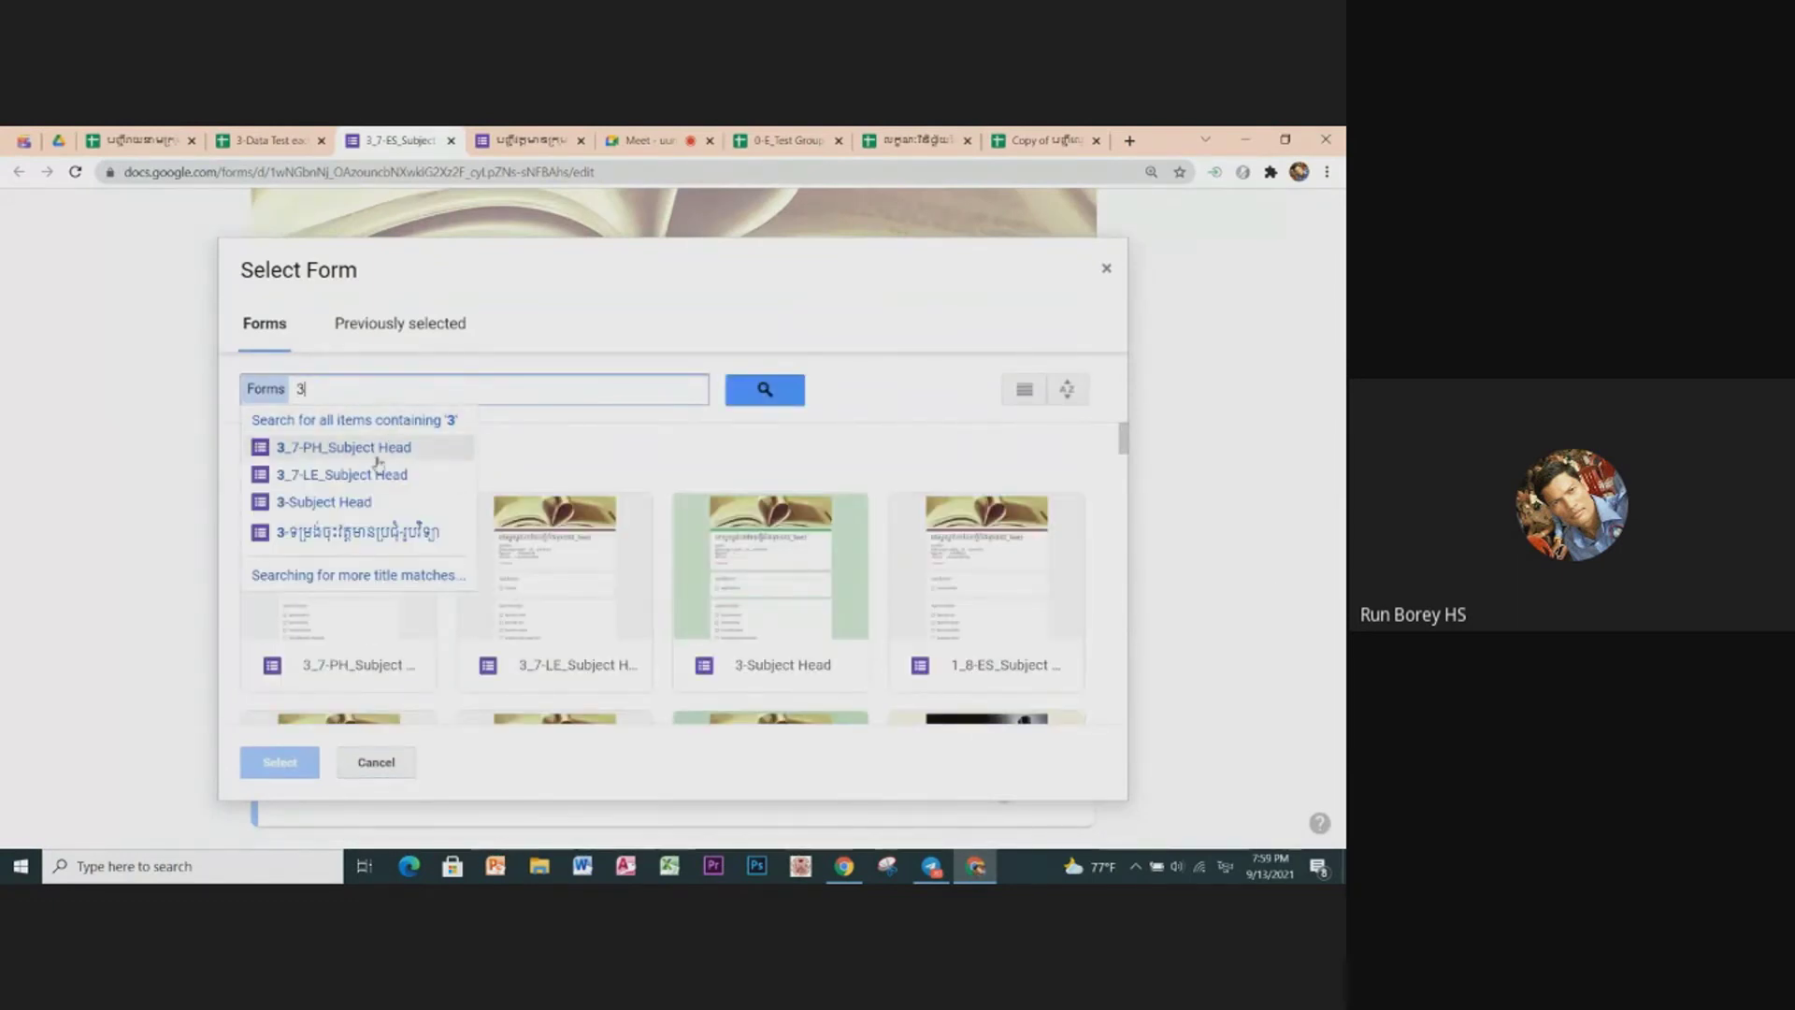
left_click(289, 504)
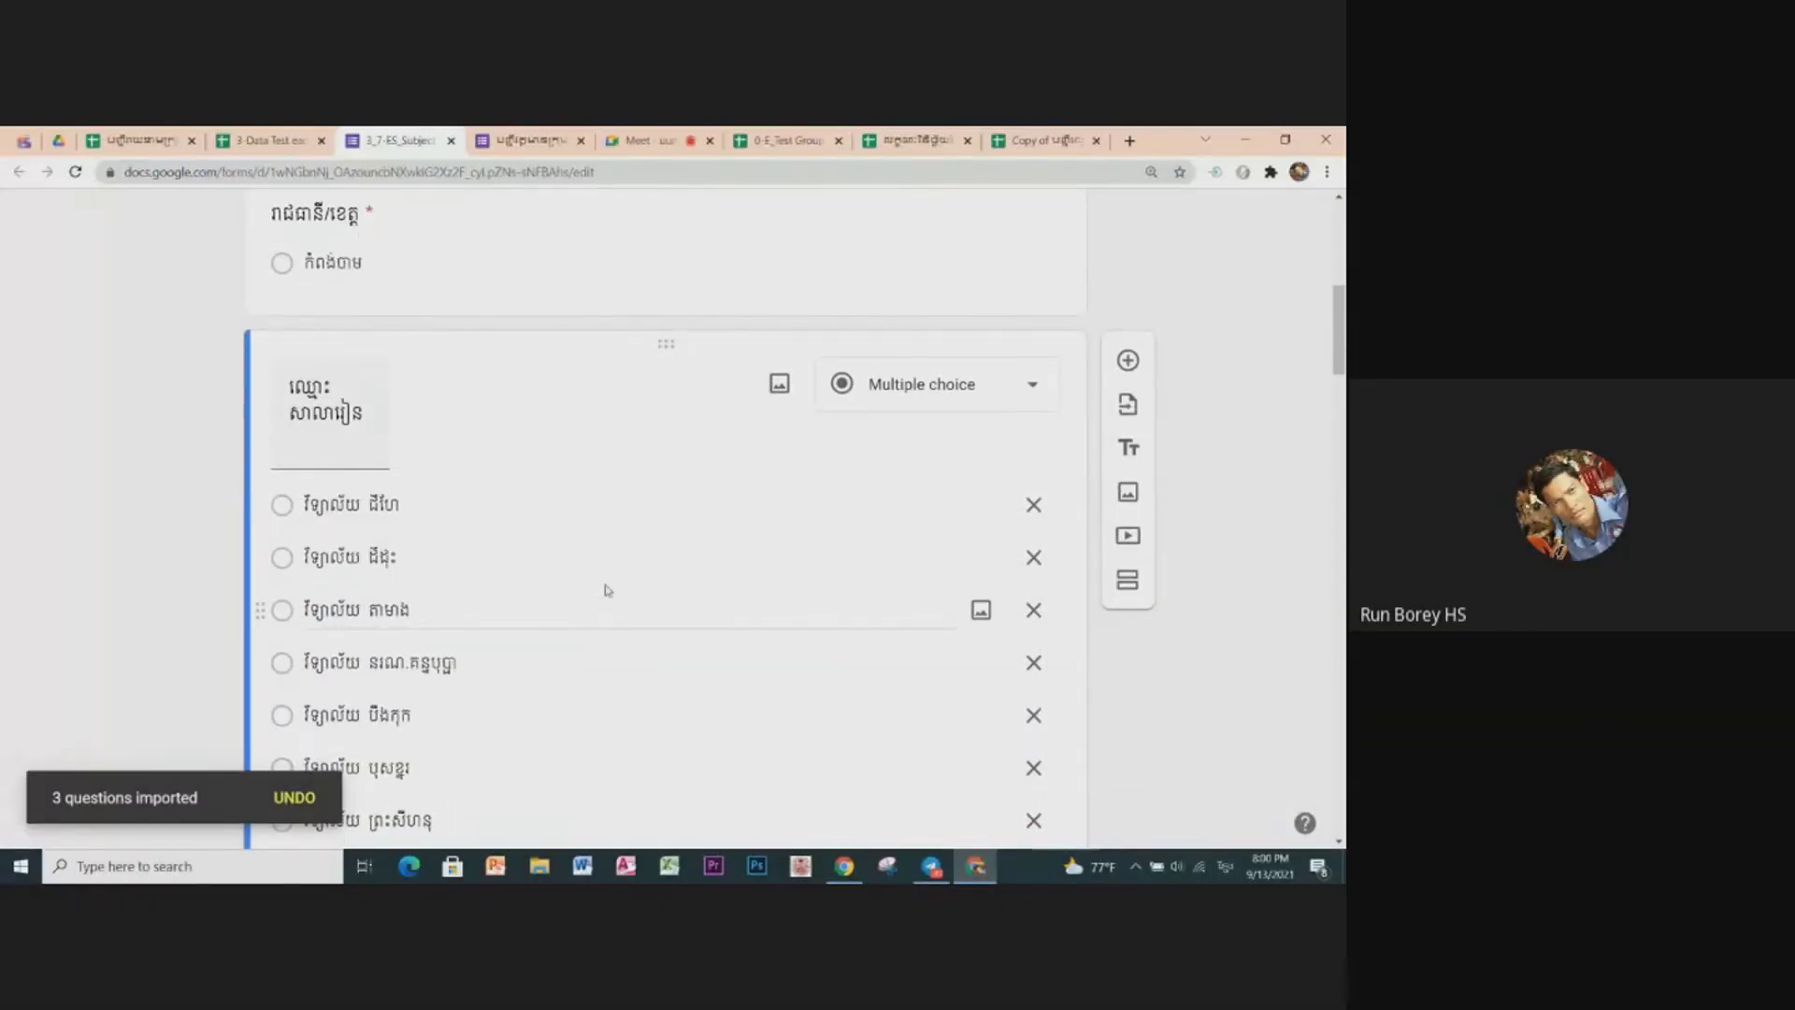
Step: Scroll through the imported questions and open the room-number question to check its settings
scroll(608, 590, "up", 3)
scroll(607, 590, "up", 3)
scroll(608, 590, "up", 3)
scroll(608, 589, "up", 3)
scroll(608, 590, "up", 3)
scroll(607, 590, "up", 3)
scroll(607, 590, "up", 3)
scroll(607, 590, "up", 3)
scroll(608, 590, "up", 3)
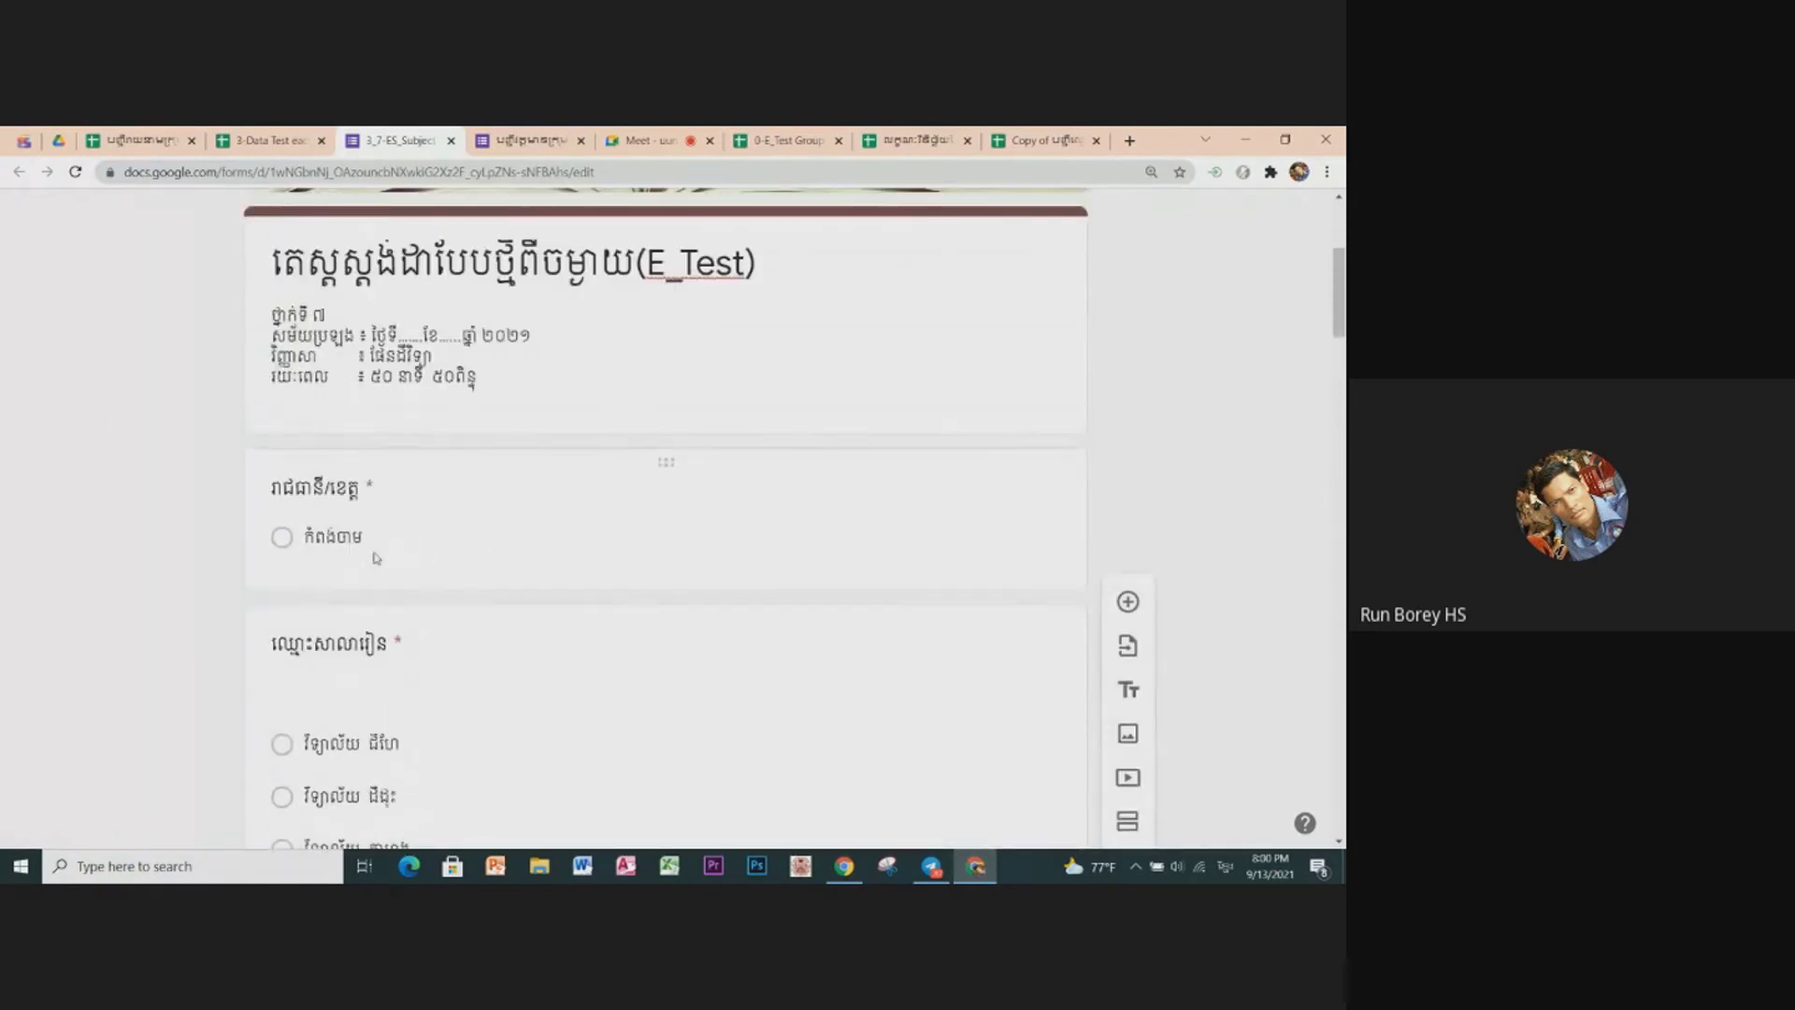
scroll(396, 549, "down", 3)
scroll(401, 561, "down", 2)
scroll(401, 561, "down", 3)
scroll(440, 584, "down", 3)
scroll(440, 584, "down", 3)
left_click(430, 575)
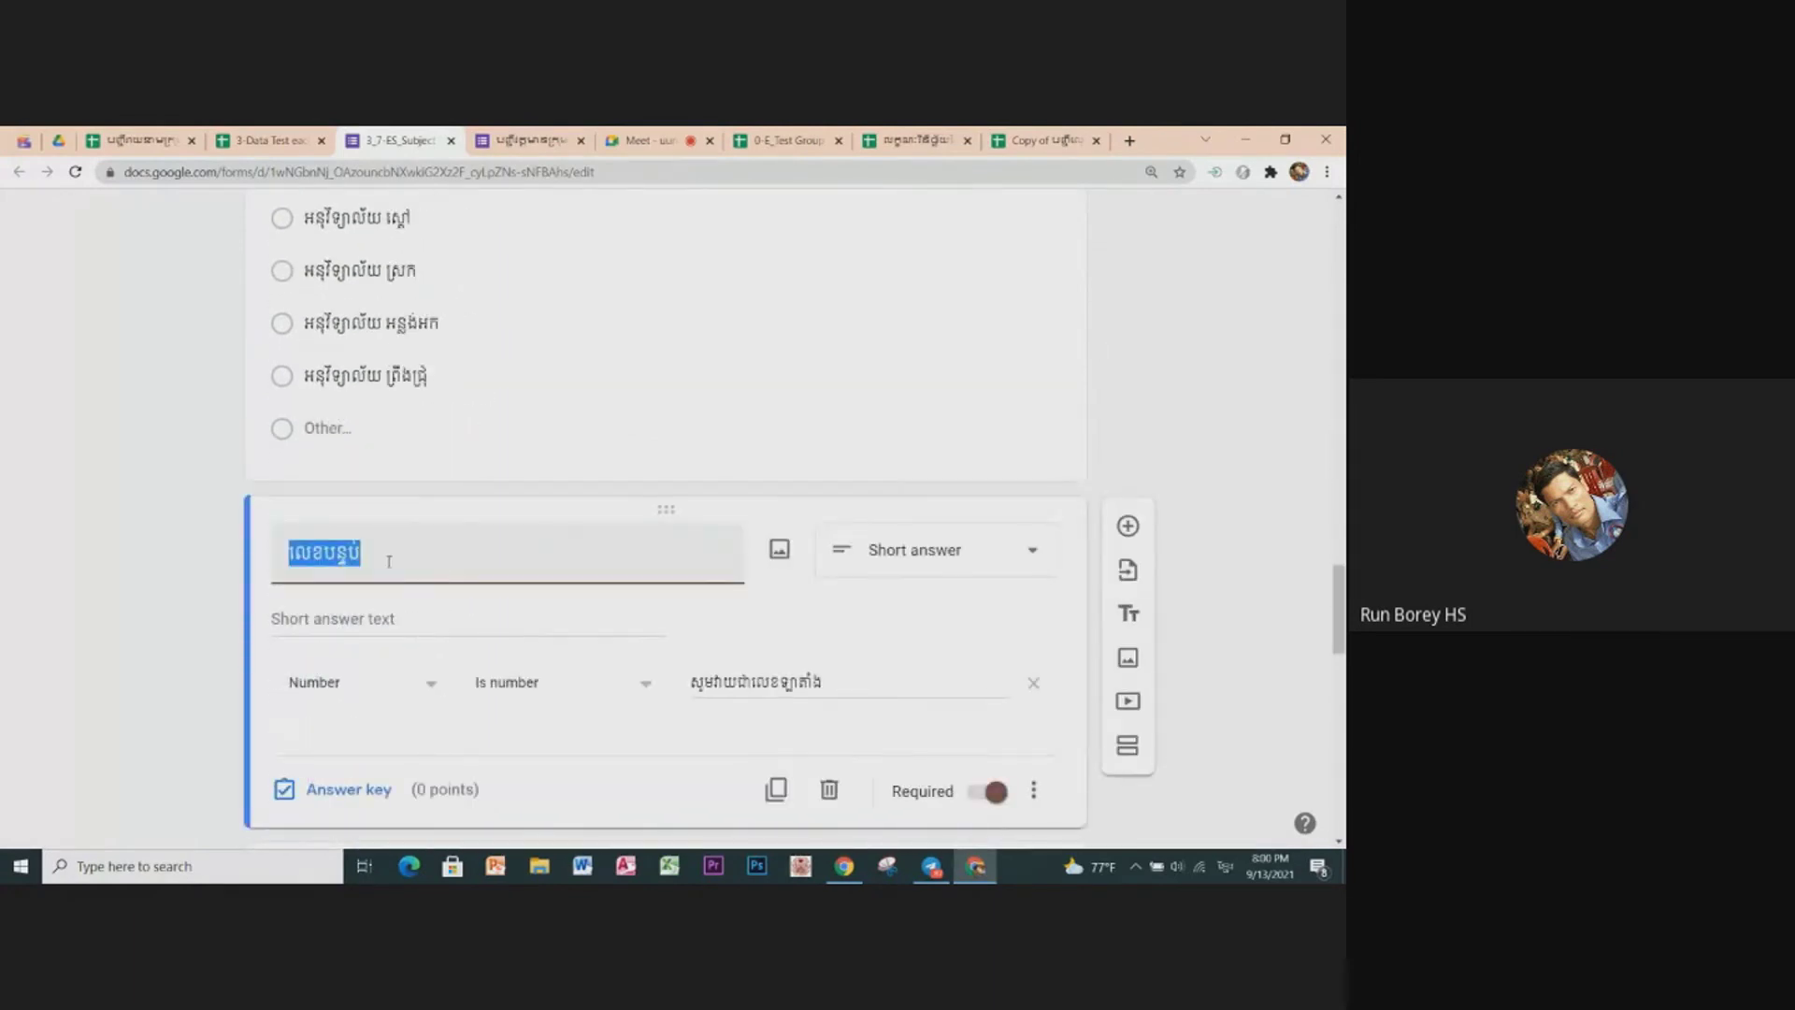
Step: Recheck the room-number question's validation and review the school, room and table questions
scroll(390, 570, "down", 3)
scroll(392, 574, "down", 1)
scroll(439, 575, "down", 1)
scroll(467, 578, "down", 1)
scroll(498, 580, "up", 4)
scroll(498, 580, "up", 5)
scroll(513, 549, "up", 5)
scroll(513, 538, "up", 5)
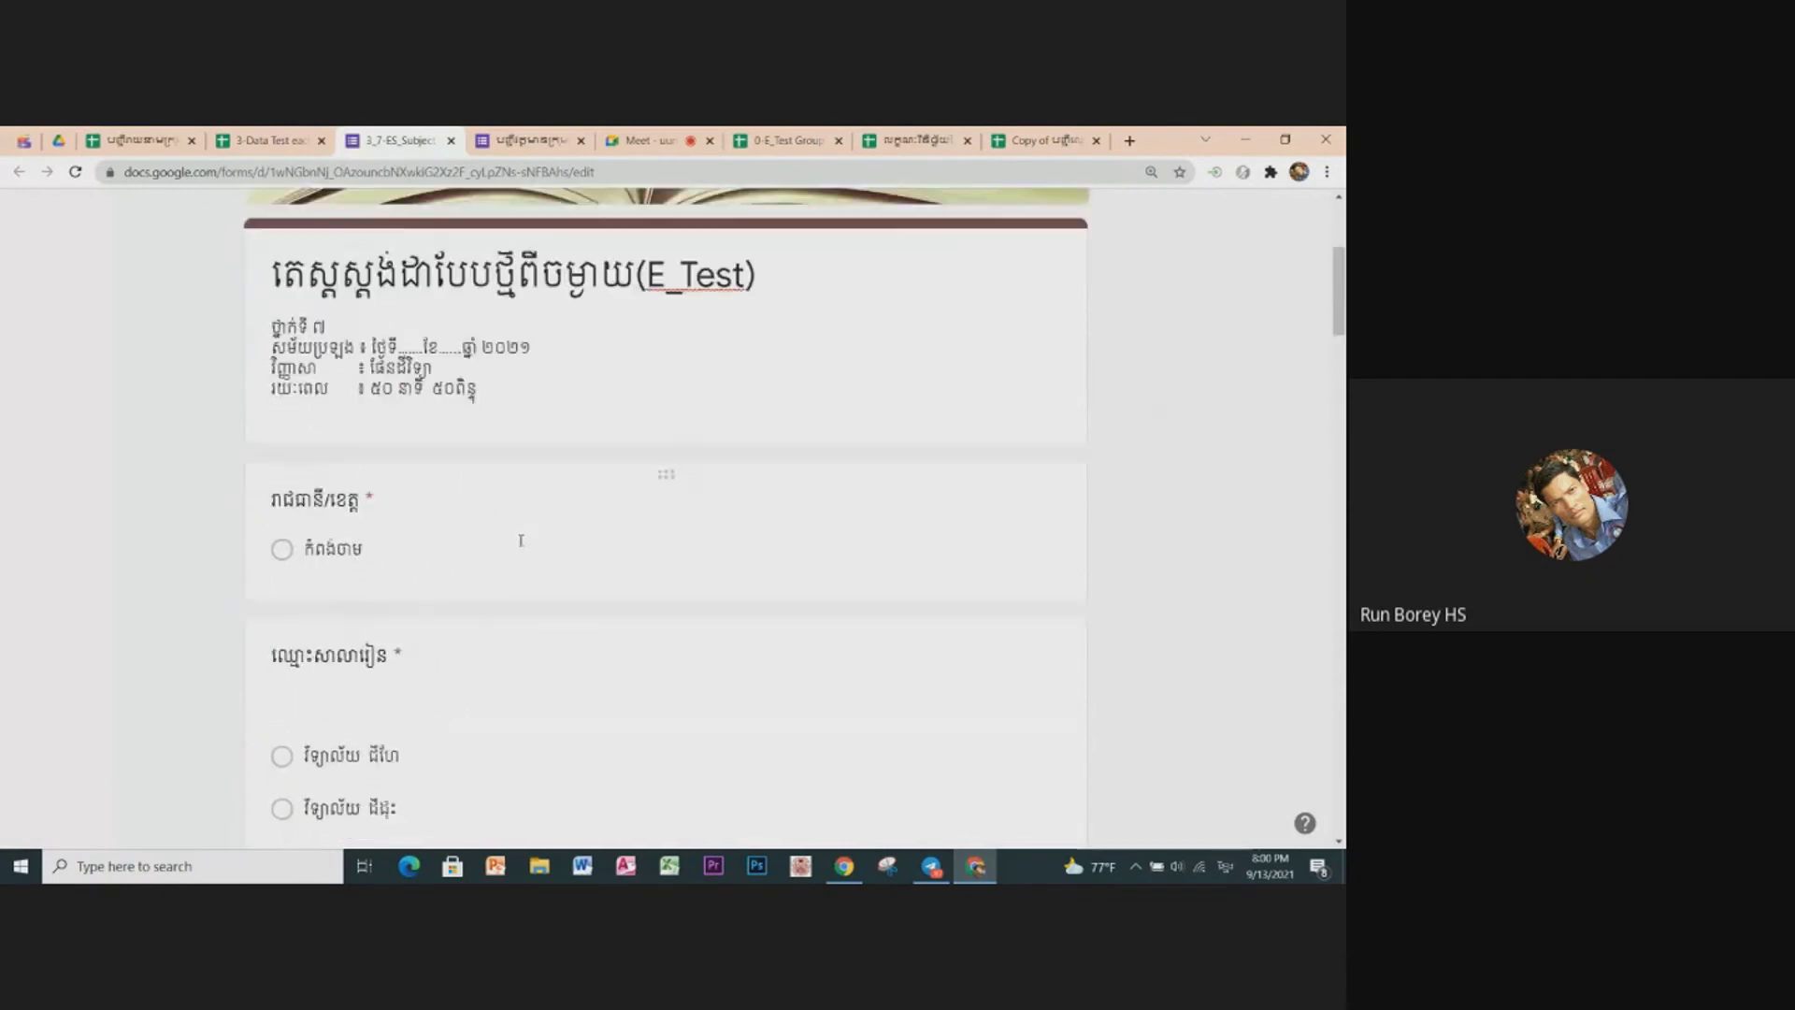
scroll(518, 537, "up", 3)
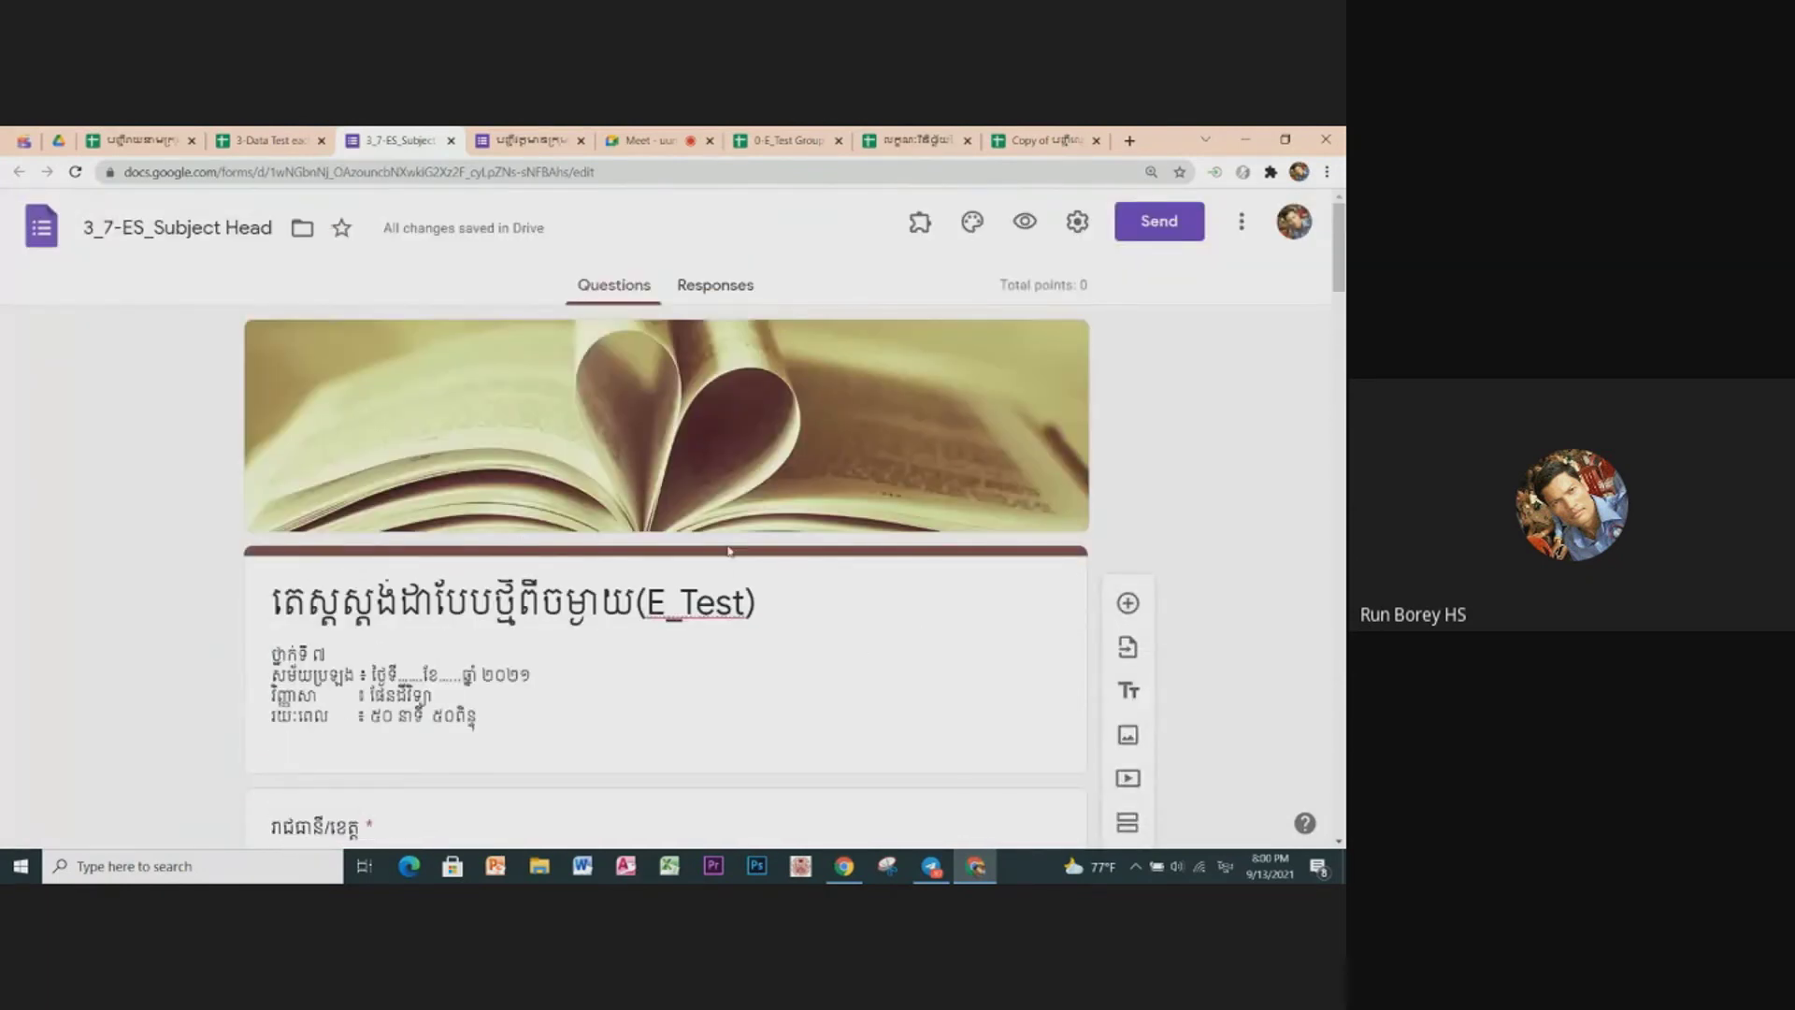
scroll(729, 591, "down", 1)
scroll(731, 598, "down", 1)
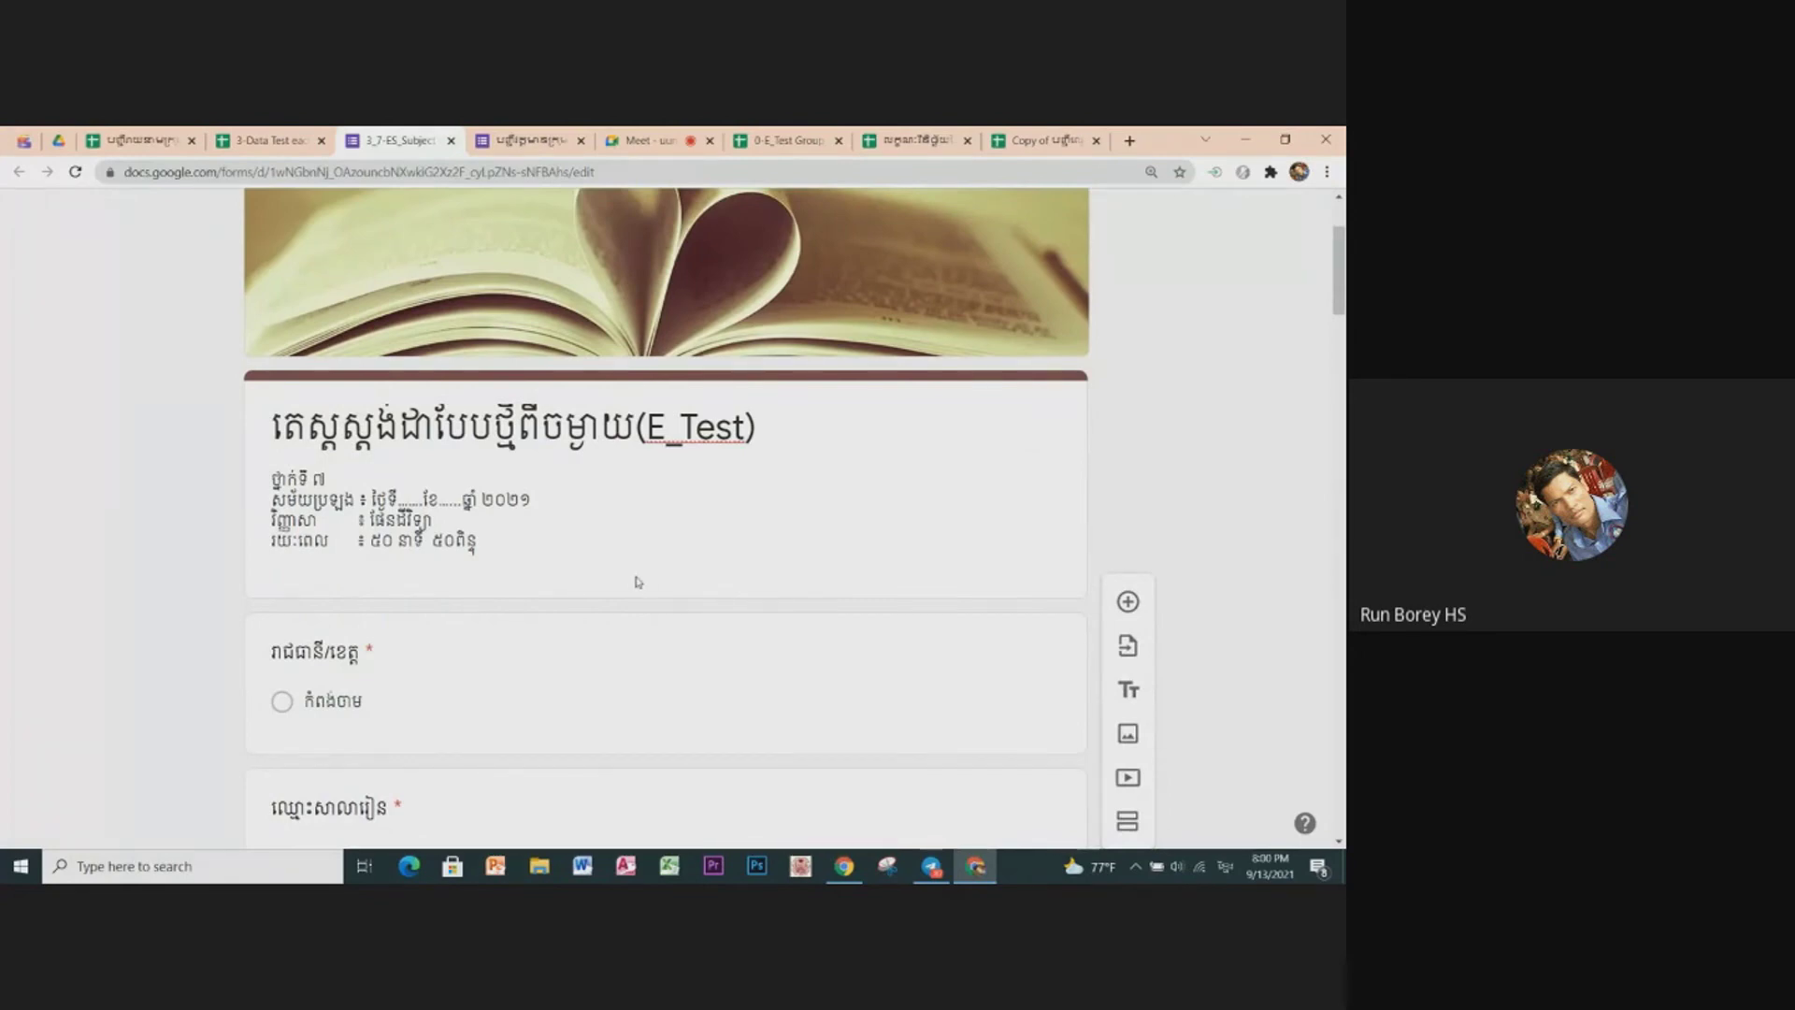
scroll(635, 579, "down", 1)
scroll(635, 580, "down", 3)
scroll(637, 576, "down", 2)
scroll(637, 575, "down", 3)
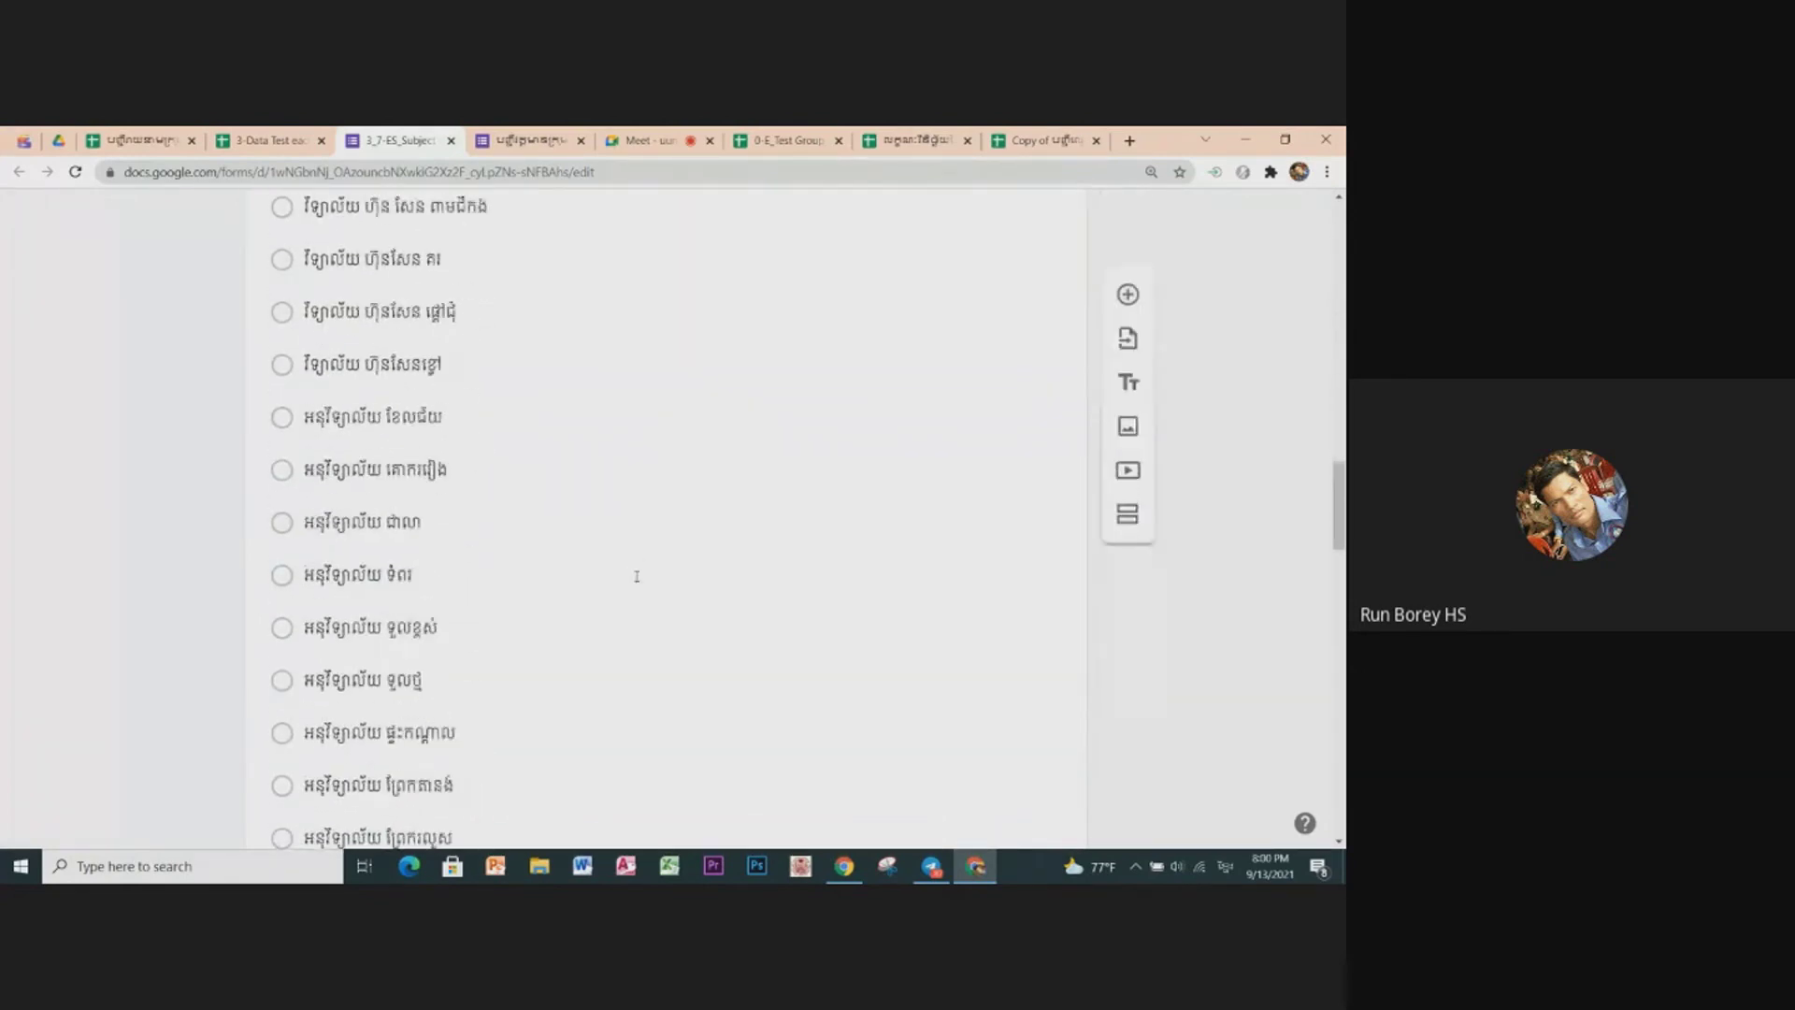
scroll(635, 580, "down", 2)
left_click(633, 580)
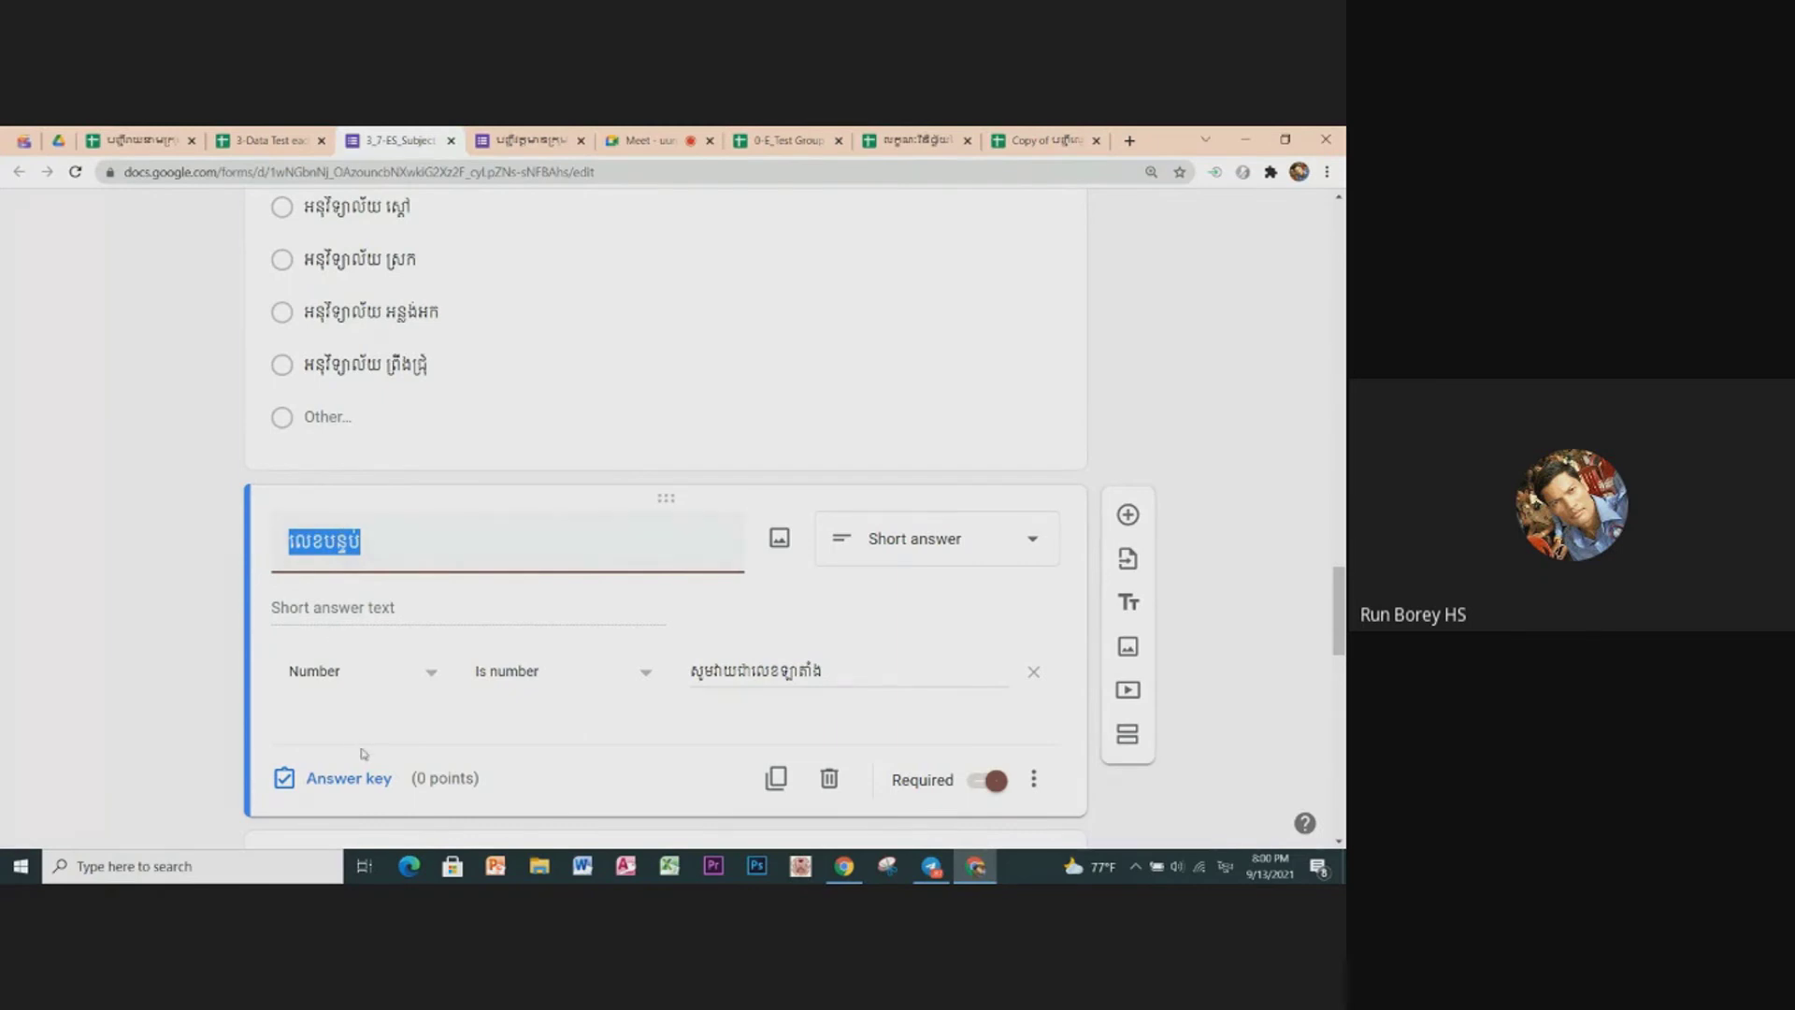
scroll(361, 747, "down", 3)
scroll(361, 747, "down", 4)
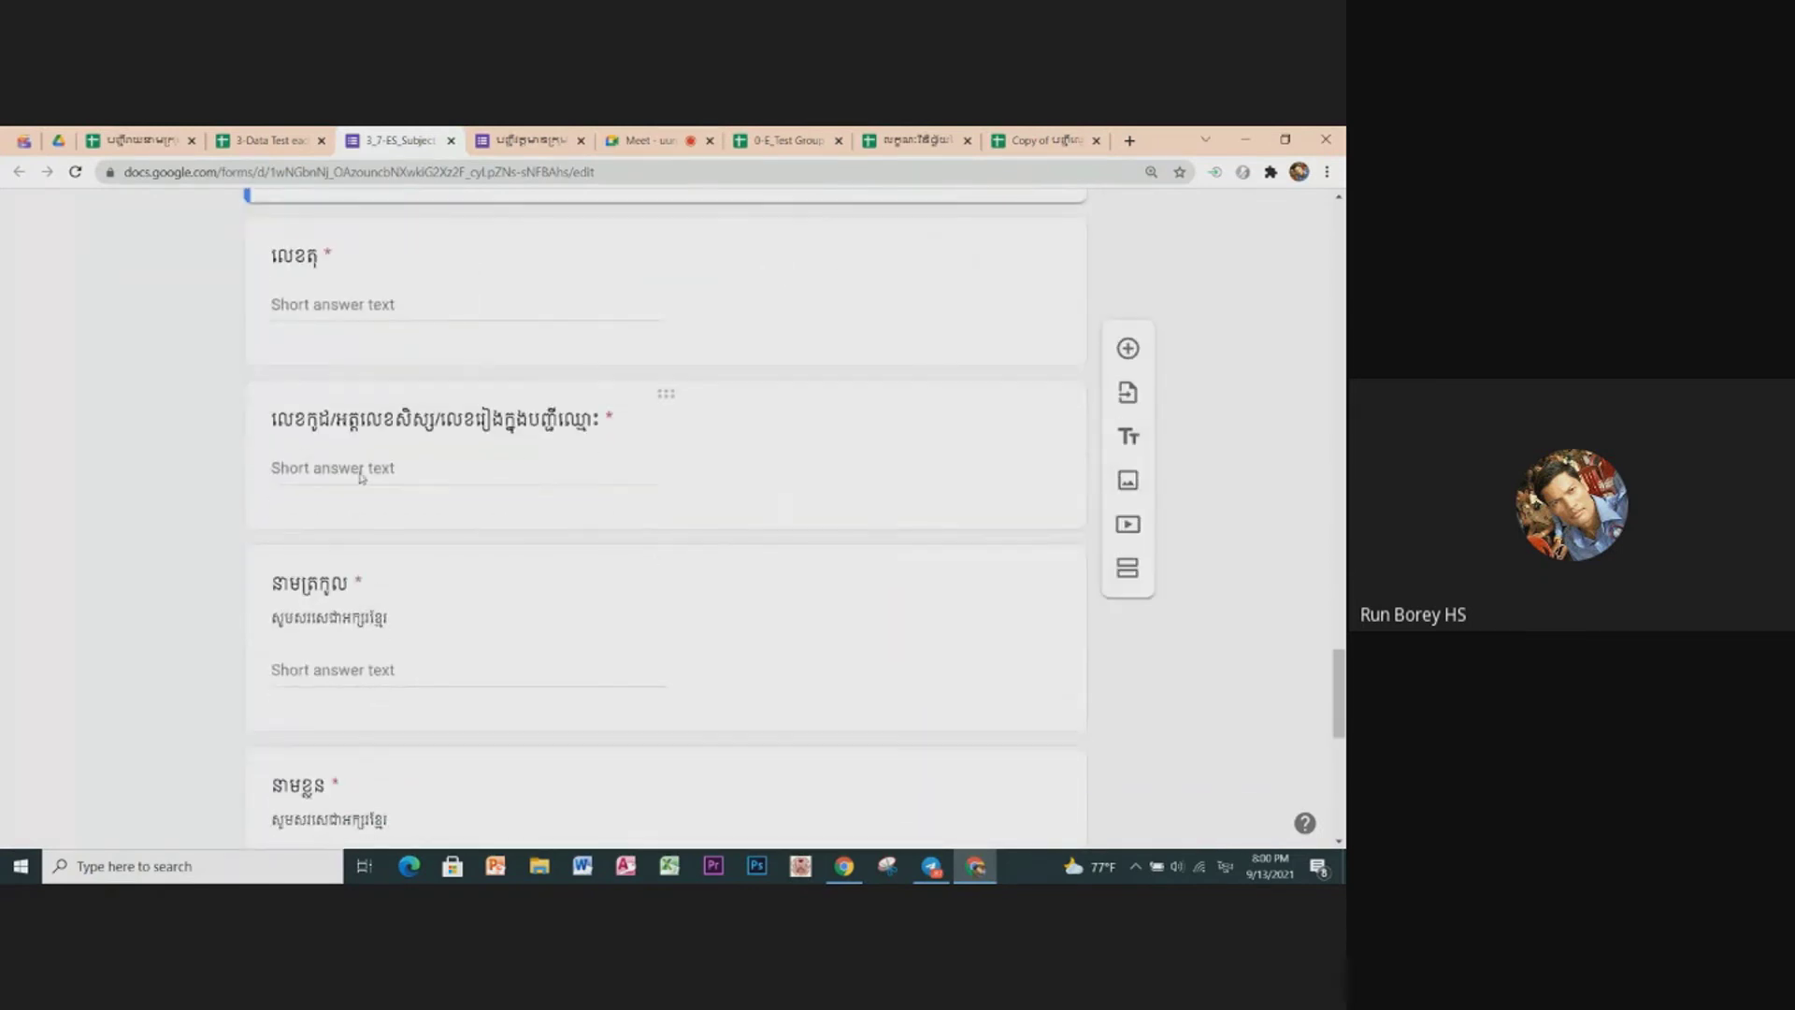
scroll(492, 462, "up", 5)
scroll(493, 462, "up", 10)
scroll(492, 461, "up", 2)
Step: Close the ES form and dismiss the C7 link preview in the tracking sheet
left_click(451, 141)
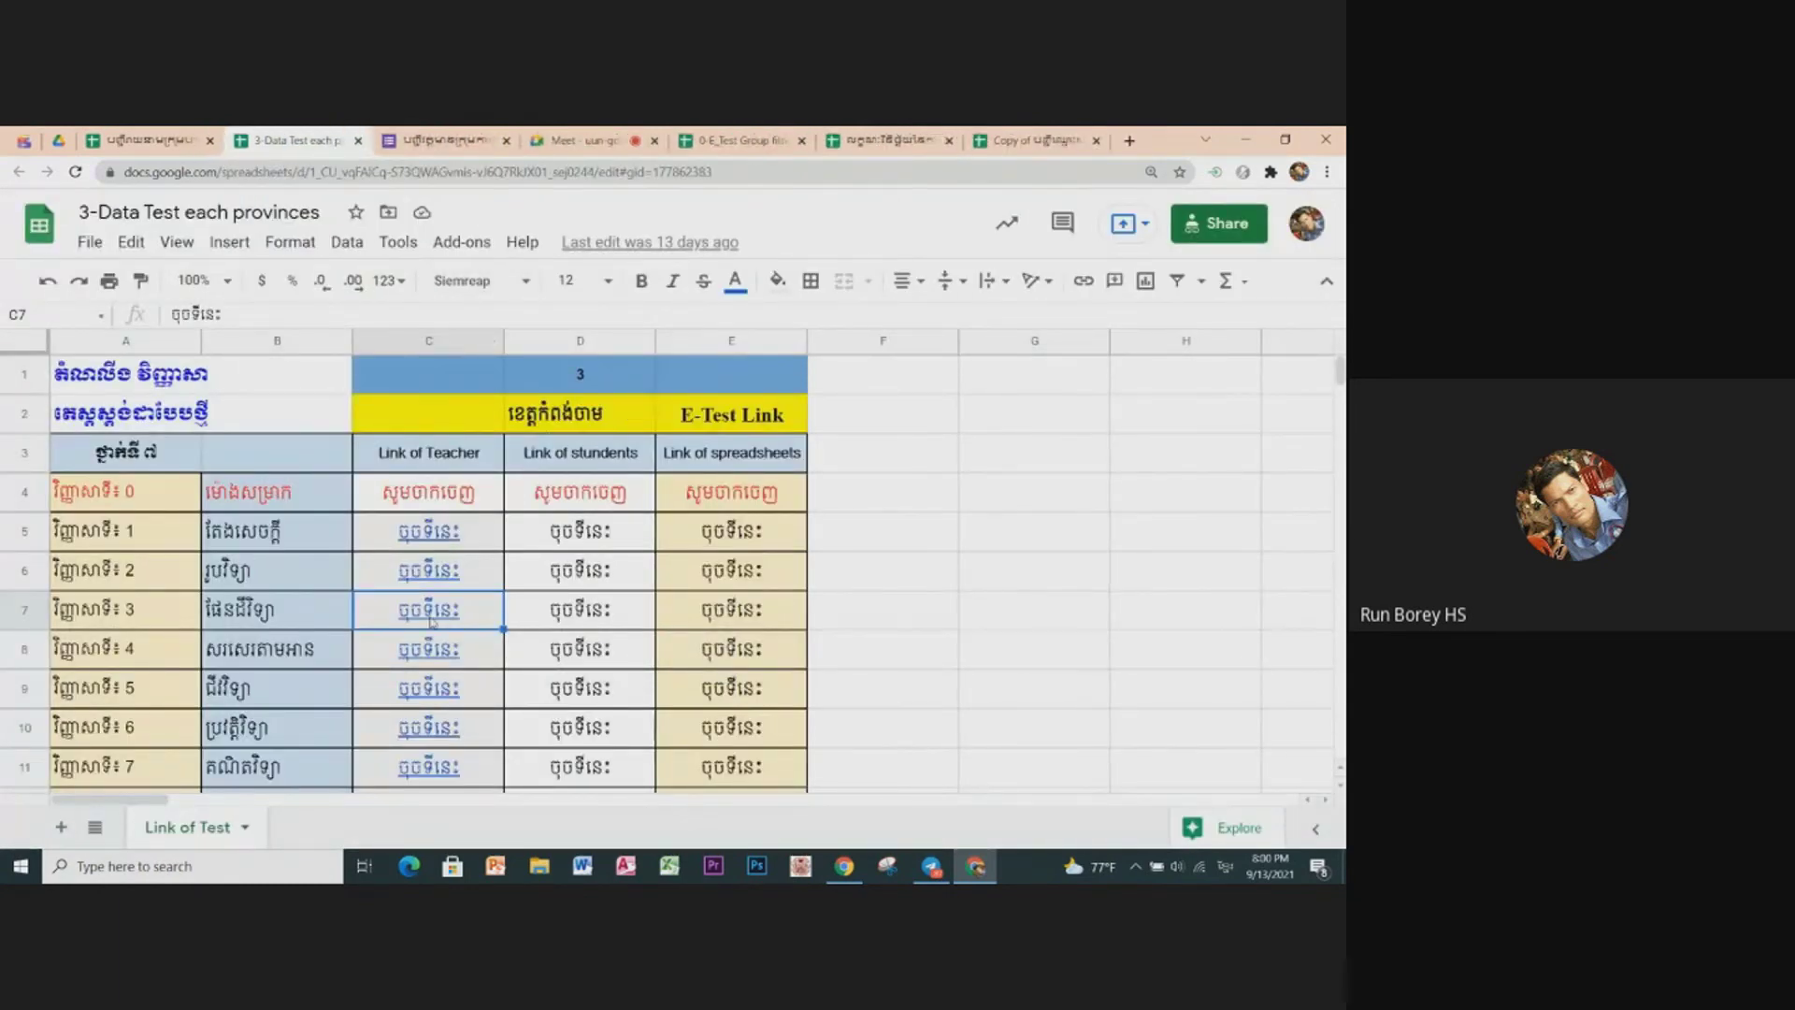
scroll(430, 620, "down", 1)
left_click(896, 665)
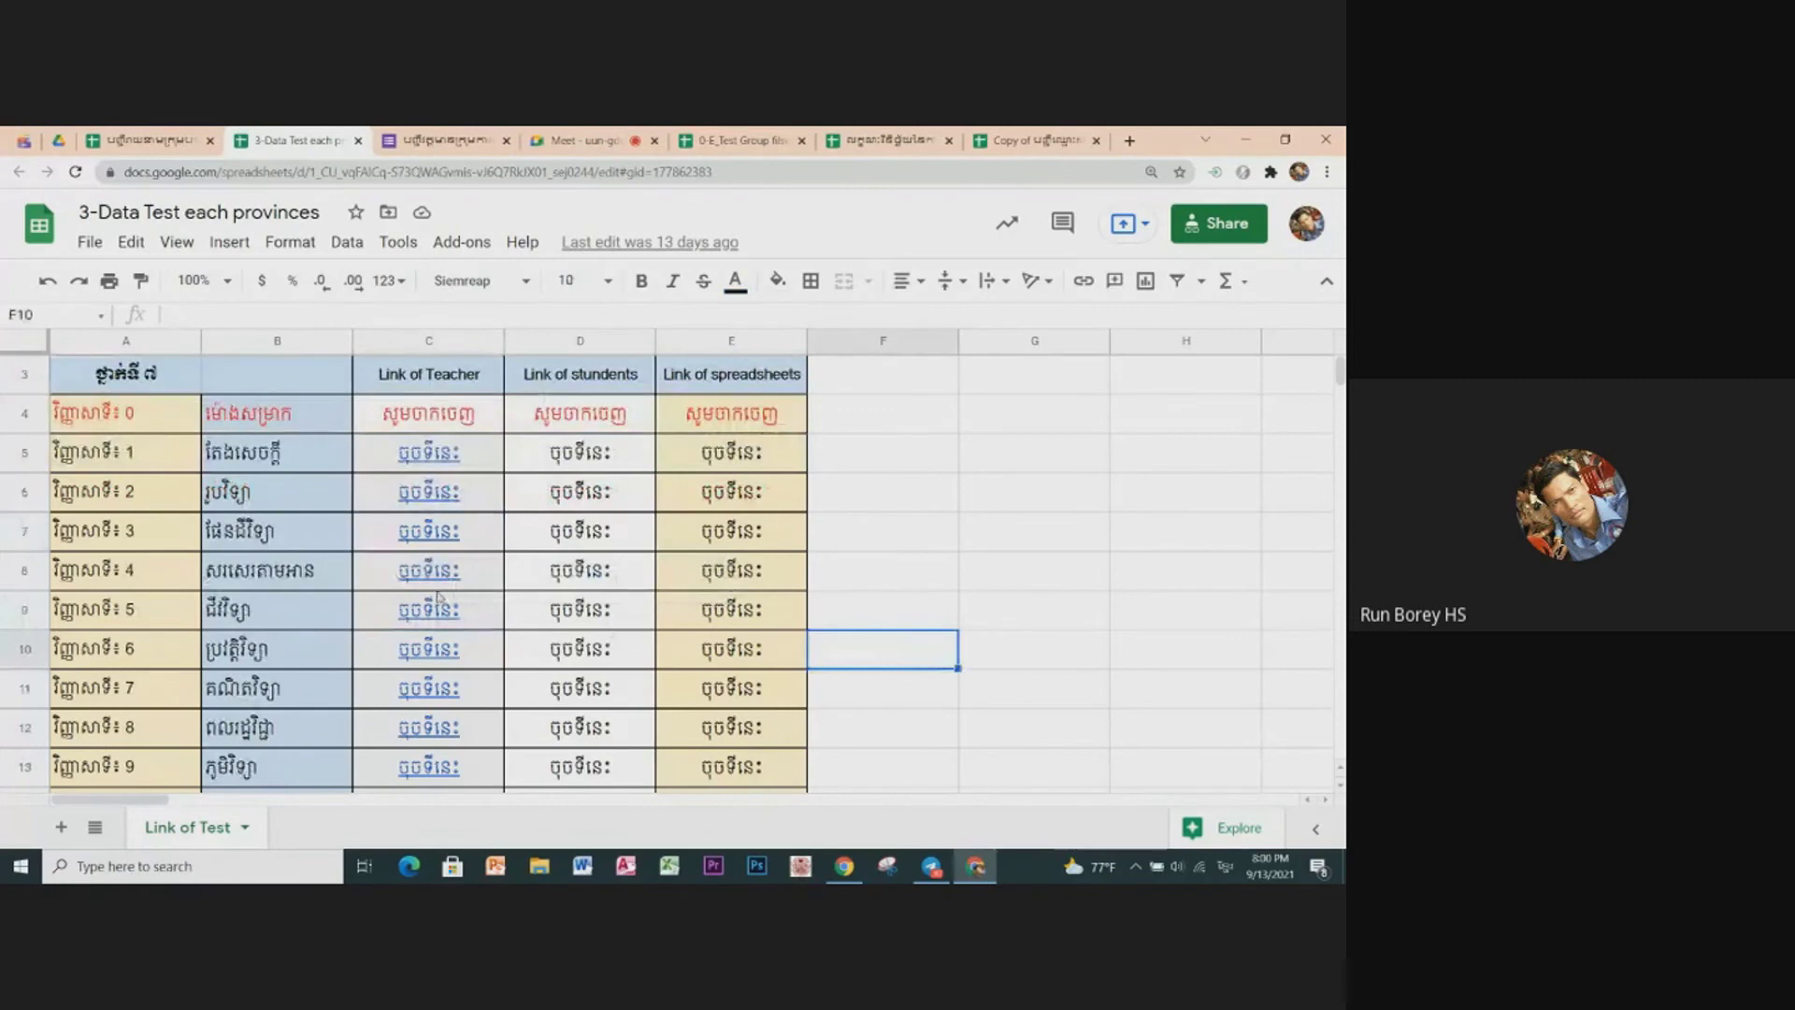
scroll(443, 598, "down", 2)
Step: Browse down the tracking sheet, selecting cell A15 and rows 18 and 31
left_click(115, 617)
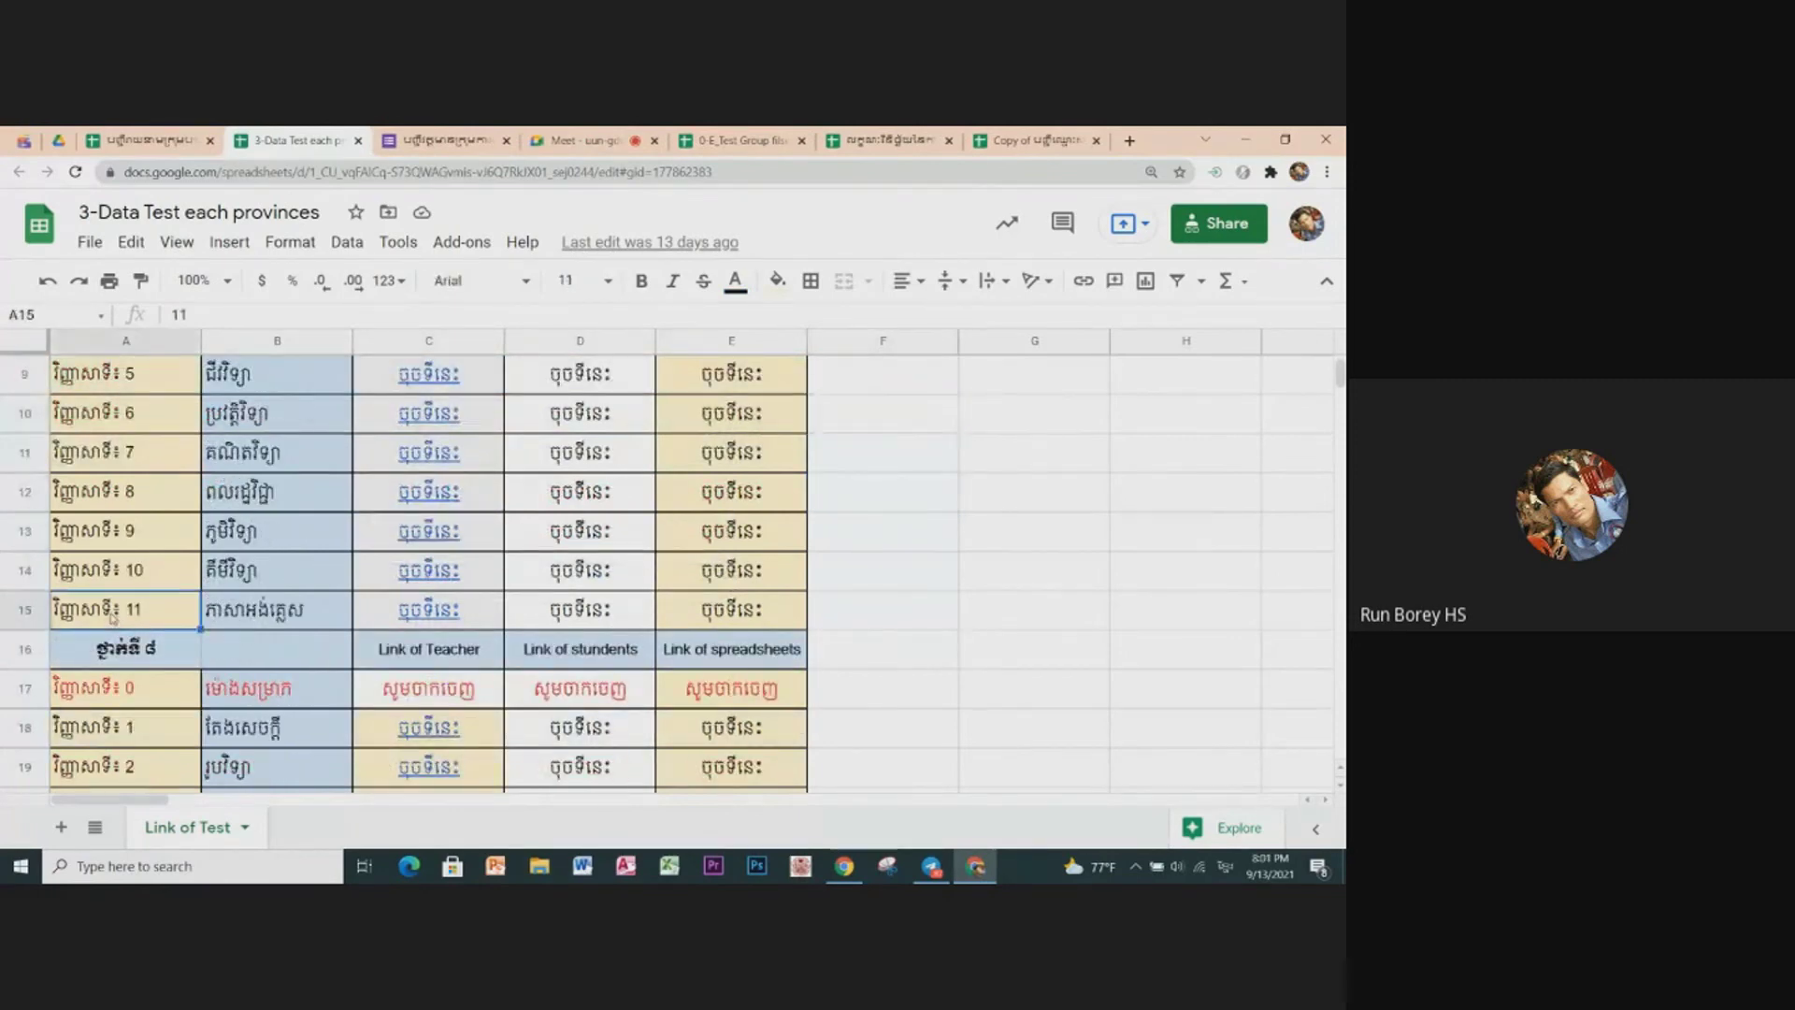
scroll(253, 642, "down", 1)
scroll(292, 648, "down", 1)
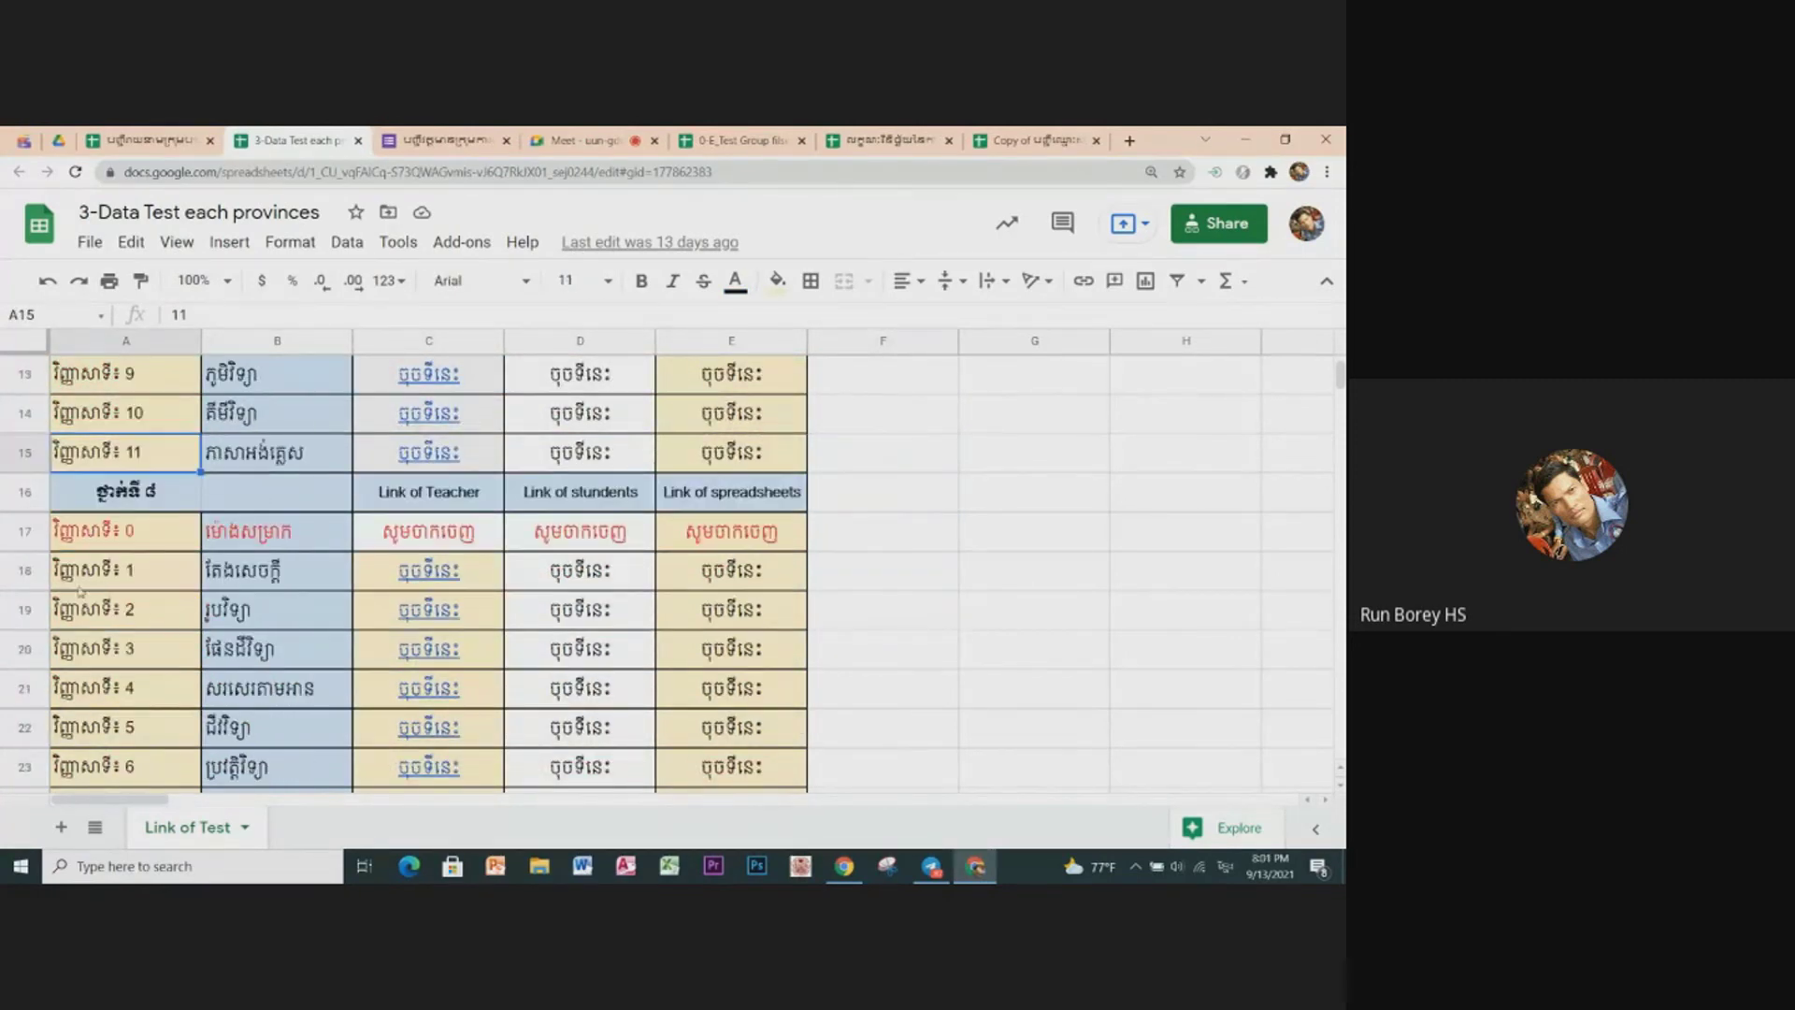
left_click(26, 574)
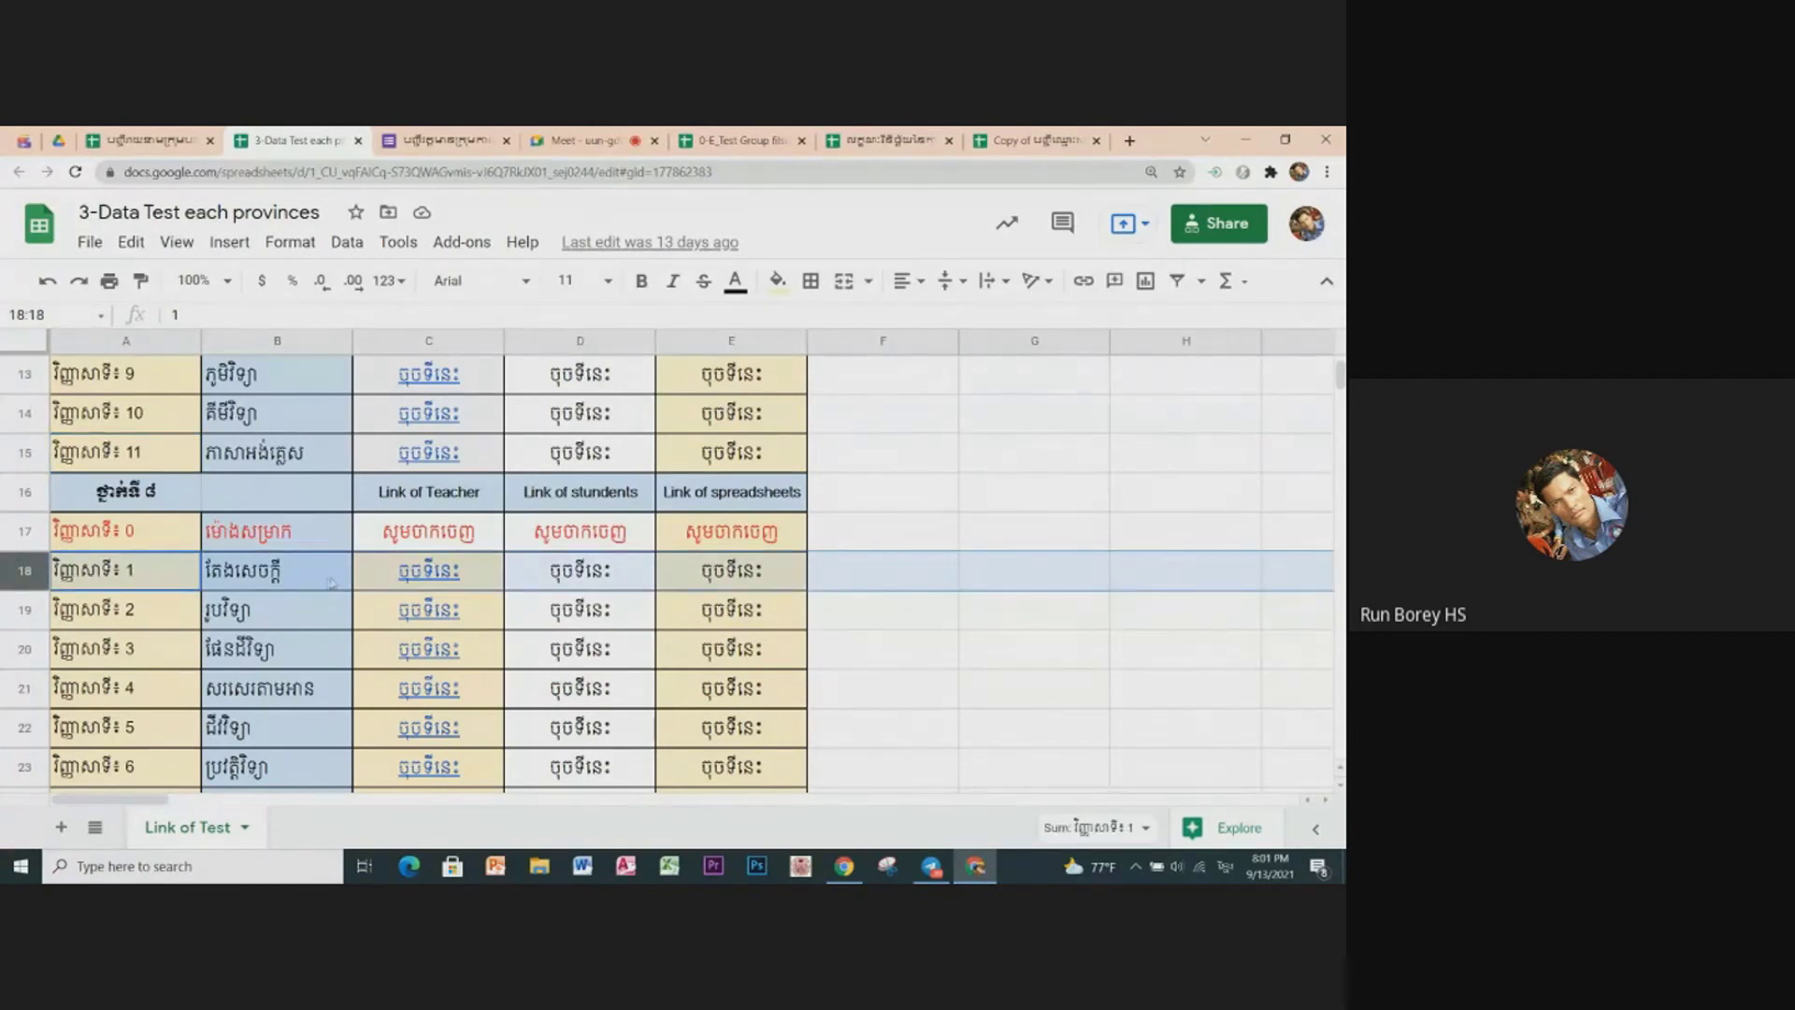
scroll(430, 576, "down", 3)
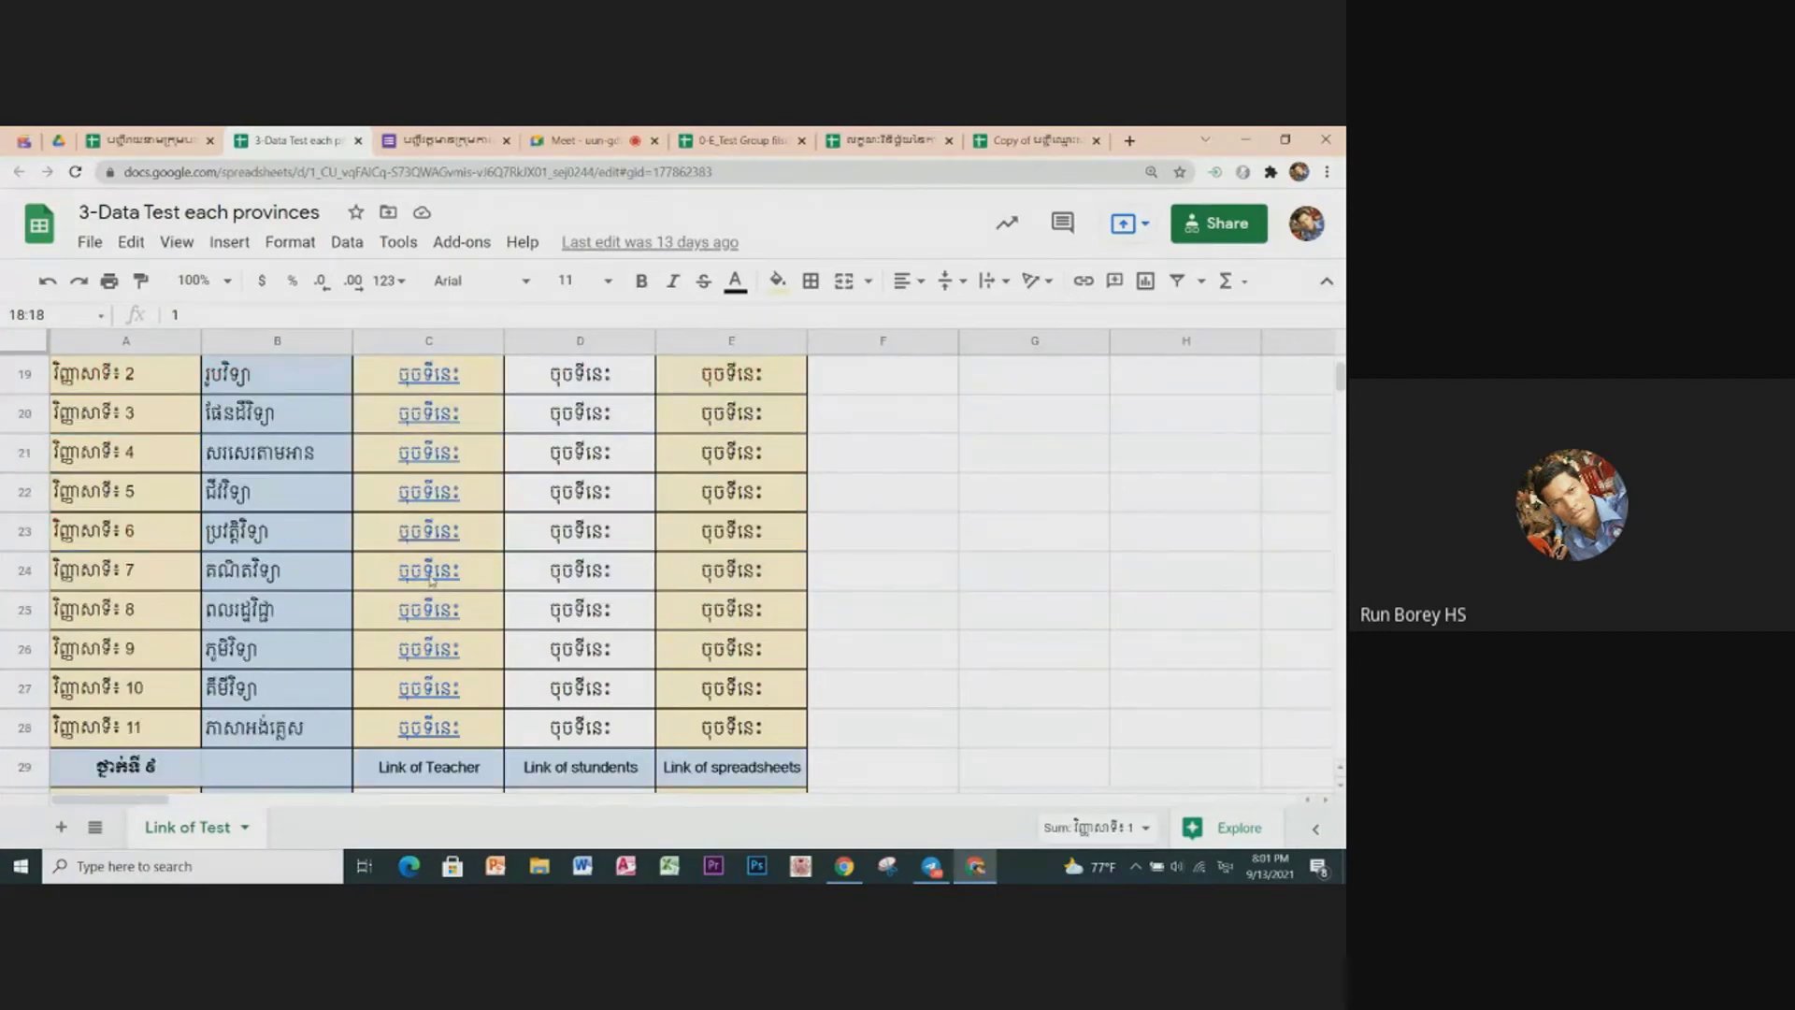
scroll(430, 579, "down", 3)
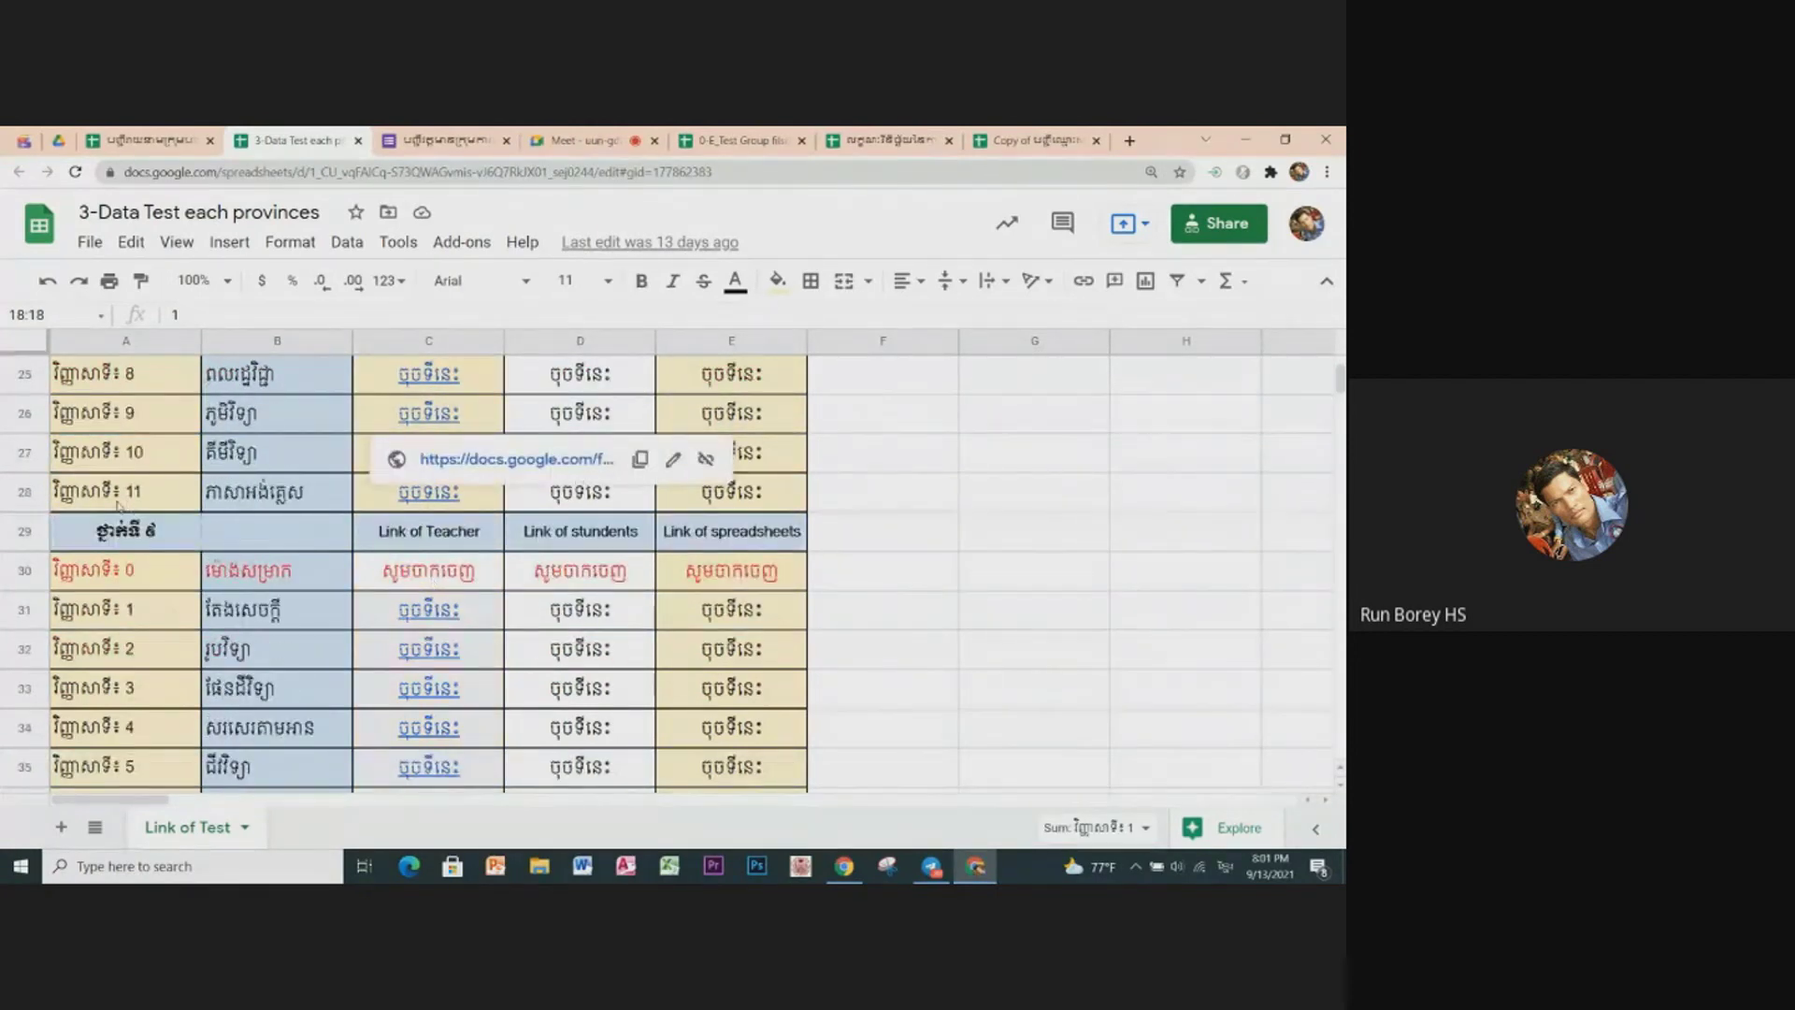
left_click(31, 617)
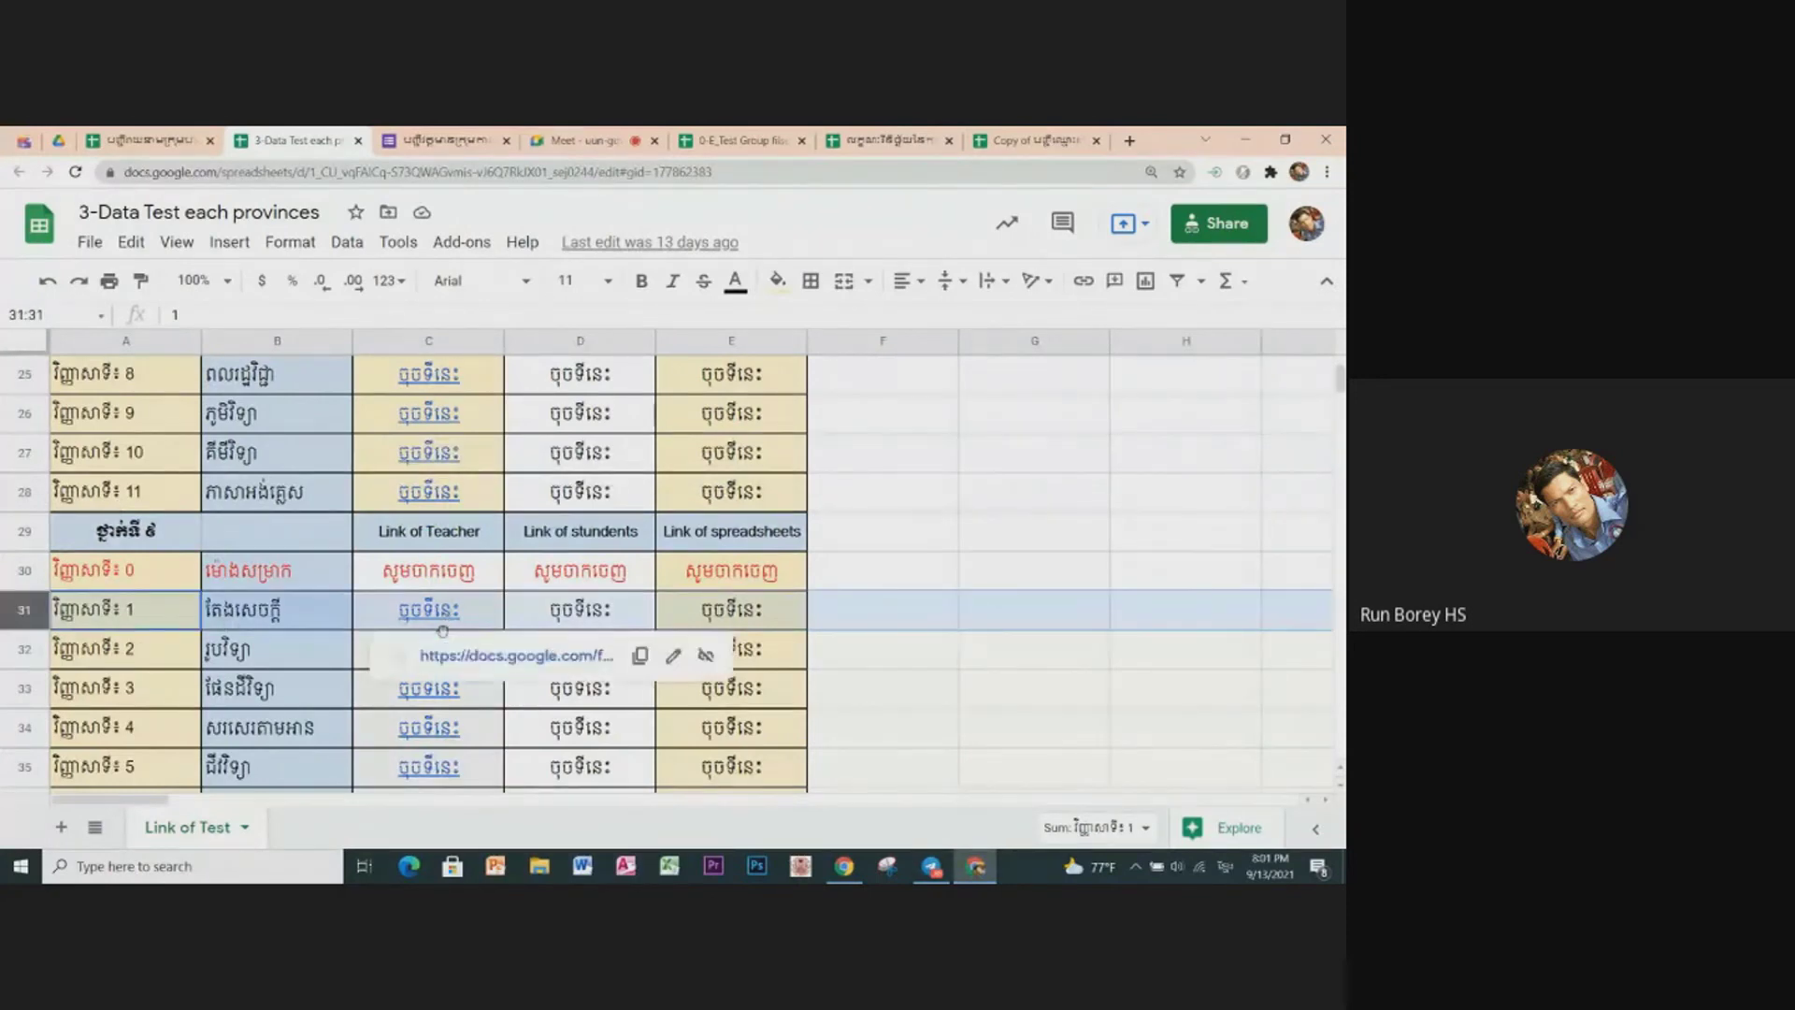
scroll(449, 613, "down", 5)
scroll(457, 570, "up", 5)
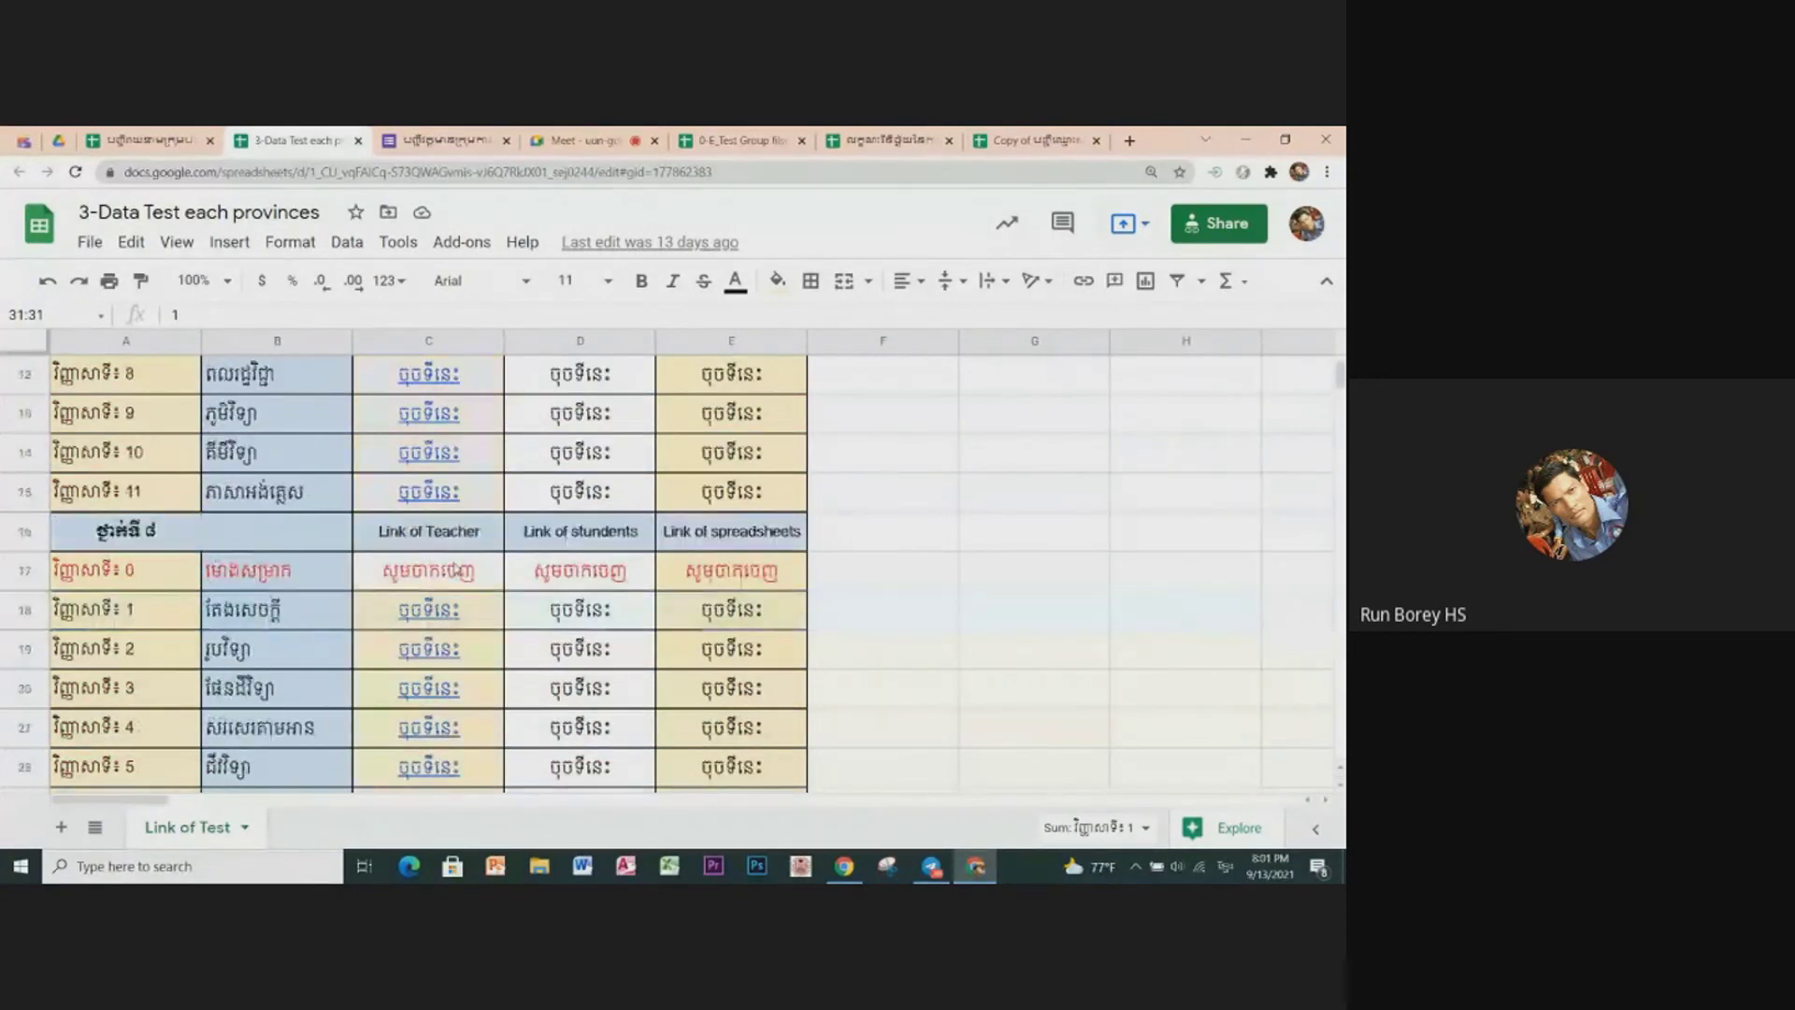
scroll(456, 569, "up", 4)
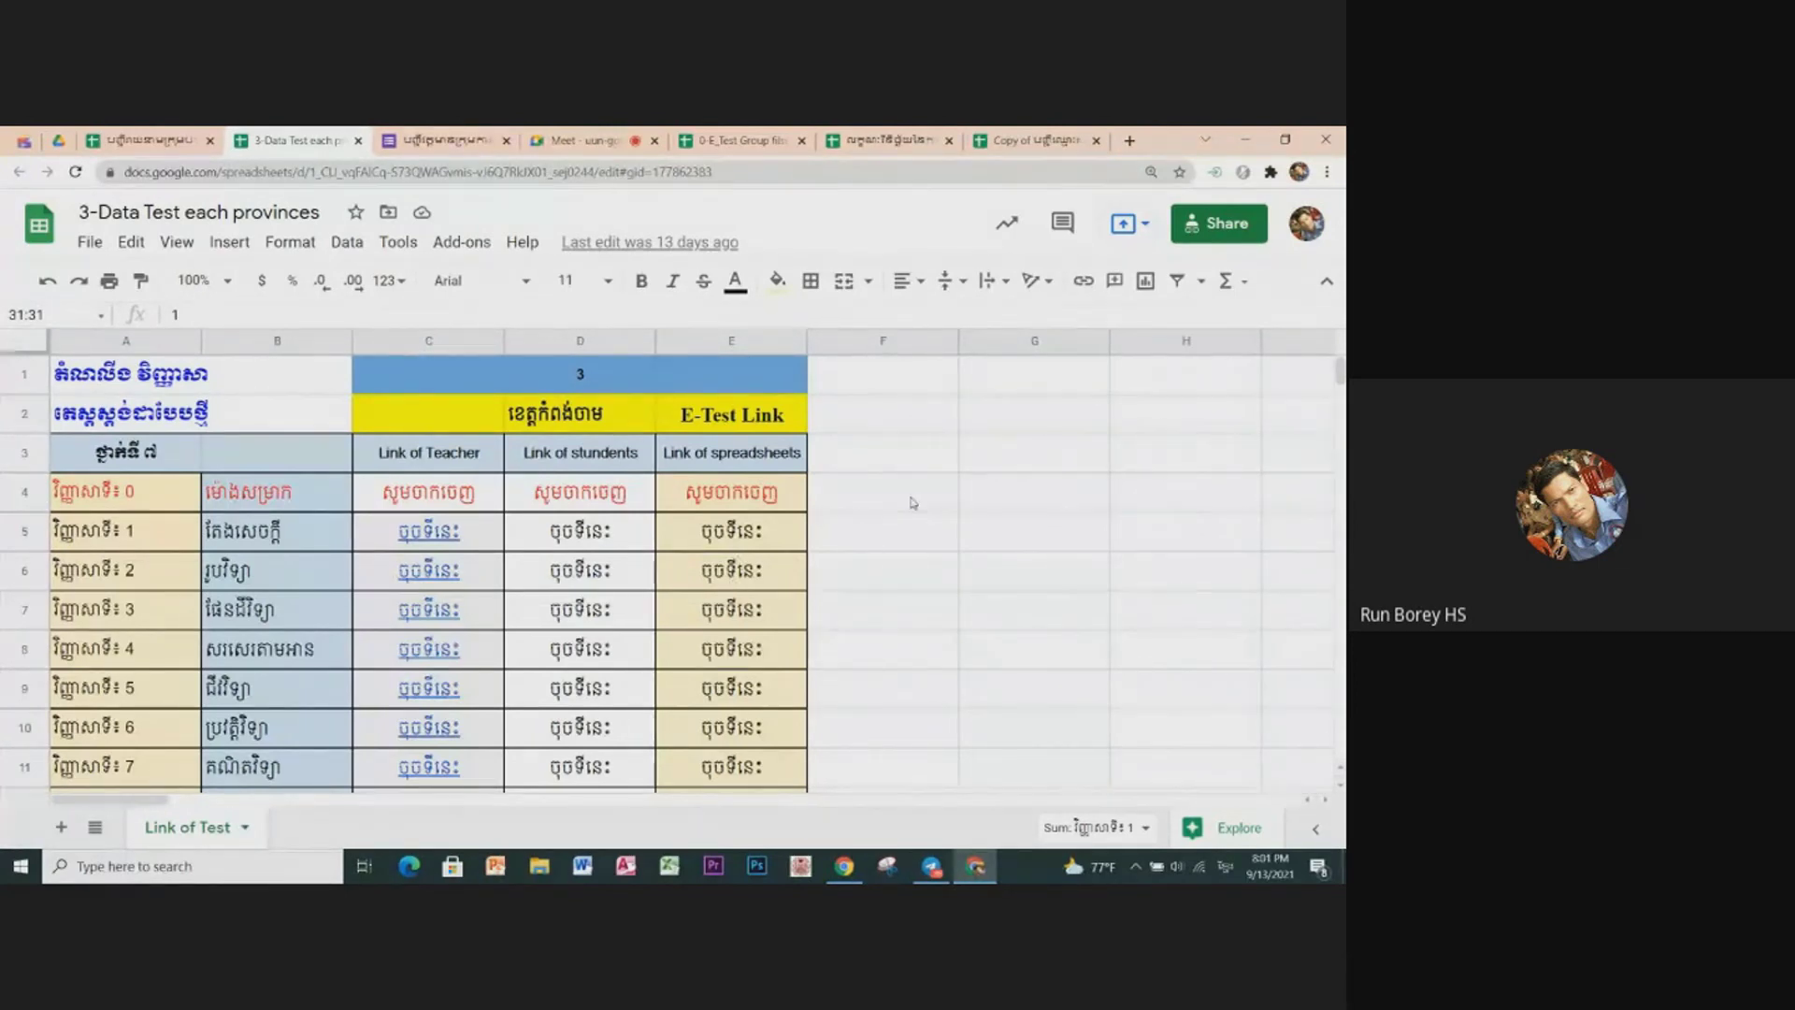
Step: Open the 3_7-LE_Subject Head teacher form from the link in cell C5
left_click(1018, 510)
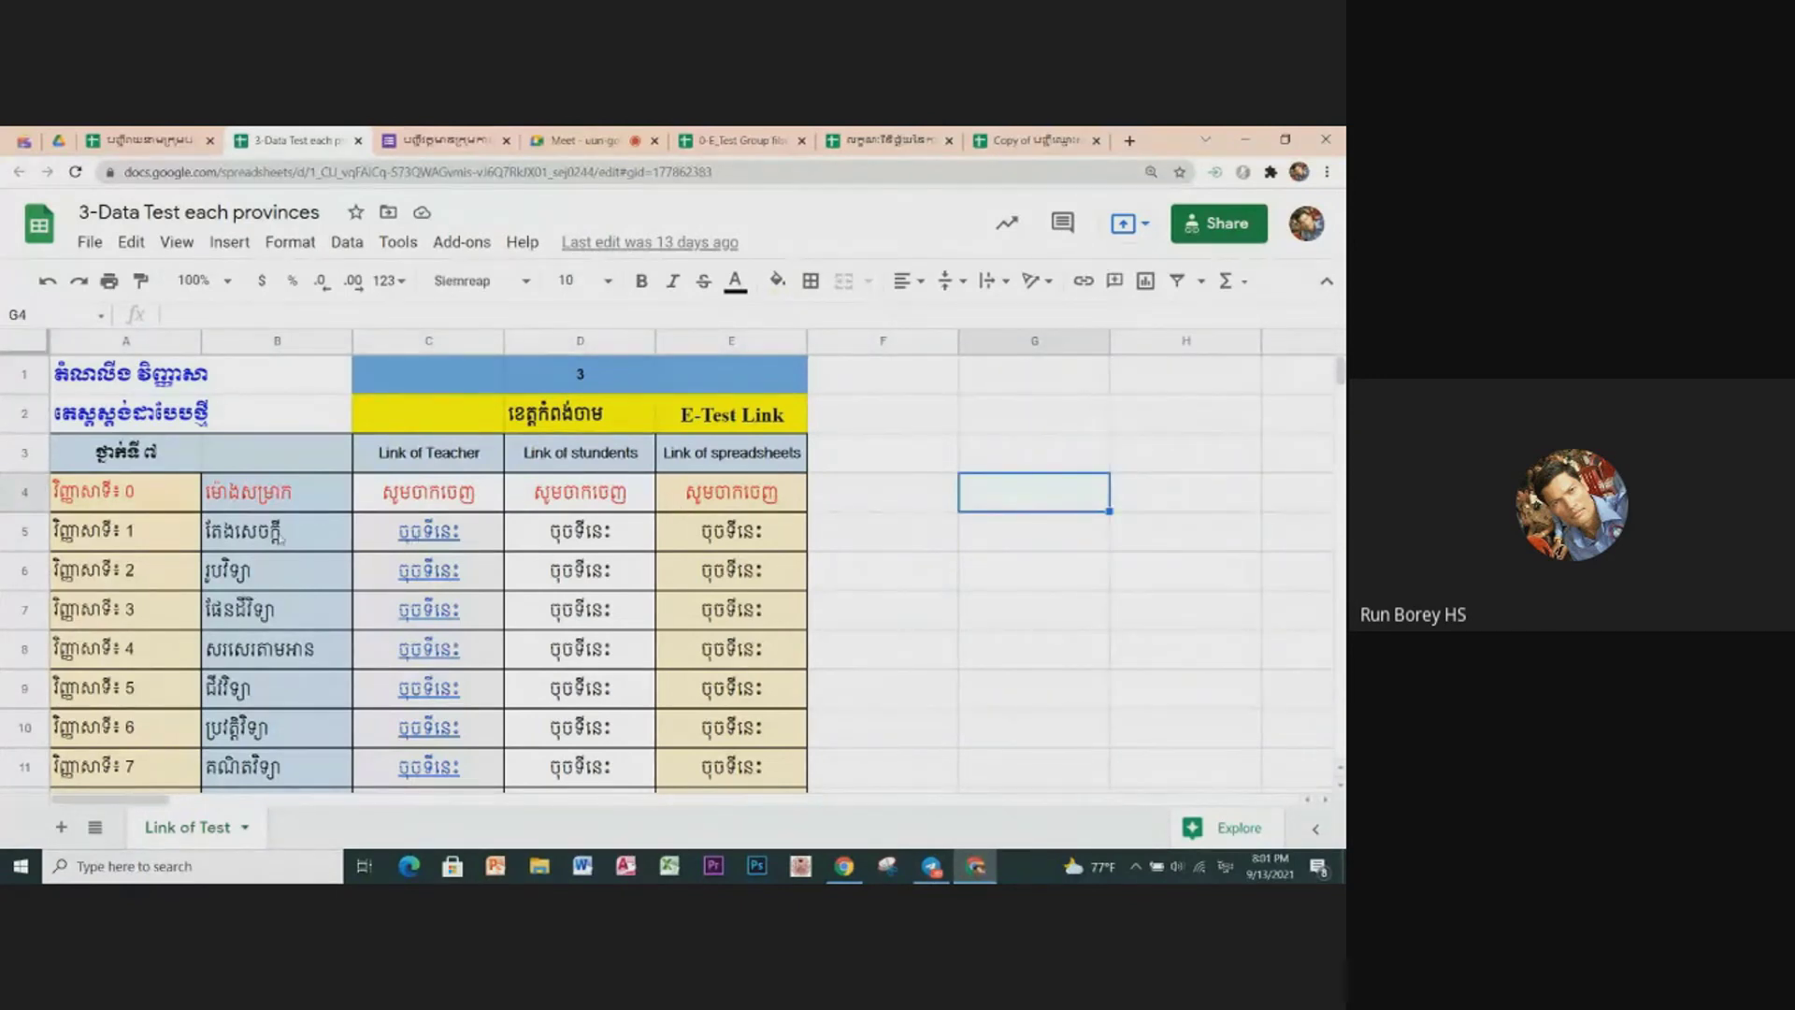
left_click(440, 540)
left_click(477, 577)
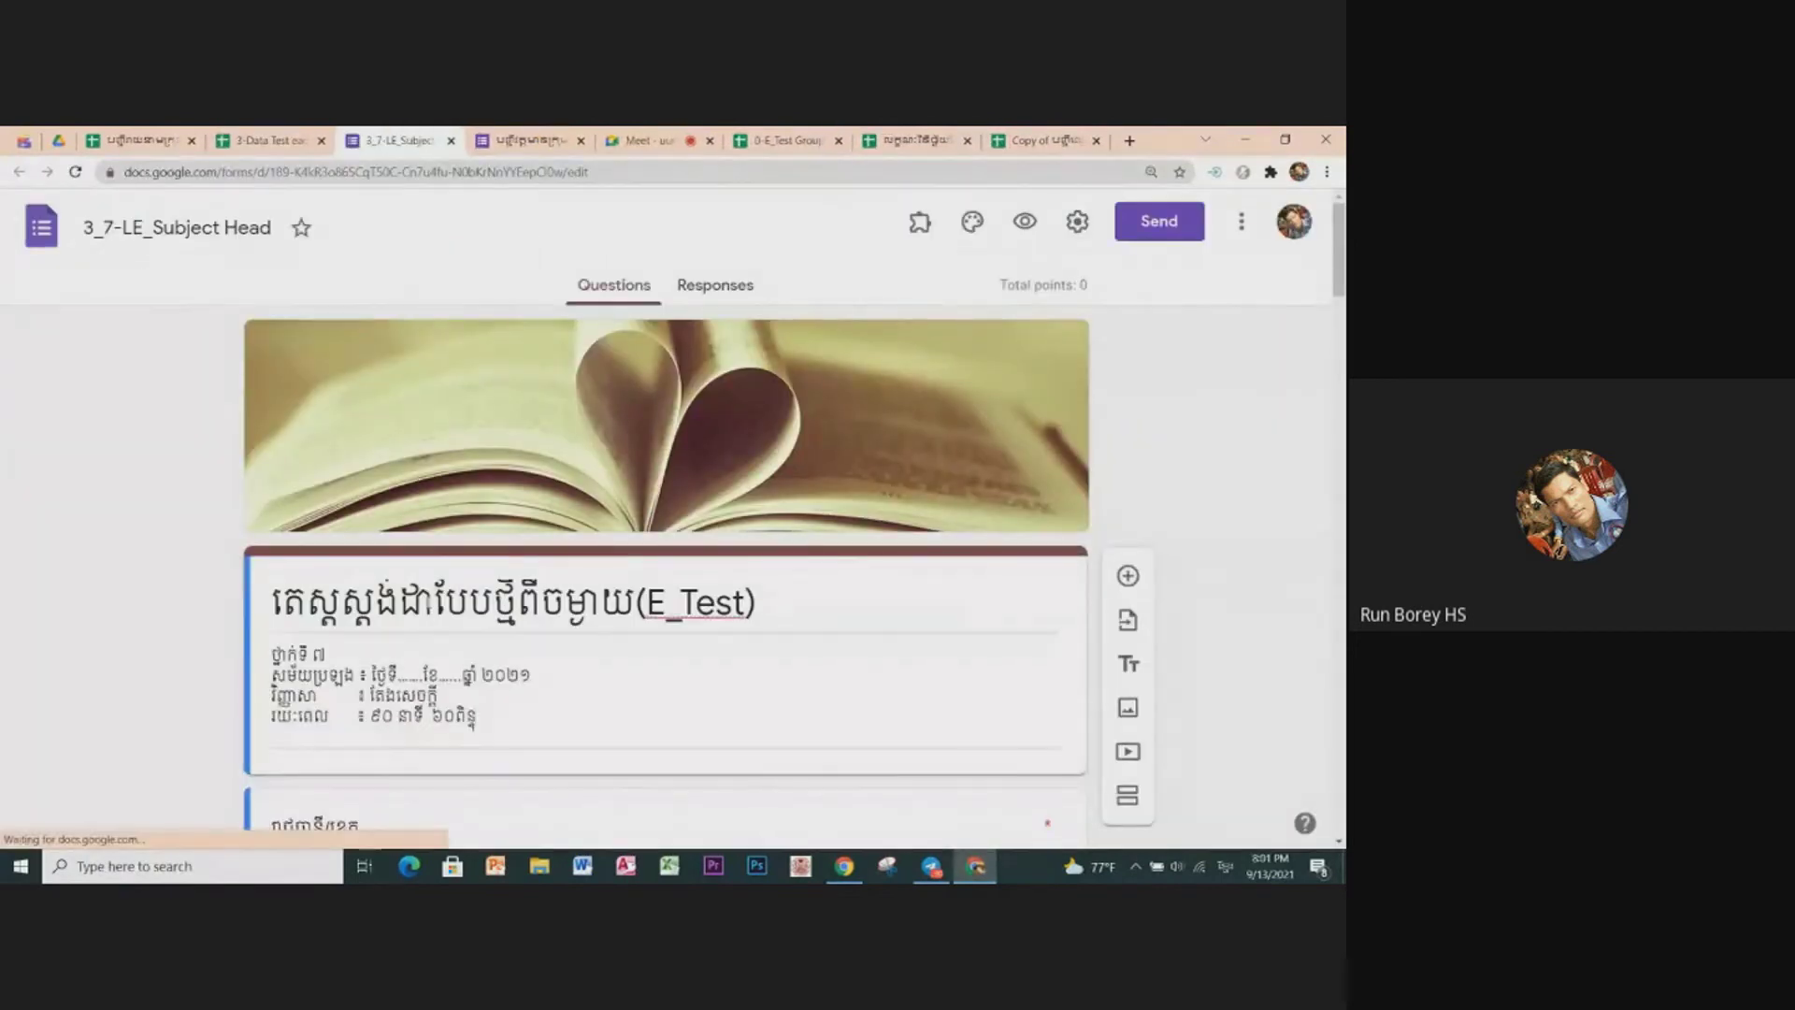
Step: Scroll through the 3_7-LE_Subject Head header and imported questions, then close the form
scroll(326, 473, "down", 2)
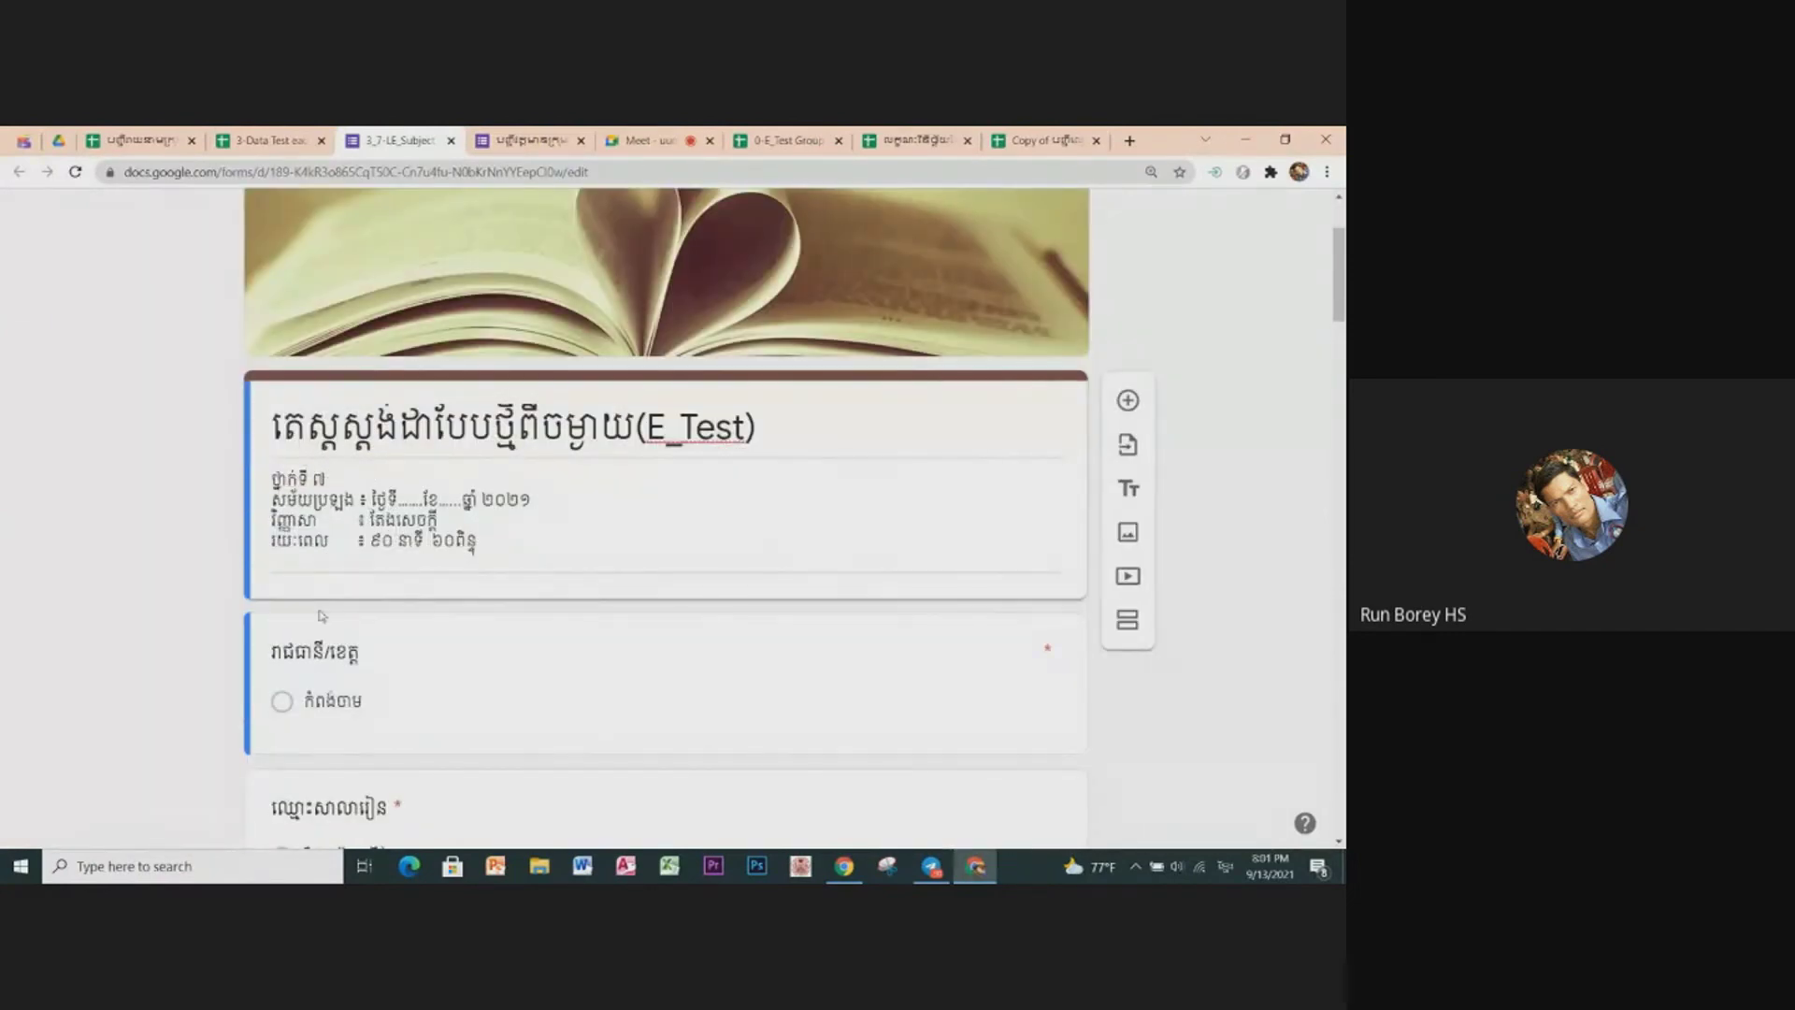
scroll(367, 545, "down", 2)
scroll(368, 545, "down", 2)
mouse_move(666, 617)
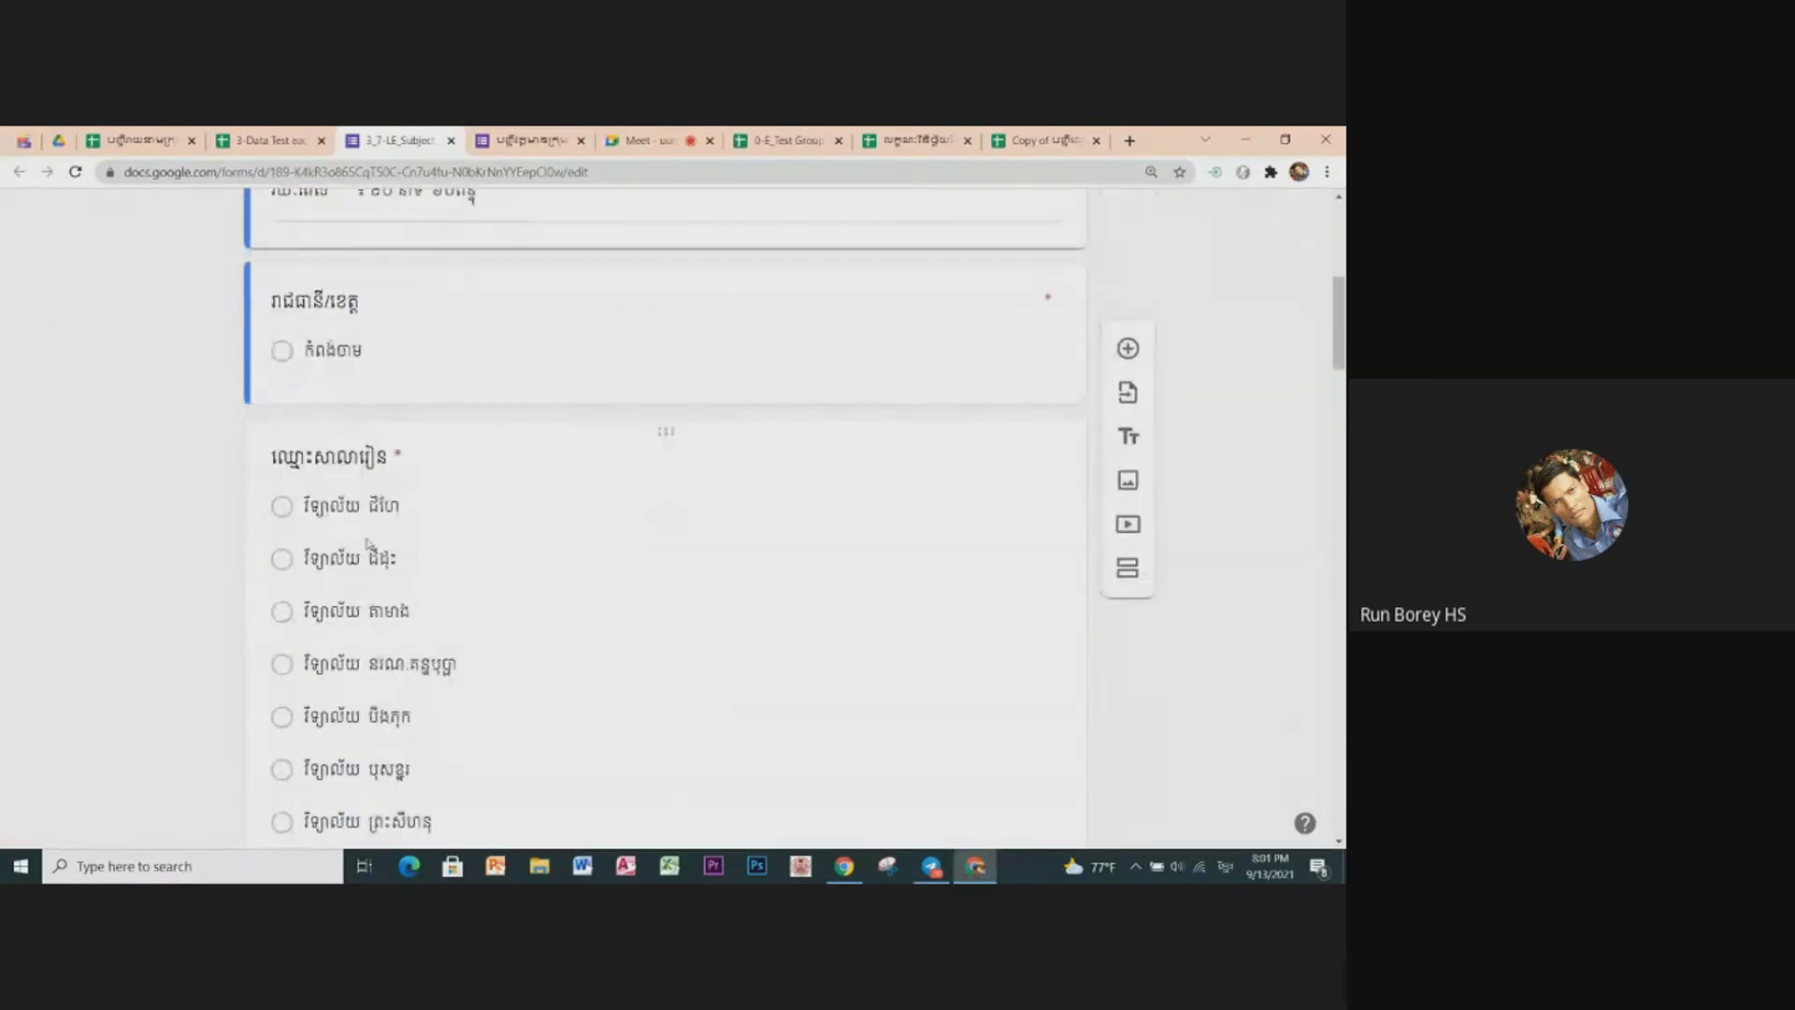
scroll(399, 544, "down", 1)
scroll(356, 486, "up", 2)
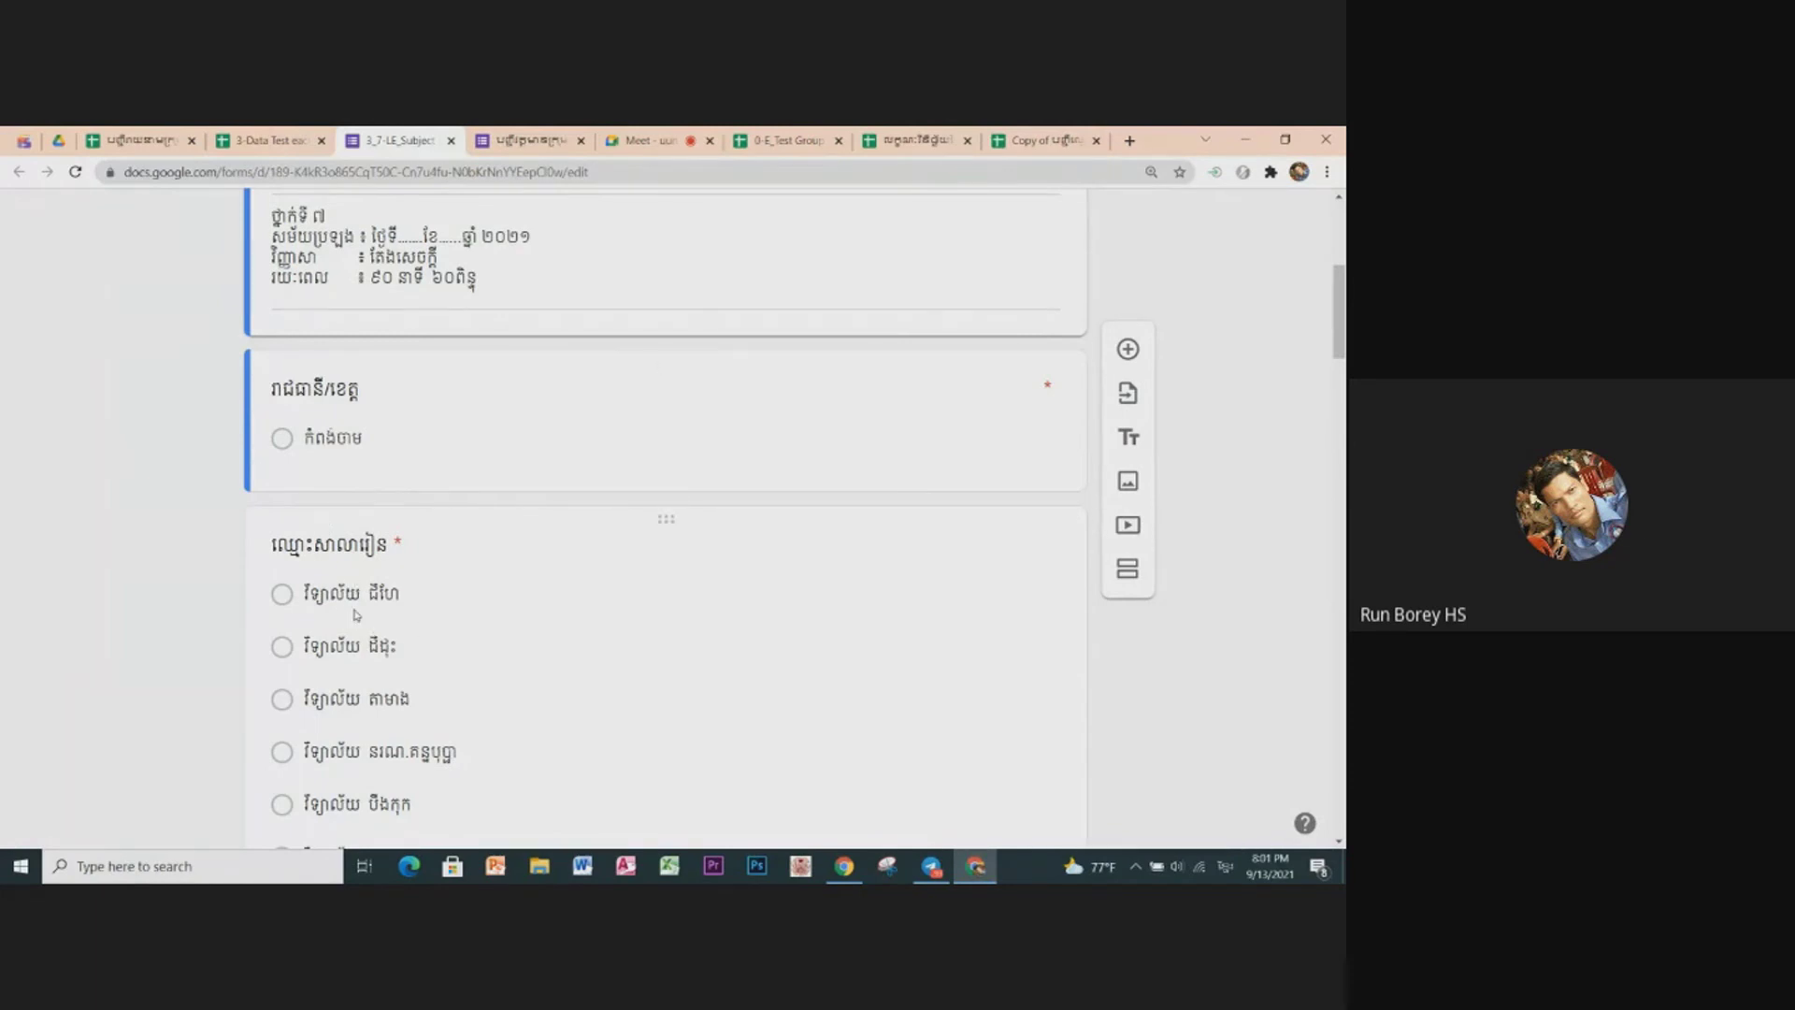
scroll(356, 614, "down", 3)
scroll(360, 636, "down", 8)
scroll(370, 663, "down", 8)
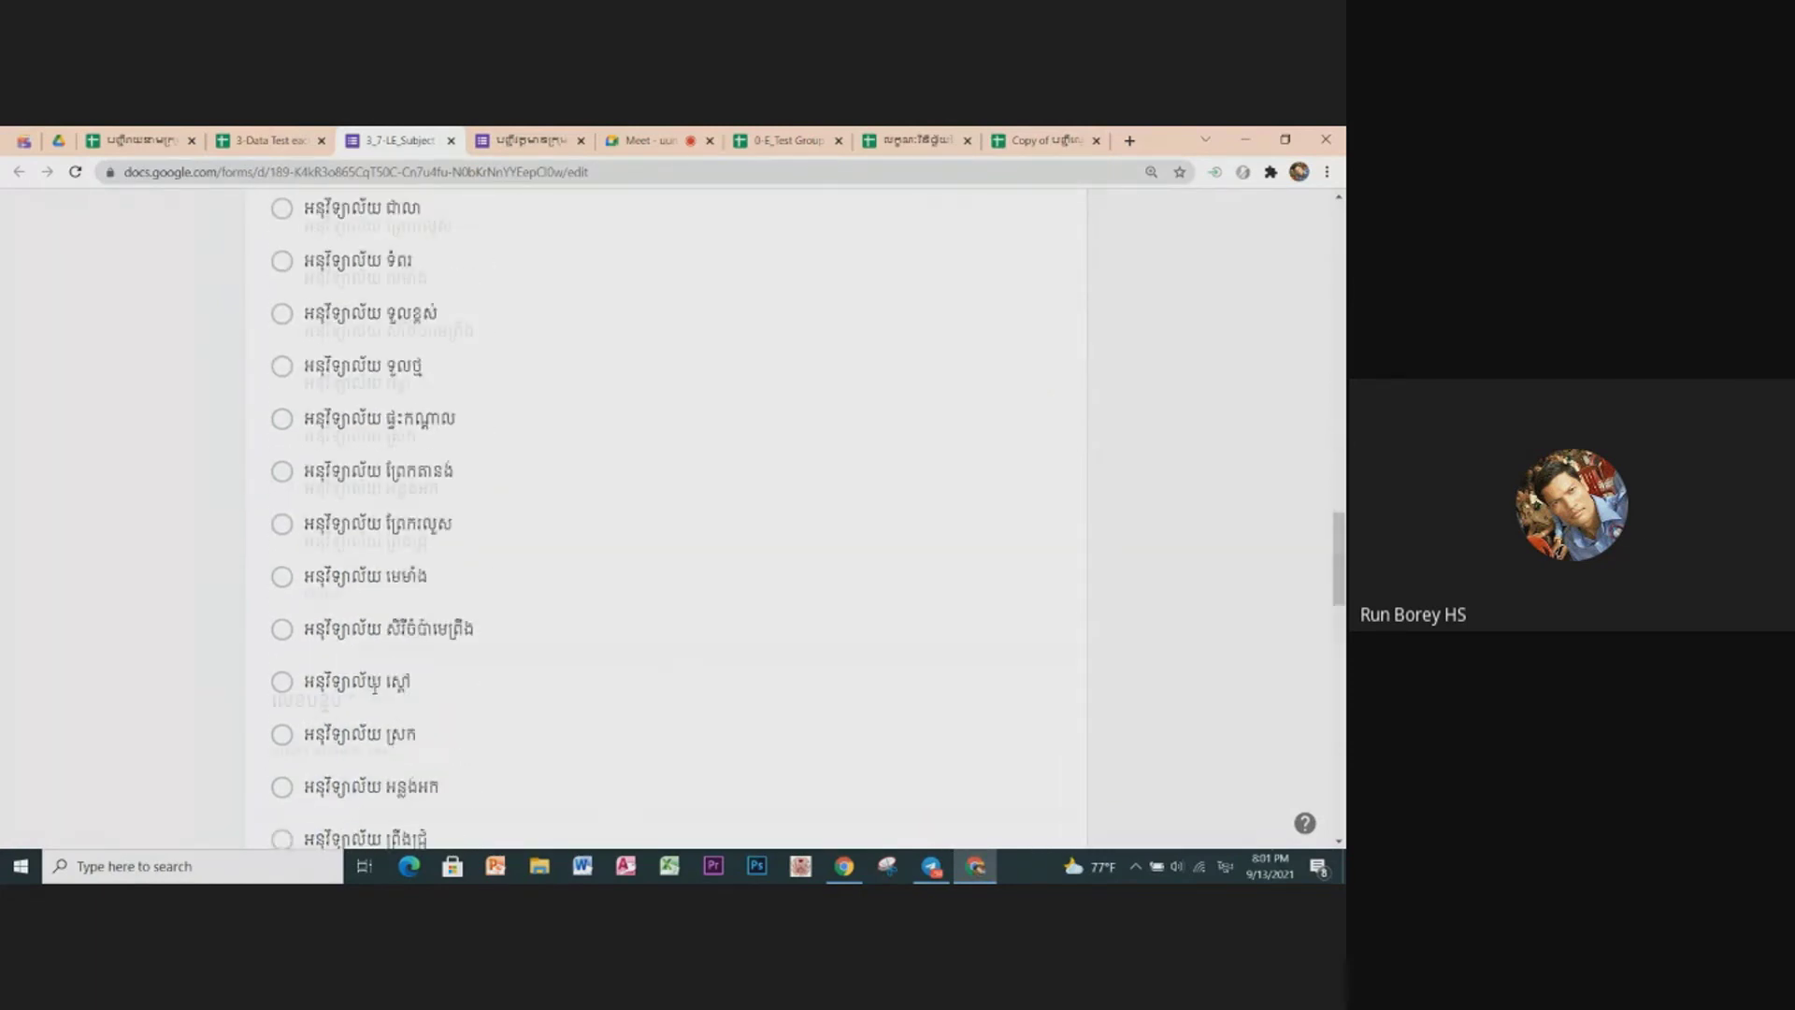
scroll(376, 693, "down", 8)
scroll(376, 694, "up", 2)
scroll(373, 659, "up", 1)
scroll(369, 594, "up", 5)
scroll(370, 594, "up", 5)
scroll(664, 515, "up", 5)
scroll(664, 514, "up", 5)
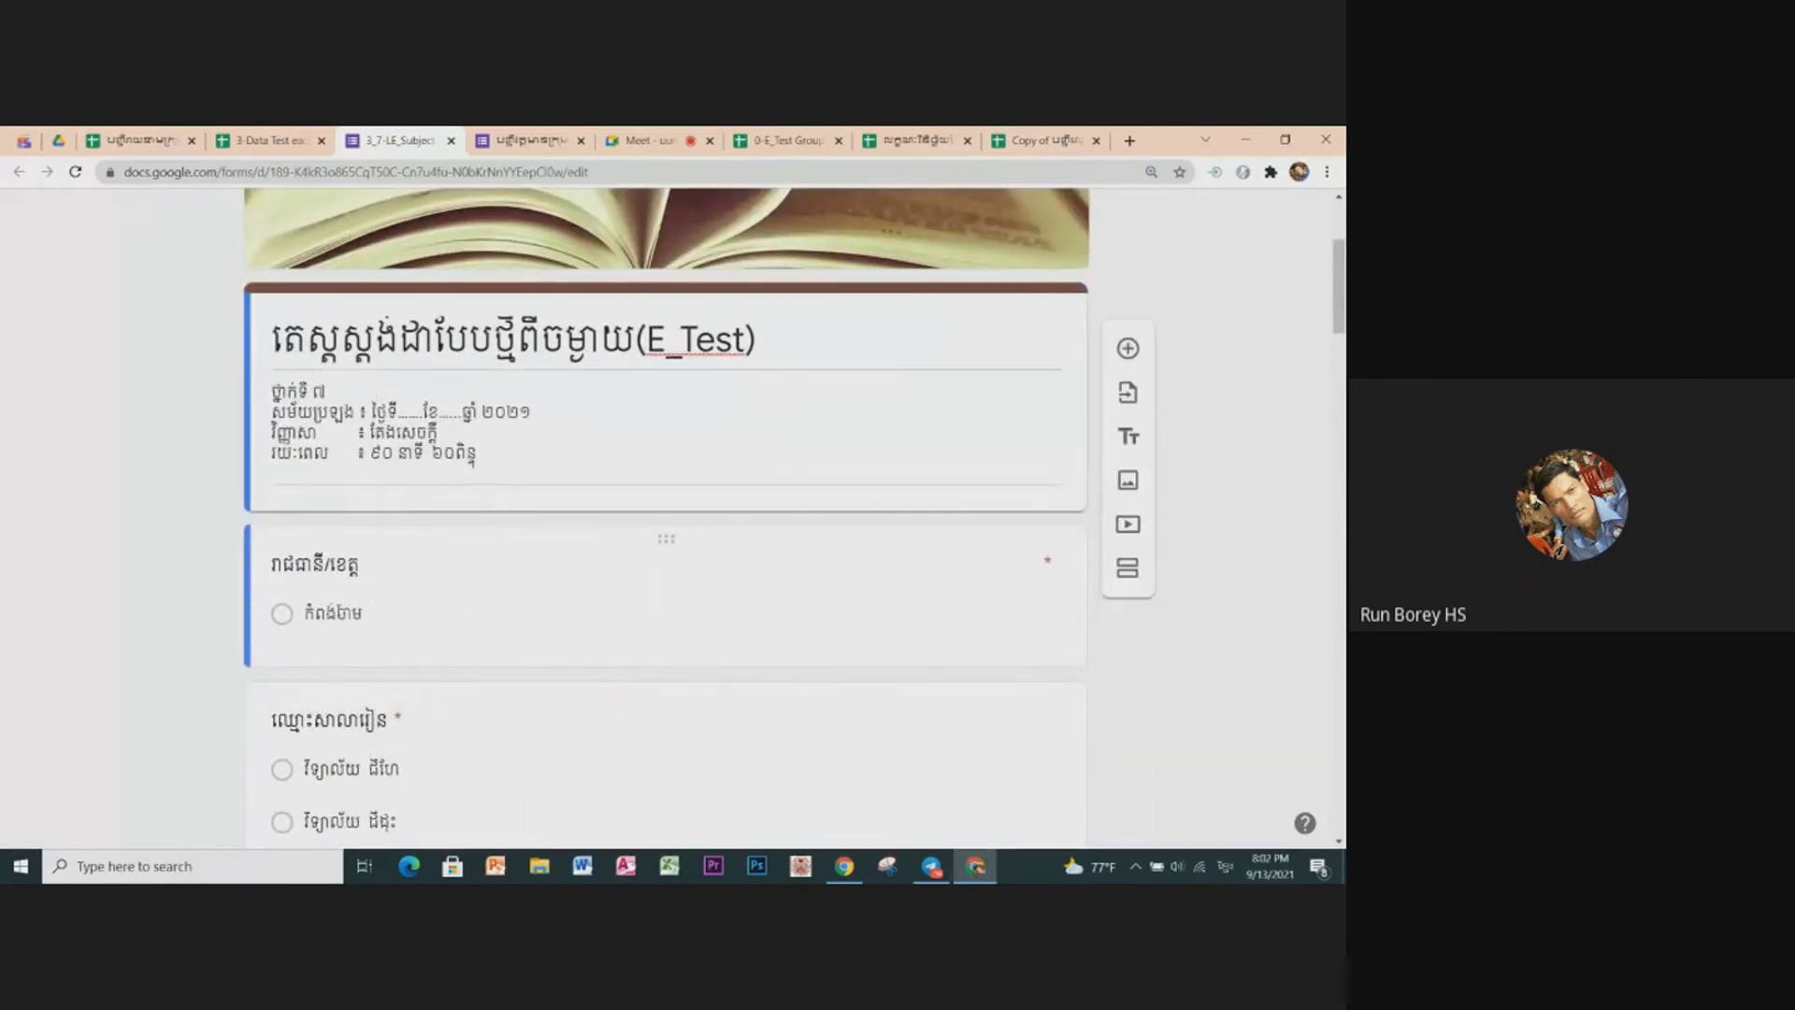
scroll(663, 515, "down", 2)
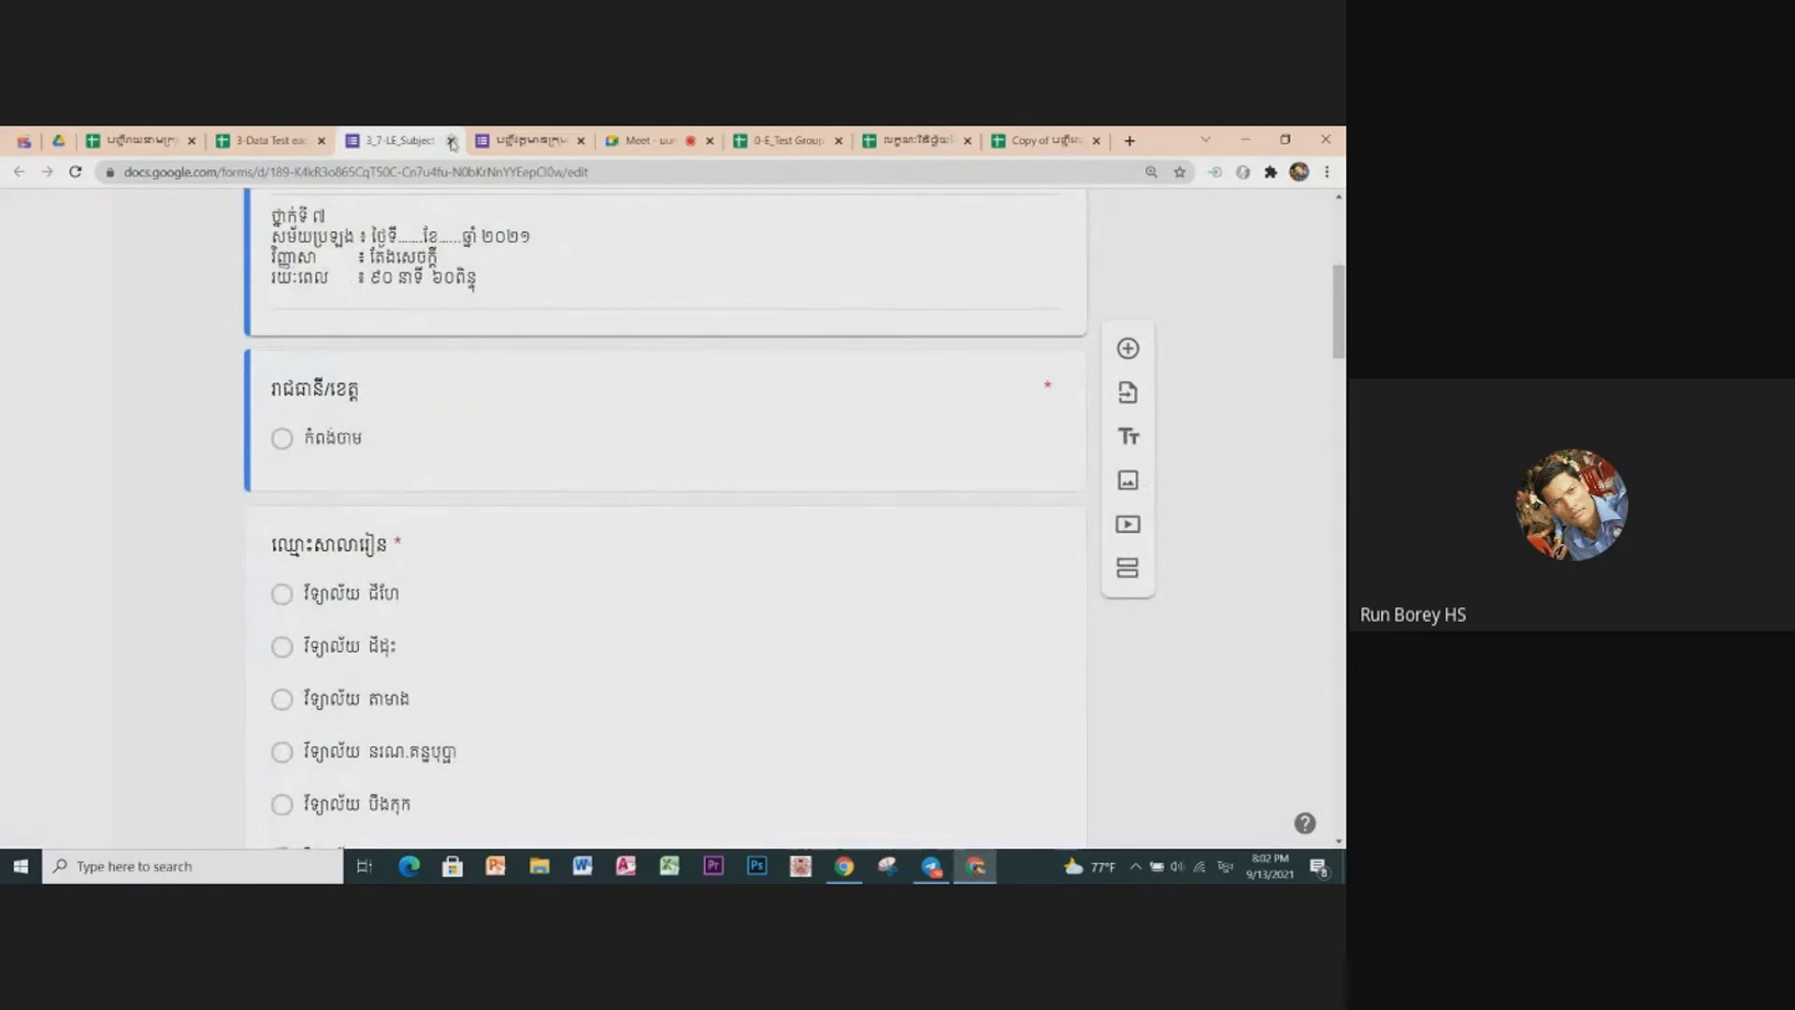
left_click(452, 141)
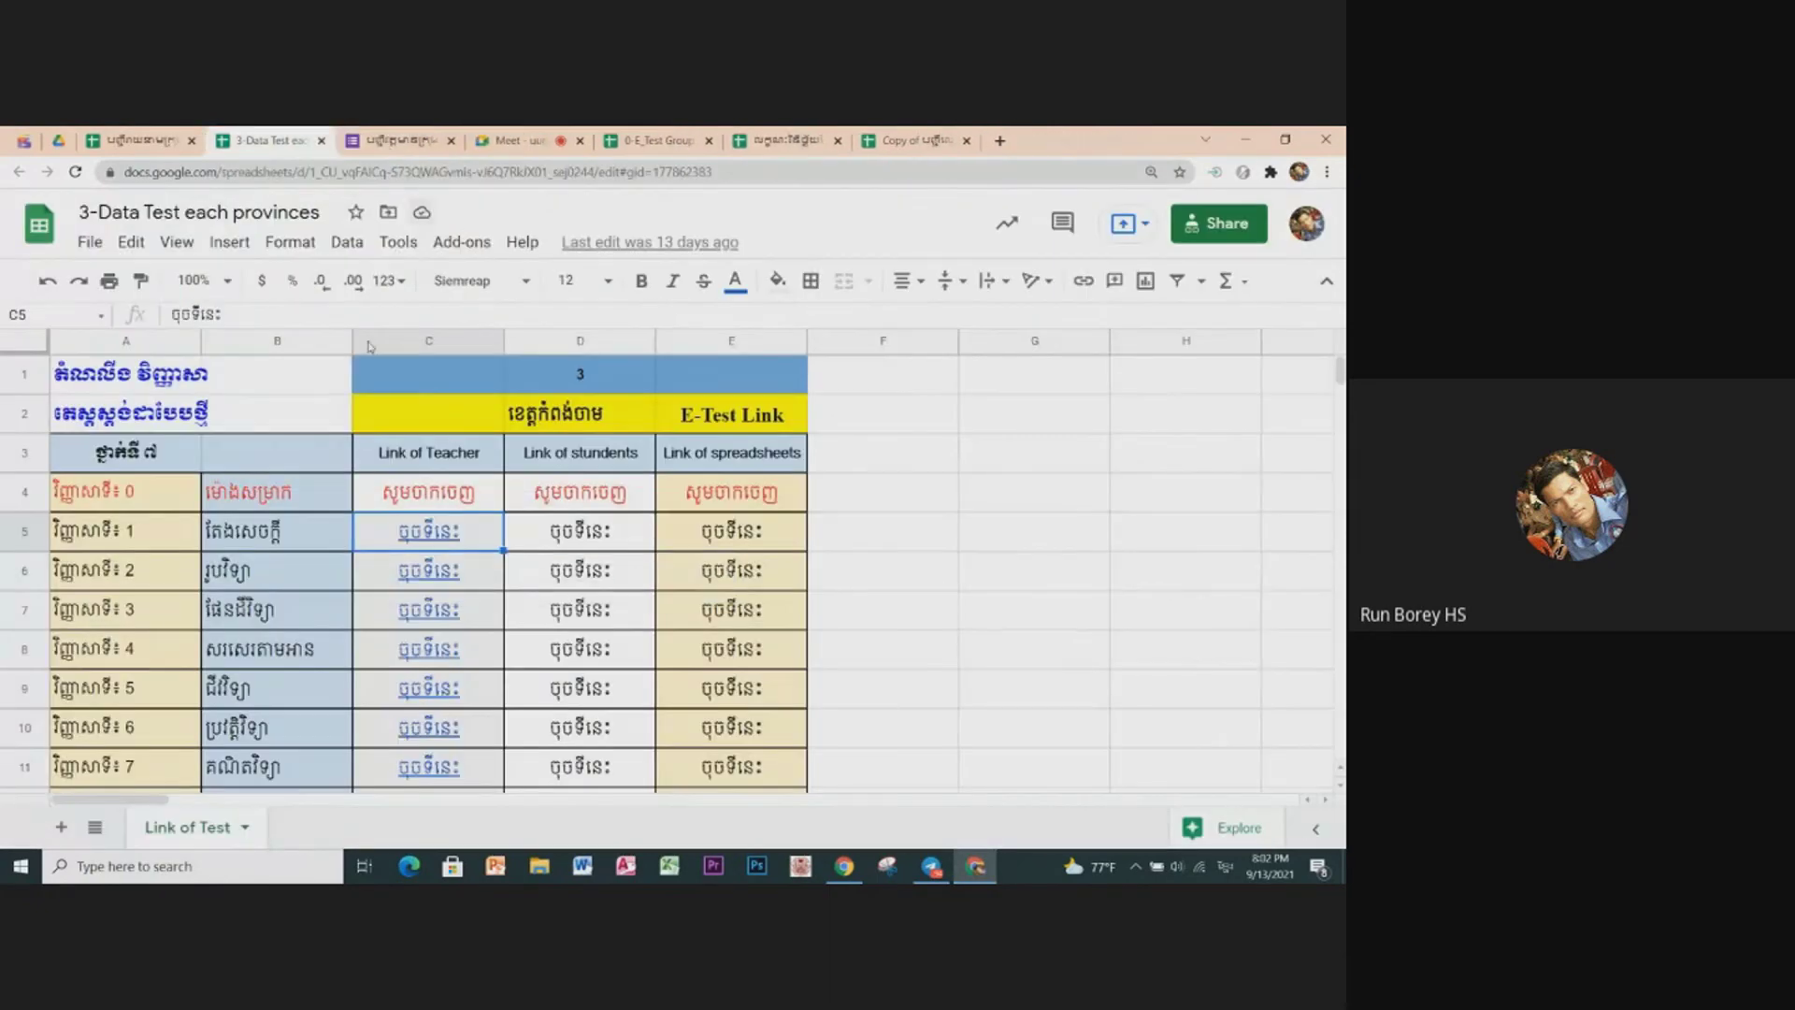
Step: Open the PH teacher form from cell C6, review its header questions, and close it
left_click(425, 573)
left_click(462, 616)
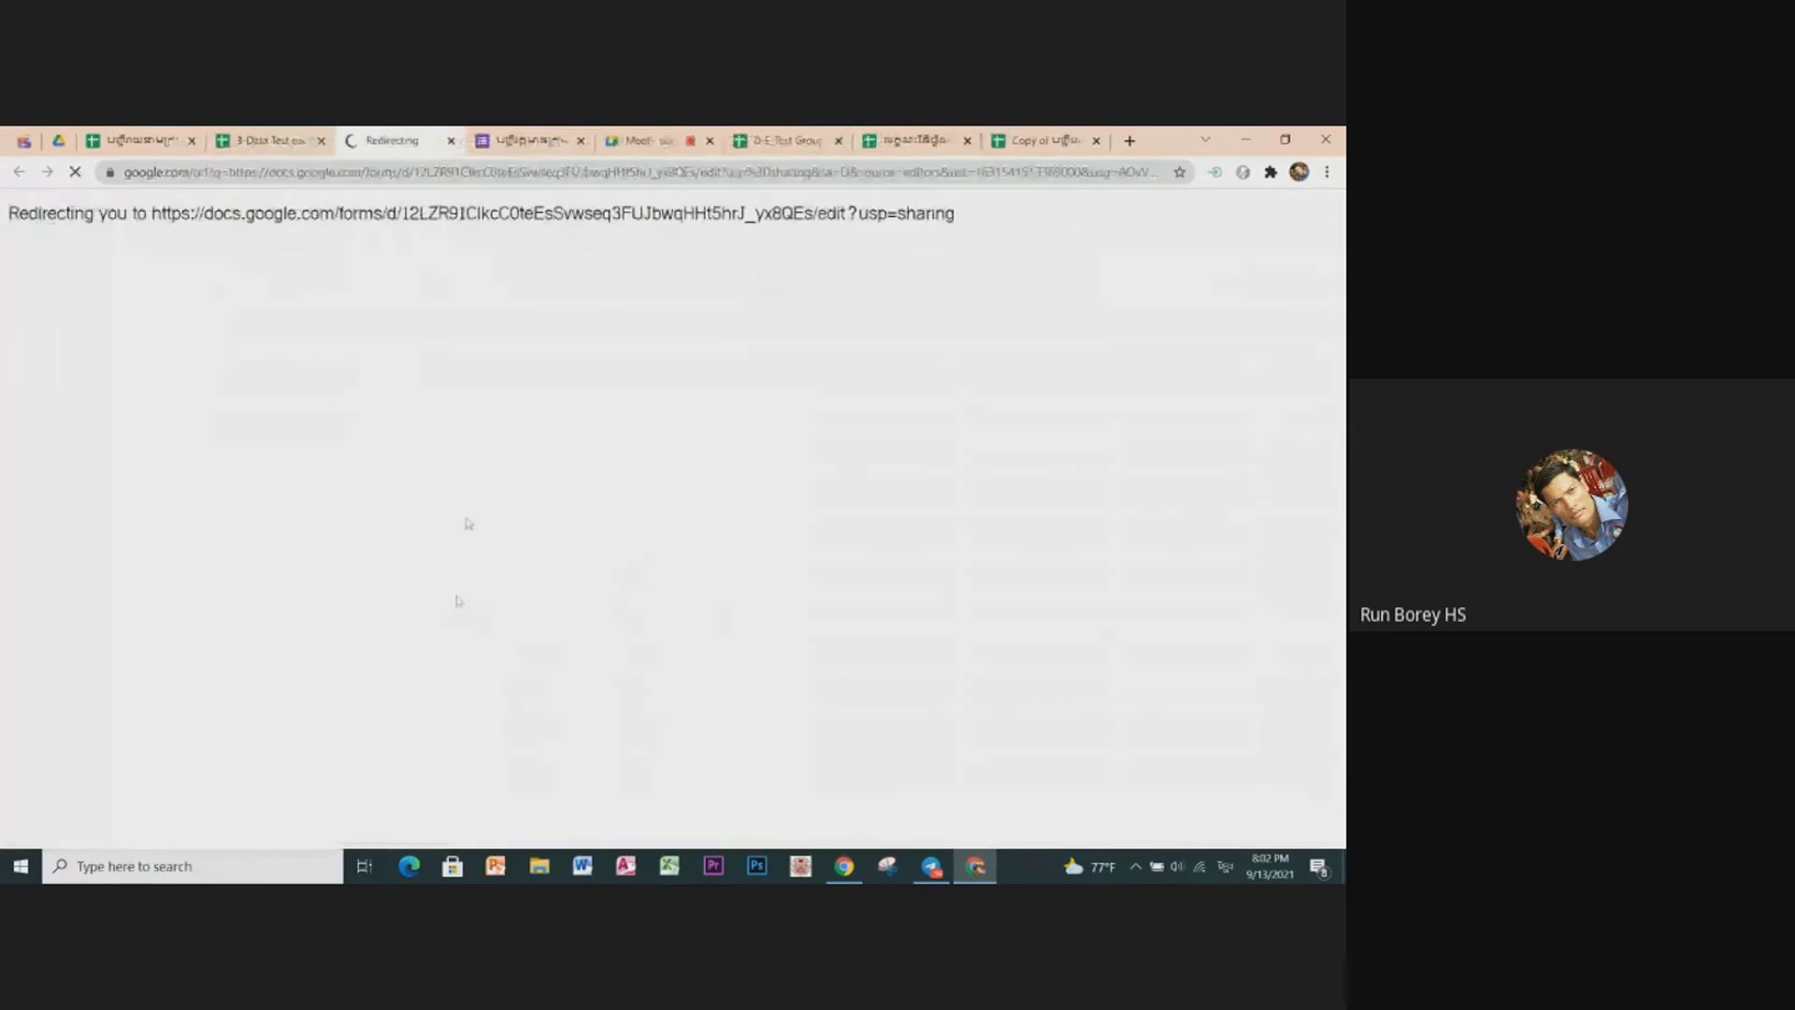
scroll(439, 551, "down", 2)
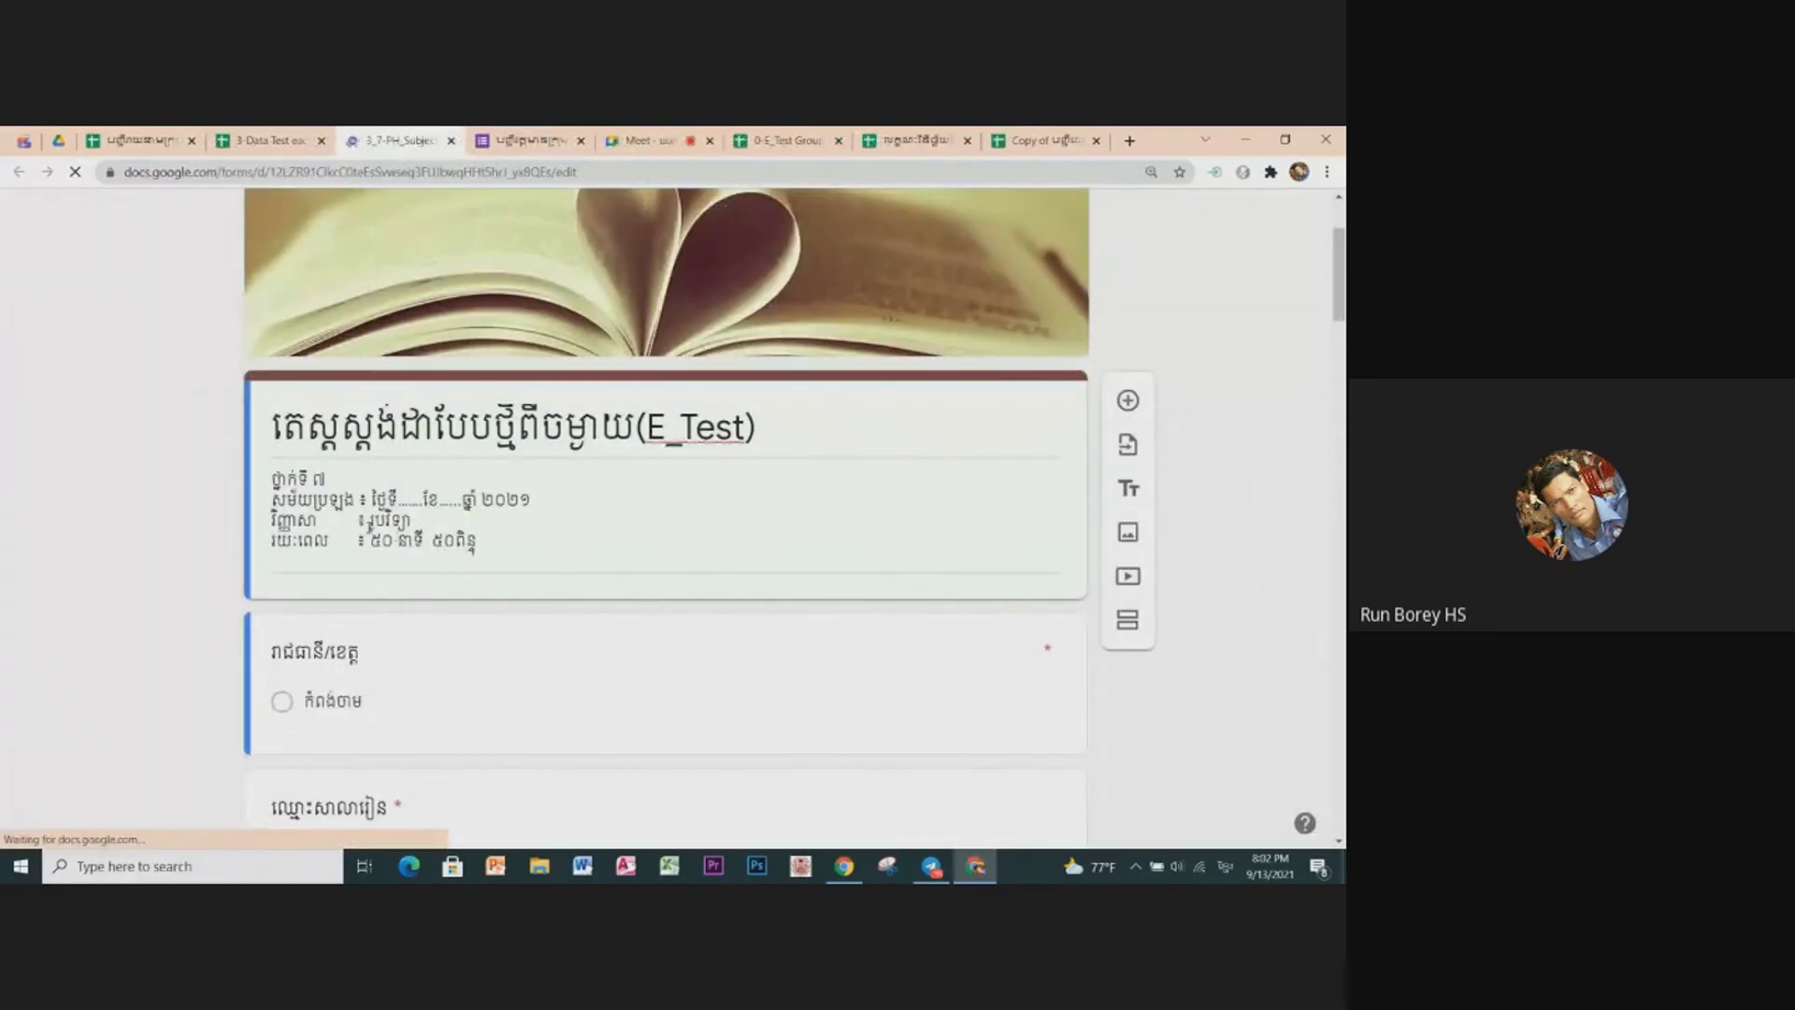
scroll(440, 551, "down", 2)
scroll(366, 583, "down", 1)
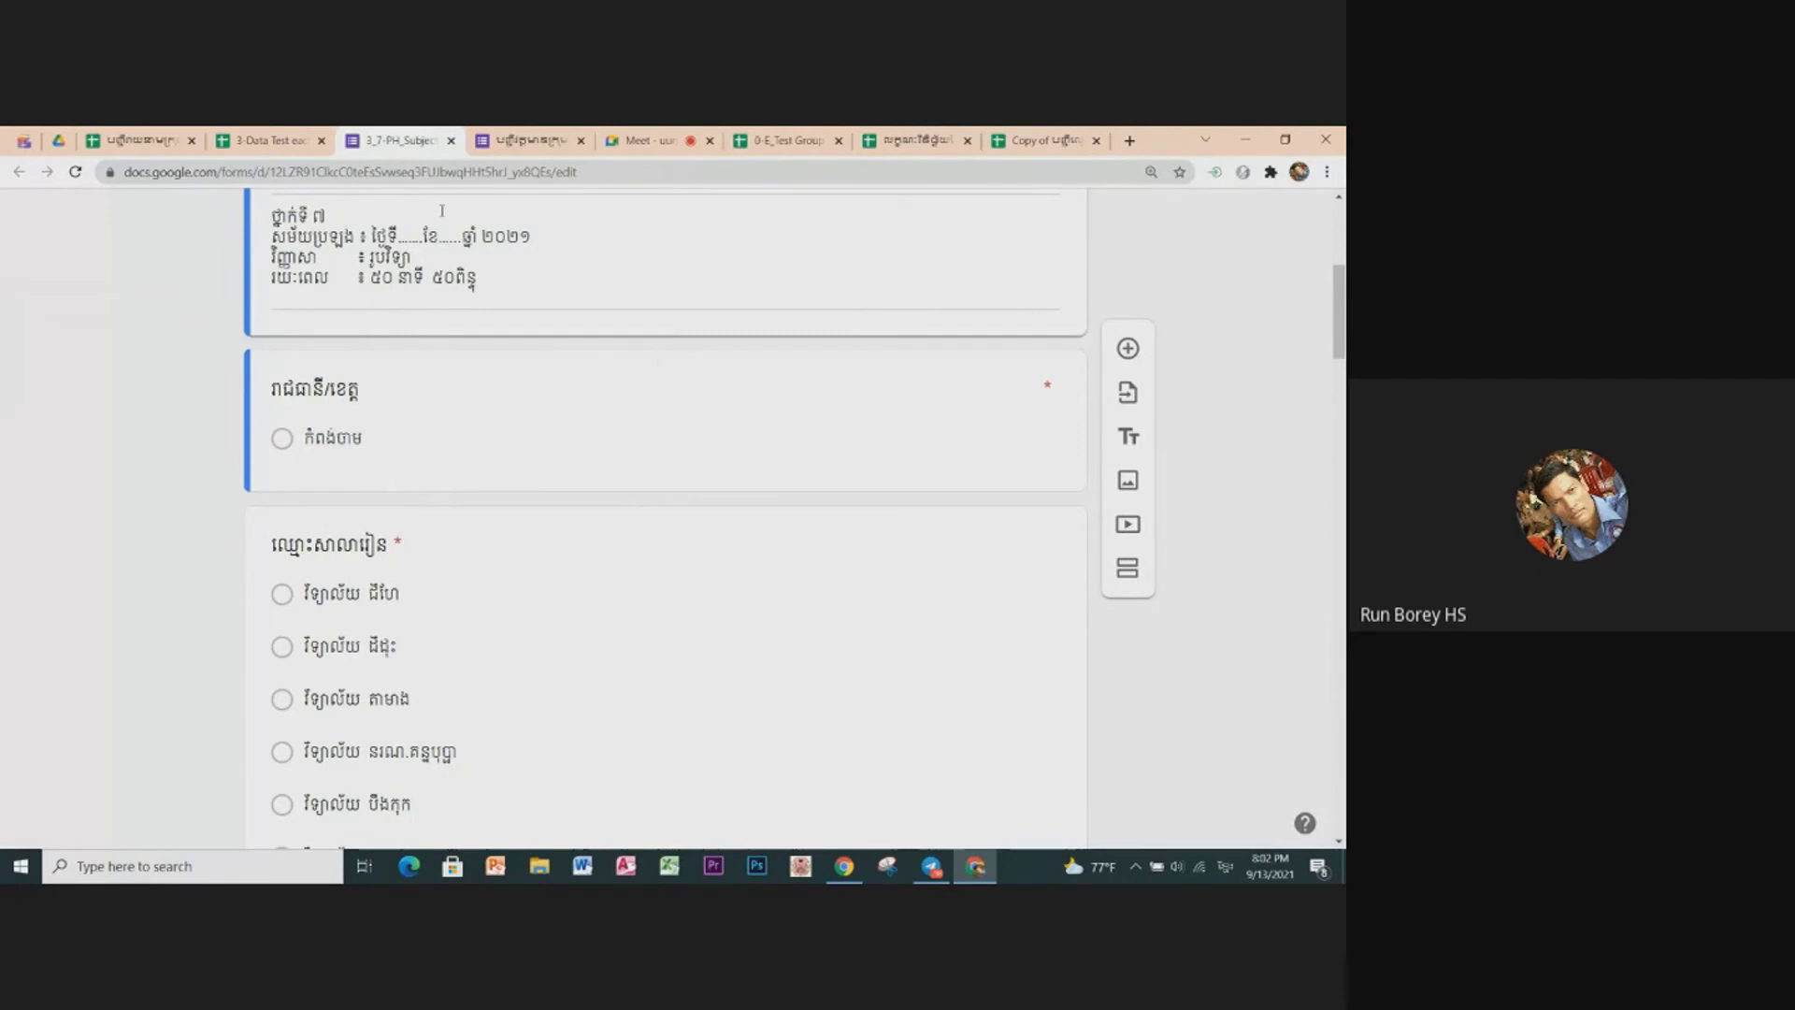
left_click(450, 140)
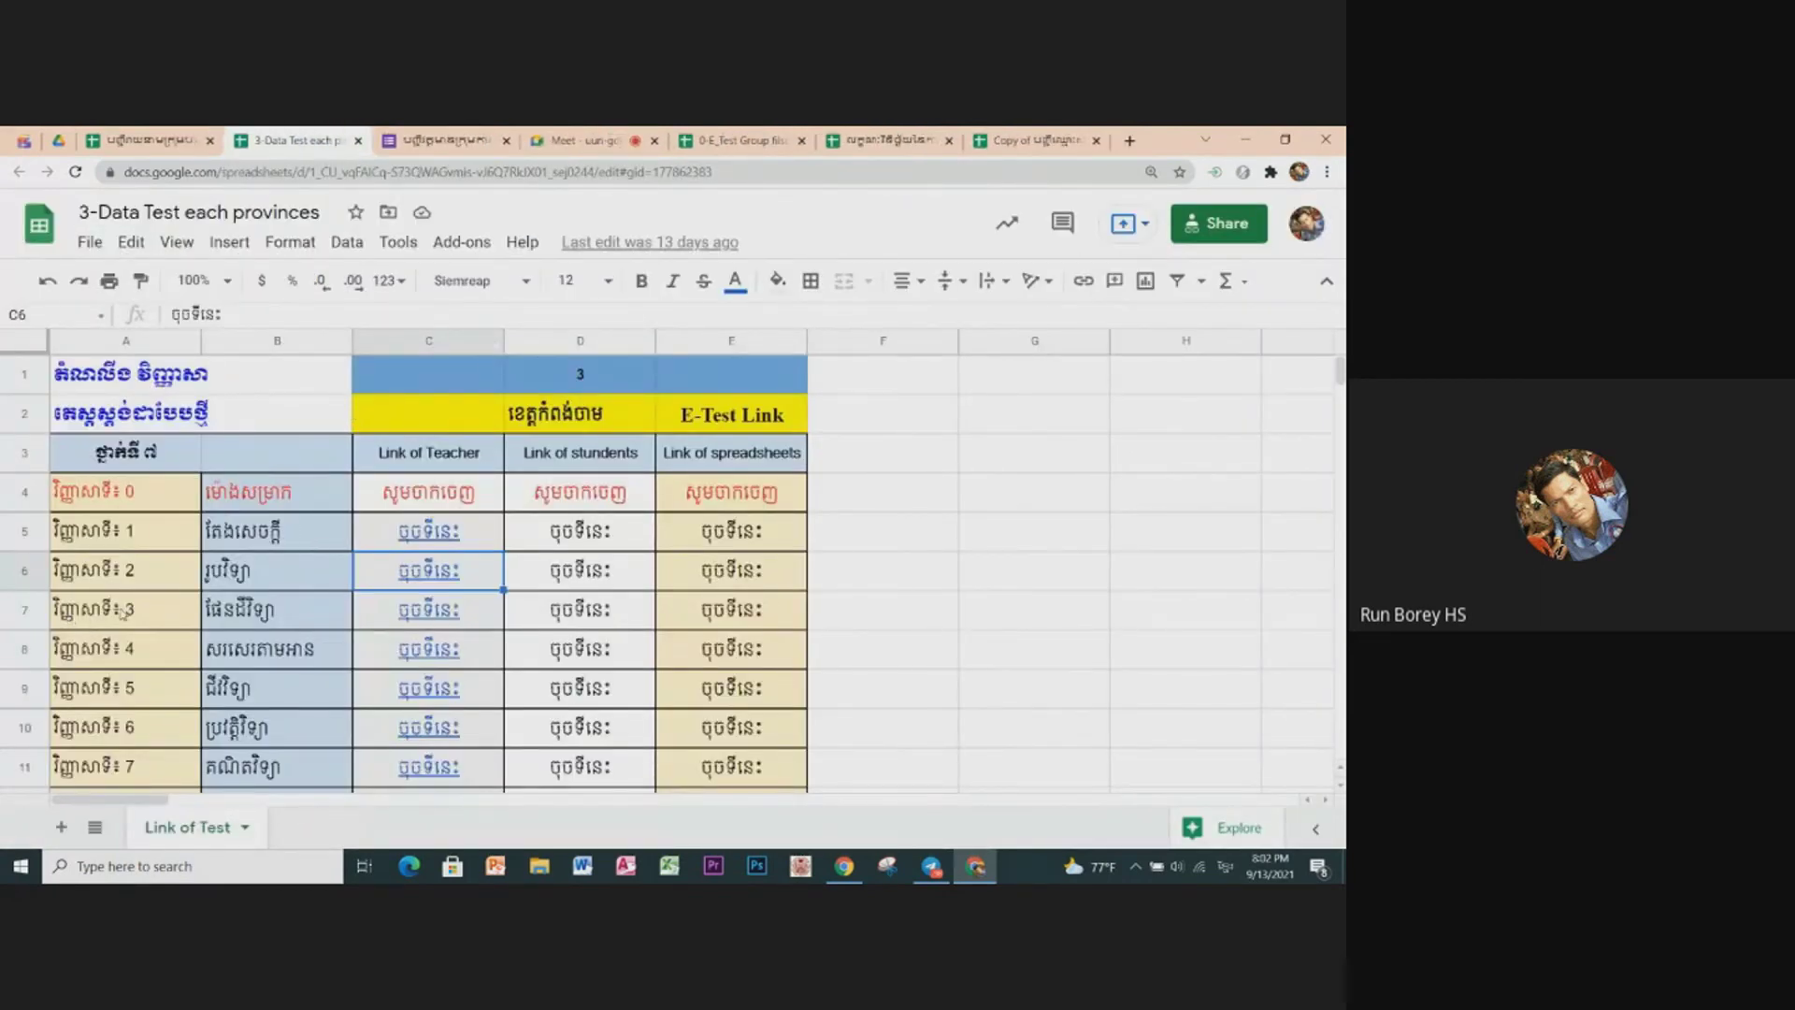
Step: Open the ES teacher form from cell C7, review its header questions, and close it
left_click(420, 620)
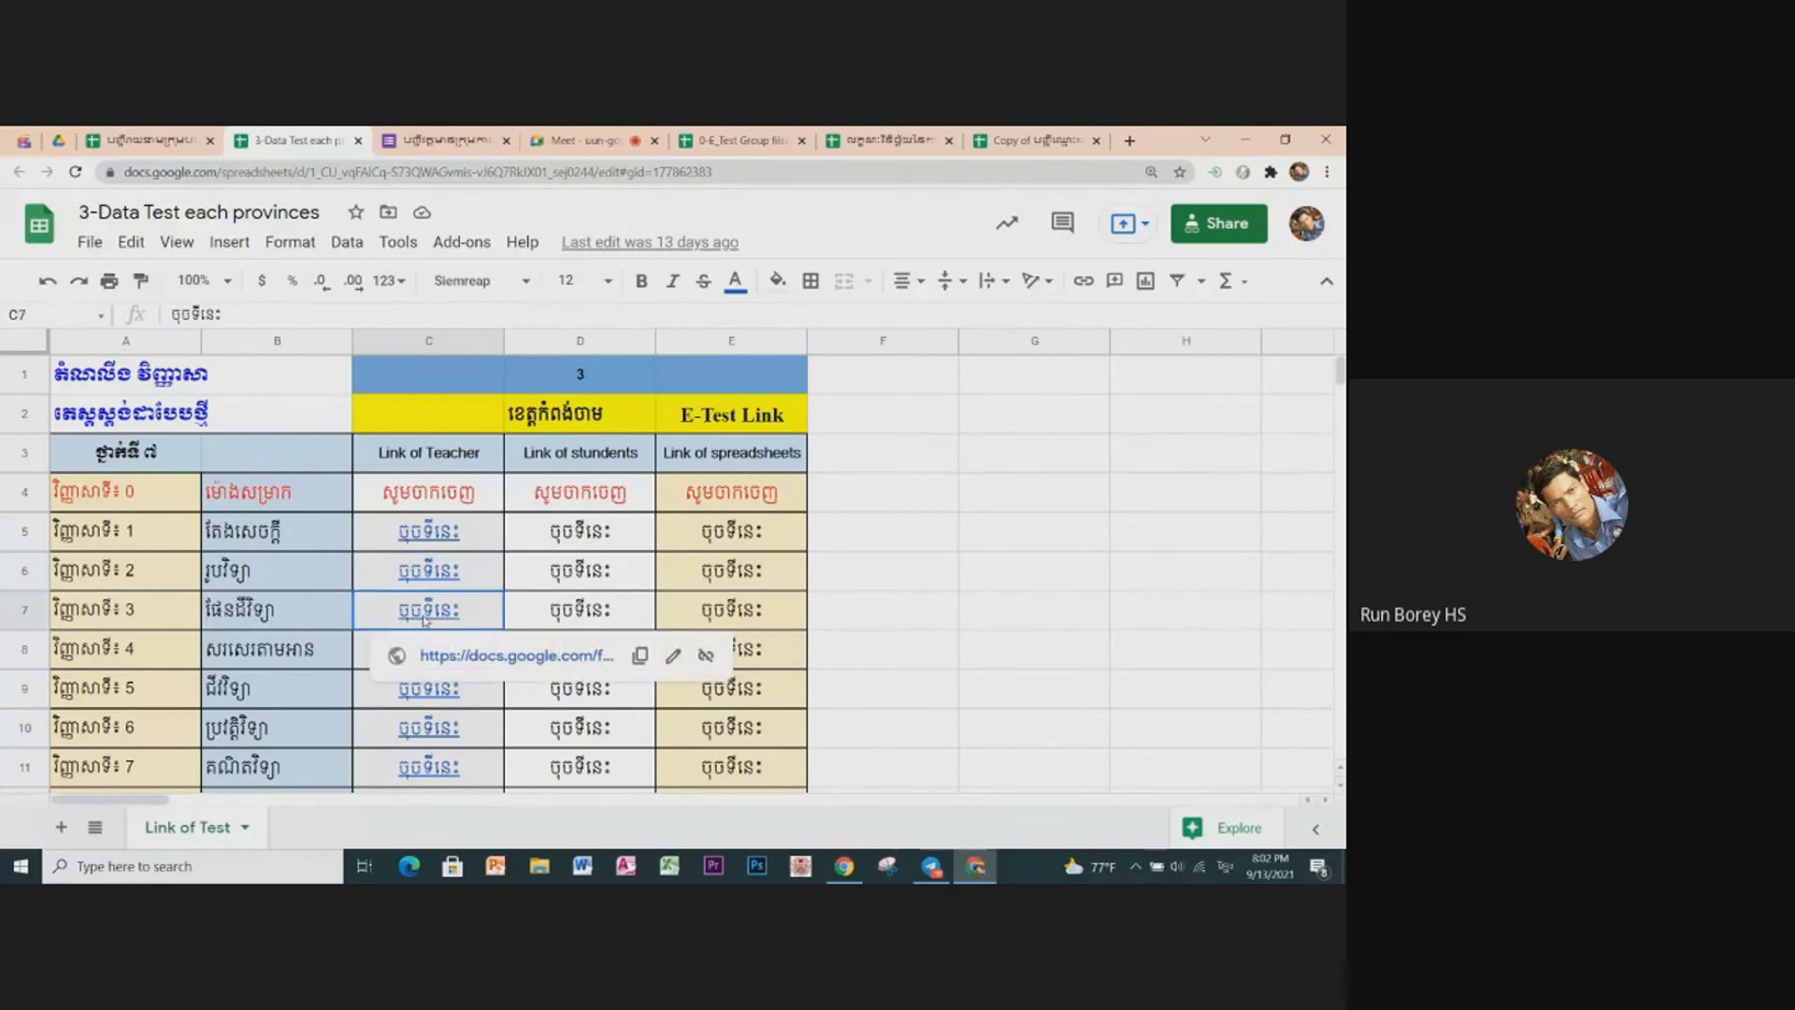
left_click(481, 647)
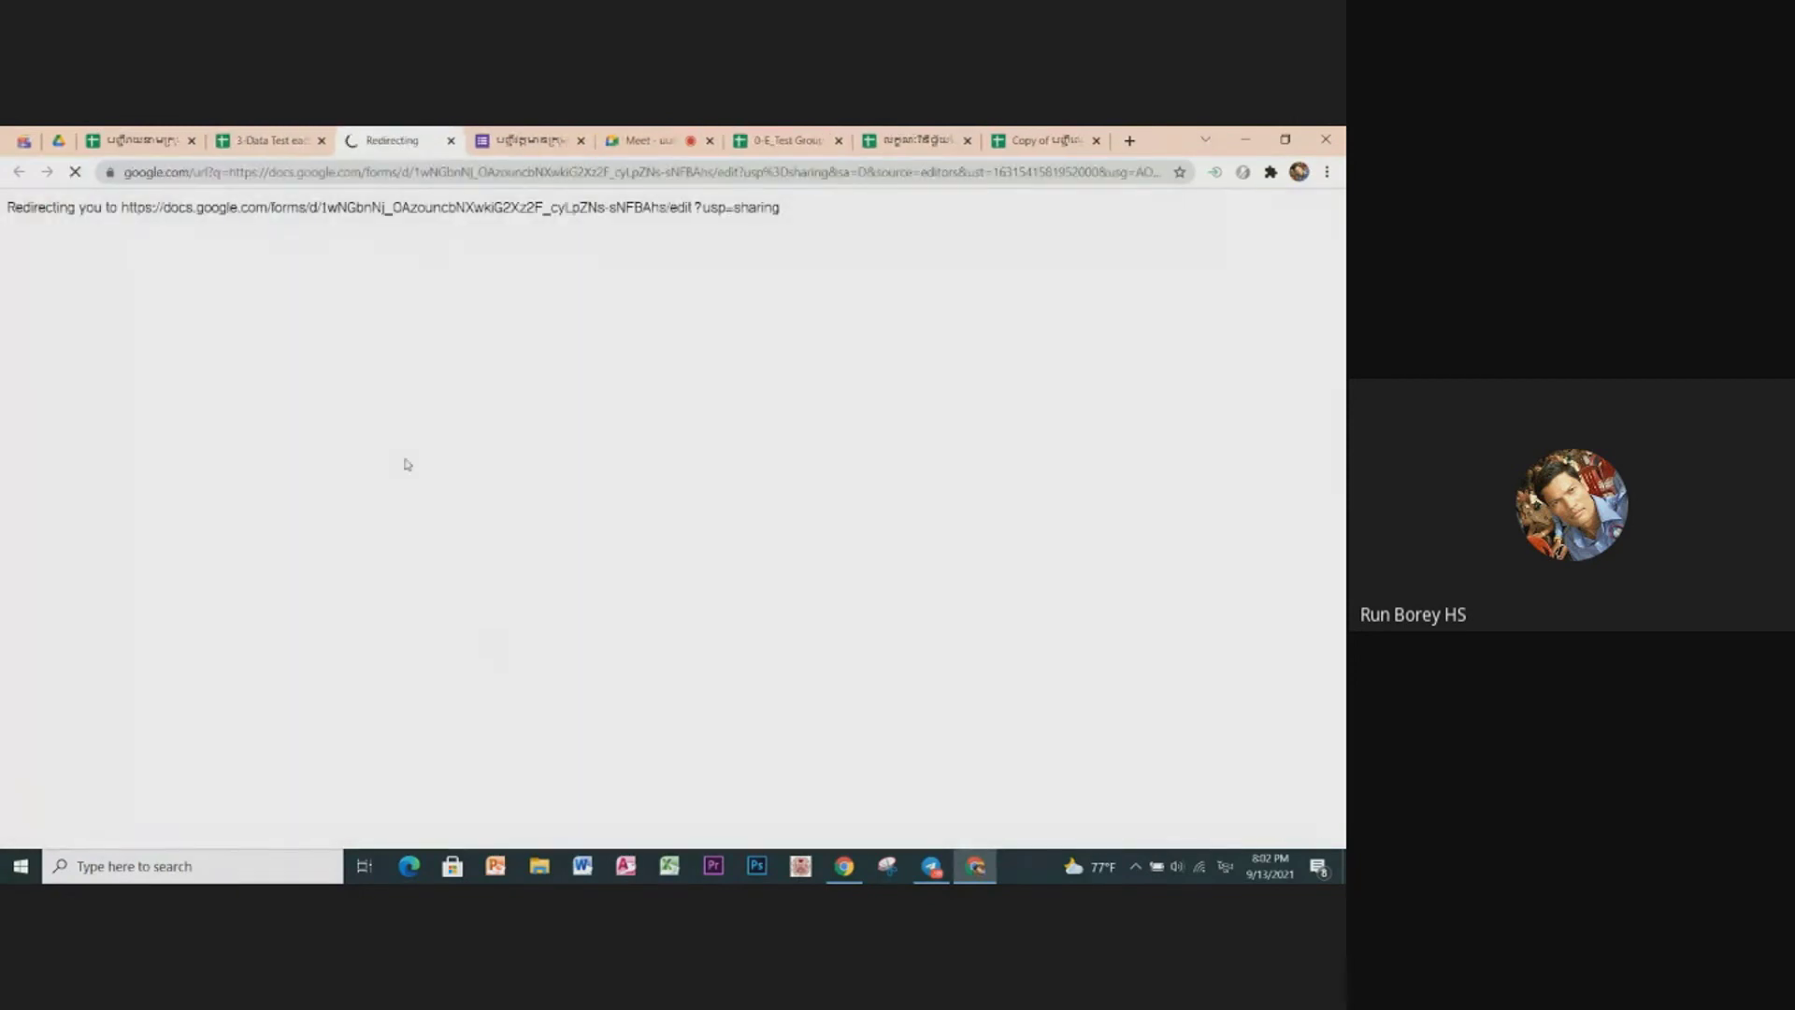
scroll(420, 446, "down", 3)
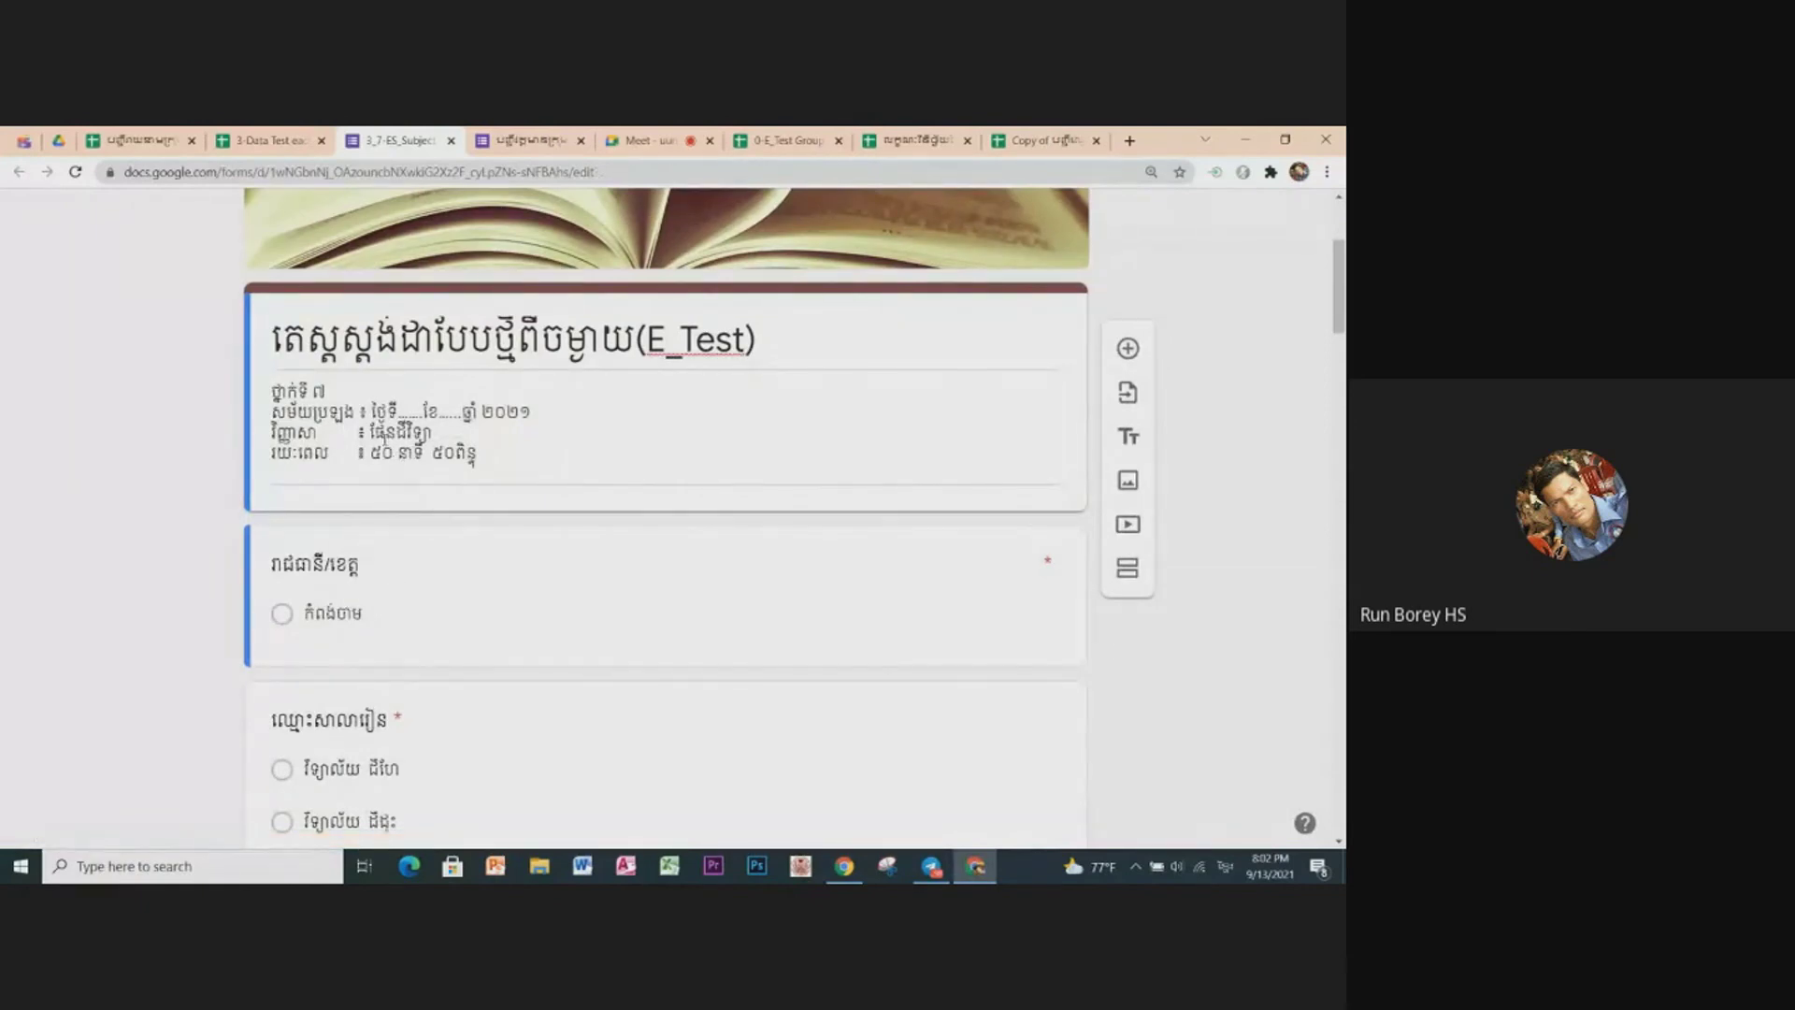
left_click(269, 140)
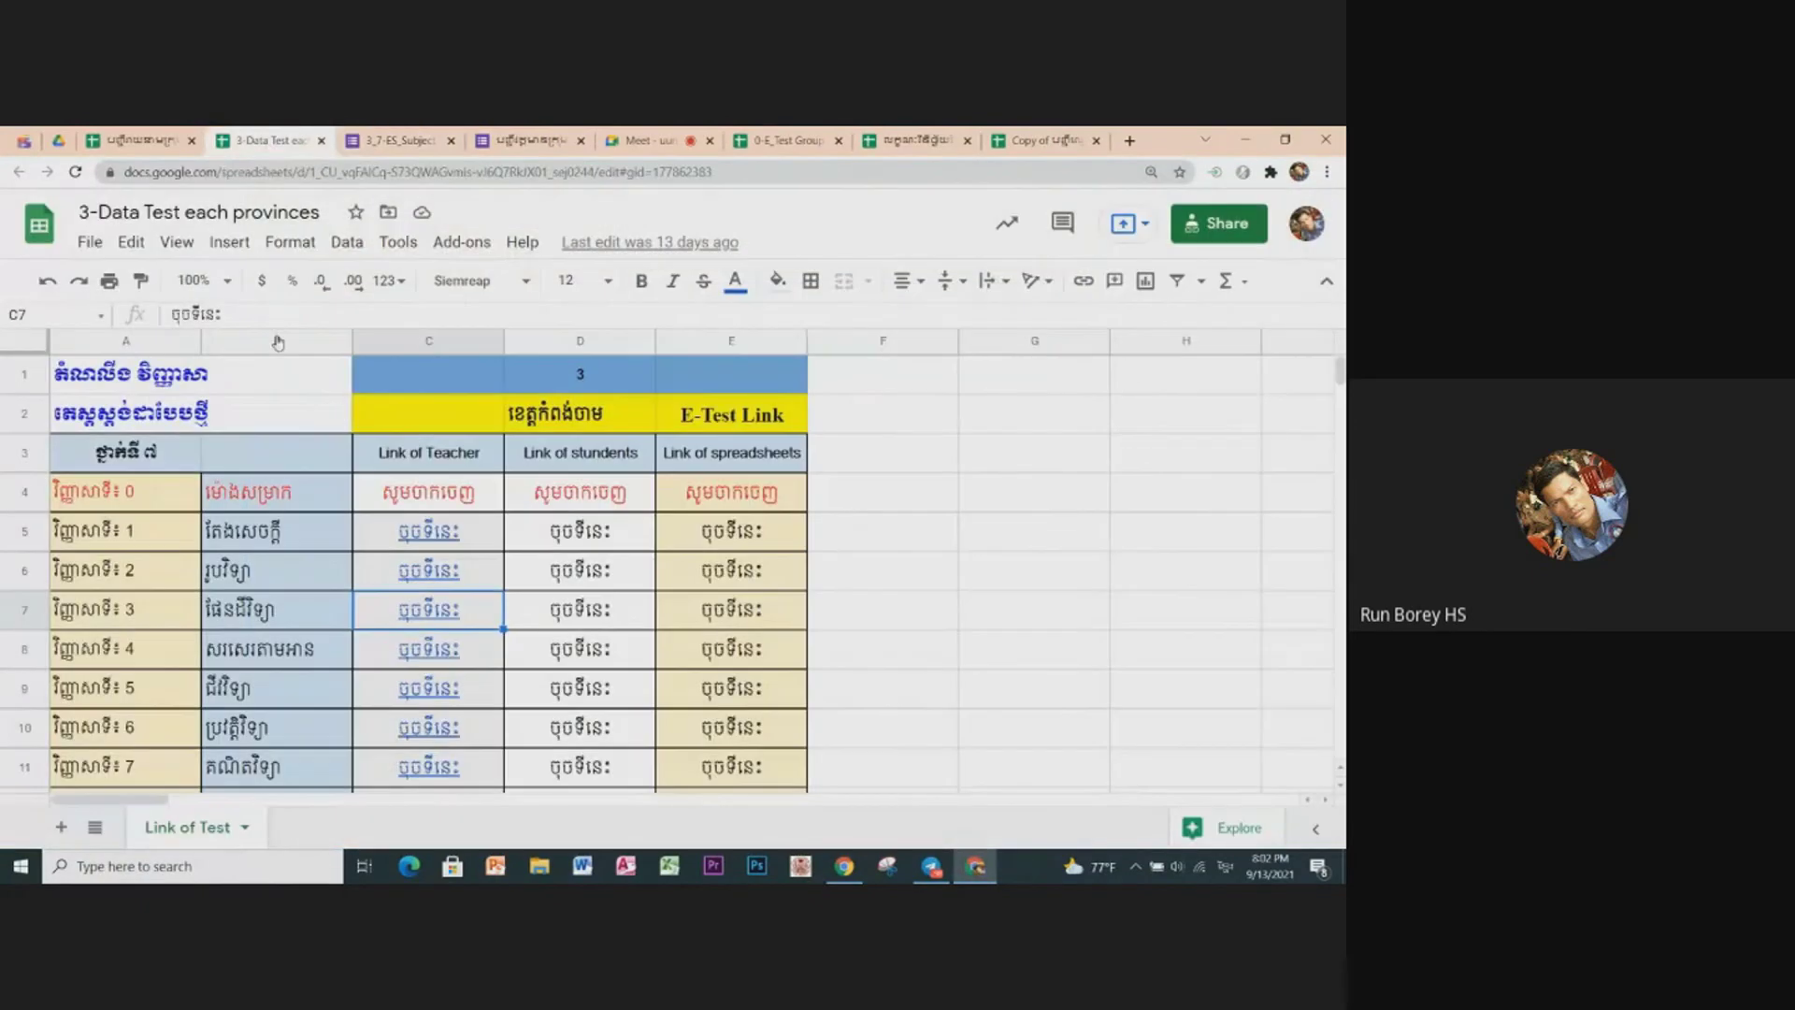
left_click(396, 142)
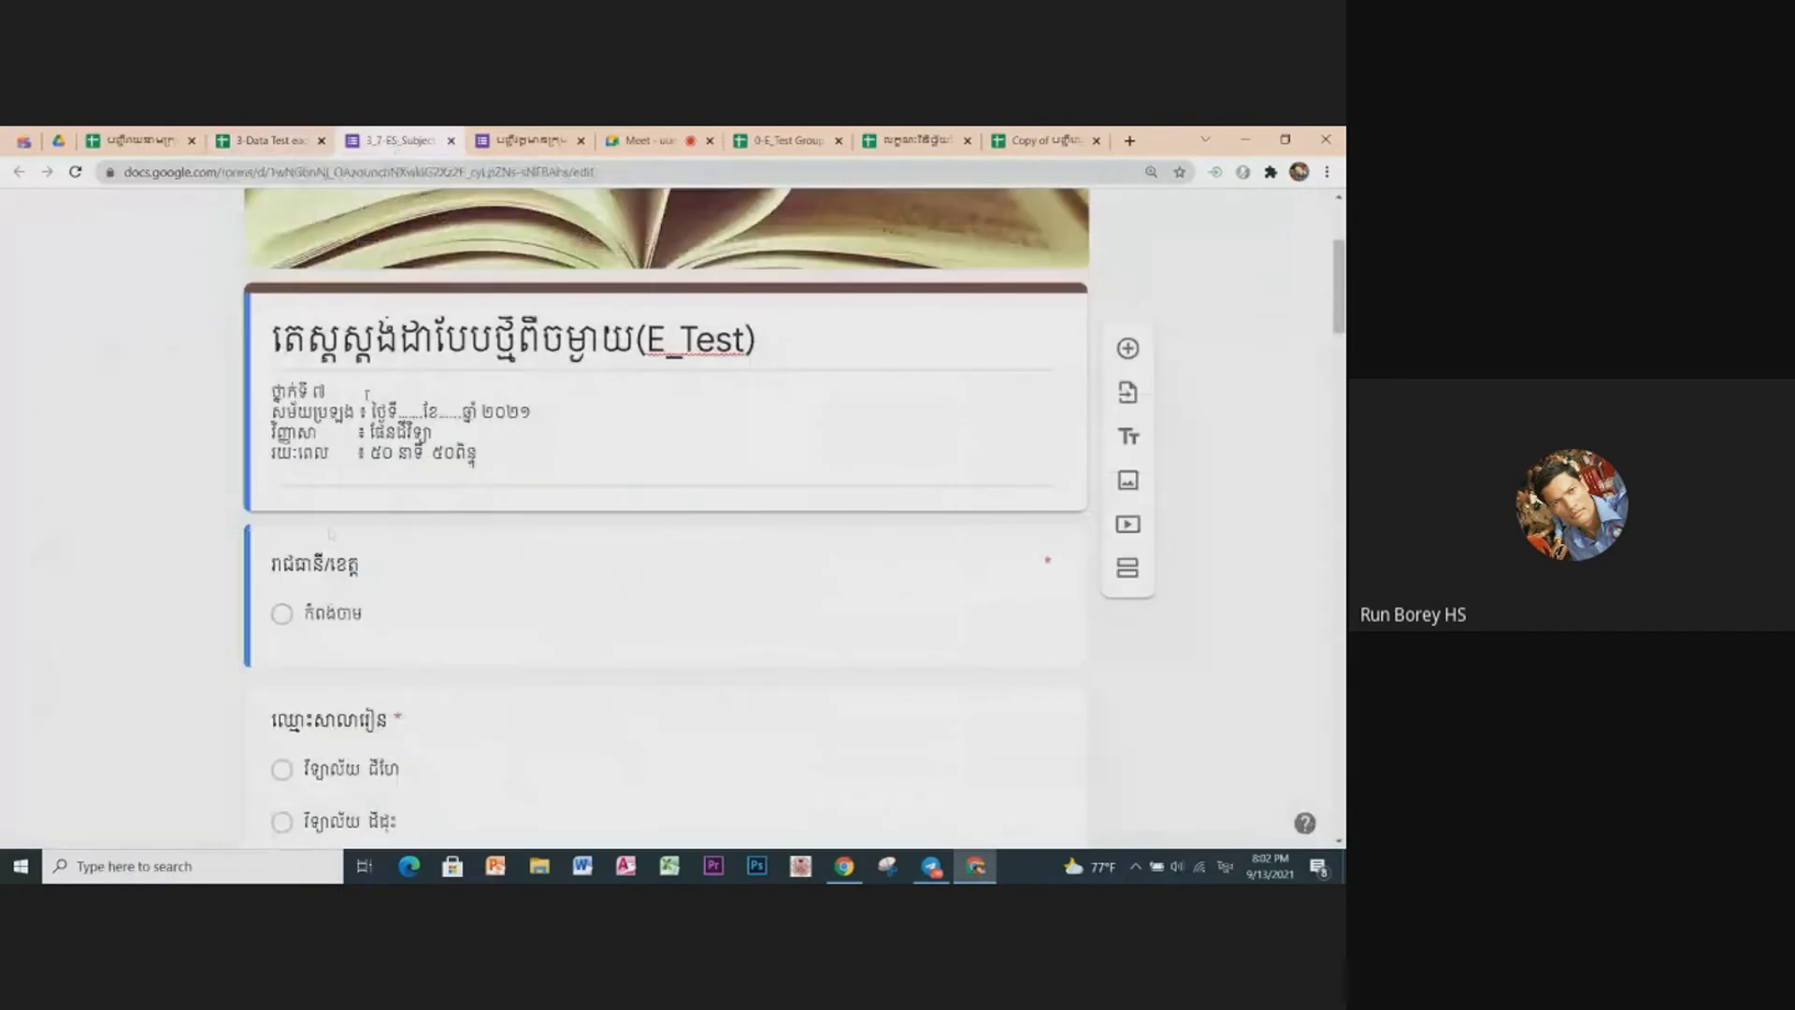
scroll(393, 603, "down", 2)
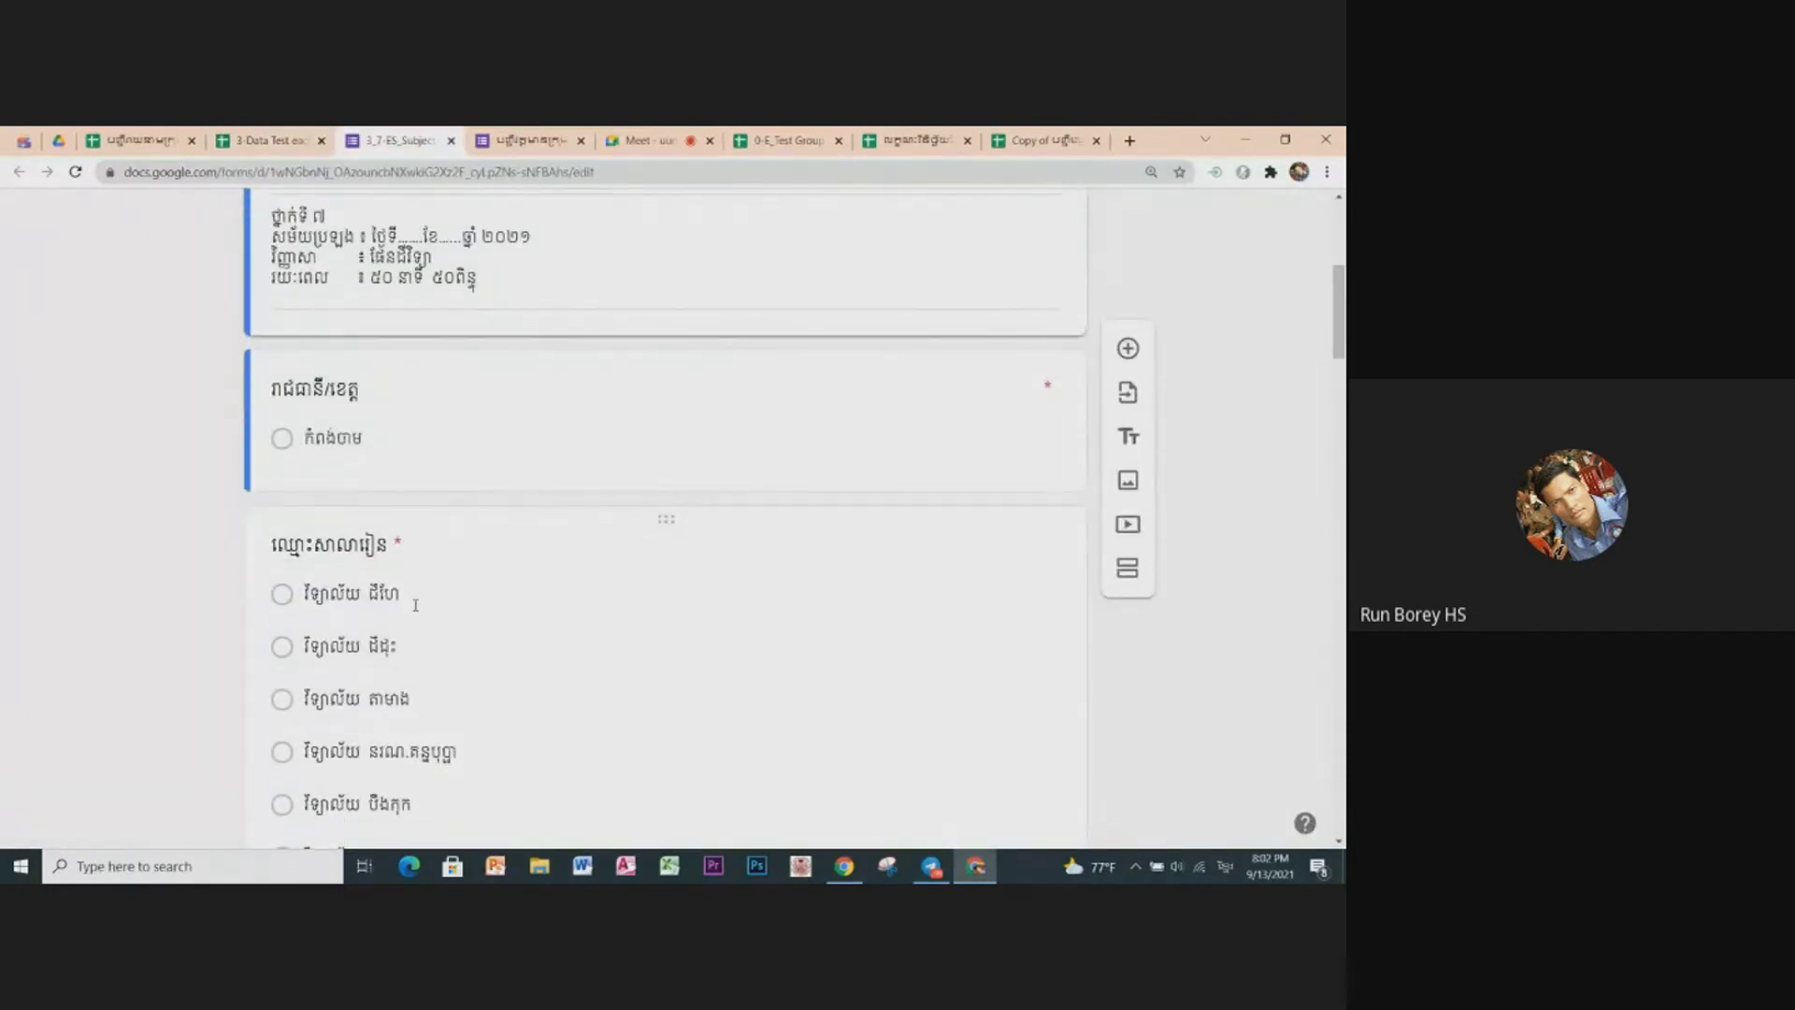
left_click(451, 141)
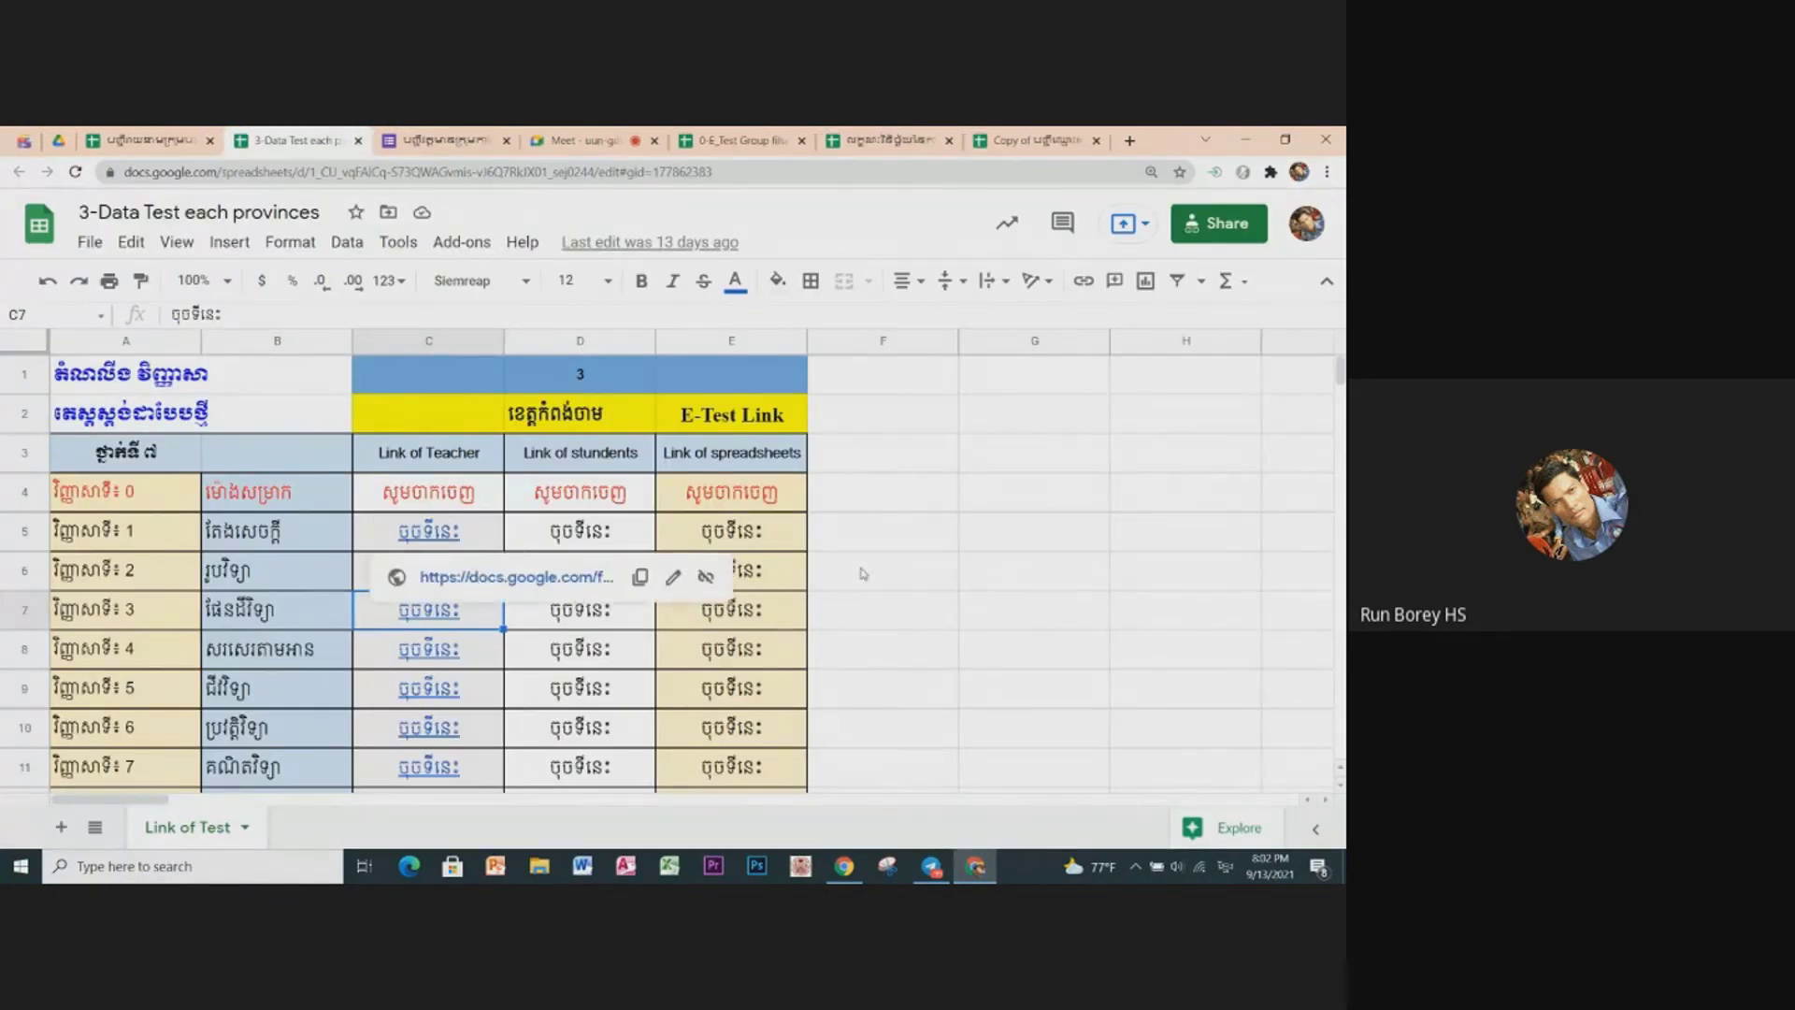
Step: Check the teacher, student and spreadsheet link rows through row 101, then go to the ICT team spreadsheet
left_click(864, 666)
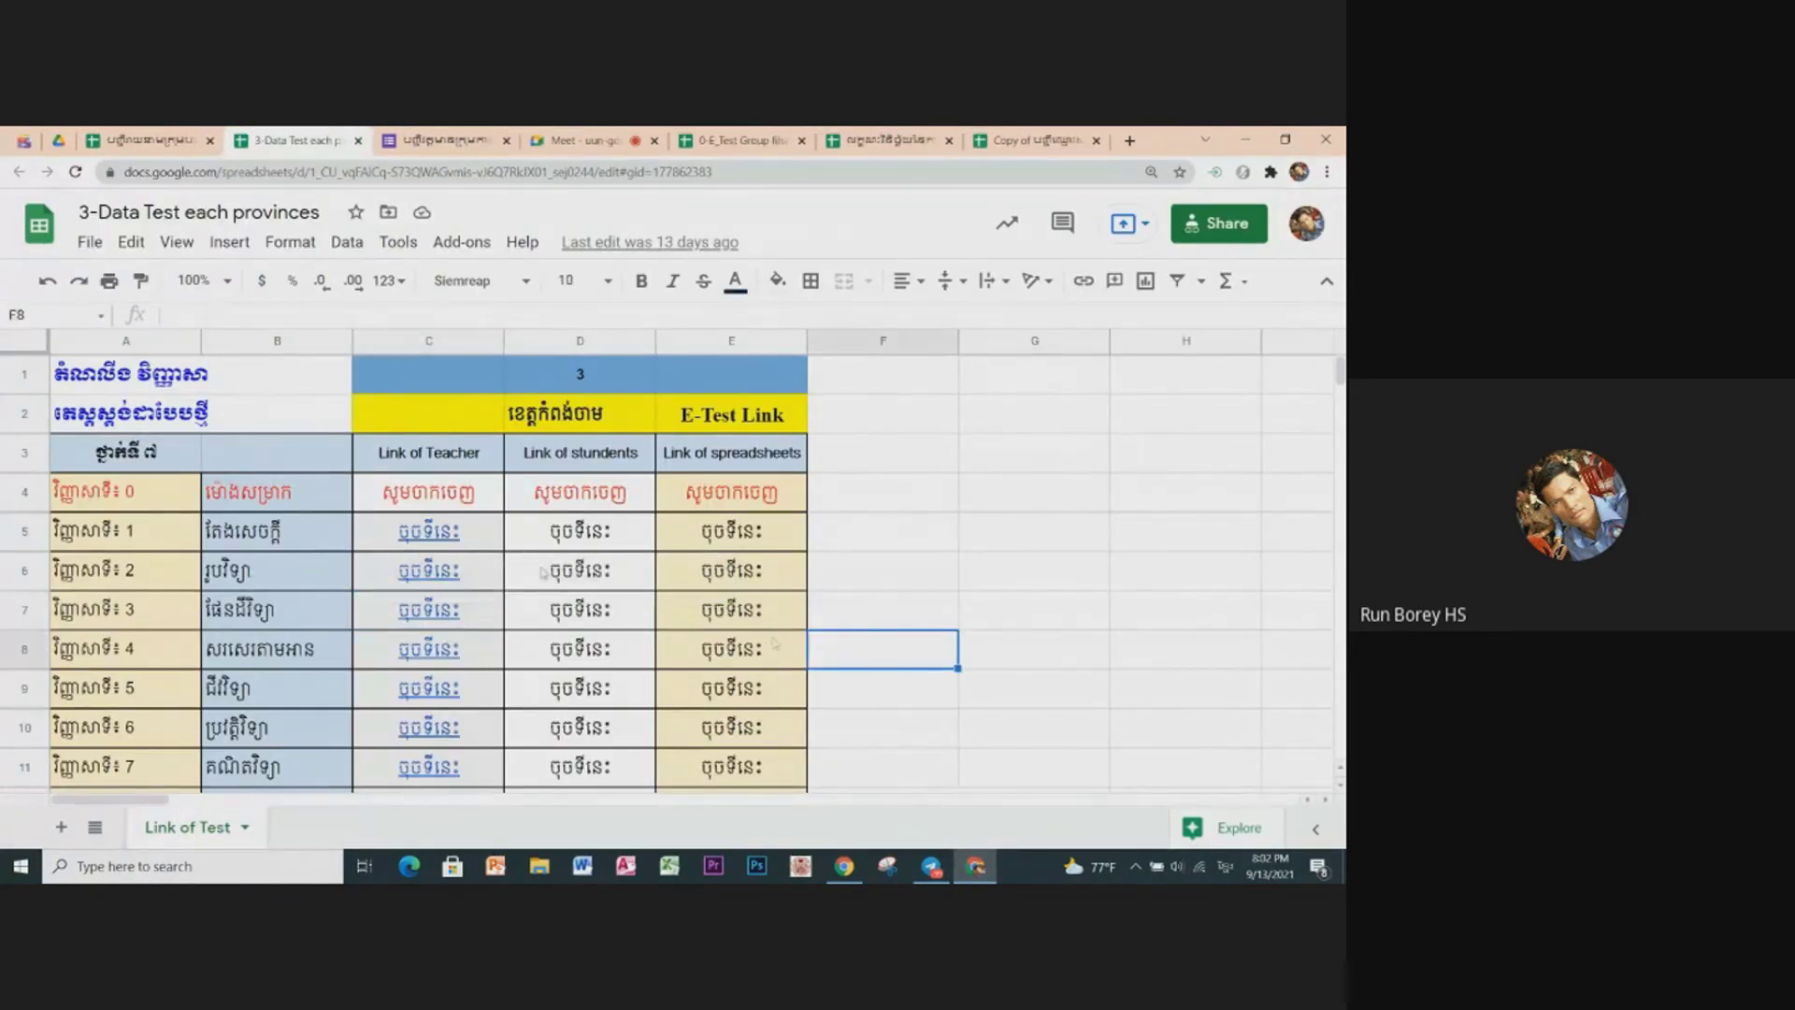
scroll(453, 552, "down", 10)
scroll(454, 561, "down", 1)
scroll(451, 570, "up", 1)
scroll(450, 578, "down", 3)
scroll(451, 578, "down", 5)
scroll(450, 578, "down", 6)
scroll(450, 579, "down", 6)
scroll(449, 581, "down", 1)
scroll(450, 582, "up", 2)
scroll(449, 581, "up", 17)
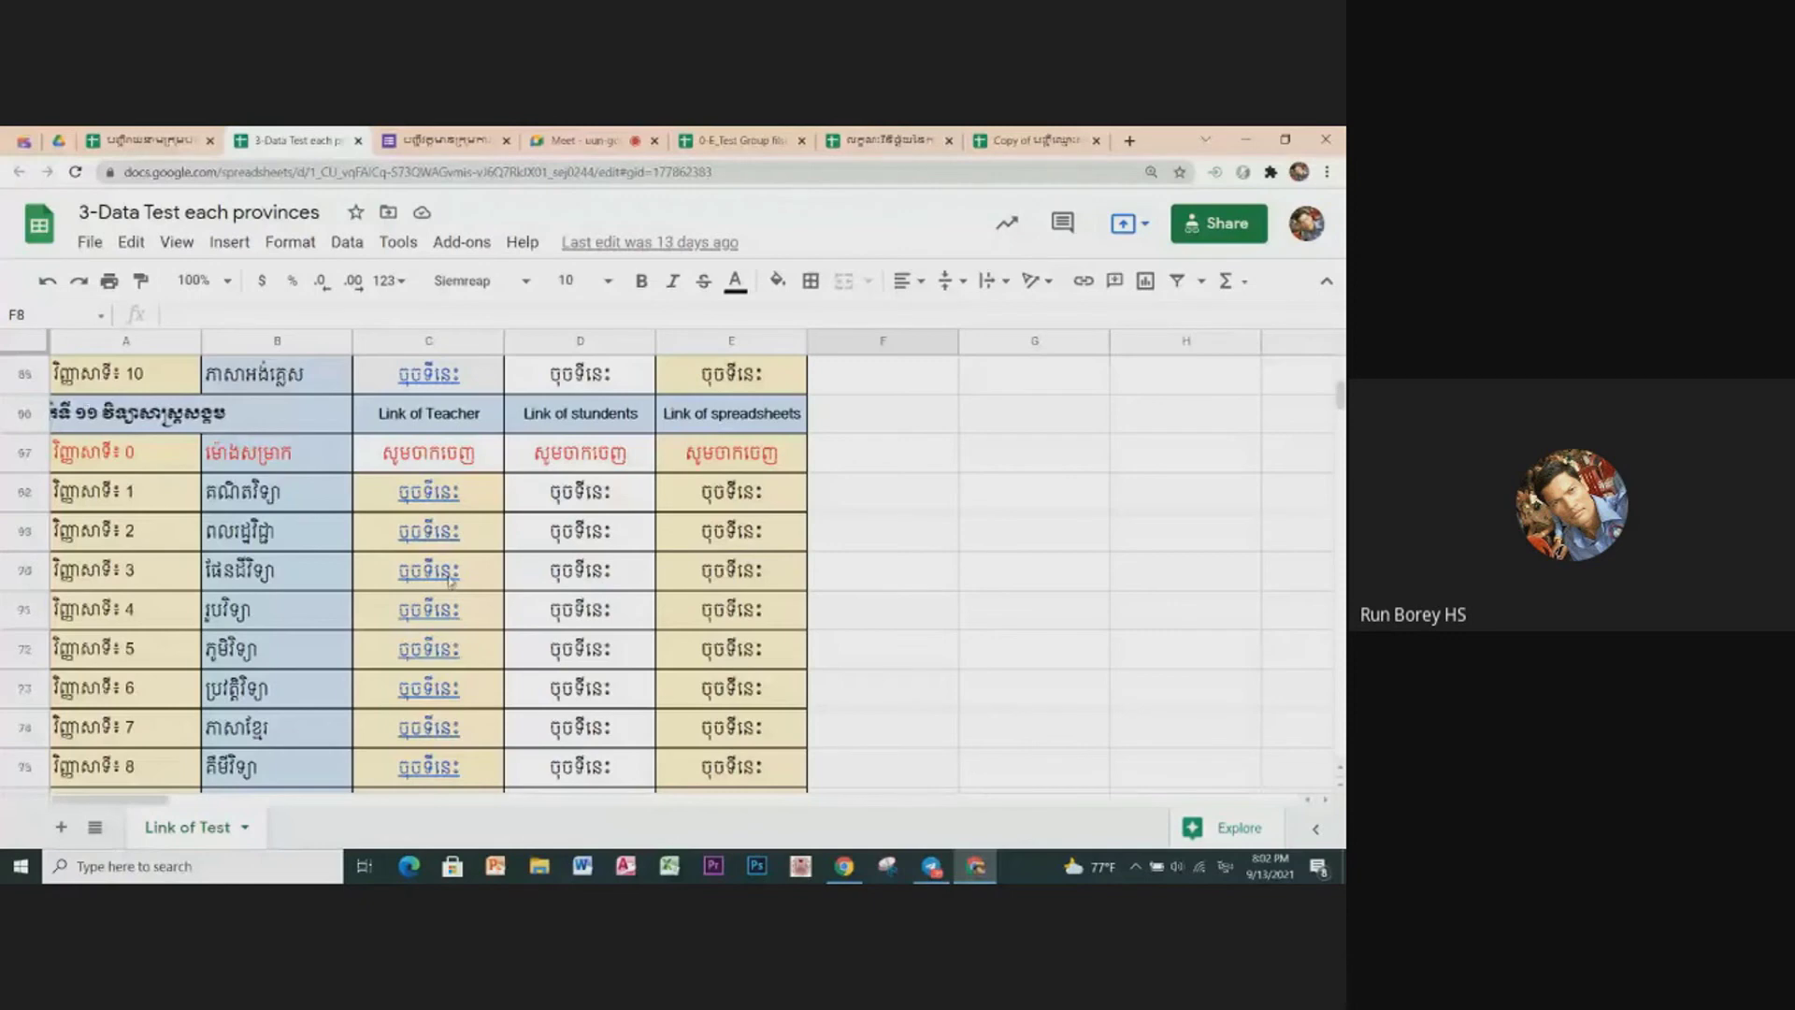
scroll(449, 581, "down", 1)
scroll(425, 554, "up", 5)
scroll(426, 554, "up", 9)
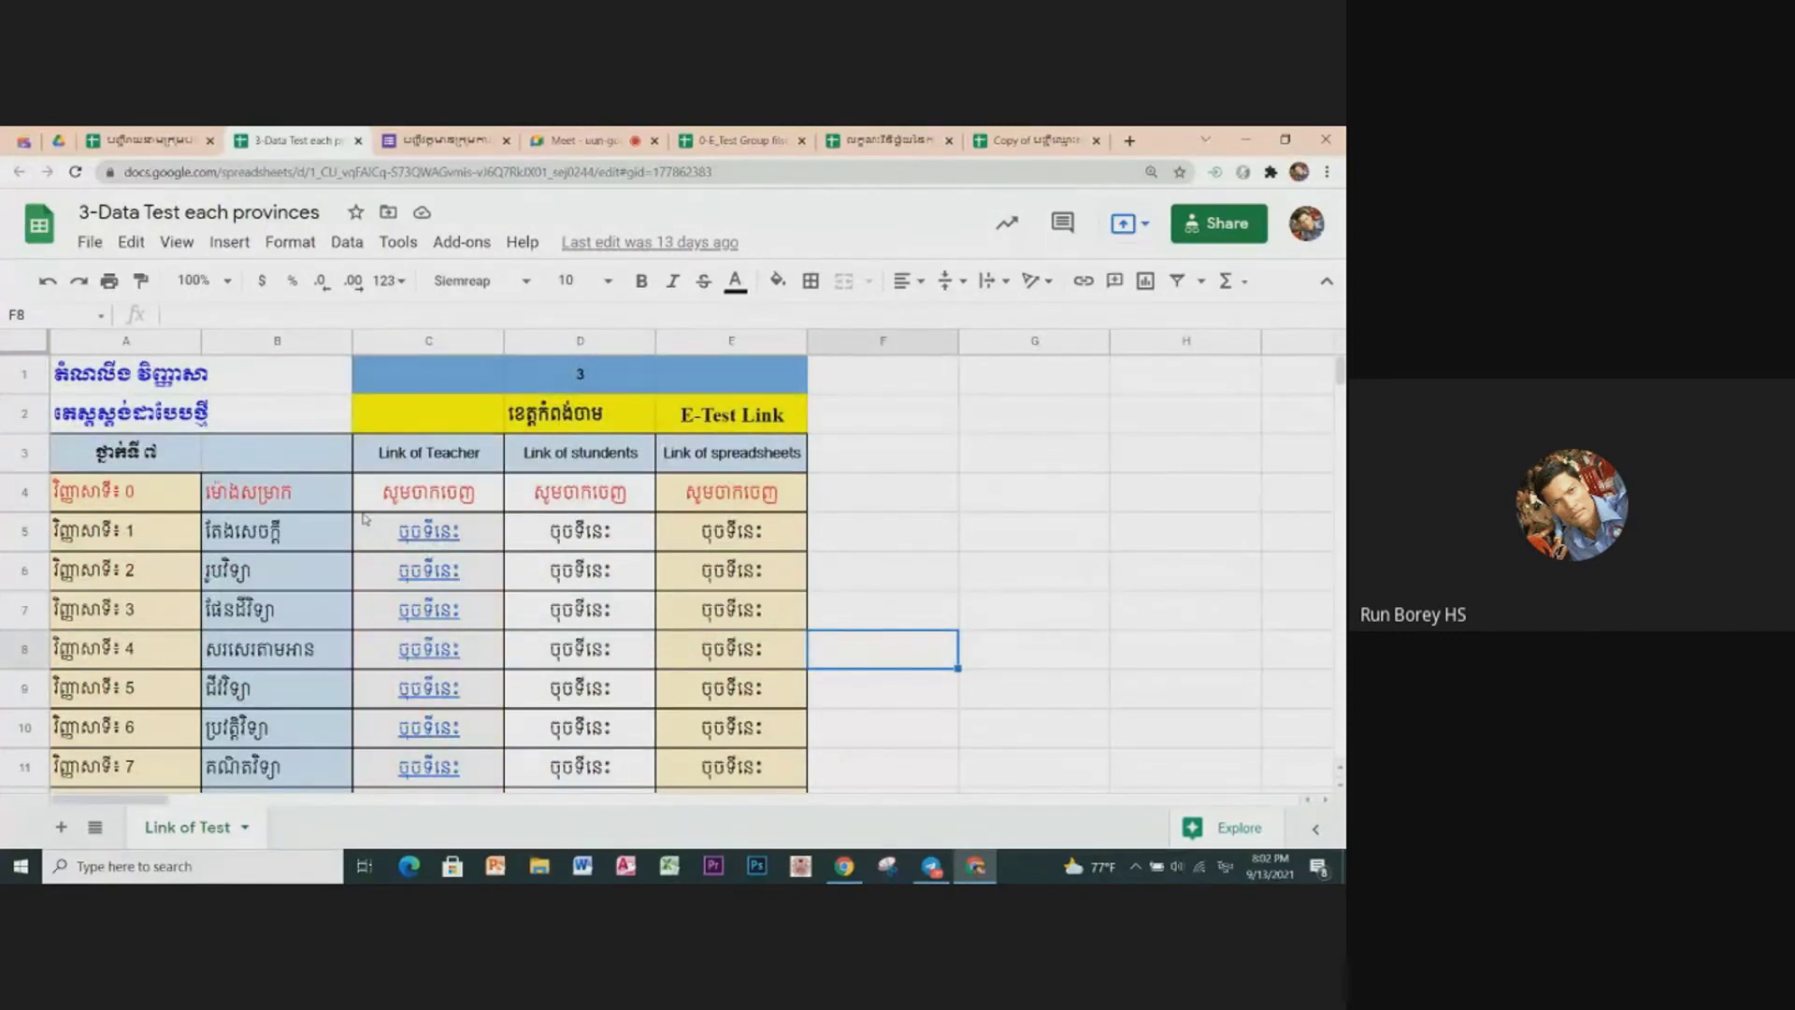
scroll(435, 736, "down", 6)
scroll(435, 736, "down", 5)
scroll(434, 736, "down", 8)
scroll(435, 737, "down", 2)
scroll(435, 736, "down", 3)
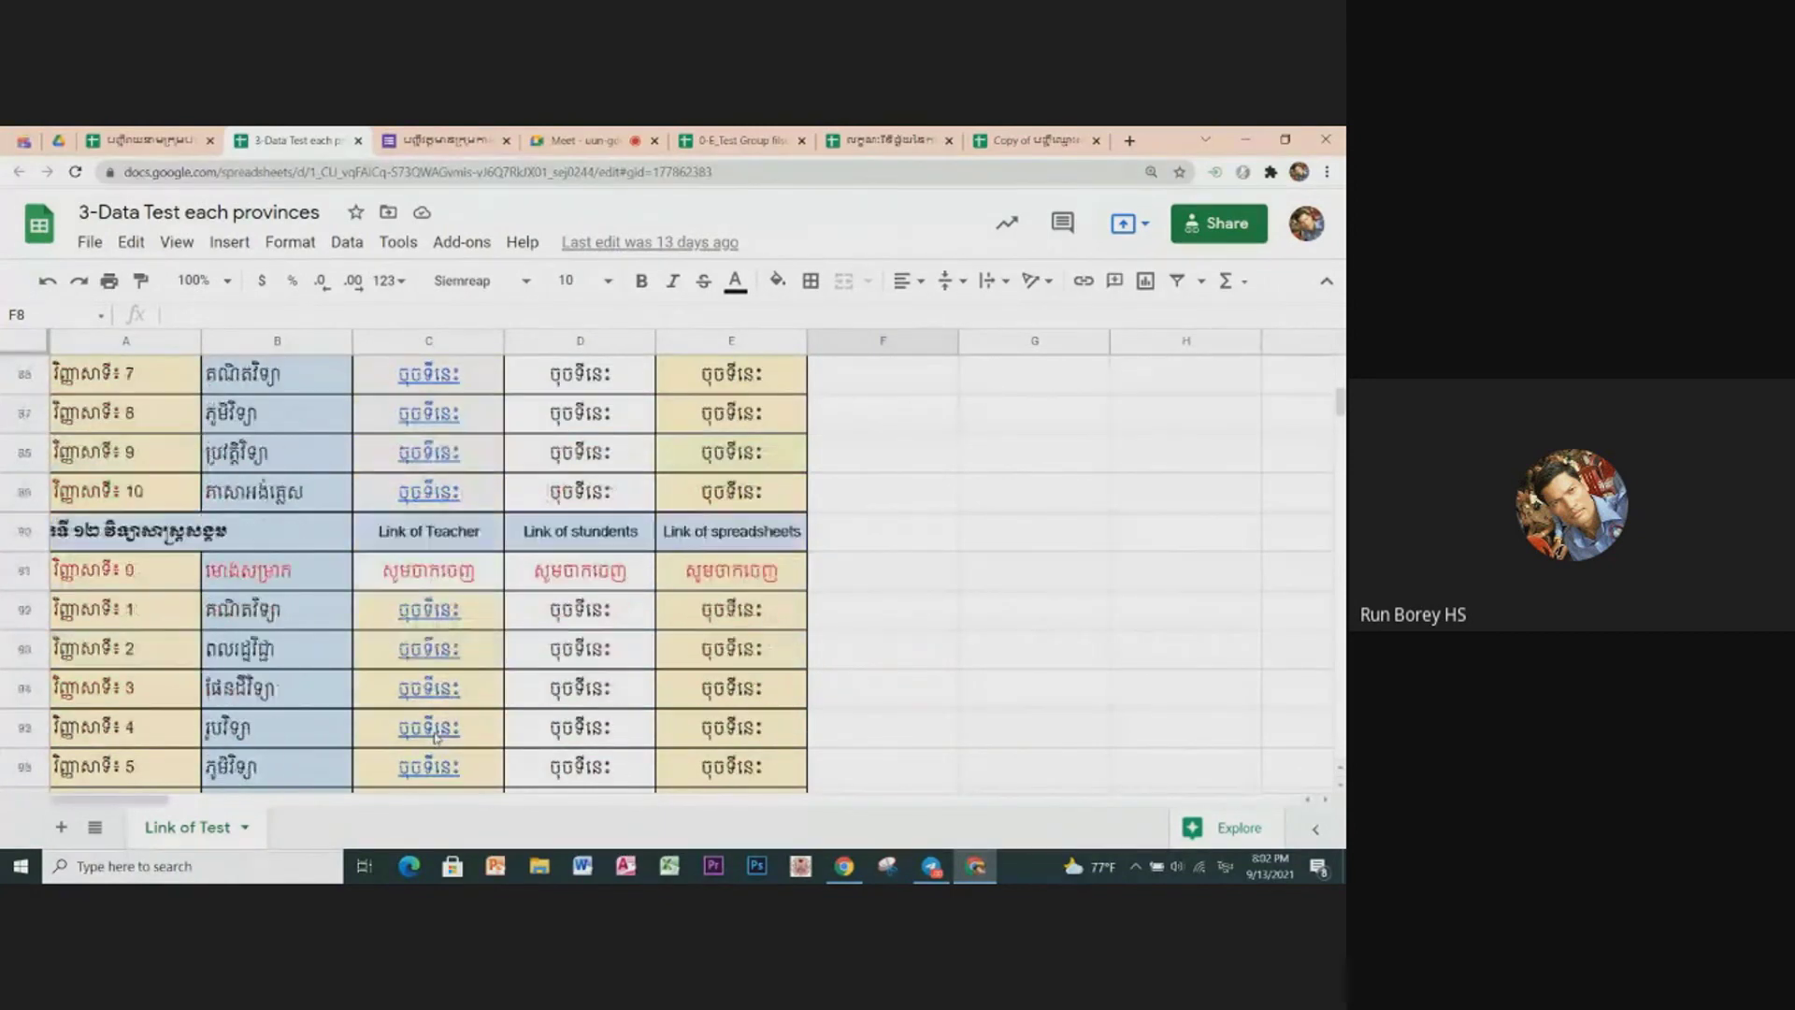
scroll(434, 737, "down", 9)
scroll(435, 736, "up", 2)
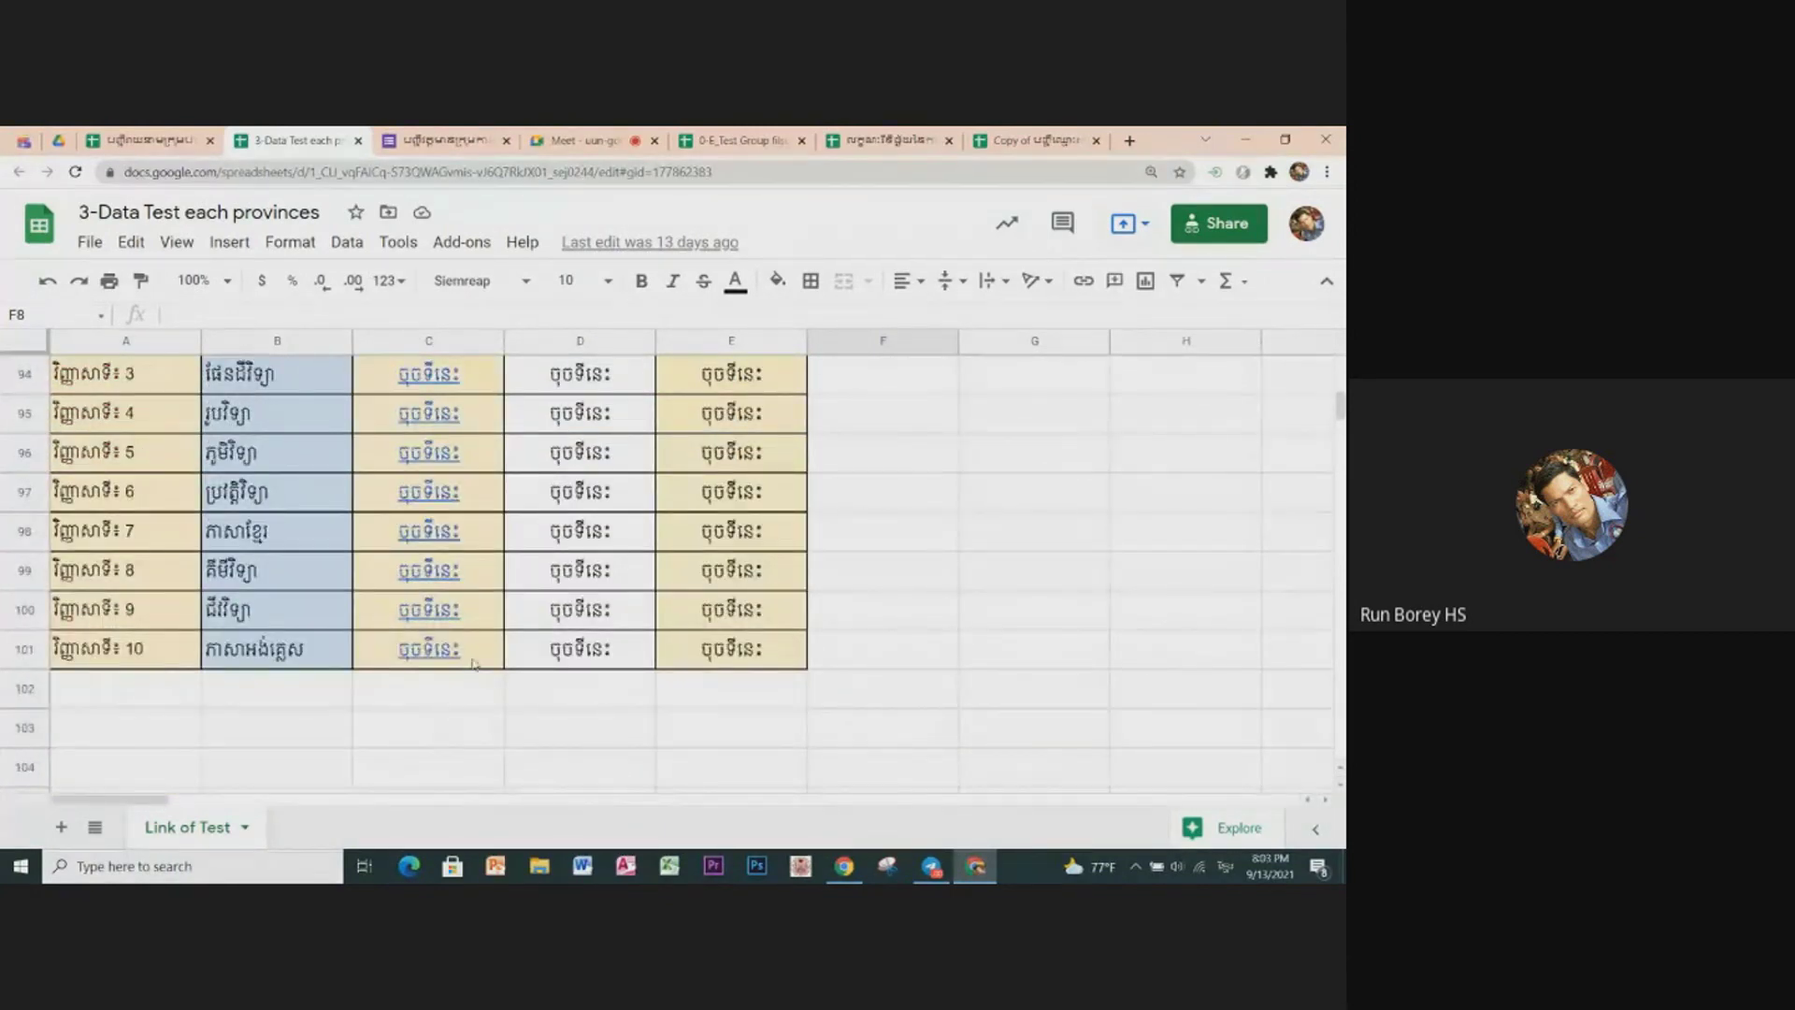
left_click(155, 140)
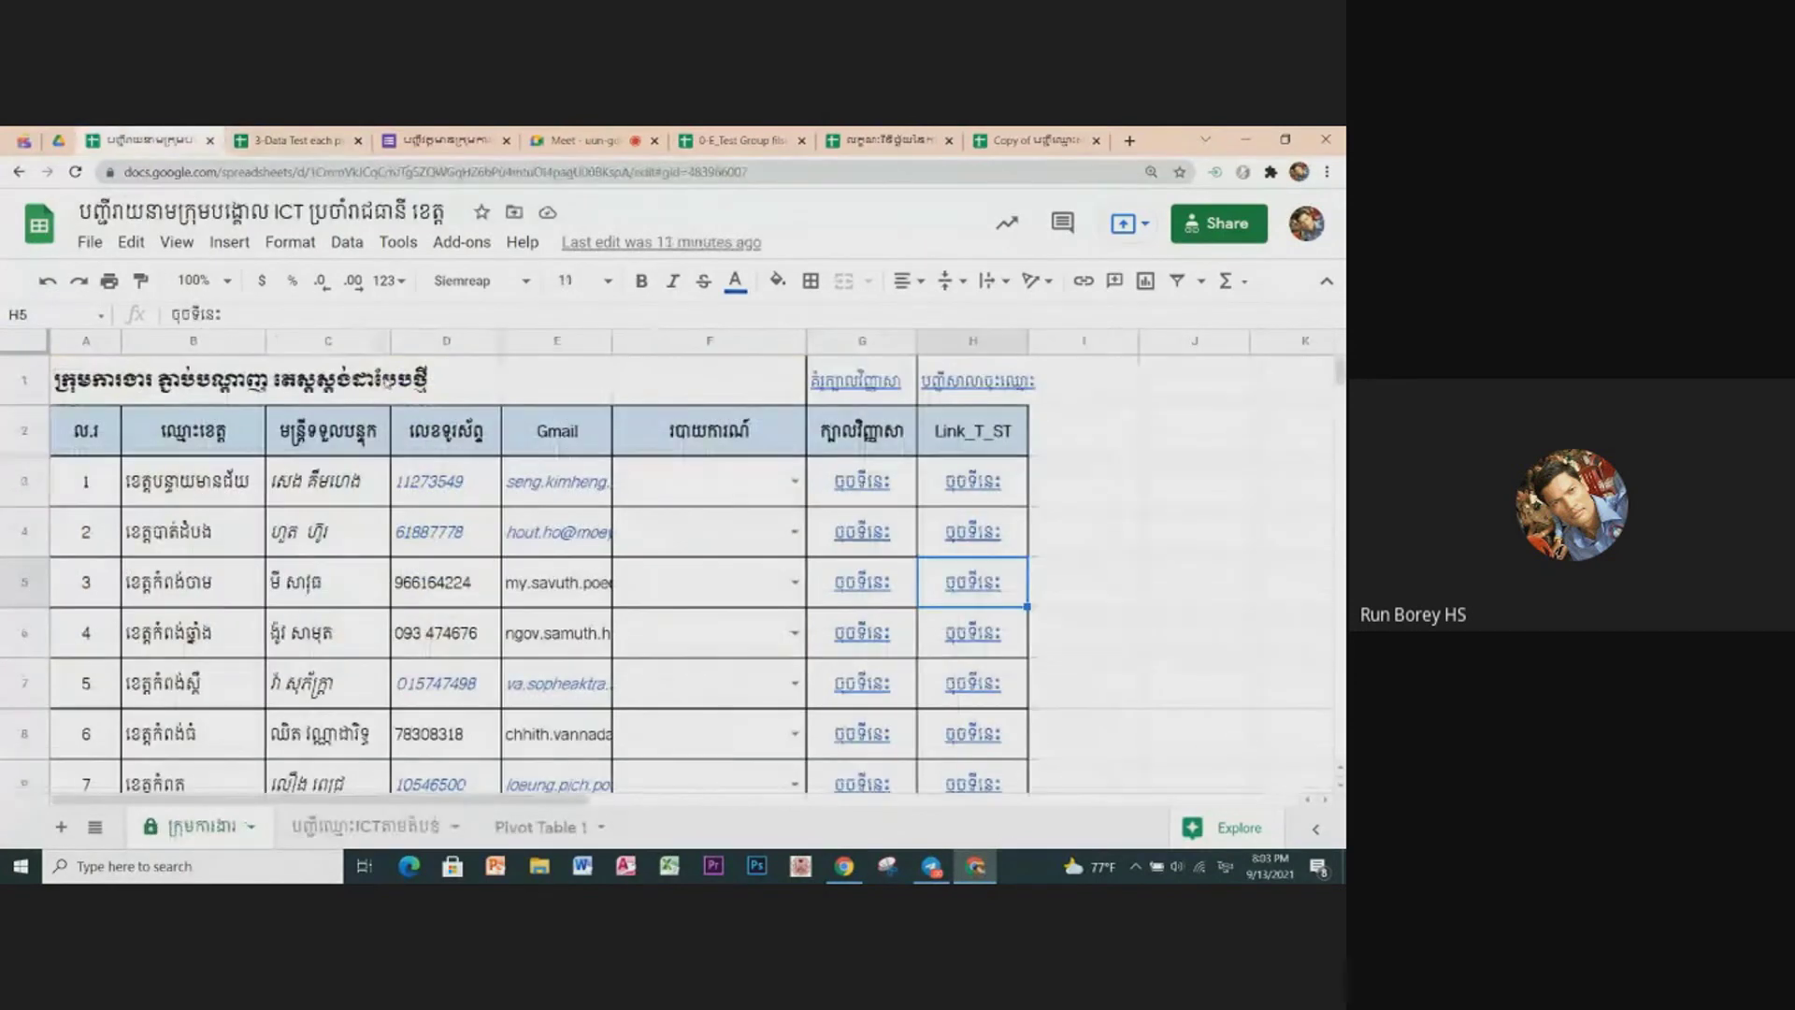
Step: Mark Kampong Cham's F5 status as finished and go back to '3-Data Test each provinces'
left_click(794, 585)
left_click(652, 623)
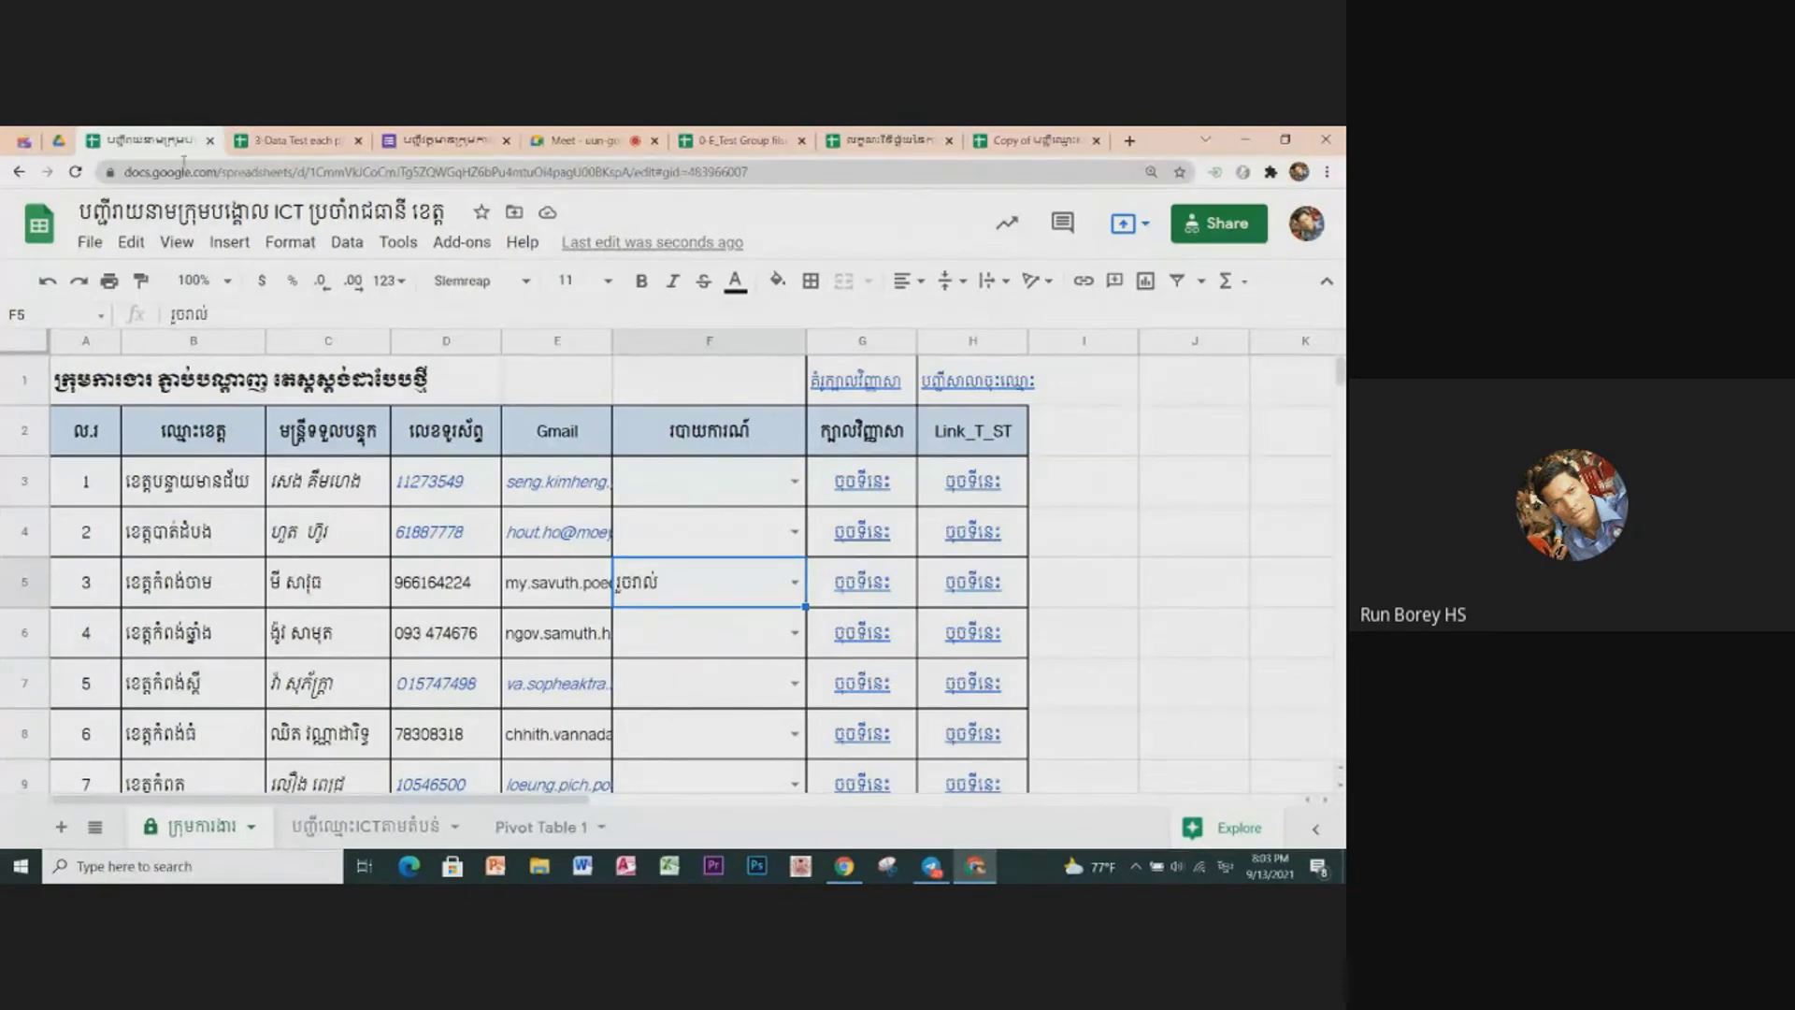
left_click(291, 142)
scroll(498, 556, "up", 2)
scroll(498, 556, "up", 1)
scroll(498, 556, "up", 3)
scroll(495, 552, "up", 3)
scroll(490, 542, "up", 3)
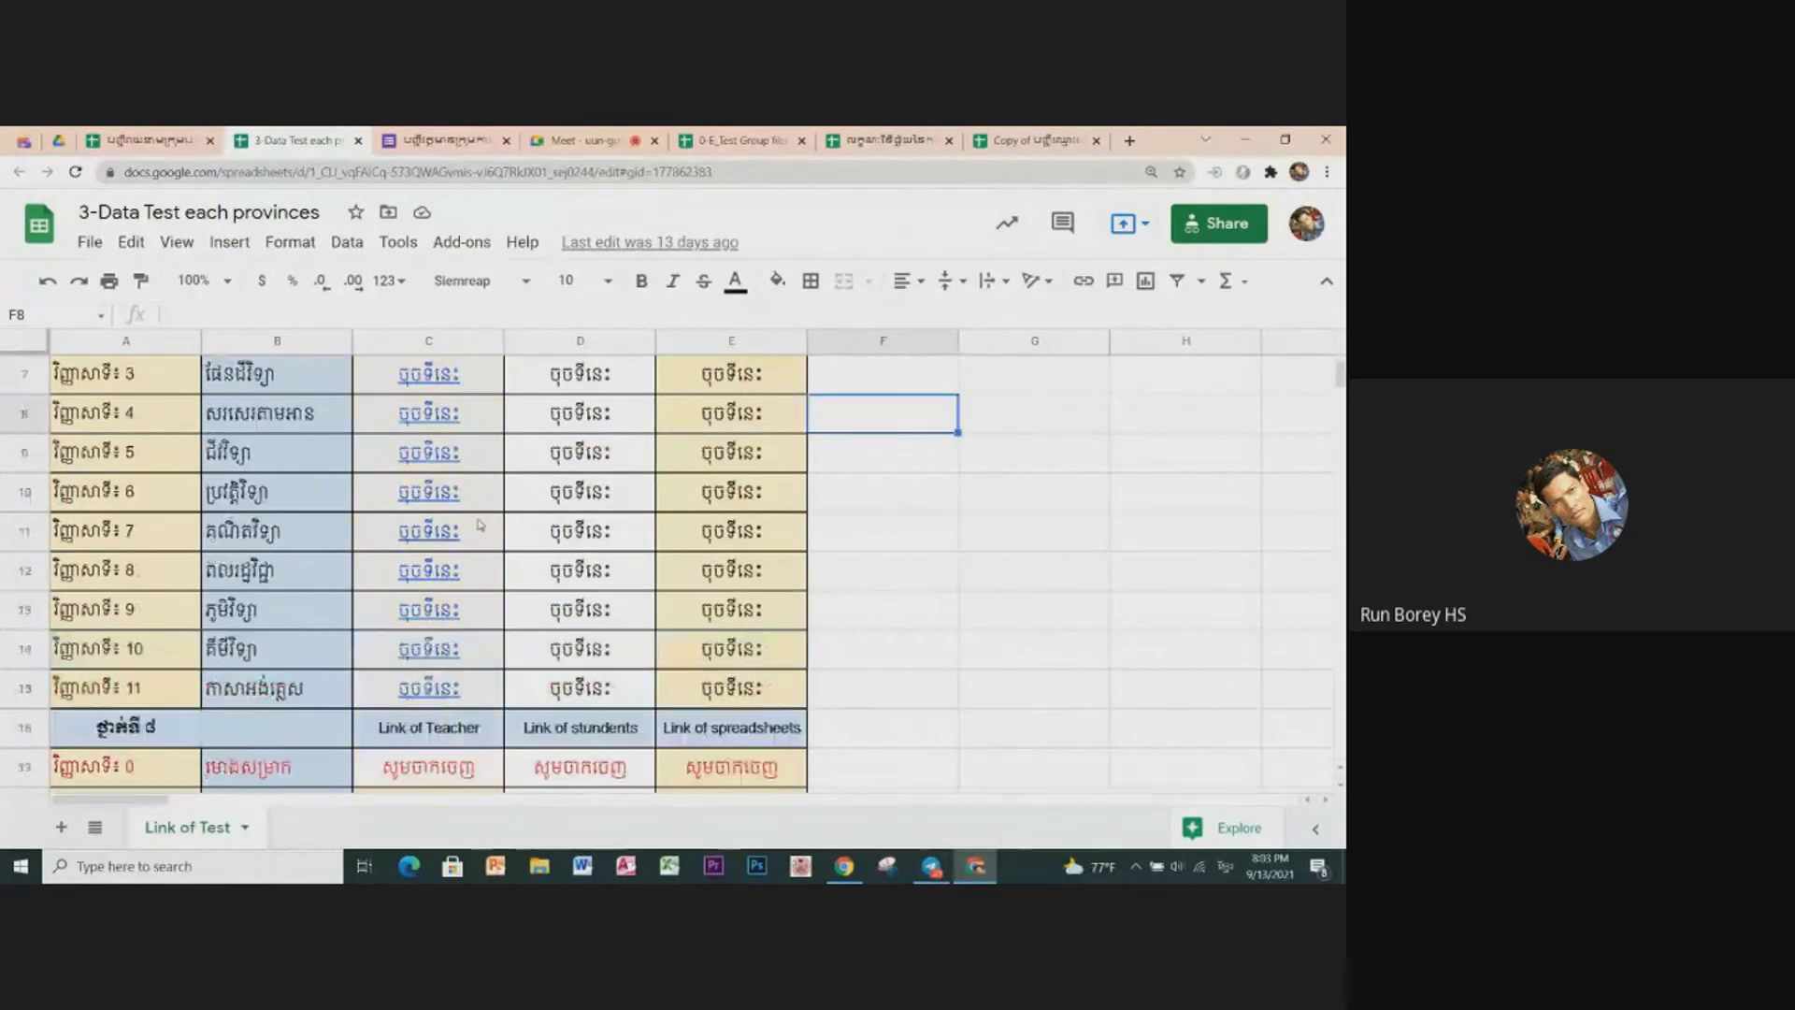
Step: Enter the status note 'បន្ត' in cell F42 beside the row 42 section header
scroll(479, 523, "up", 10)
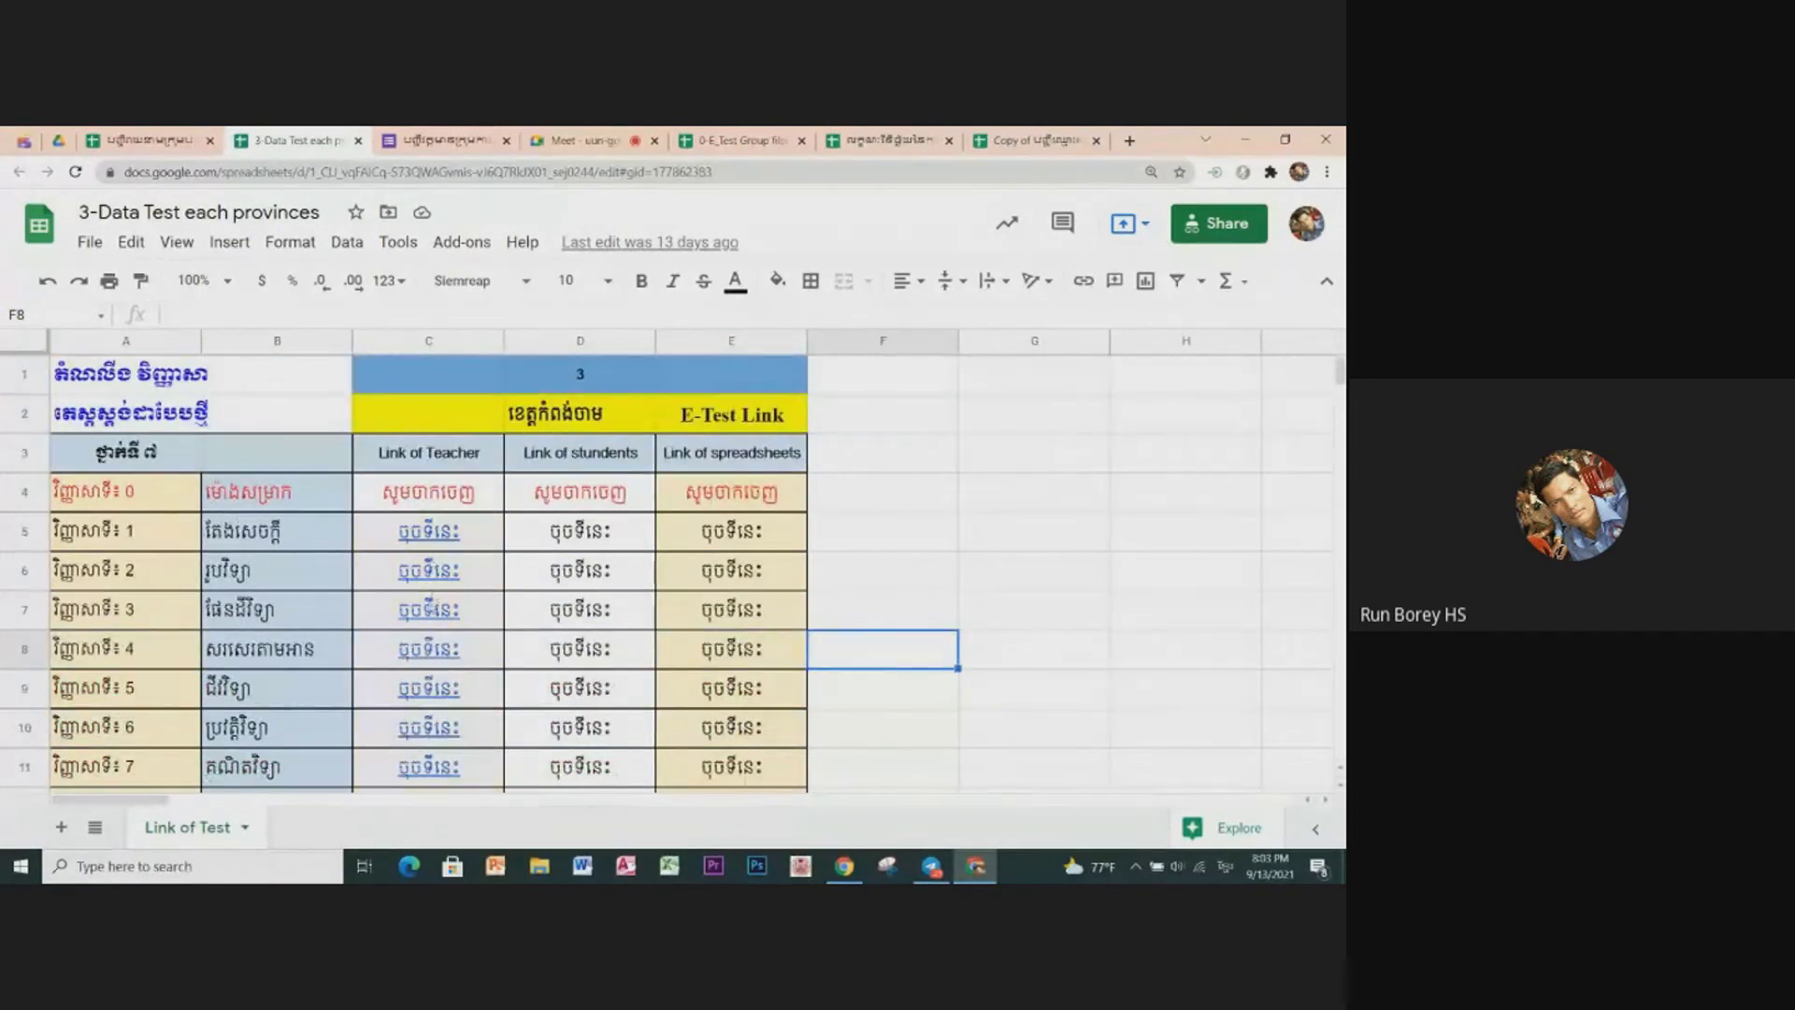
scroll(422, 659, "down", 5)
scroll(423, 661, "down", 3)
scroll(422, 661, "down", 3)
scroll(423, 661, "down", 3)
scroll(504, 655, "down", 6)
scroll(673, 636, "down", 2)
scroll(759, 624, "up", 2)
scroll(397, 674, "down", 2)
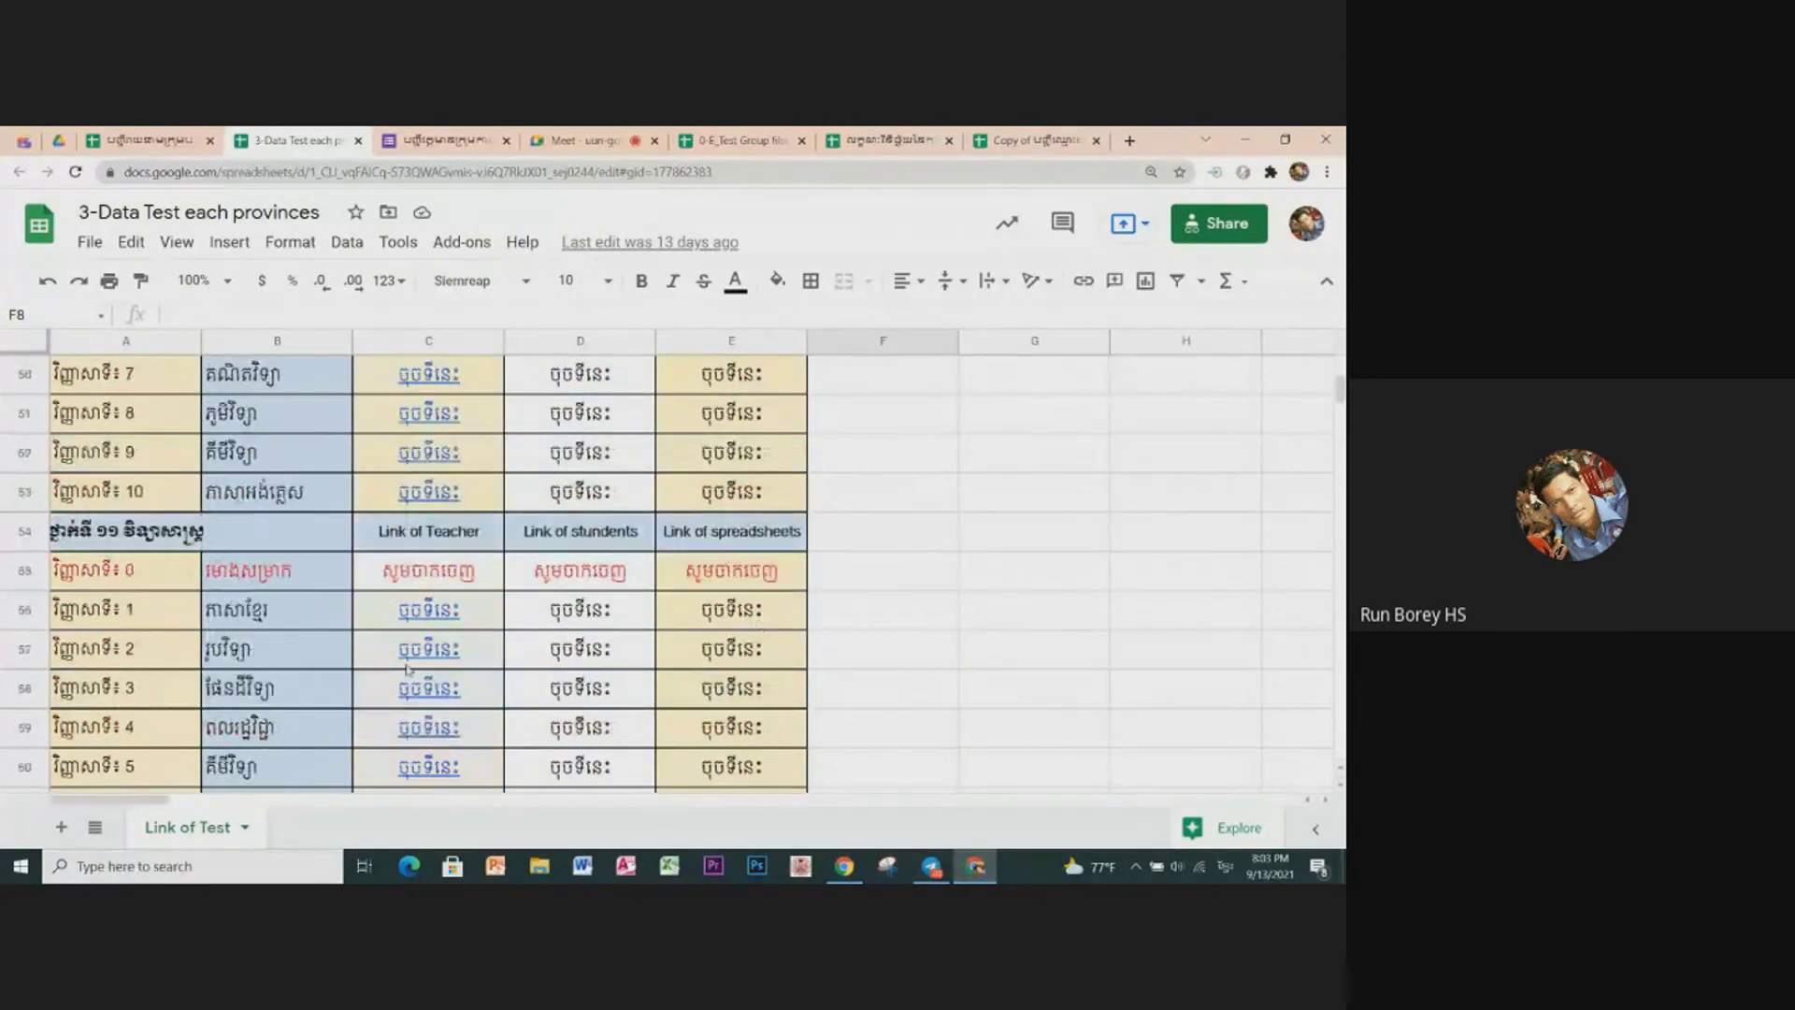
scroll(398, 669, "up", 10)
scroll(400, 665, "down", 2)
left_click(810, 549)
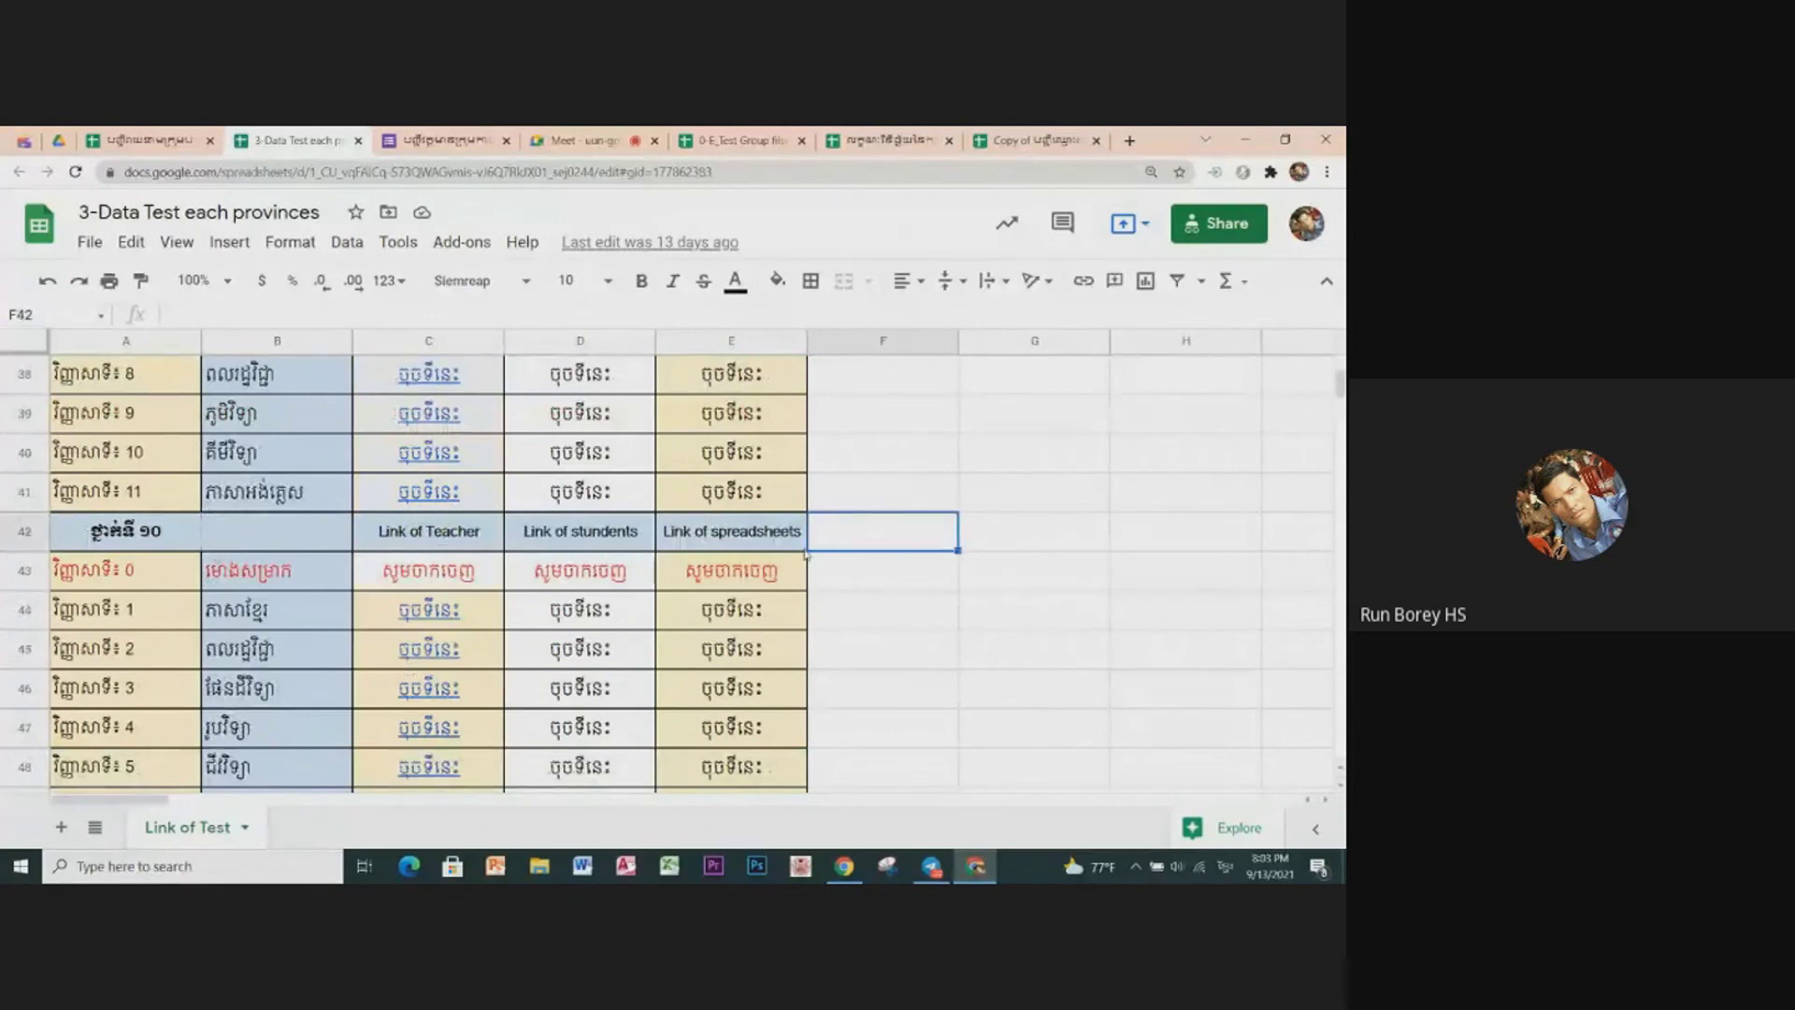
scroll(457, 555, "up", 4)
scroll(281, 561, "up", 1)
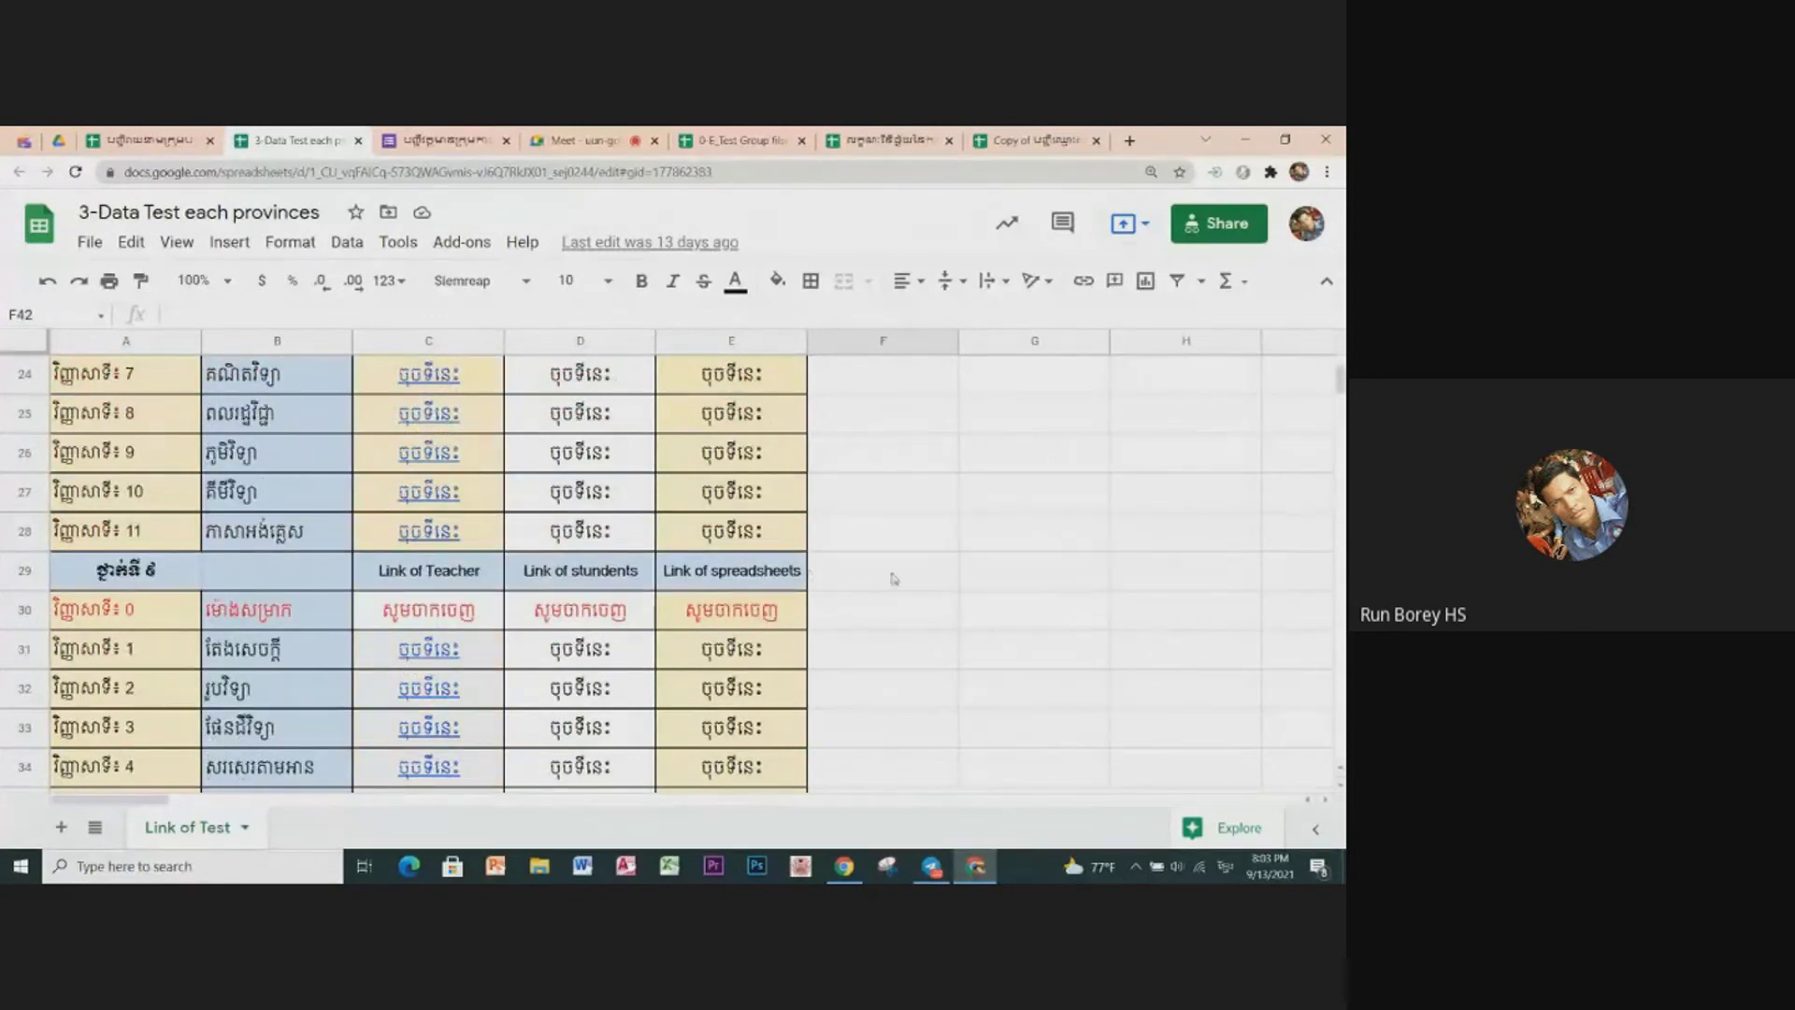
scroll(888, 589, "down", 3)
scroll(874, 622, "down", 1)
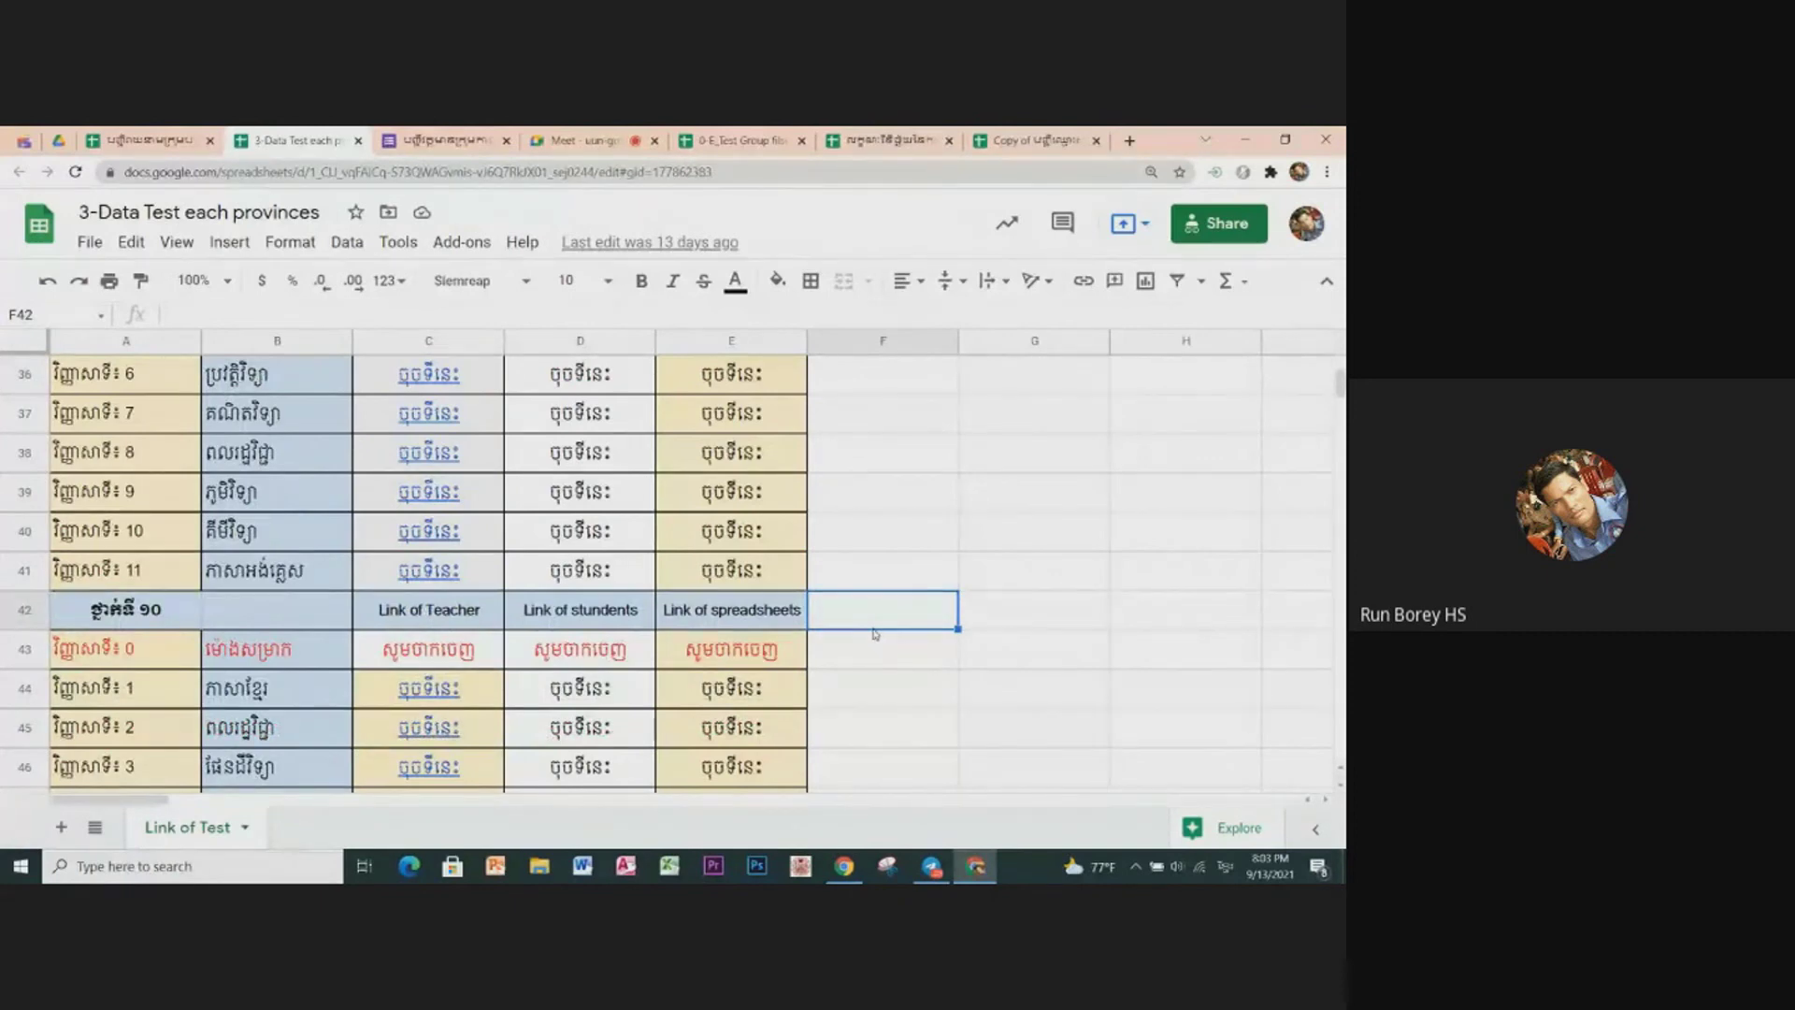
type("ត")
type("ុ")
key("BackSpace")
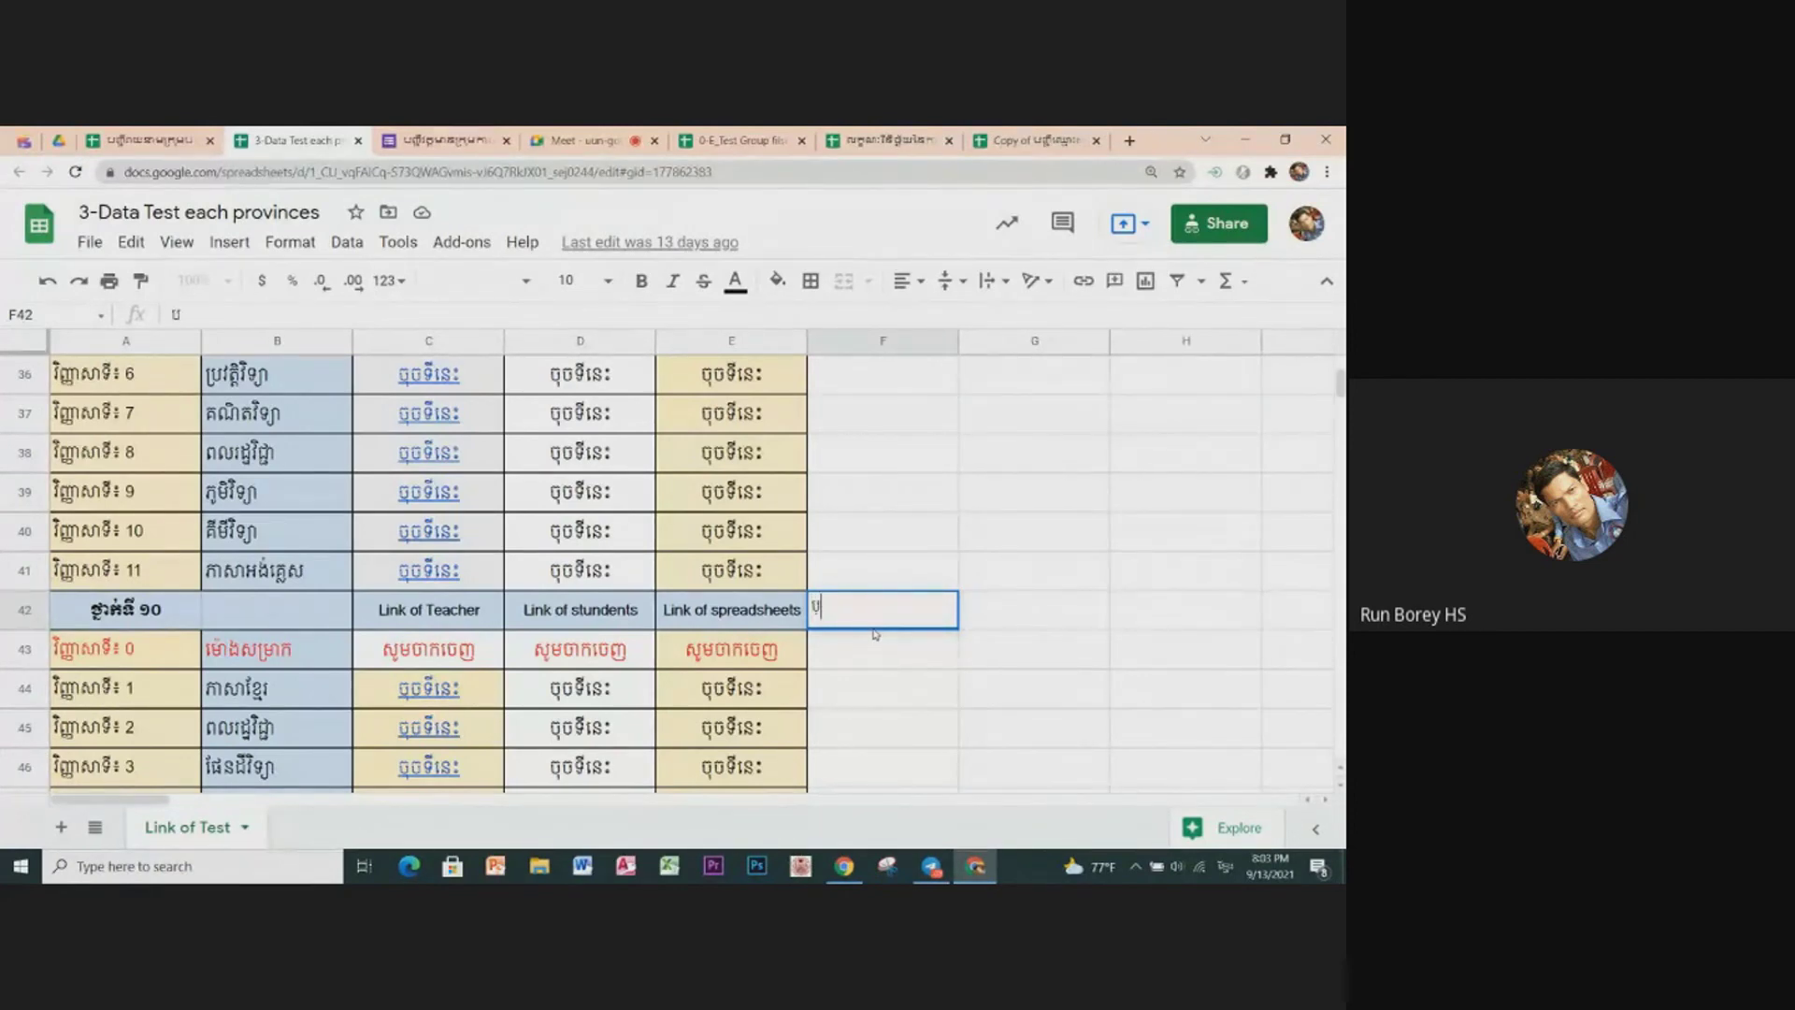
type("ន្ទ")
key("Return")
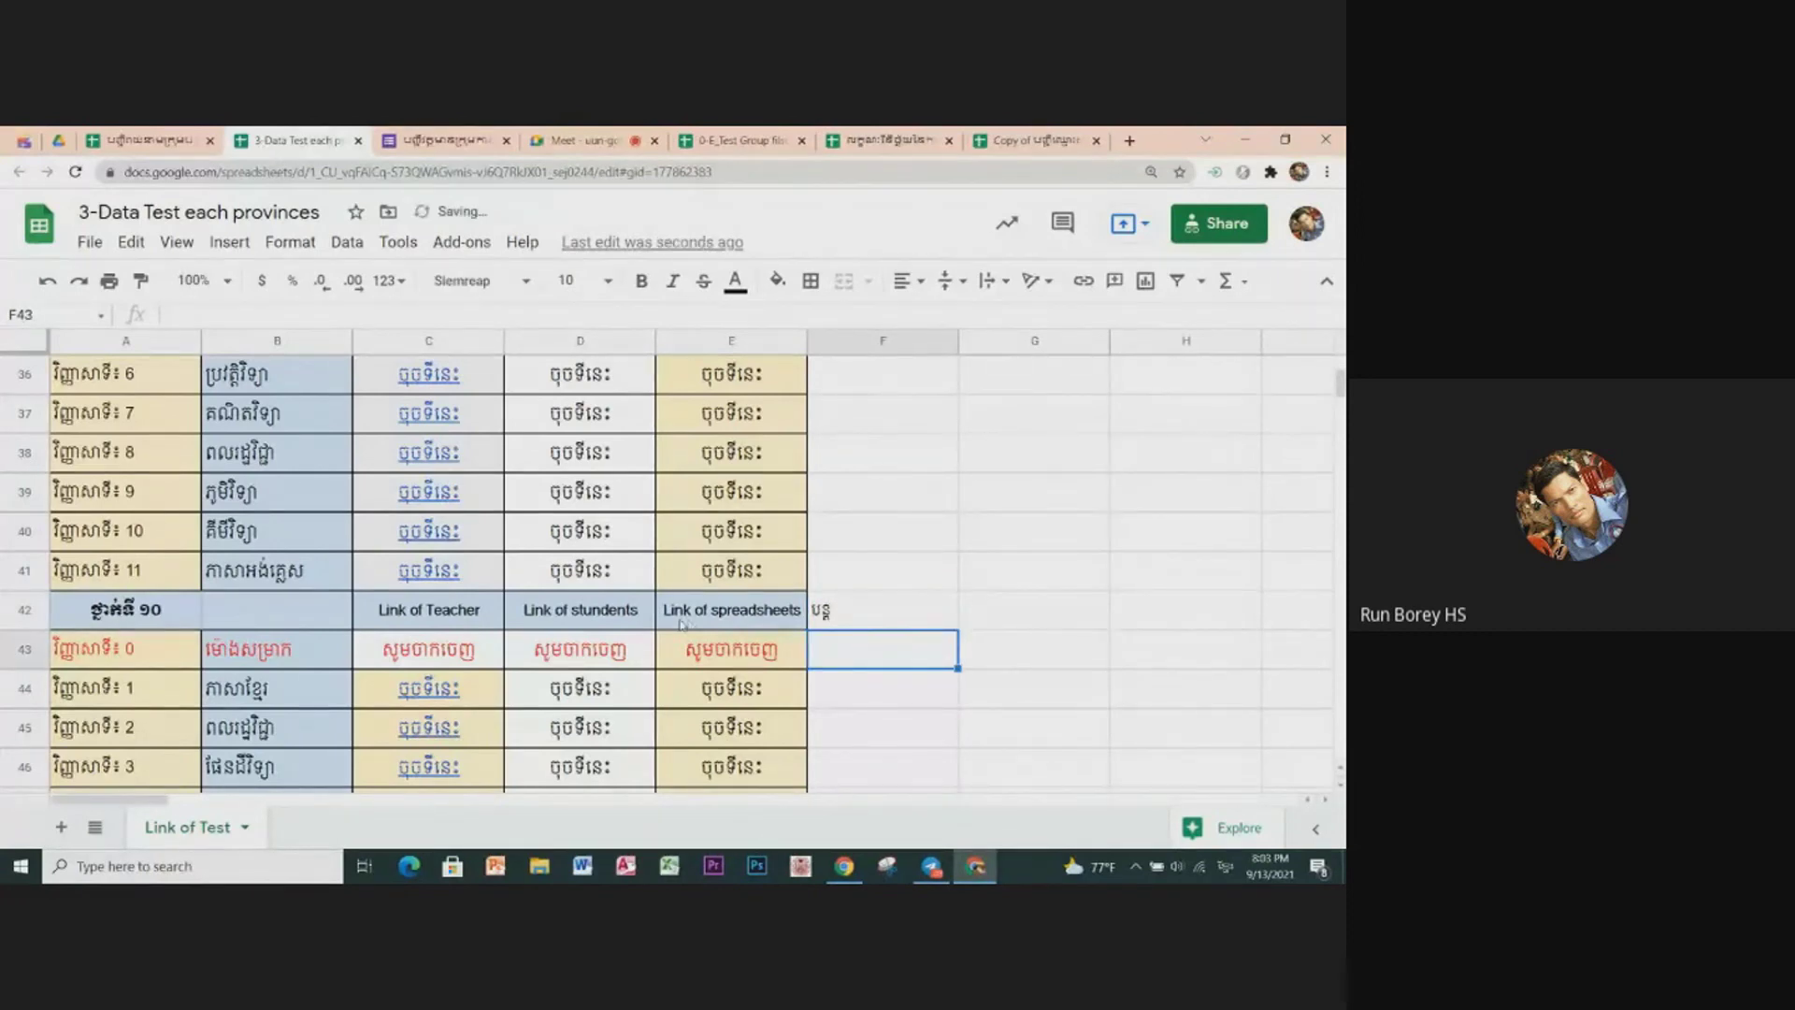
Step: Reselect F42 and the whole of row 42 to confirm the 'បន្ត' note
scroll(110, 577, "up", 3)
scroll(111, 577, "up", 2)
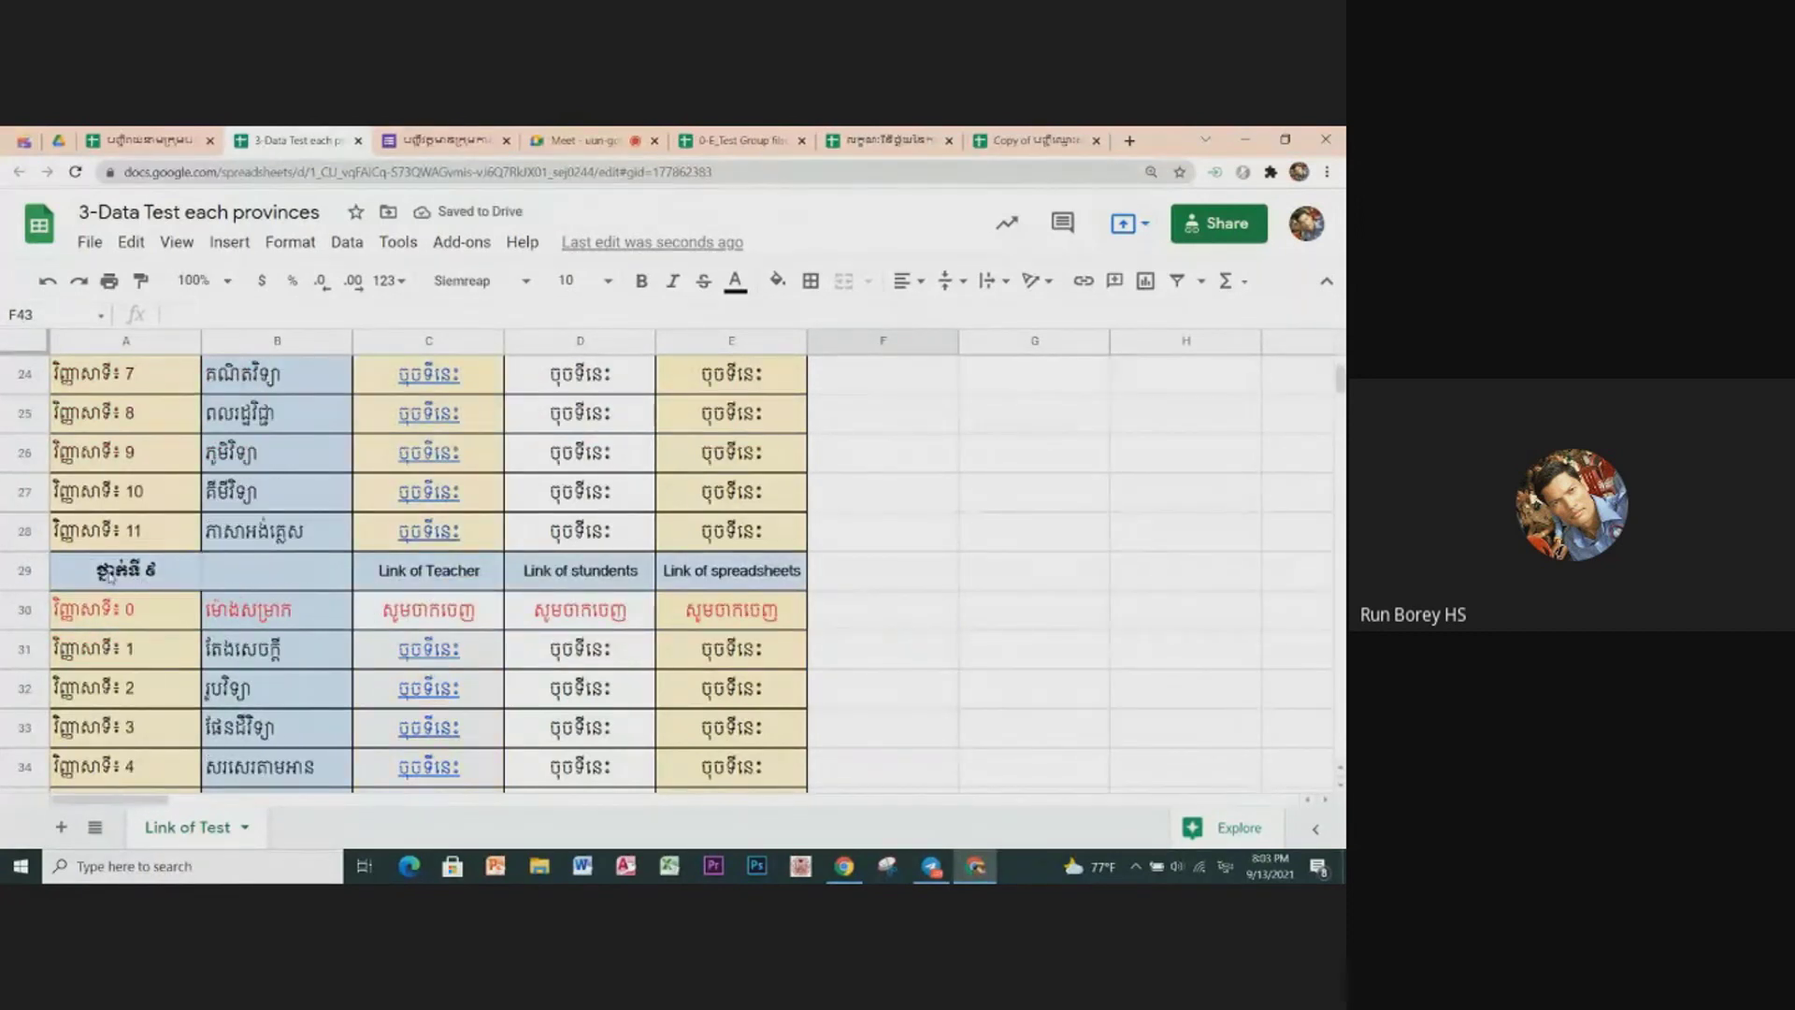
scroll(111, 577, "up", 2)
scroll(187, 561, "down", 4)
scroll(245, 533, "up", 1)
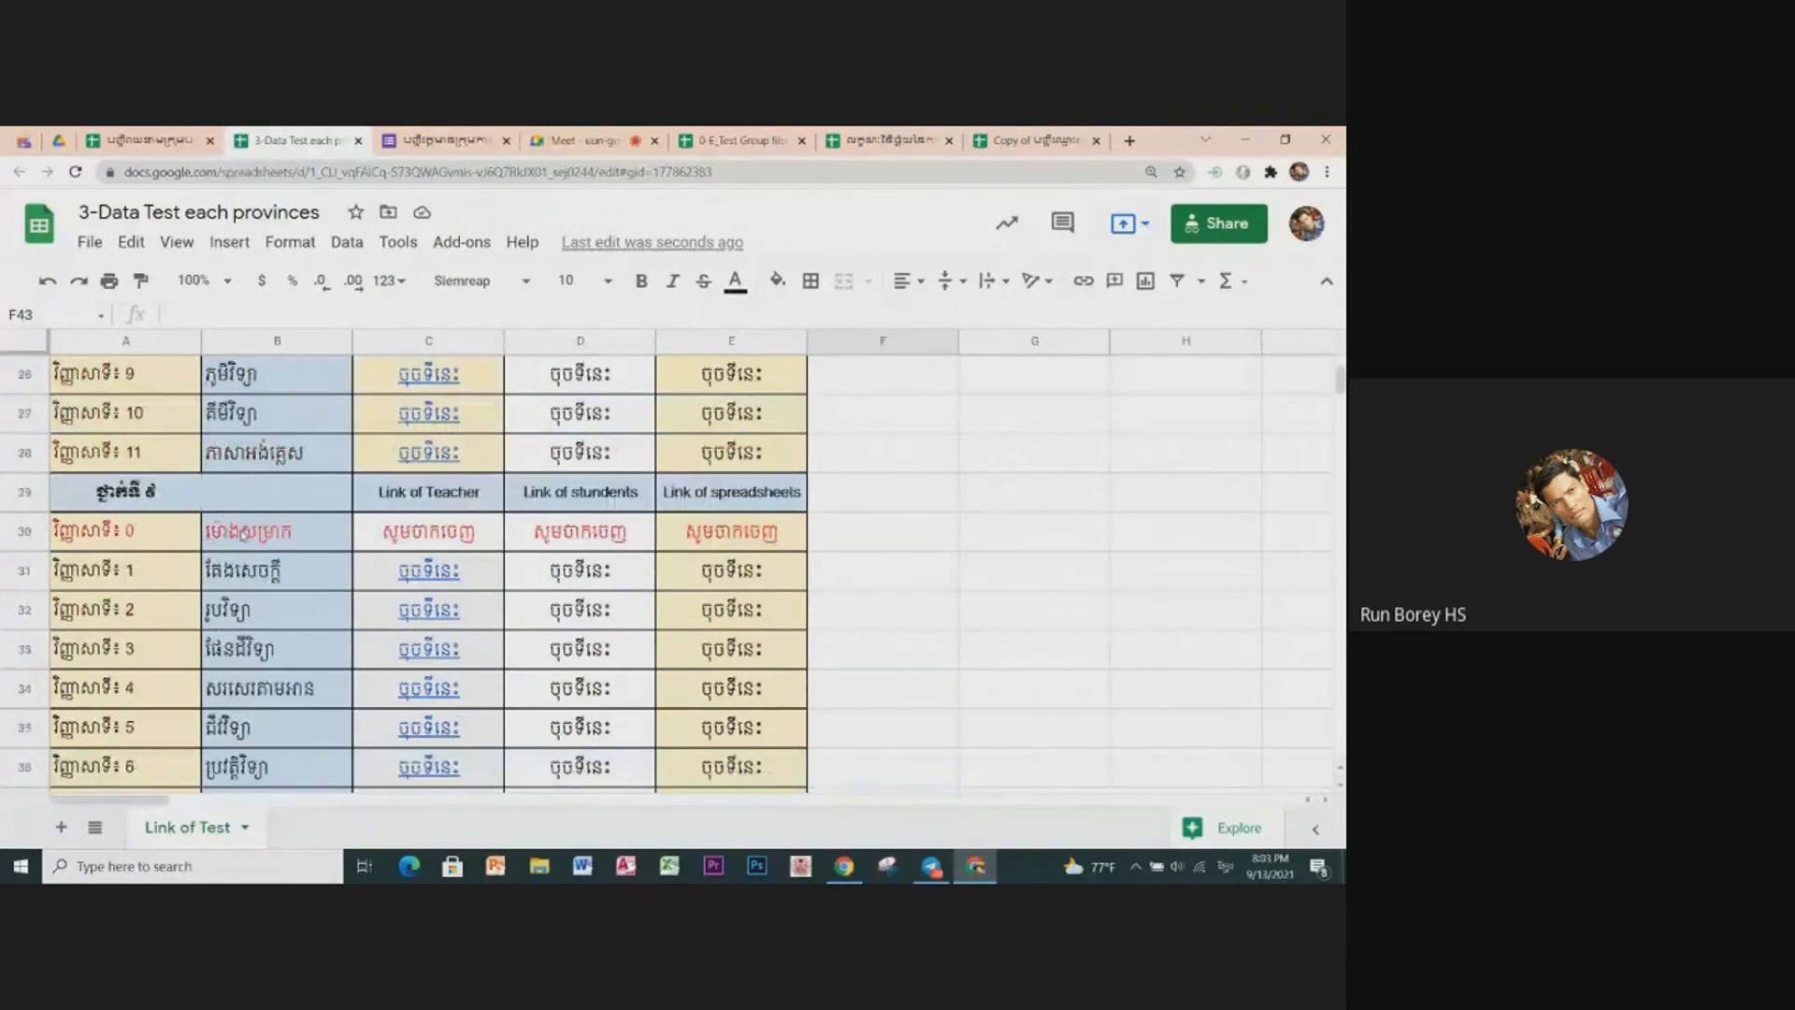
scroll(893, 682, "down", 3)
scroll(888, 691, "down", 1)
scroll(879, 687, "down", 1)
left_click(854, 621)
left_click(161, 622)
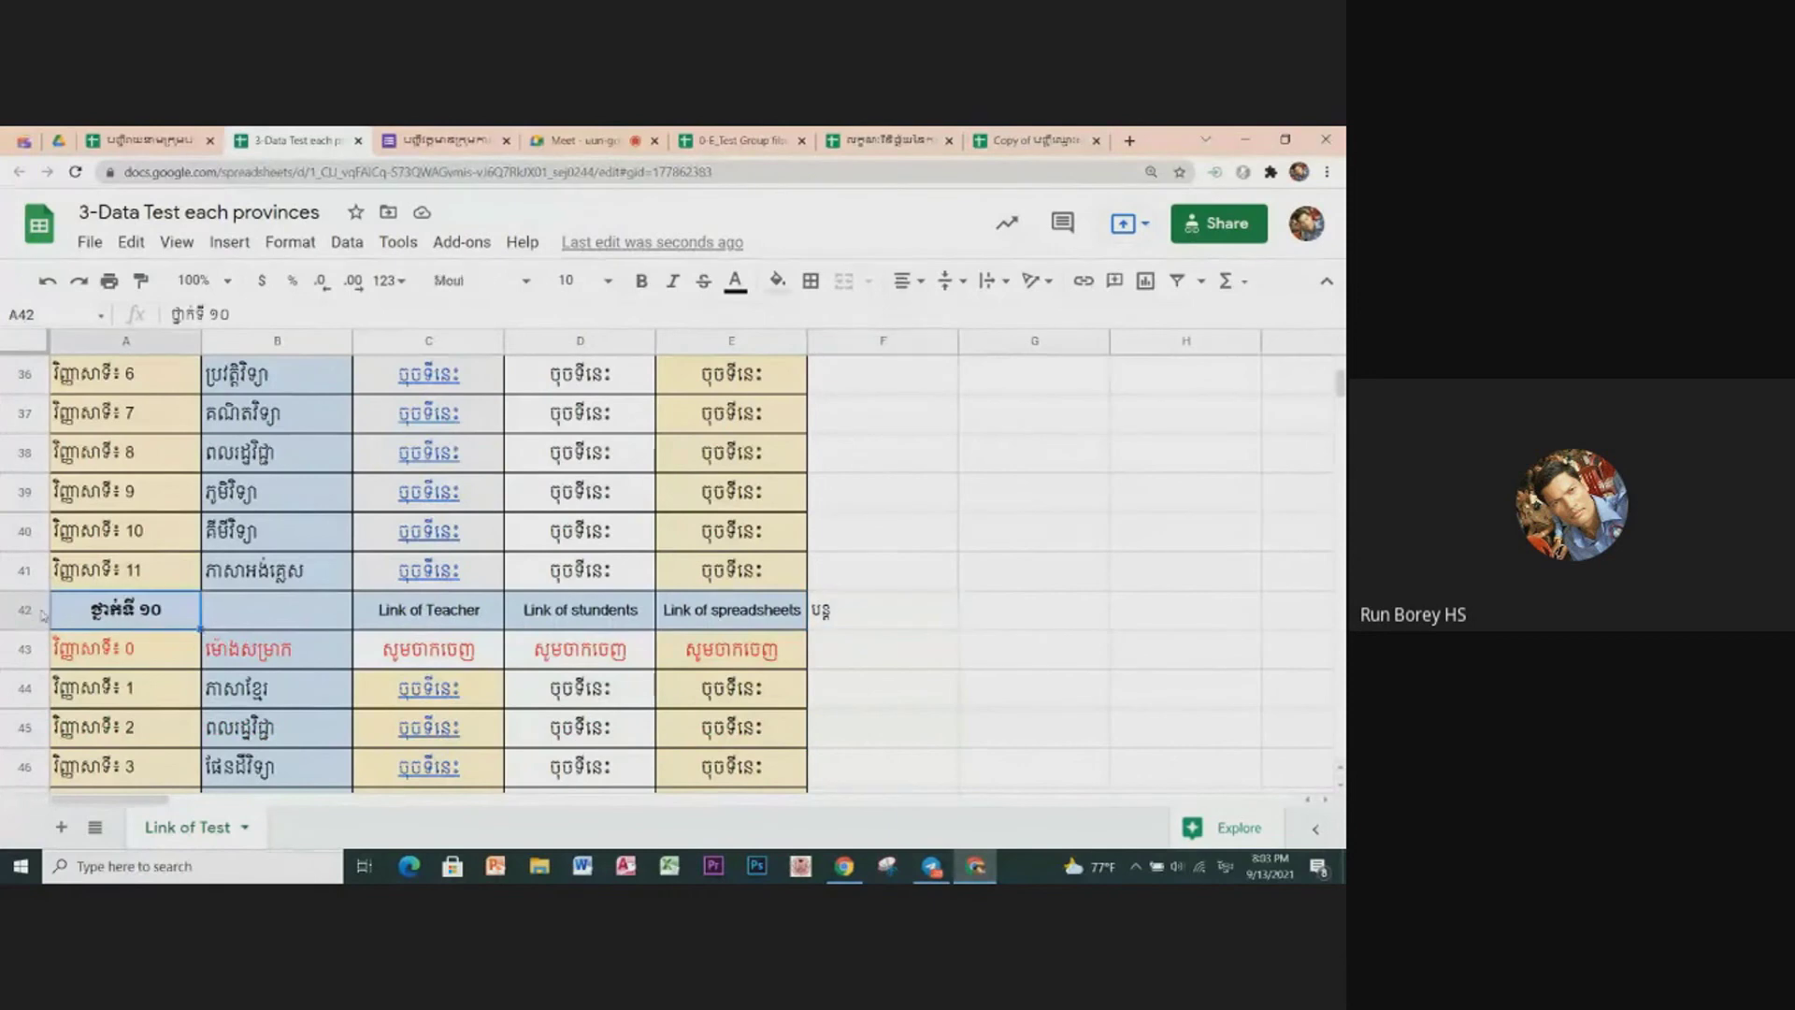
left_click(16, 615)
left_click(860, 624)
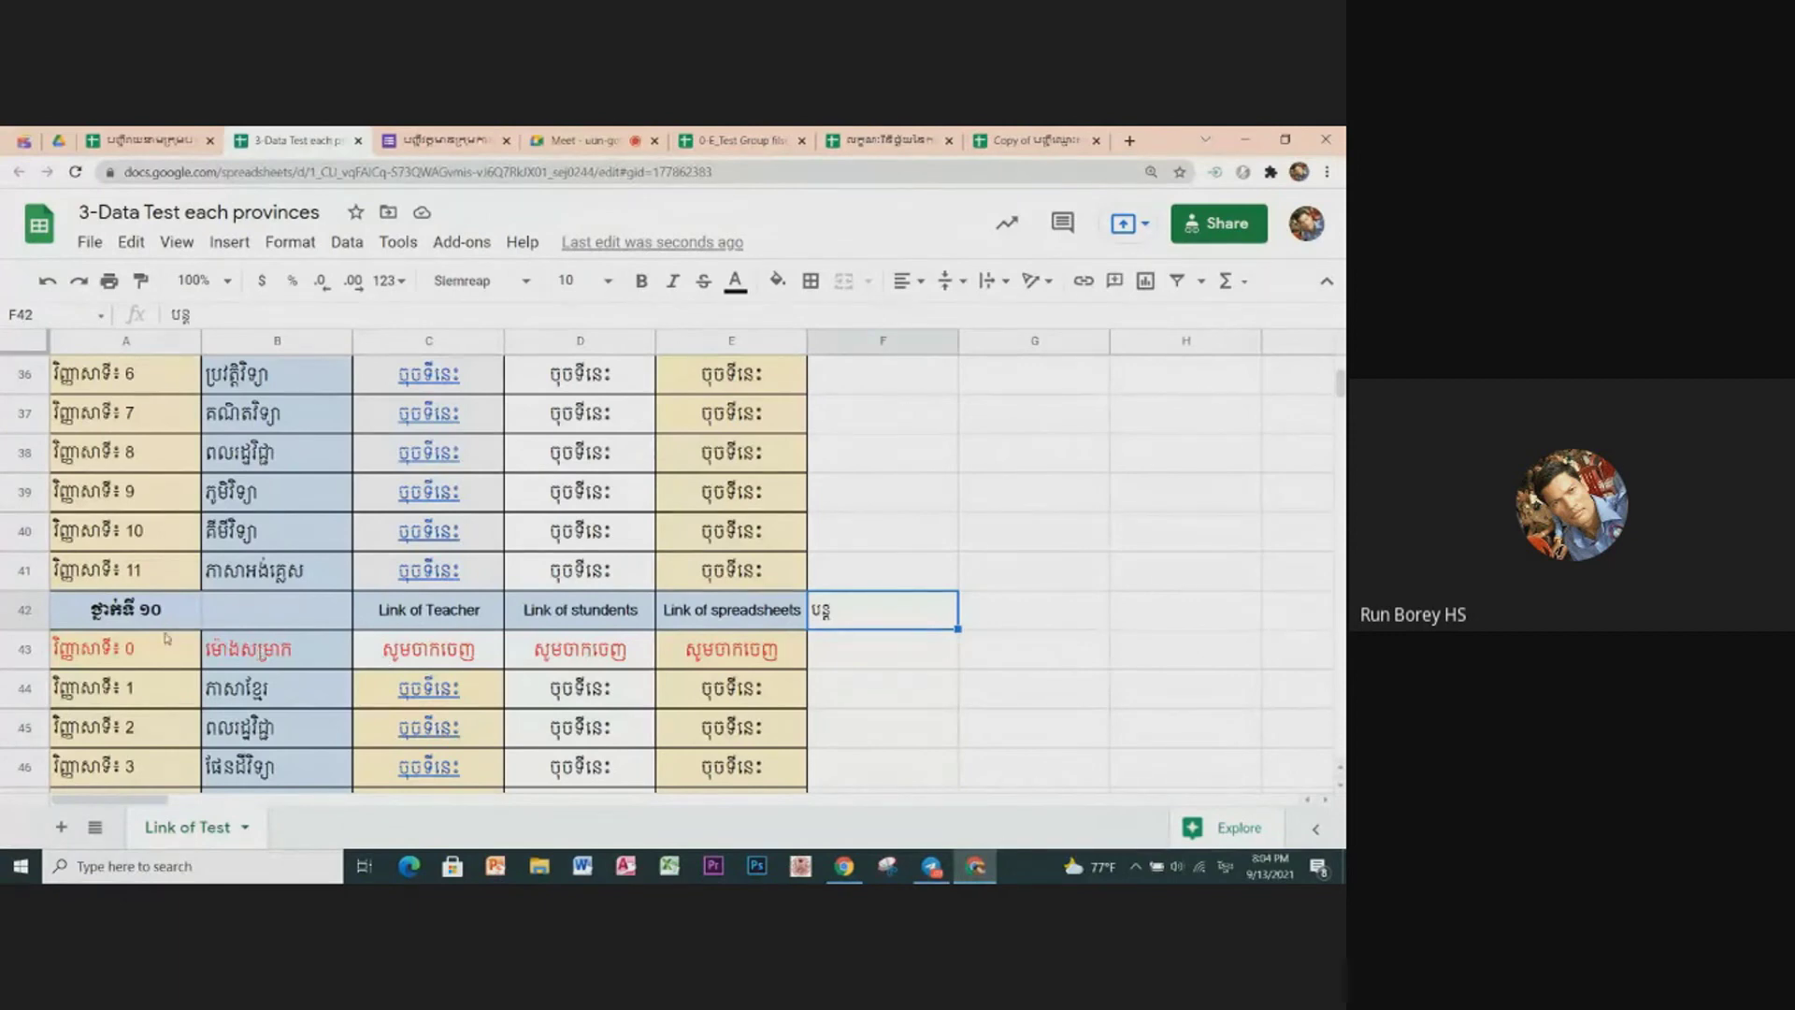
Step: Check cells G42 and F43 around the note, then scroll down through the sheet
scroll(145, 626, "down", 1)
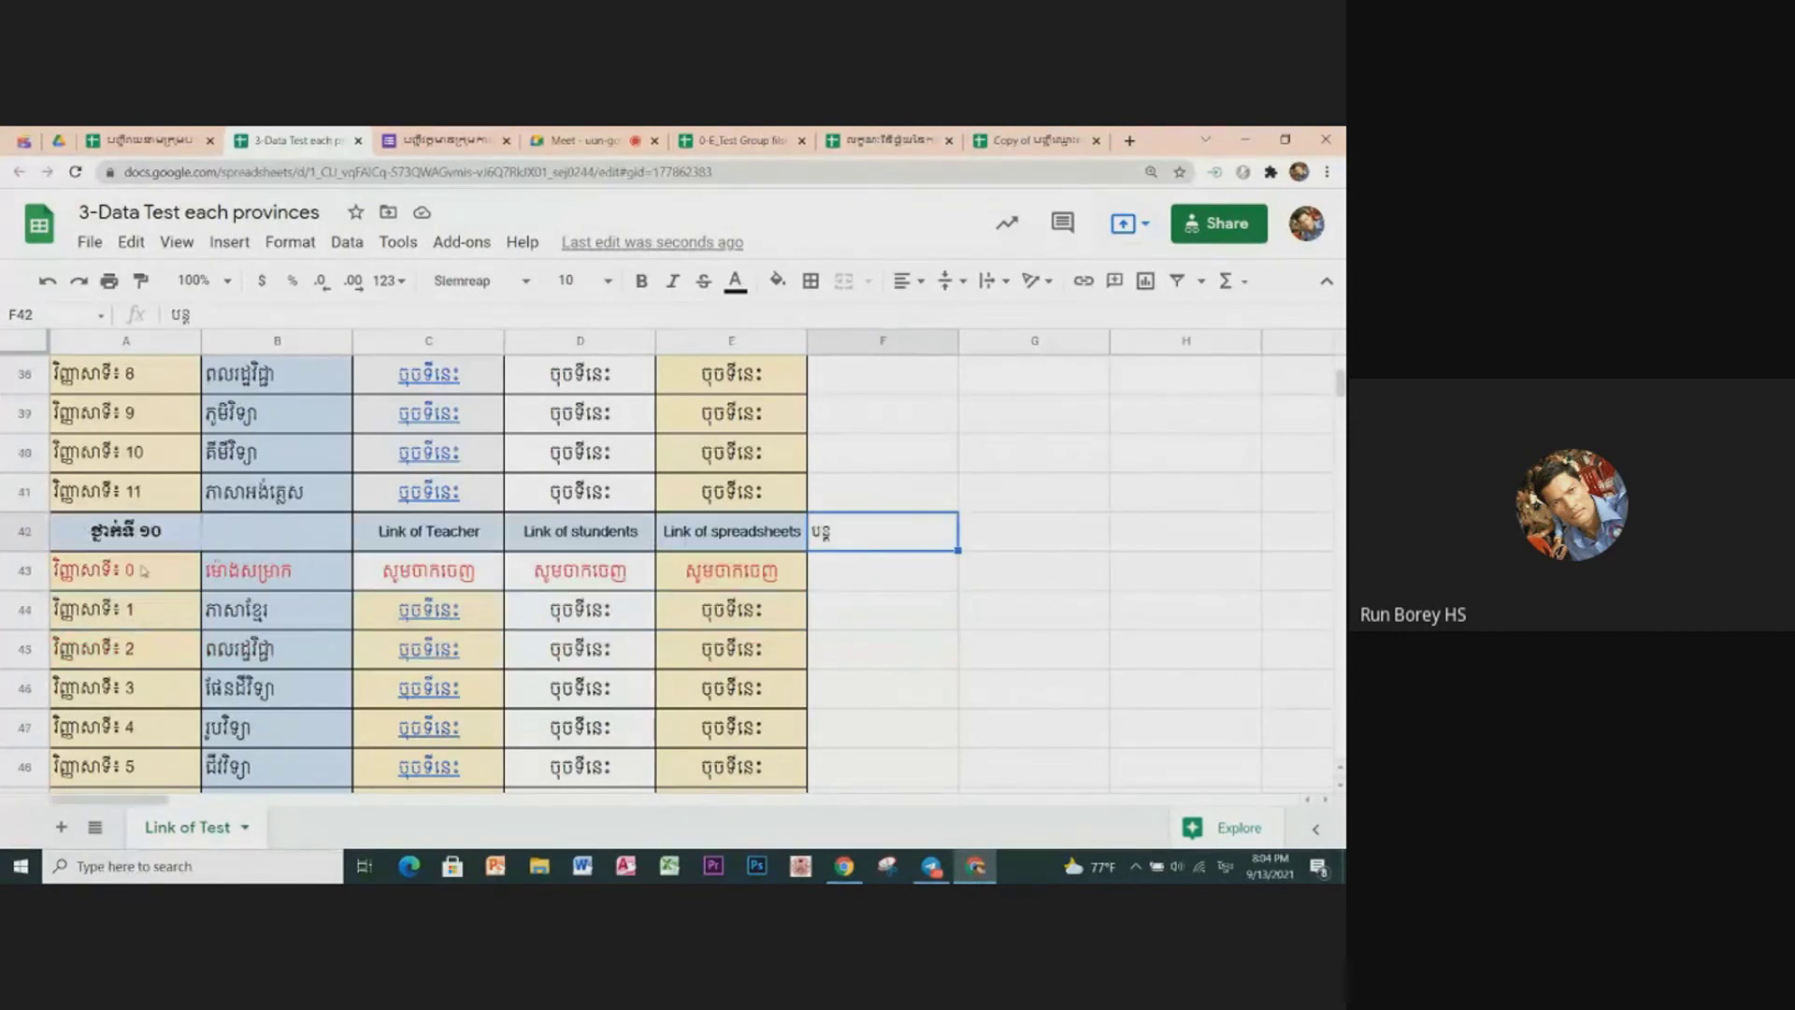
scroll(842, 654, "up", 4)
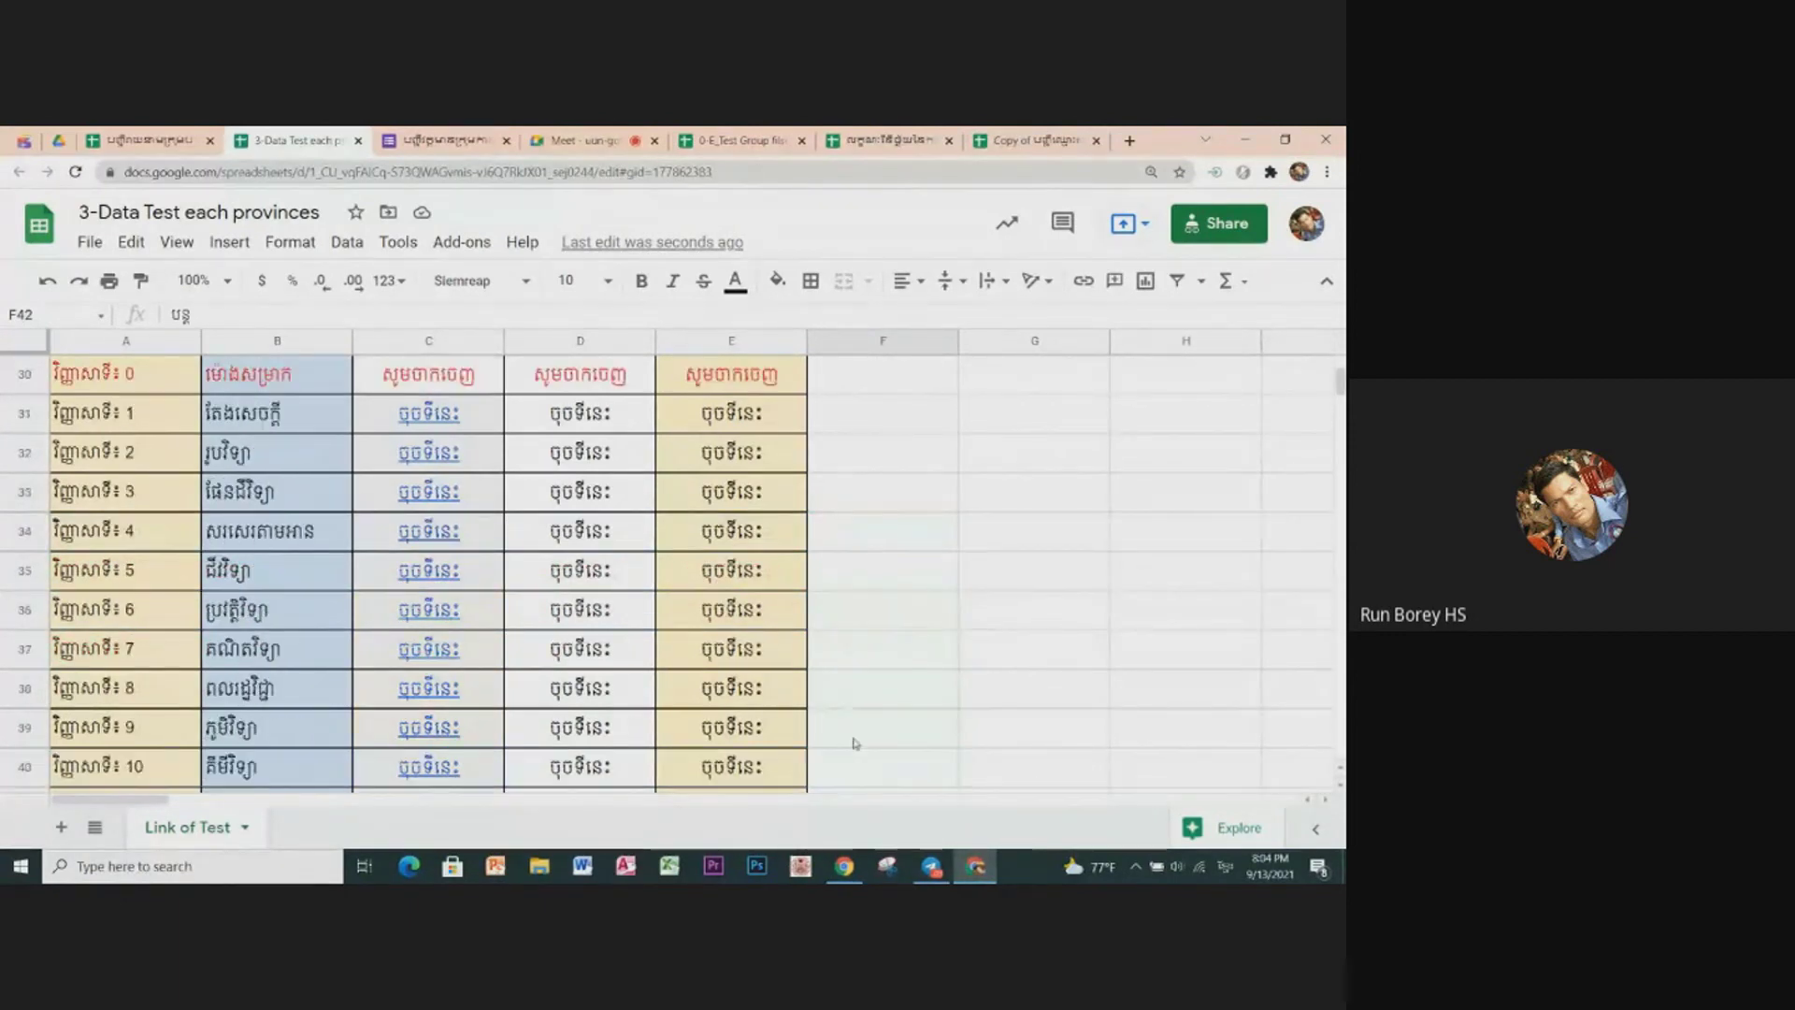
scroll(853, 741, "down", 3)
scroll(734, 636, "up", 3)
scroll(734, 636, "up", 2)
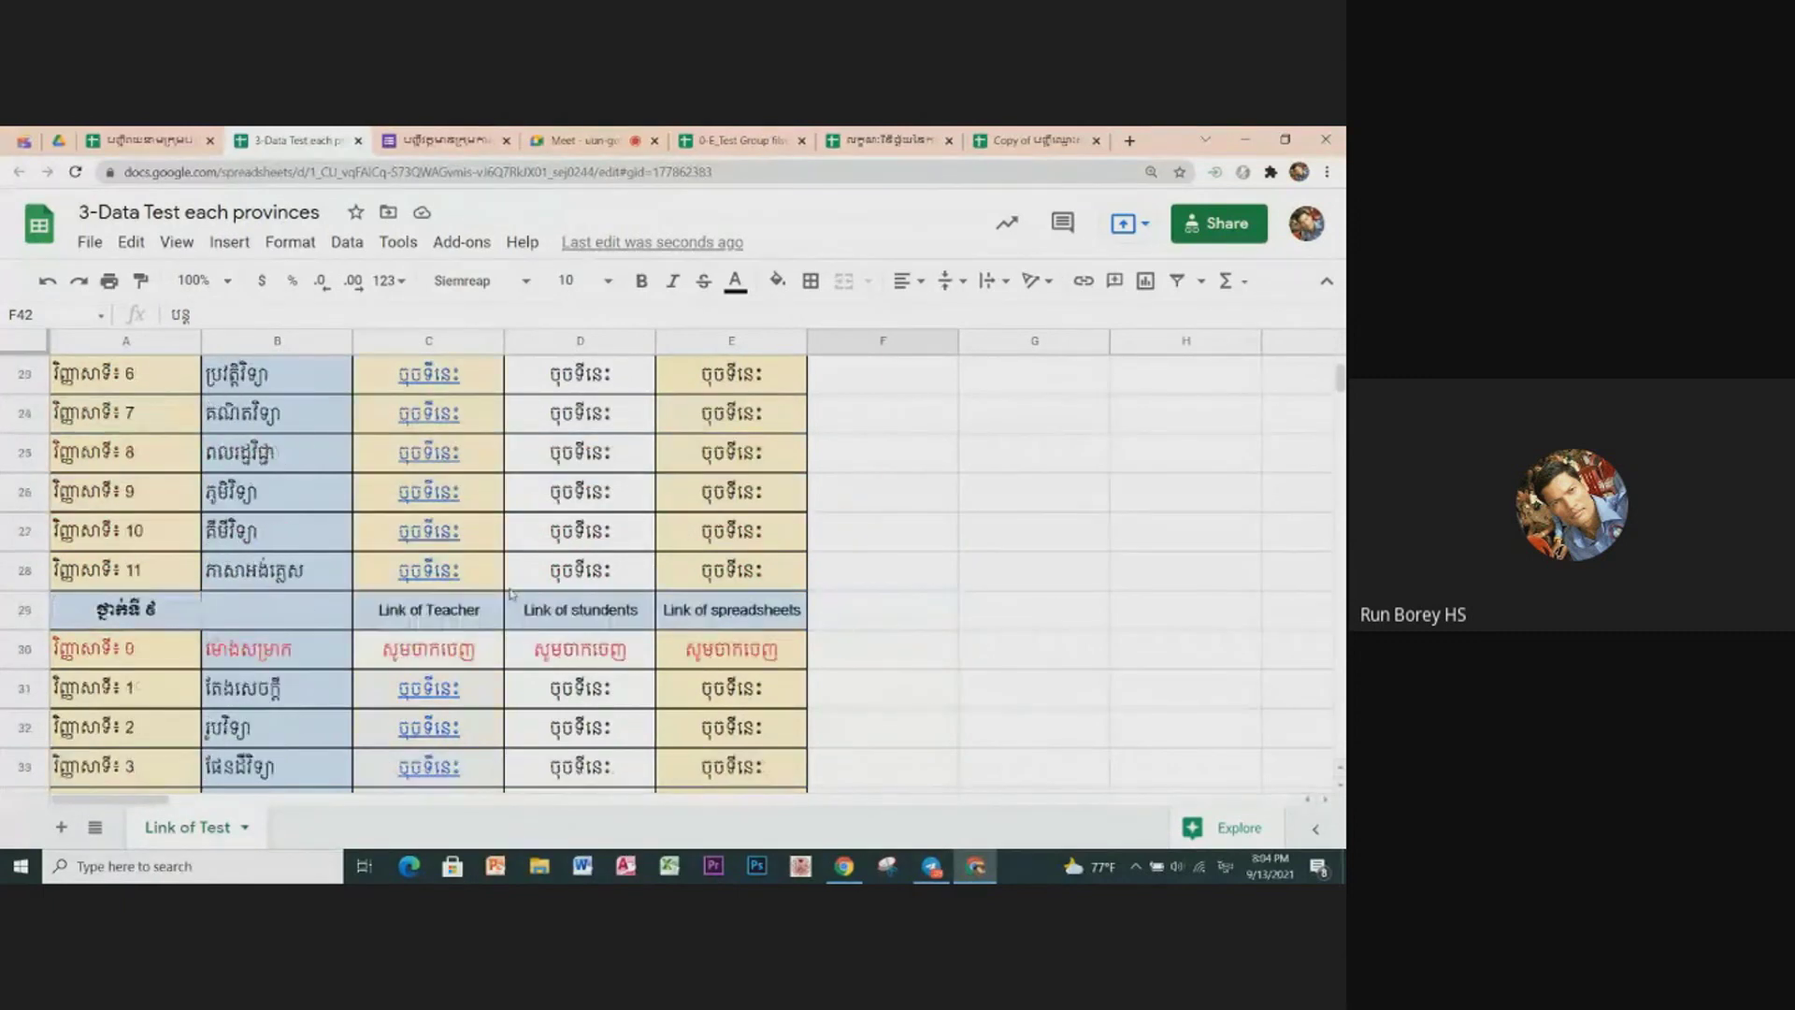
scroll(180, 602, "down", 3)
scroll(897, 654, "up", 3)
scroll(496, 628, "down", 3)
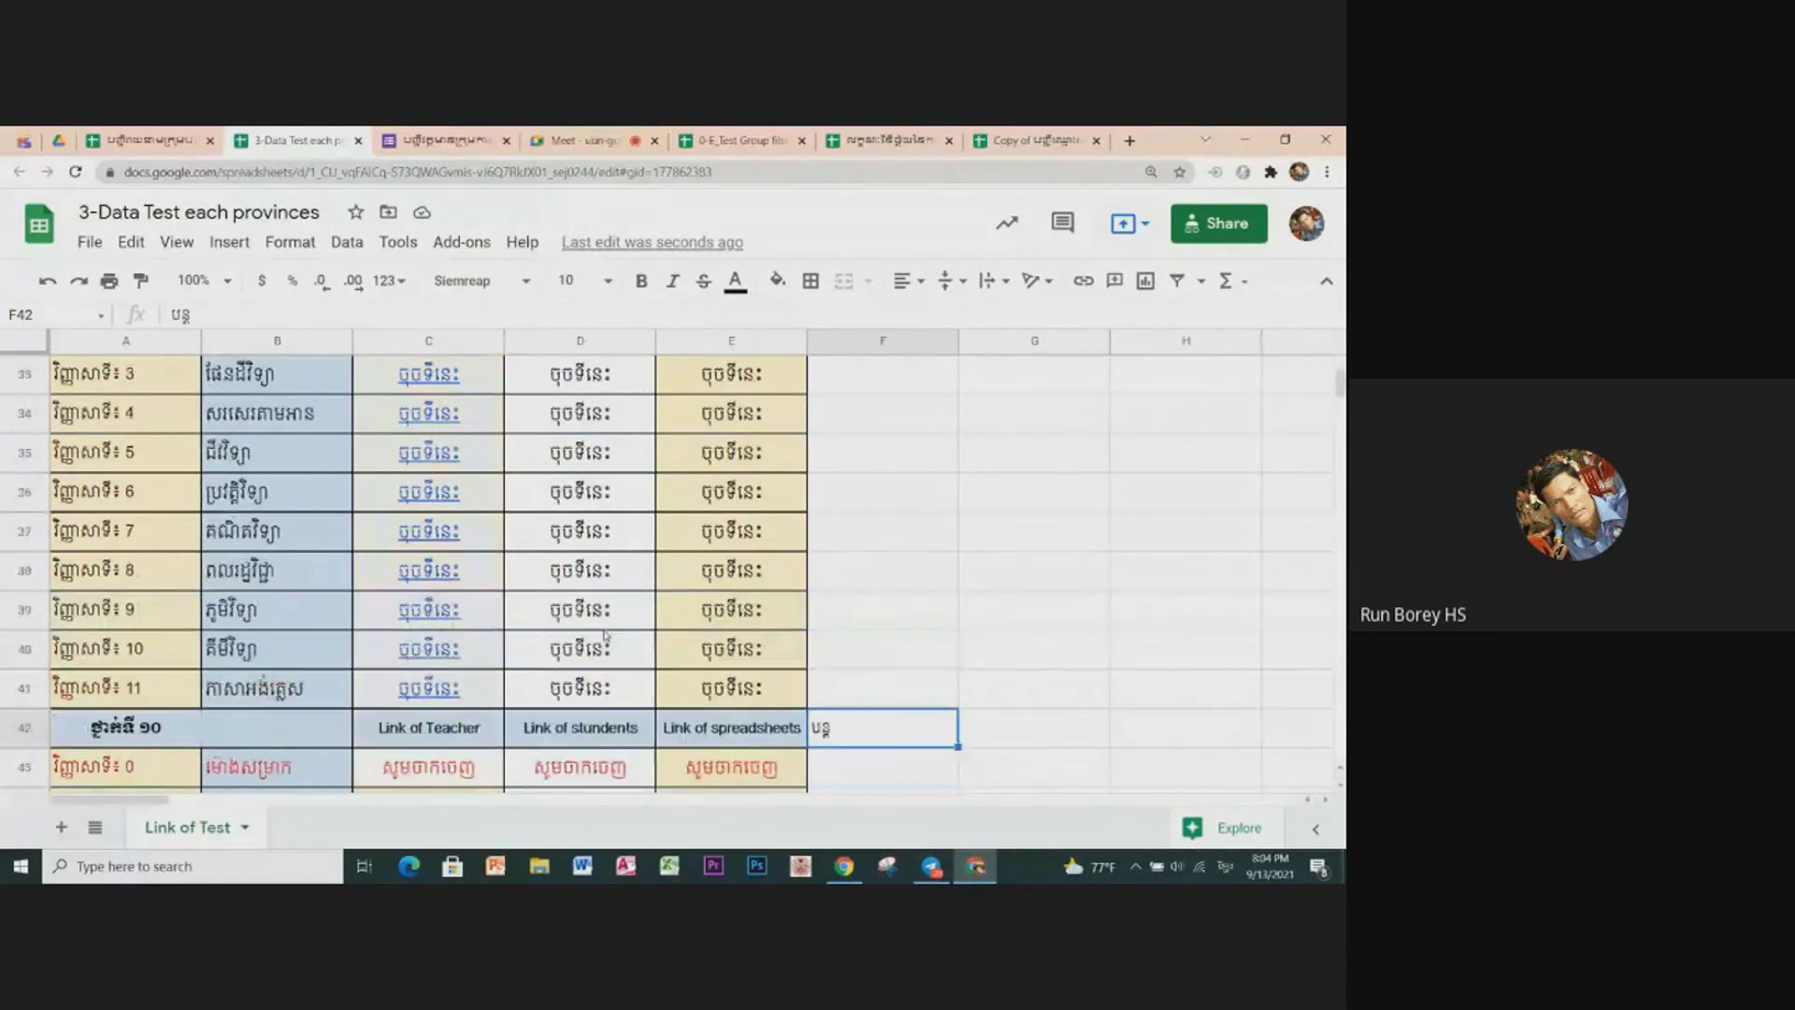
scroll(496, 628, "up", 1)
scroll(496, 628, "up", 1)
scroll(673, 589, "up", 2)
scroll(673, 589, "up", 1)
scroll(608, 585, "down", 3)
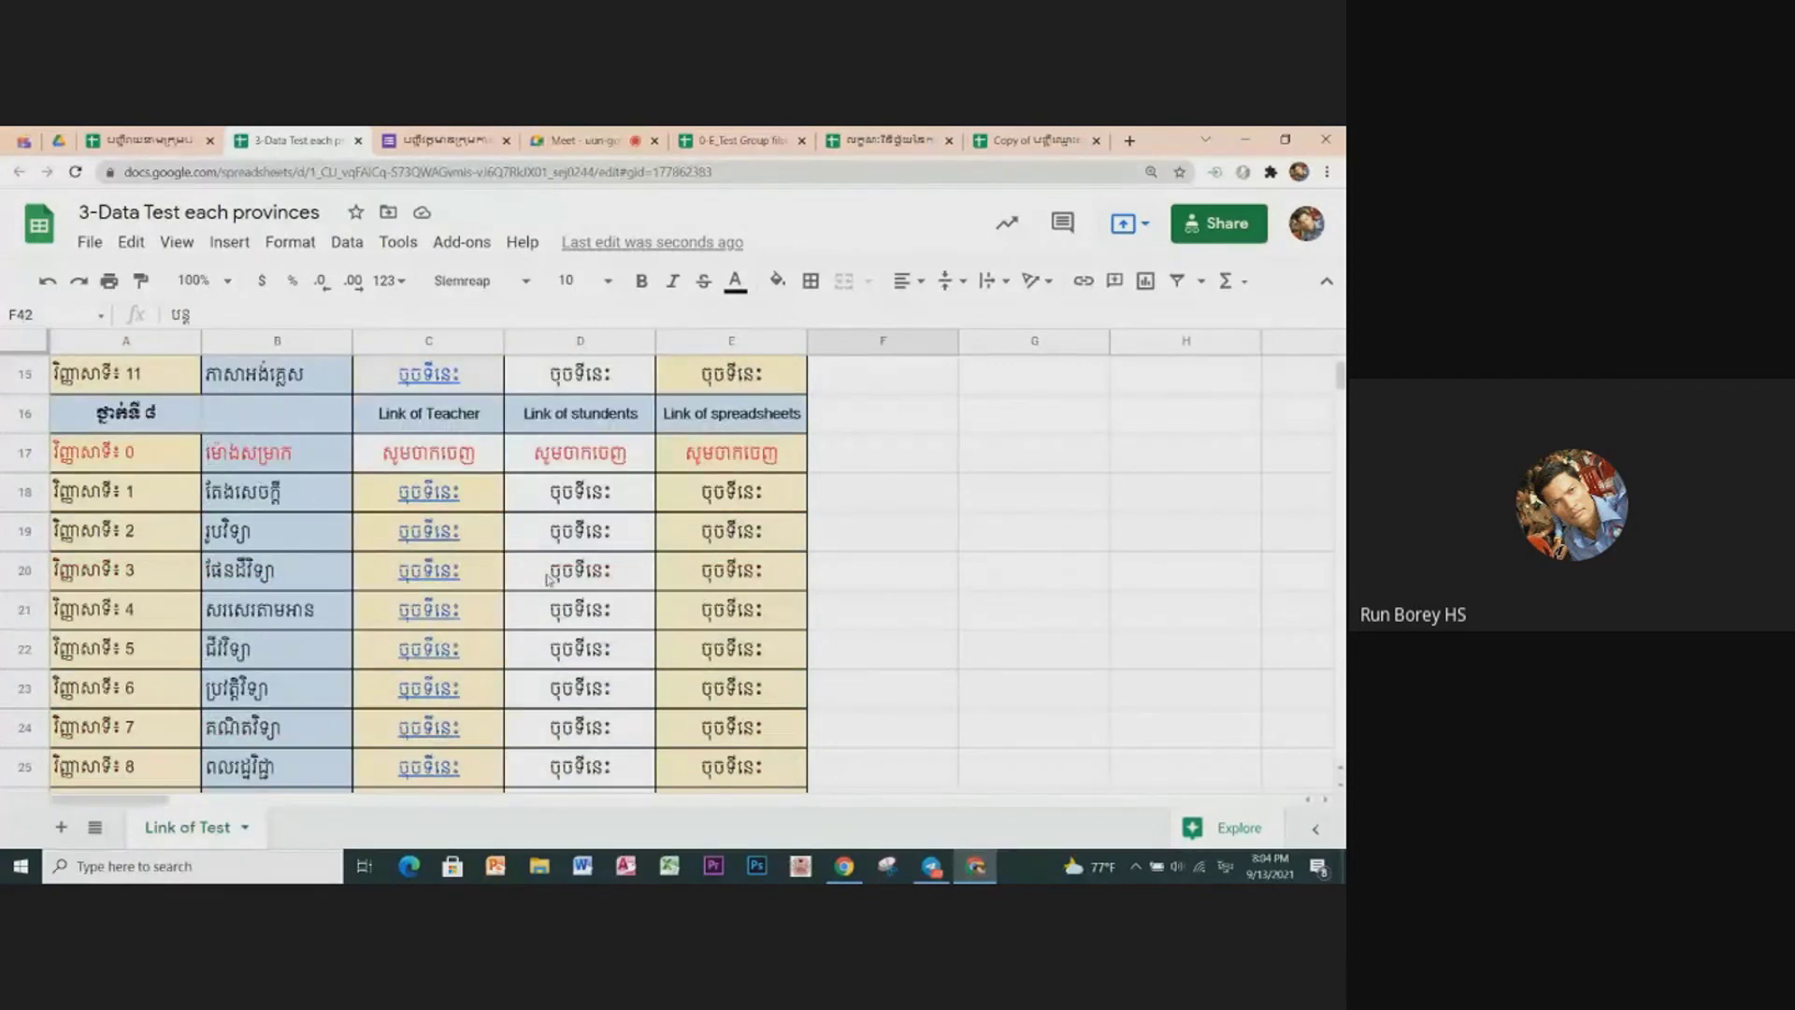
scroll(549, 578, "up", 1)
scroll(549, 578, "down", 4)
left_click(1029, 617)
left_click(857, 624)
left_click(888, 654)
left_click(886, 617)
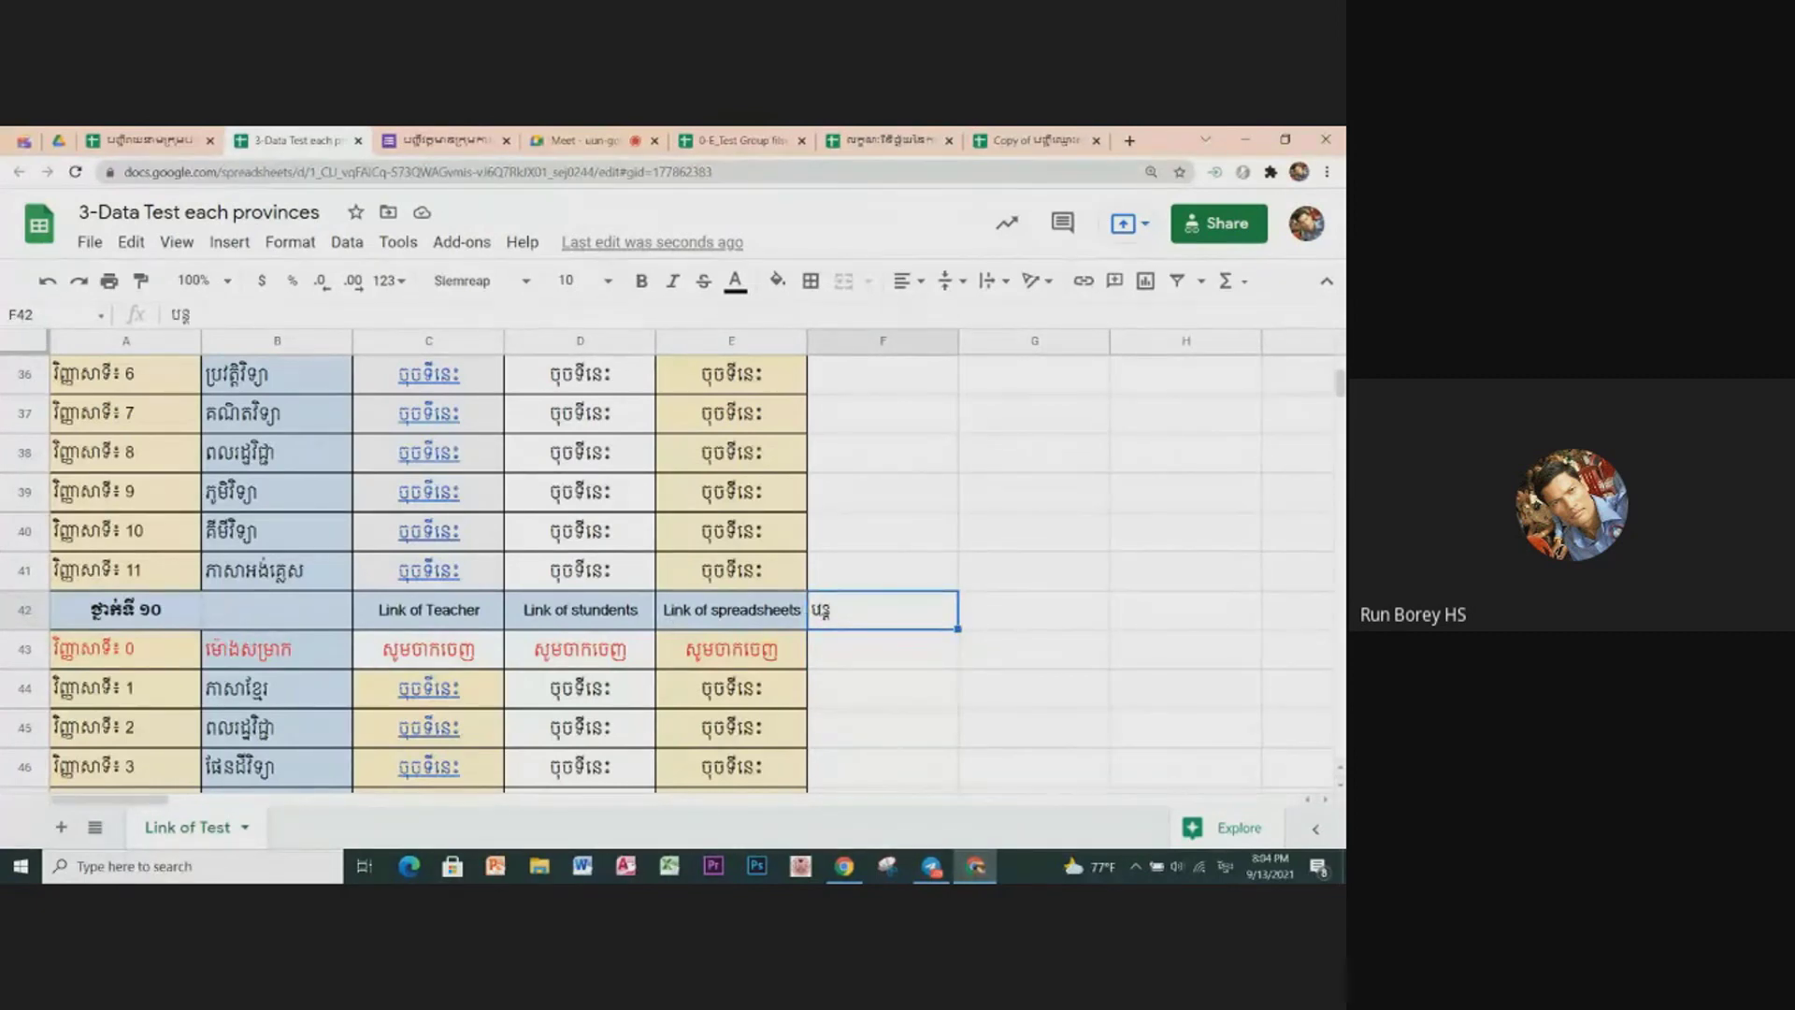
scroll(404, 660, "down", 1)
scroll(411, 666, "down", 2)
scroll(425, 678, "down", 5)
scroll(439, 690, "down", 5)
scroll(436, 688, "down", 2)
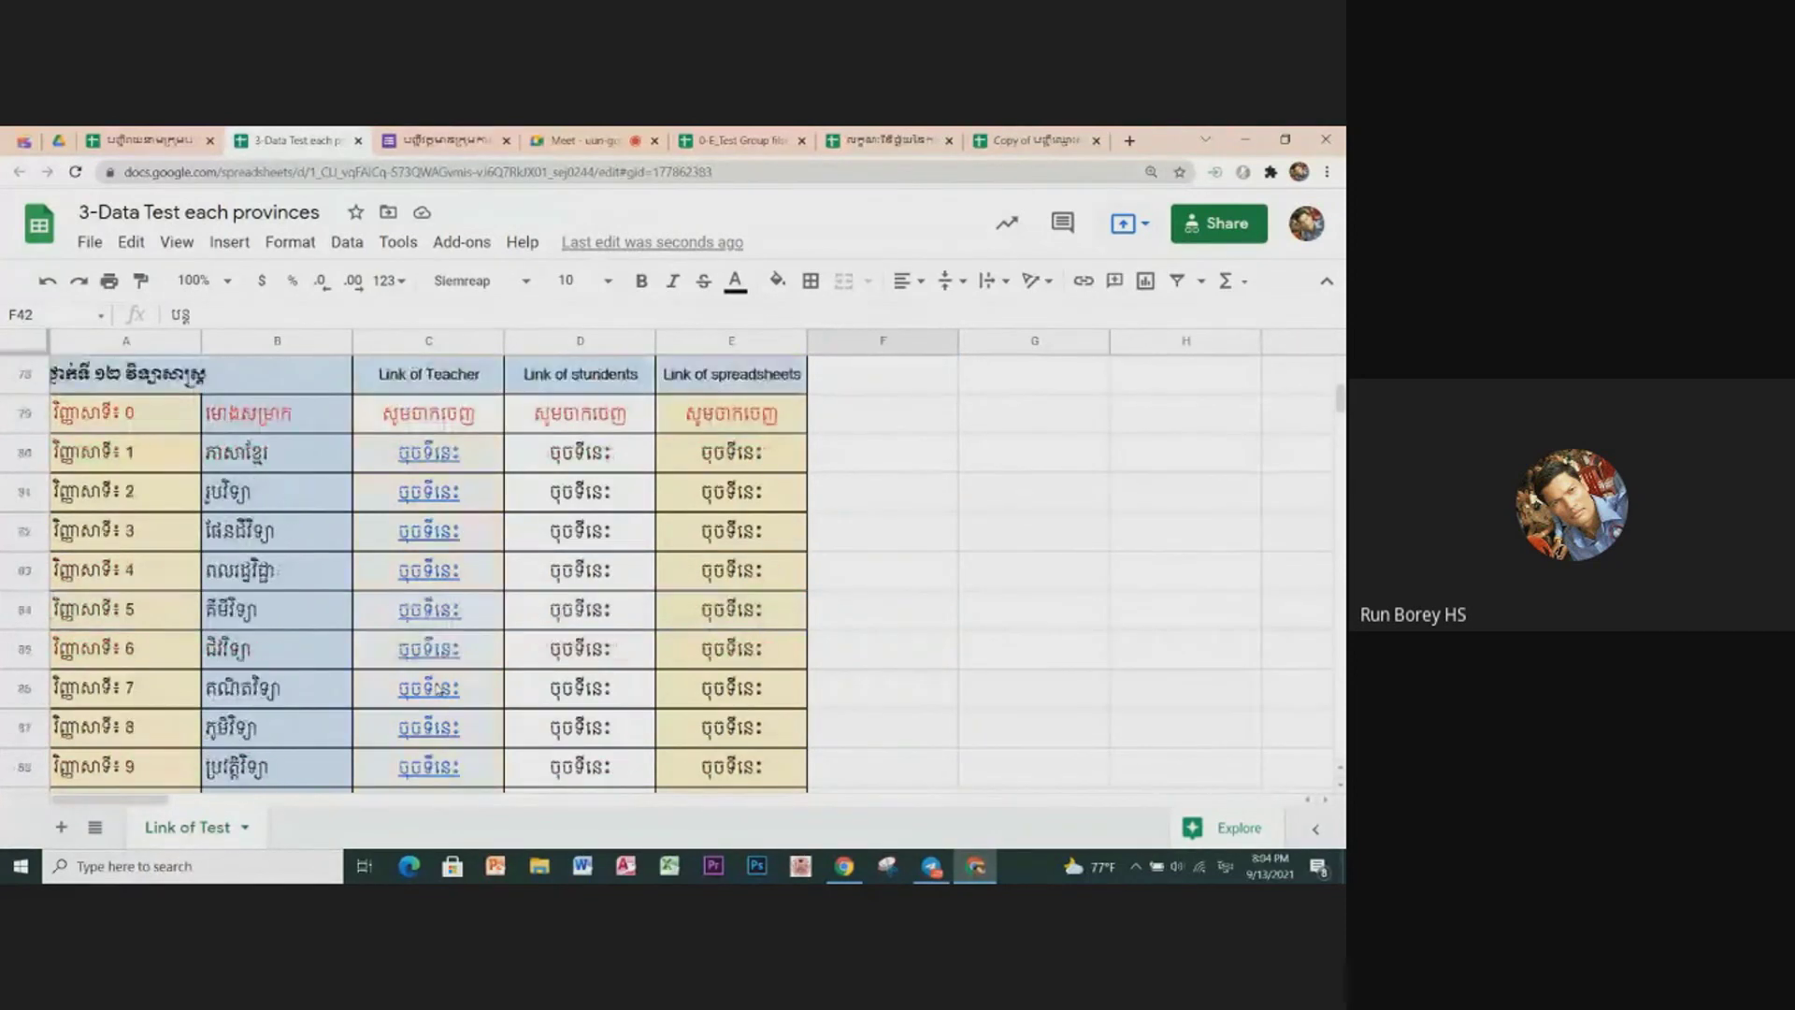
scroll(435, 692, "down", 1)
scroll(436, 702, "down", 1)
scroll(439, 687, "down", 2)
scroll(465, 732, "down", 1)
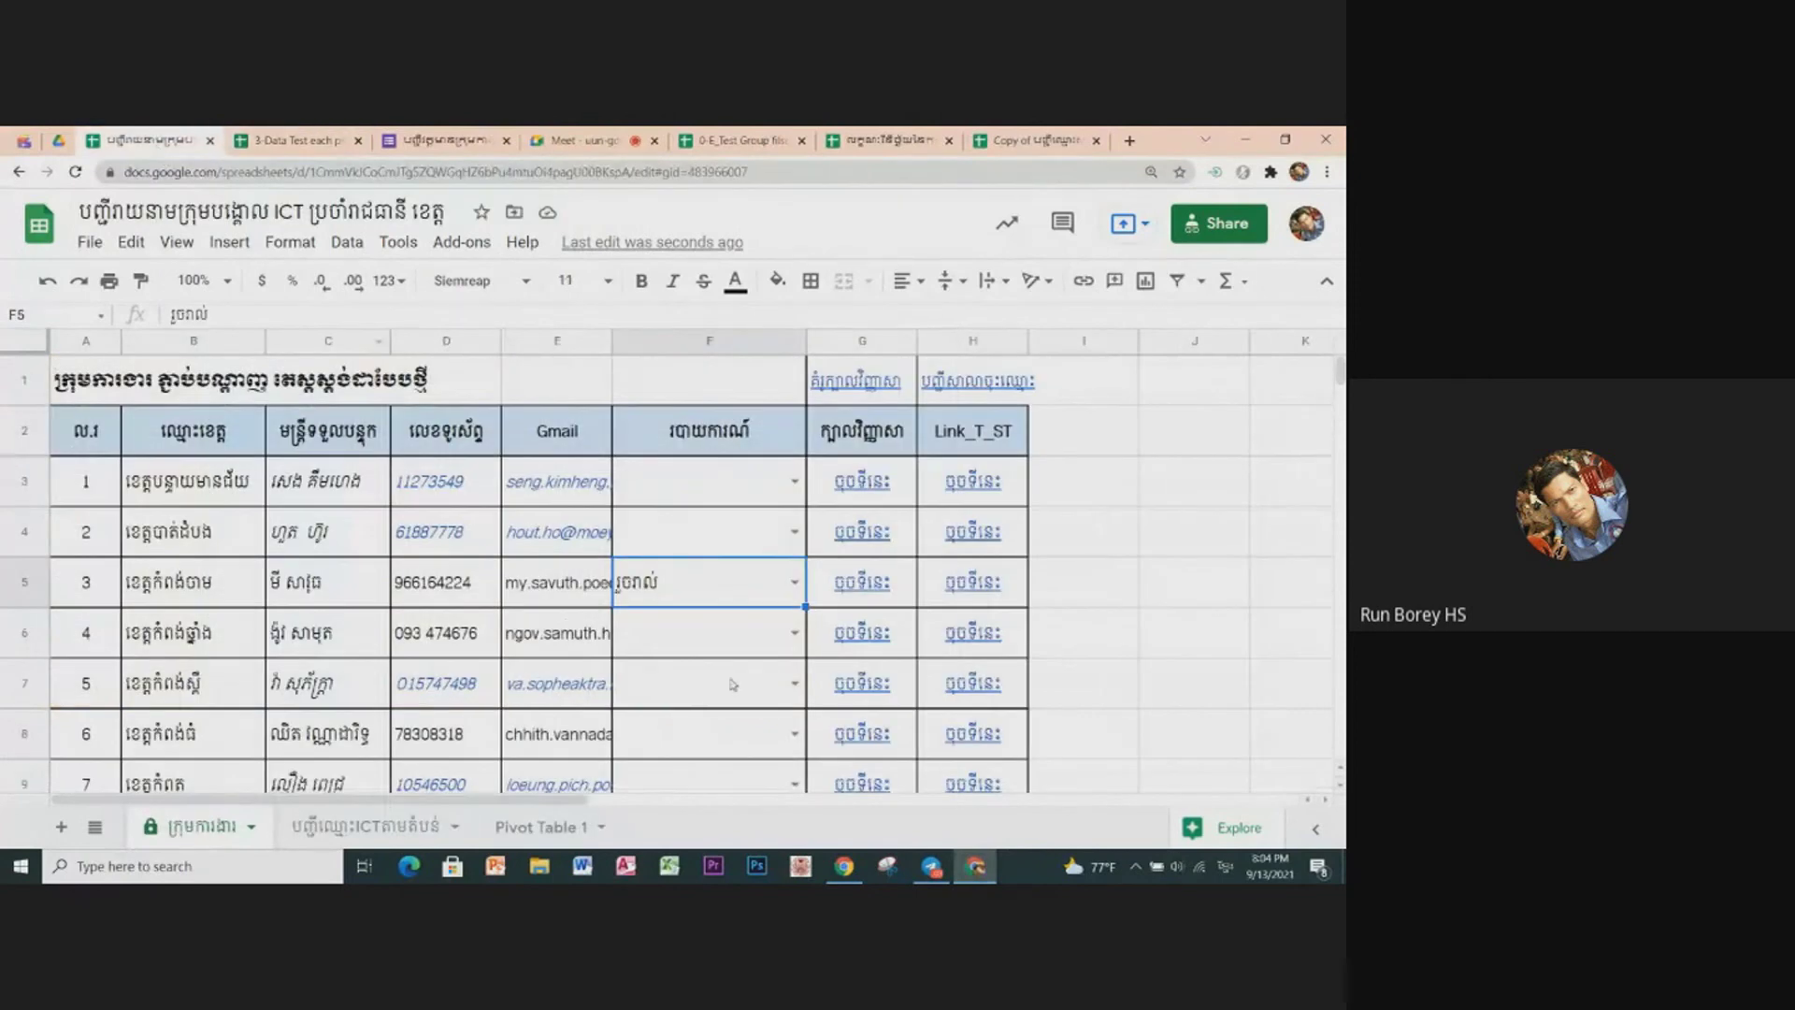
Step: Set Kampong Cham's F5 status to the second dropdown option and select row 5
left_click(795, 581)
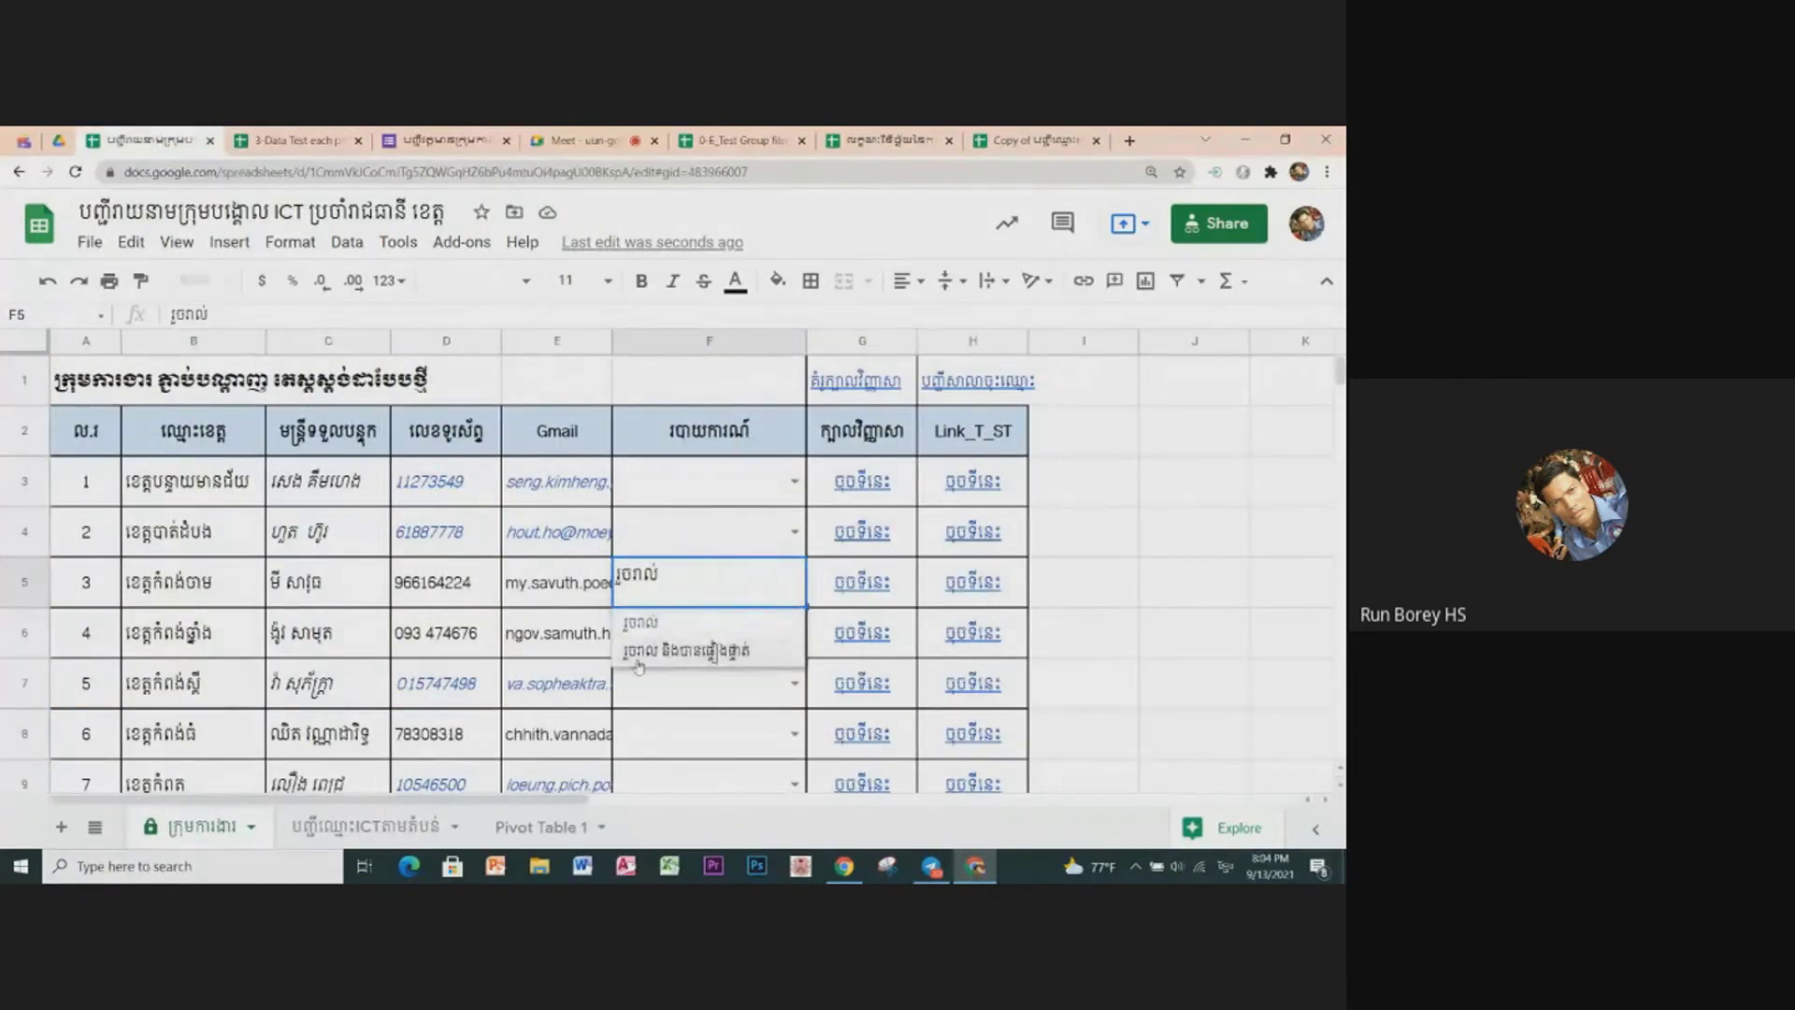
left_click(715, 651)
left_click(1194, 682)
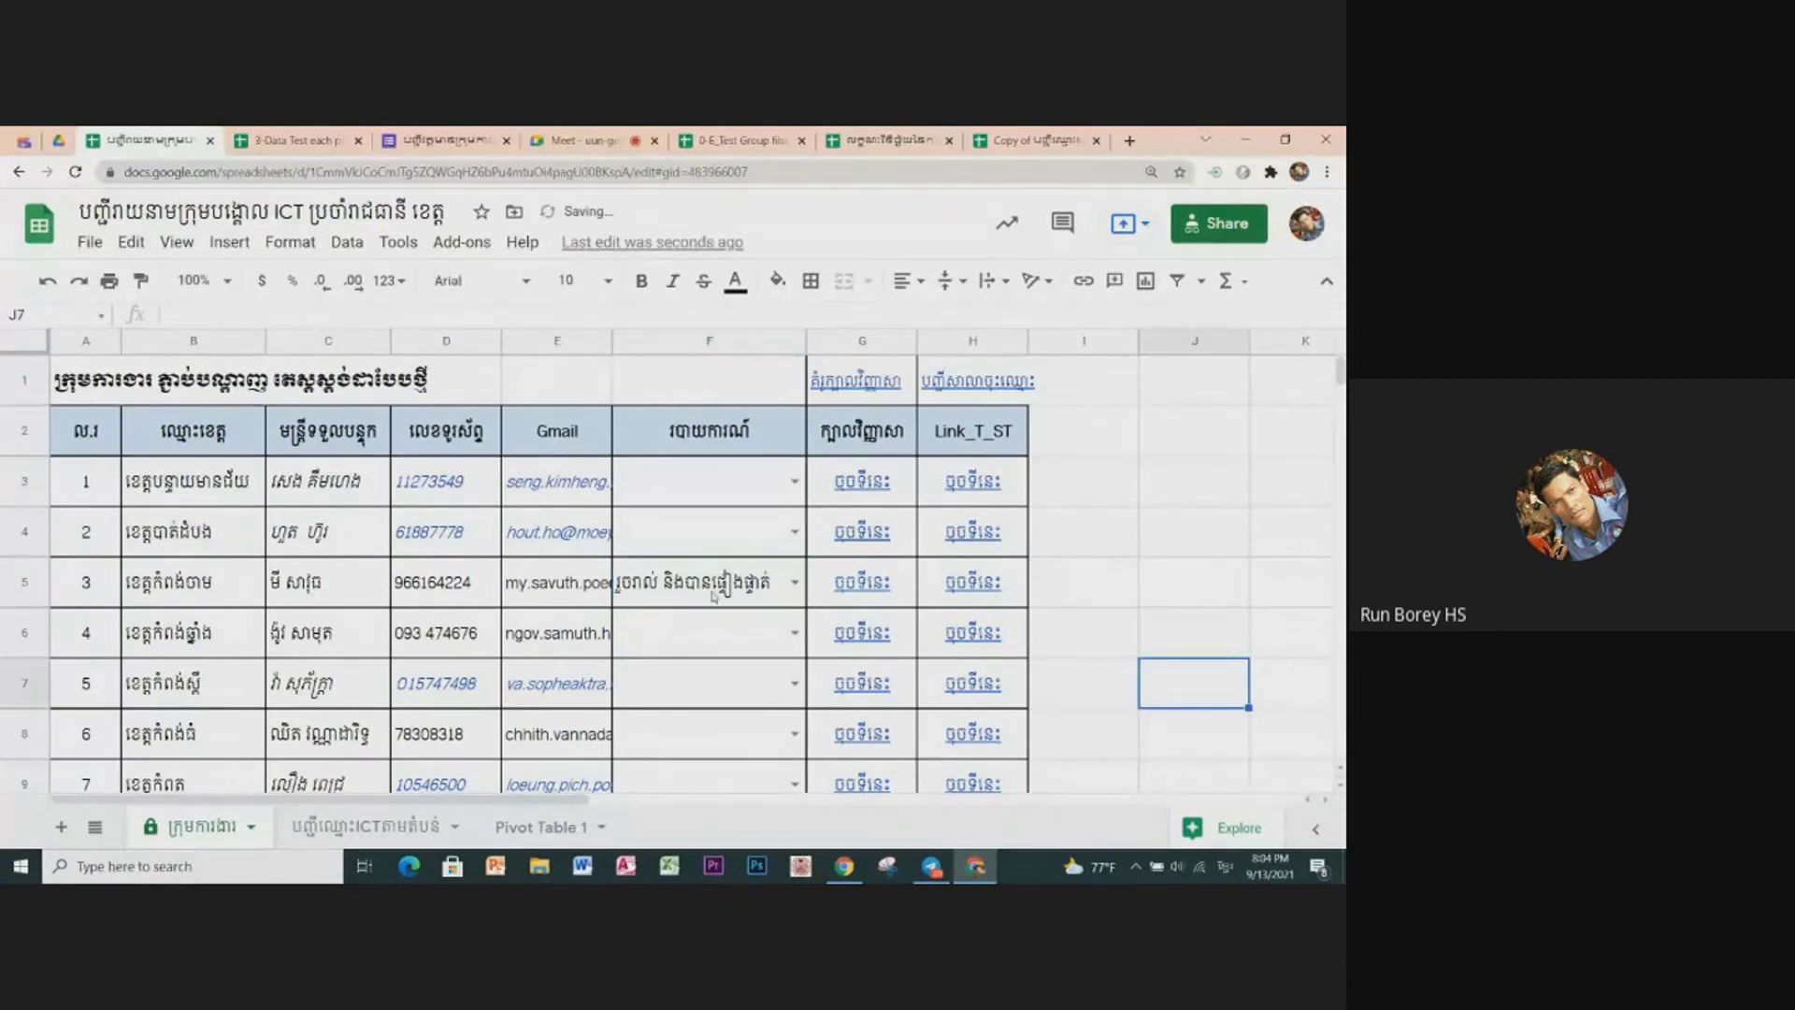
left_click(20, 581)
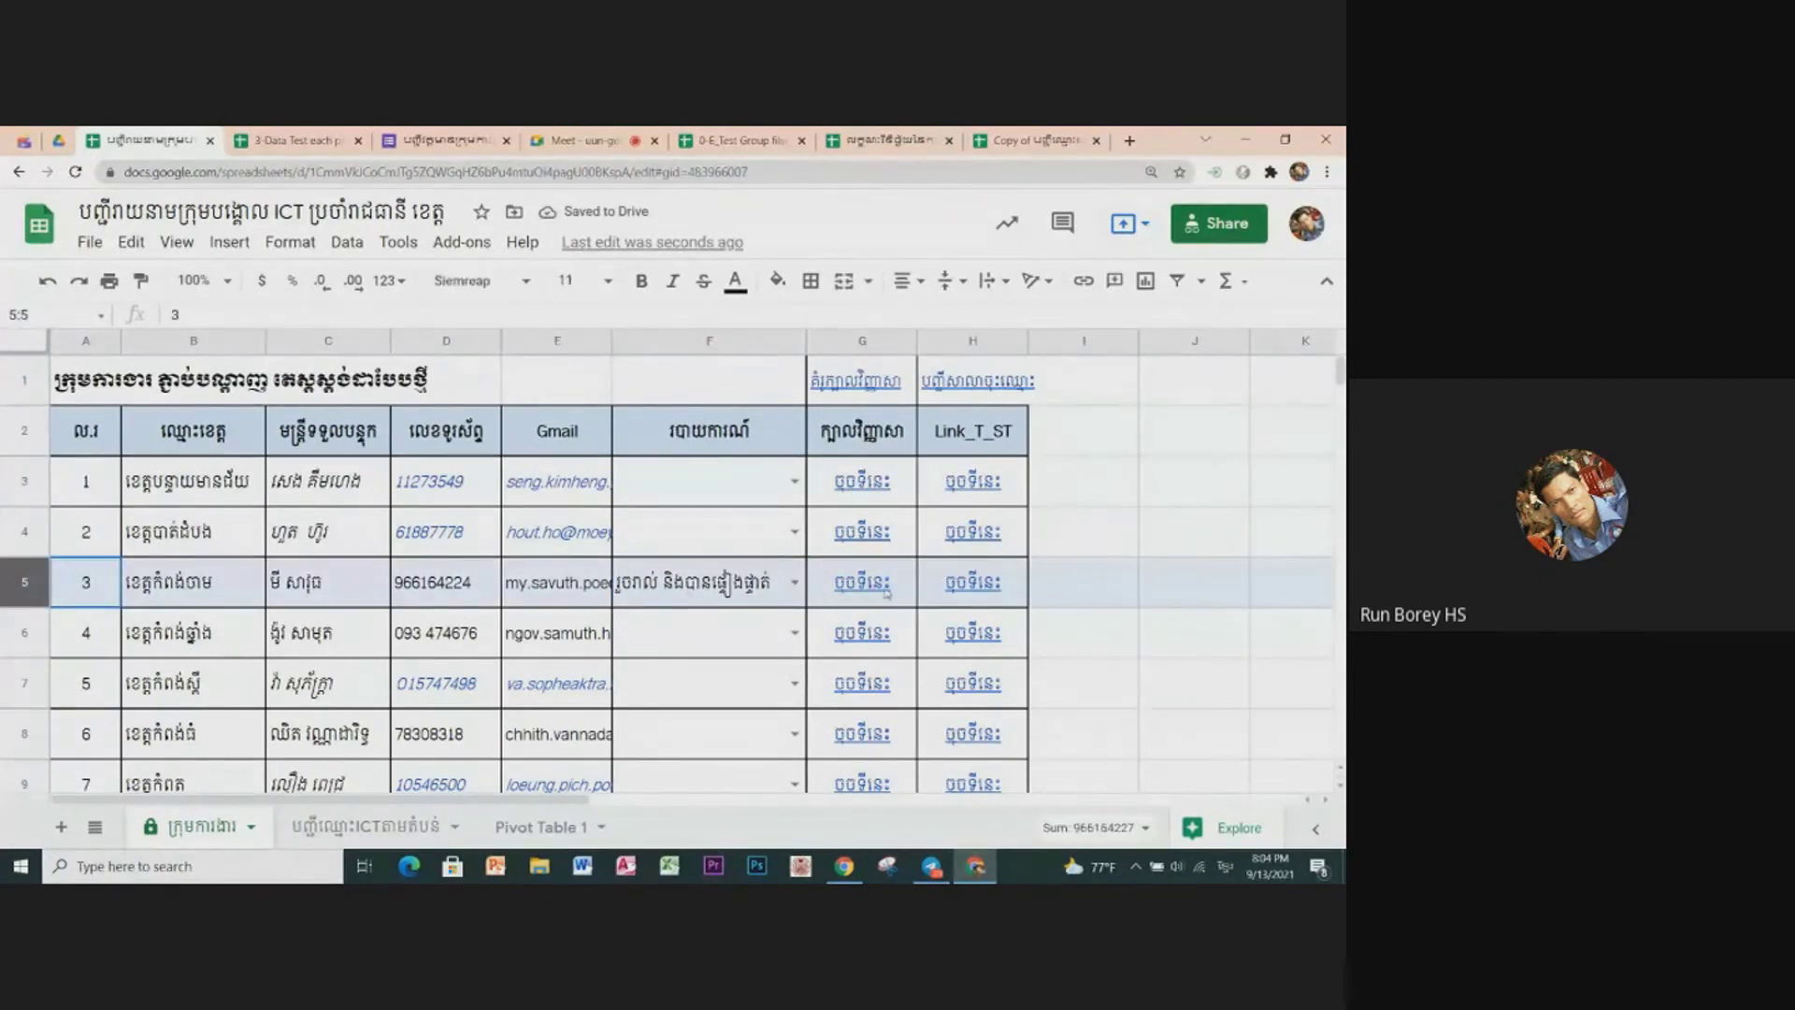
left_click(1101, 595)
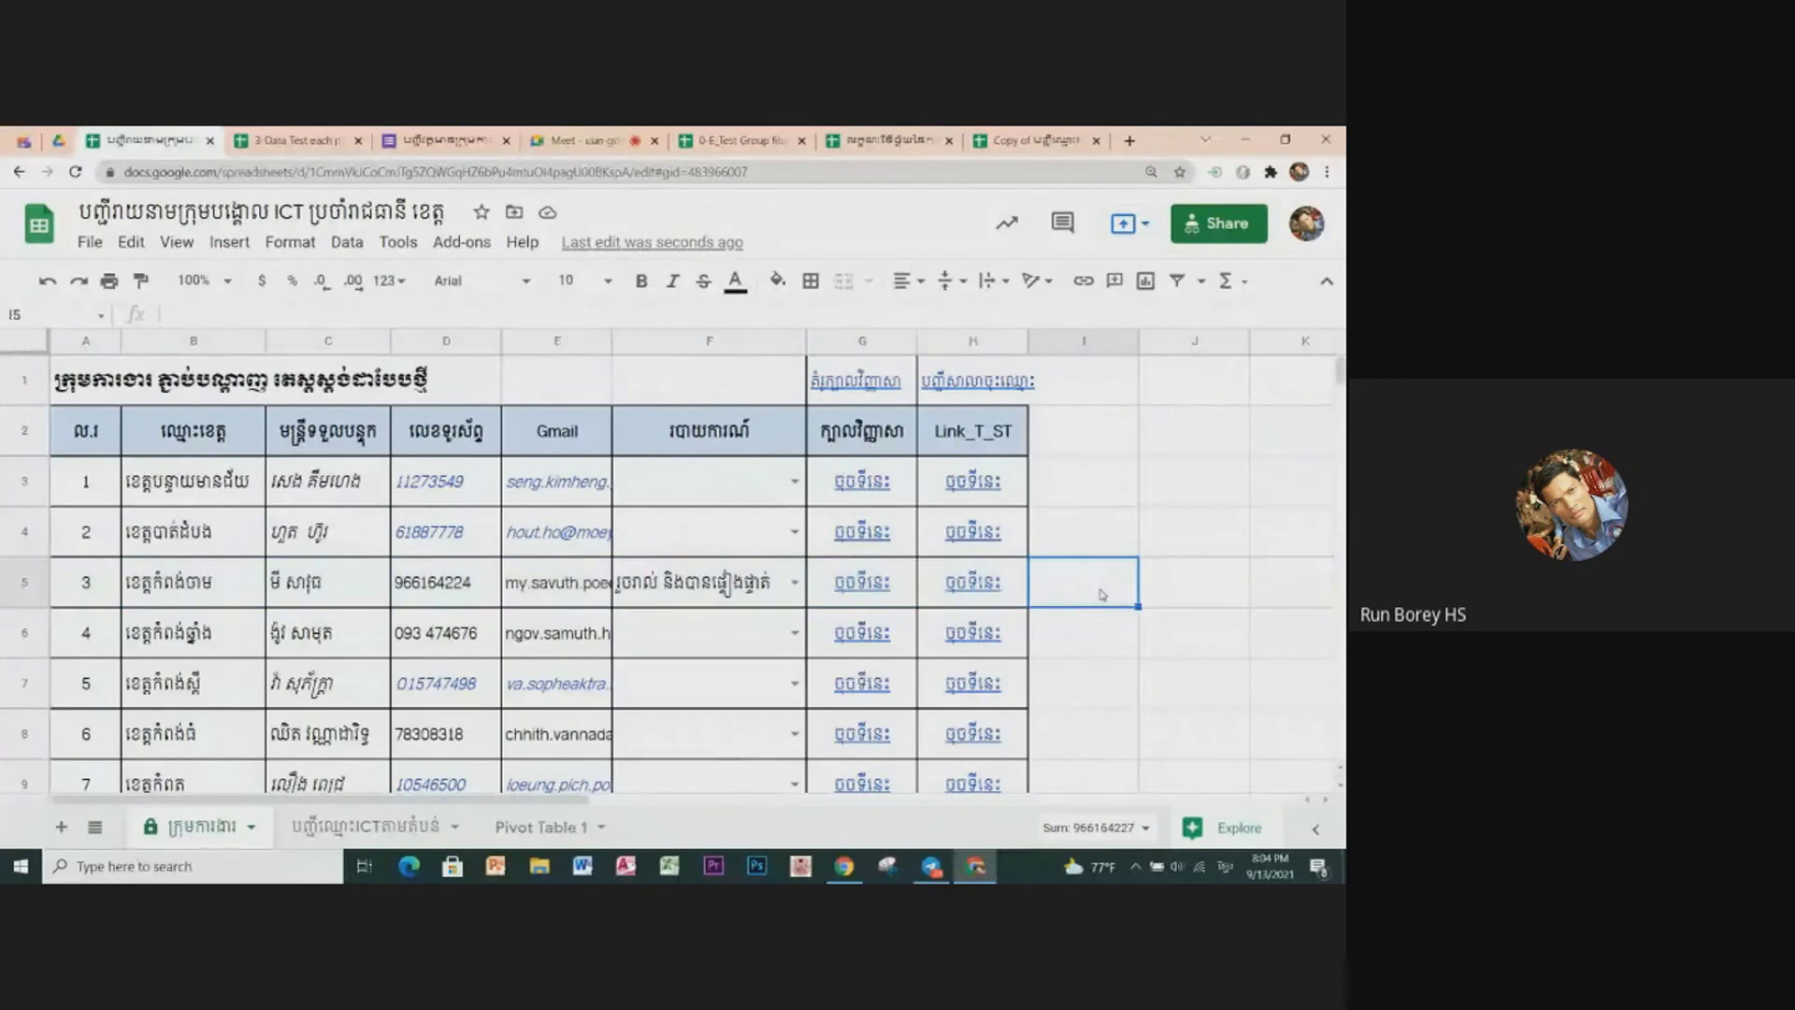
left_click(35, 589)
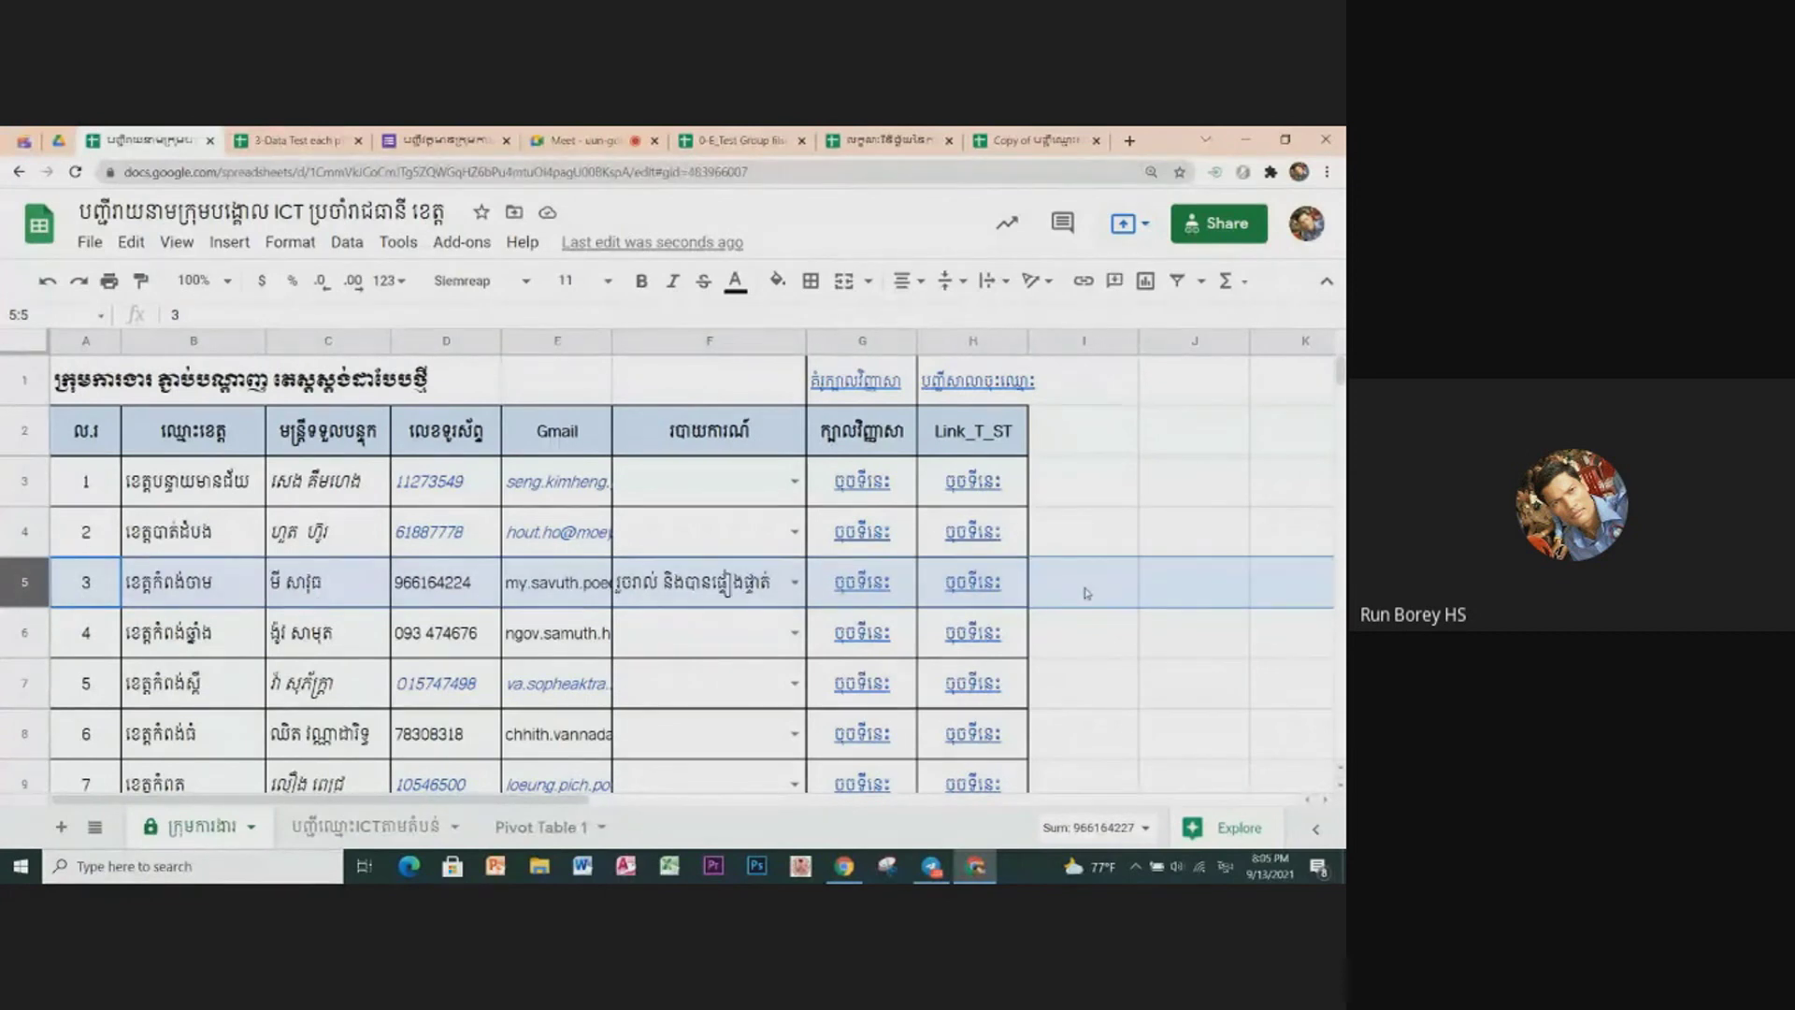
Step: Widen column H slightly and open the Google Form linked from cell G1
left_click(1079, 595)
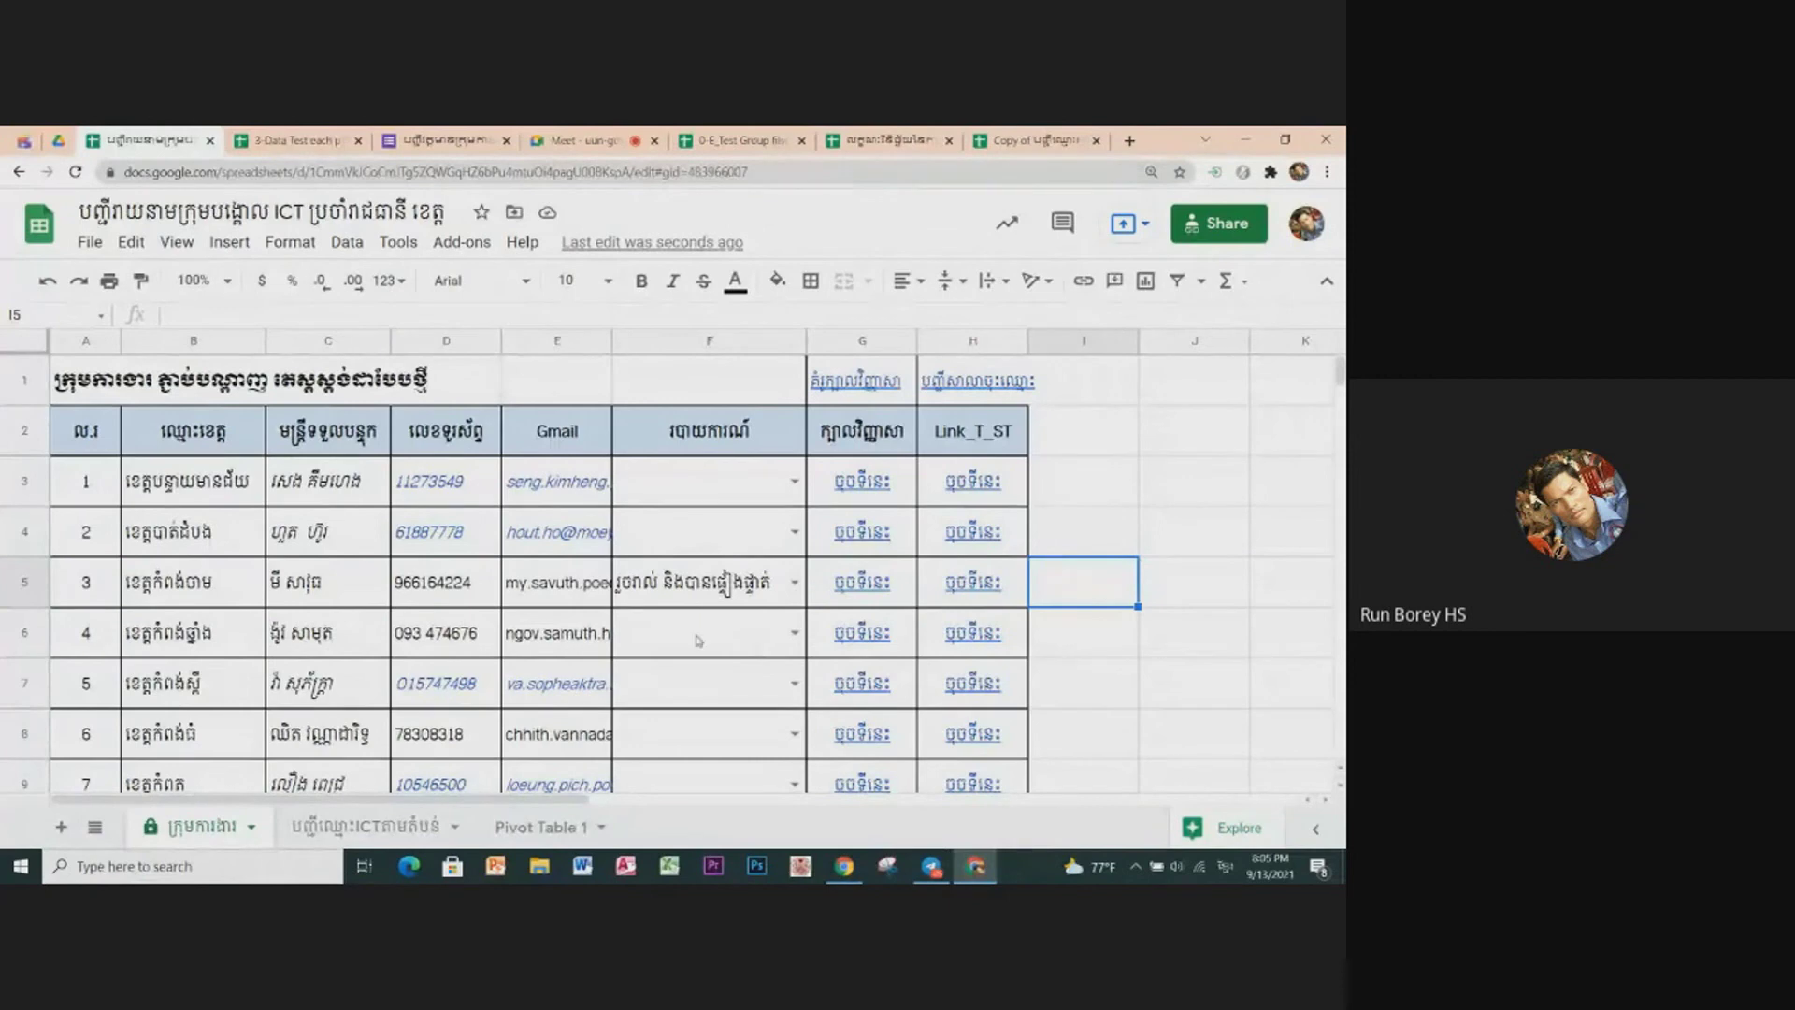
left_click(26, 596)
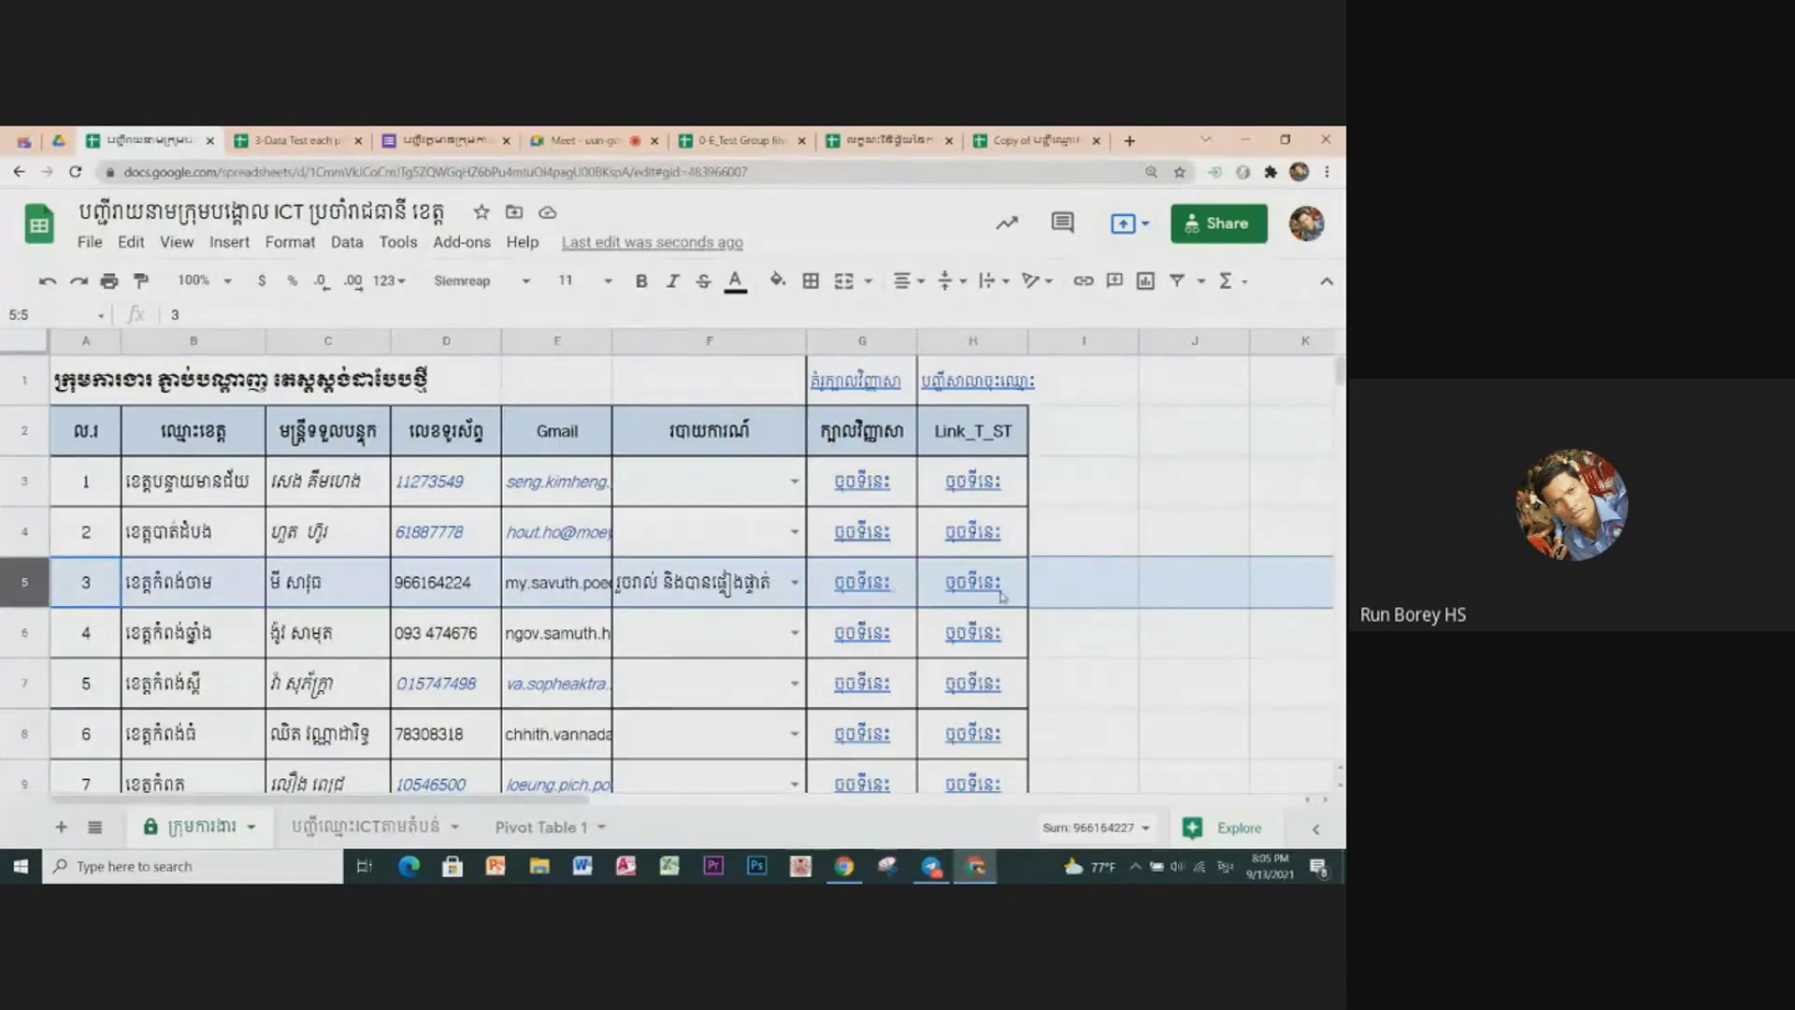
mouse_move(972, 582)
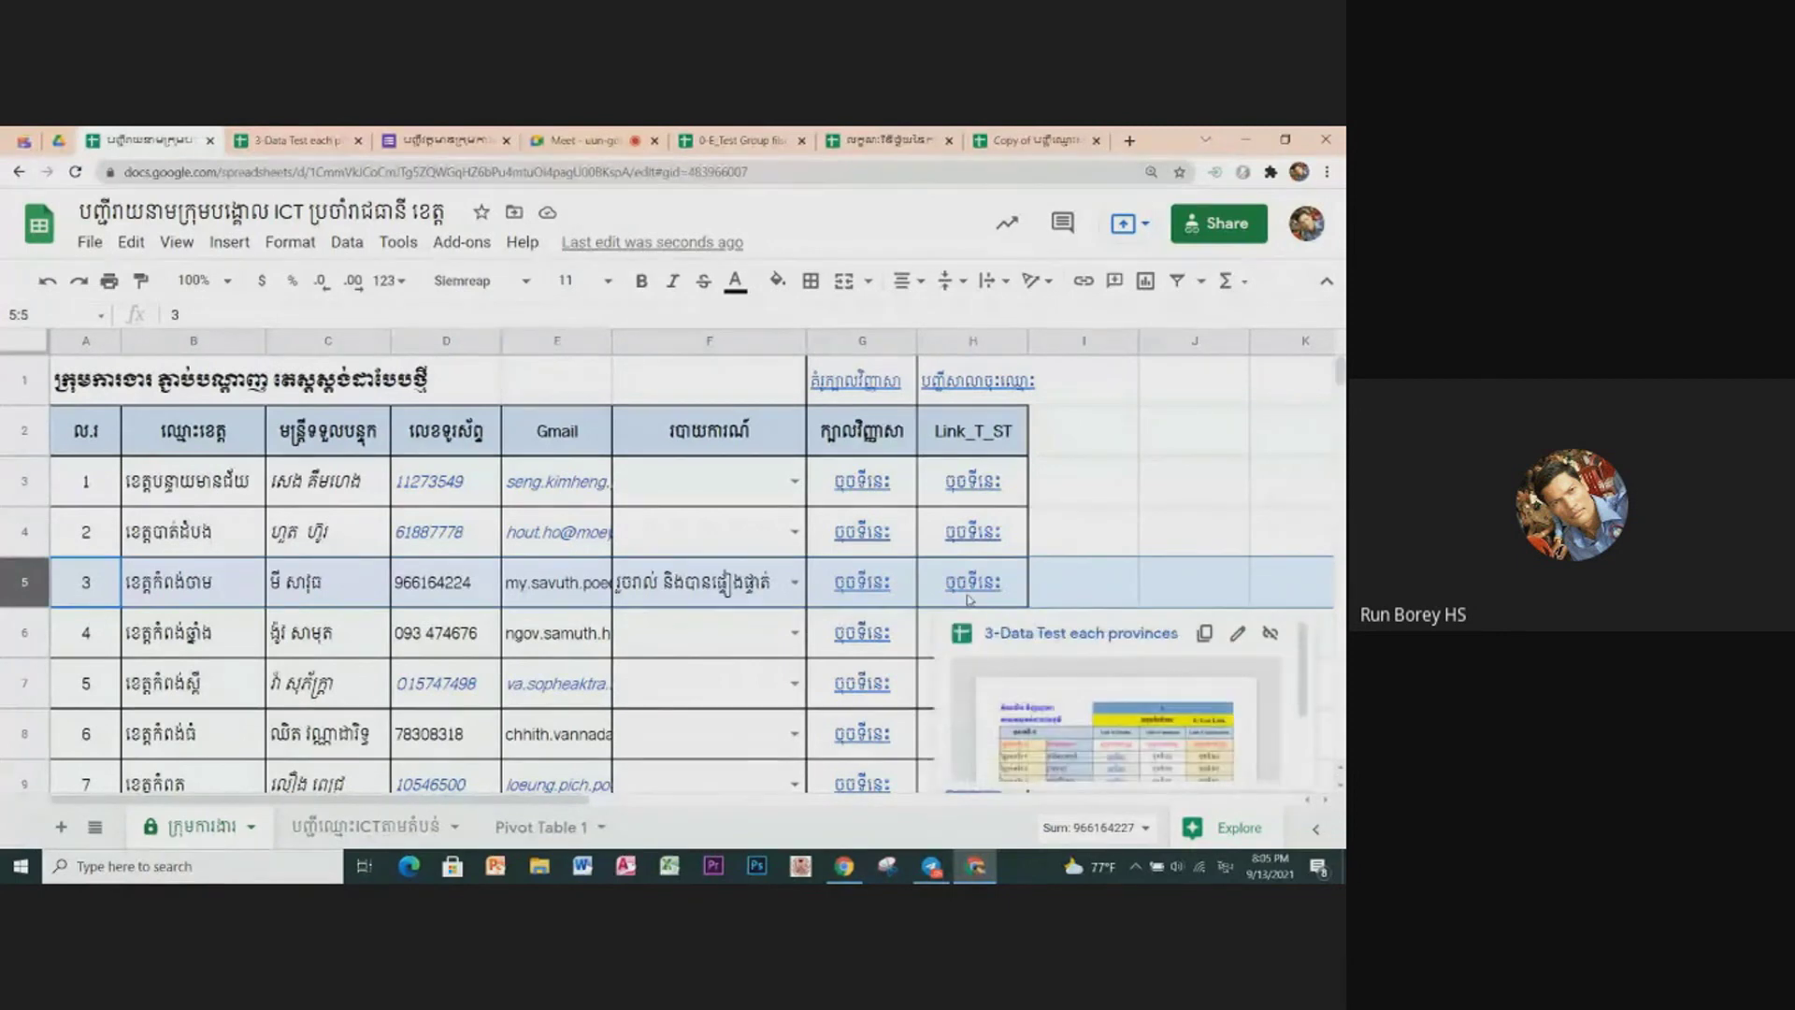
left_click(1086, 586)
left_click(1159, 586)
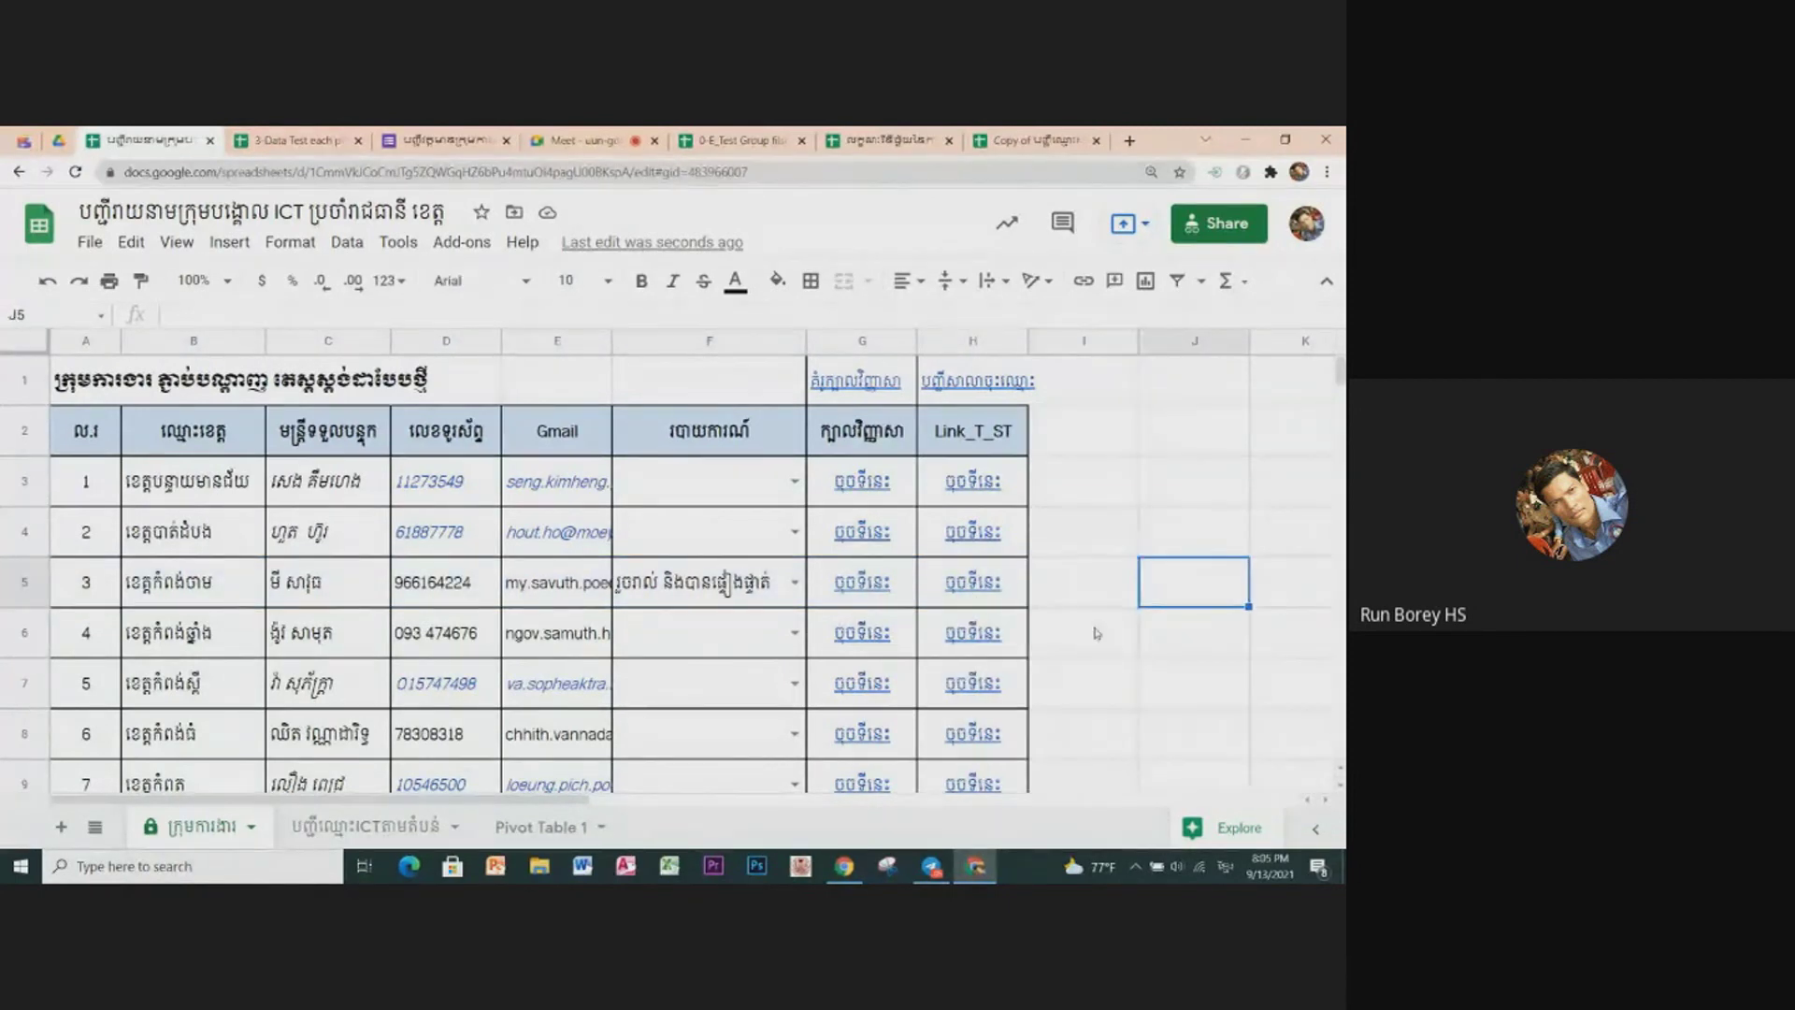
left_click_drag(1029, 339, 1044, 334)
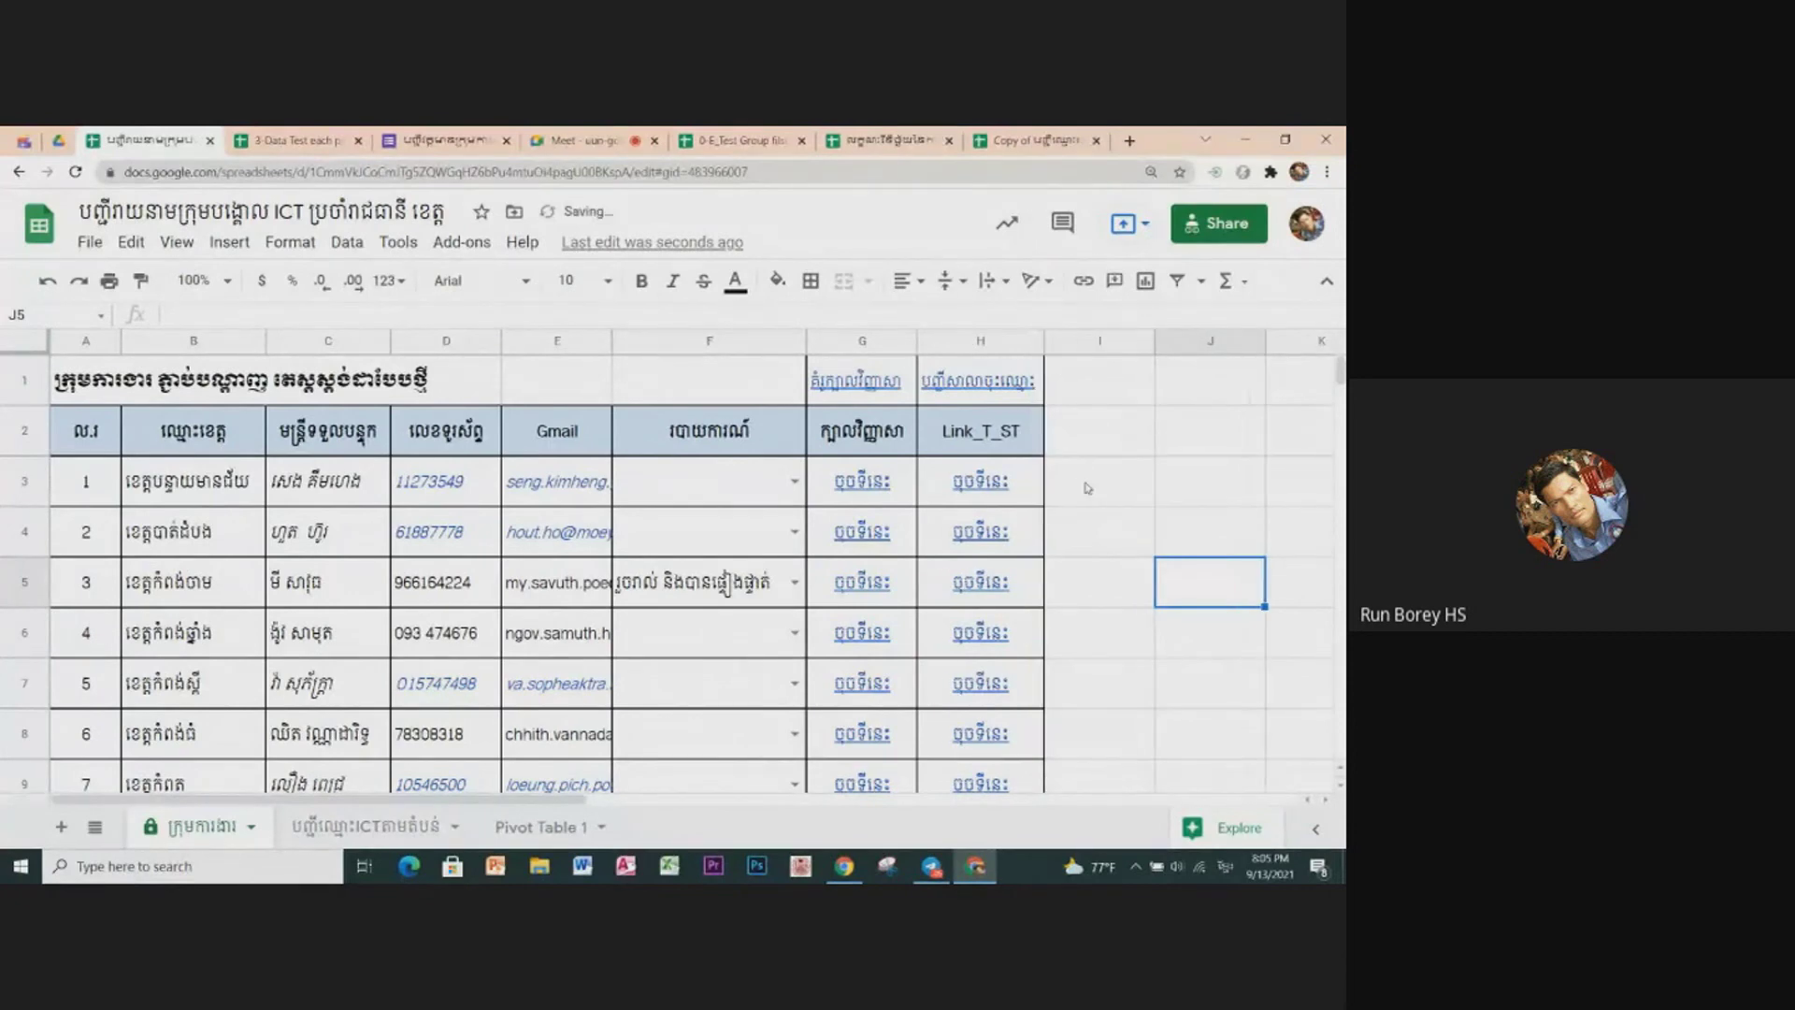
left_click(1163, 645)
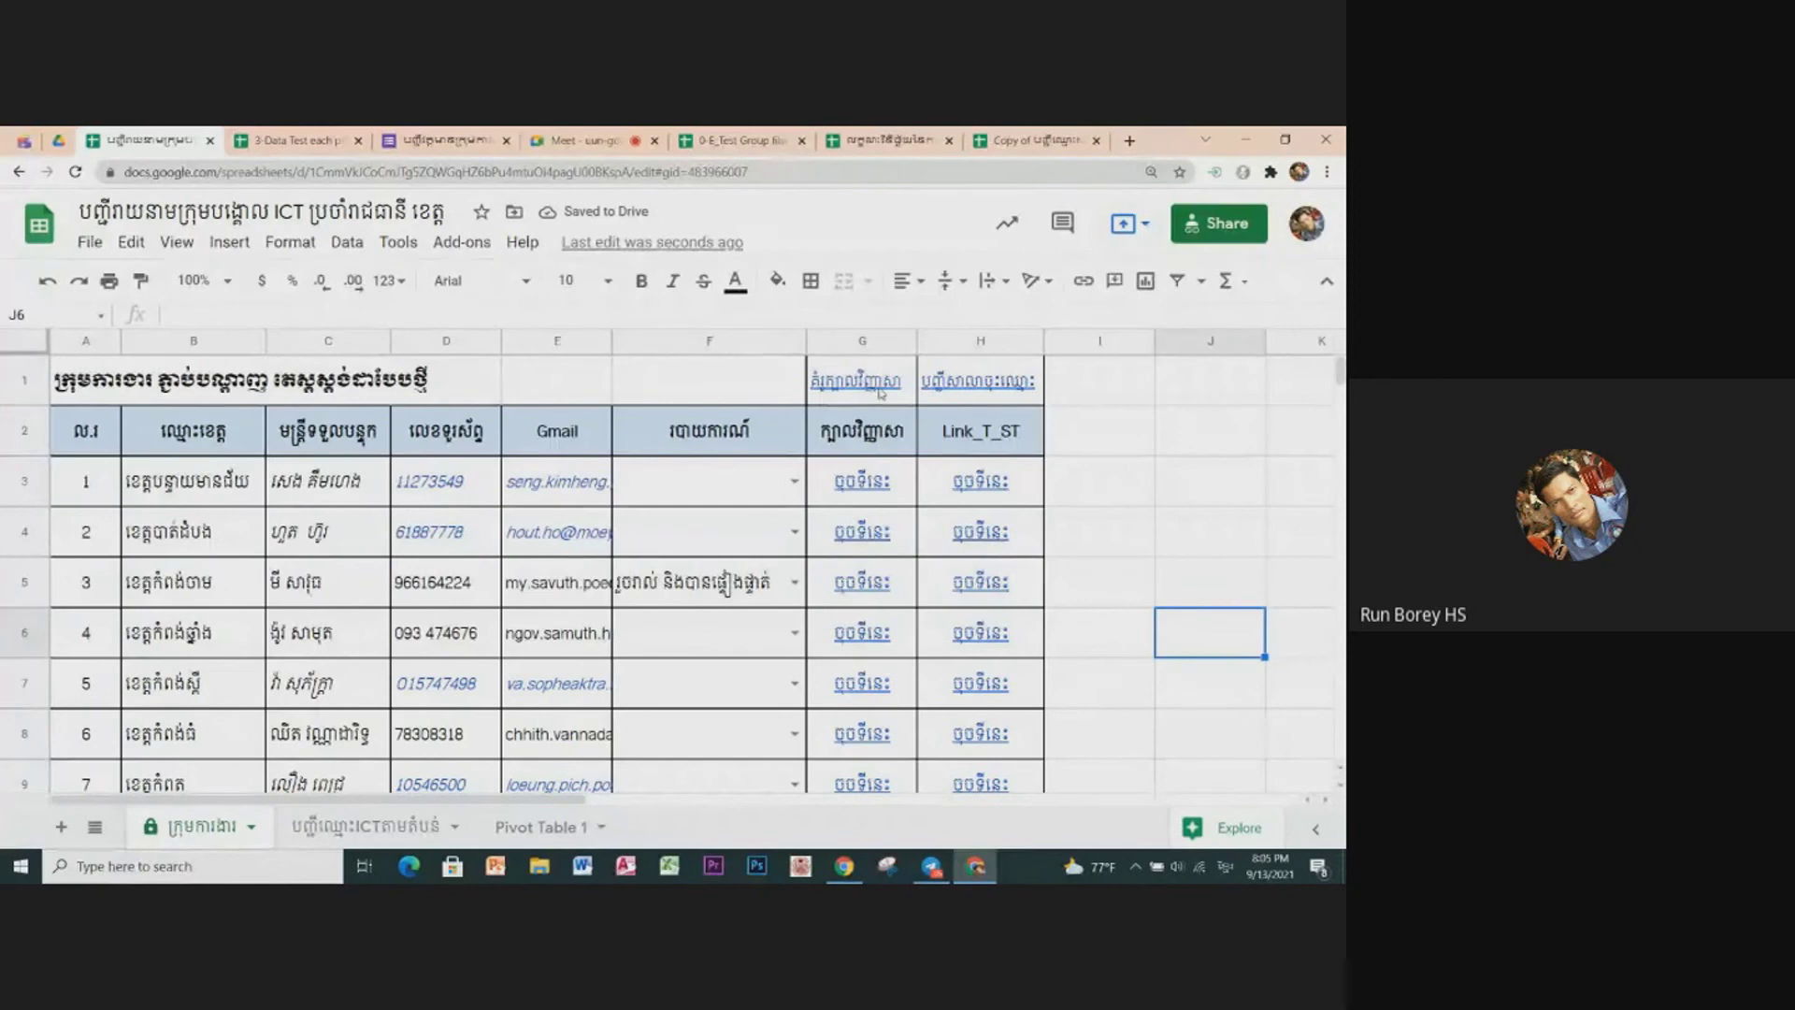
mouse_move(855, 380)
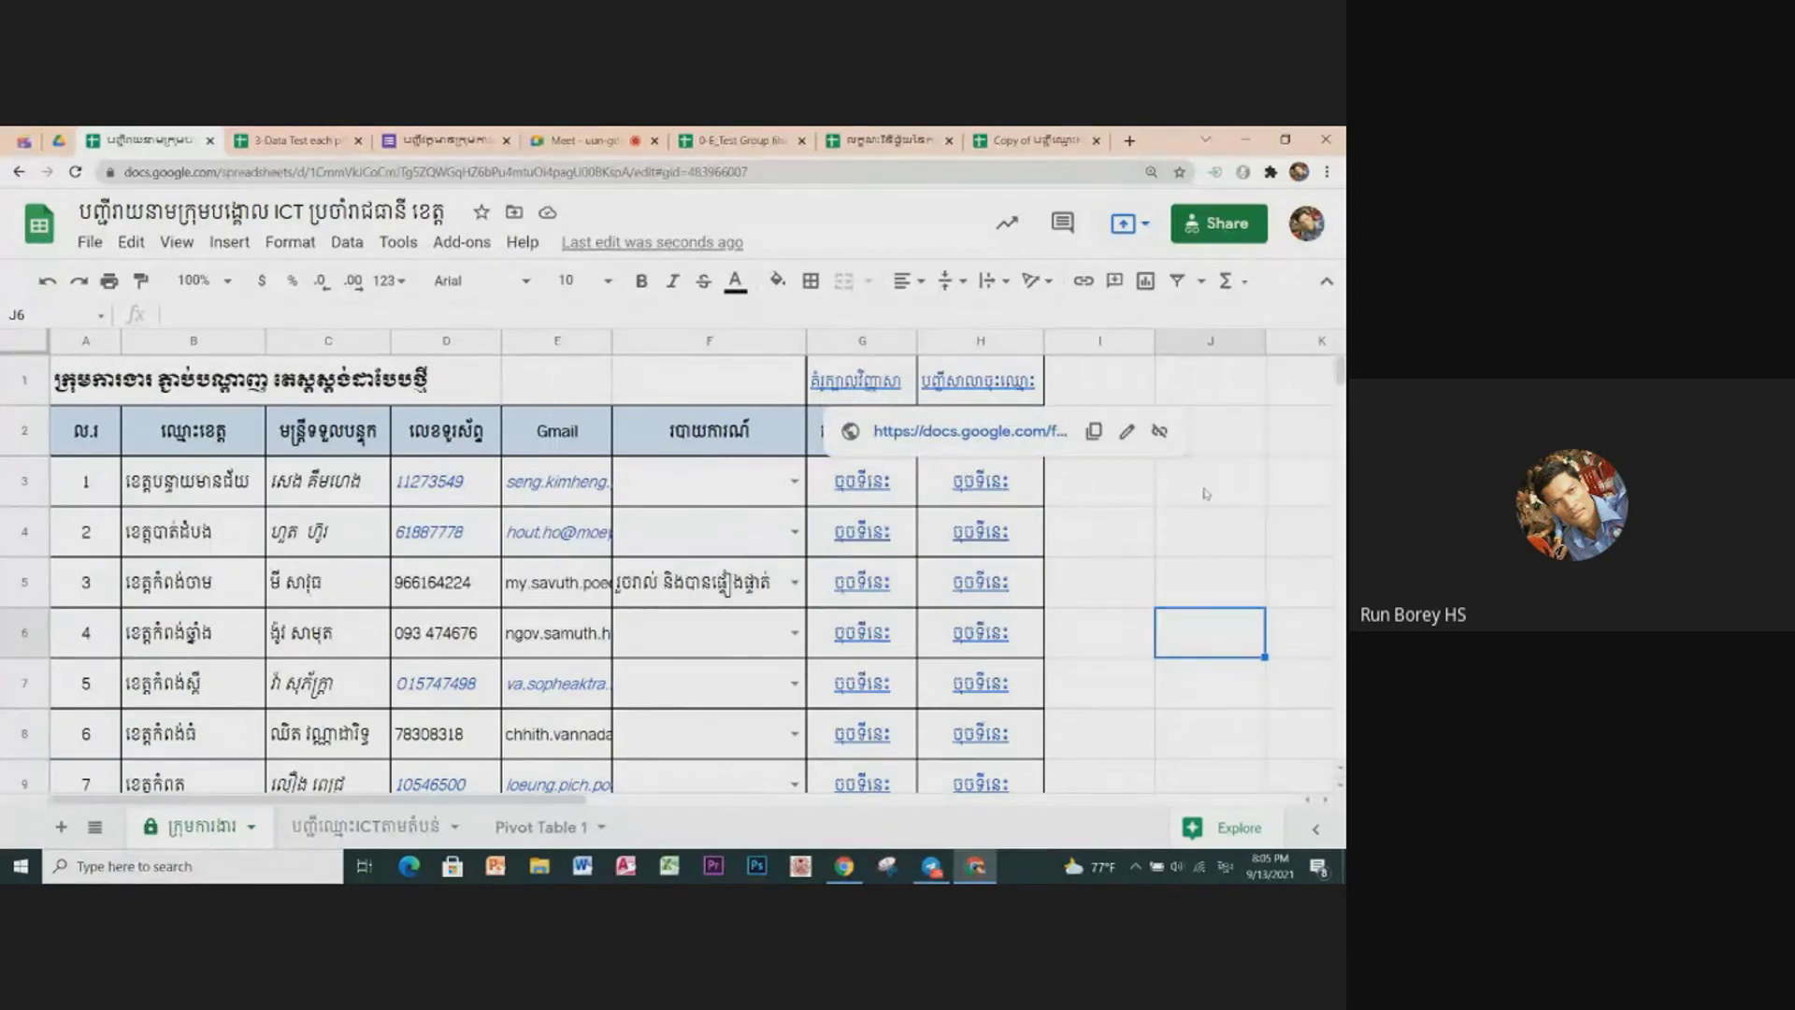
left_click(1221, 494)
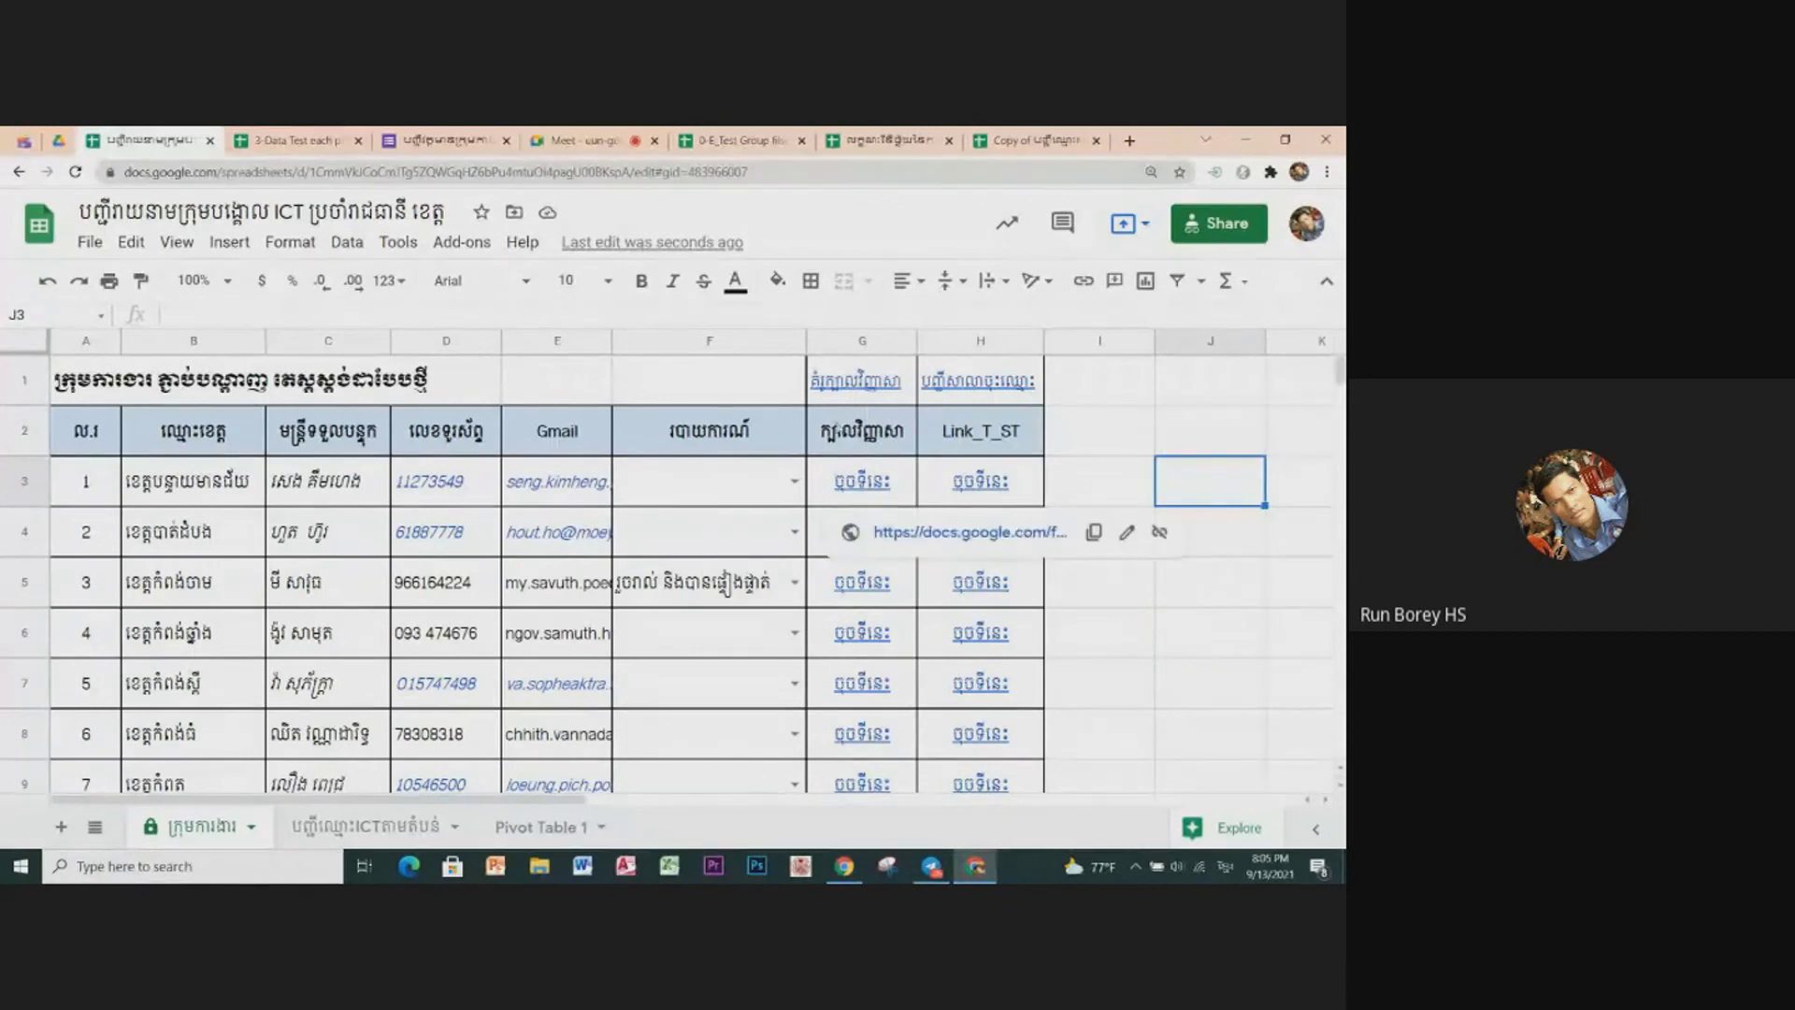
left_click(860, 391)
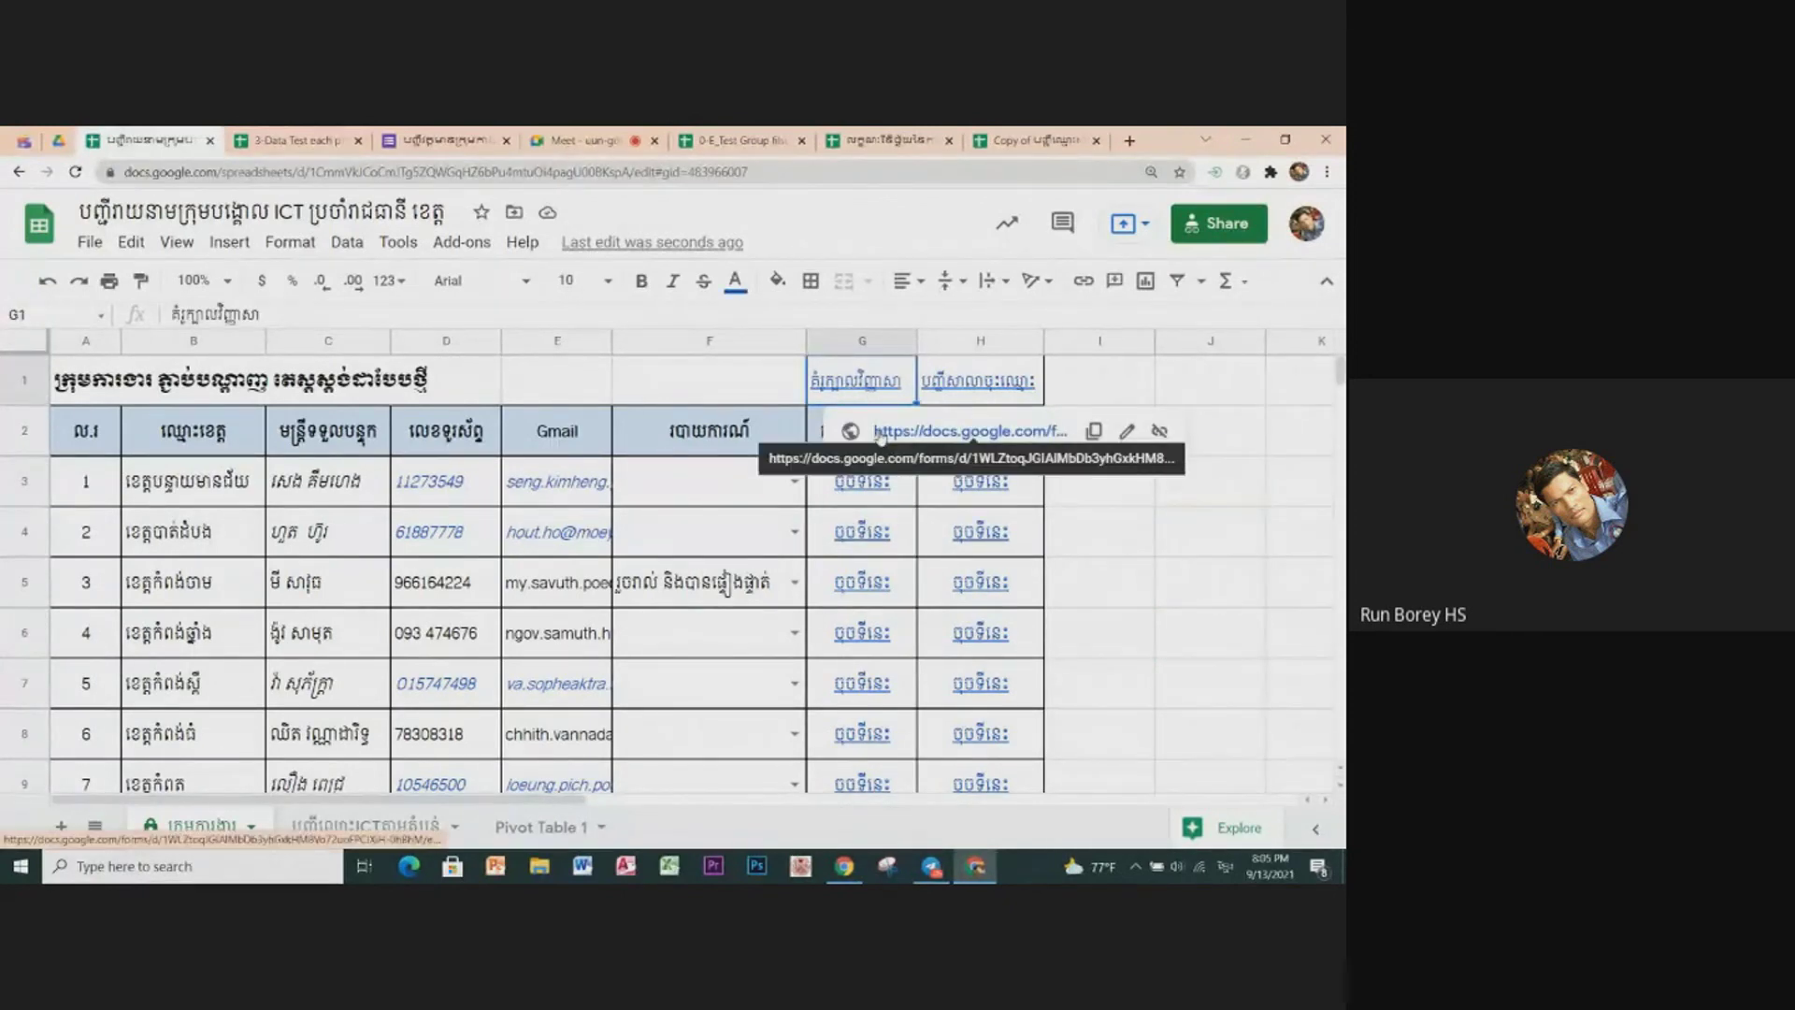
left_click(879, 431)
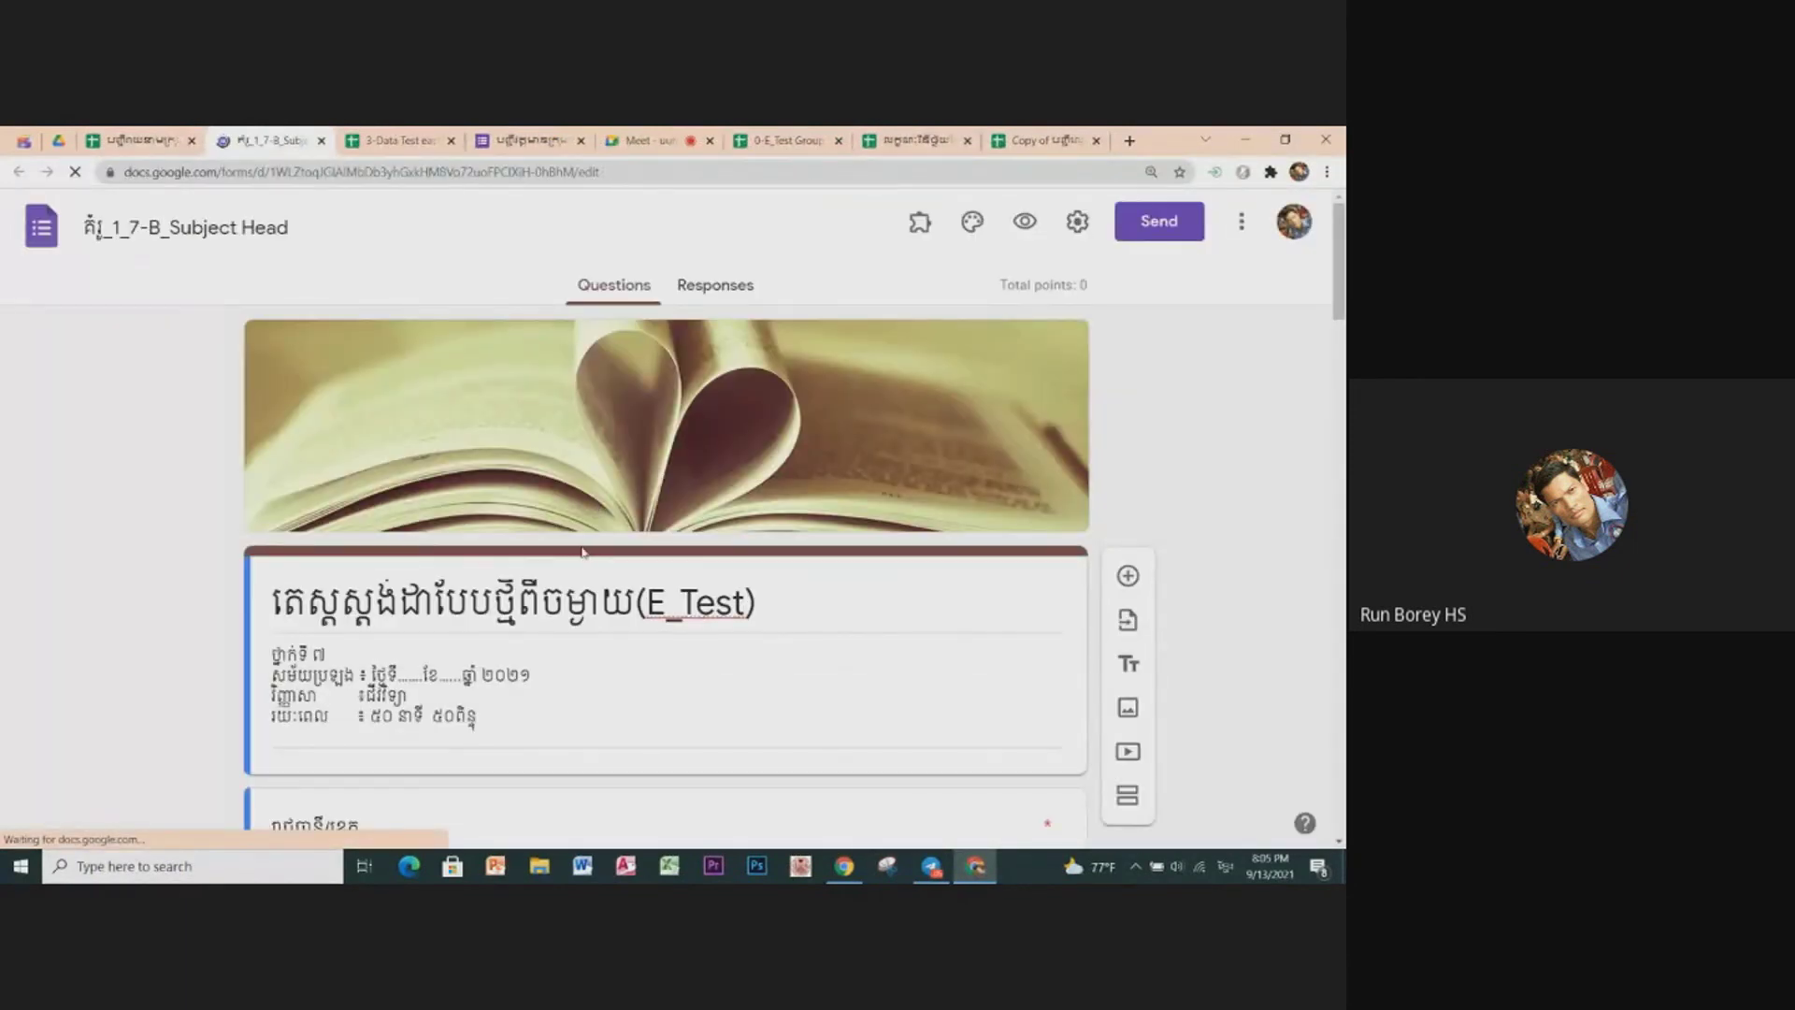
Step: Scroll through the Subject Head form's imported header questions down past the school list
scroll(581, 551, "down", 4)
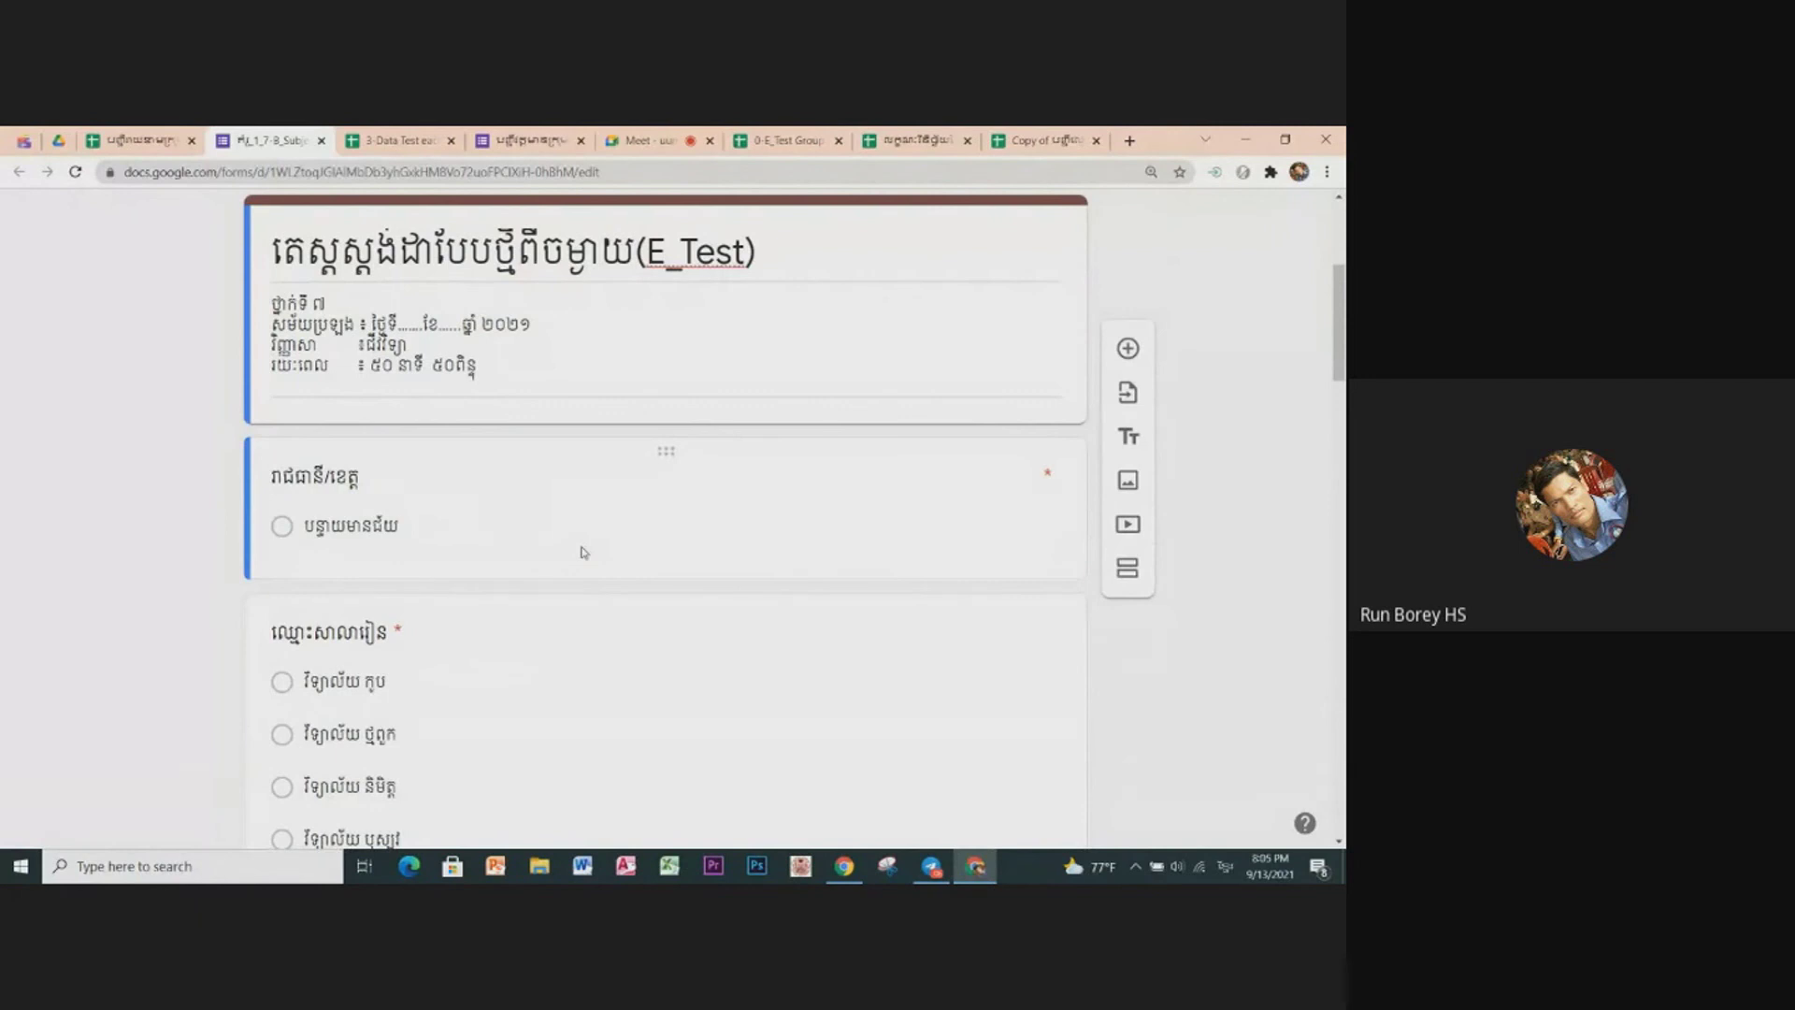
scroll(419, 522, "down", 1)
scroll(430, 510, "down", 1)
scroll(441, 489, "down", 1)
scroll(468, 505, "down", 1)
scroll(477, 511, "down", 4)
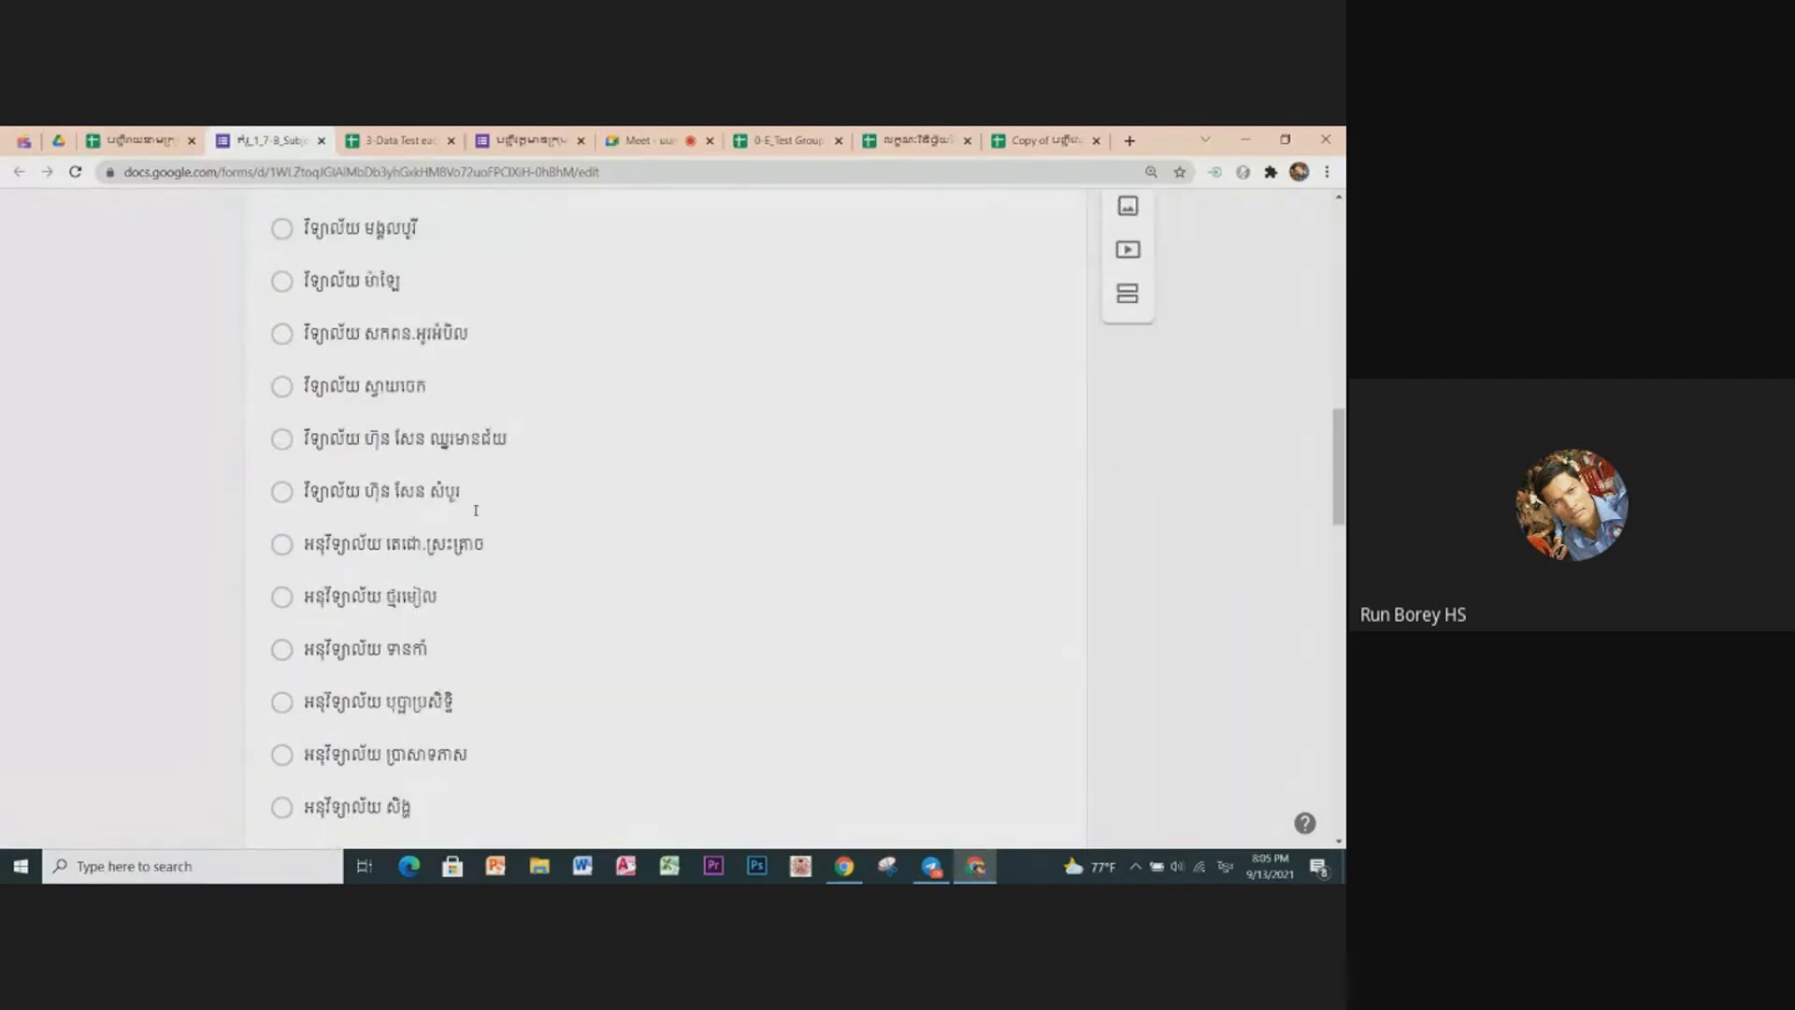
scroll(475, 510, "down", 4)
scroll(473, 509, "down", 4)
scroll(445, 430, "up", 1)
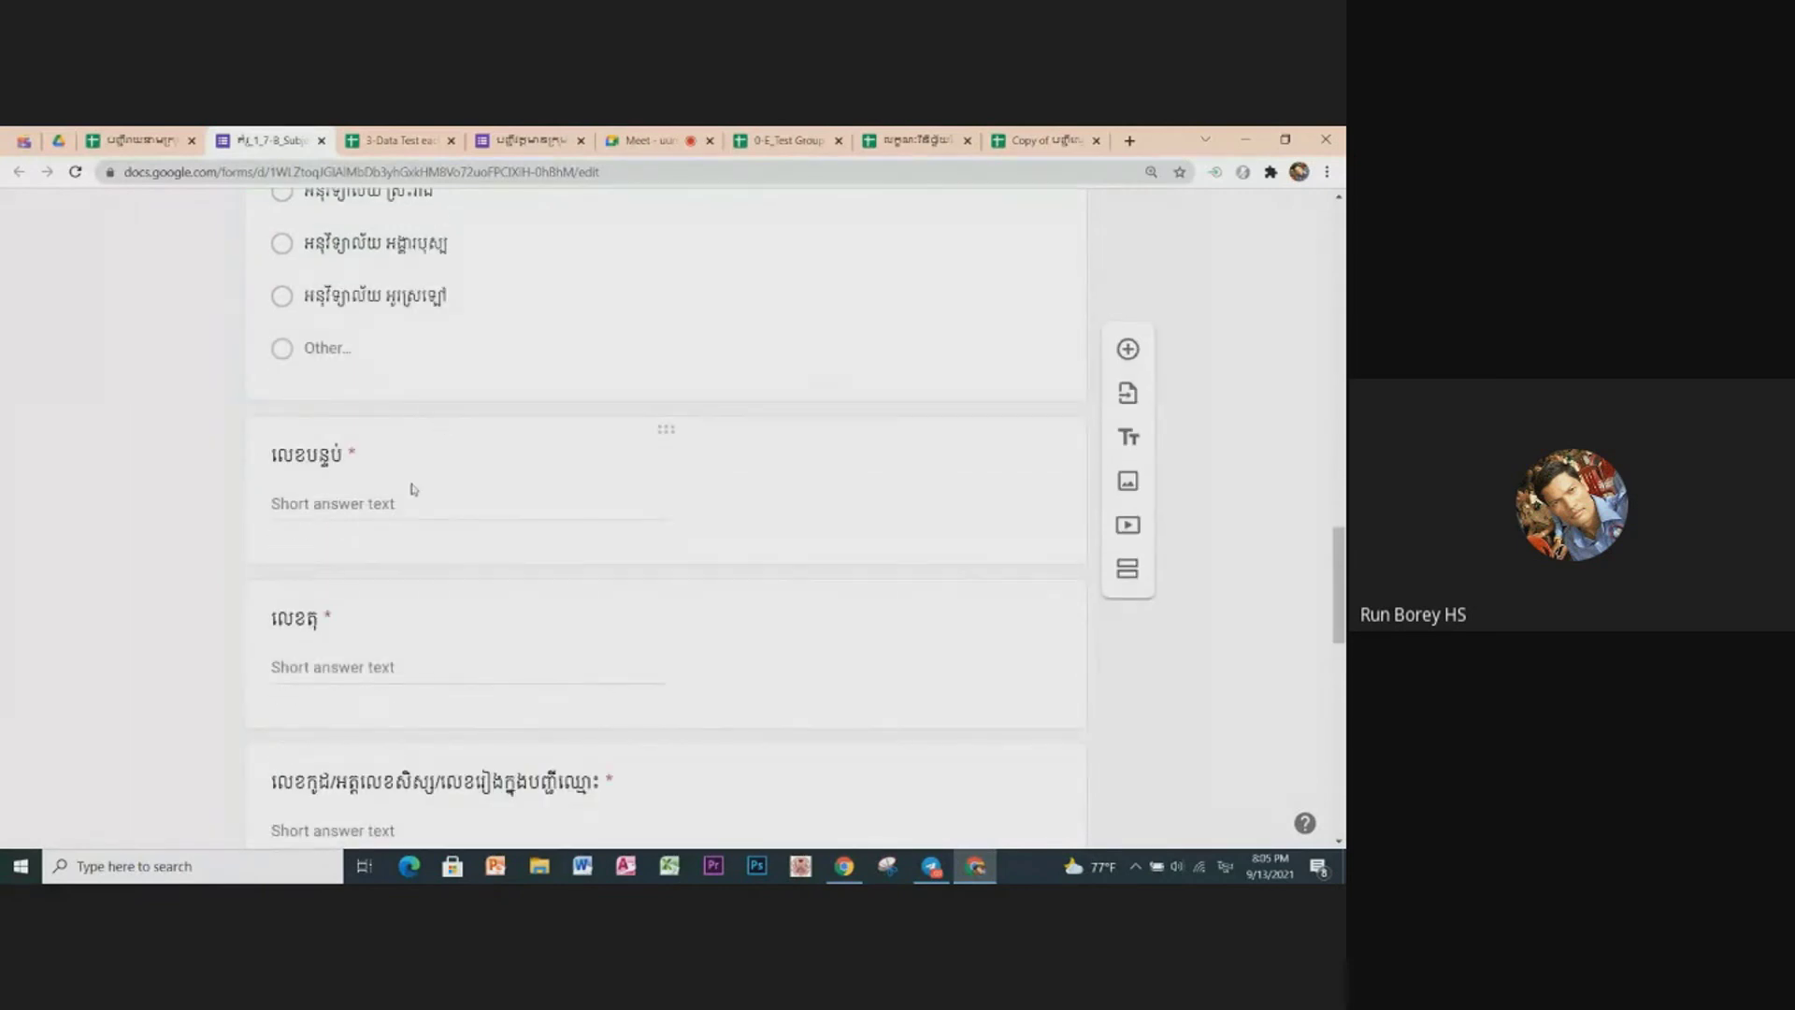
scroll(425, 652, "down", 1)
scroll(423, 653, "down", 1)
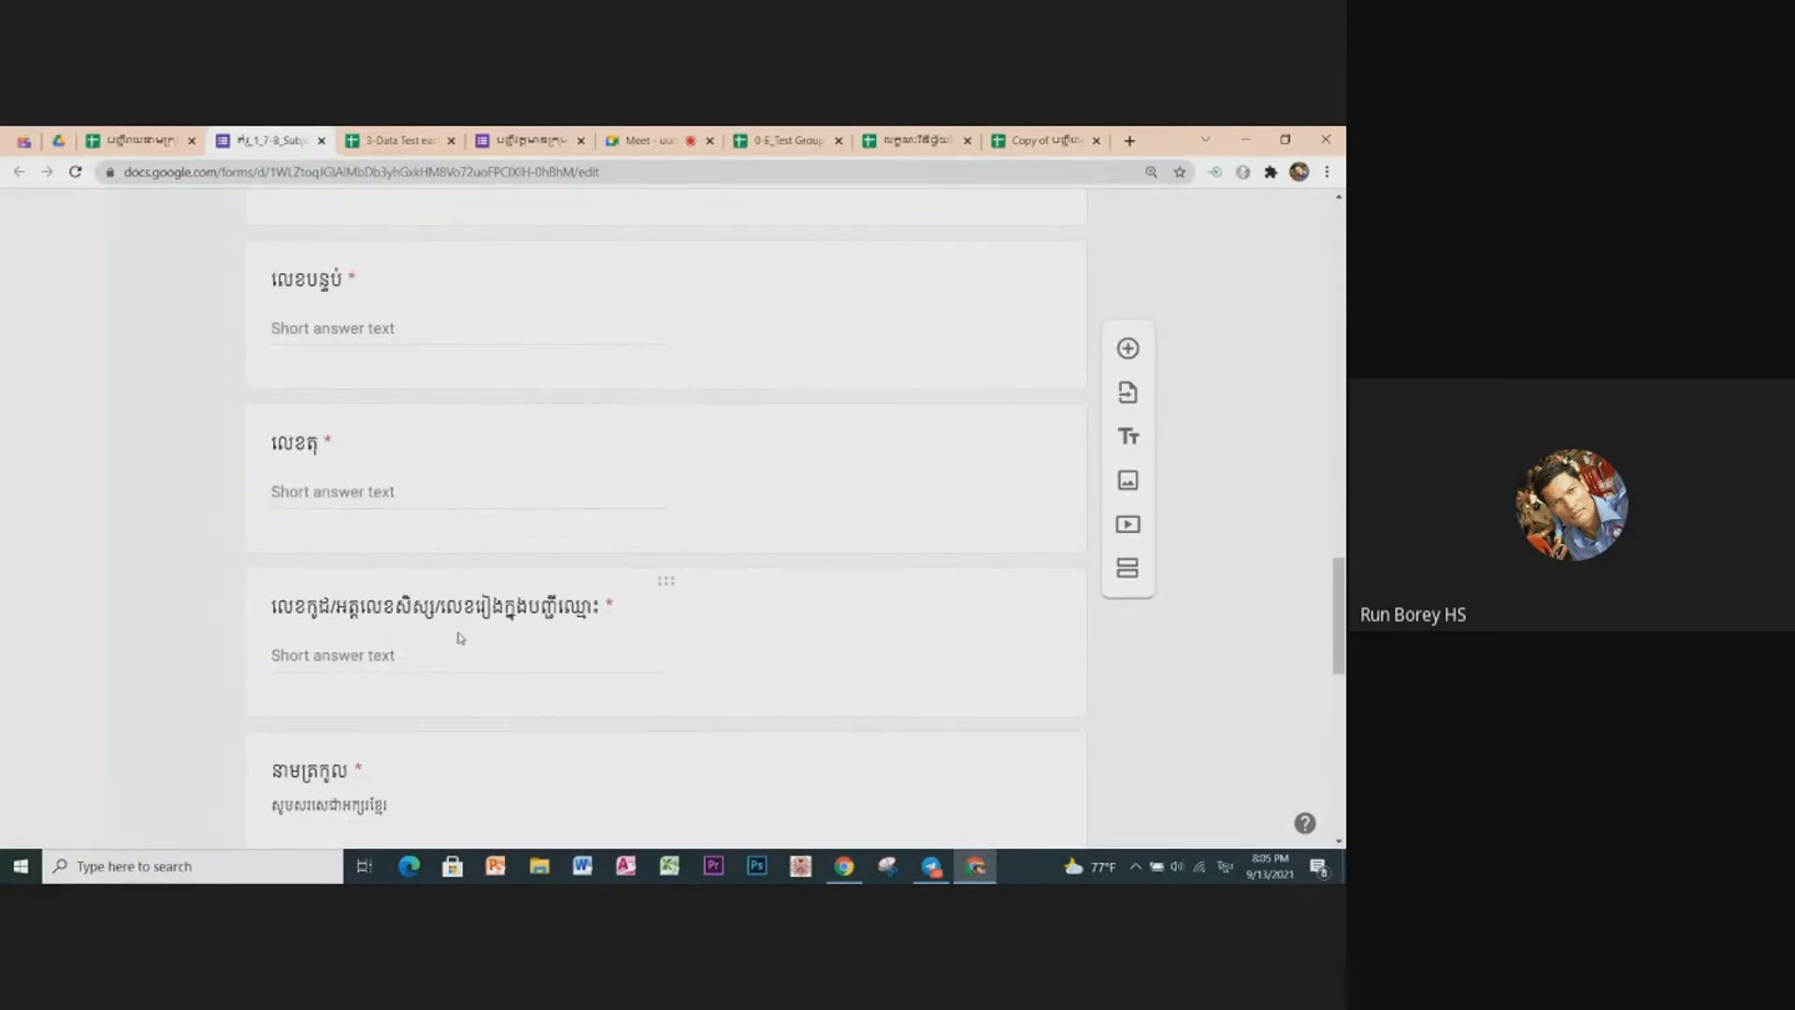
scroll(458, 637, "down", 2)
scroll(459, 632, "down", 1)
scroll(458, 630, "down", 1)
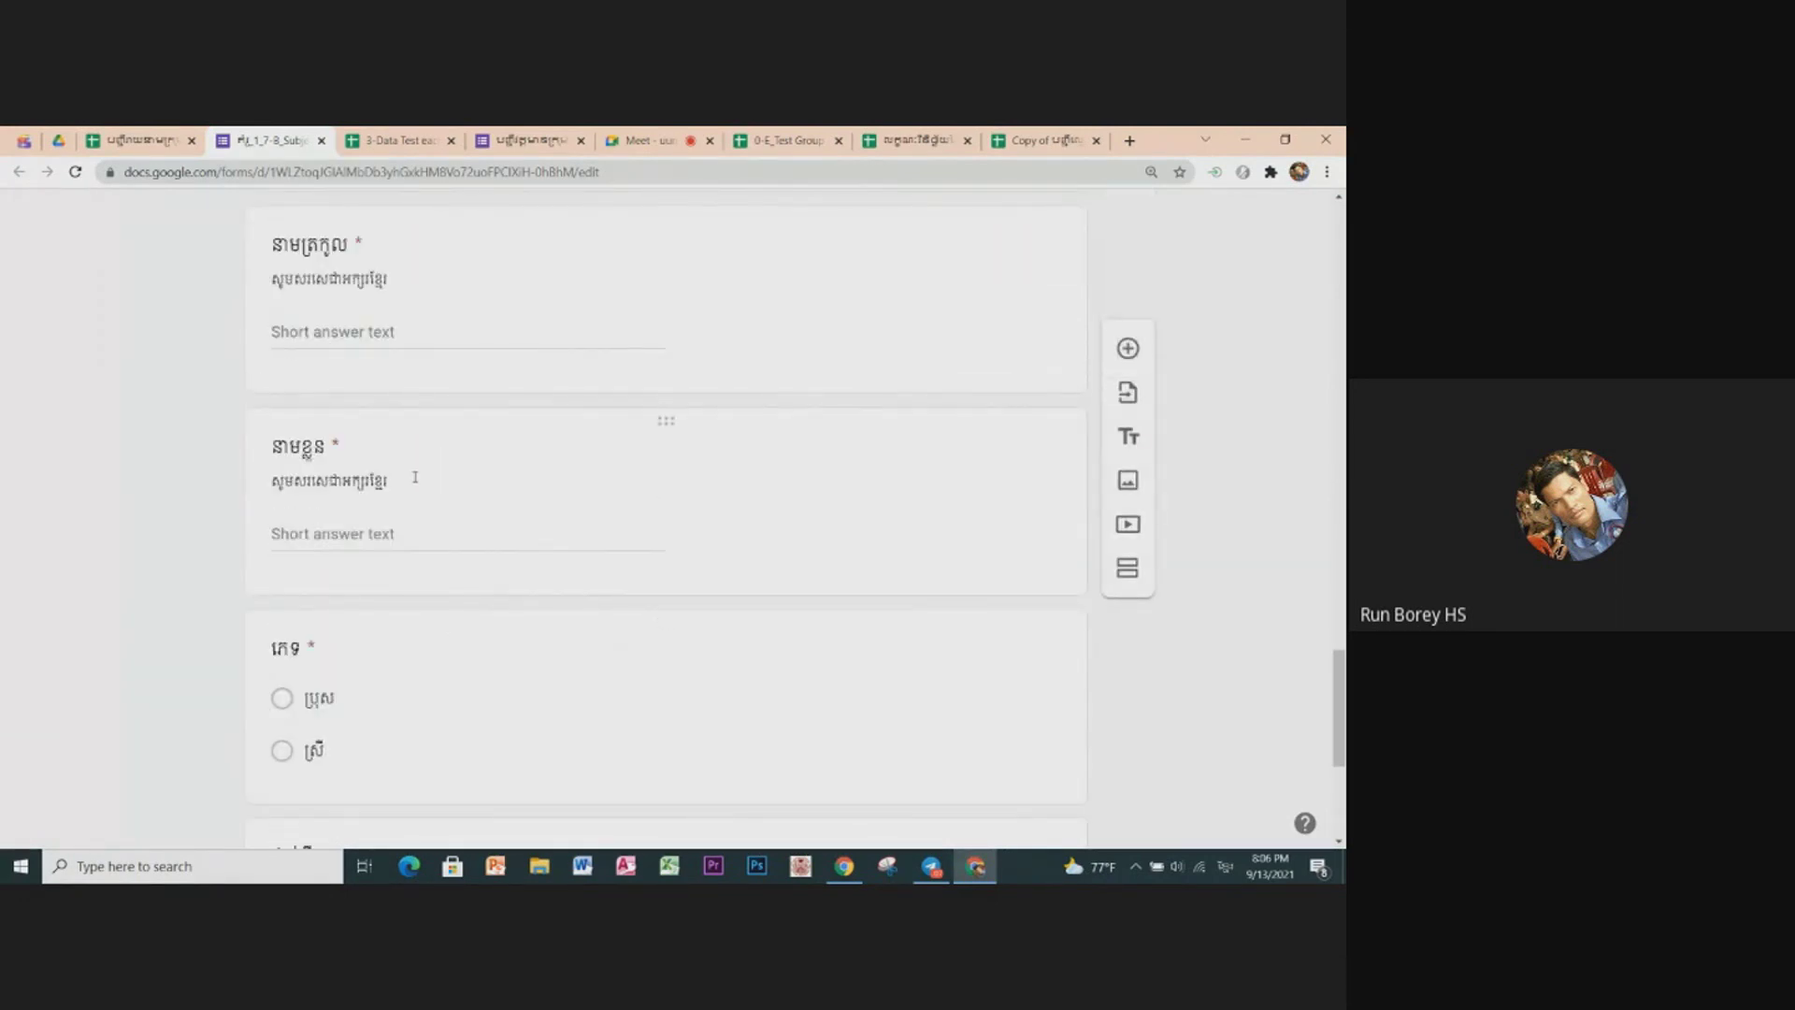
scroll(420, 680, "down", 1)
scroll(420, 680, "down", 1)
scroll(417, 655, "down", 1)
scroll(417, 629, "down", 1)
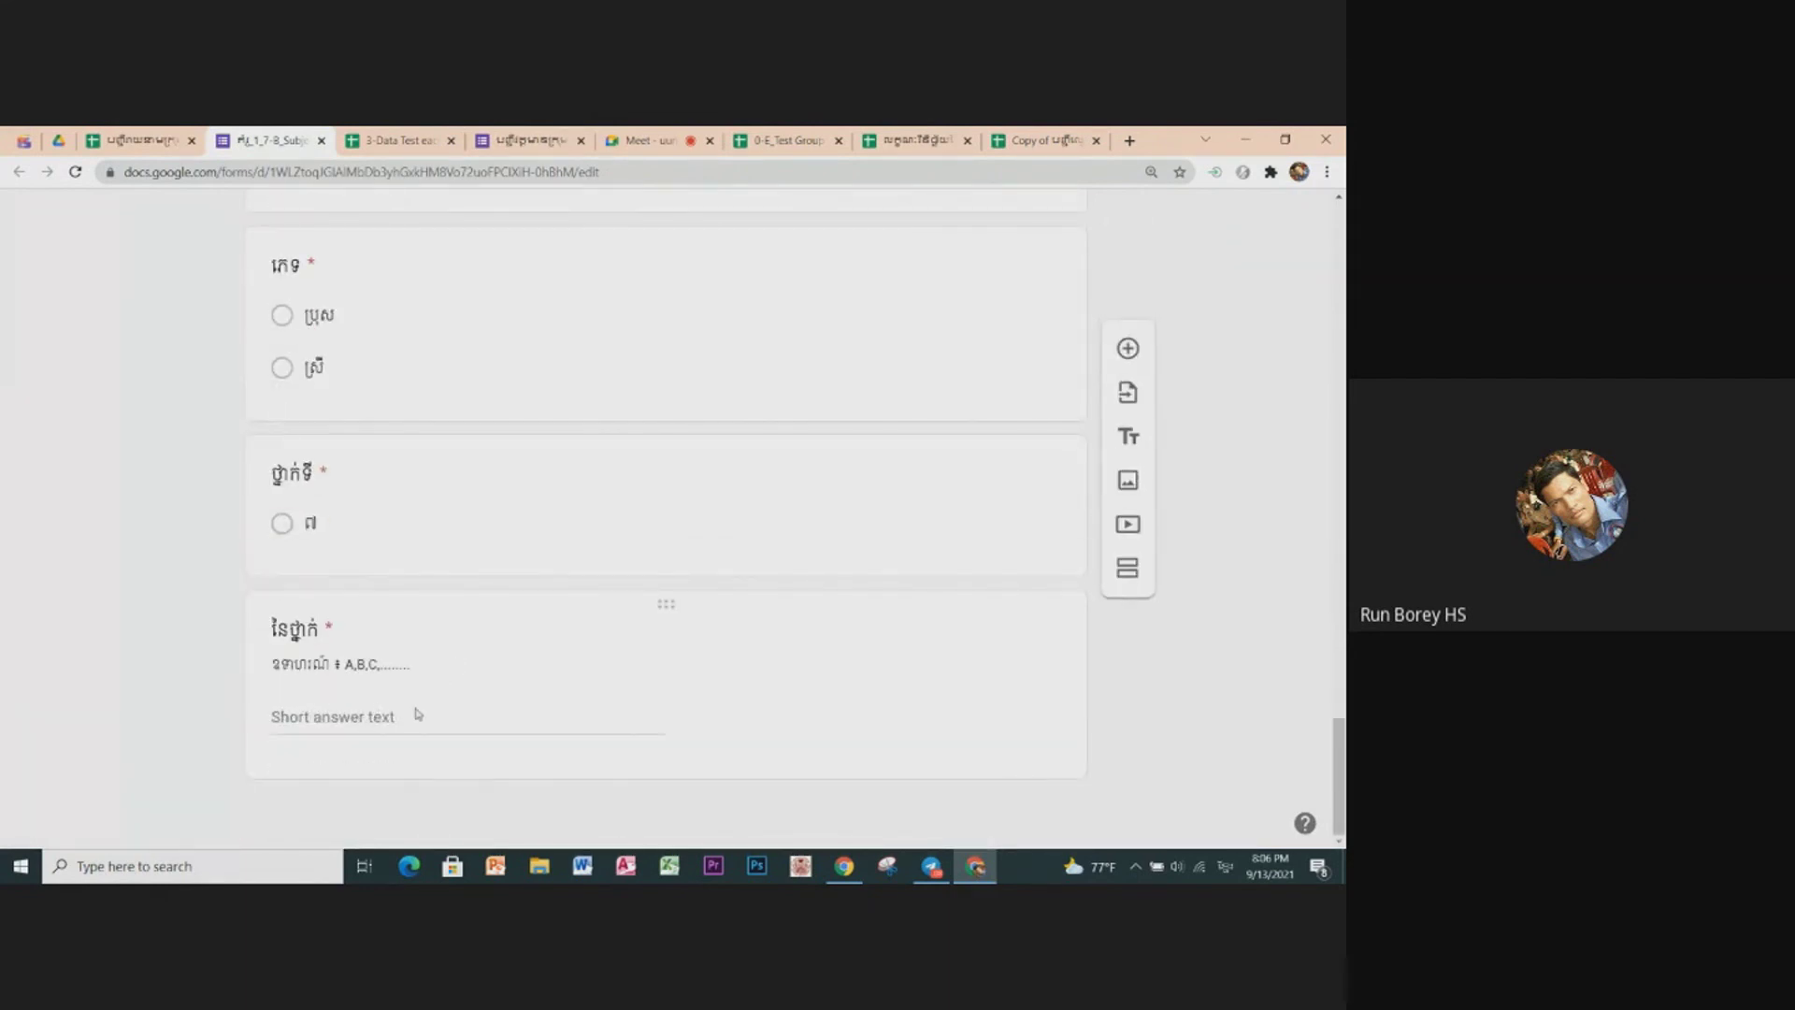
scroll(418, 714, "up", 5)
scroll(433, 665, "up", 10)
scroll(442, 654, "up", 5)
scroll(442, 650, "up", 5)
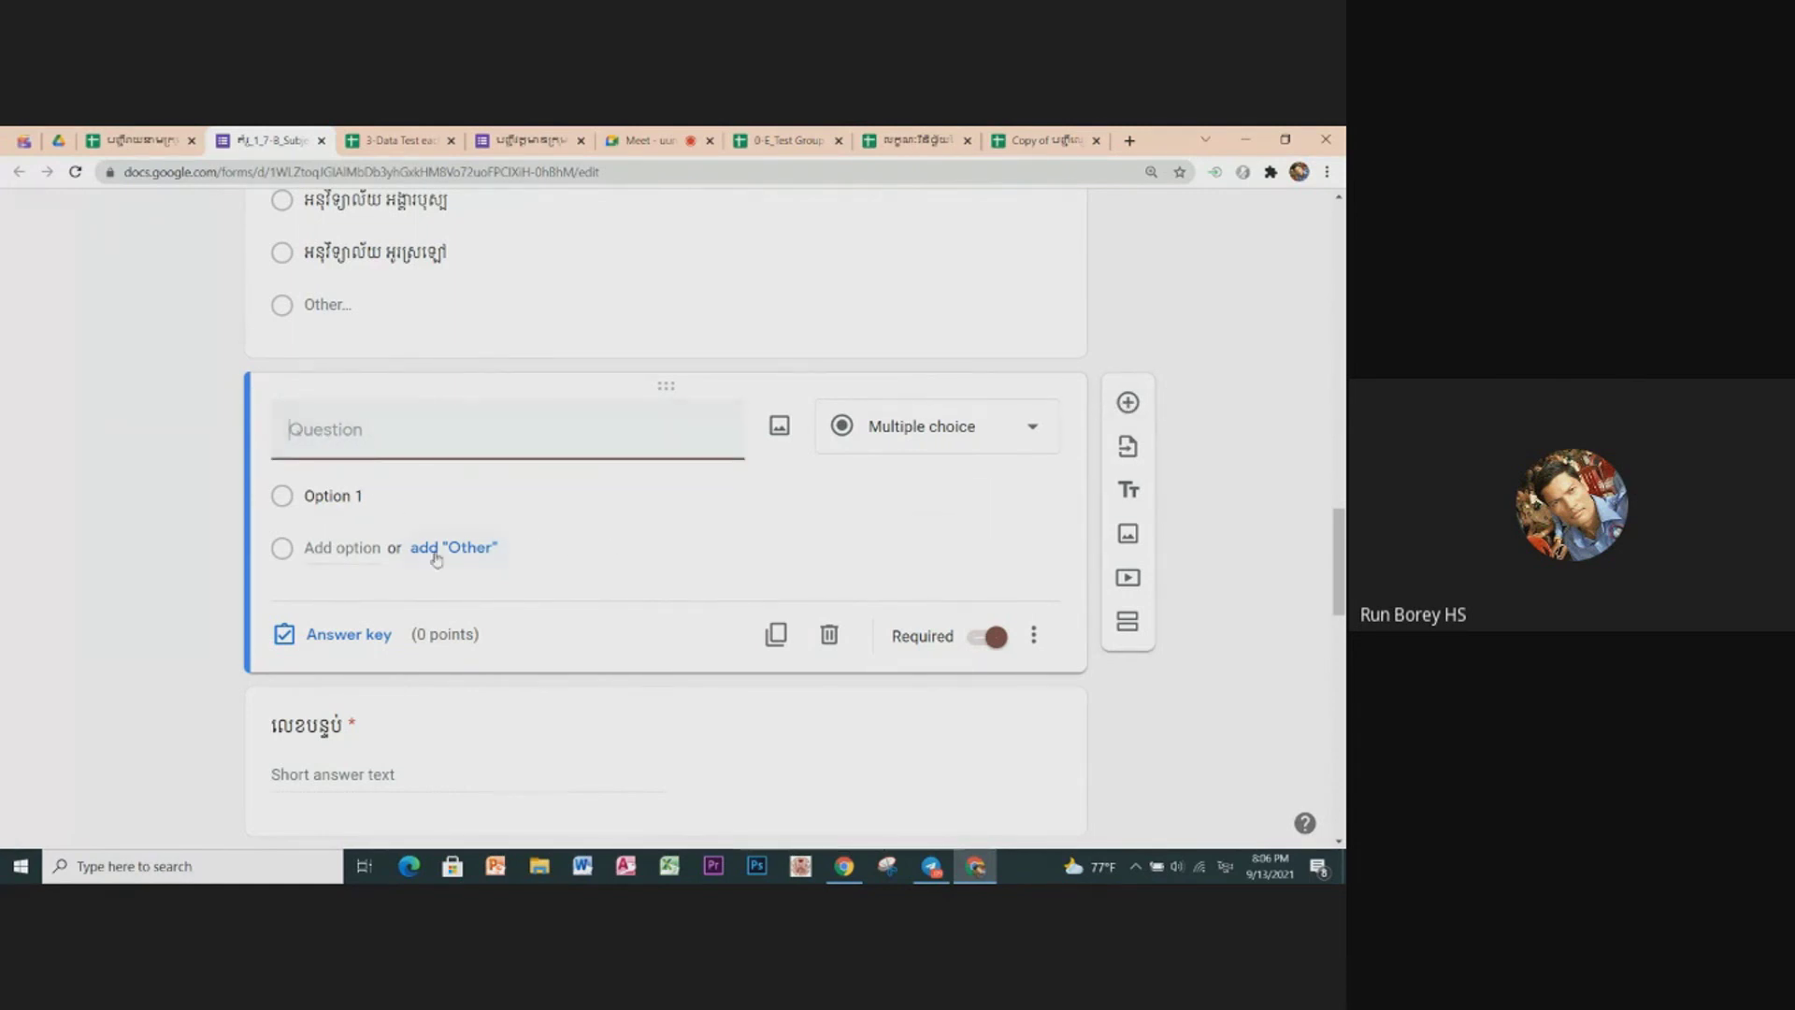
Step: Delete the blank multiple-choice question sitting below the school-choice question
left_click(397, 500)
left_click(701, 590)
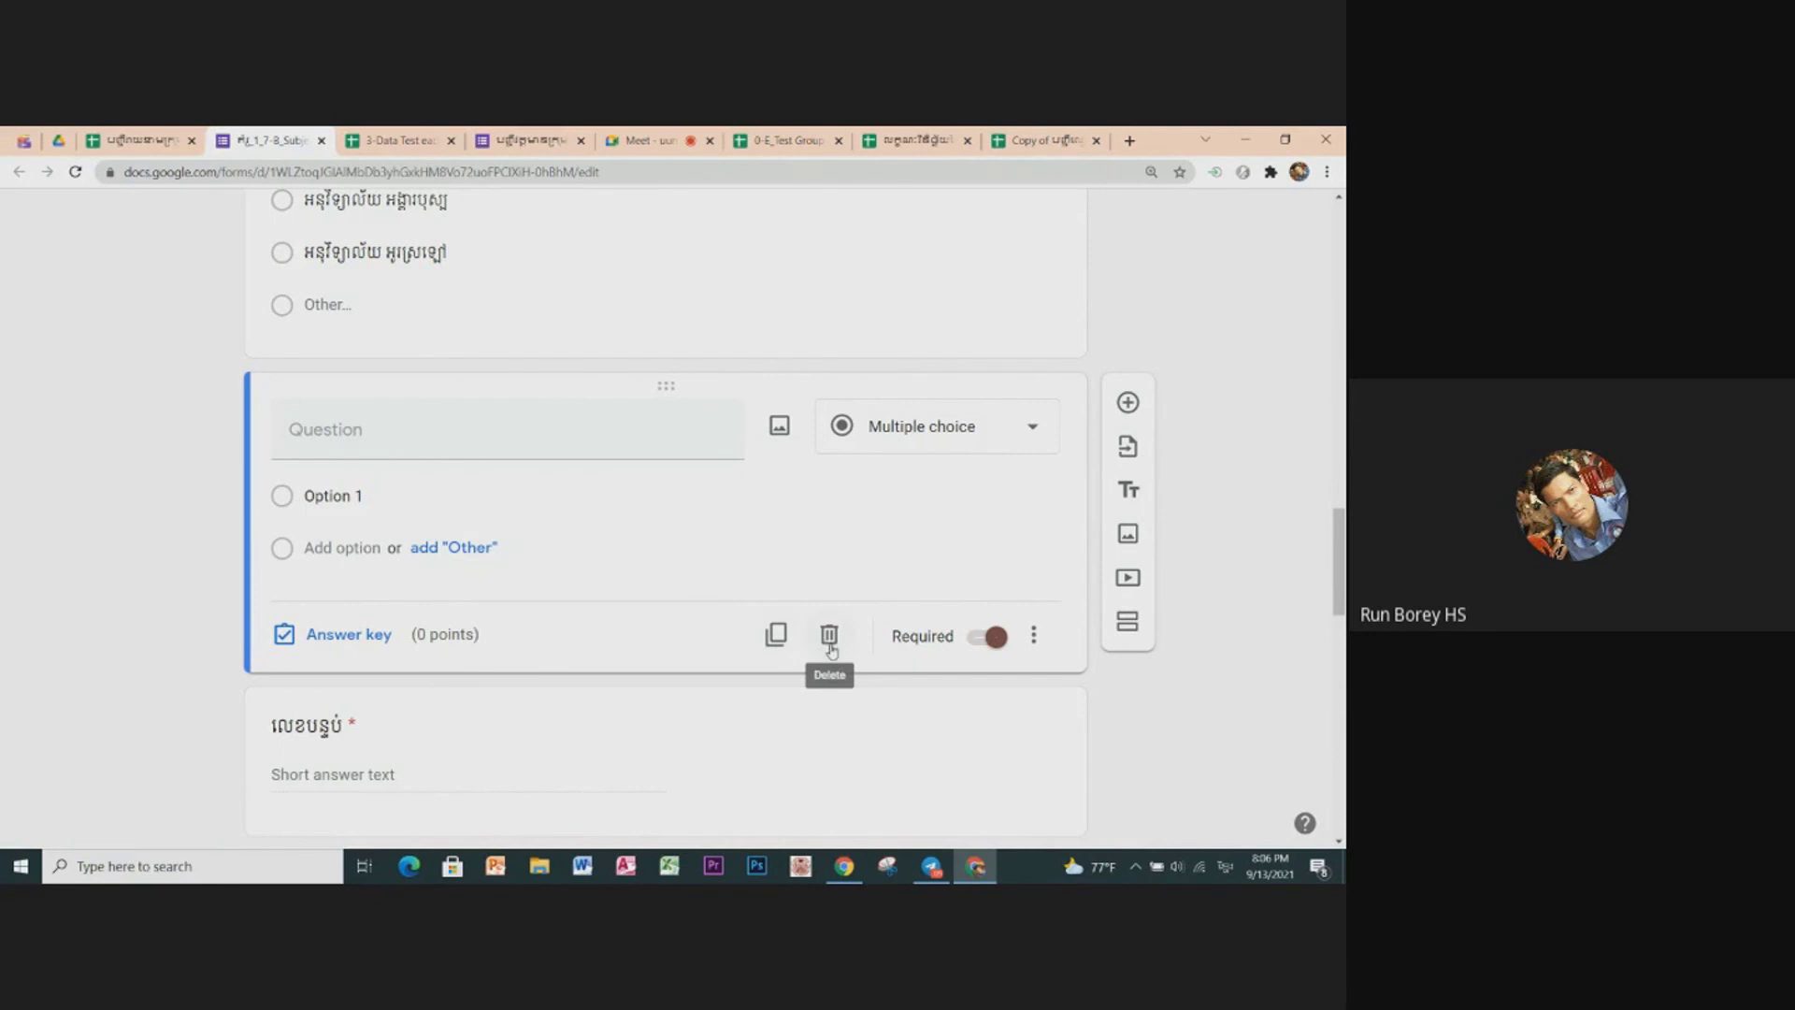
left_click(566, 516)
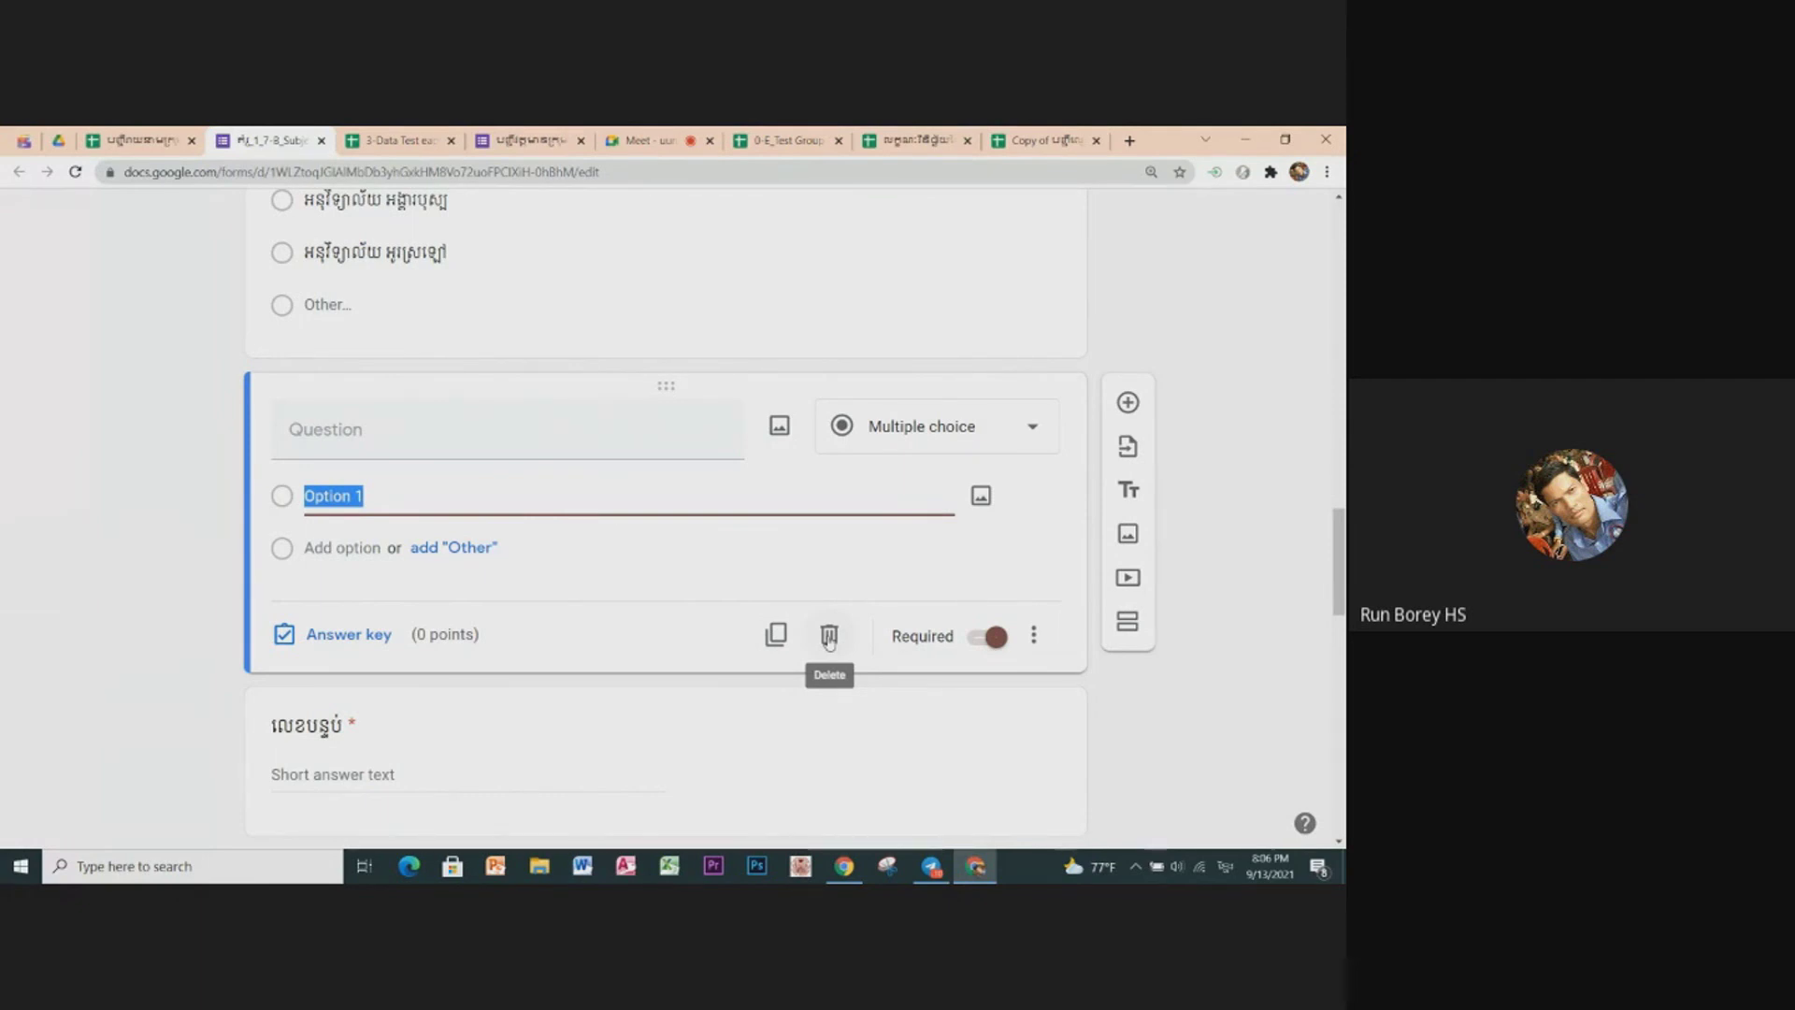
left_click(829, 636)
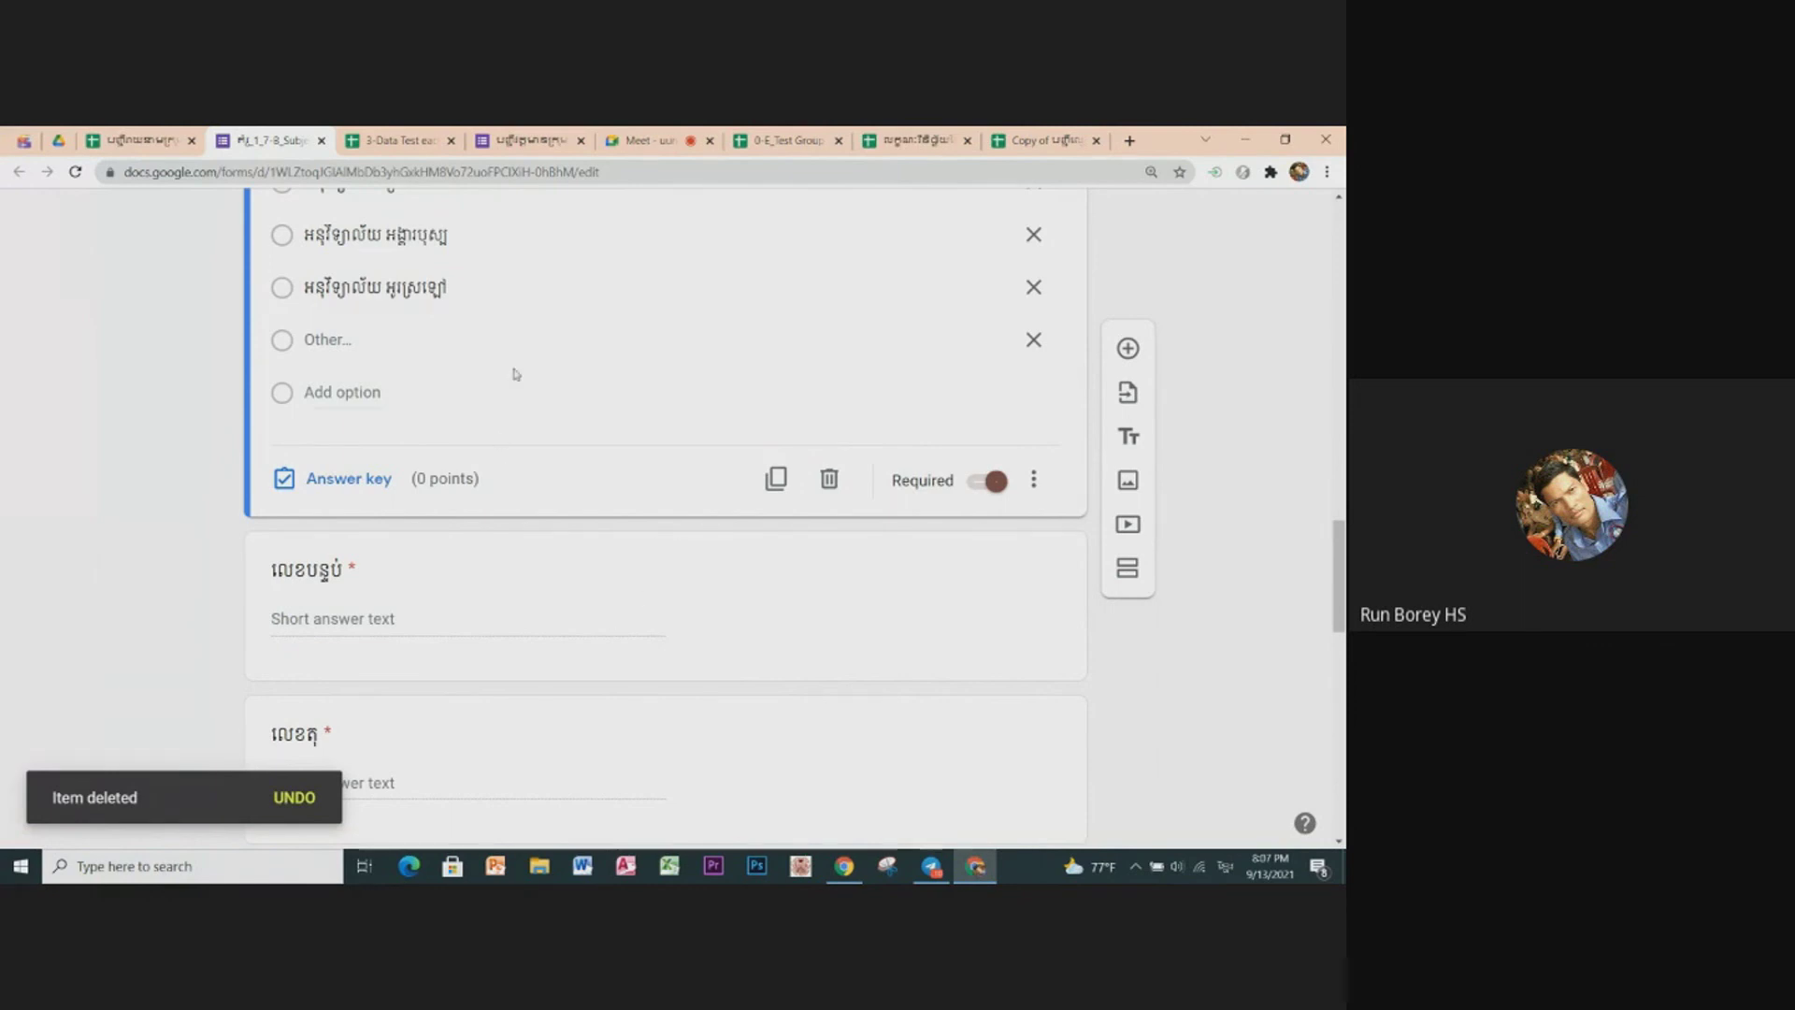
scroll(518, 355, "down", 1)
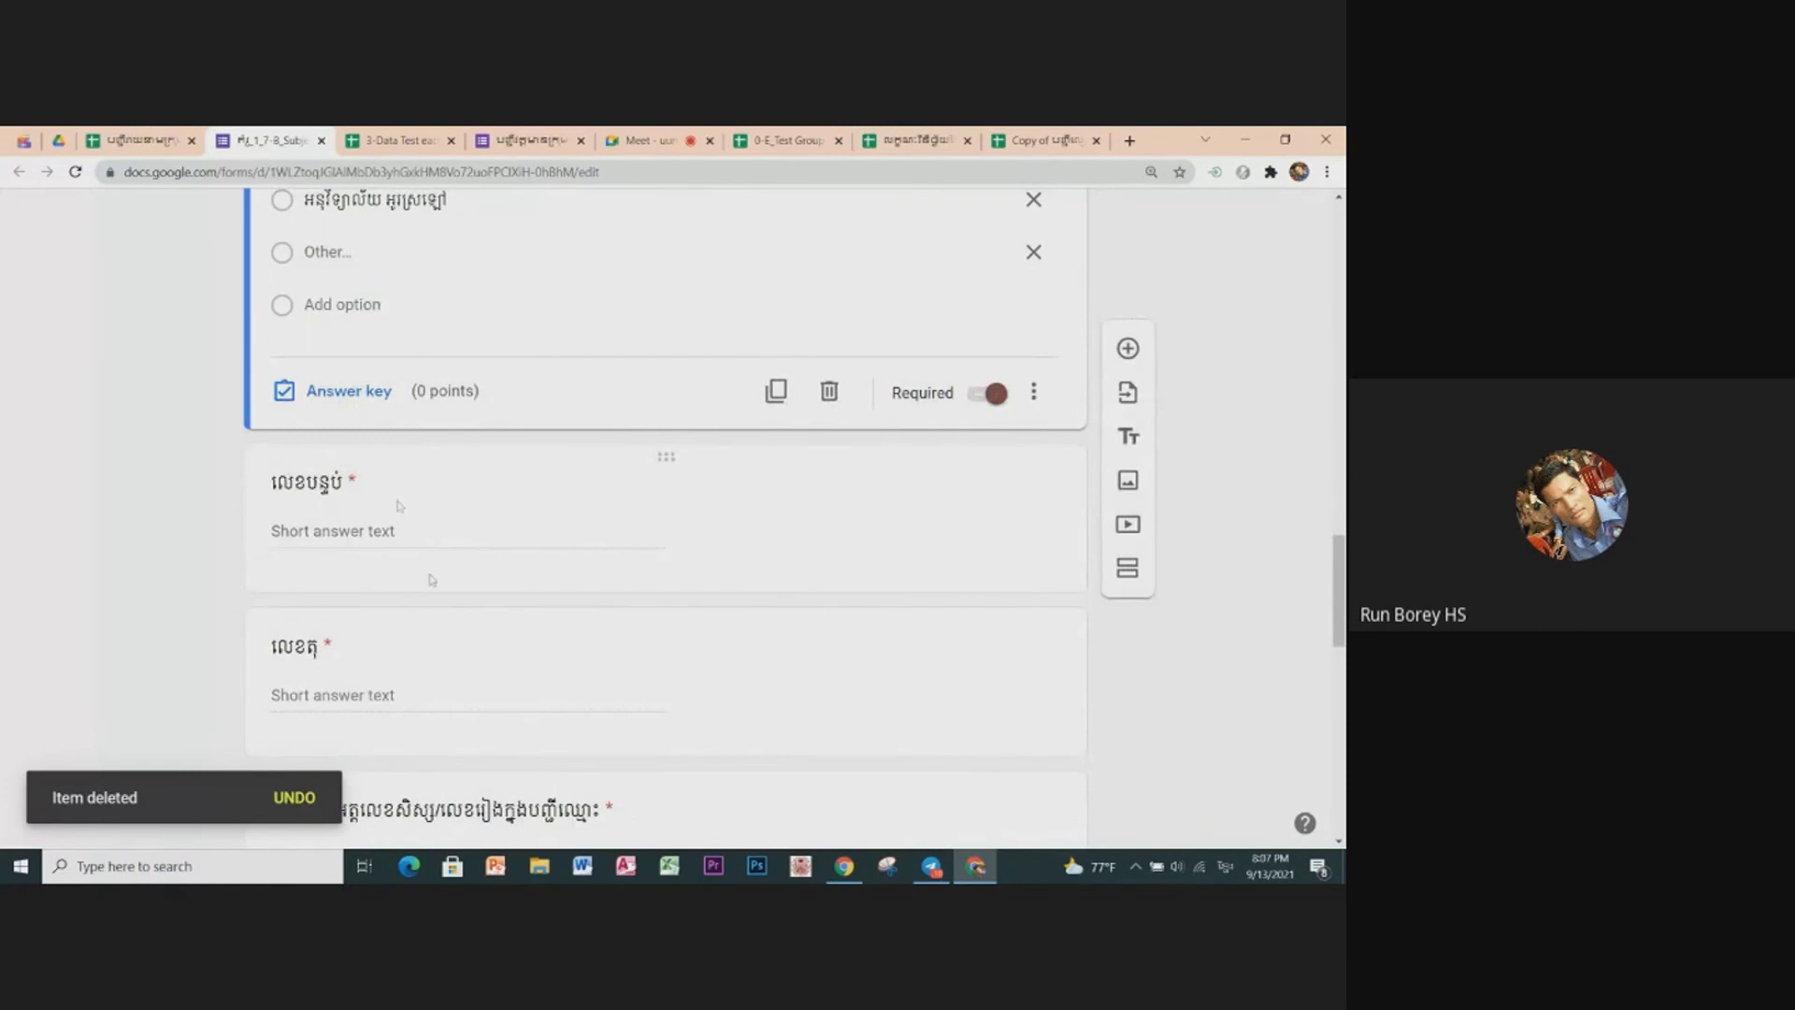
Step: Review the questions in the '1_7-B_Subject Head' form from top to bottom
scroll(441, 654, "up", 10)
scroll(443, 651, "down", 2)
scroll(443, 651, "down", 1)
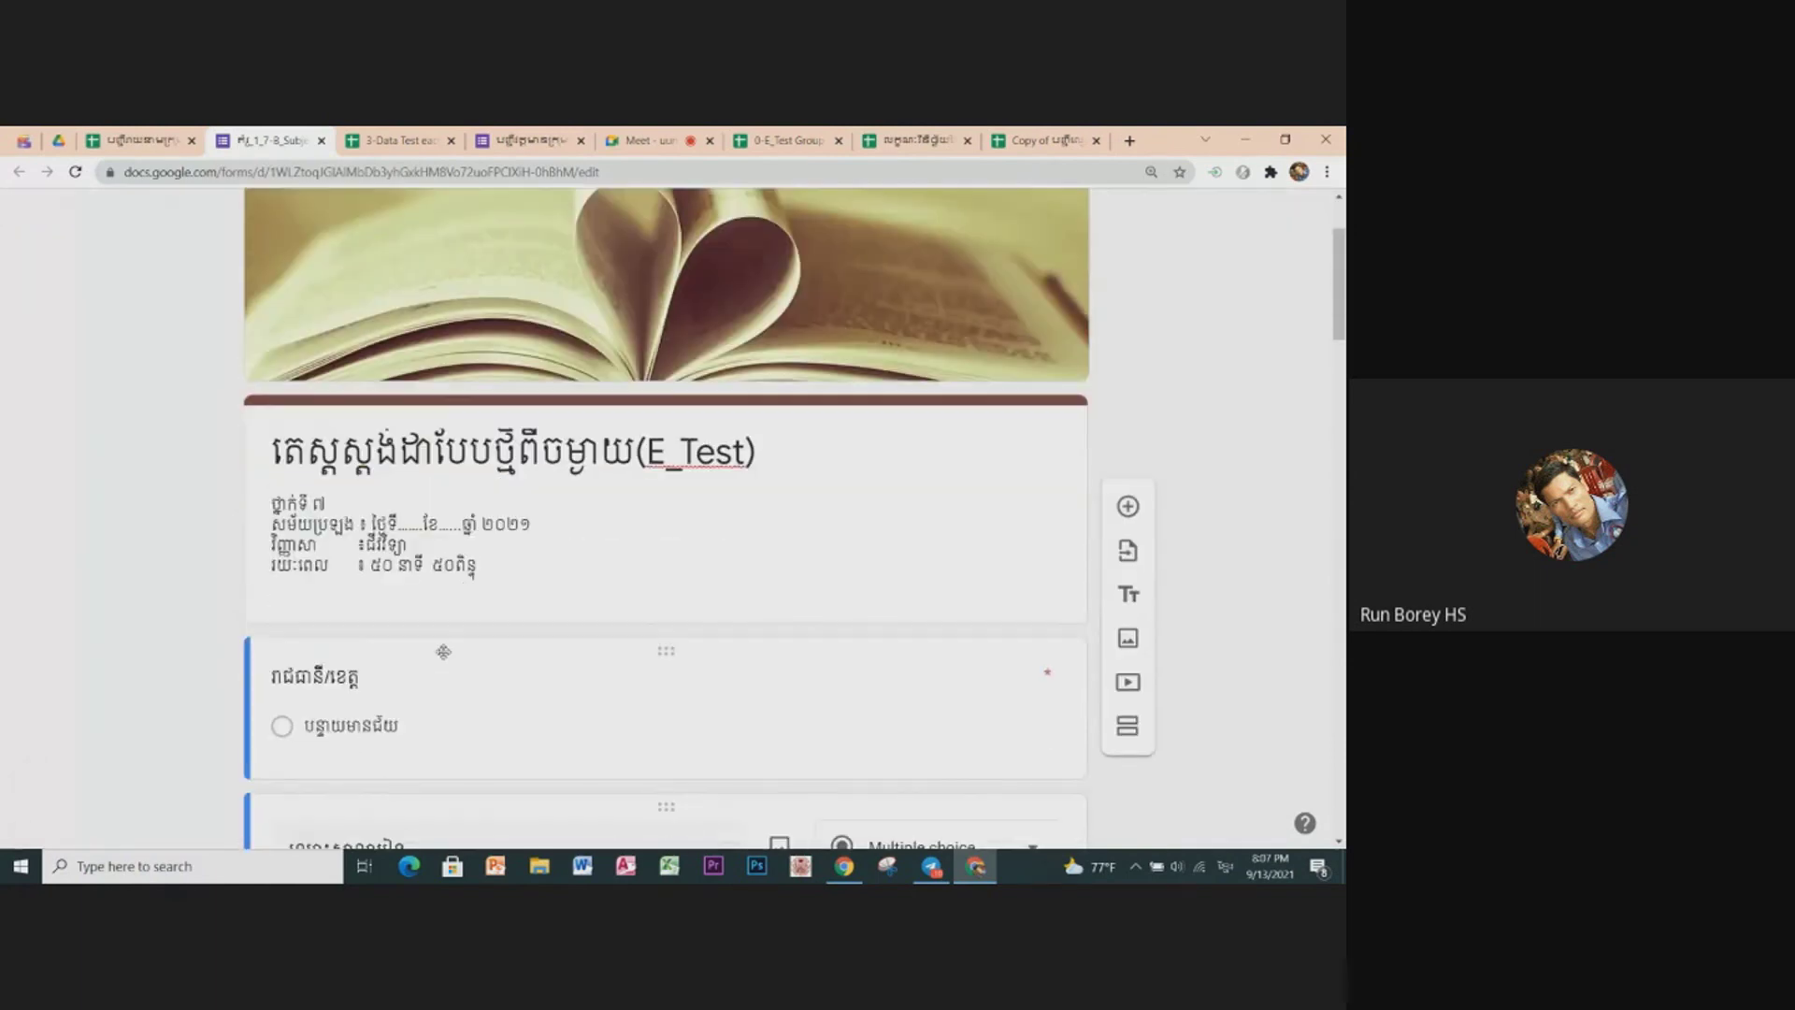
scroll(449, 636, "down", 2)
scroll(462, 602, "up", 1)
scroll(462, 603, "down", 5)
scroll(464, 602, "down", 3)
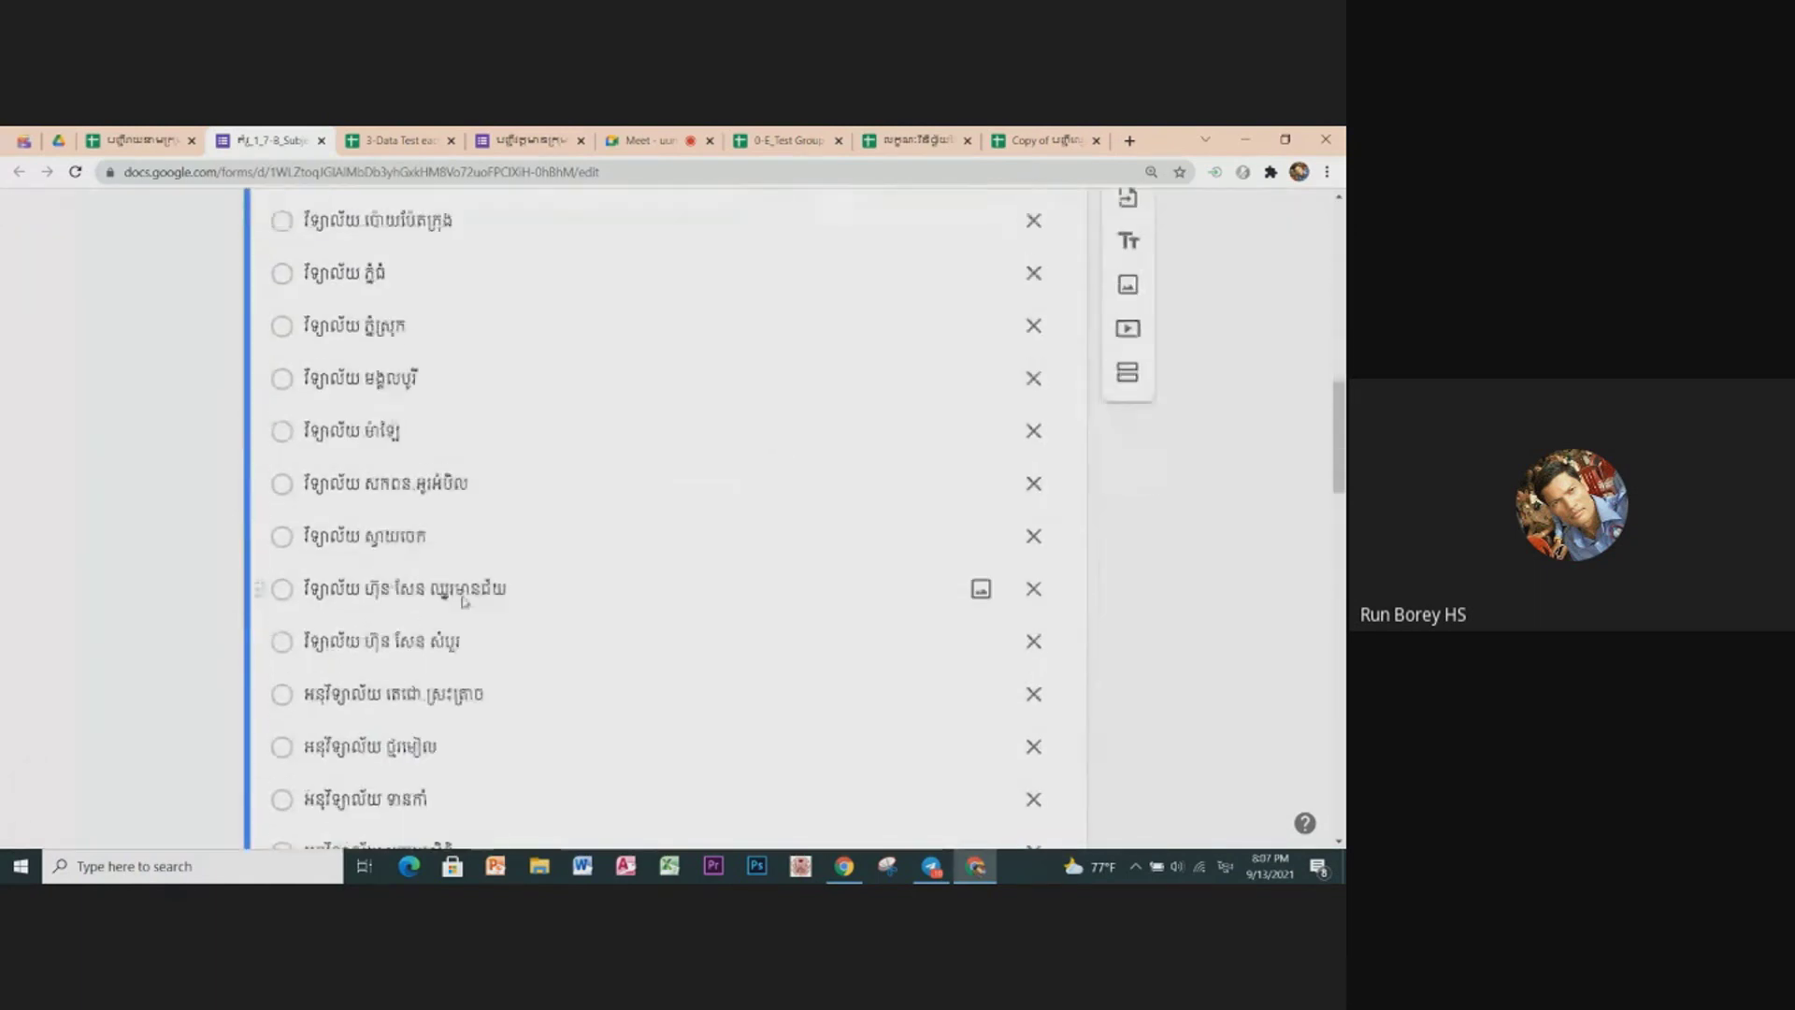
scroll(462, 601, "down", 10)
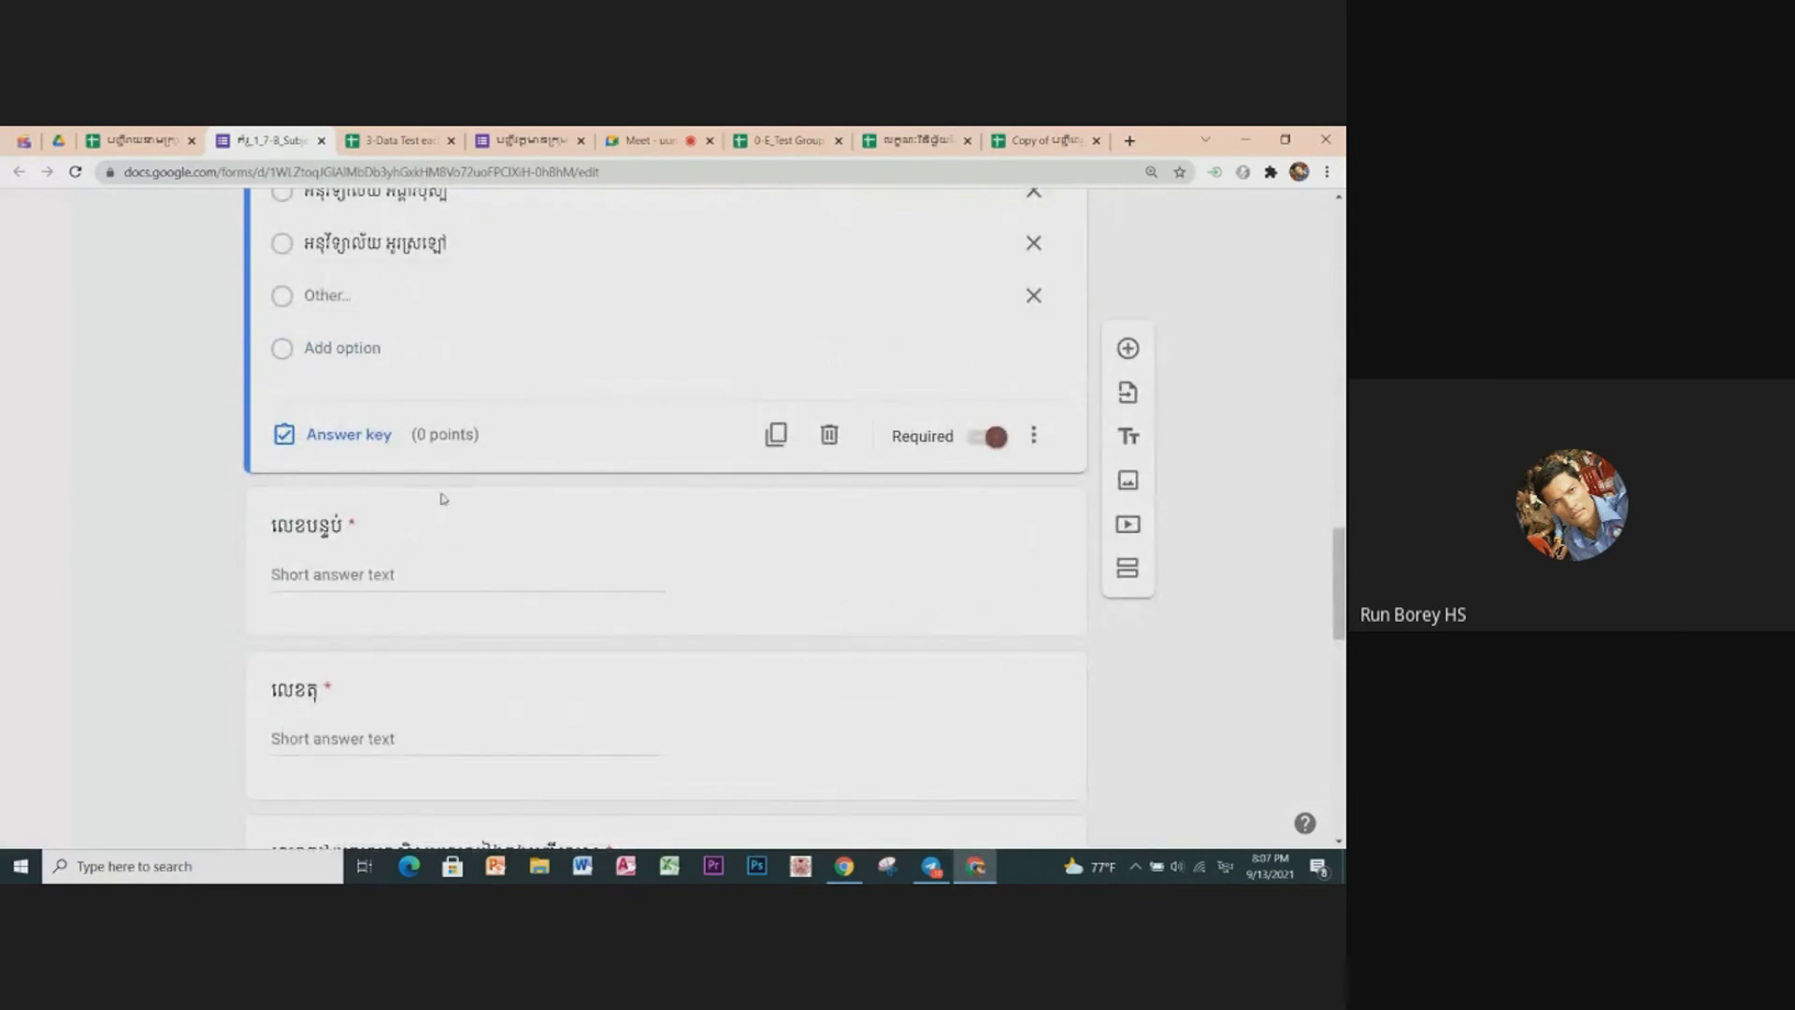
scroll(430, 575, "down", 1)
scroll(425, 645, "down", 1)
scroll(422, 628, "down", 1)
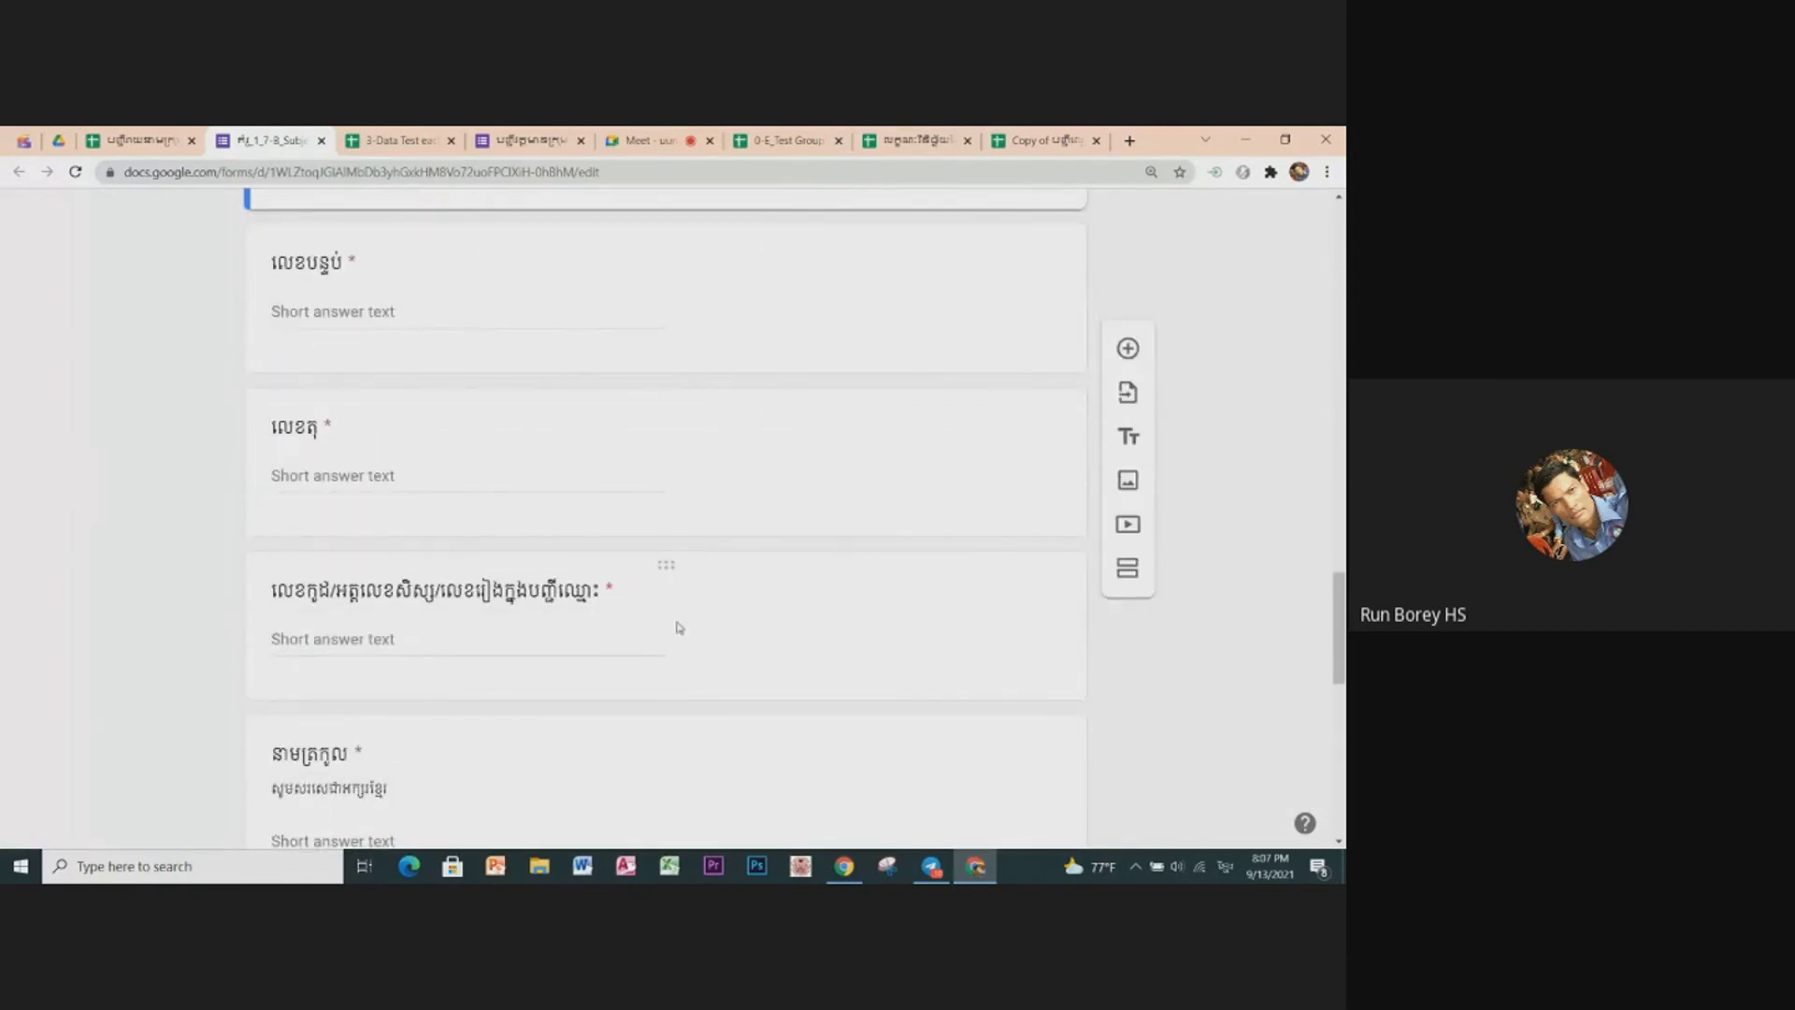
scroll(678, 628, "down", 1)
scroll(677, 625, "down", 1)
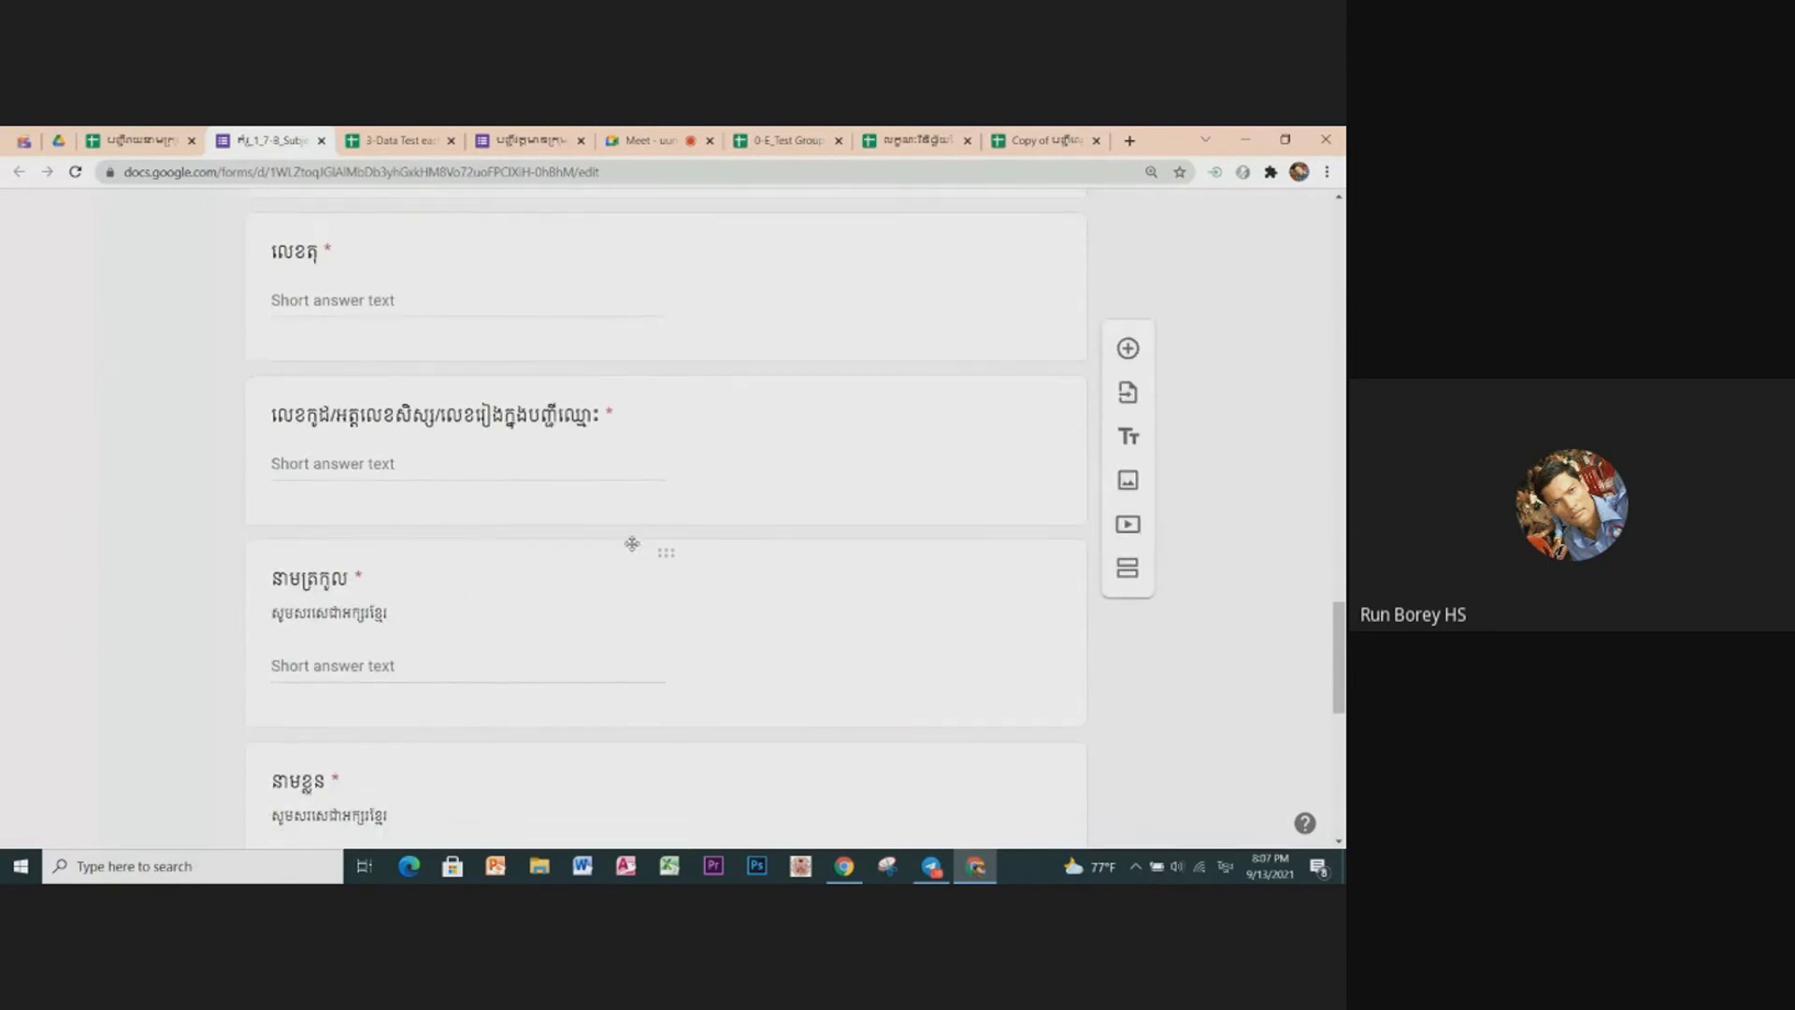
scroll(629, 541, "up", 2)
scroll(632, 540, "up", 1)
scroll(635, 536, "up", 1)
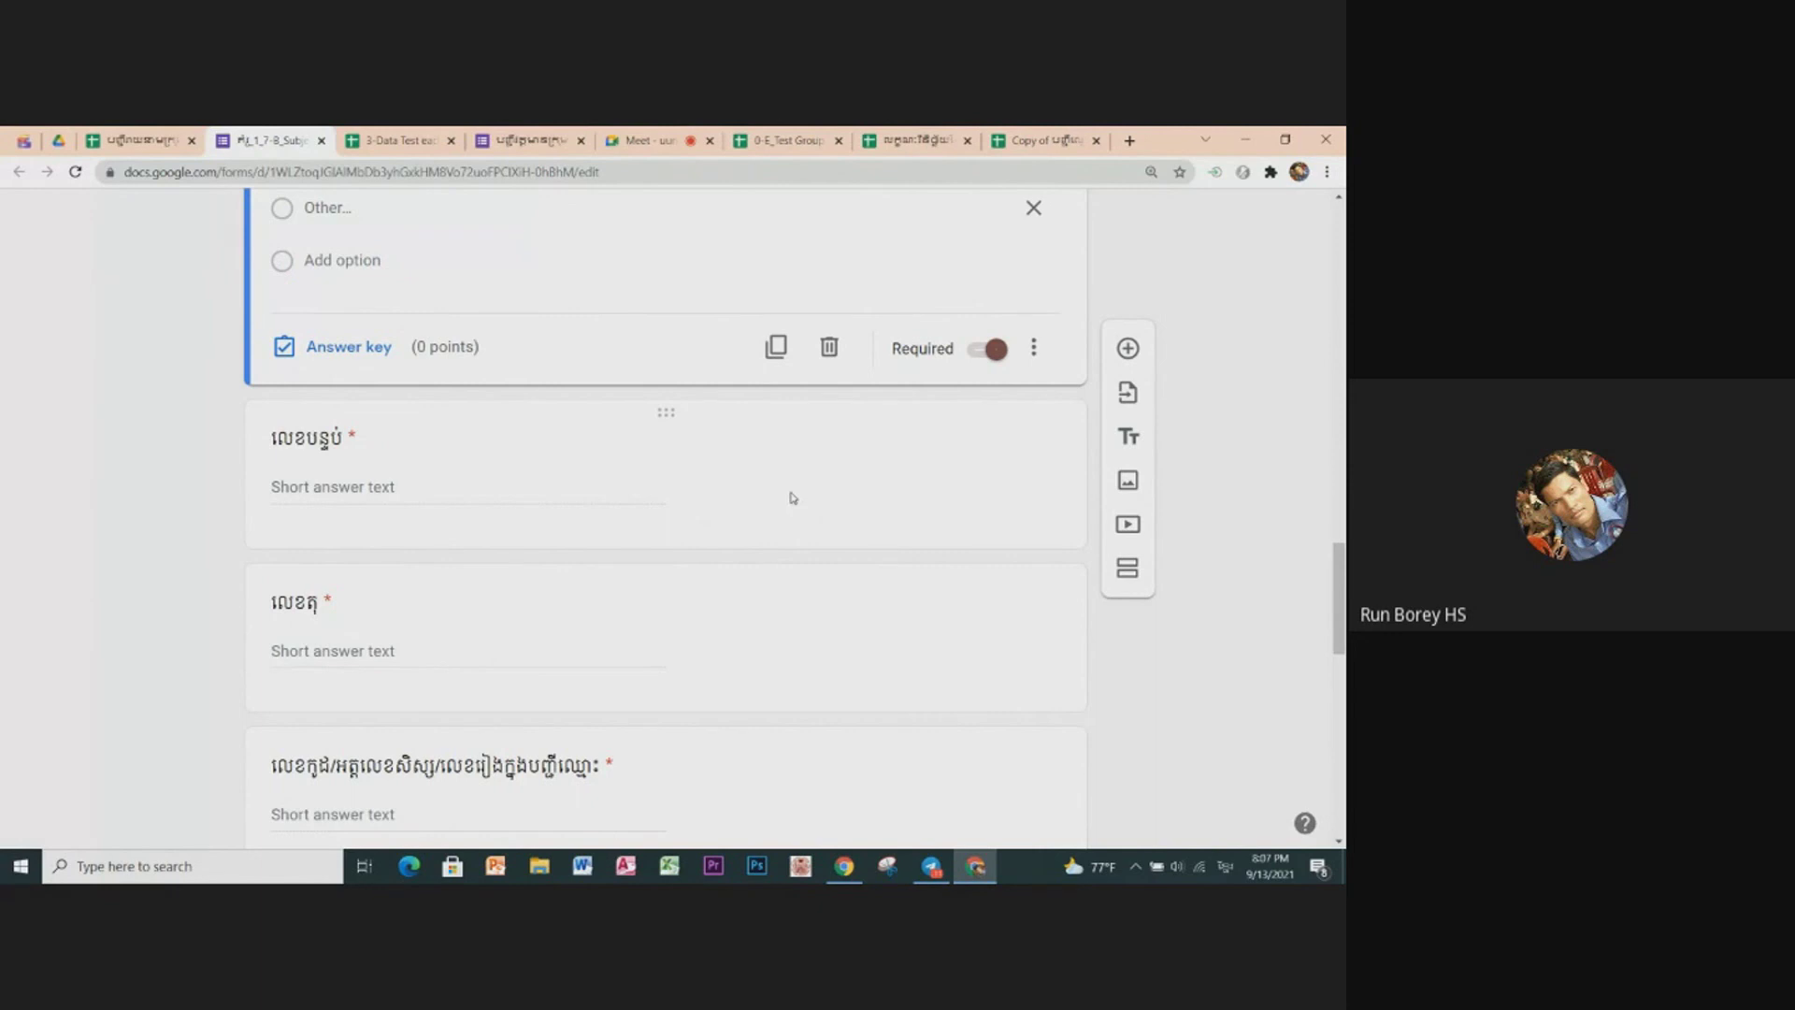
scroll(809, 489, "up", 2)
scroll(813, 489, "up", 2)
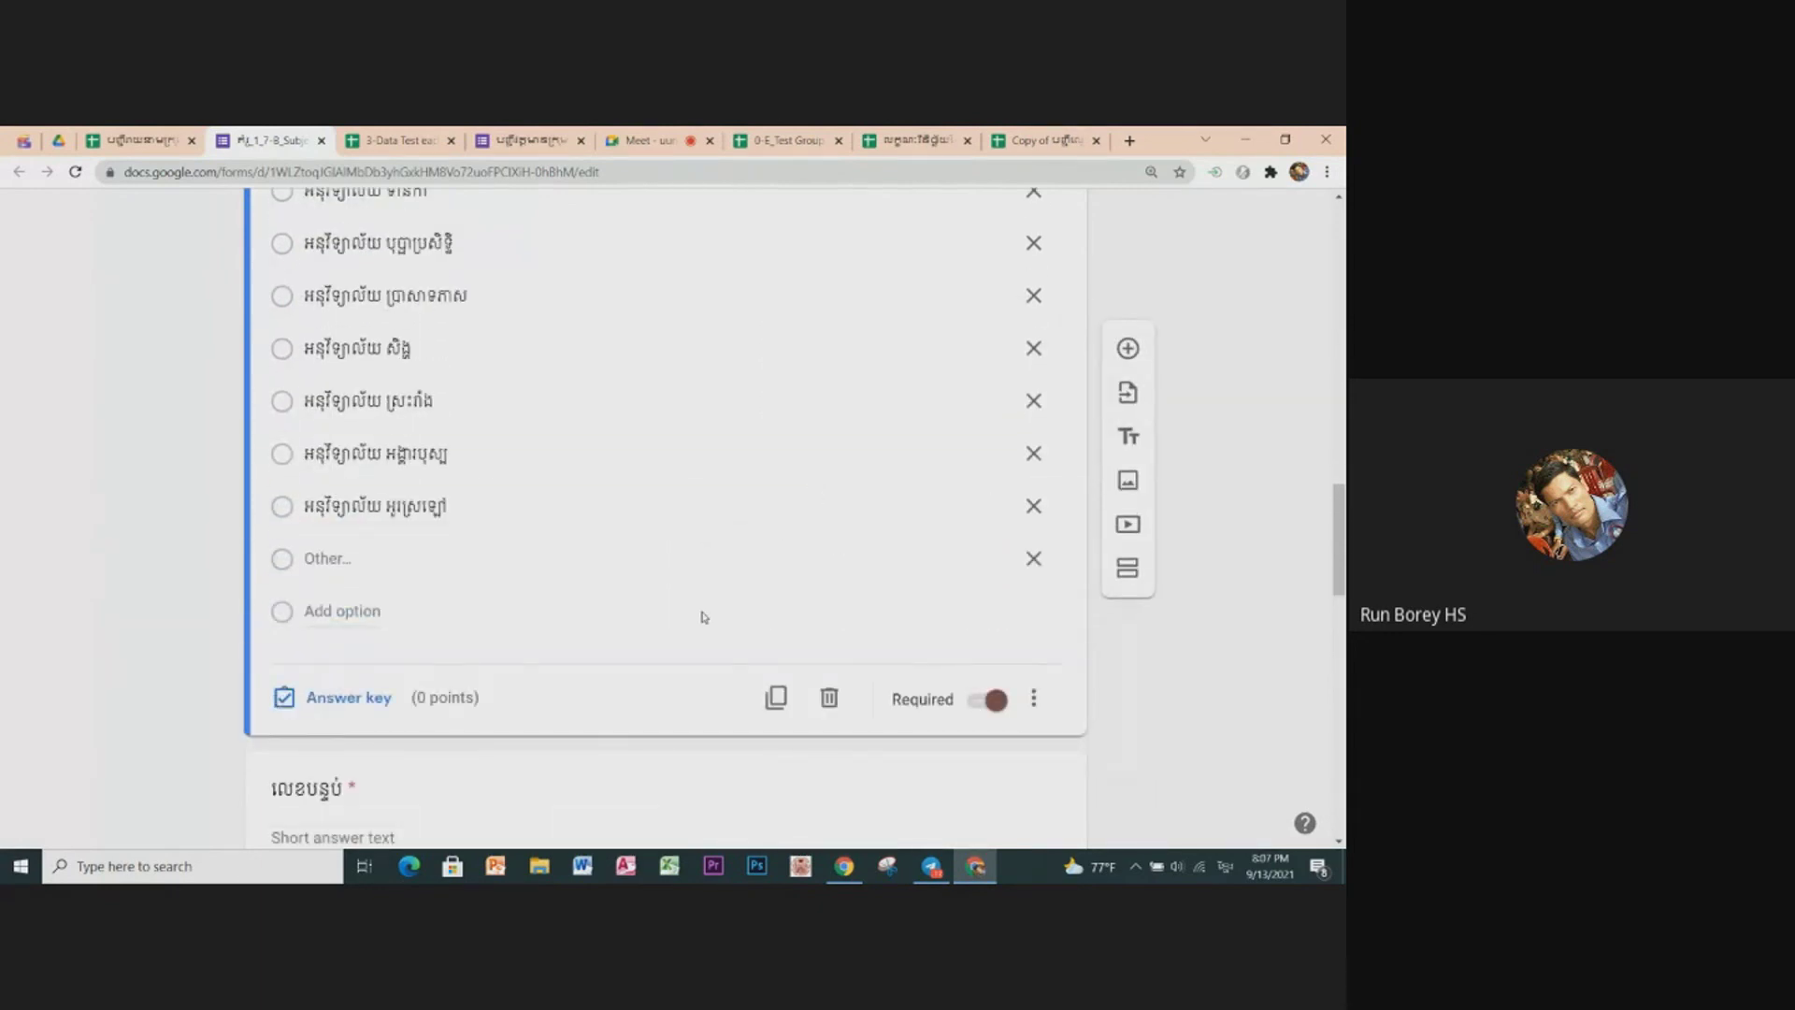
scroll(704, 617, "down", 2)
scroll(704, 617, "down", 1)
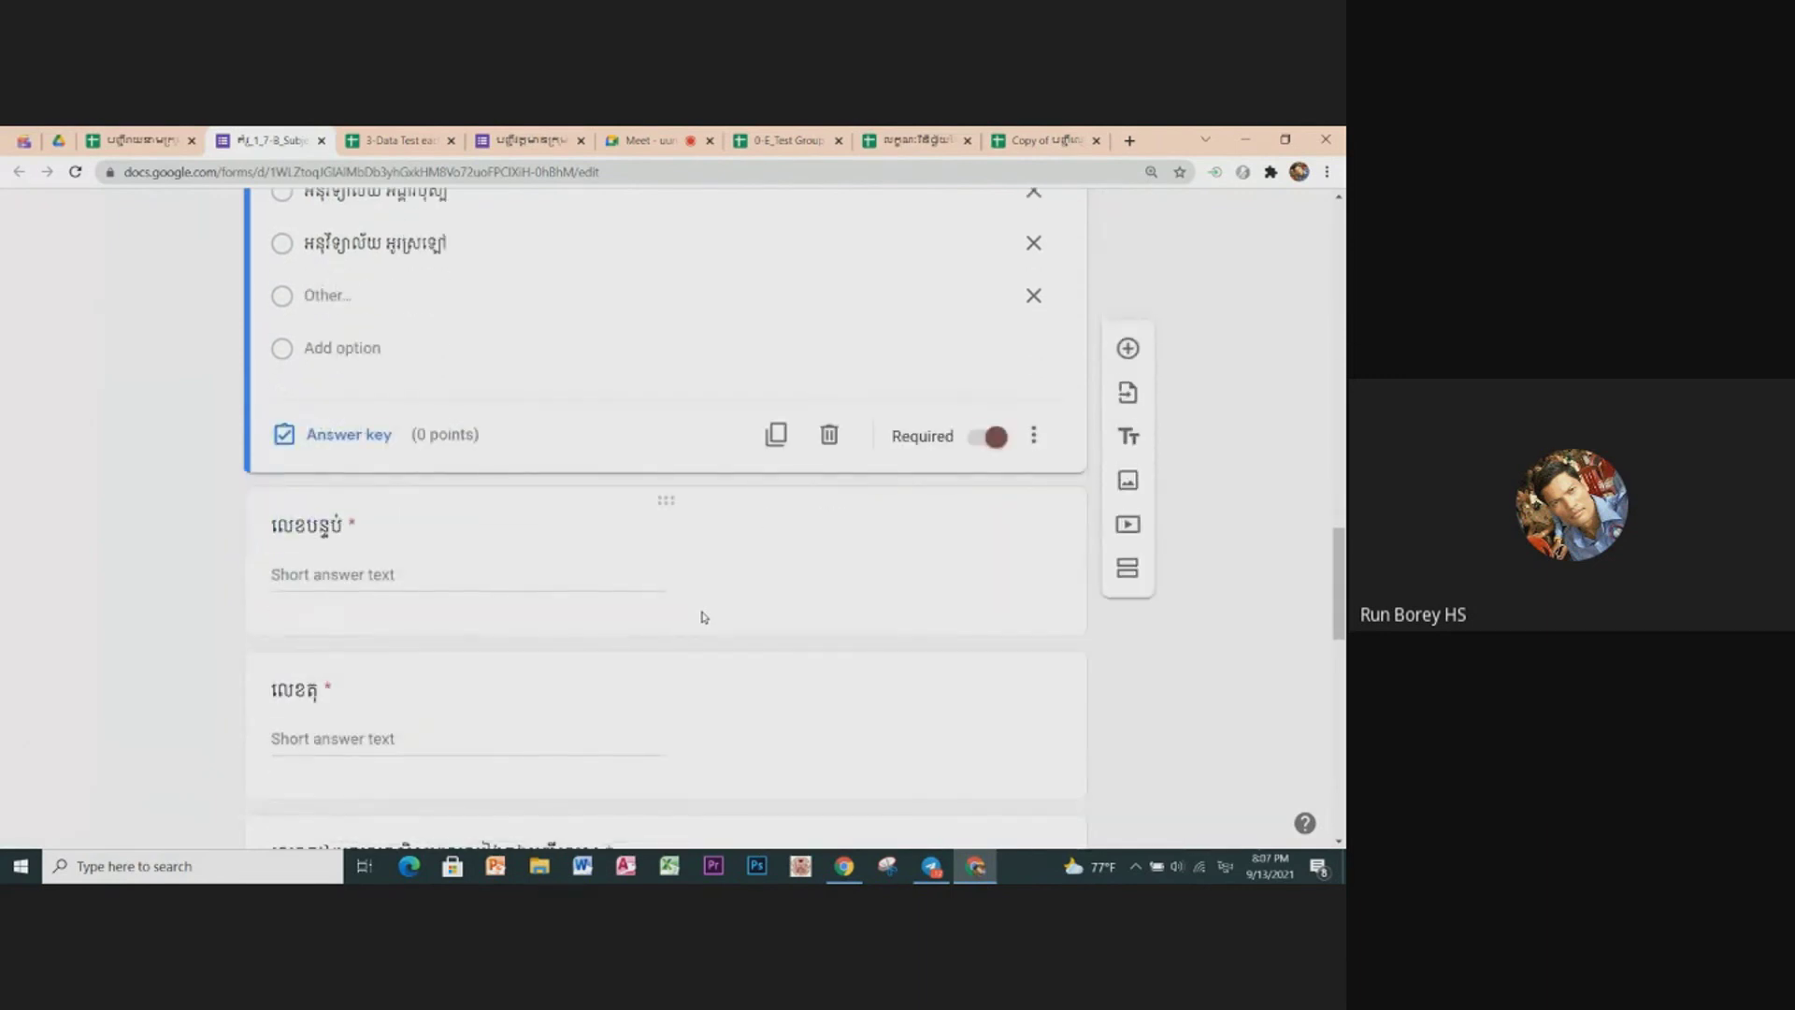
Step: Close the form and return to the provincial ICT team list spreadsheet
scroll(704, 617, "up", 2)
scroll(704, 616, "up", 5)
scroll(704, 617, "up", 5)
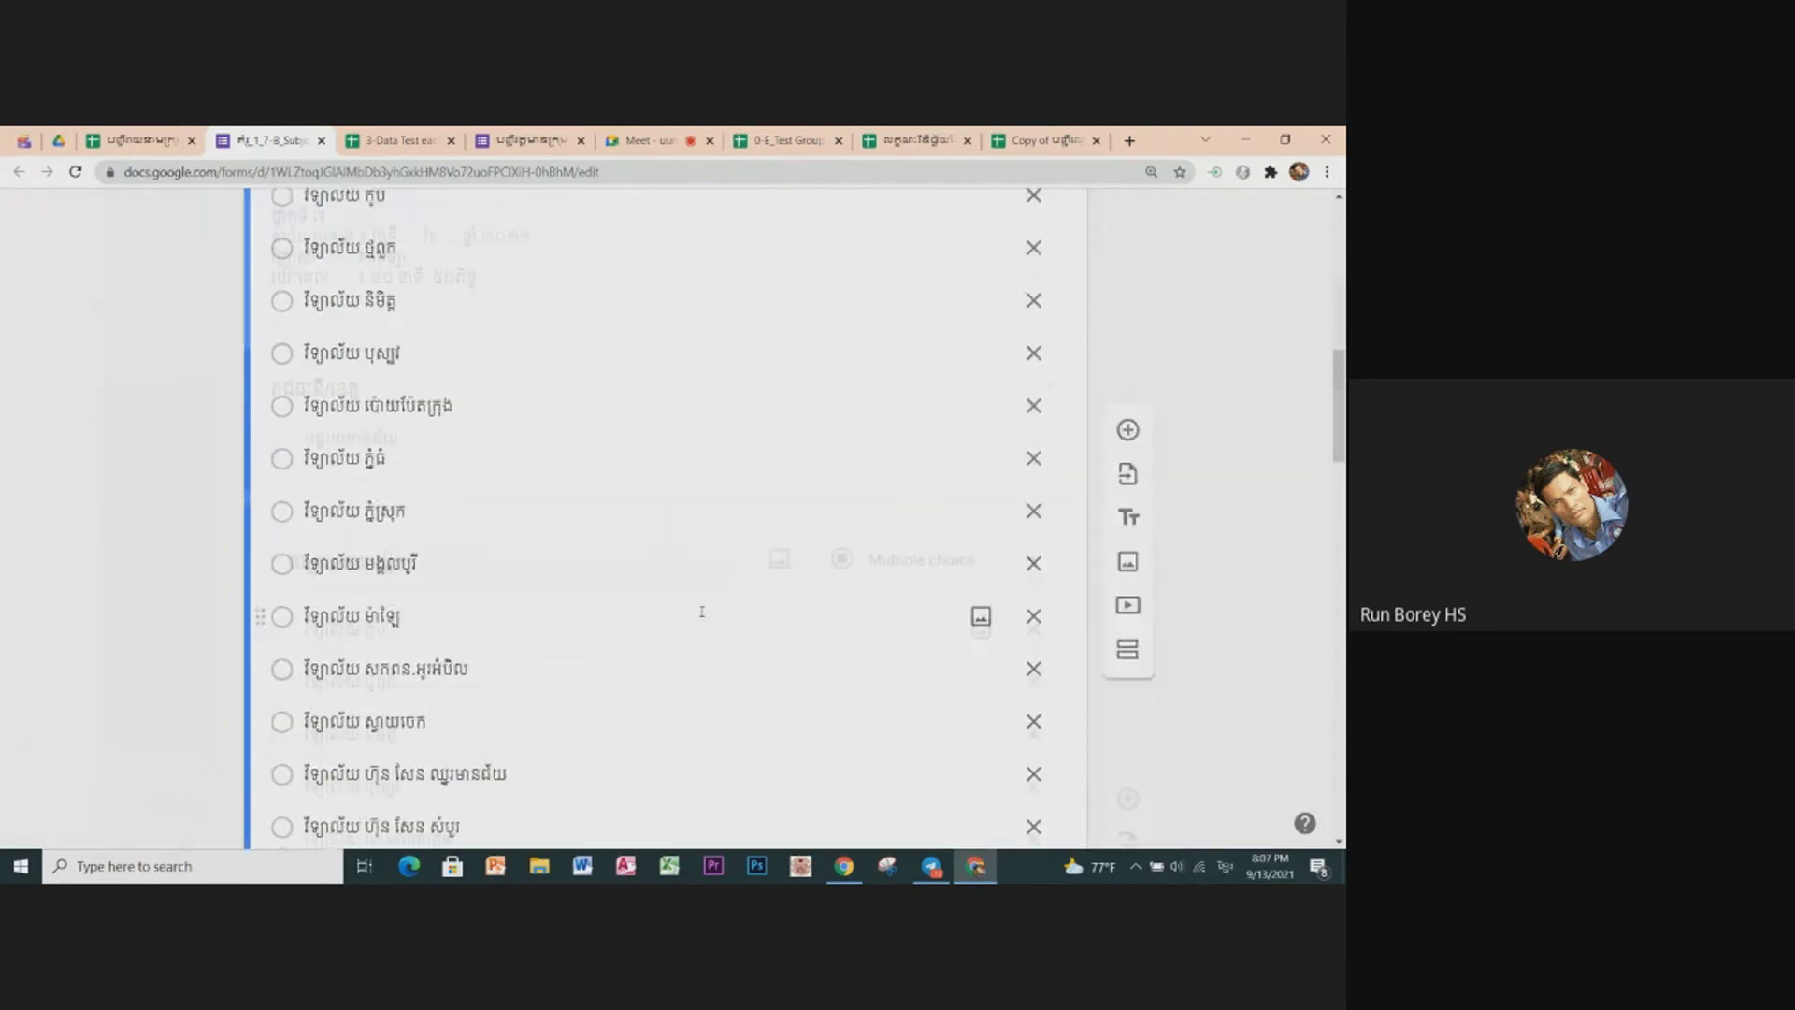
scroll(701, 609, "up", 10)
scroll(701, 609, "up", 2)
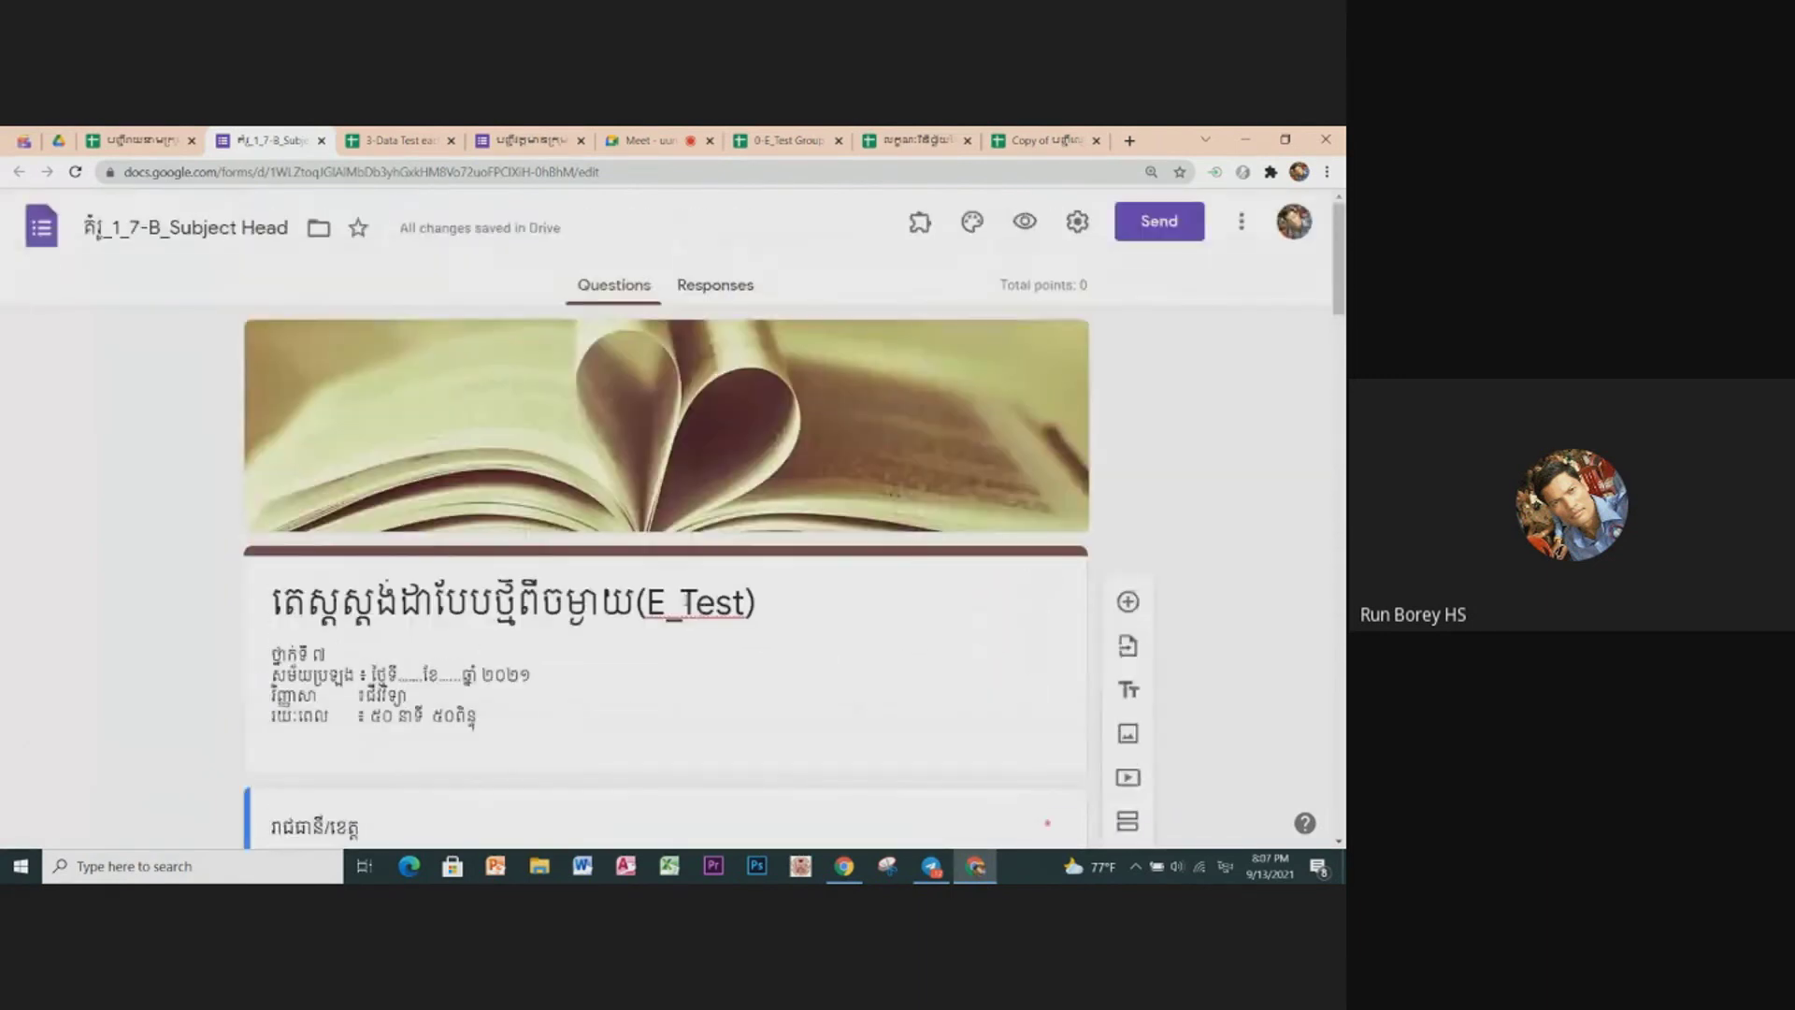
left_click(322, 141)
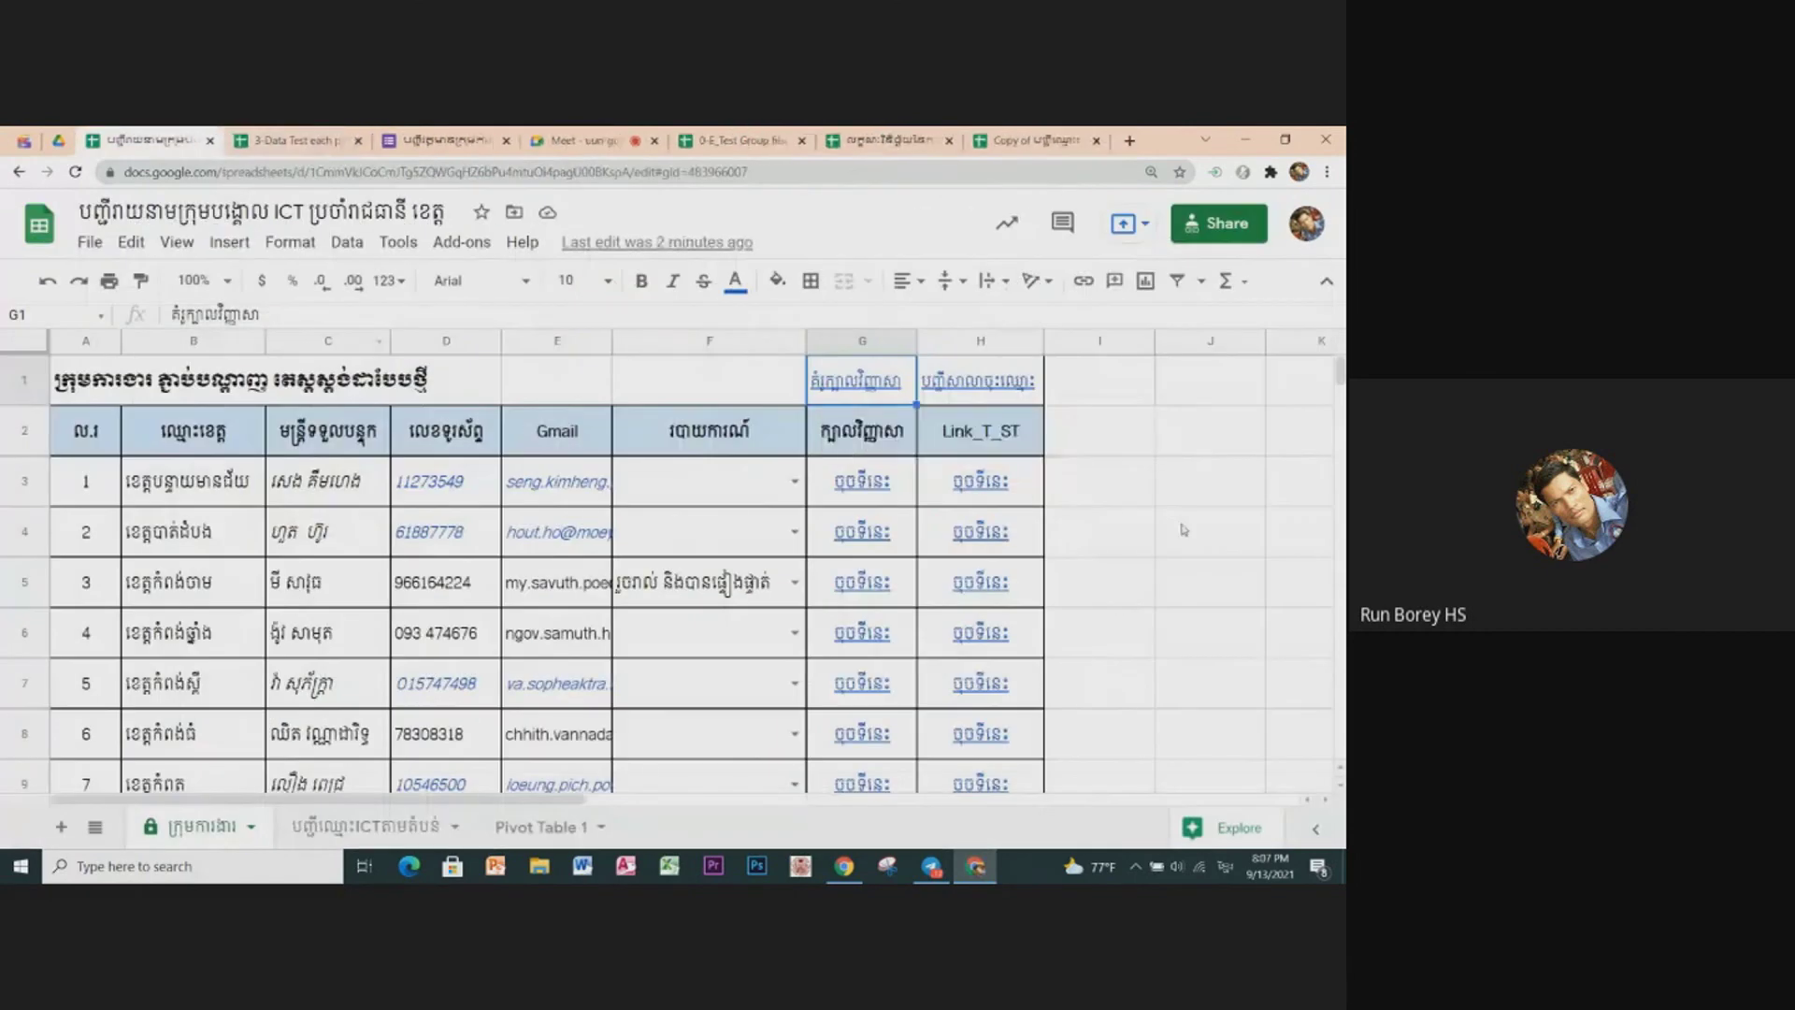